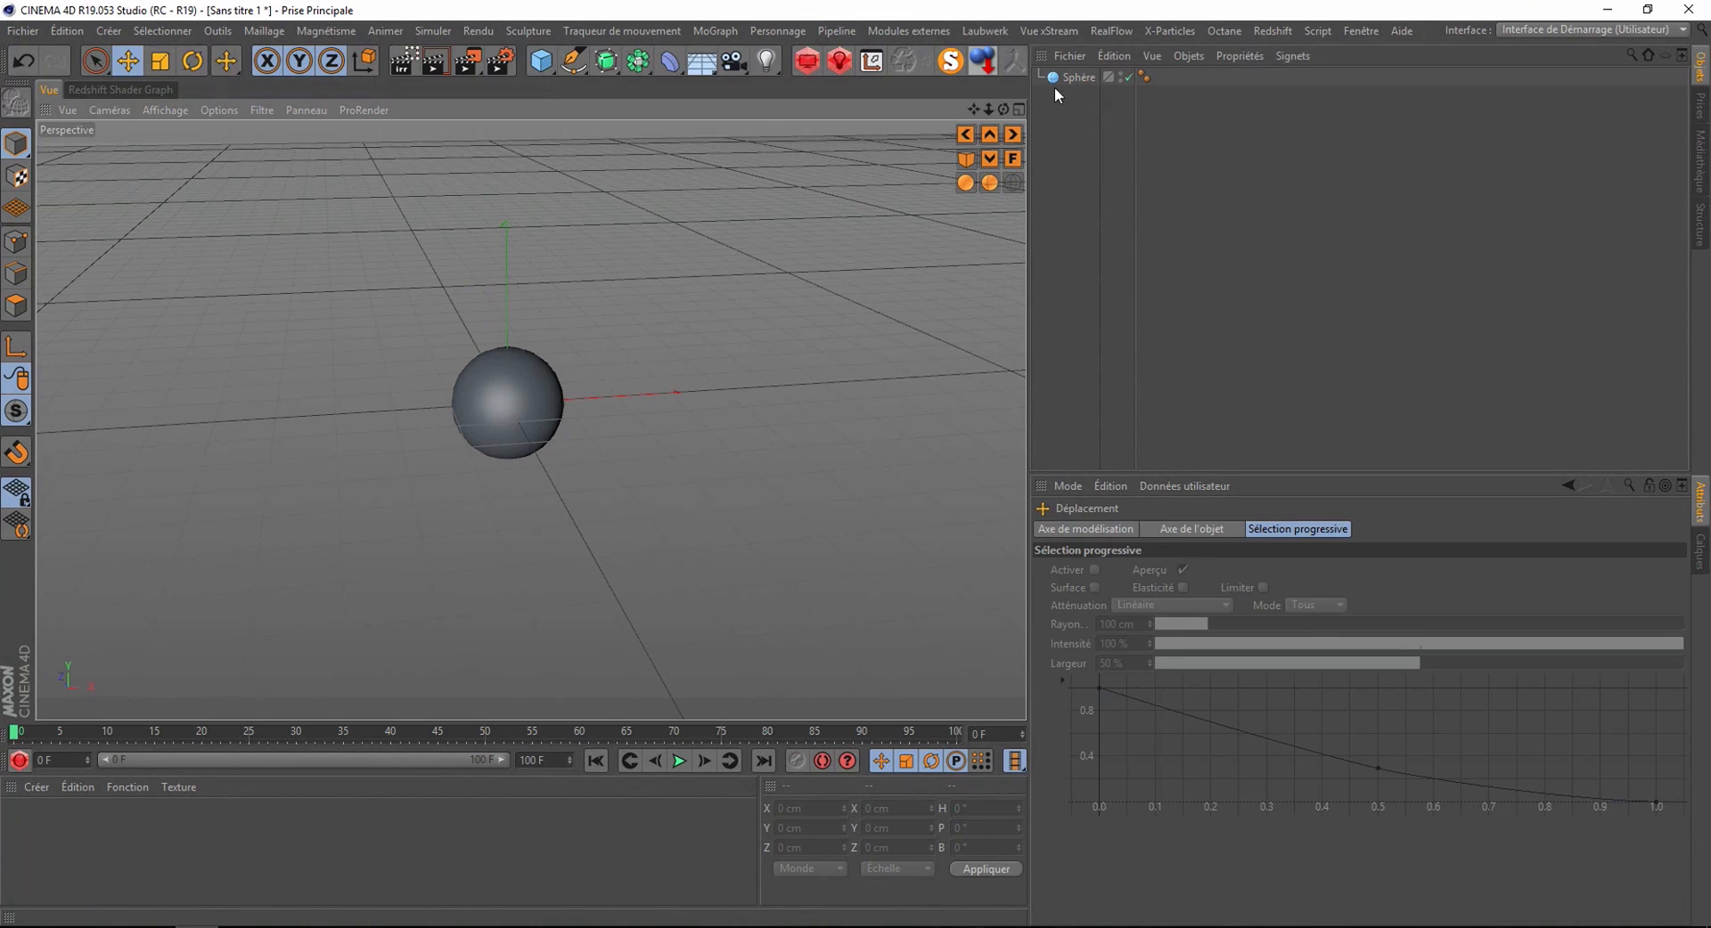
- Raise the sphere above the origin to about 820 cm on the Y axis
drag(505, 292, 546, 126)
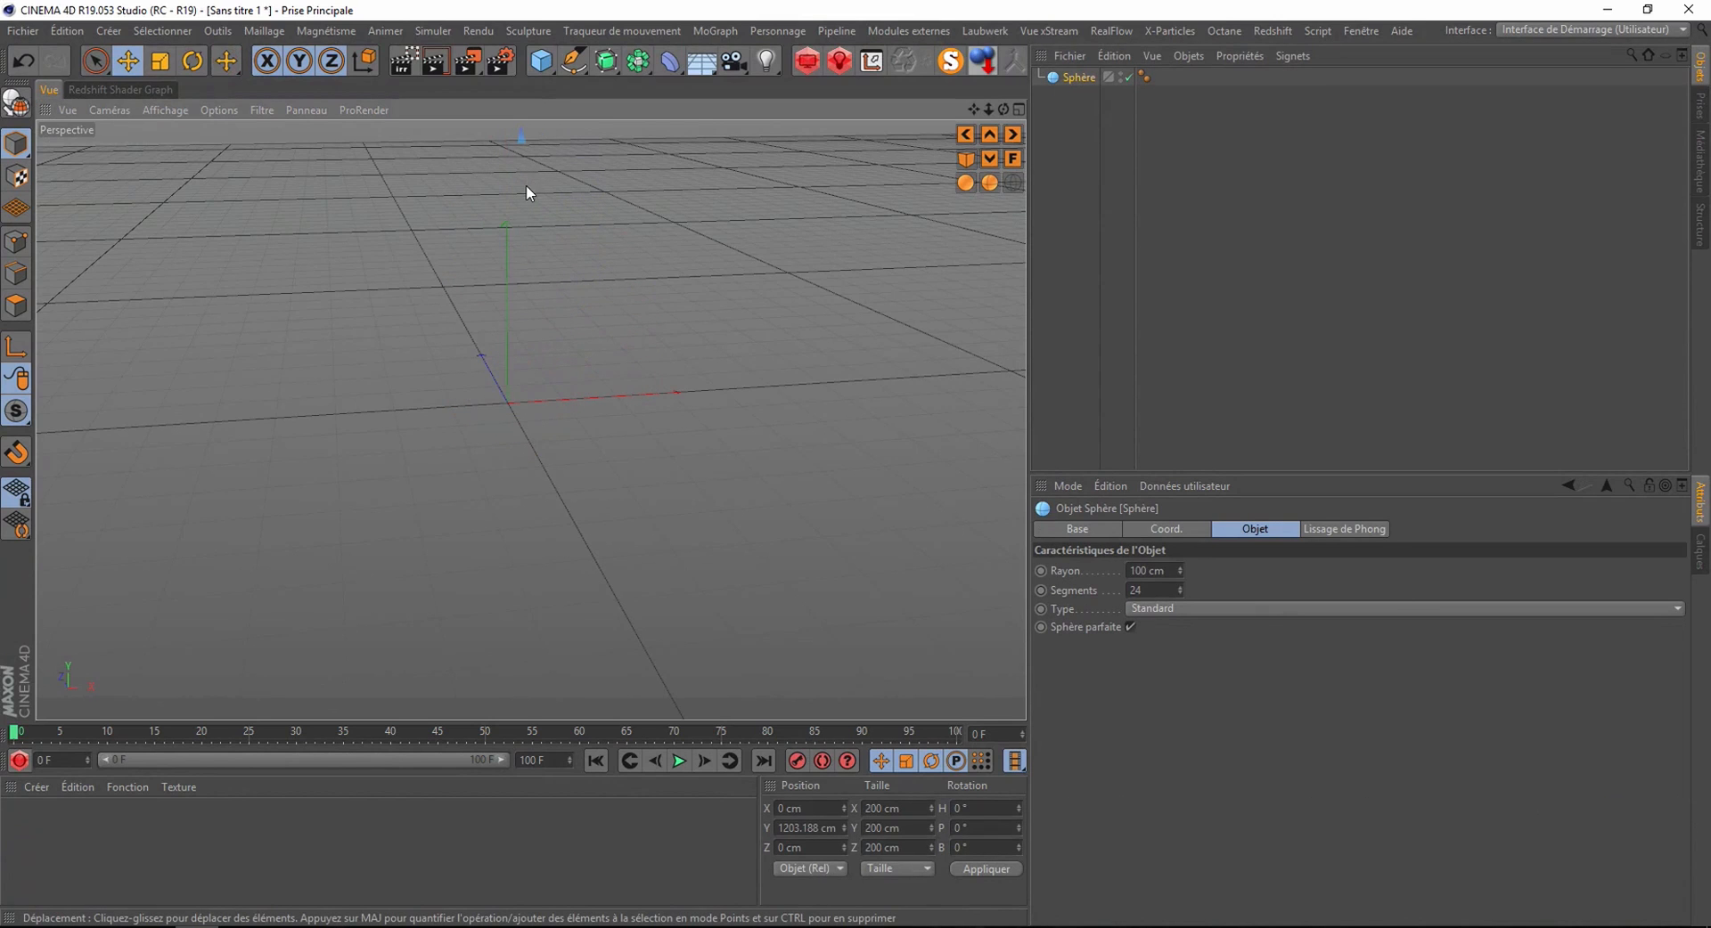
scroll(506, 301, down, 2)
alt+middle_drag(545, 268, 547, 534)
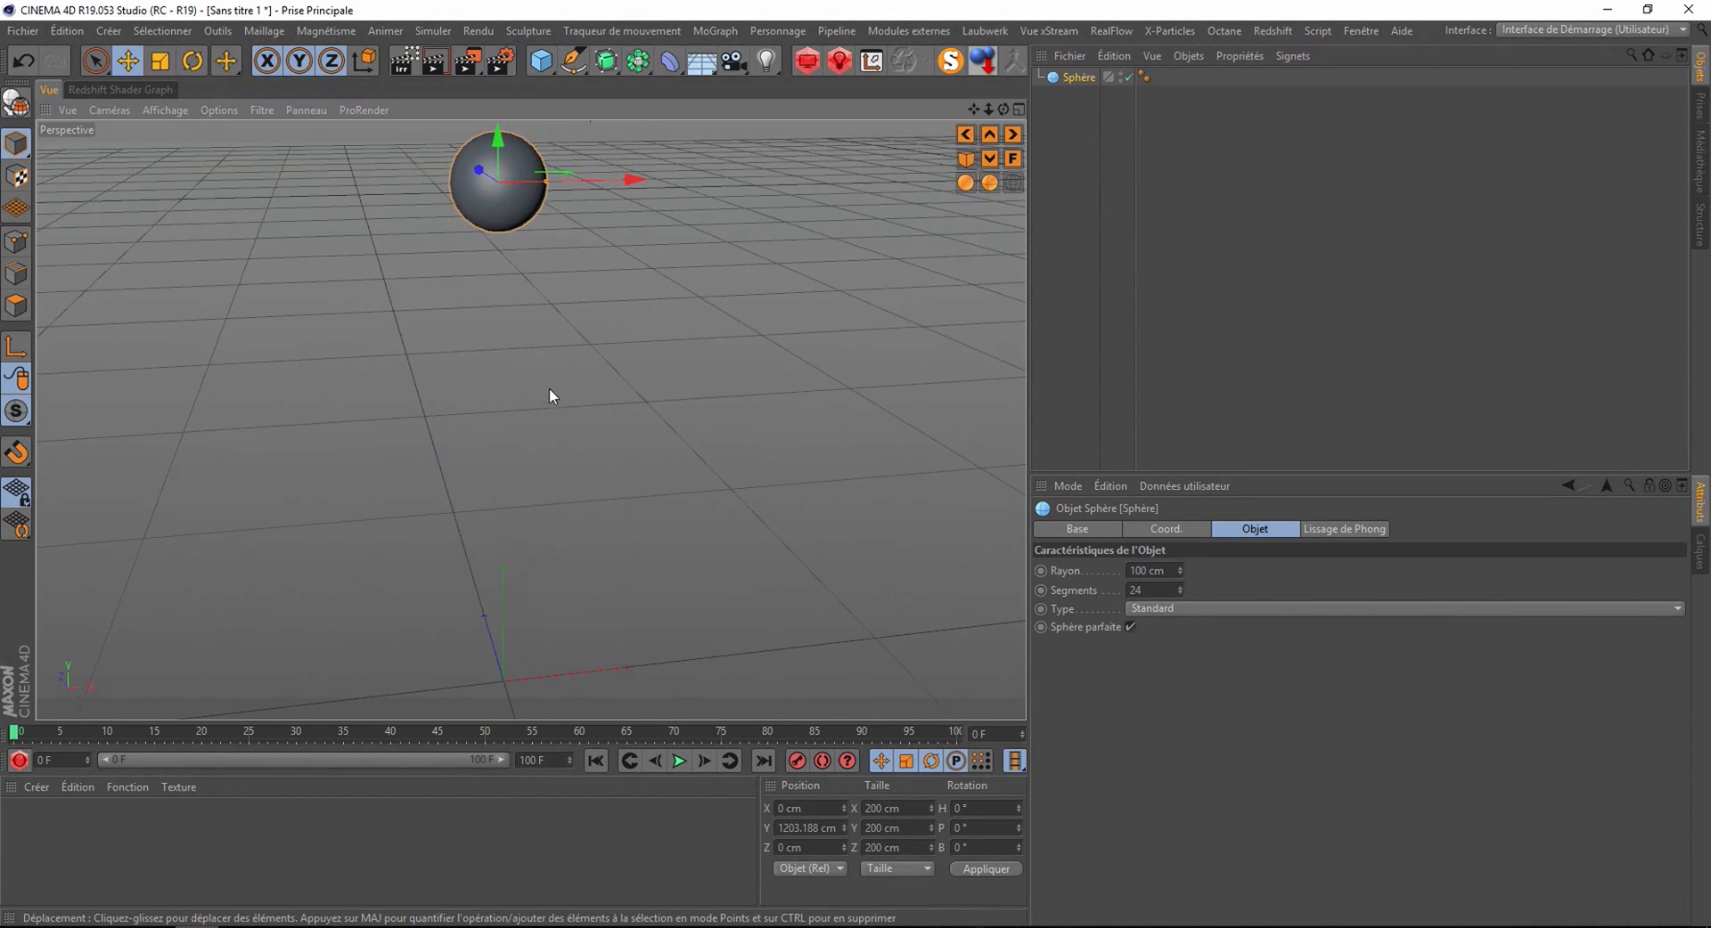
drag(497, 172, 475, 332)
alt+middle_drag(424, 544, 439, 477)
mouse_move(439, 470)
alt+mouse_down()
mouse_move(478, 388)
mouse_move(456, 461)
mouse_move(456, 413)
mouse_move(463, 467)
alt+mouse_up()
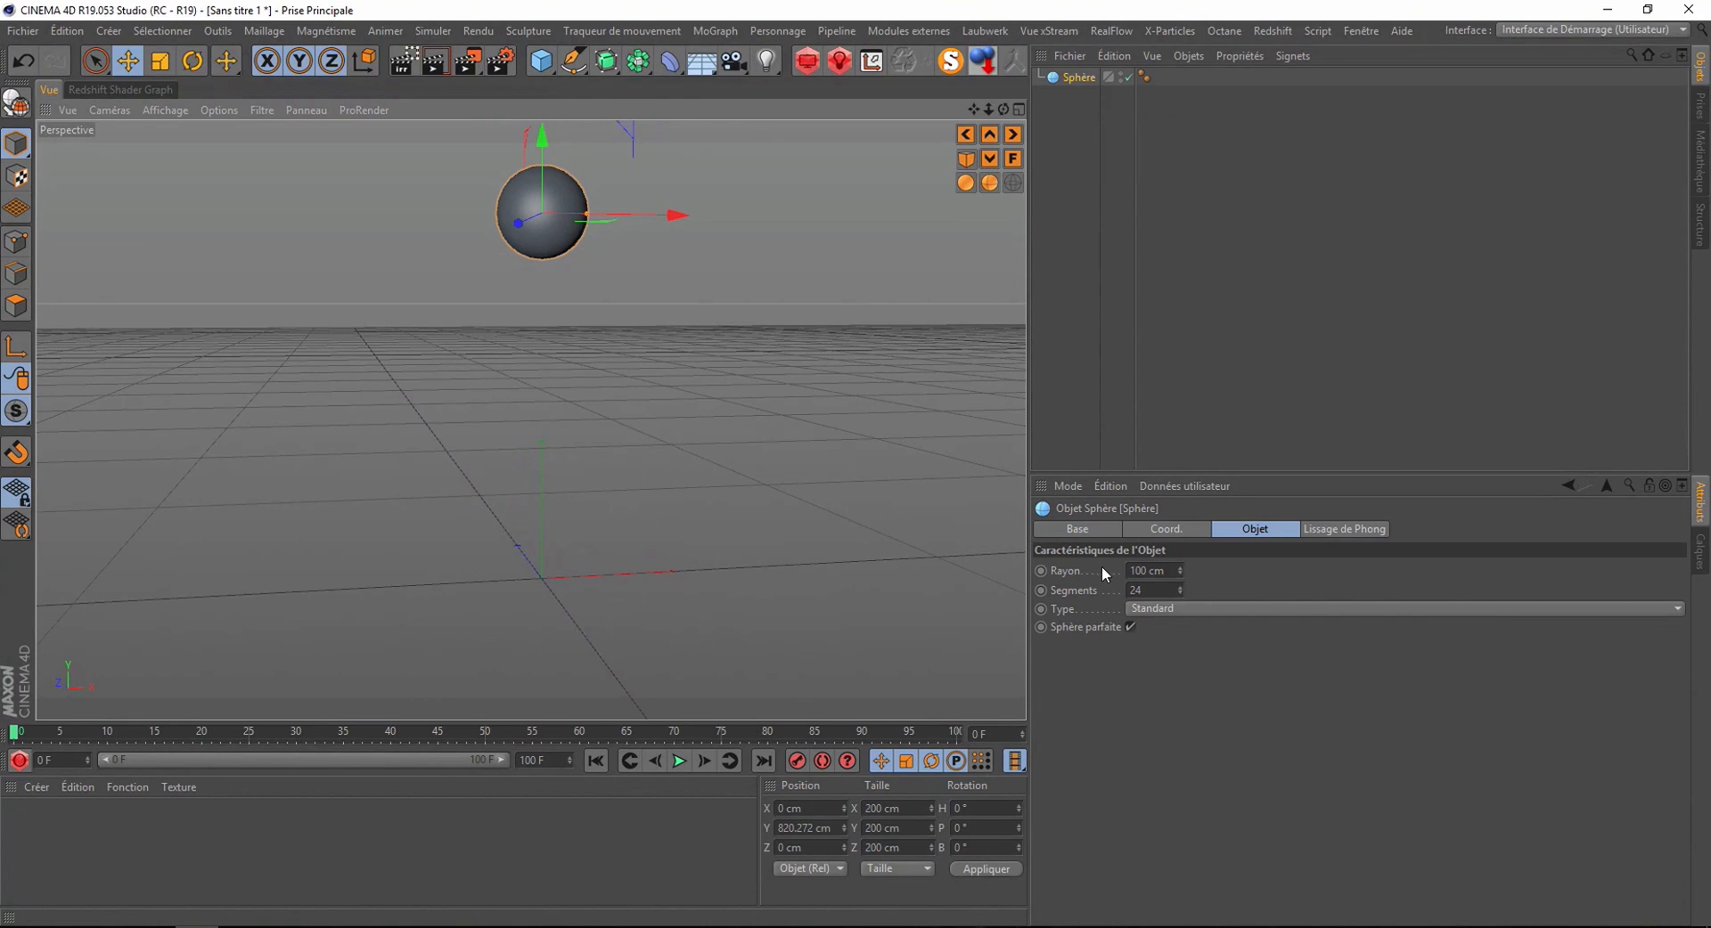
- Set the sphere's Y position (P.Y) to exactly 700 cm
click(1148, 528)
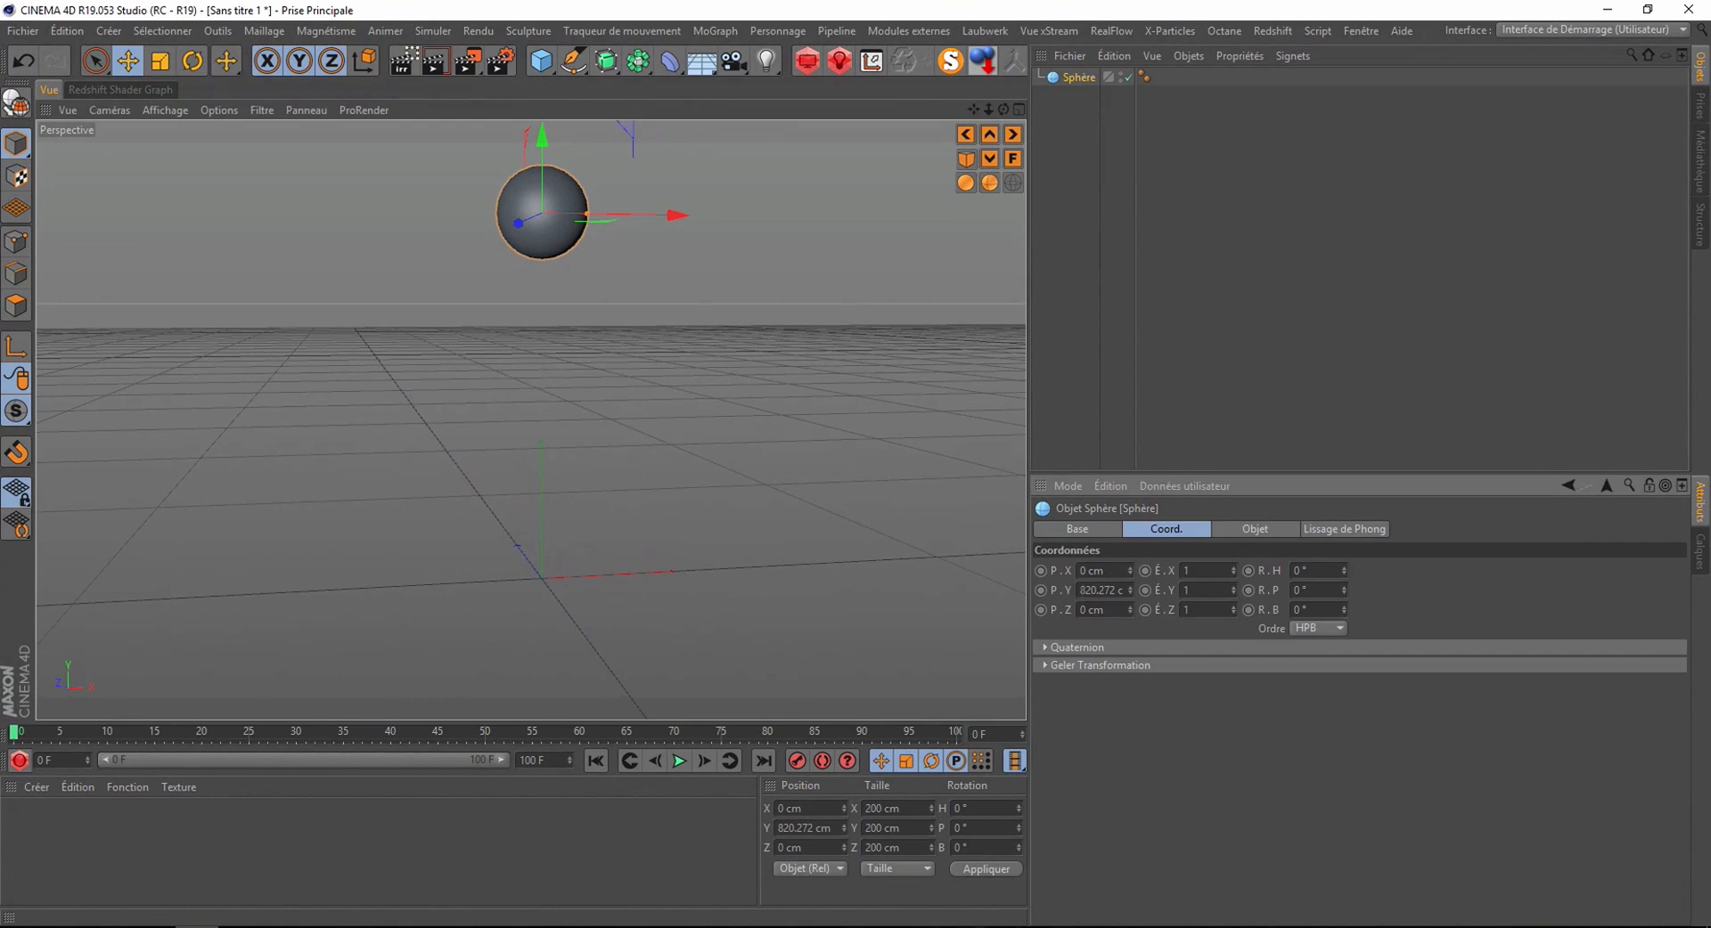
double_click(1084, 590)
text(0)
double_click(1088, 571)
double_click(1091, 590)
text(700)
key(Return)
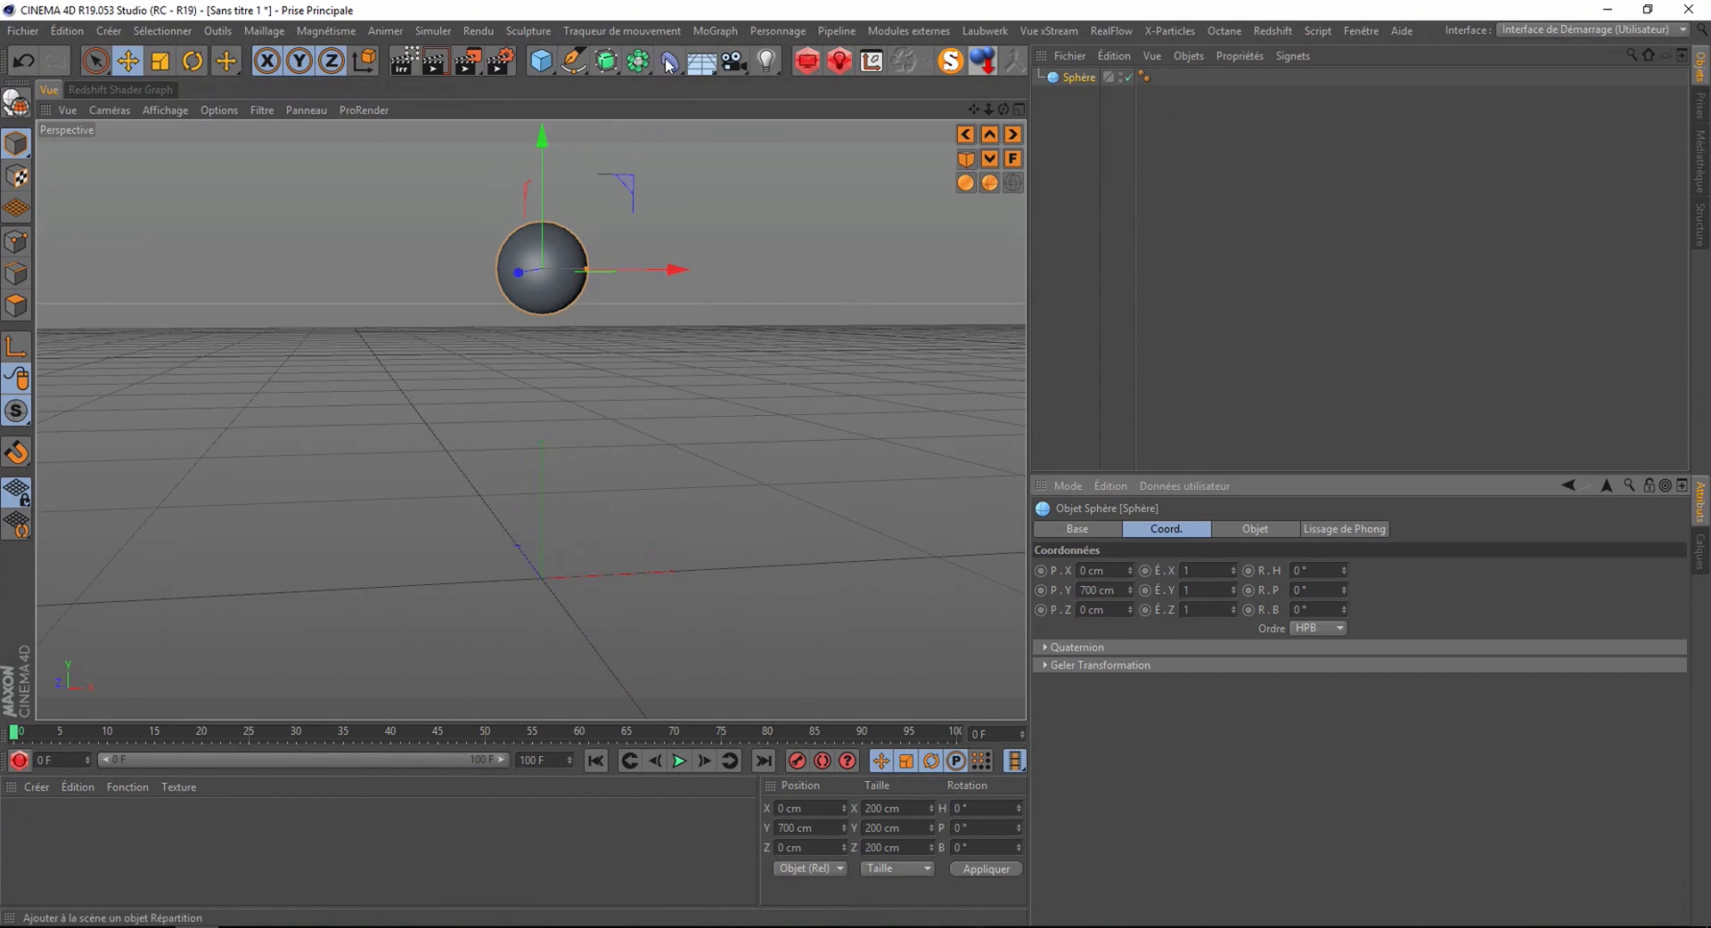
- Add a plane at the origin and make it 4000 by 4000 cm with 1 width segment and 1 height segment
drag(537, 67, 722, 125)
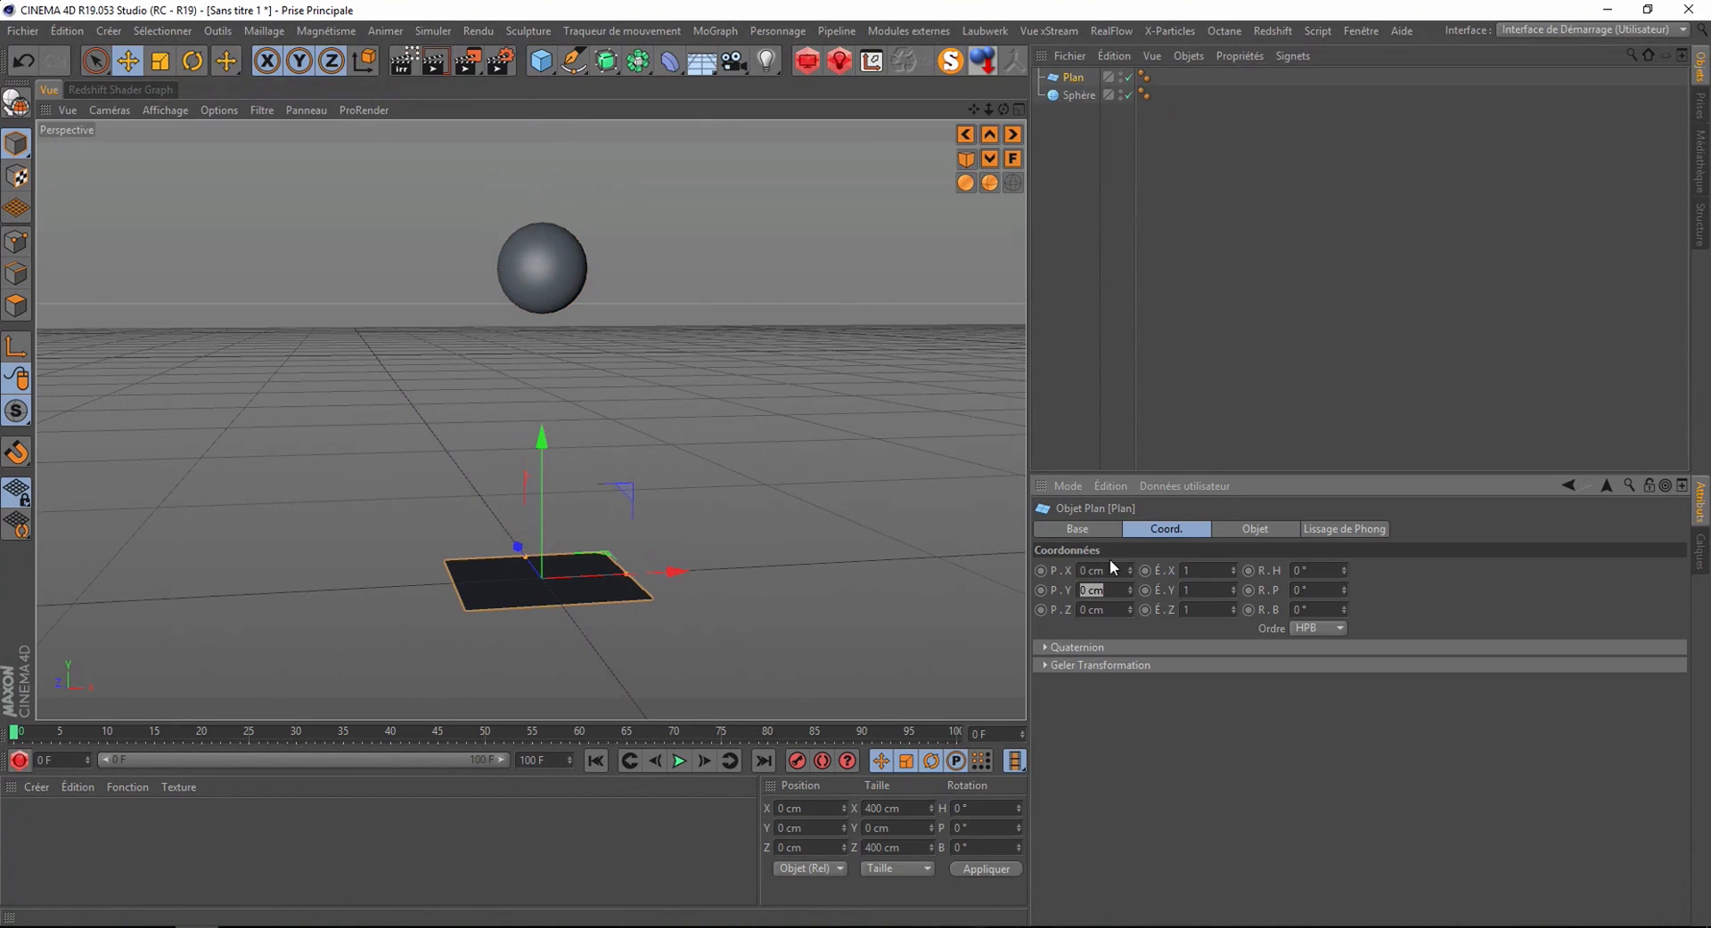
click(1221, 531)
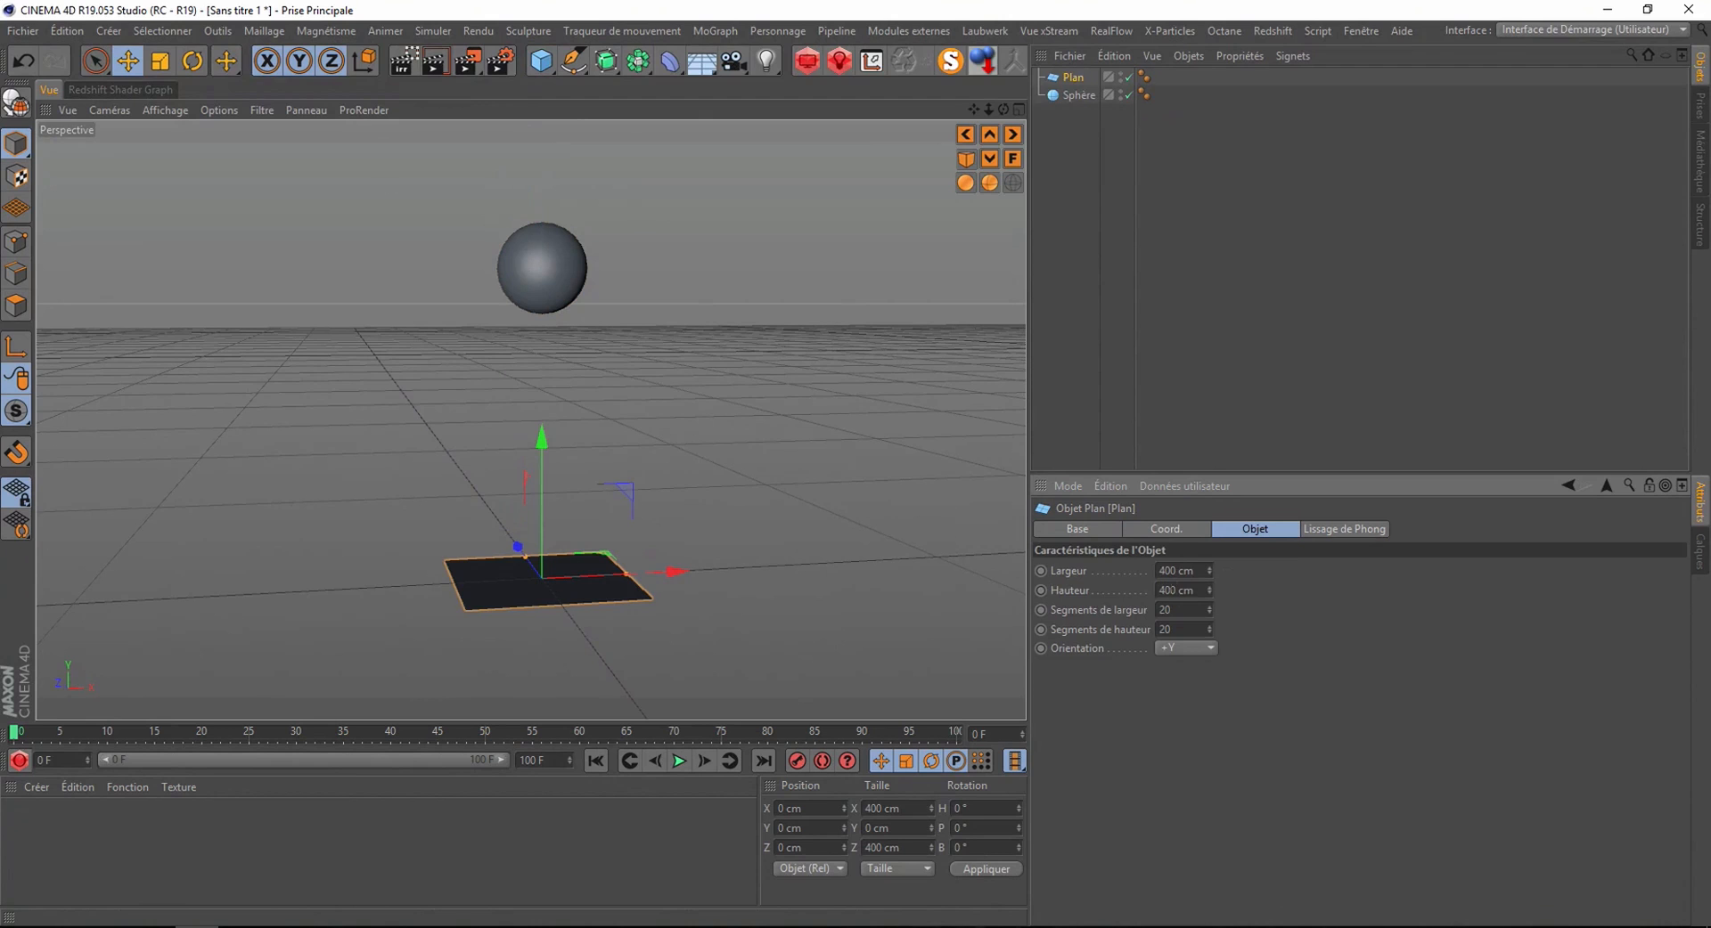
text(0)
click(1168, 590)
text(0)
key(Tab)
text(1)
key(Tab)
text(1)
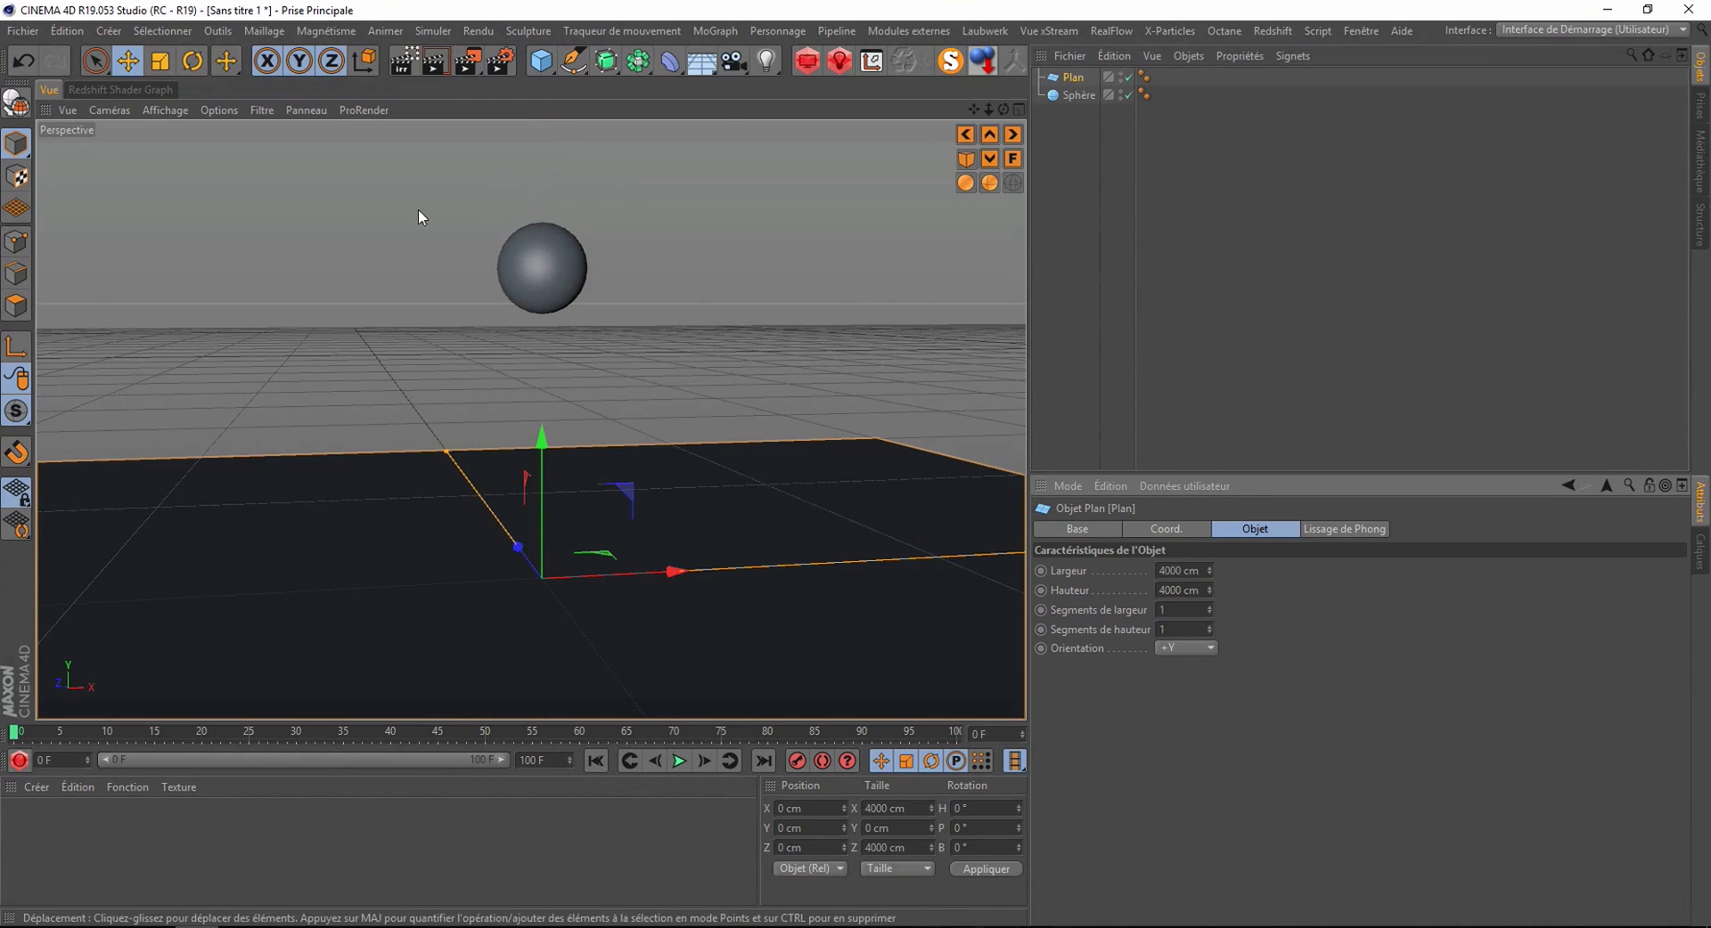
- Create a Fracture Voronoi object and make the sphere its child
click(704, 34)
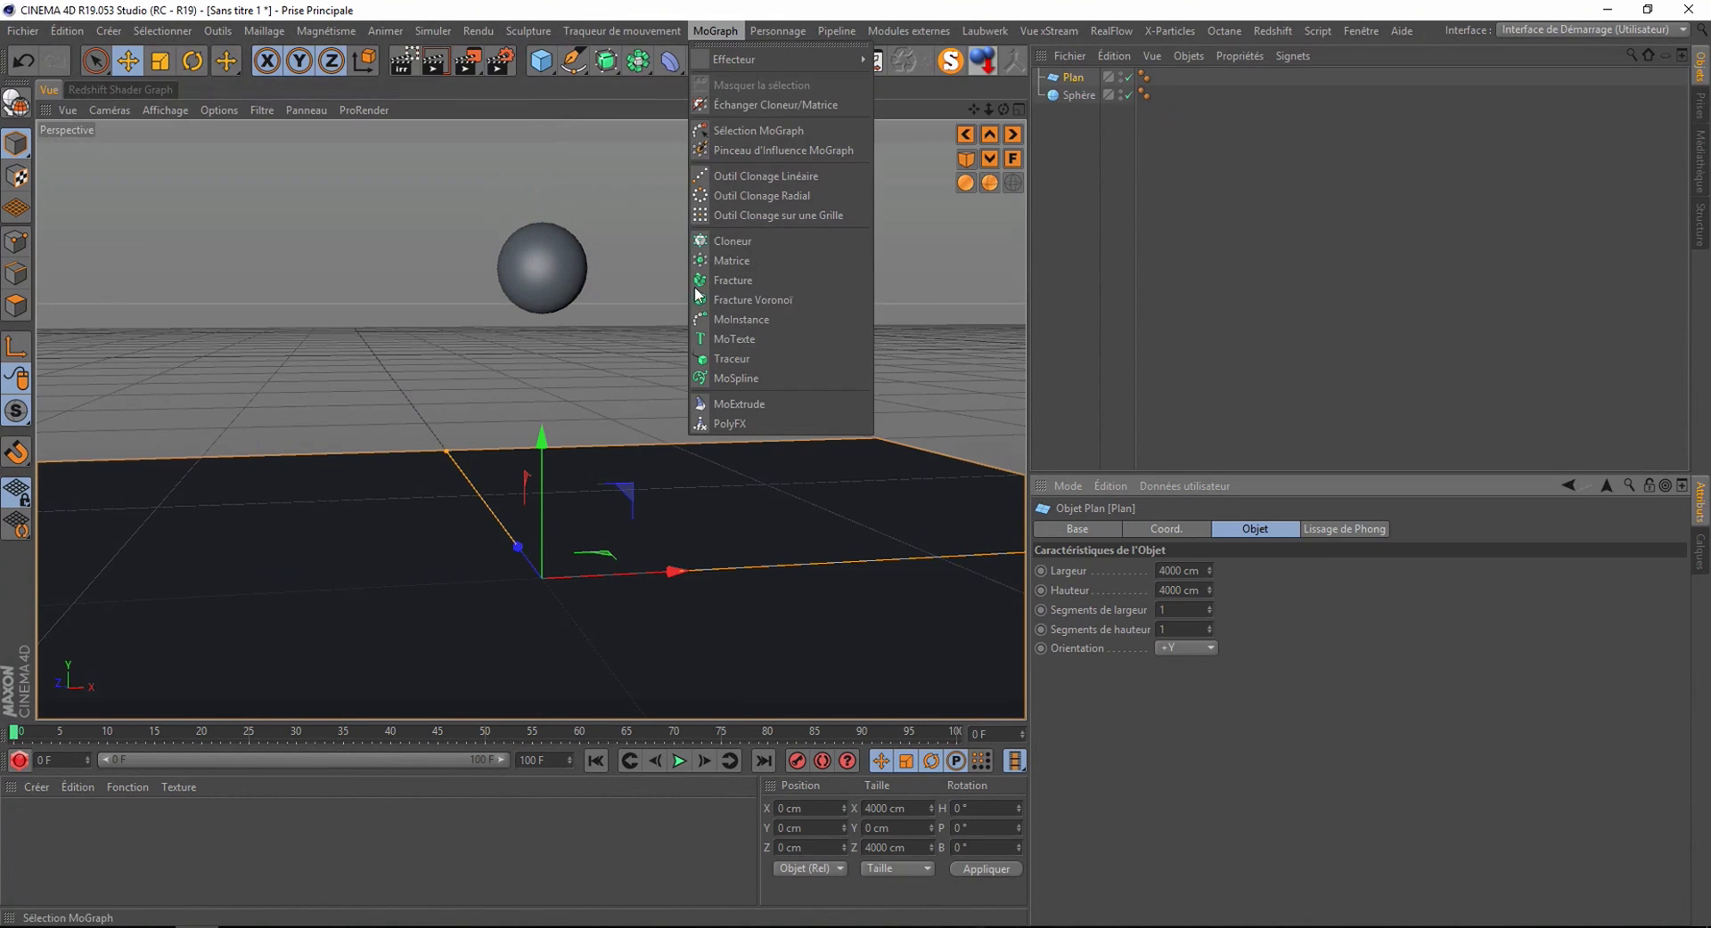
click(734, 301)
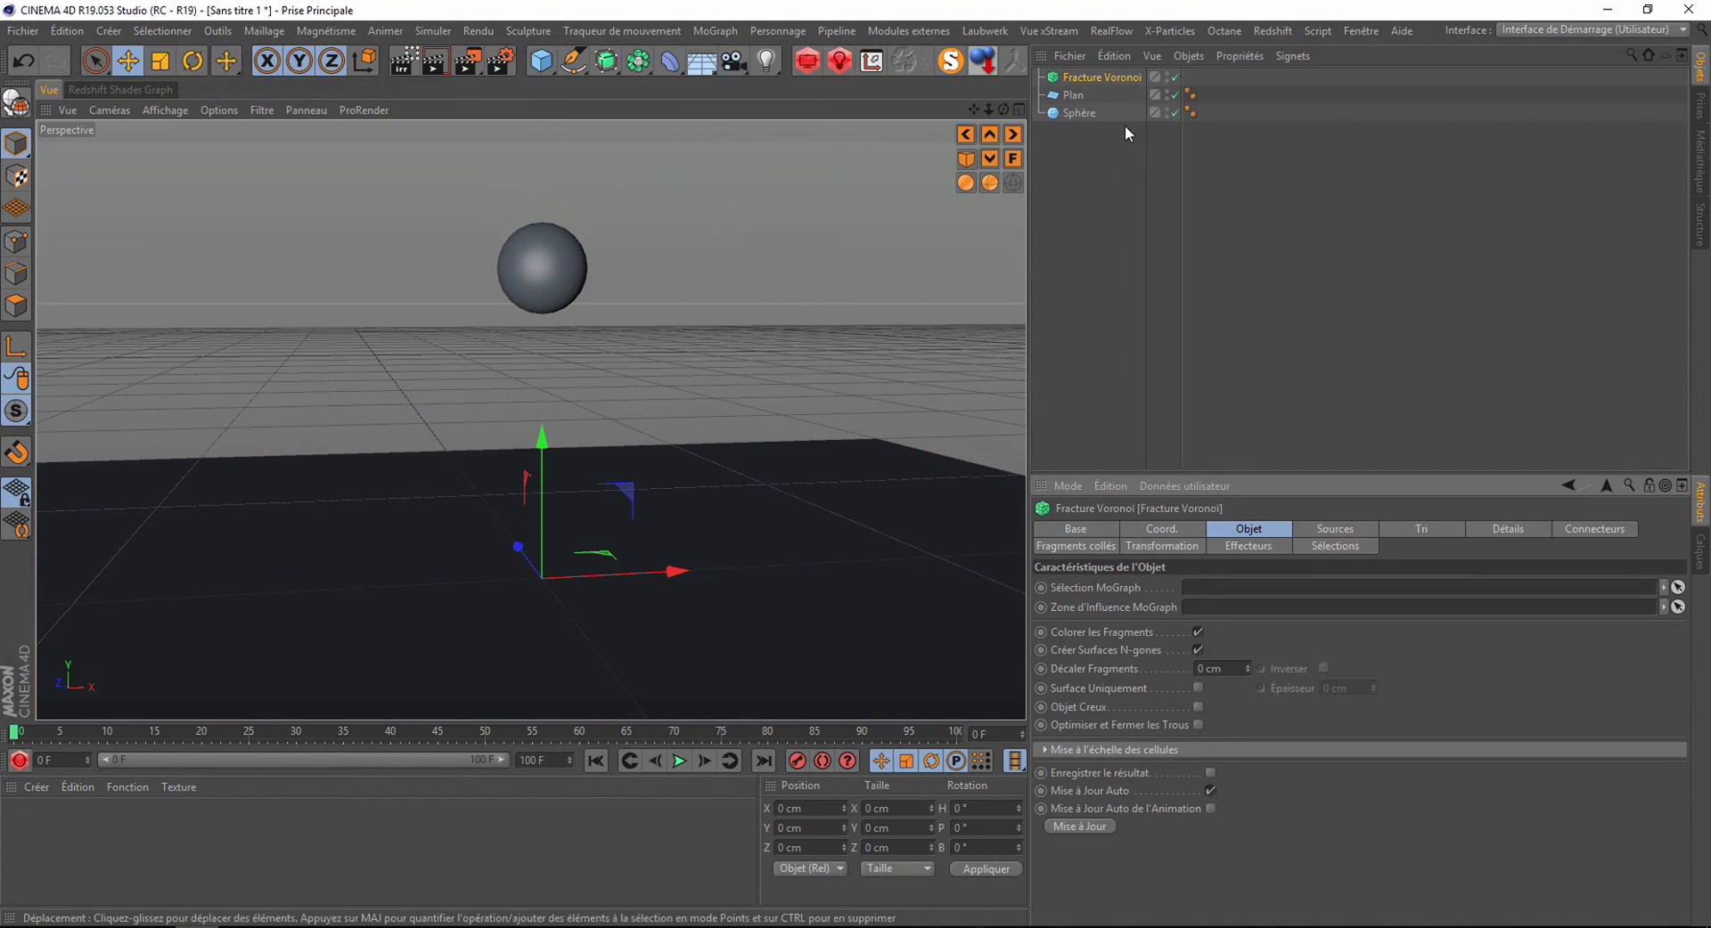
drag(1073, 115, 1073, 75)
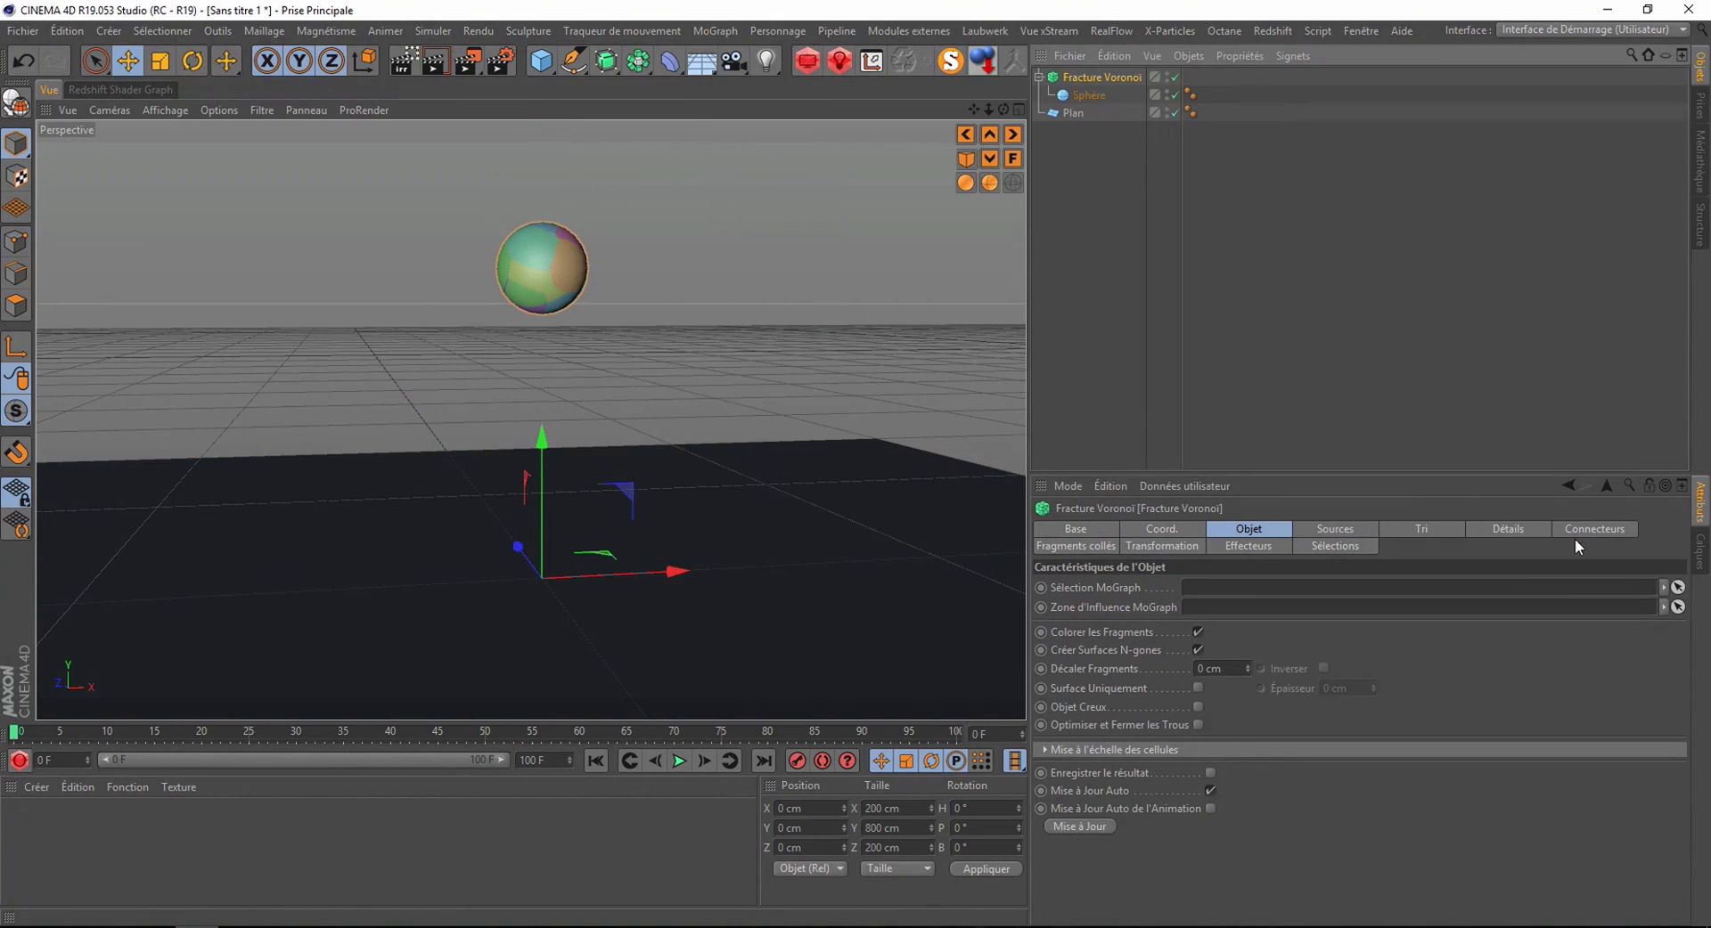
- Set the point quantity of the Fracture Voronoi's distribution point generator to 100
click(1335, 531)
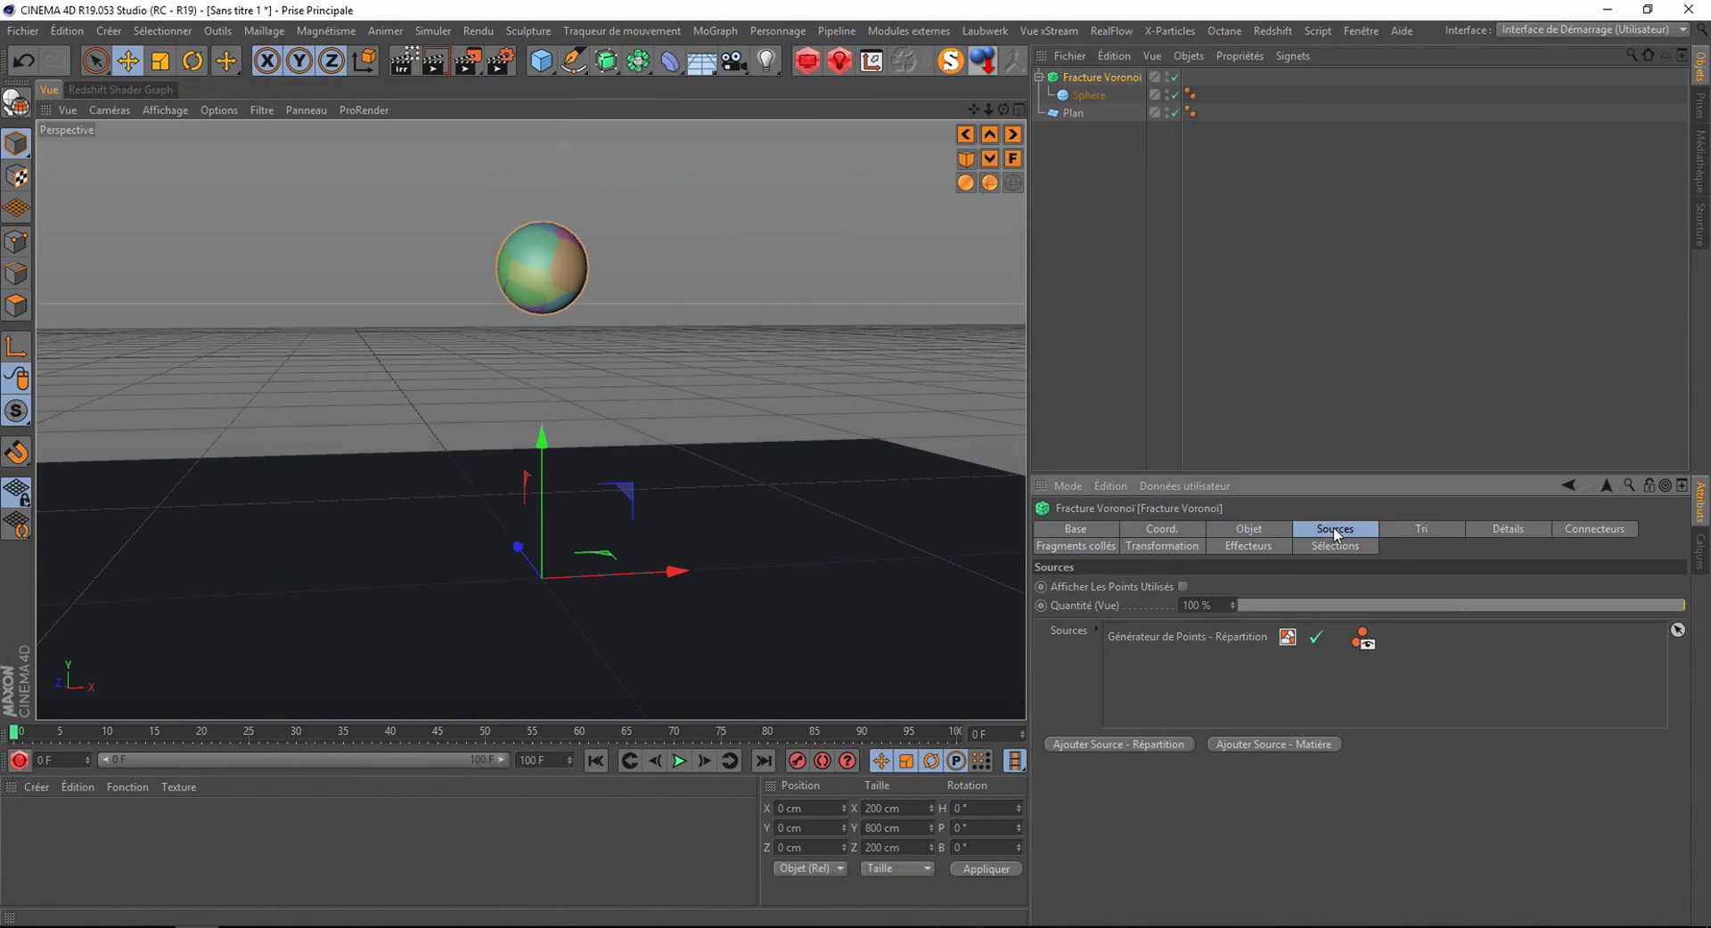
click(1147, 637)
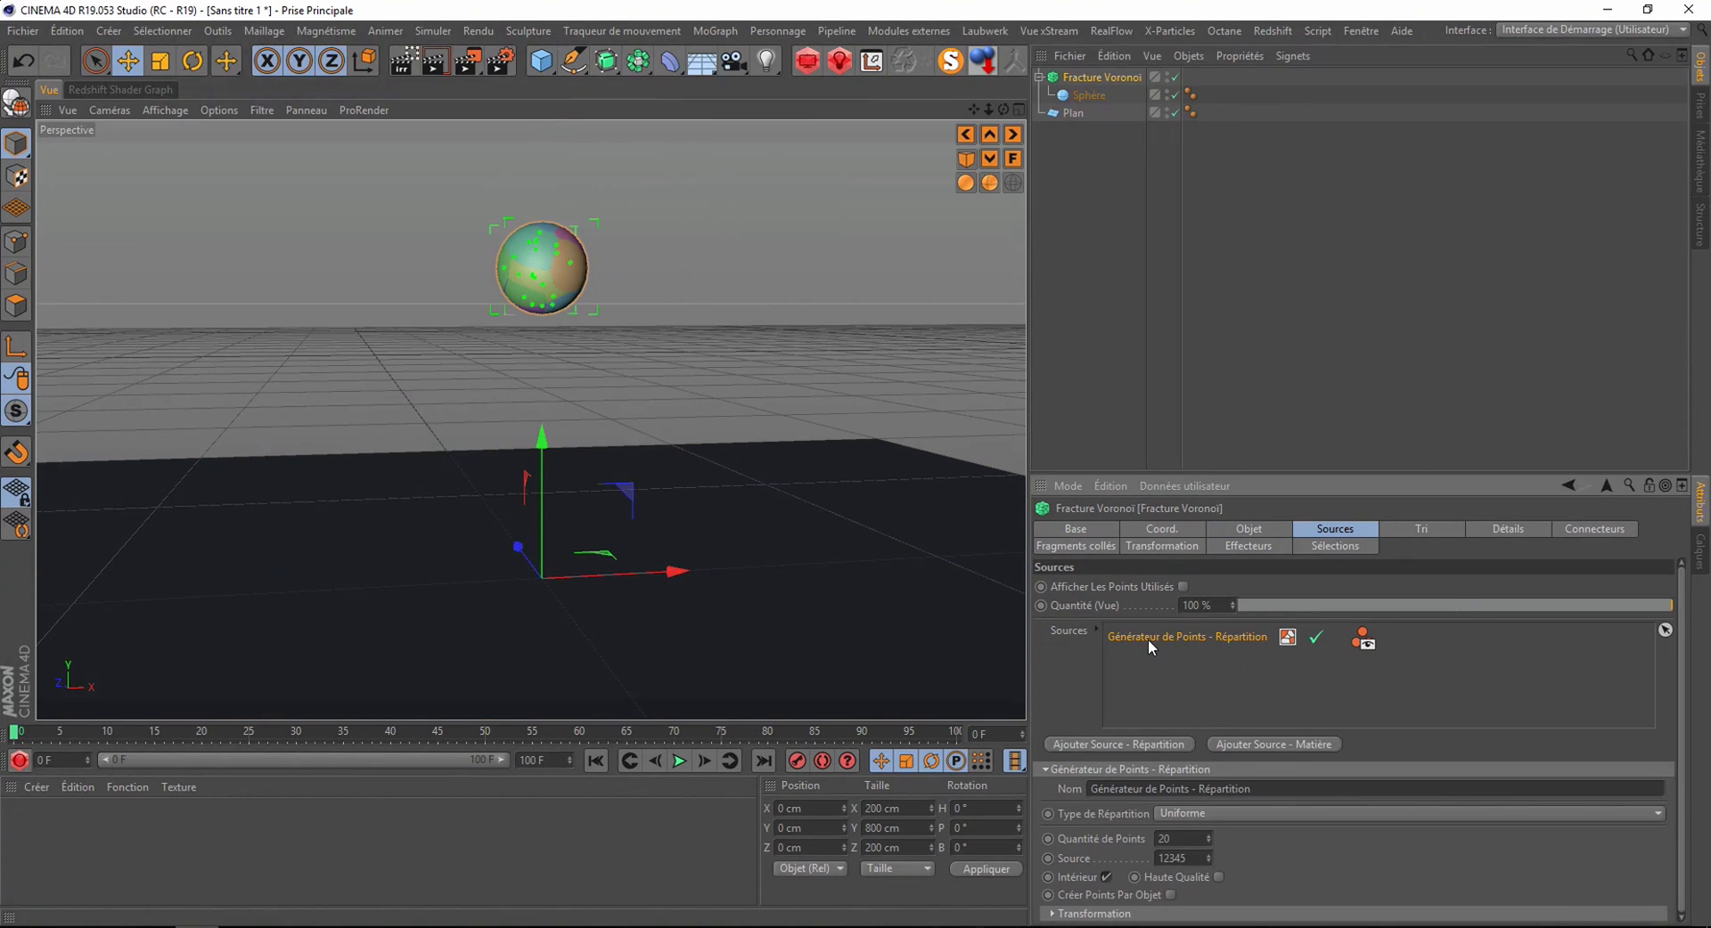
double_click(1163, 838)
text(100)
key(Return)
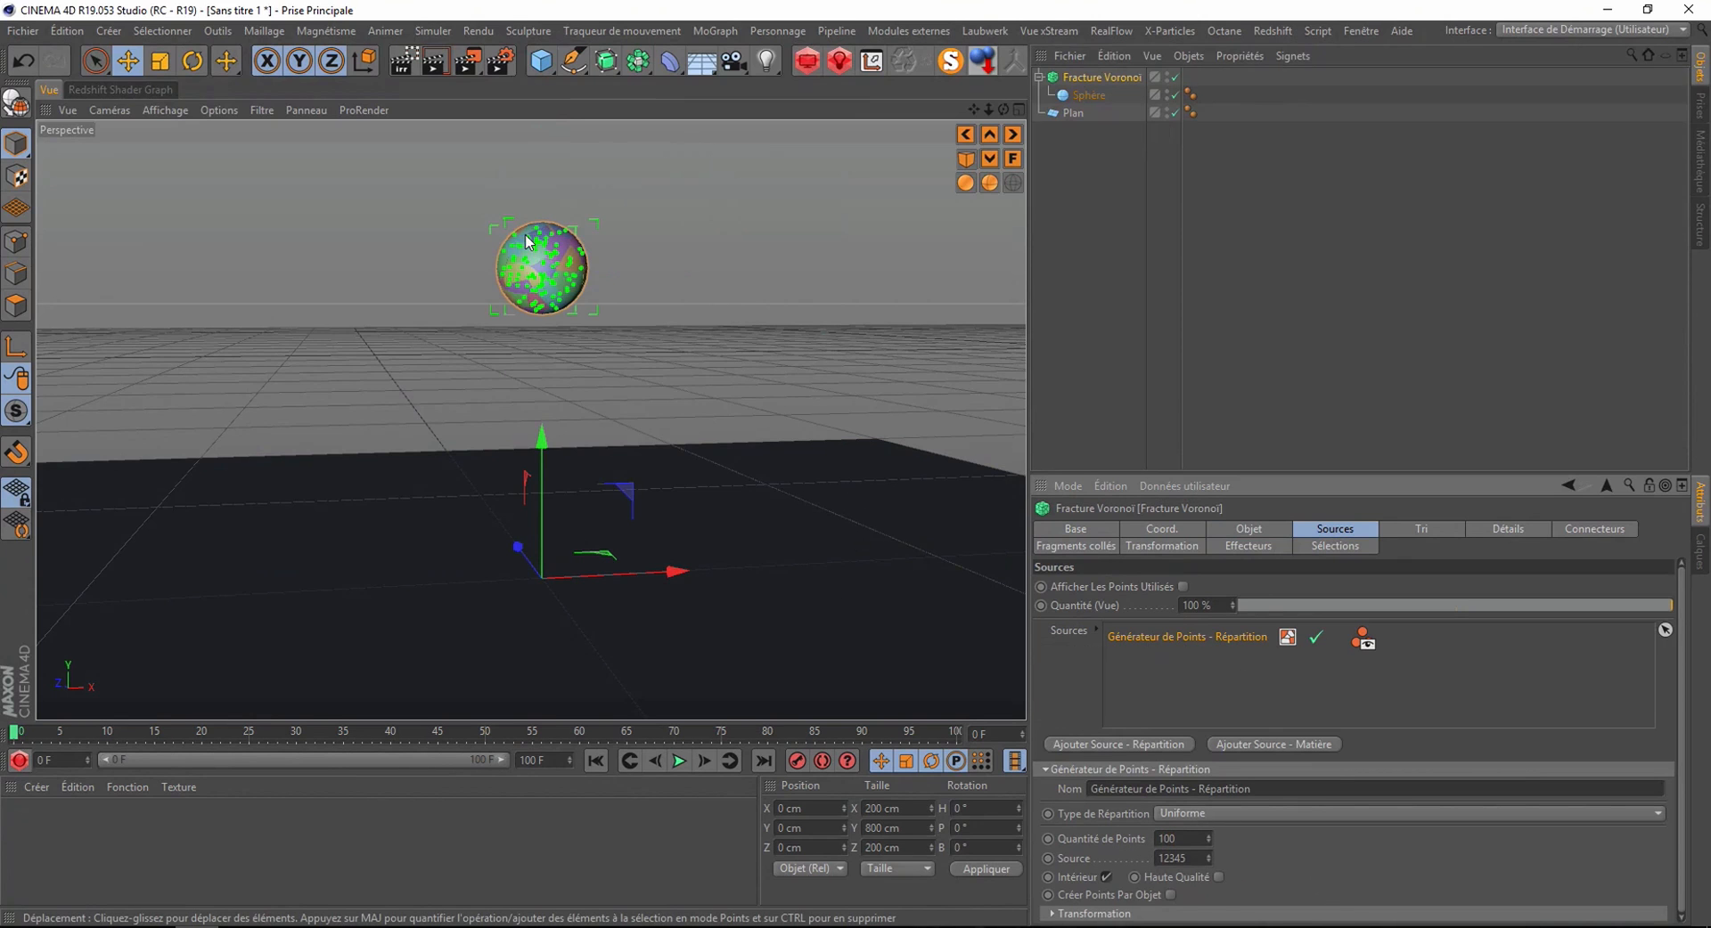
scroll(541, 254, up, 5)
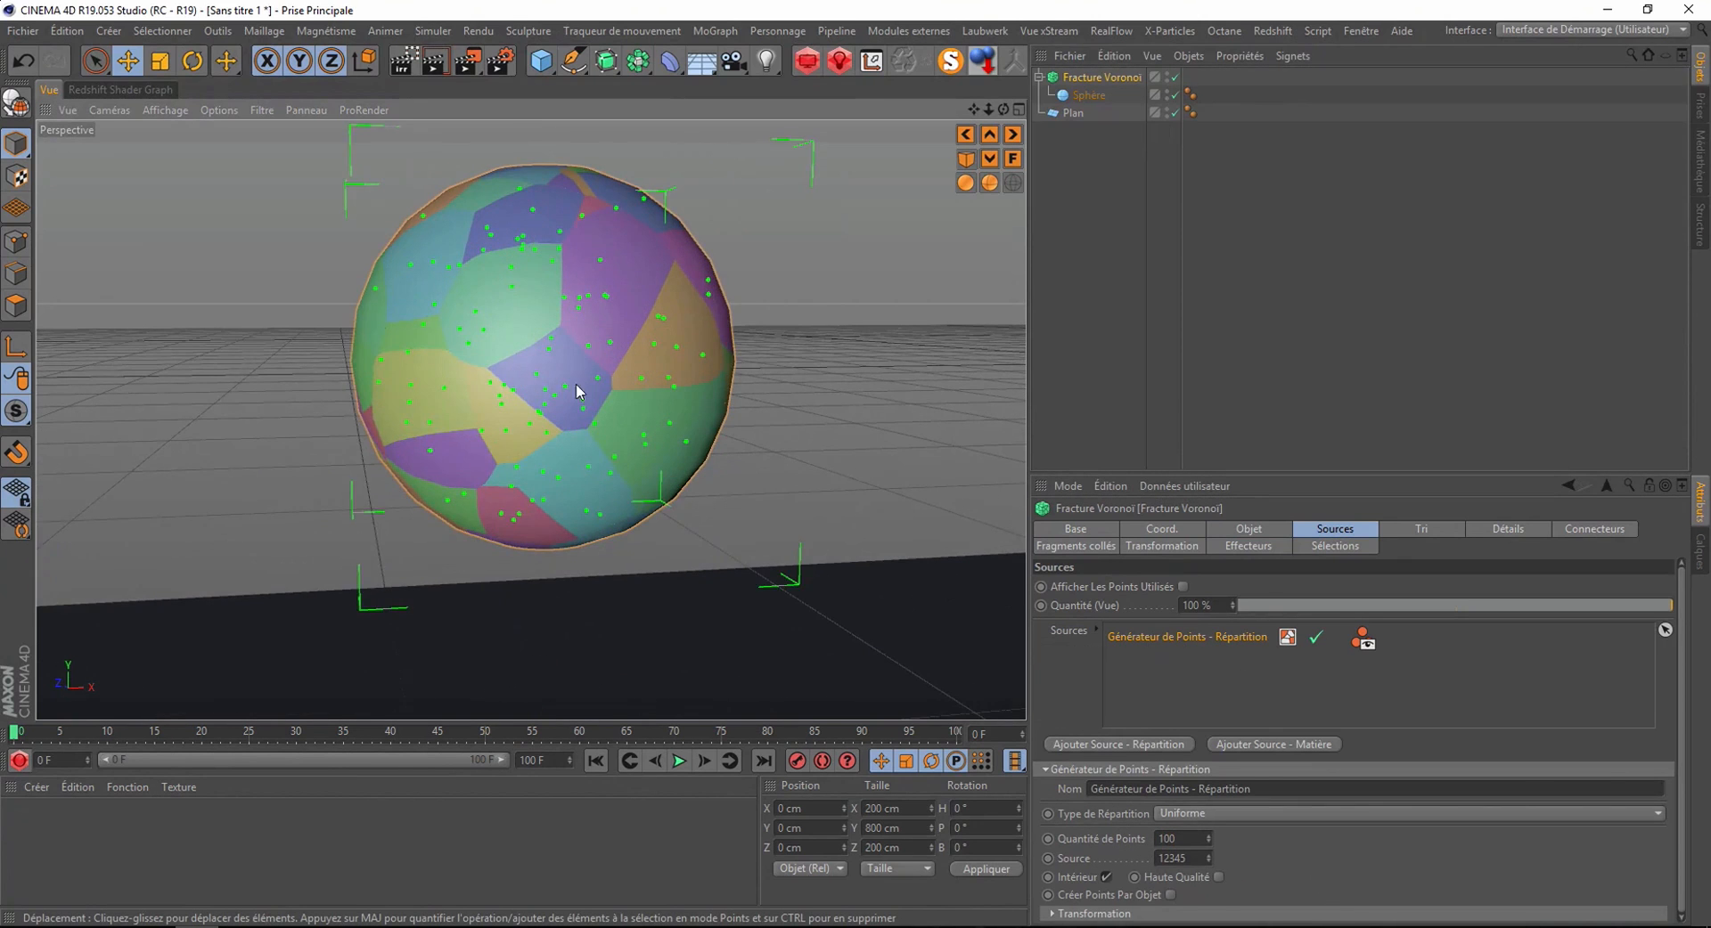
- Increase the point quantity of the fracture's distribution point generator to 150
double_click(1167, 839)
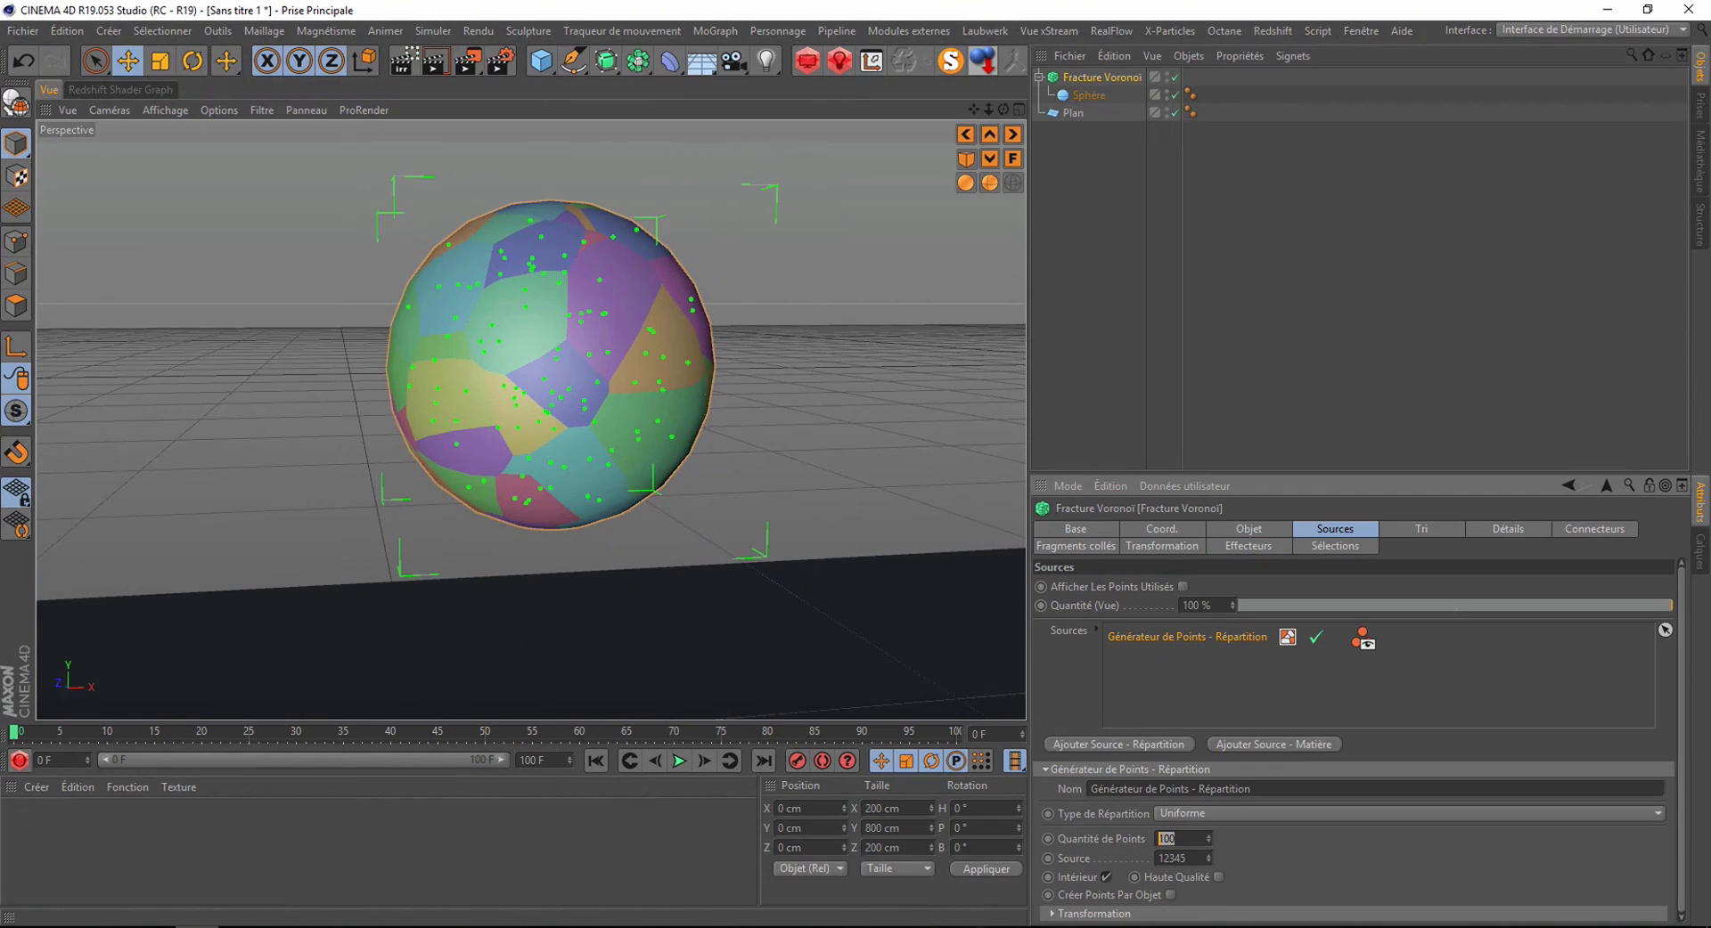
text(2)
double_click(1165, 839)
text(15)
scroll(724, 462, down, 5)
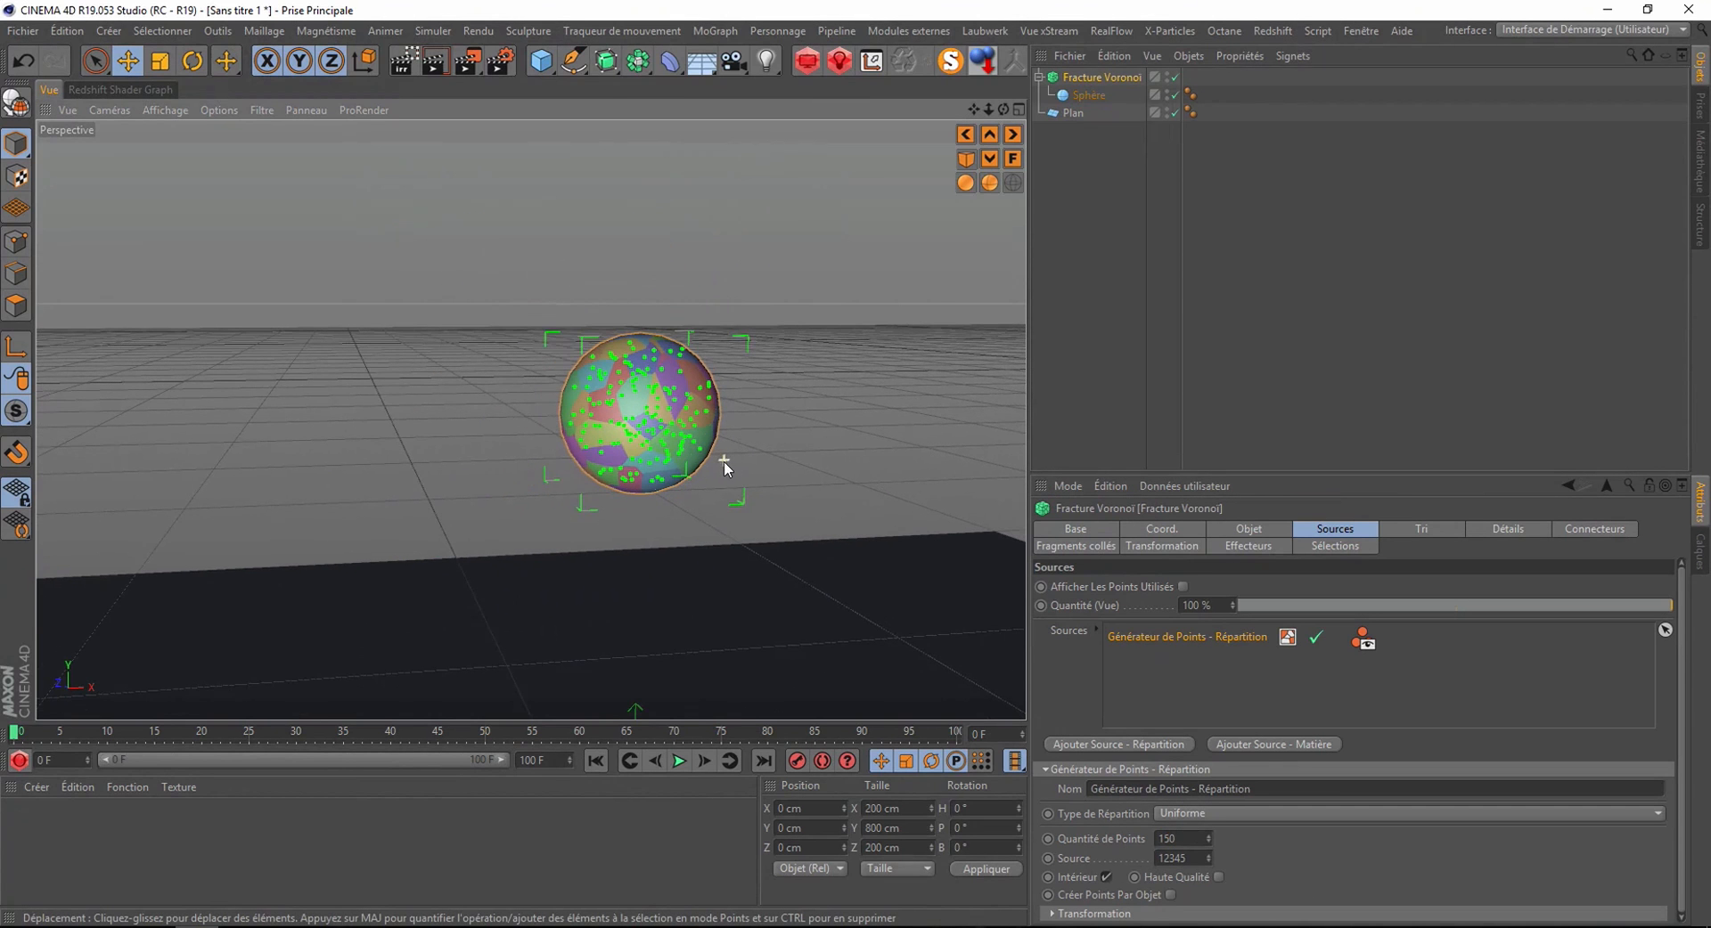
alt+middle_drag(741, 548, 601, 370)
alt+drag(602, 371, 717, 355)
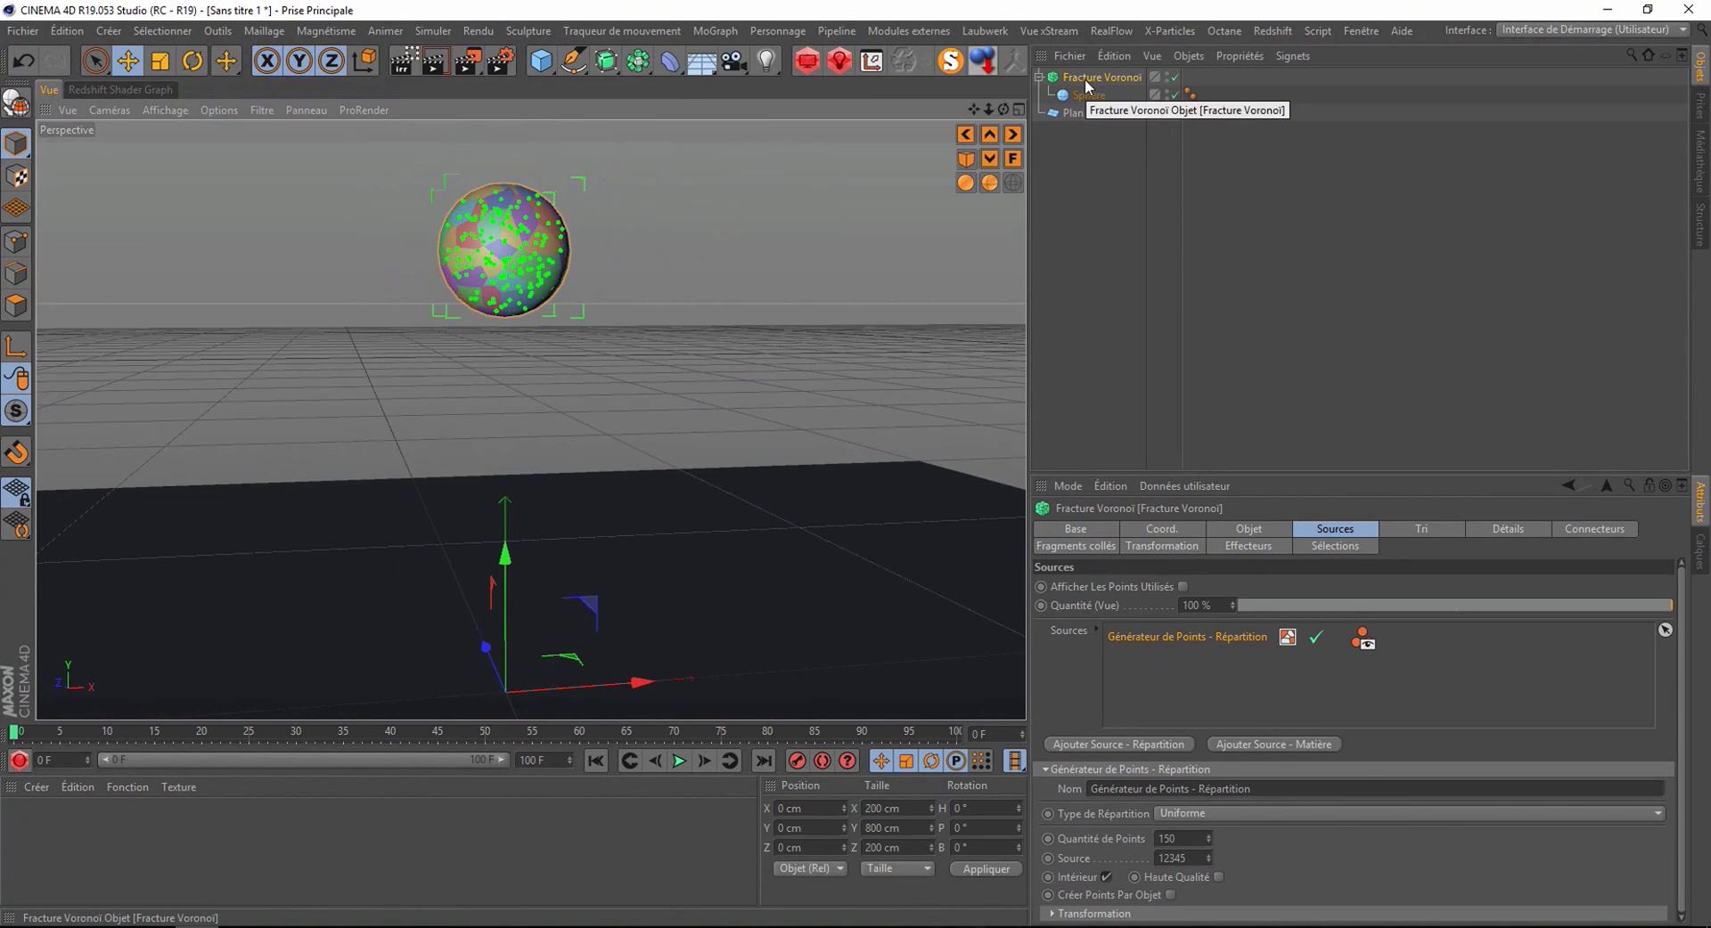
- Give the plane a Corps collision simulation tag
right_click(1072, 114)
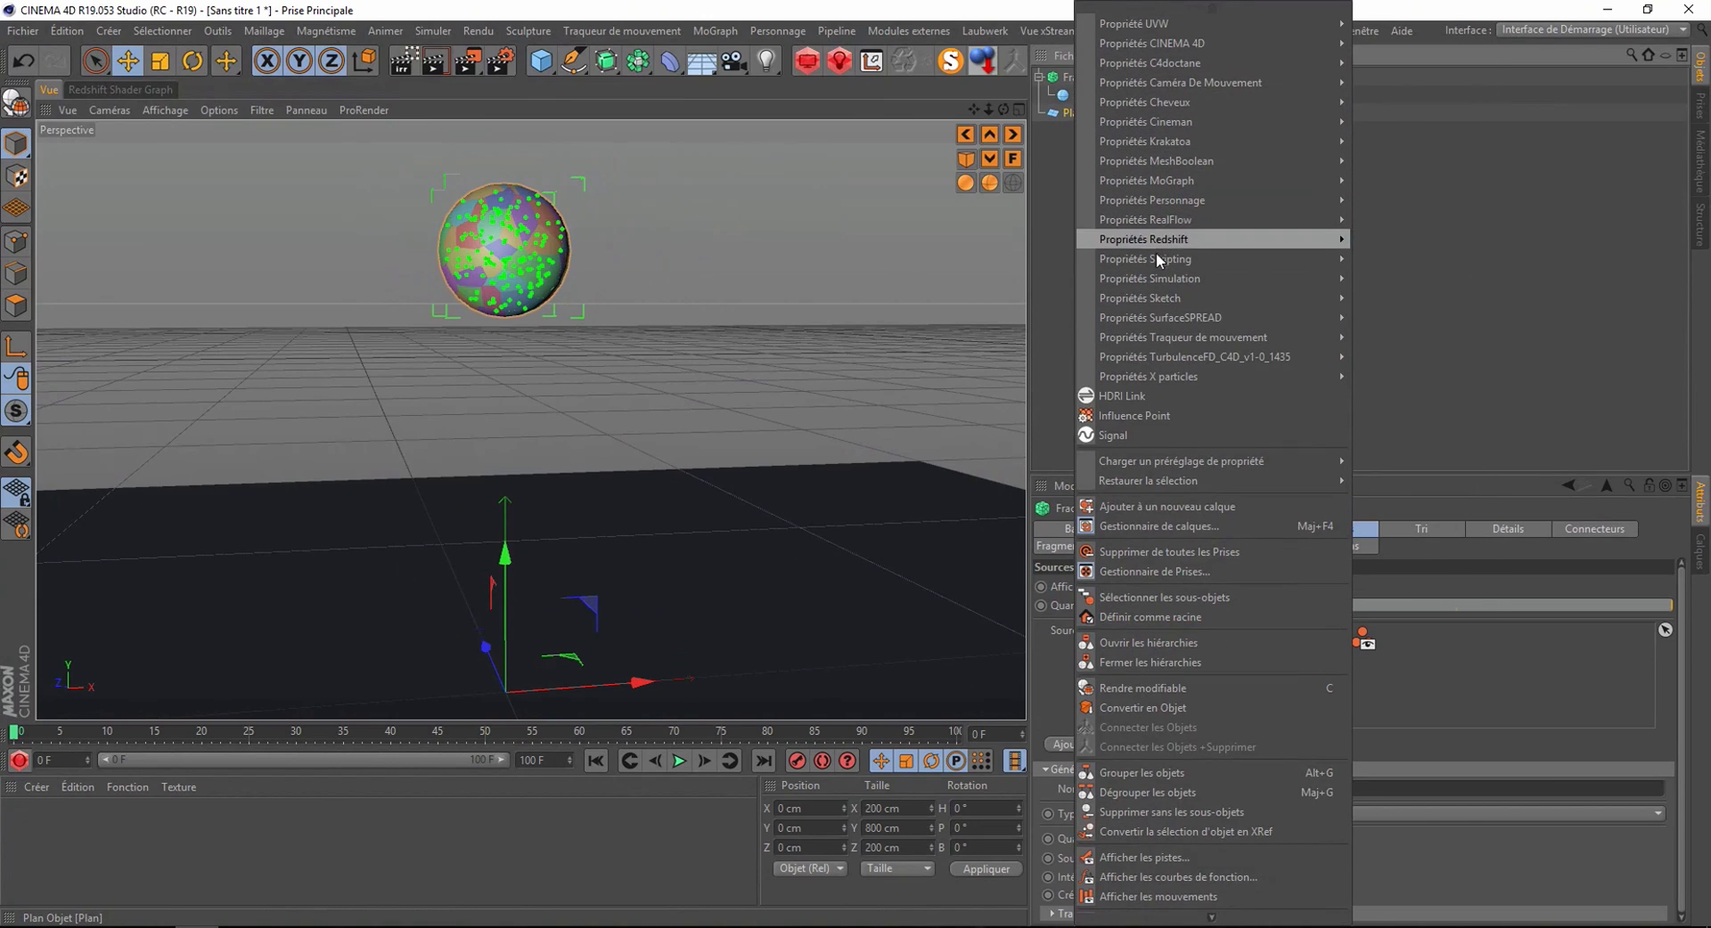
mouse_move(1174, 279)
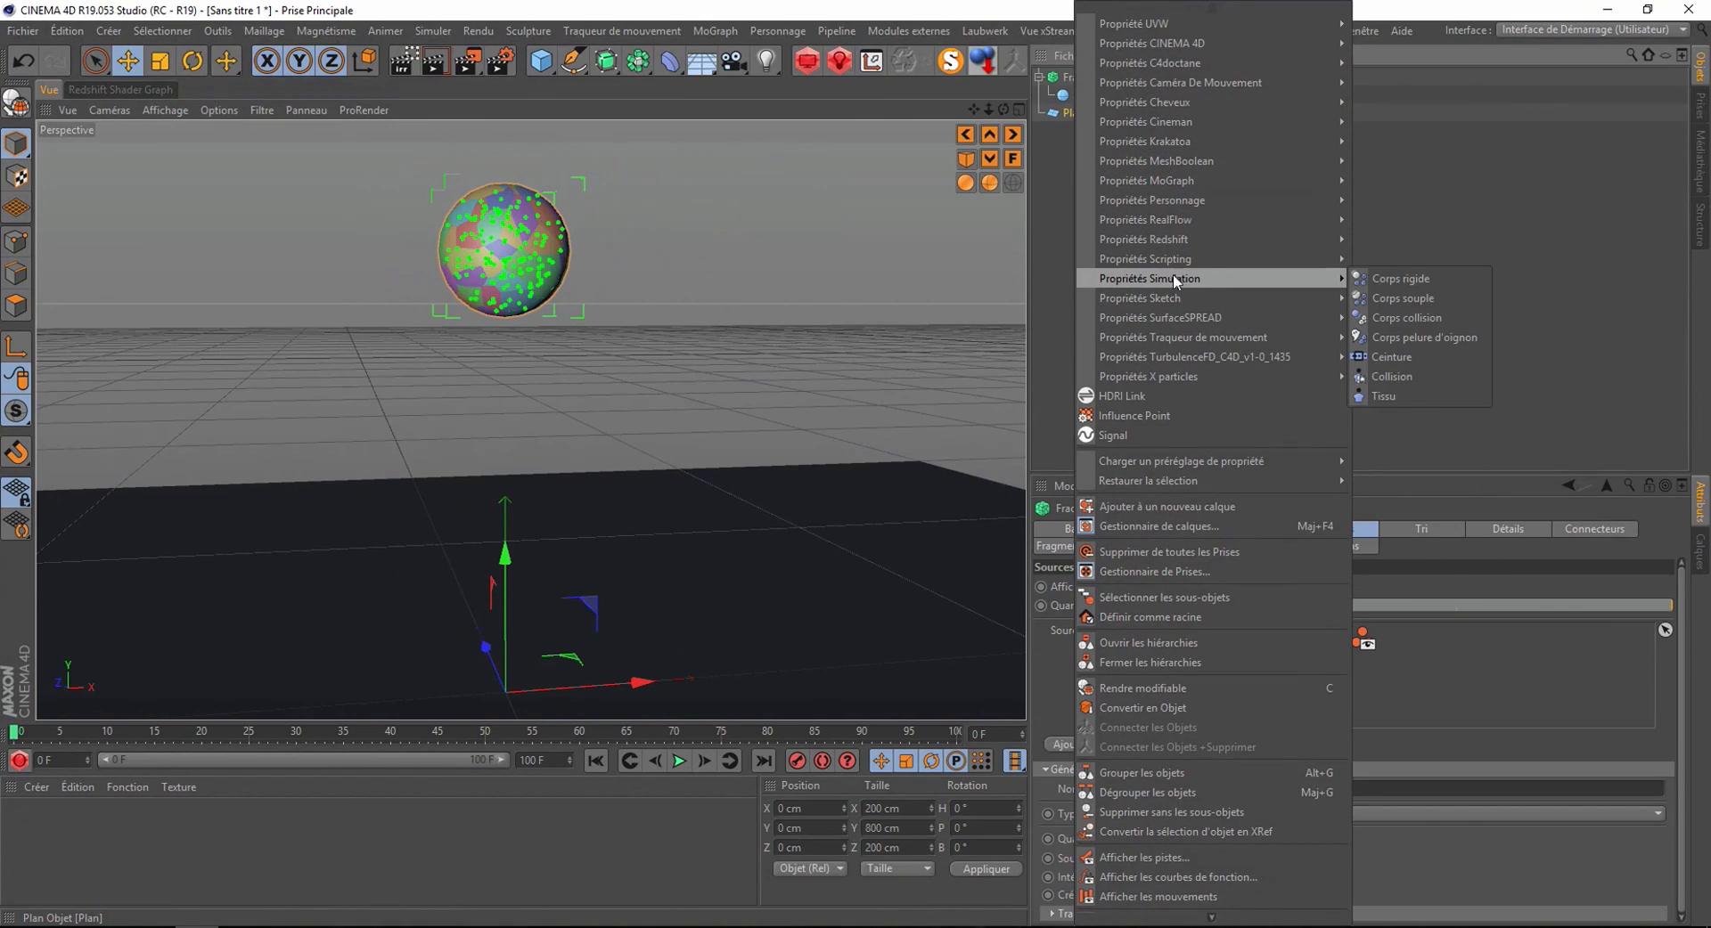
click(1392, 317)
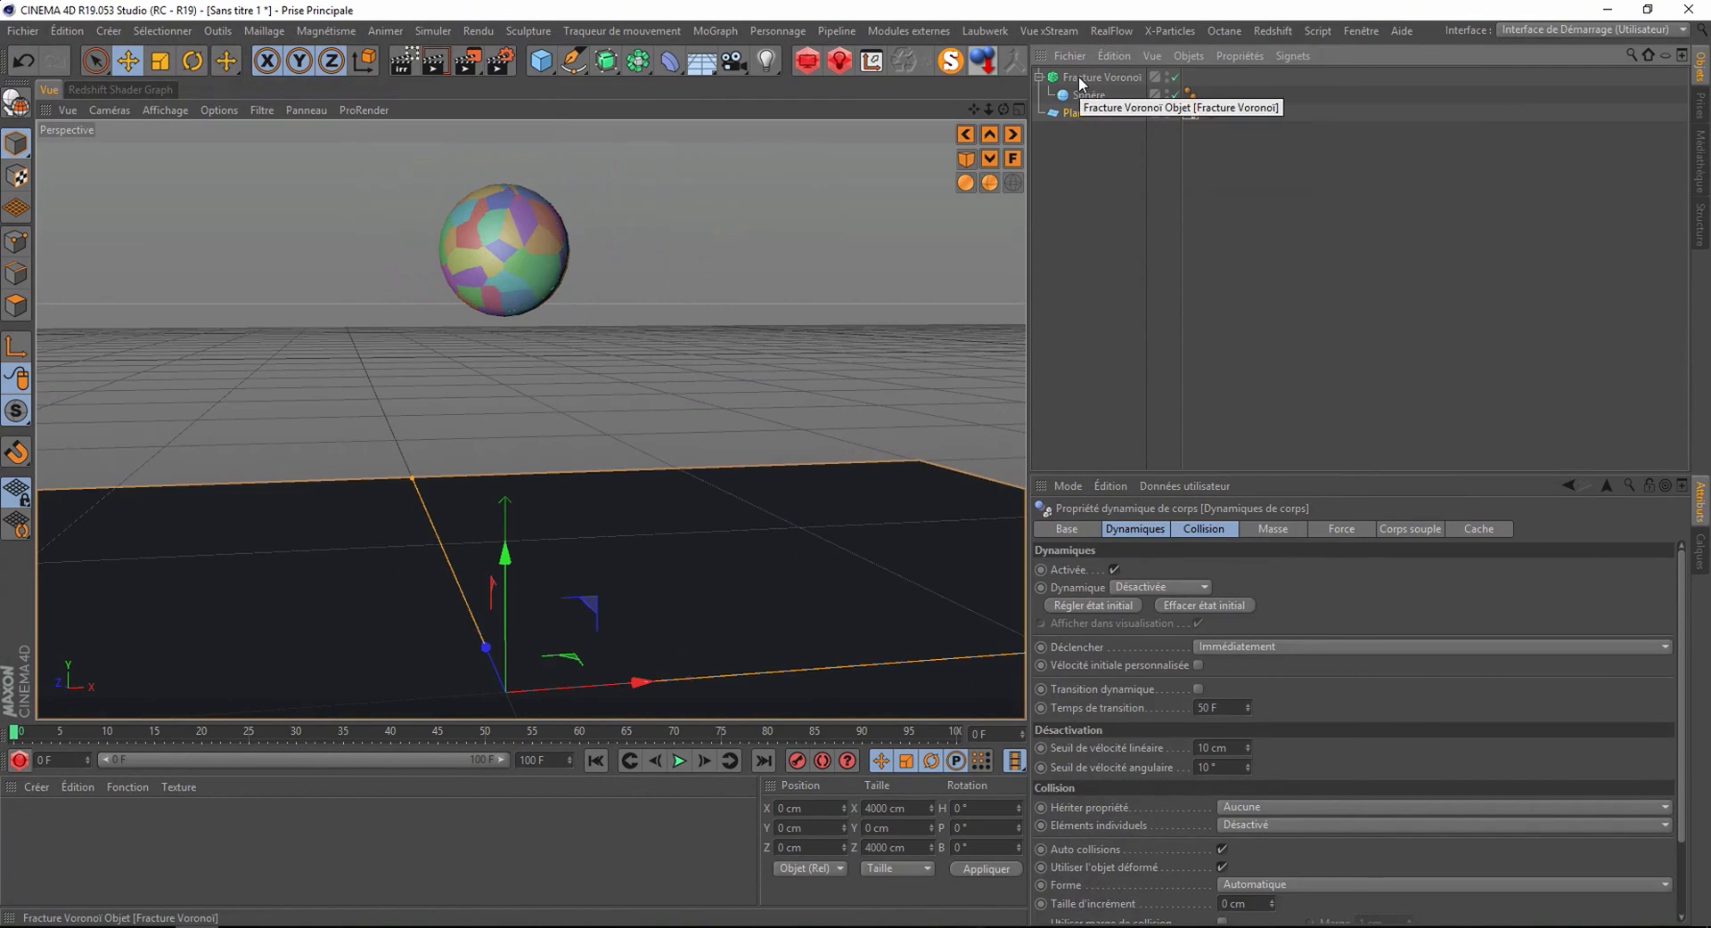
- Give the Fracture Voronoi a Corps rigide tag and set its collision inheritance to Appliquer propriété aux sous-objets
right_click(1078, 79)
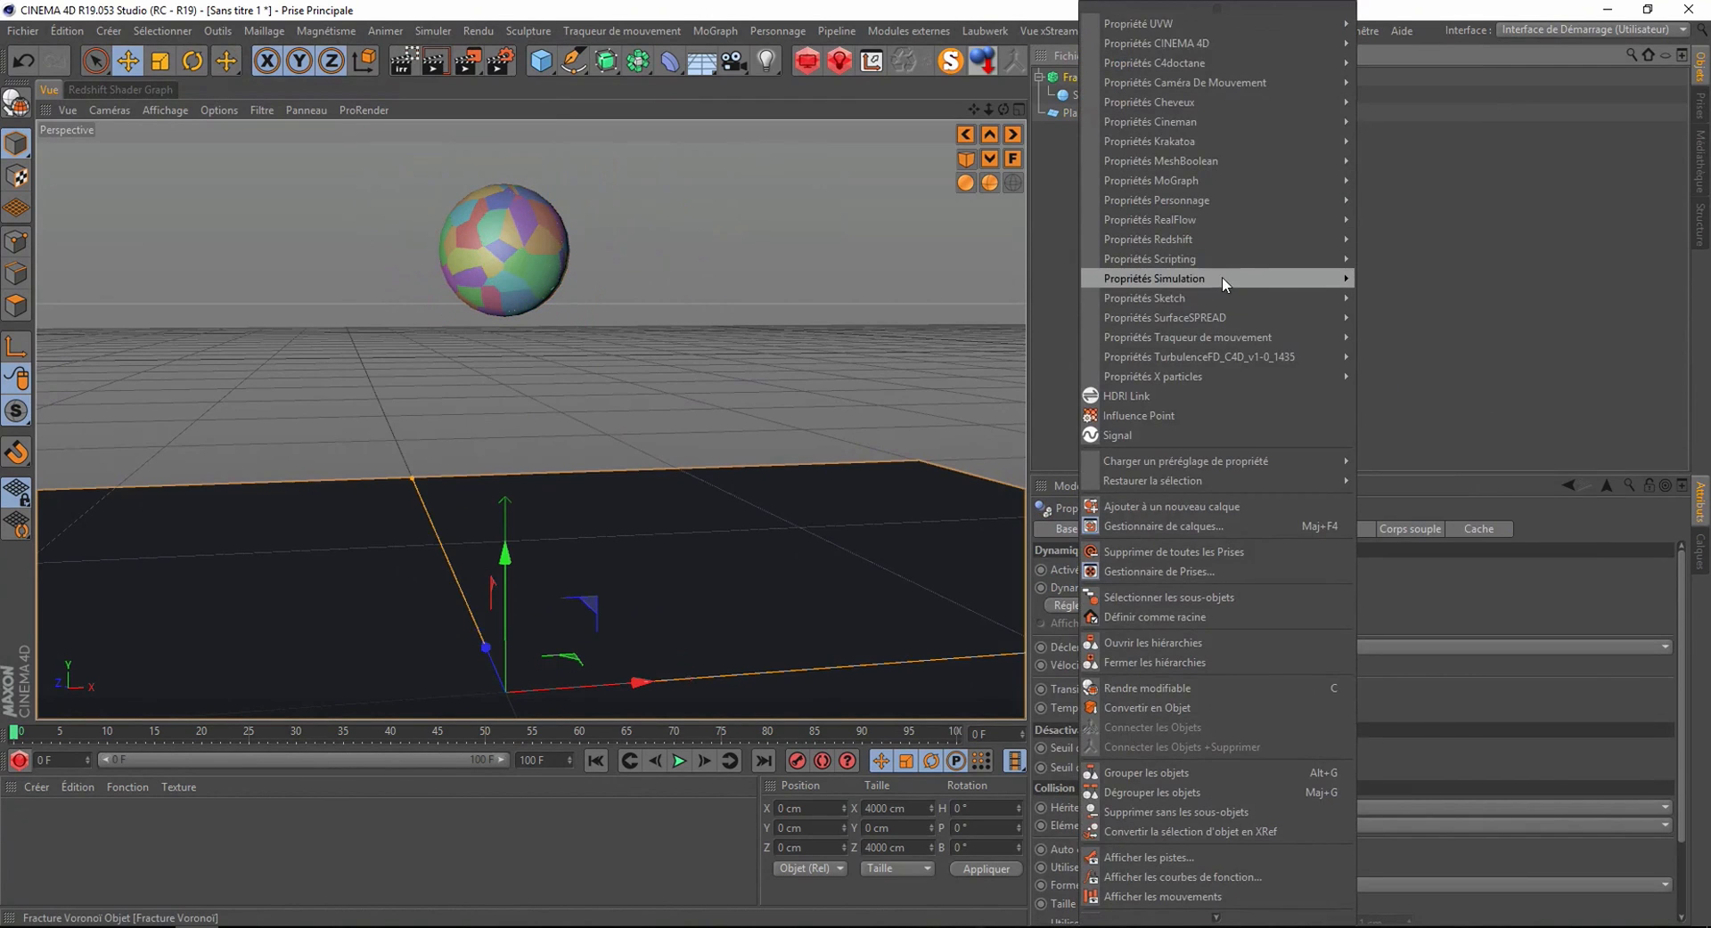
mouse_move(1221, 278)
click(1391, 281)
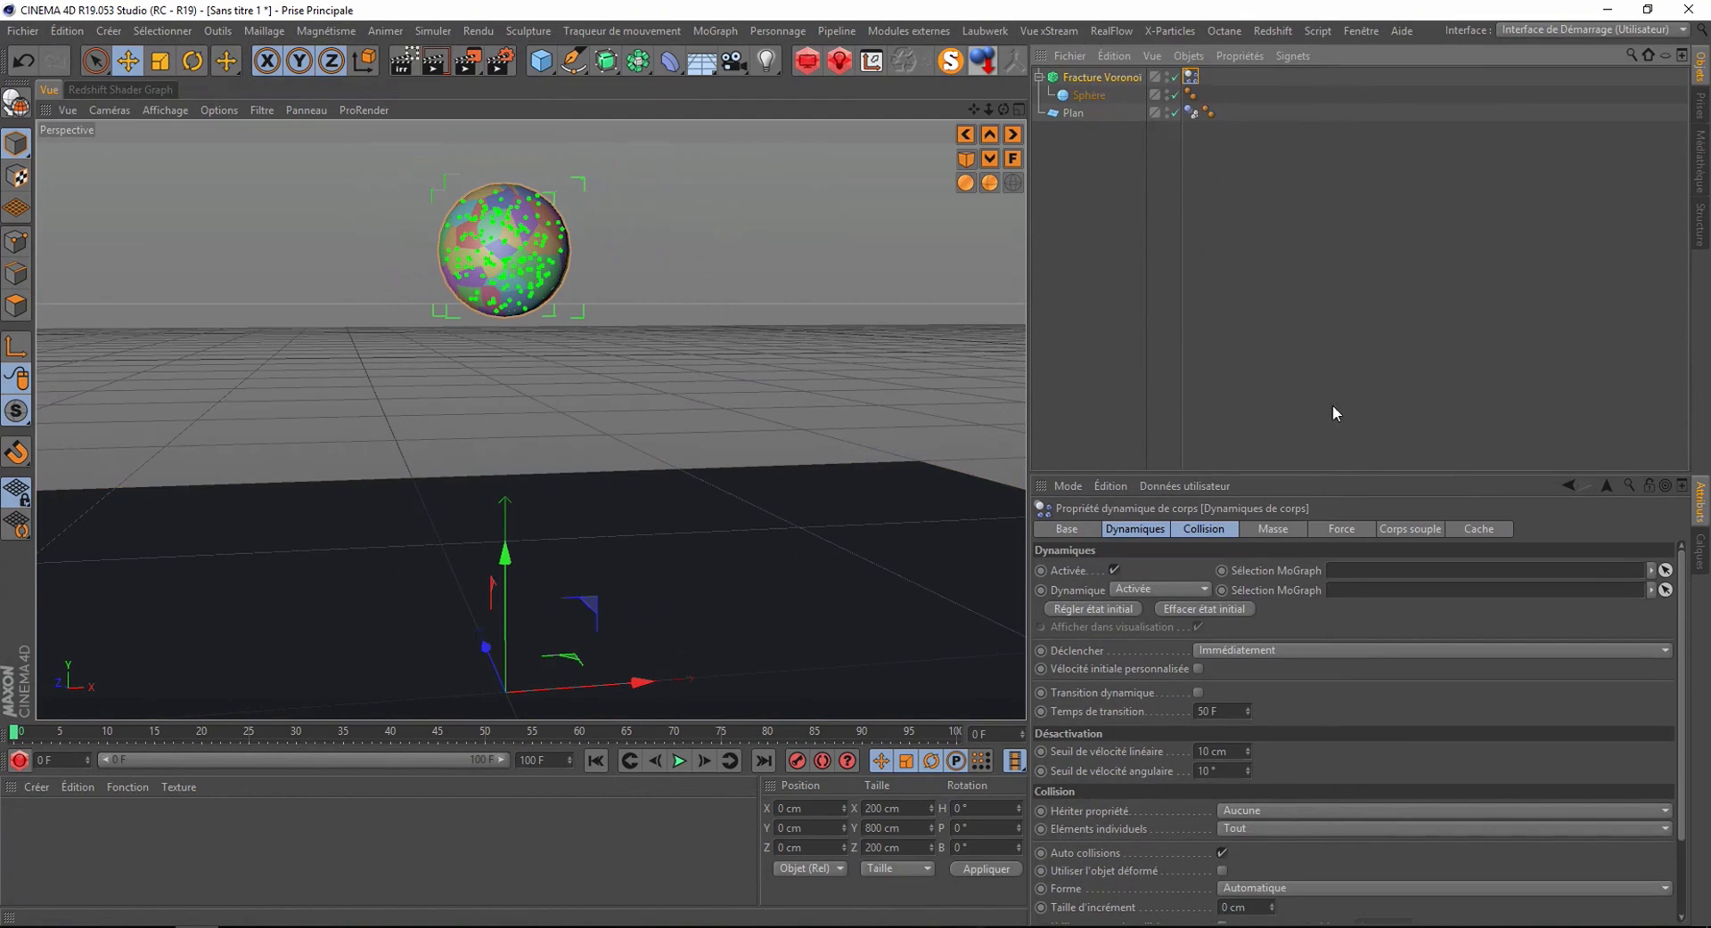
click(1205, 530)
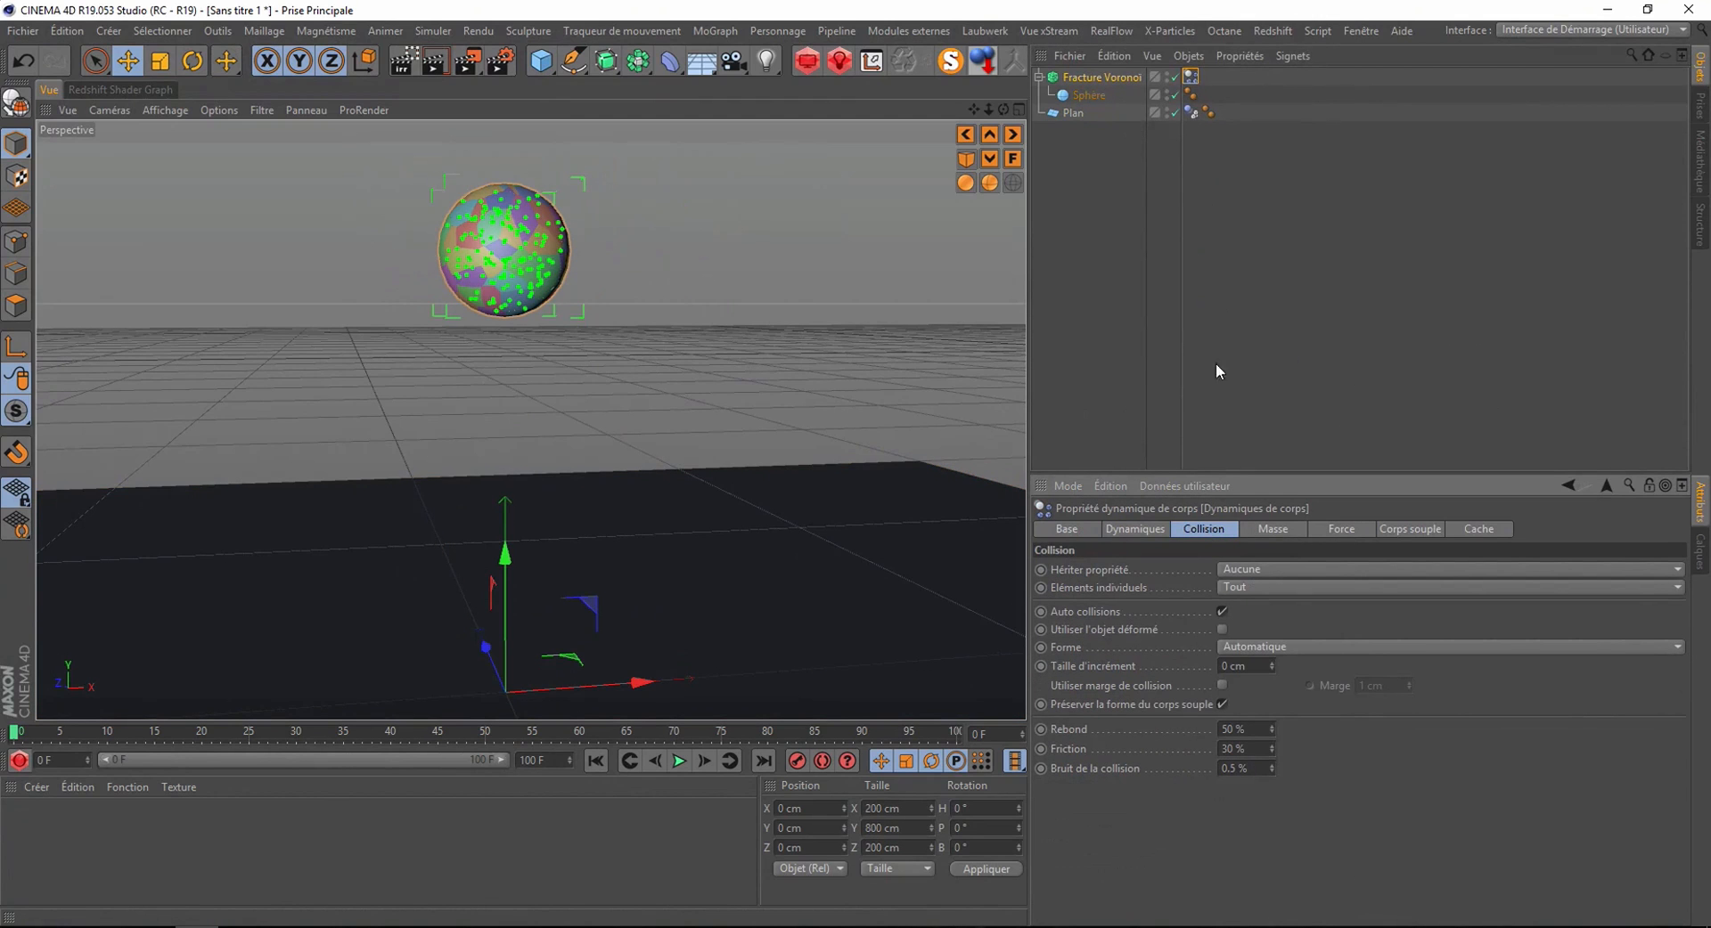
click(1249, 570)
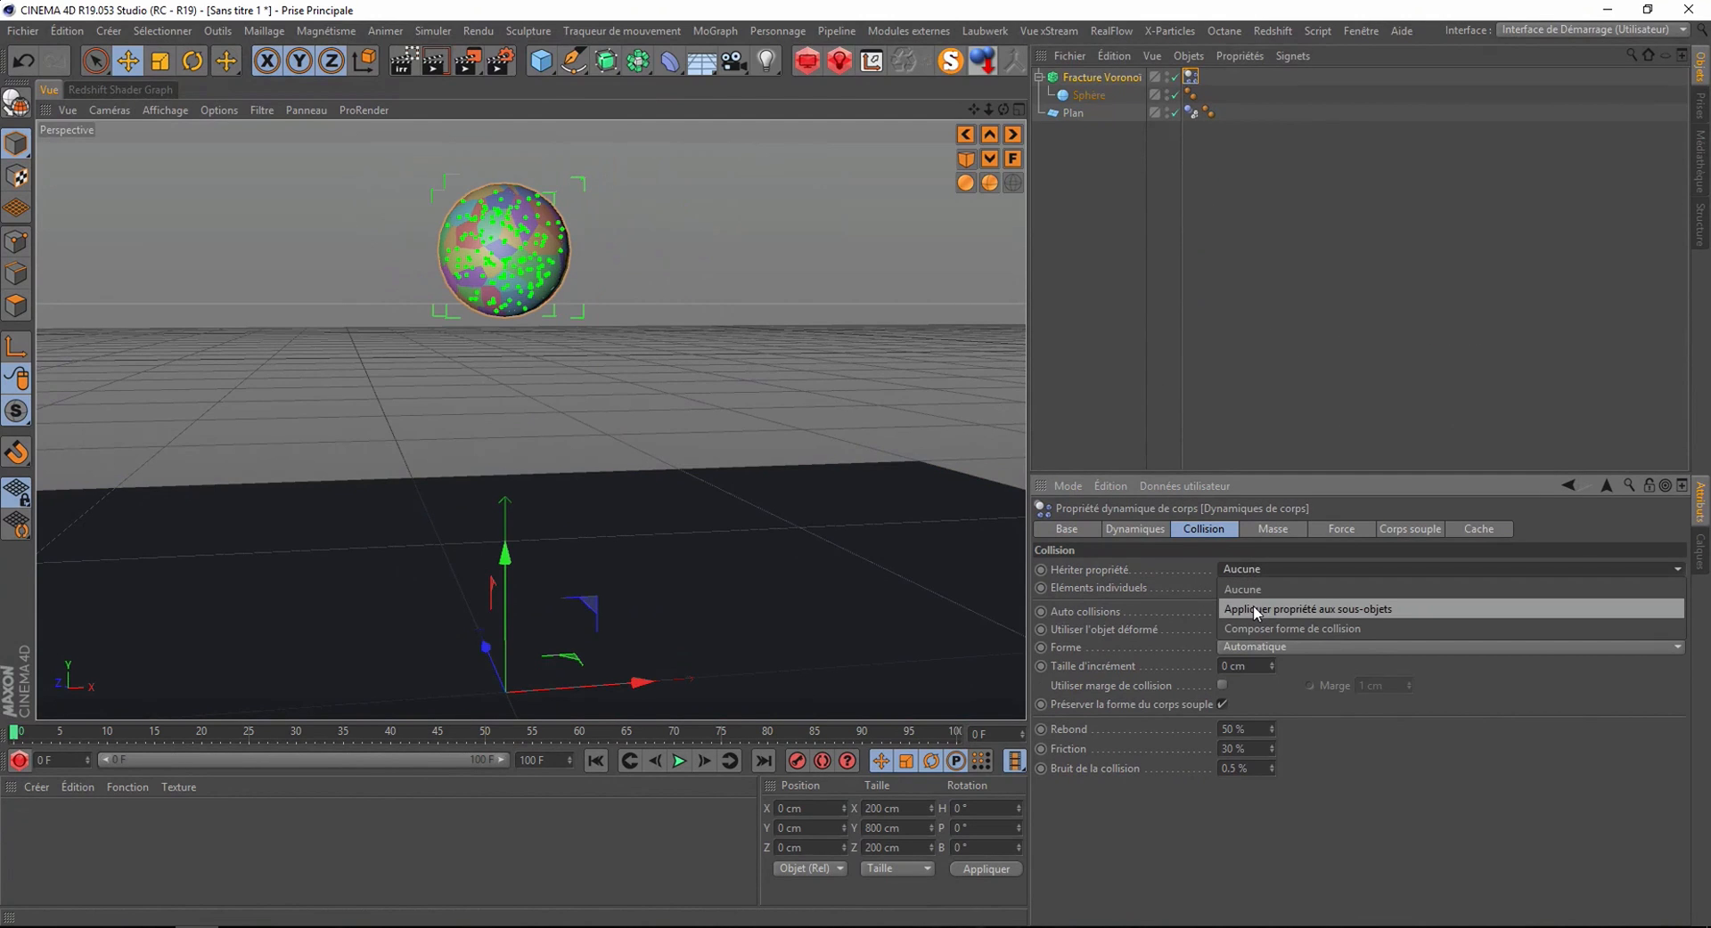
click(1253, 606)
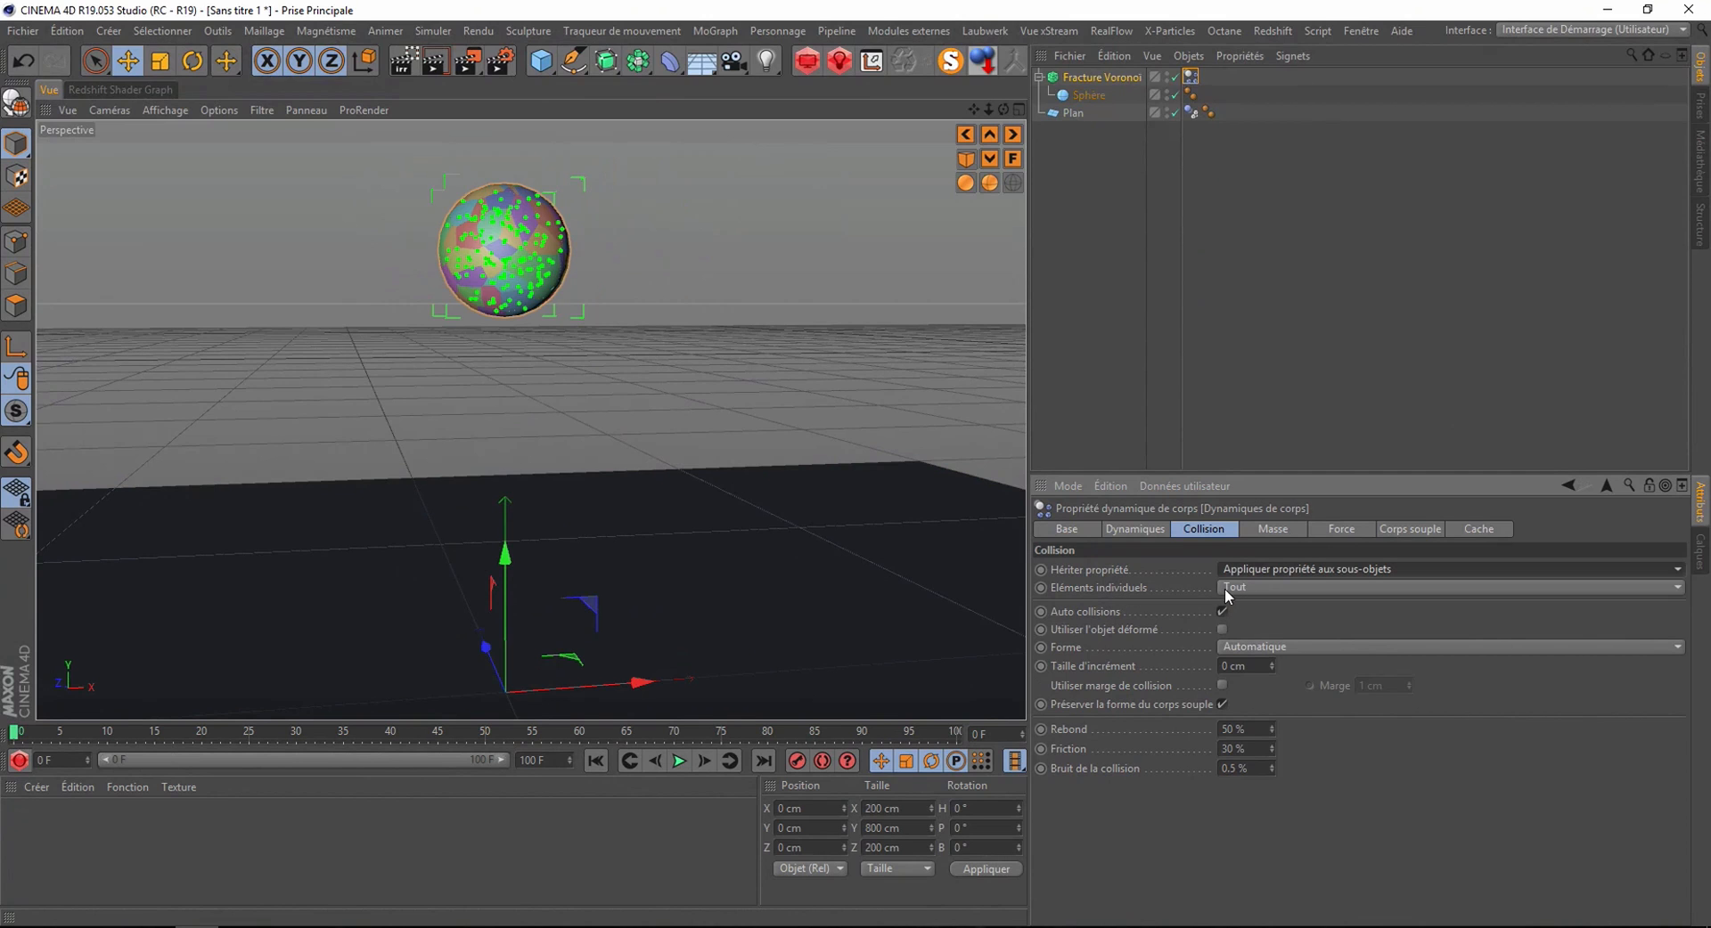
- Play the simulation twice, rewinding to the first frame in between, and inspect how the sphere breaks on the plane
click(679, 763)
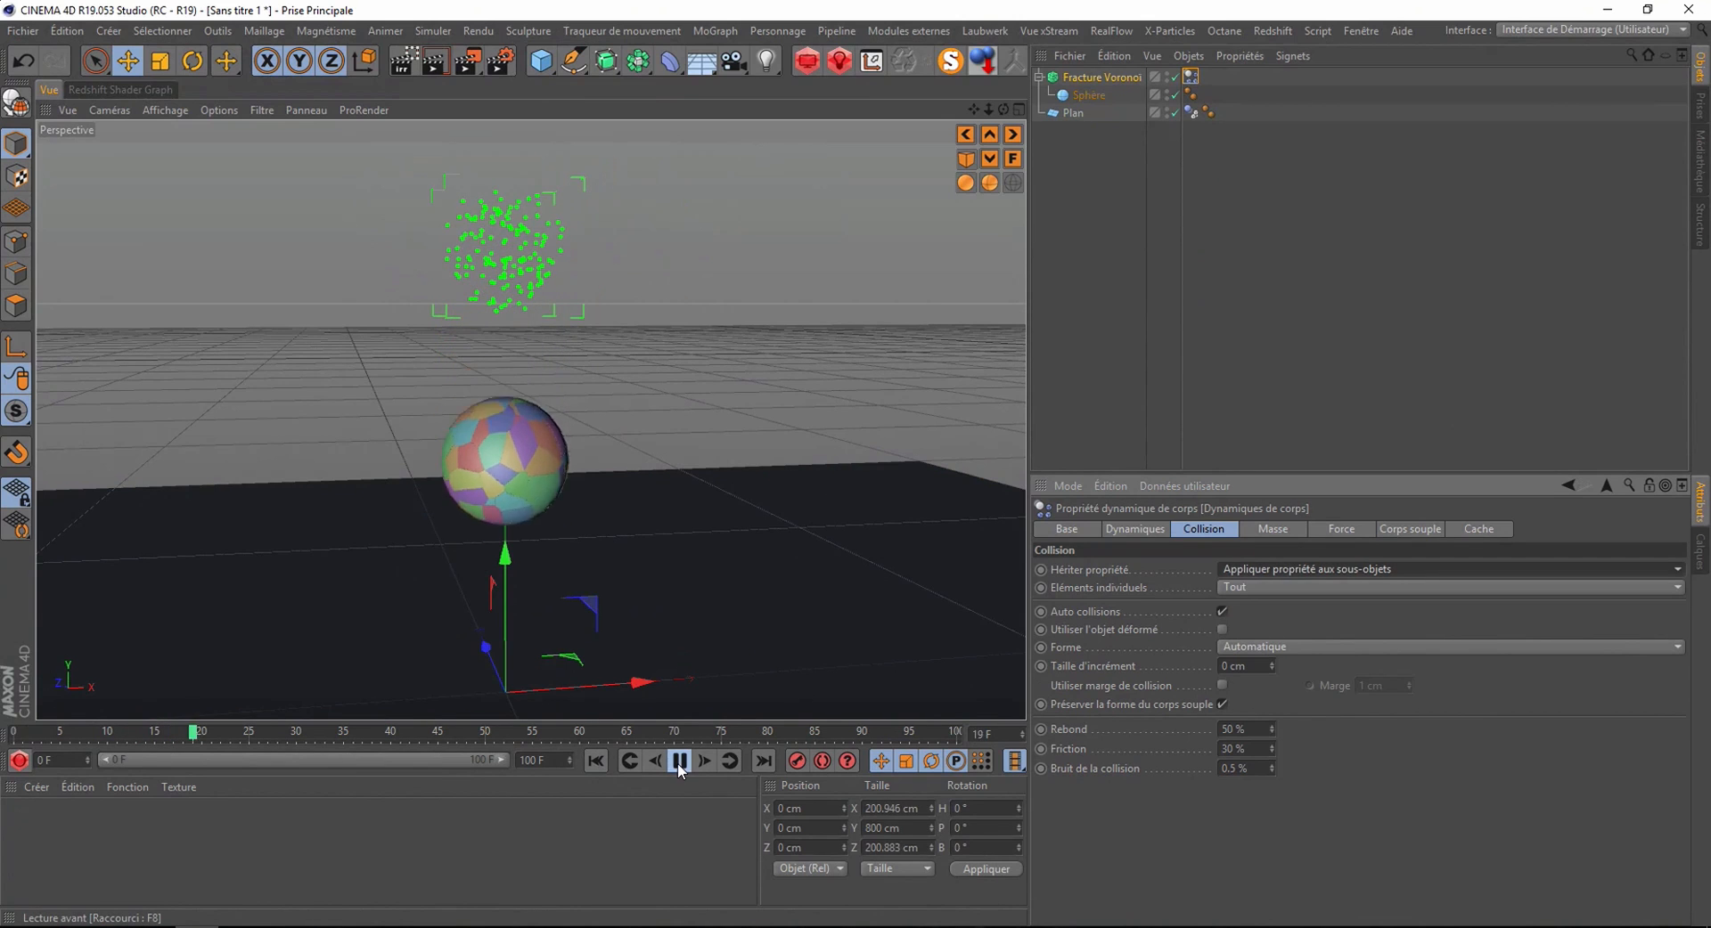
click(679, 762)
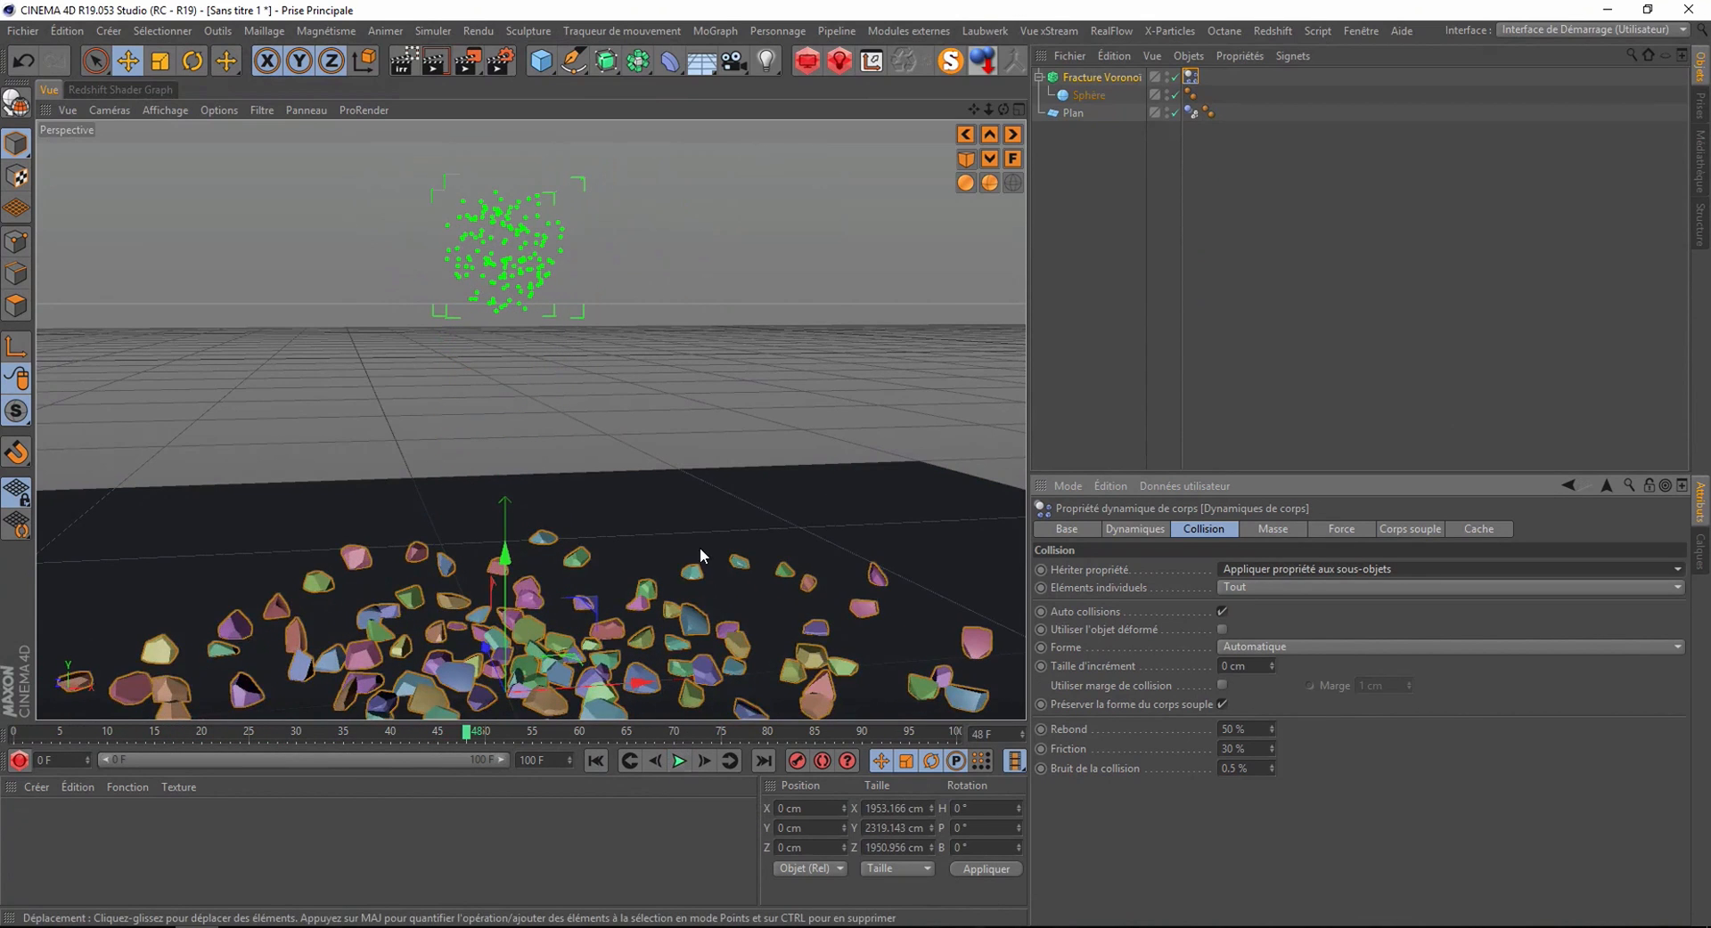
scroll(698, 547, down, 3)
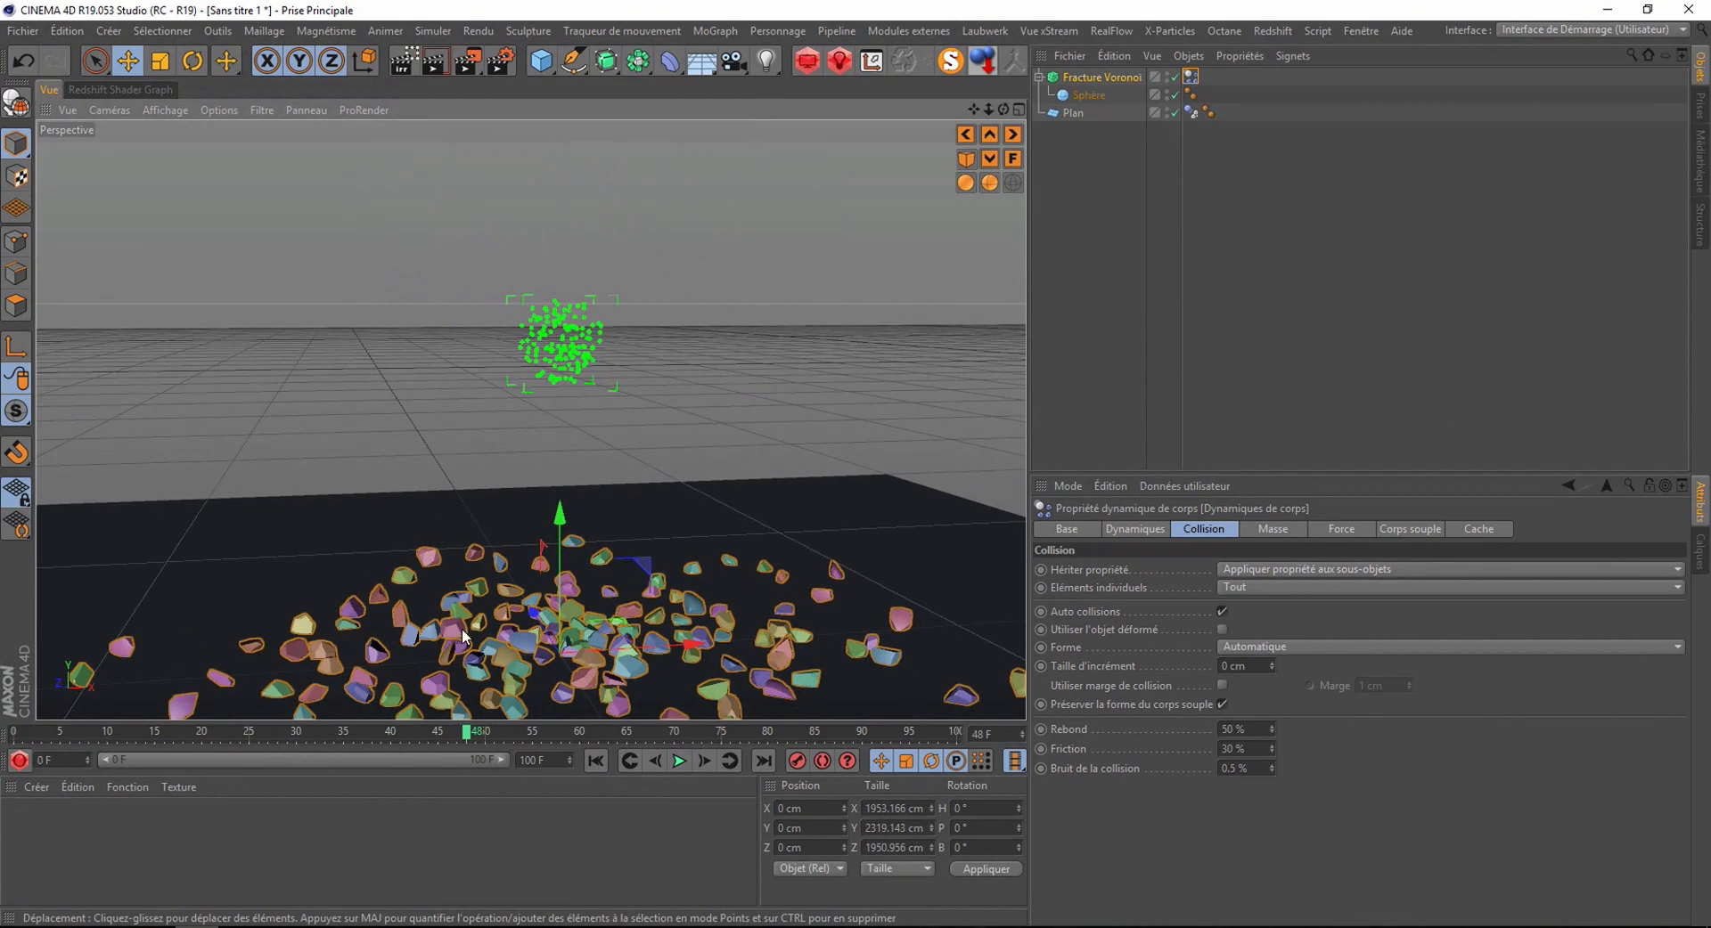
scroll(401, 604, up, 4)
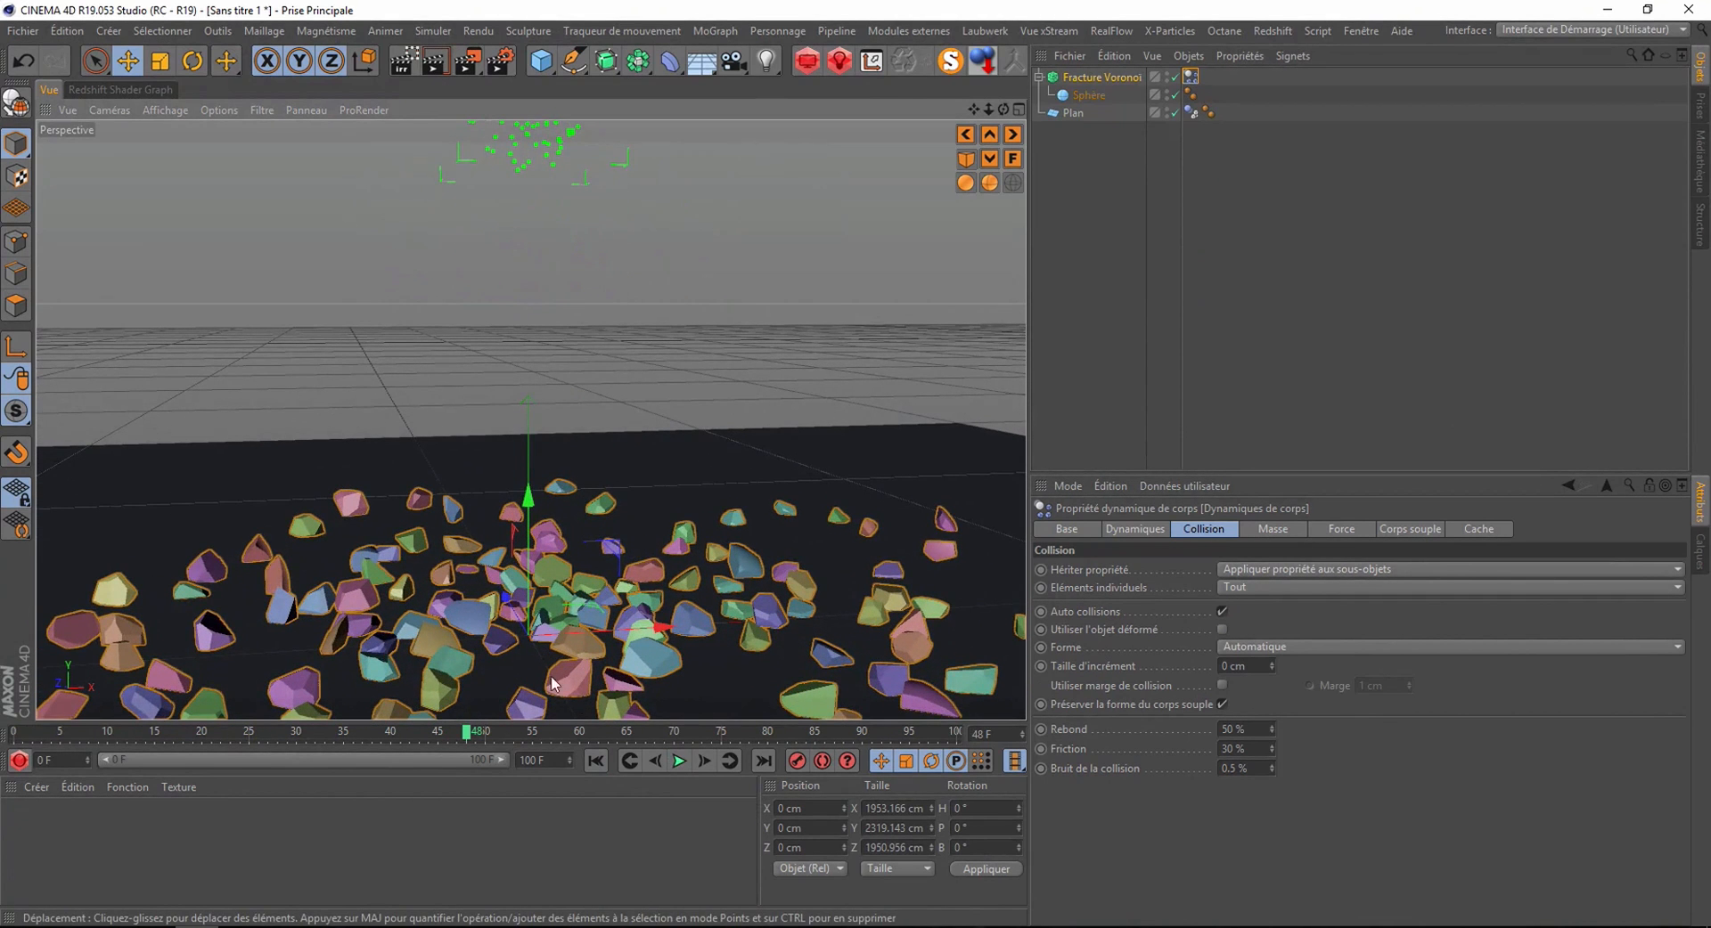
click(596, 760)
click(678, 760)
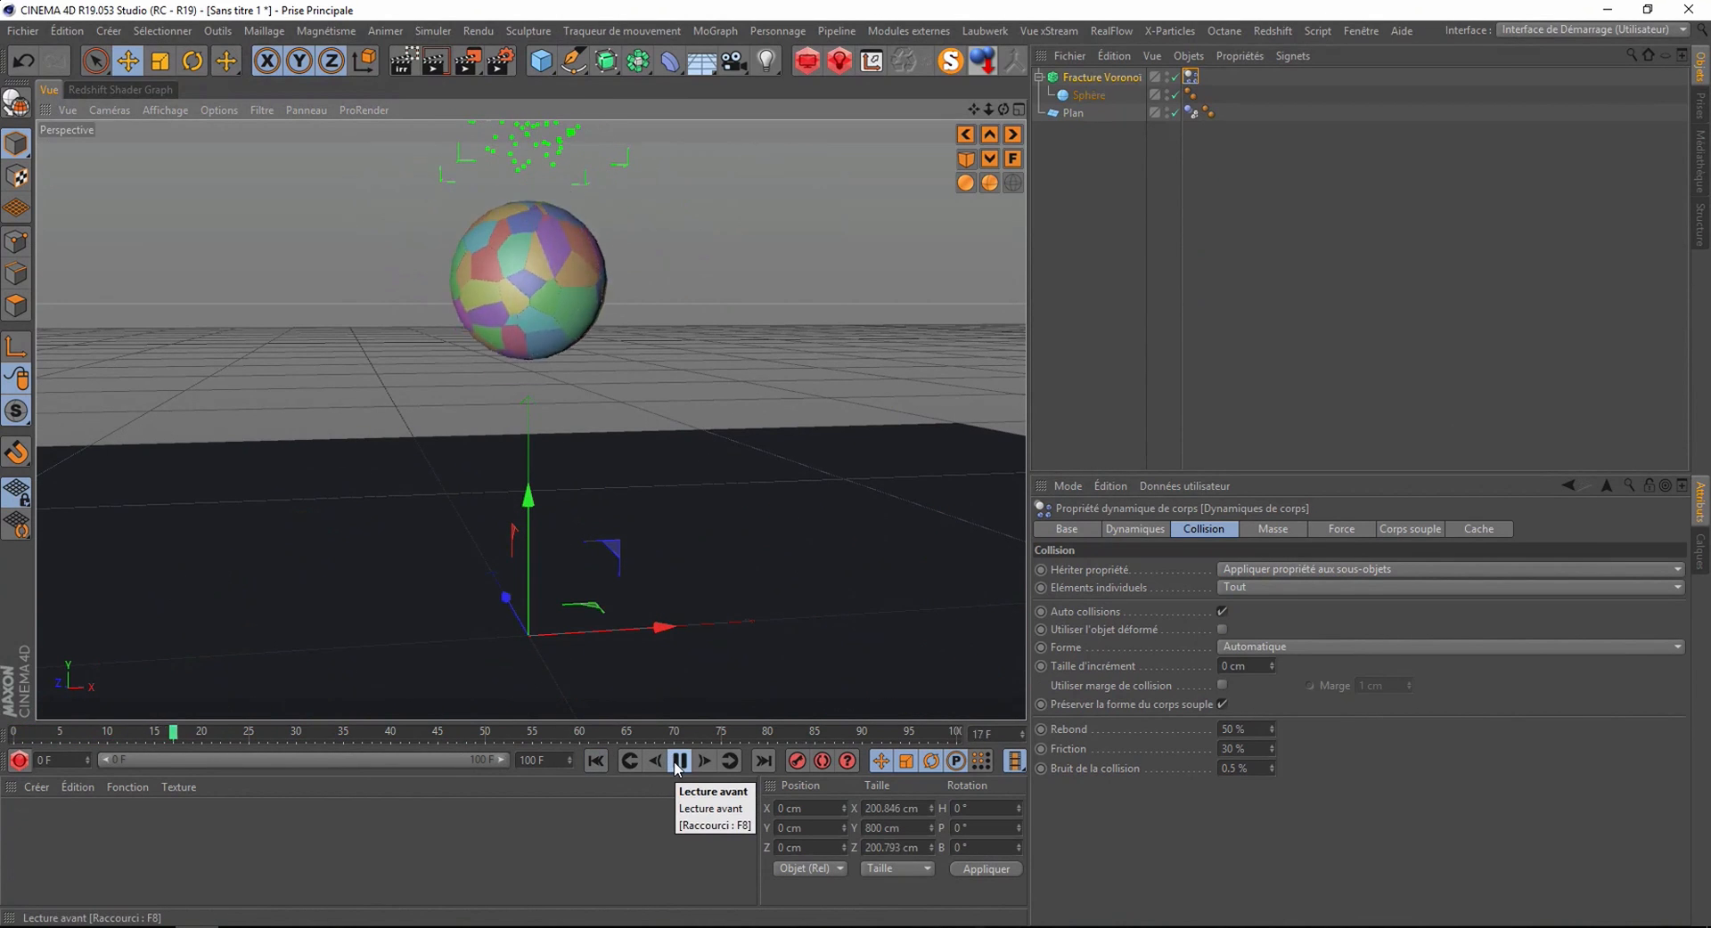
click(670, 763)
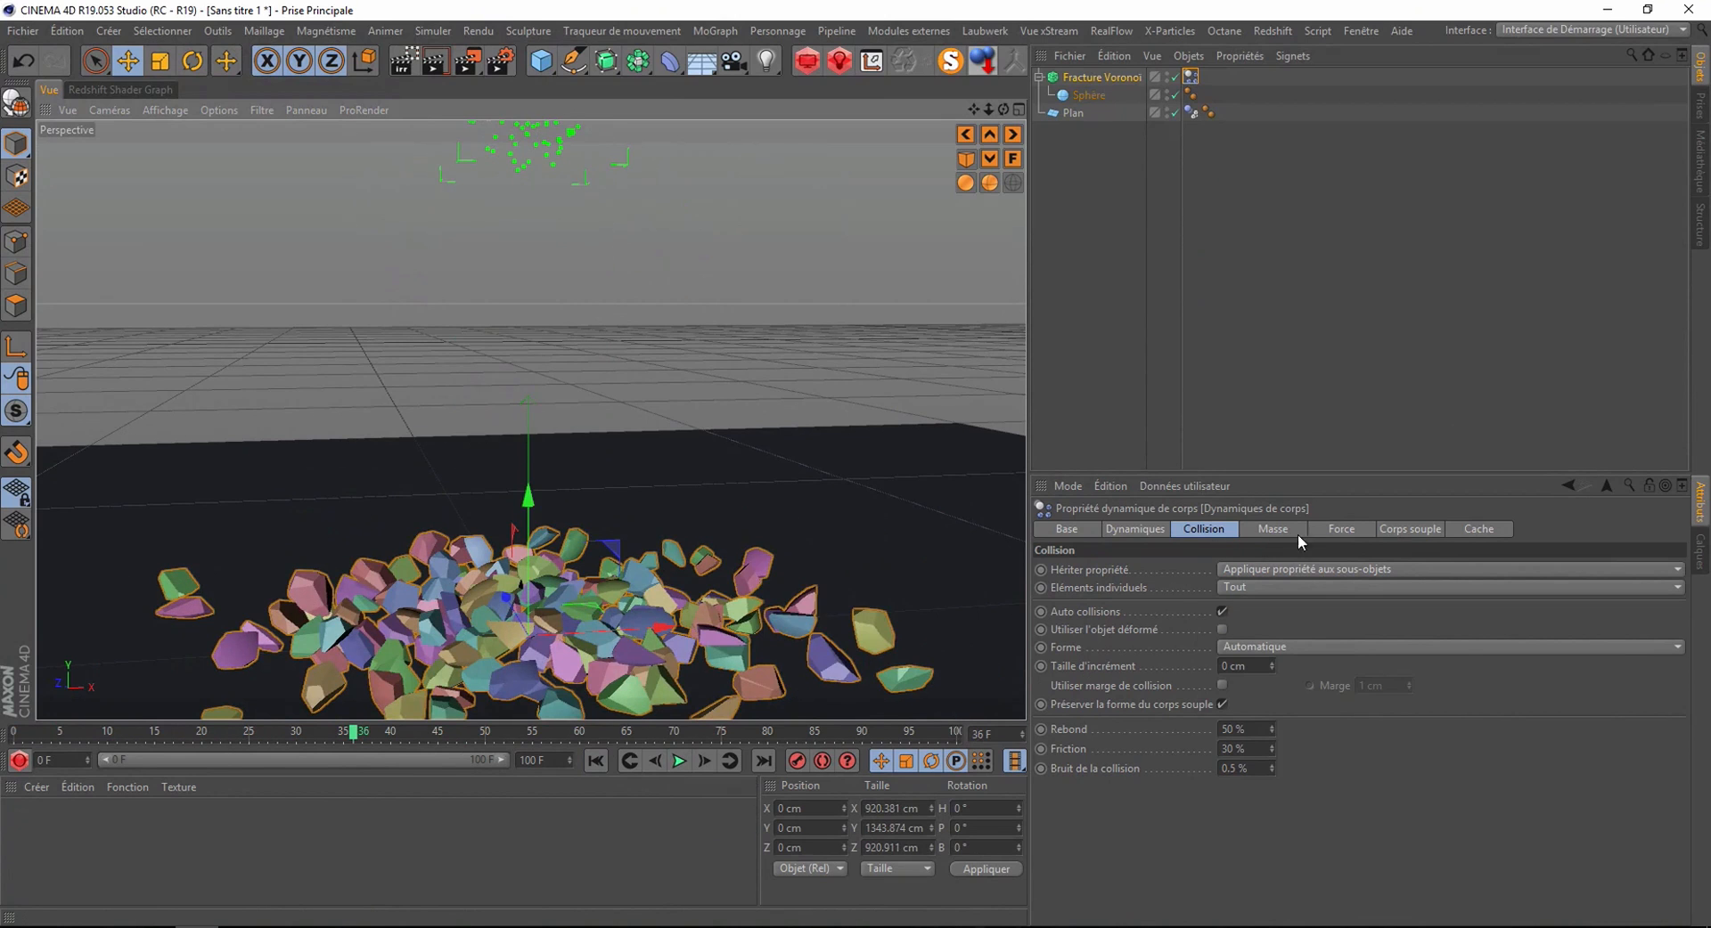
- Enable Surface Uniquement in the Fracture Voronoi's object settings
click(1094, 78)
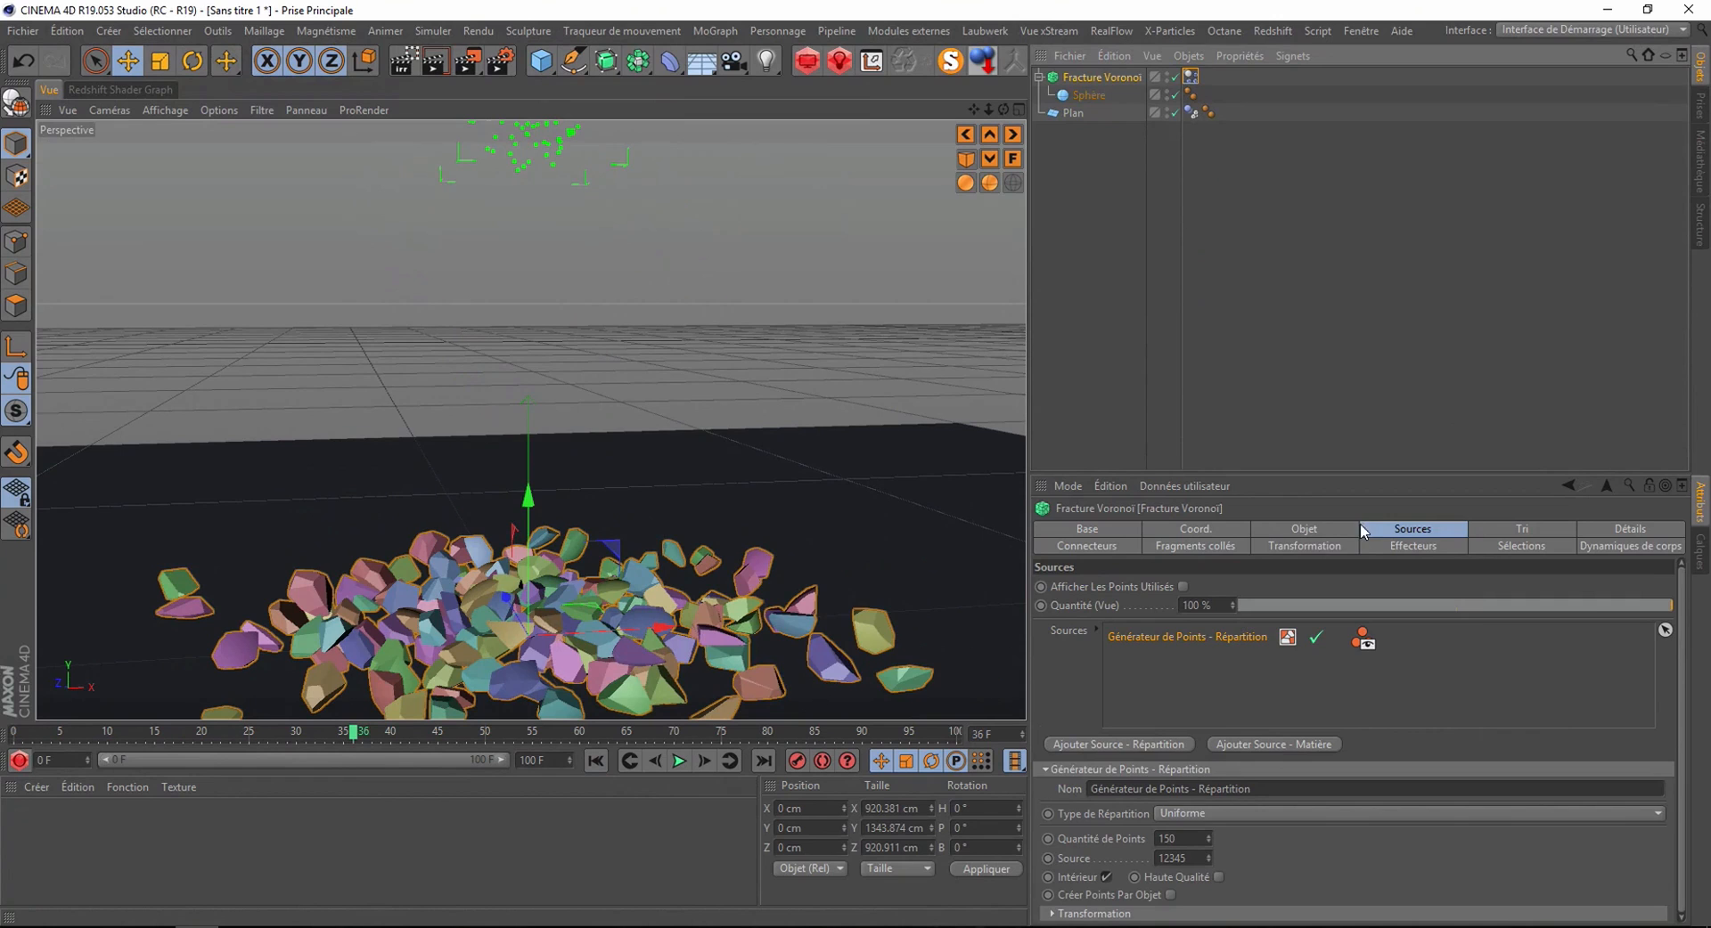
click(1288, 530)
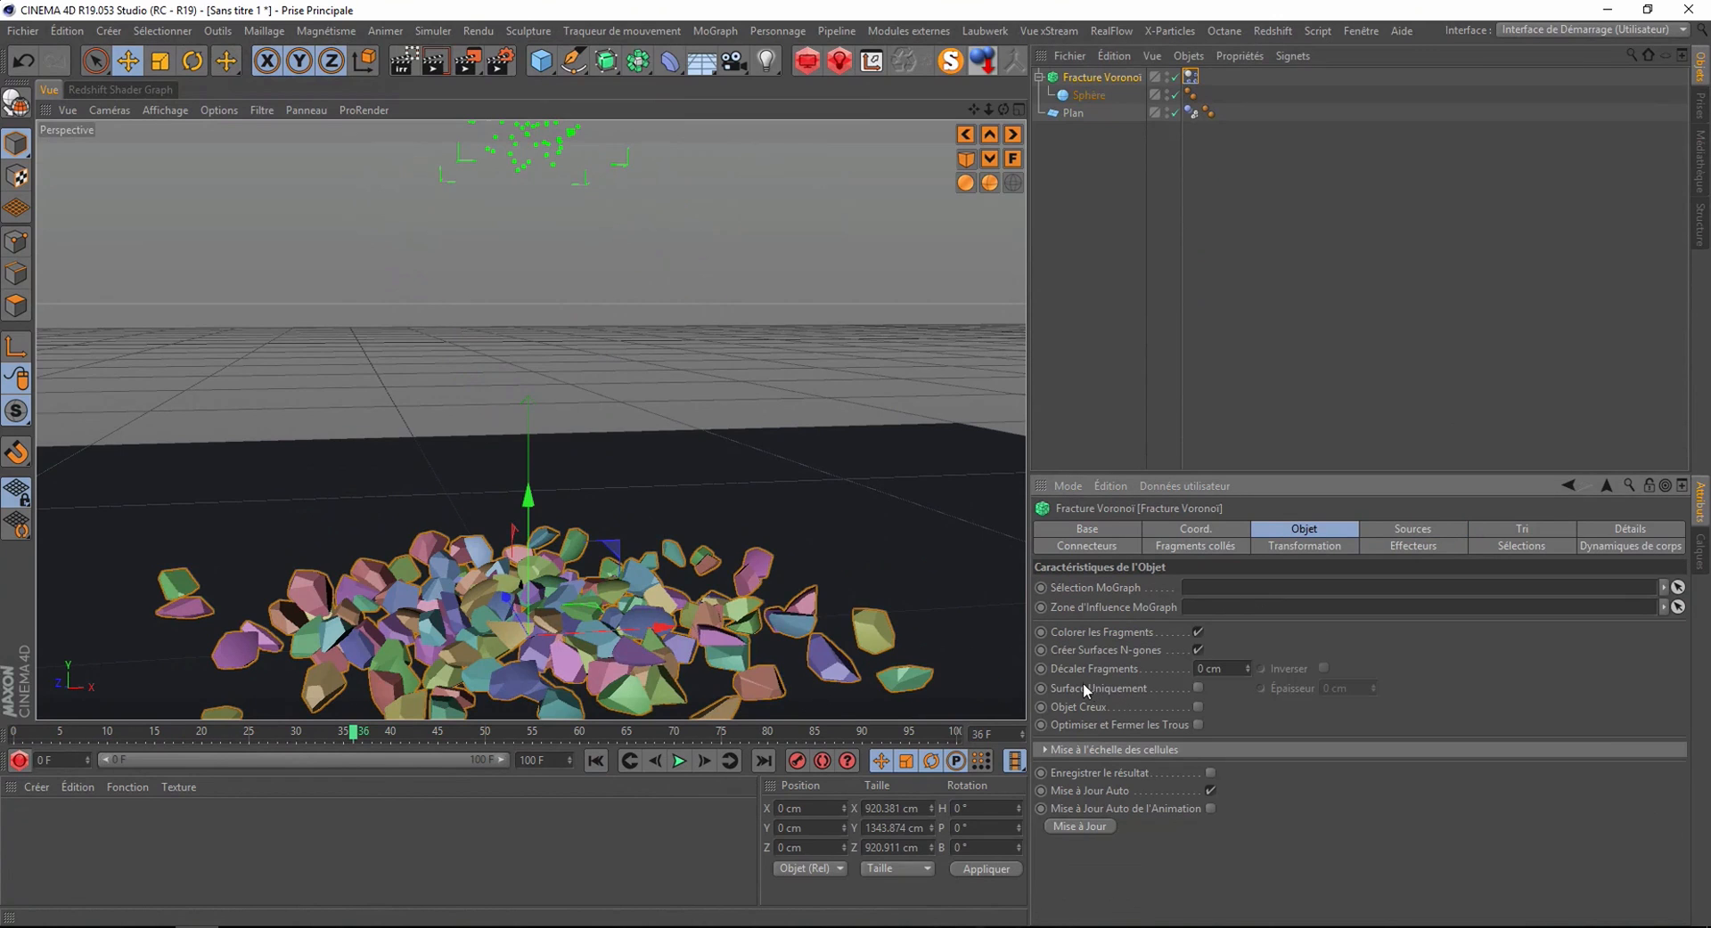
click(1199, 689)
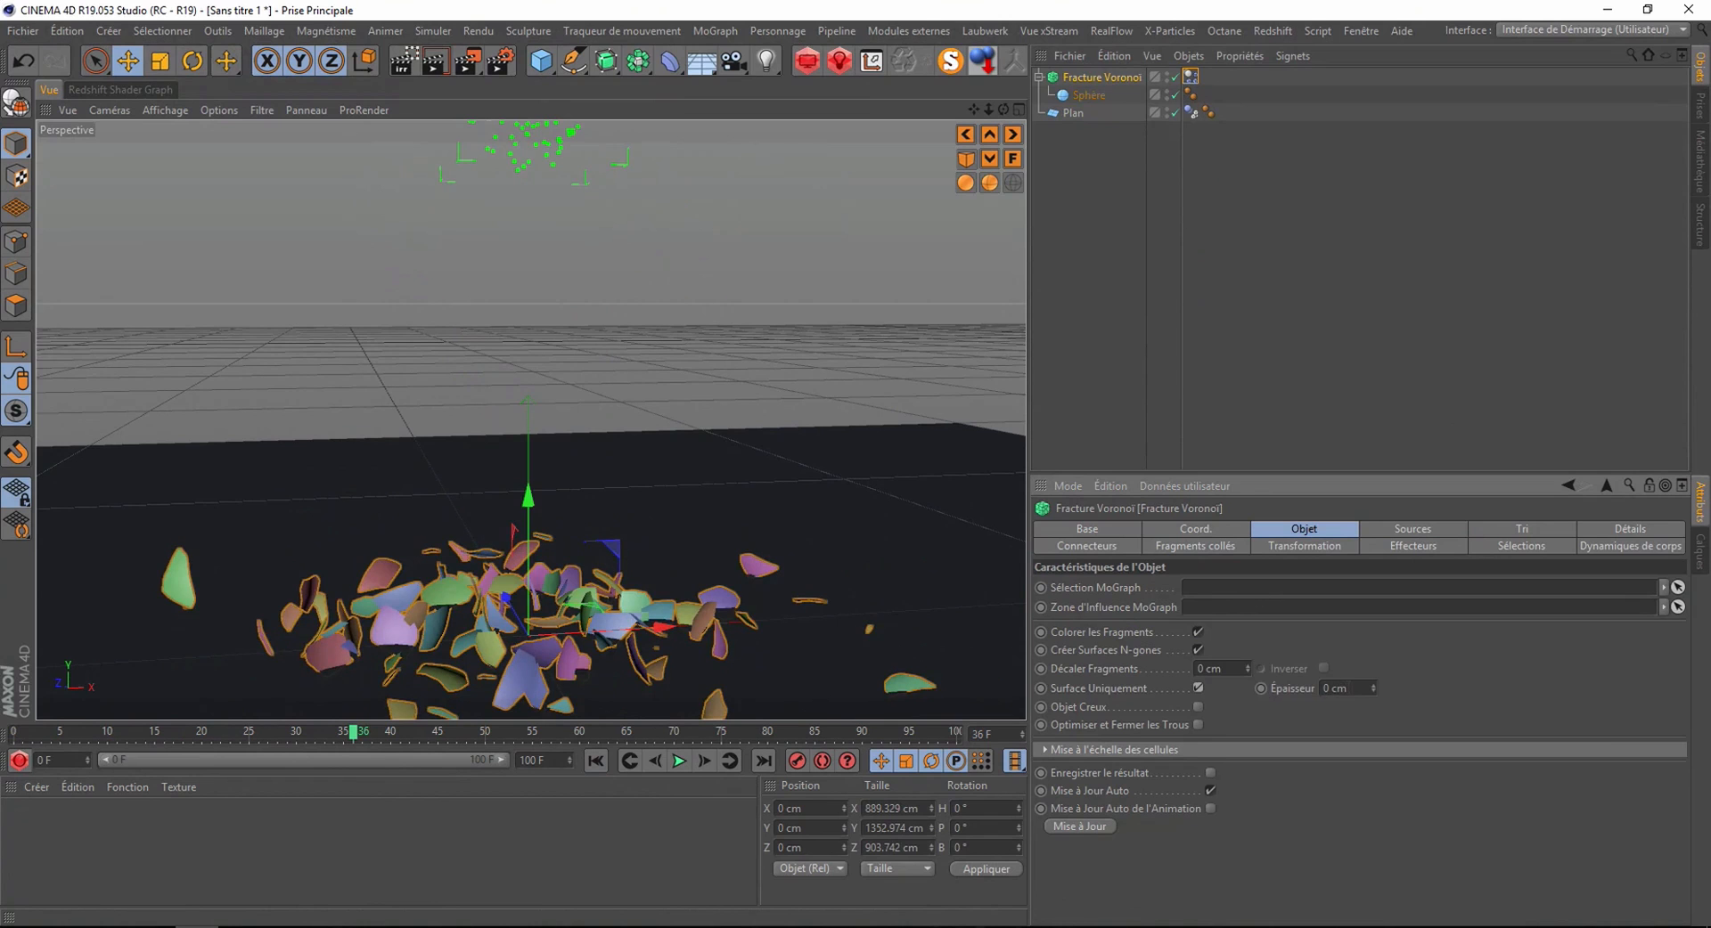
- Rewind the simulation to the first frame and inspect the intact sphere
click(1334, 688)
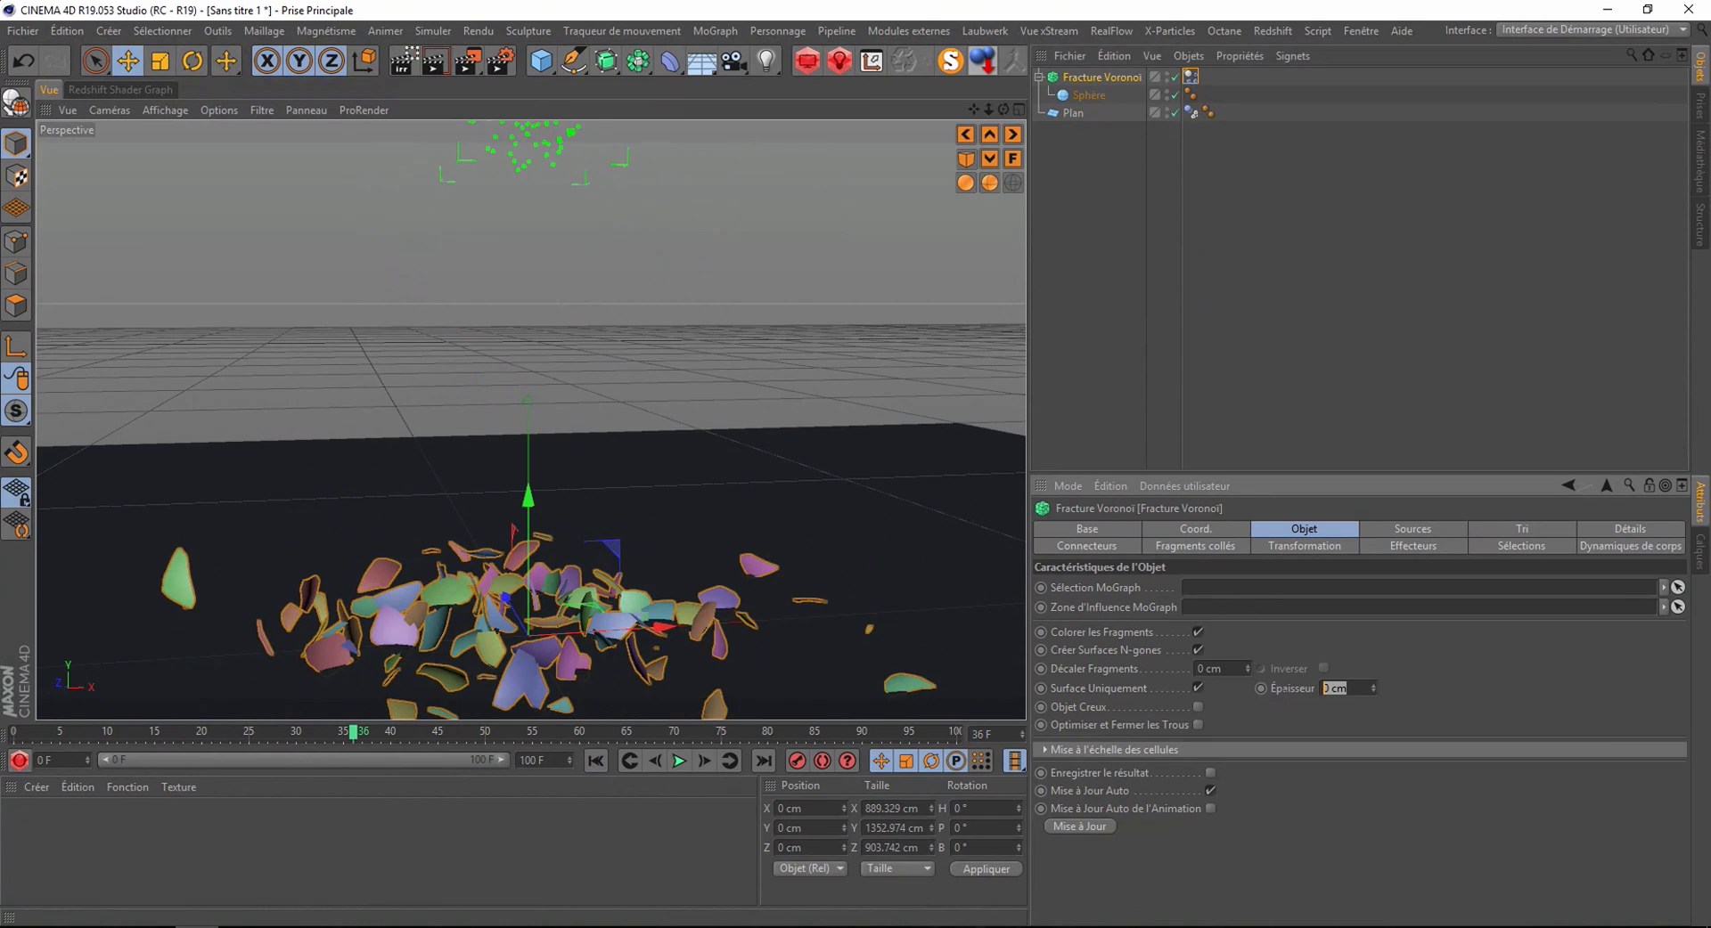
click(593, 758)
drag(975, 111, 976, 114)
scroll(542, 295, up, 6)
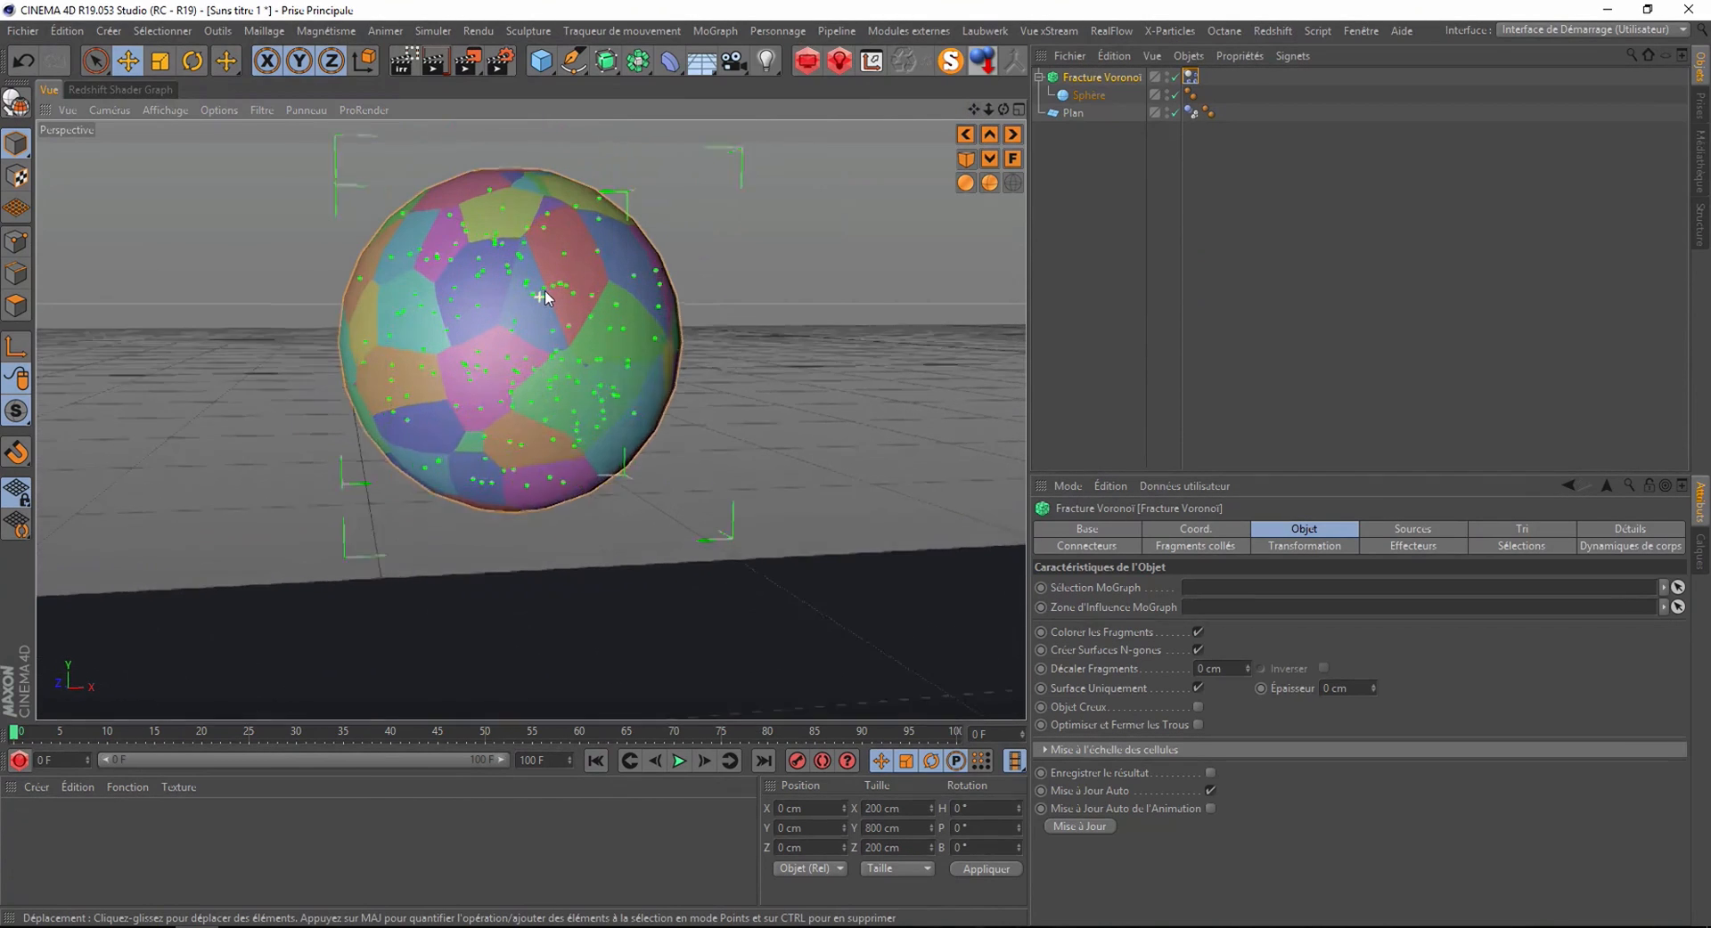
scroll(543, 294, up, 2)
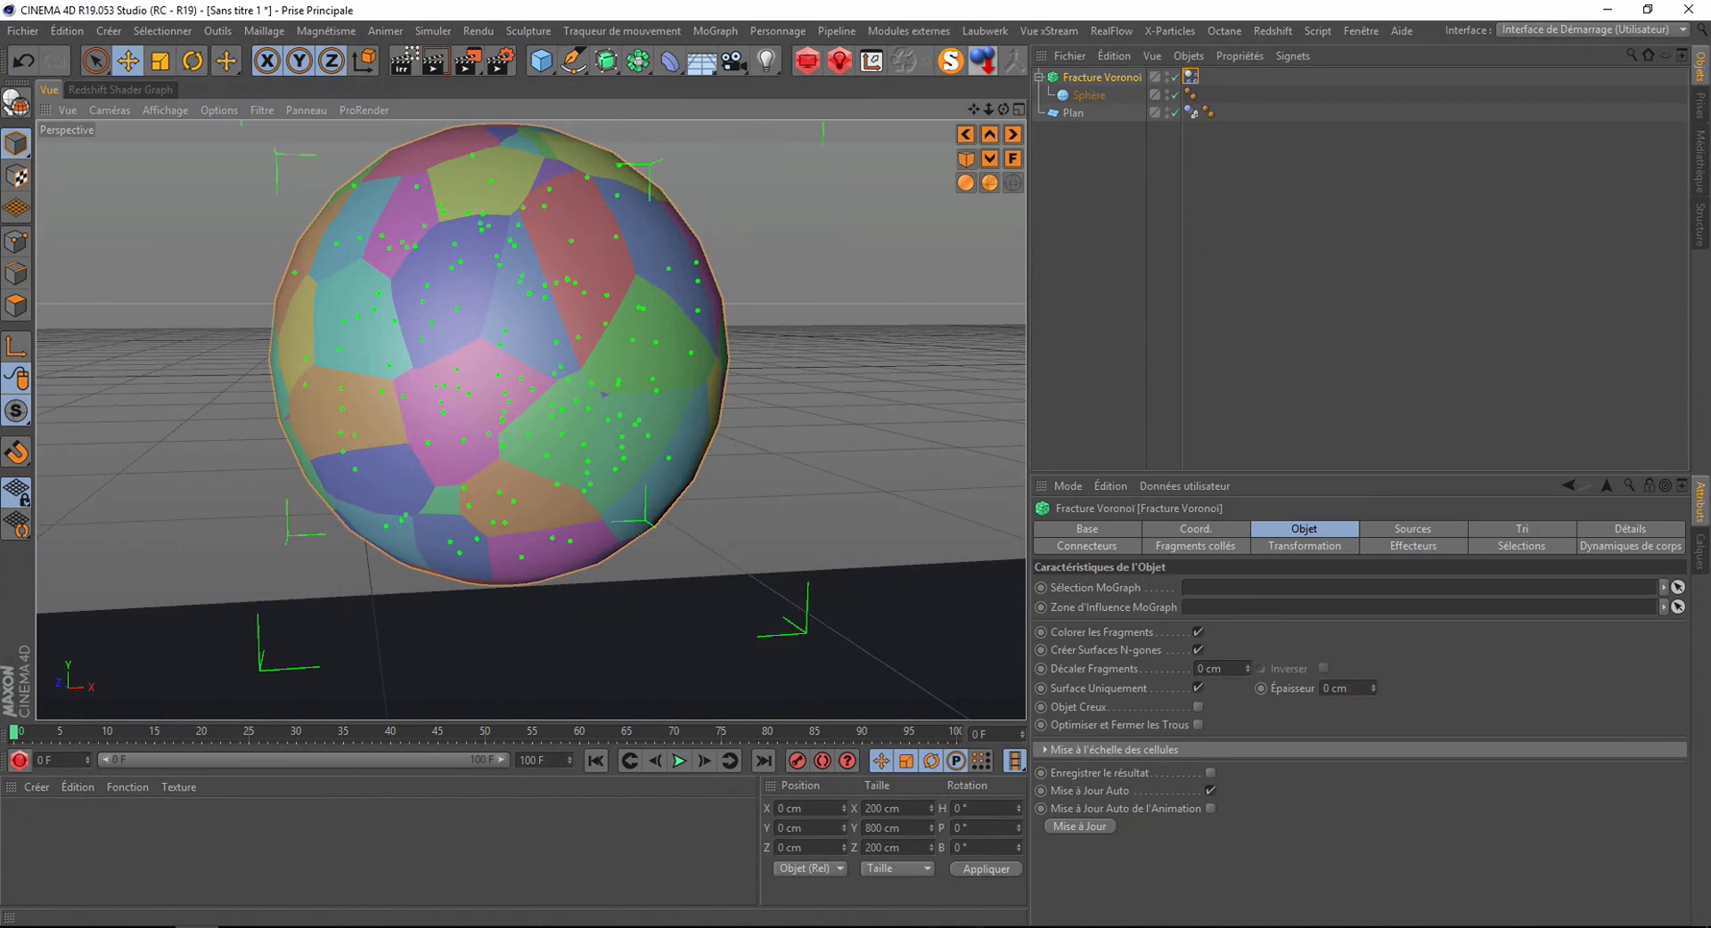
- Set the Fracture Voronoi's Épaisseur to -2 cm
drag(1373, 689, 1373, 689)
text(-21)
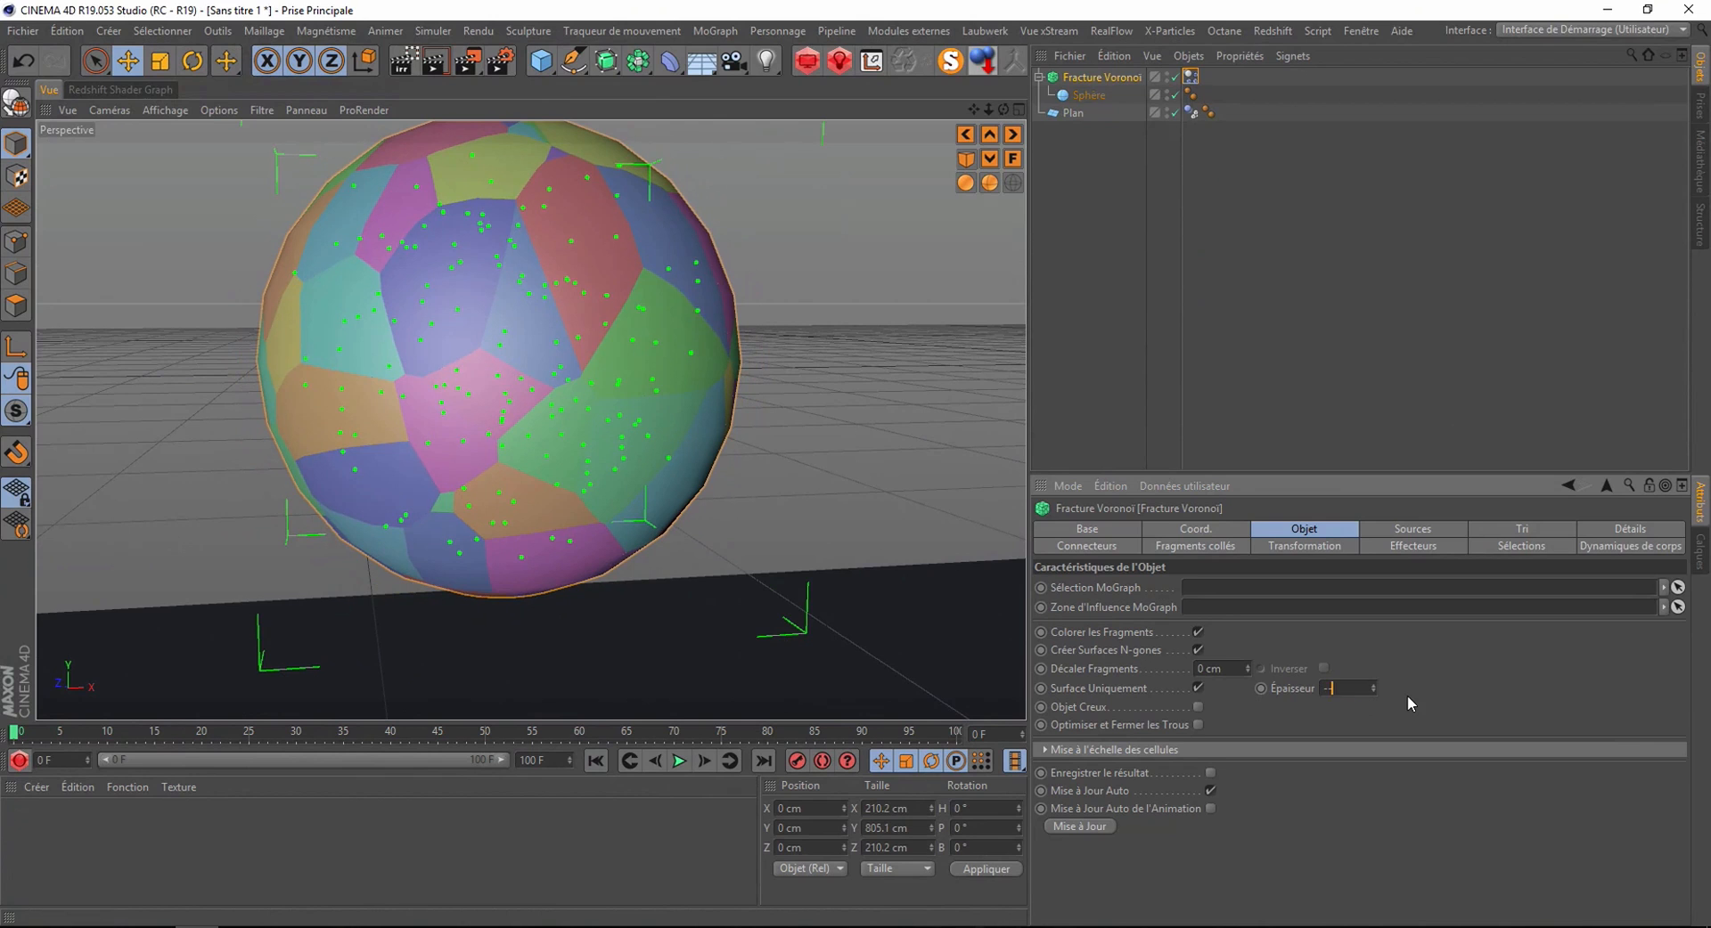
key(BackSpace)
key(BackSpace)
text(2)
key(Return)
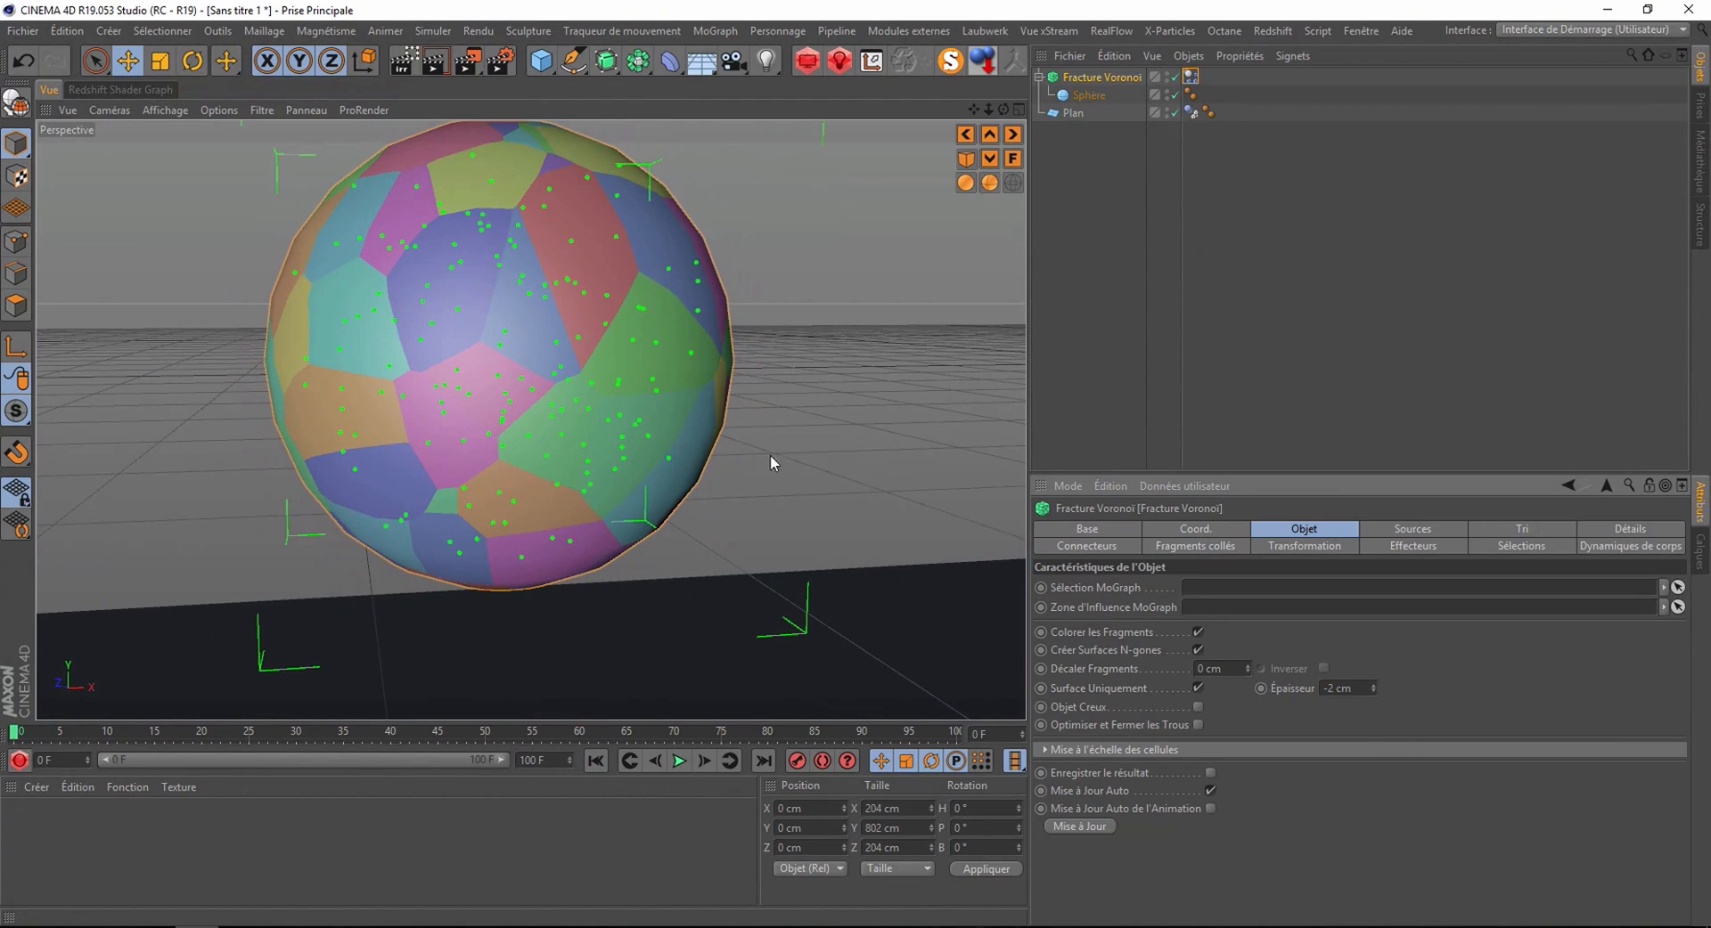
- Switch the viewport display to Lignes to inspect the thickness of the fragments
click(164, 111)
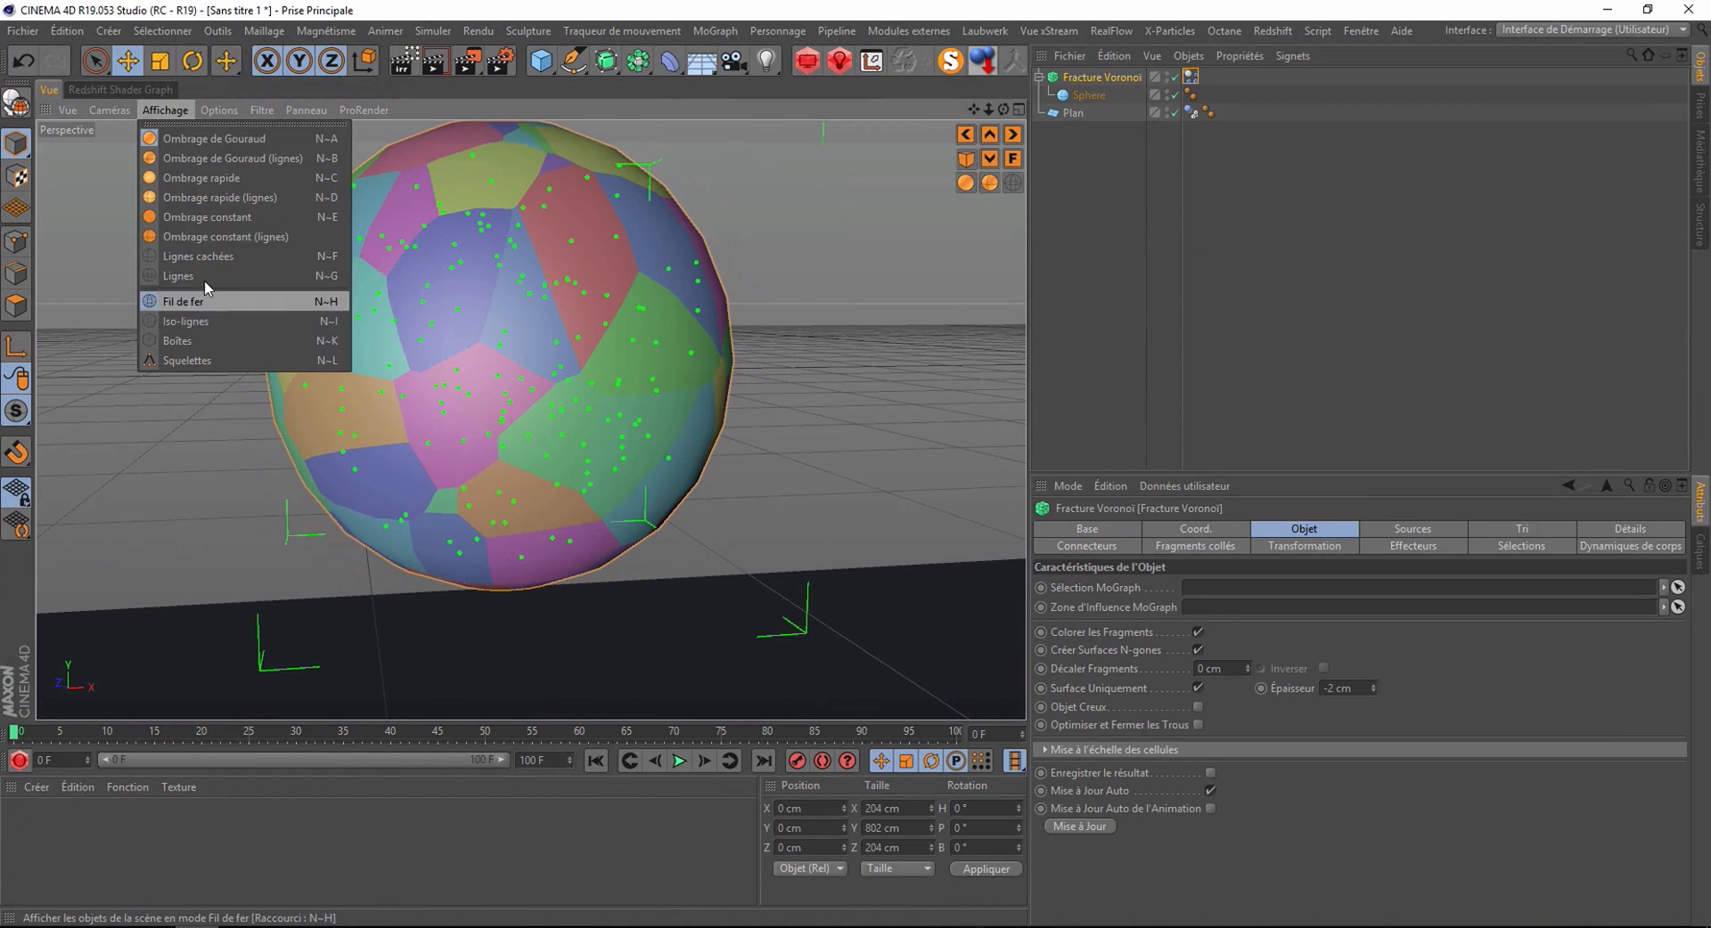
click(207, 278)
scroll(349, 327, up, 5)
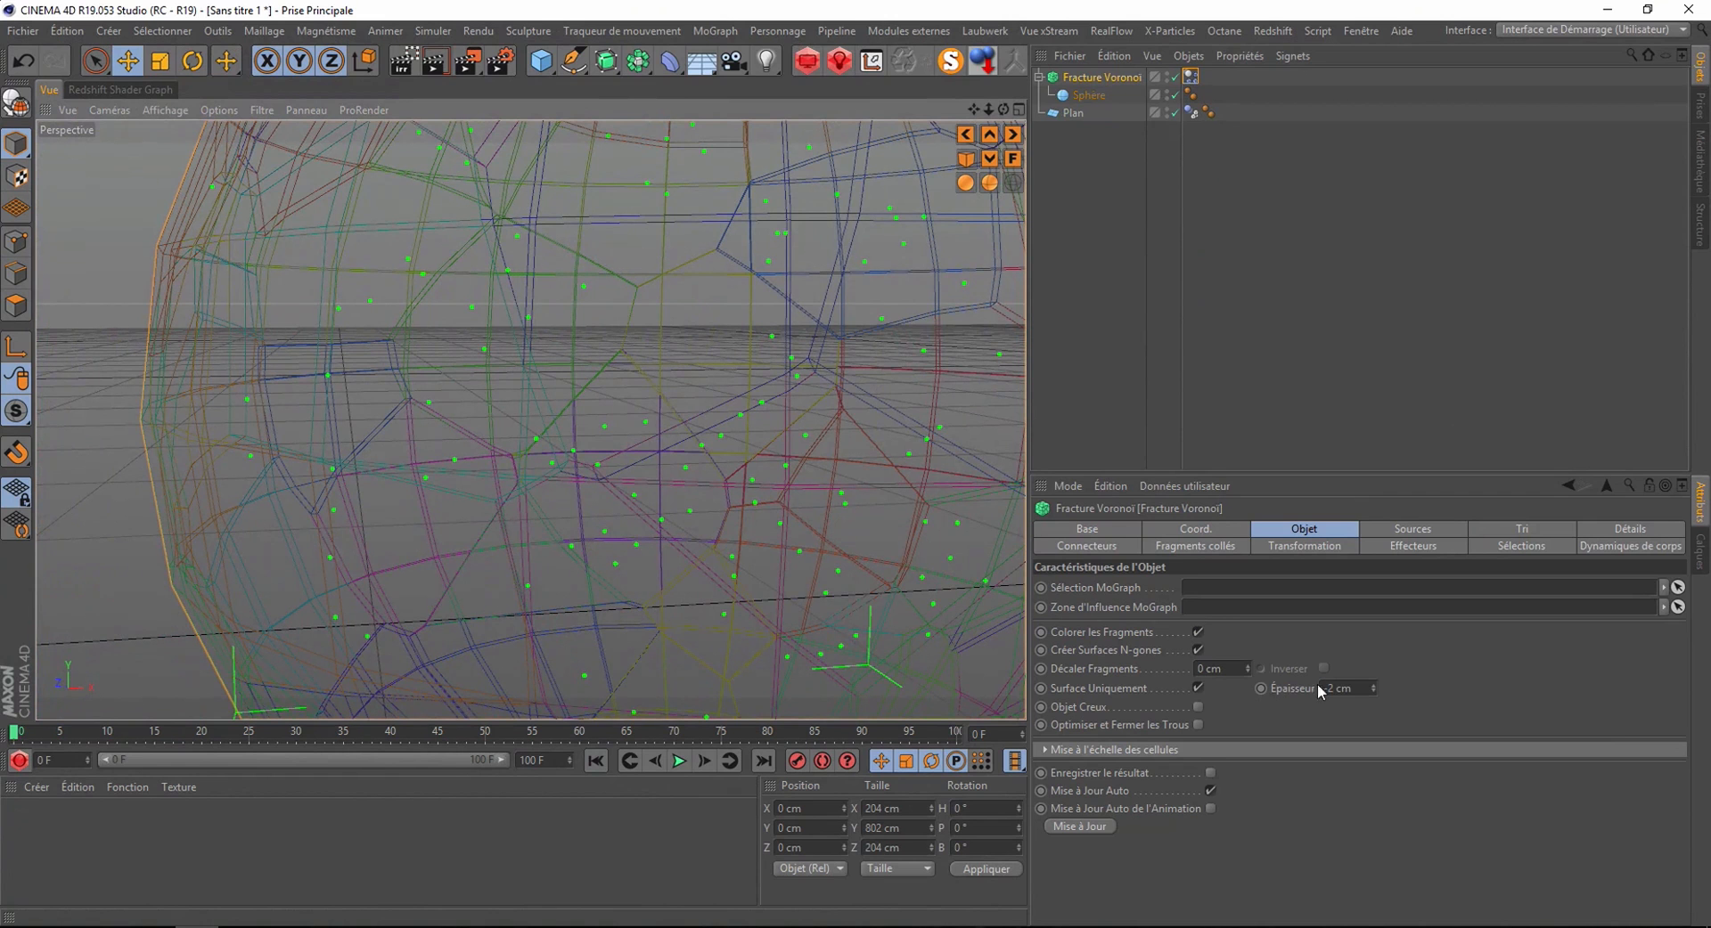
- Set the Épaisseur of the fragments to -4 cm and inspect the wireframe shell
drag(1327, 688, 1352, 689)
text(4)
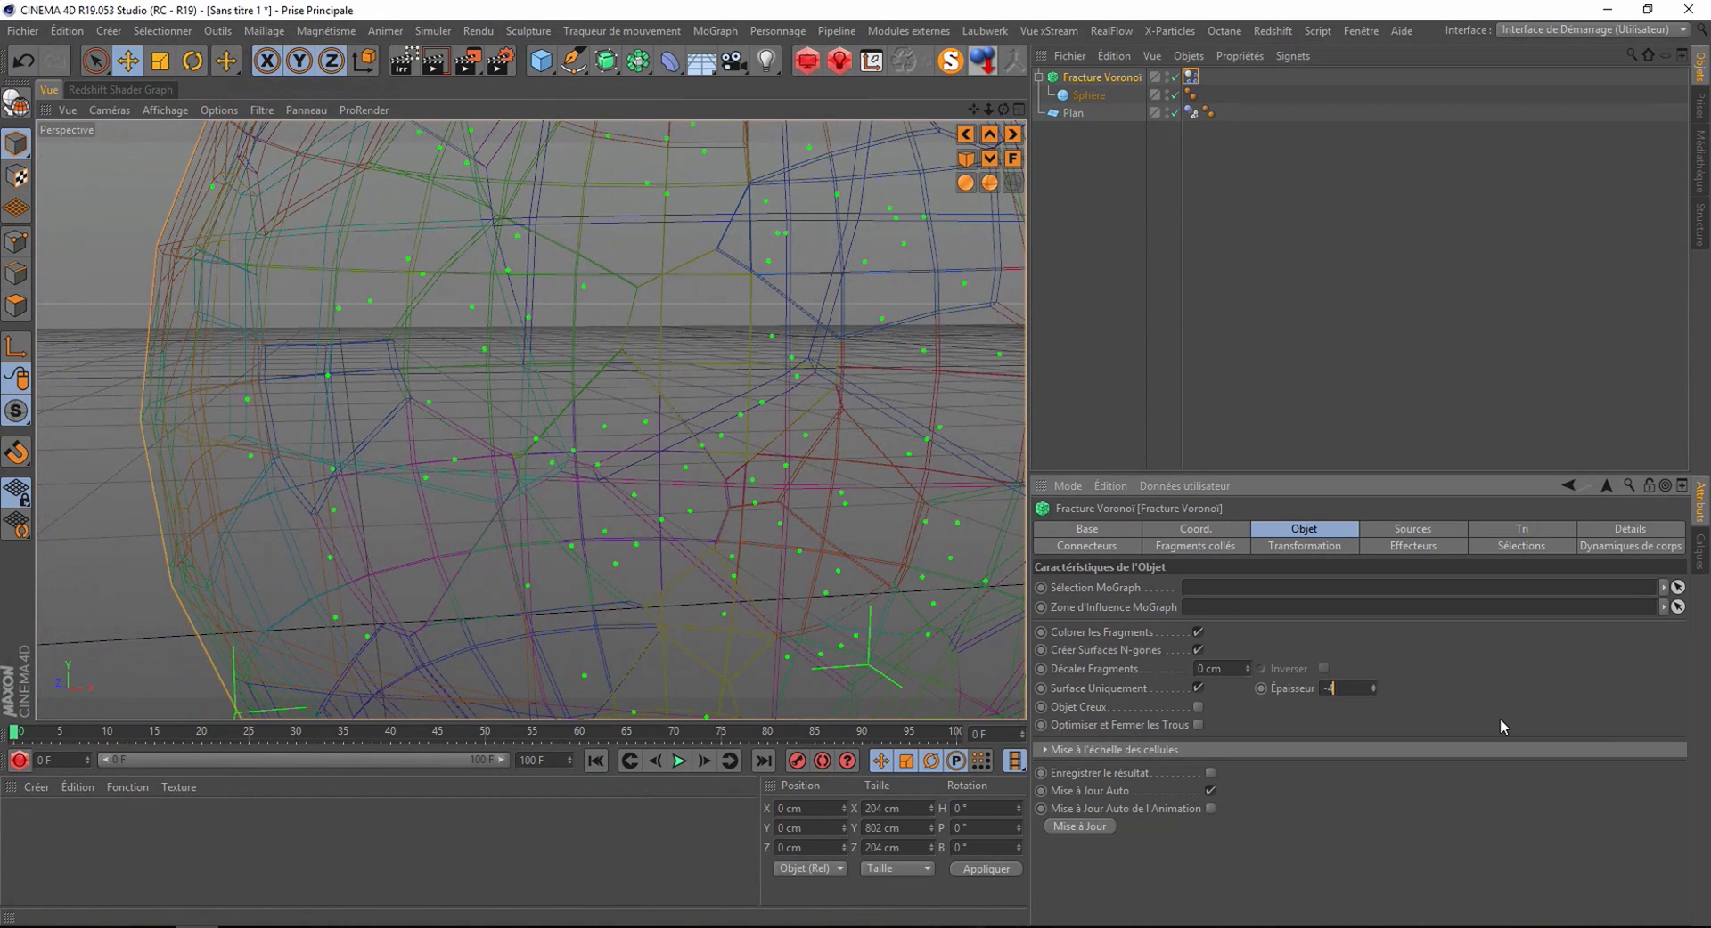
key(Return)
scroll(879, 577, down, 3)
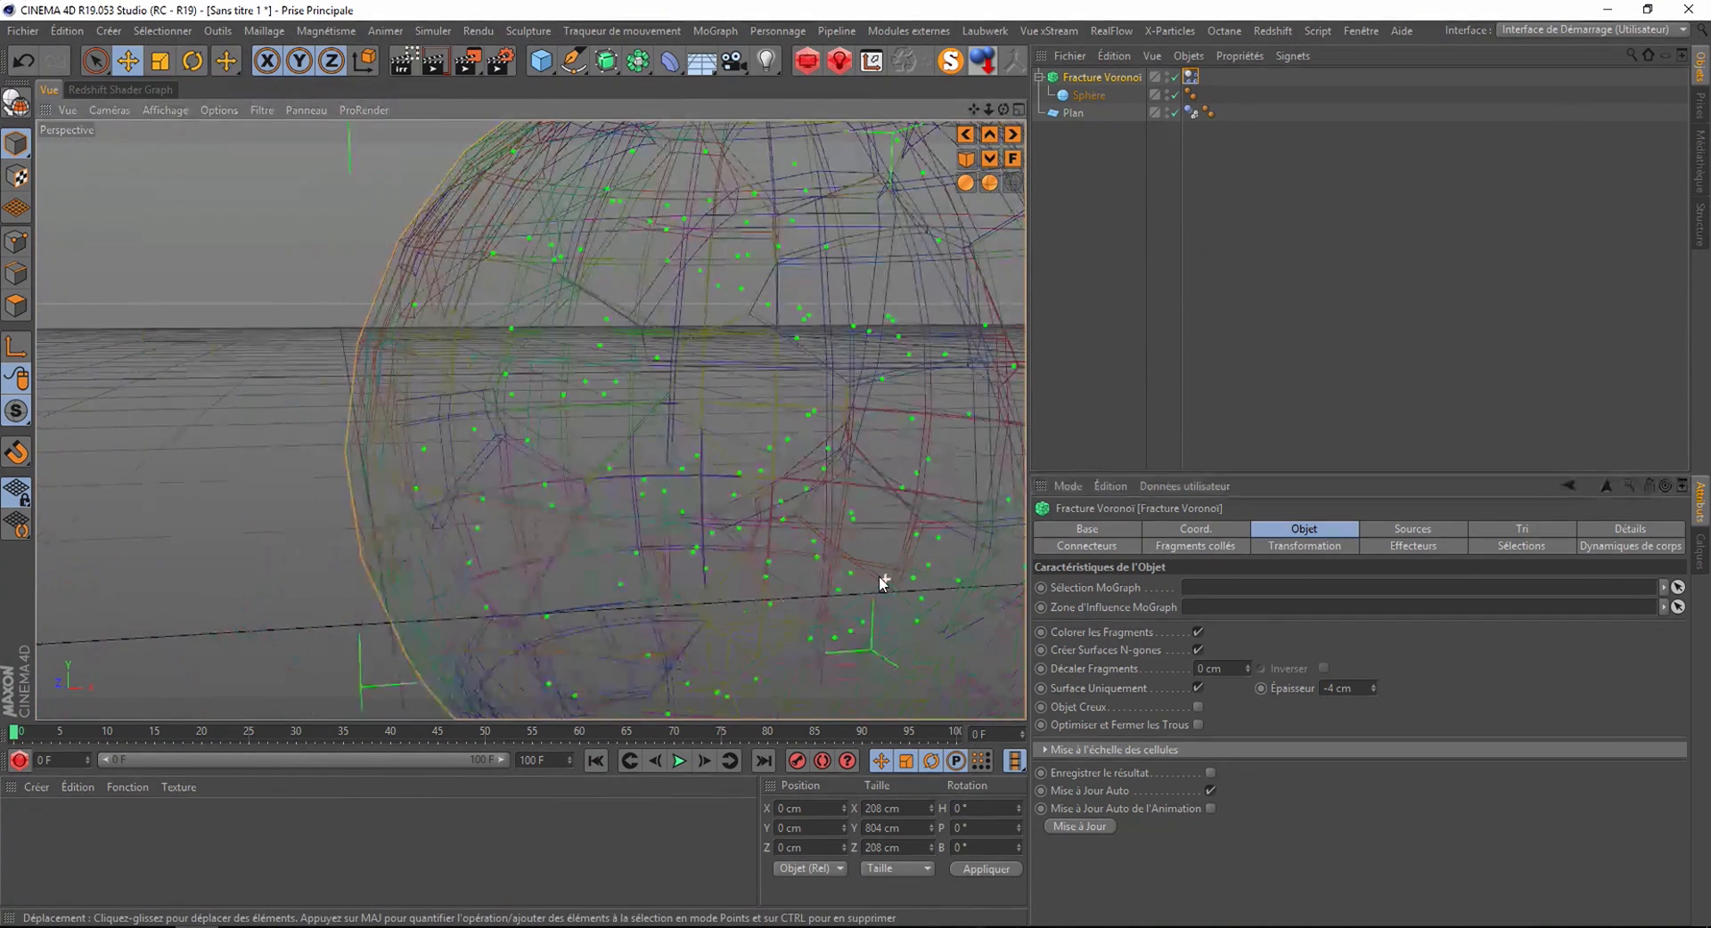
scroll(689, 381, down, 5)
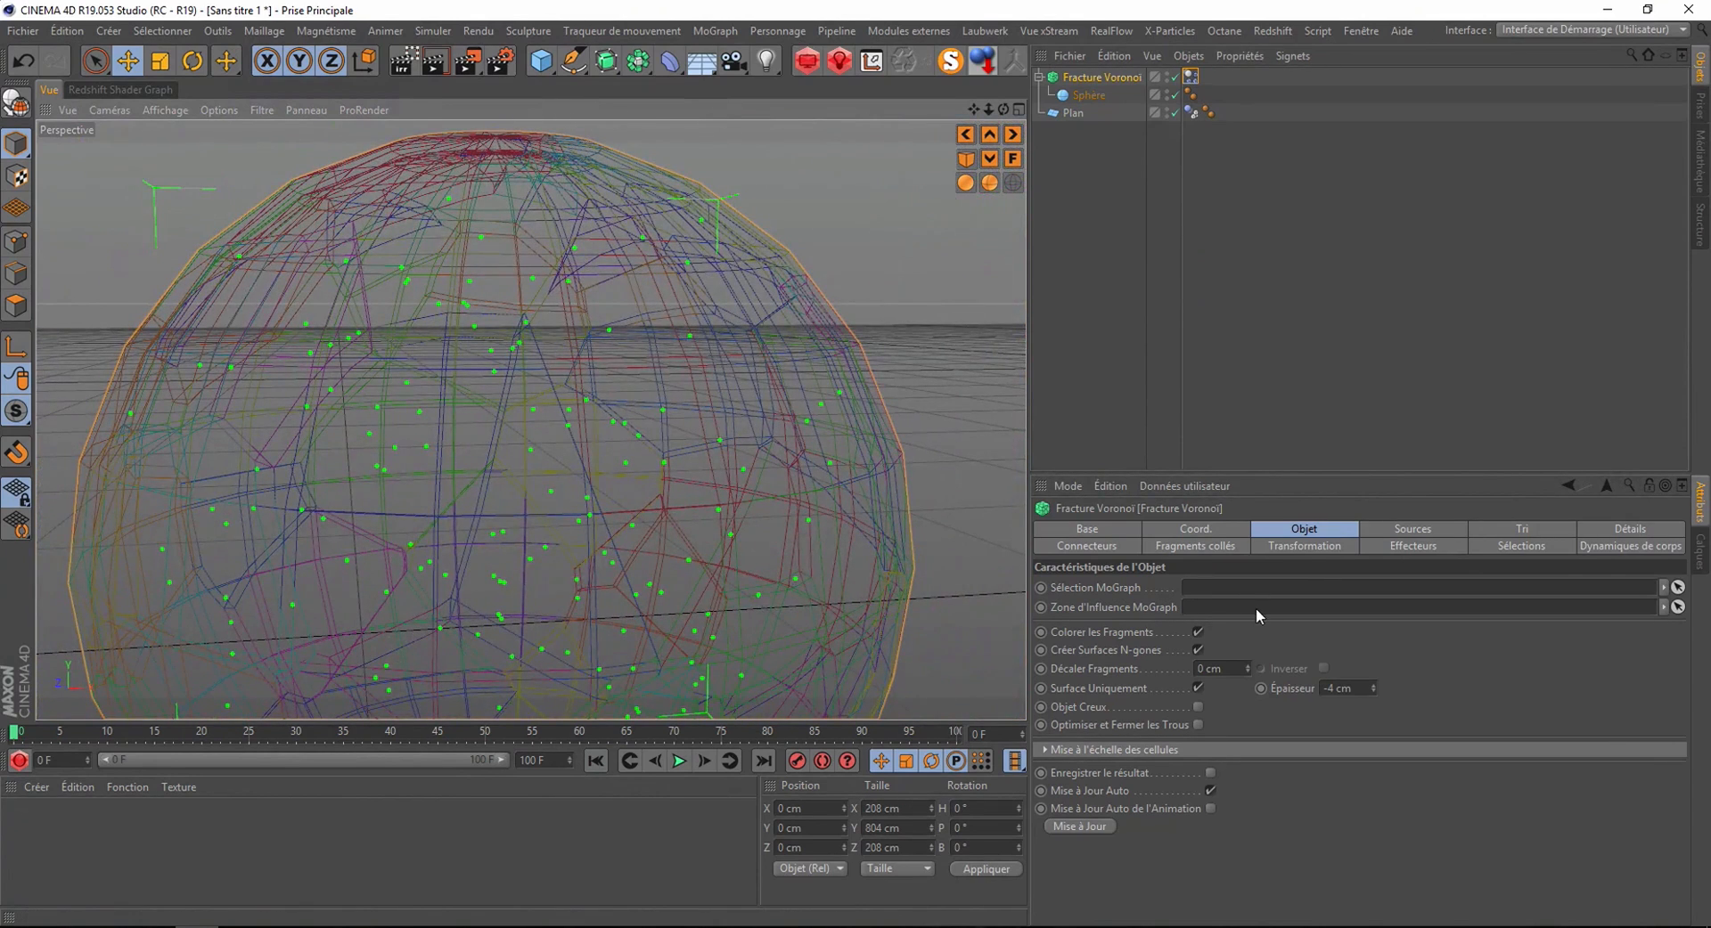
- Set the Fracture Voronoi's Épaisseur to -3 cm after trying -2 cm
drag(1327, 689, 1441, 711)
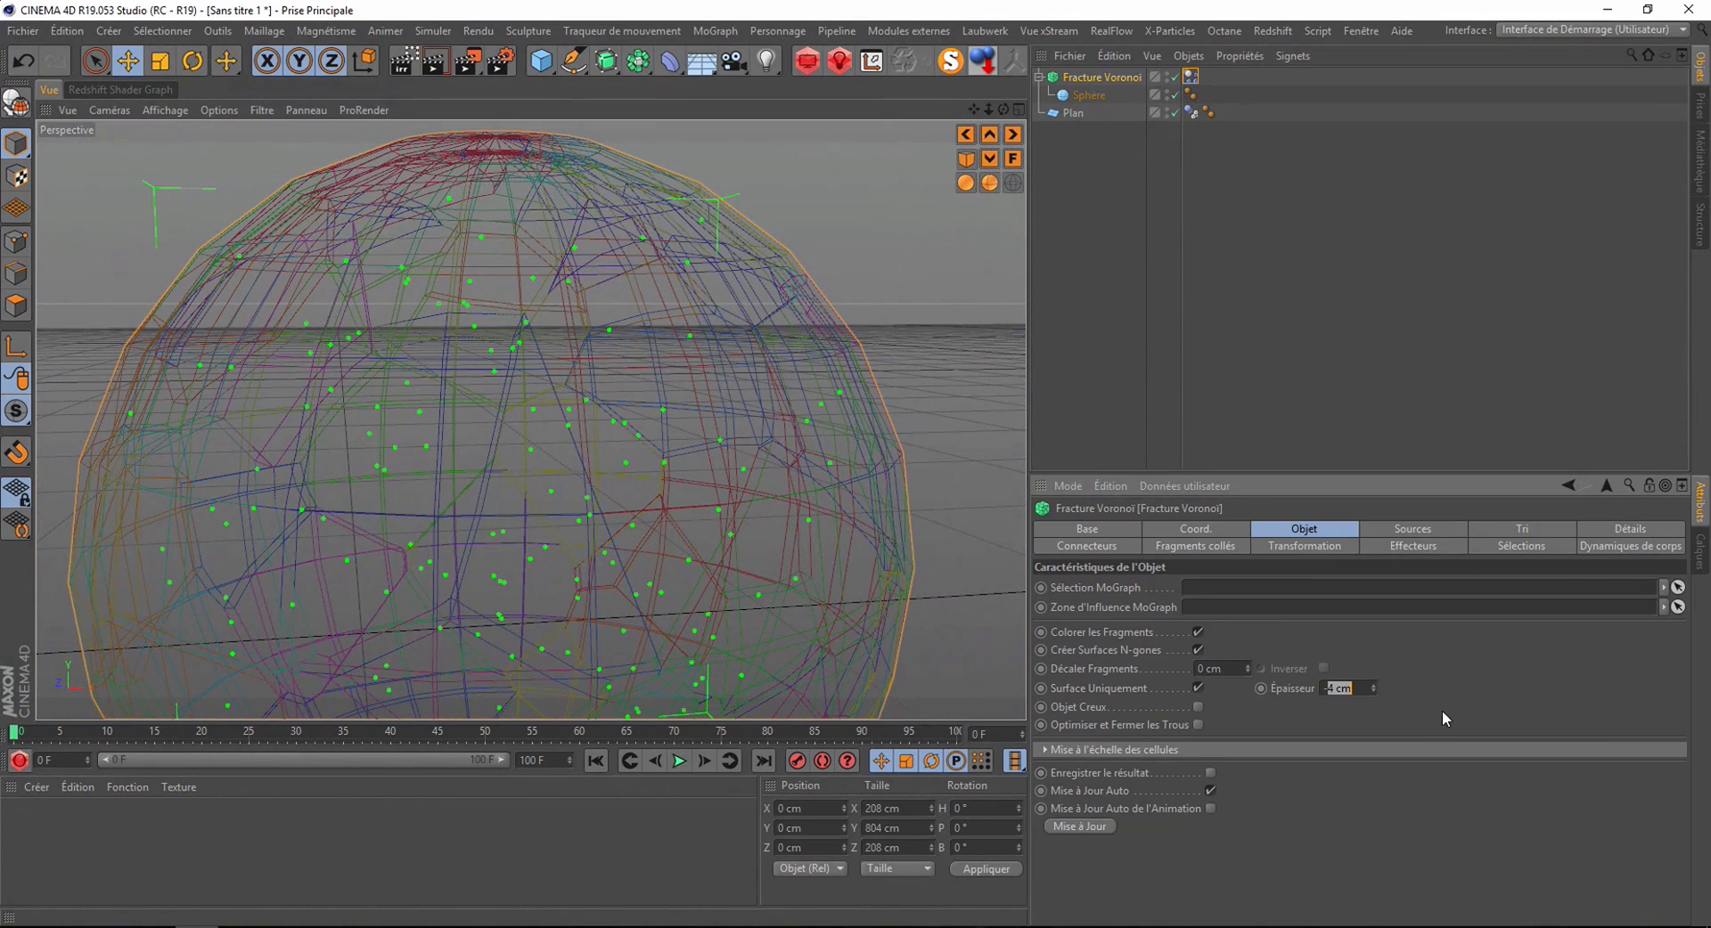
text(2)
key(Return)
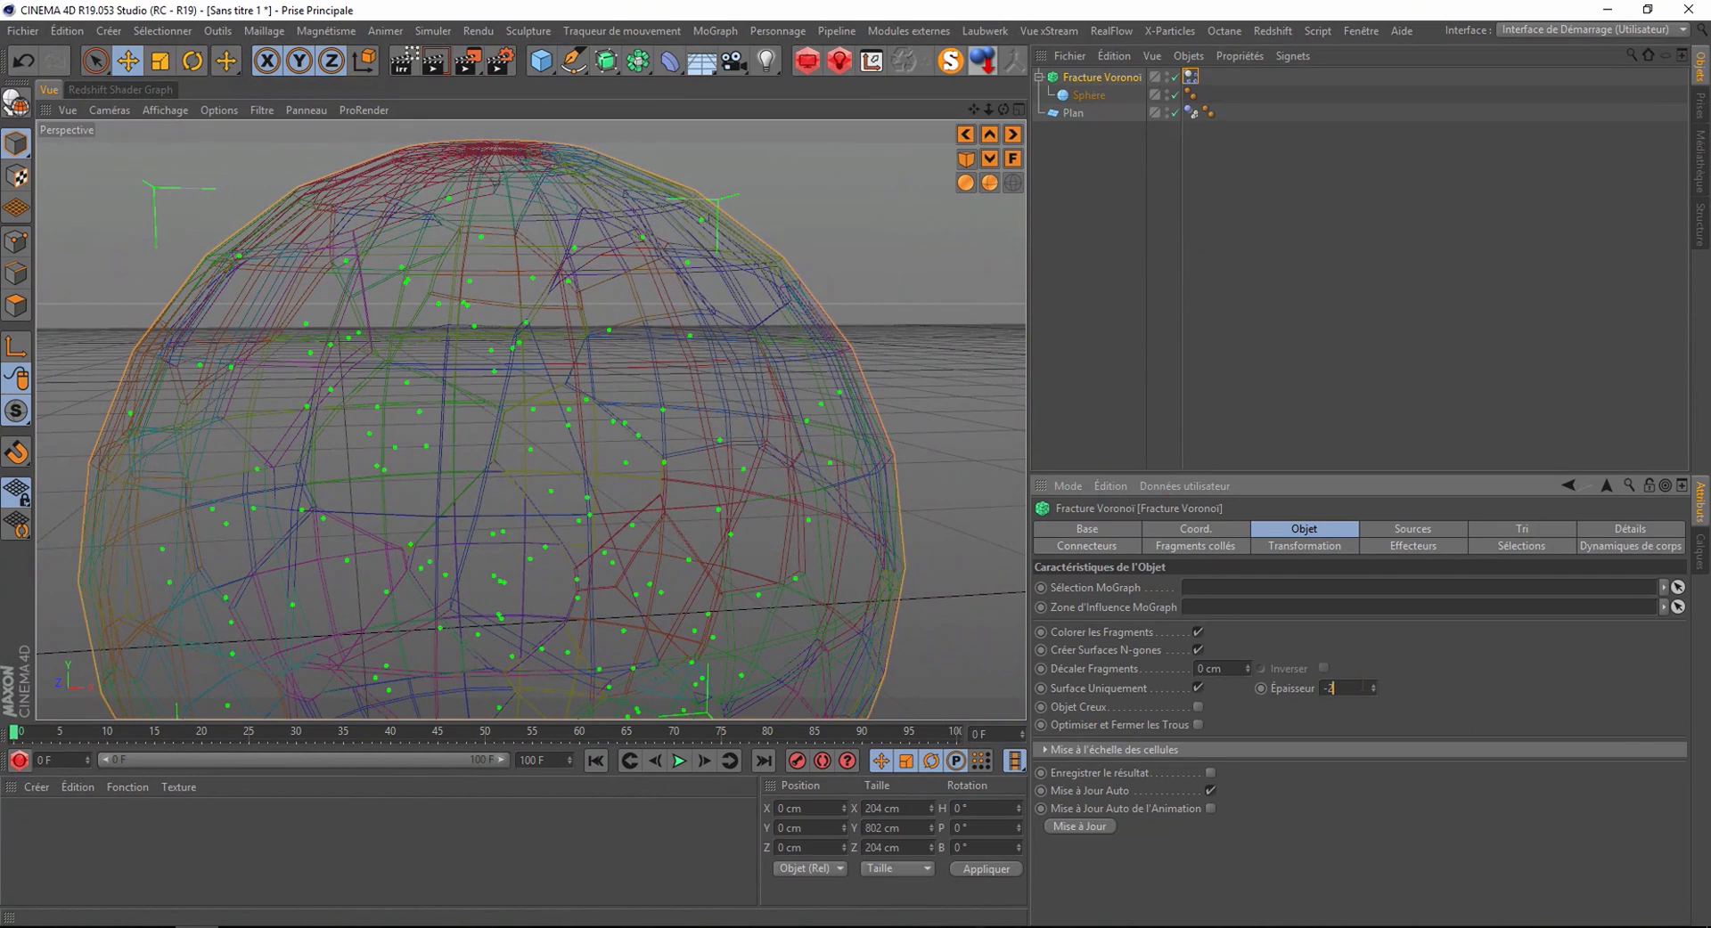
scroll(775, 350, down, 5)
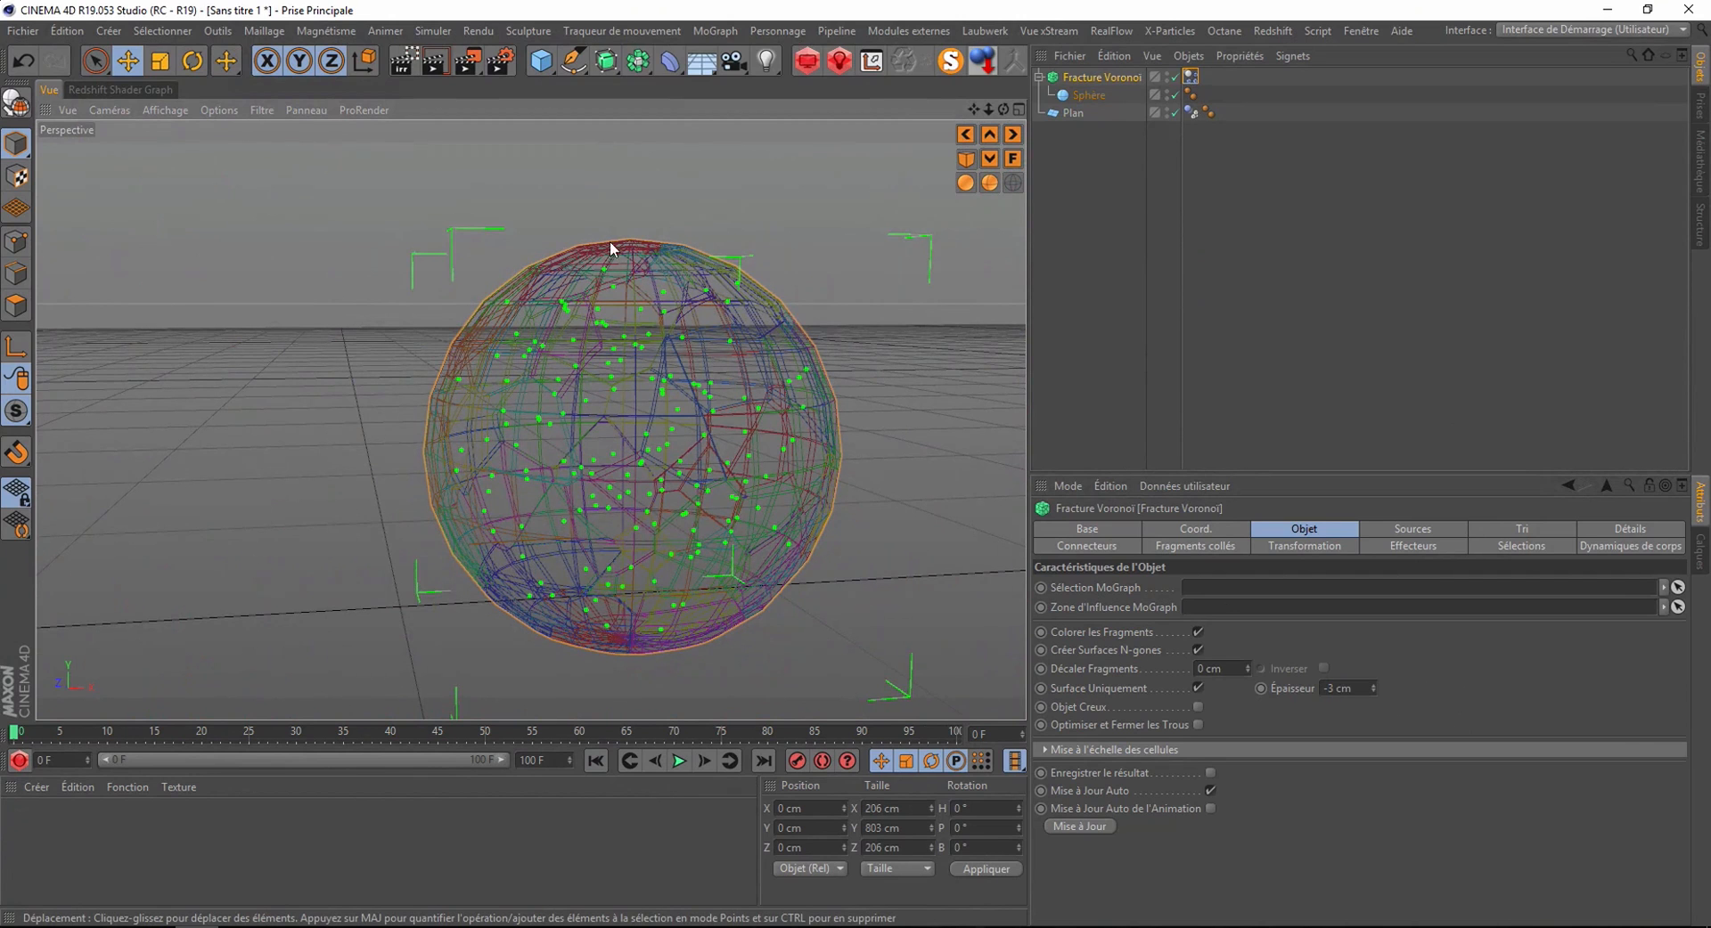
- Render the viewport to check the sphere's outline, and set the sphere's Segments to 48
click(435, 65)
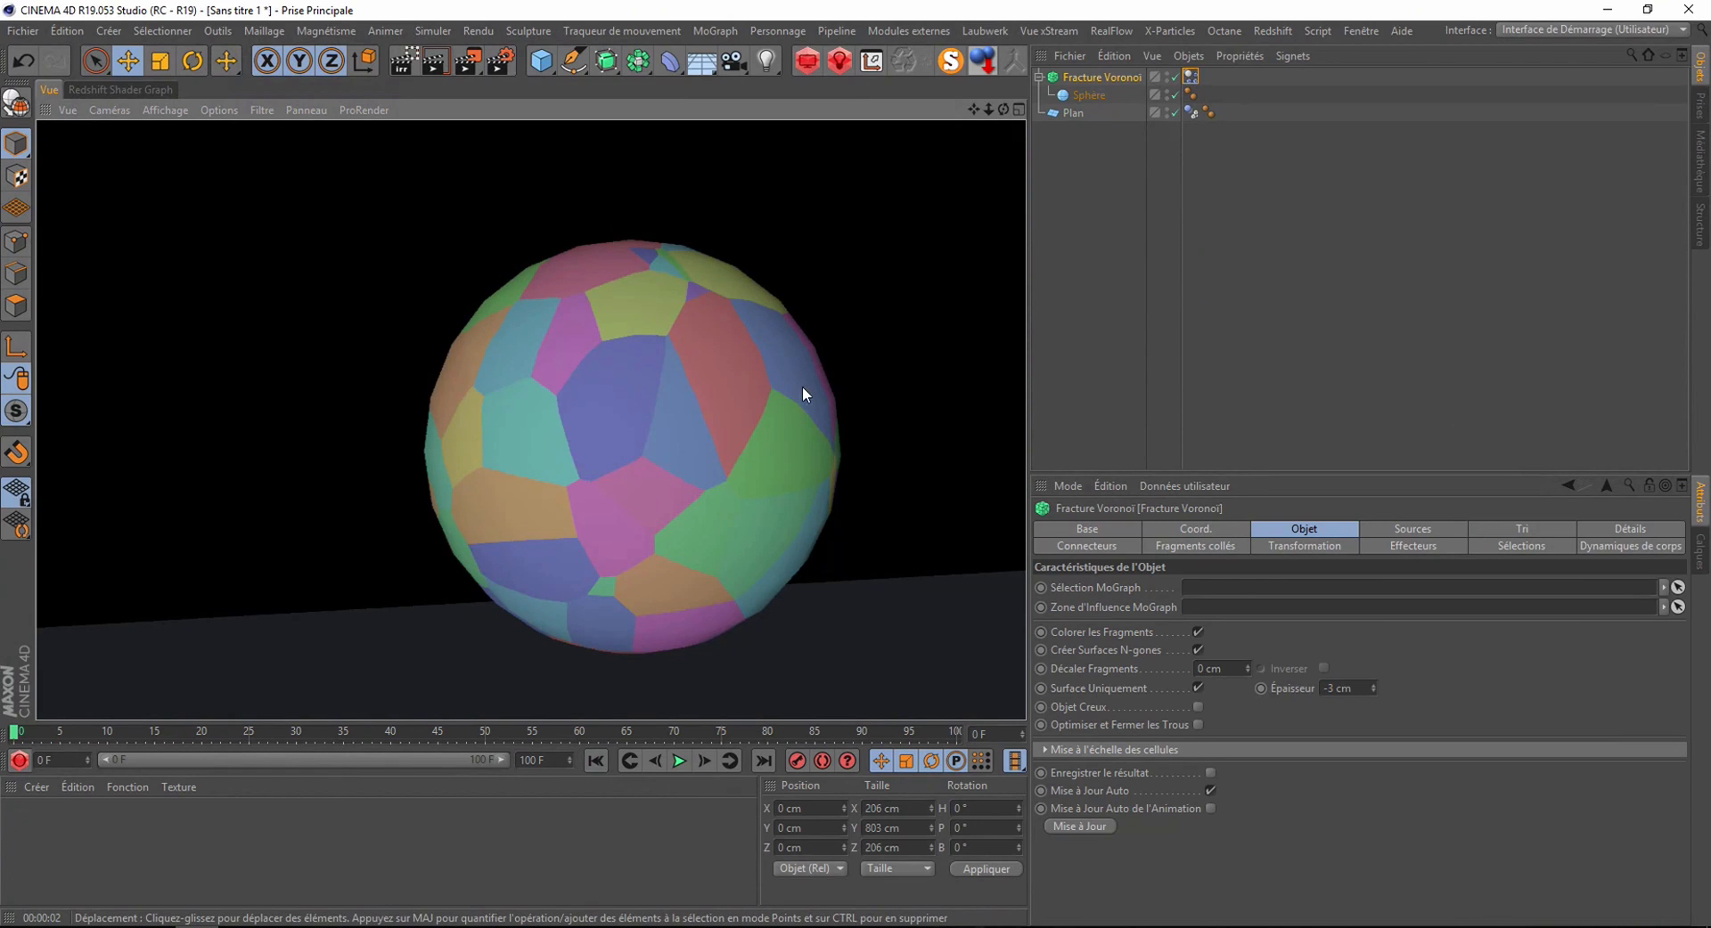
click(1085, 94)
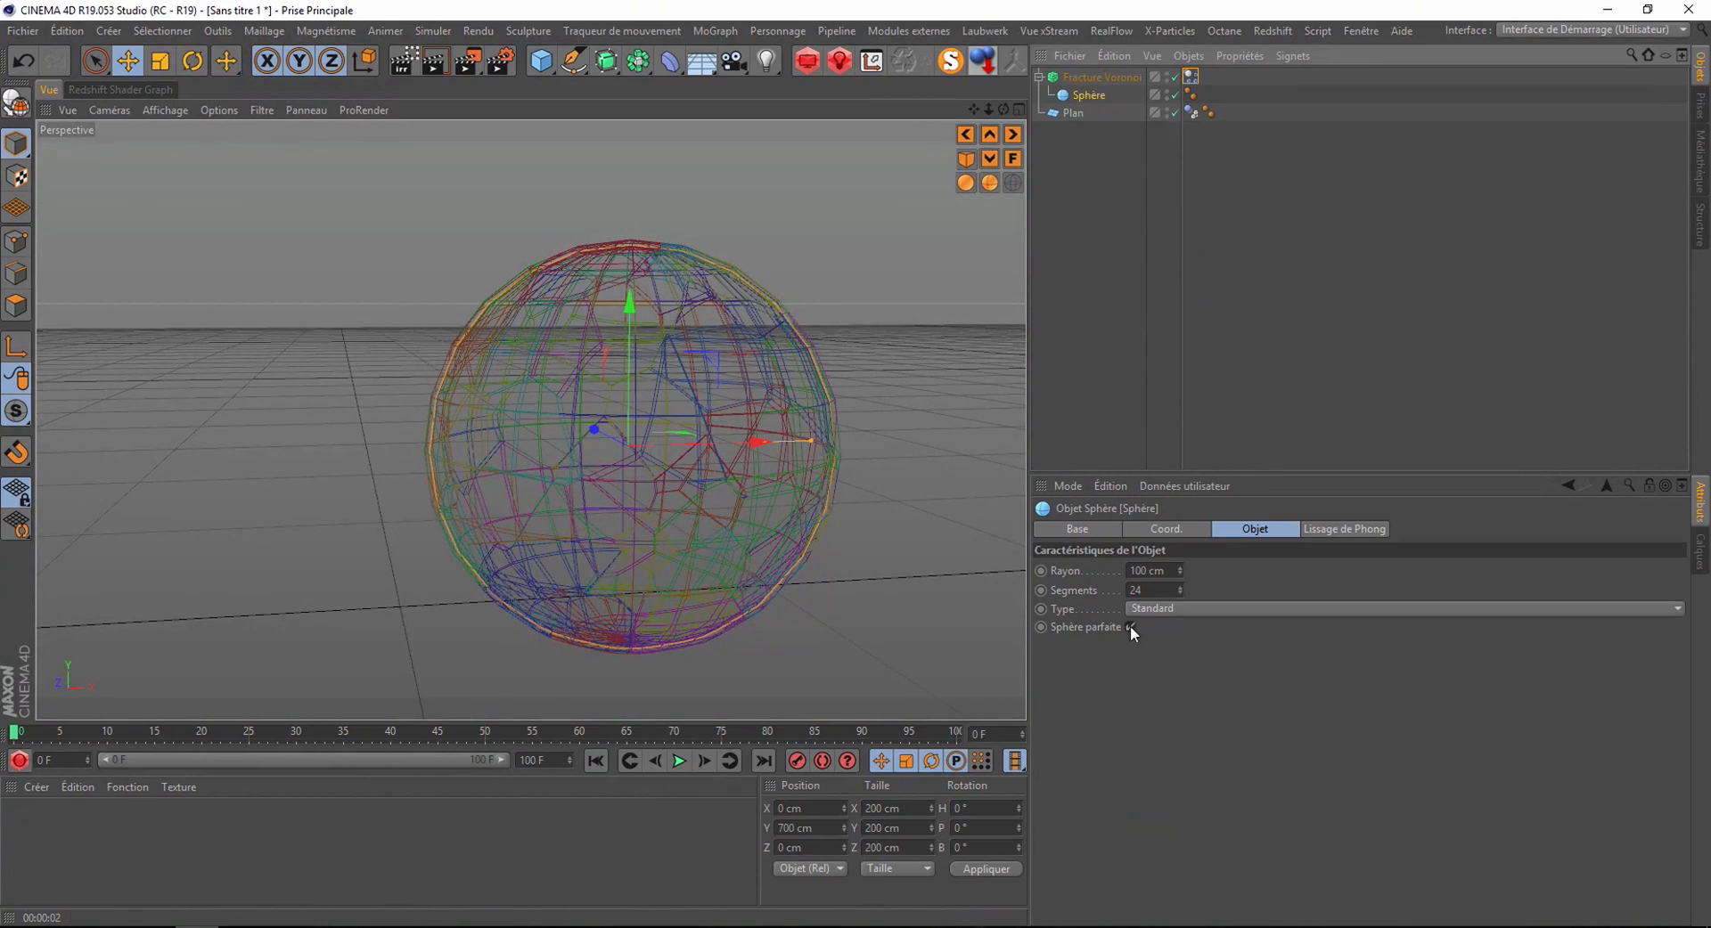
click(1136, 589)
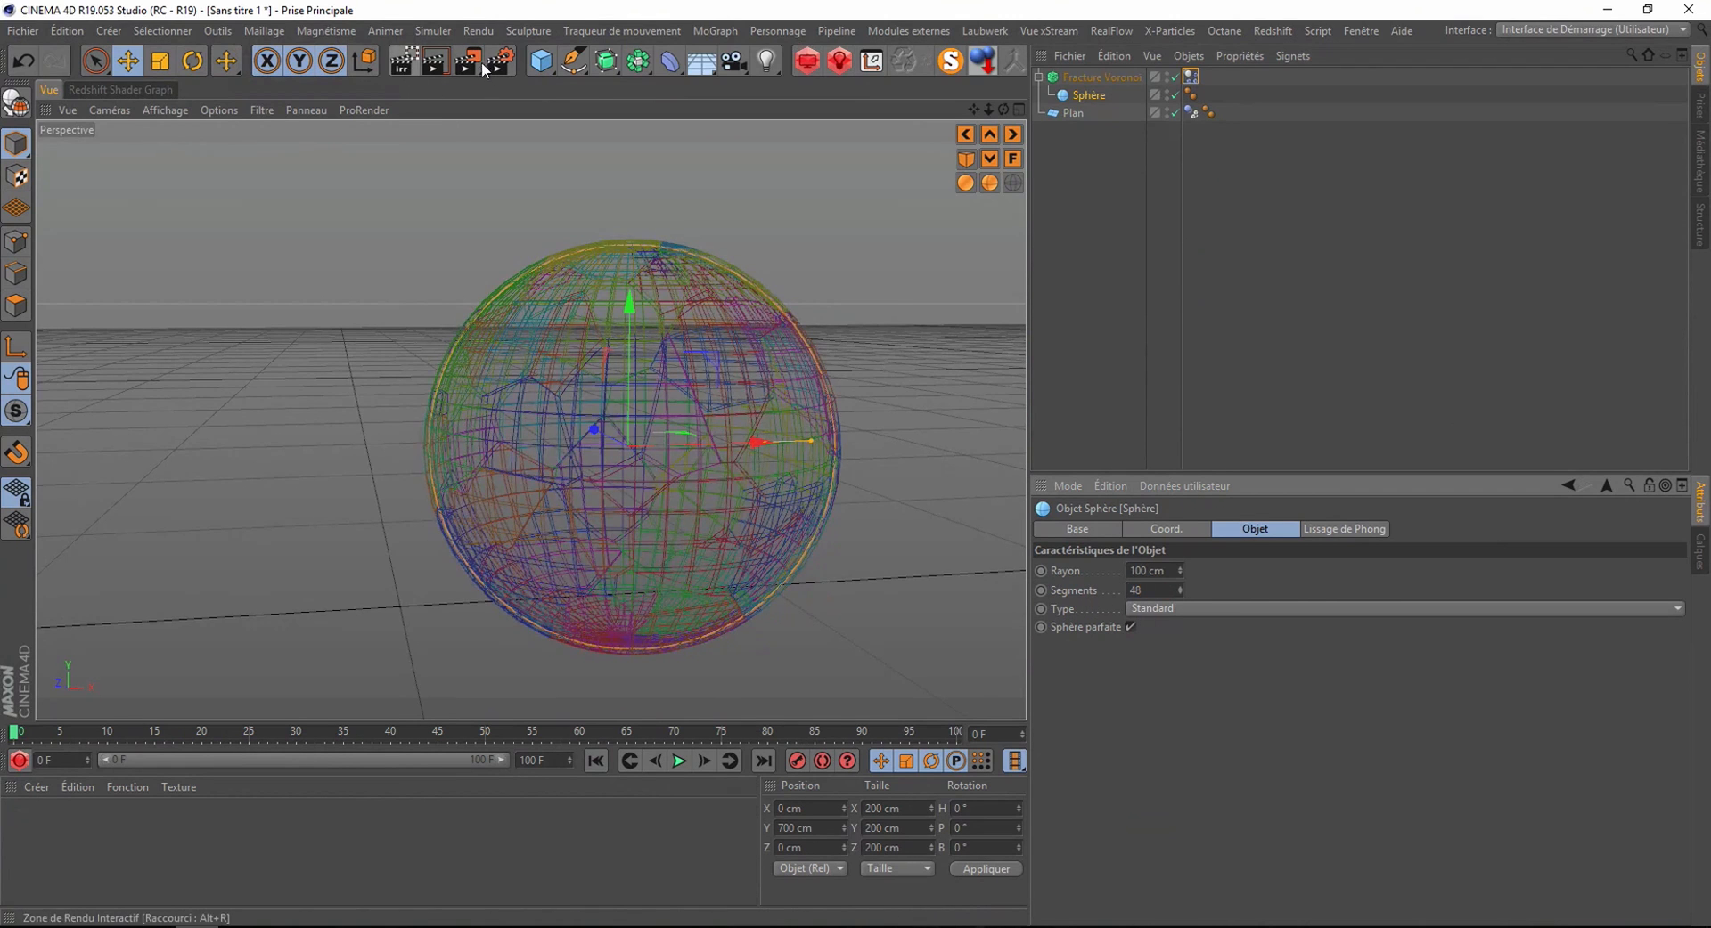
- Disable Colorer les Fragments on the Fracture Voronoi and render the viewport to check the uncoloured sphere
click(1100, 77)
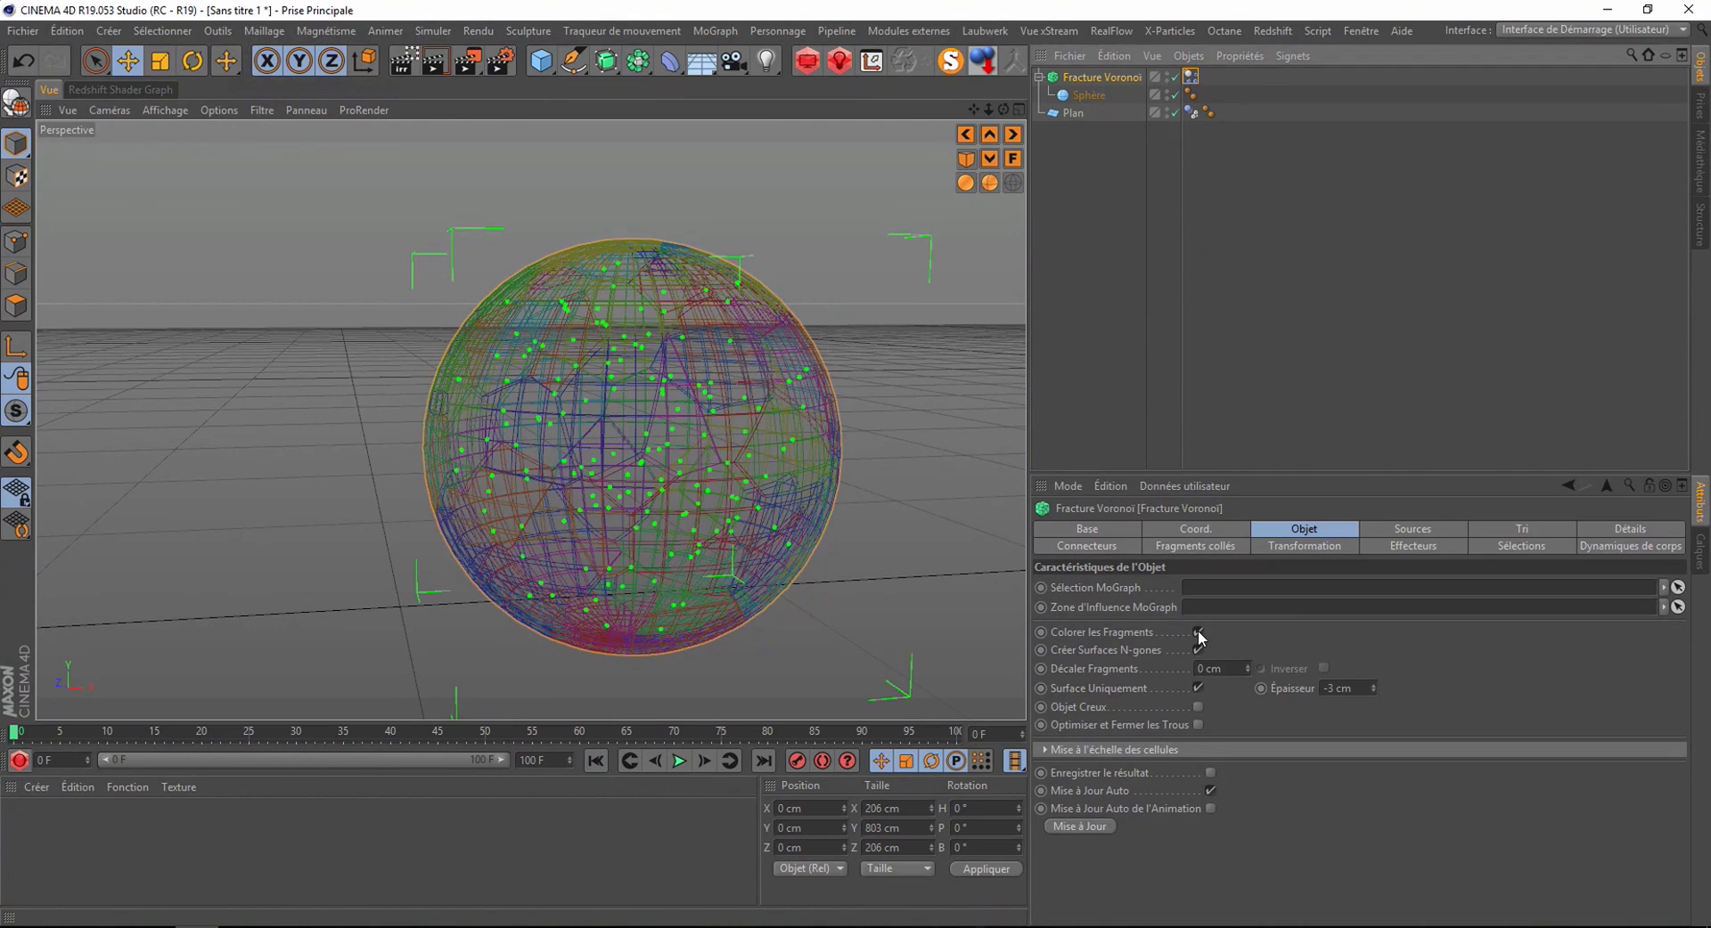
click(1198, 633)
click(437, 62)
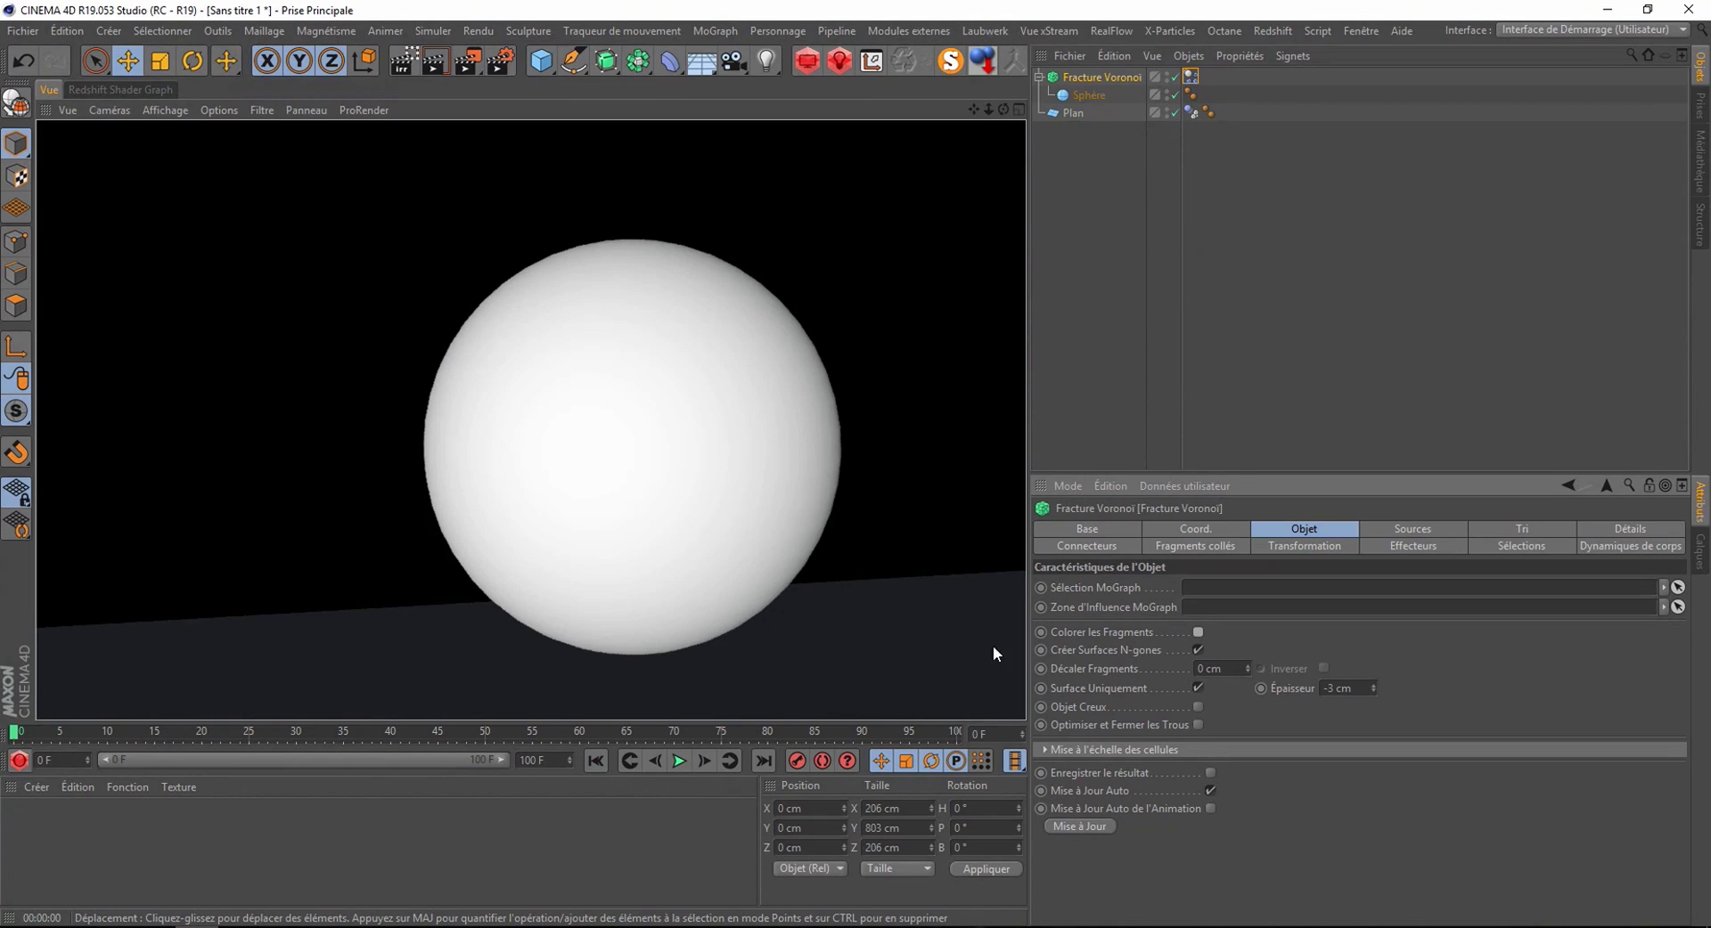
- Open the sphere's Segments value without changing it, and return the viewport display to Ombrage de Gouraud
click(1087, 95)
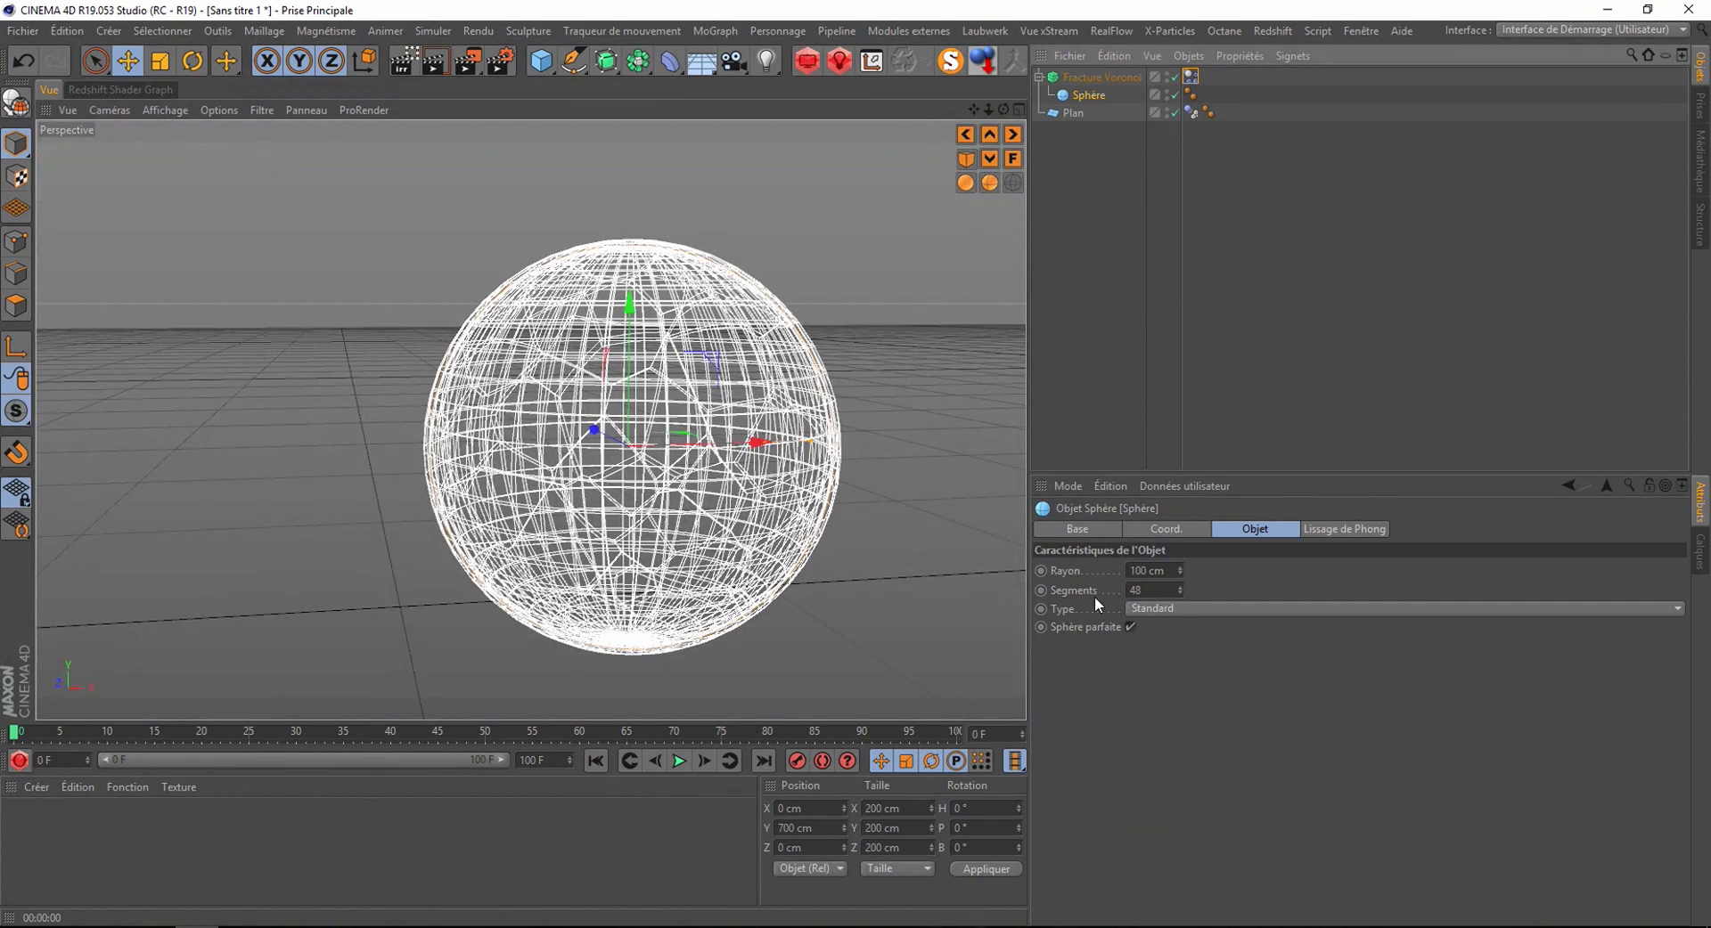
click(1149, 590)
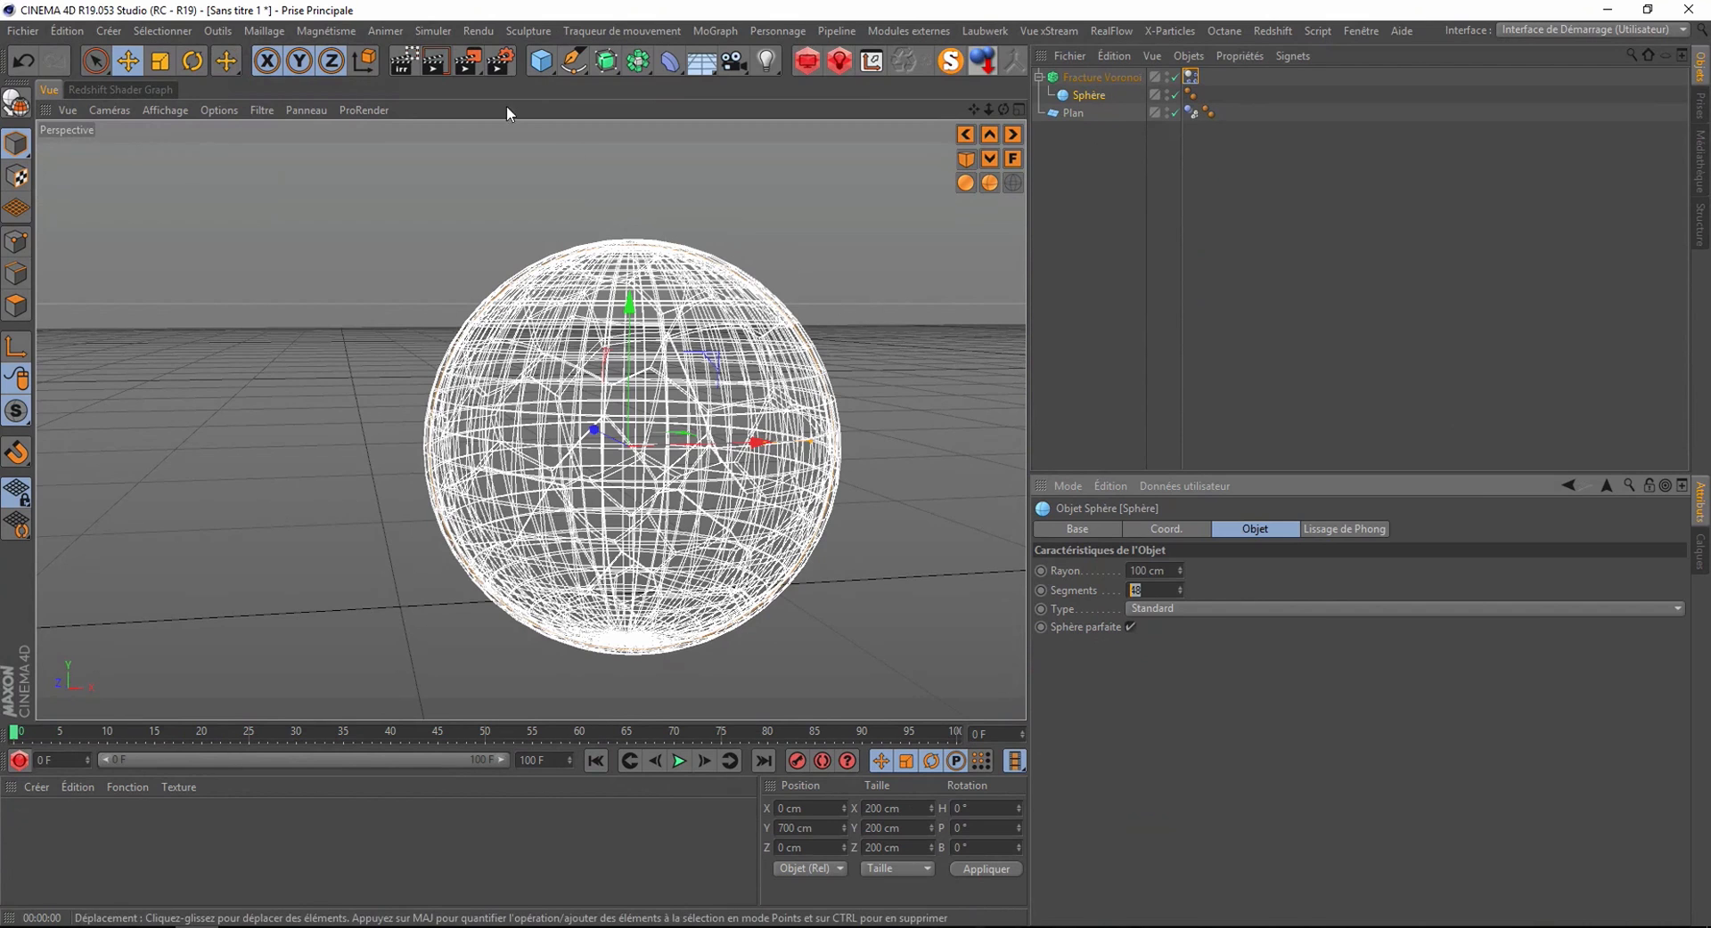
click(150, 110)
click(172, 139)
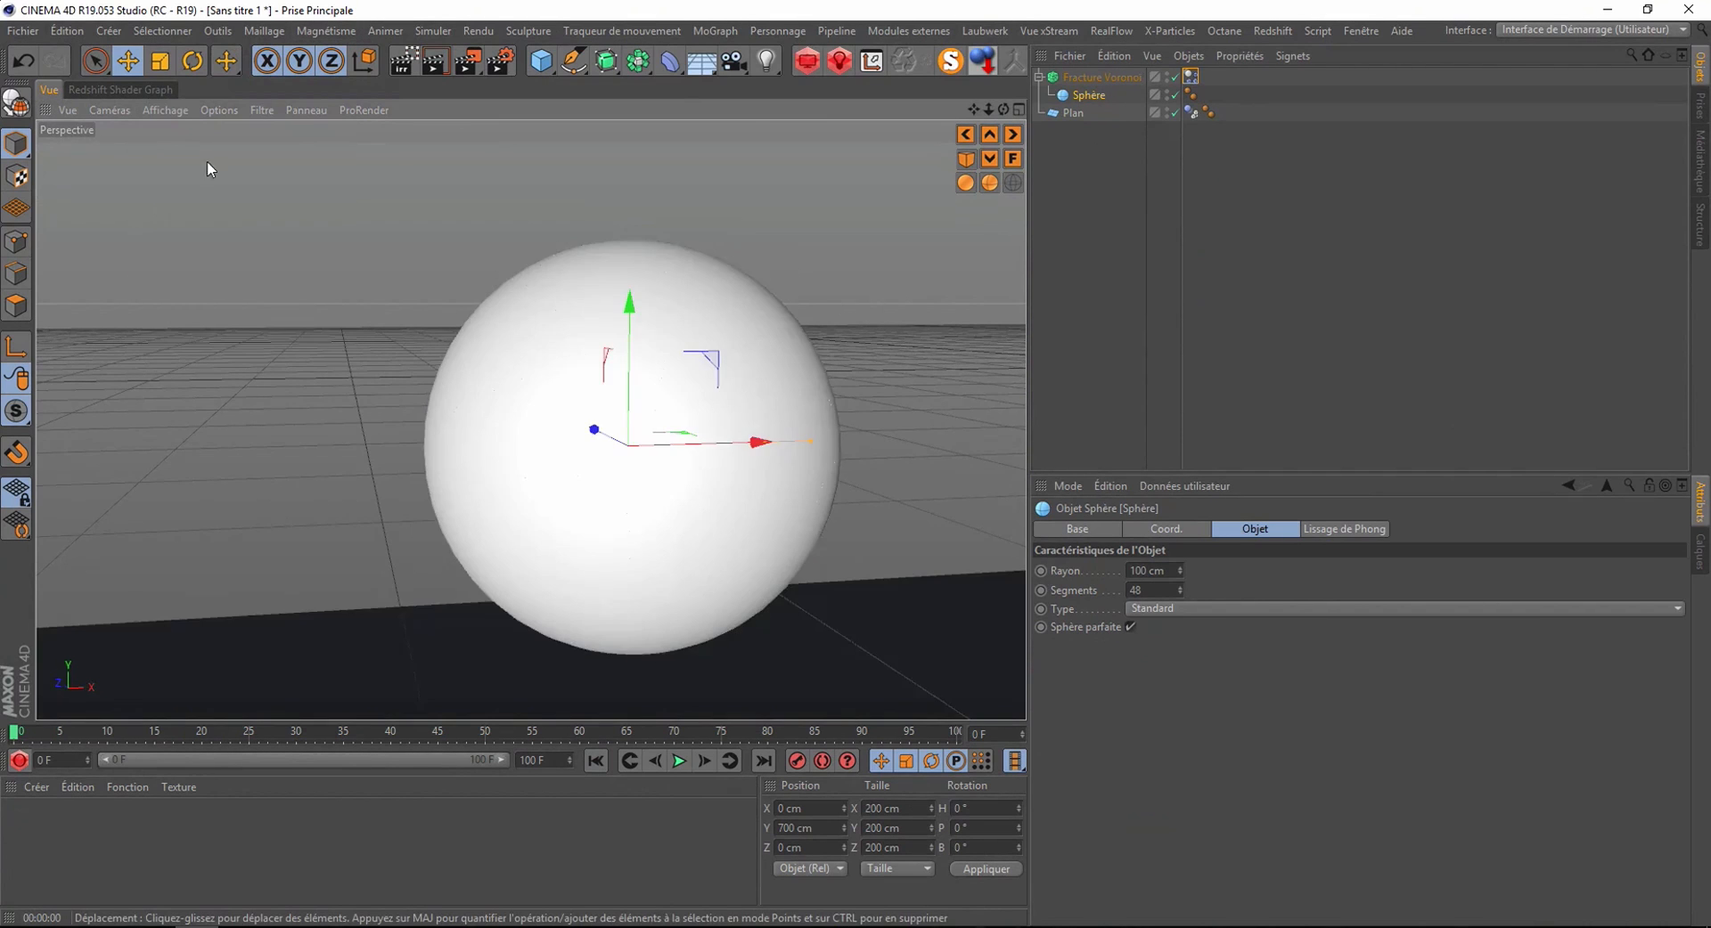
- Play the simulation until the thickened fragments have scattered over the plane, and stop playback
scroll(634, 495, down, 7)
drag(971, 110, 966, 106)
scroll(784, 511, down, 6)
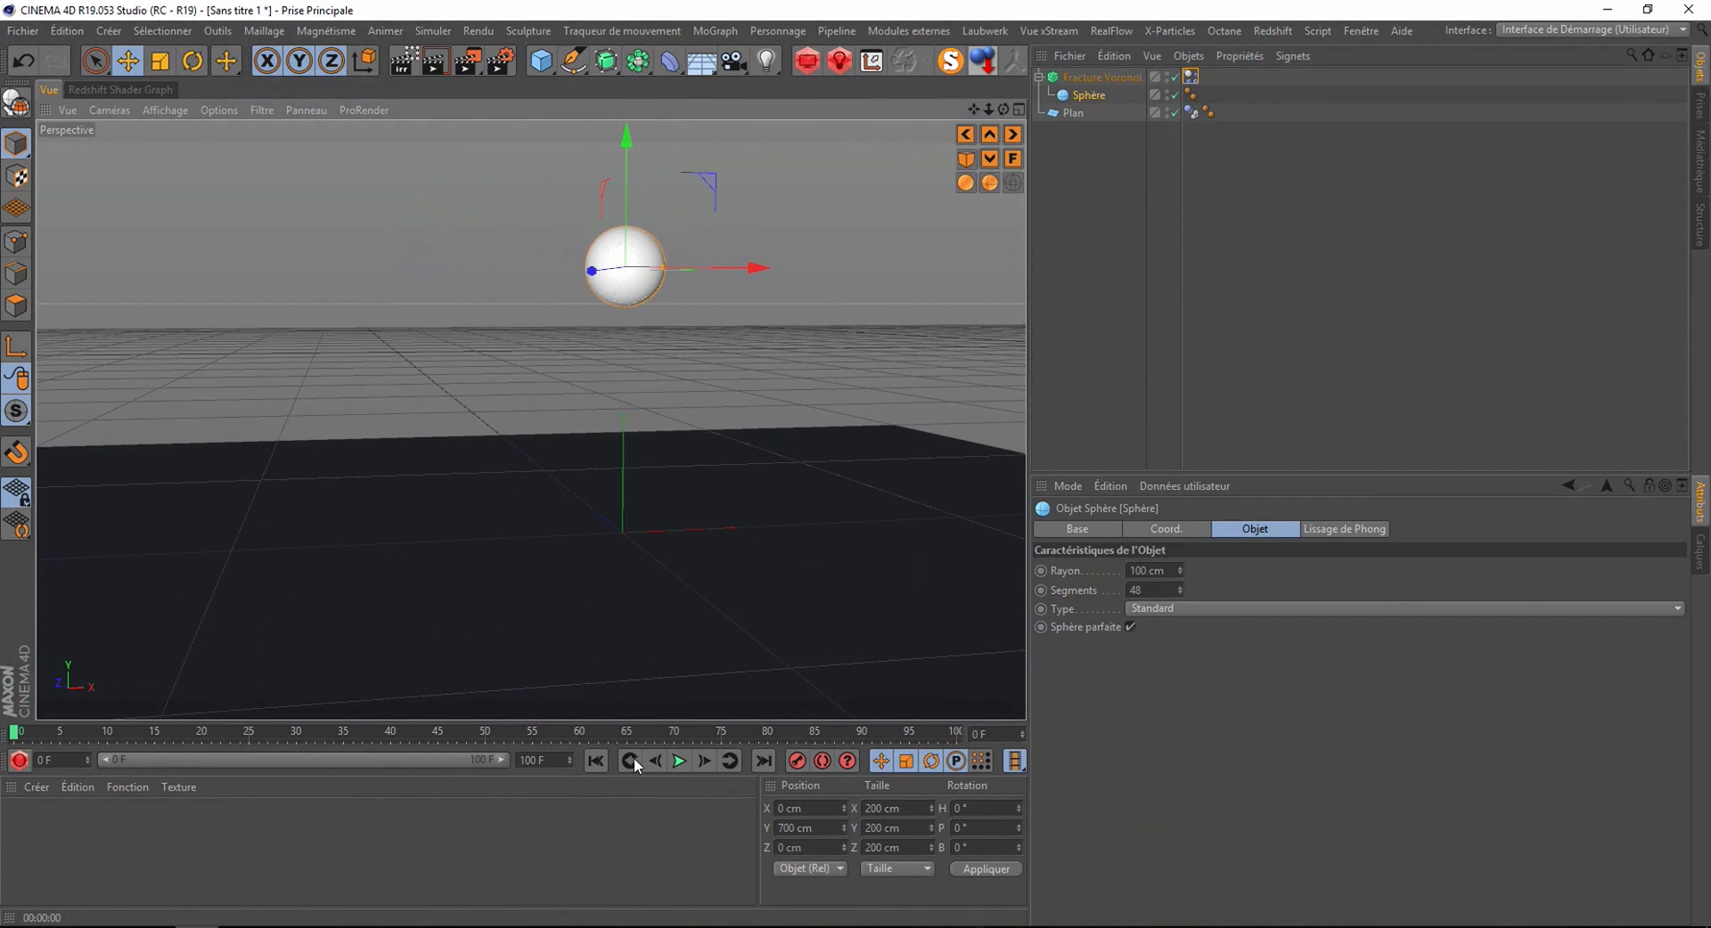
click(678, 761)
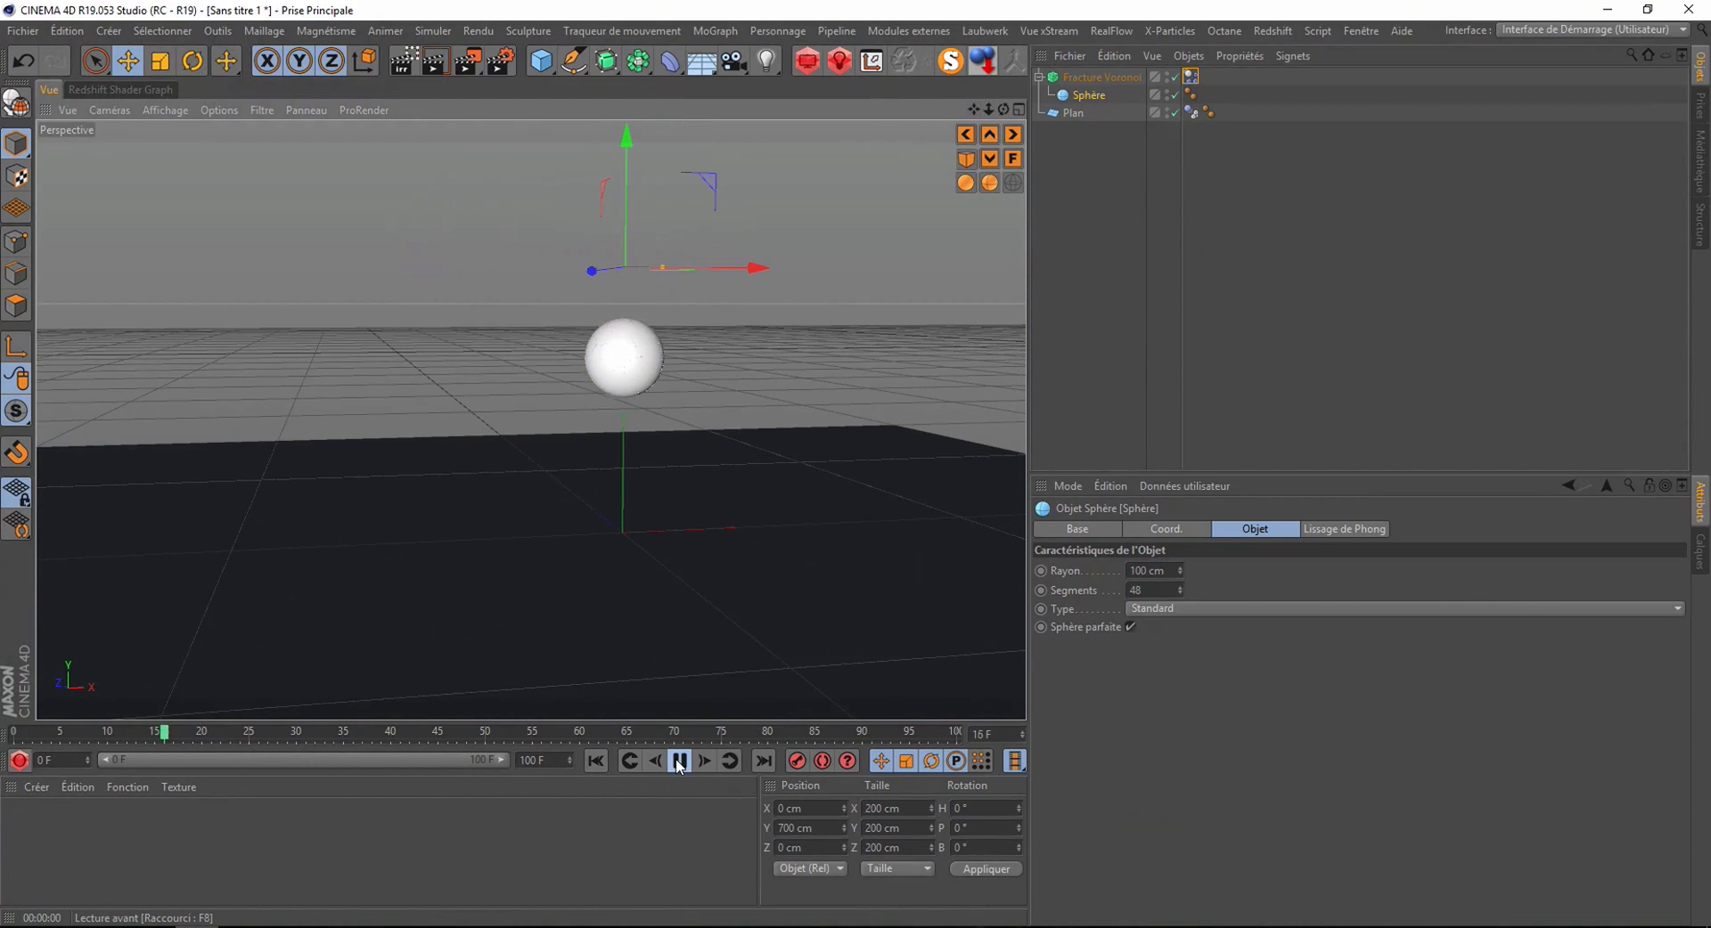
click(678, 763)
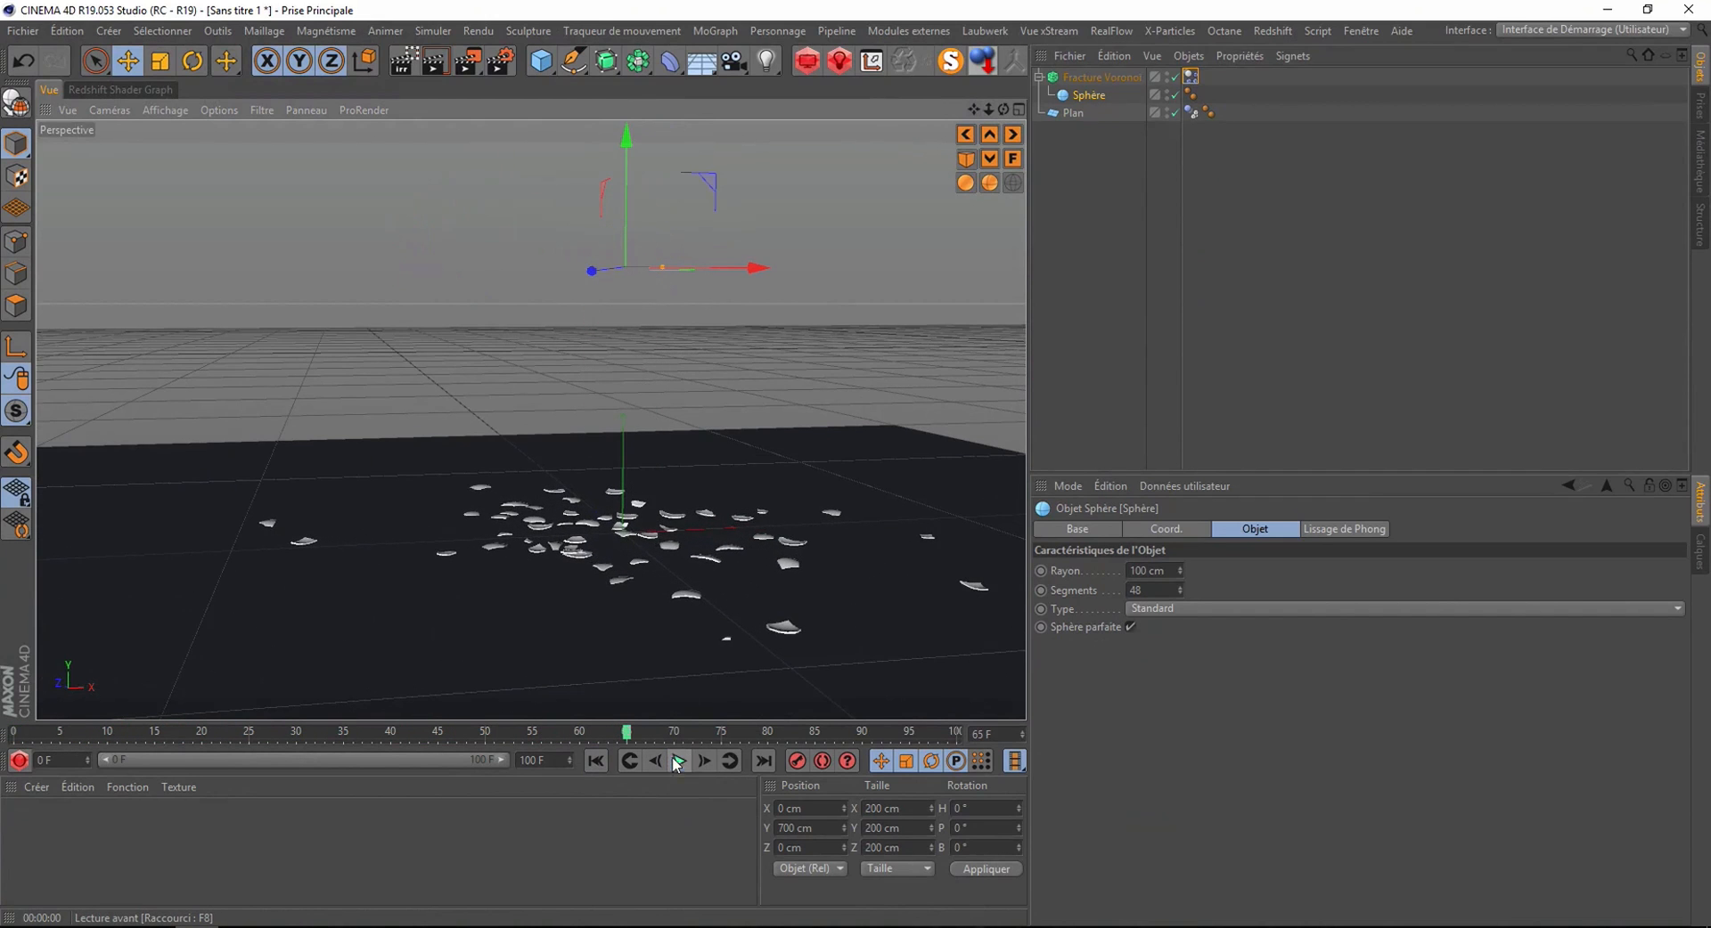
- Set Rebond to 5 % and Friction to 60 % on the dynamics tags of both the Fracture Voronoi and the plane
click(1190, 78)
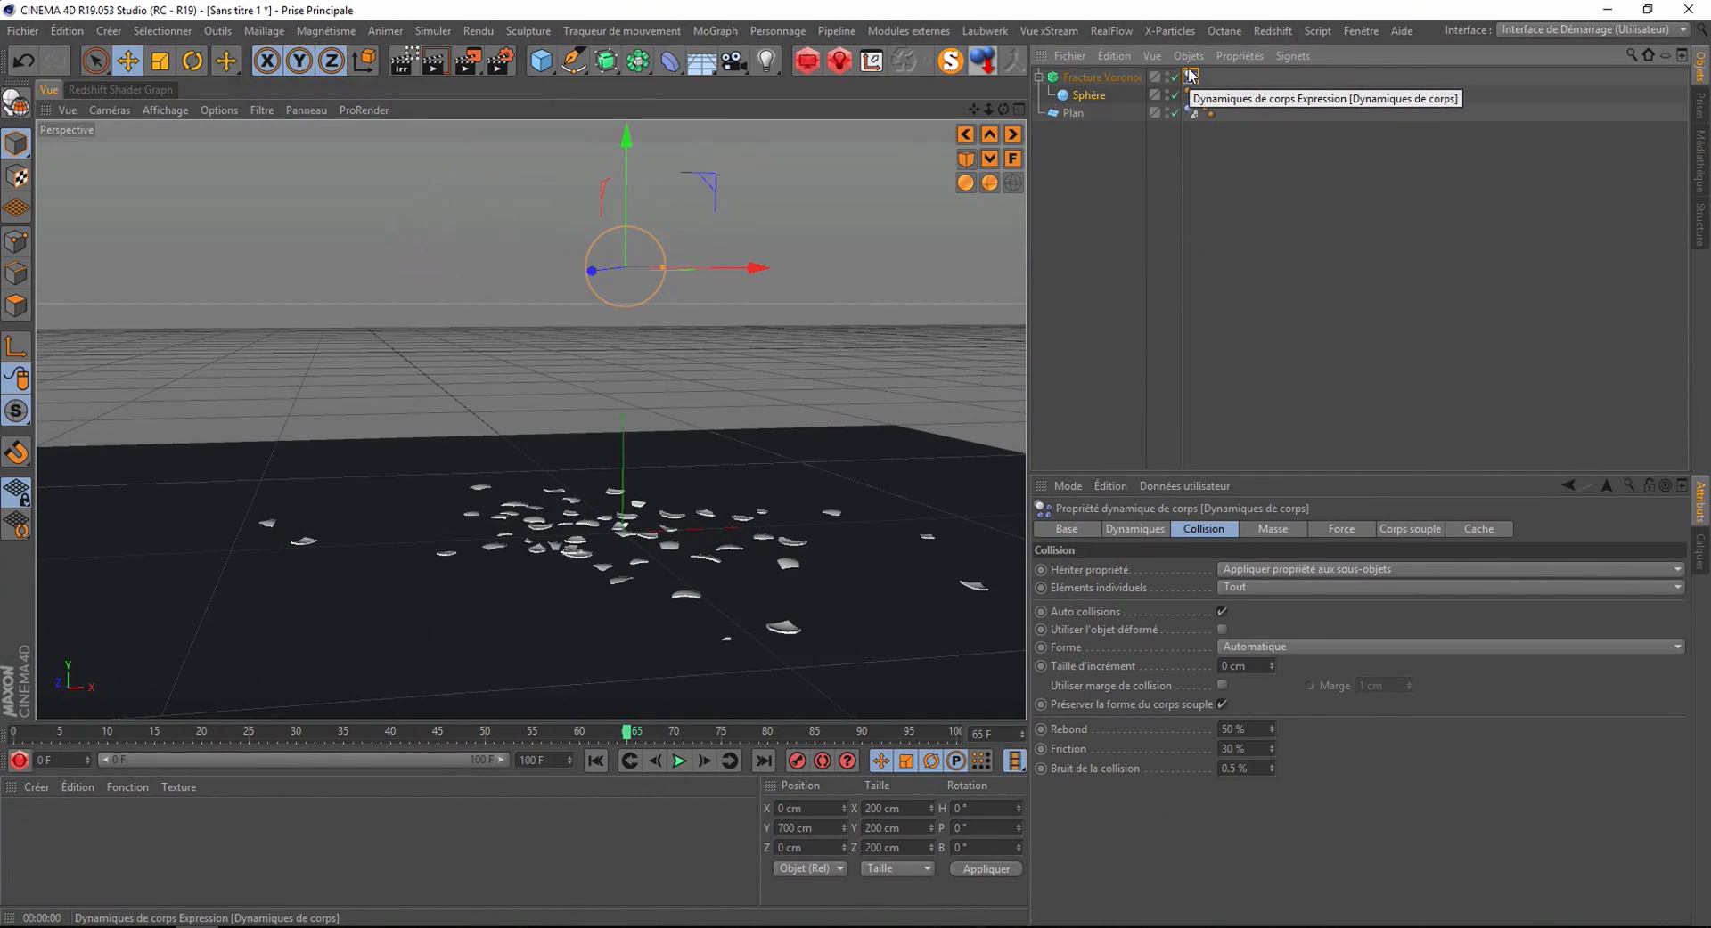
ctrl+click(1192, 114)
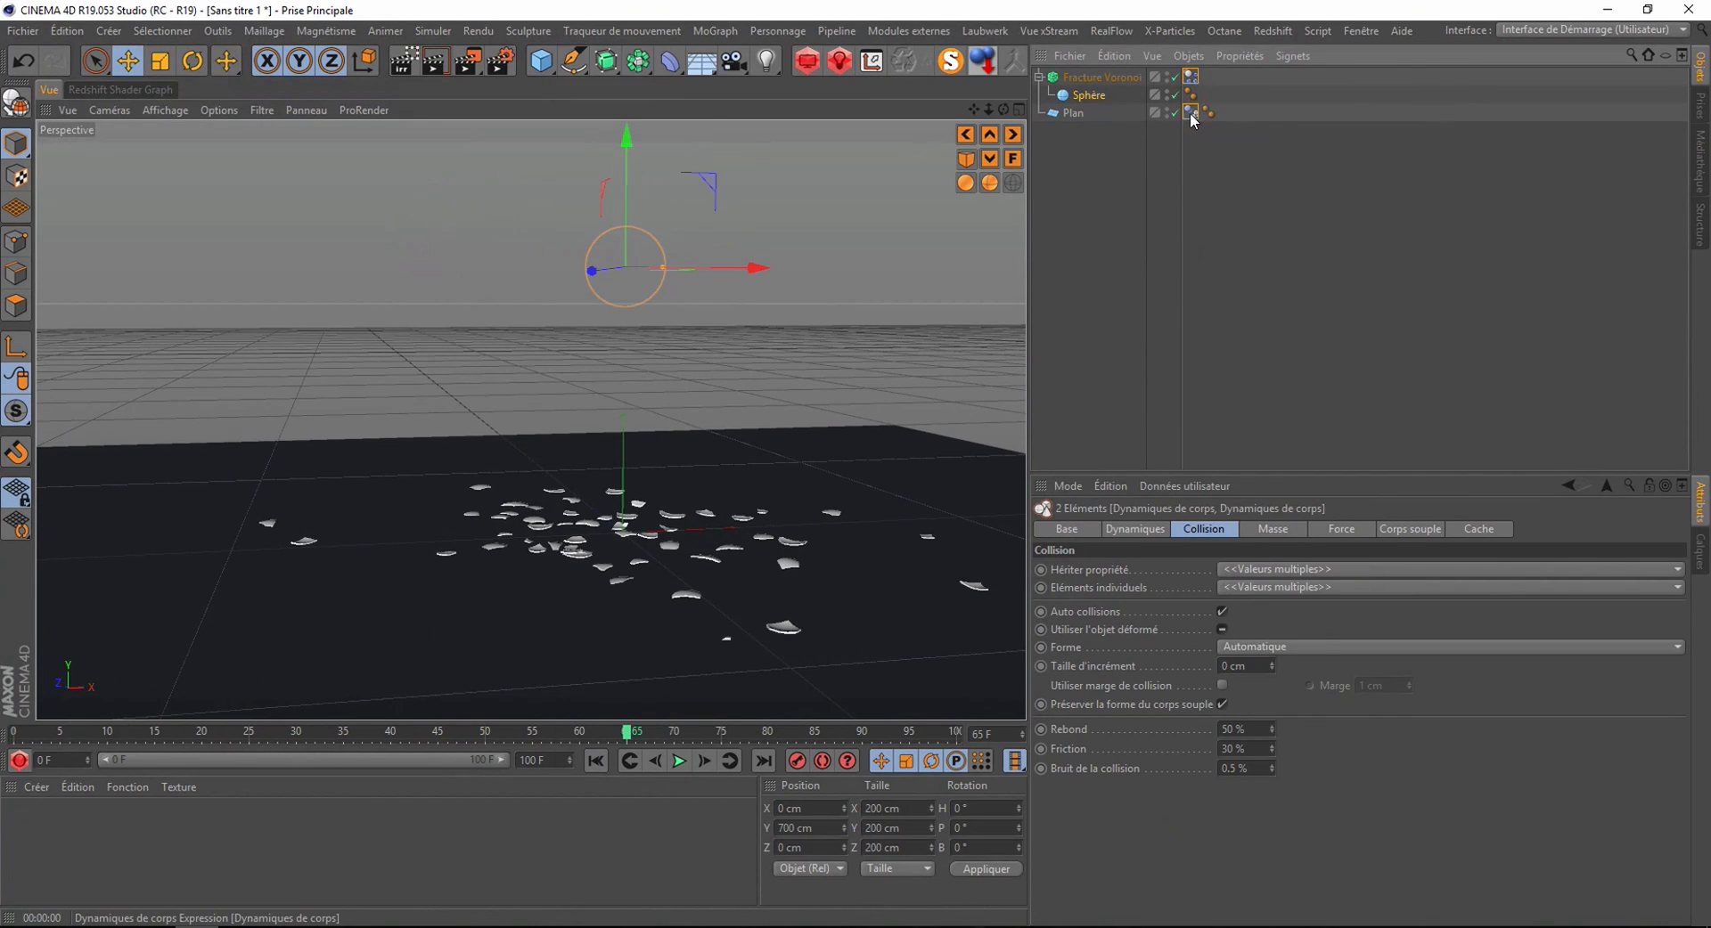
click(1245, 729)
text(5)
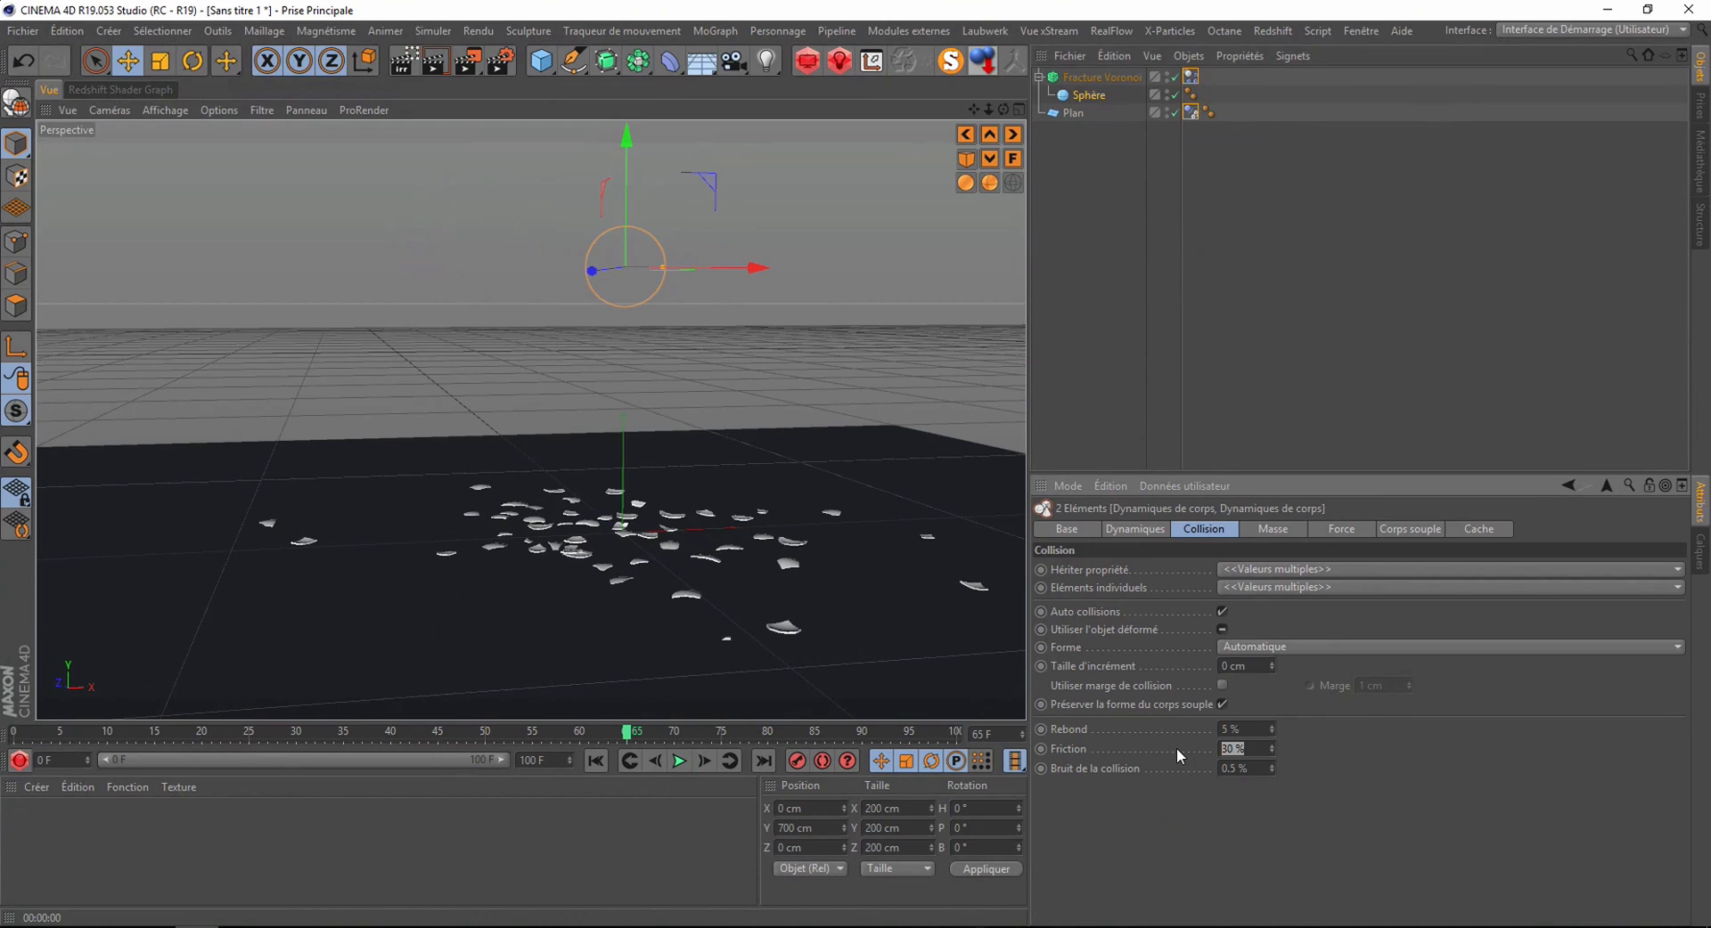
text(60)
key(Return)
- Replay the simulation from the first frame to check how far the fragments spread
click(596, 760)
click(680, 760)
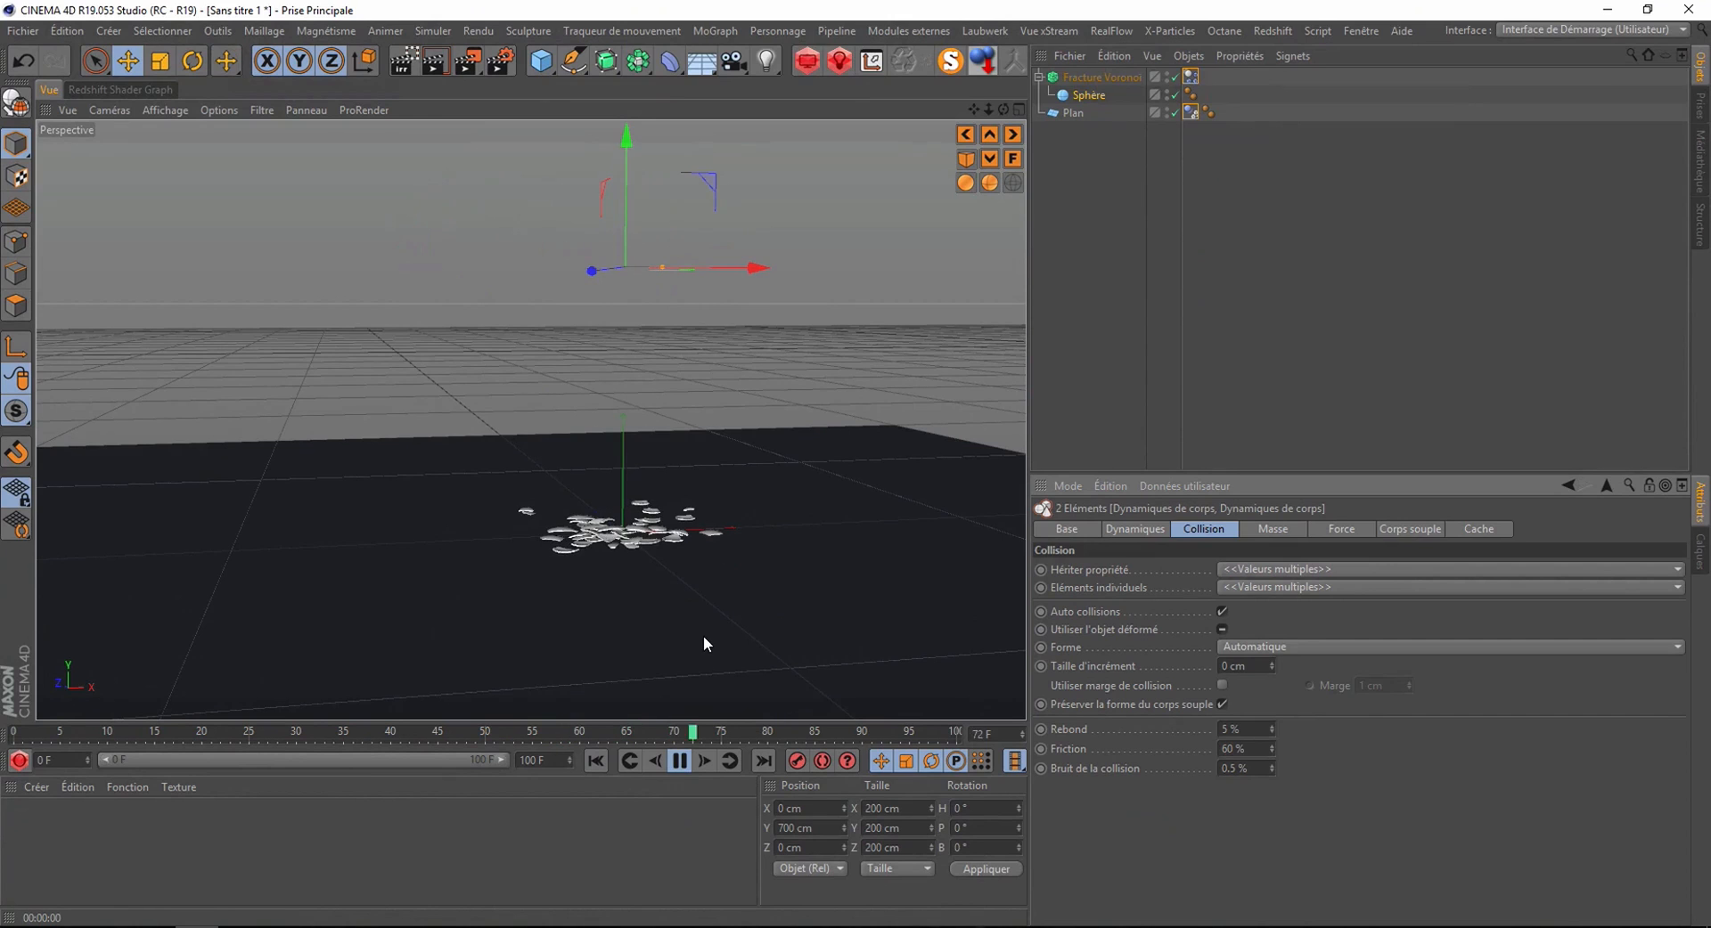
click(679, 761)
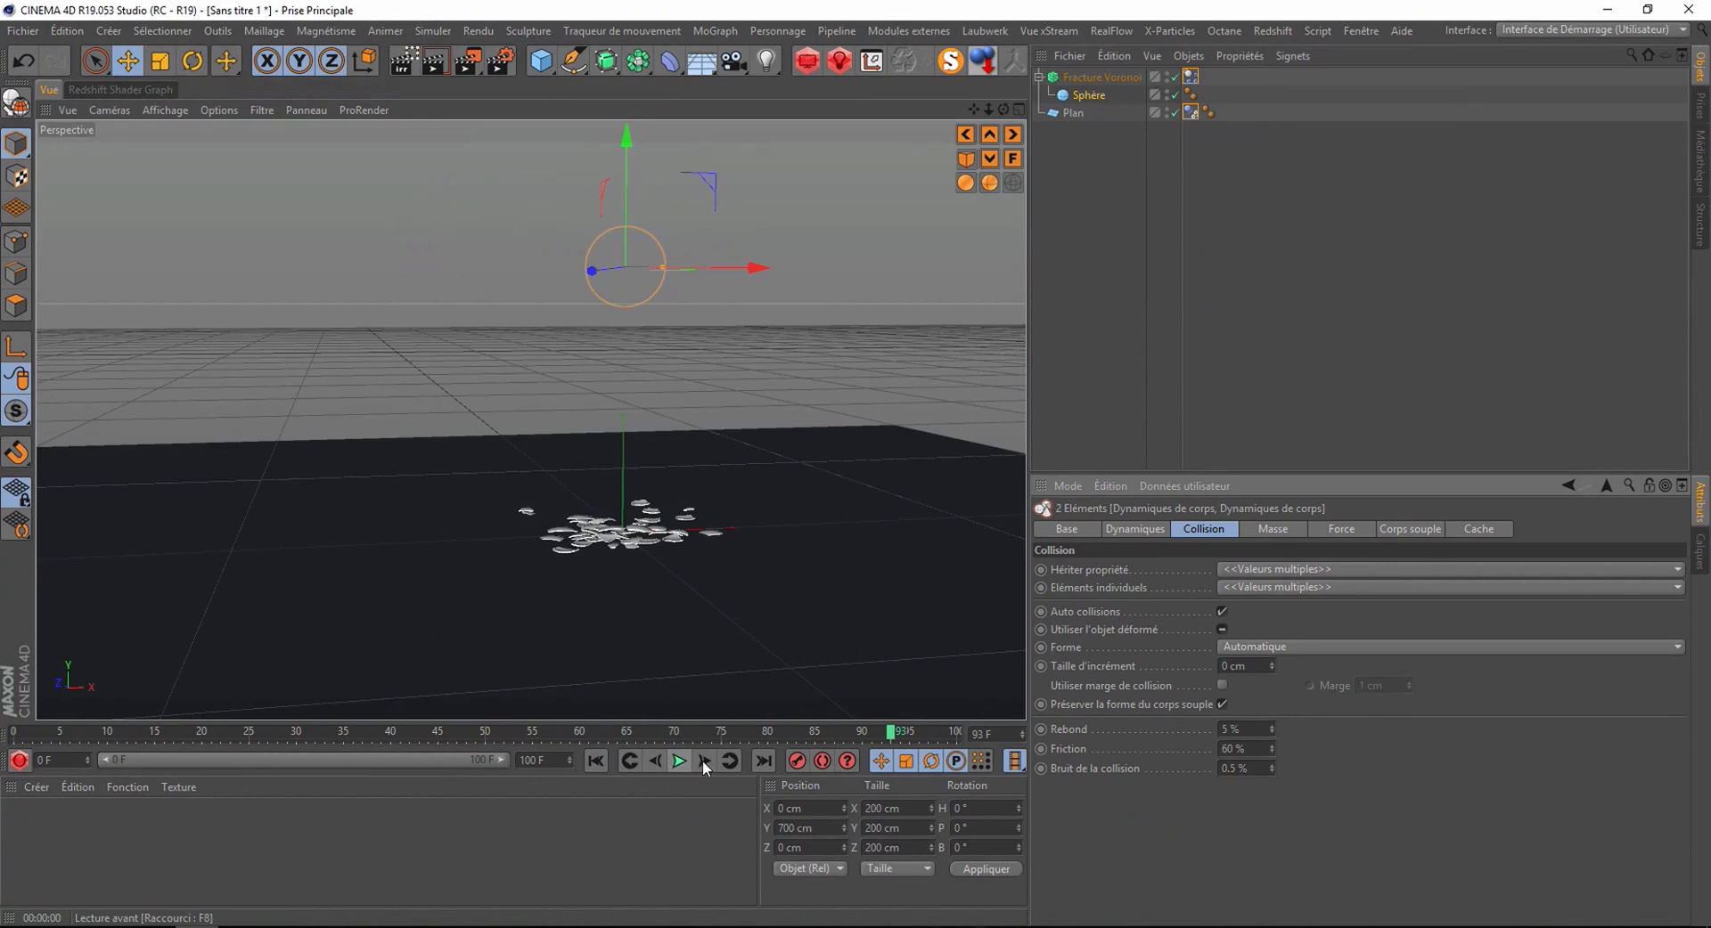
- Set the Friction of both dynamics tags to 40 % and replay the simulation from the first frame
click(1246, 752)
text(40)
key(Return)
click(596, 761)
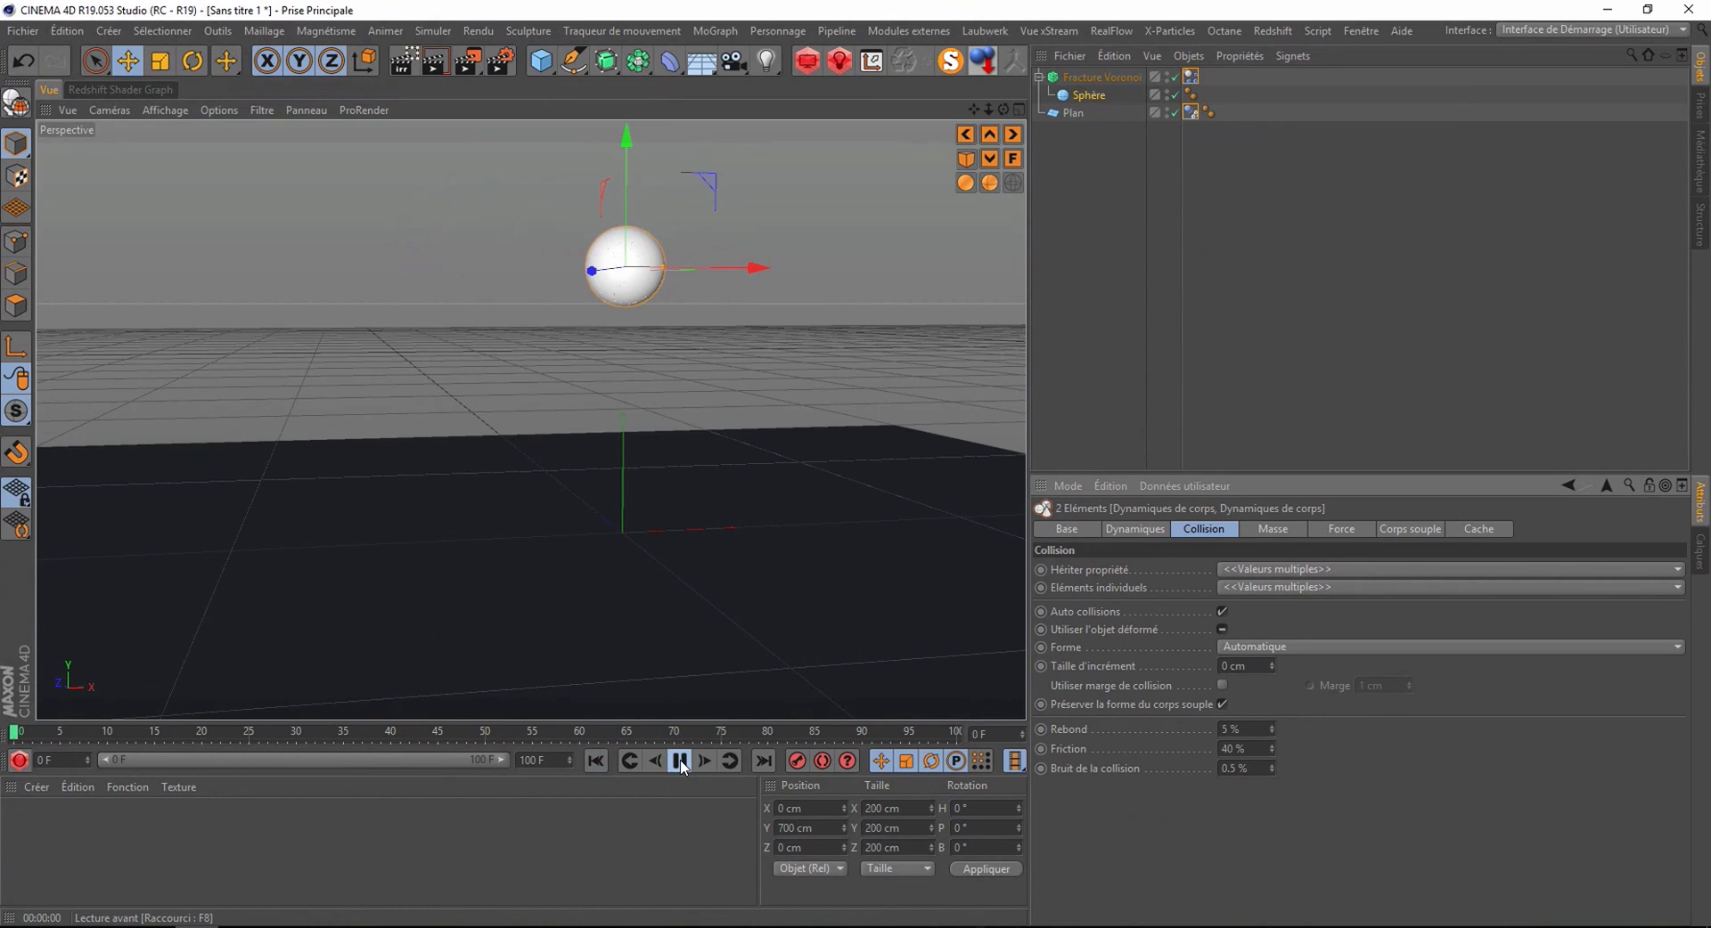
click(679, 761)
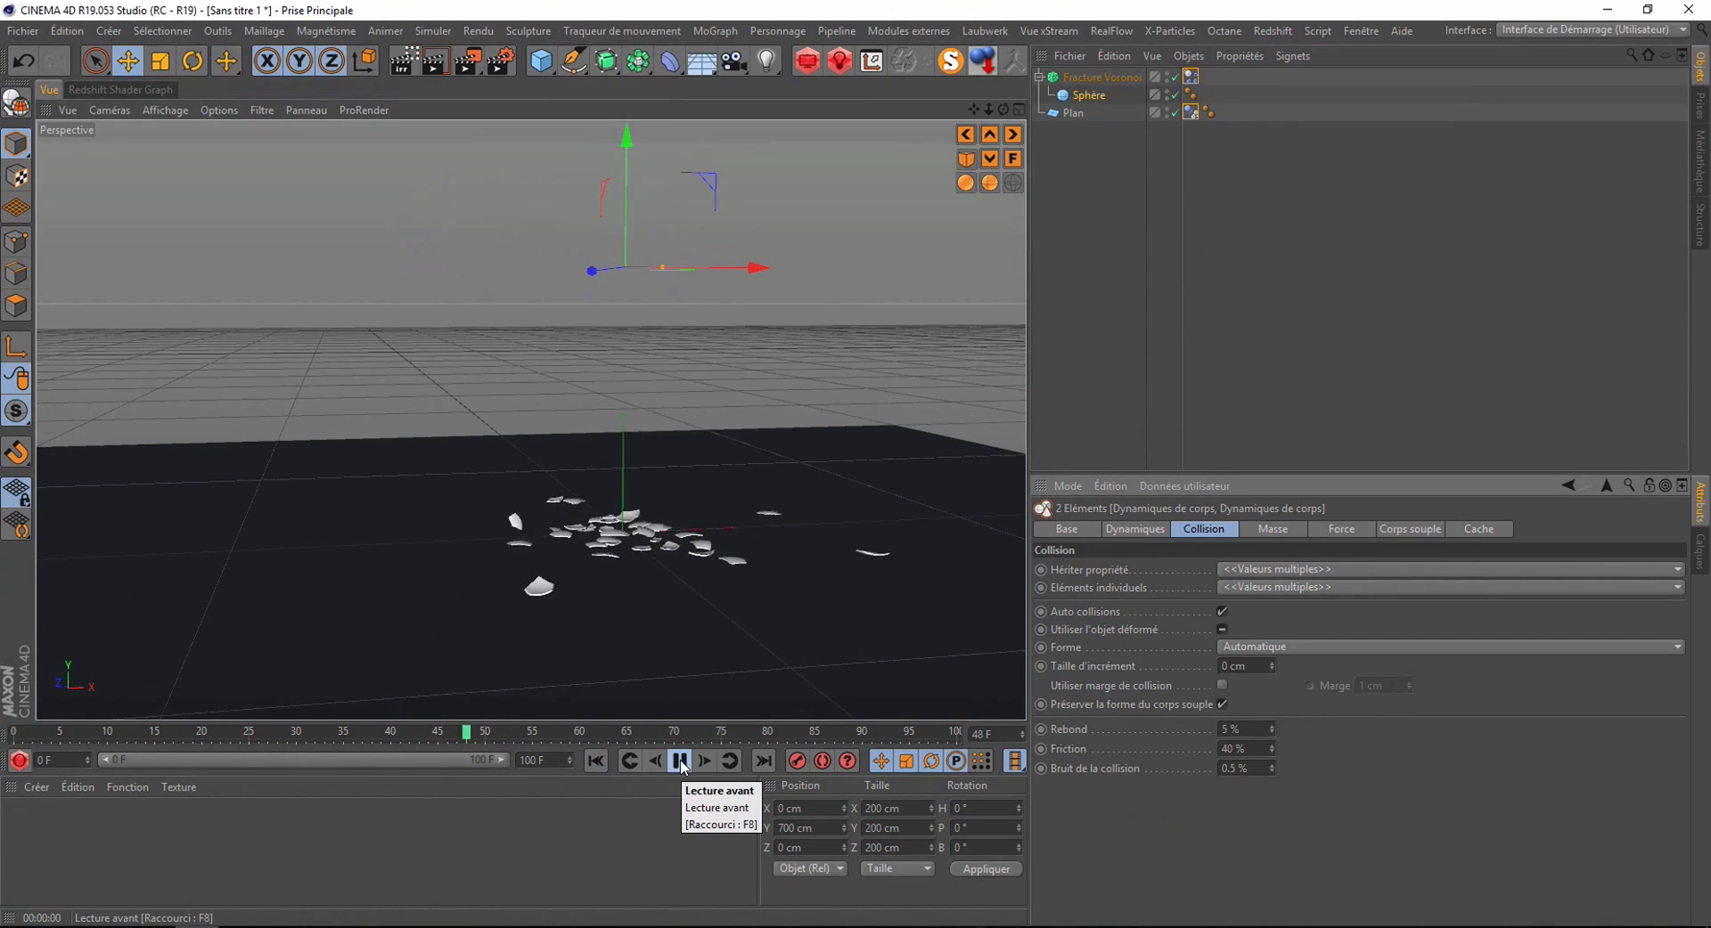
click(679, 761)
- Set the Friction of both dynamics tags to 55 % and replay the simulation to examine the scattered fragments
double_click(1243, 753)
text(565)
key(BackSpace)
key(BackSpace)
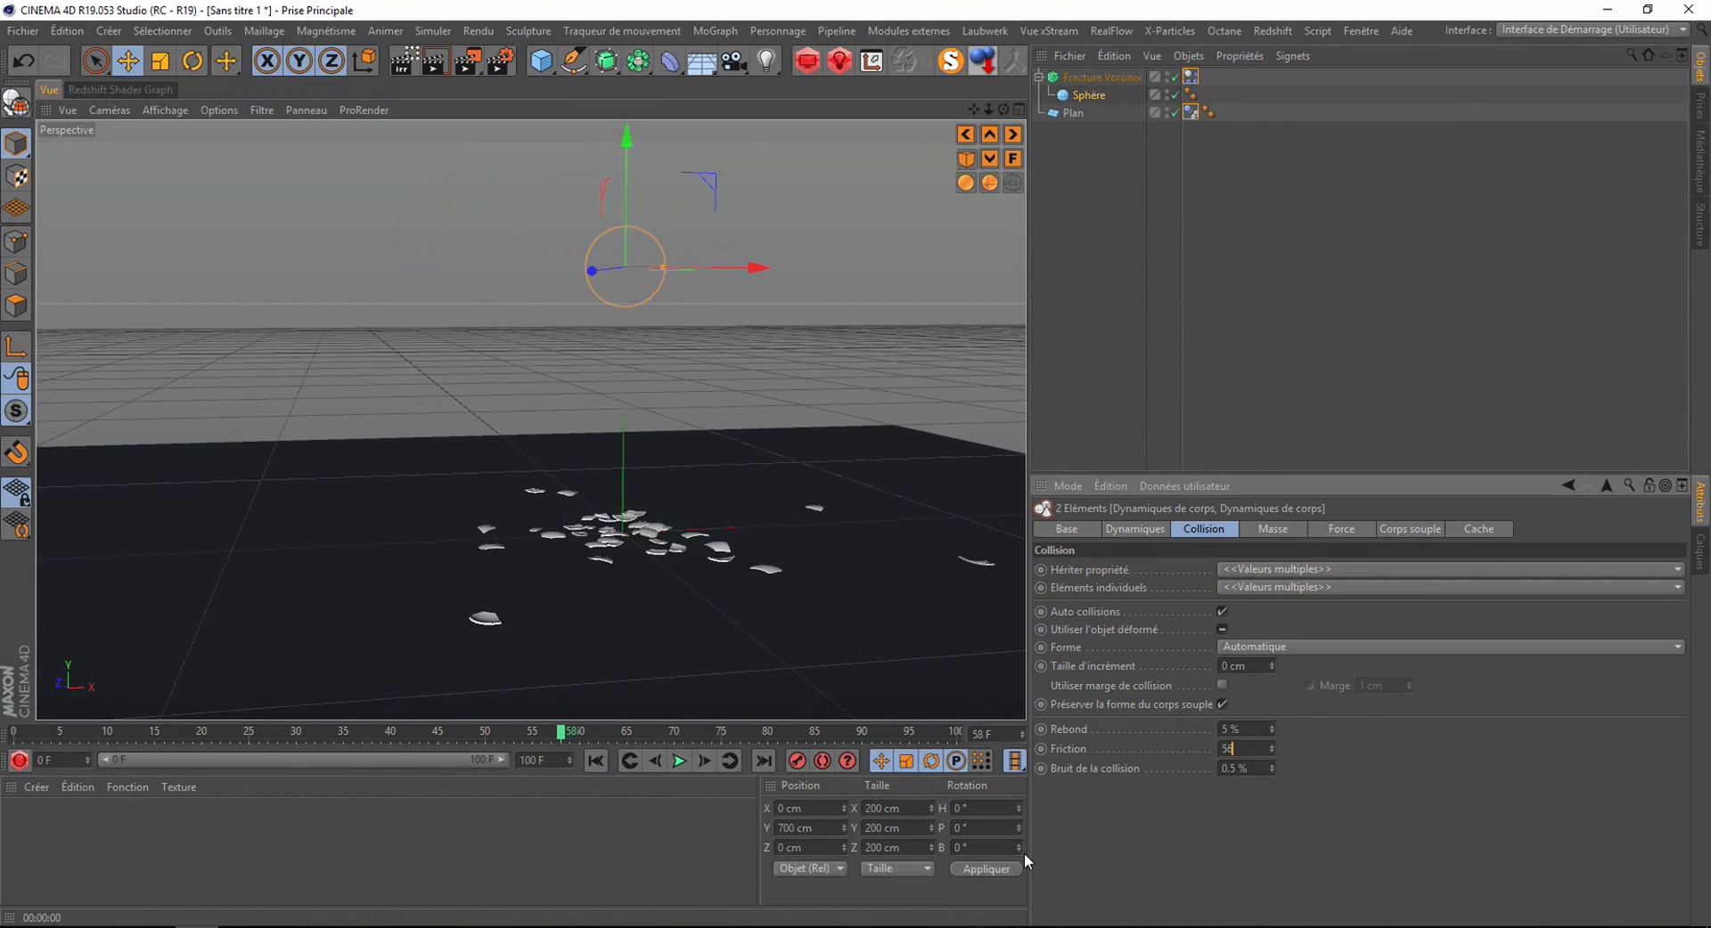
text(5)
click(595, 760)
click(683, 760)
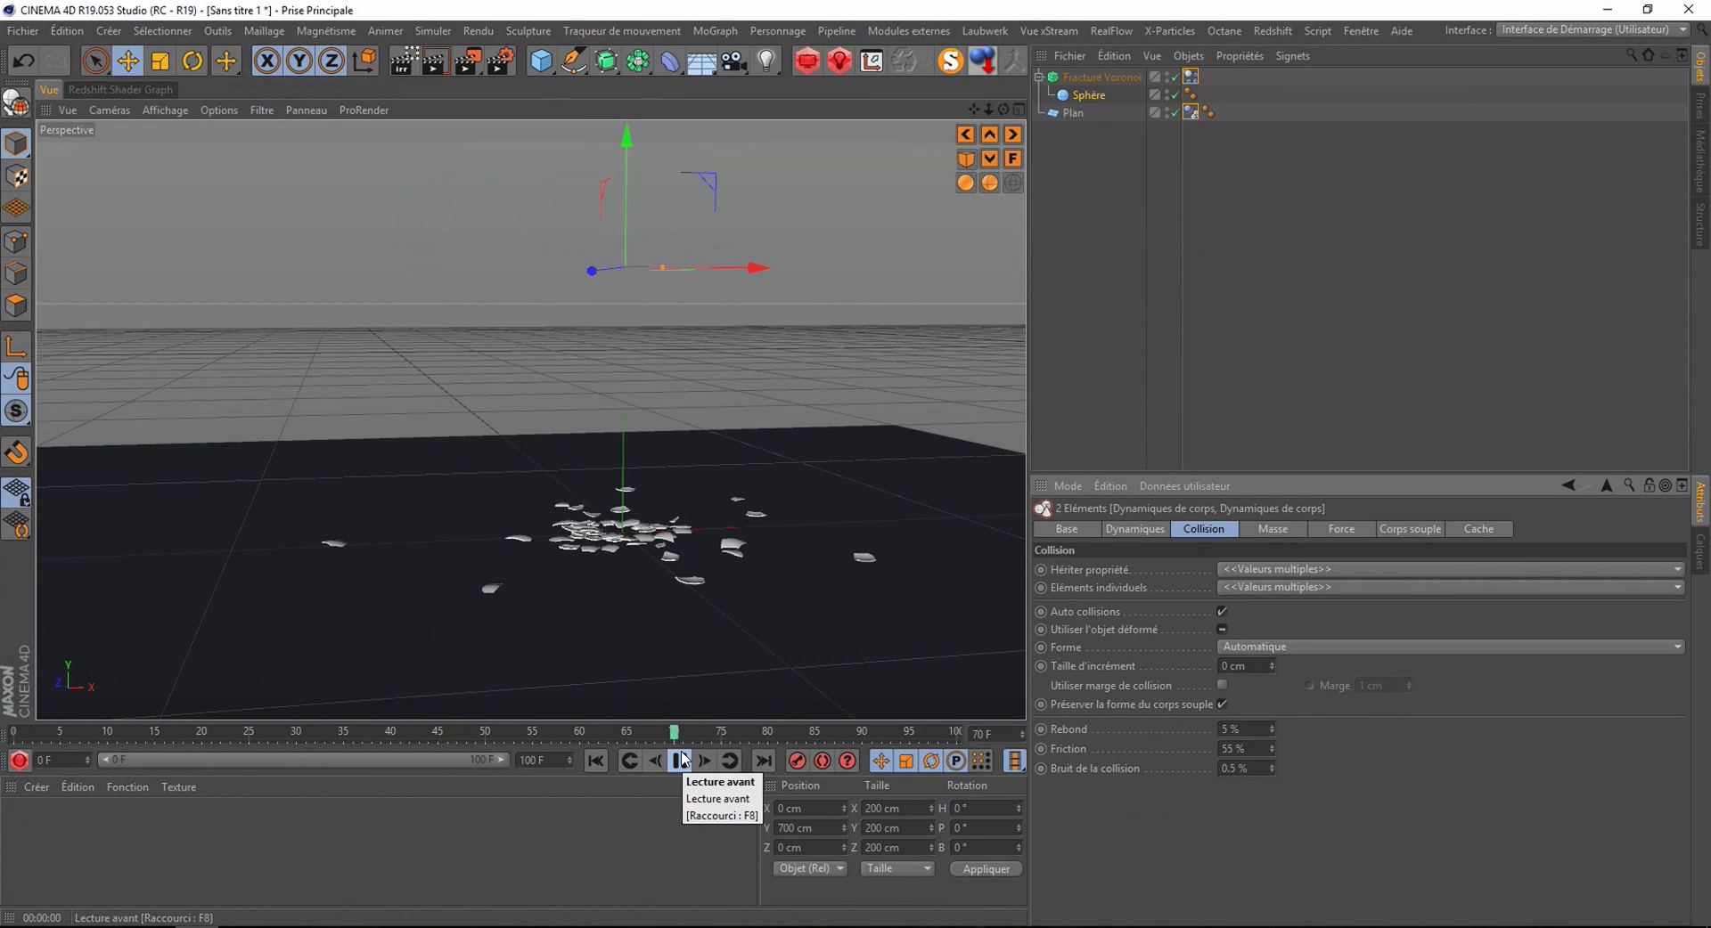
click(683, 760)
scroll(696, 547, up, 2)
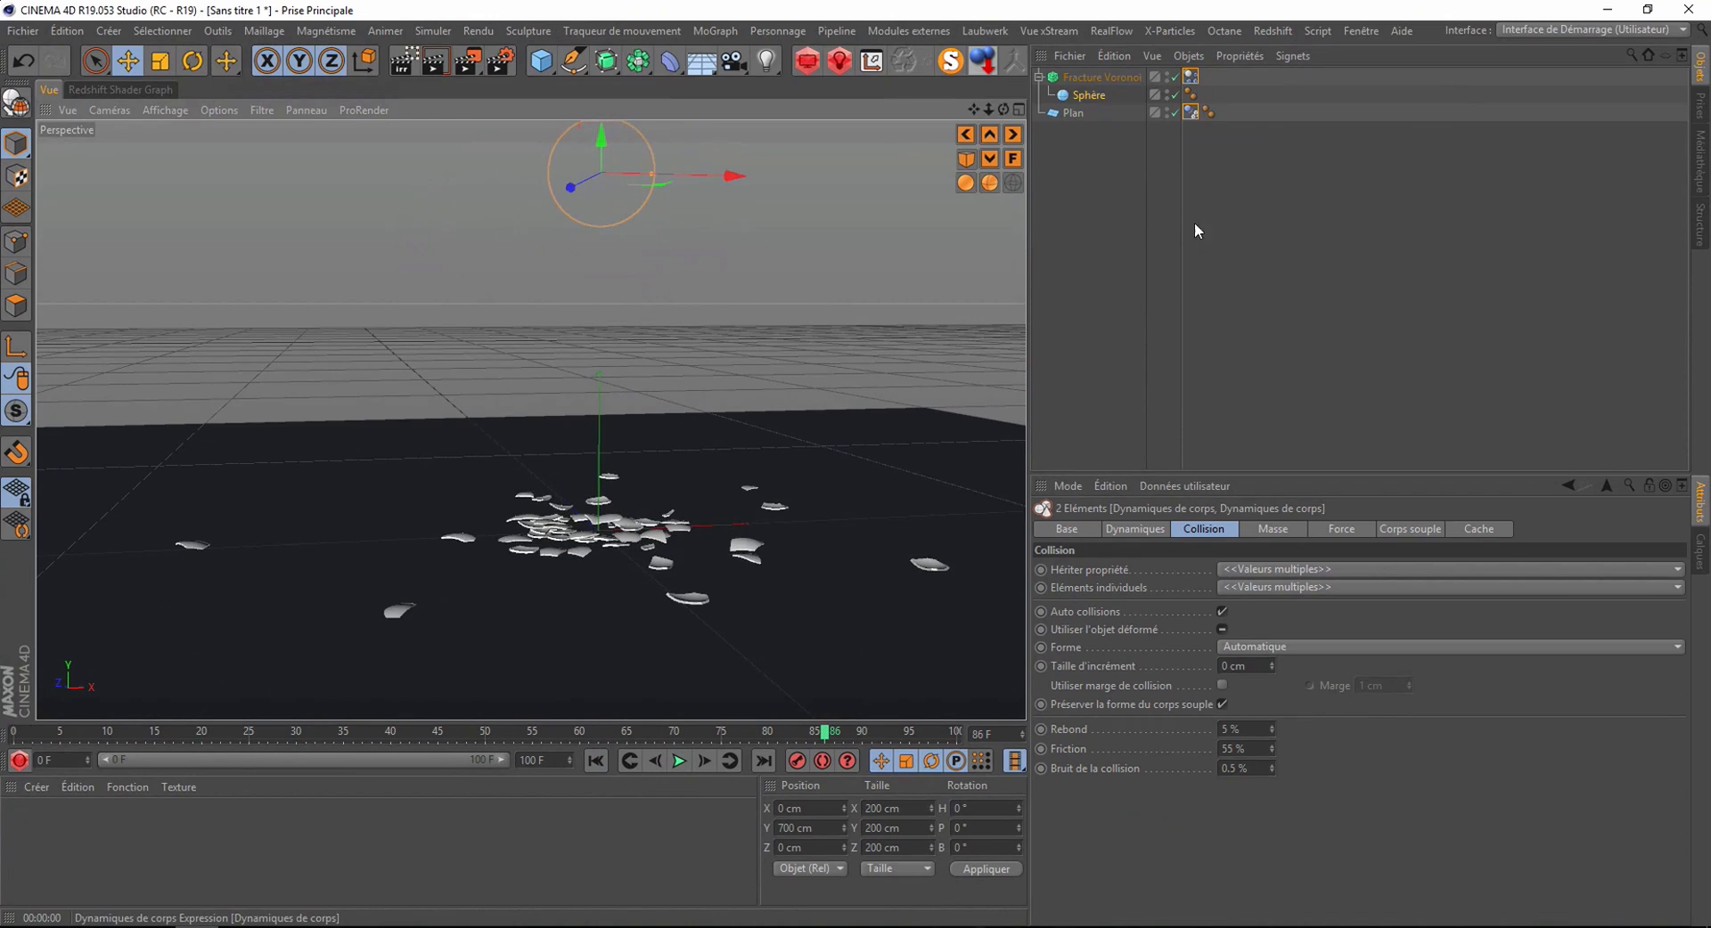
- Try to cache the dynamics of all objects and scrub through the simulation, returning to the first frame
click(1490, 533)
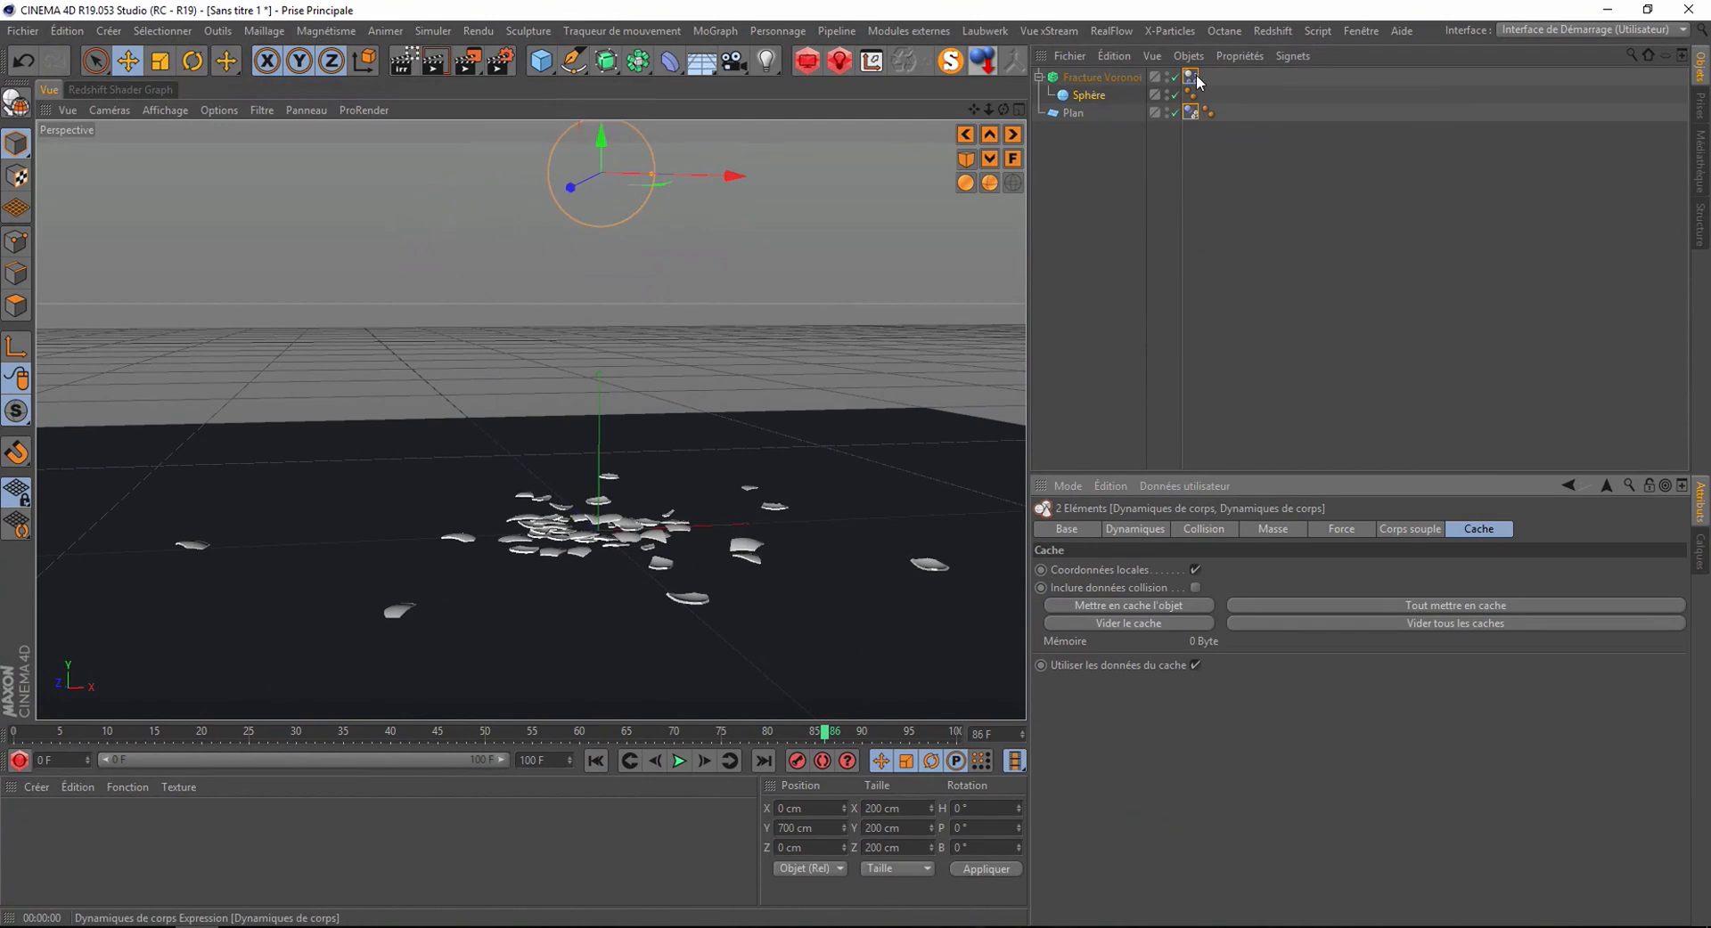
click(1366, 607)
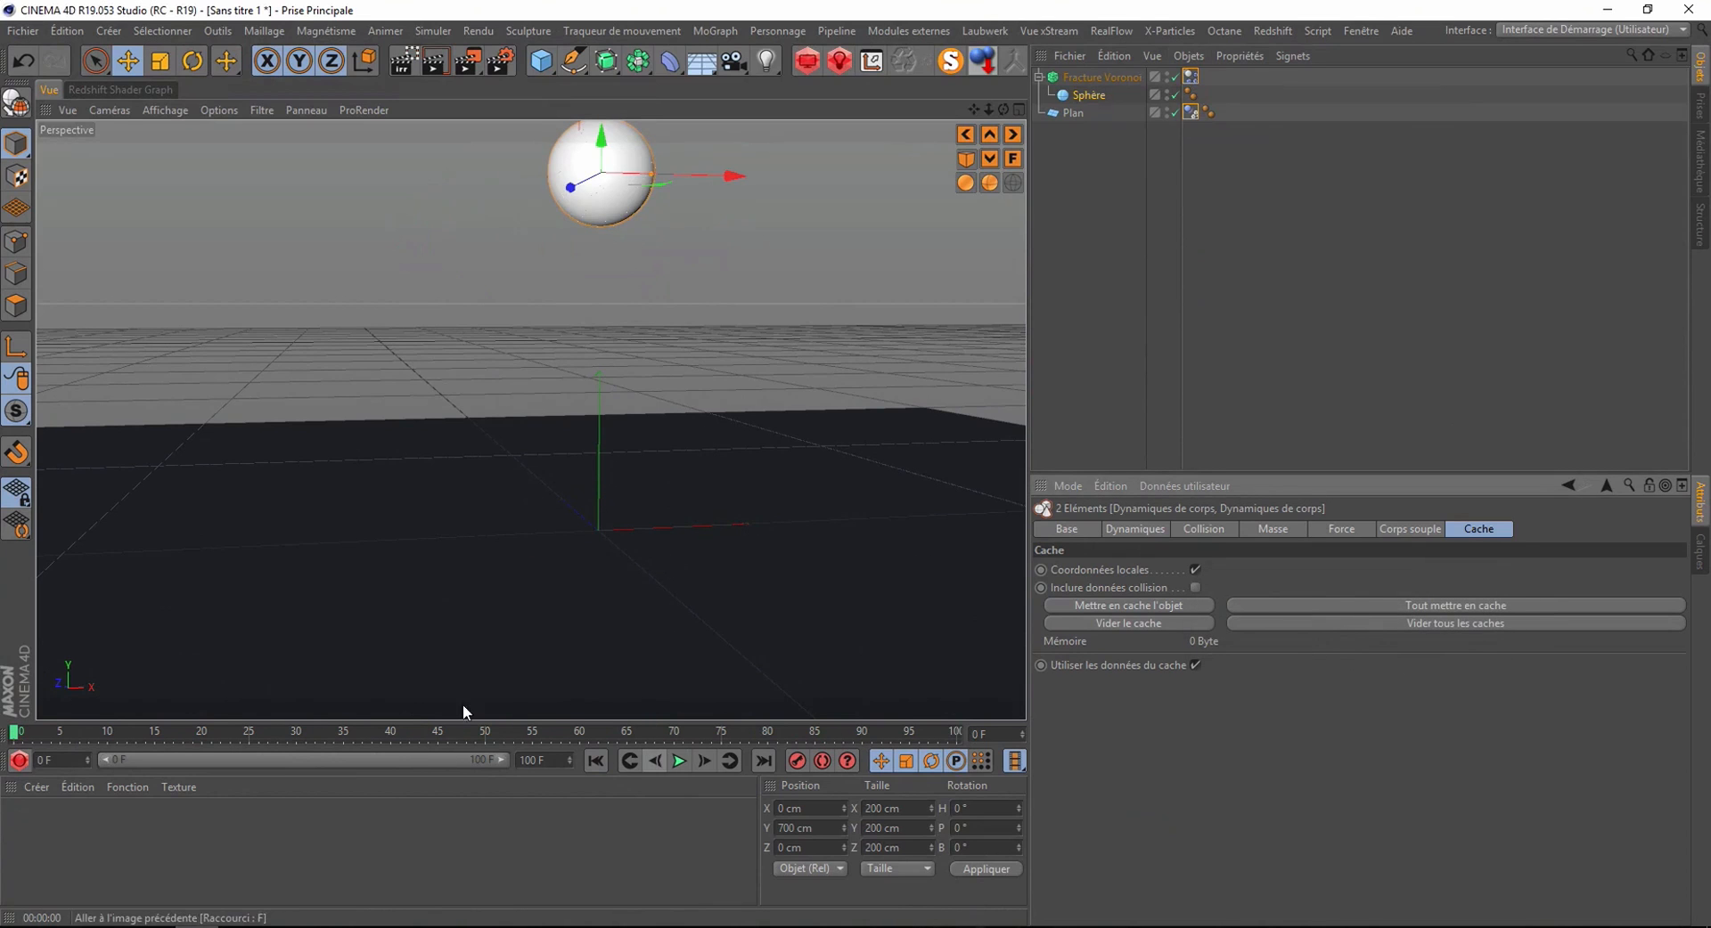
key(F8)
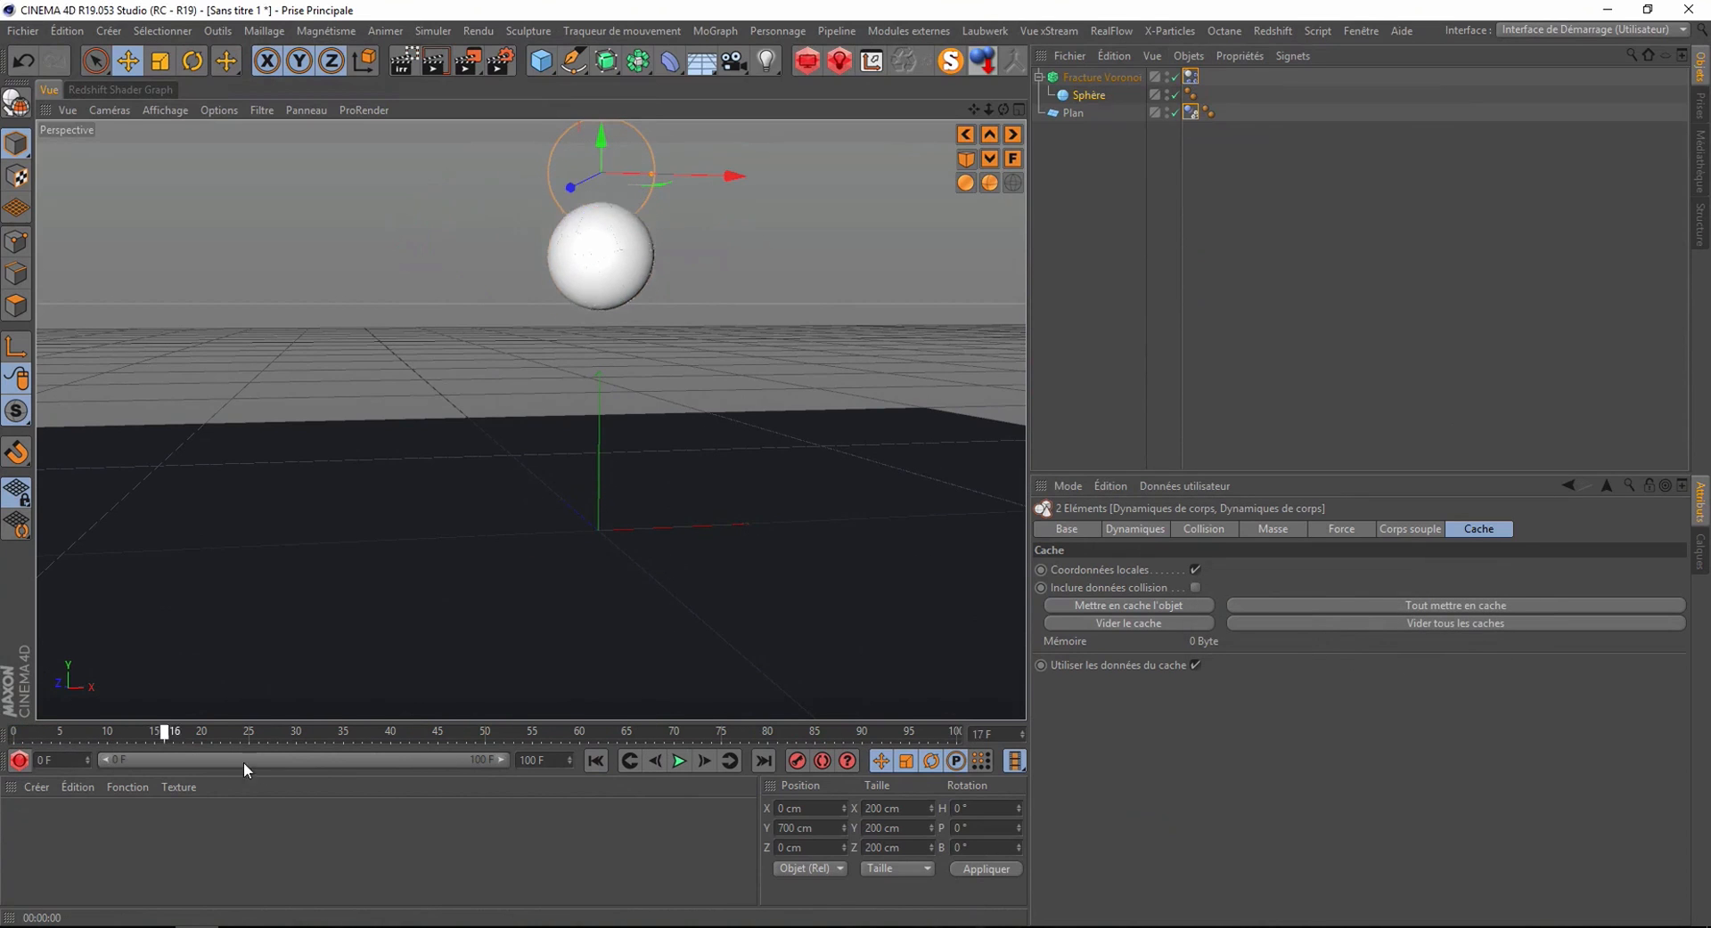
drag(754, 822, 8, 774)
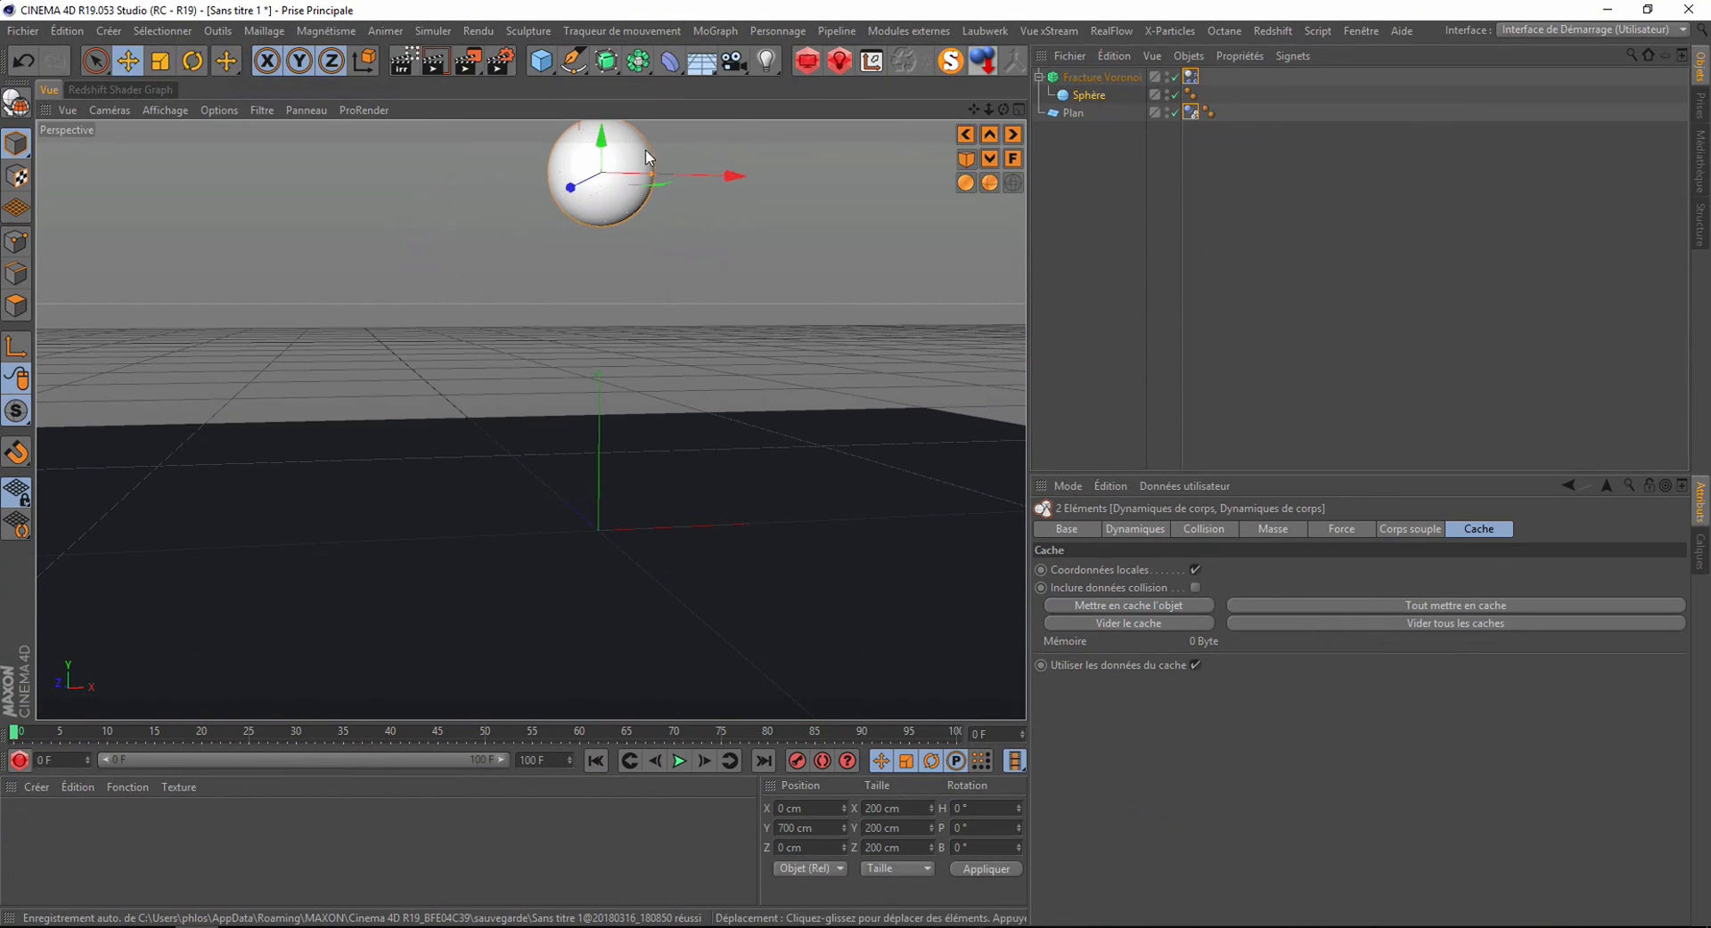
- Add a MoText object to the scene and set its text to TUTO
click(718, 29)
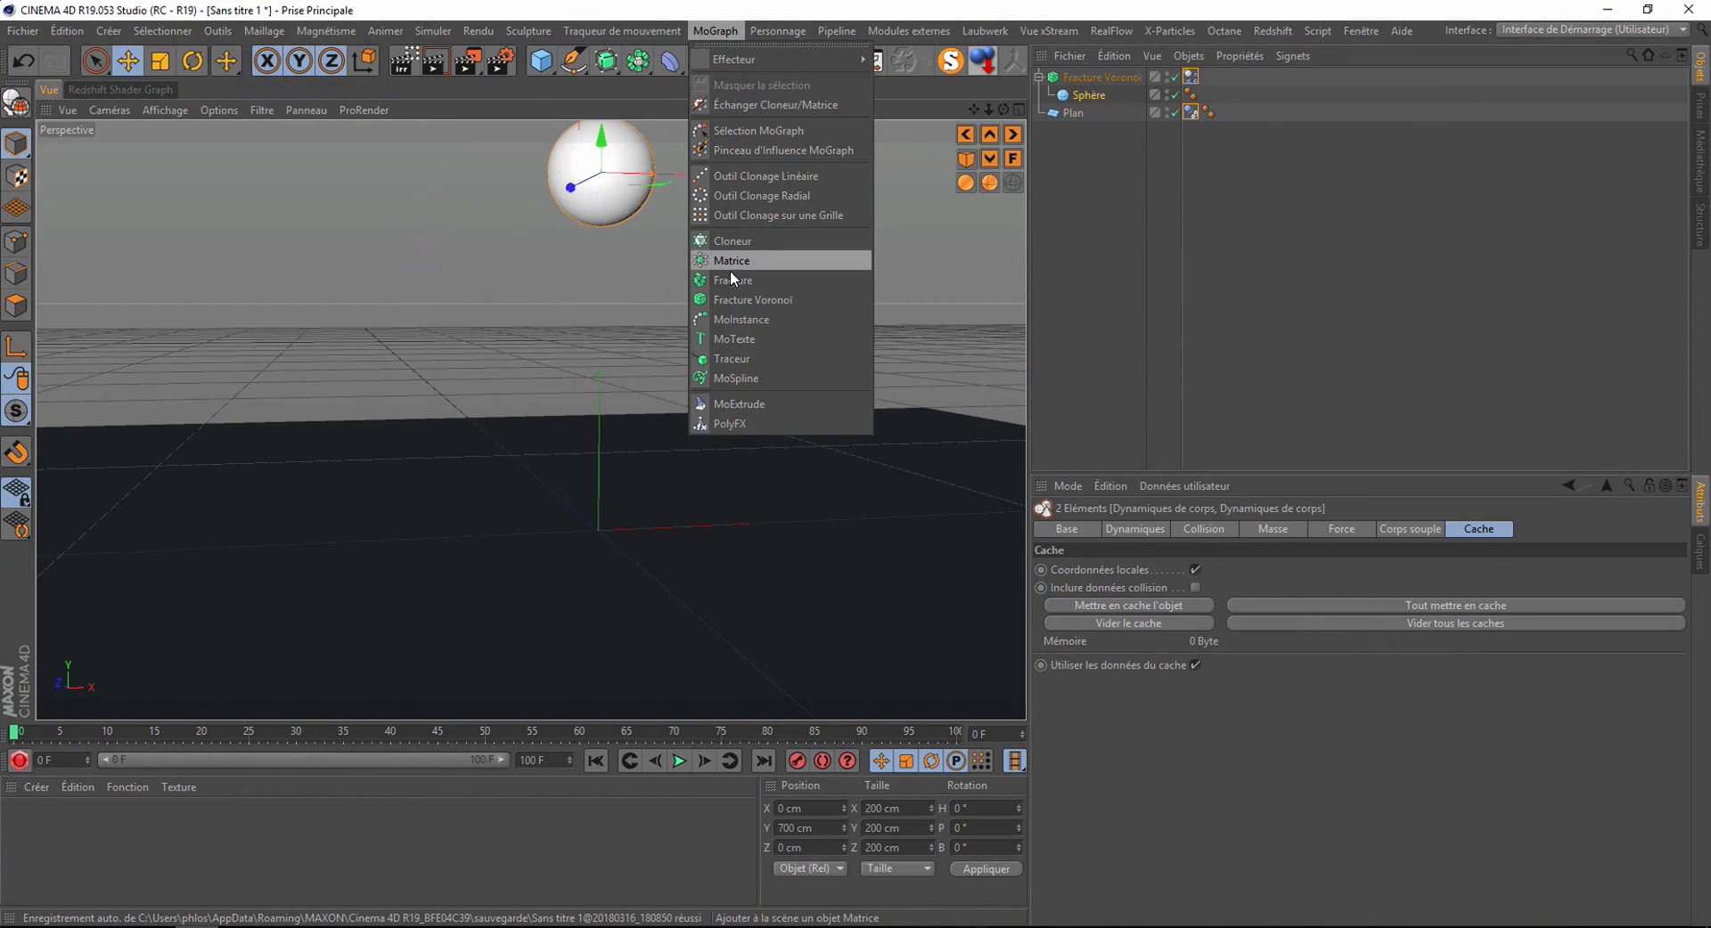
click(733, 339)
drag(1124, 634, 921, 611)
text(TUTO)
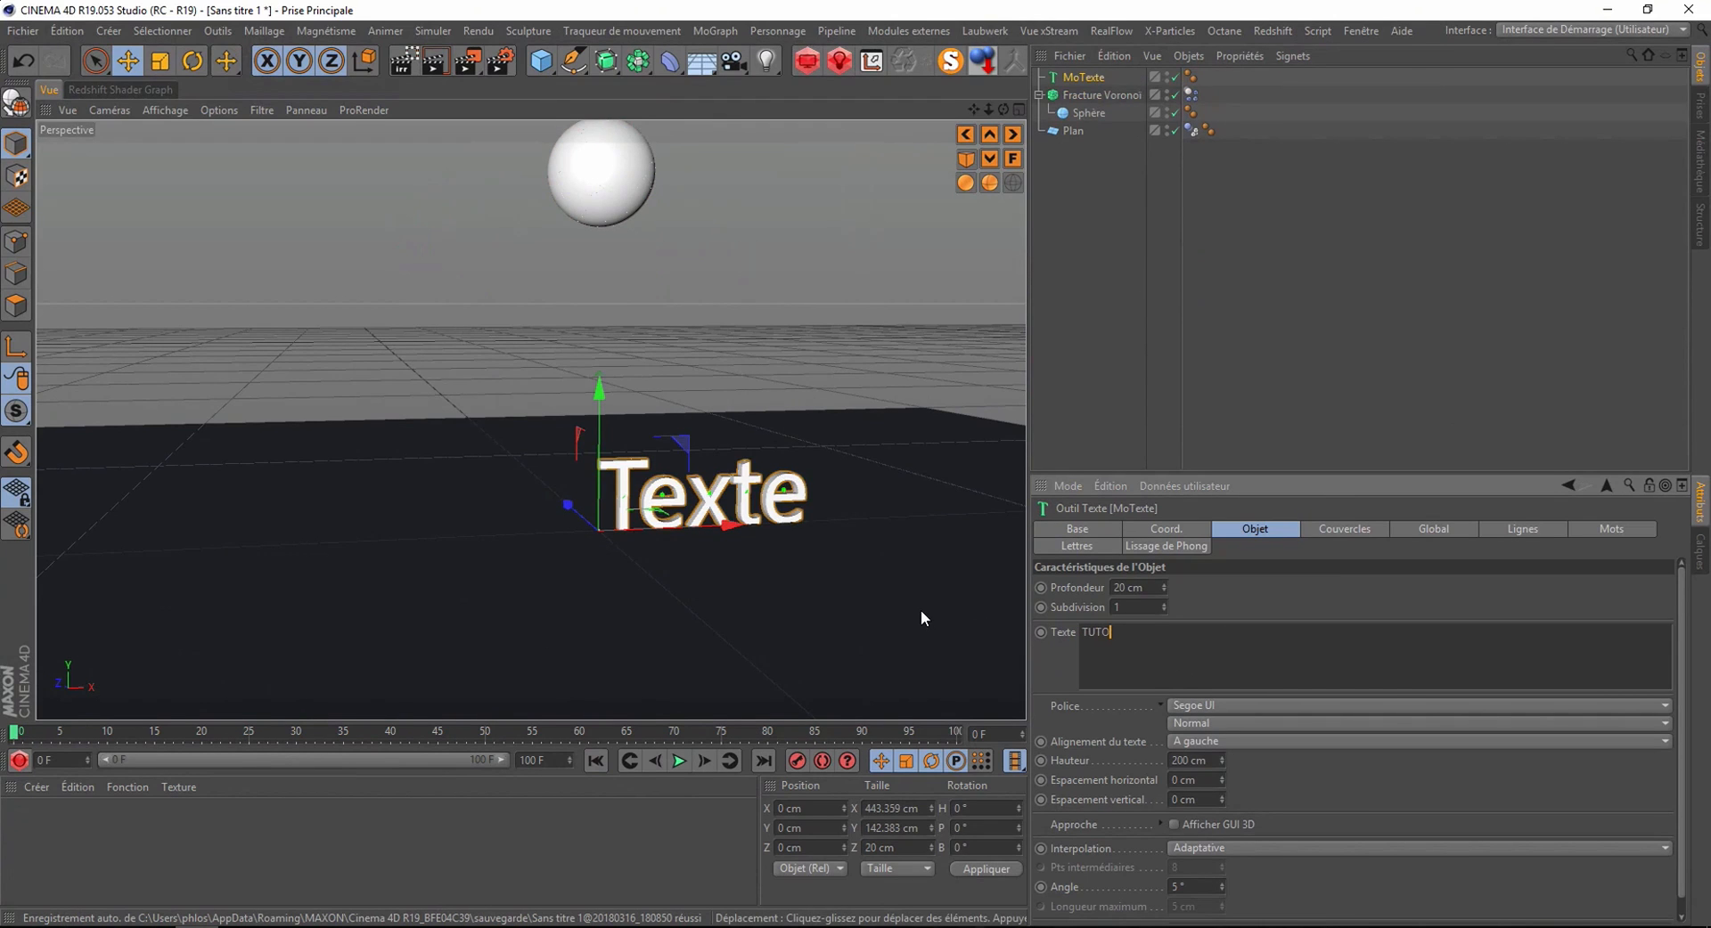
- Format the text with the Arial Black font, centred alignment (Centré) and a height of 60 cm
click(1235, 703)
scroll(1309, 353, up, 12)
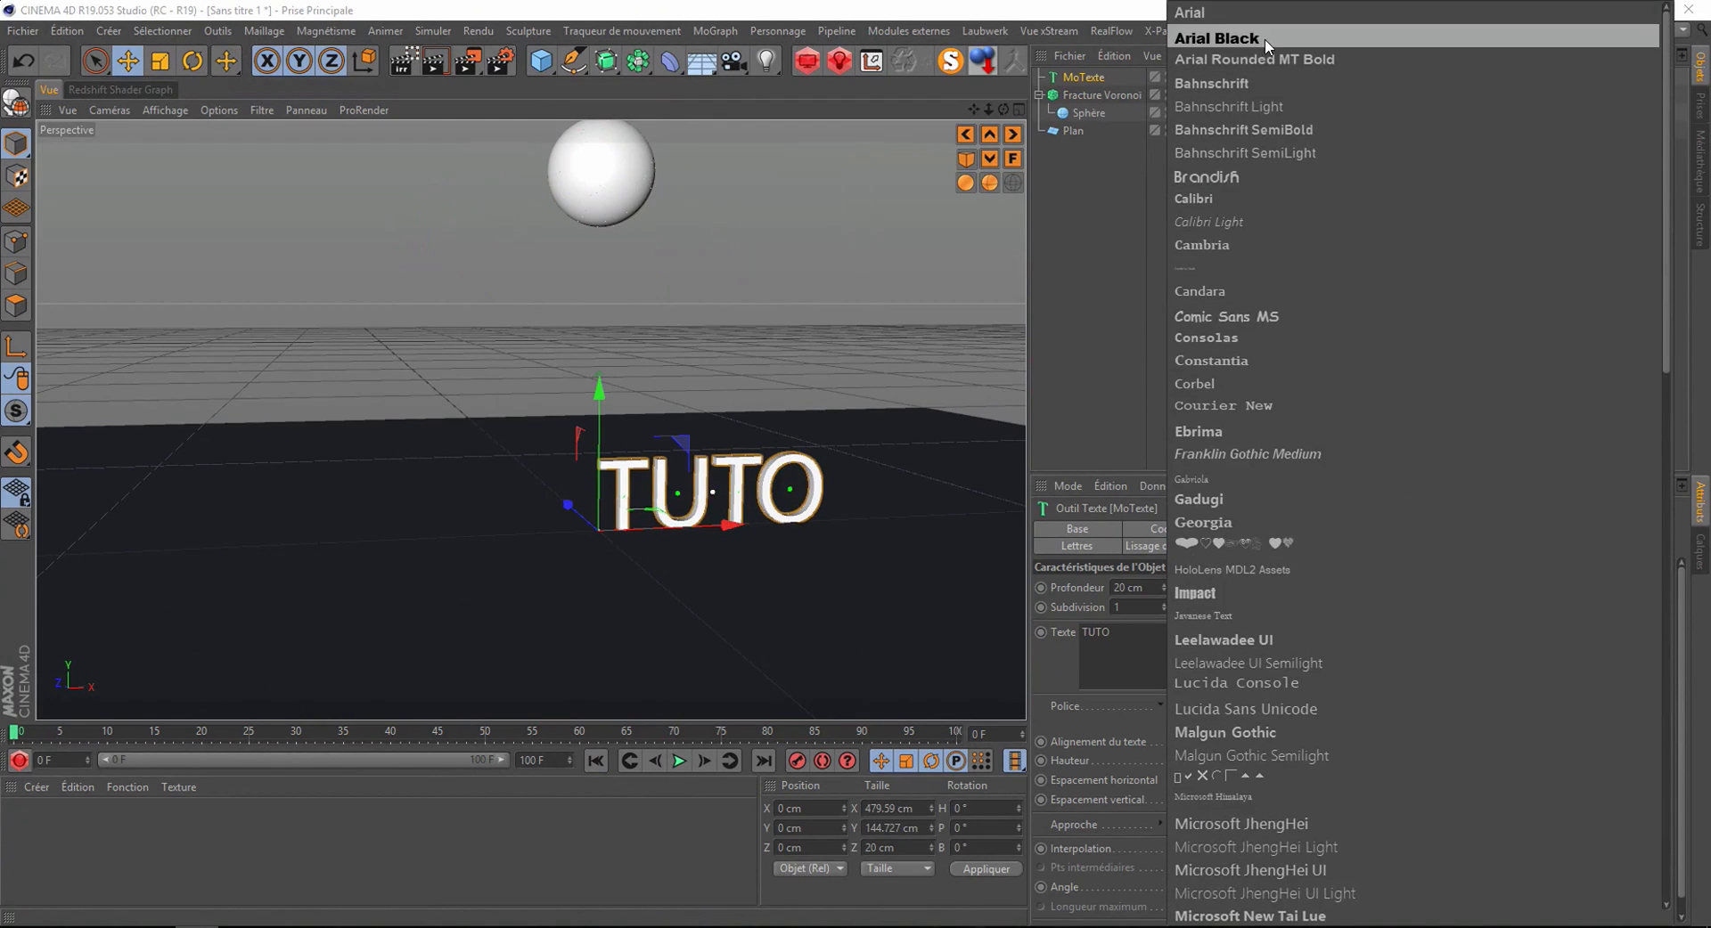
click(1264, 40)
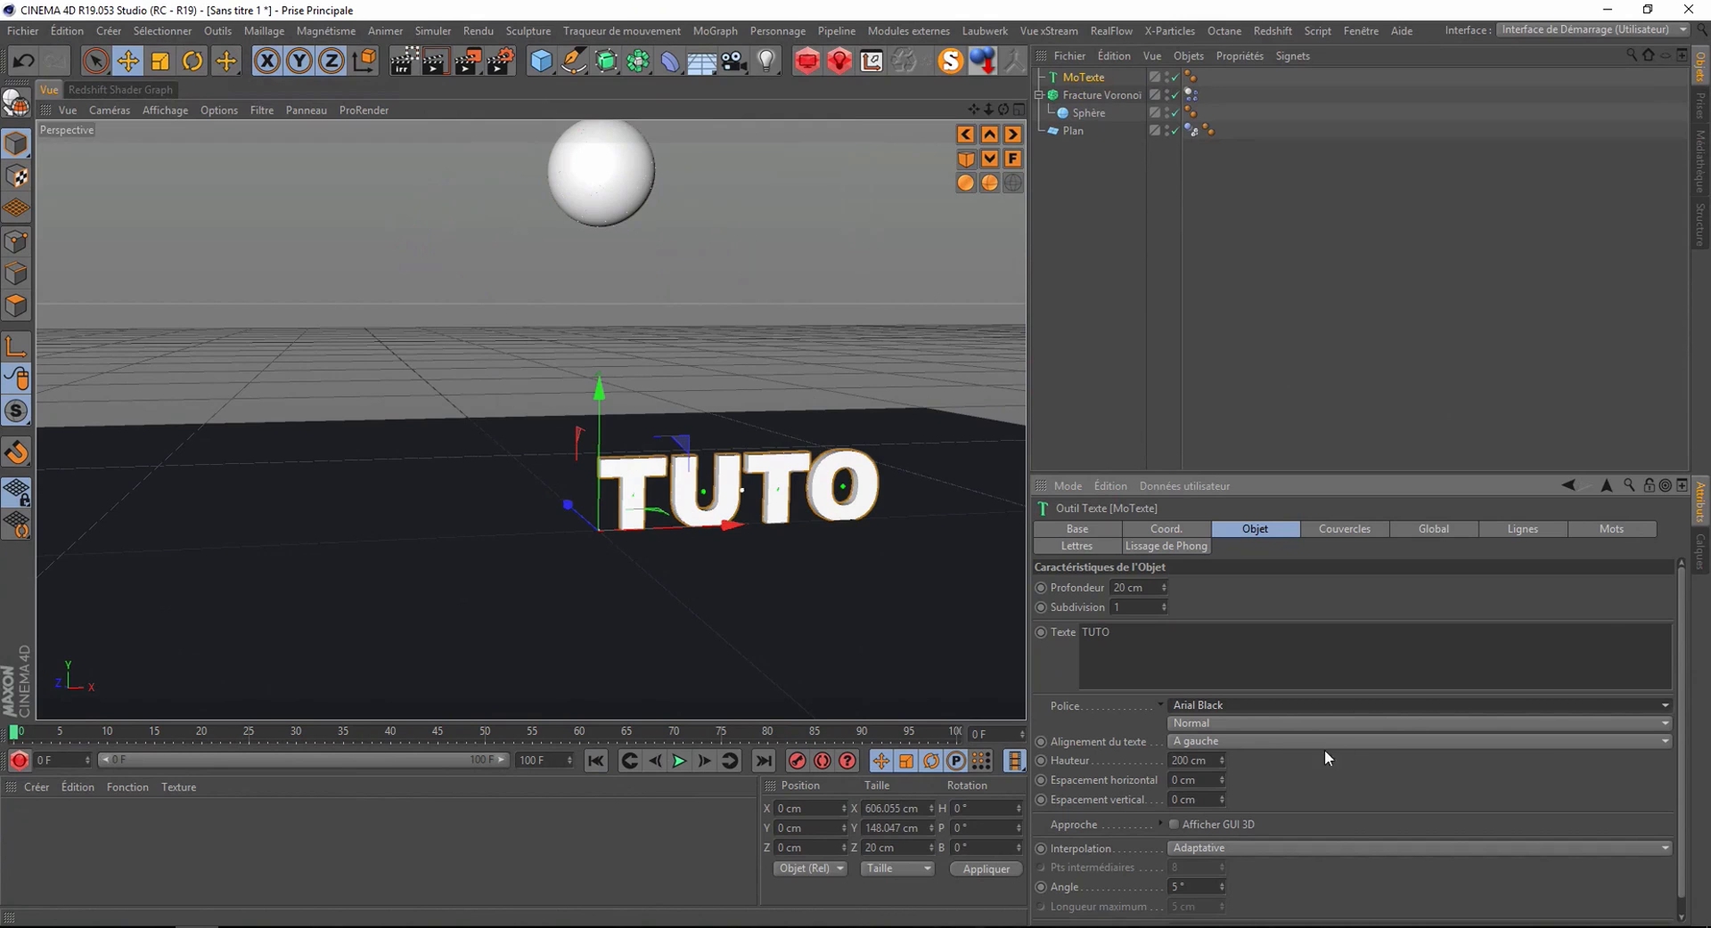
click(1496, 741)
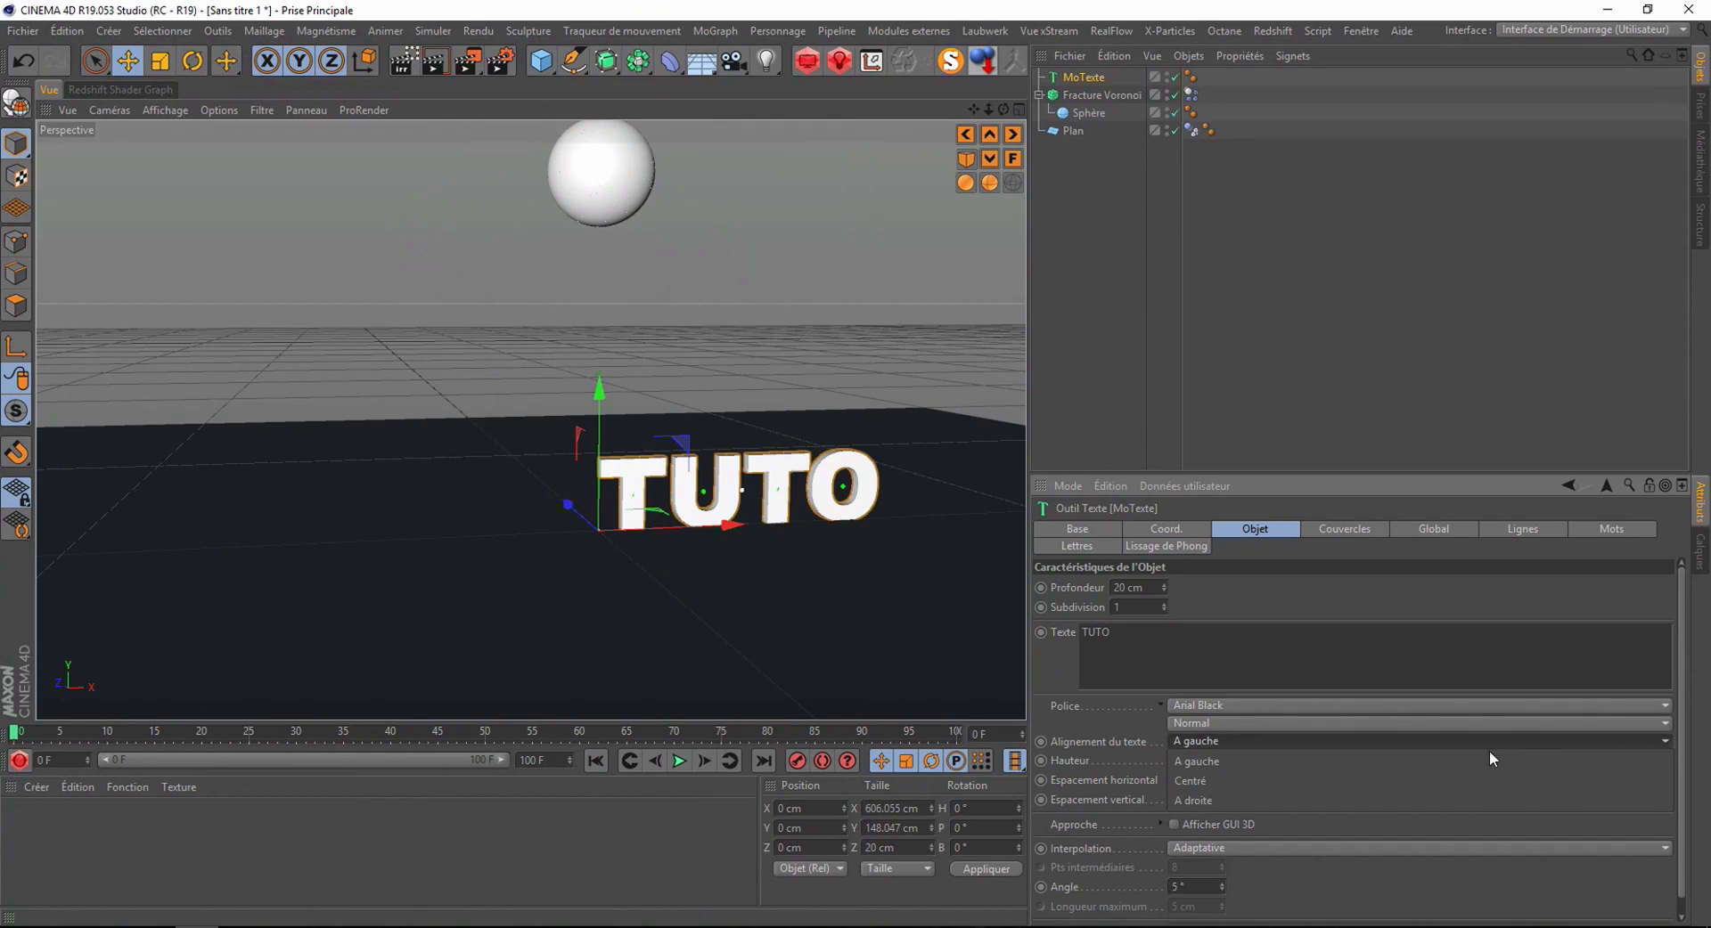
click(1323, 773)
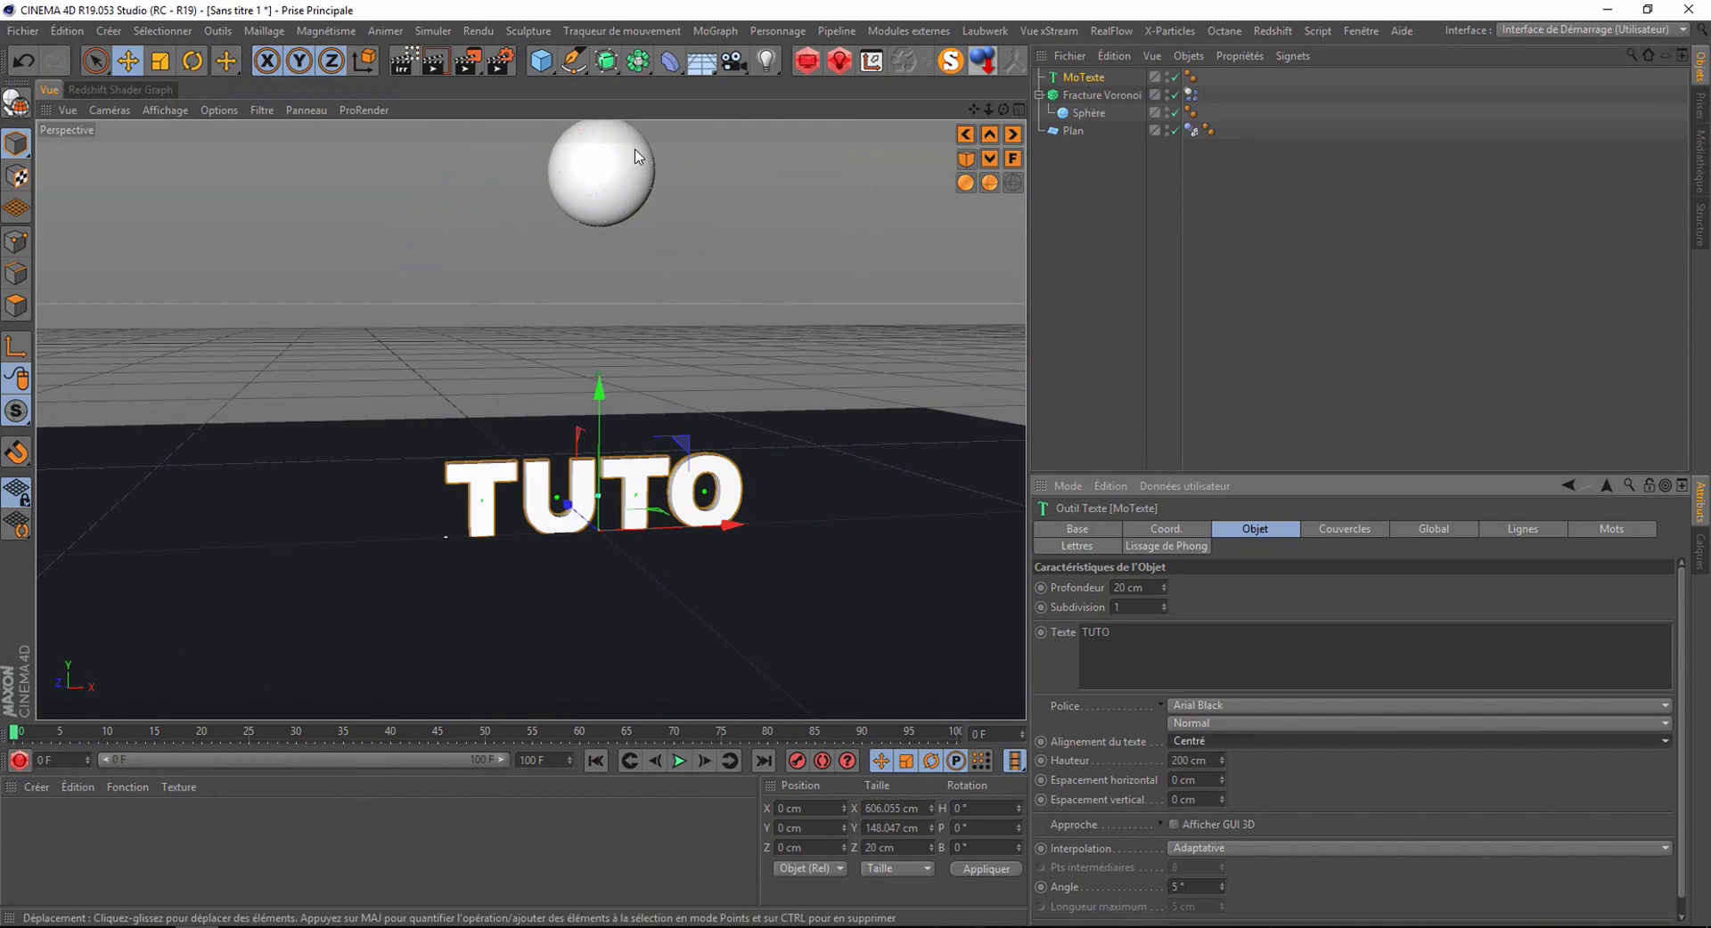
click(1208, 761)
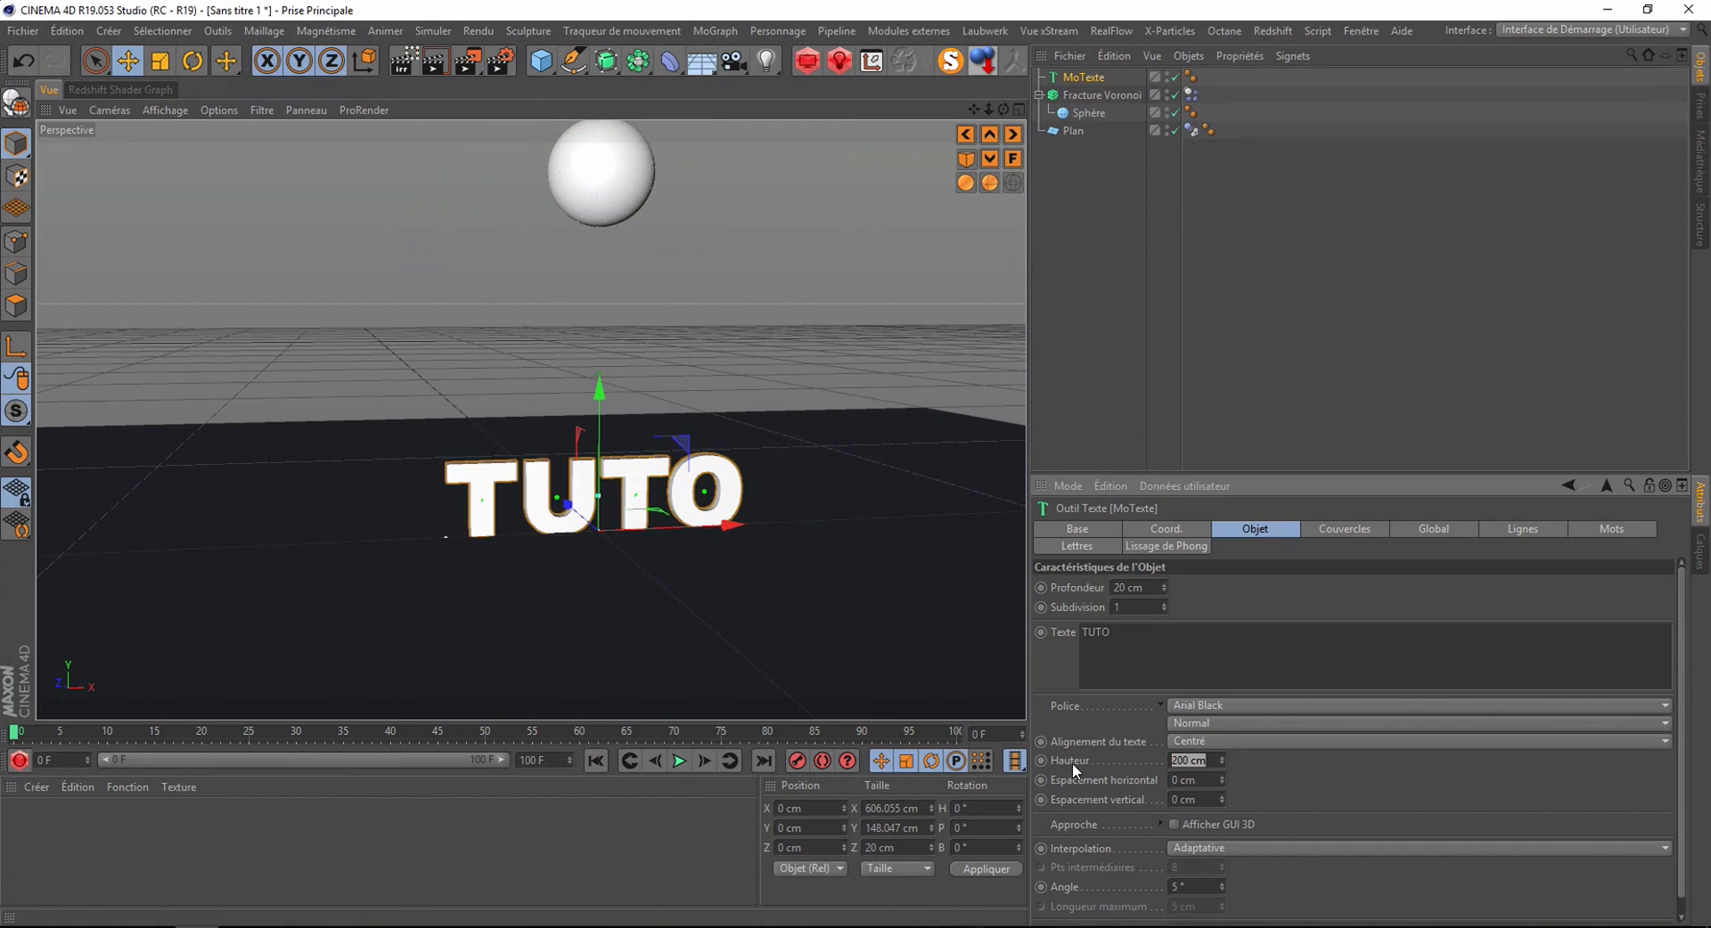
text(60)
key(Return)
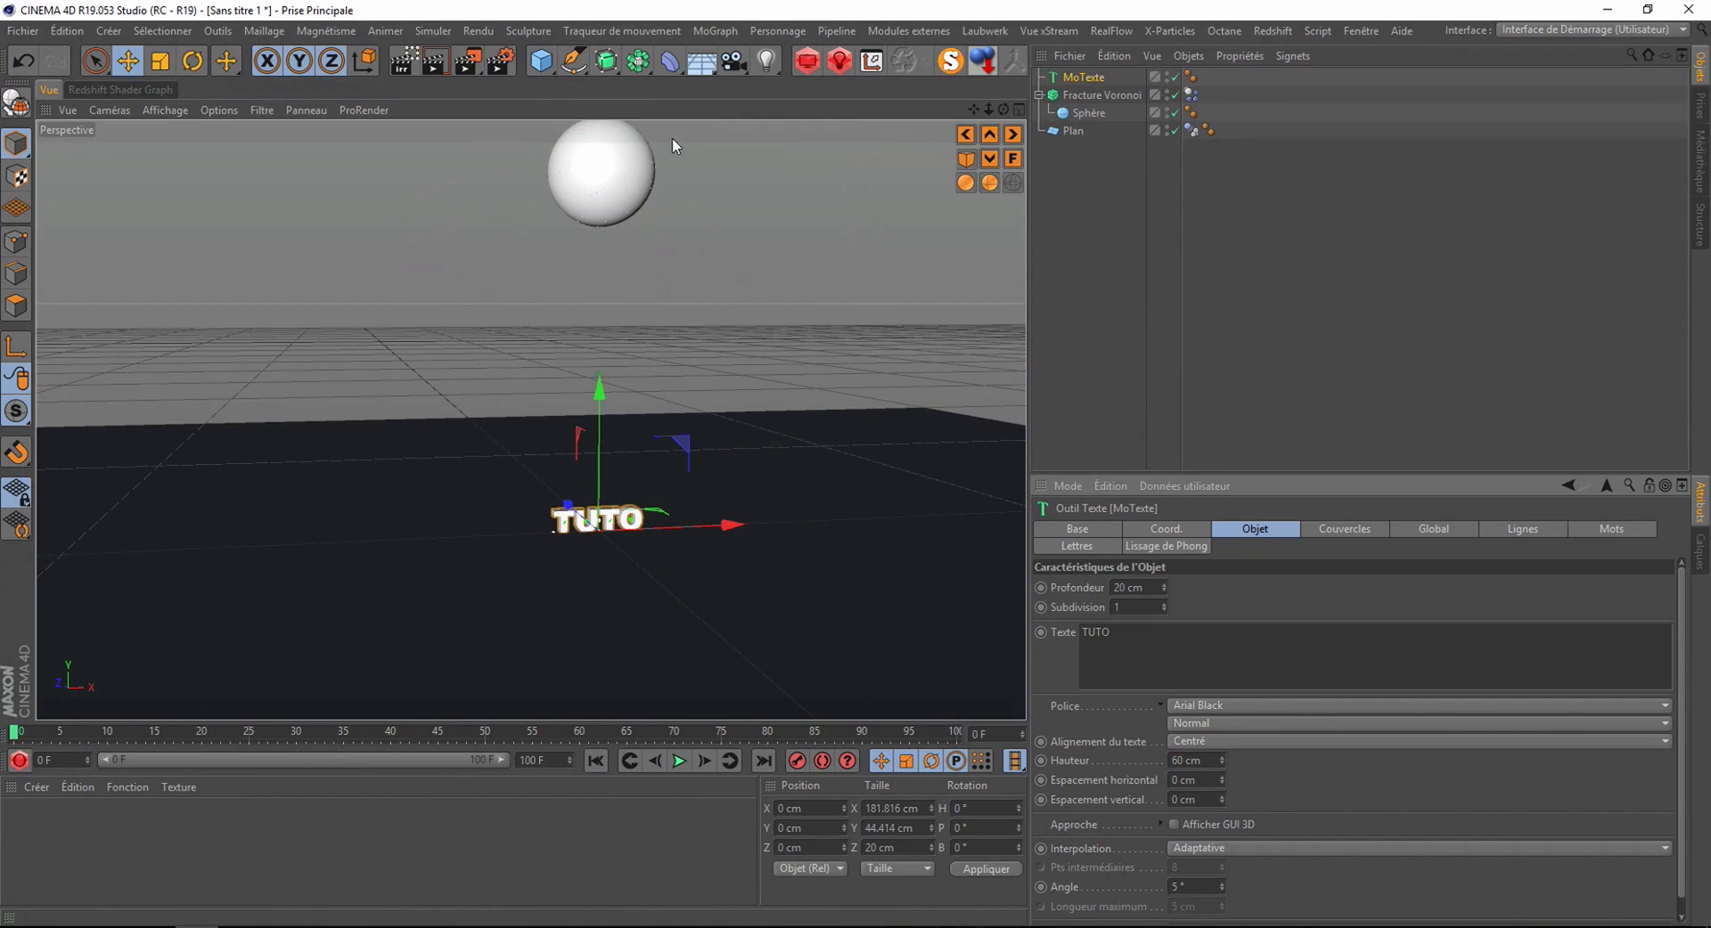
- Switch to the front view and raise the text along the Y axis to about 695 cm, inside the sphere
click(107, 110)
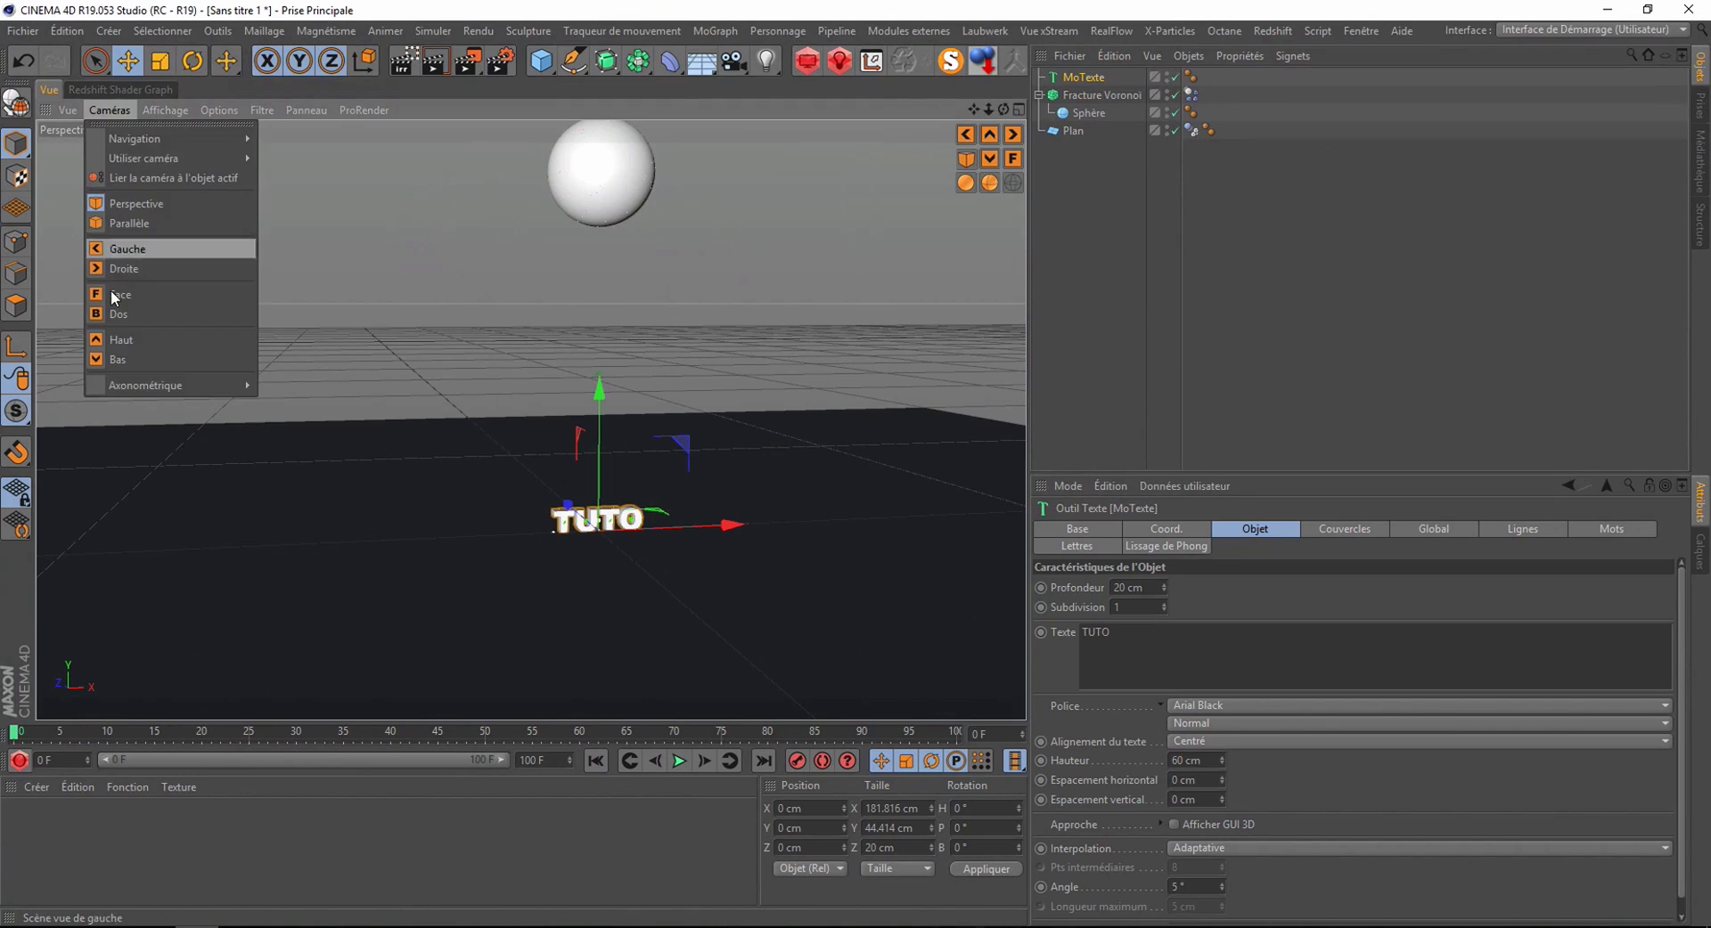
click(121, 294)
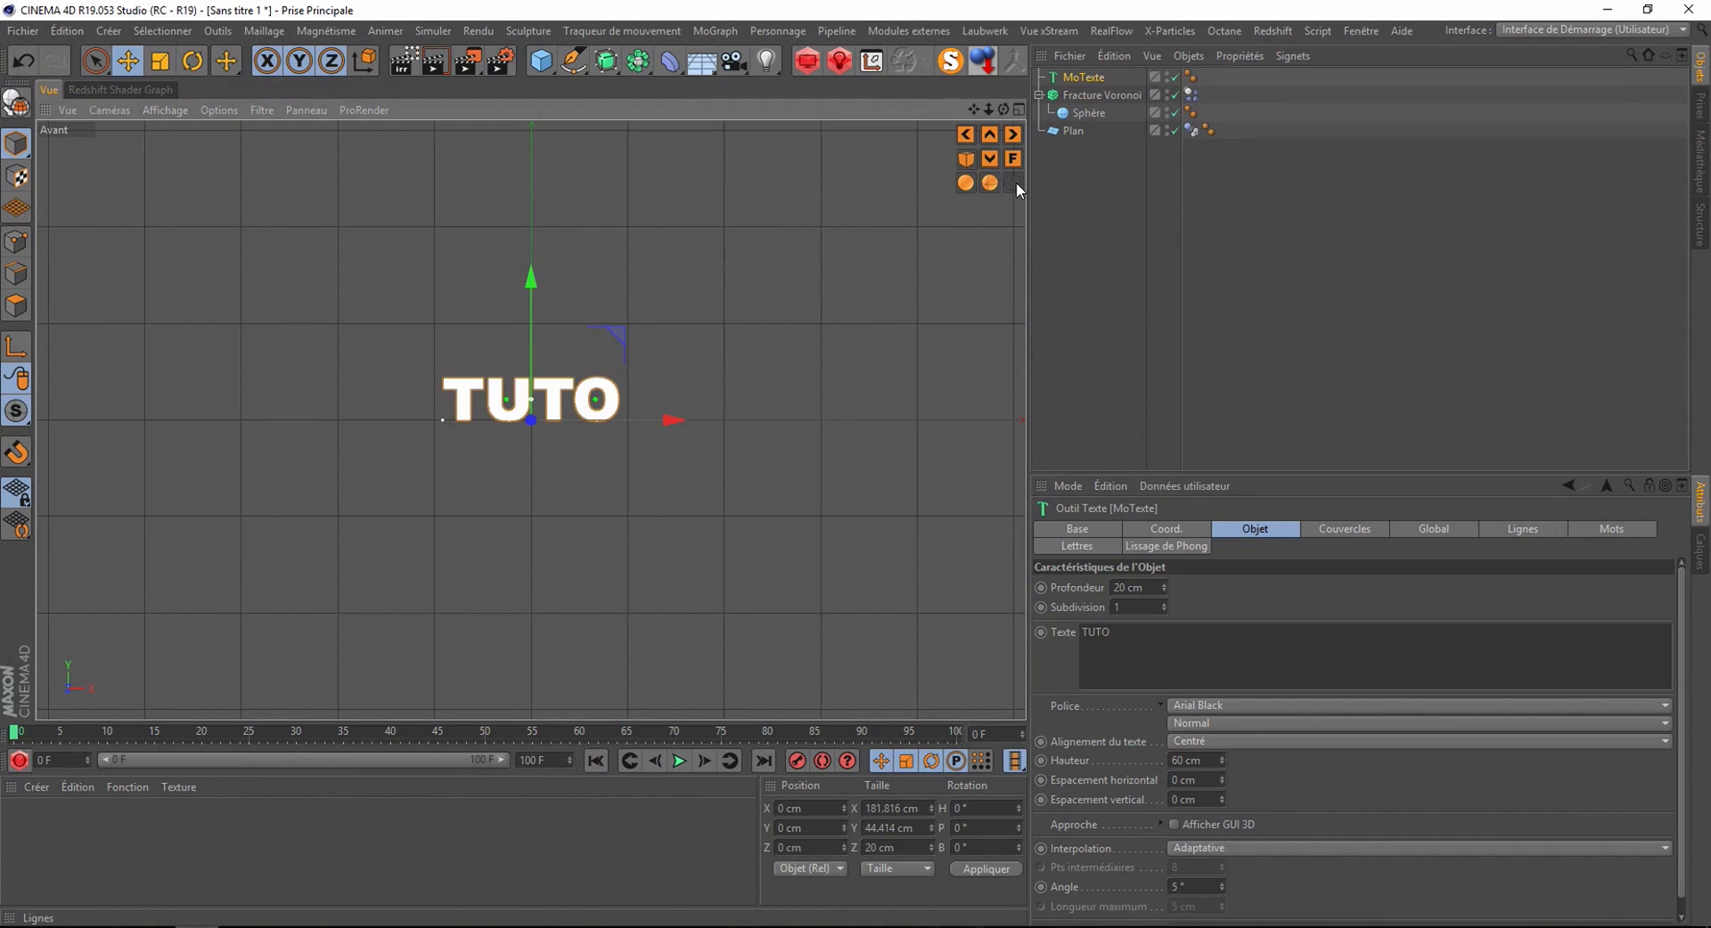
drag(972, 109, 972, 109)
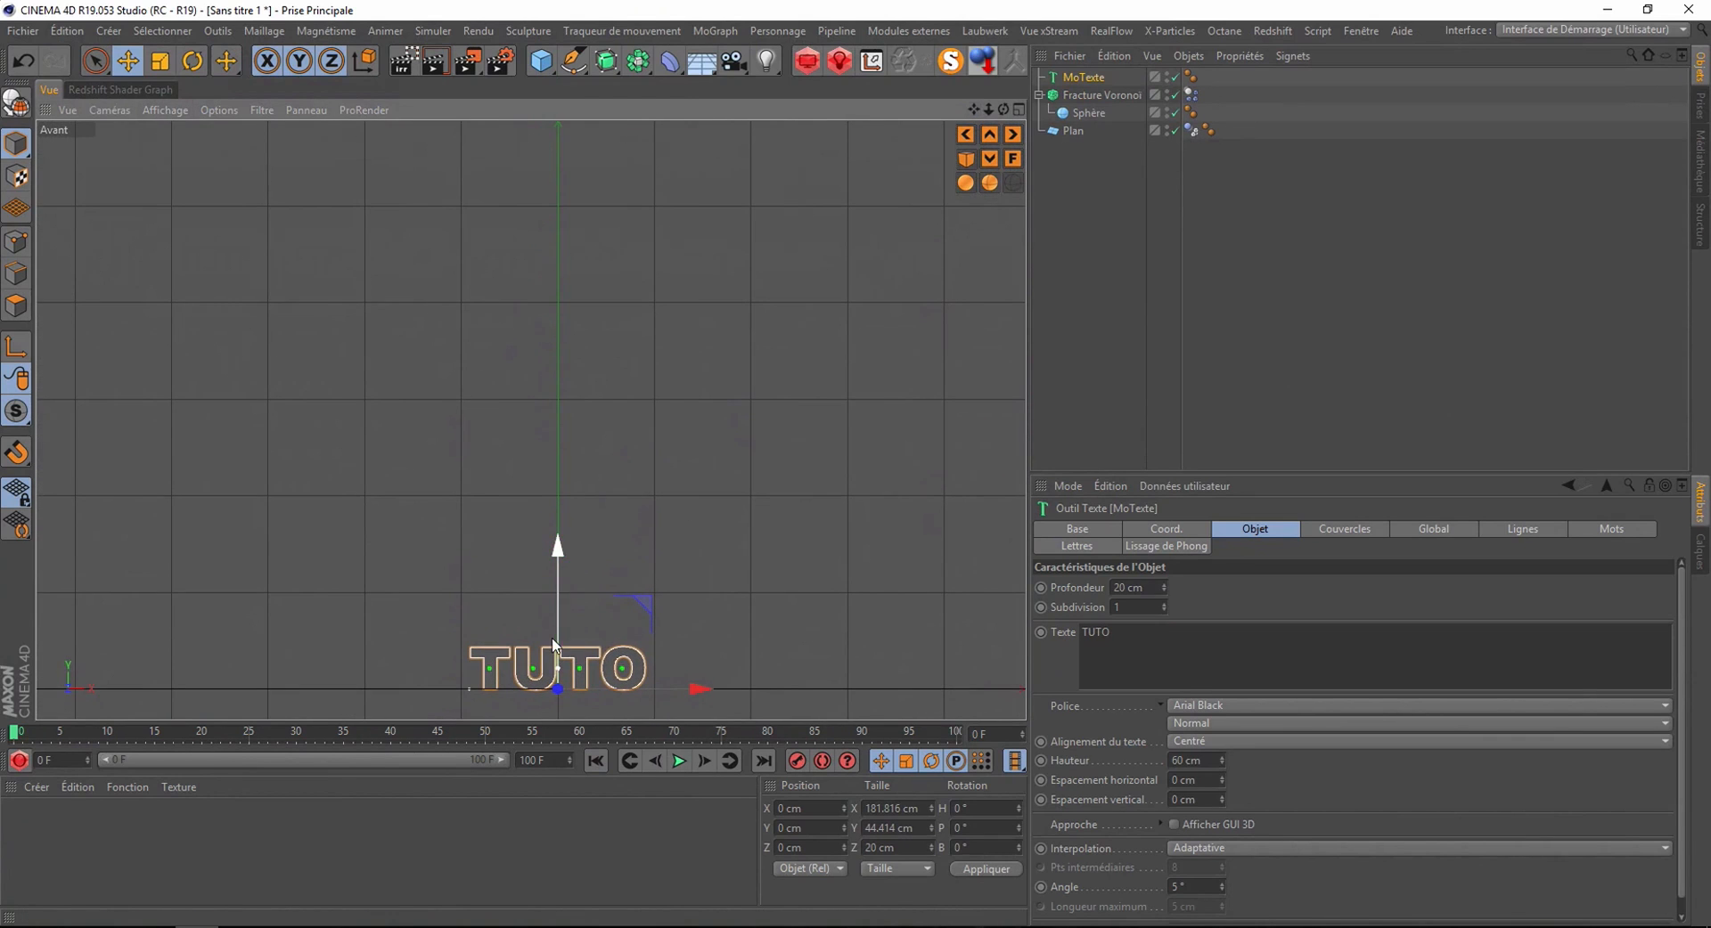
drag(564, 496, 533, 690)
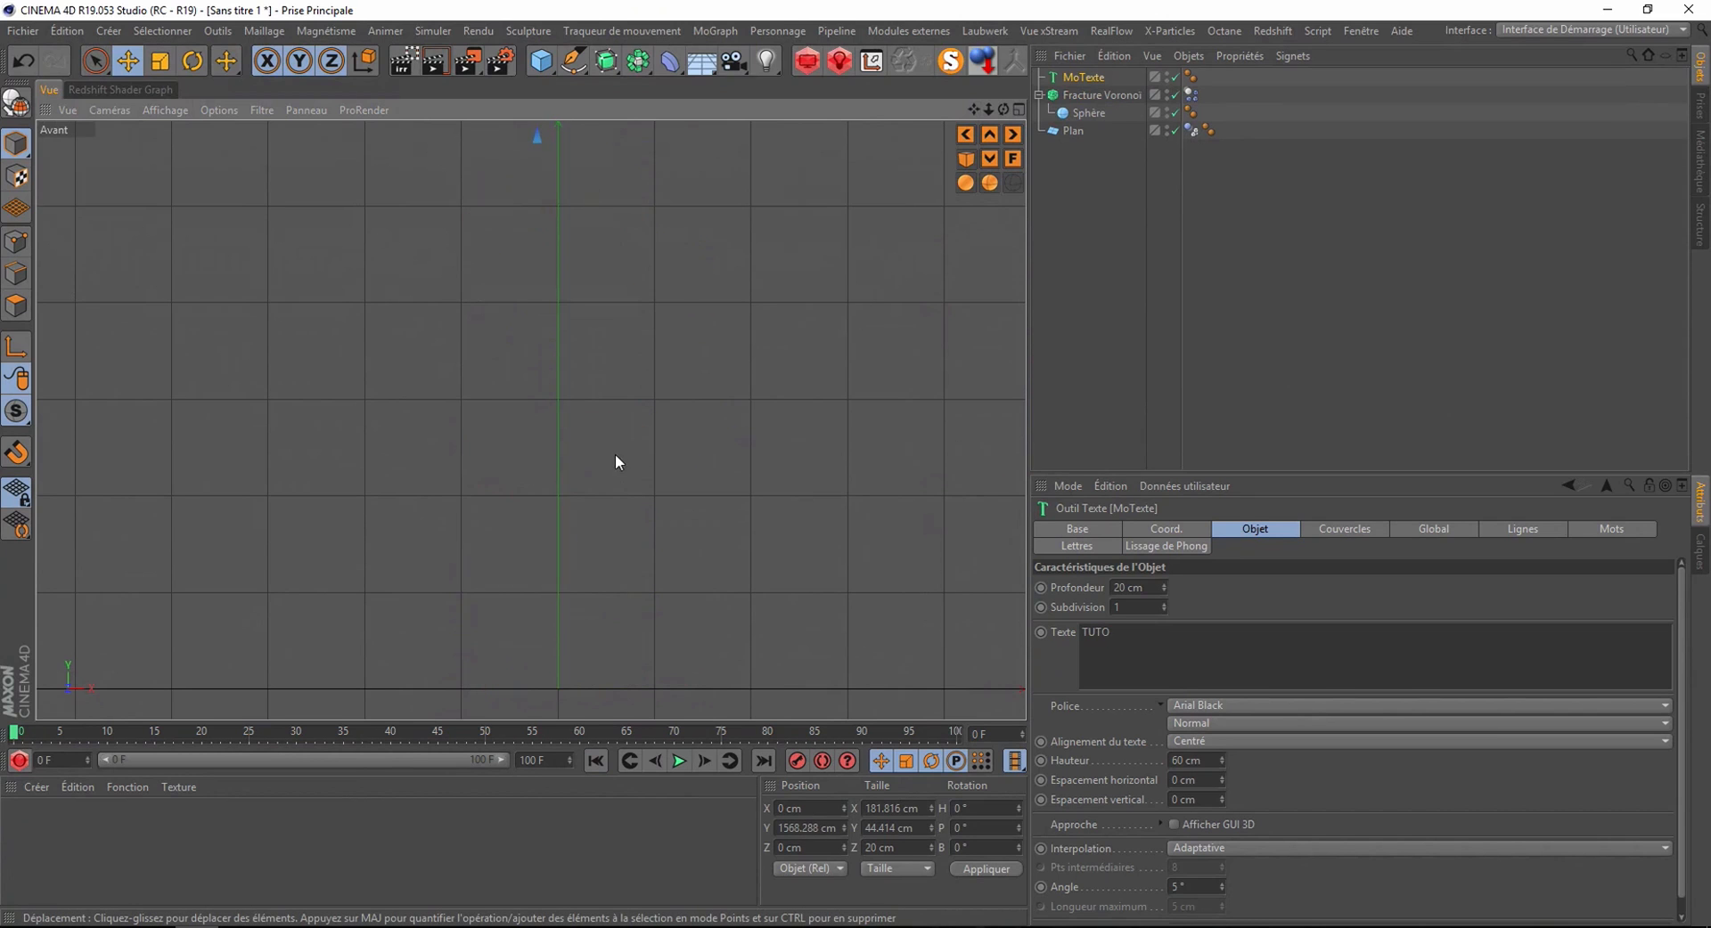
scroll(604, 415, down, 8)
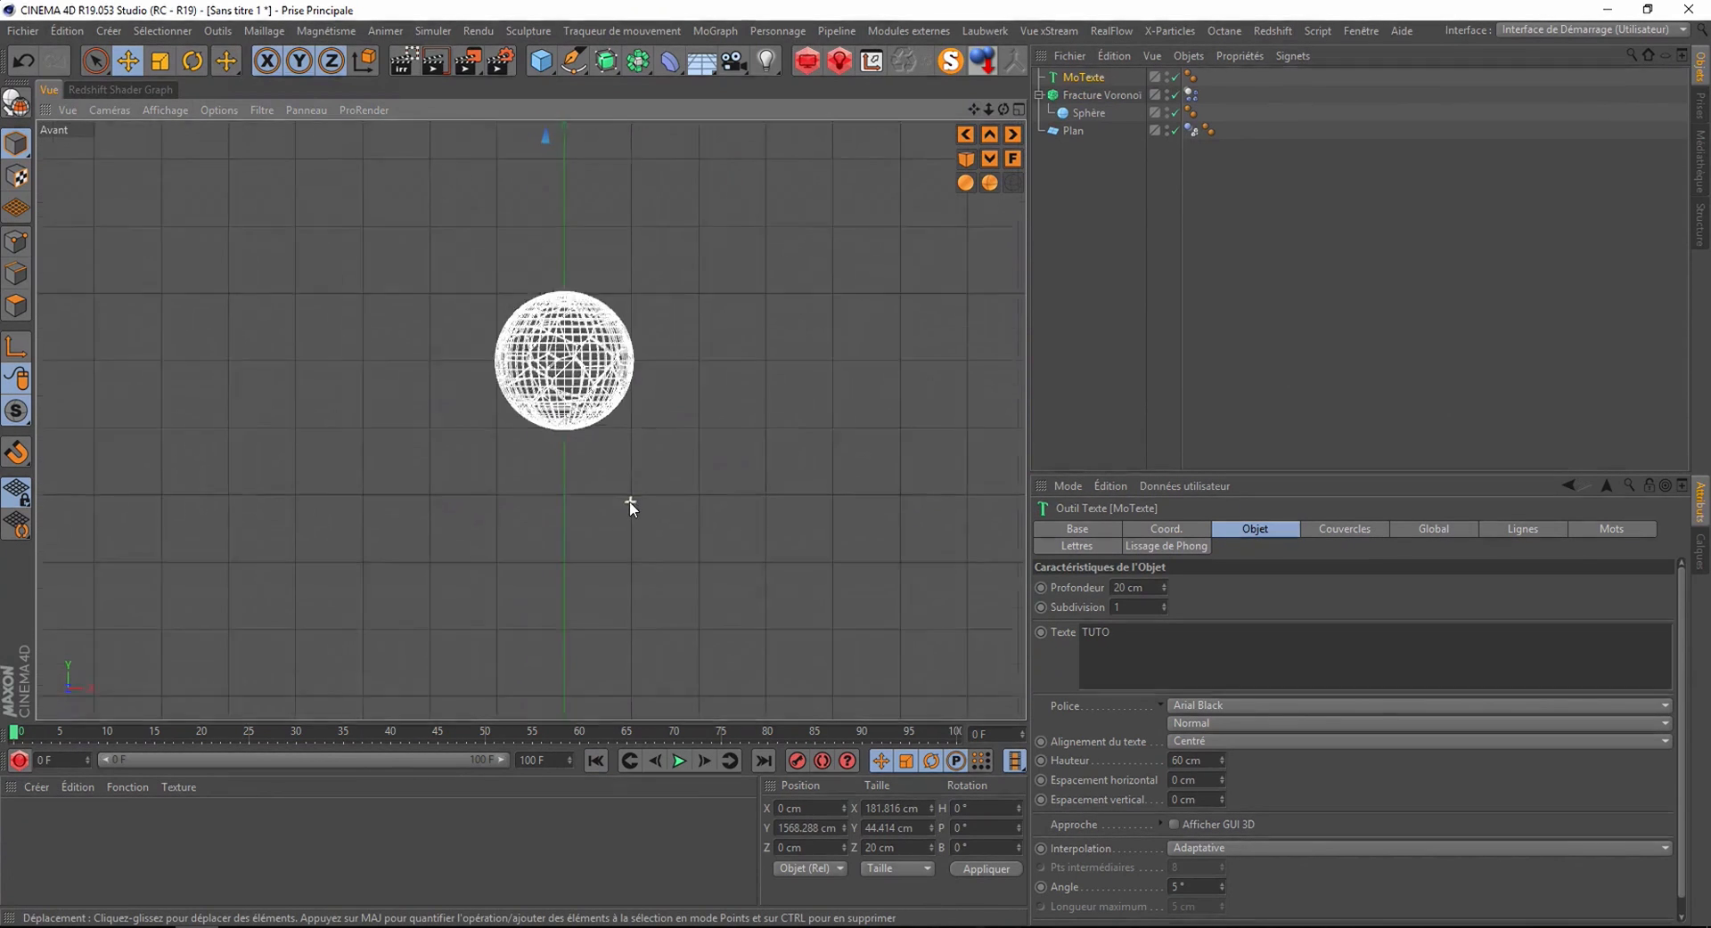
alt+middle_drag(702, 385, 696, 637)
scroll(702, 399, down, 4)
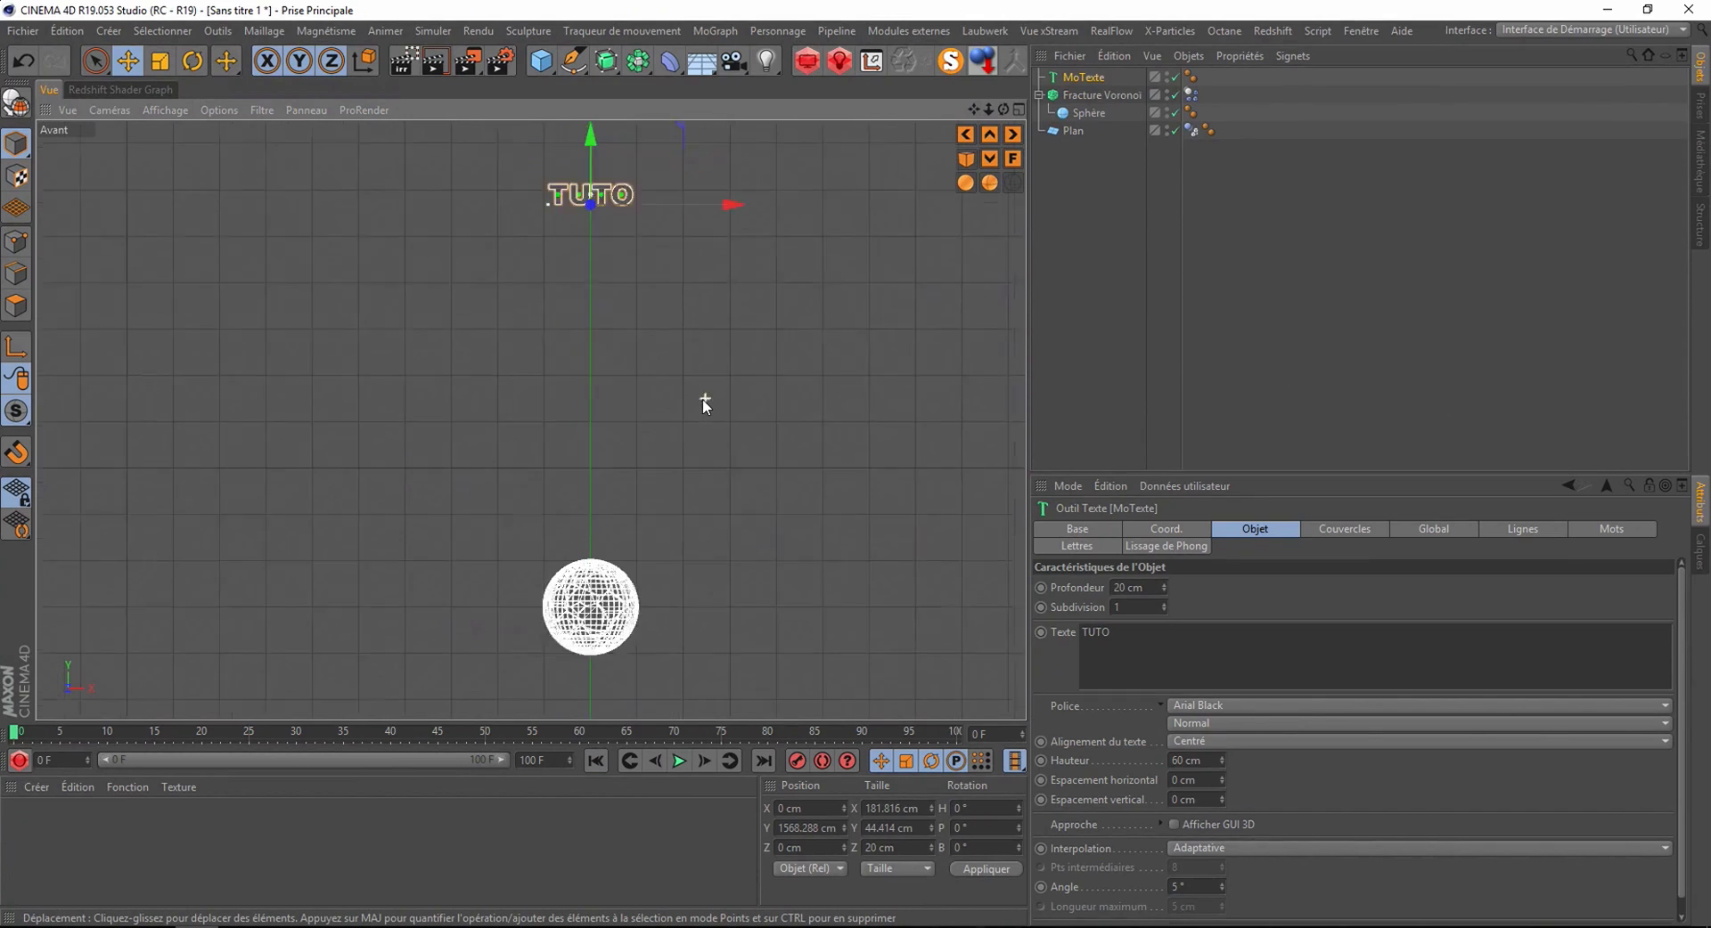
drag(615, 154, 568, 485)
- Reduce the text height to 50 cm and lower the text to about Y 684 cm so it sits centred in the sphere
scroll(596, 588, up, 8)
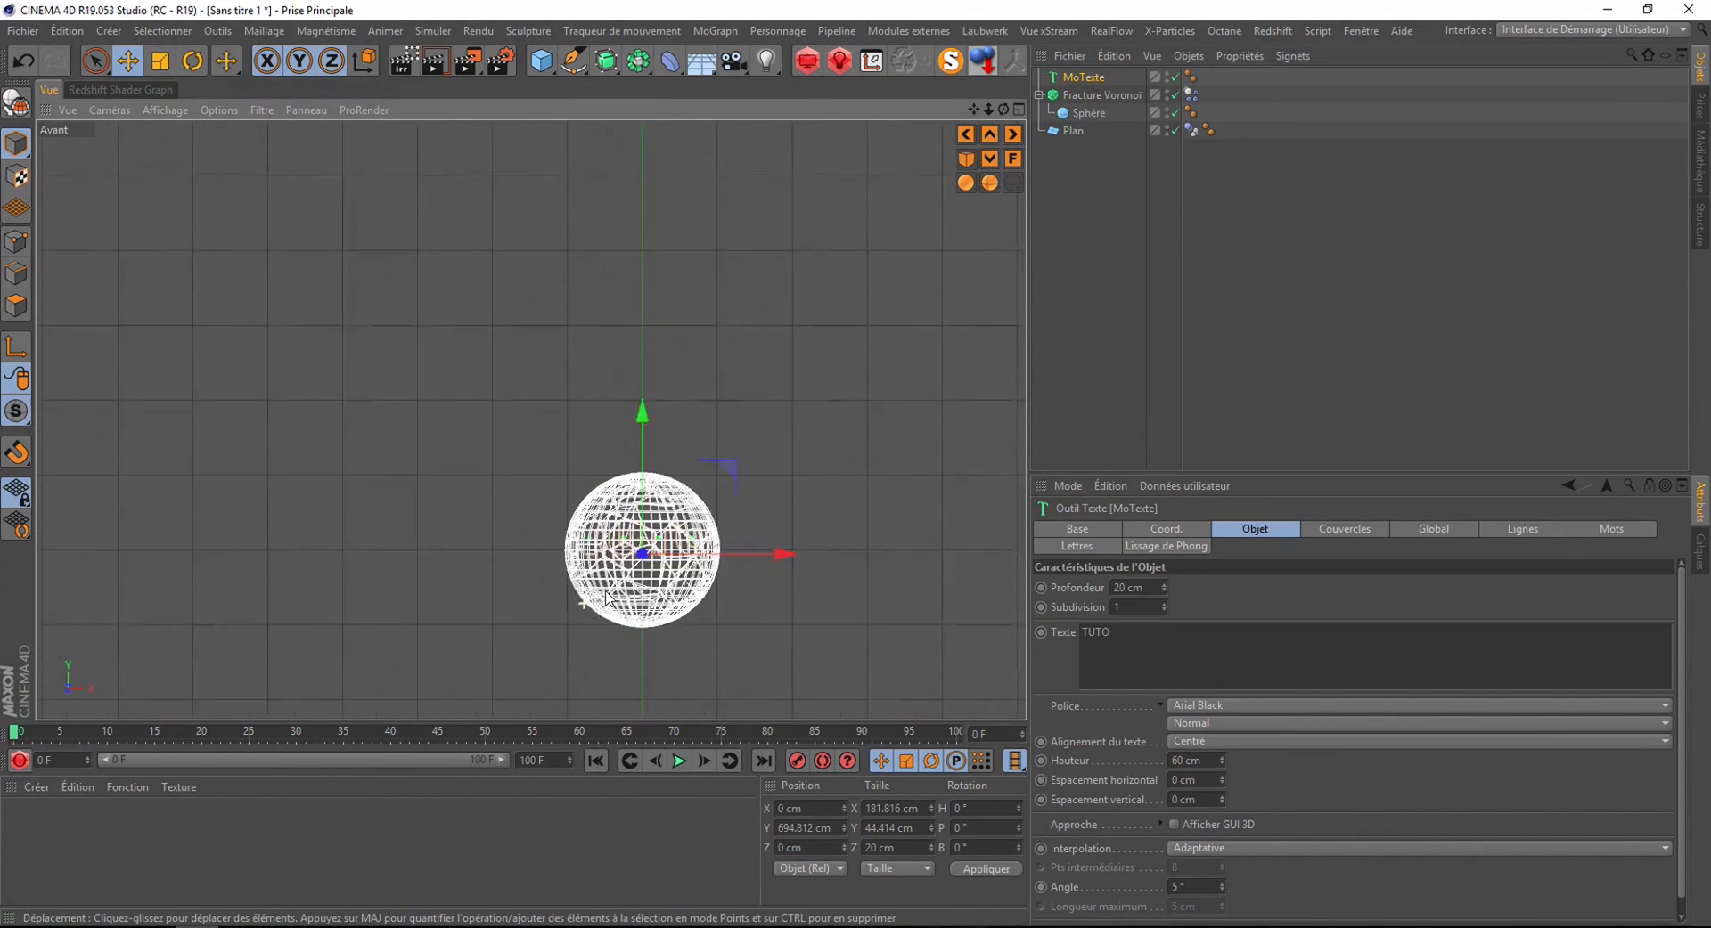
scroll(721, 562, up, 2)
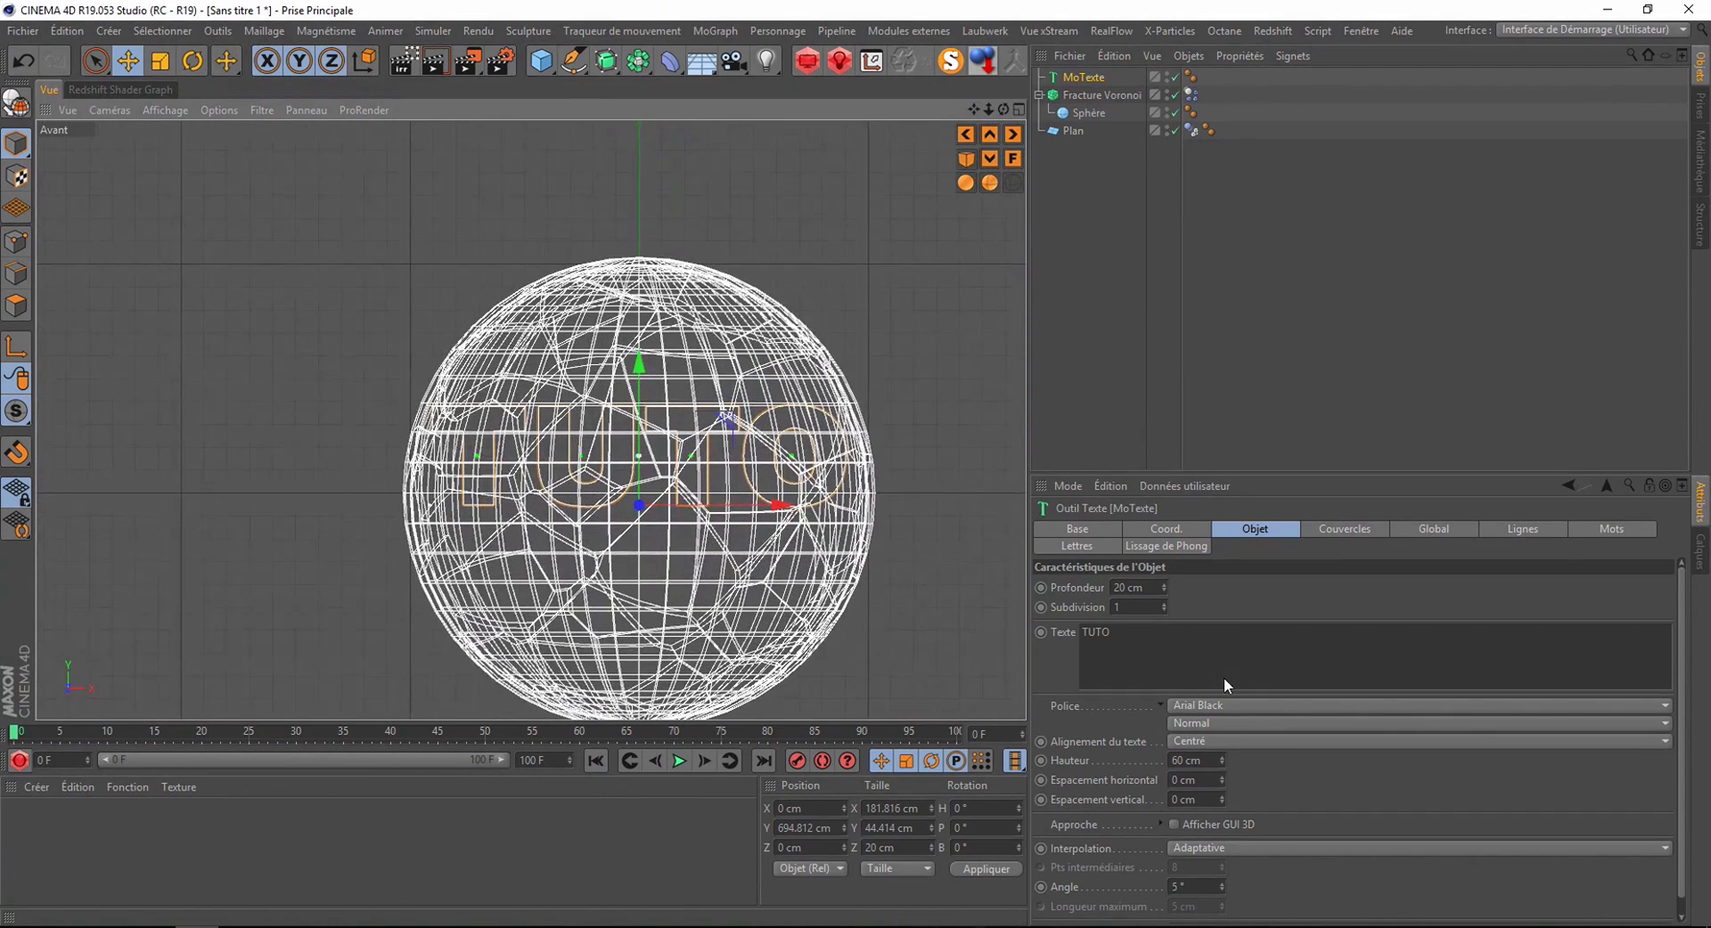
click(1198, 760)
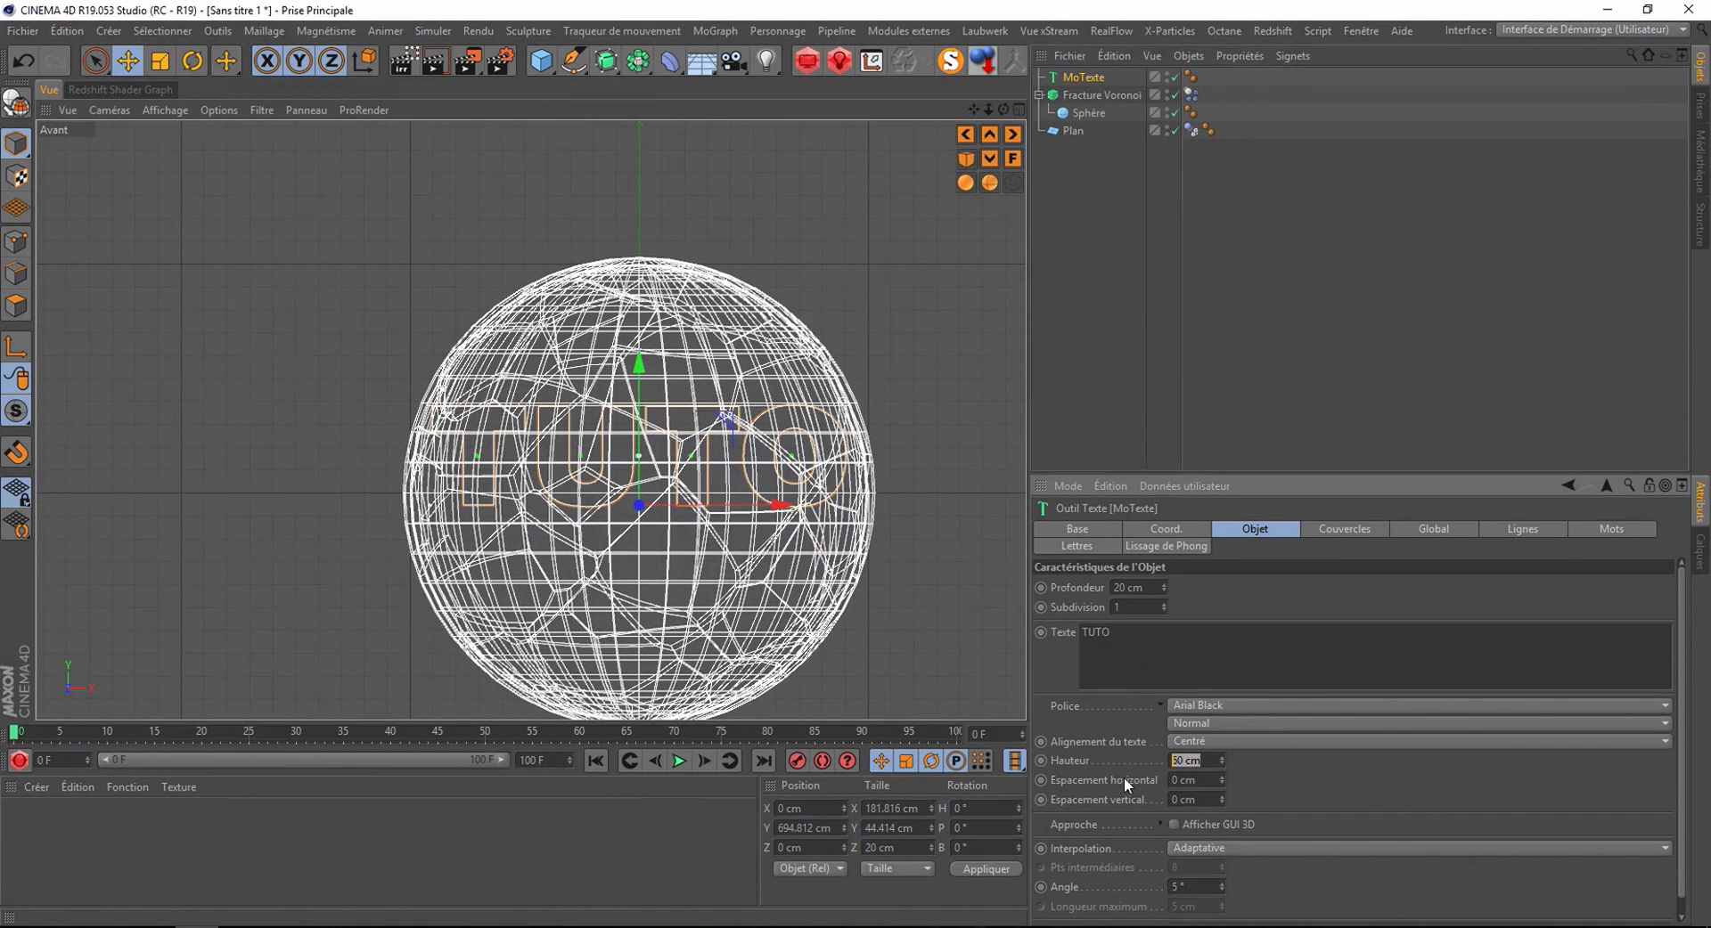
text(50)
key(Return)
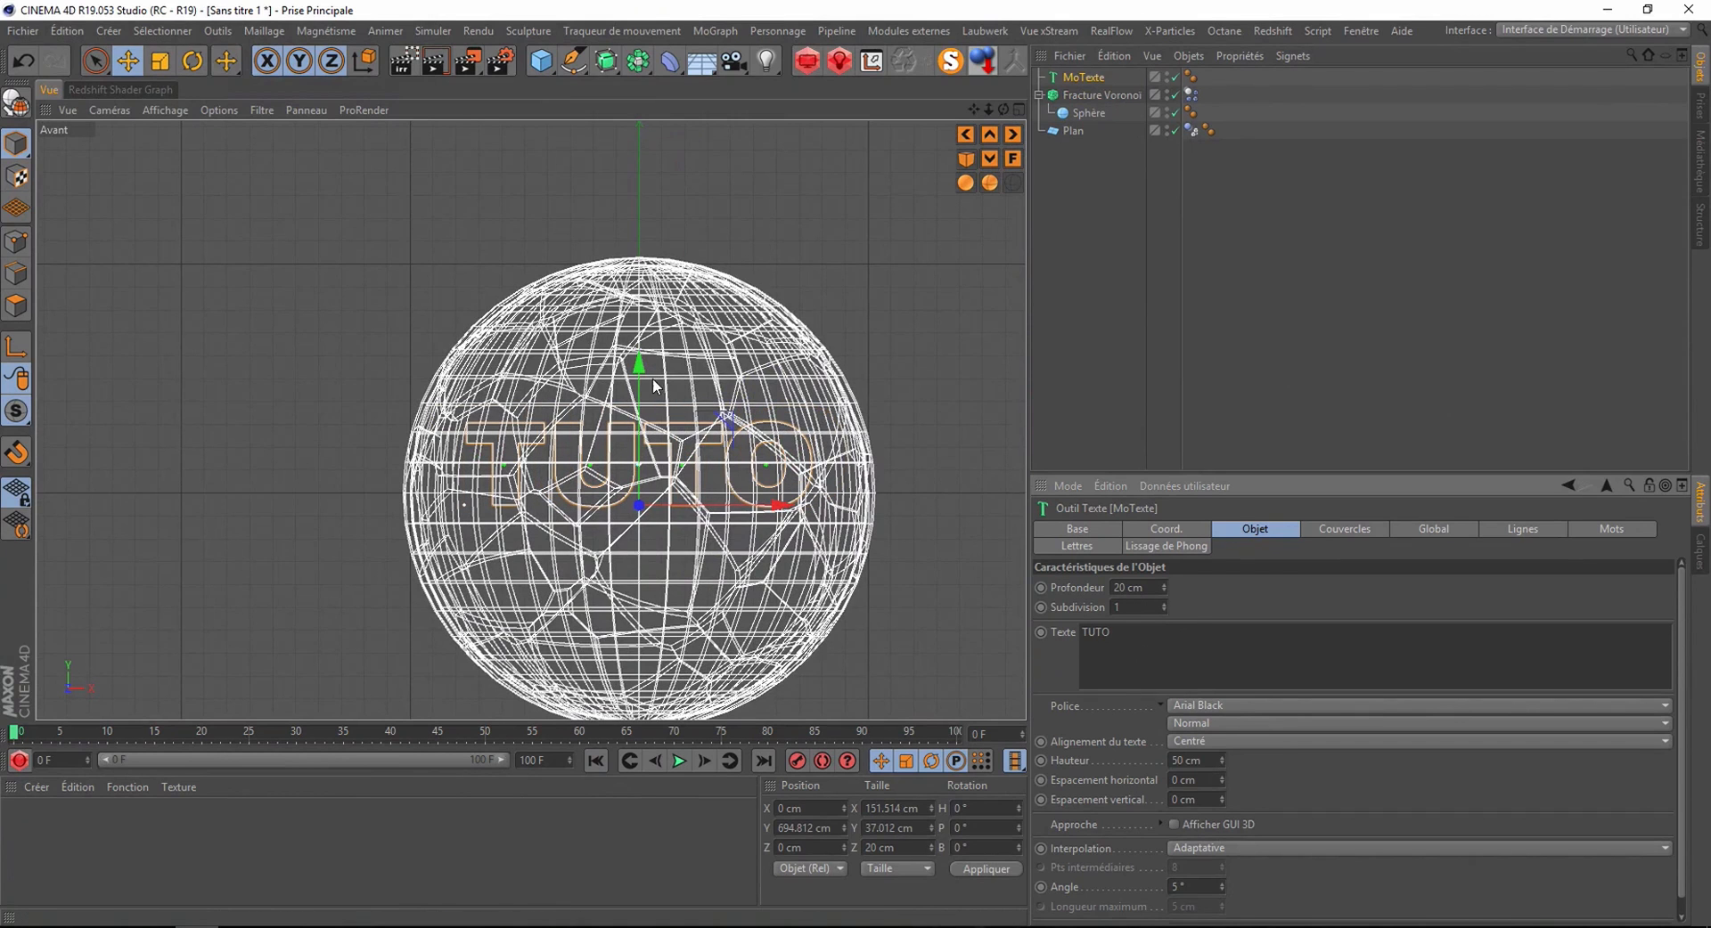
drag(639, 374, 633, 406)
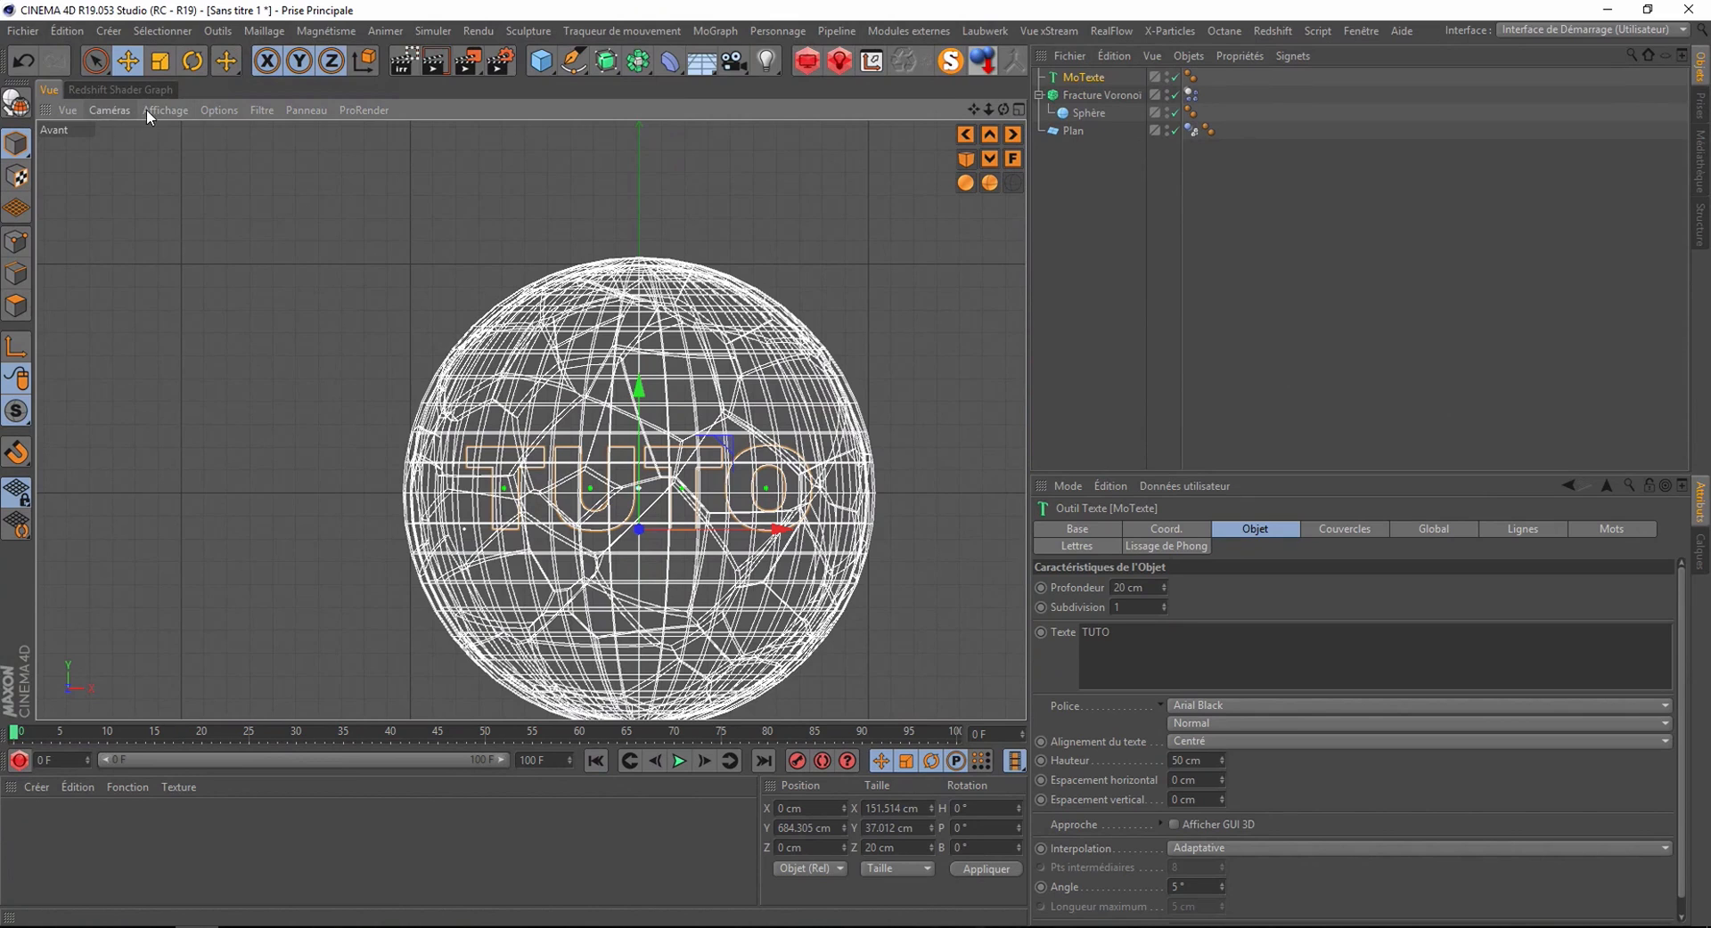
- Hide the MoText object in the viewport and the render, and return to a perspective view framing the sphere
click(1167, 76)
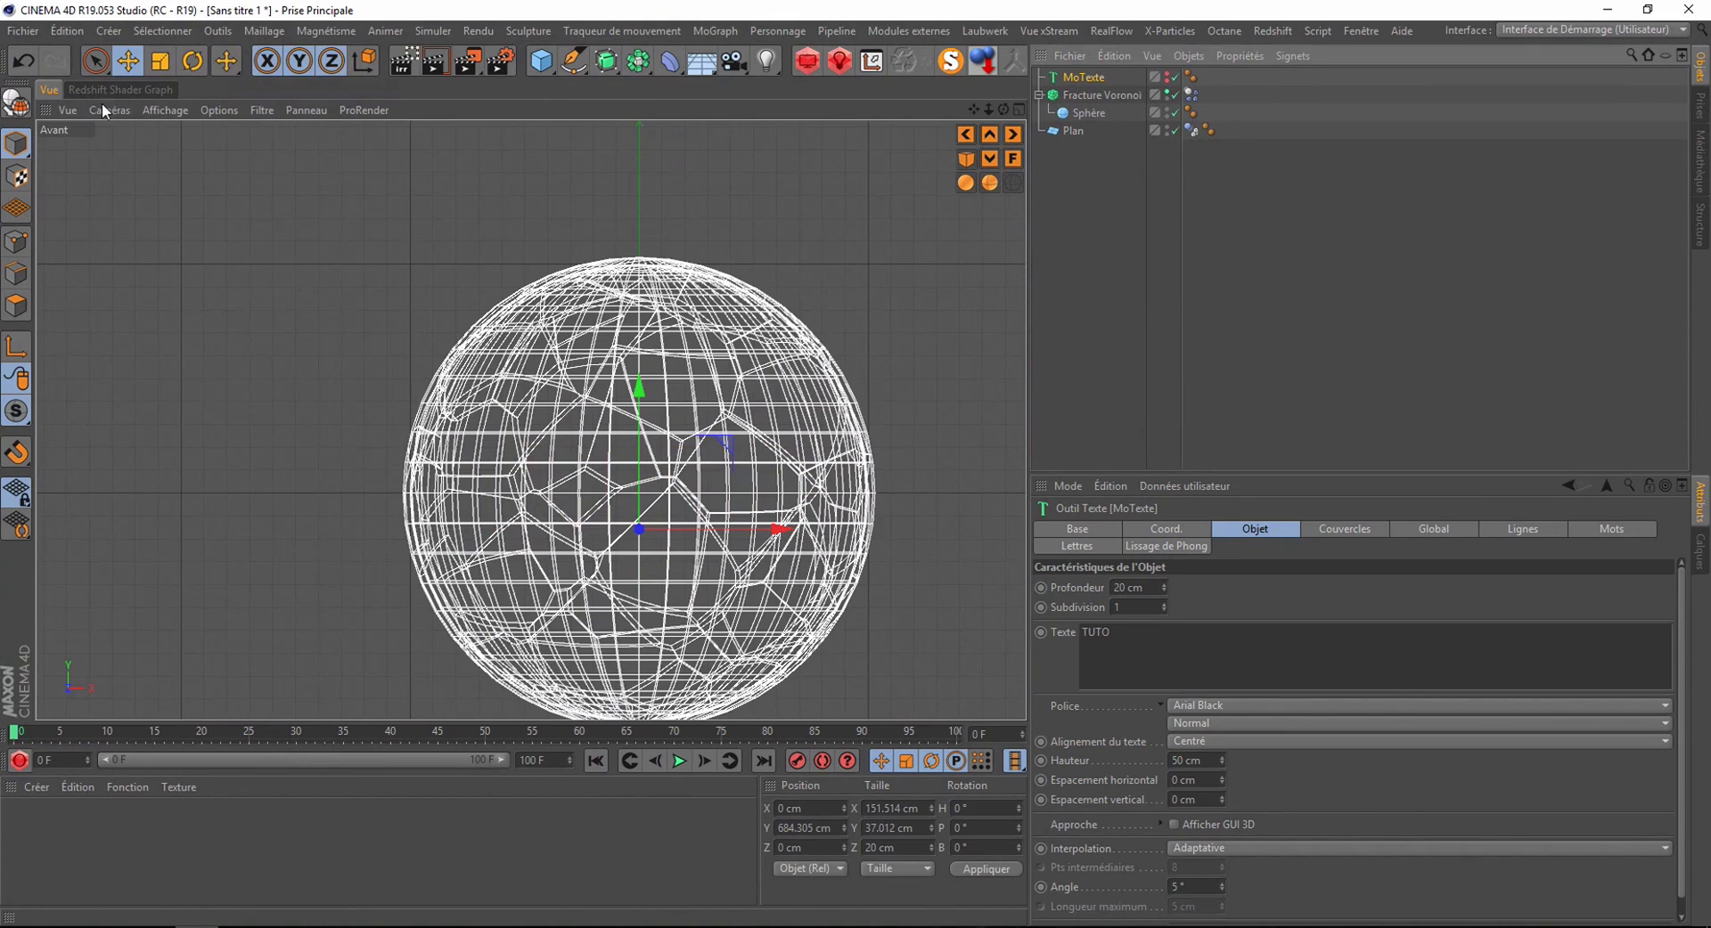
click(966, 159)
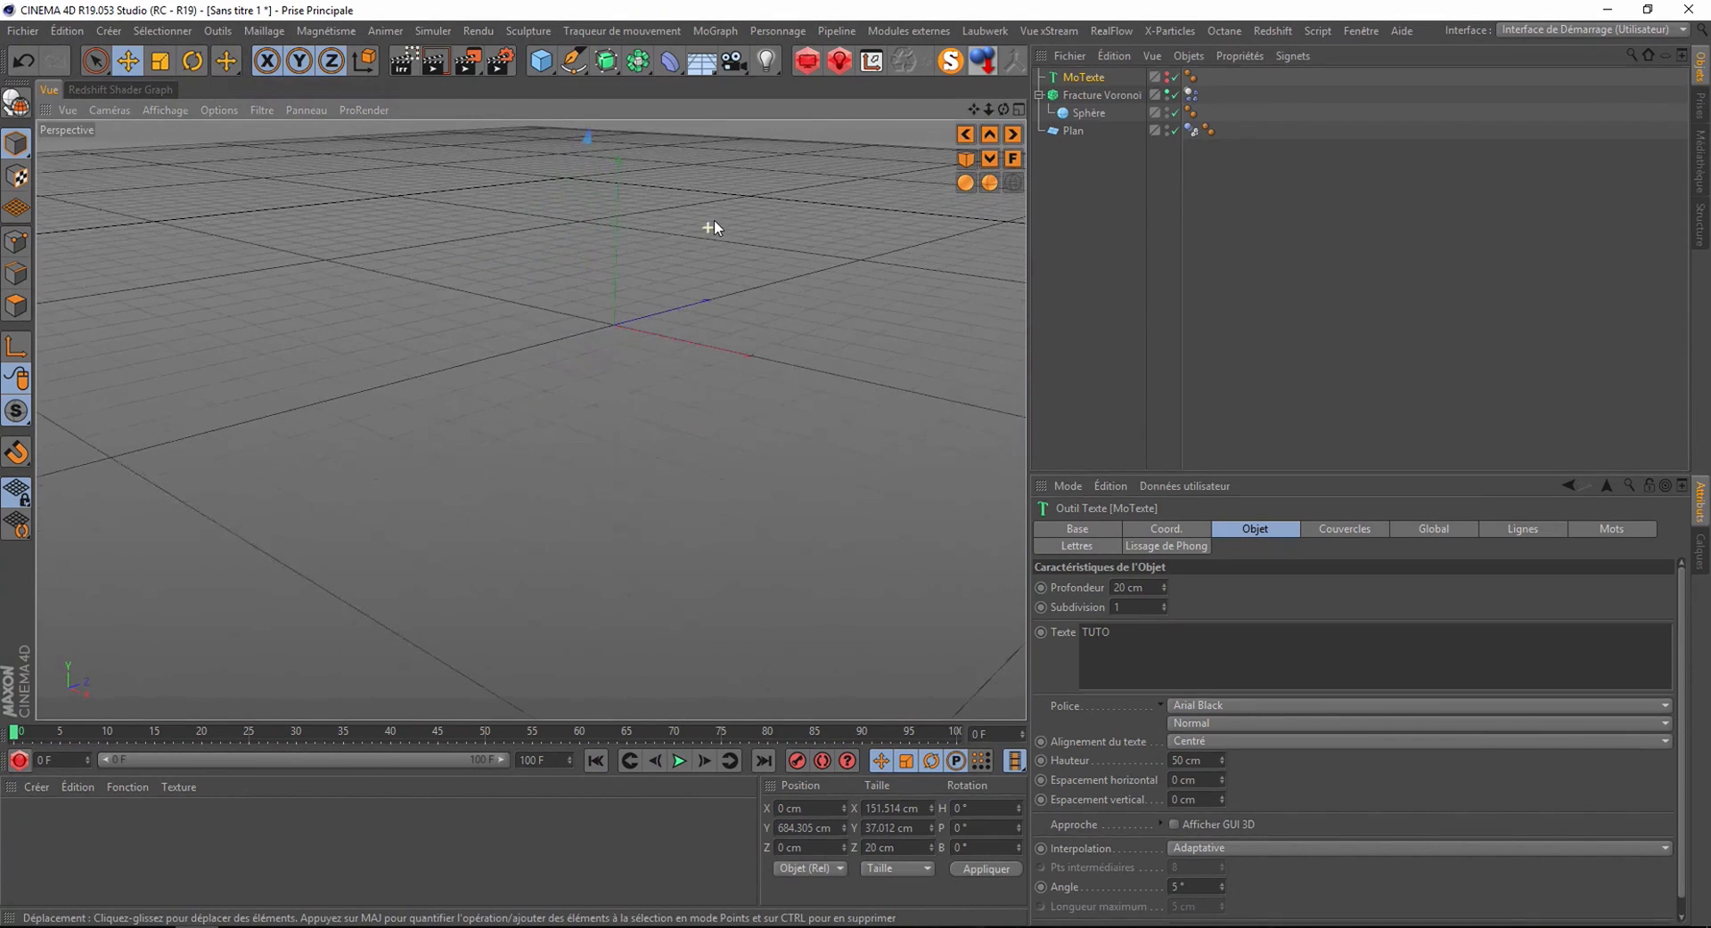
alt+middle_drag(685, 200, 615, 573)
scroll(597, 538, up, 2)
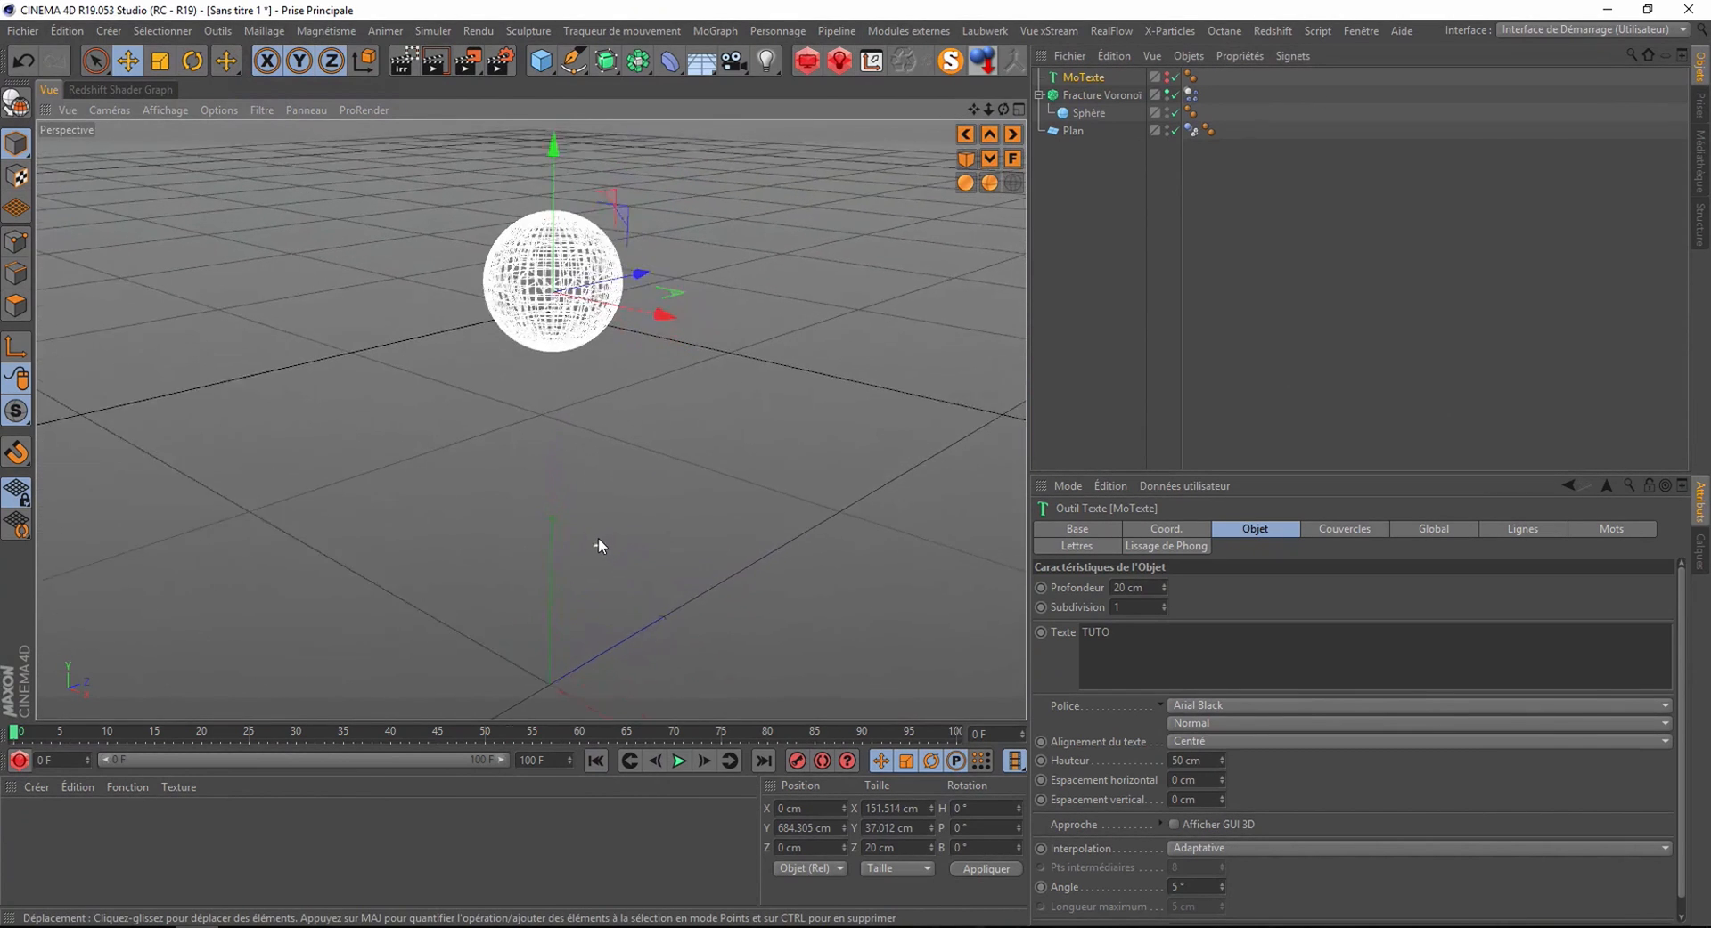
- Create a Redshift material, assign it to the Fracture Voronoi object and give it the Glass preset
click(17, 762)
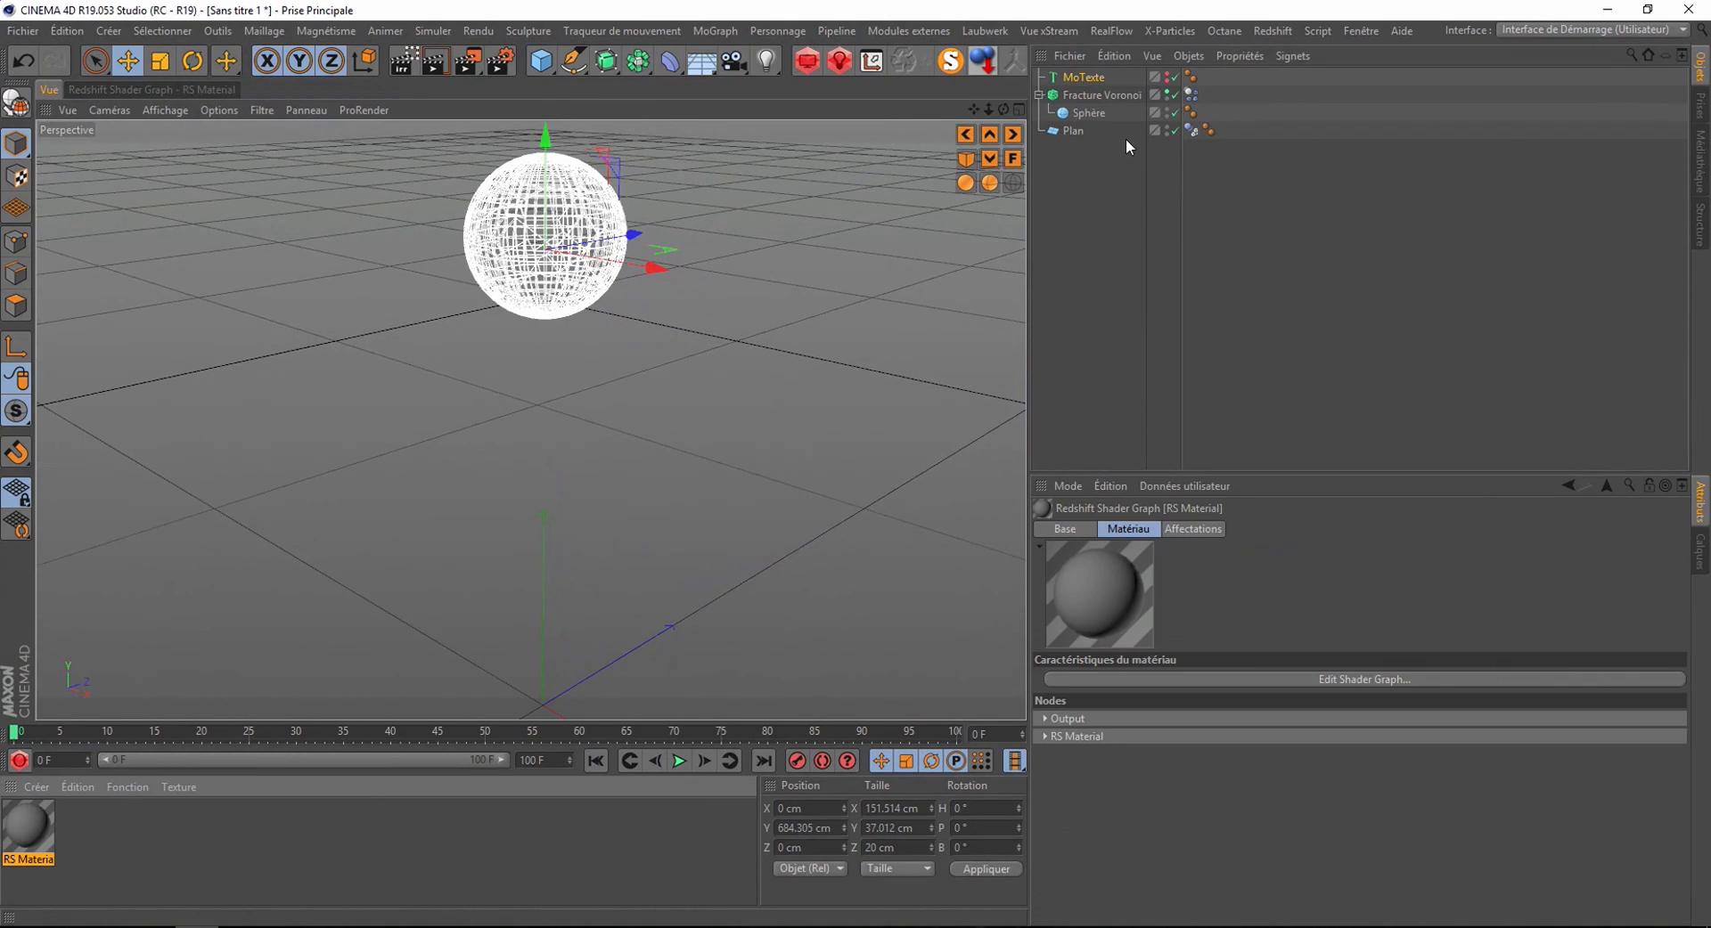
drag(1101, 93, 1101, 93)
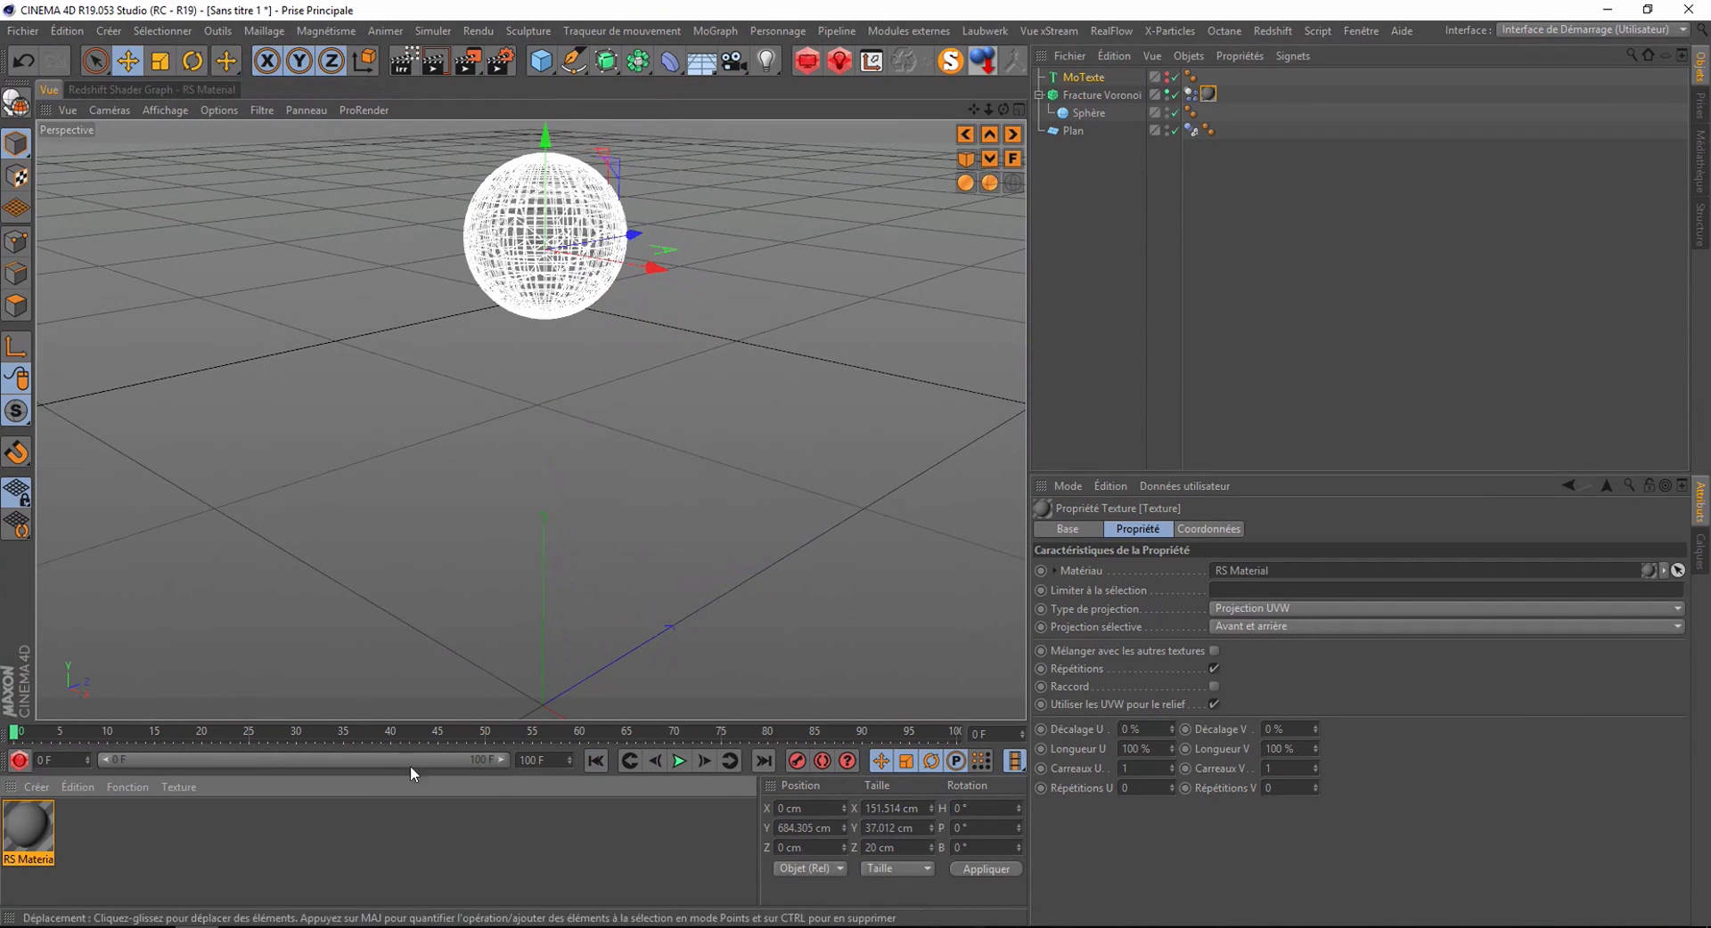
click(153, 90)
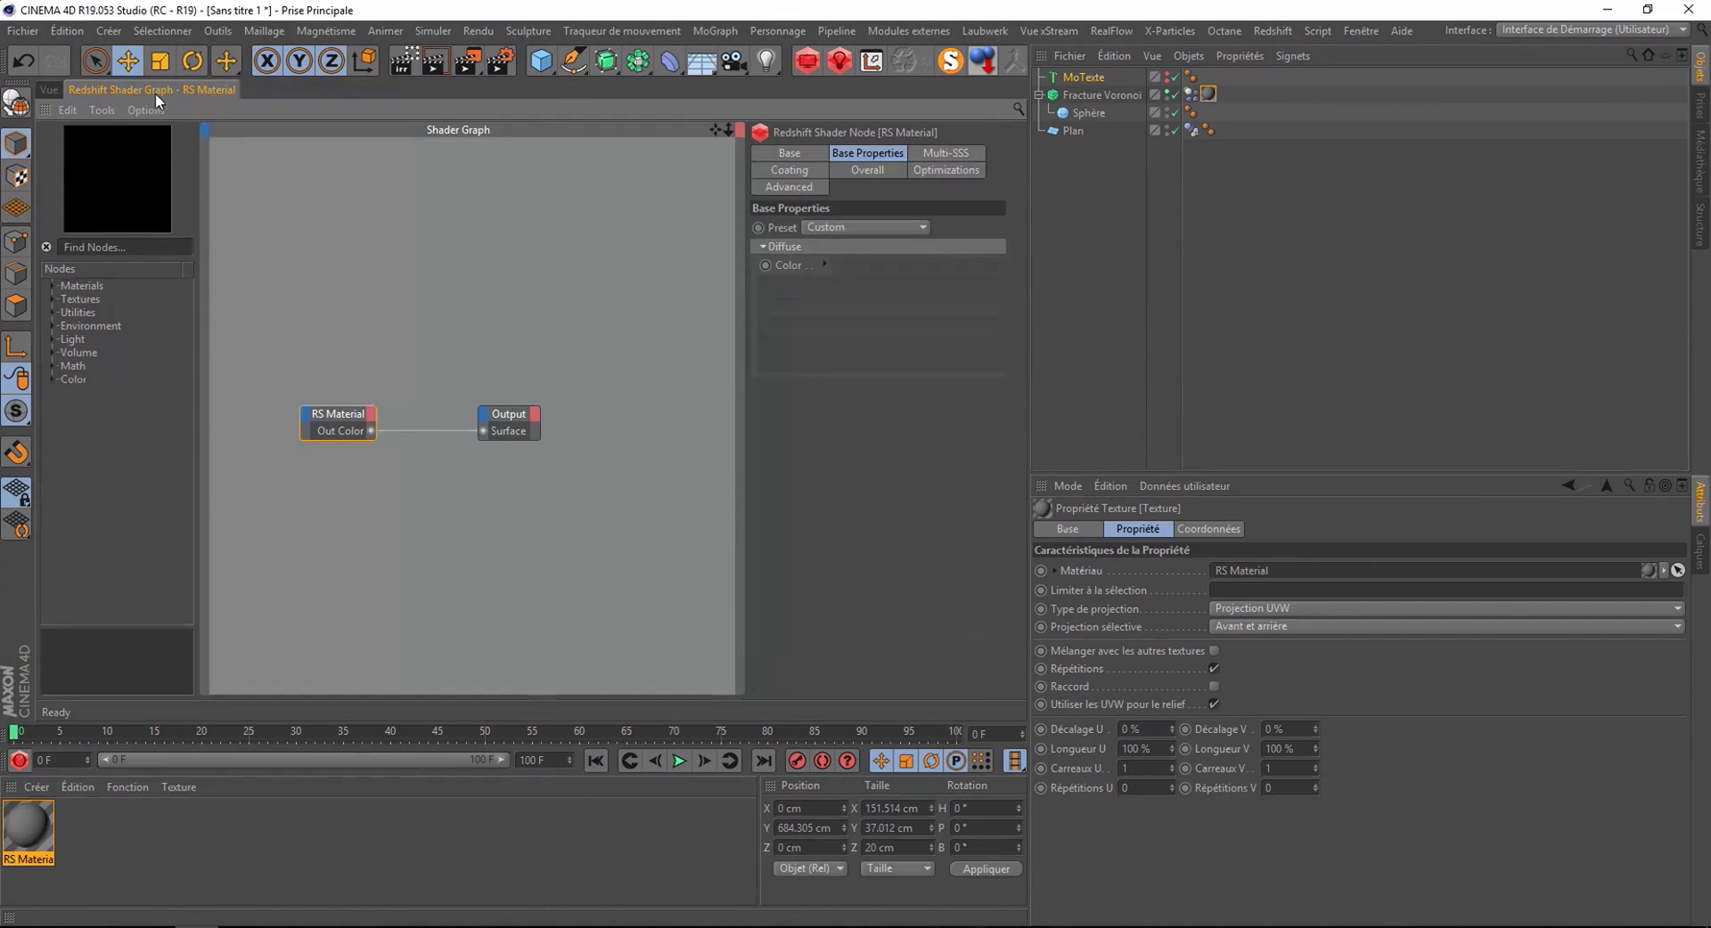
click(834, 226)
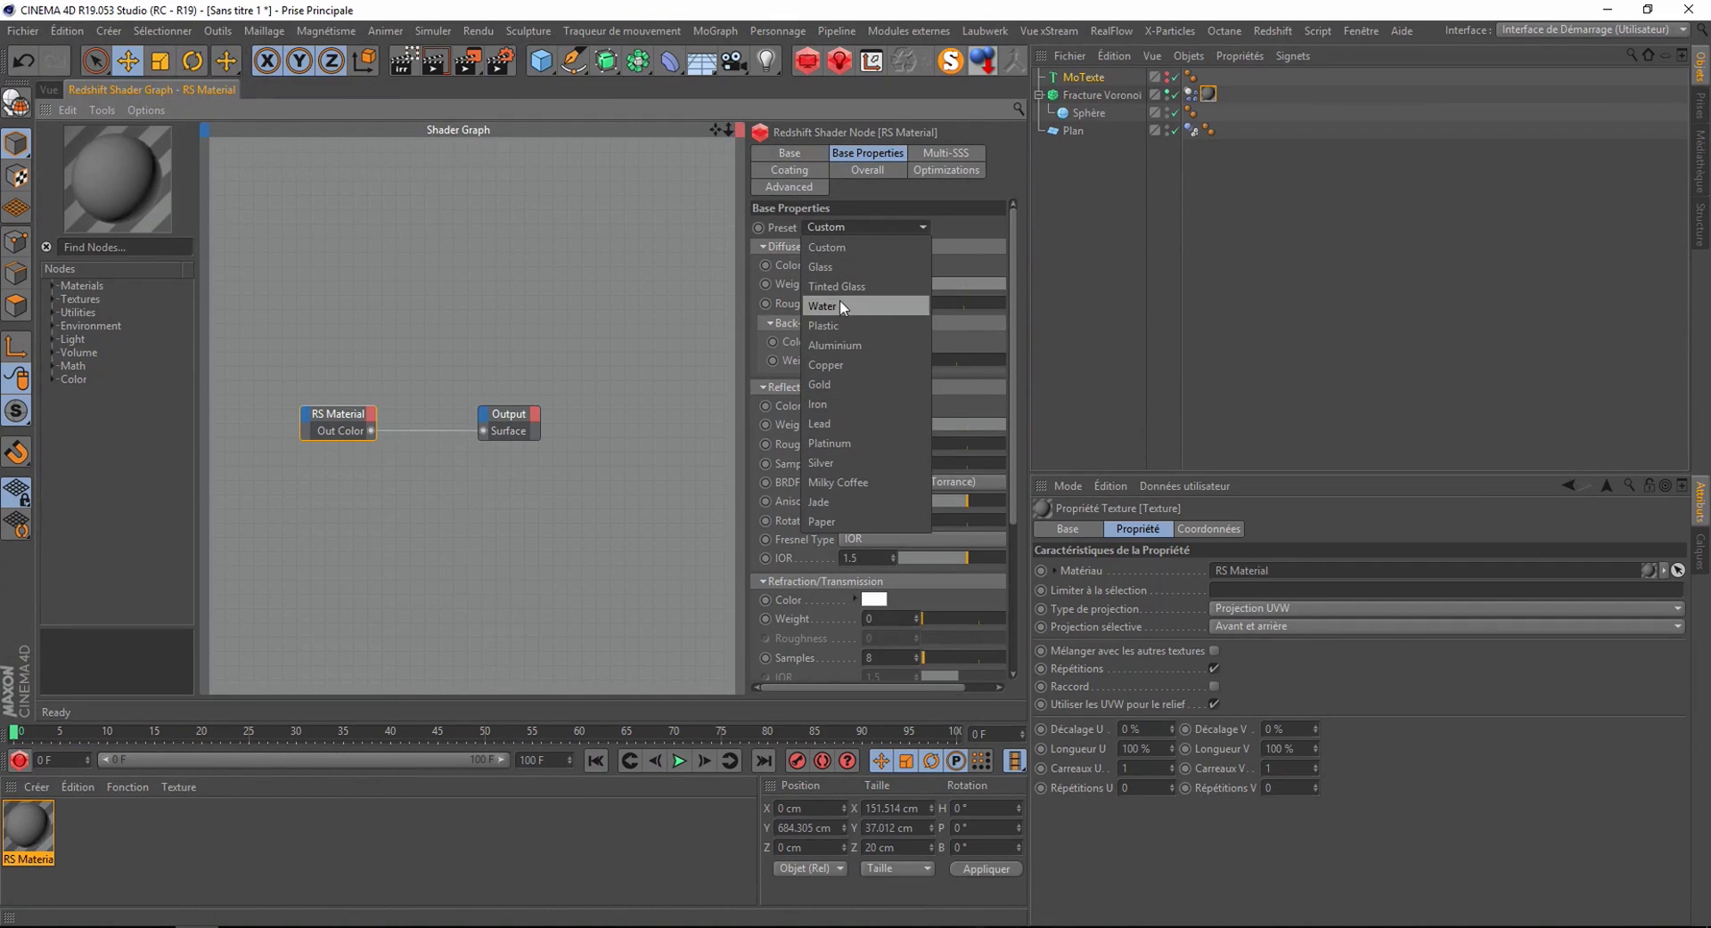
click(841, 269)
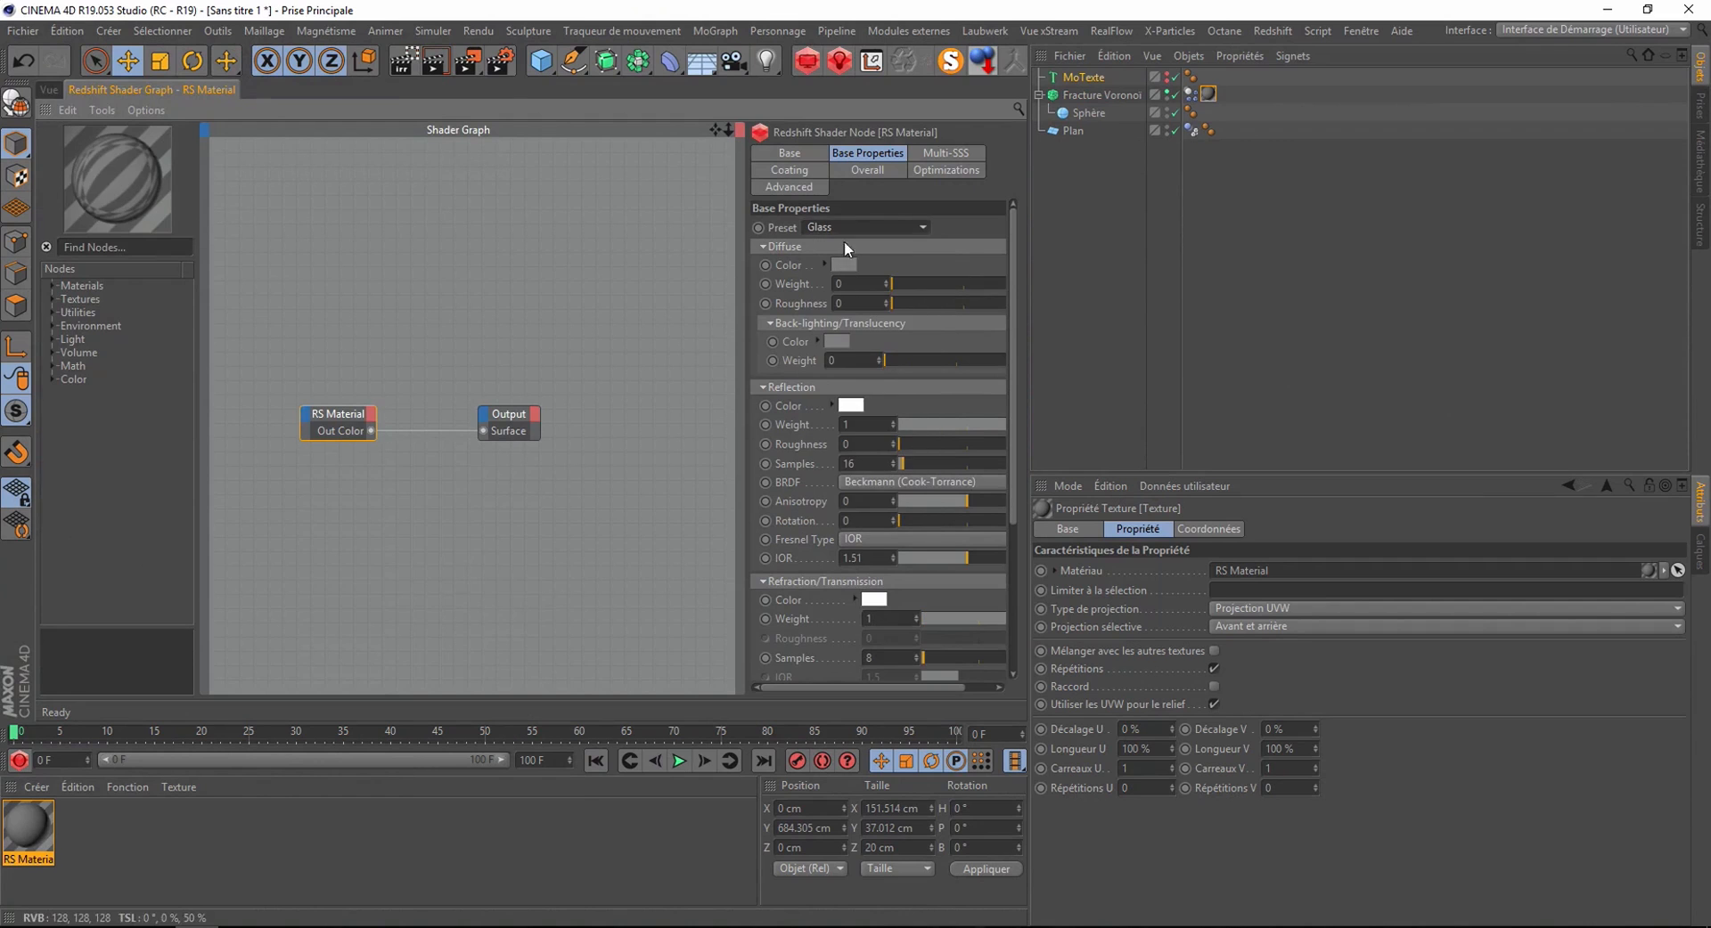
click(44, 86)
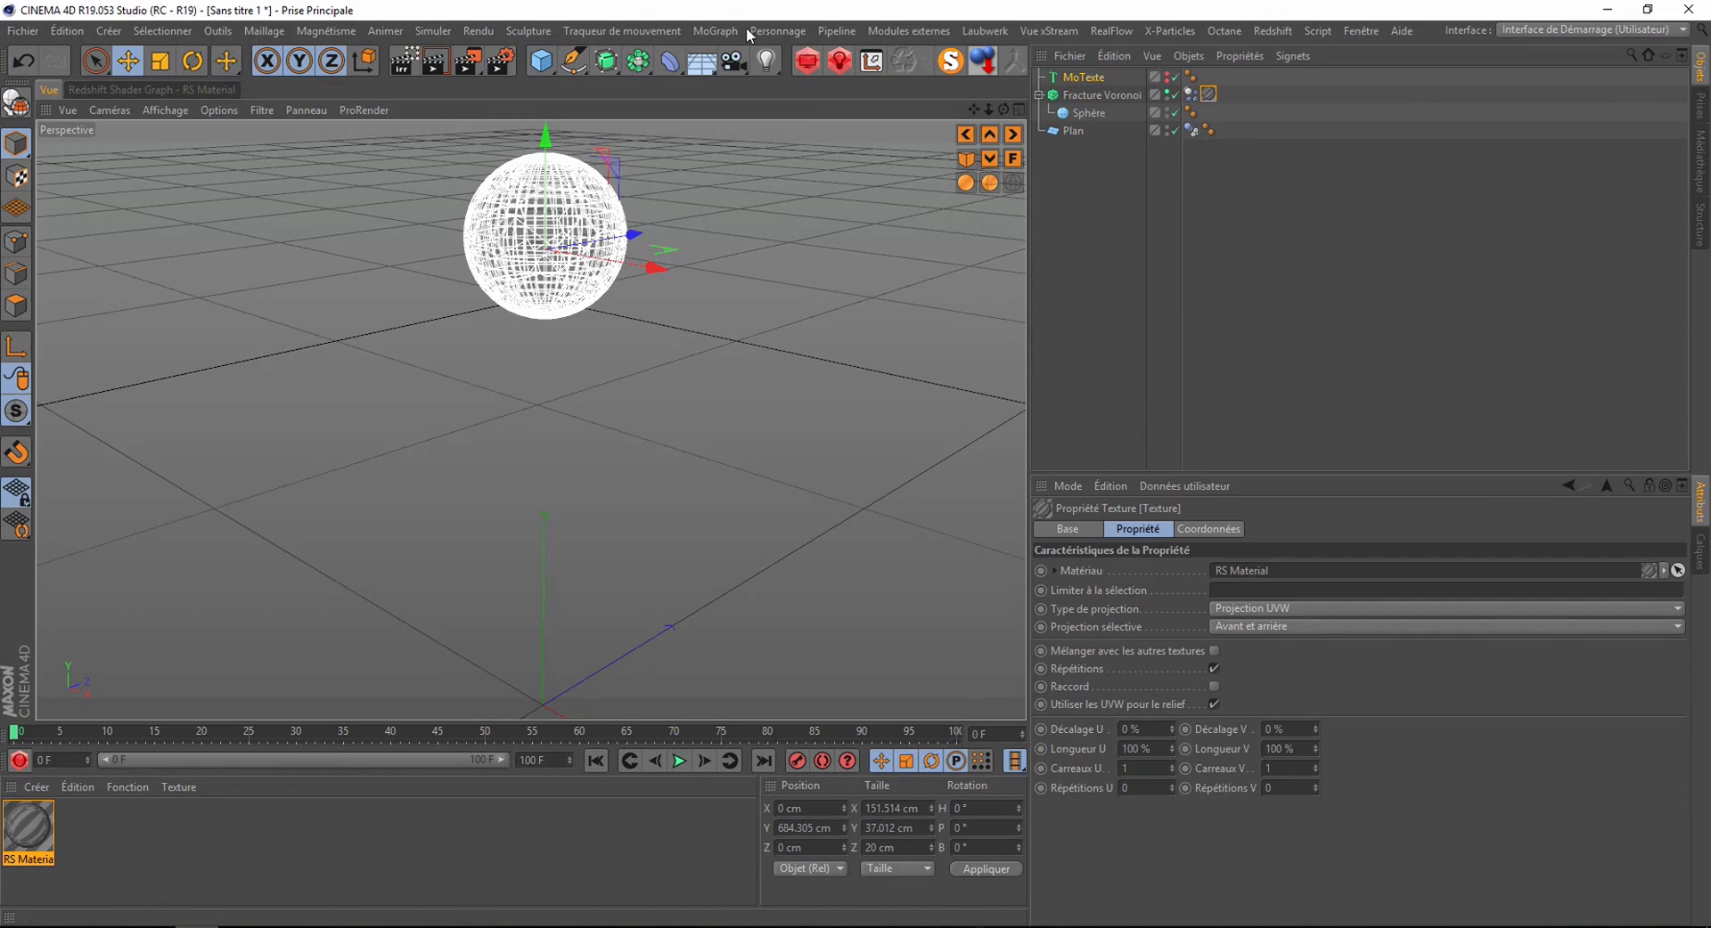
- Add a Redshift Dome Light and attach an HDRI Link tag to it
click(838, 62)
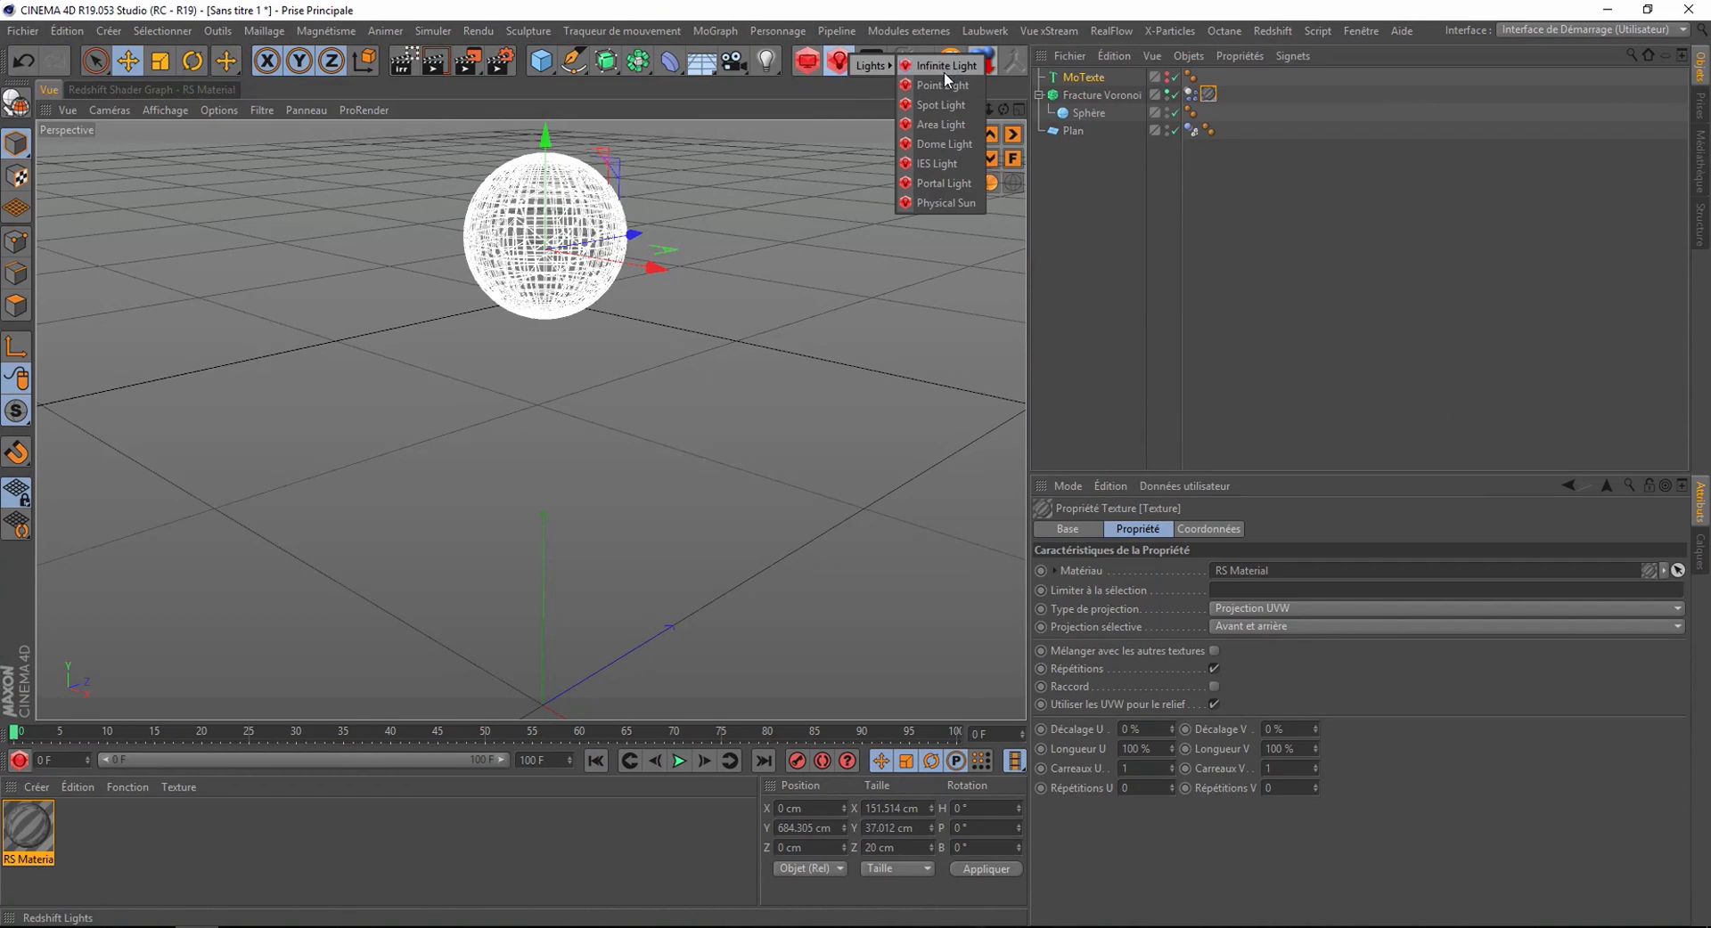
click(943, 143)
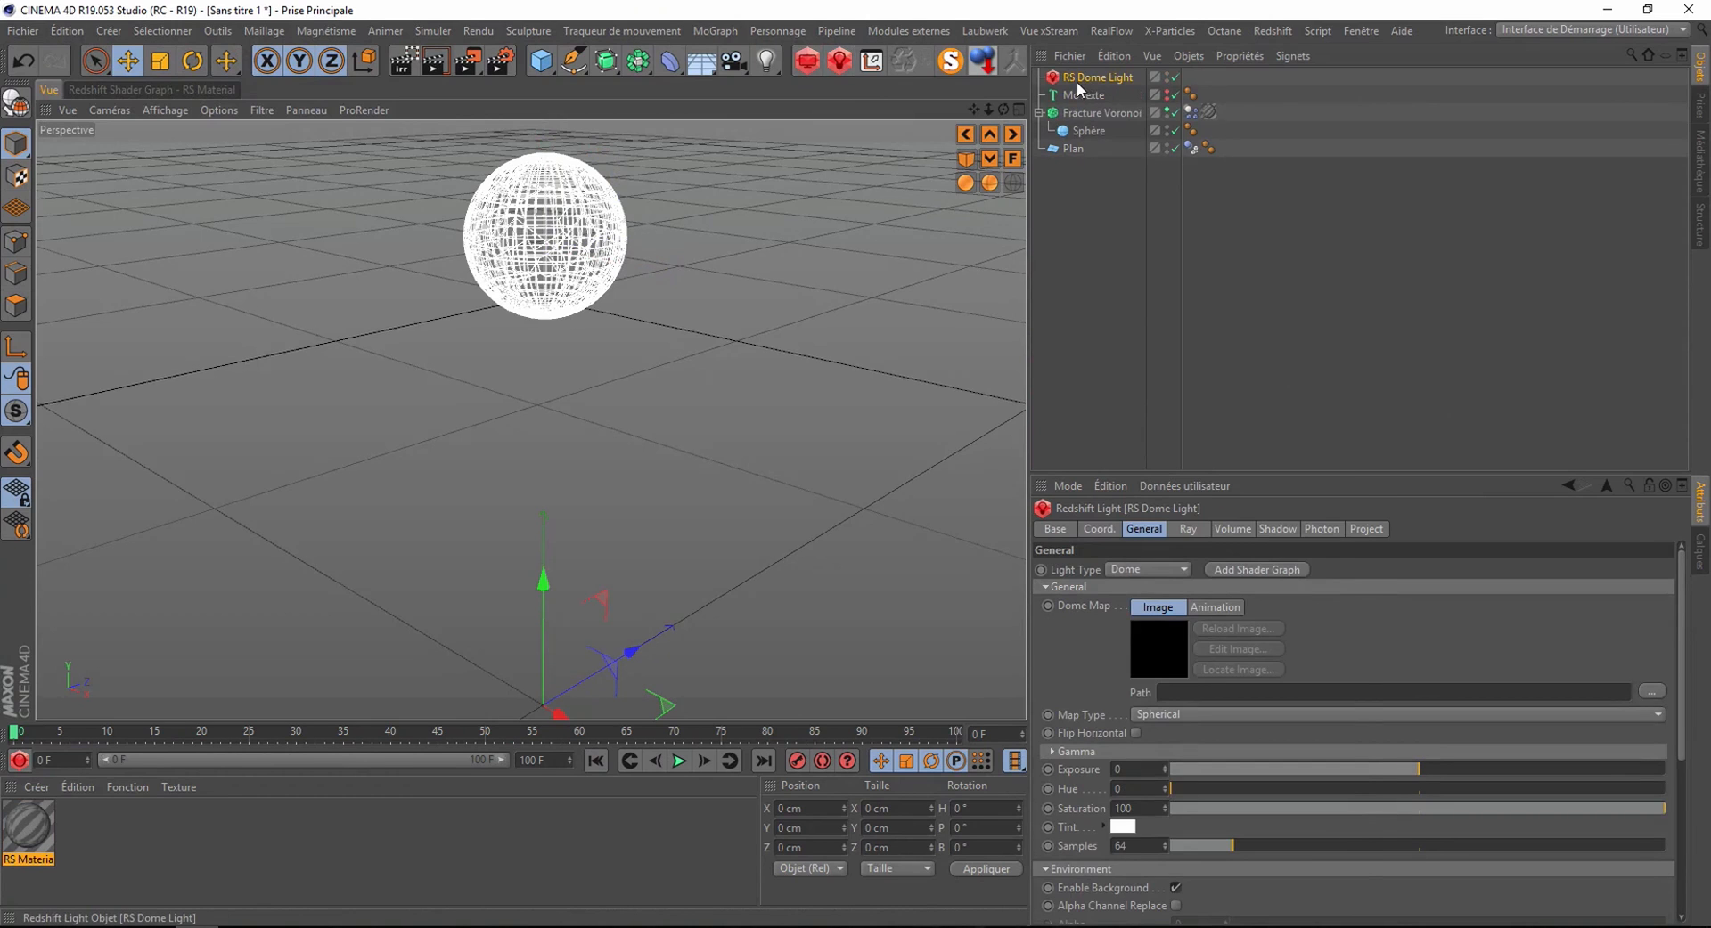
right_click(1081, 82)
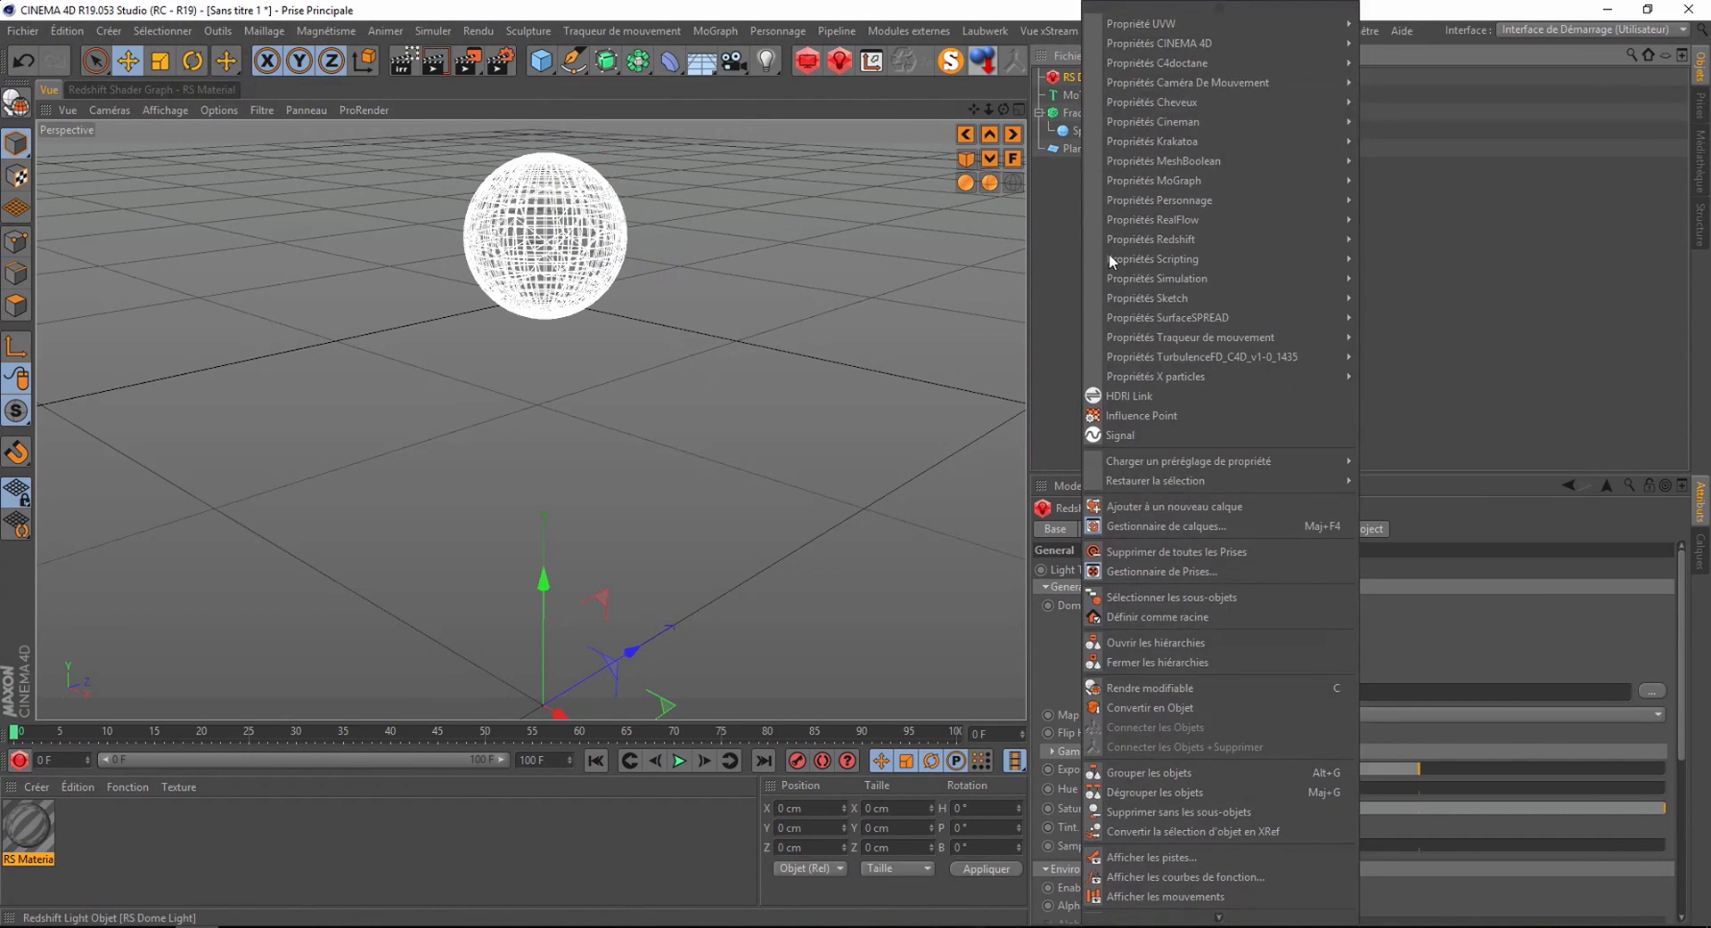
click(1128, 390)
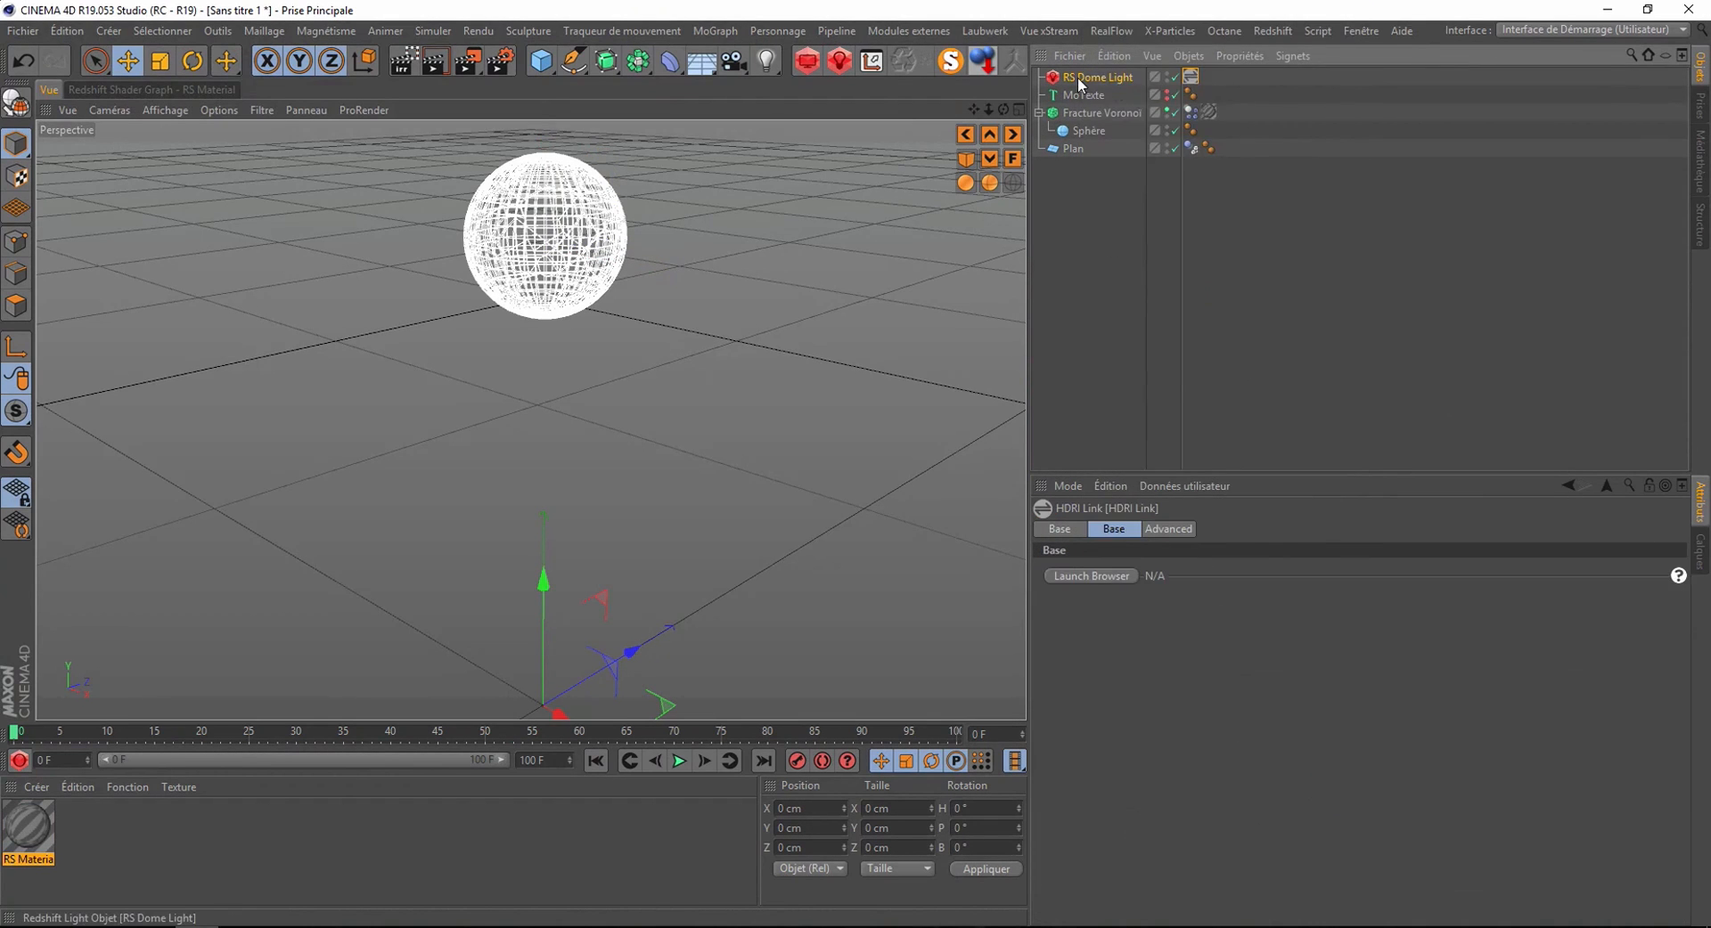
- Link the HDRI Link tag to the Dome Map parameter of the RS Dome Light
click(1077, 77)
click(1080, 606)
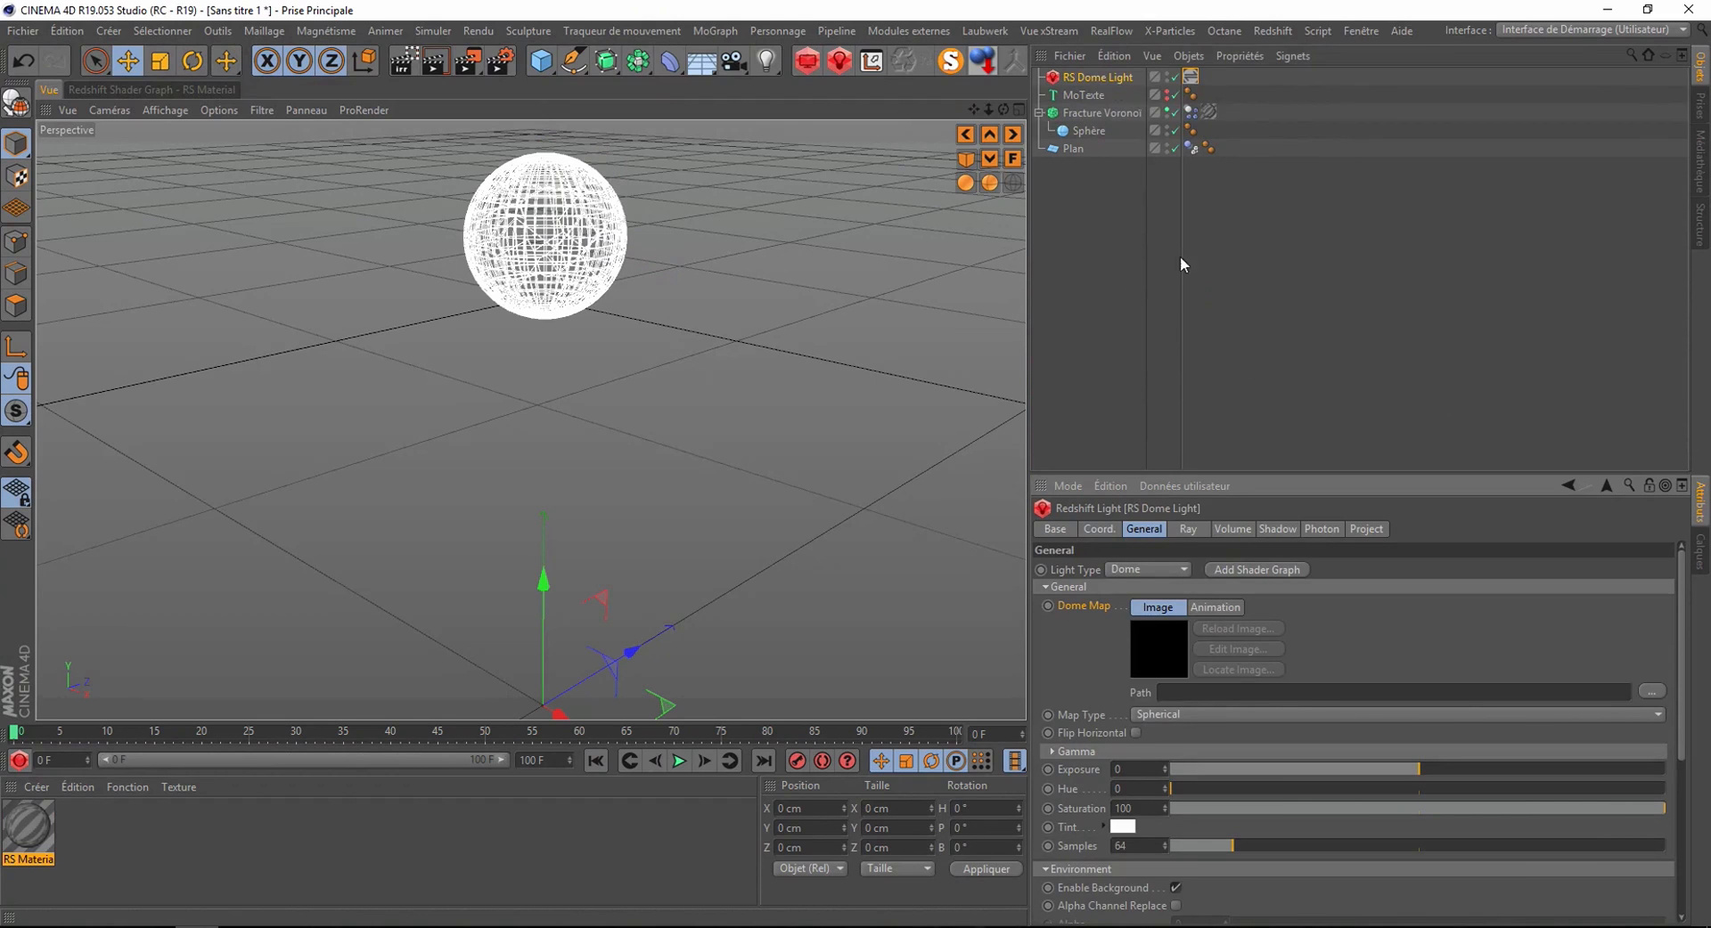
drag(1198, 73, 1196, 77)
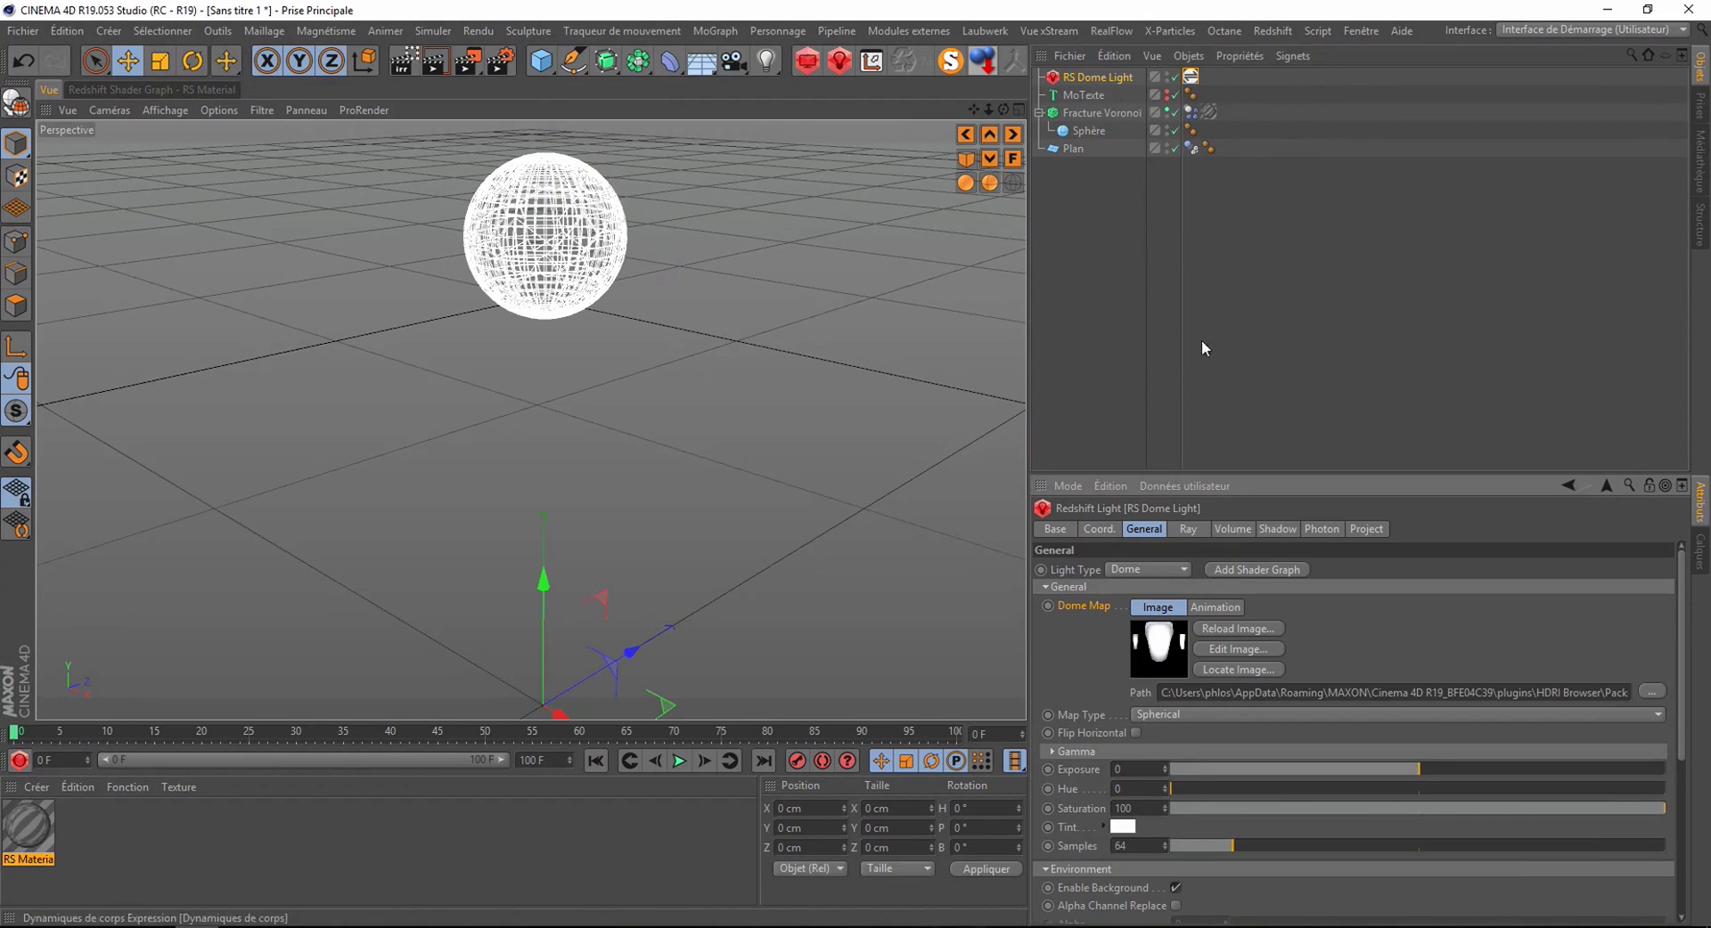
- Load a studio HDRI from the Pro Studios Metal pack through the HDRI Link browser
click(1191, 78)
click(1078, 575)
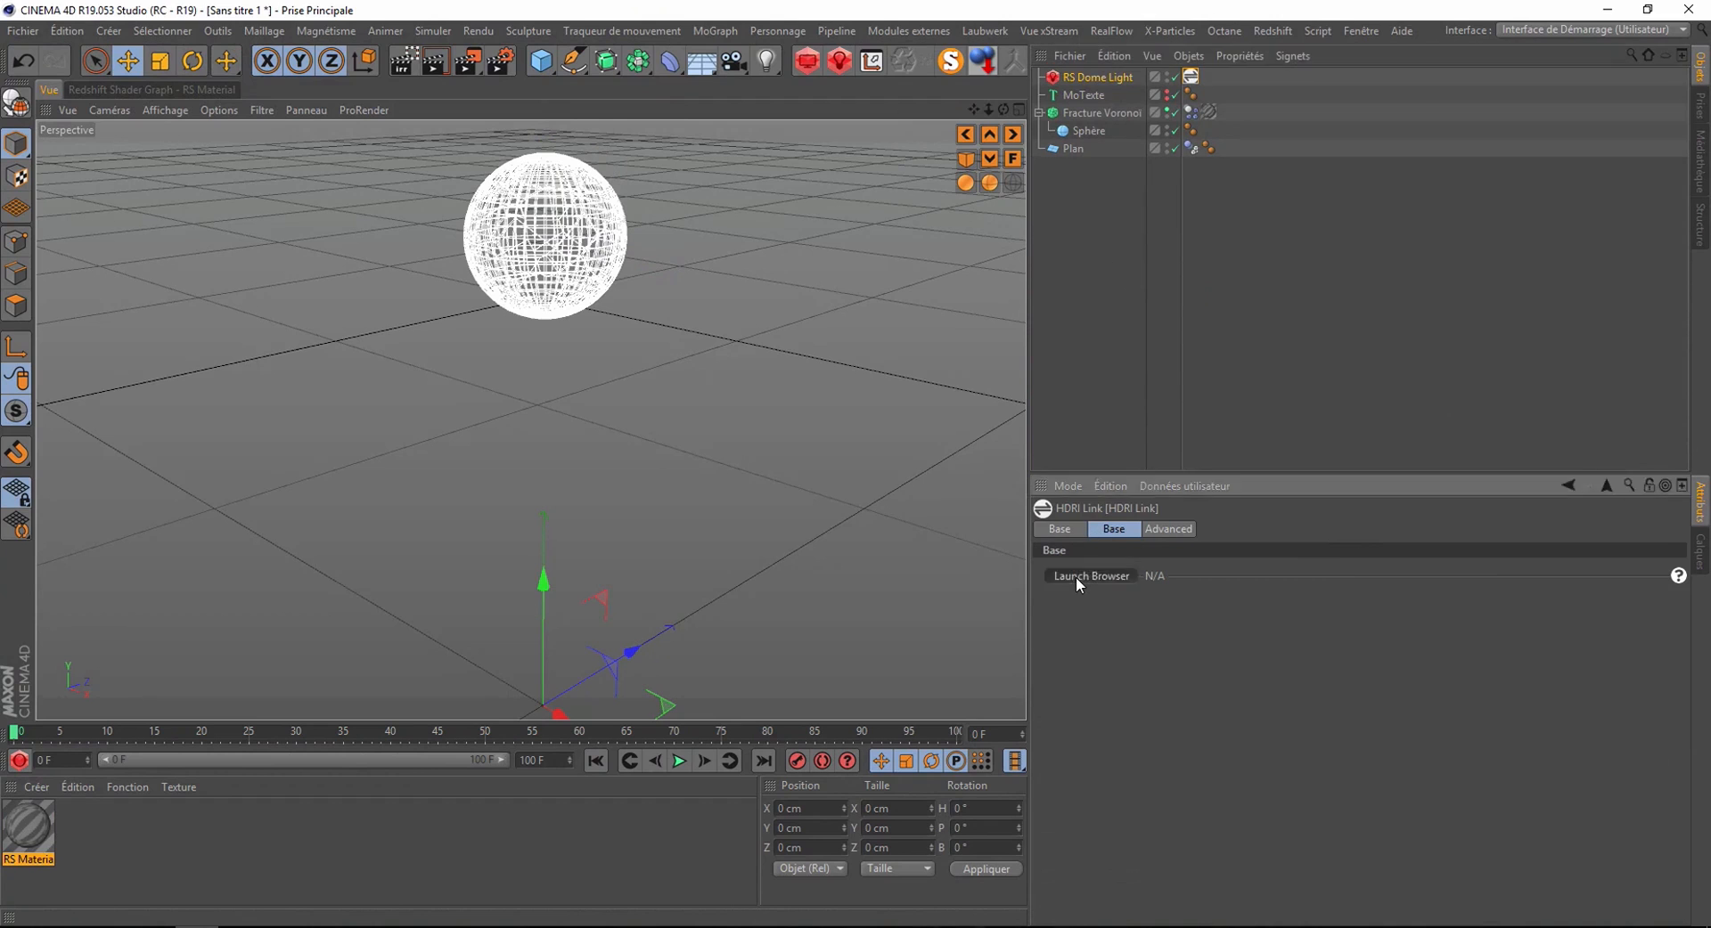
click(788, 312)
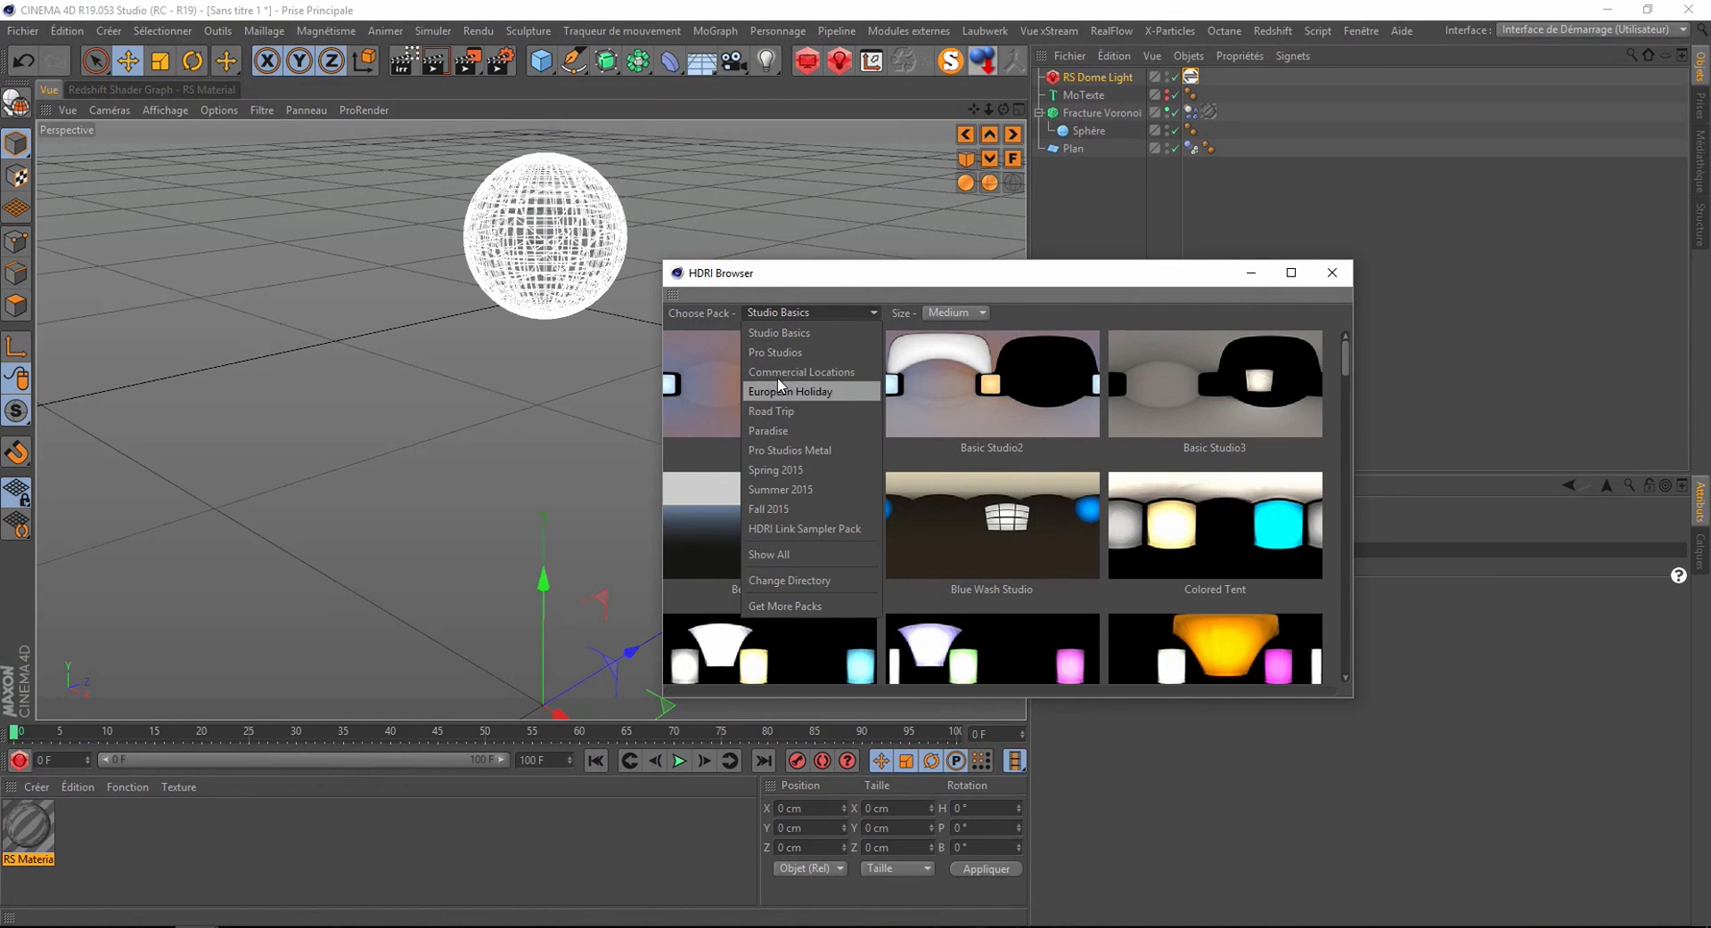
click(771, 451)
drag(1347, 357, 1287, 565)
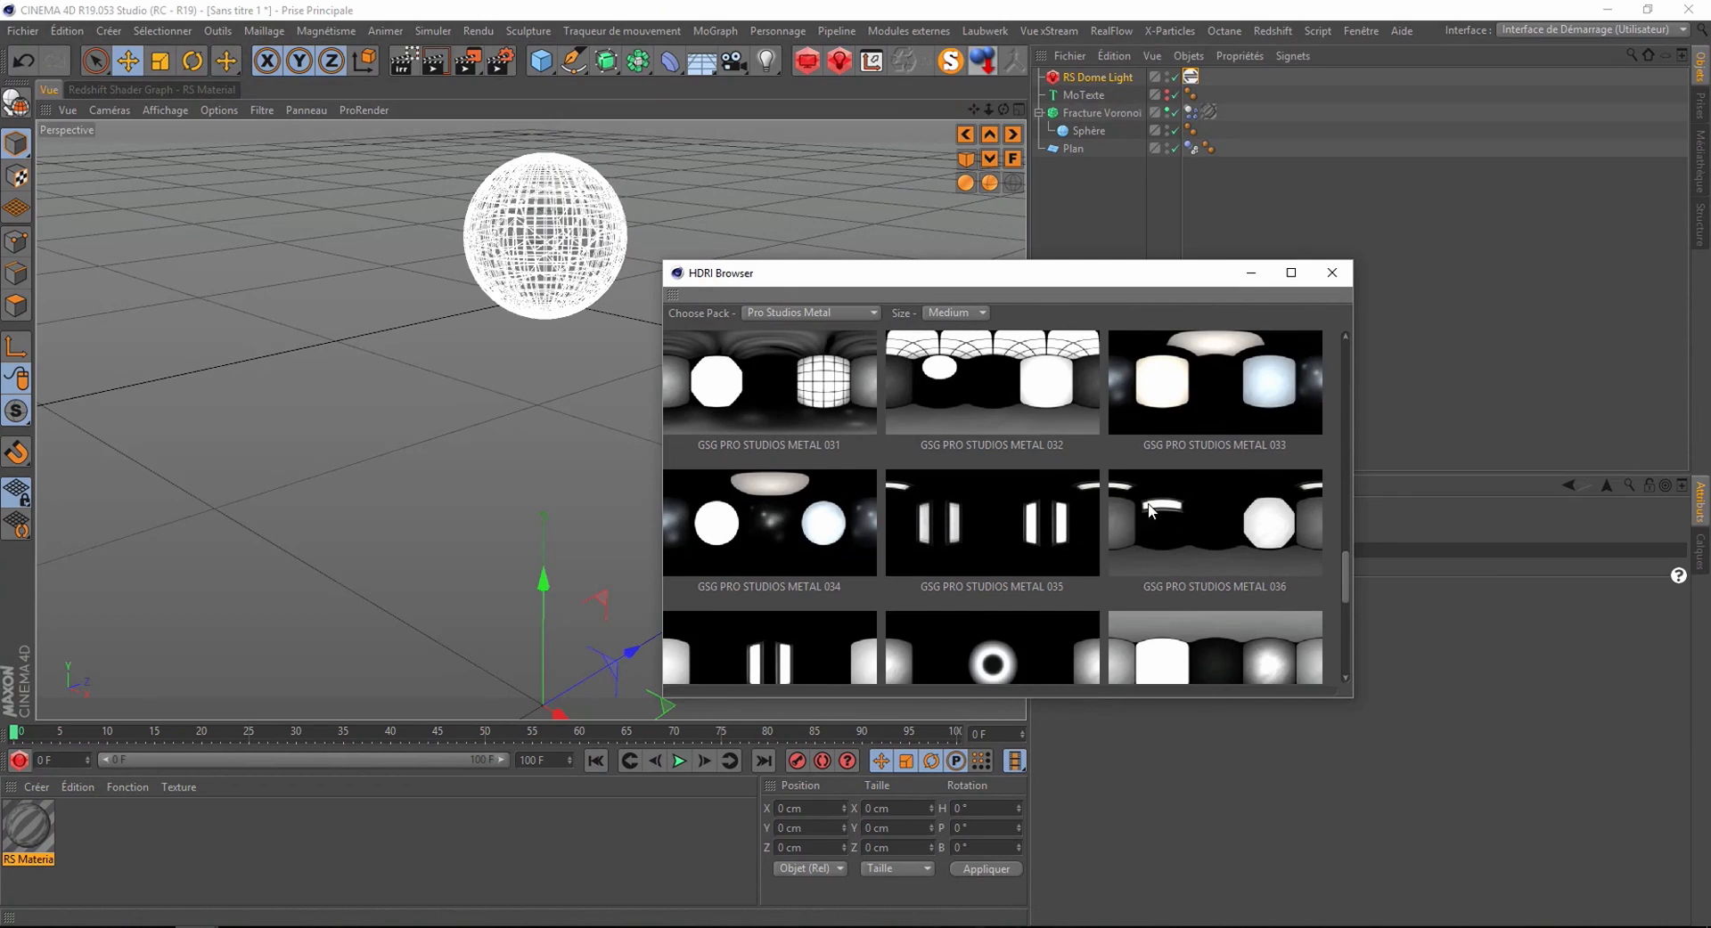
click(1332, 274)
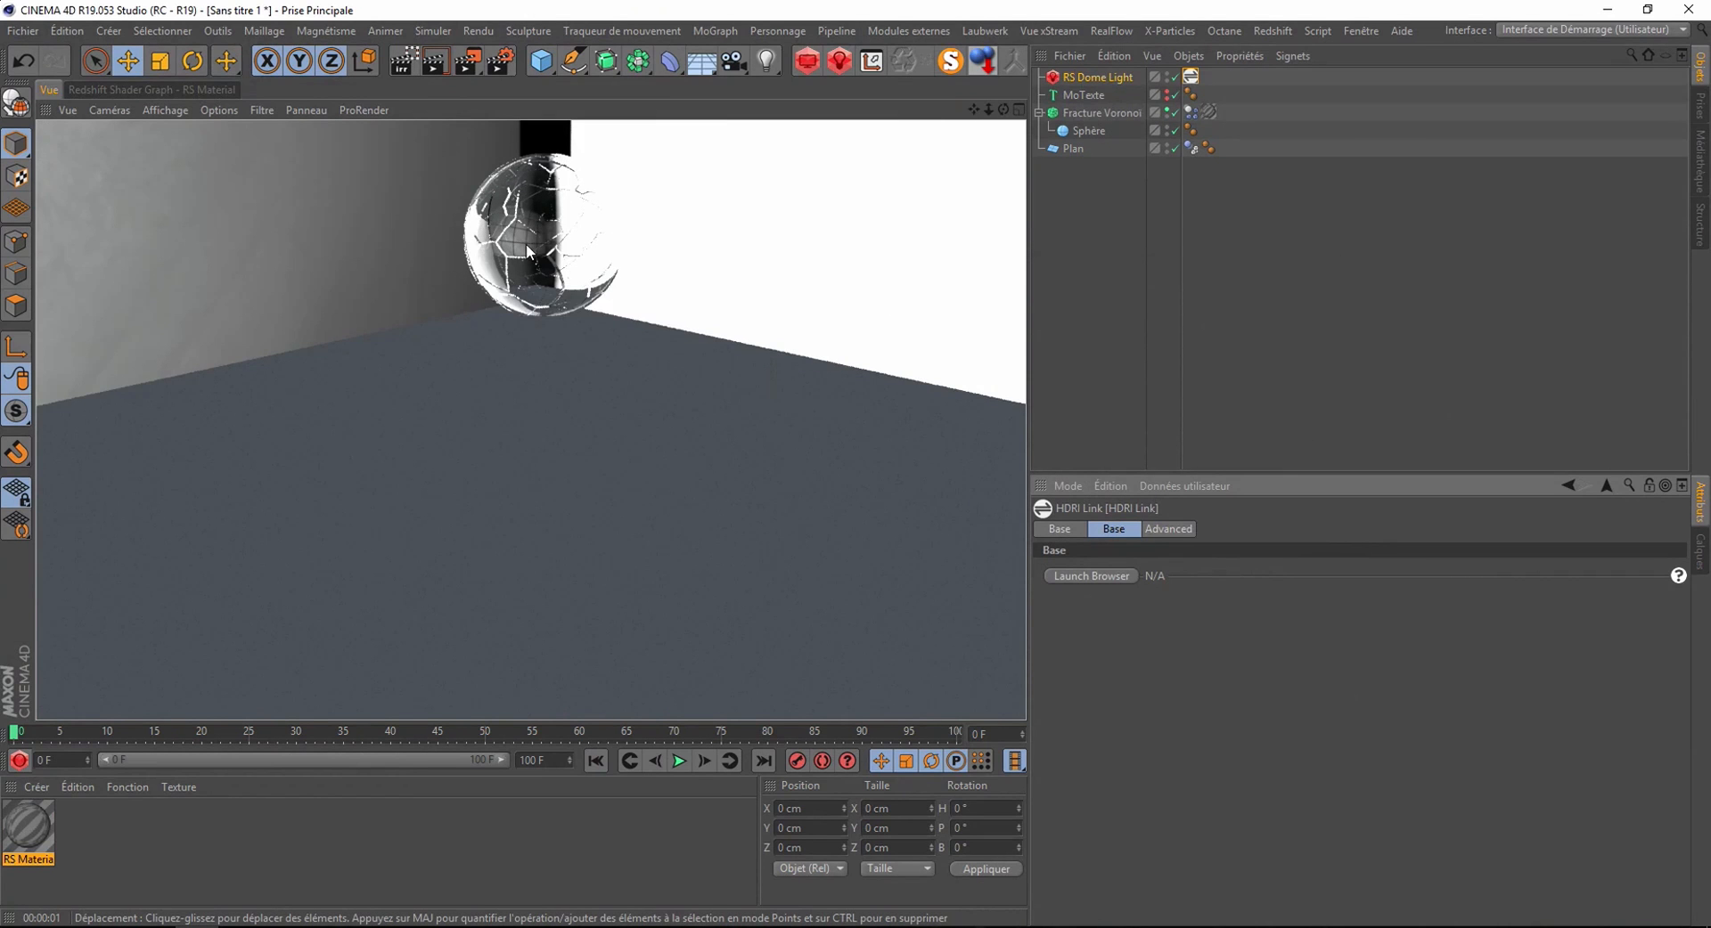
- Frame the sphere and plane, scrub through the simulation to examine how the sphere shatters, and return to frame 0
scroll(526, 246, up, 4)
drag(974, 109, 1017, 180)
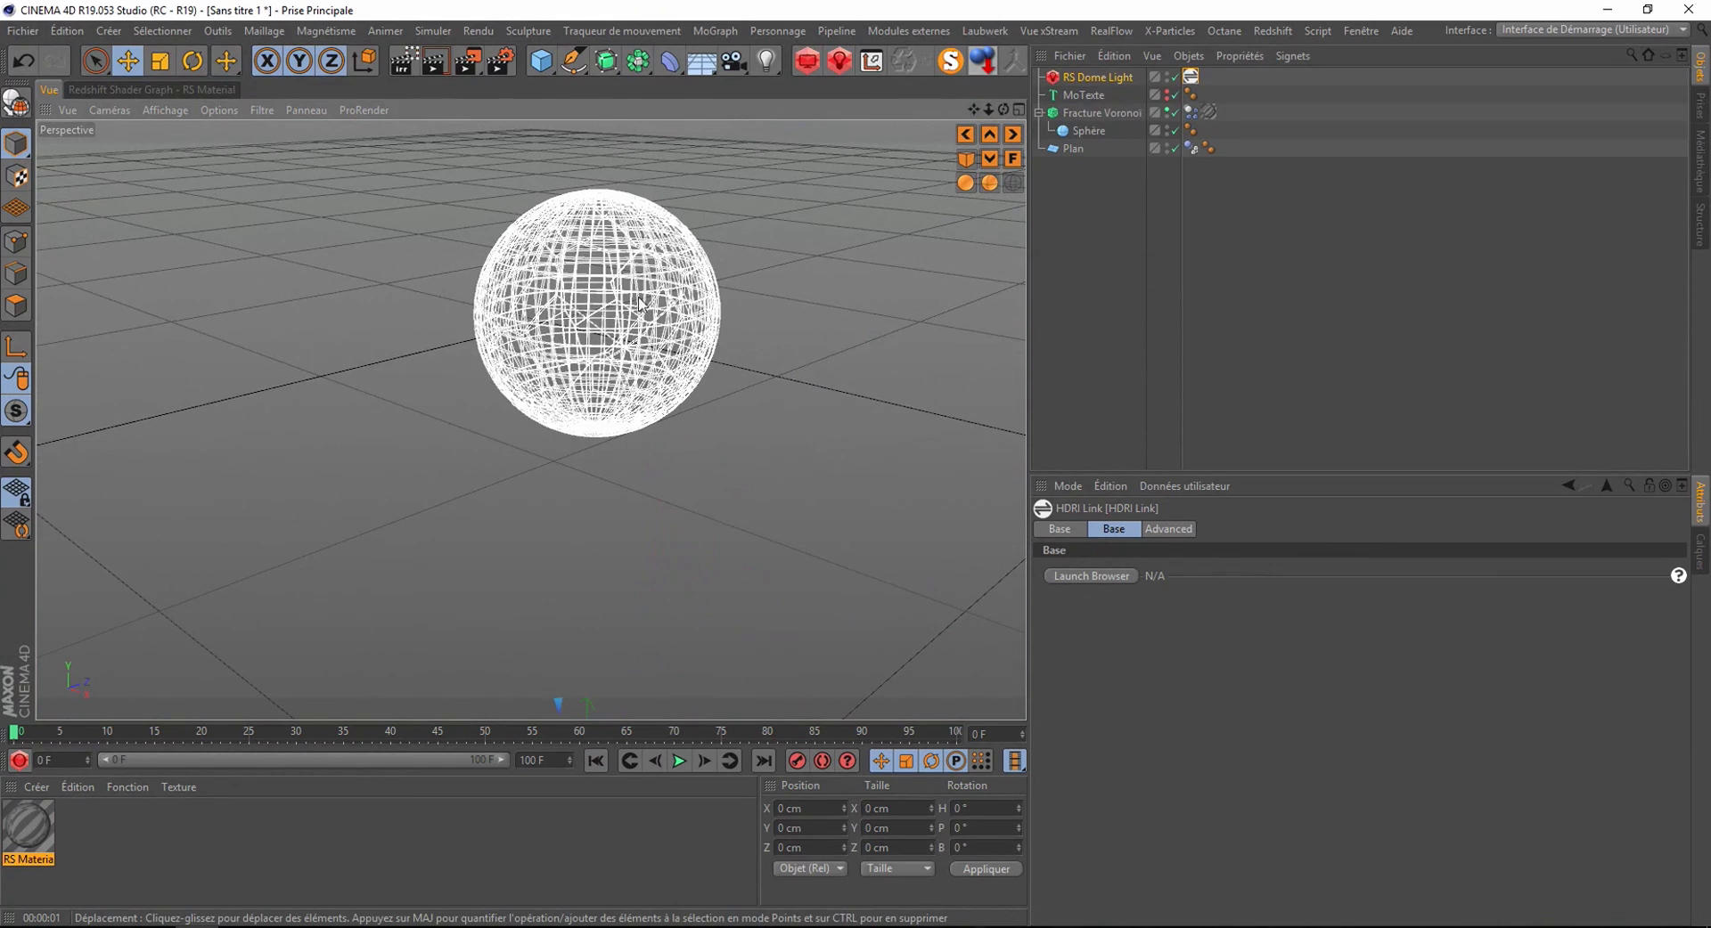
scroll(645, 240, down, 2)
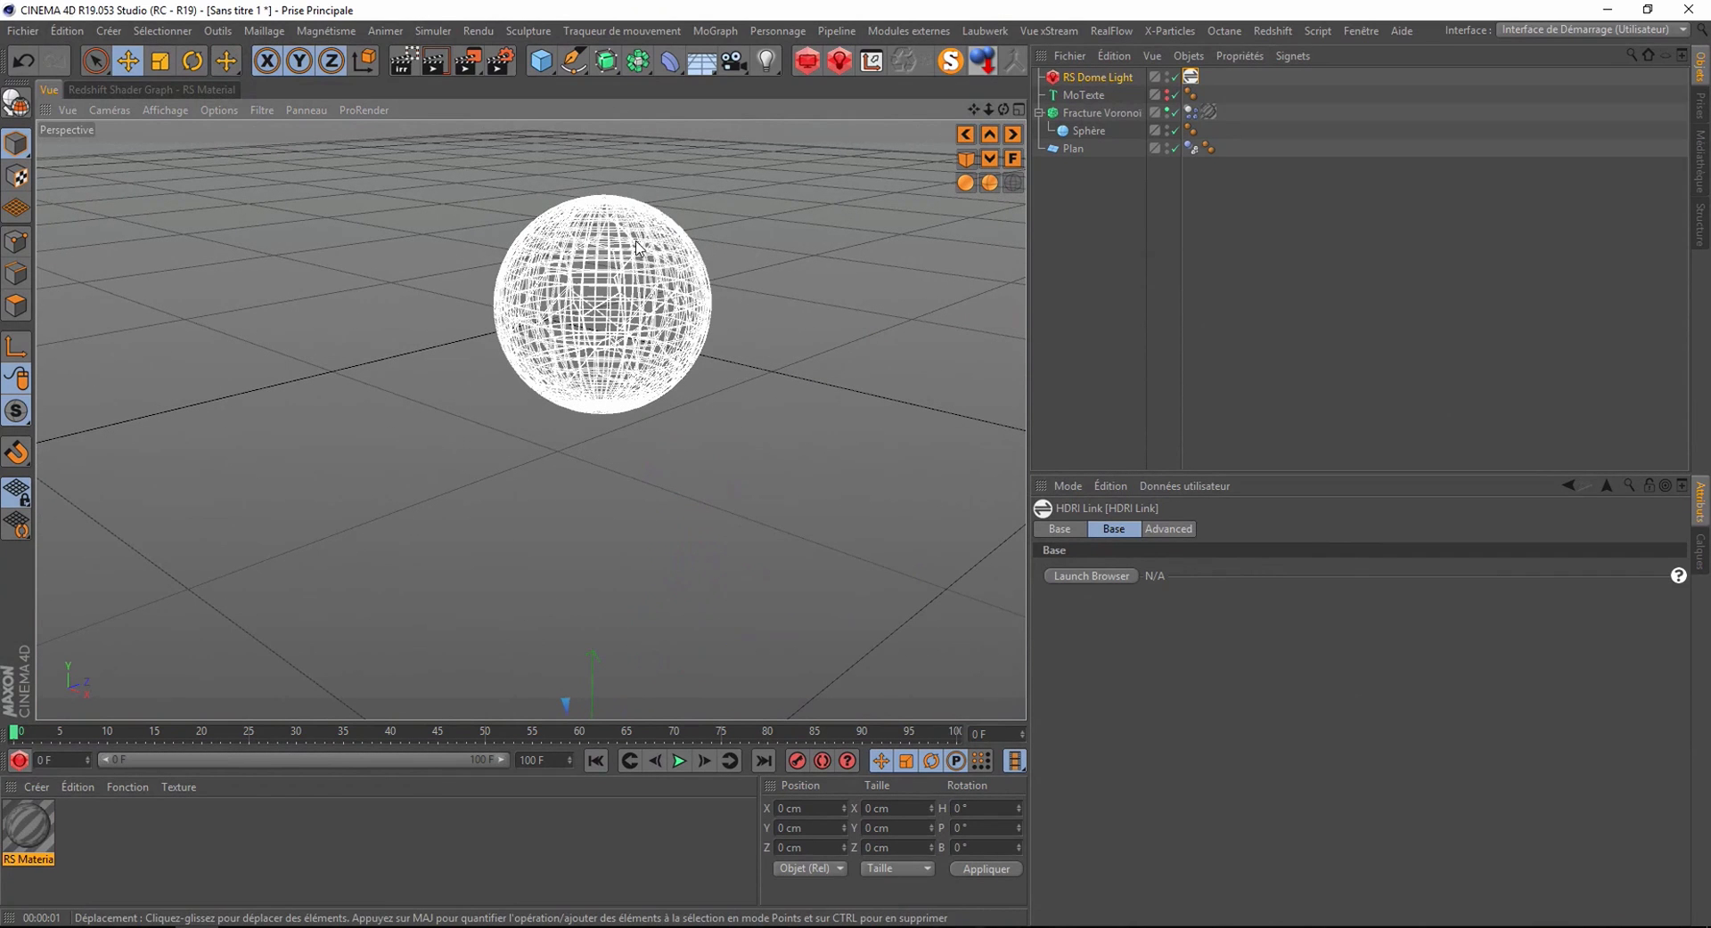
drag(1005, 106, 976, 110)
scroll(634, 610, down, 5)
drag(15, 737, 265, 773)
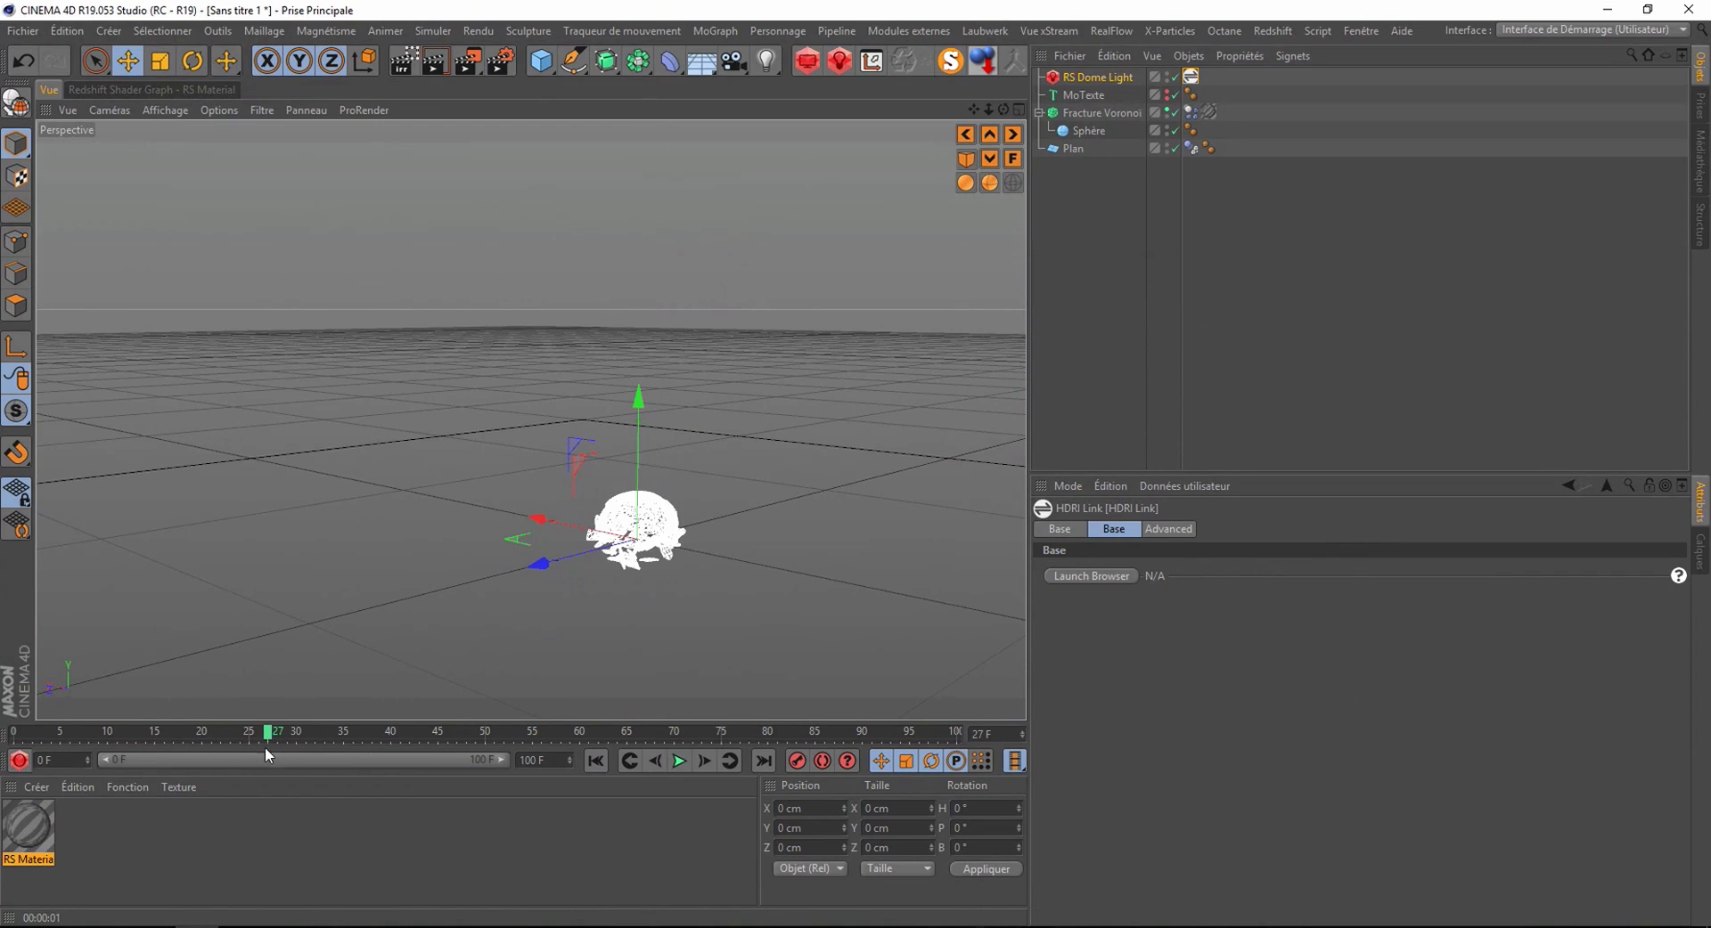
drag(264, 736, 285, 477)
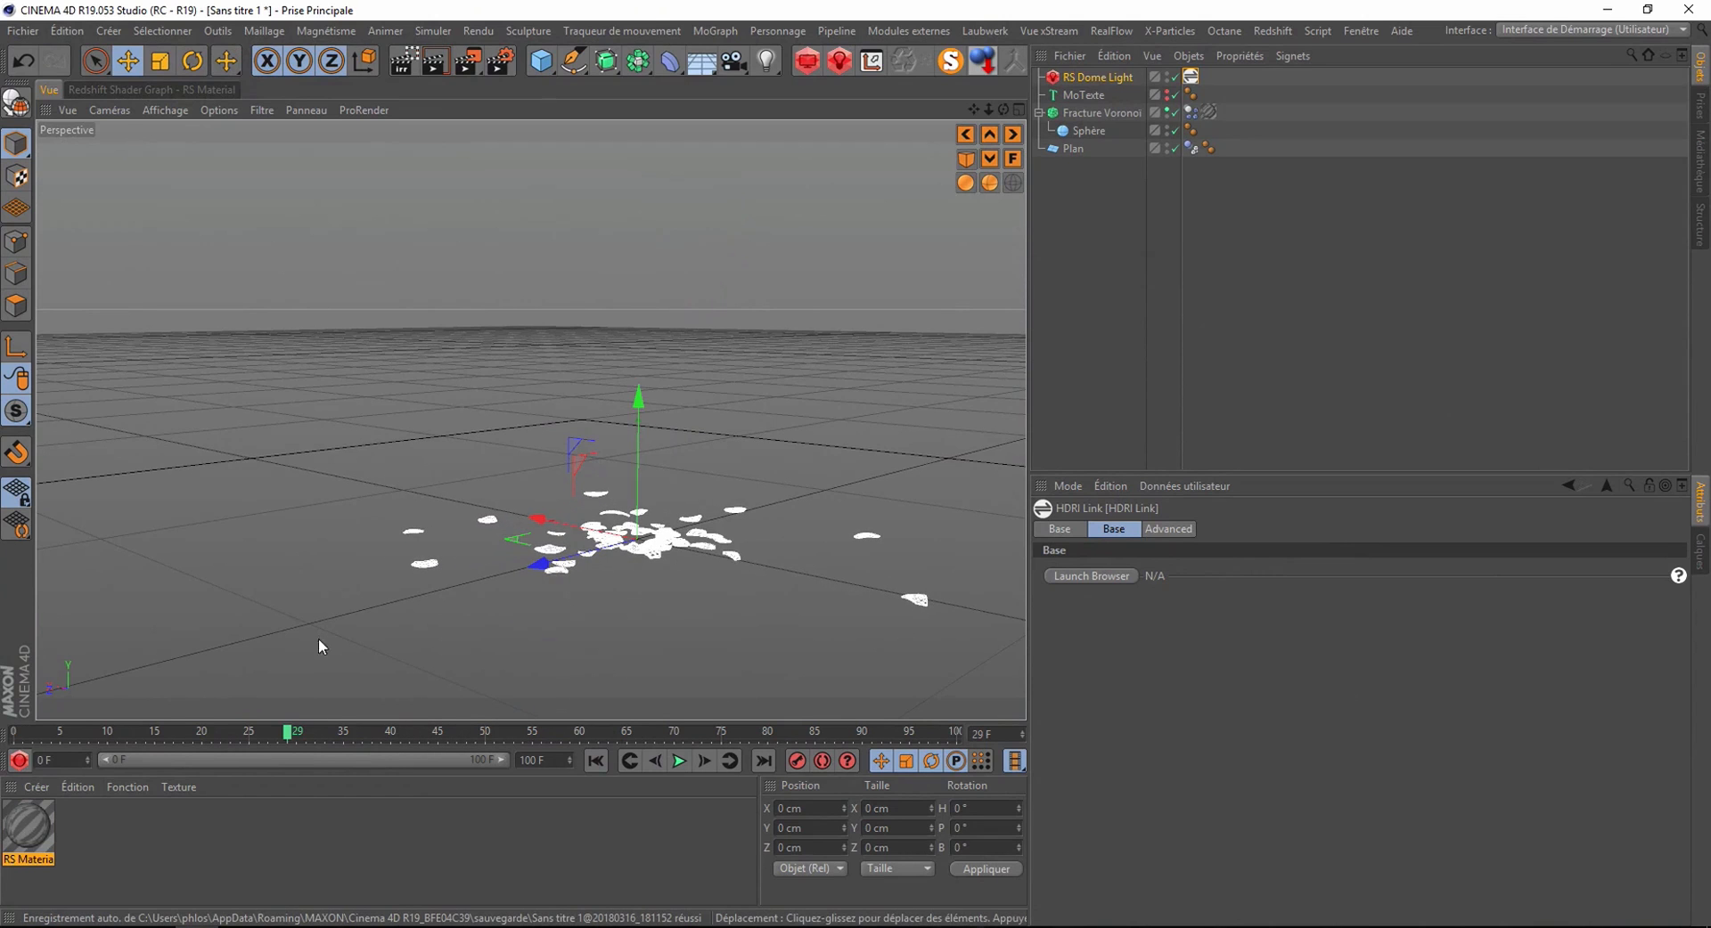
drag(283, 733, 5, 735)
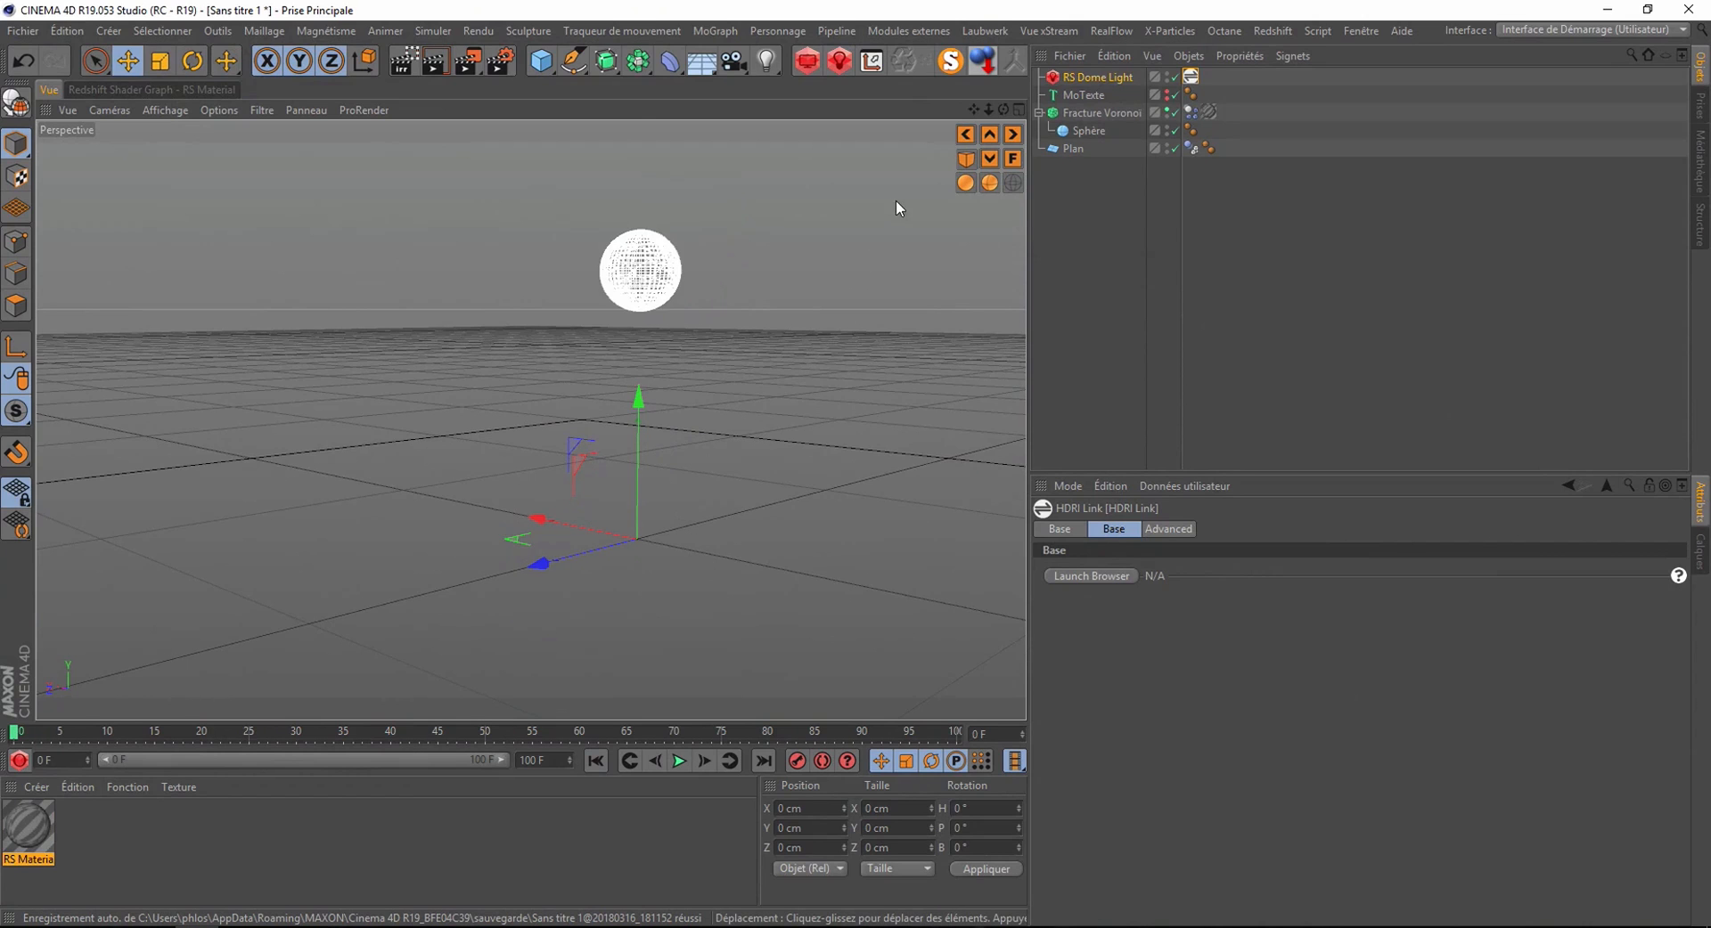
- Duplicate the Sphère object outside the Fracture Voronoi and rename the copy "Sphère lisse"
click(541, 63)
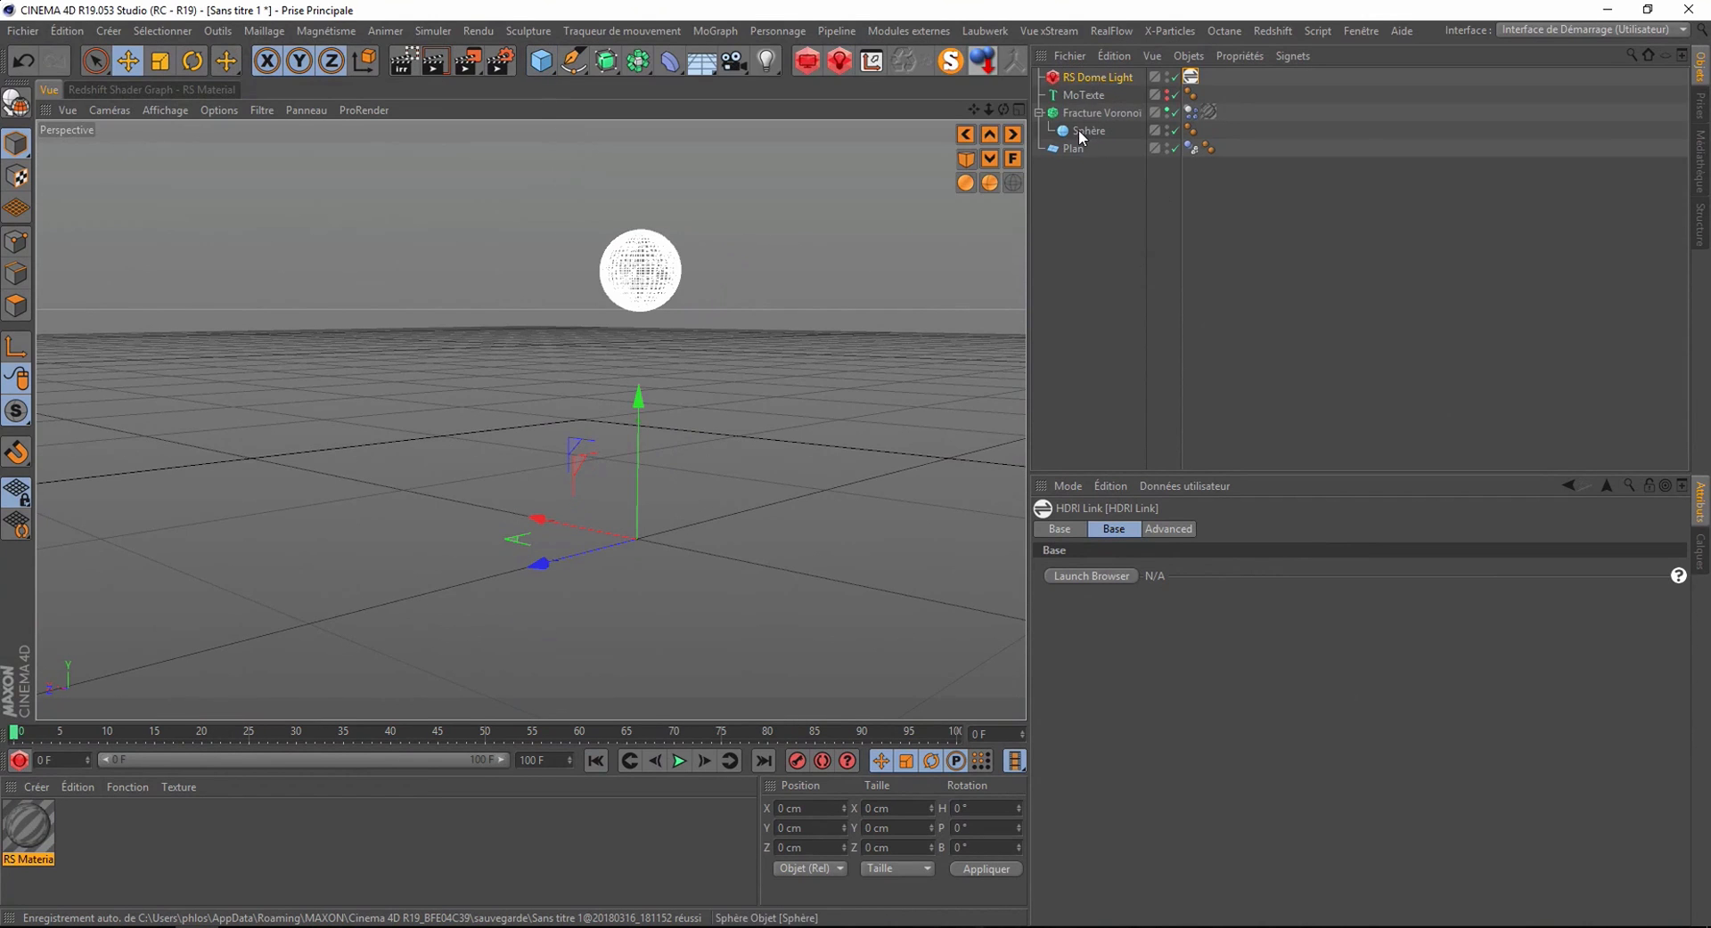
click(1078, 130)
ctrl+drag(1078, 134, 1072, 179)
scroll(657, 311, up, 2)
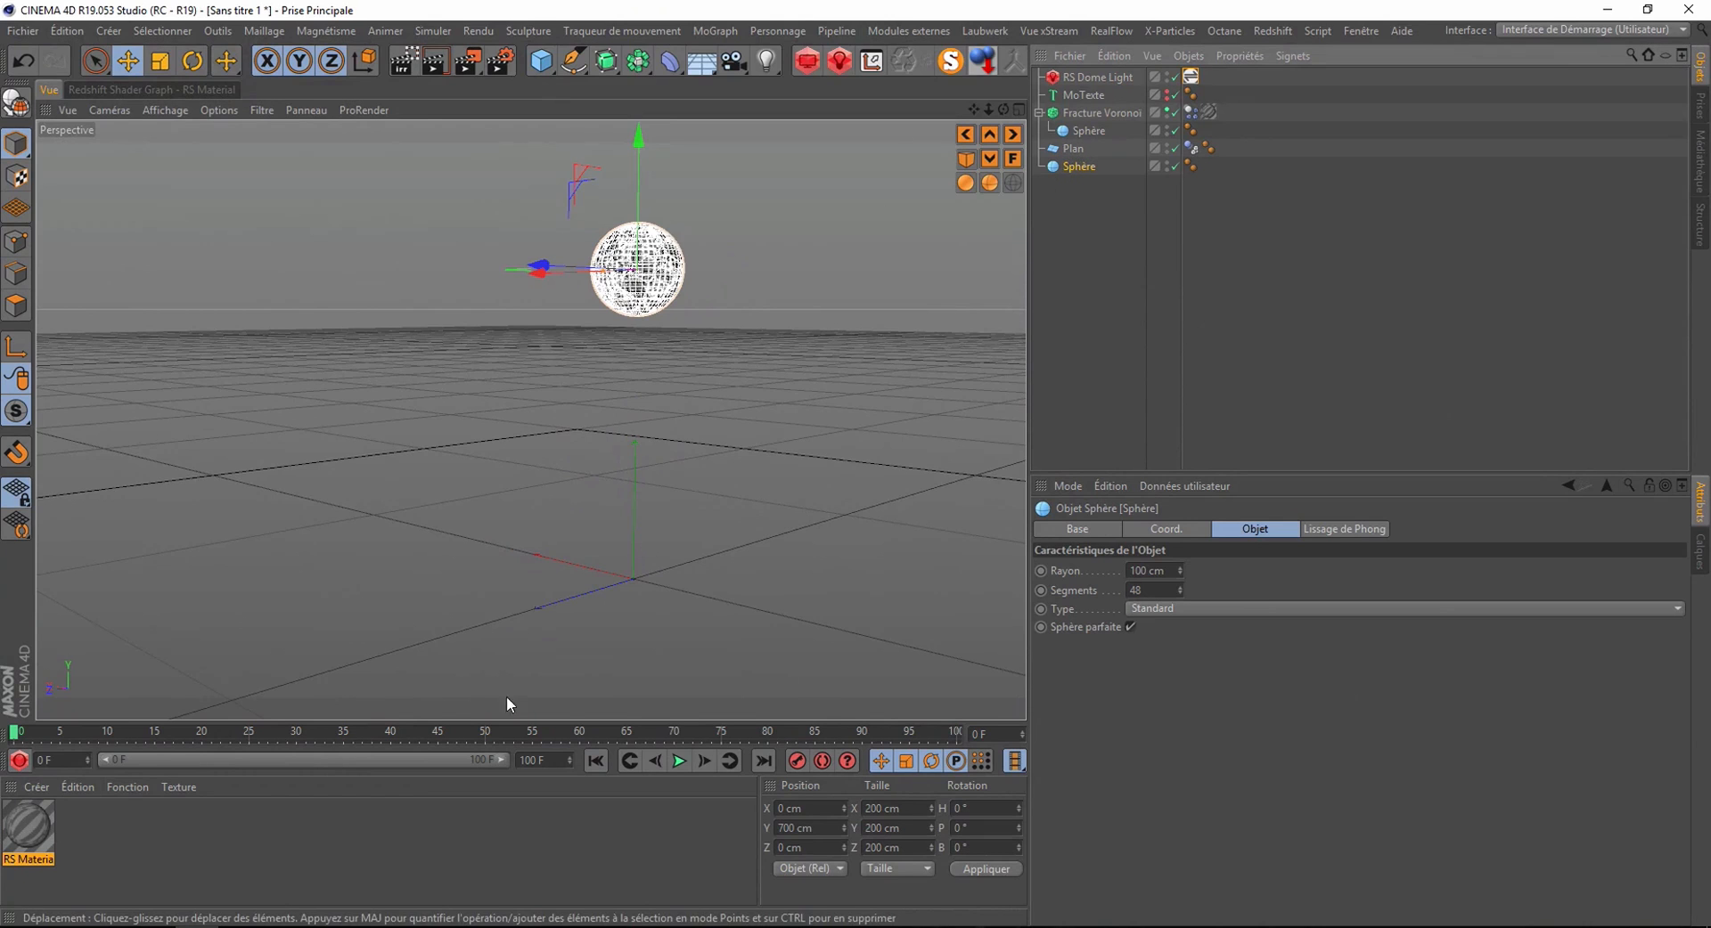
double_click(1081, 167)
text(Sphère lisse)
key(Return)
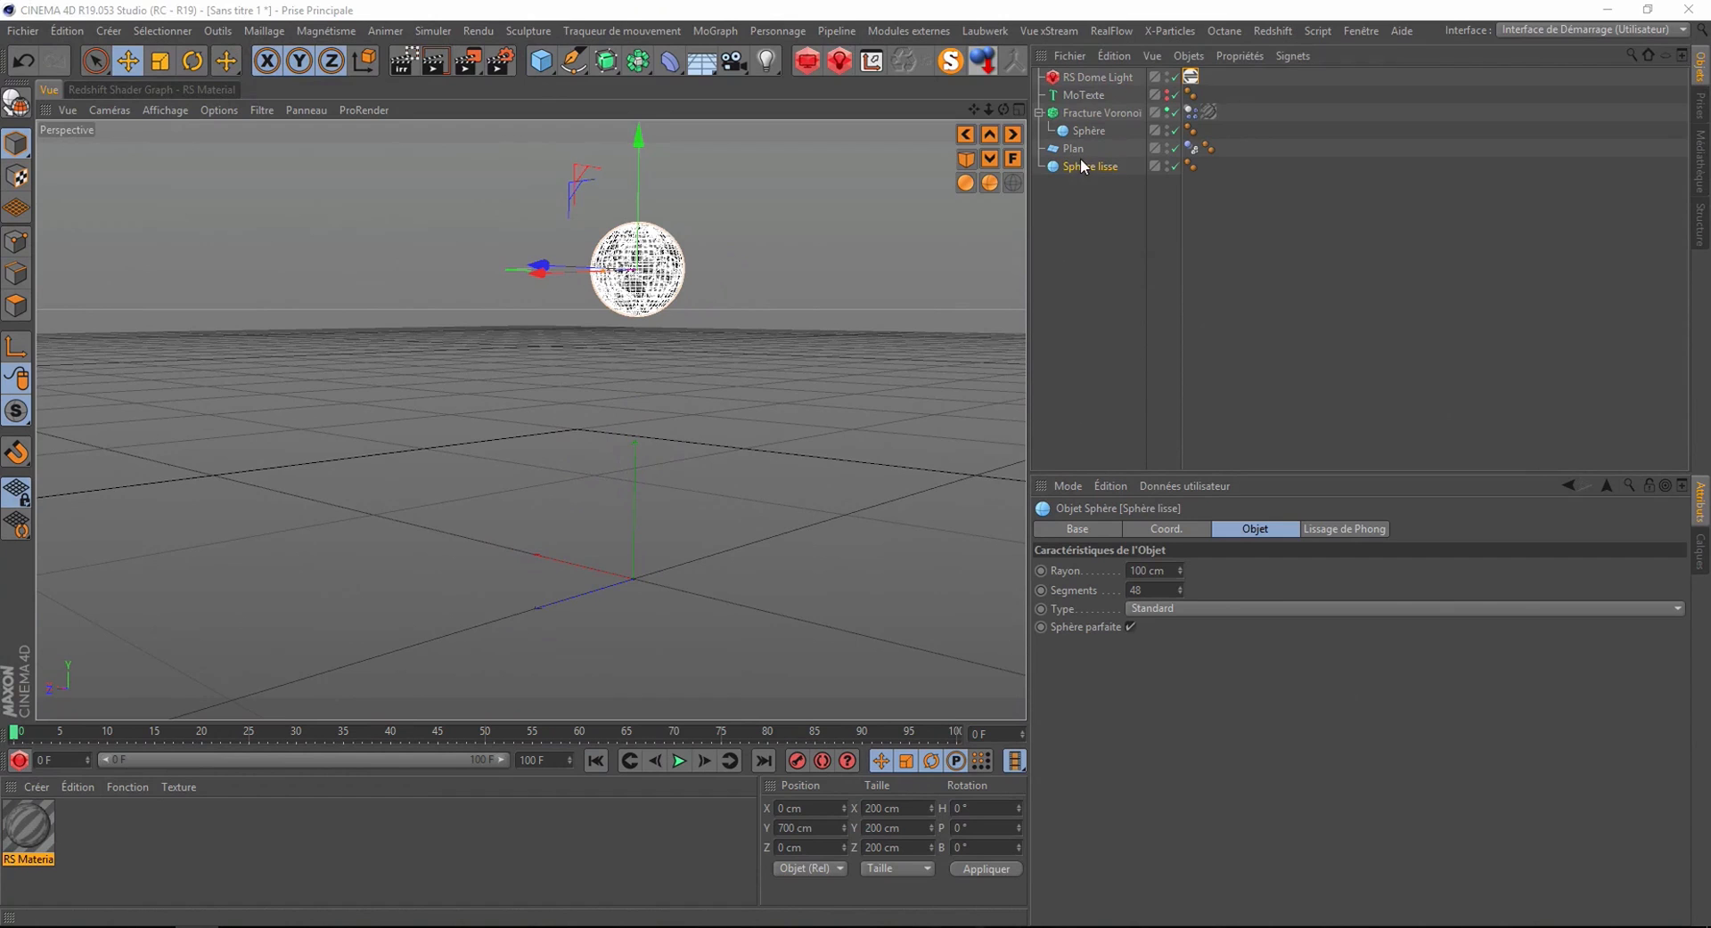
- Keyframe the Y position of Sphère lisse at 700 cm on frame 0 and switch to the front view
click(1142, 532)
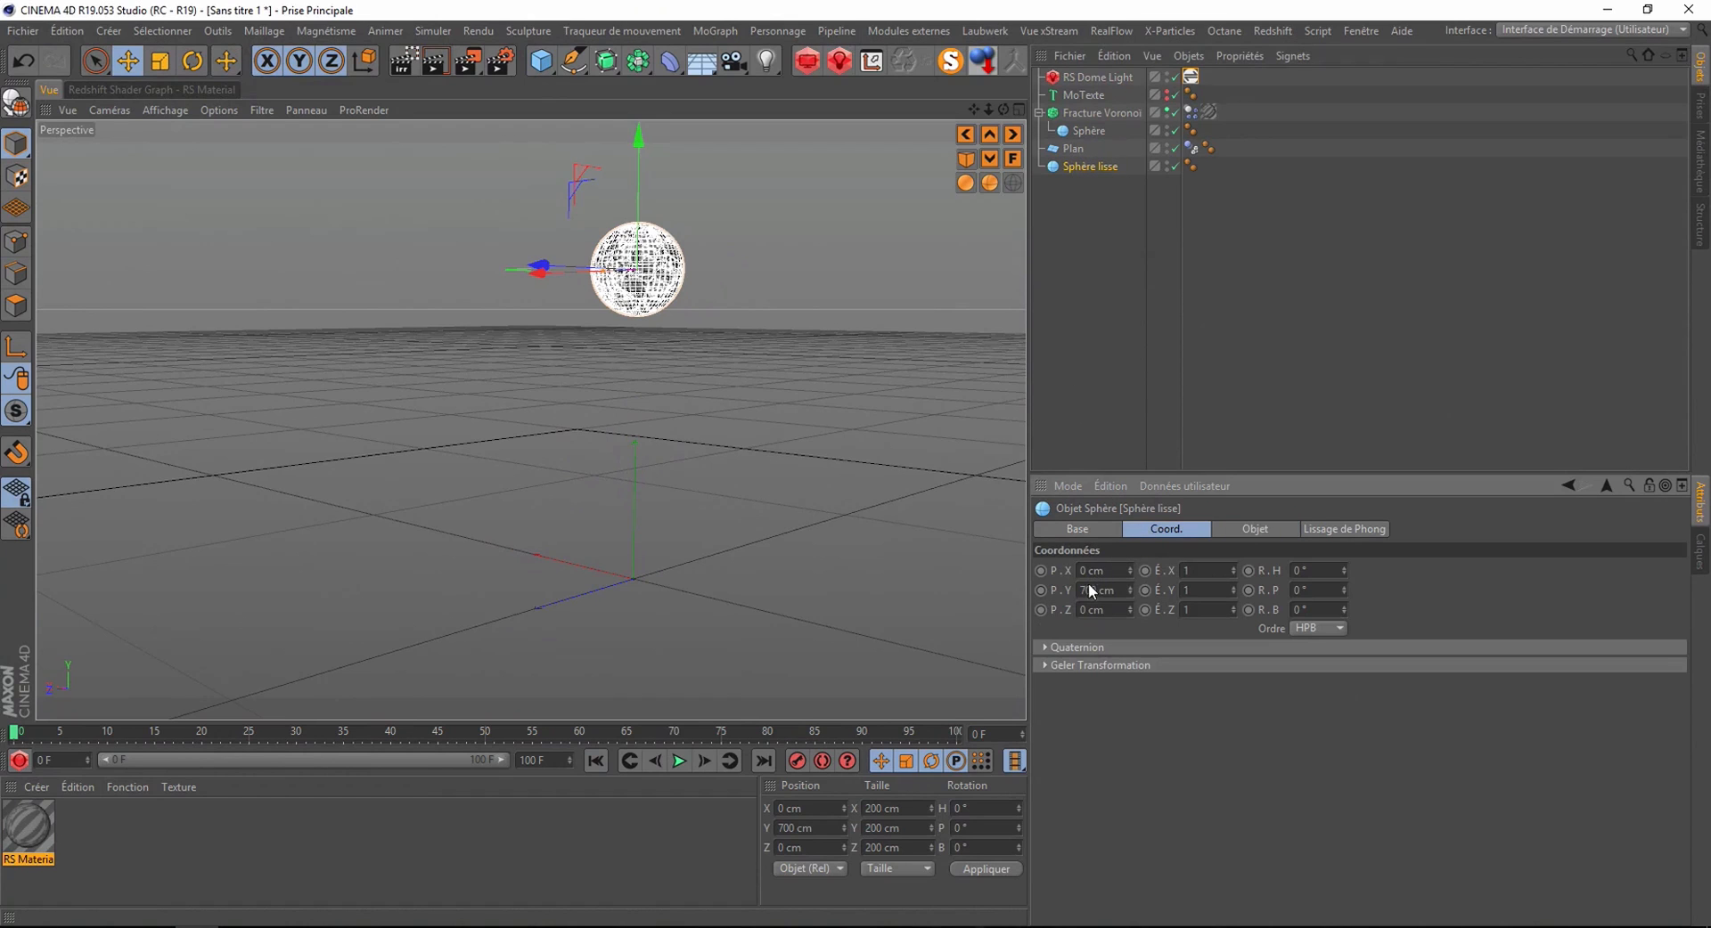
ctrl+click(1041, 591)
drag(19, 732, 149, 367)
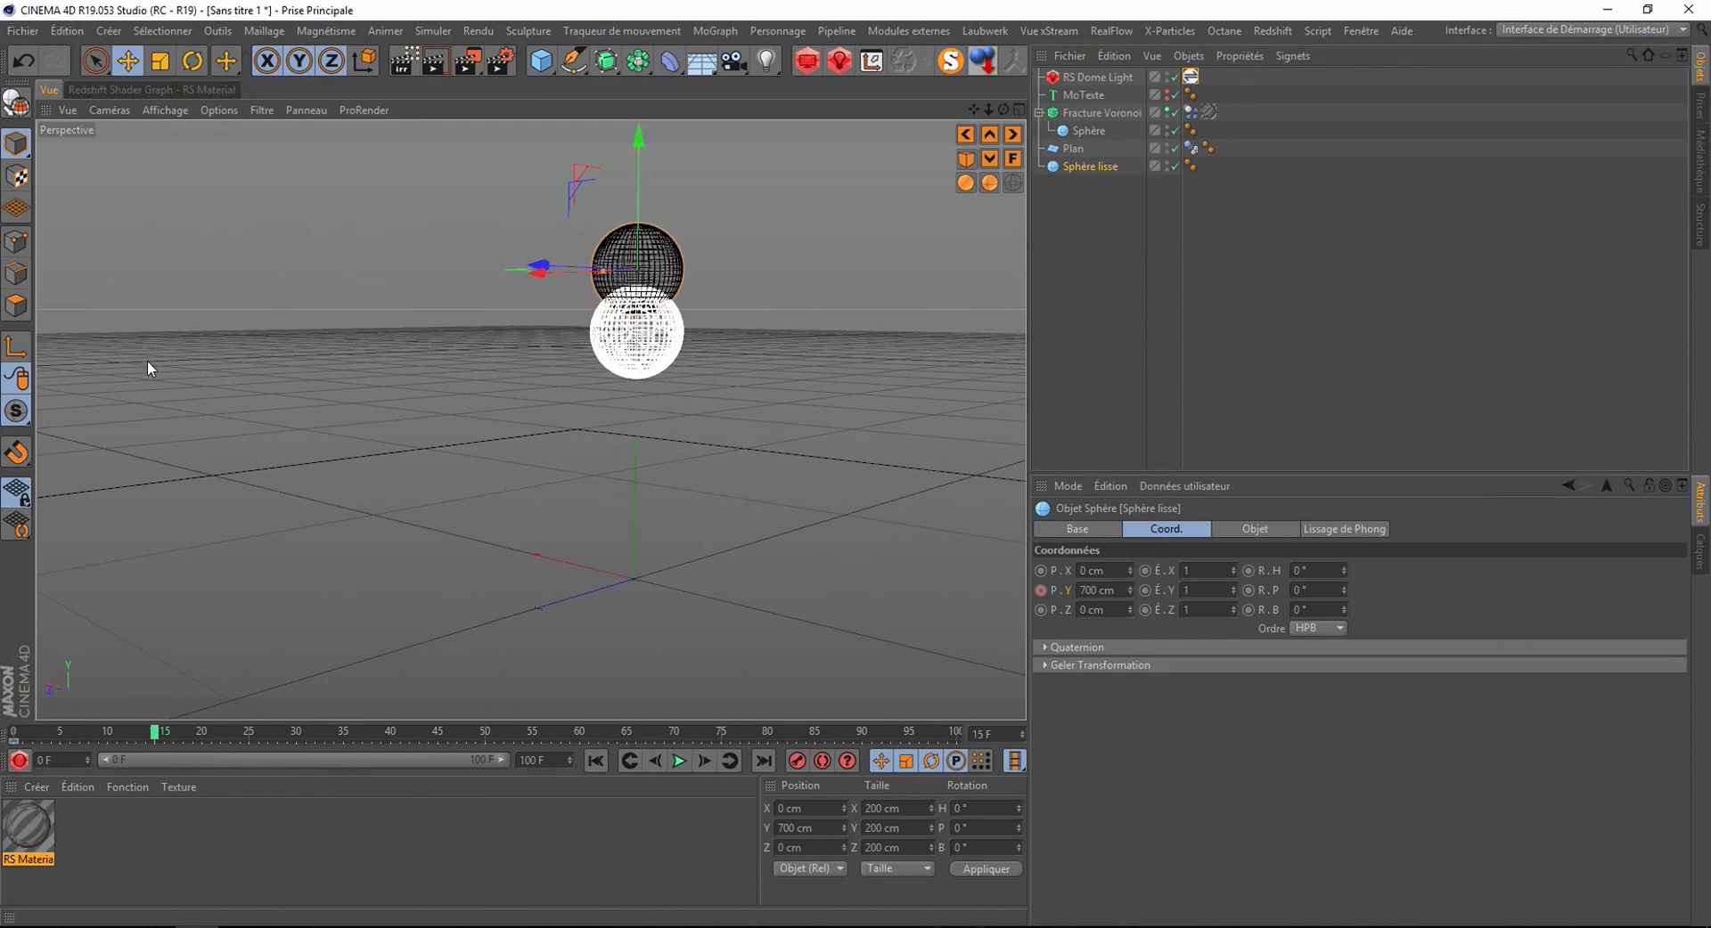
click(1013, 158)
- Step through the simulation to the ground impact at frame 29 and keyframe the Y position of Sphère lisse at 100 cm there
drag(160, 734, 295, 754)
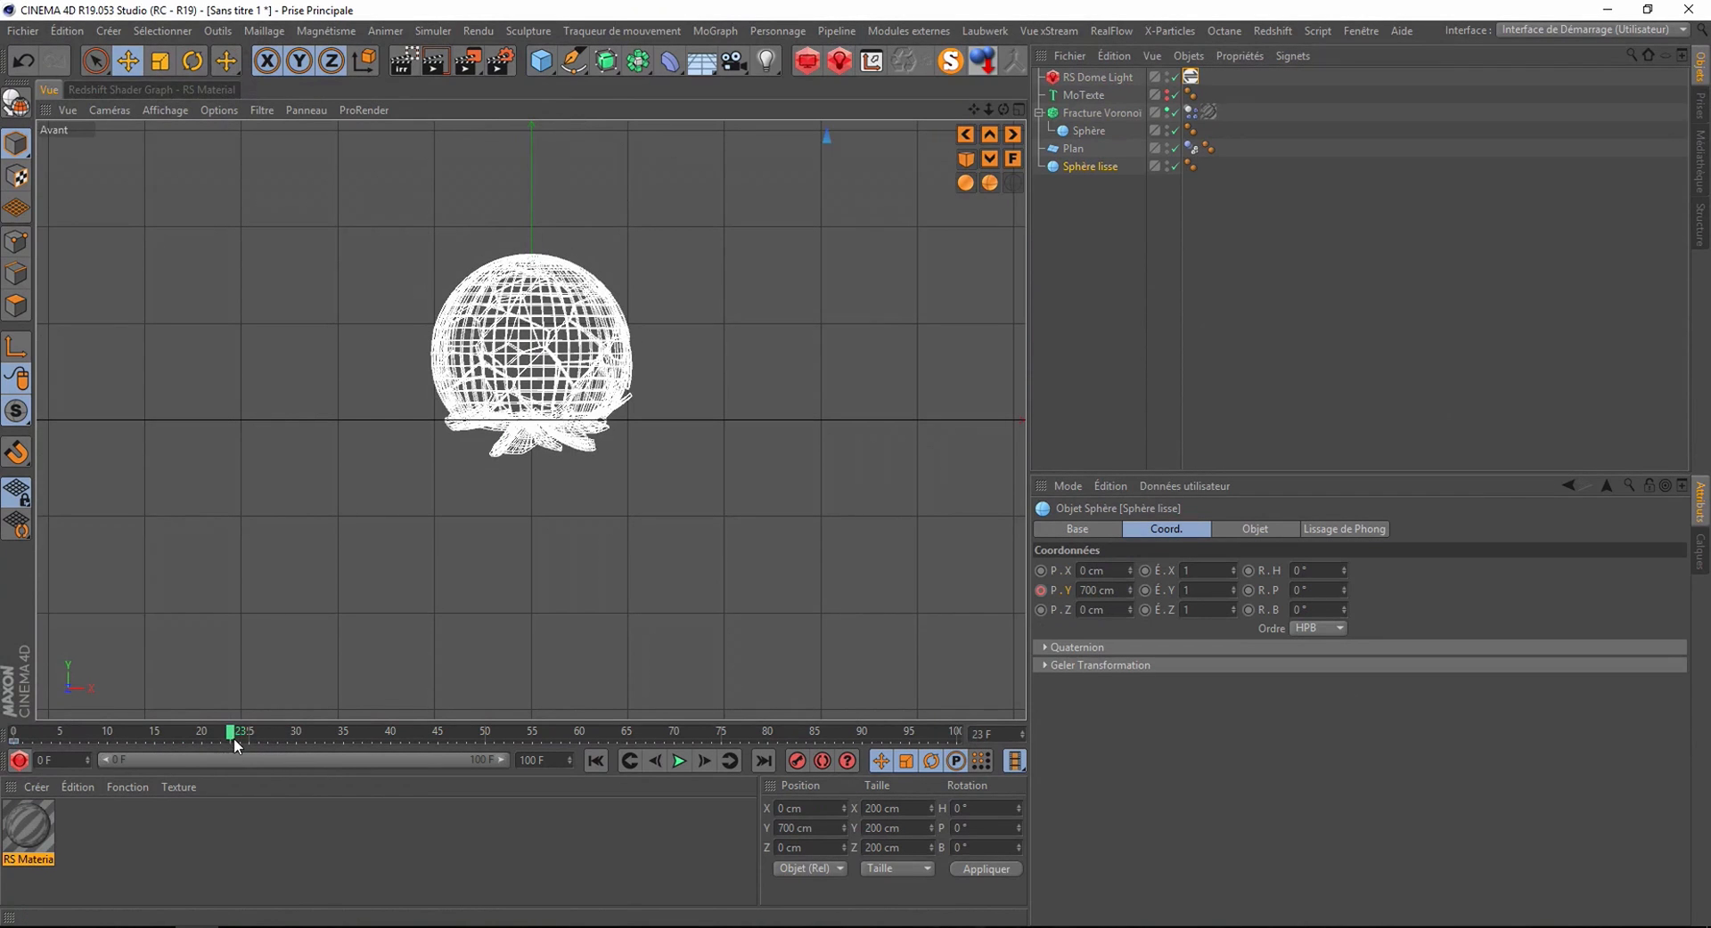
click(658, 765)
drag(198, 736, 88, 734)
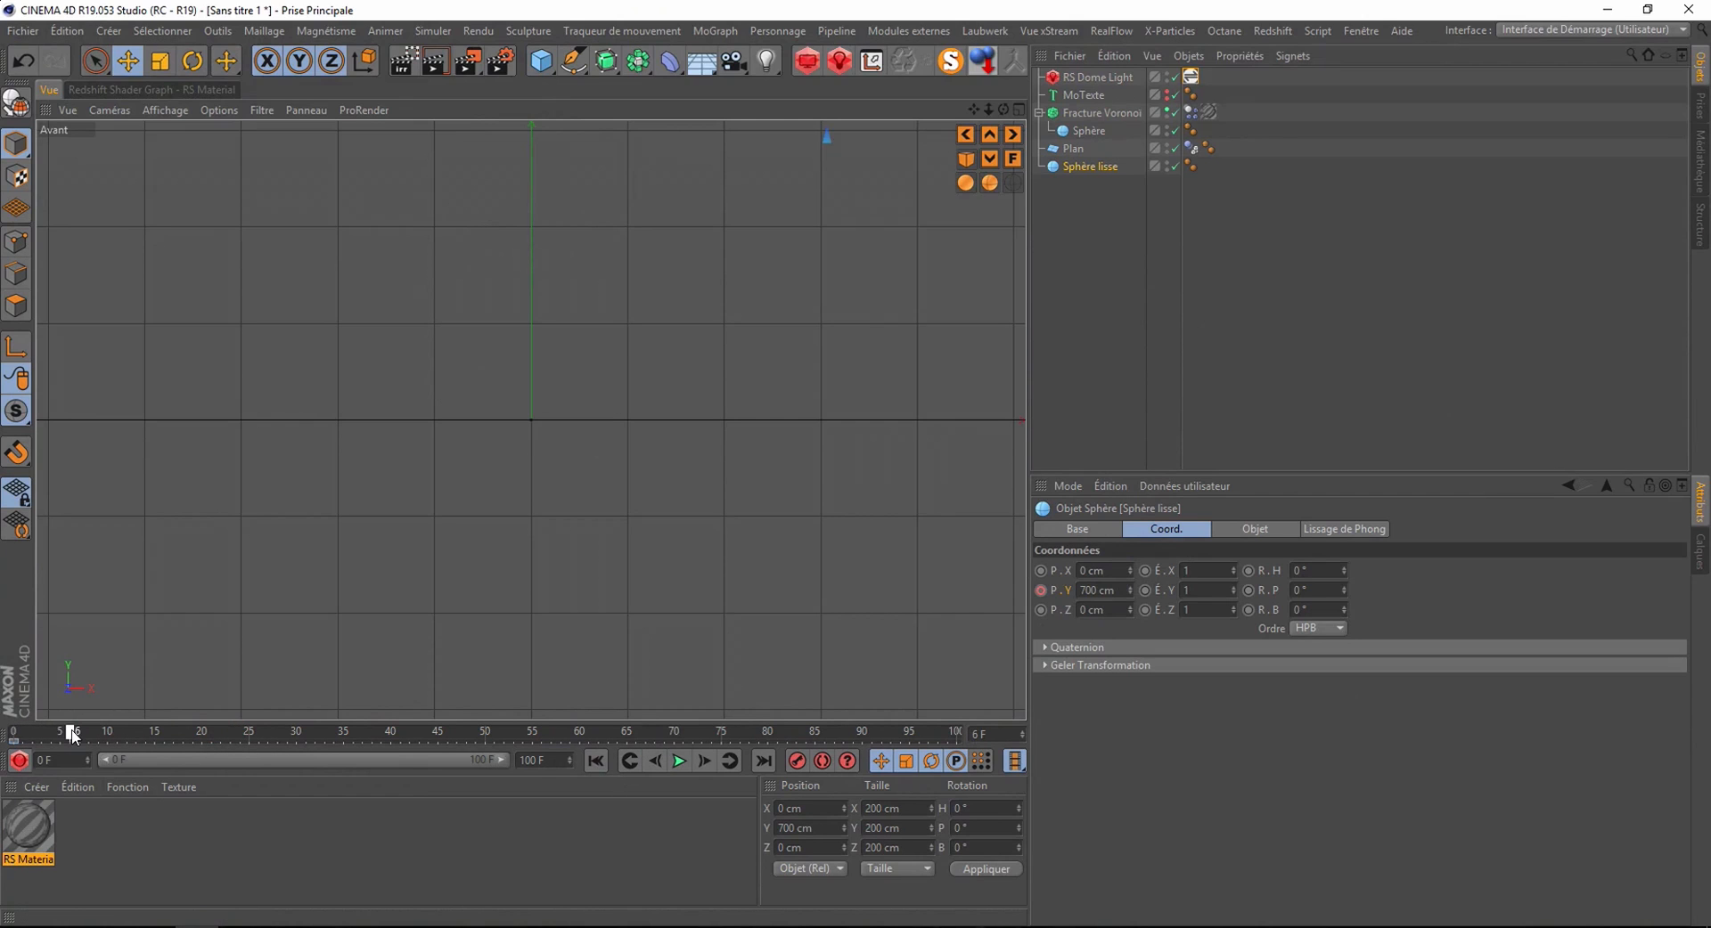
click(678, 759)
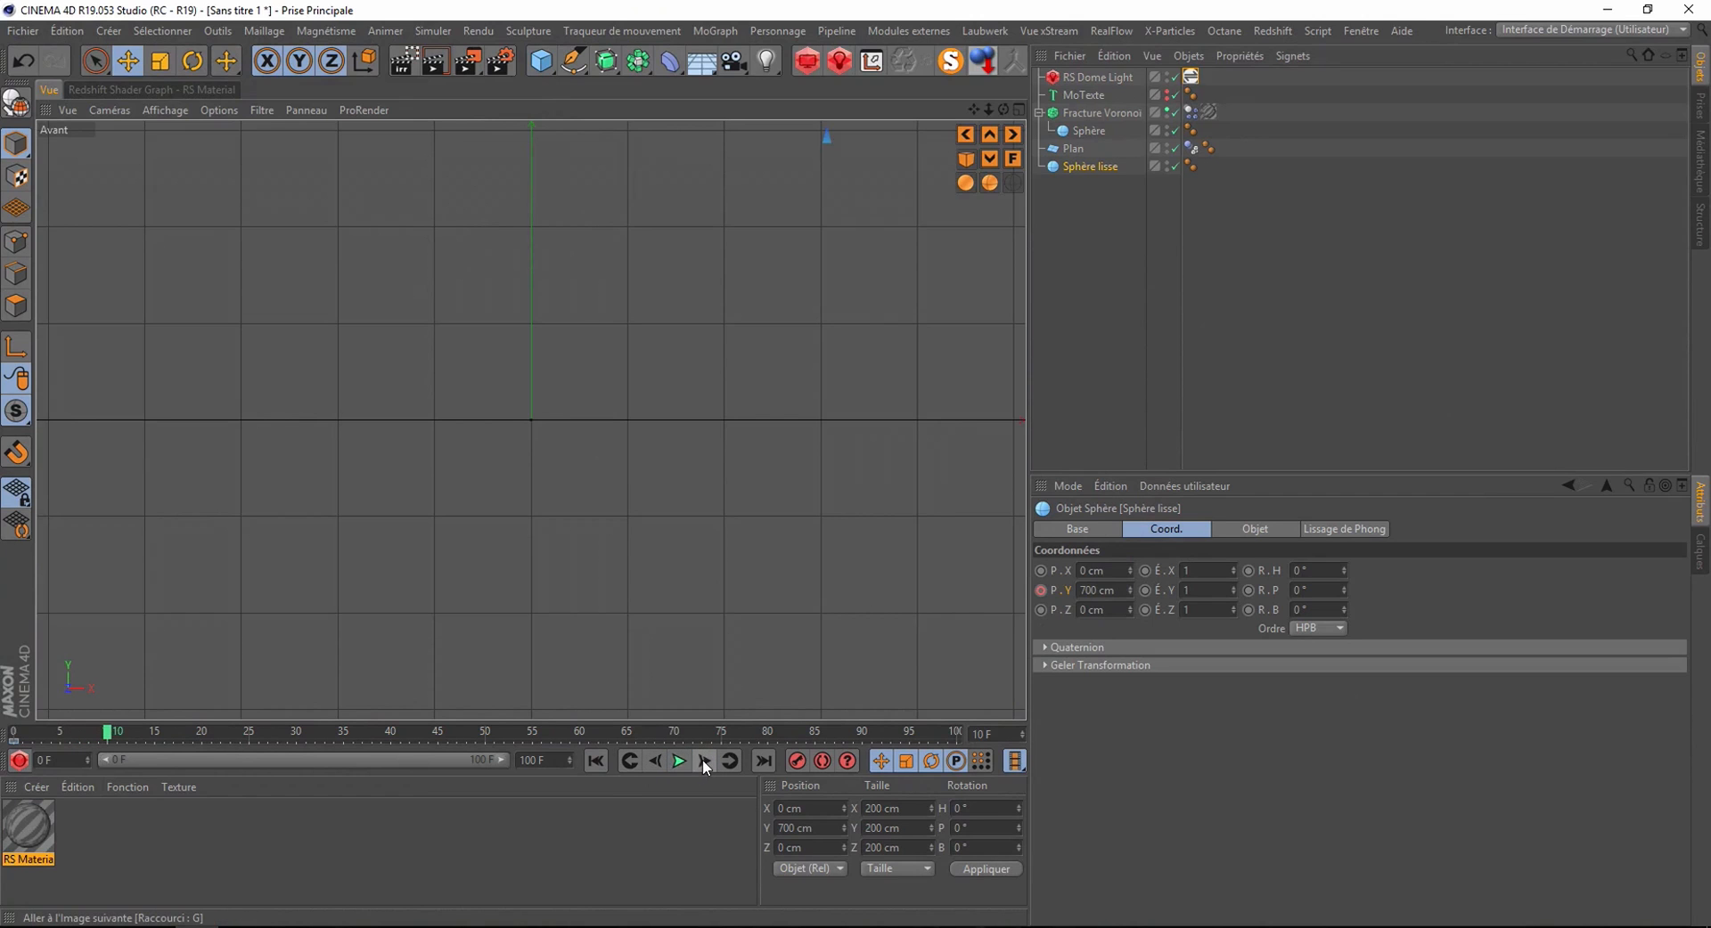
click(681, 763)
click(700, 762)
click(700, 762)
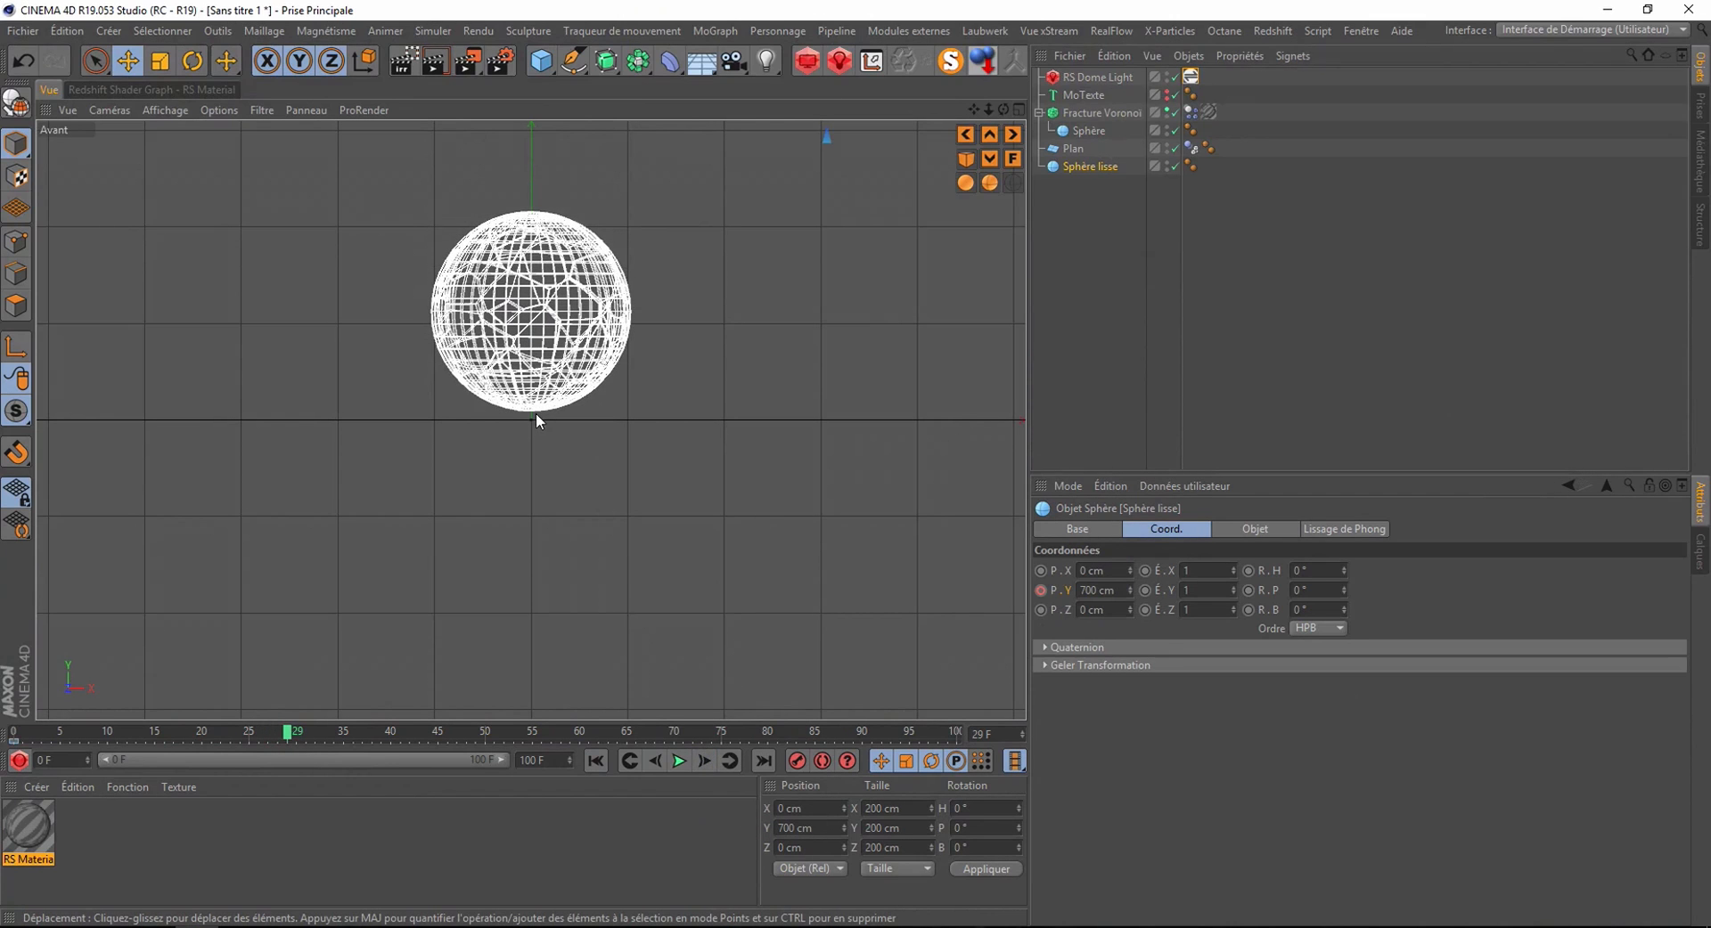
click(704, 762)
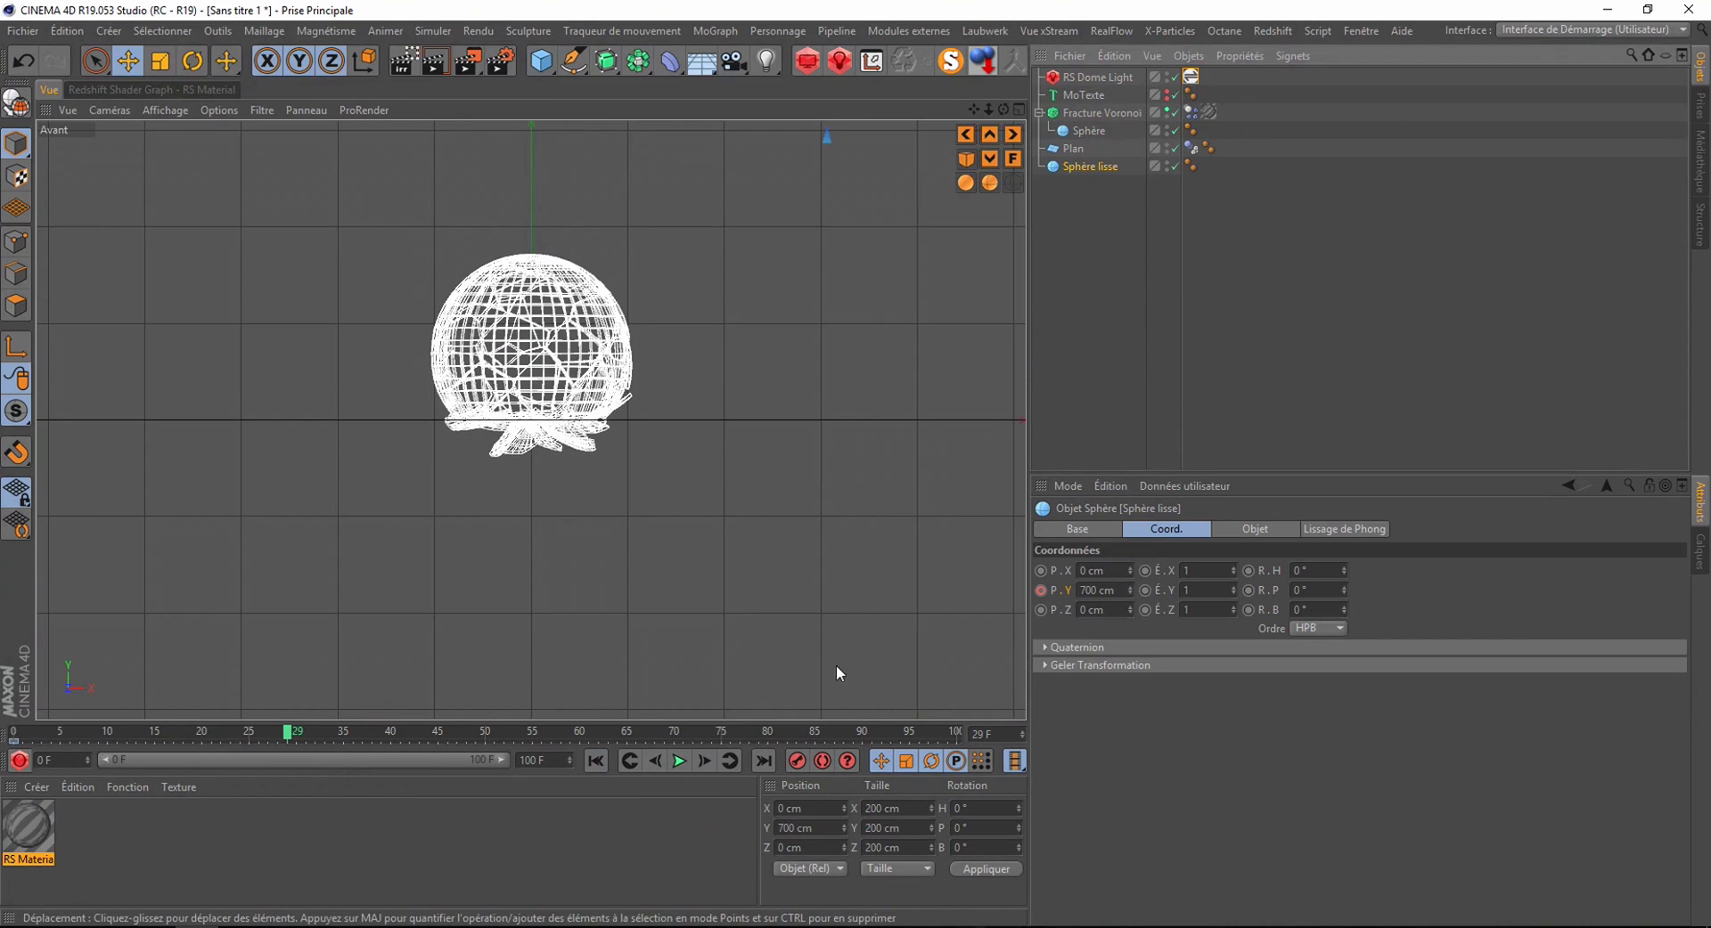
click(983, 62)
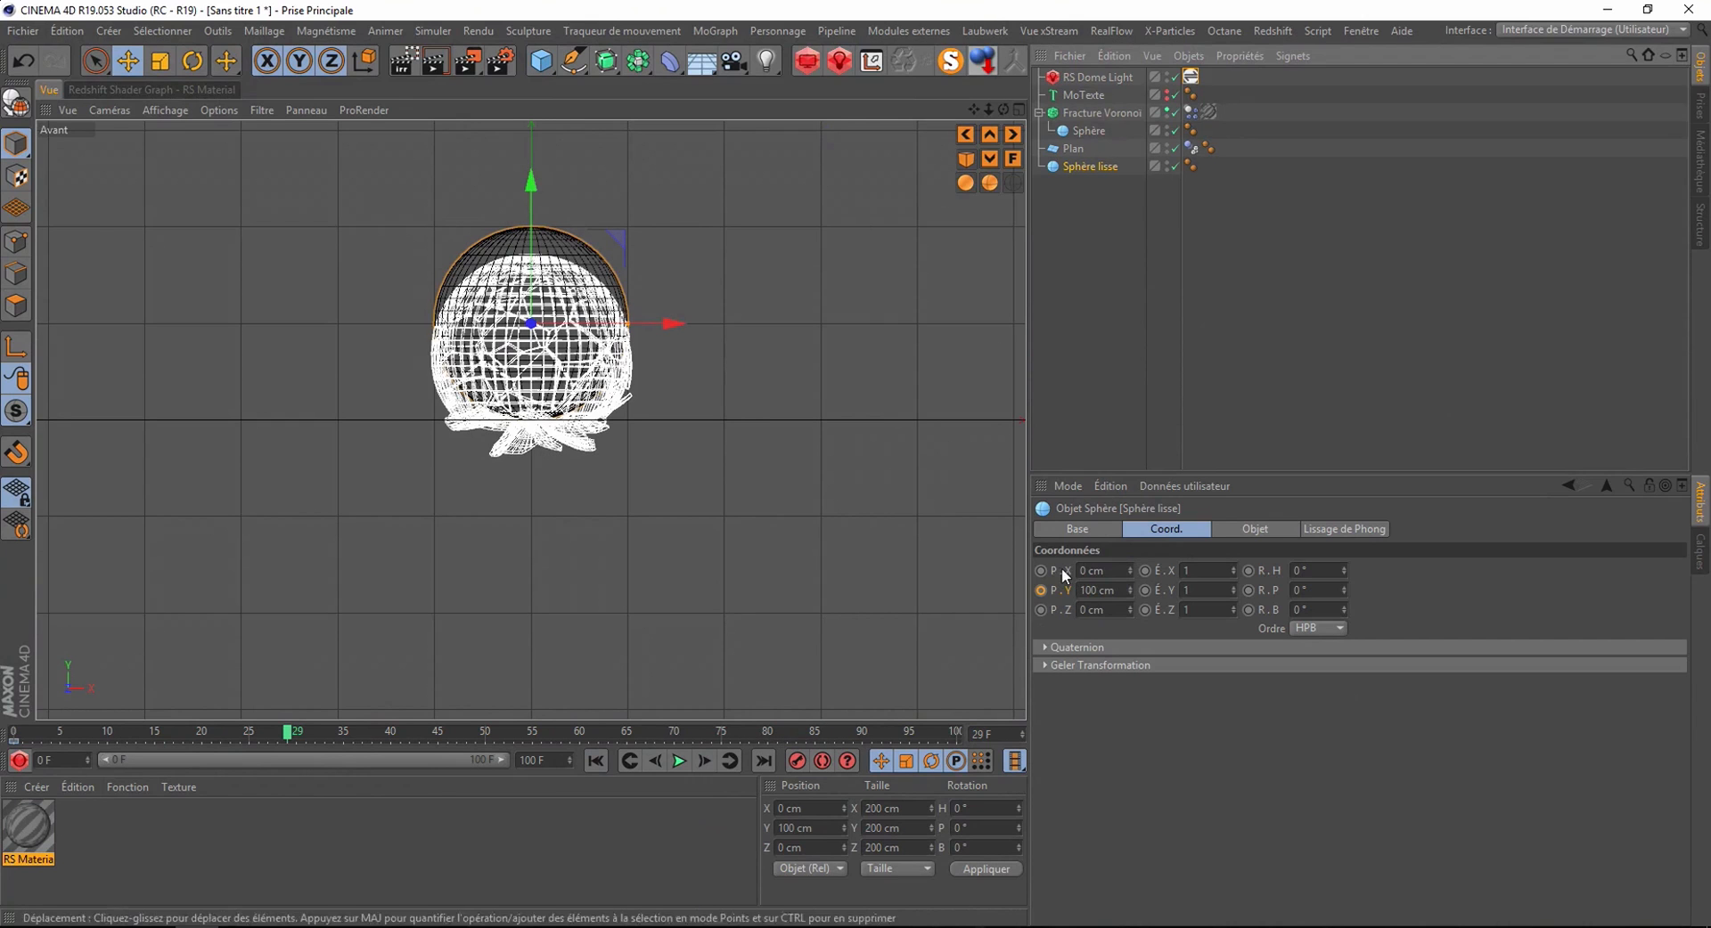
click(1040, 590)
- Play the animation from the start to compare the fall of Sphère lisse with that of the fractured sphere
scroll(766, 400, down, 5)
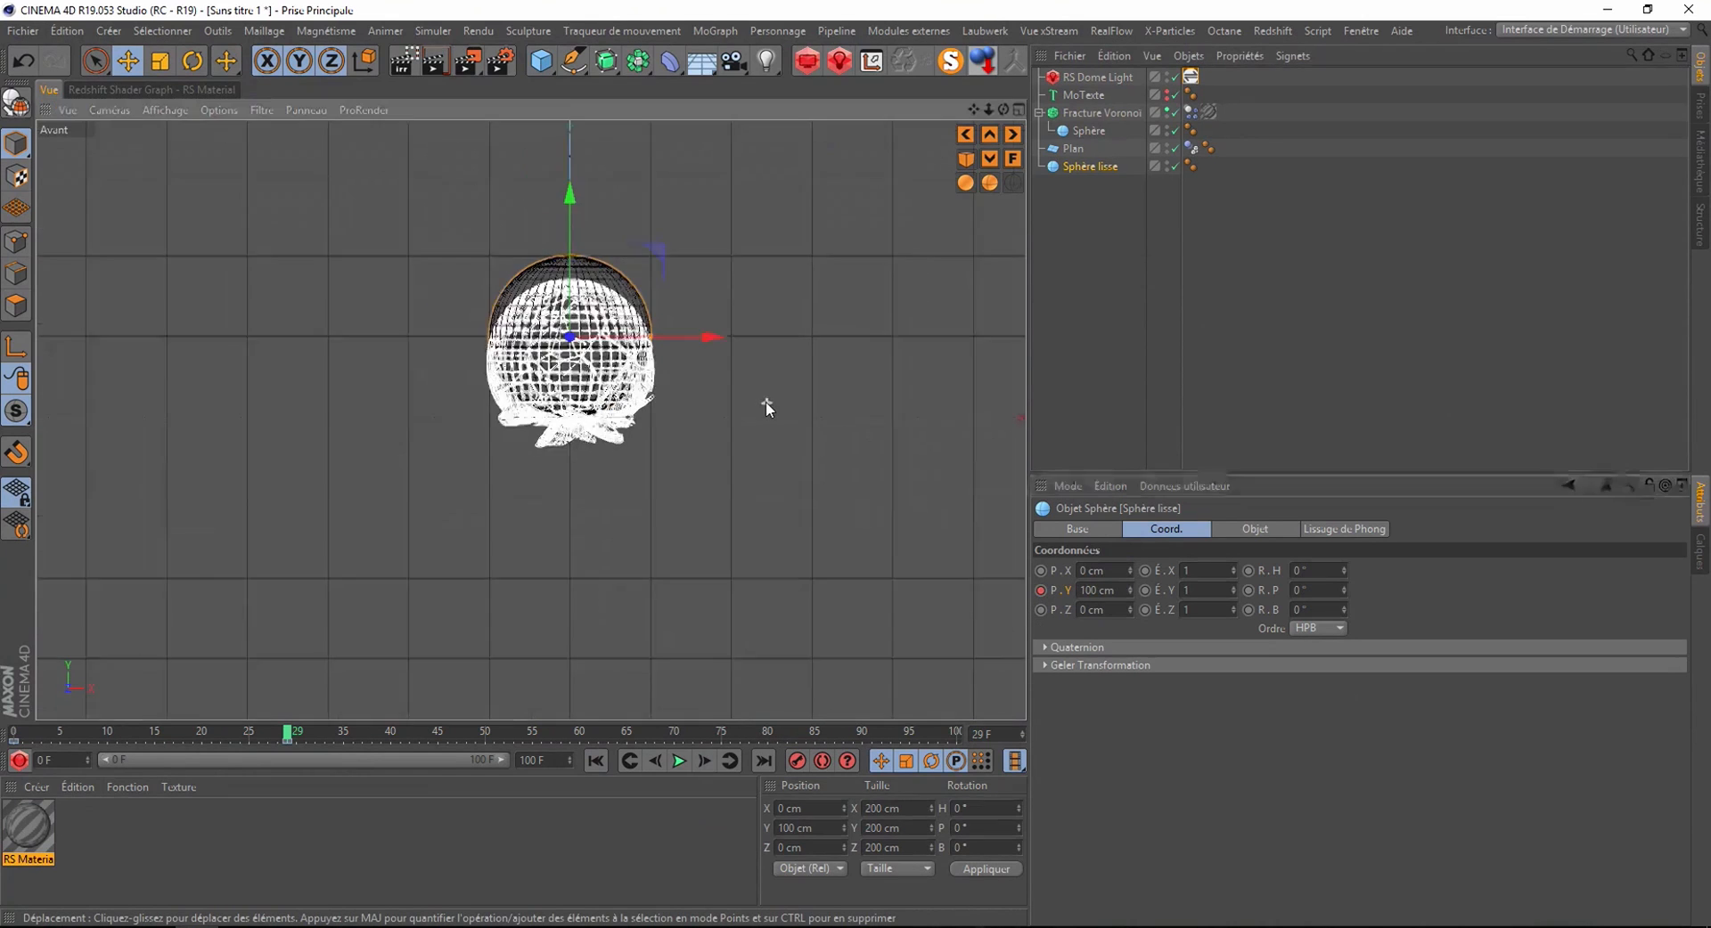
drag(973, 107, 973, 107)
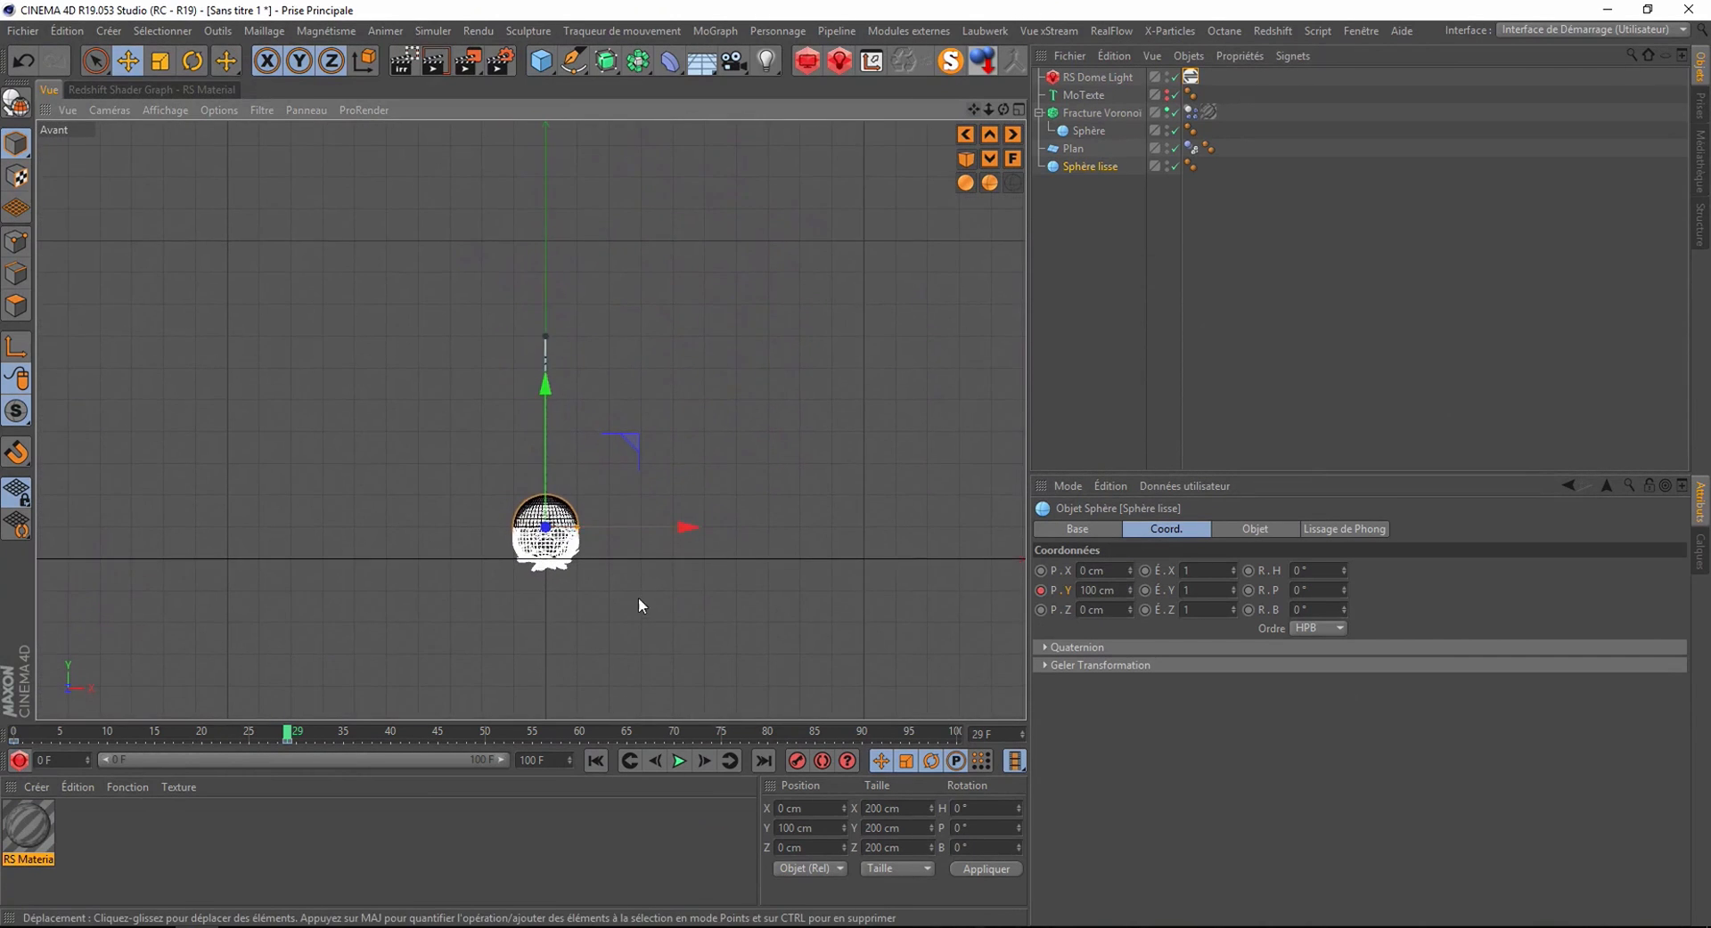
scroll(641, 588, up, 2)
click(595, 762)
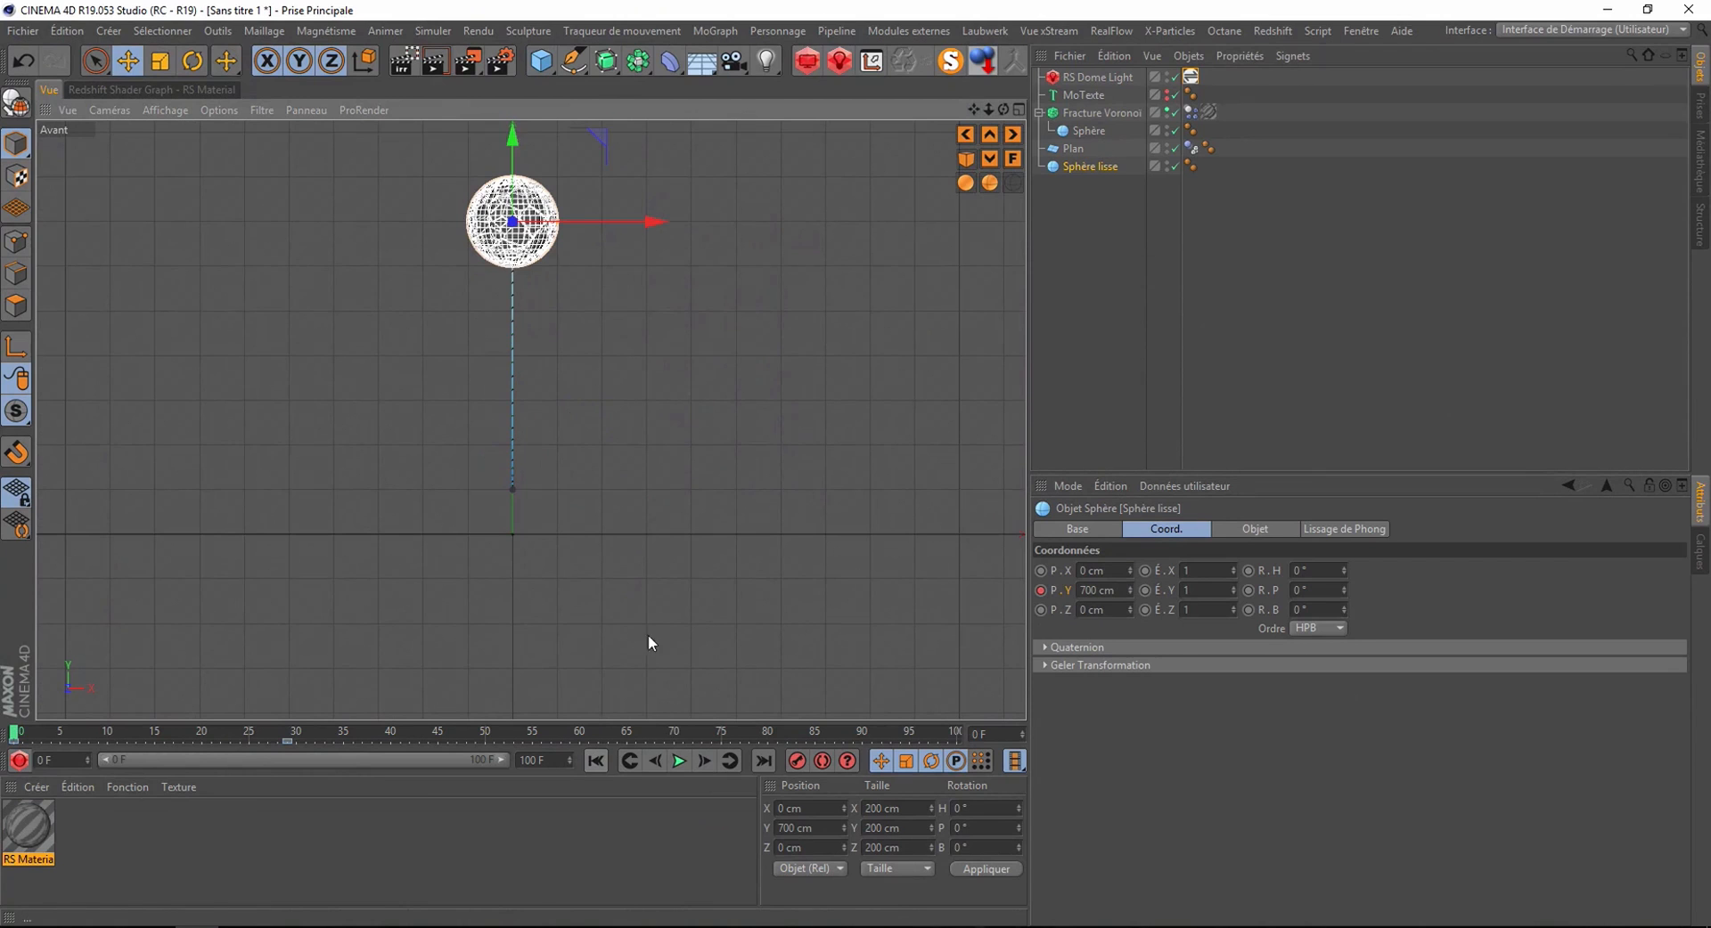
click(679, 762)
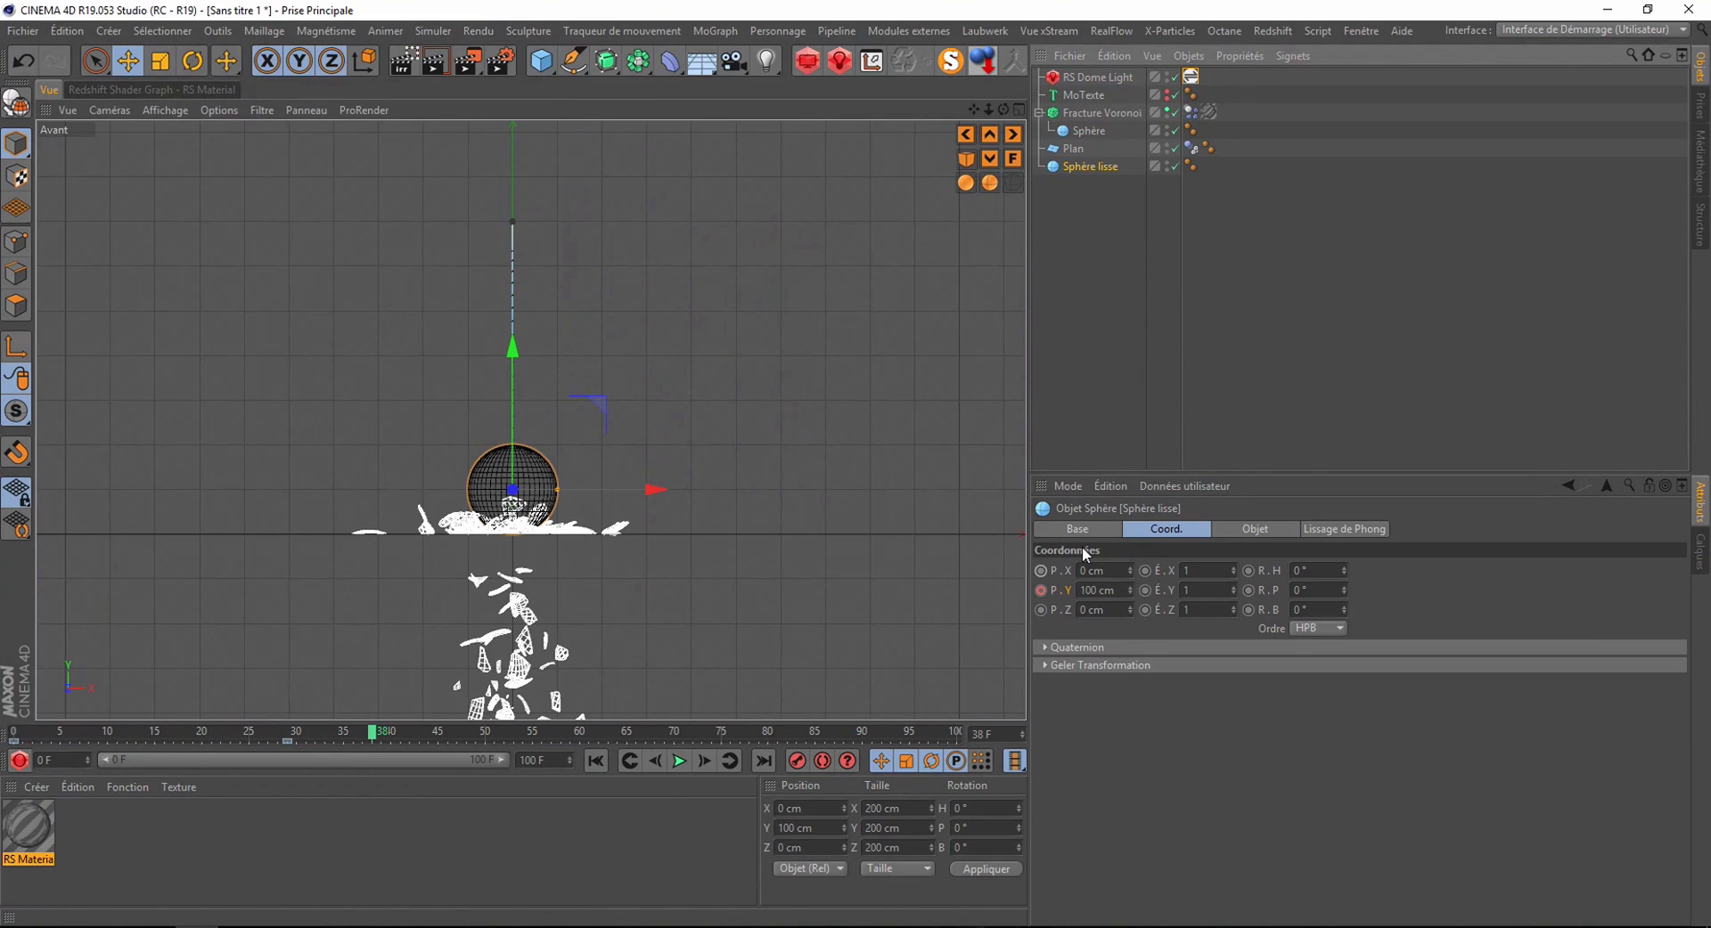
right_click(1066, 589)
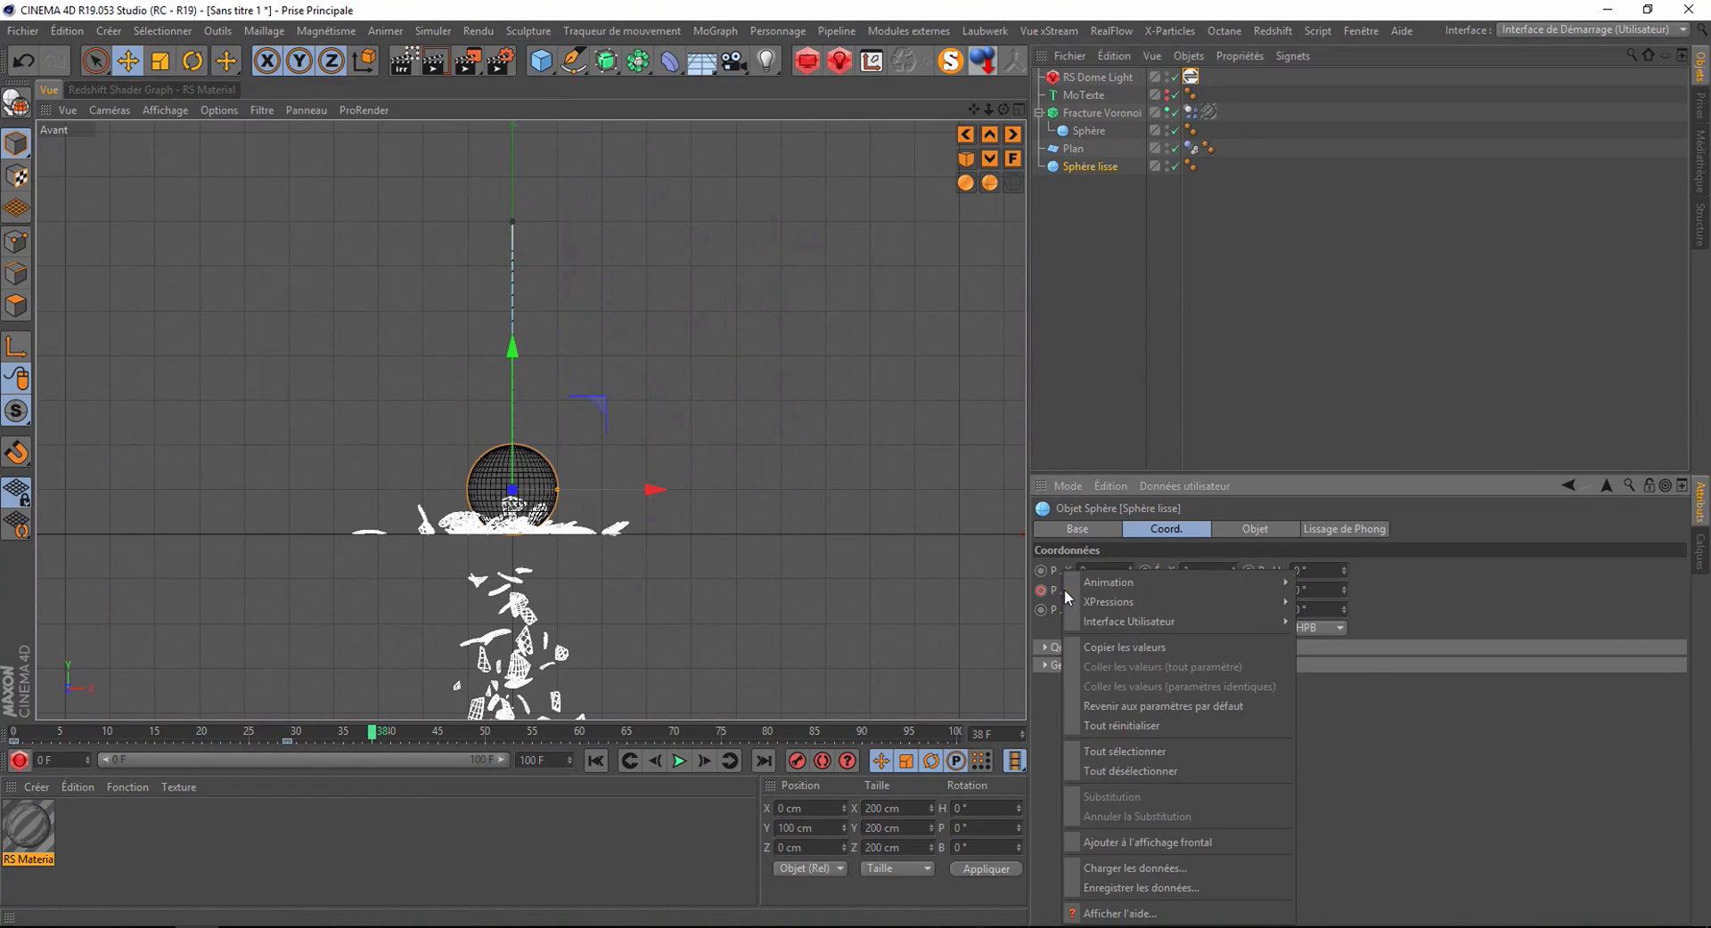
click(367, 733)
drag(189, 732, 147, 732)
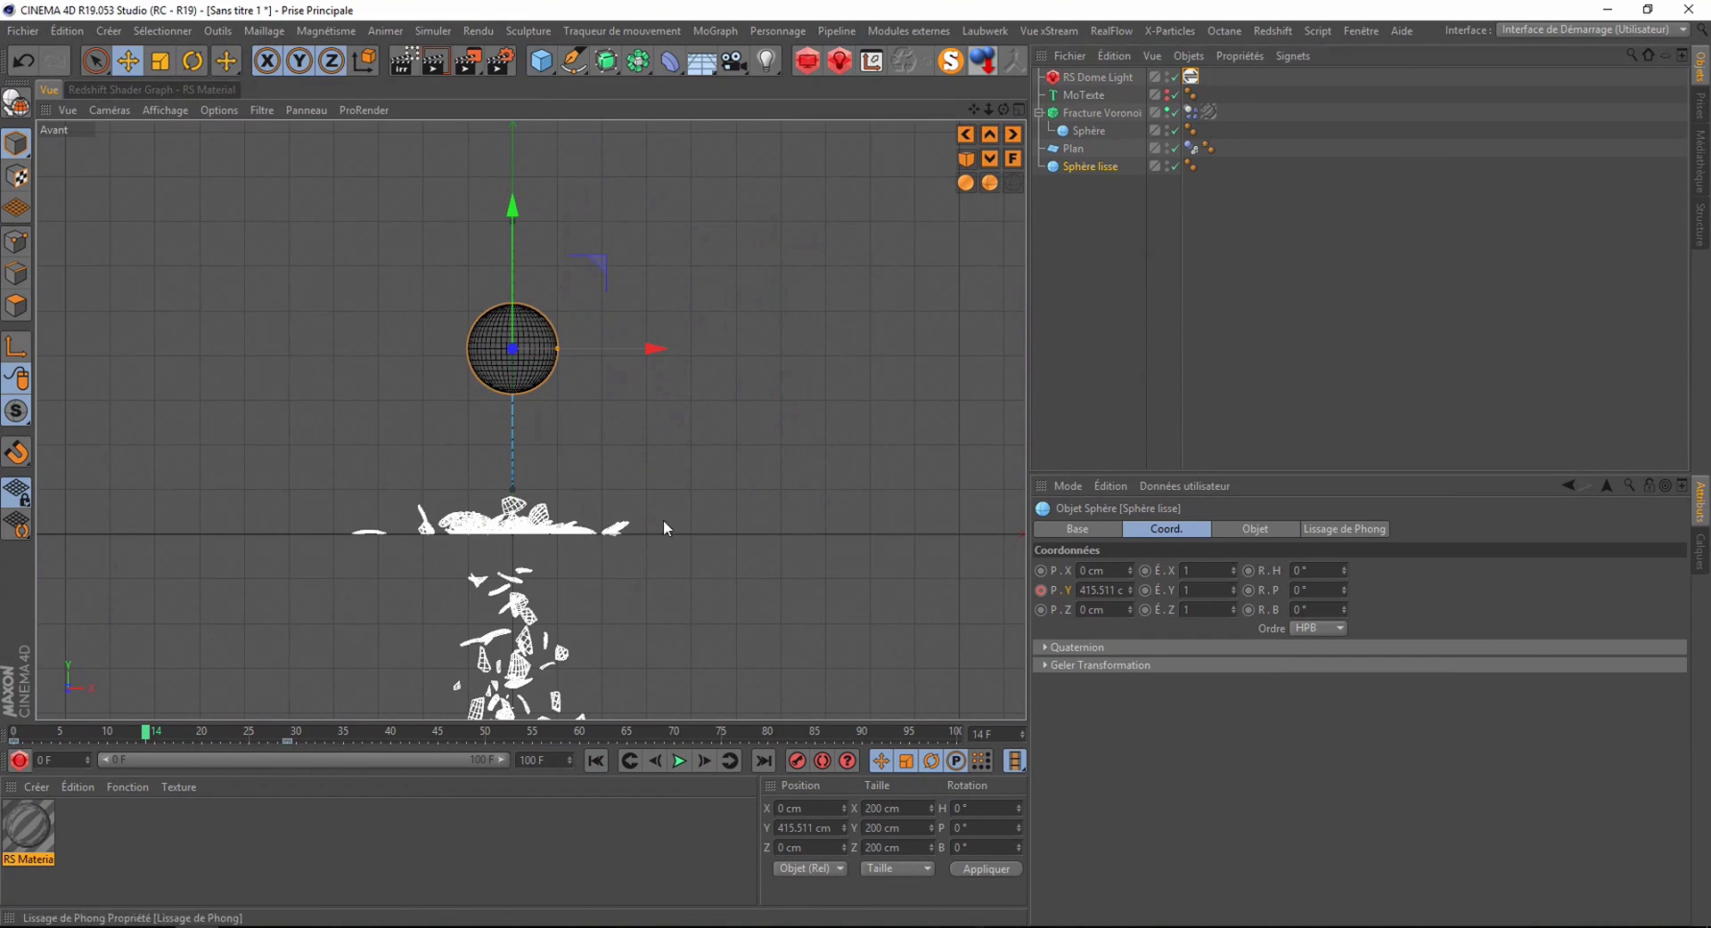
- Bake all dynamics to the cache from the Fracture Voronoi's dynamics body tag and scrub to frame 32 to check the synchronisation
click(1191, 112)
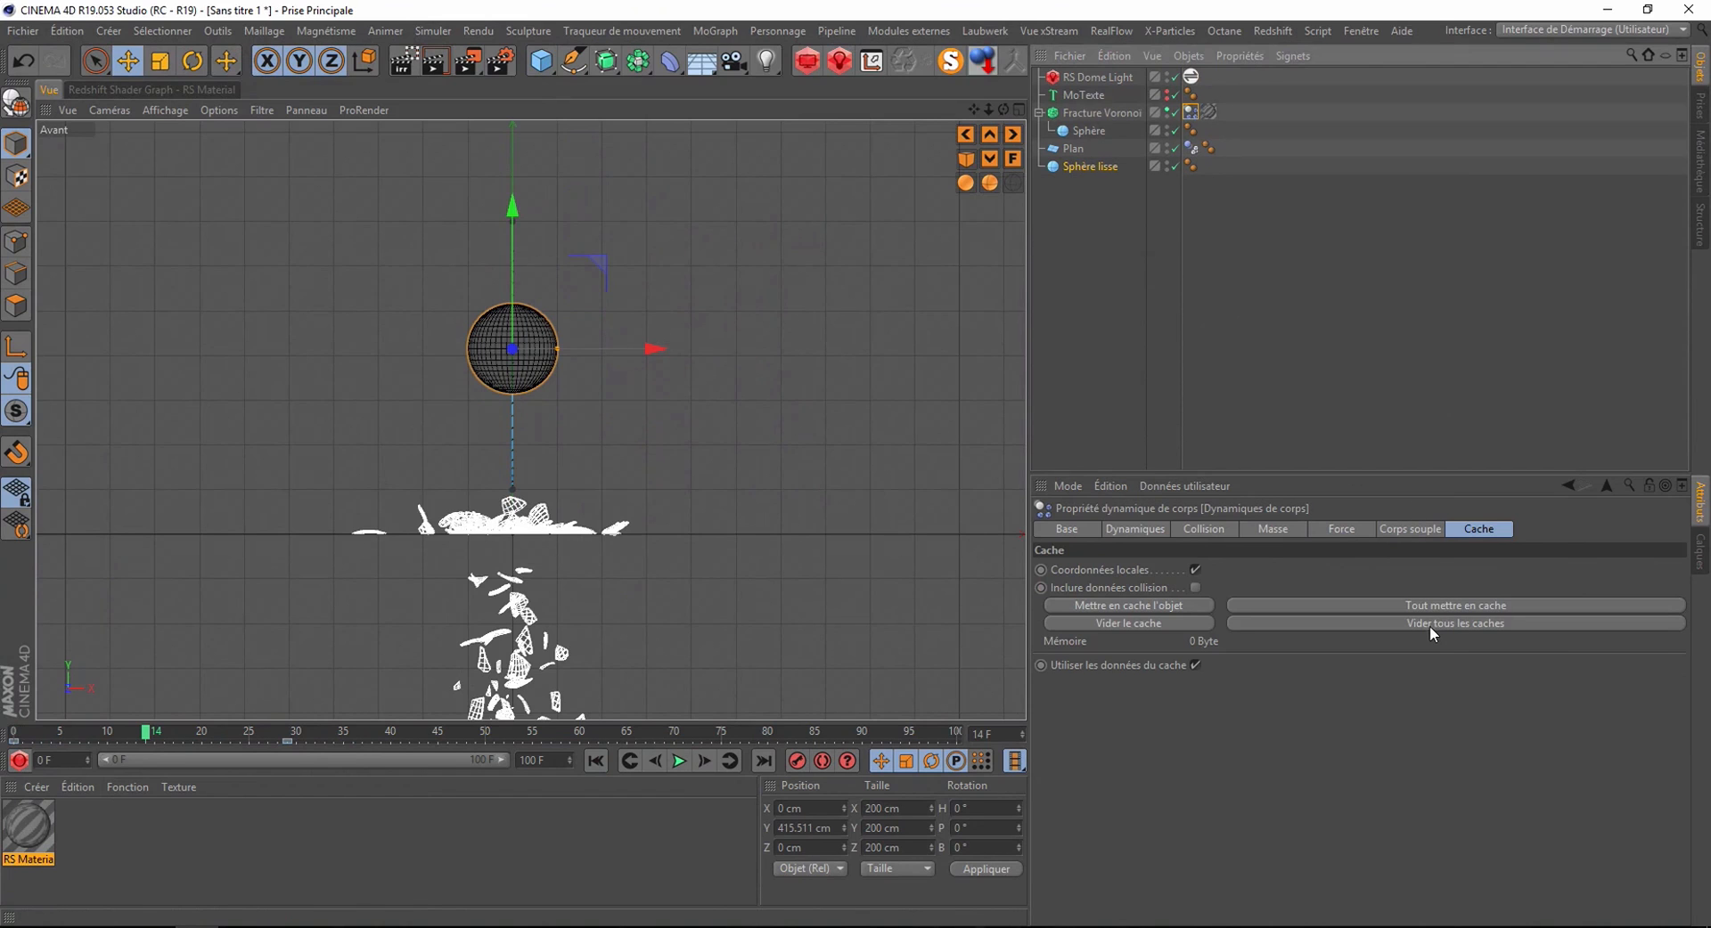
click(1418, 605)
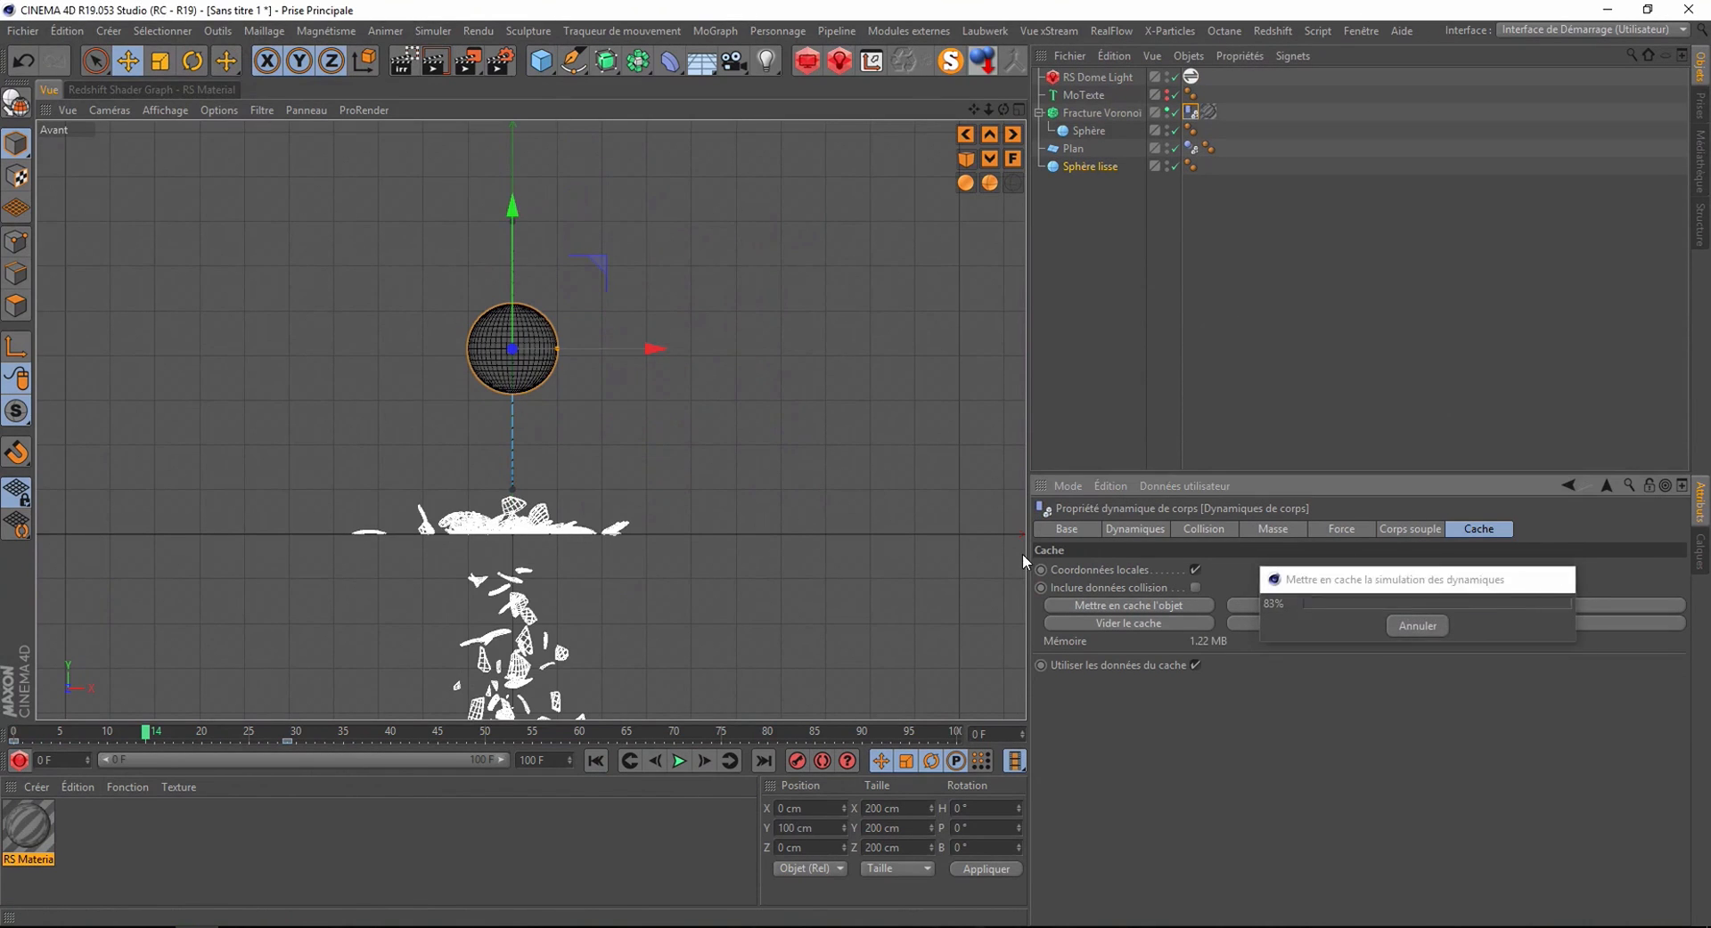
drag(14, 741, 317, 803)
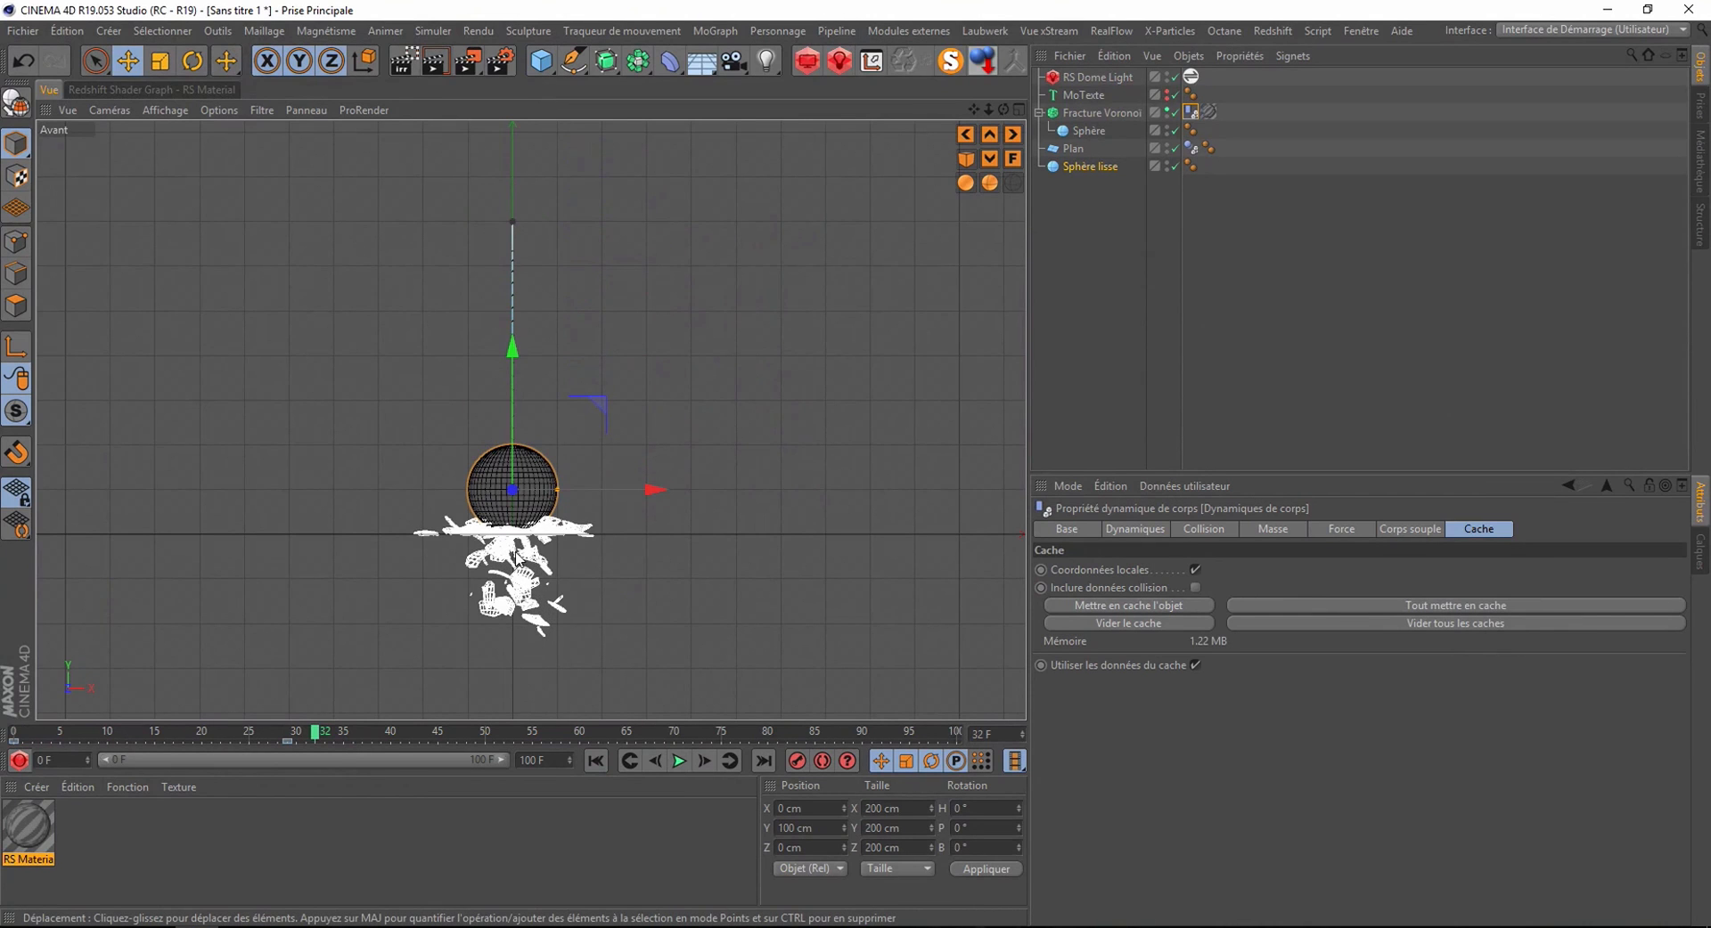
- Scrub to frame 36, switch to the perspective view and examine how the fragments behave against the ground plane
drag(312, 732, 352, 755)
click(120, 114)
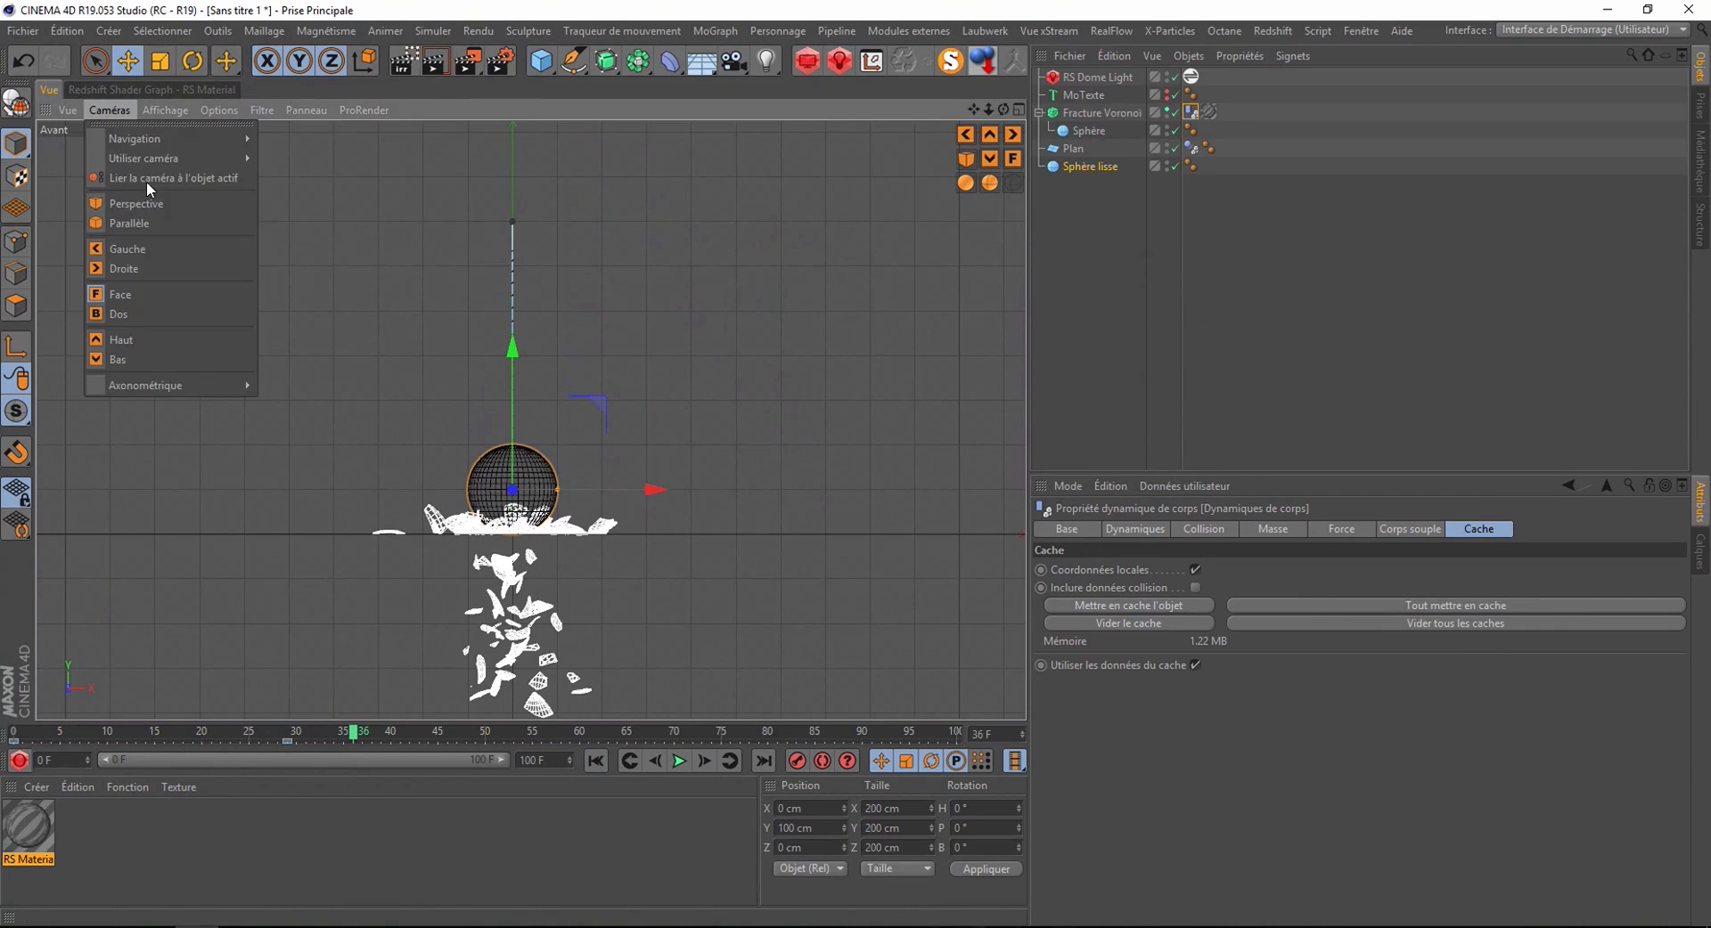
click(146, 206)
scroll(443, 454, down, 5)
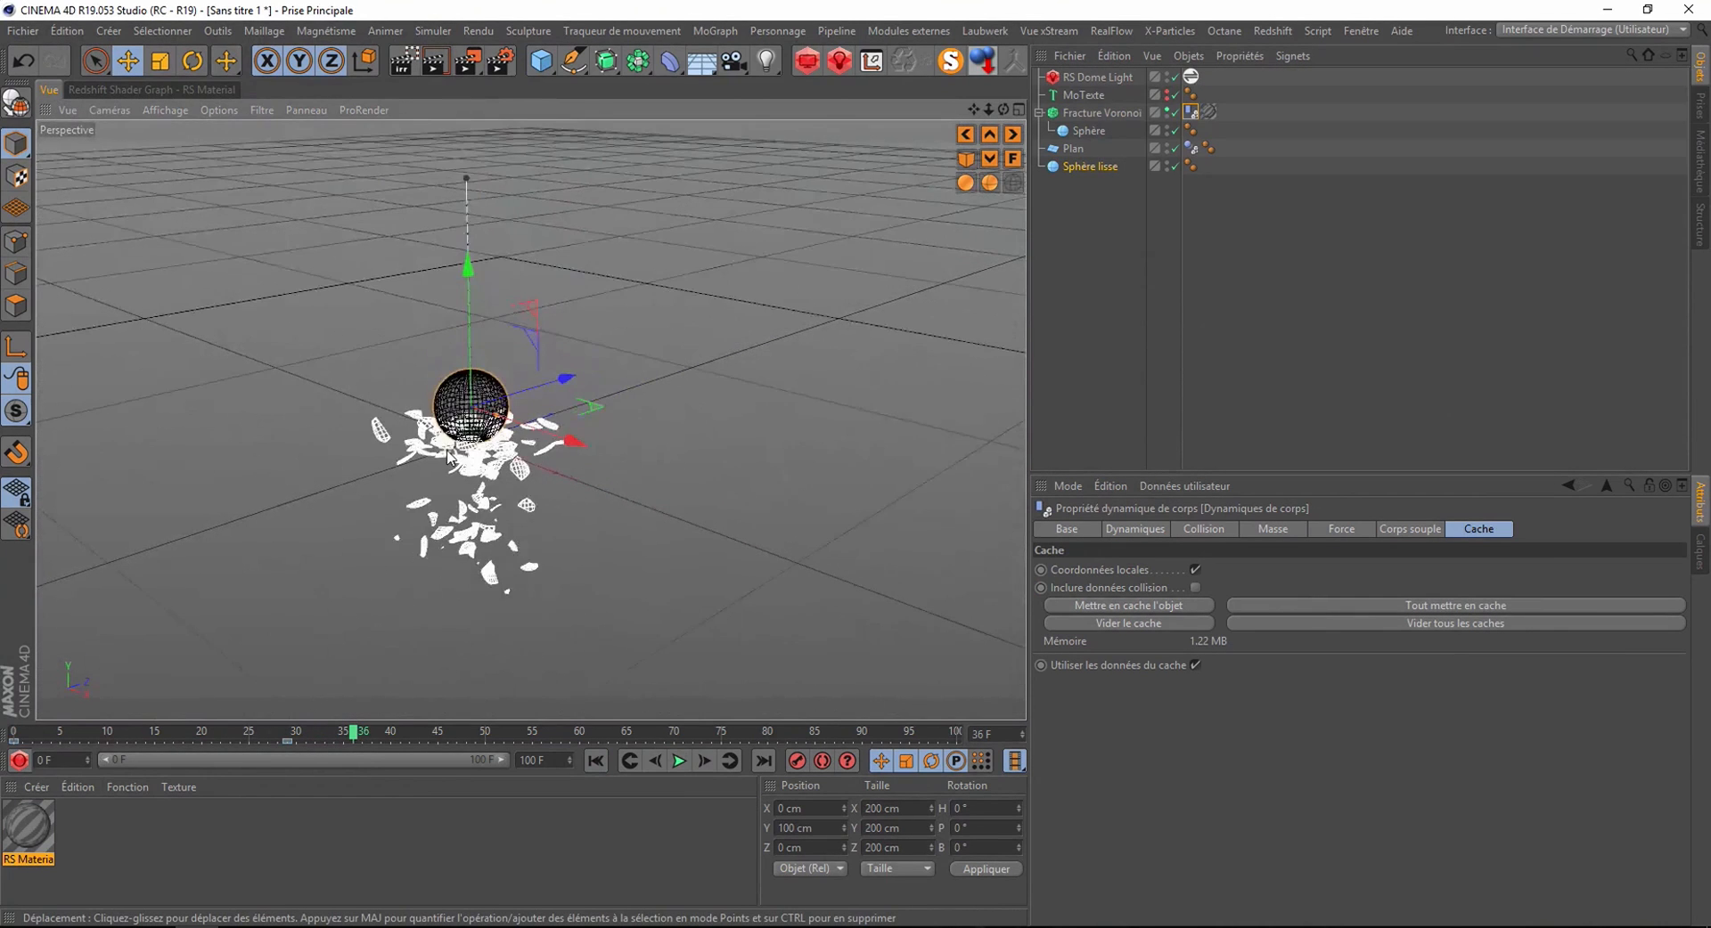
alt+drag(519, 541, 522, 474)
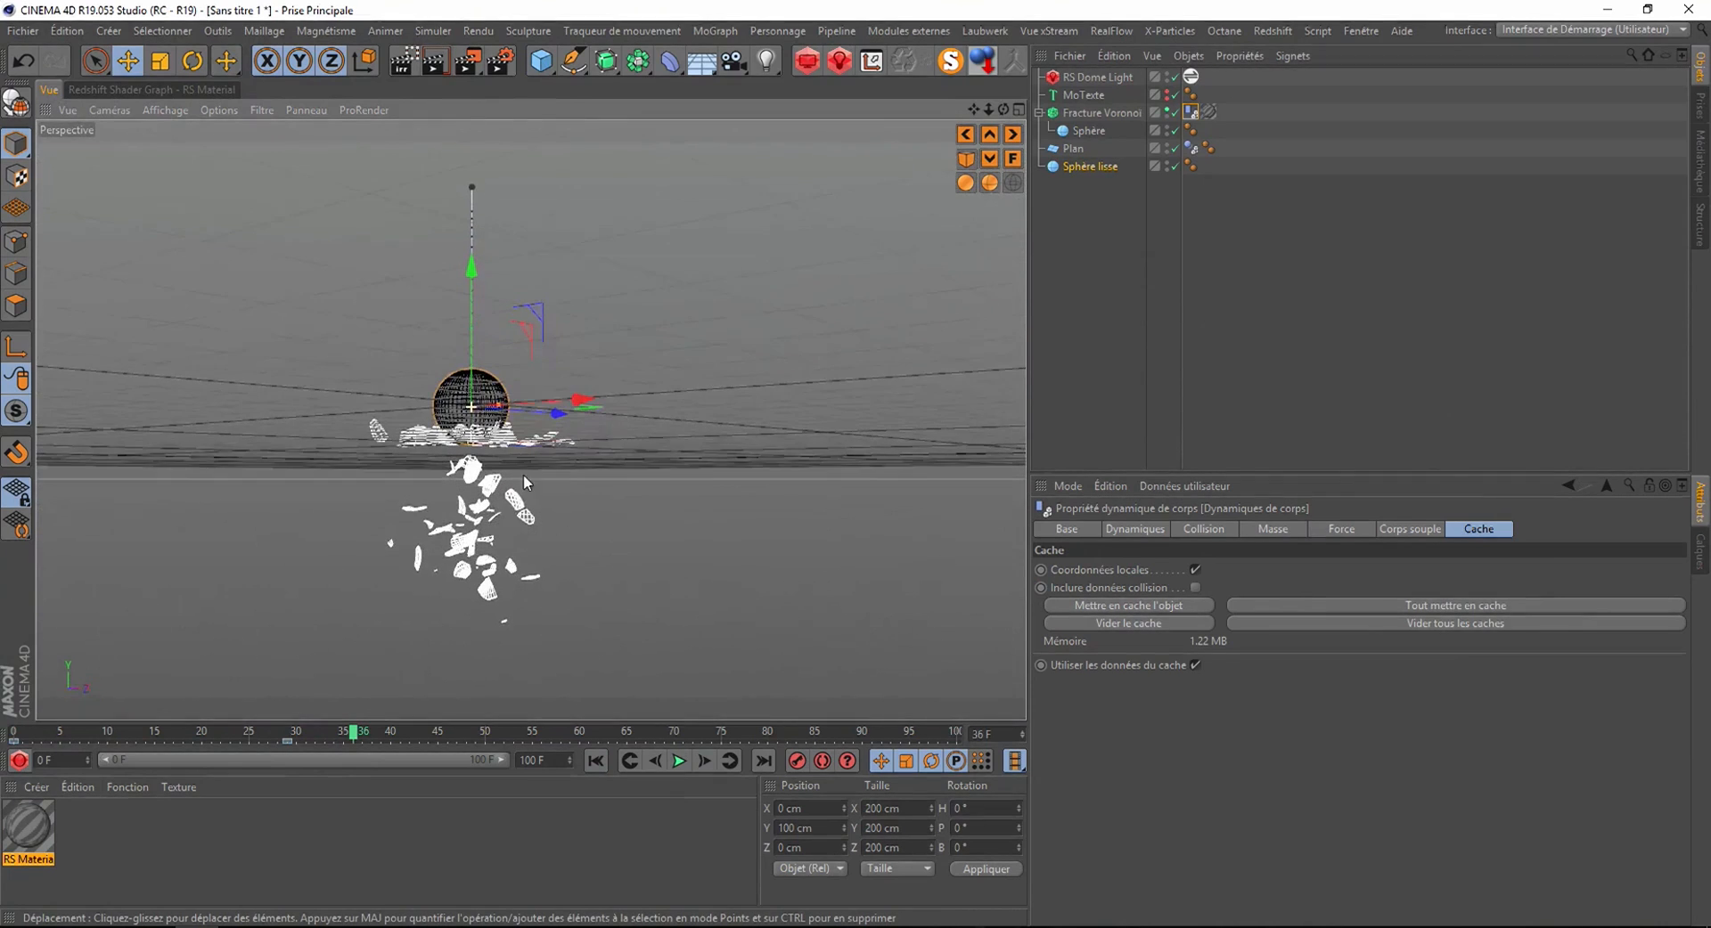
- Set the project's expert dynamics settings to 10 steps per frame and 20 maximum solver iterations per step
click(1068, 485)
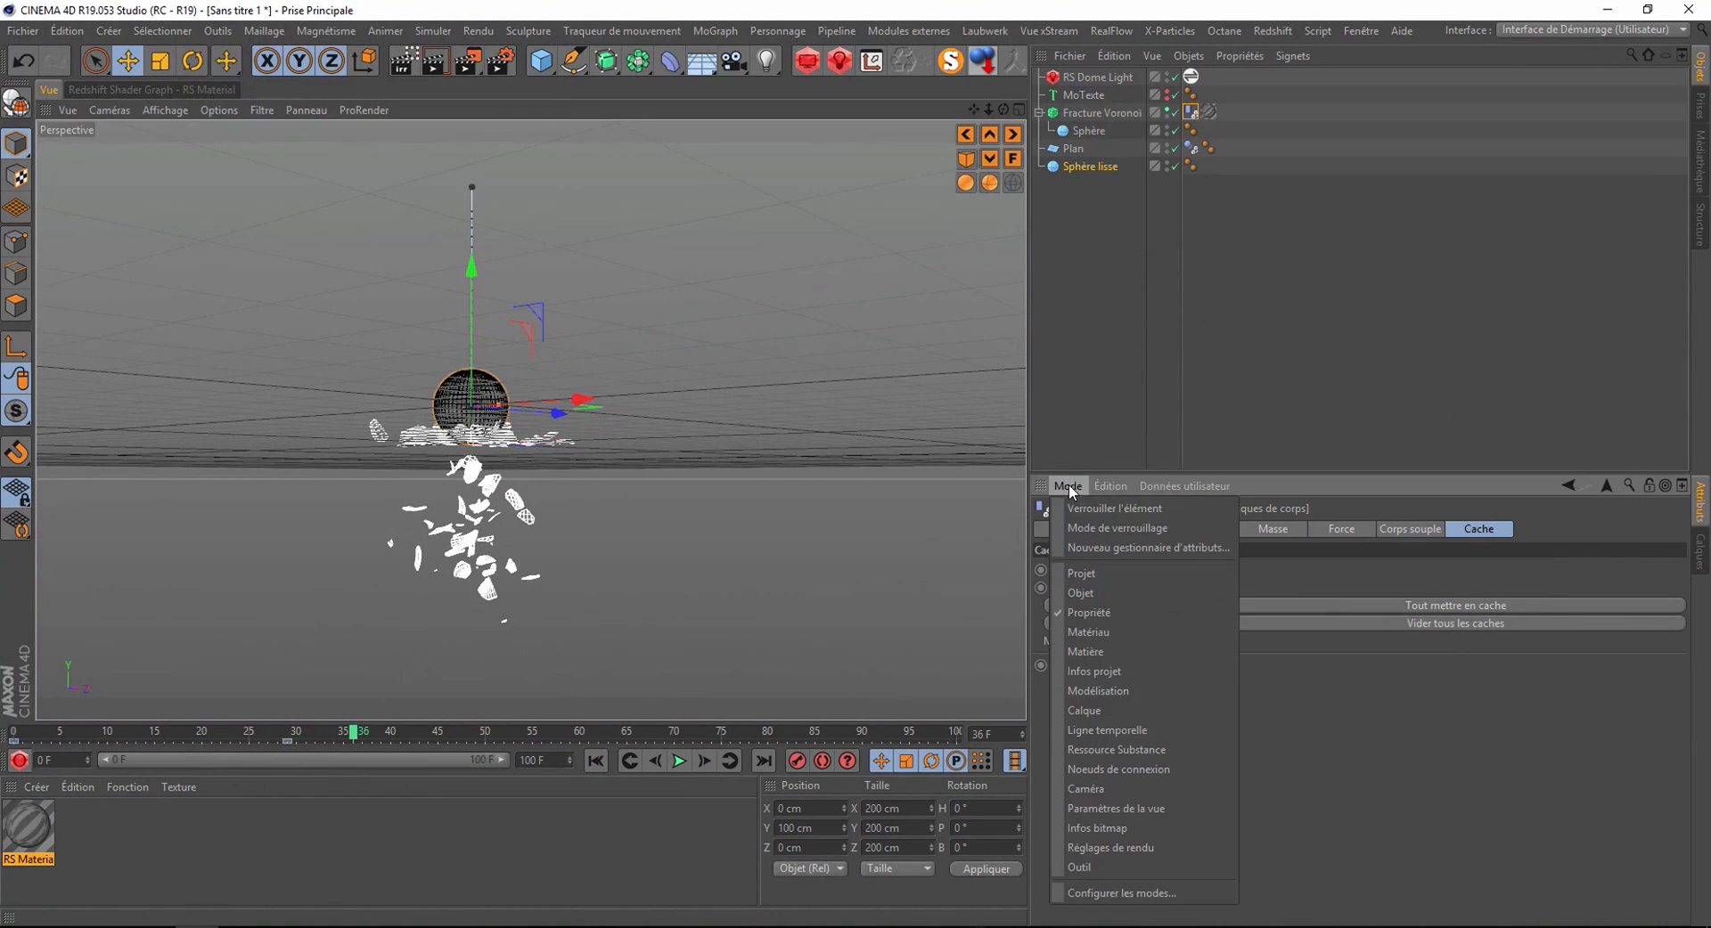
click(1074, 575)
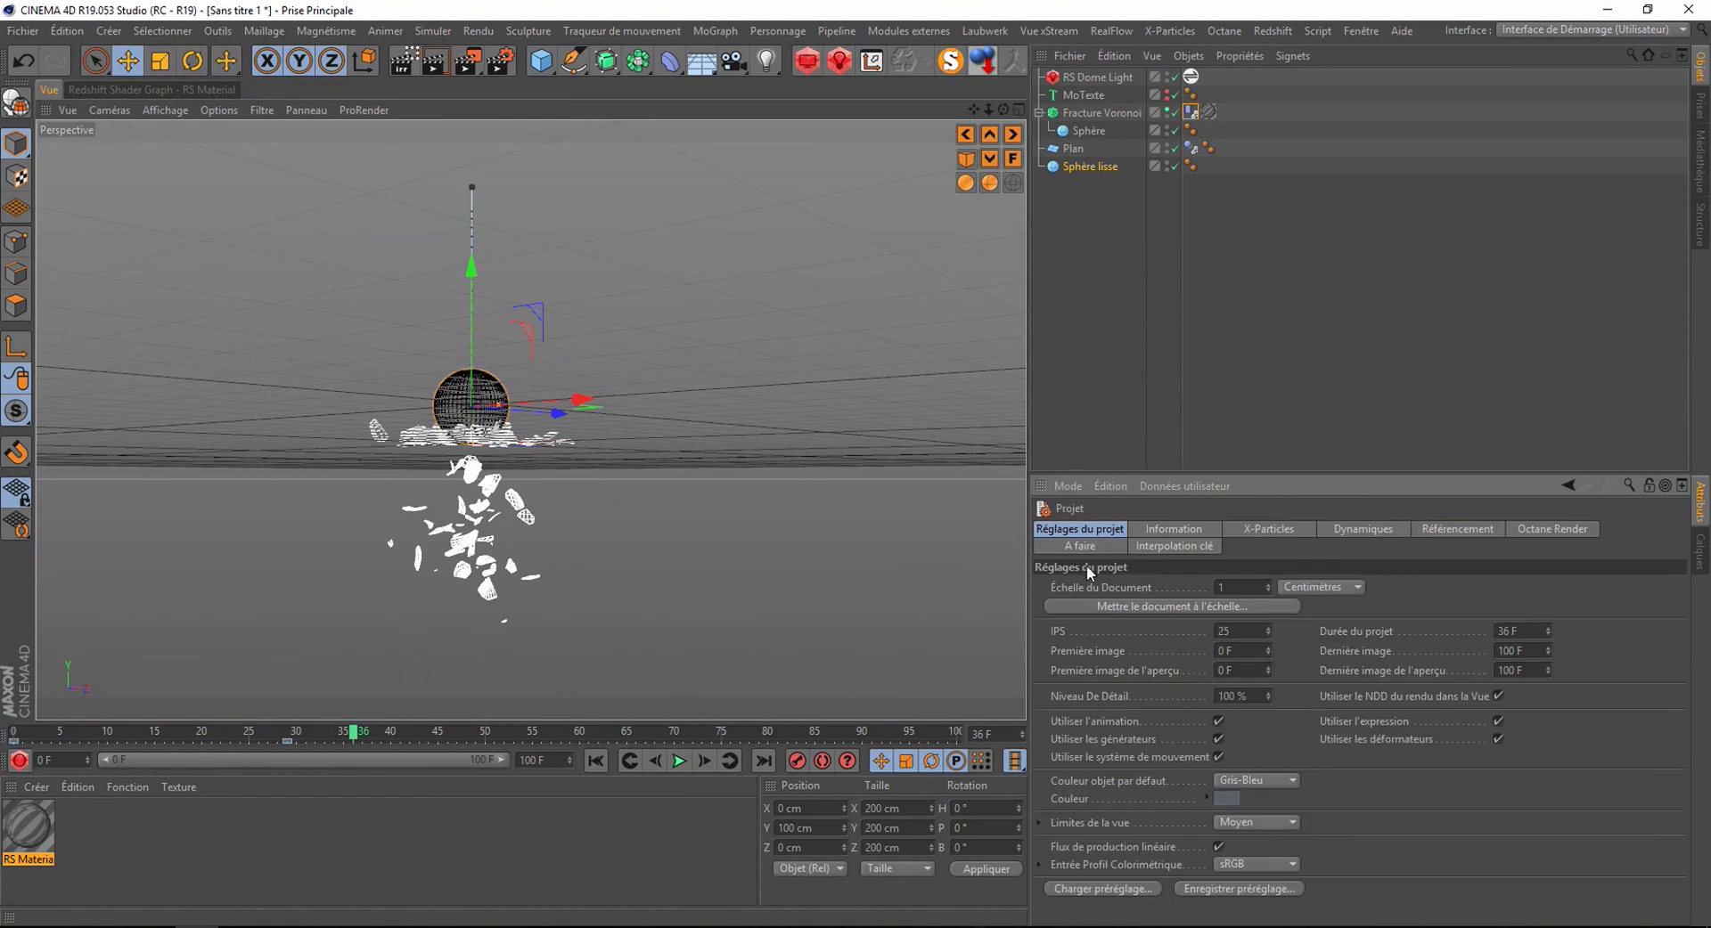
click(1356, 531)
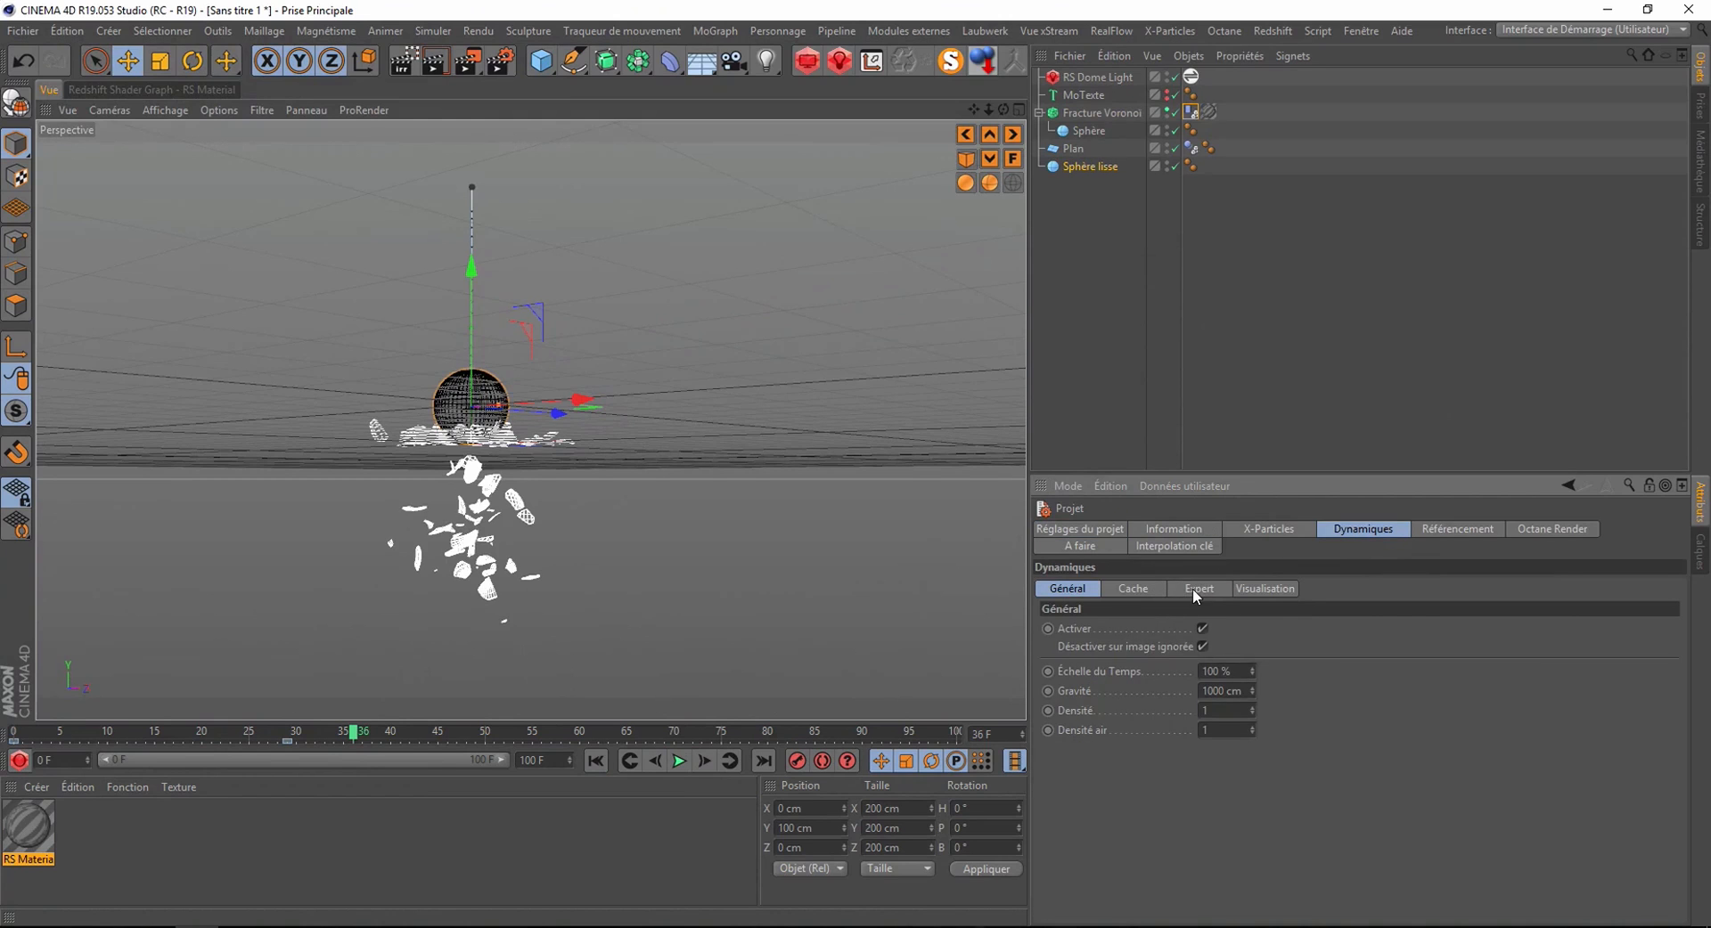
click(1192, 590)
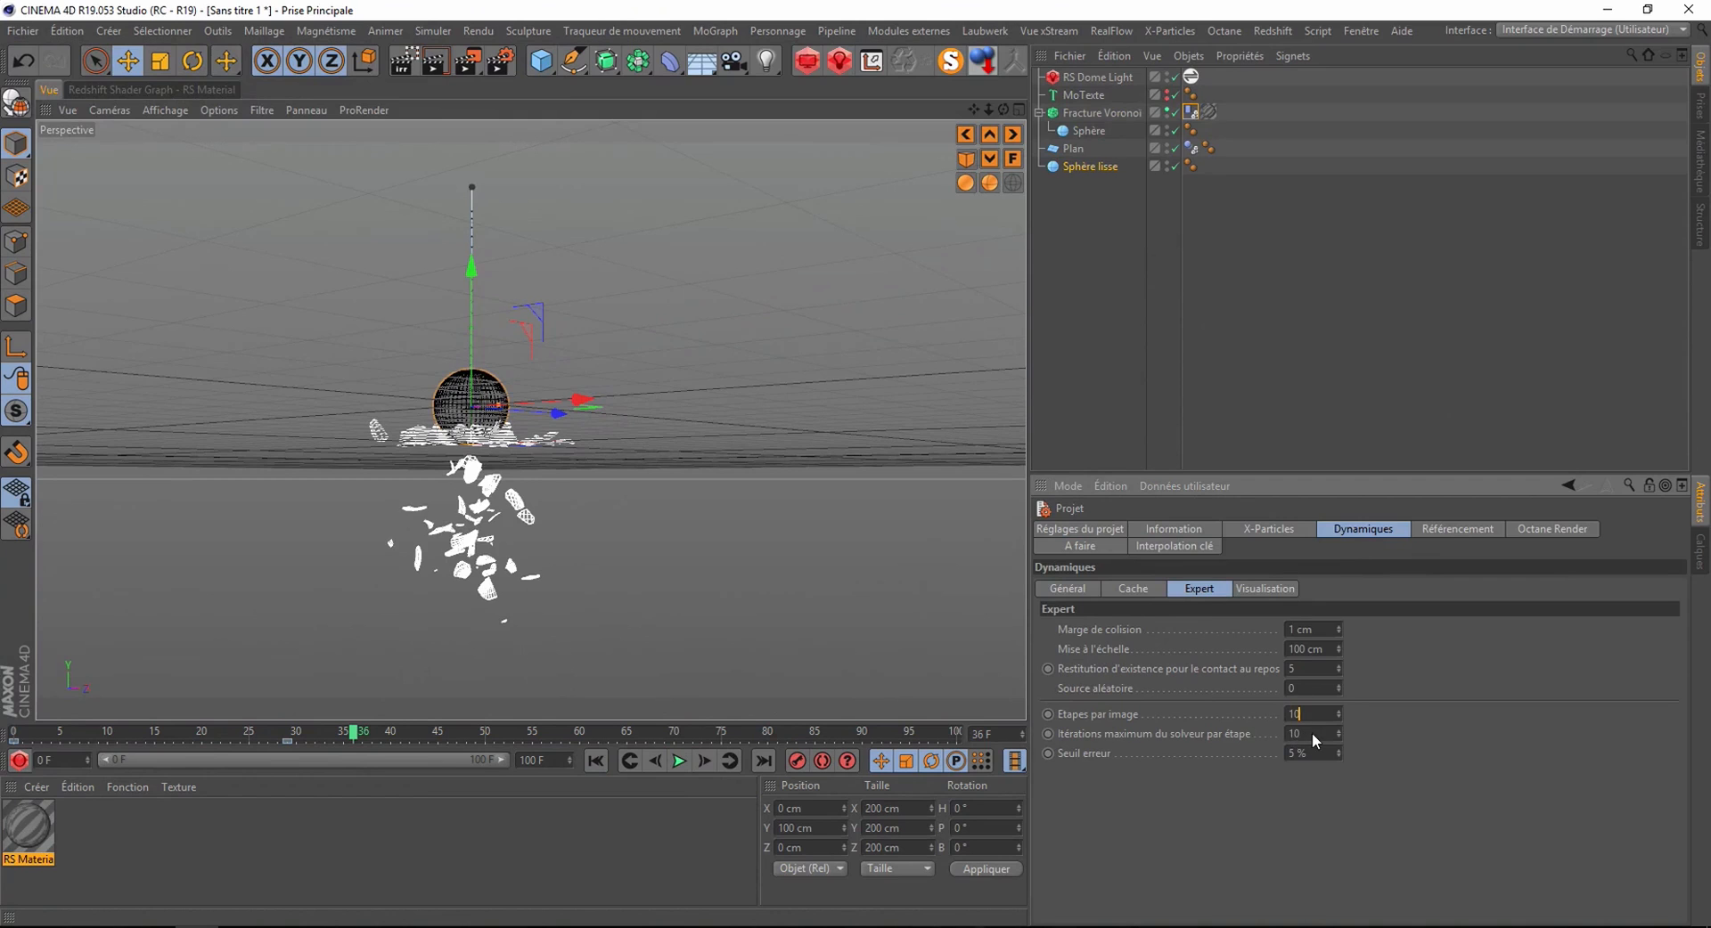
text(20)
key(Return)
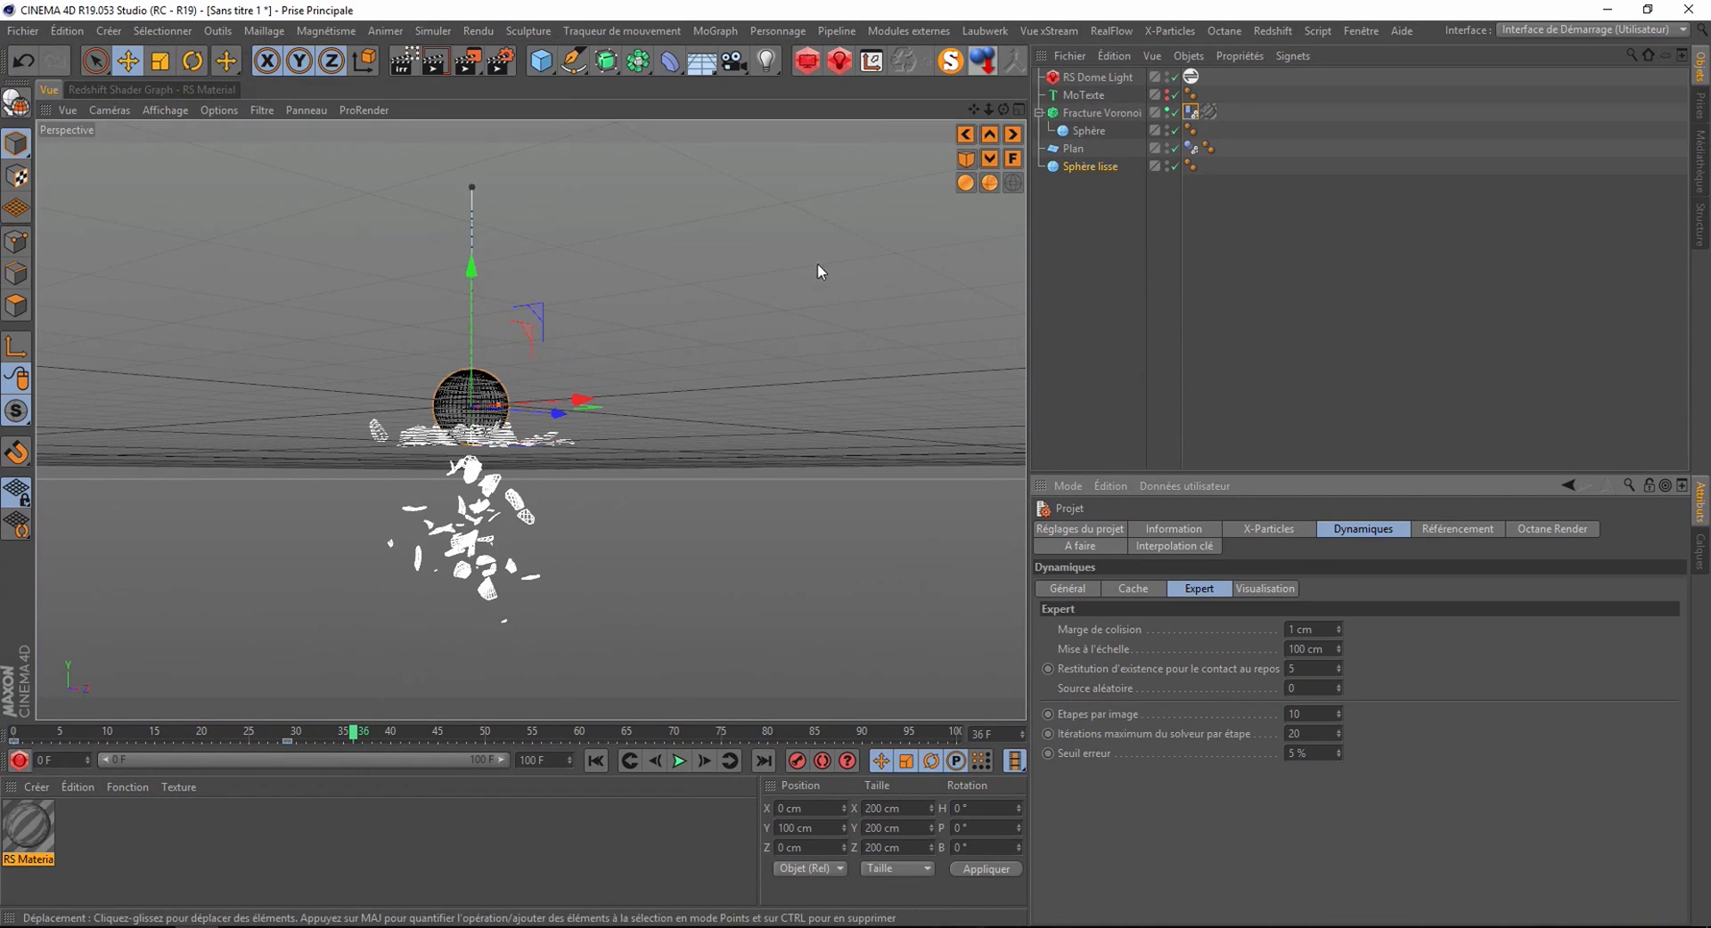
- Re-bake all dynamics from the Fracture Voronoi's dynamics body tag, play the simulation to about frame 46 and return to frame 0
click(1188, 113)
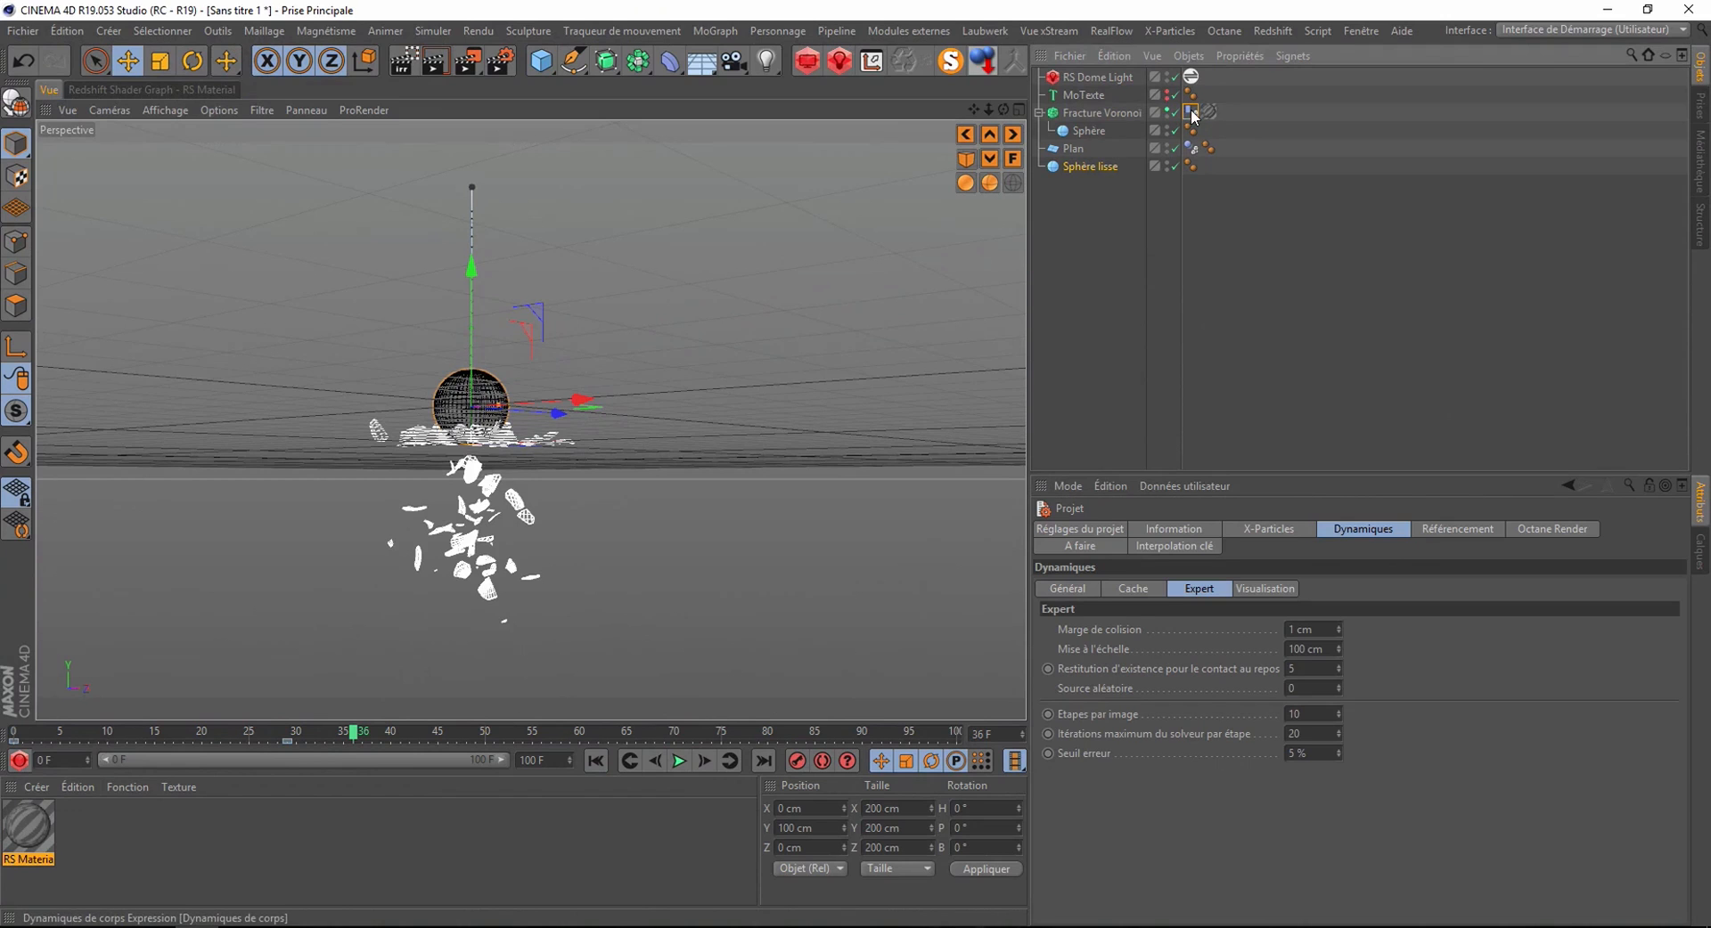
click(1478, 529)
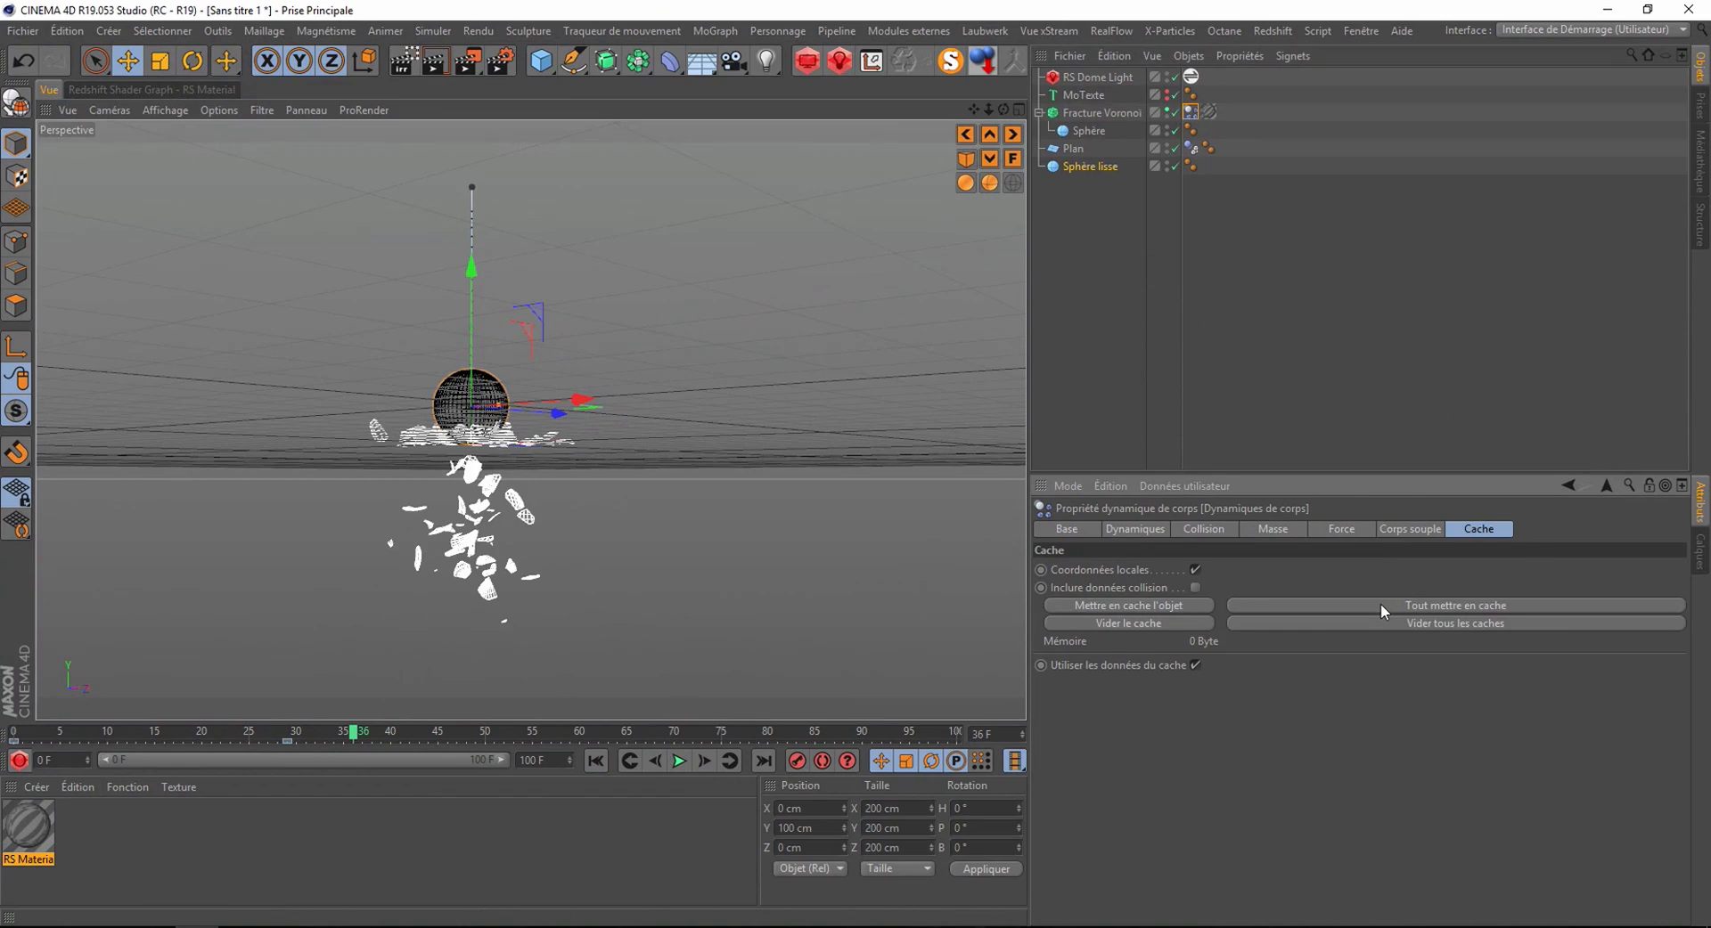
click(1381, 604)
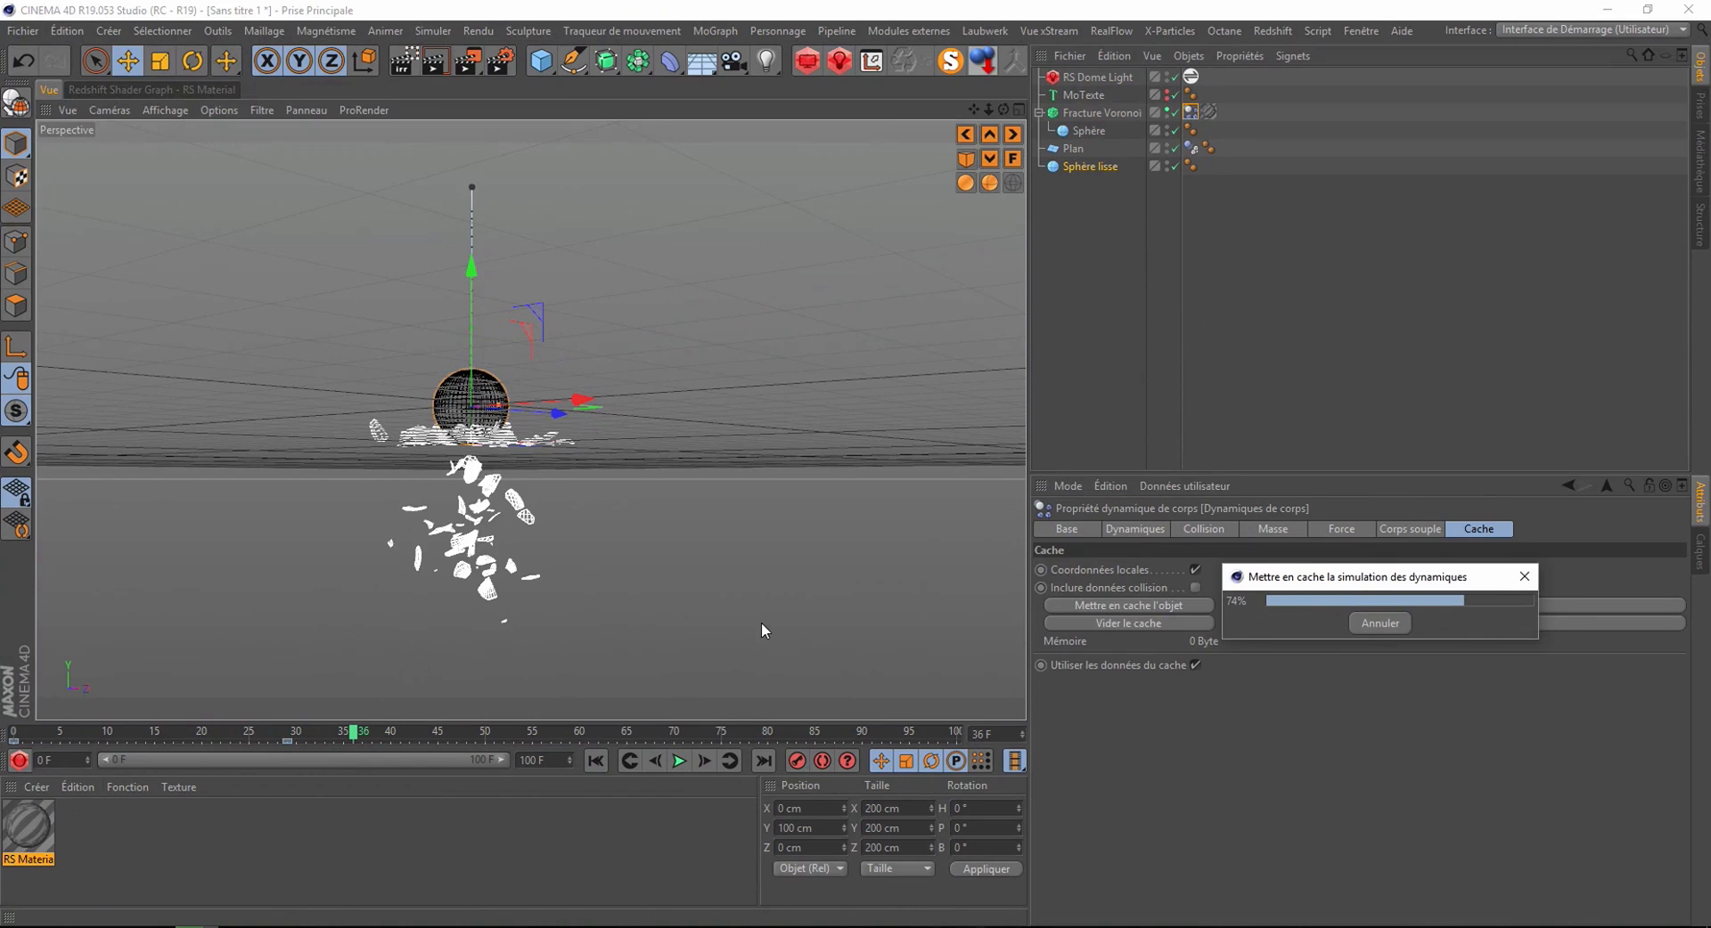
click(677, 762)
click(677, 762)
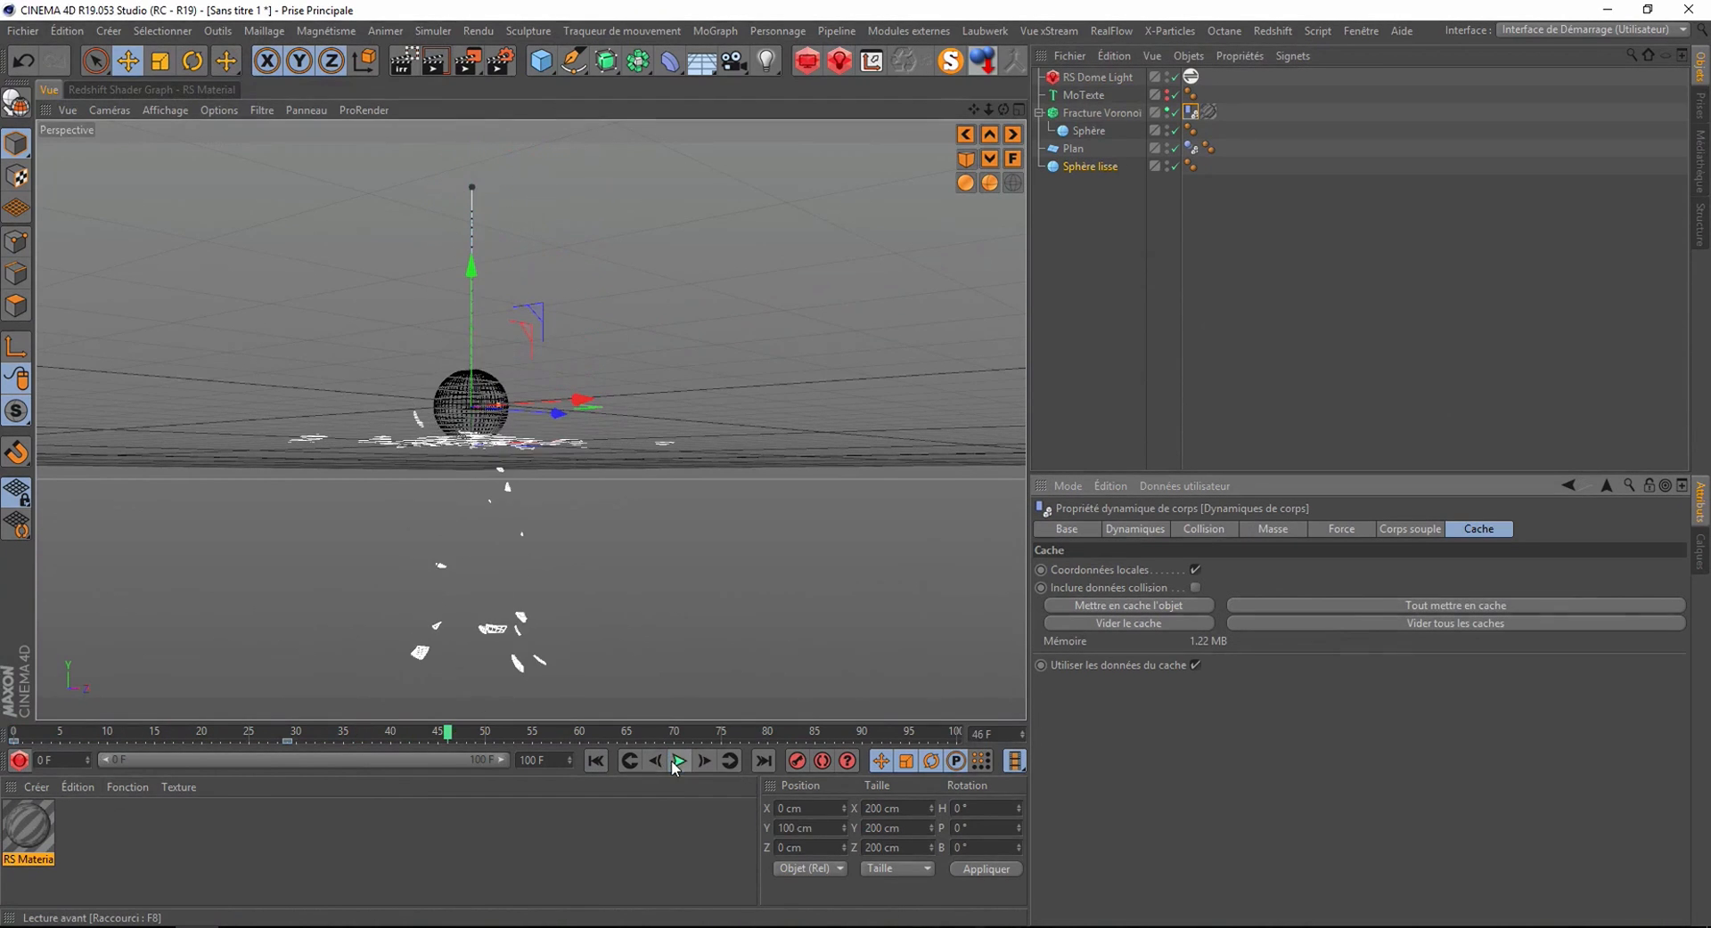
click(595, 761)
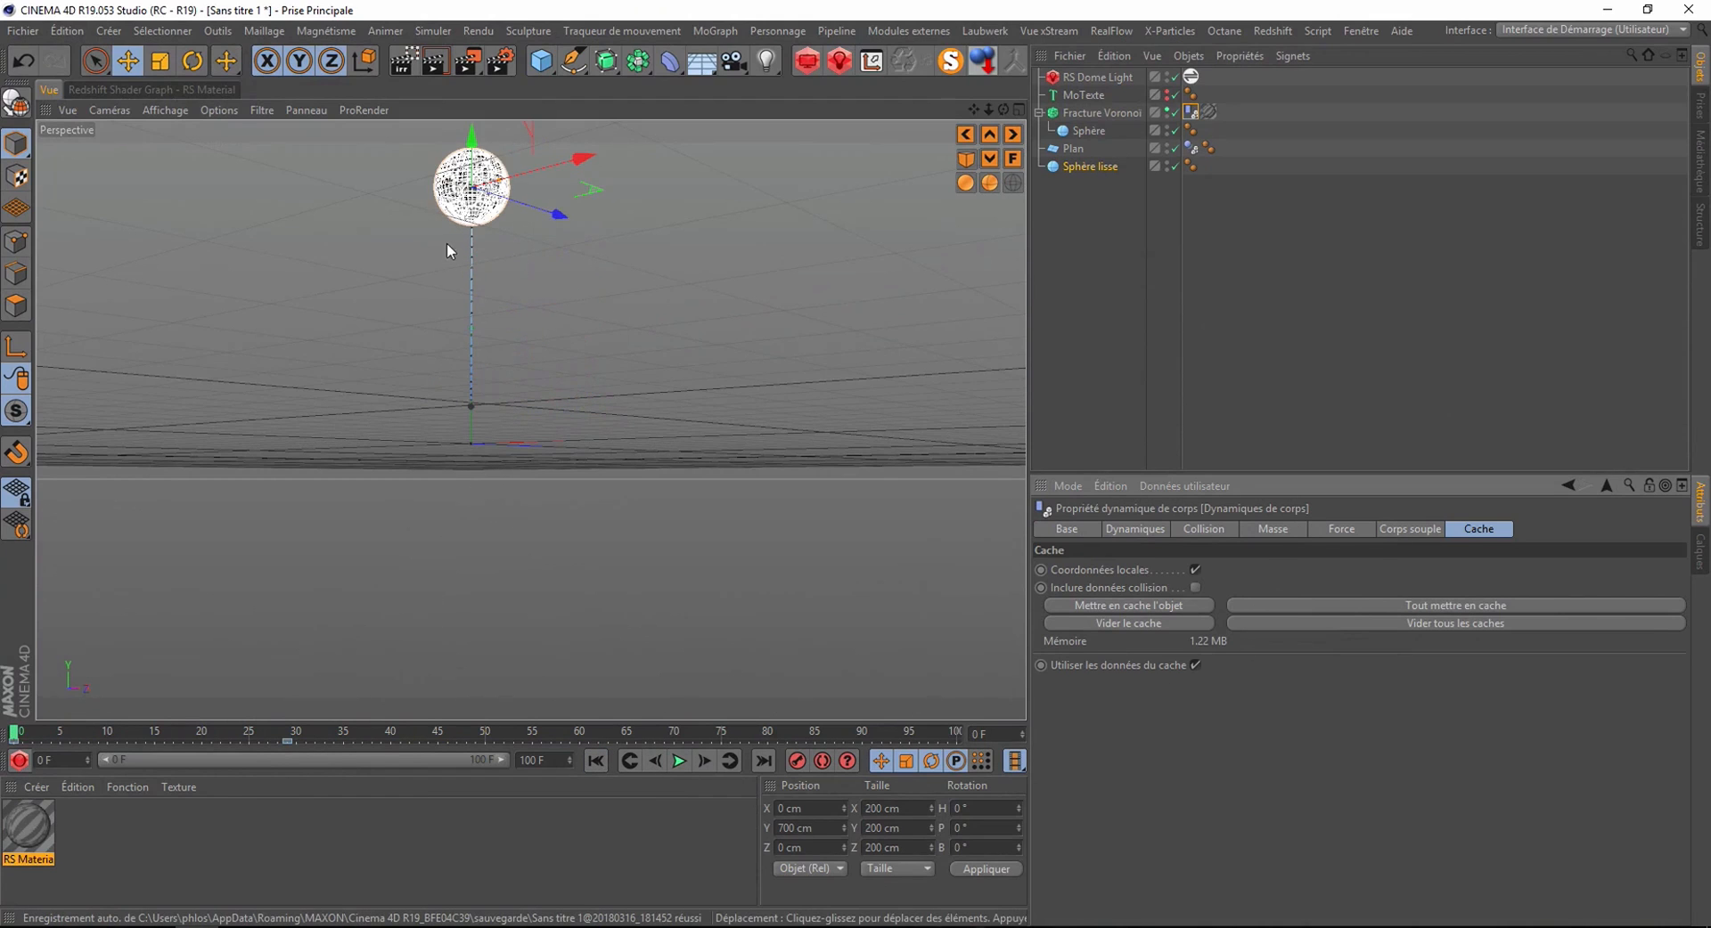
- Raise the project's expert dynamics settings to 25 steps per frame and 40 maximum solver iterations per step
click(1195, 112)
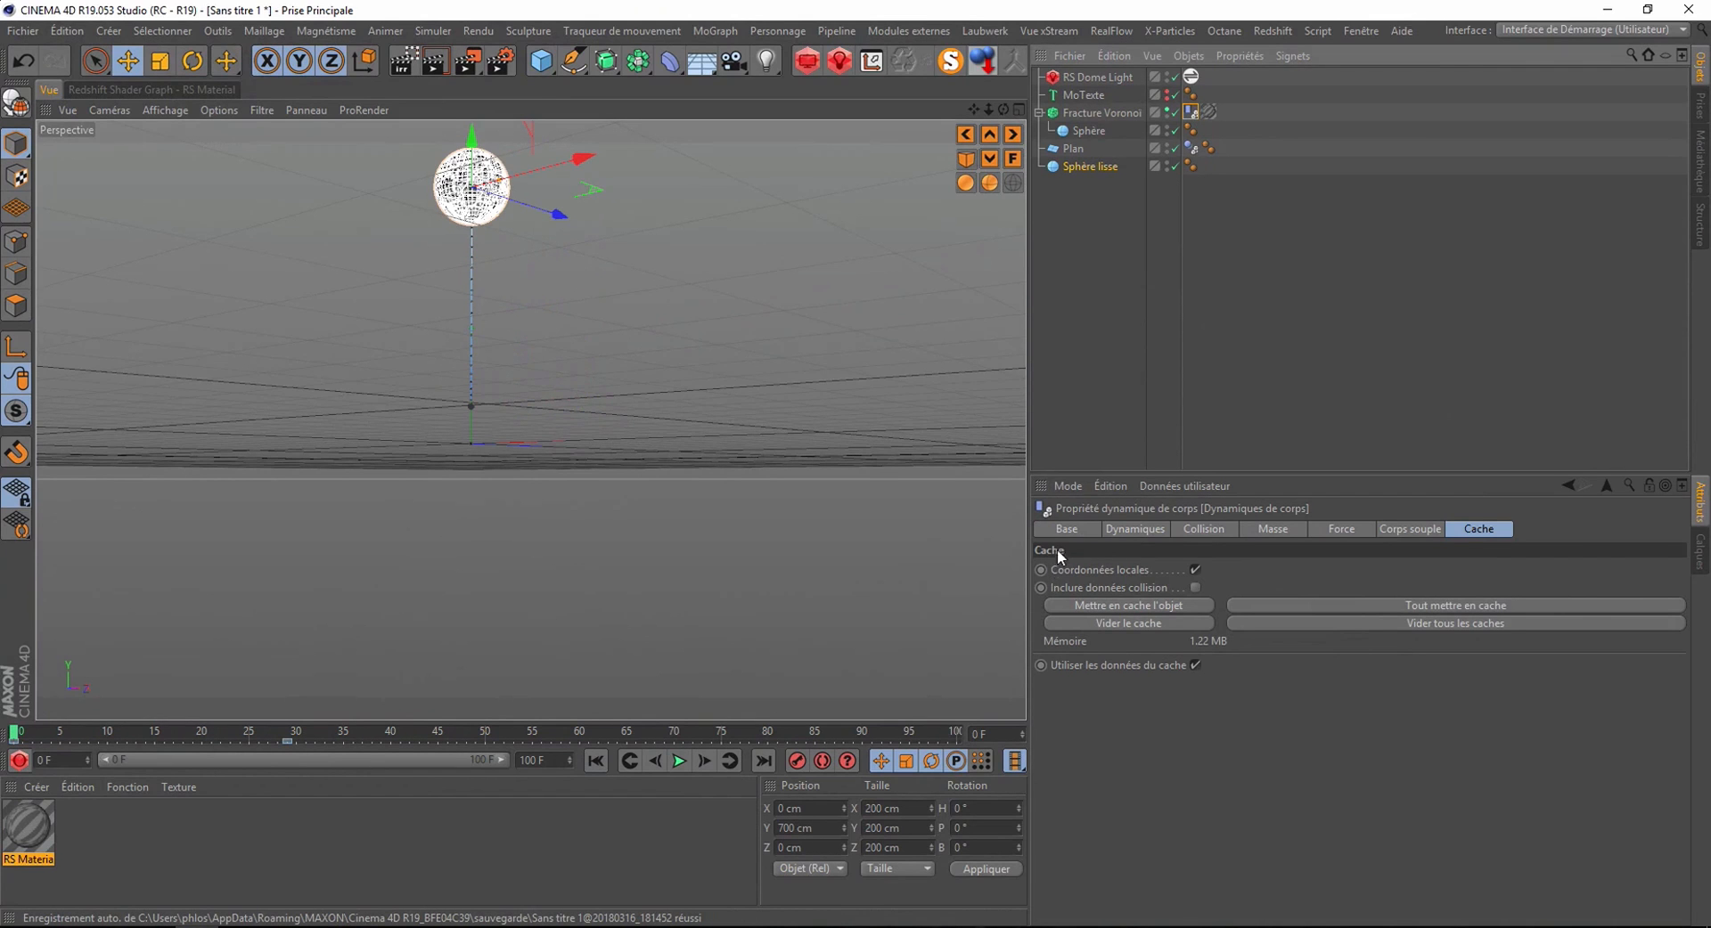
click(1066, 487)
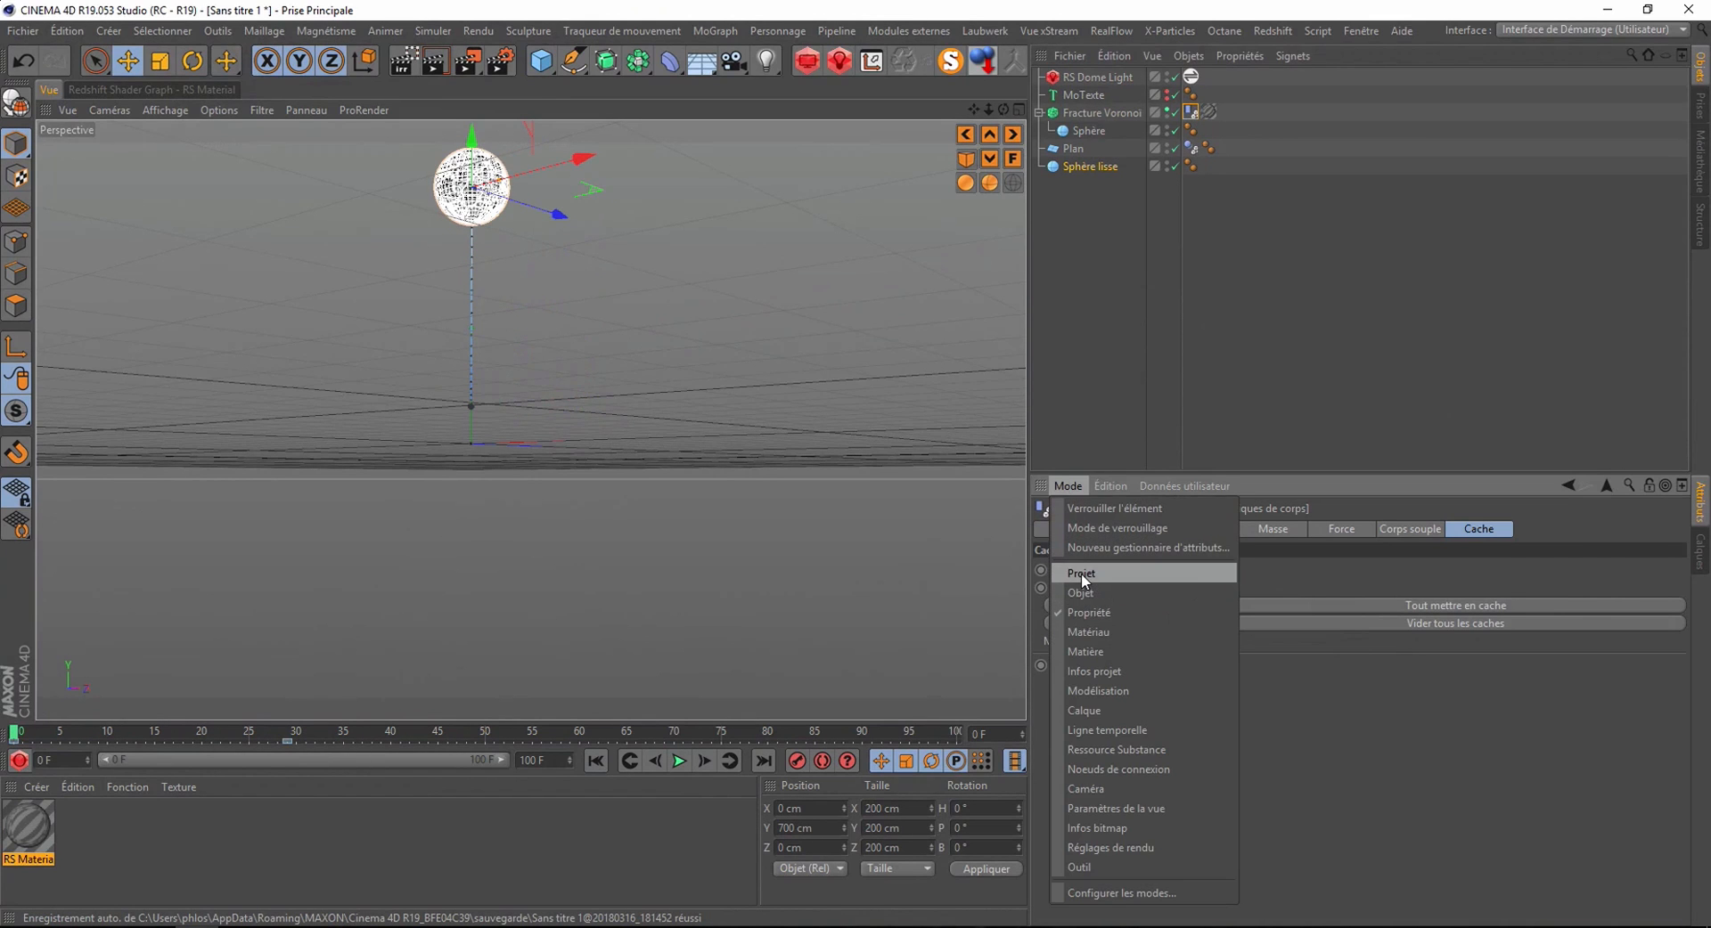
click(1081, 574)
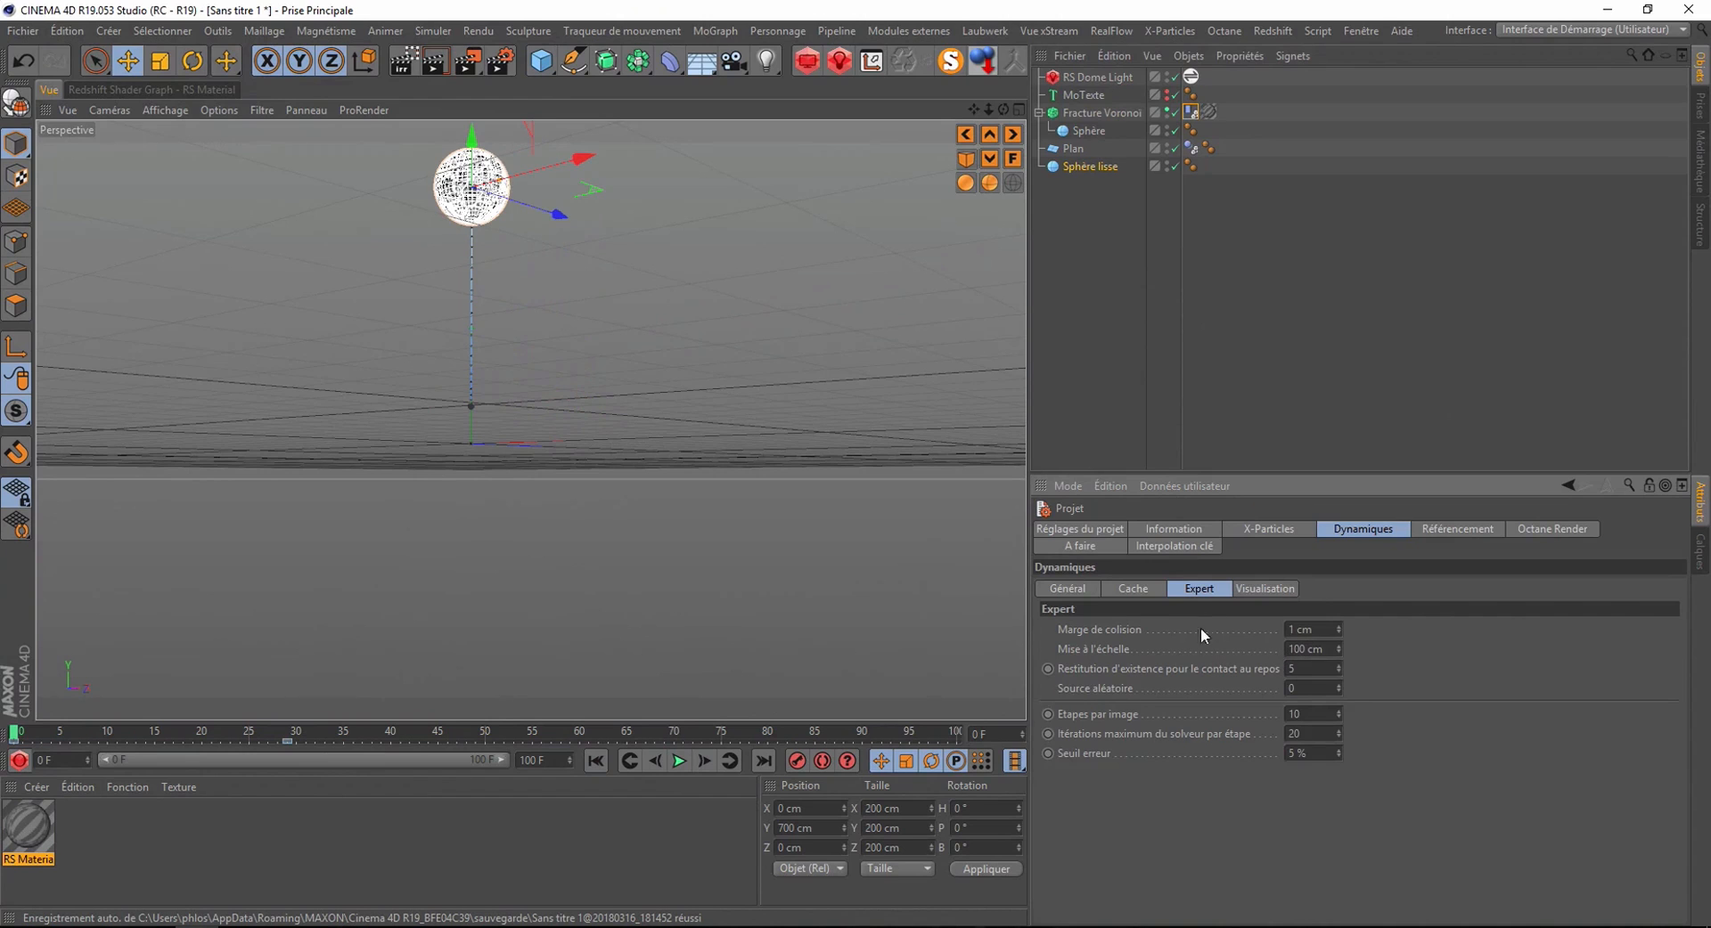
click(1304, 718)
text(25)
click(1296, 735)
text(40)
- Clear all dynamics caches, re-bake them from the Fracture Voronoi's tag and play to frame 53 to check the fragments against the plane
click(1192, 113)
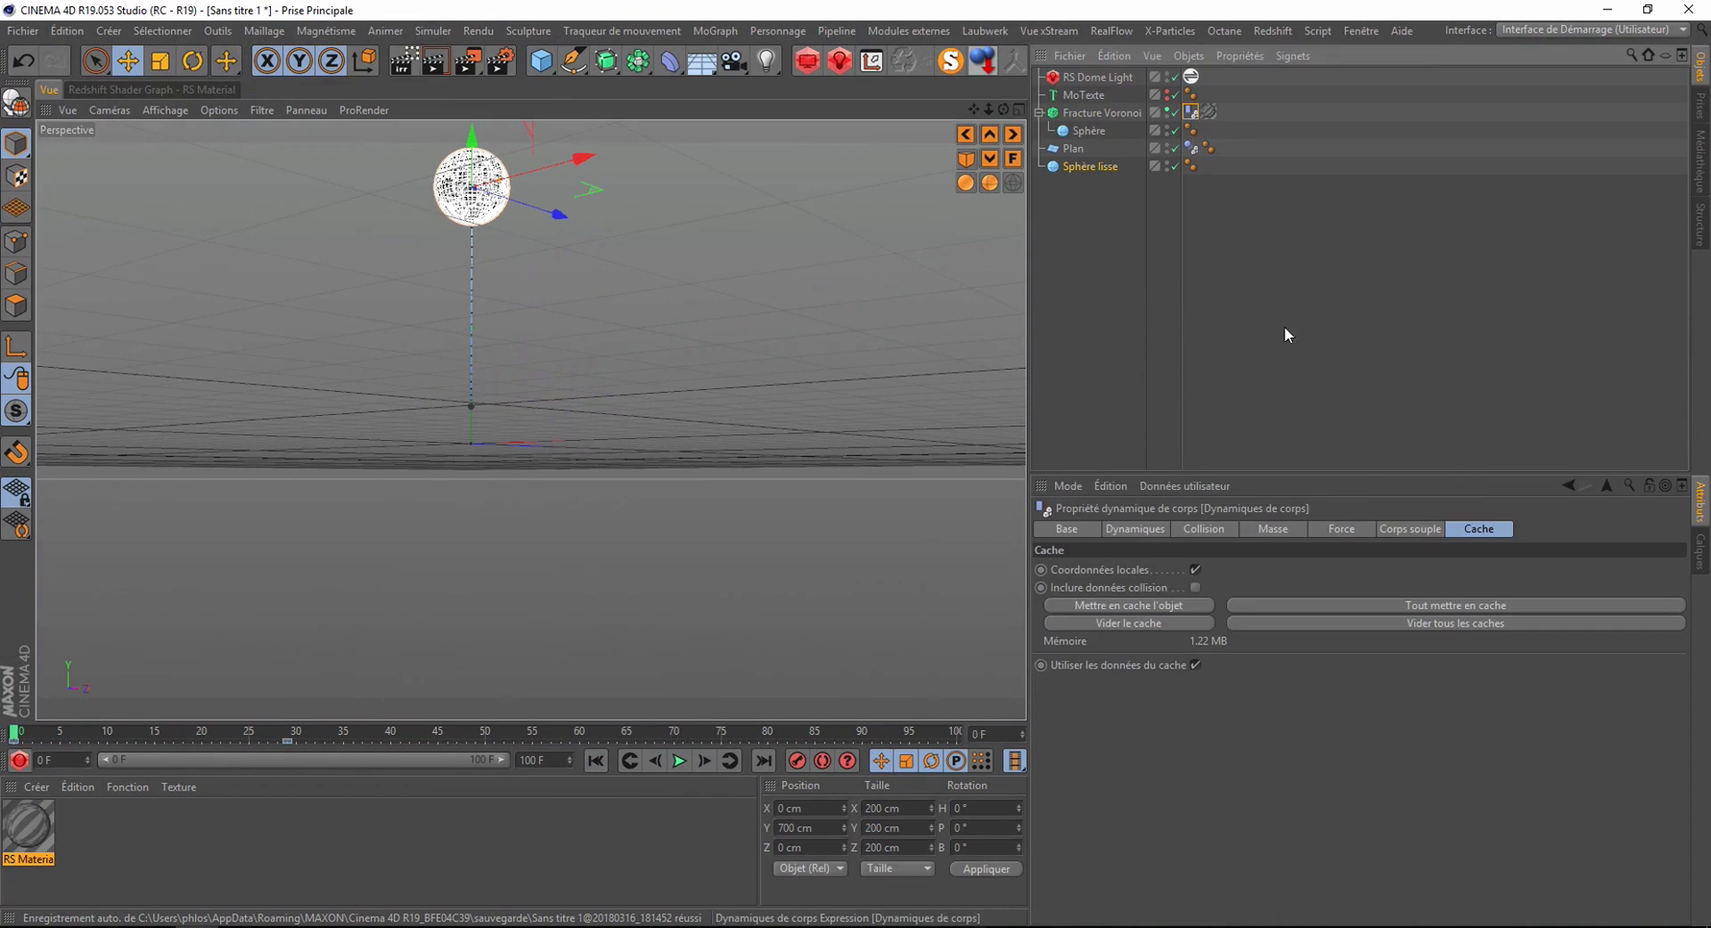
click(1414, 624)
click(1408, 605)
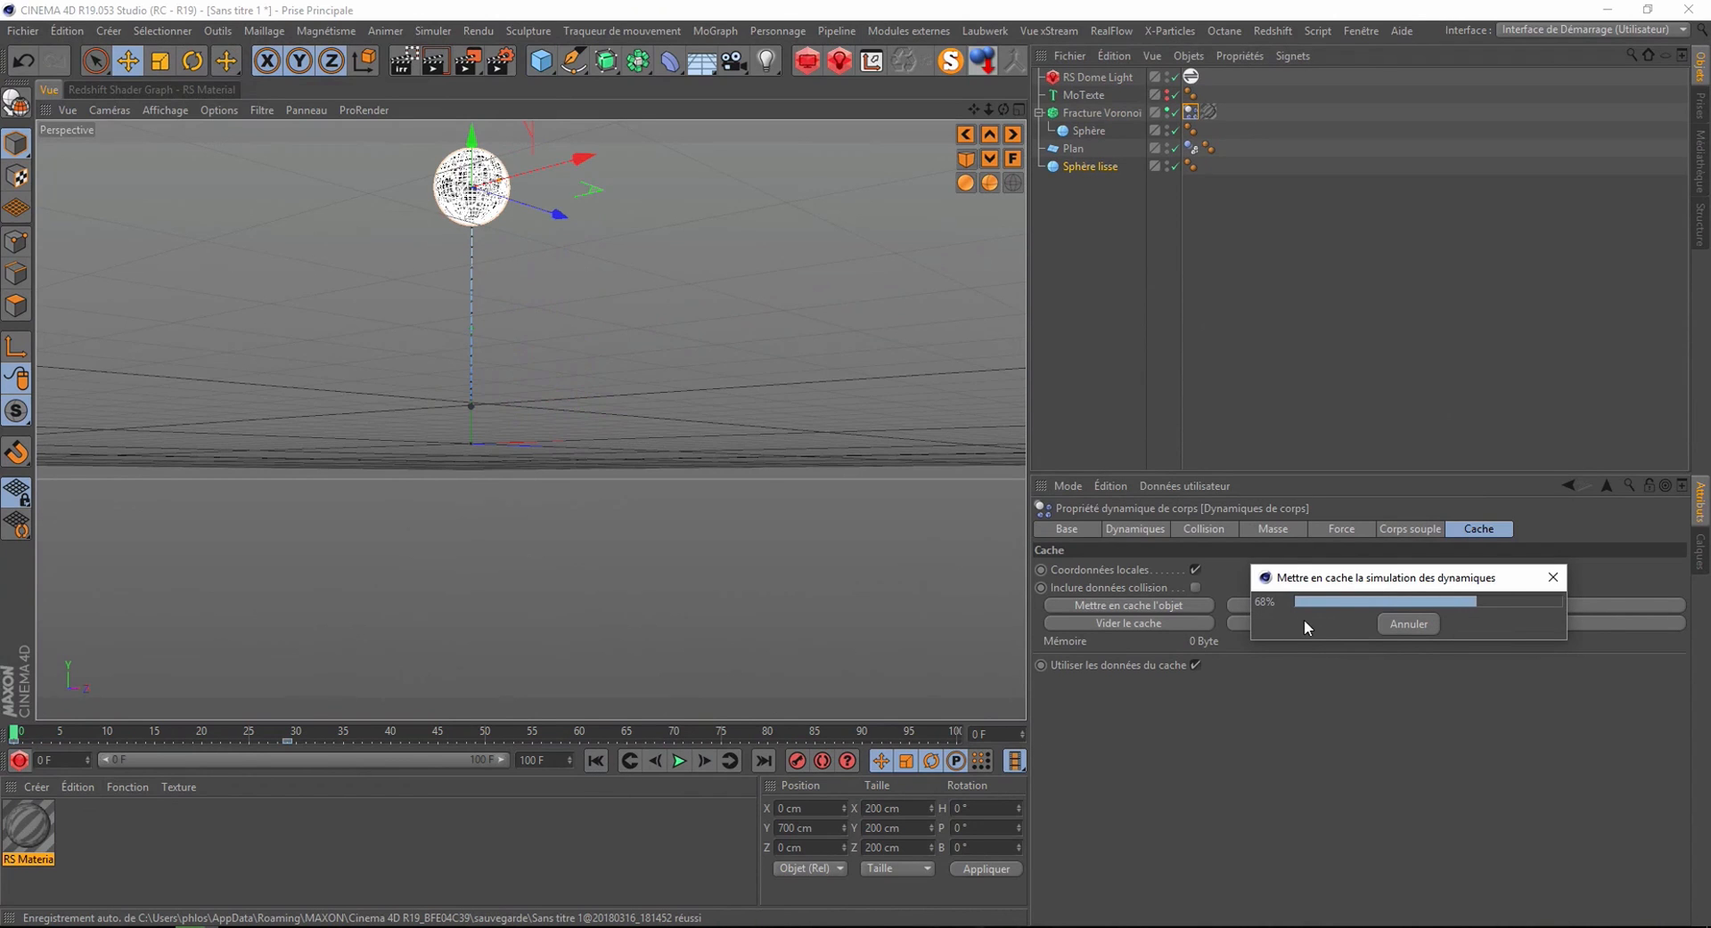
click(682, 762)
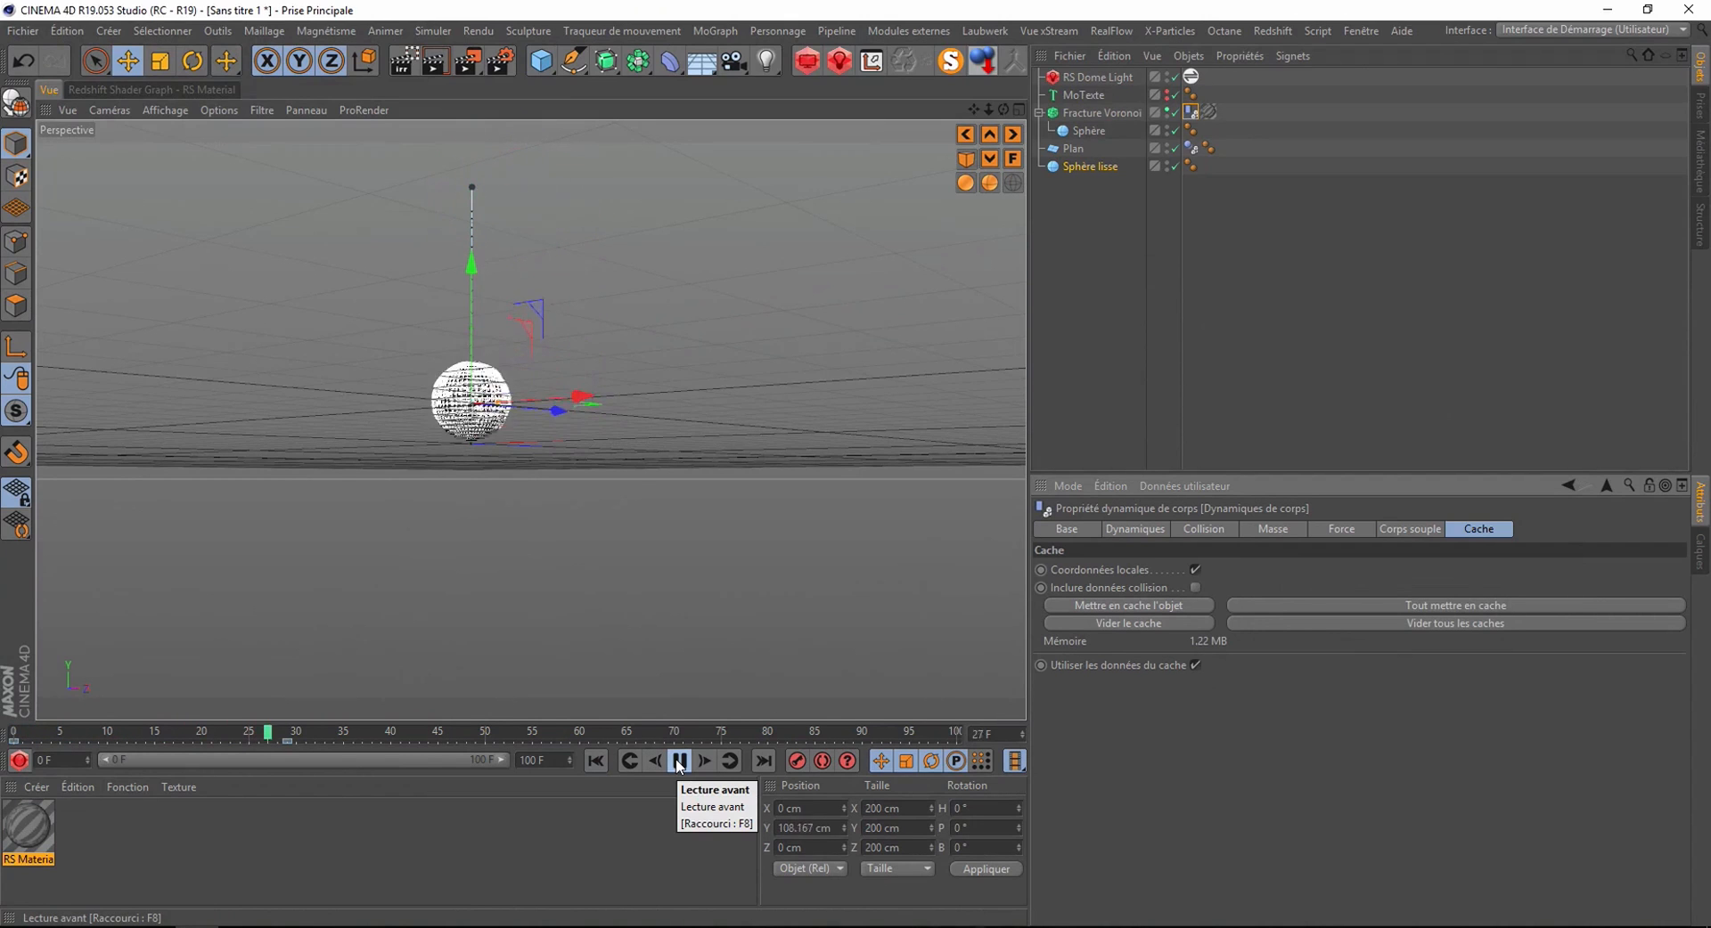
click(679, 761)
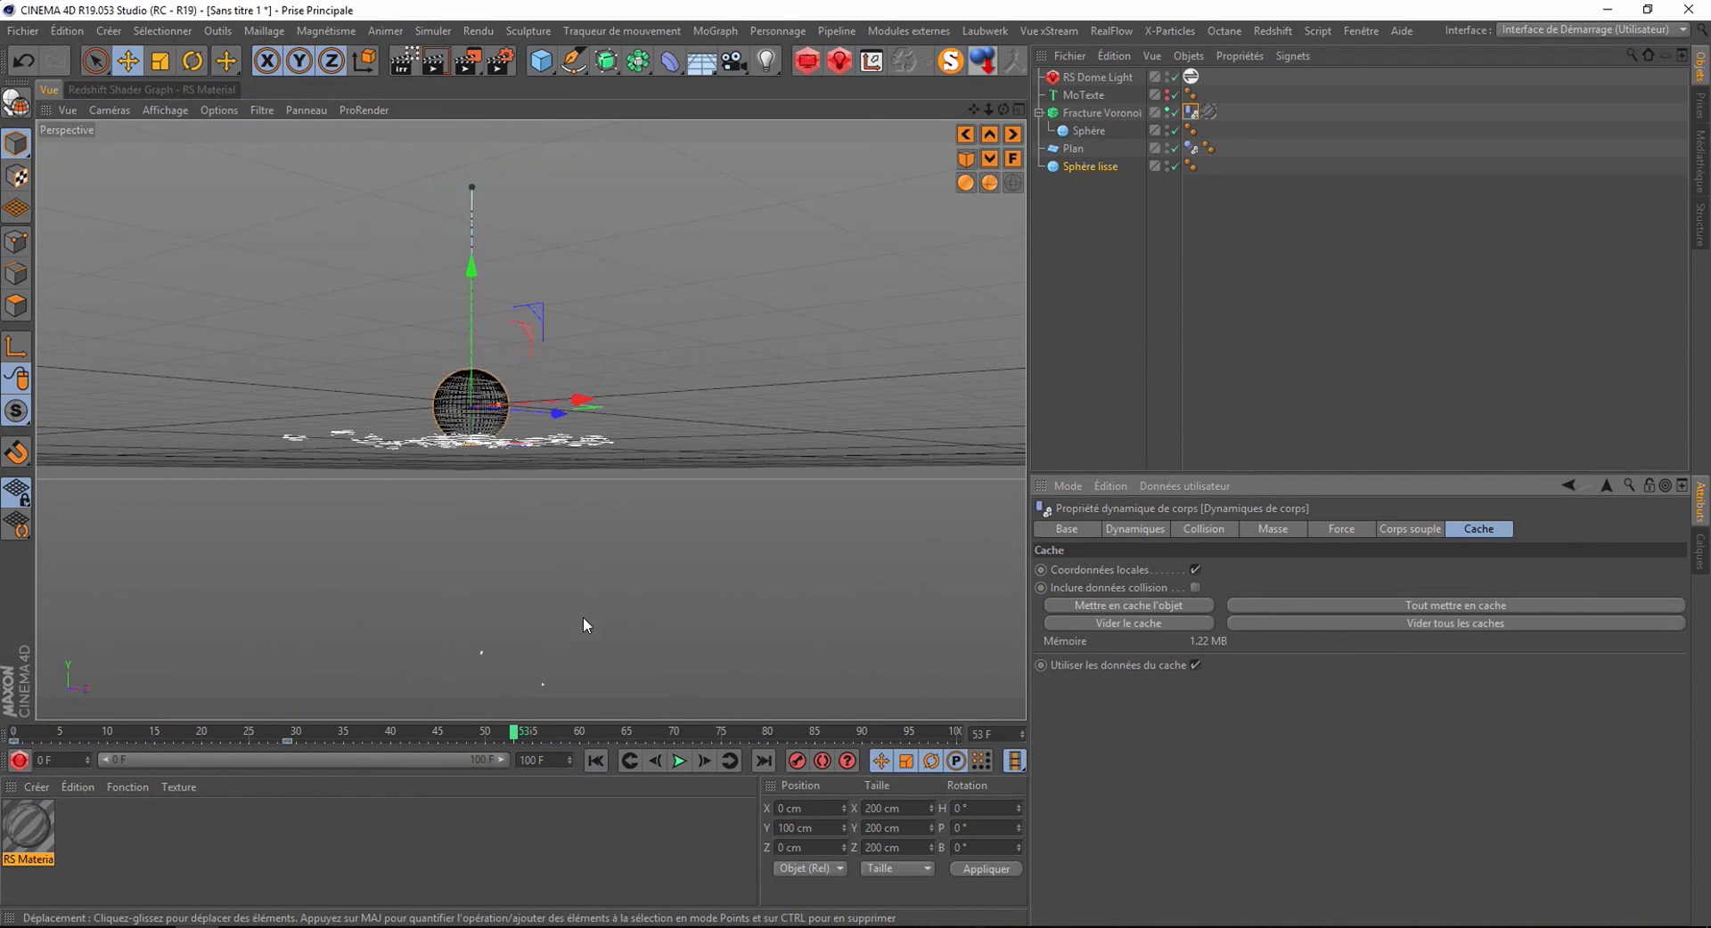
drag(976, 110, 849, 464)
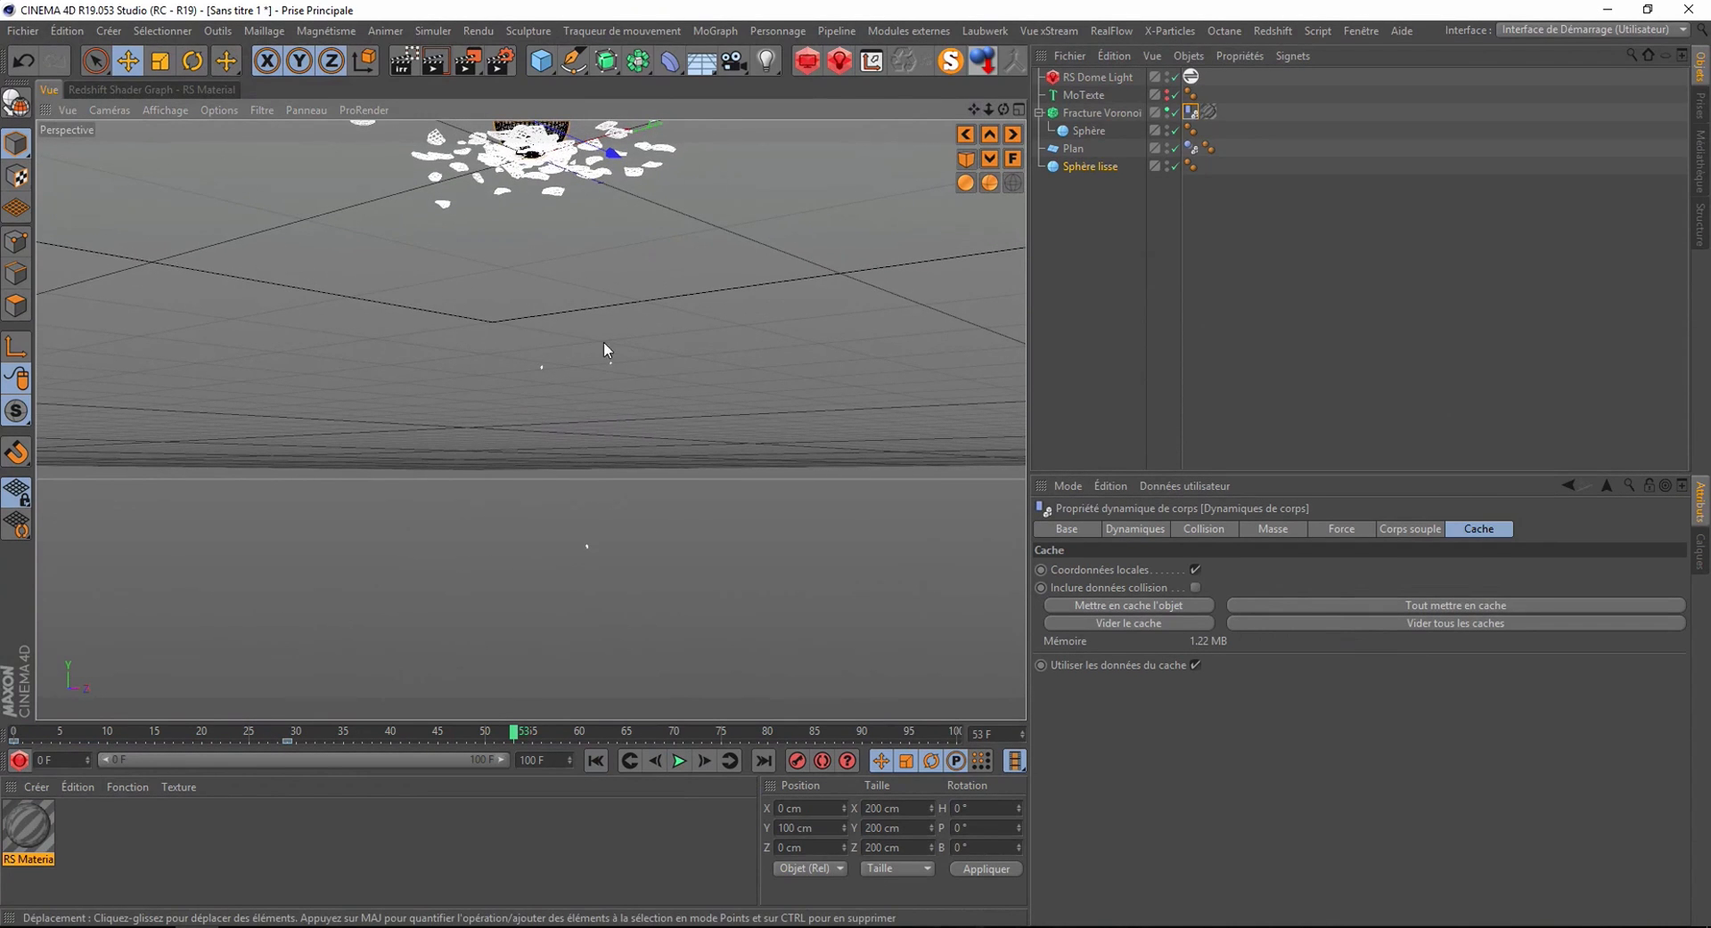
click(596, 761)
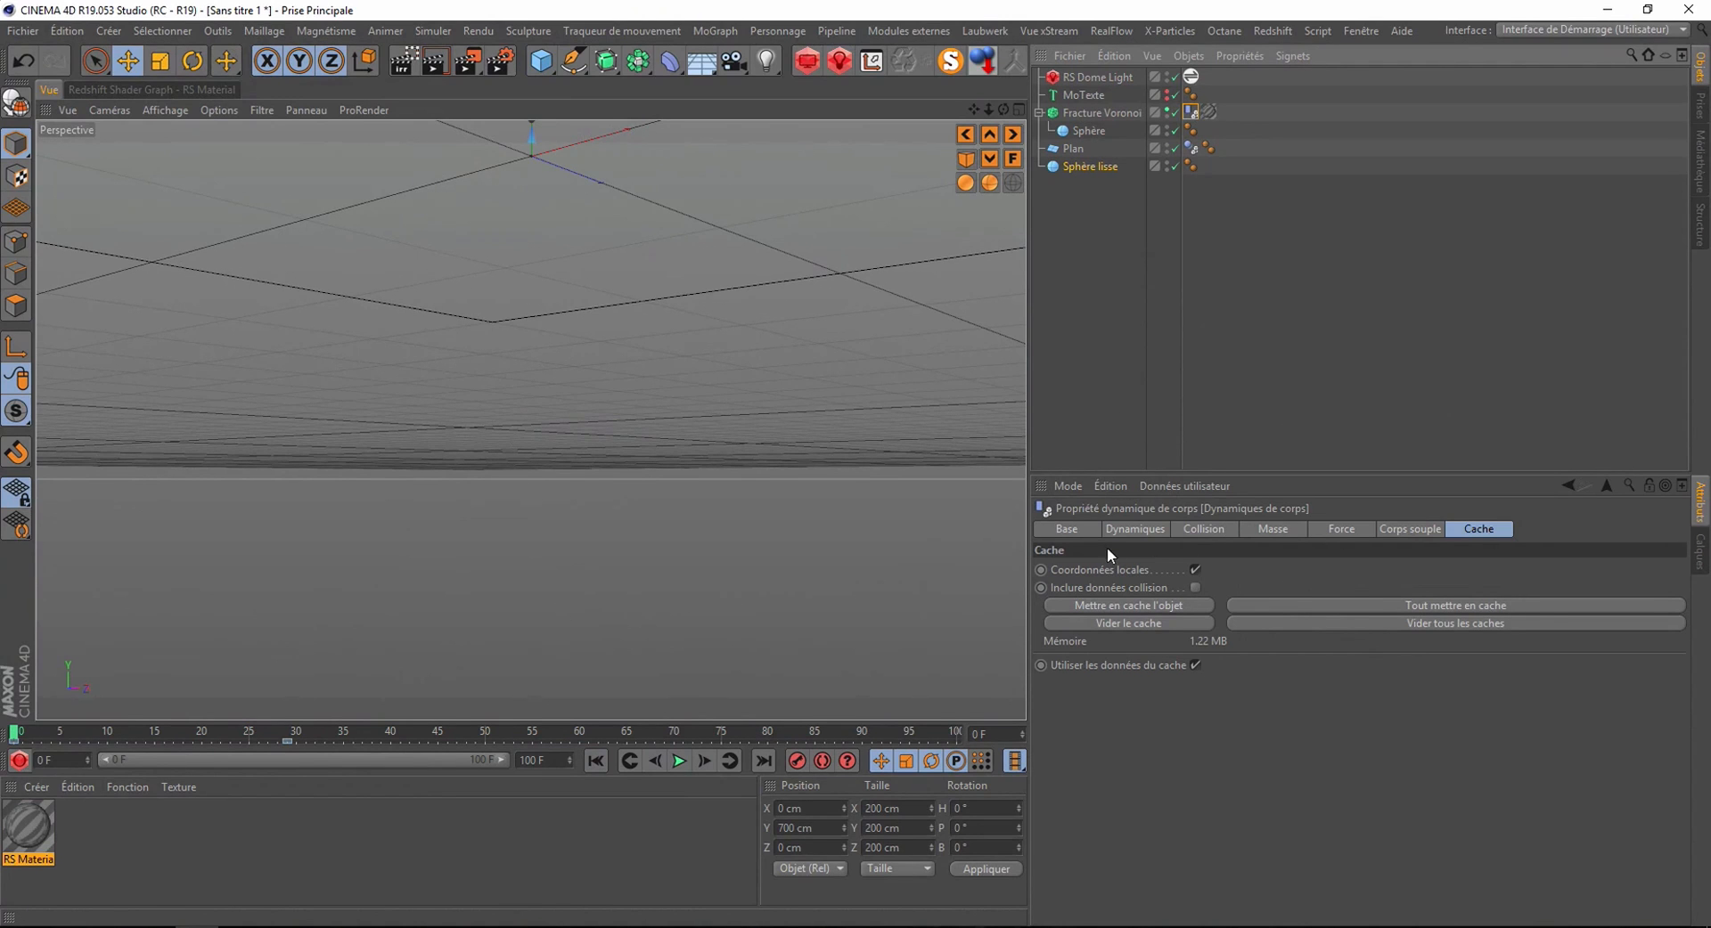
- Raise the maximum solver iterations per step to 50 in the project's expert dynamics settings
click(1065, 486)
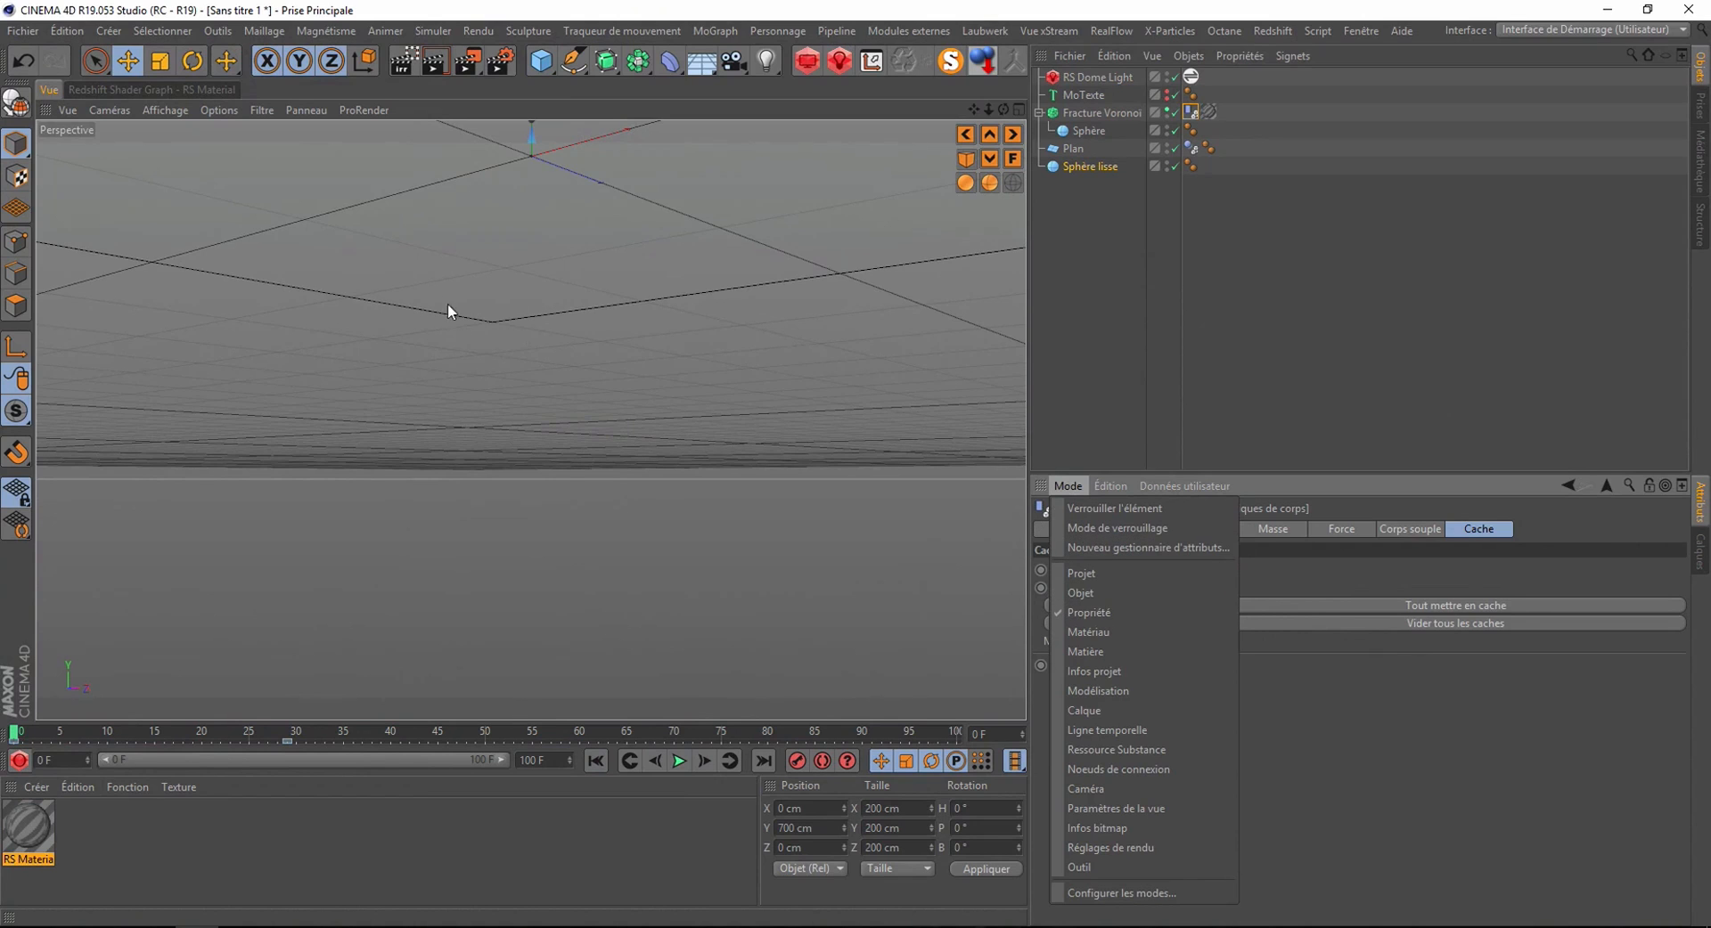
click(1084, 574)
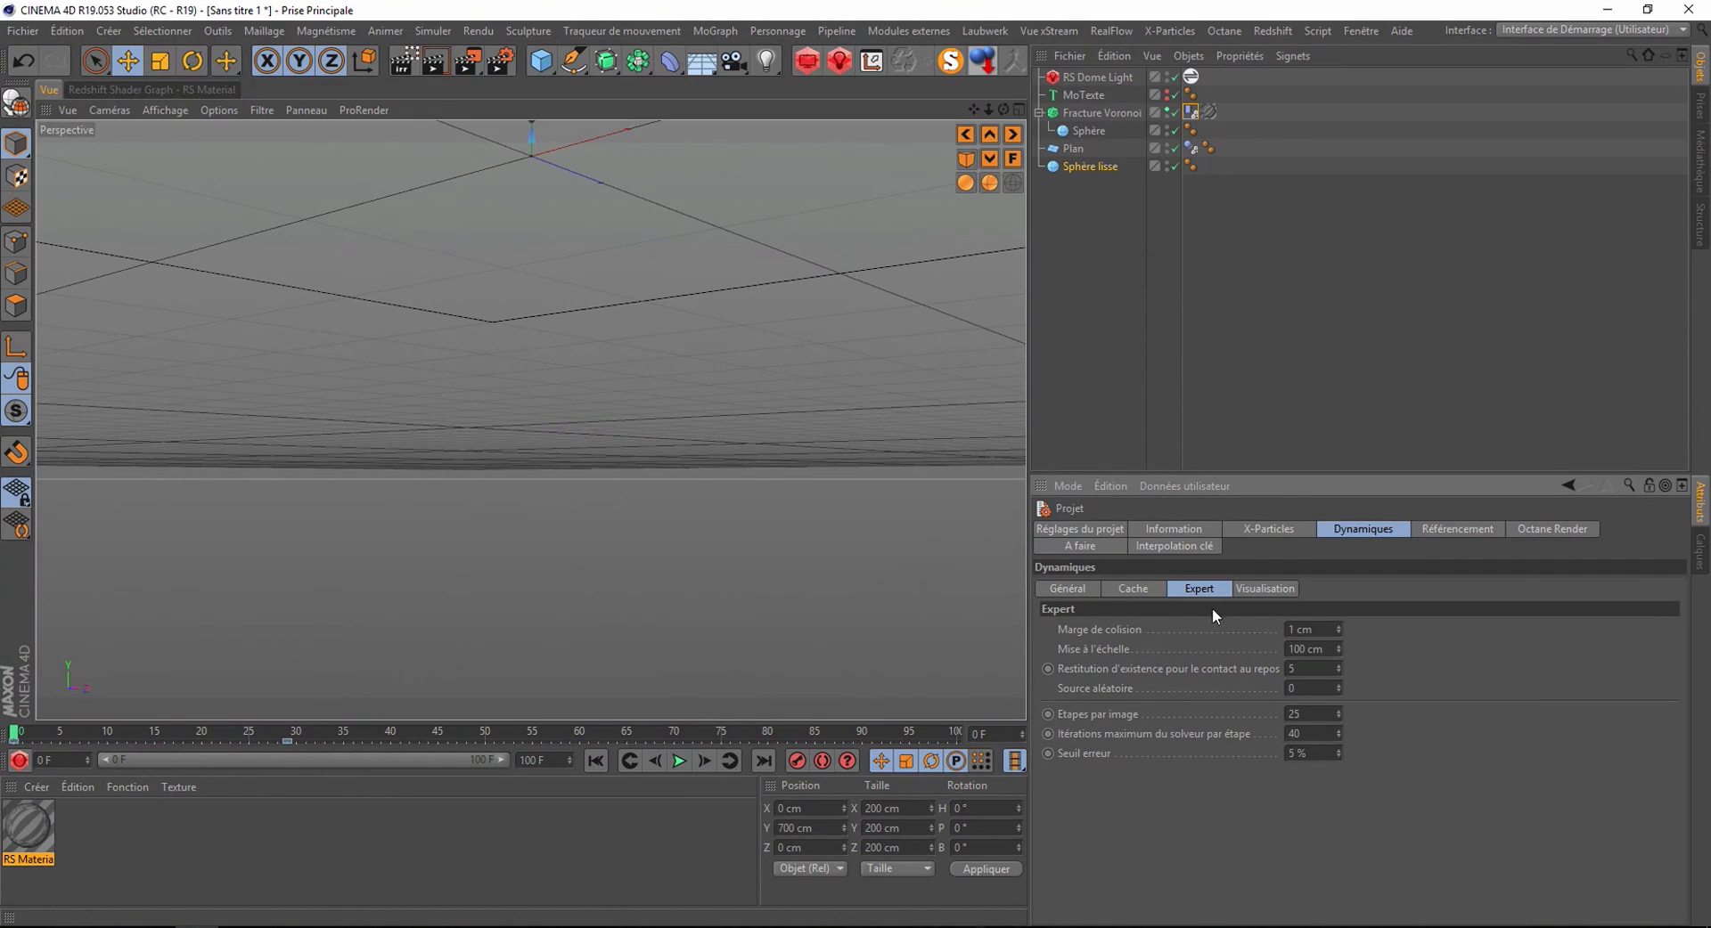
click(1302, 714)
click(1300, 733)
text(50)
key(Return)
- Re-bake all dynamics with the updated solver settings and play to frame 91, viewing the fragments on the plane from above
click(1209, 112)
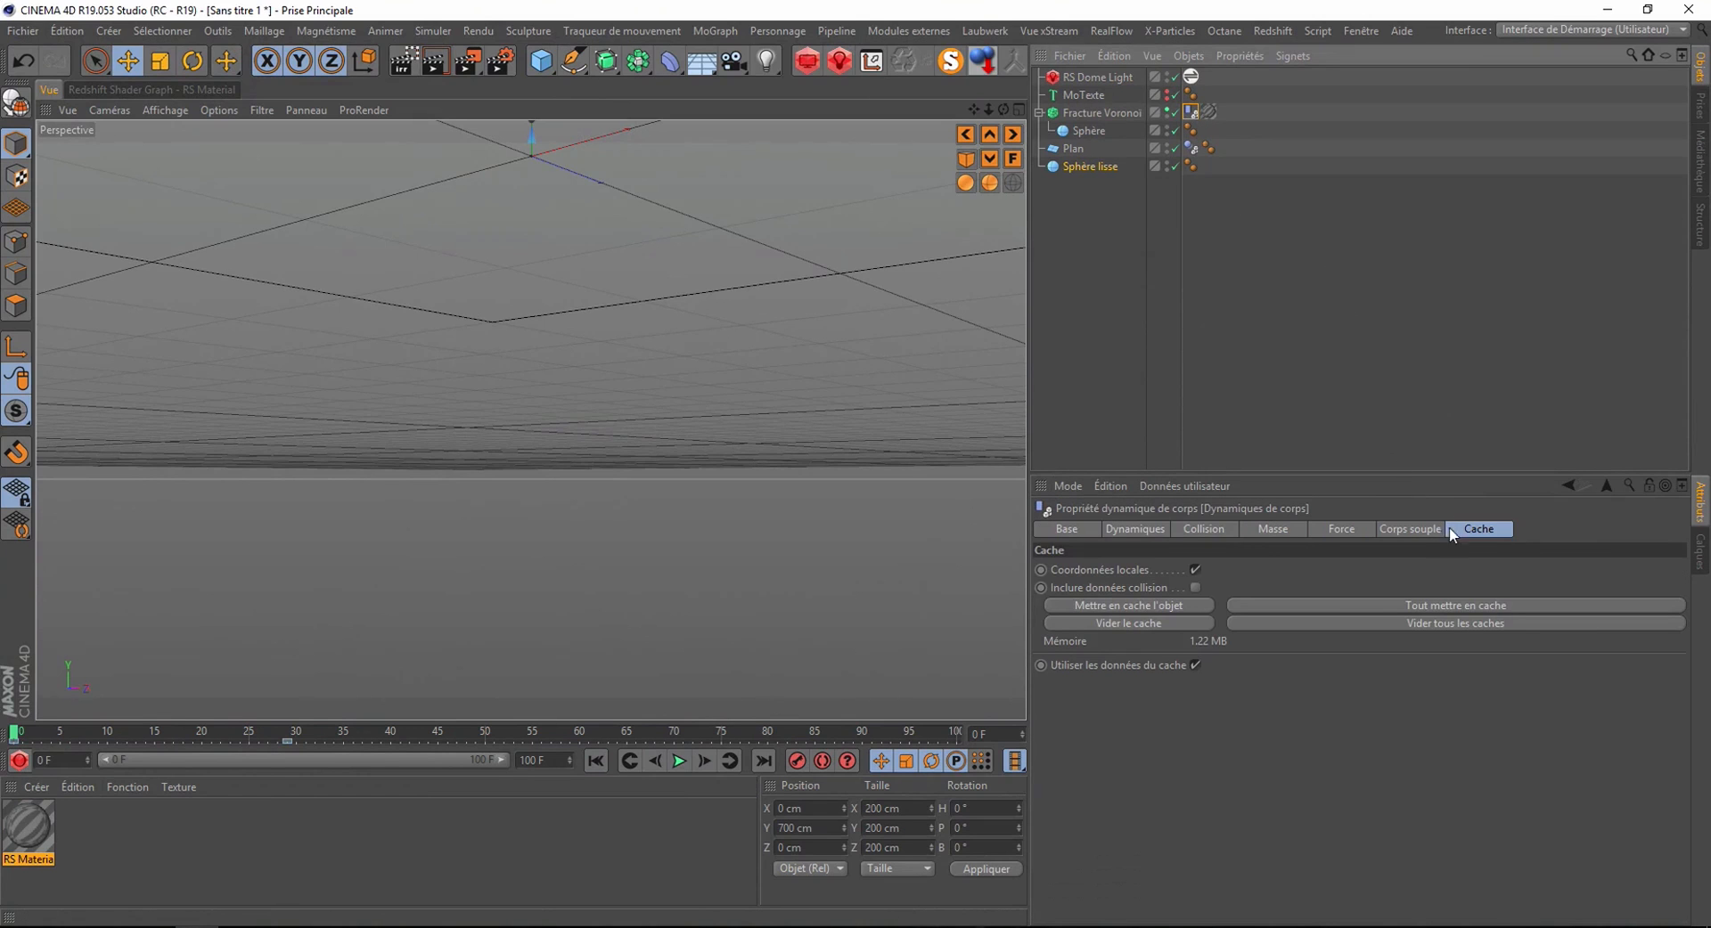
click(1351, 606)
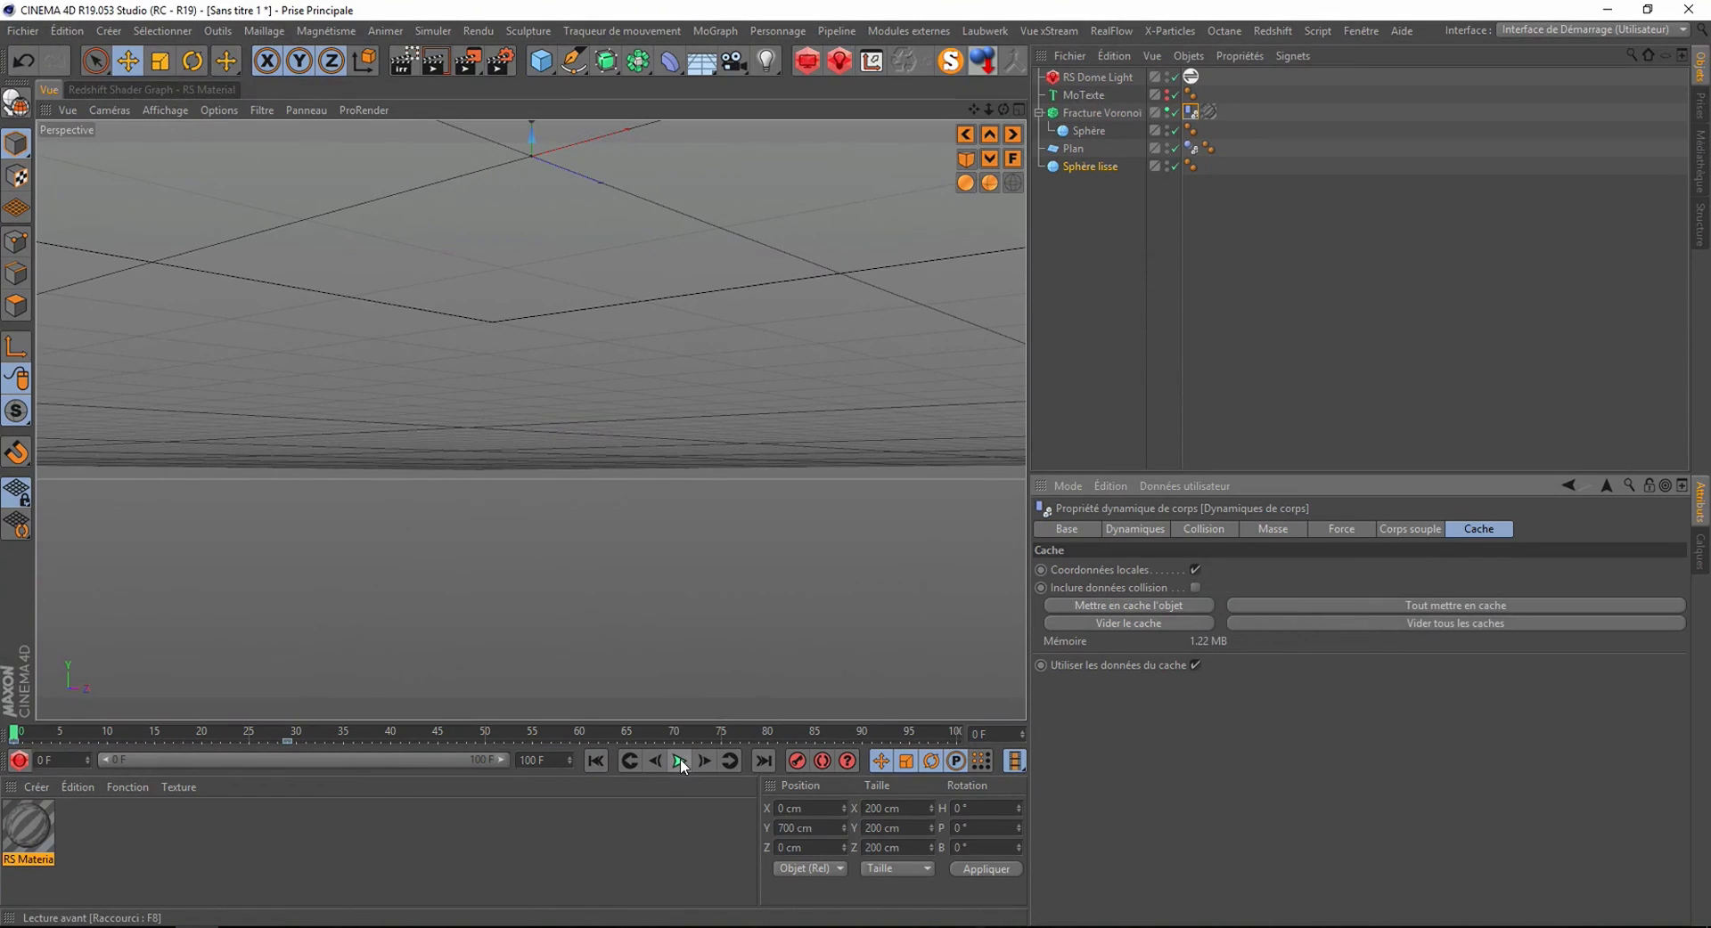
click(680, 760)
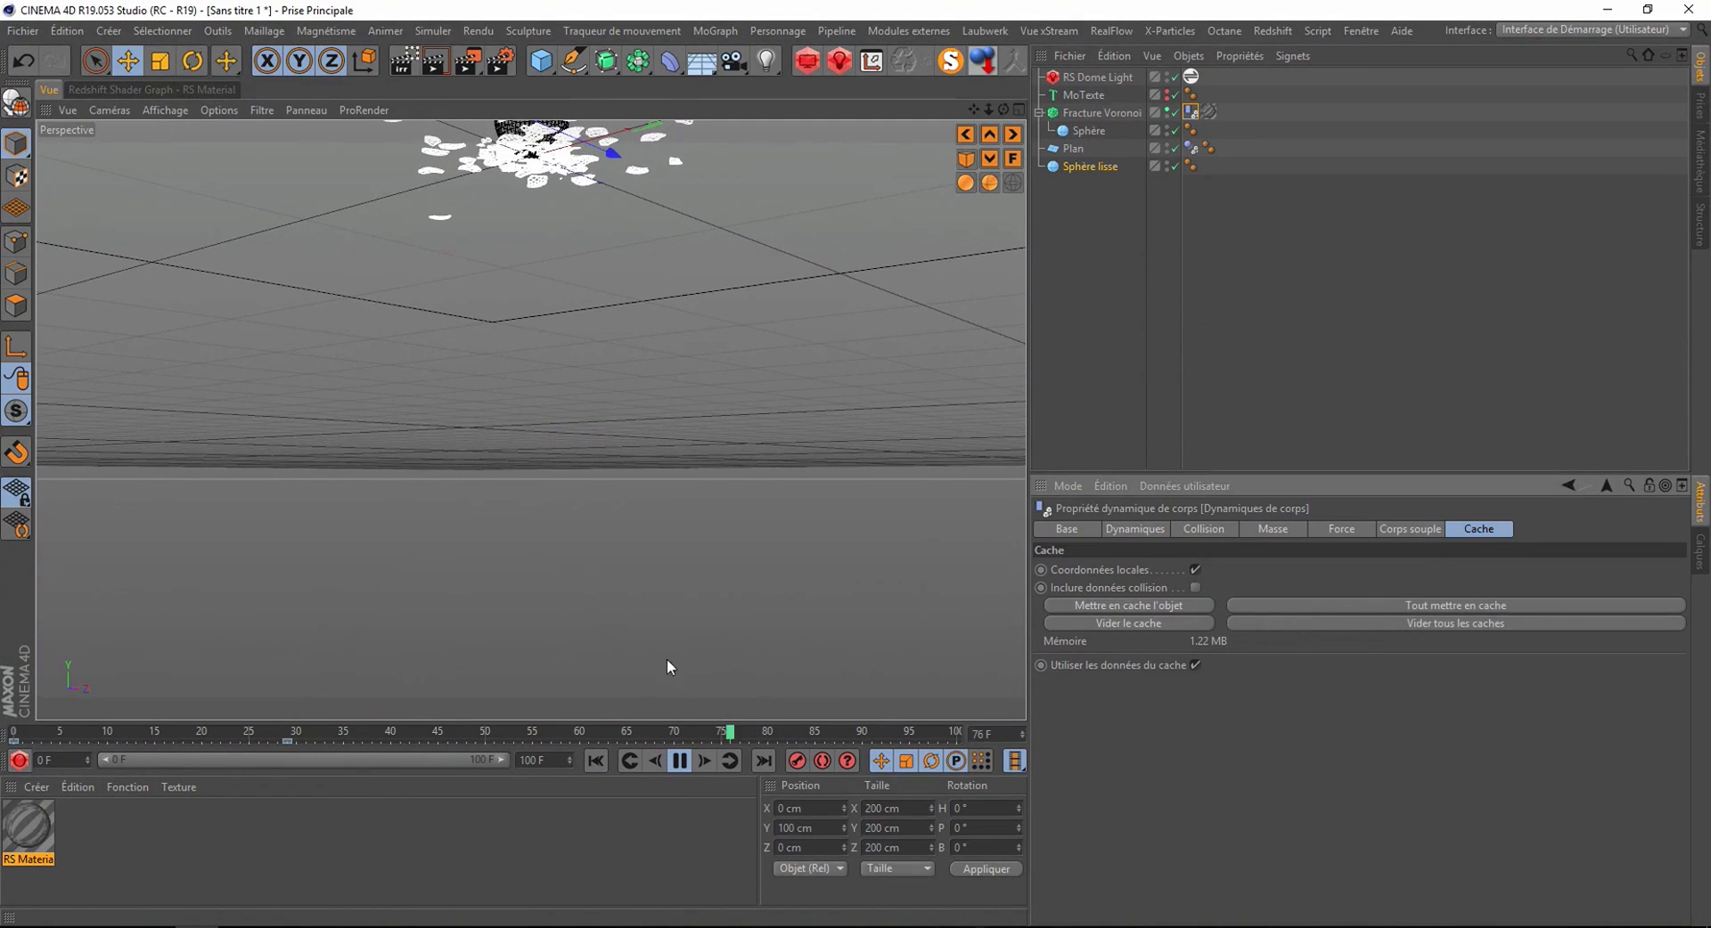
click(680, 762)
drag(1004, 108, 1004, 109)
alt+middle_drag(575, 502, 585, 571)
alt+middle_drag(516, 126, 524, 162)
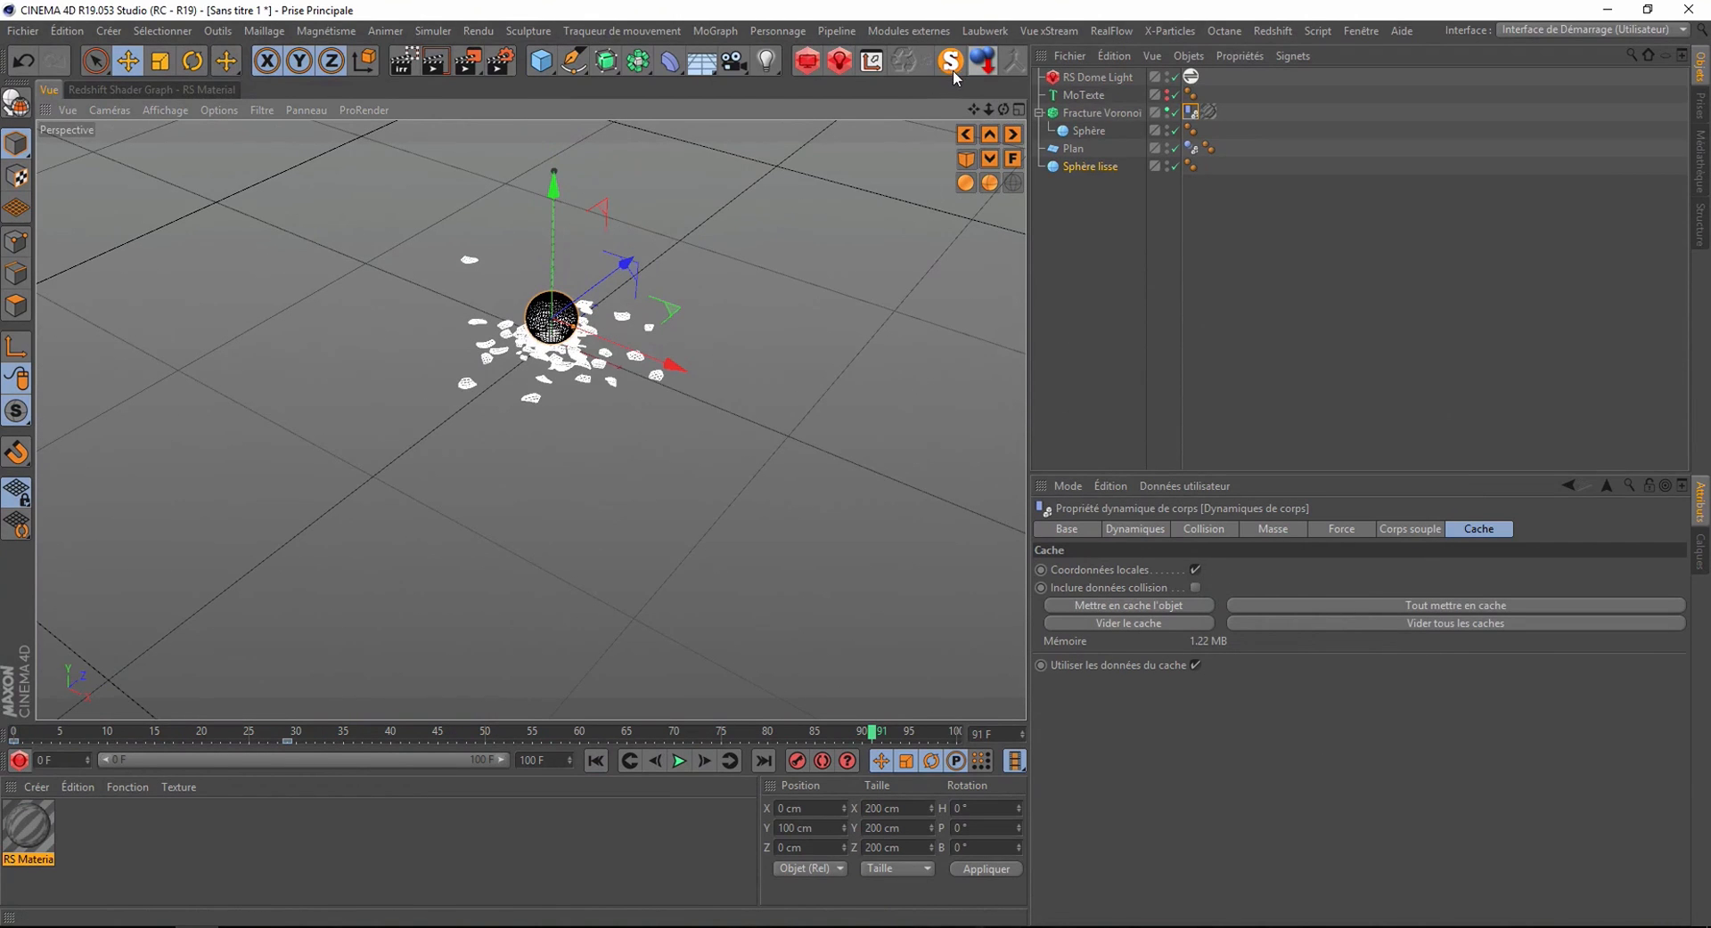
drag(973, 103, 973, 104)
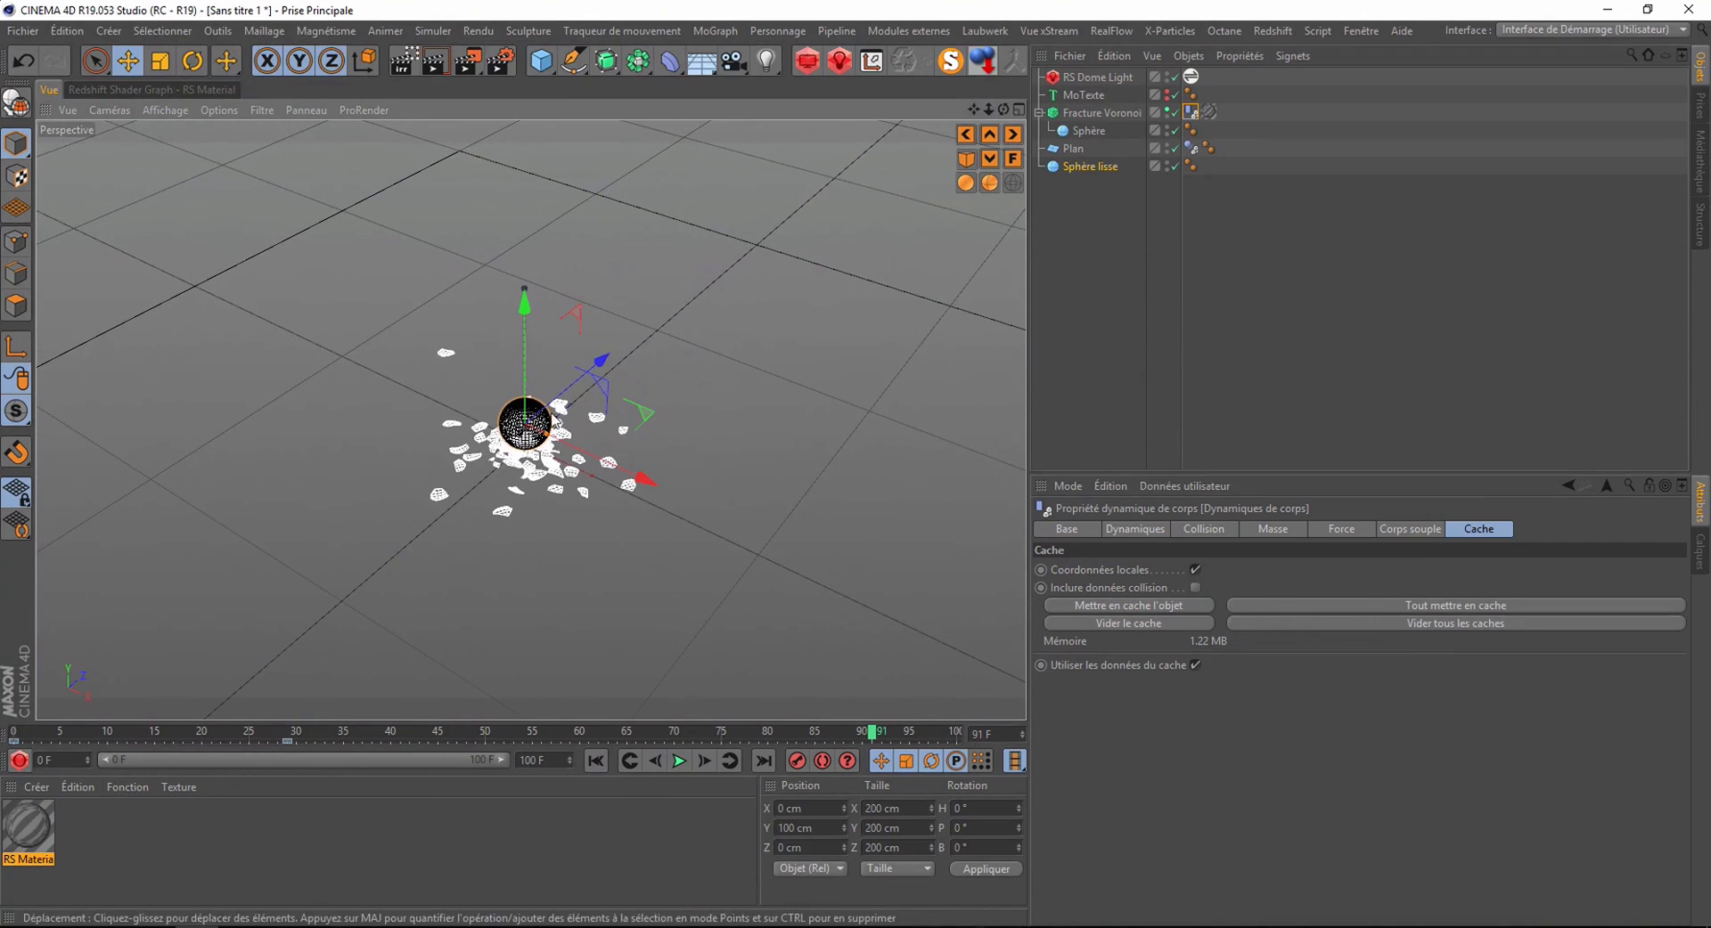
- Select Sphère lisse and inspect in the front view how it and the fragments meet the plane at frame 91
click(1083, 166)
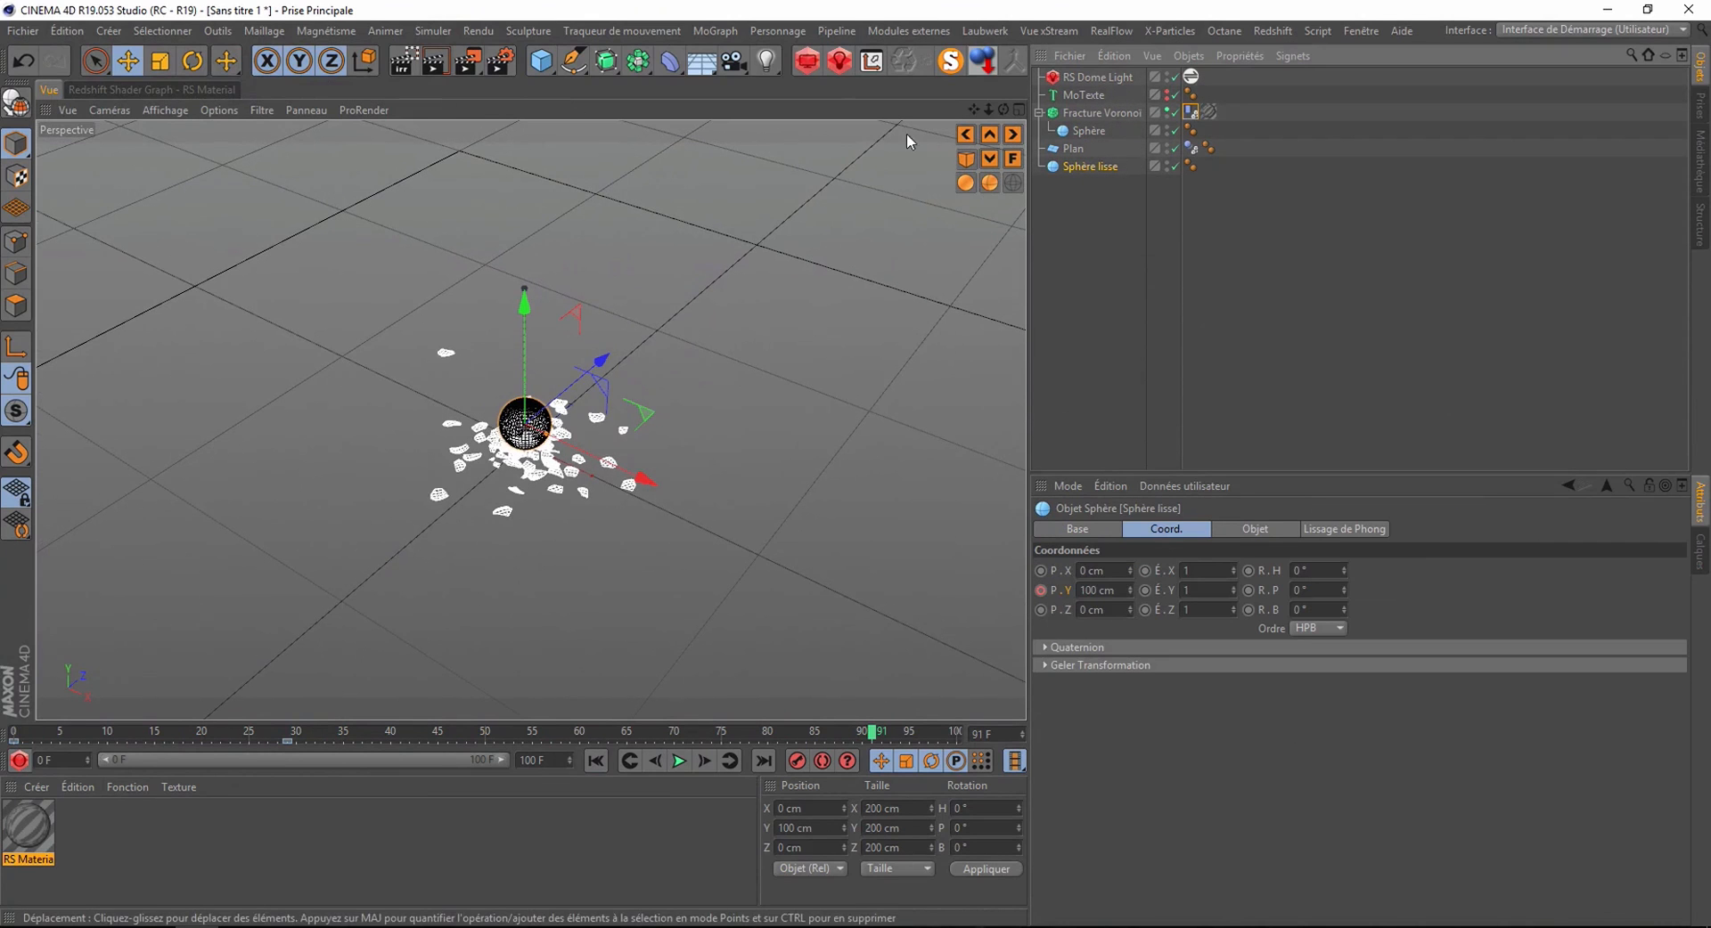
click(1015, 158)
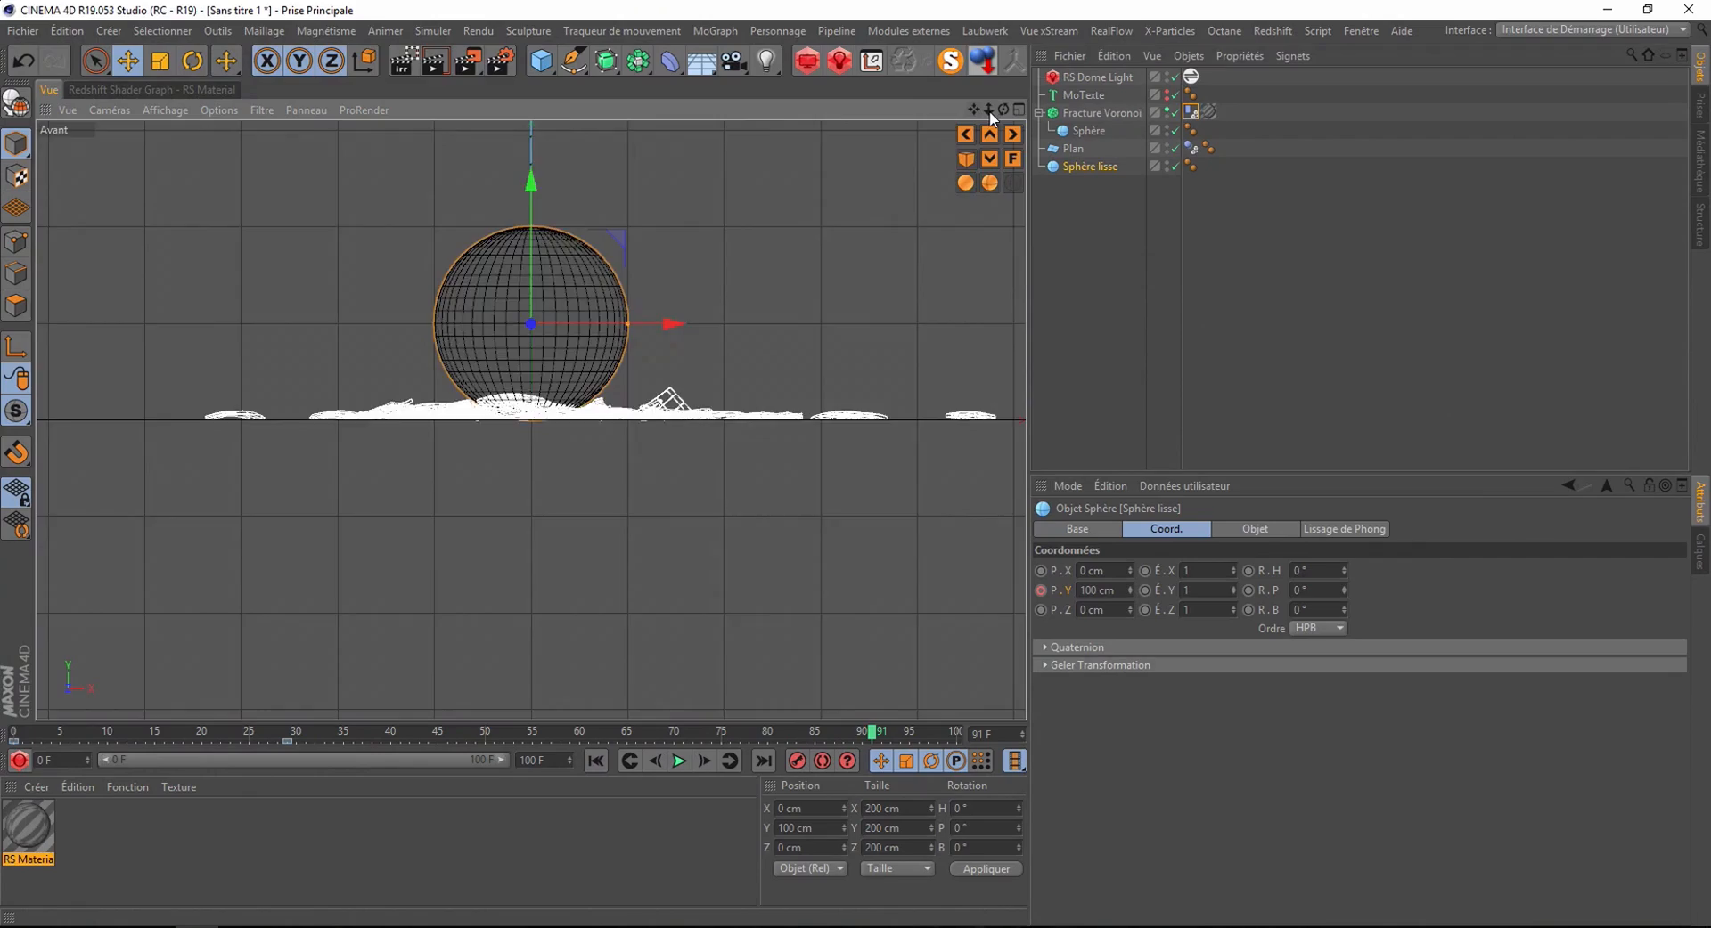
drag(989, 110, 832, 457)
alt+middle_drag(707, 552, 675, 552)
scroll(682, 534, down, 10)
scroll(681, 534, down, 10)
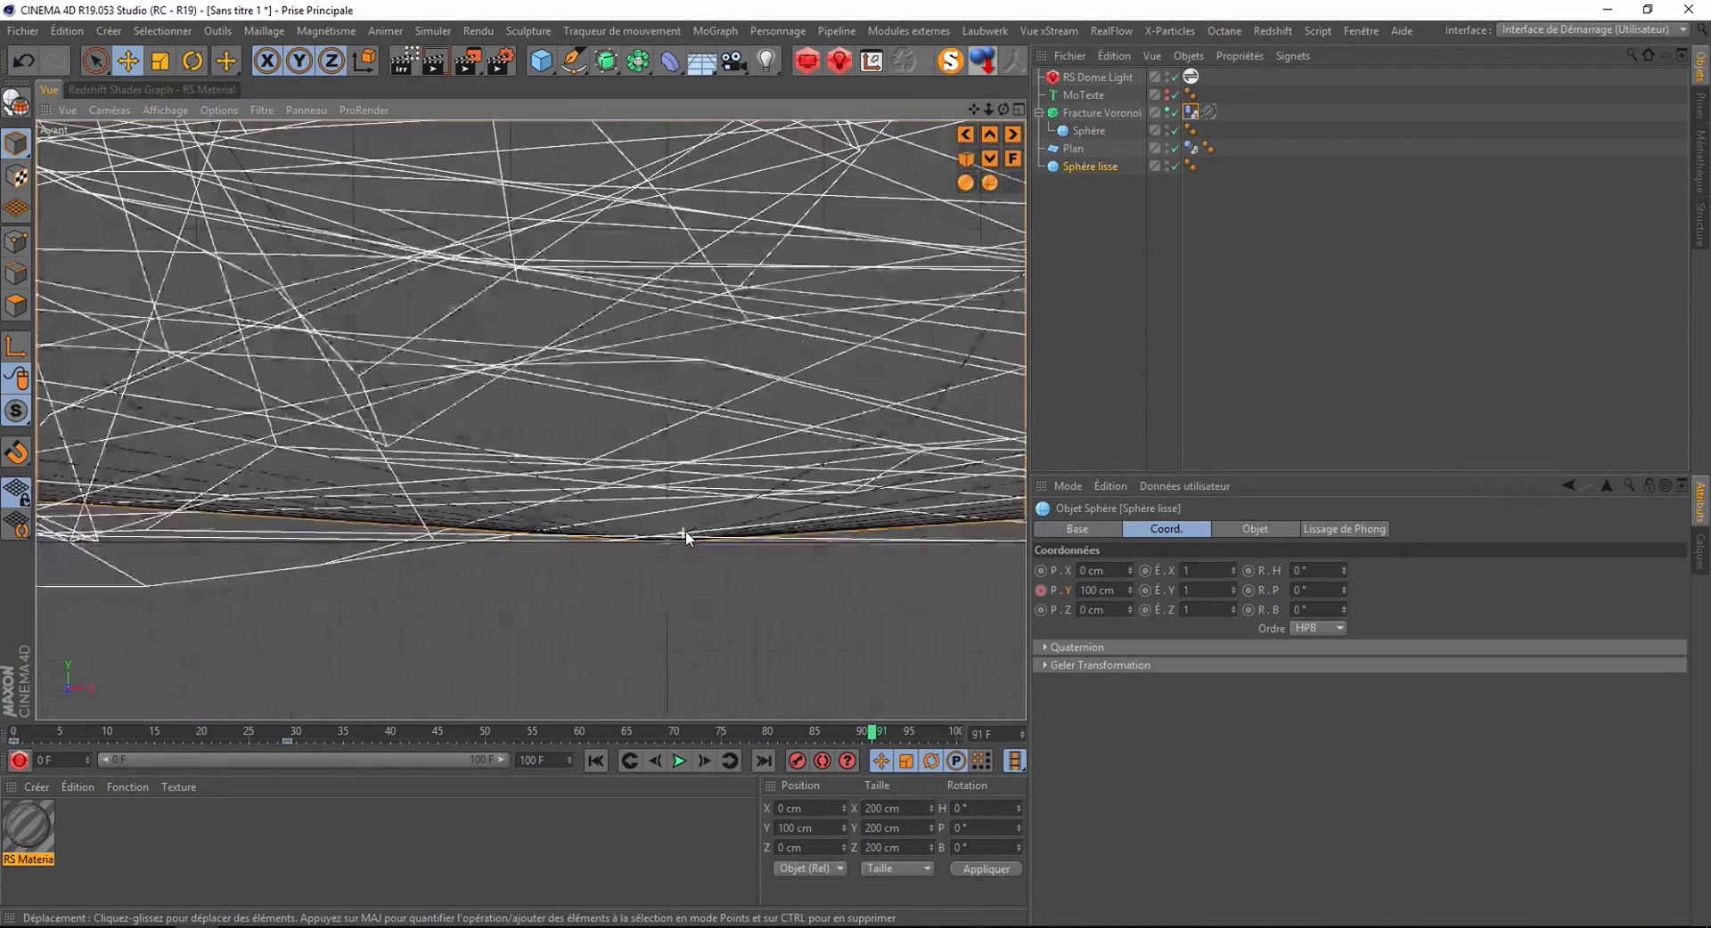
scroll(694, 526, down, 5)
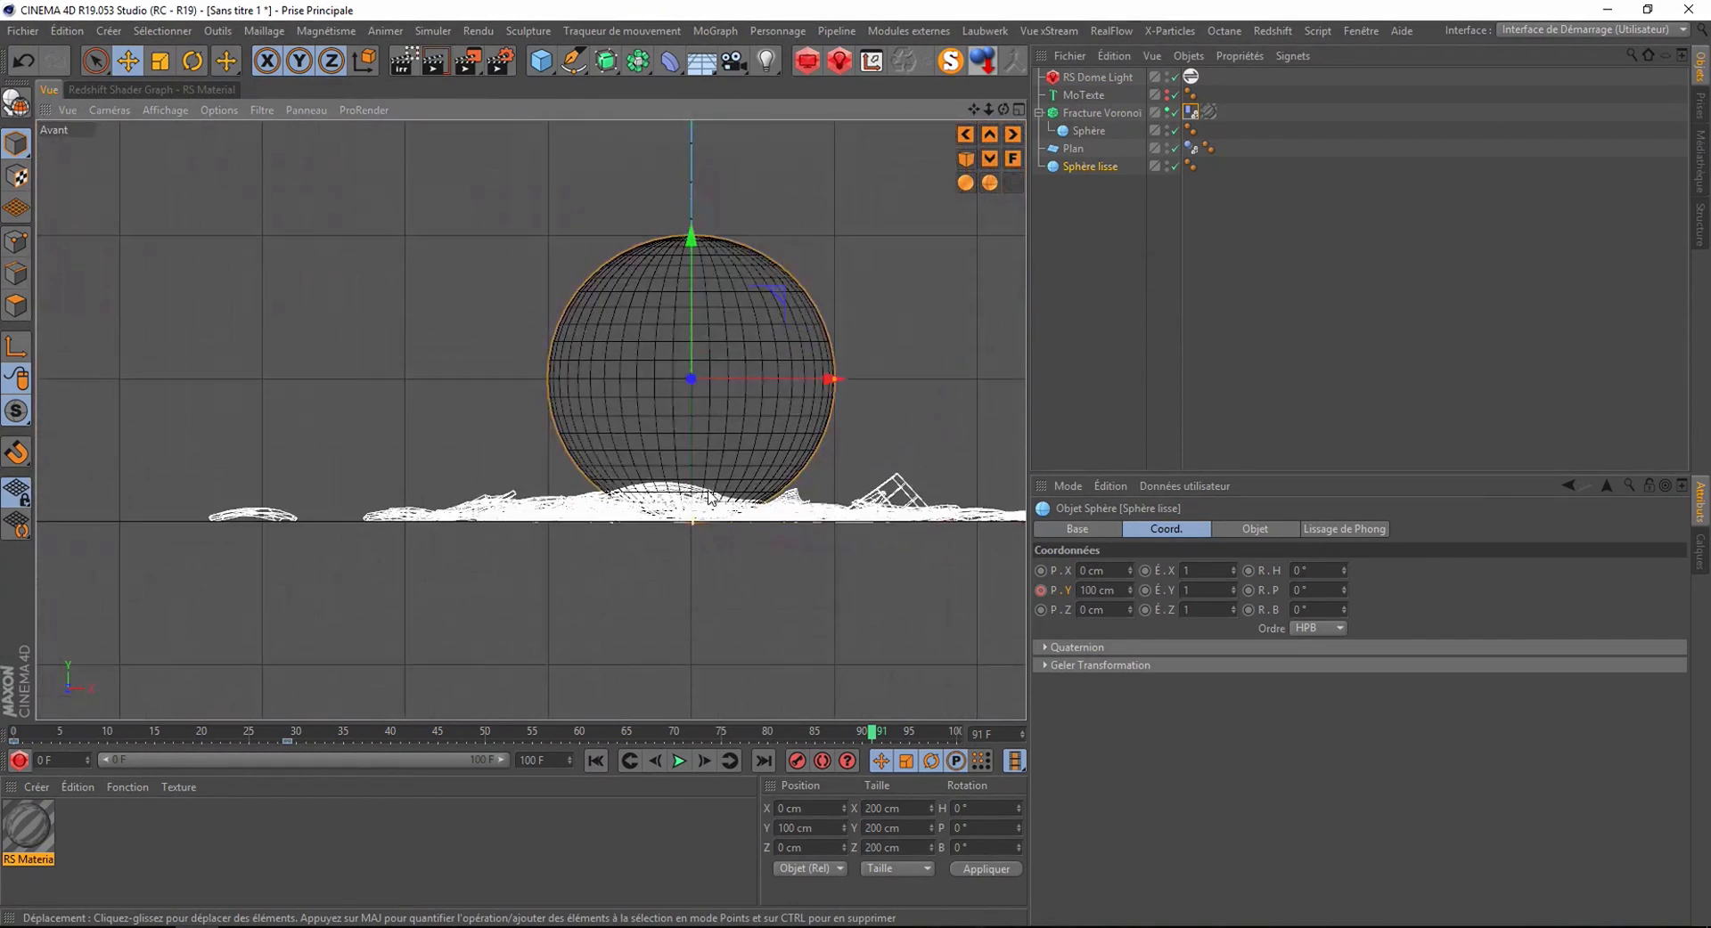
alt+middle_drag(745, 452, 608, 624)
scroll(622, 606, down, 3)
- Open the Y position function curve of Sphère lisse and reshape both keys' tangents so its fall matches the fractured sphere at frame 19
click(195, 736)
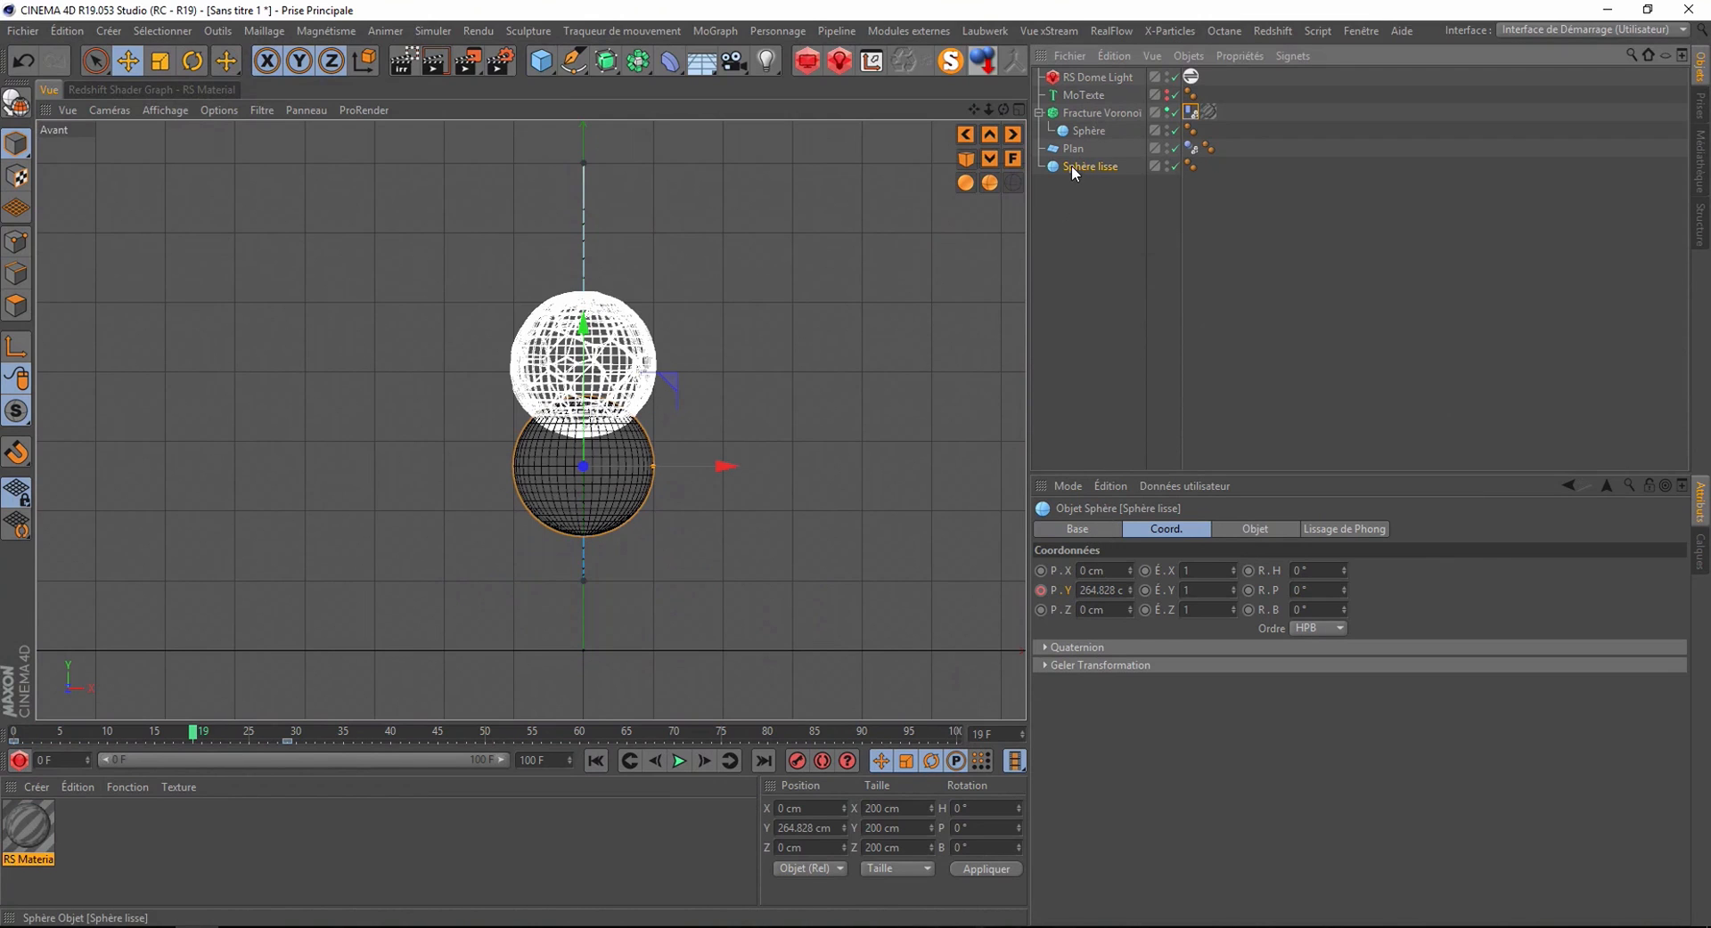
right_click(1062, 592)
mouse_move(1067, 607)
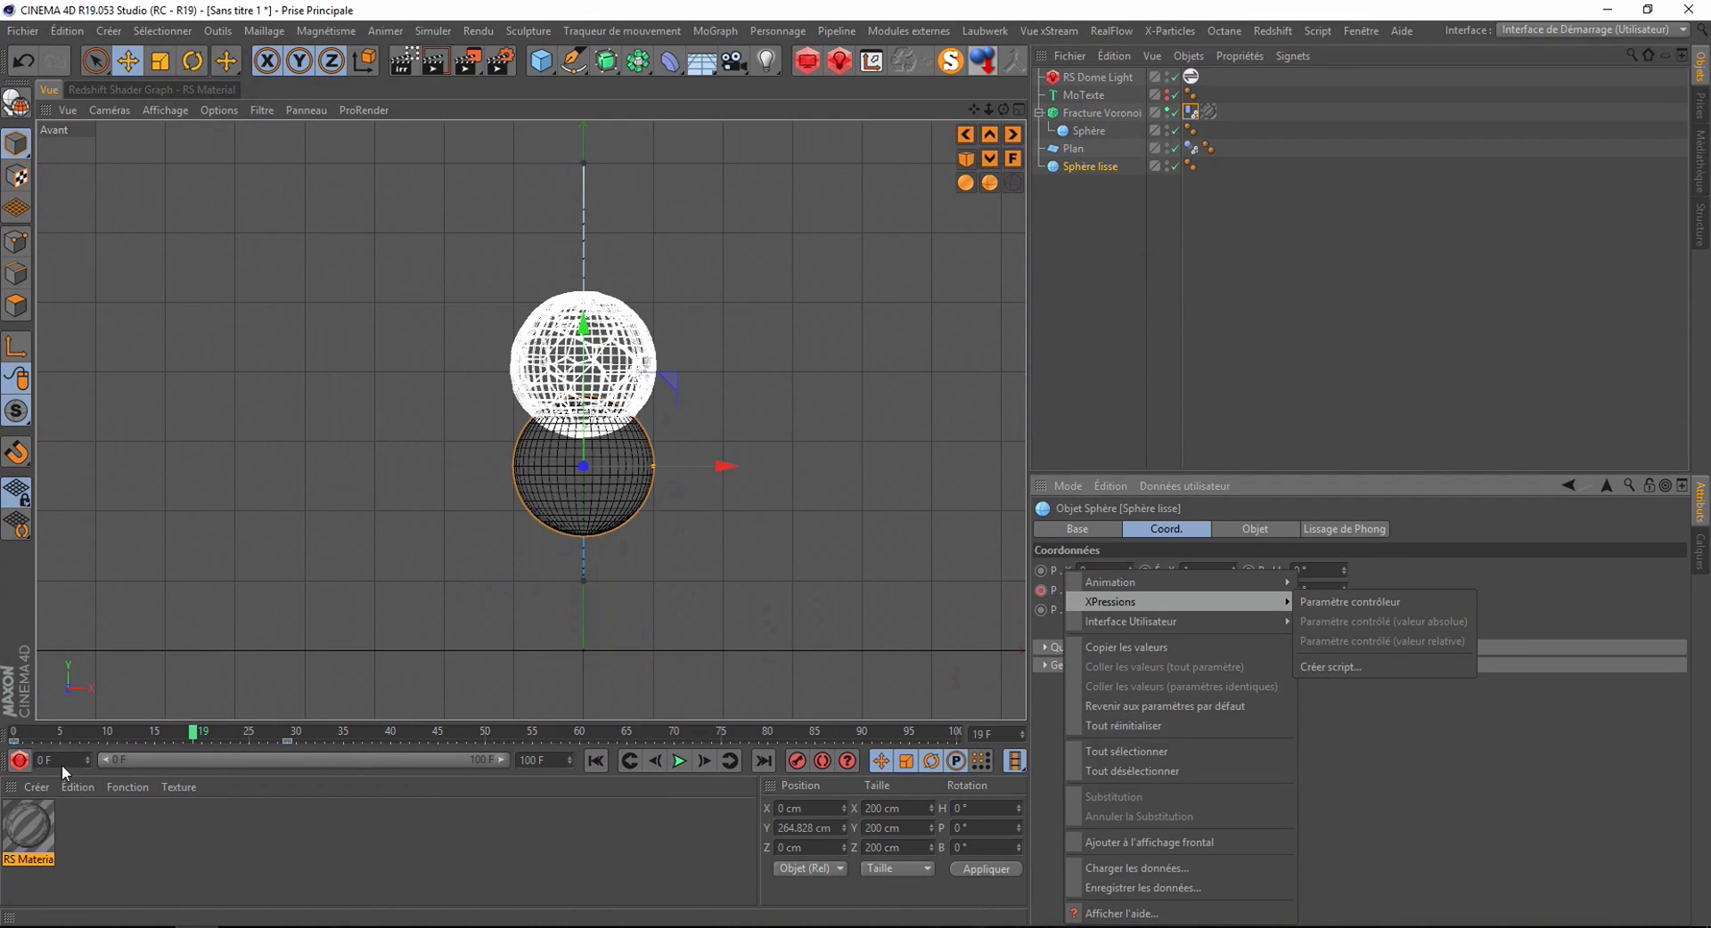
mouse_move(1258, 585)
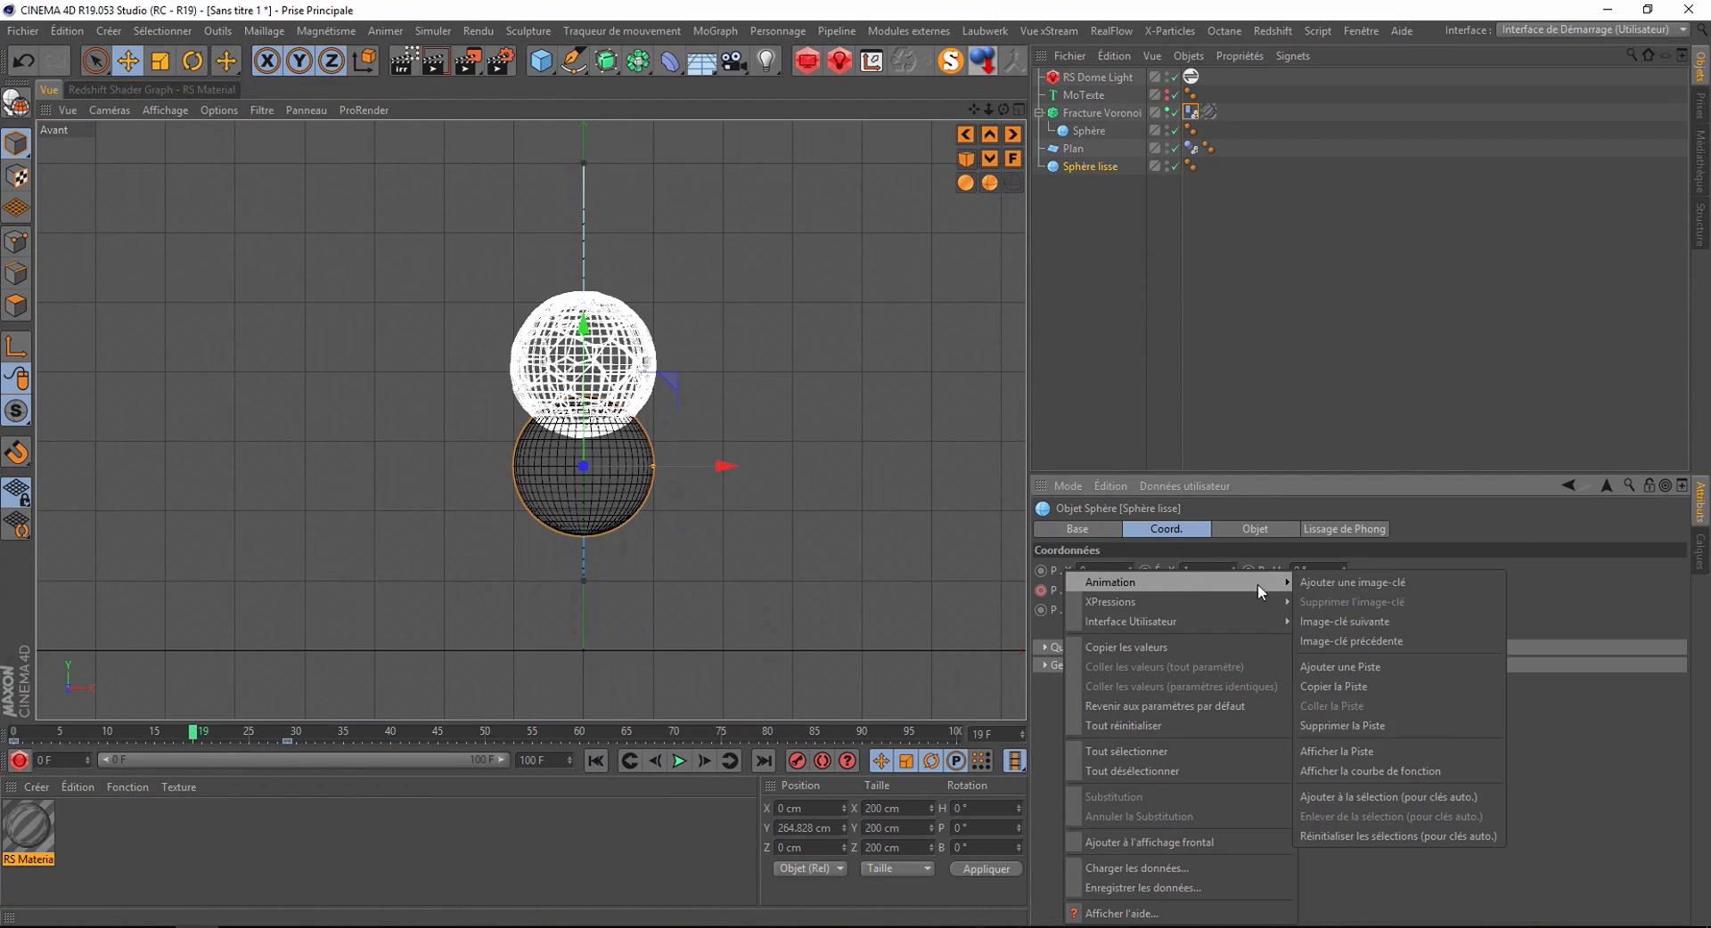
click(1383, 772)
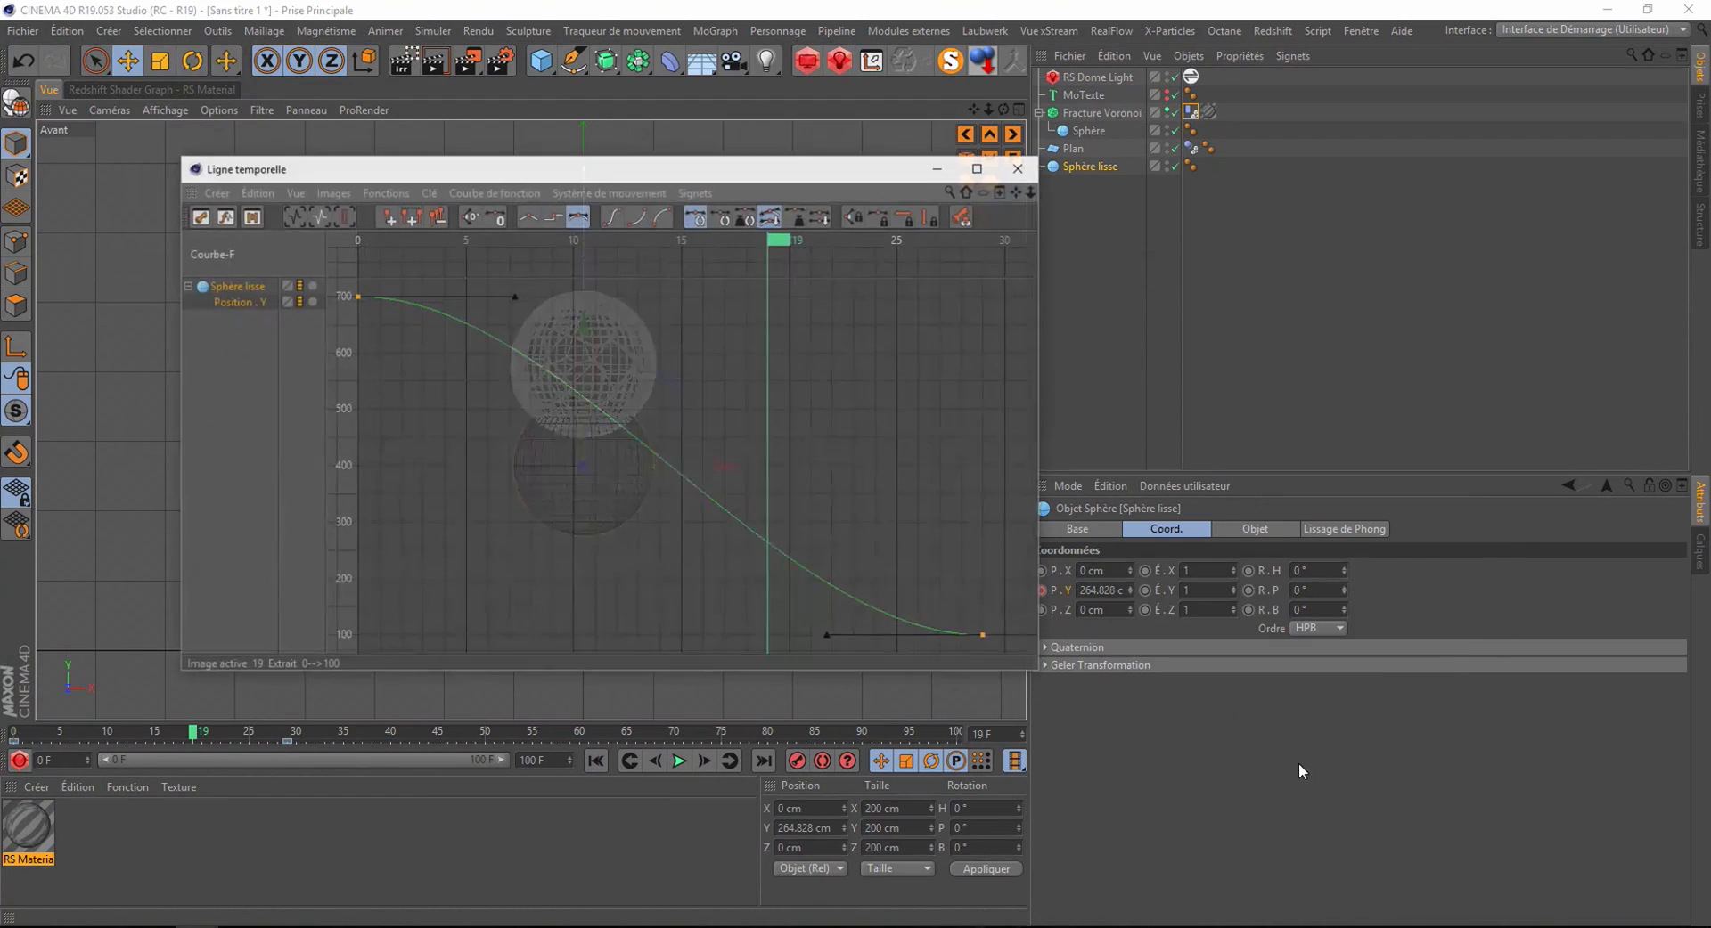
drag(584, 172, 1130, 196)
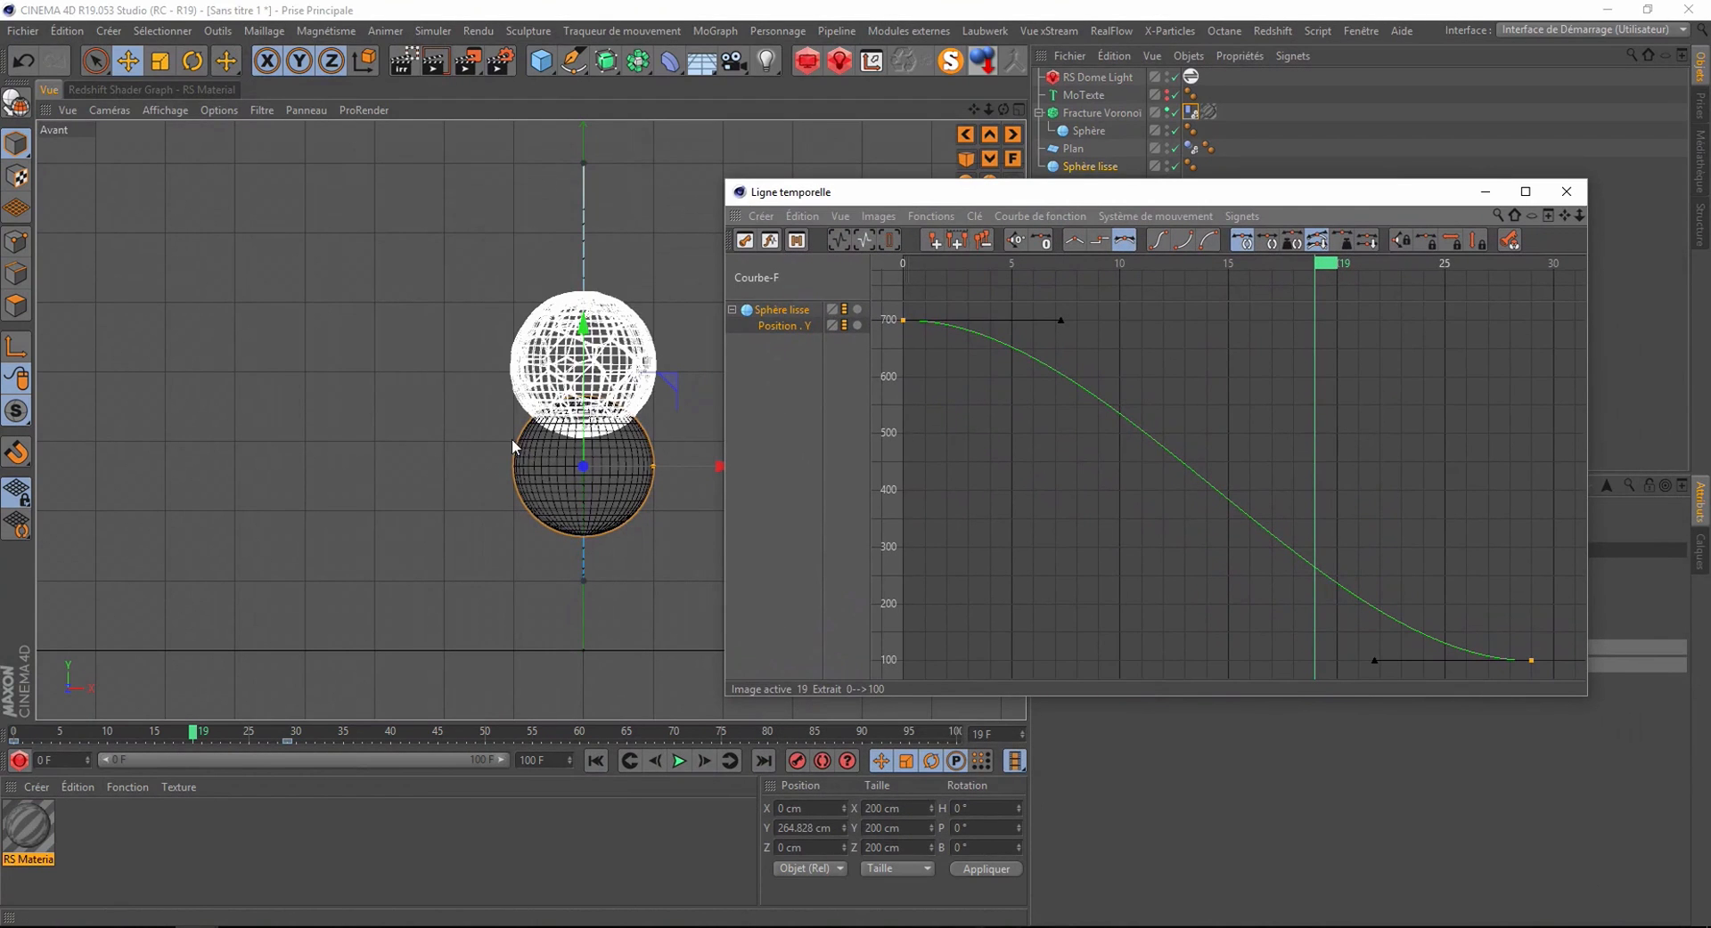
drag(1372, 661, 1511, 657)
drag(1061, 323, 1124, 324)
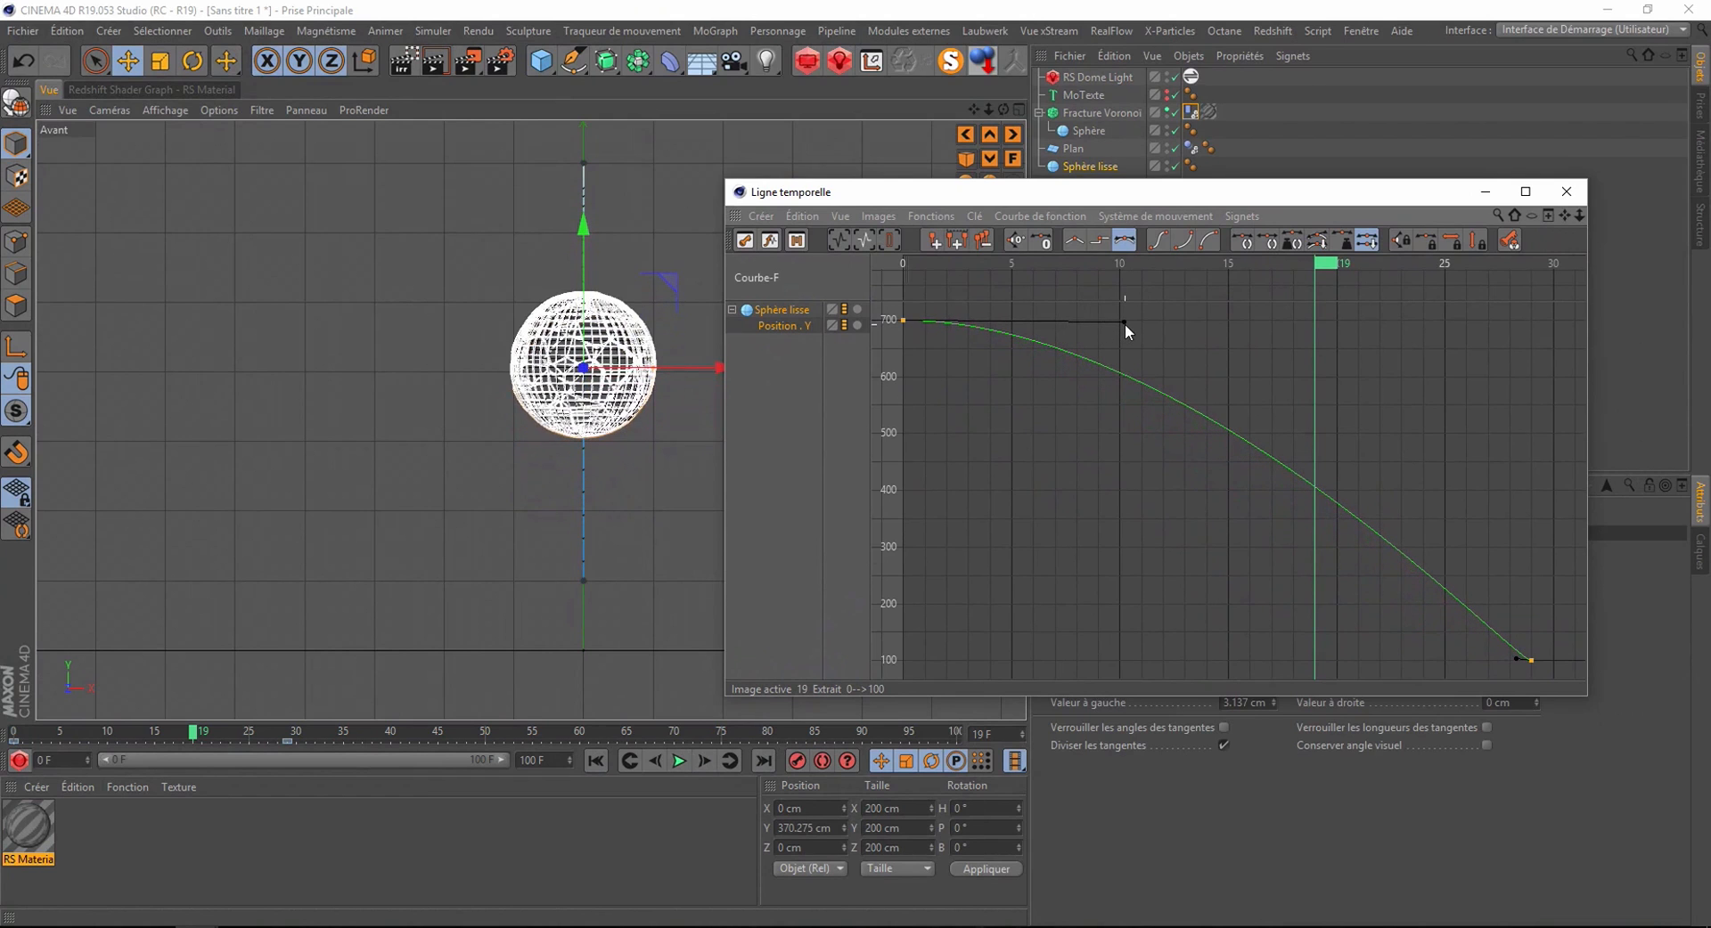
- Replay the fall from frame 0 to frame 48 to compare both spheres, close the curve editor and return to the perspective view
click(595, 760)
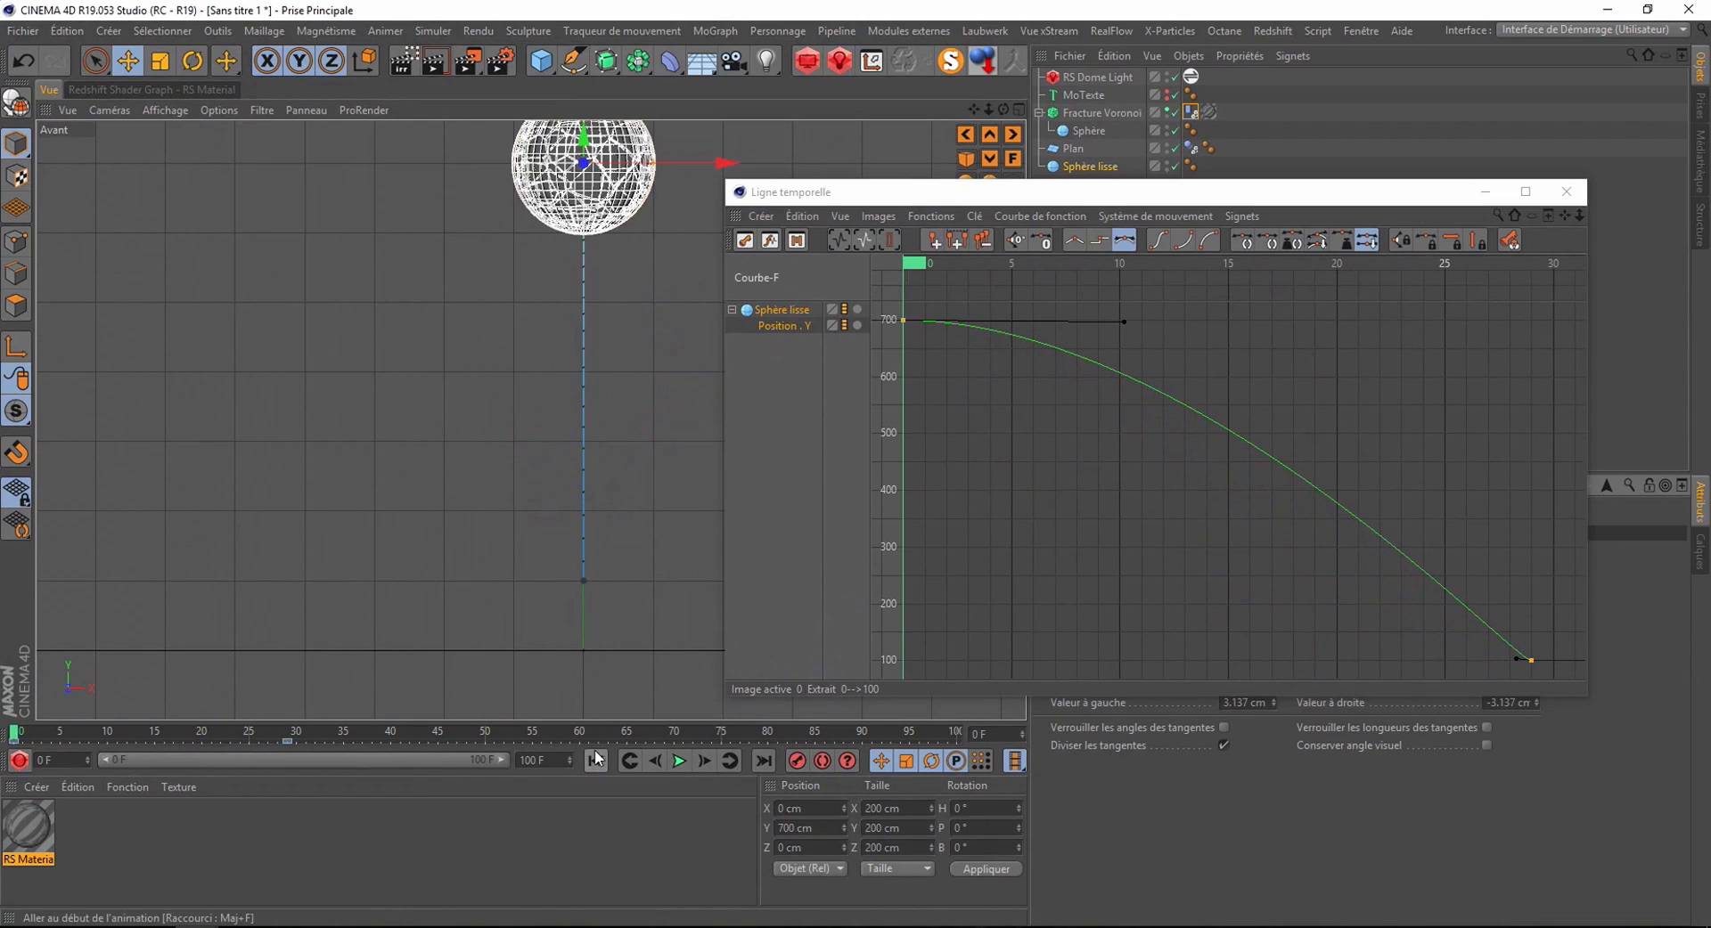
click(678, 761)
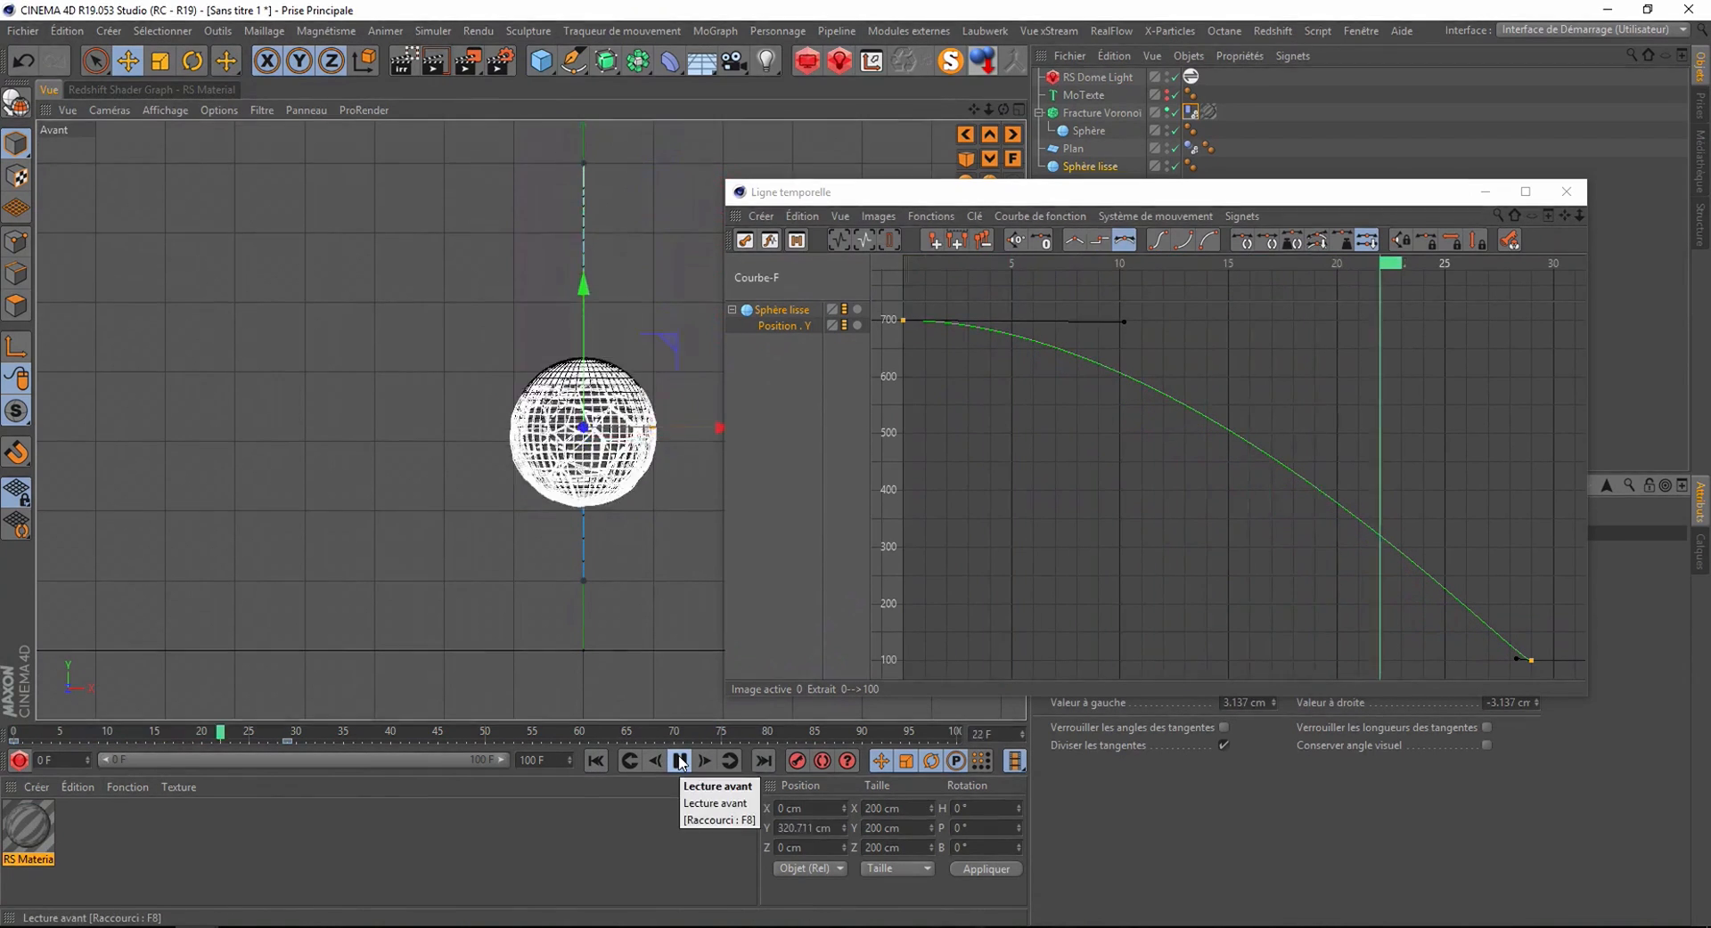
click(678, 760)
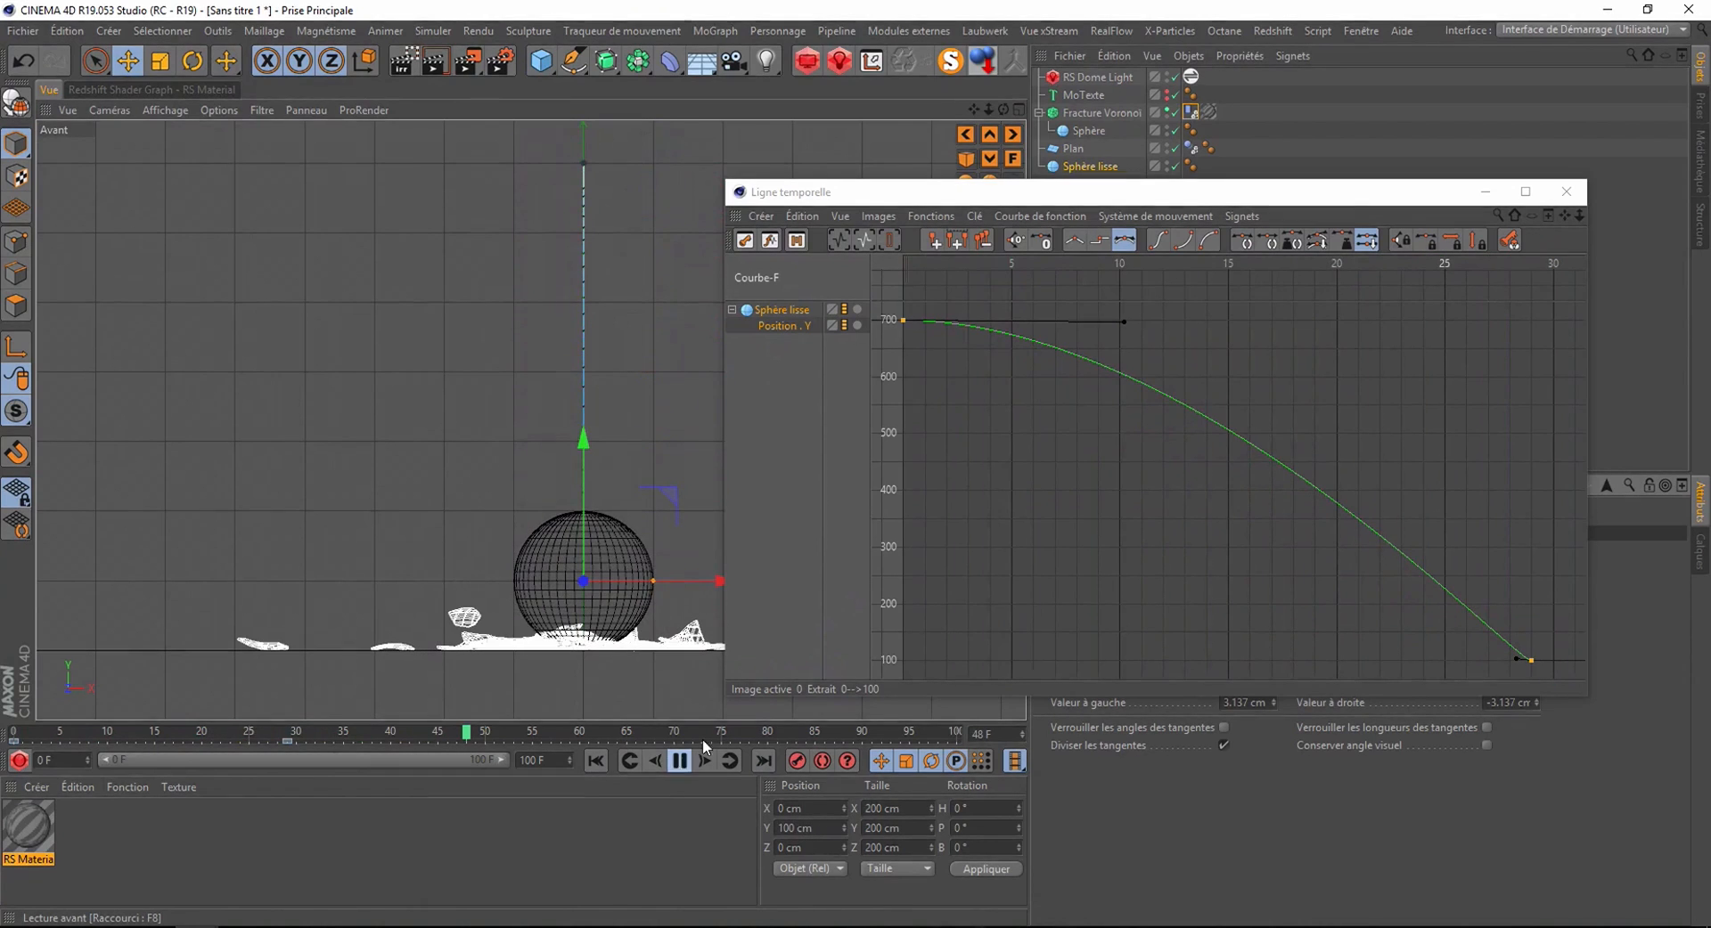
click(1564, 193)
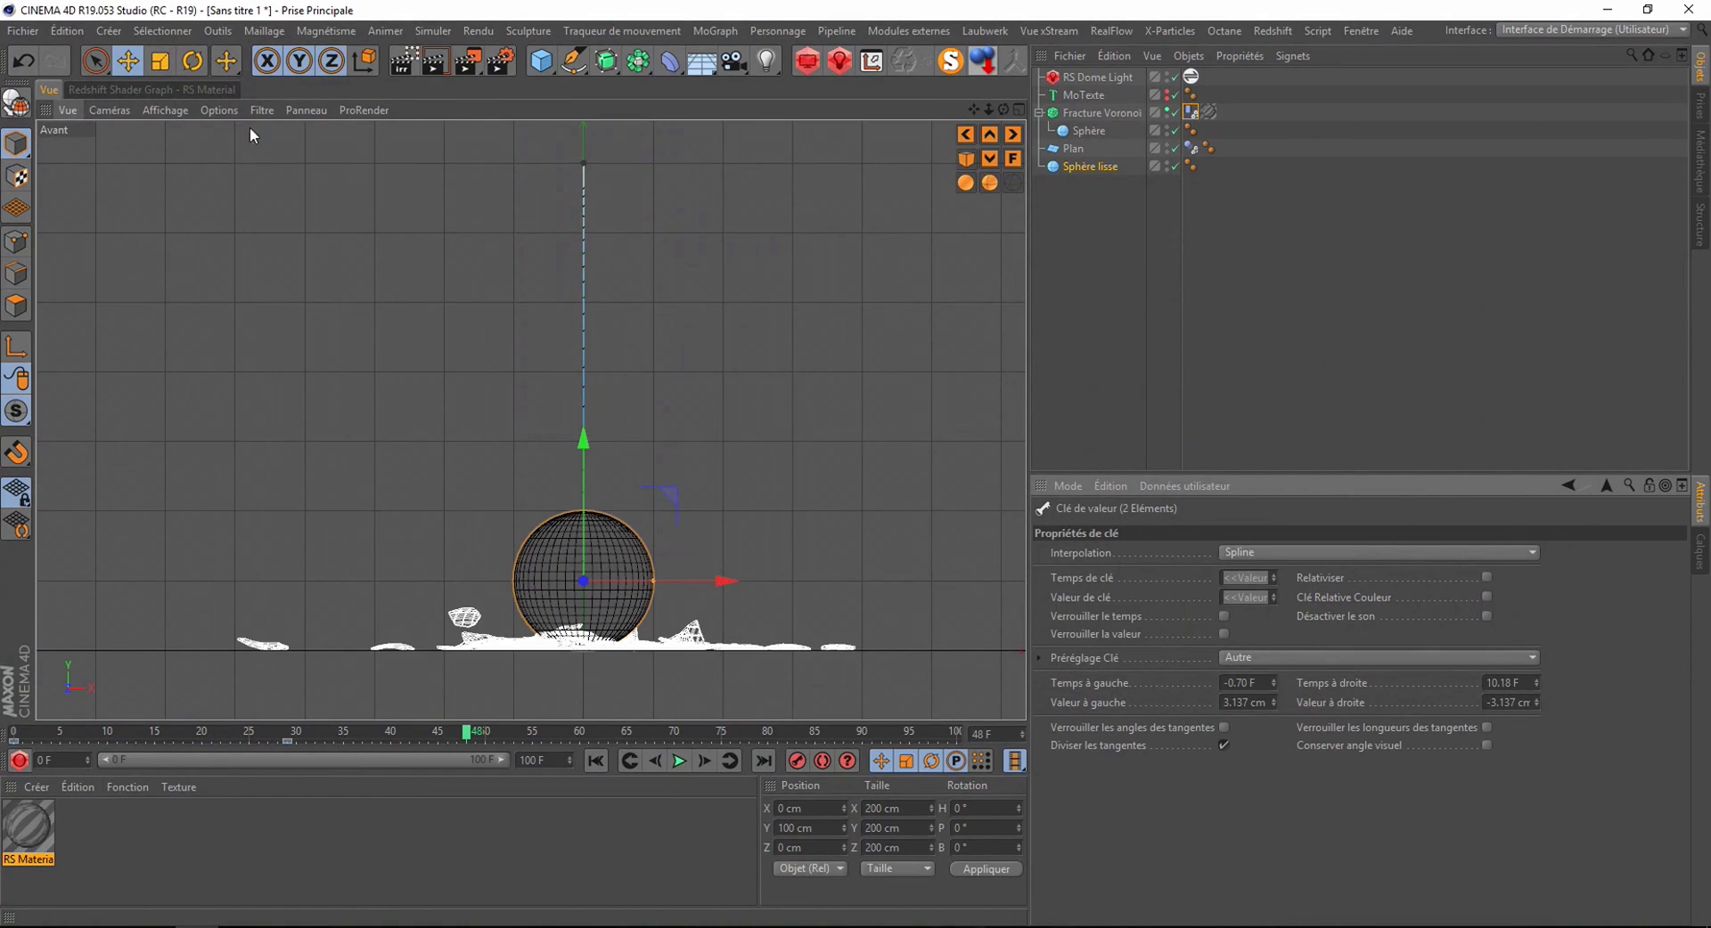
click(971, 155)
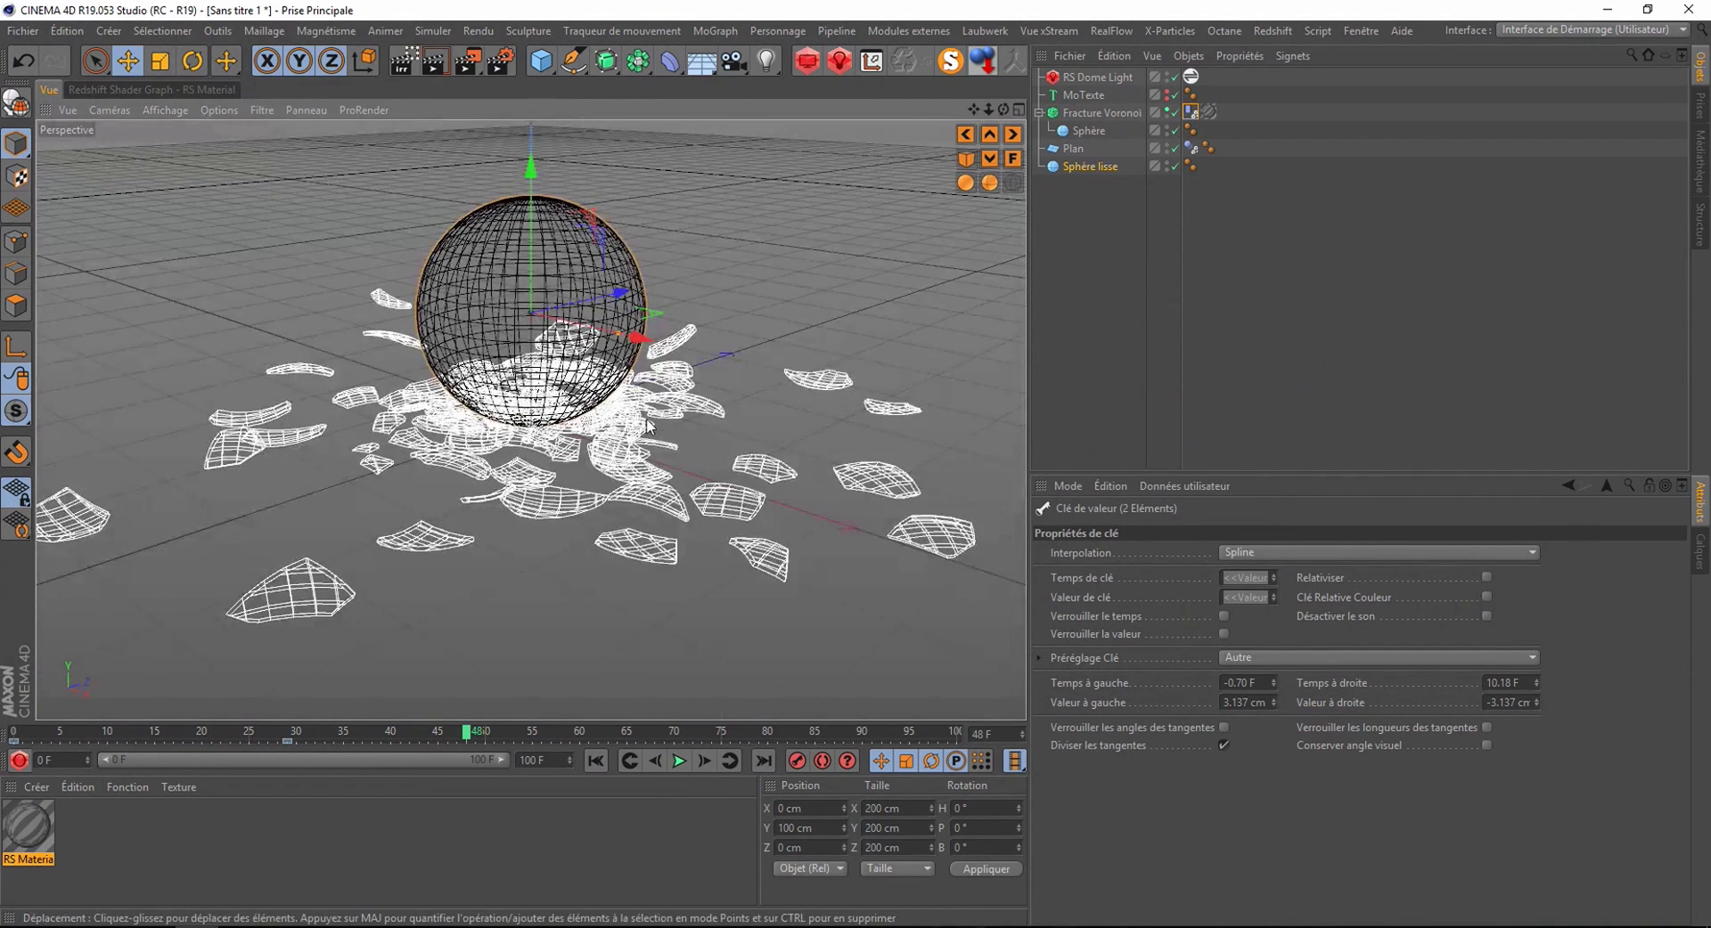
- Record a keyframe for MoTexte at frame 0 in its starting position inside the sphere
click(1080, 95)
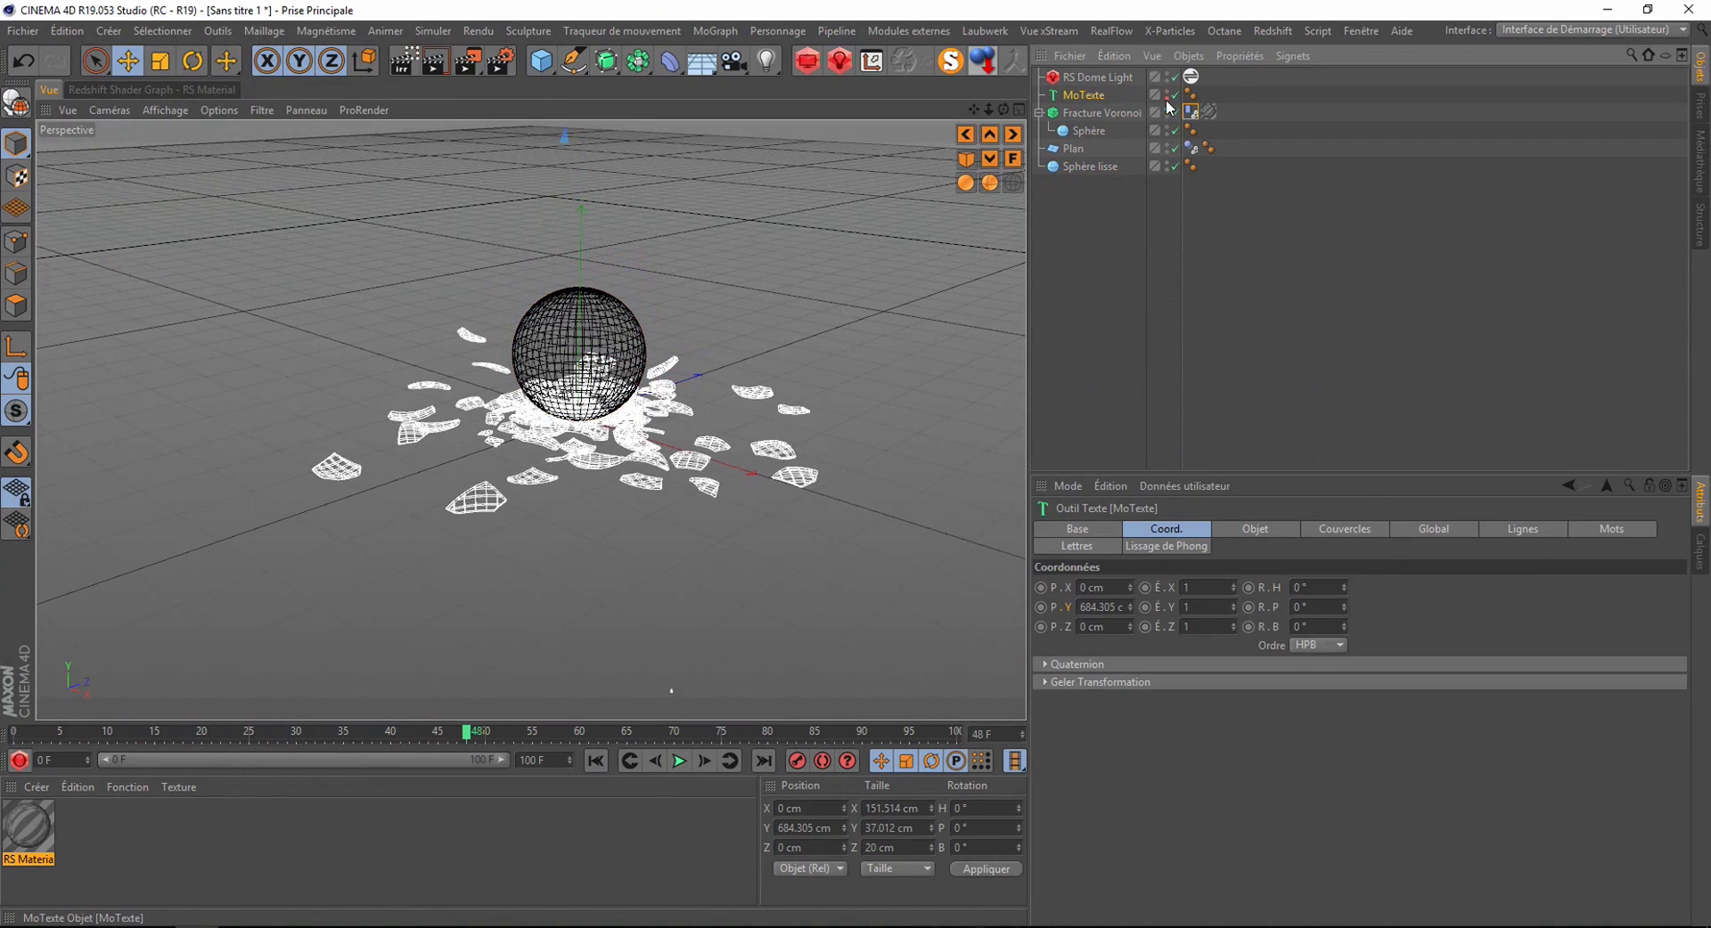
click(596, 761)
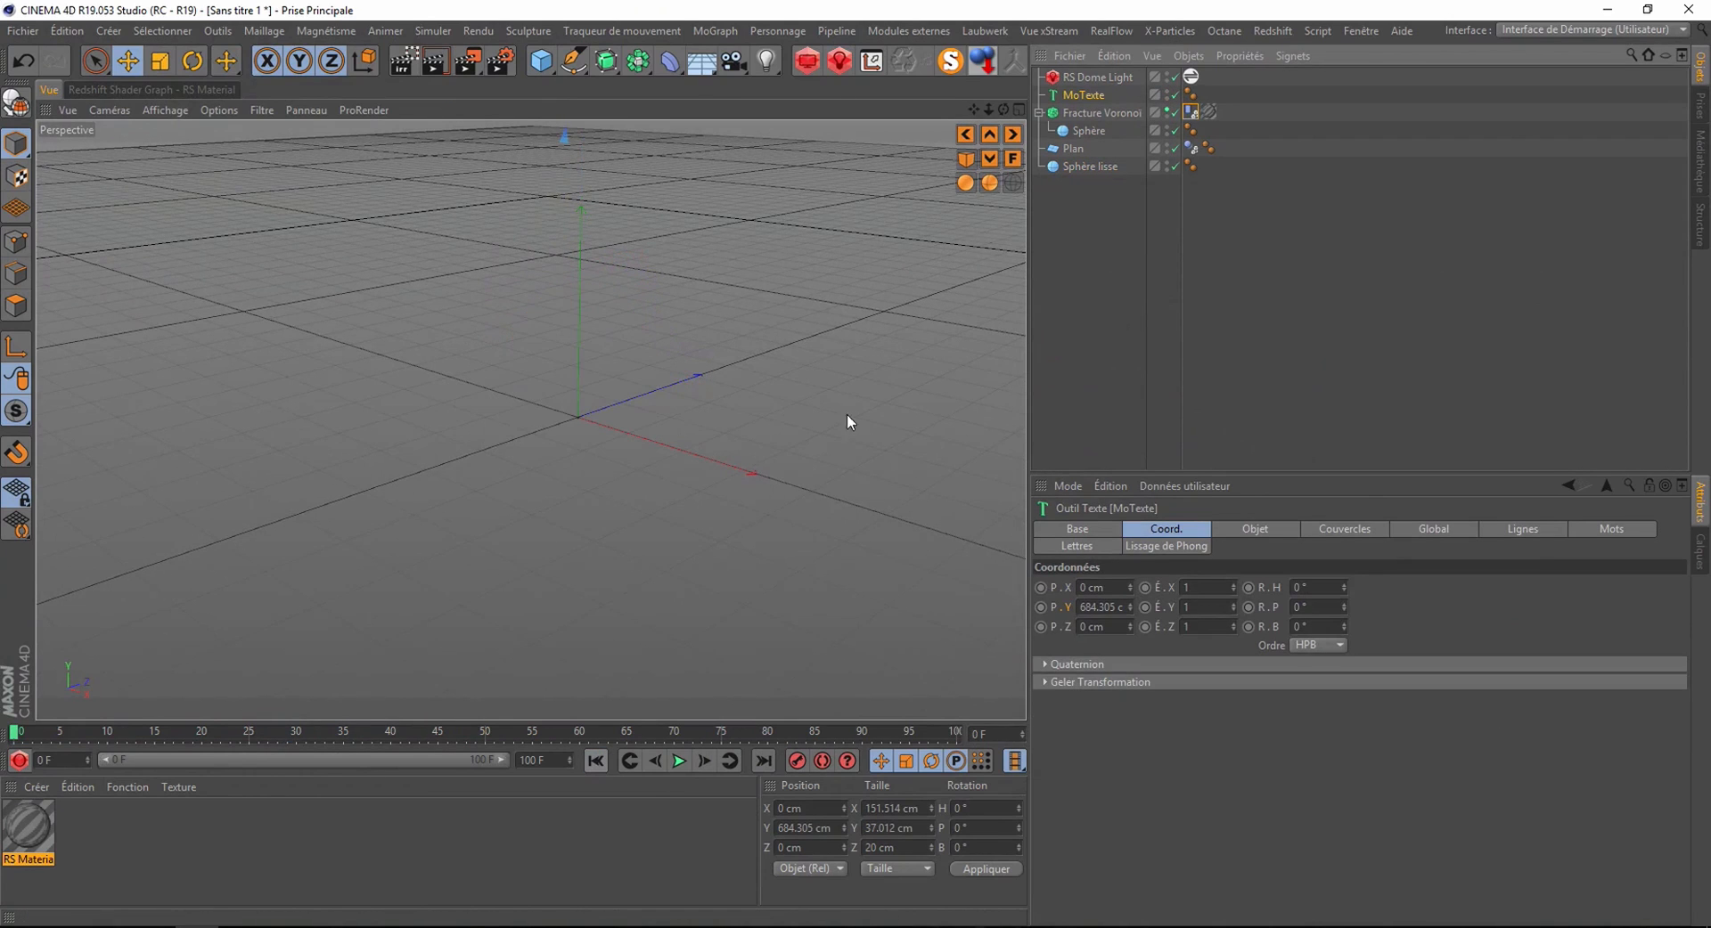
click(1014, 159)
drag(973, 108, 973, 108)
scroll(634, 451, down, 5)
scroll(594, 178, up, 2)
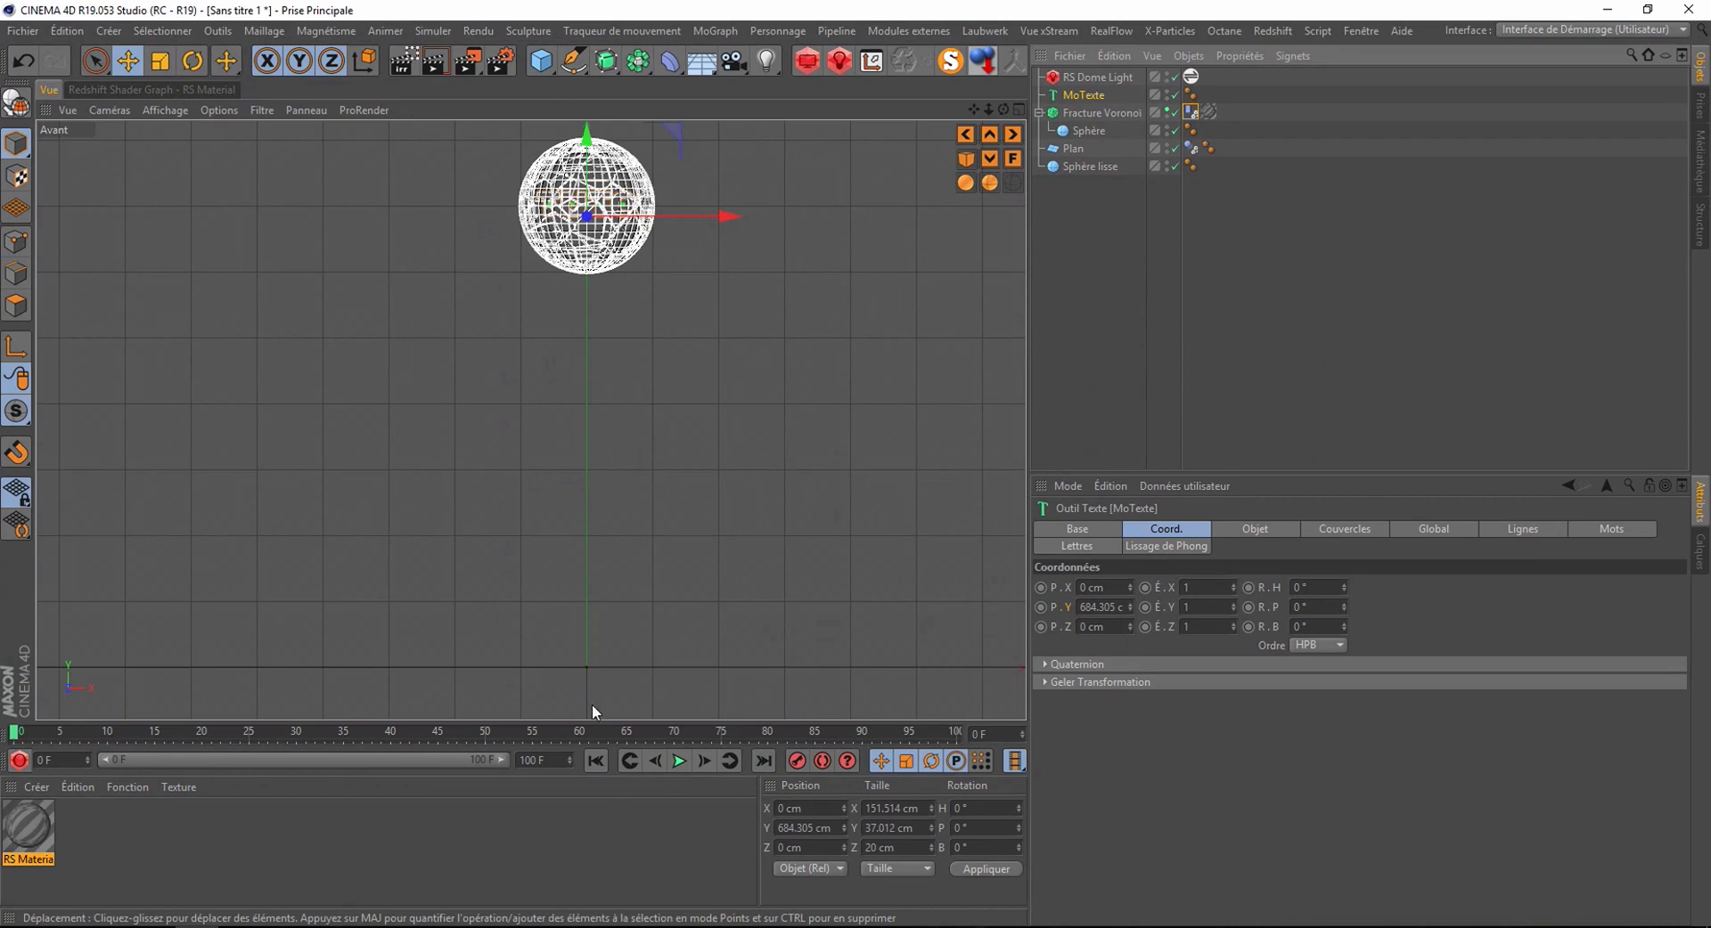
click(797, 762)
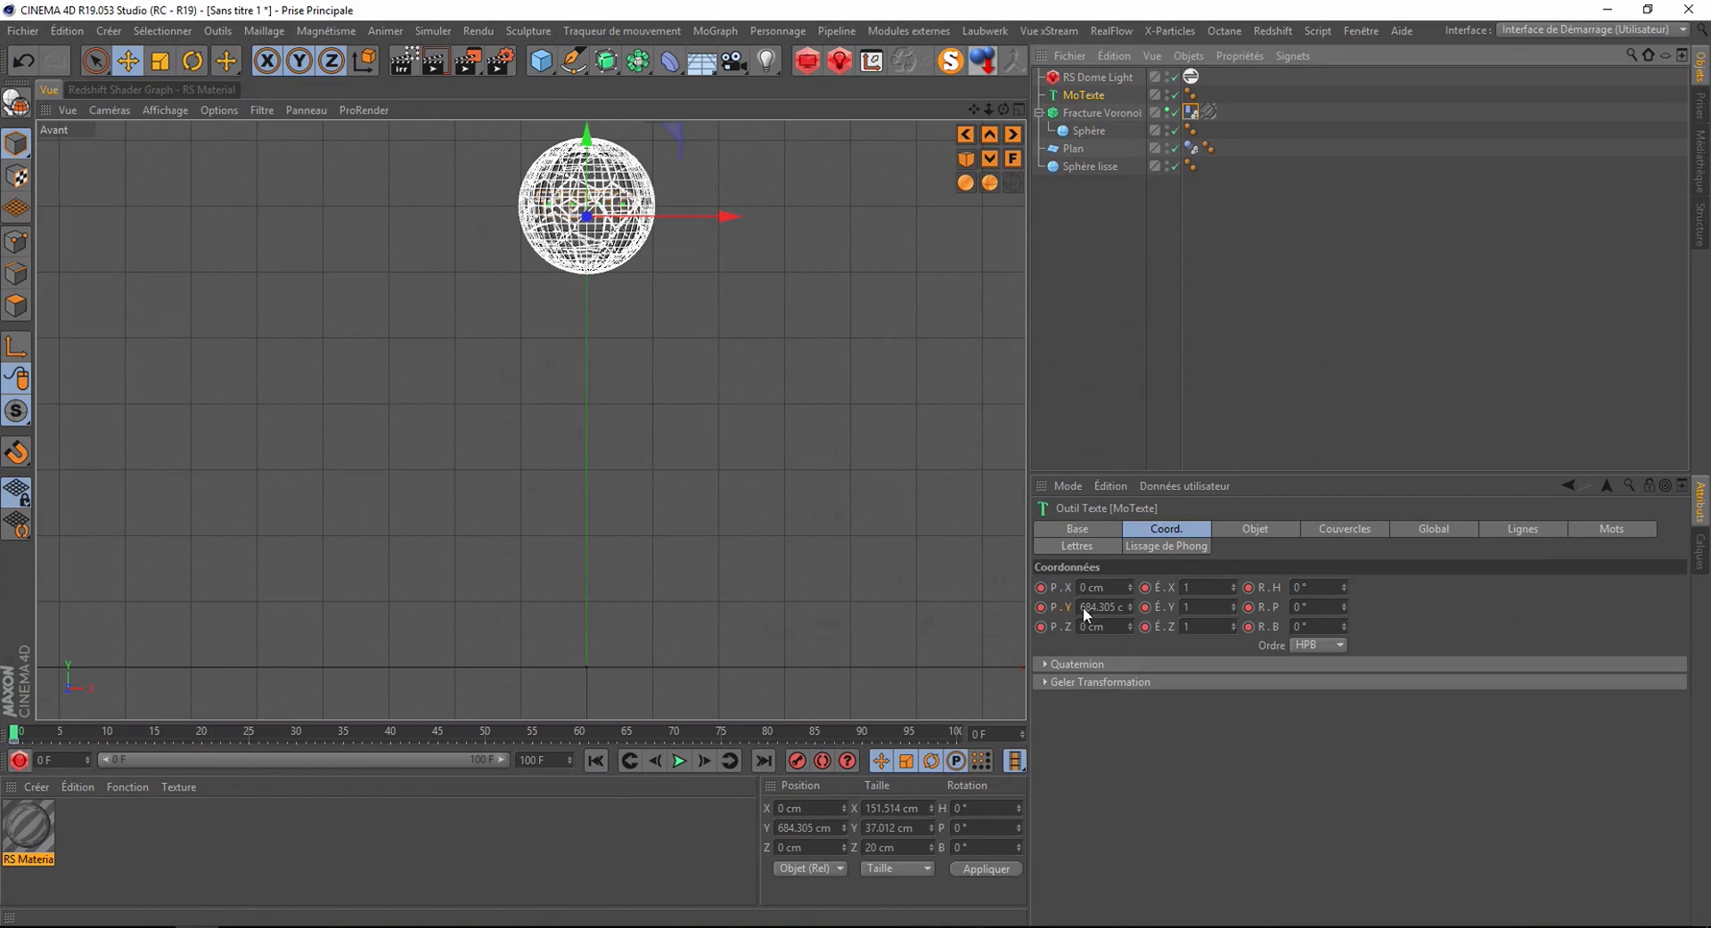
- Compare the fractured sphere's impact with Sphère lisse's keyframe timing up to frame 29, keeping MoTexte as the active object
drag(16, 733, 246, 751)
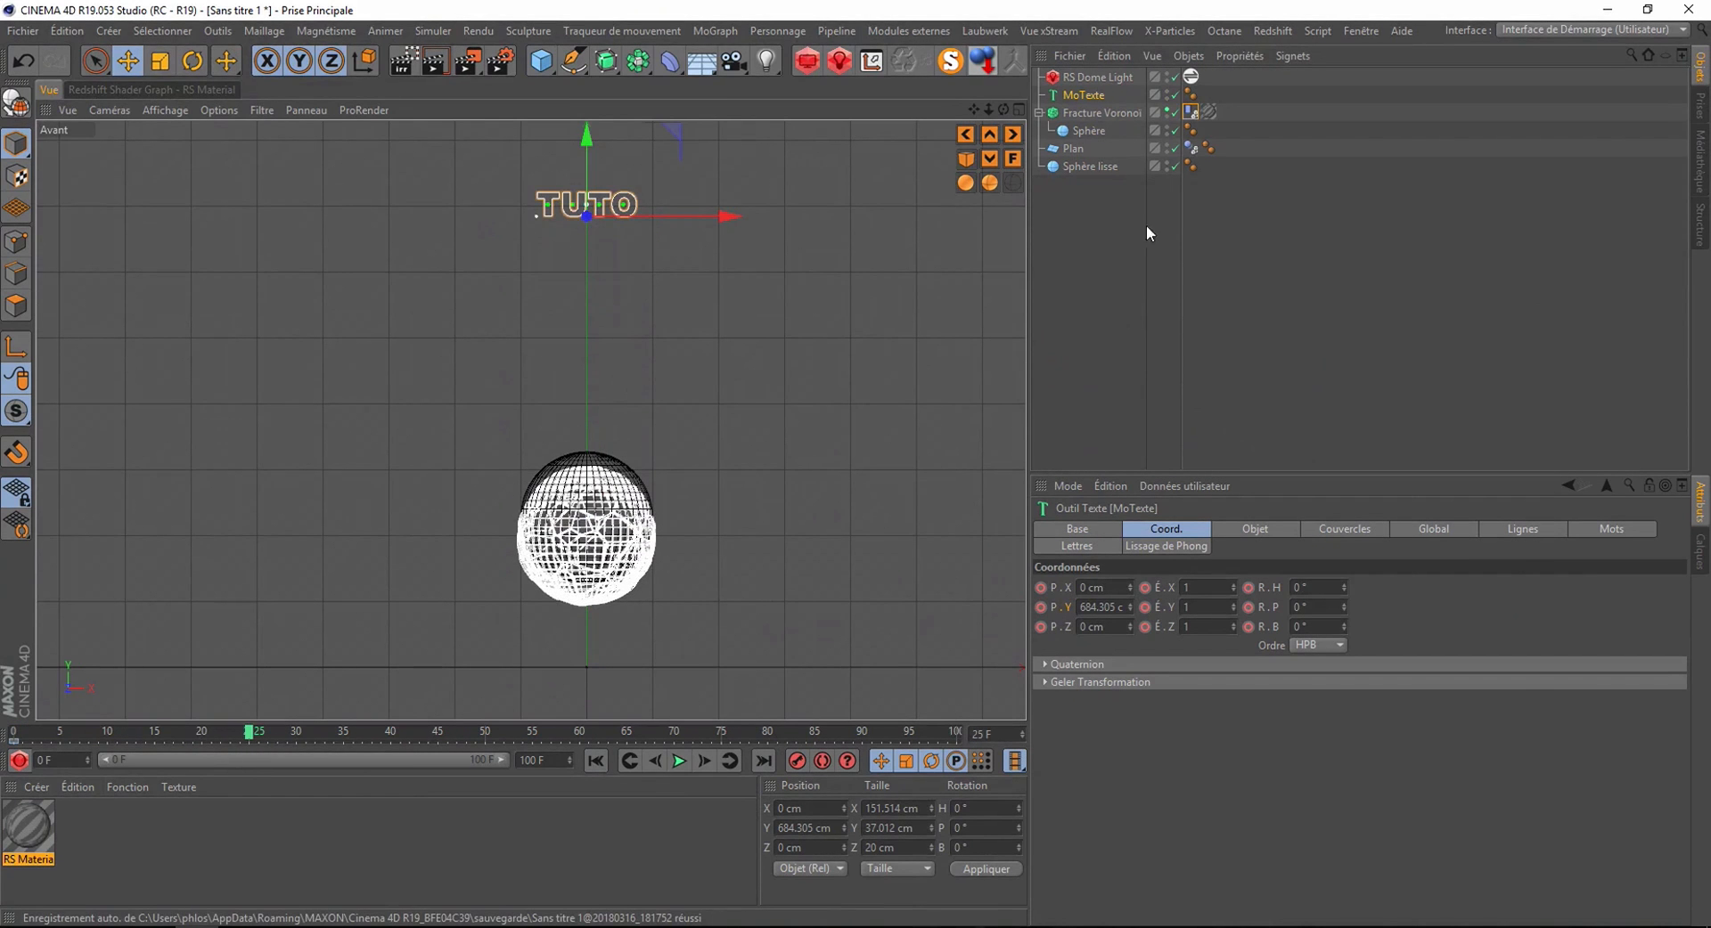
click(1081, 165)
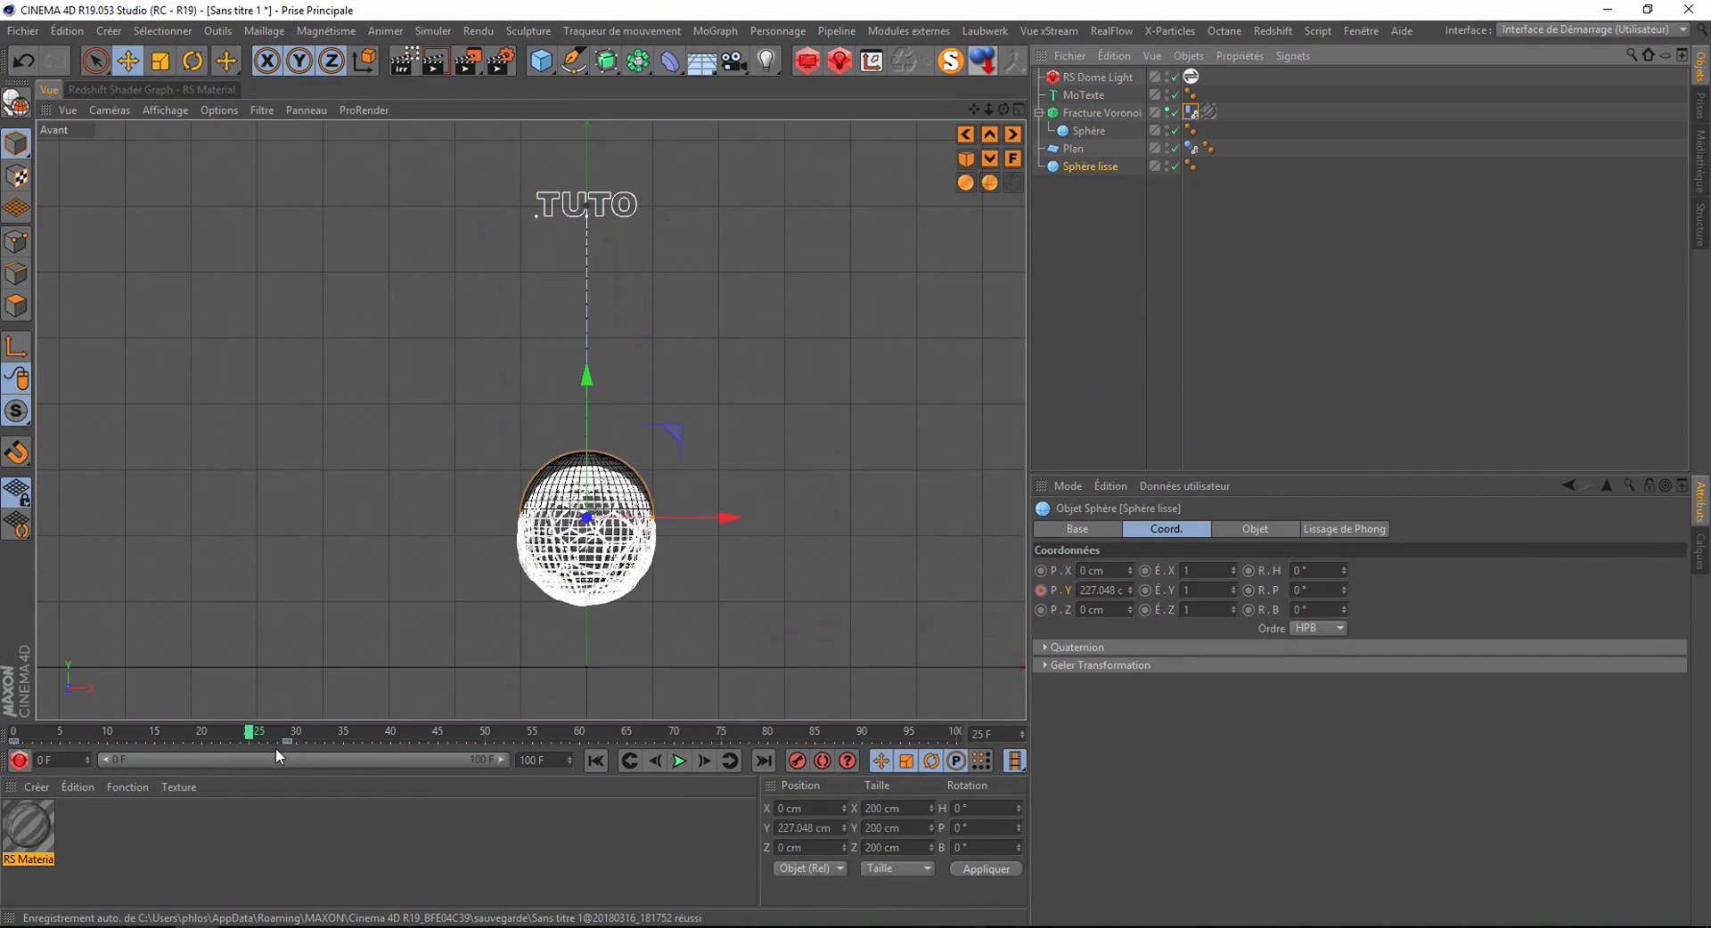
click(1083, 94)
drag(251, 739, 292, 741)
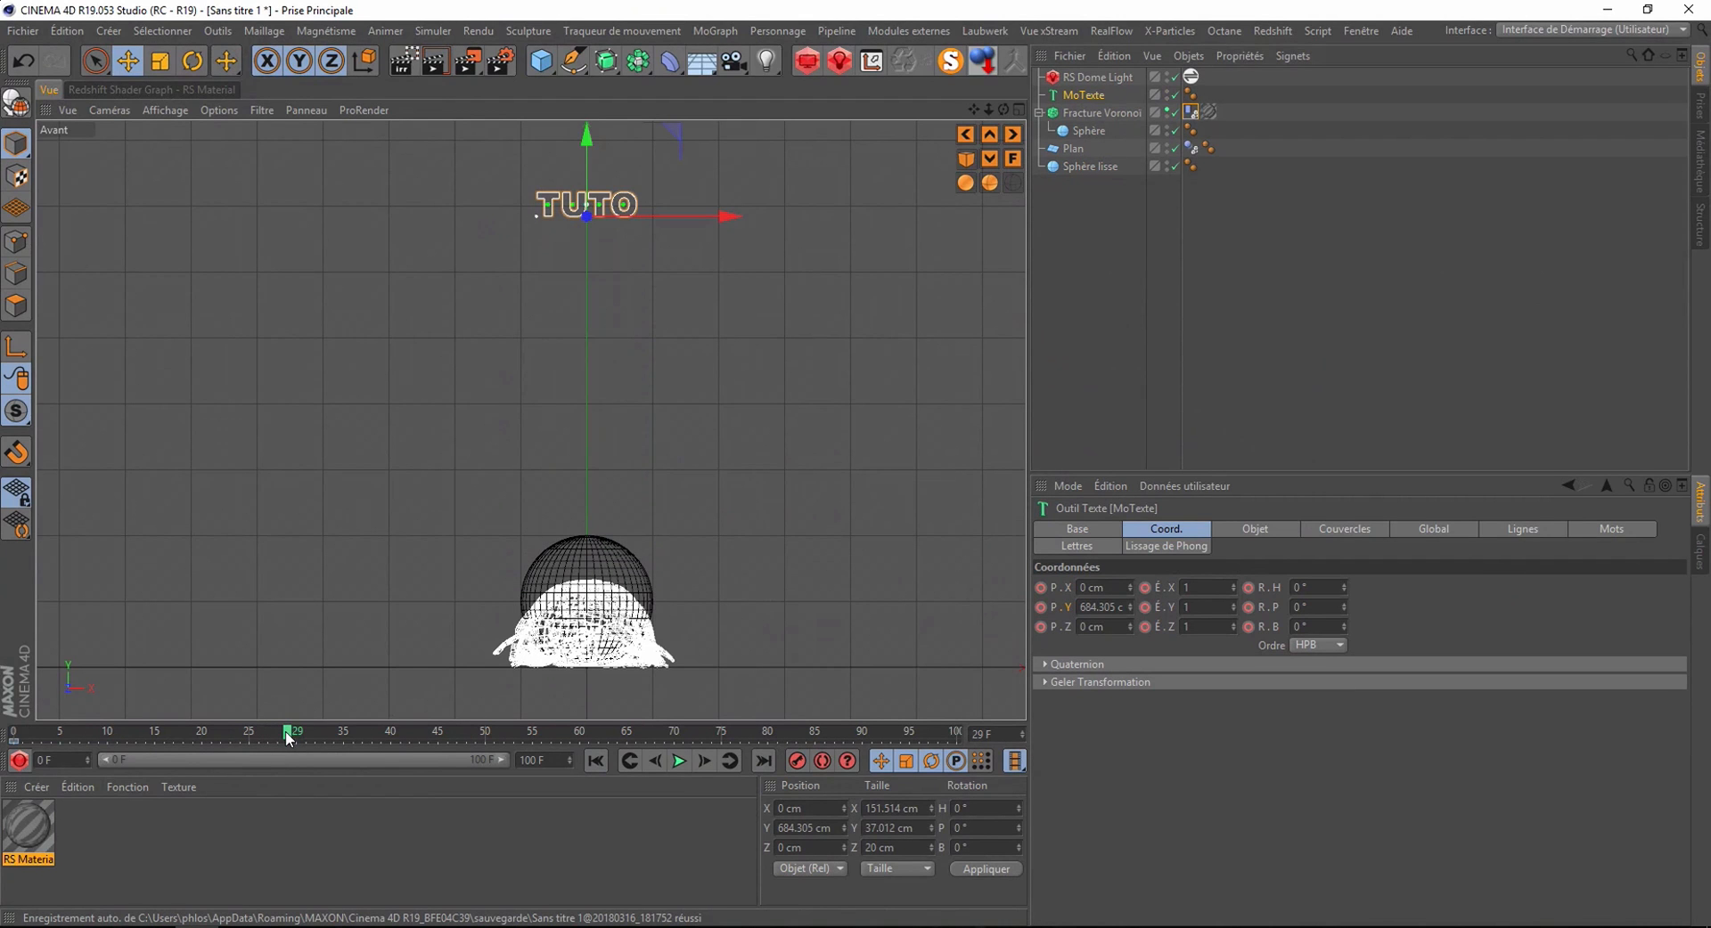
- Lower MoTexte onto the fragment pile at frame 71, to a Y position of about 28.7 cm
drag(289, 738, 684, 671)
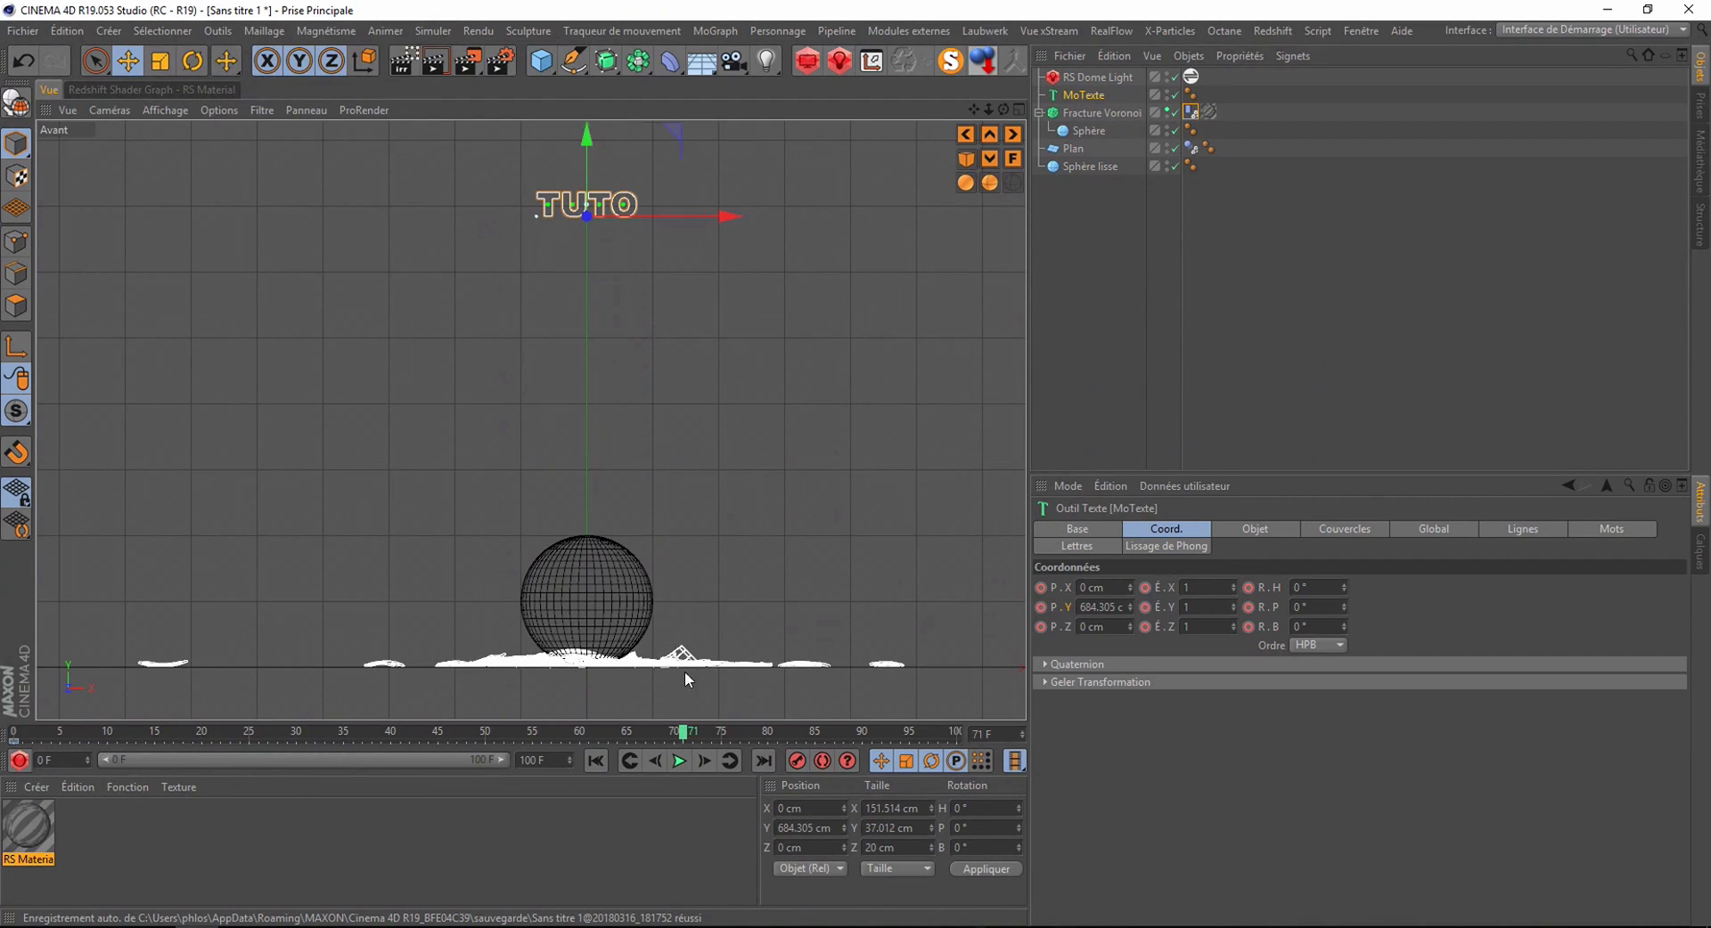
drag(588, 141, 560, 585)
scroll(584, 667, up, 10)
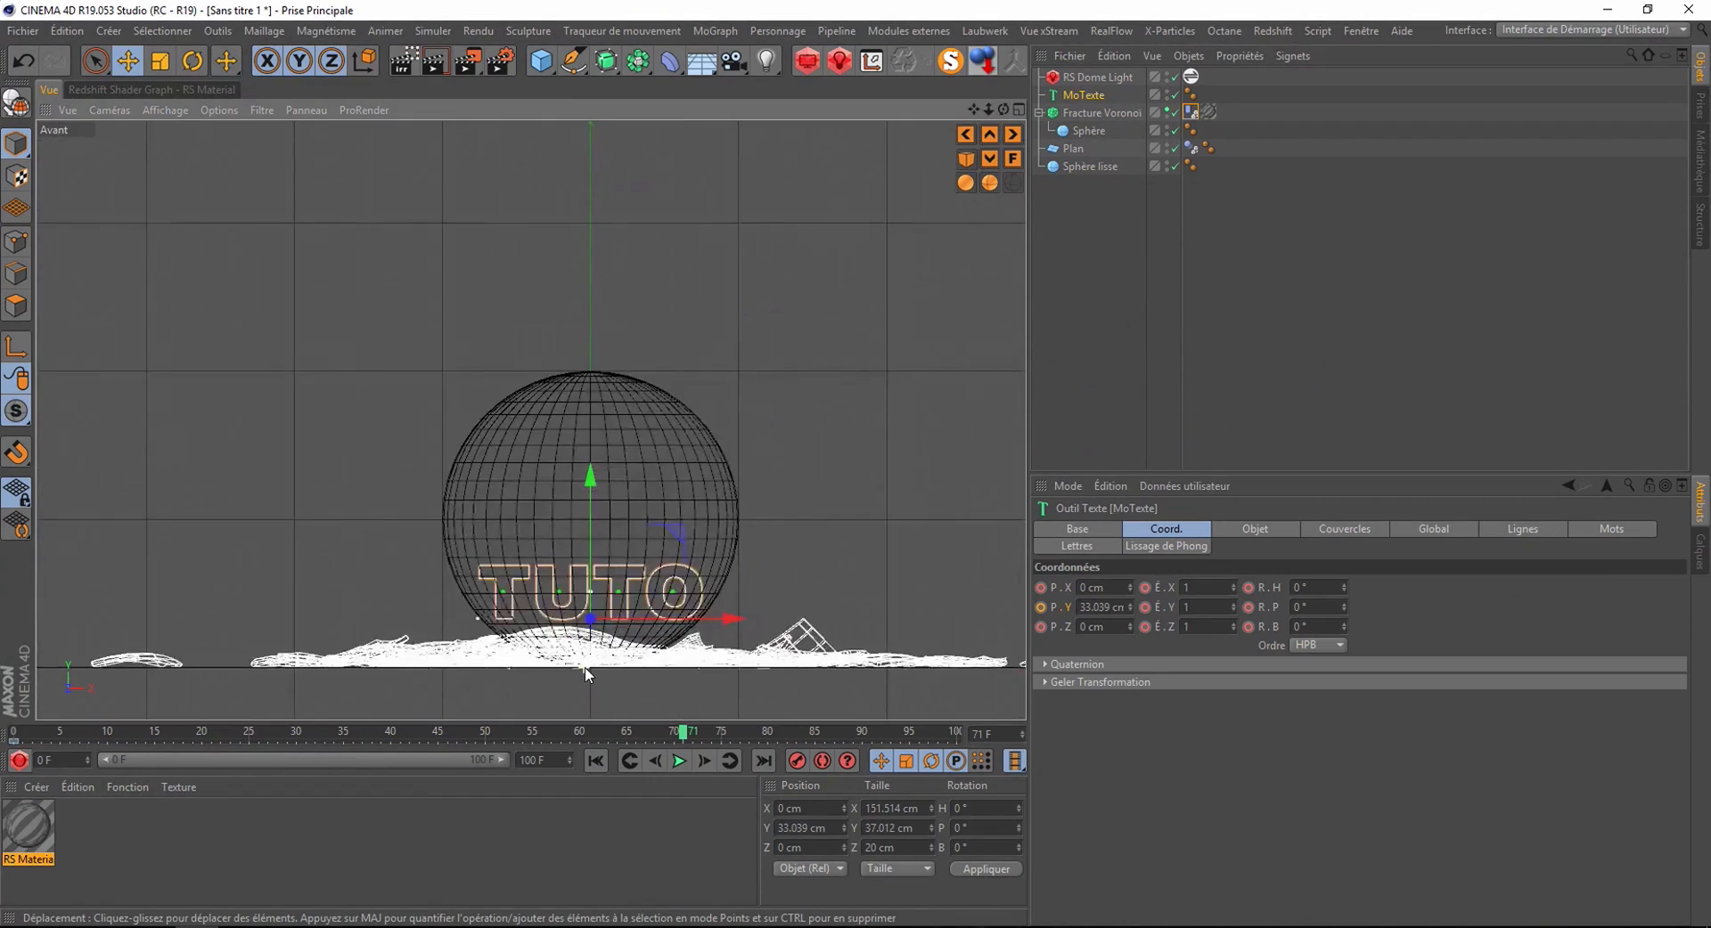
drag(602, 349, 596, 372)
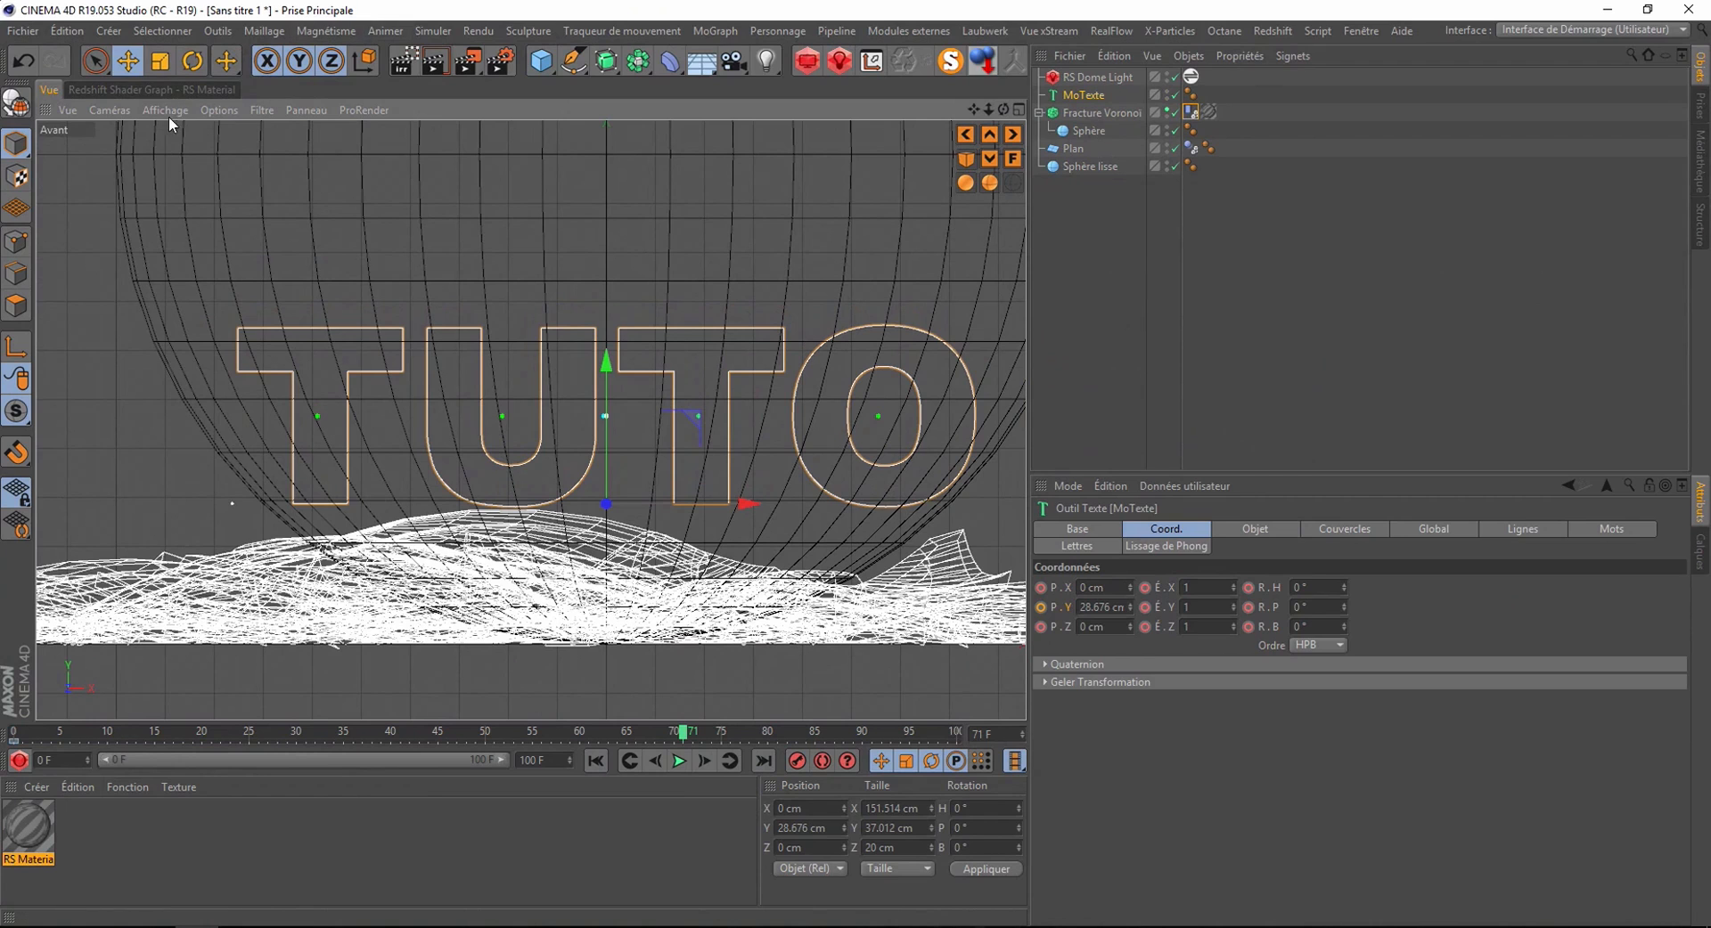
- Tilt MoTexte to a bank of about 4.5° and lower it slightly to a Y position of about 26.1 cm
click(193, 61)
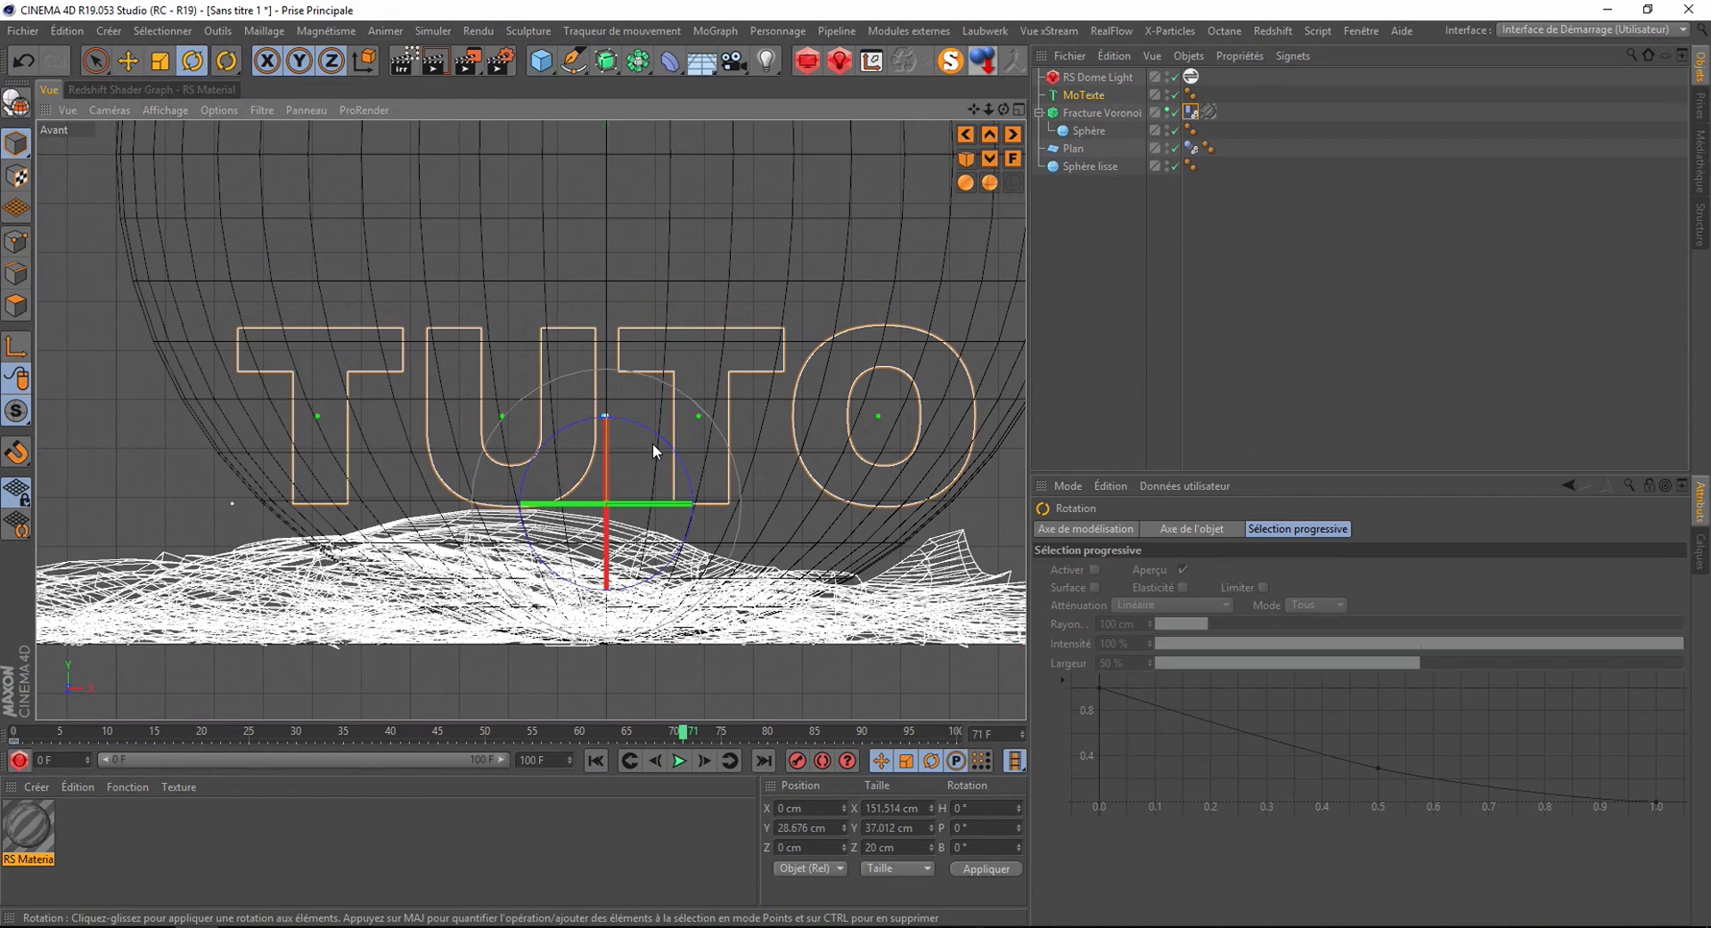
drag(658, 439, 656, 450)
click(129, 61)
drag(612, 366, 612, 380)
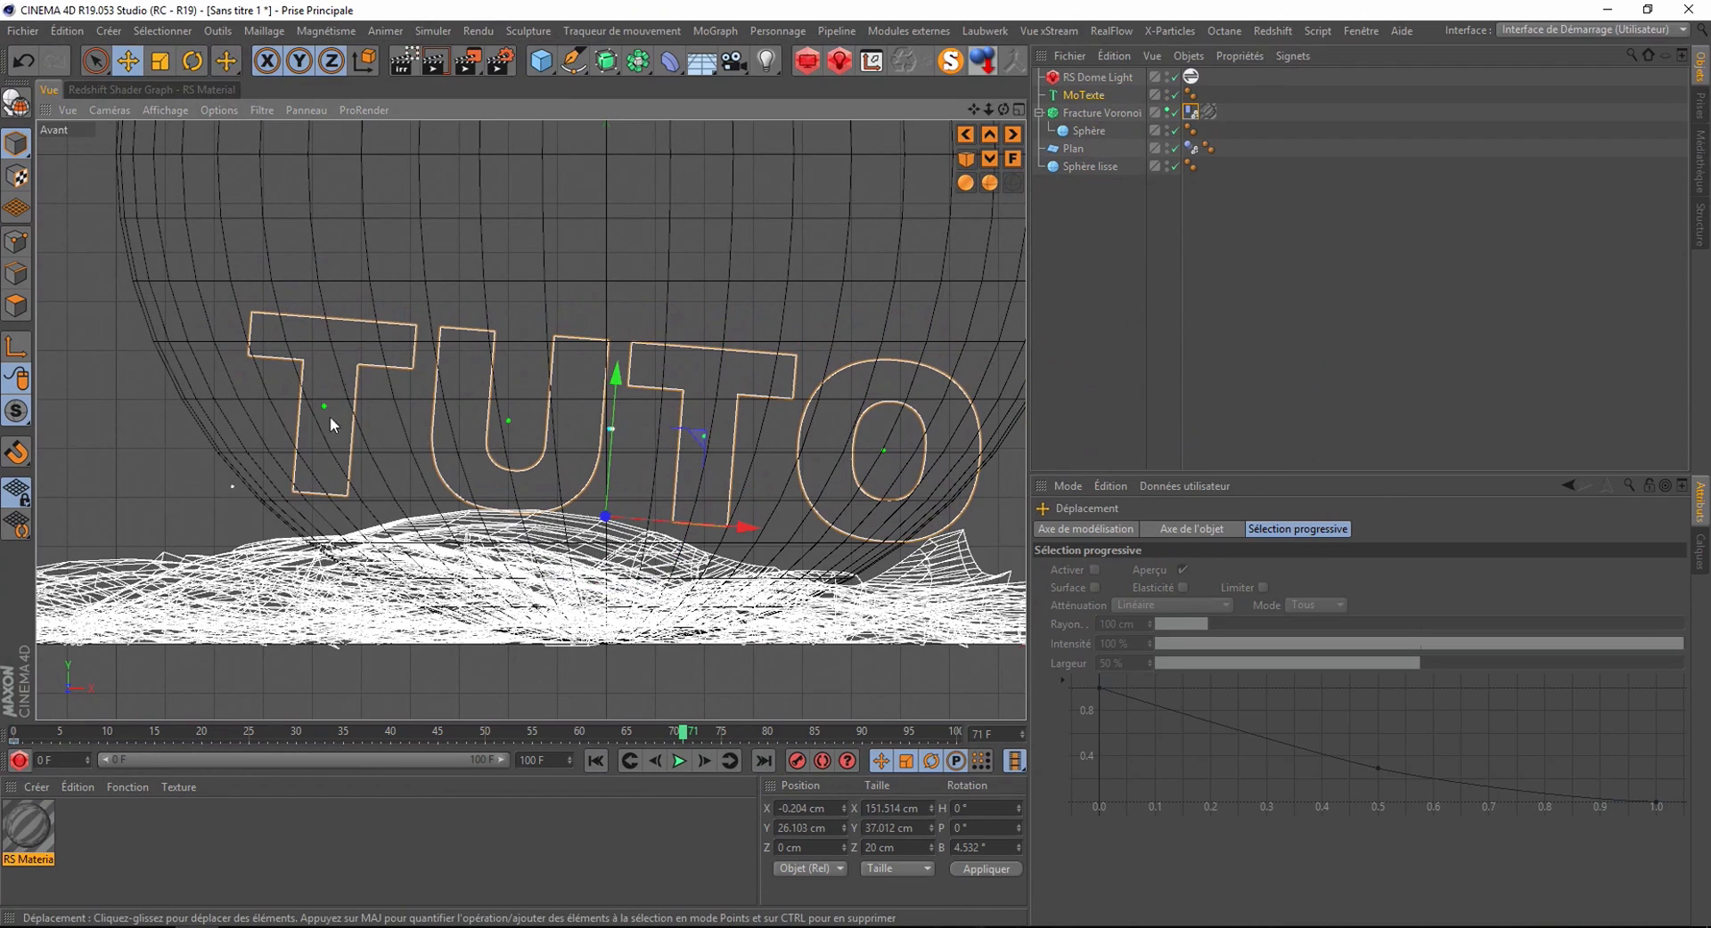
- Lower the first and second T of TUTO individually toward the fragments using MoTexte's per-letter 3D handles
click(1069, 96)
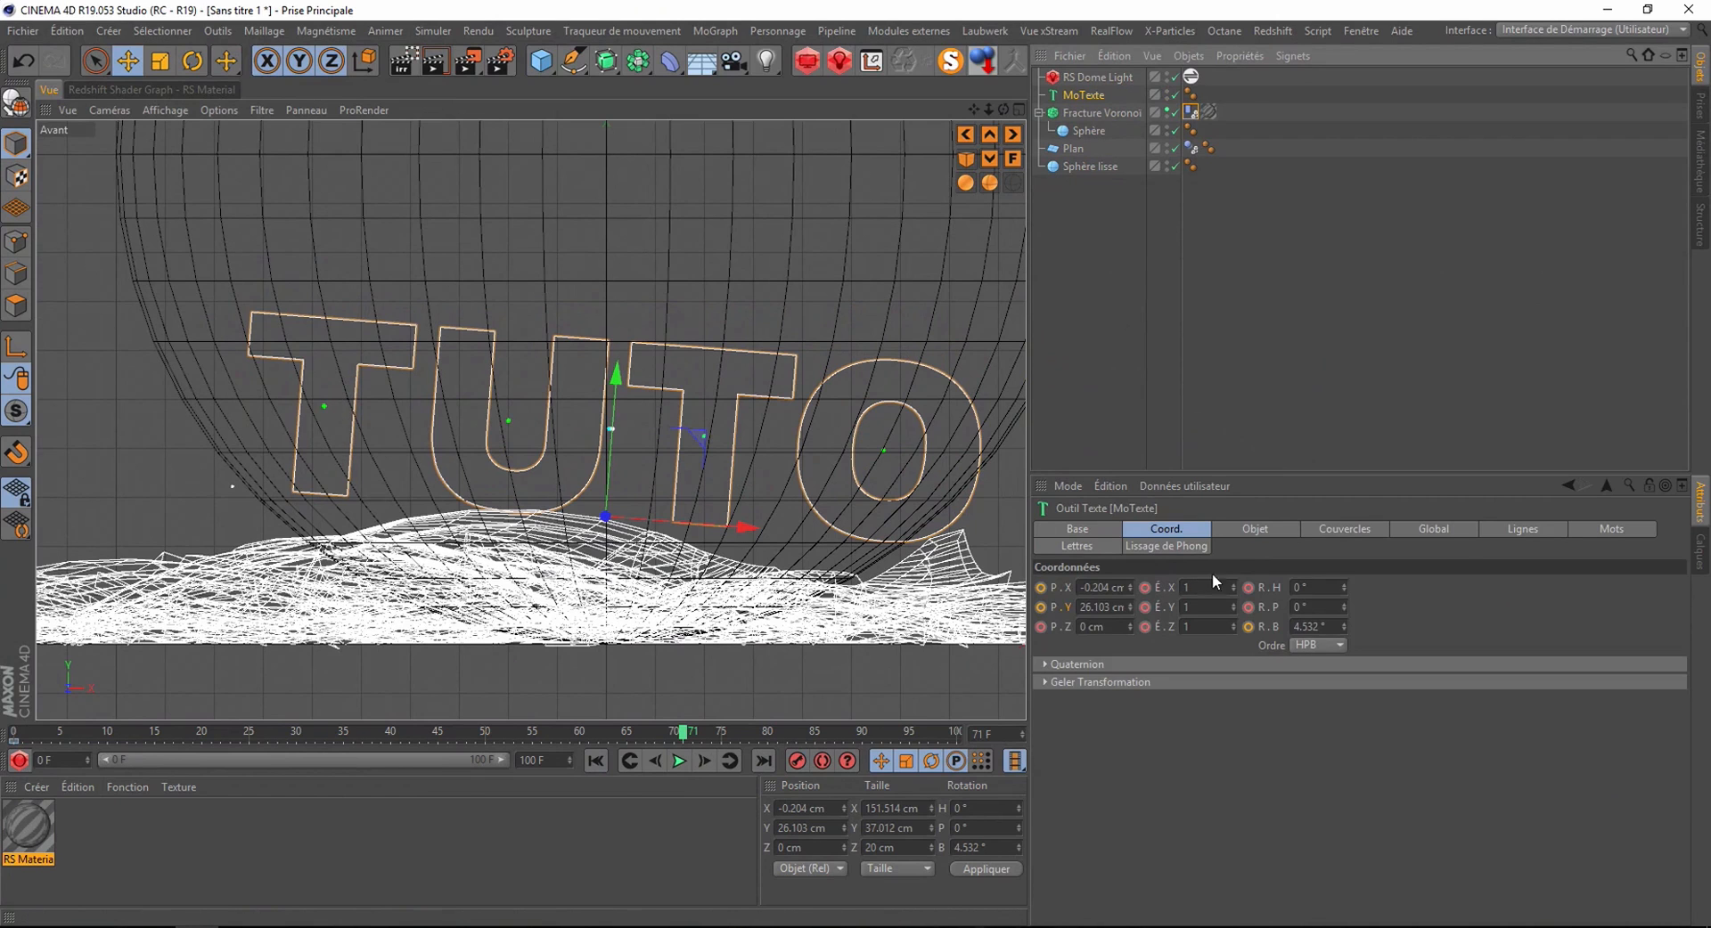
click(1263, 531)
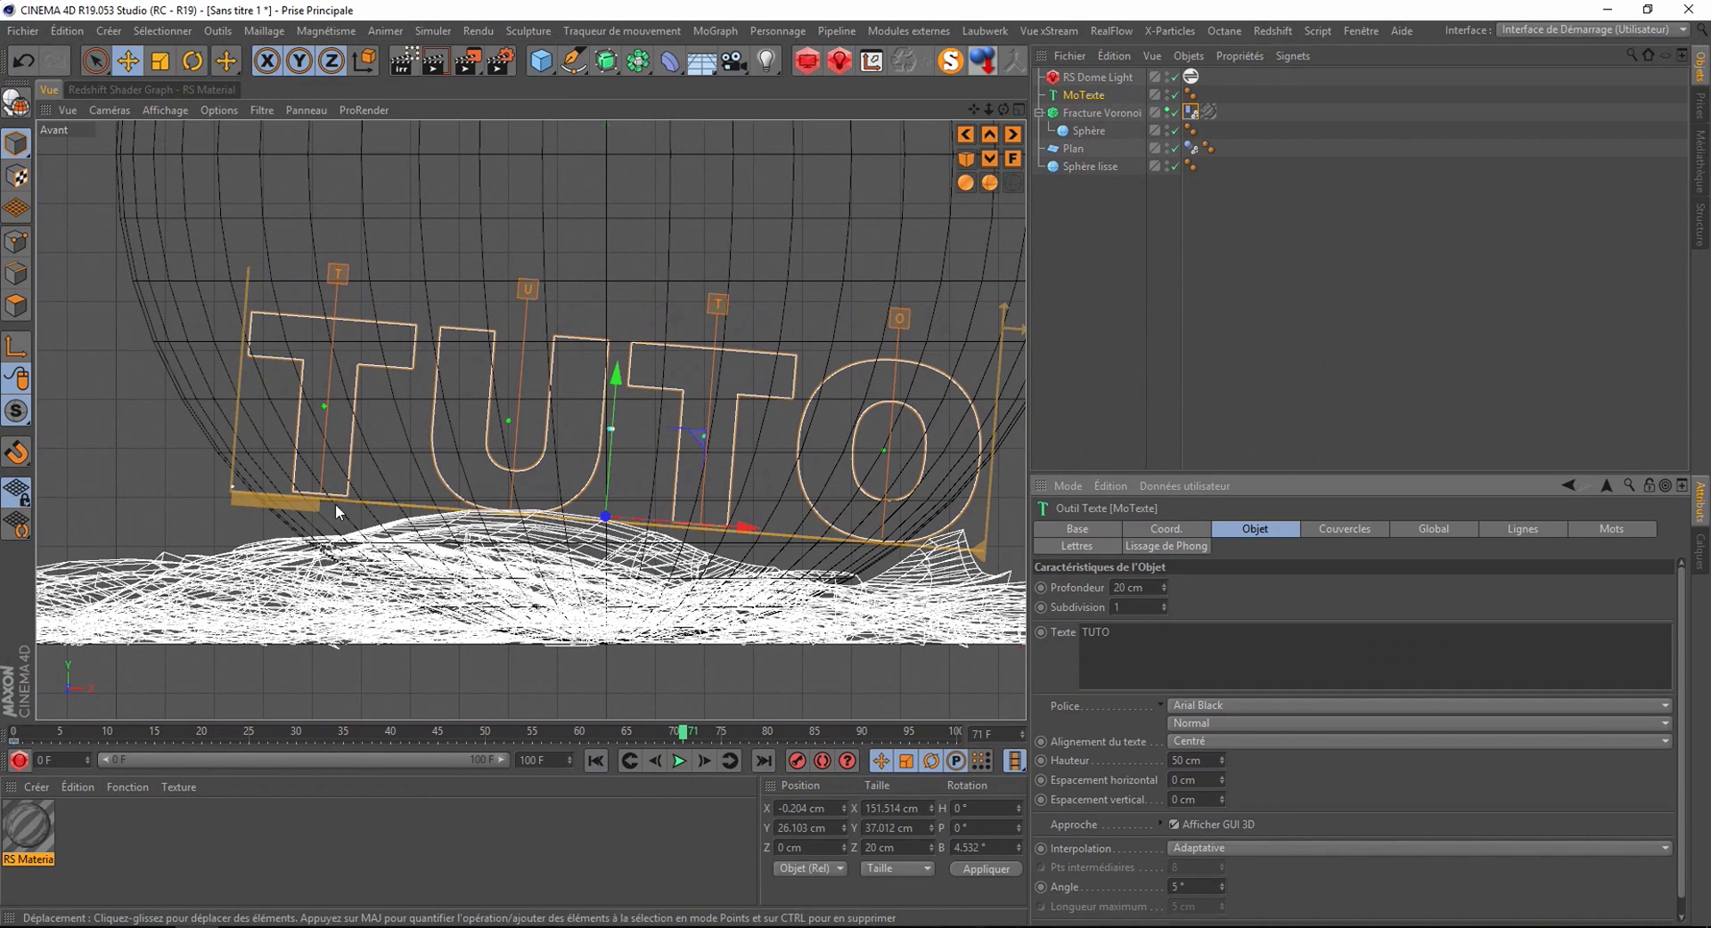
click(340, 277)
drag(399, 522, 411, 548)
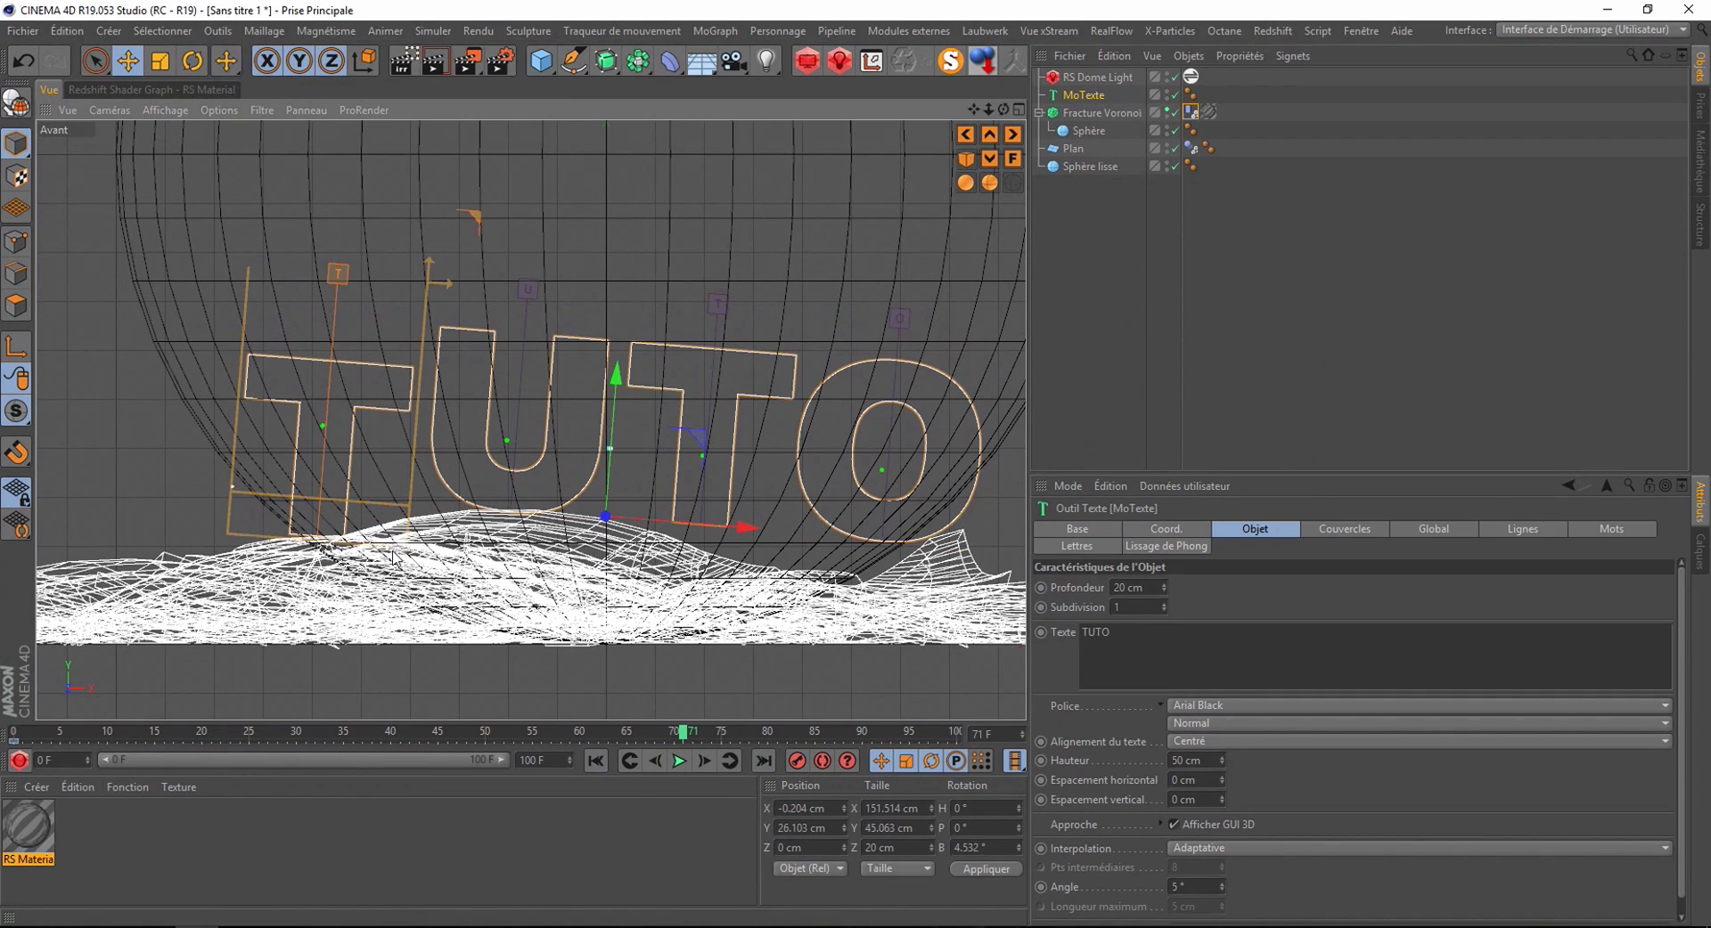
click(718, 305)
drag(782, 532, 782, 564)
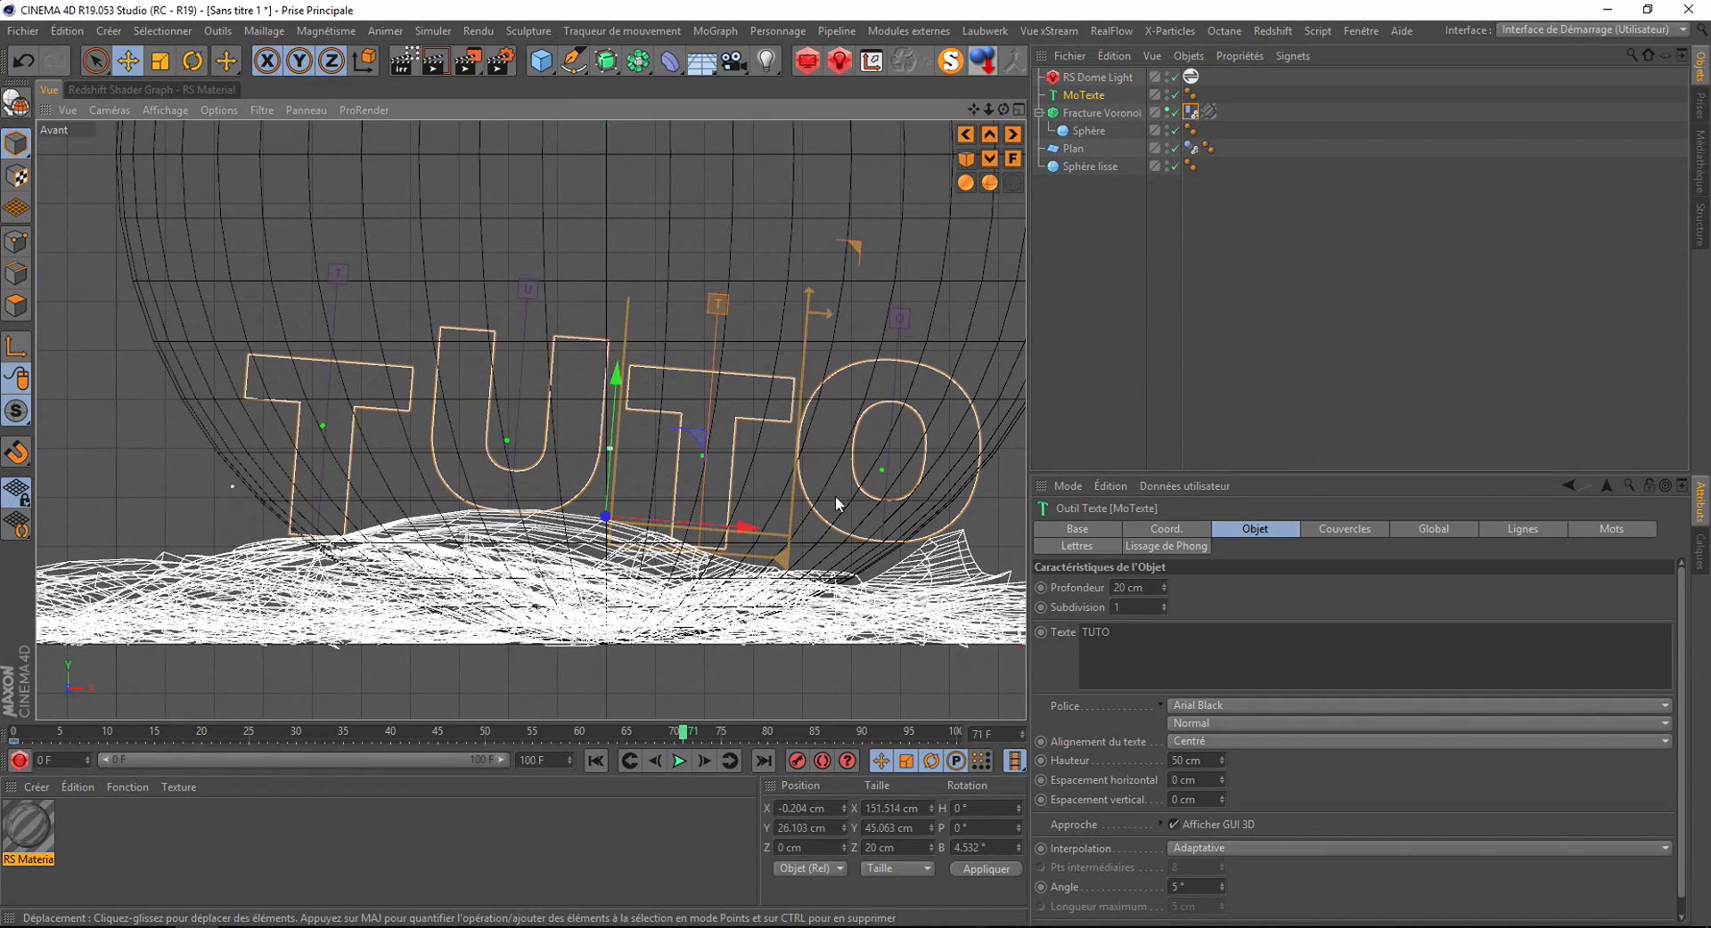
- Set both the start and end caps of MoTexte to Couvercle et biseau, viewing the text up close in perspective
click(110, 108)
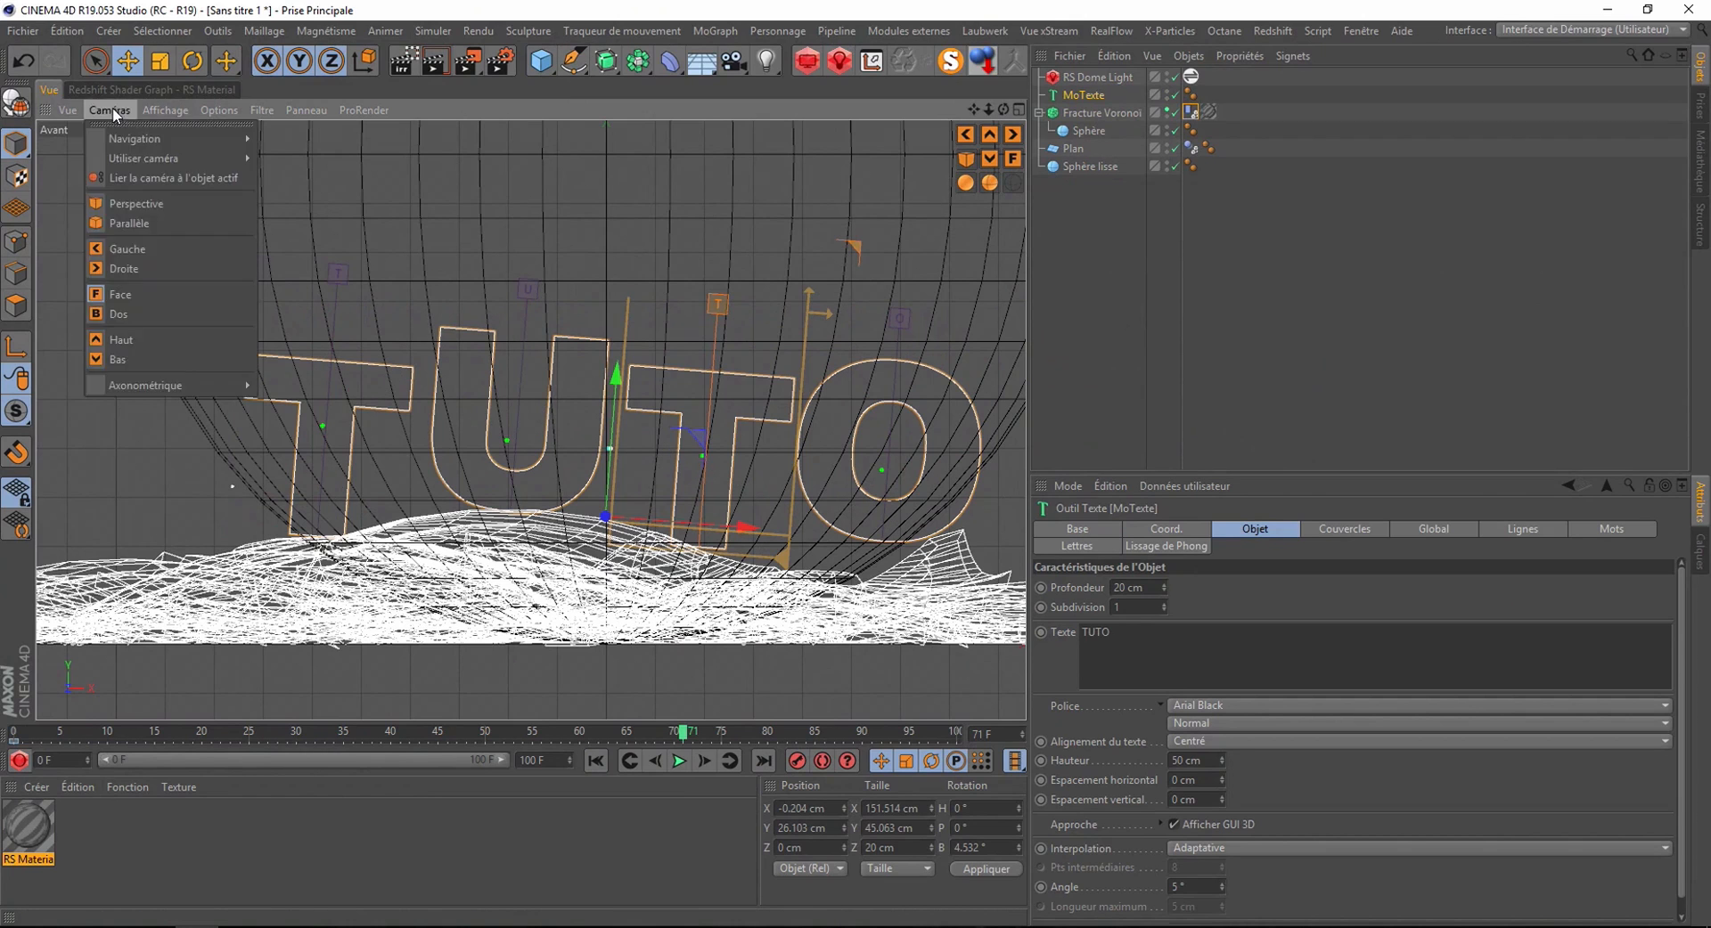
click(134, 204)
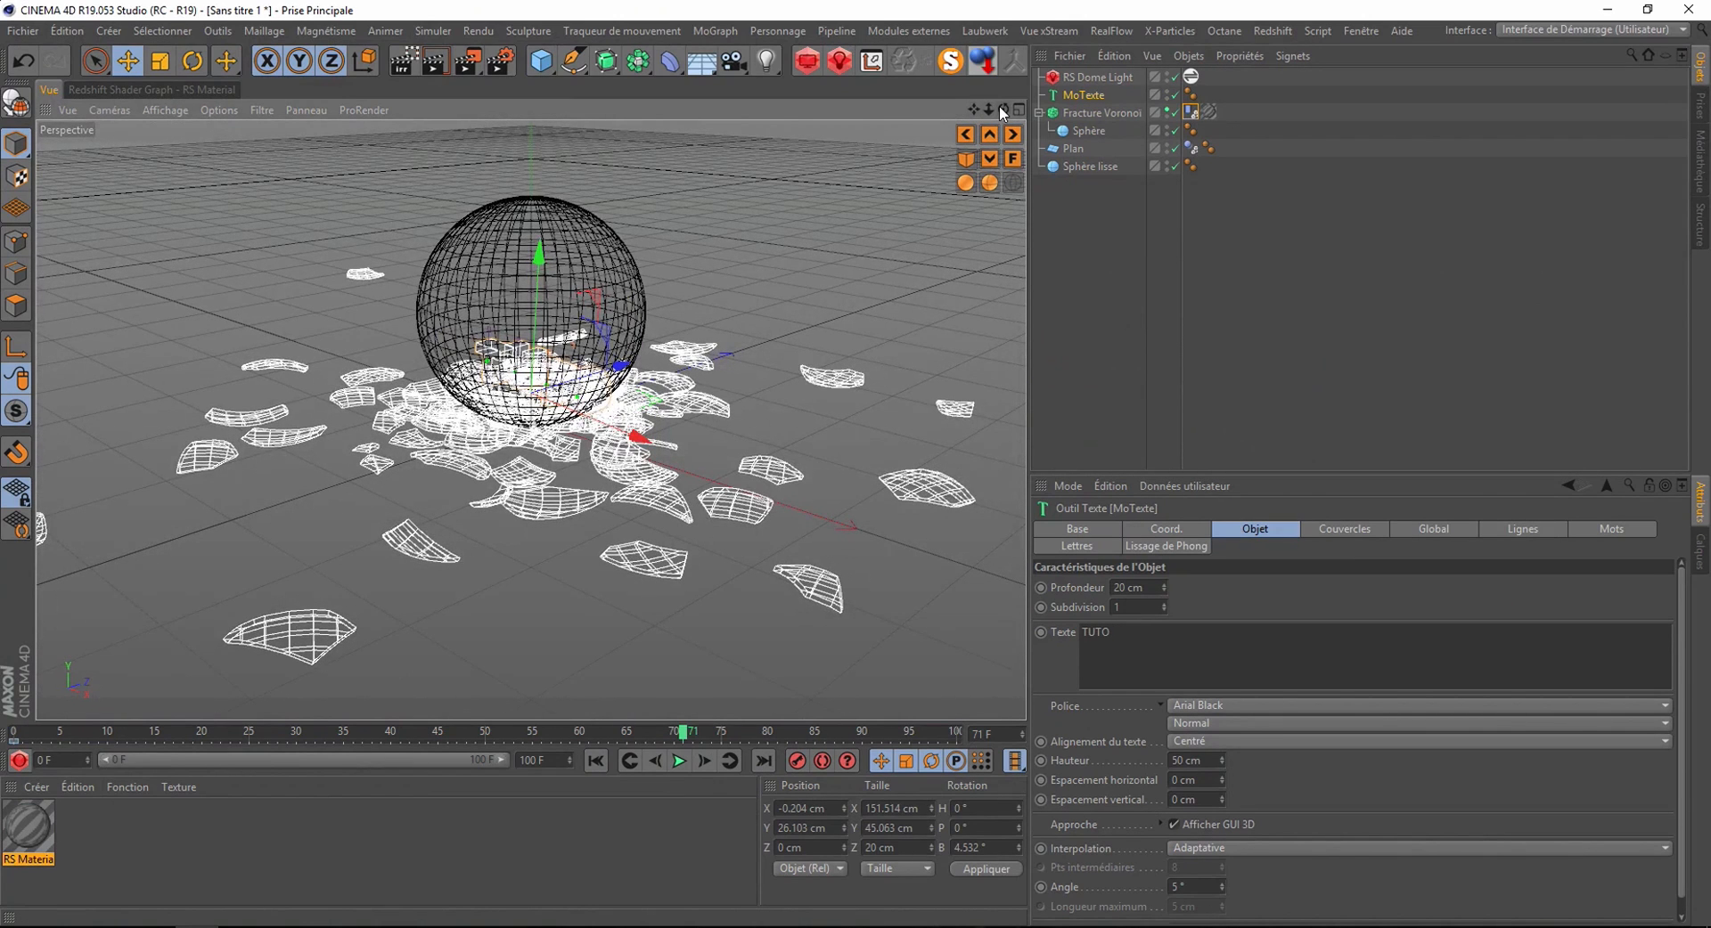
drag(998, 106, 997, 105)
scroll(532, 355, up, 6)
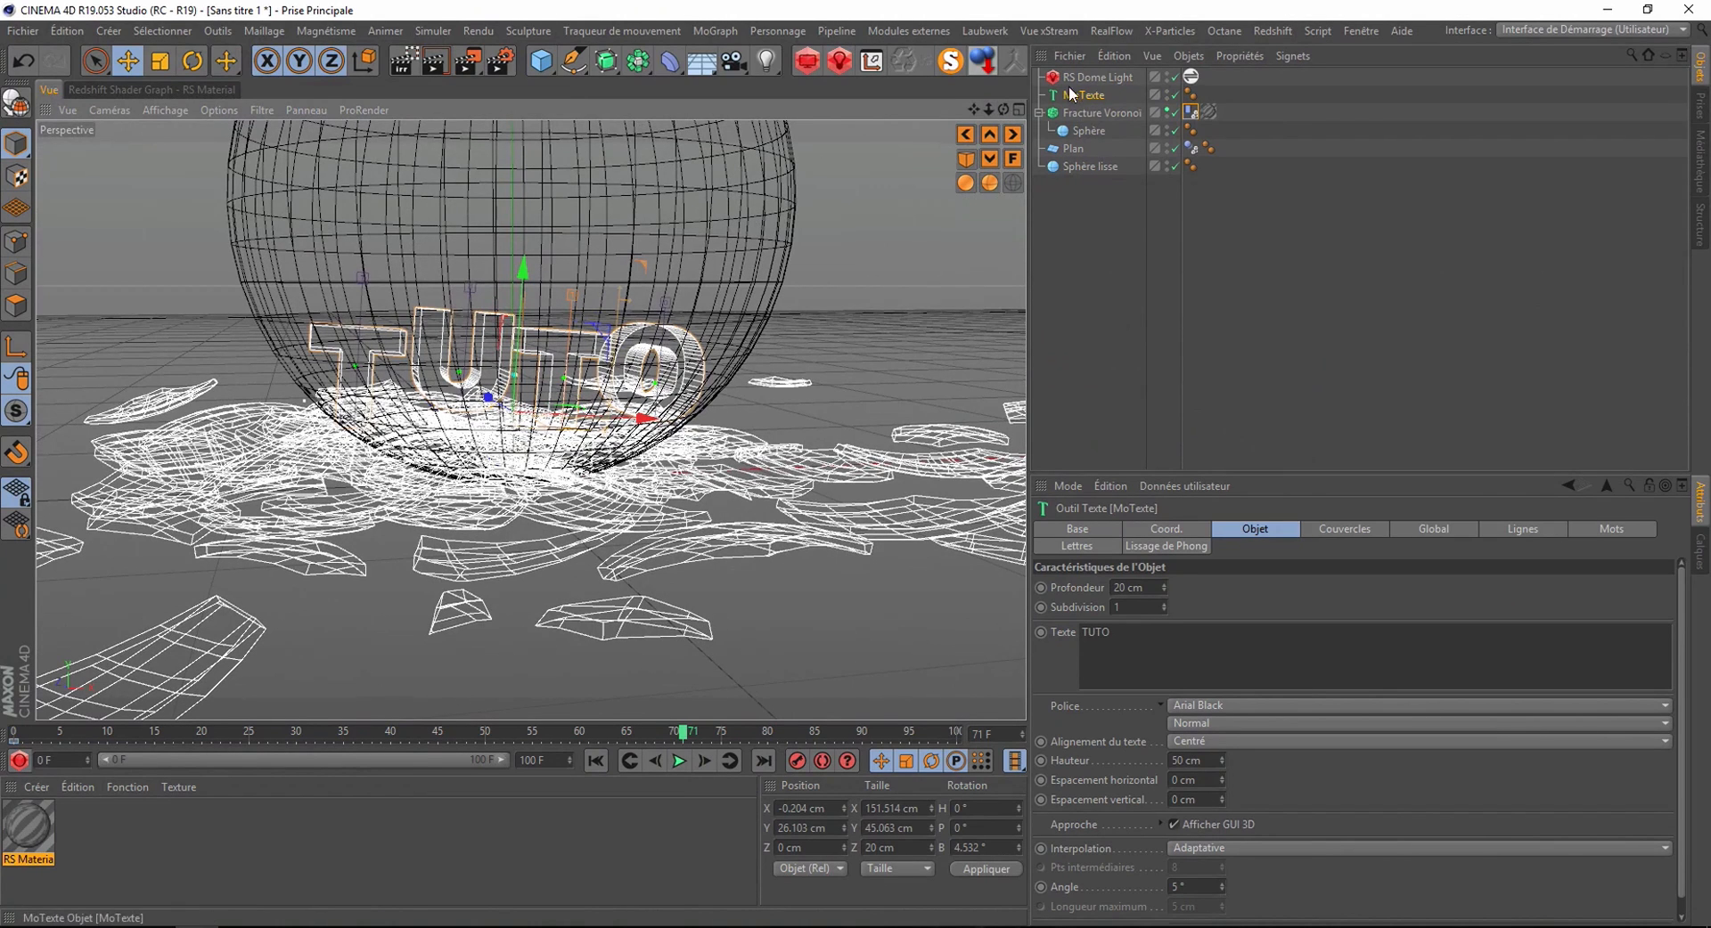
click(1331, 531)
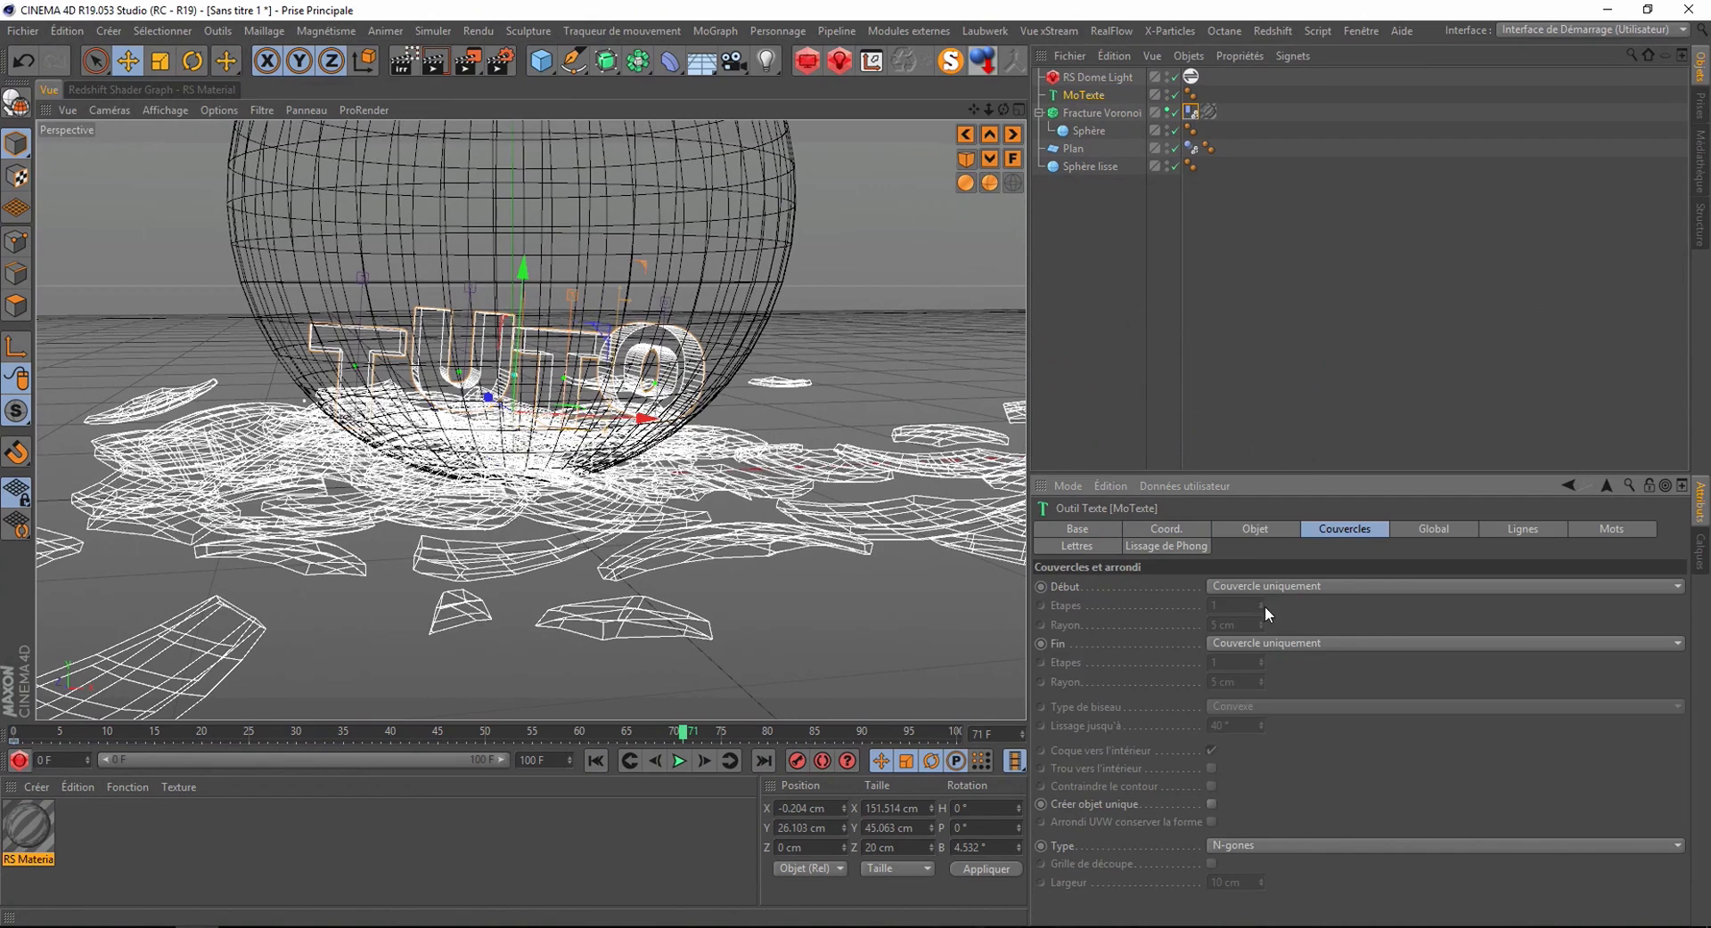
click(1247, 582)
click(1247, 662)
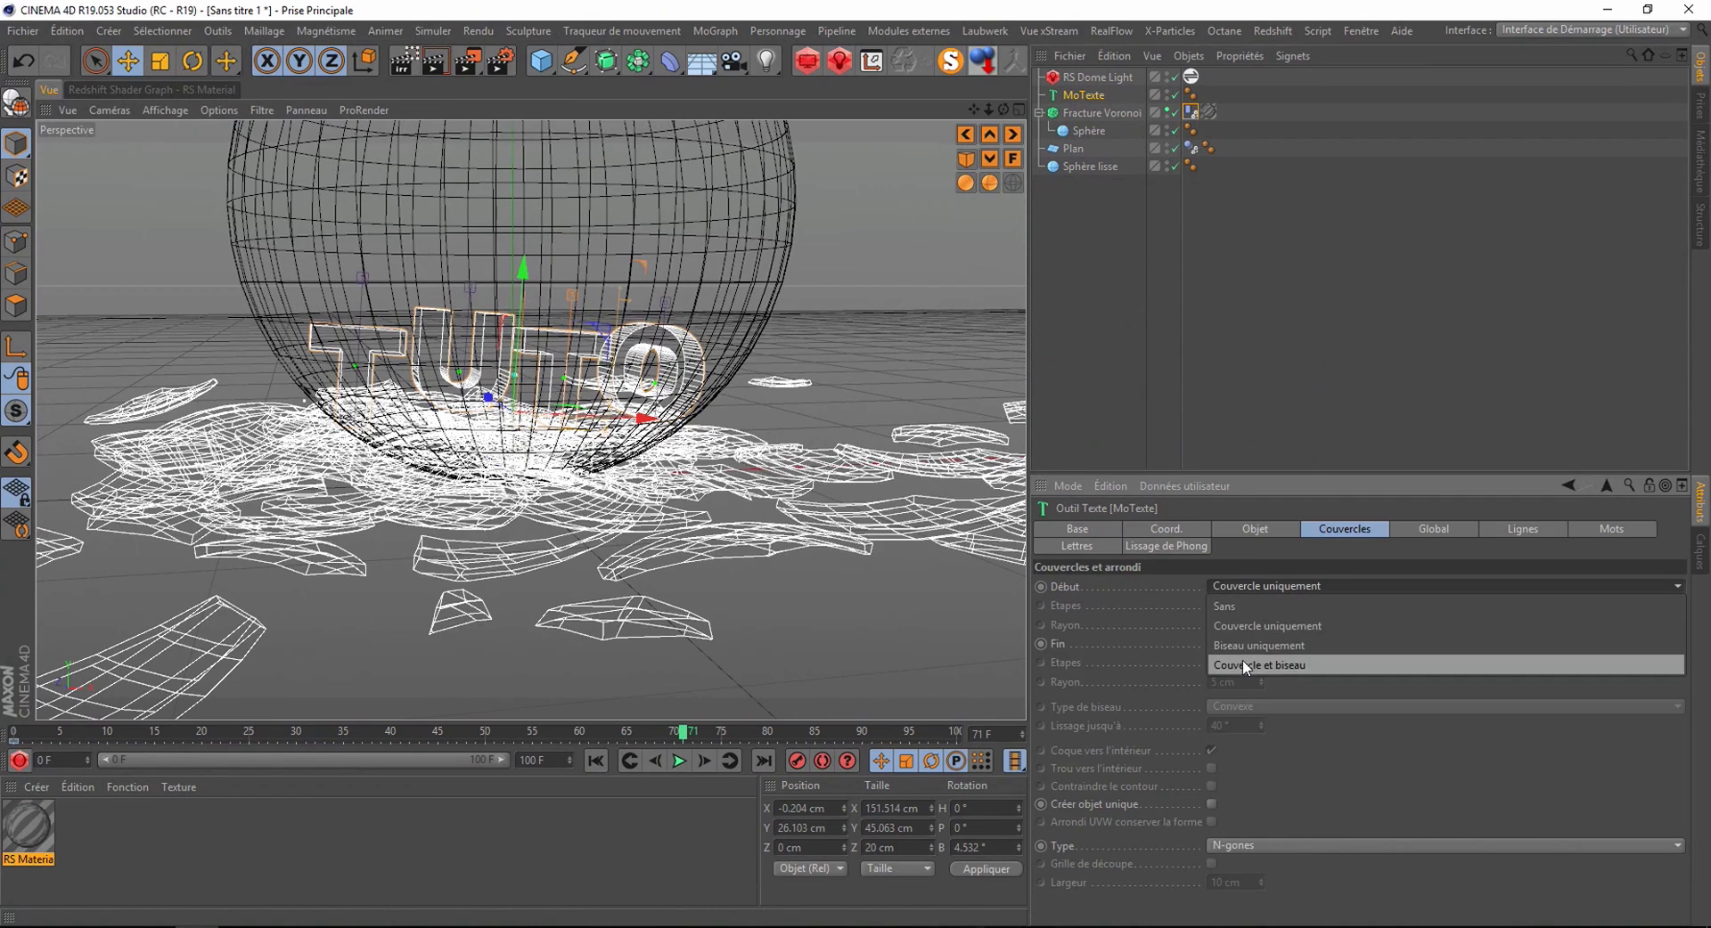
click(1232, 639)
click(1242, 720)
- Give MoTexte's start and end bevels 3 steps and a 1 cm radius each
click(1226, 606)
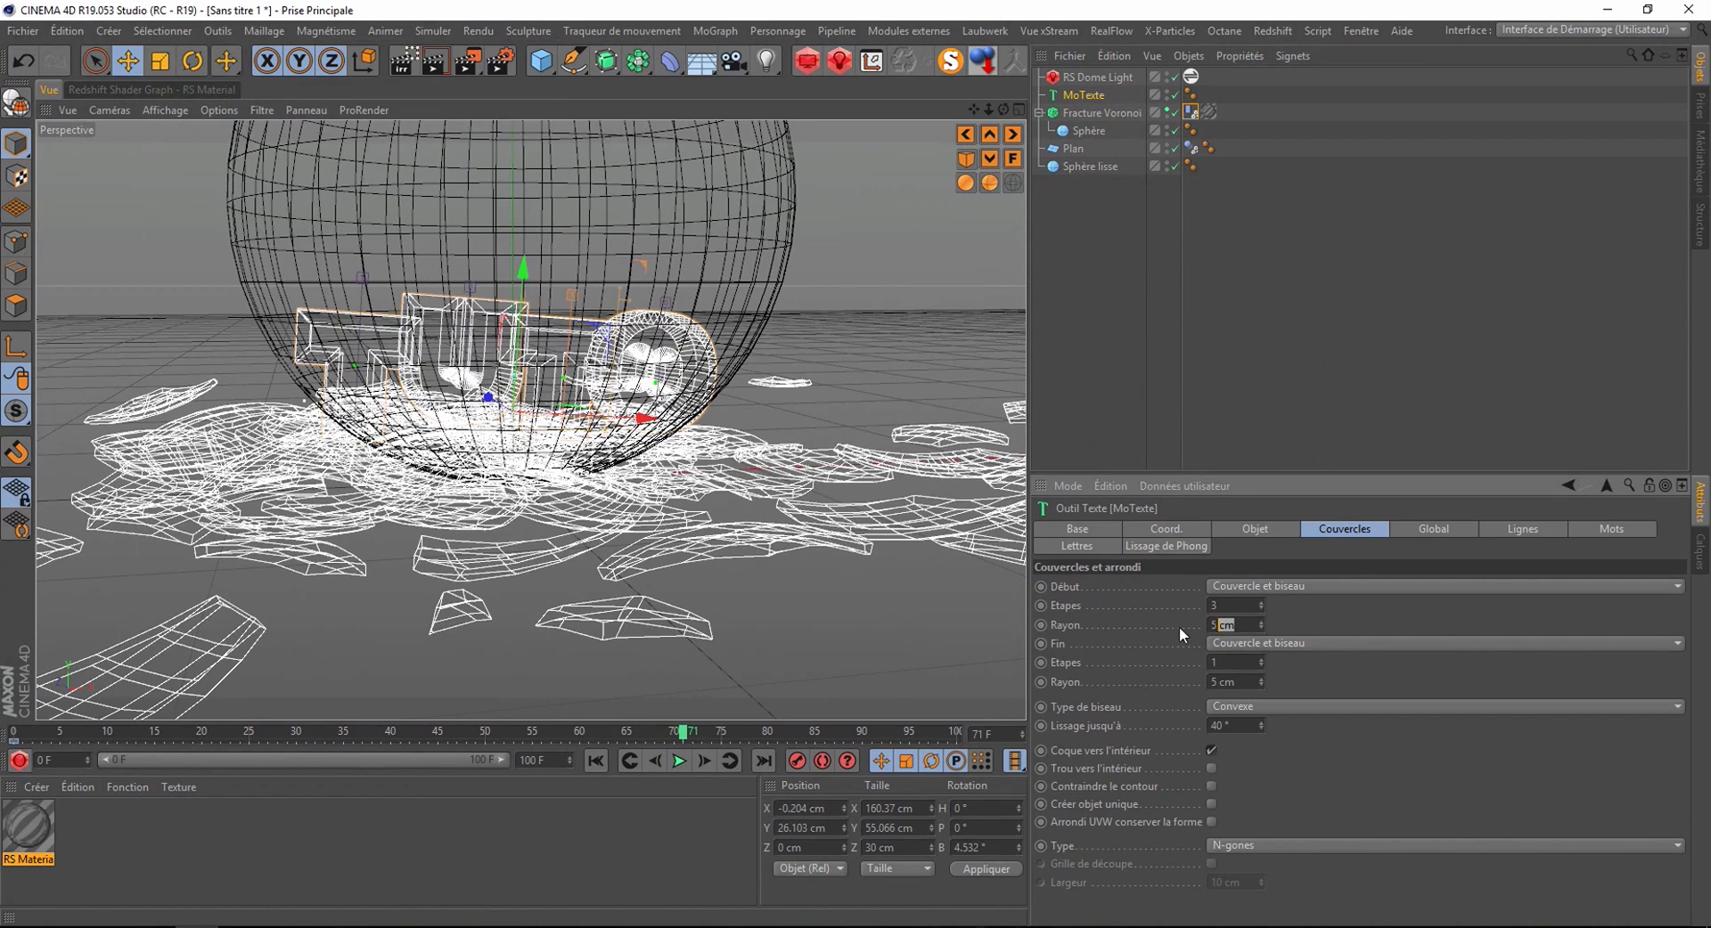
text(1)
key(Return)
click(1227, 681)
text(1)
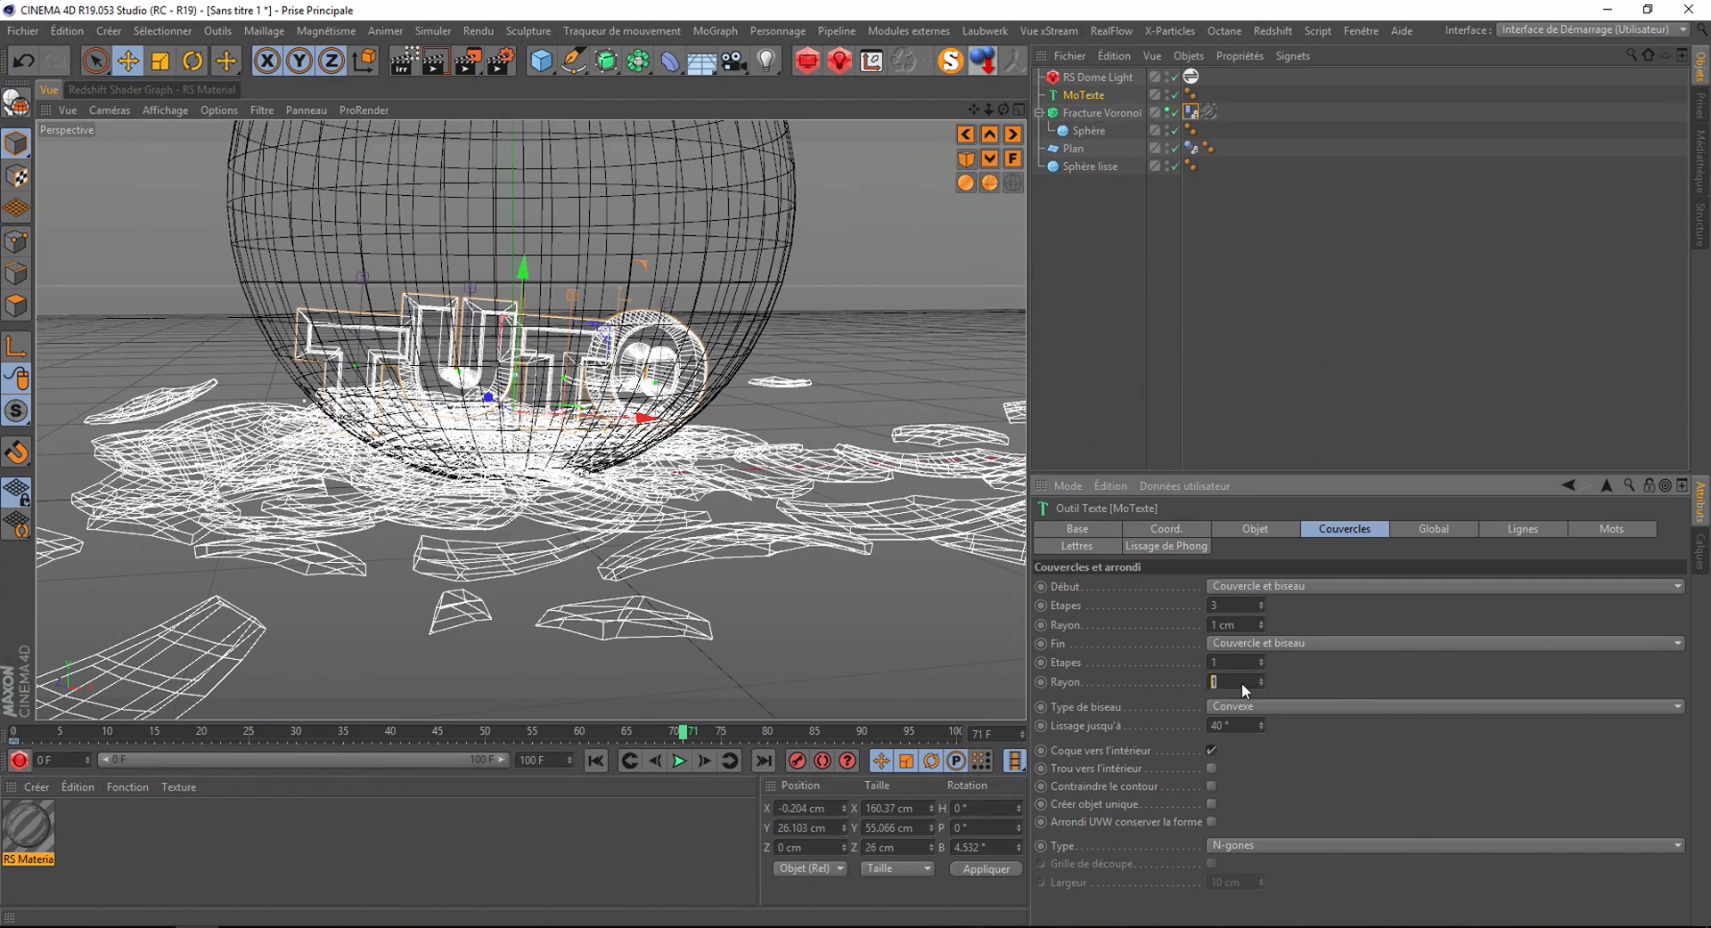
click(1226, 662)
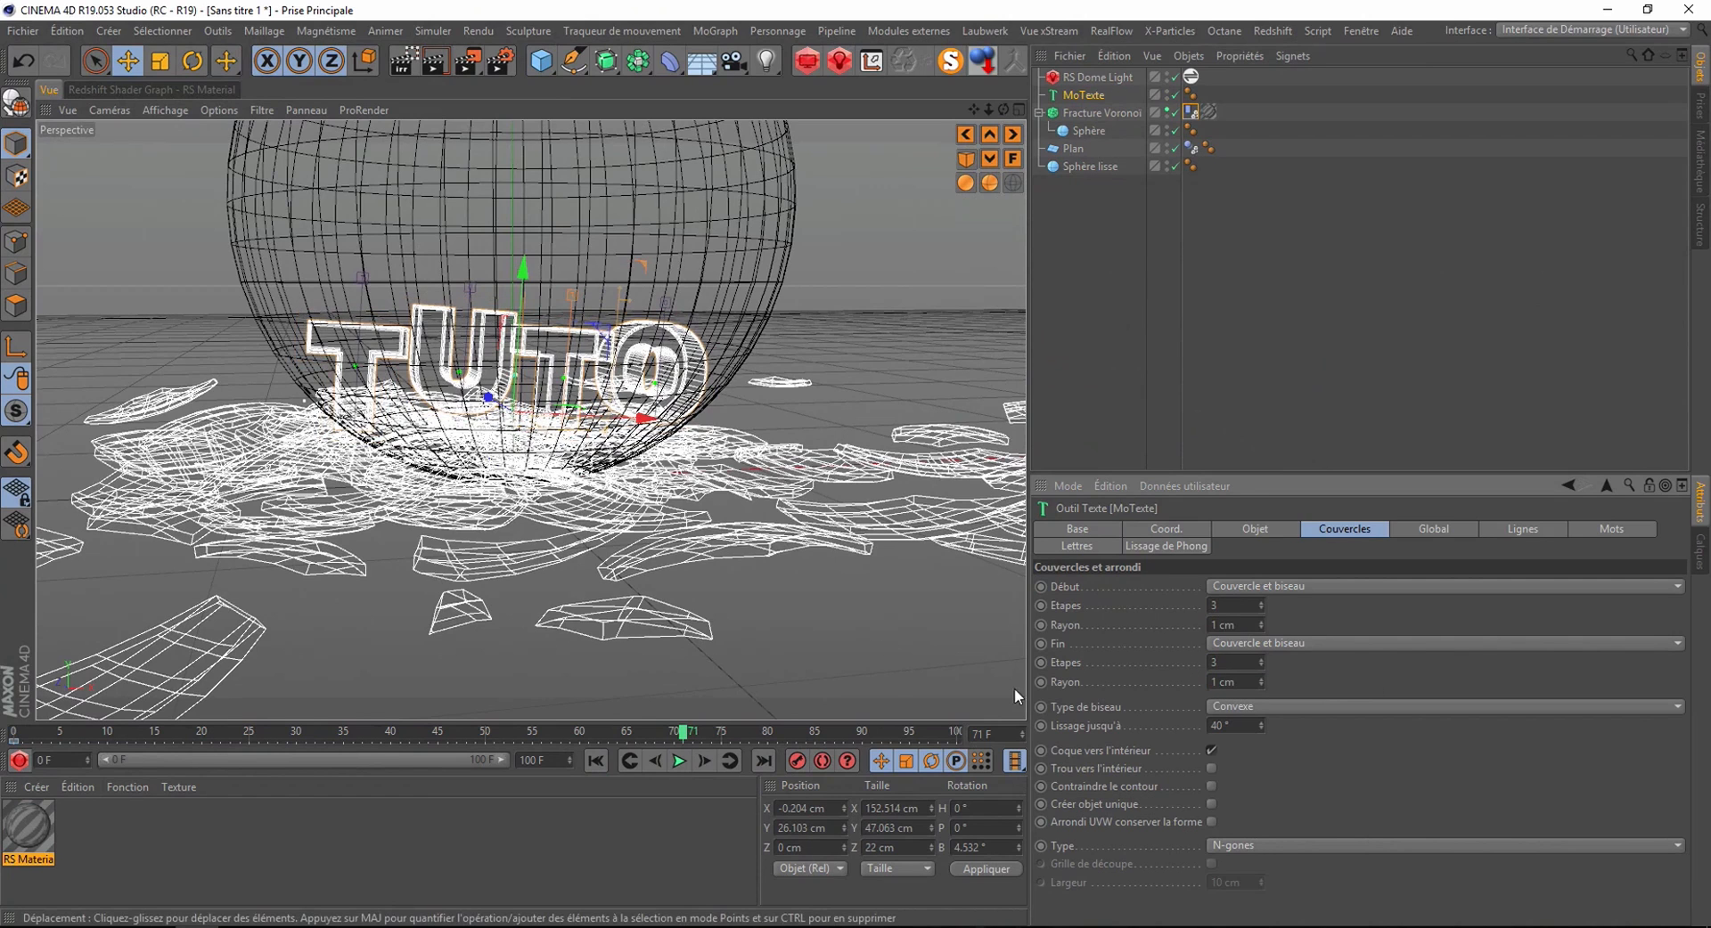
- Enable Contraindre le contour and Créer objet unique for MoTexte's caps
click(1209, 787)
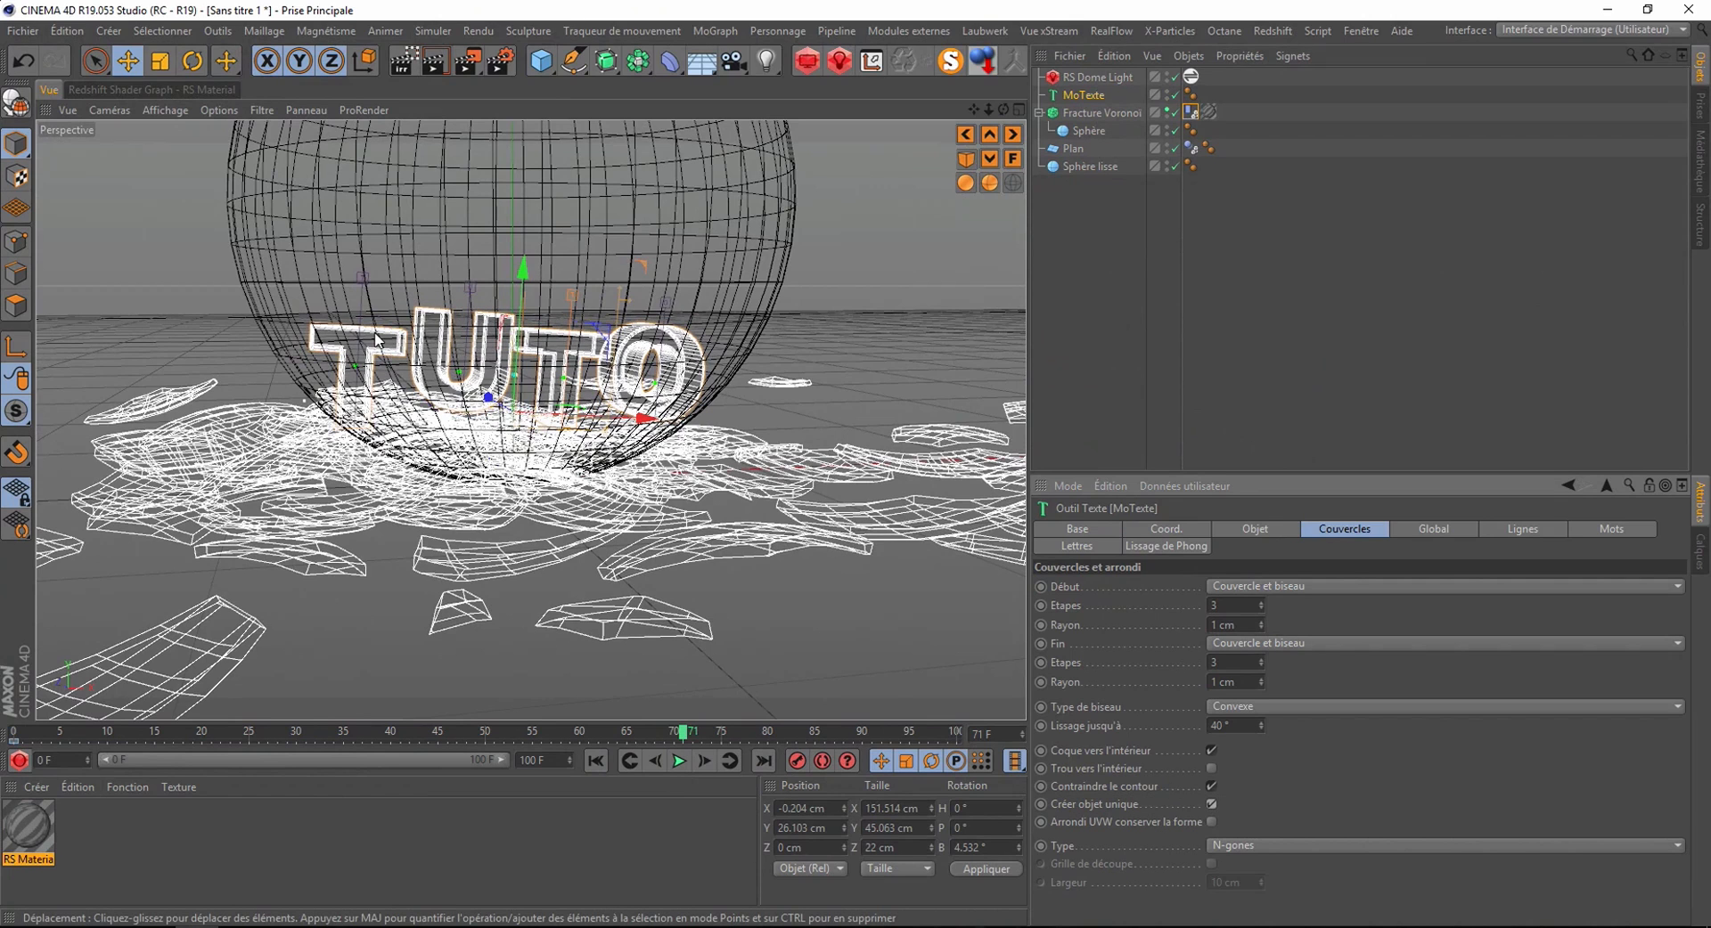
drag(973, 109, 972, 110)
drag(971, 110, 912, 196)
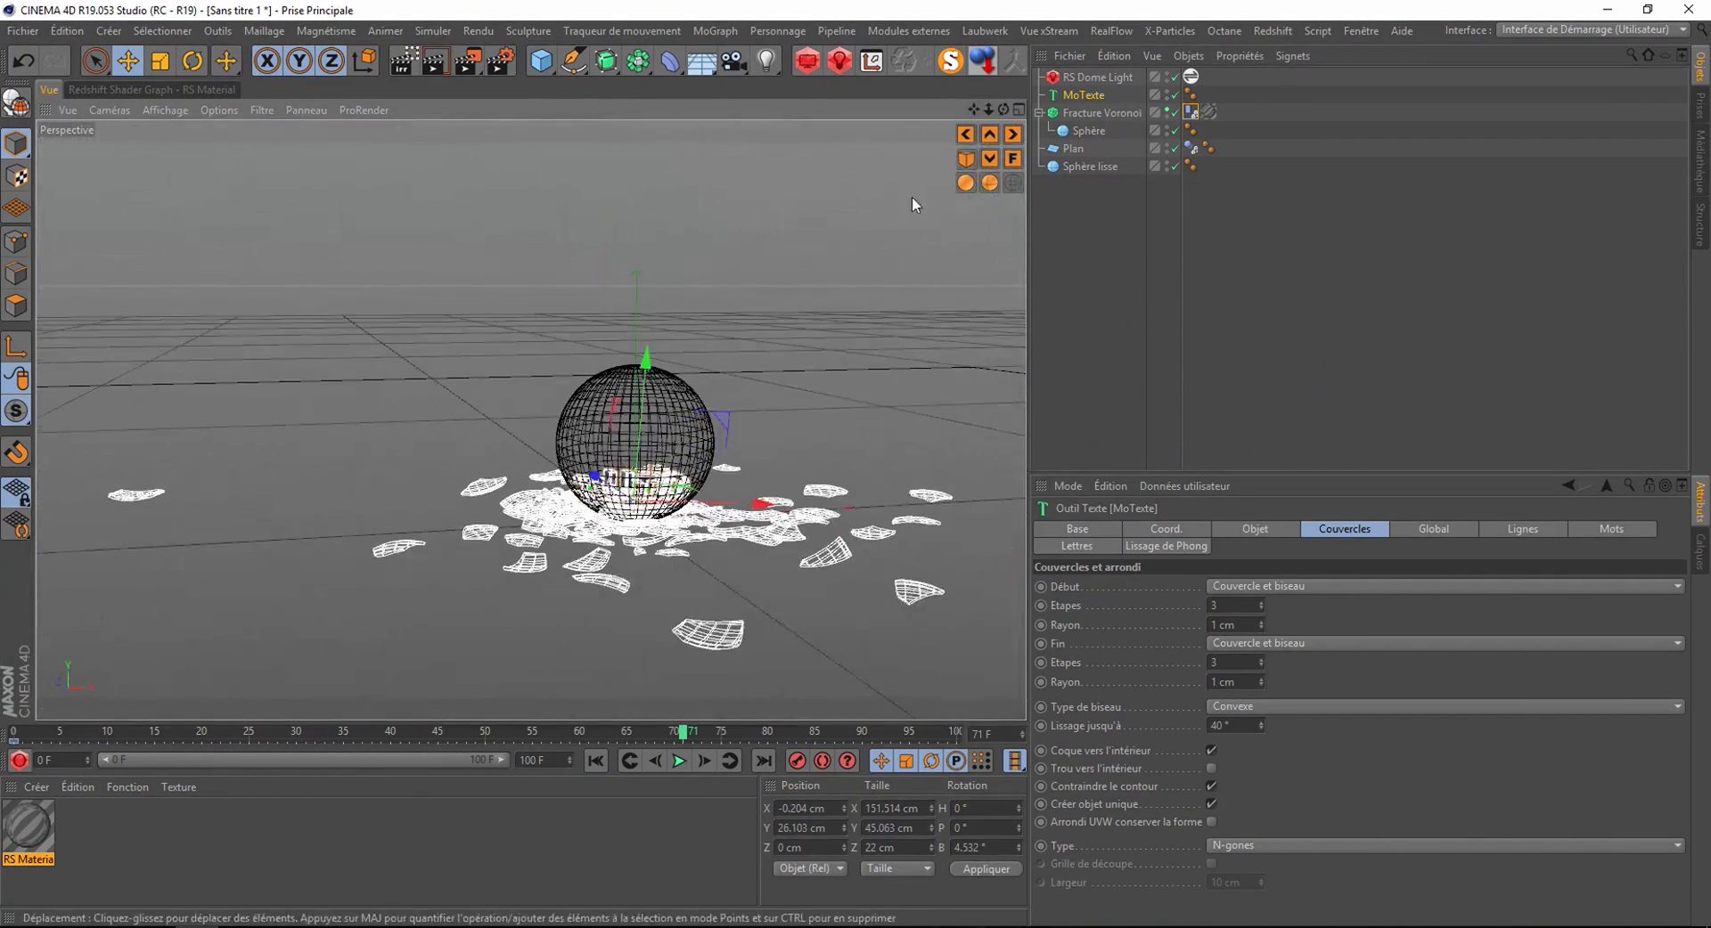
drag(975, 110, 853, 463)
- Play the animation from the start and scrub around frame 28 to compare the fracture's impact with the smooth sphere
click(596, 762)
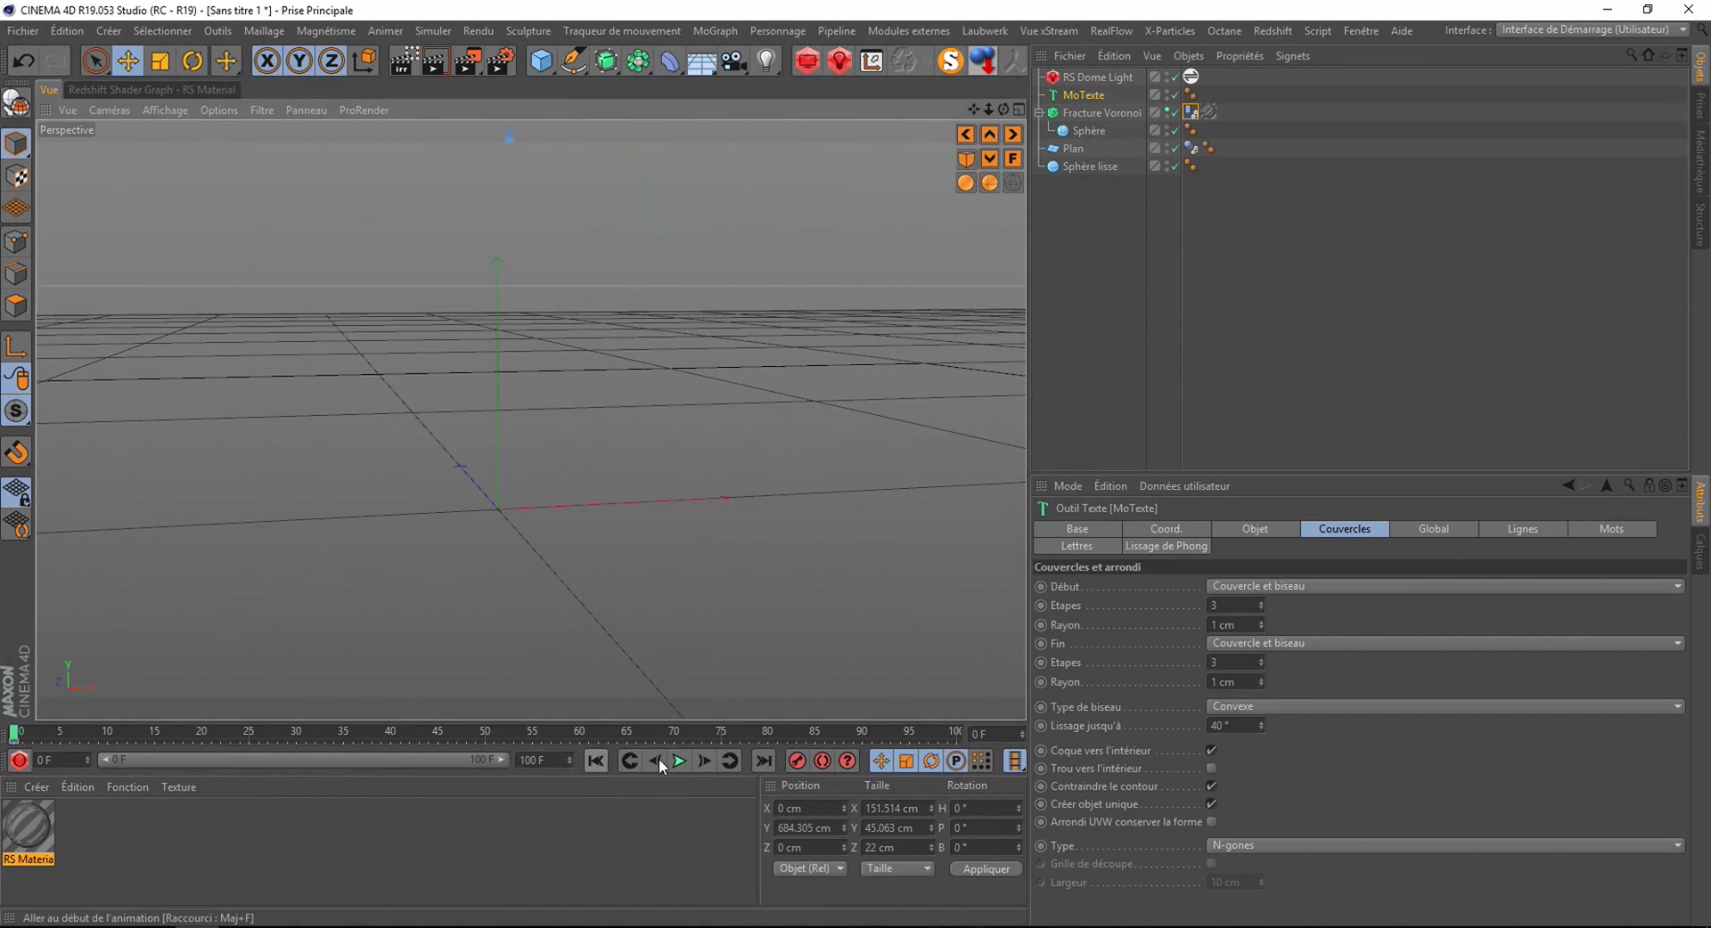
click(677, 762)
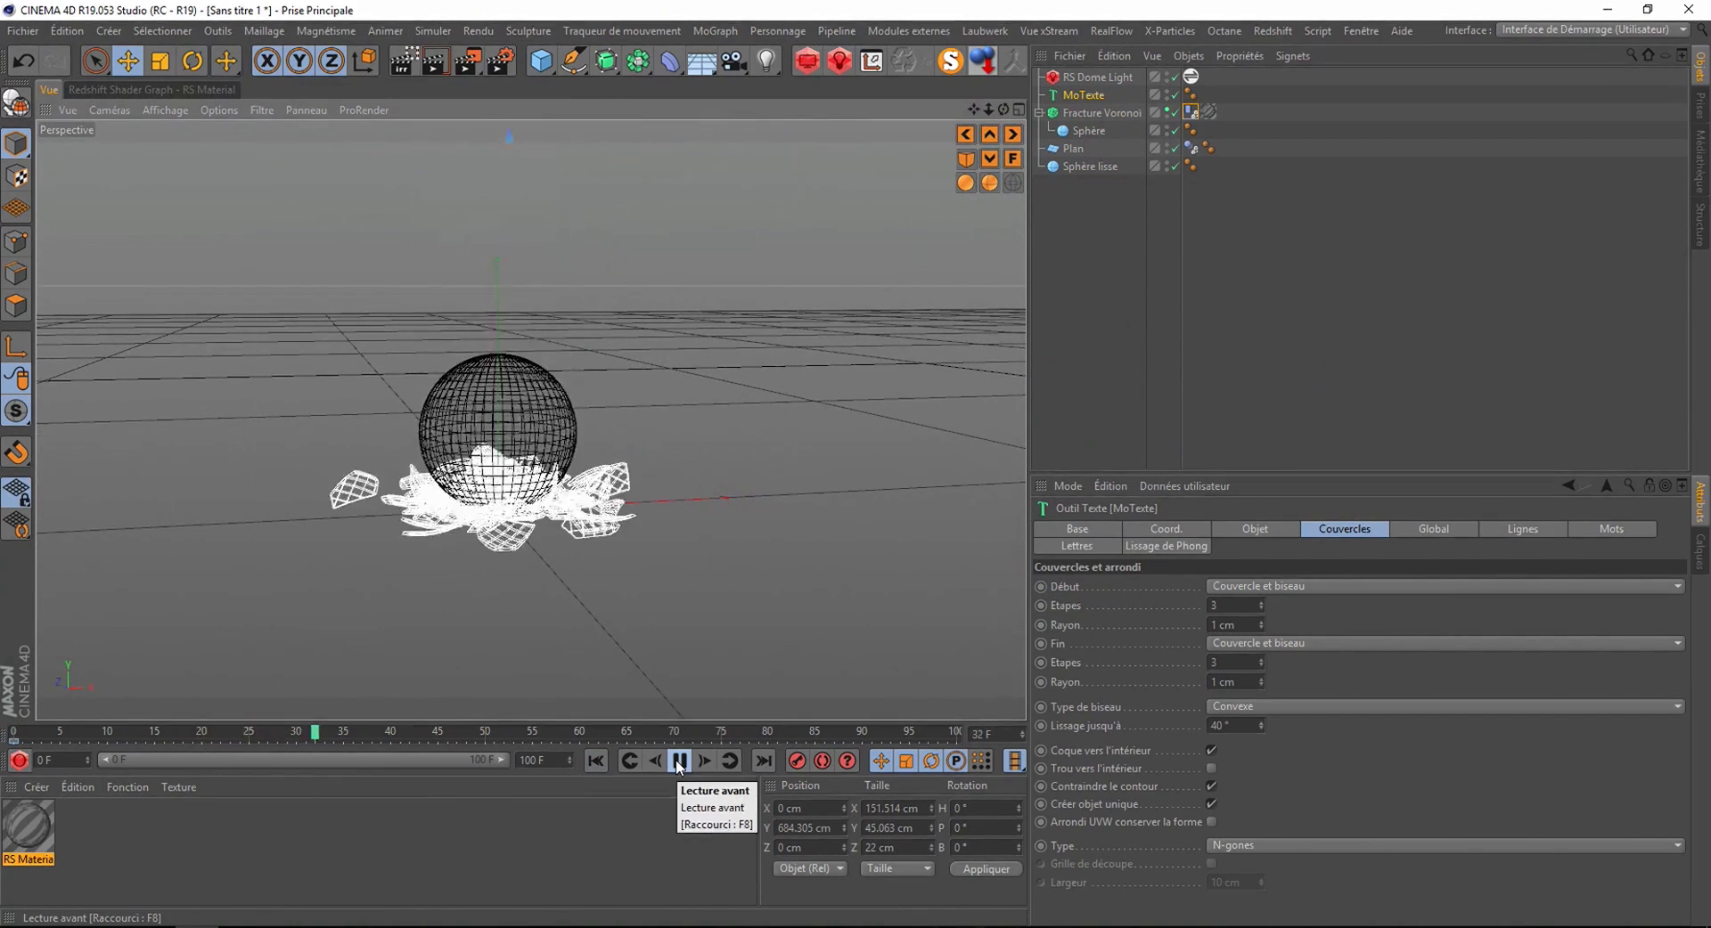
click(678, 762)
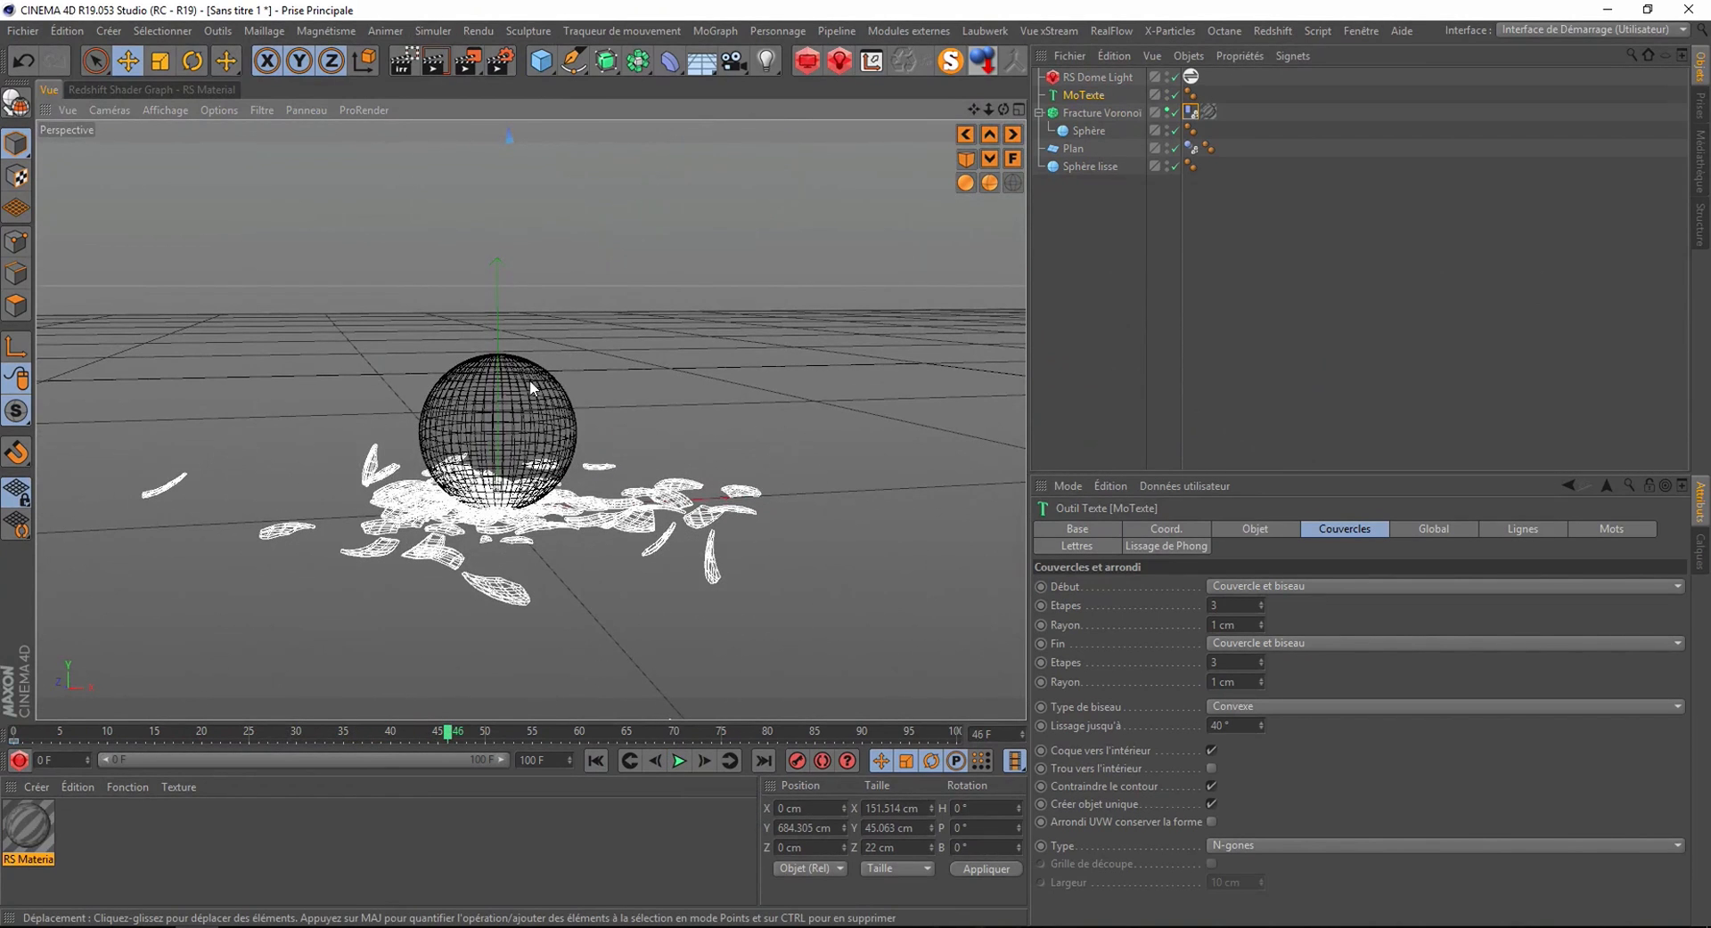
click(1090, 112)
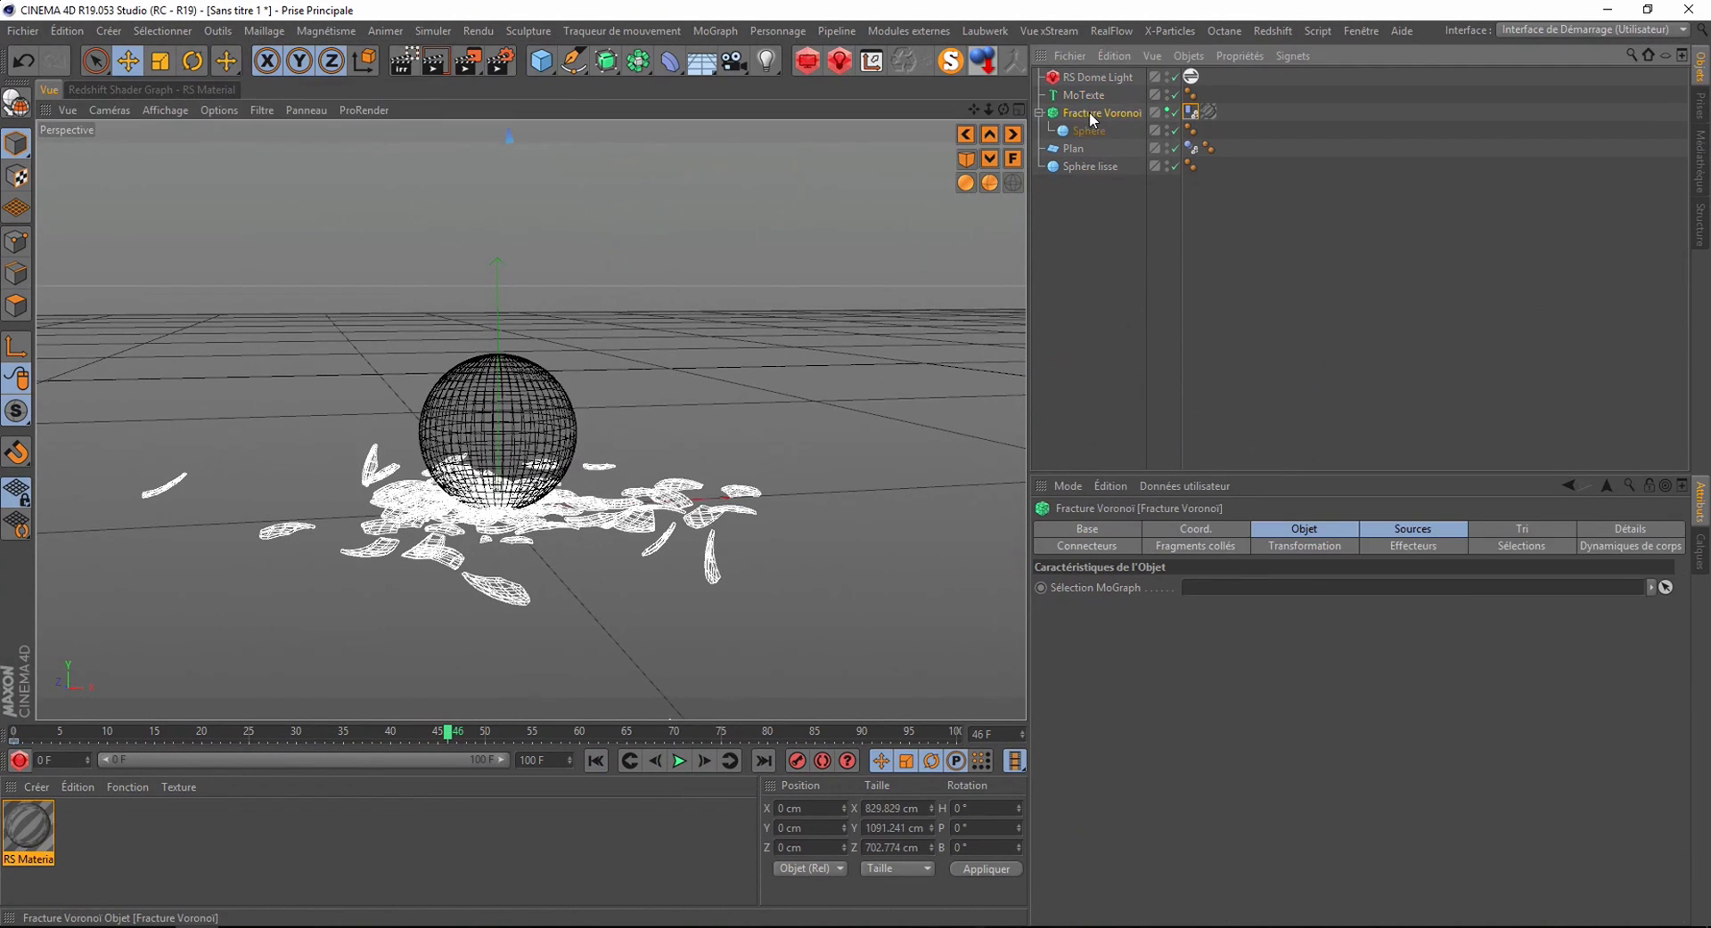
click(596, 760)
drag(19, 739, 287, 752)
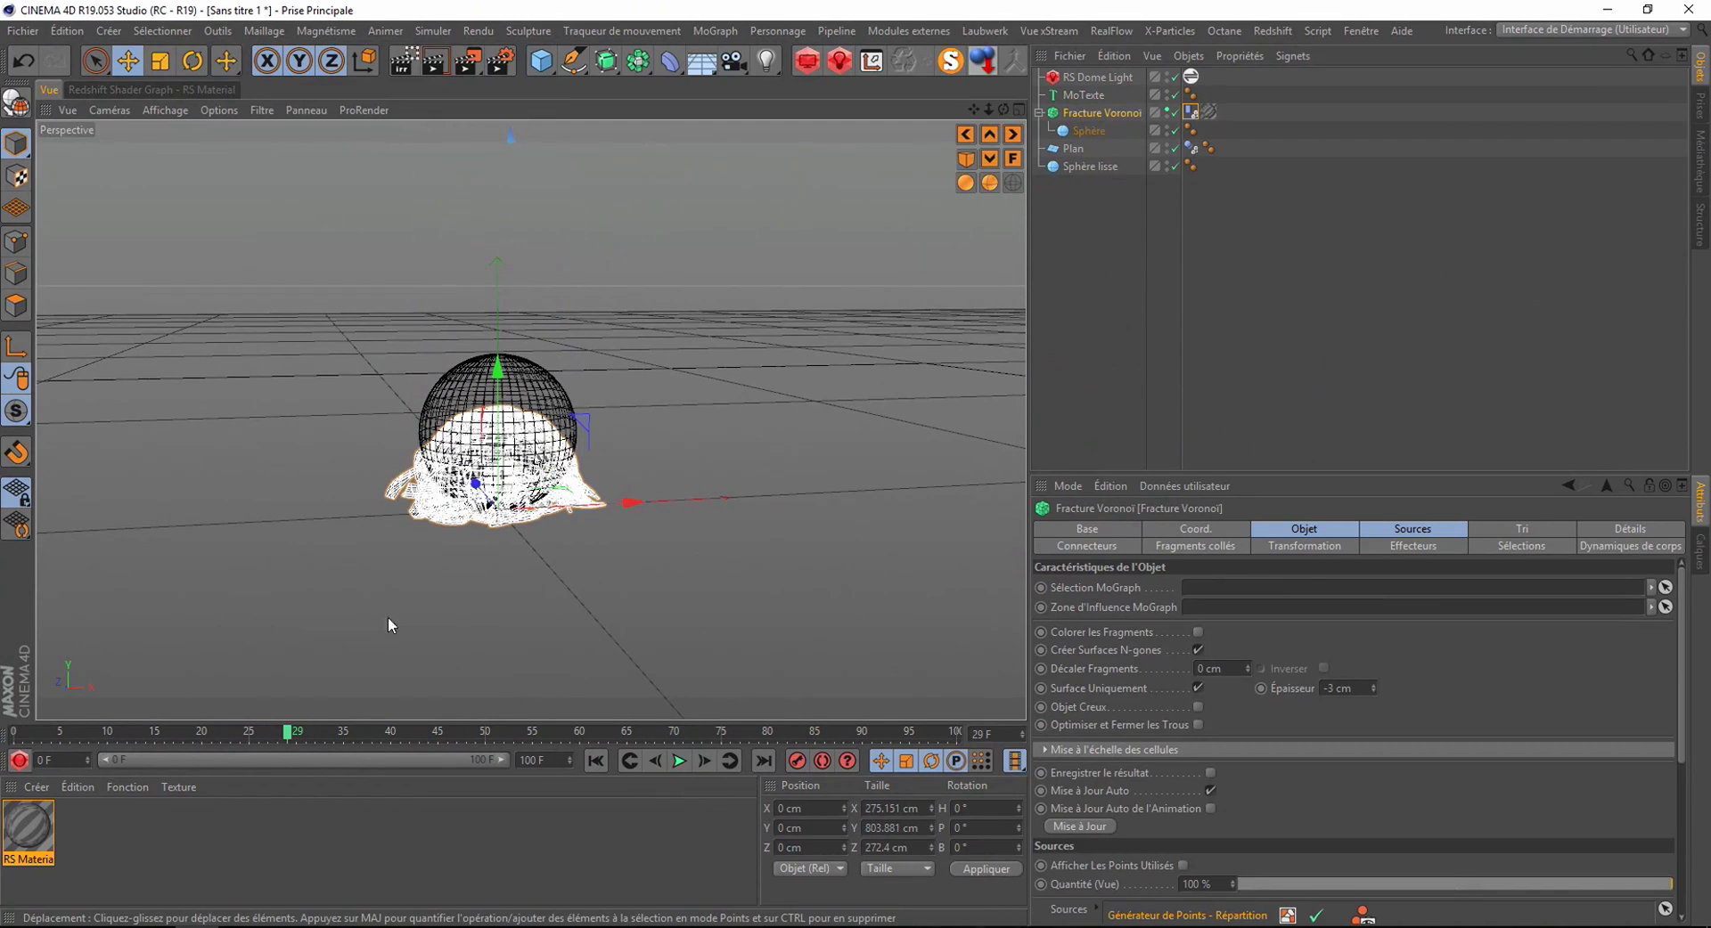
drag(285, 738, 277, 741)
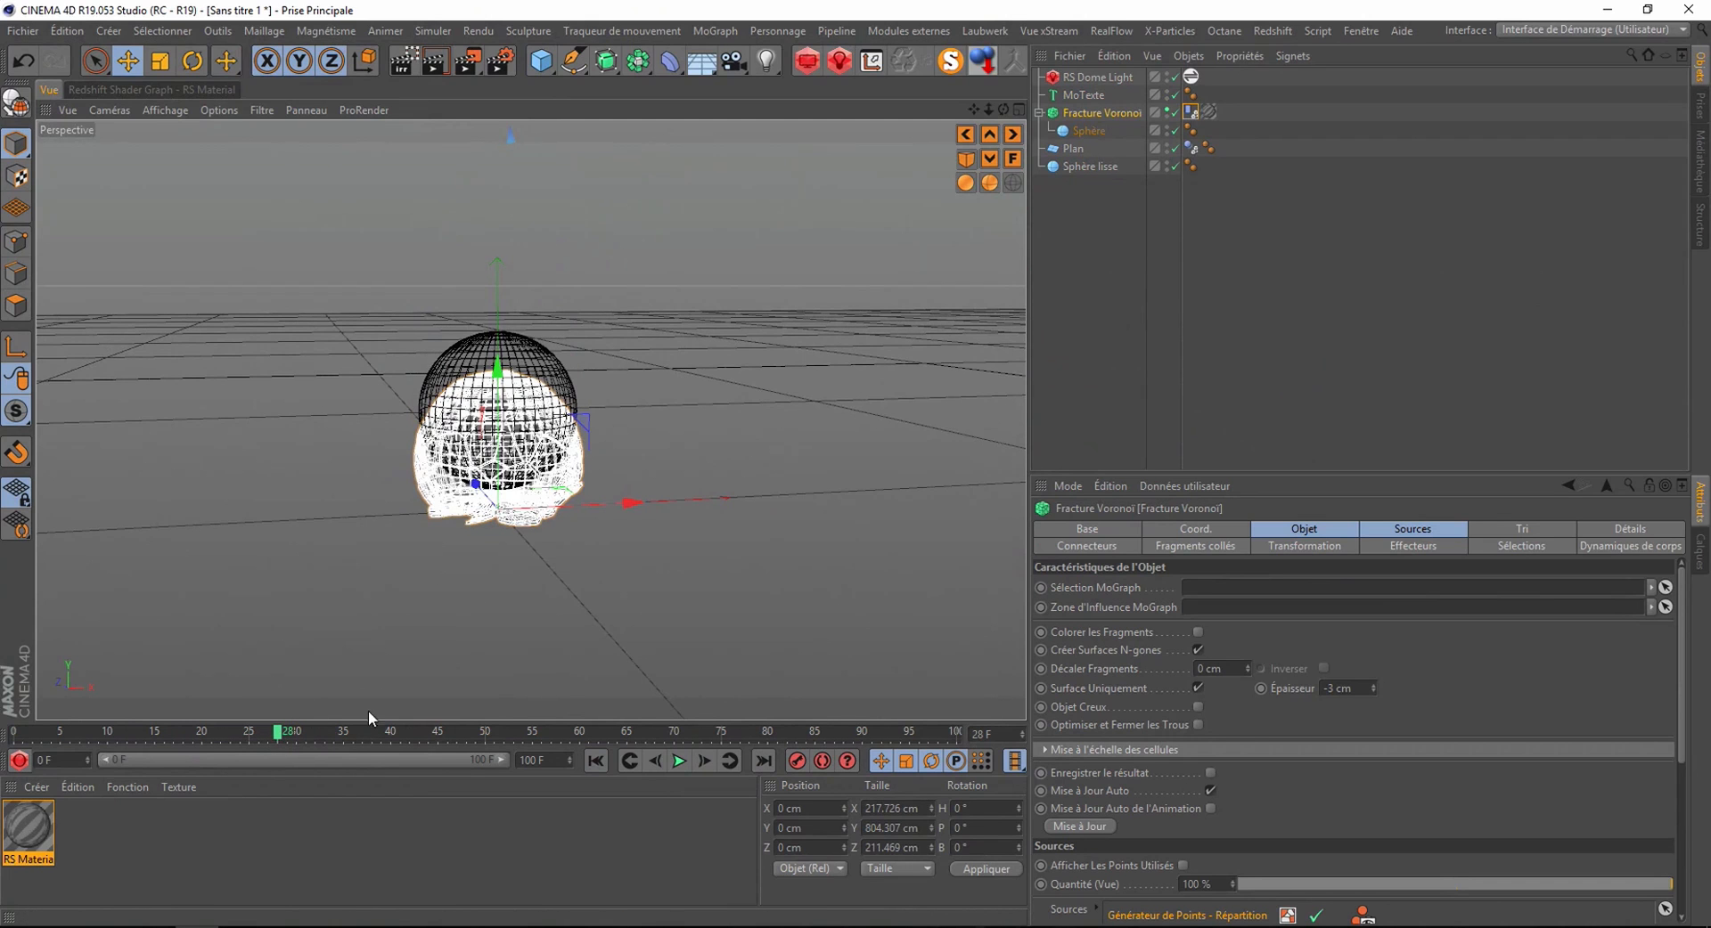
- Move Sphère lisse's landing keyframe to frame 27 to match the fractured sphere's impact
click(1089, 166)
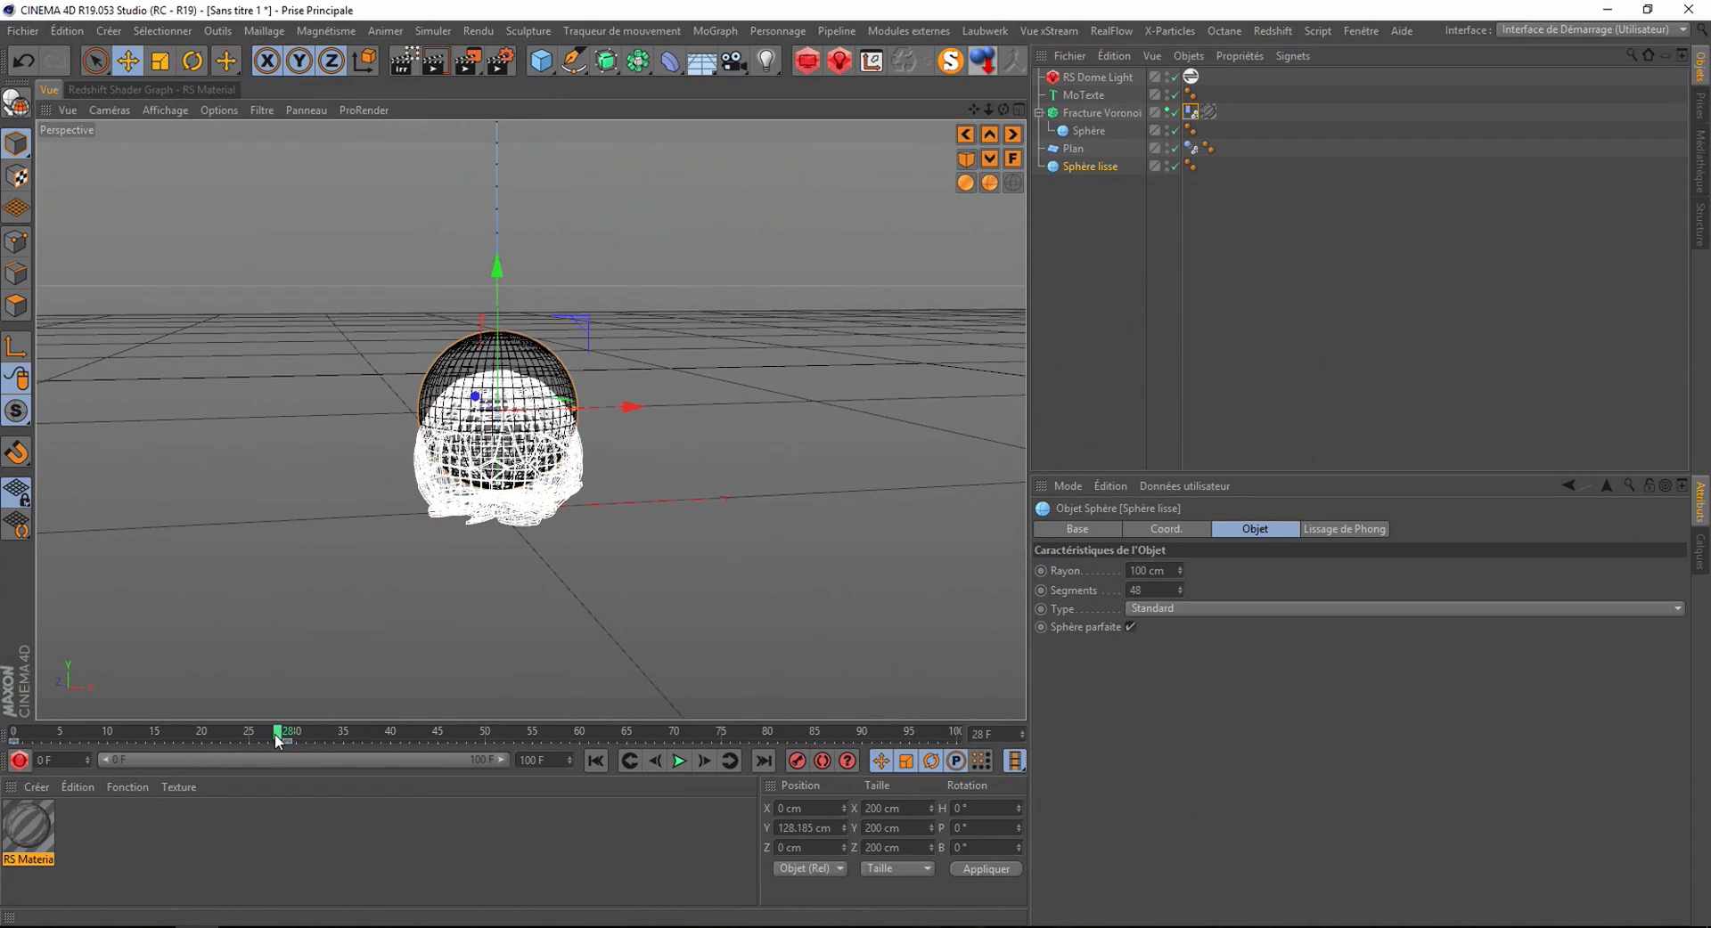
drag(278, 732, 271, 734)
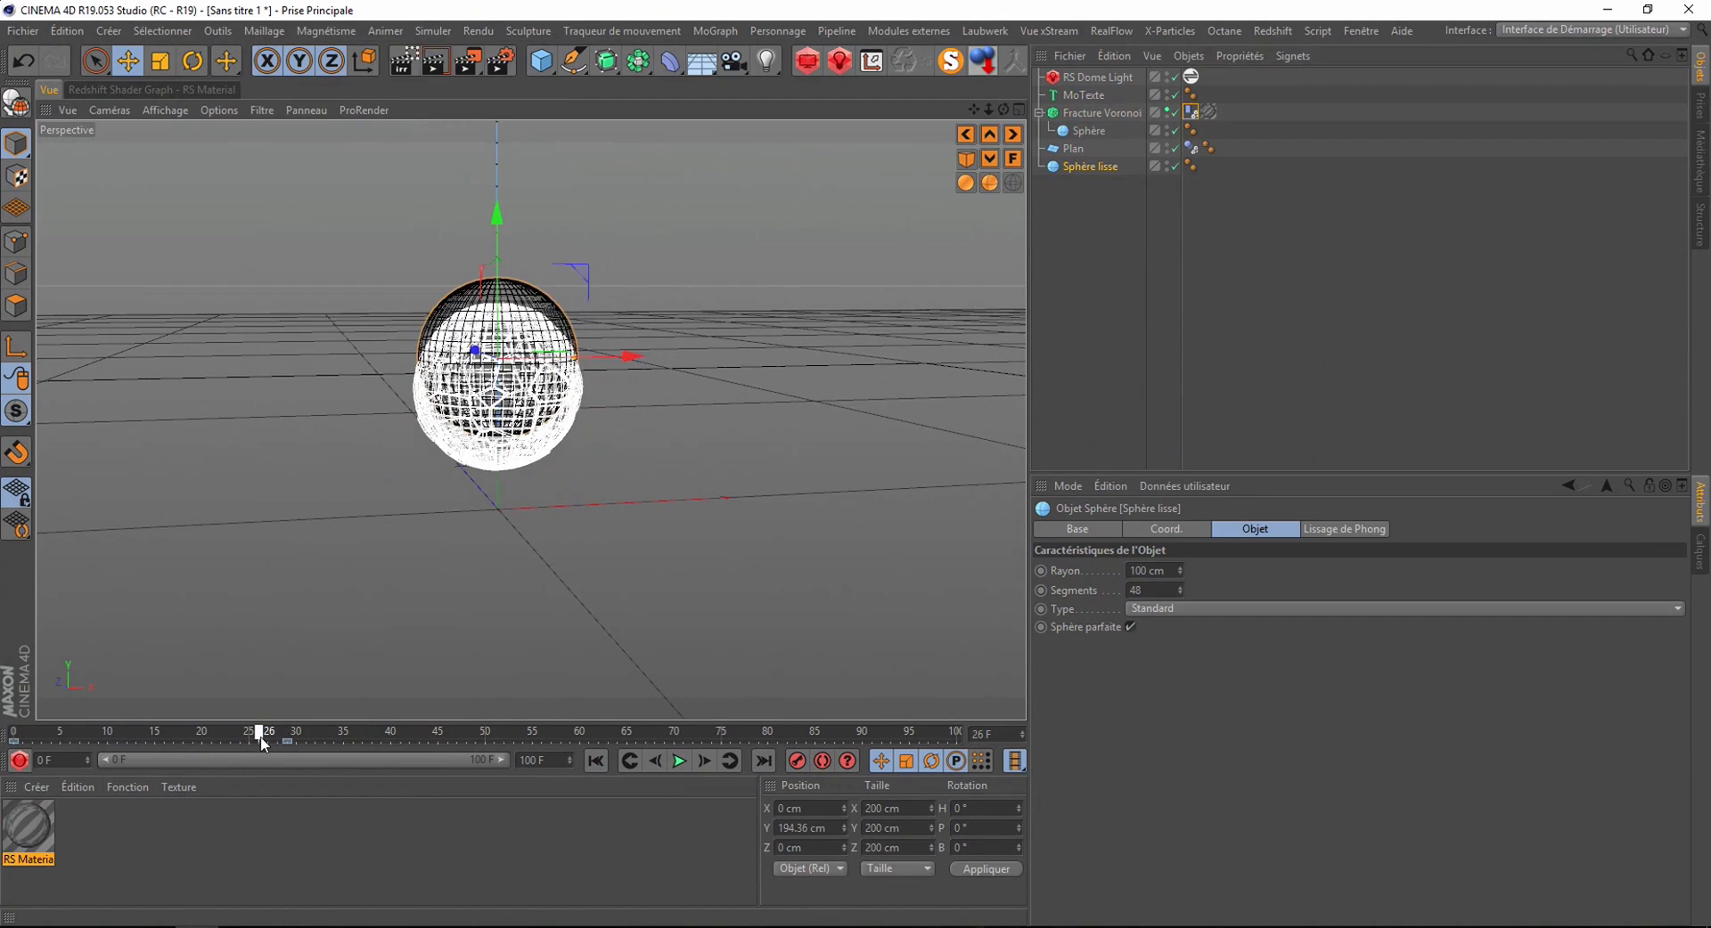
drag(271, 734, 267, 743)
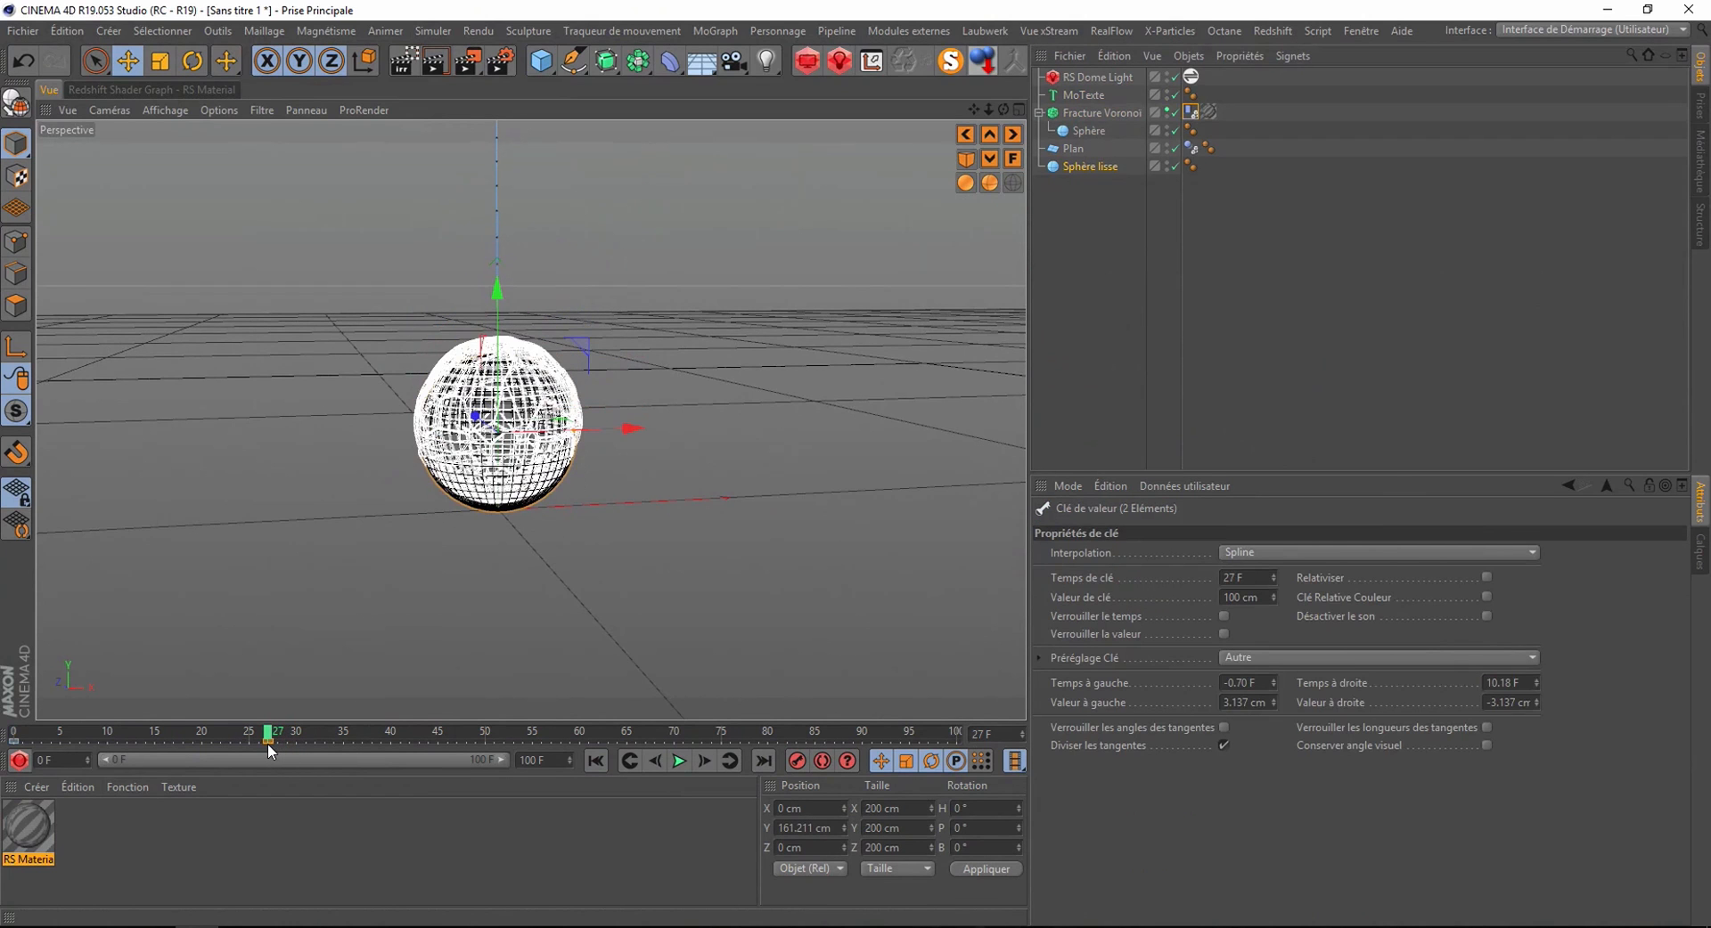
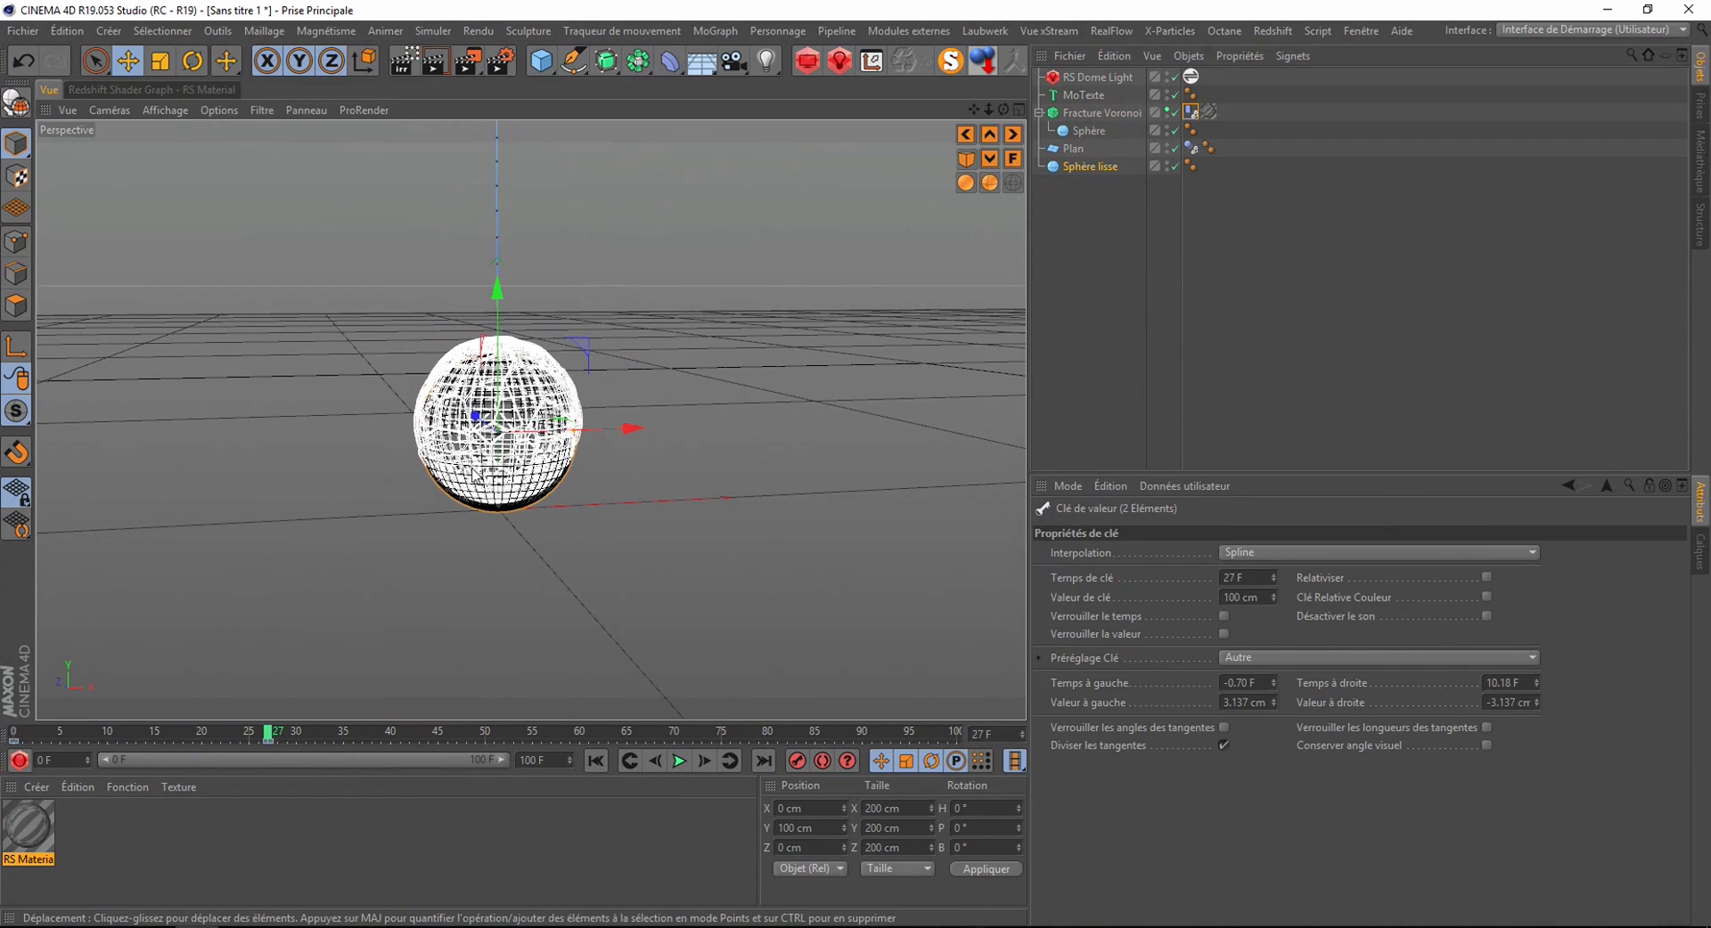
- Keyframe Sphère lisse's Visibilité (Vue) and Visibilité (Rendu) as Par Défaut at frame 27
click(1089, 168)
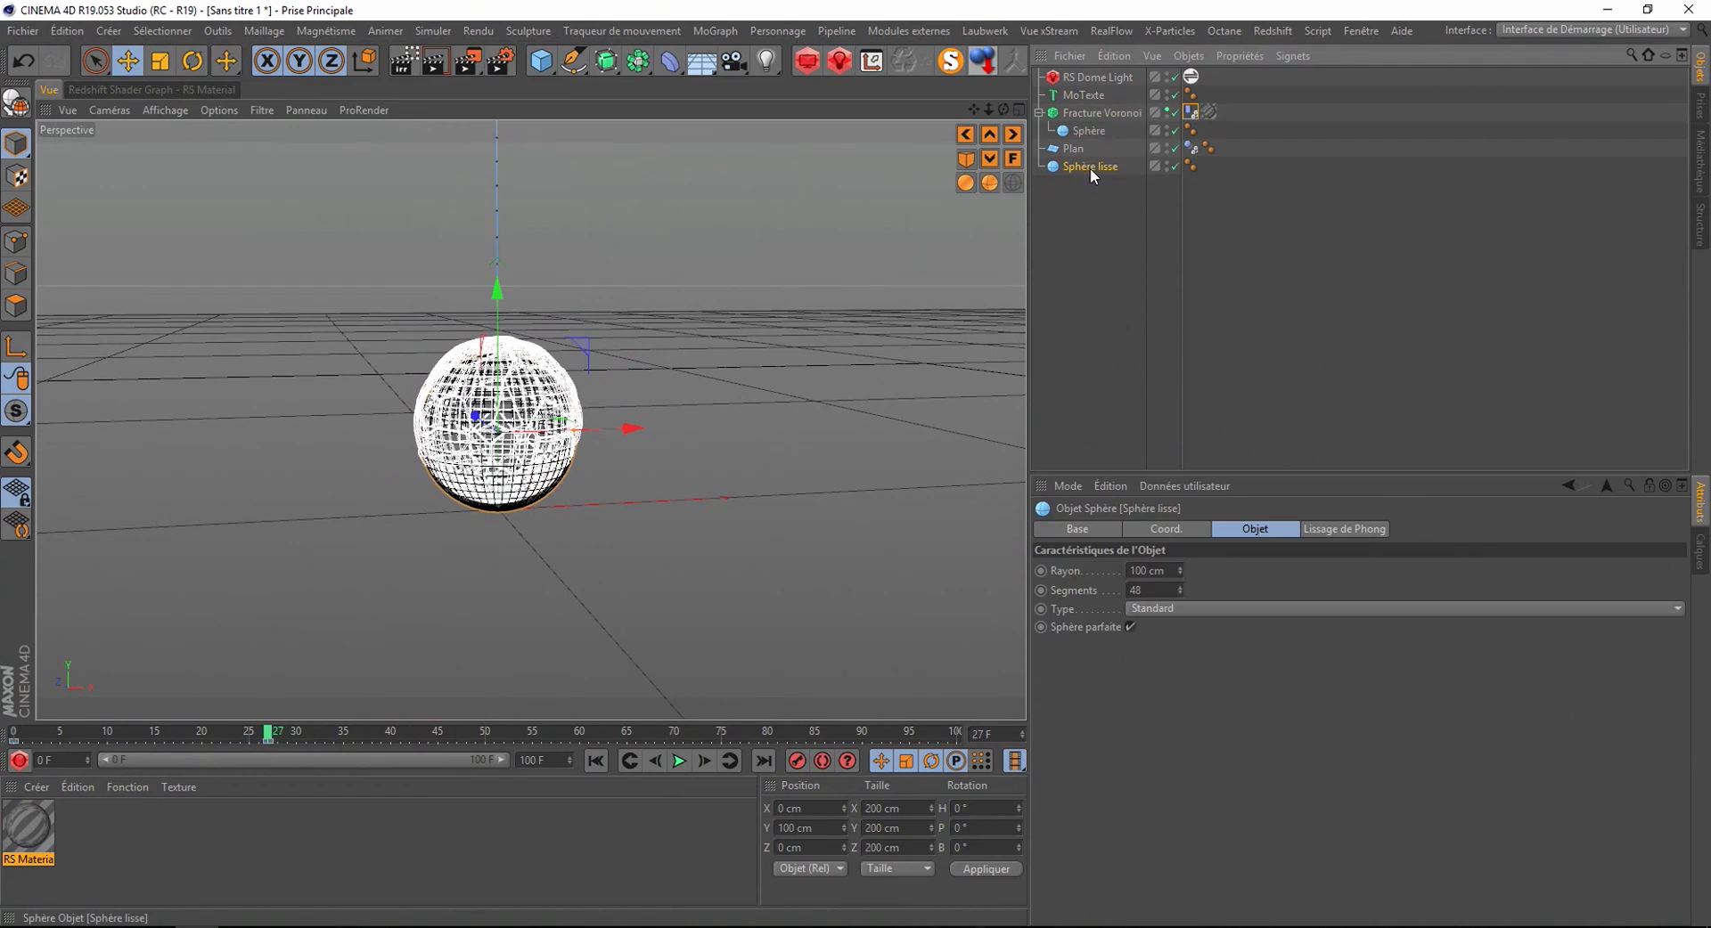
click(1067, 527)
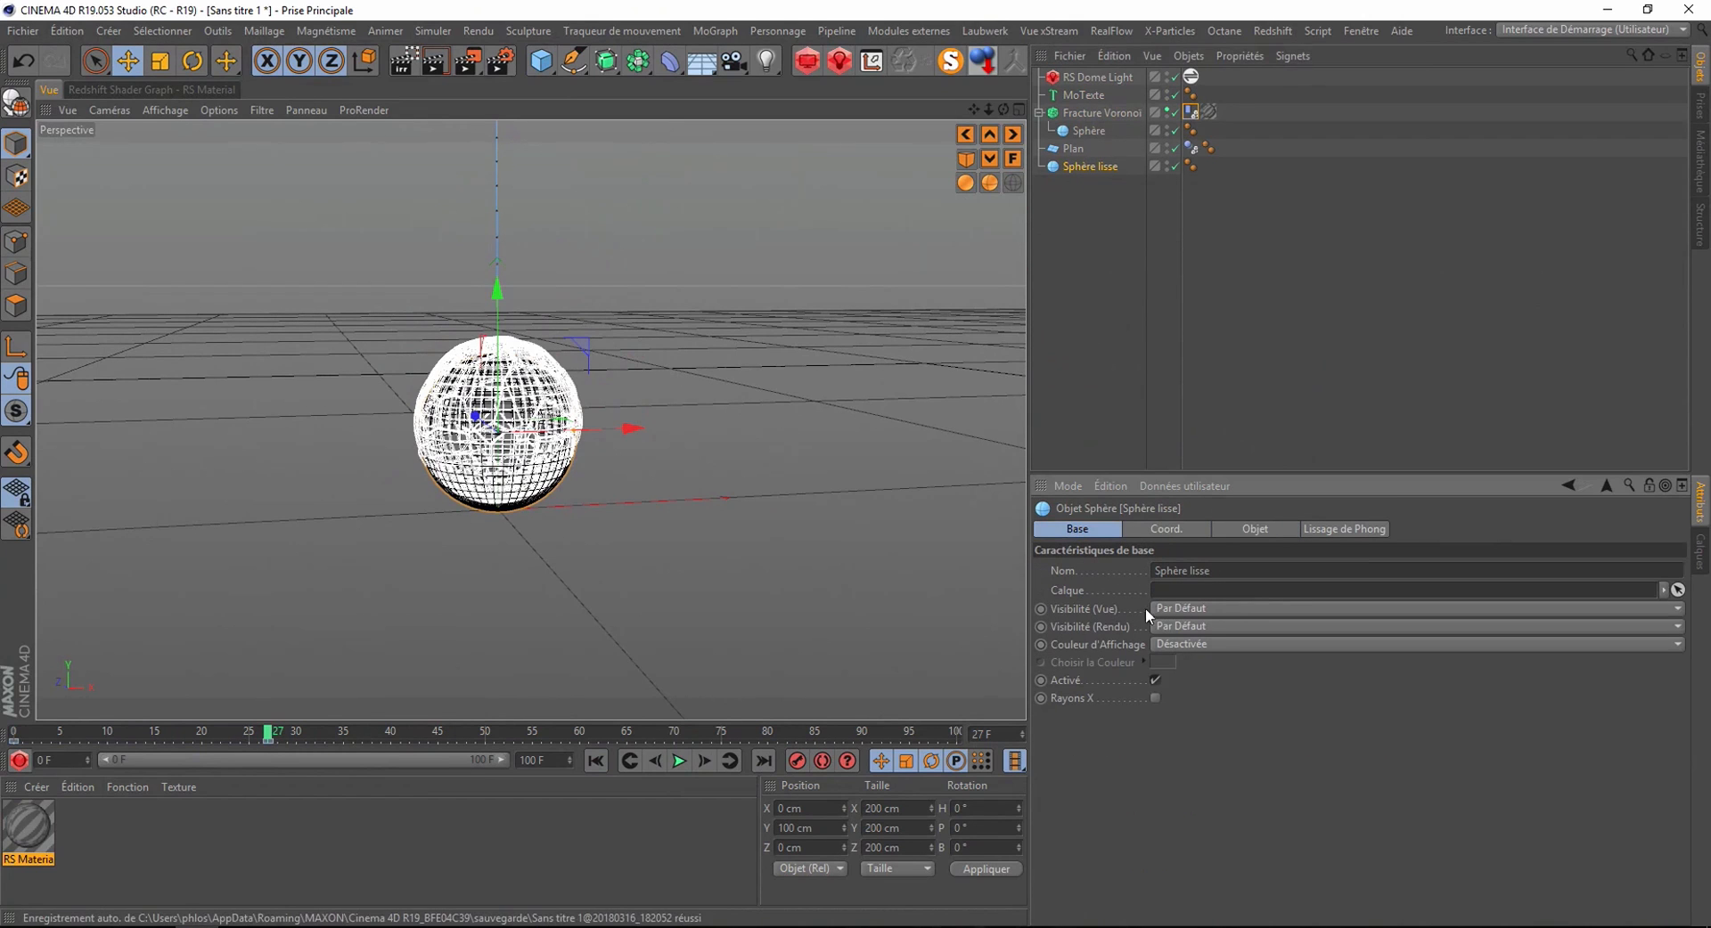
ctrl+click(1041, 626)
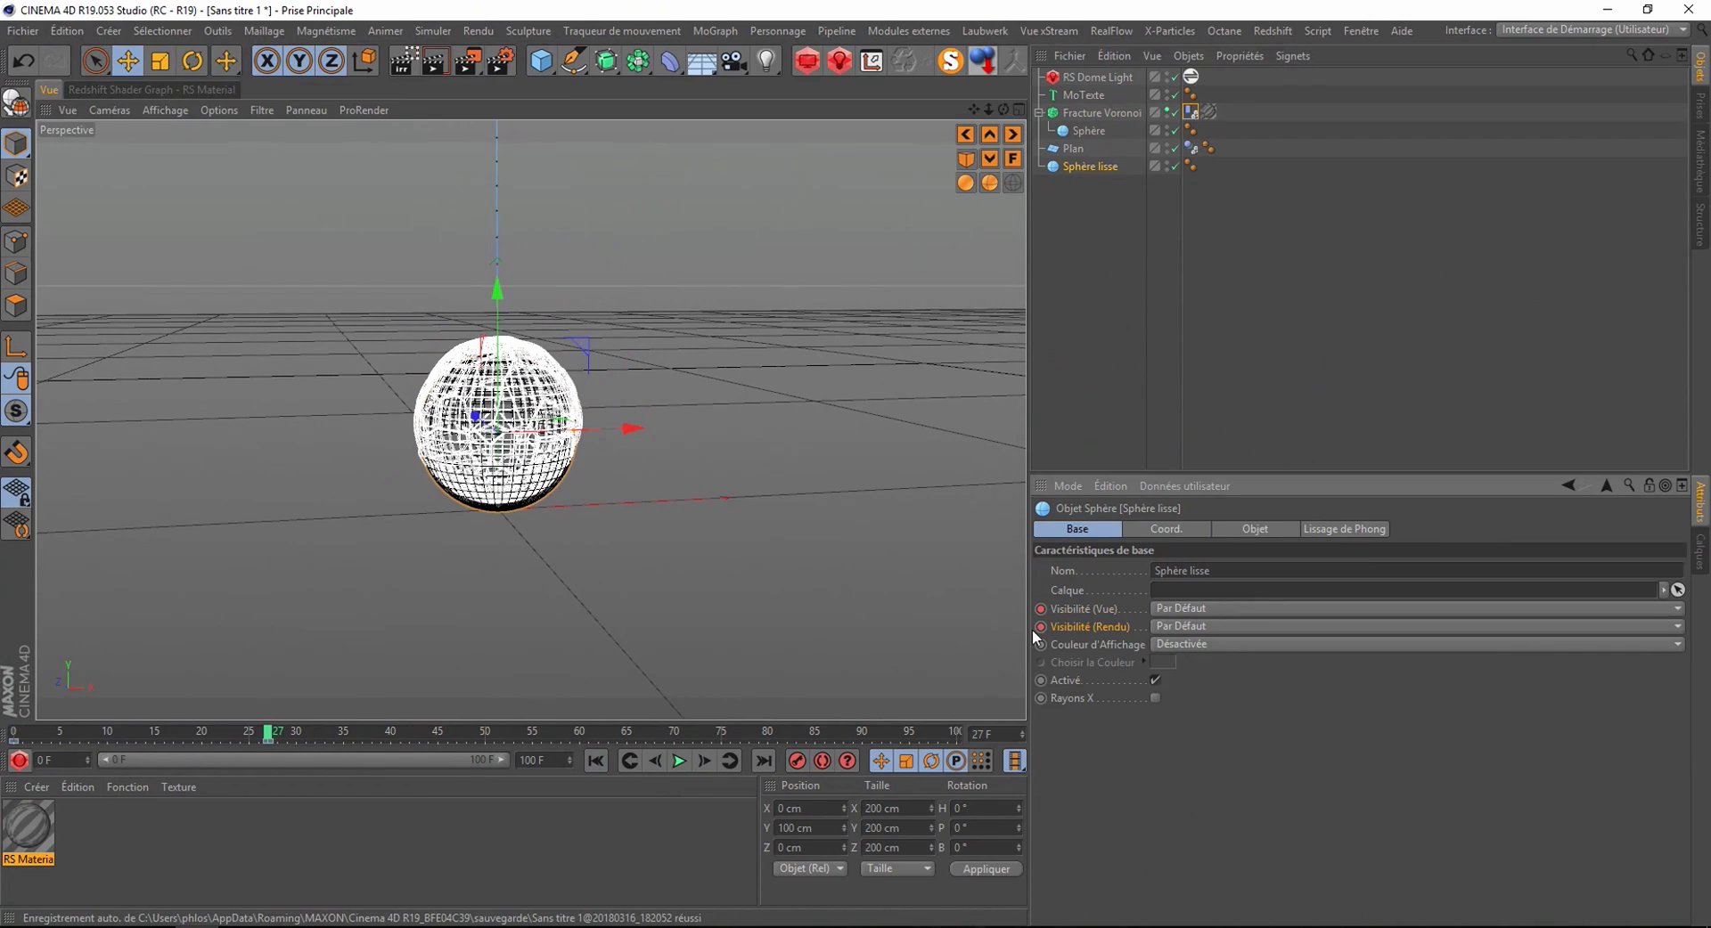
- At frame 28, set Sphère lisse's view and render visibility to Désactivé and keyframe both
click(703, 760)
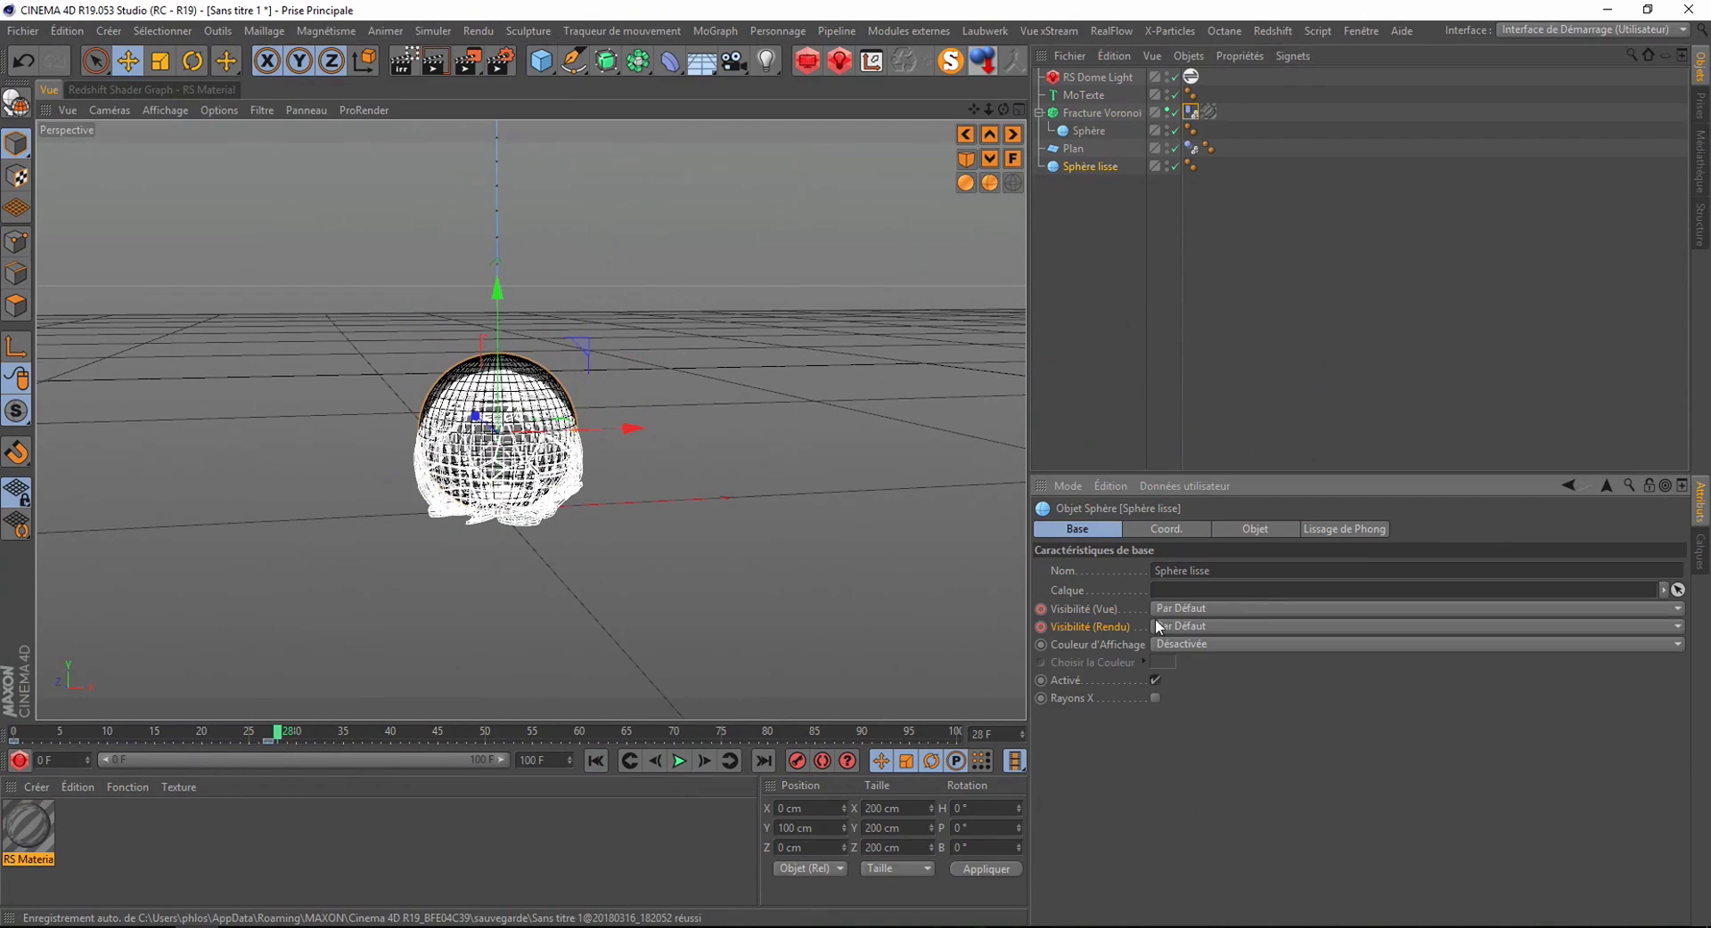
click(1167, 607)
click(1176, 661)
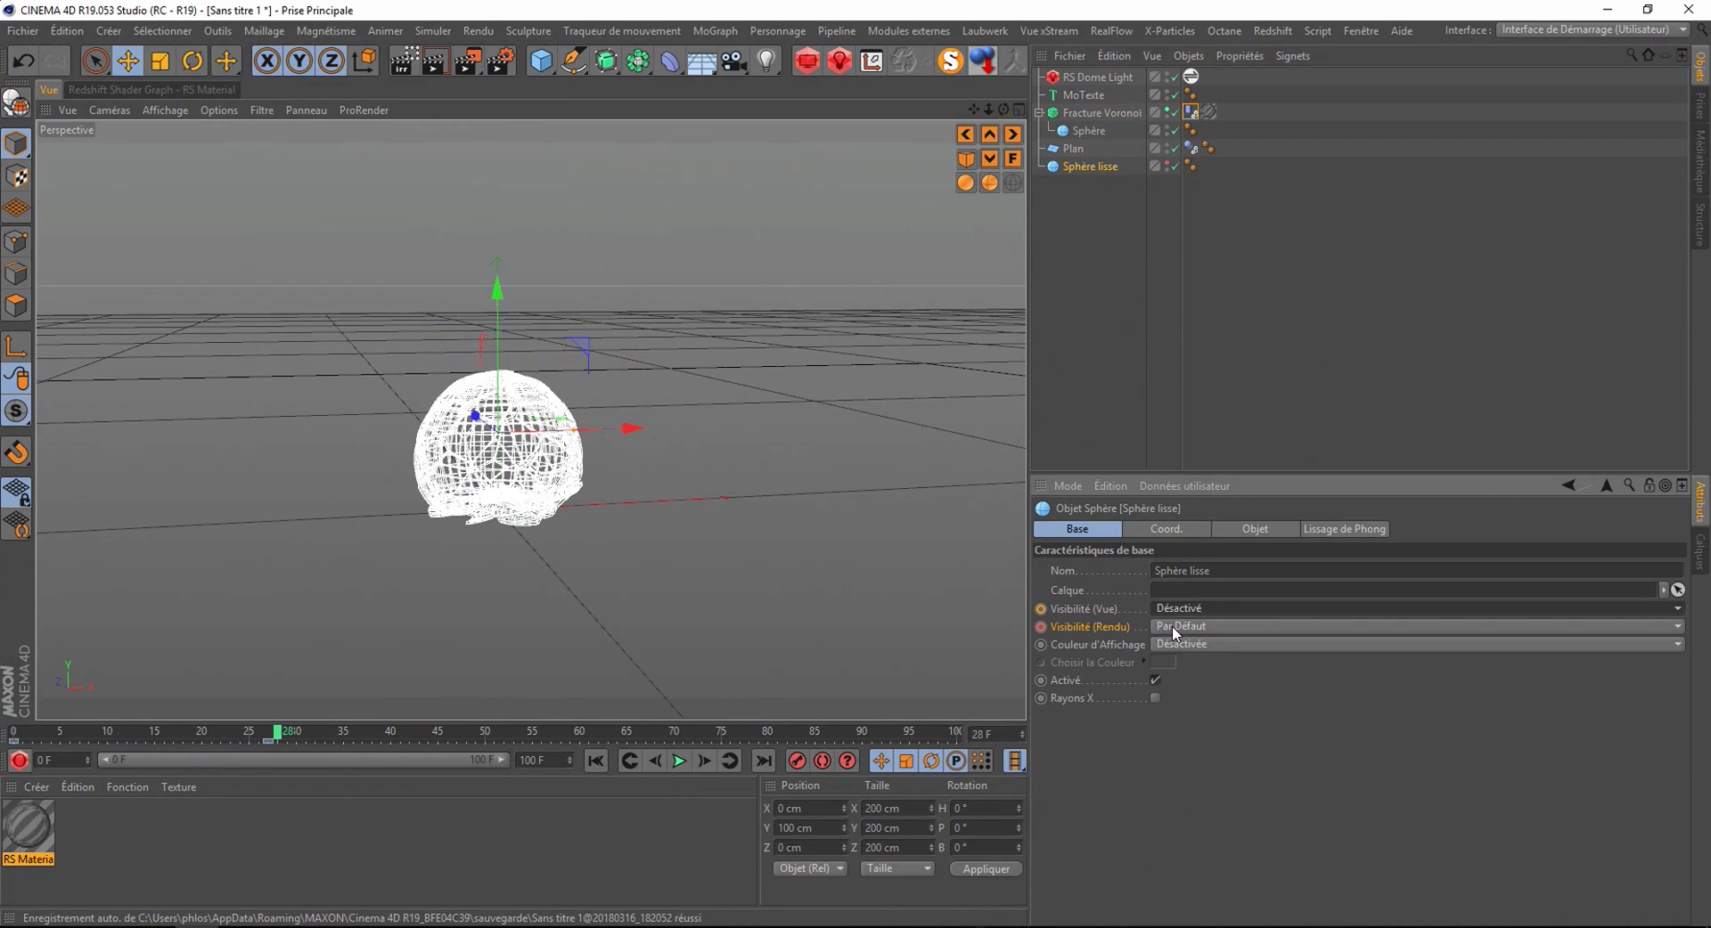
click(1172, 626)
click(1163, 682)
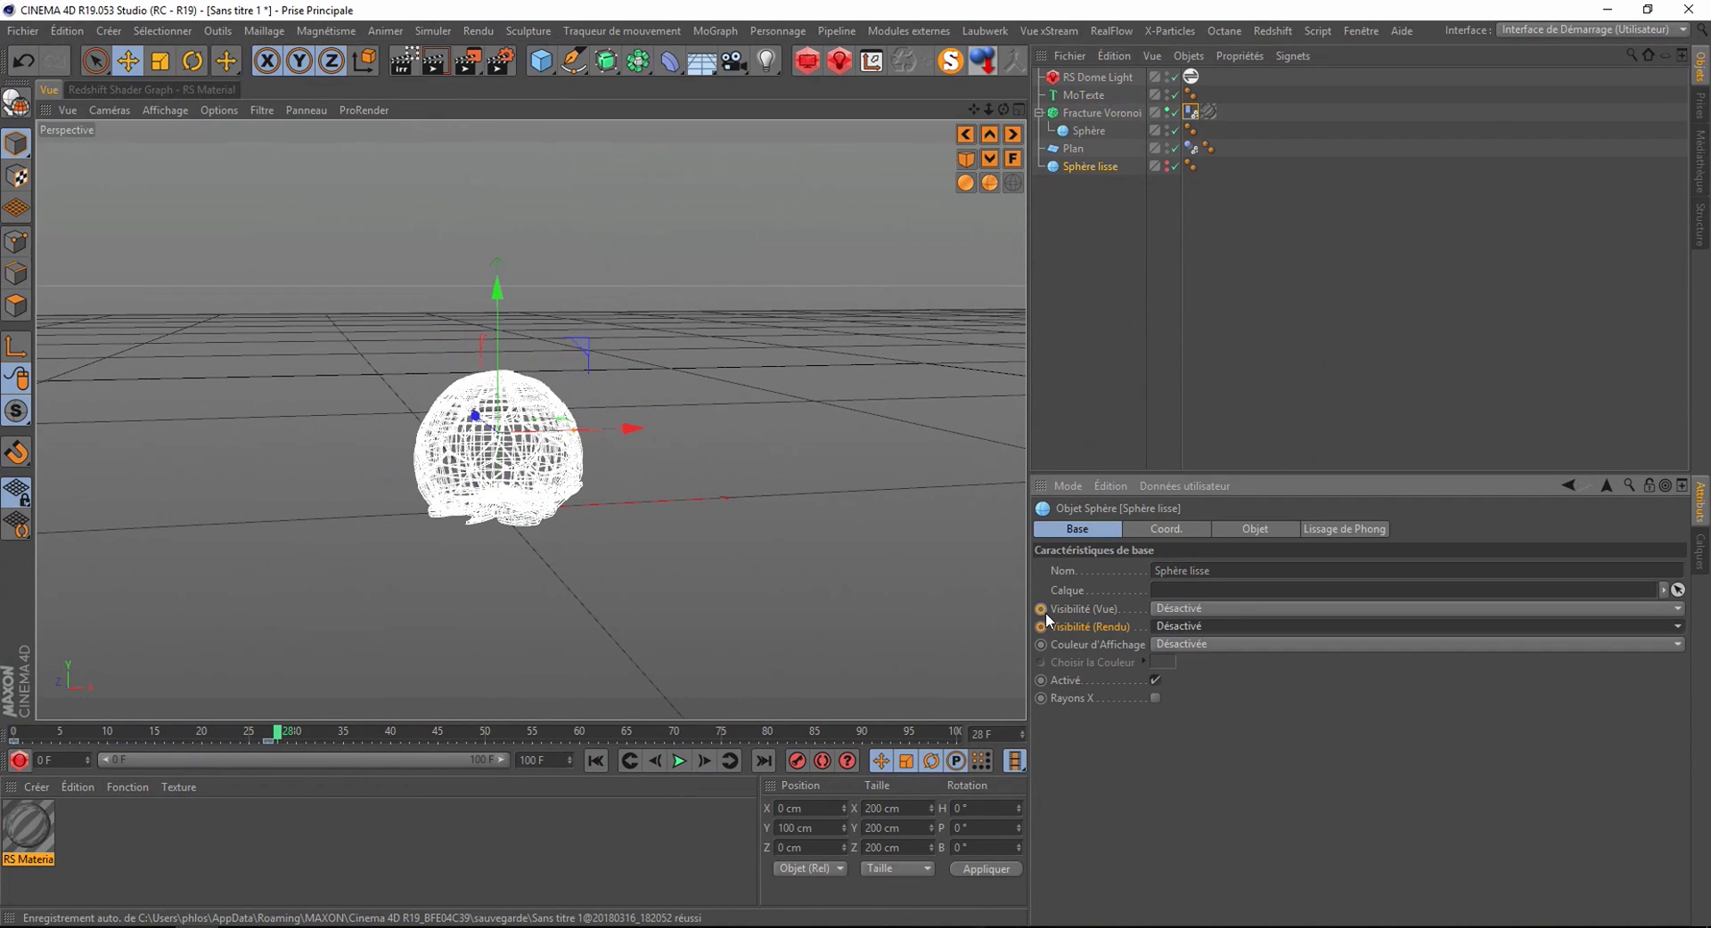
click(1040, 608)
click(1041, 626)
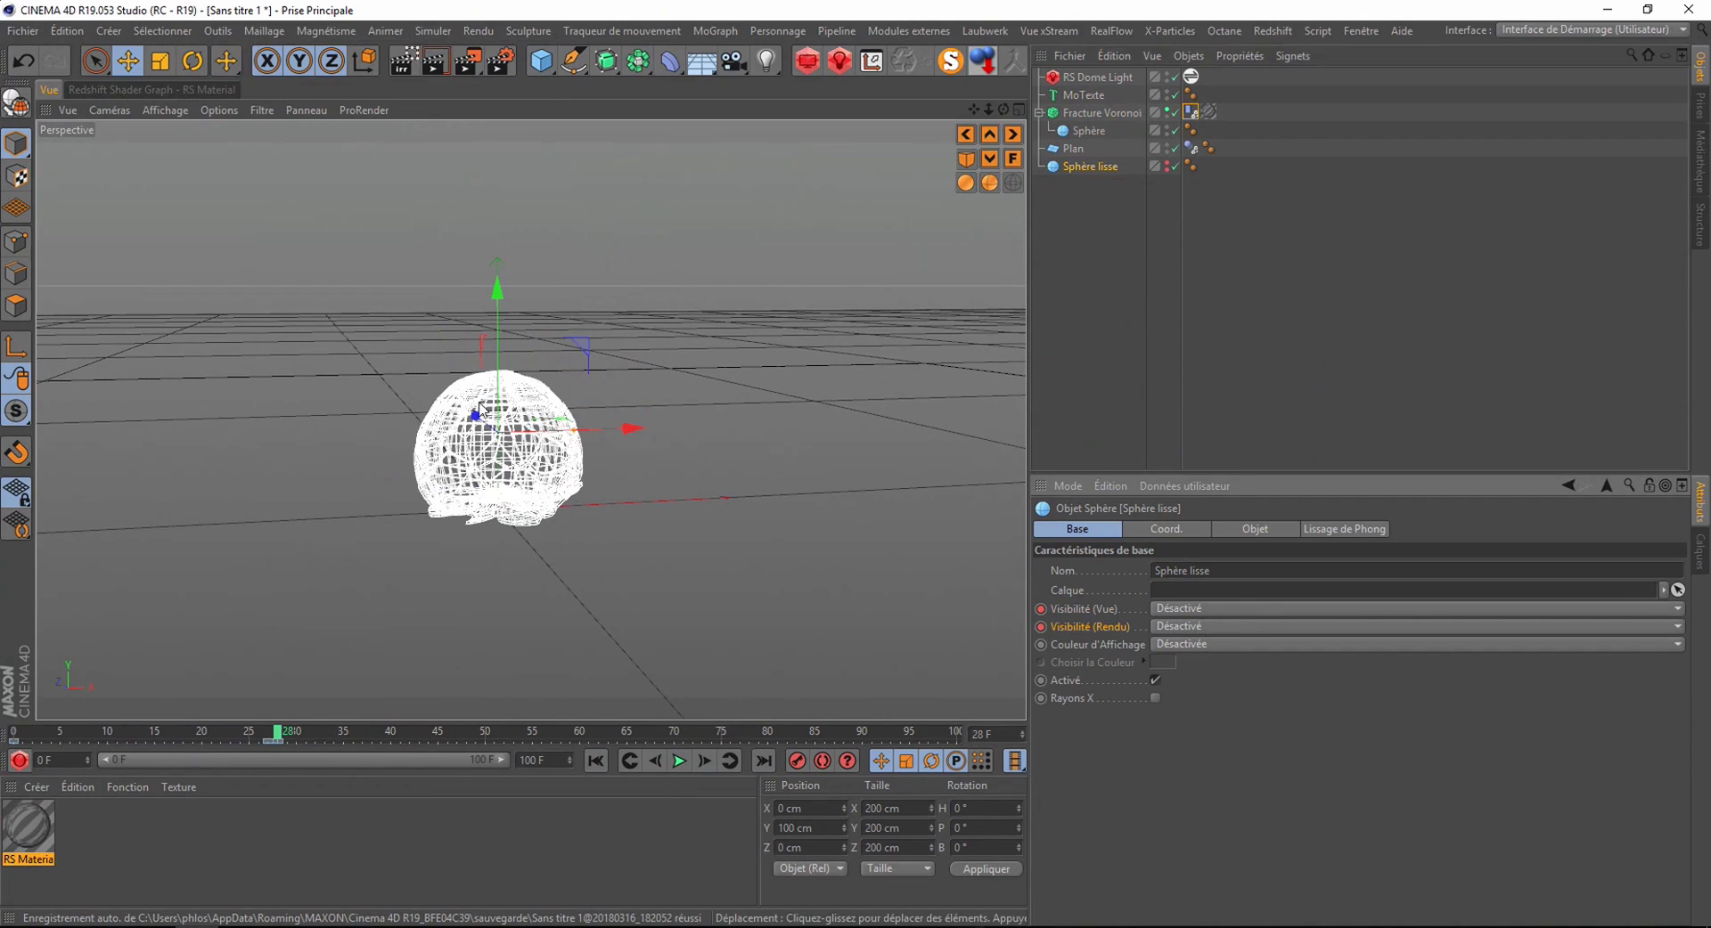
- Set Fracture Voronoi's view and render visibility to Activé and keyframe both at frame 28
click(1089, 111)
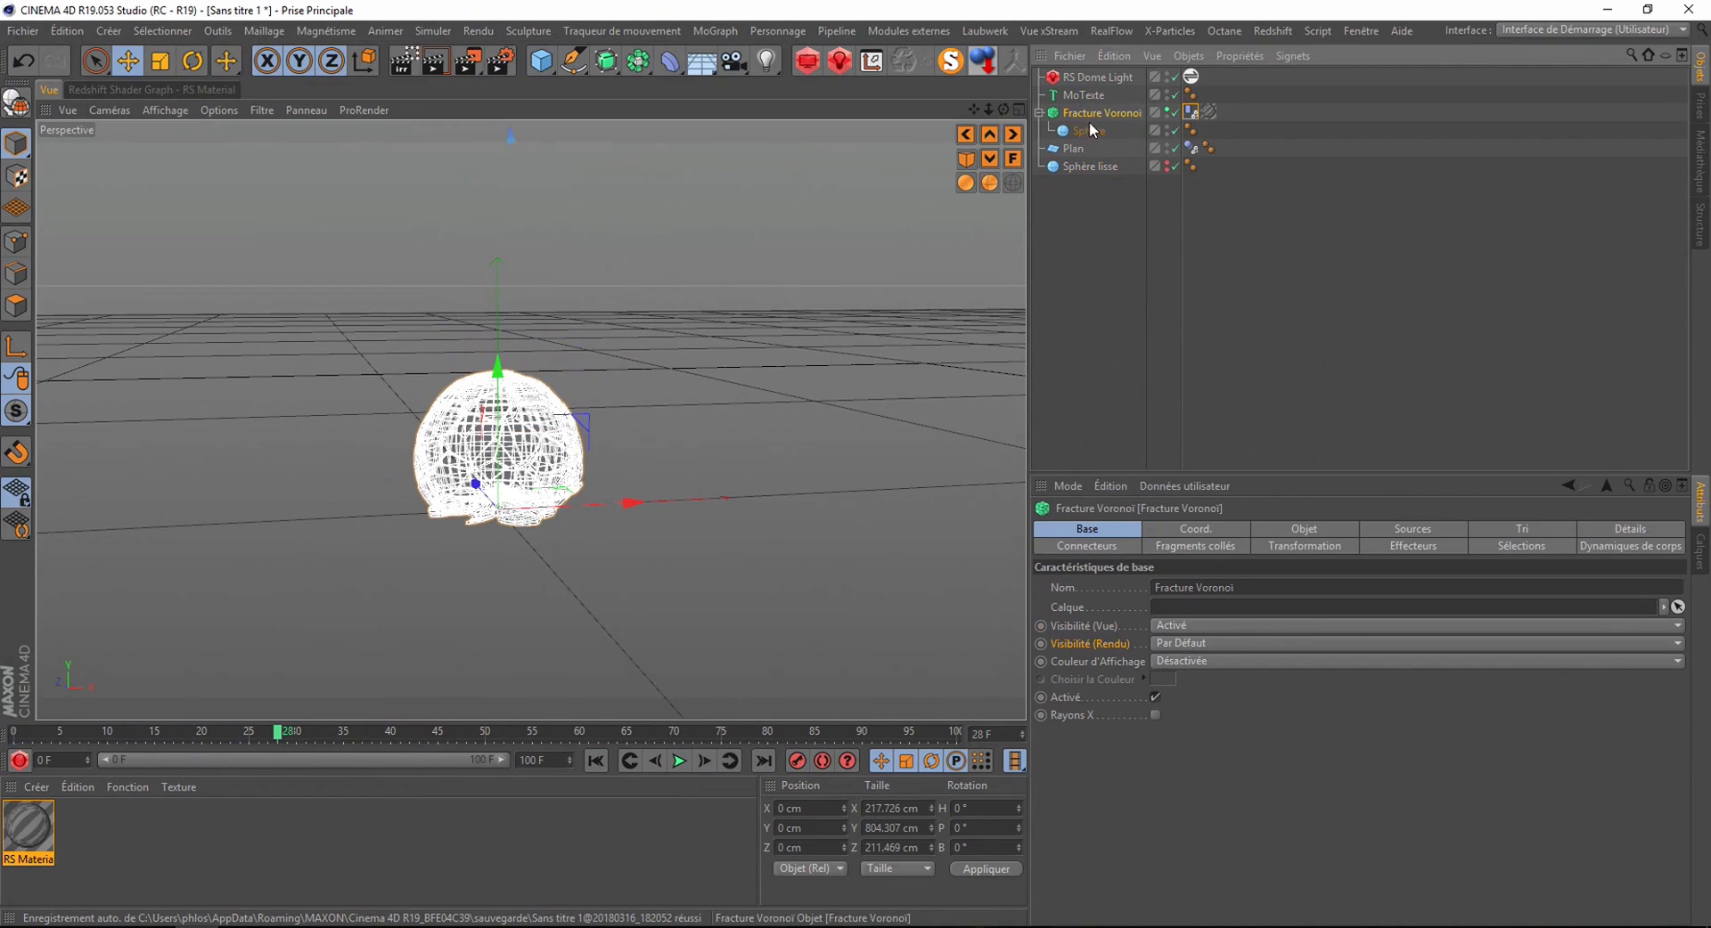
click(1168, 623)
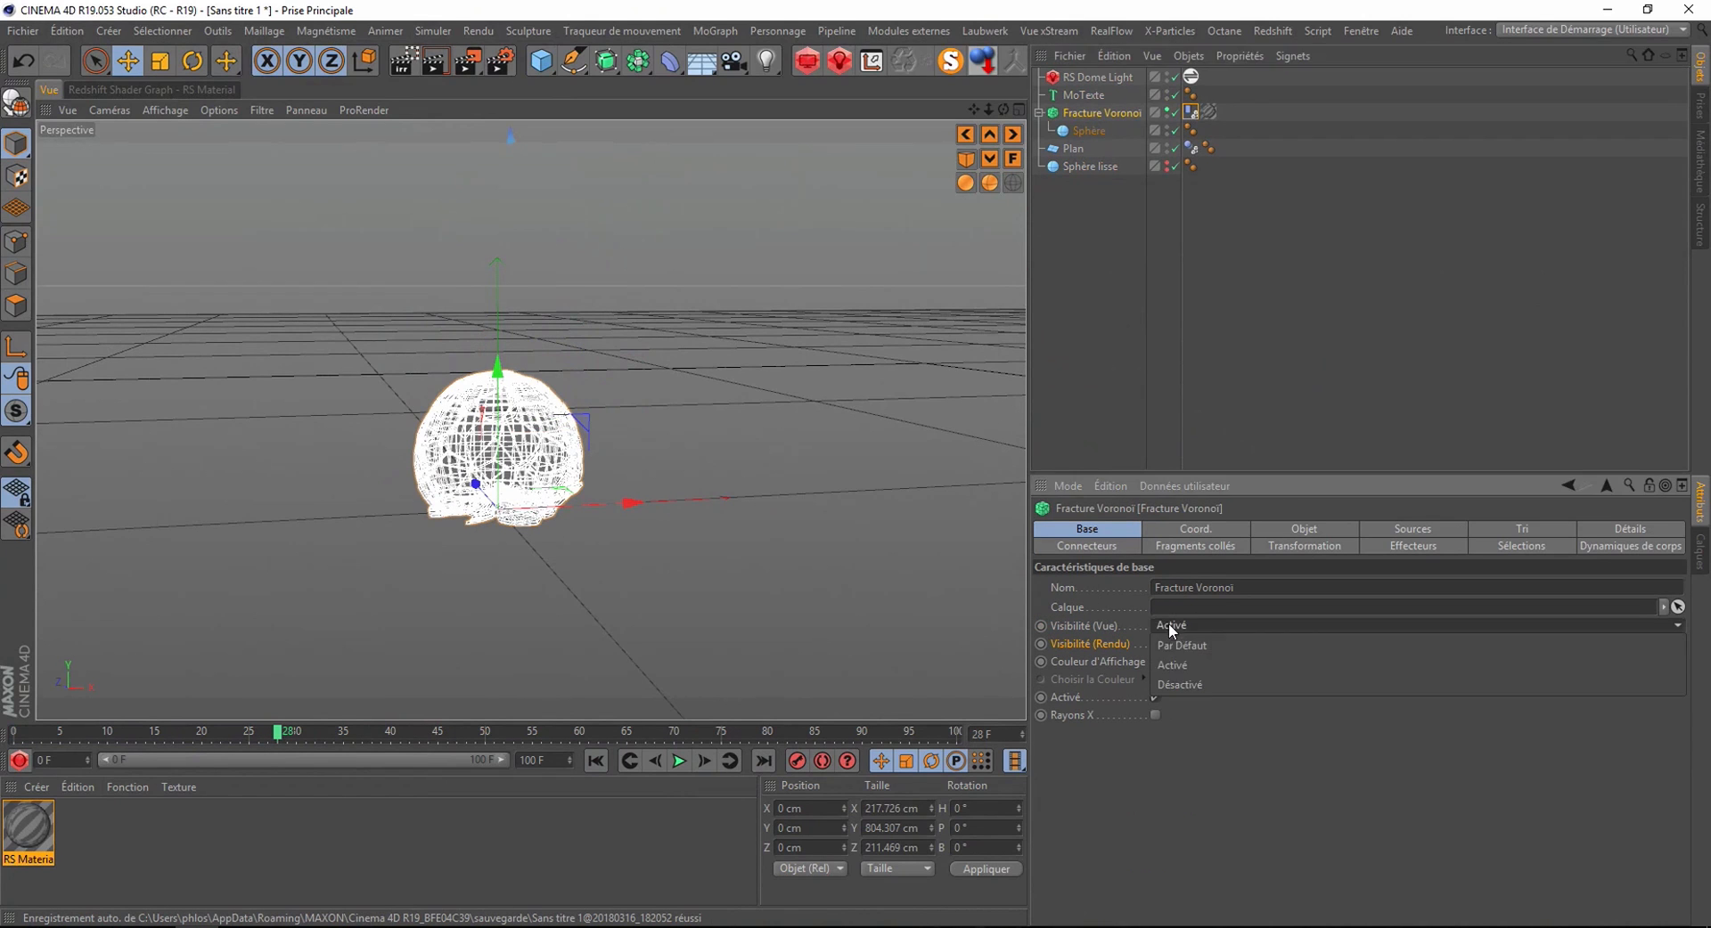
click(1165, 659)
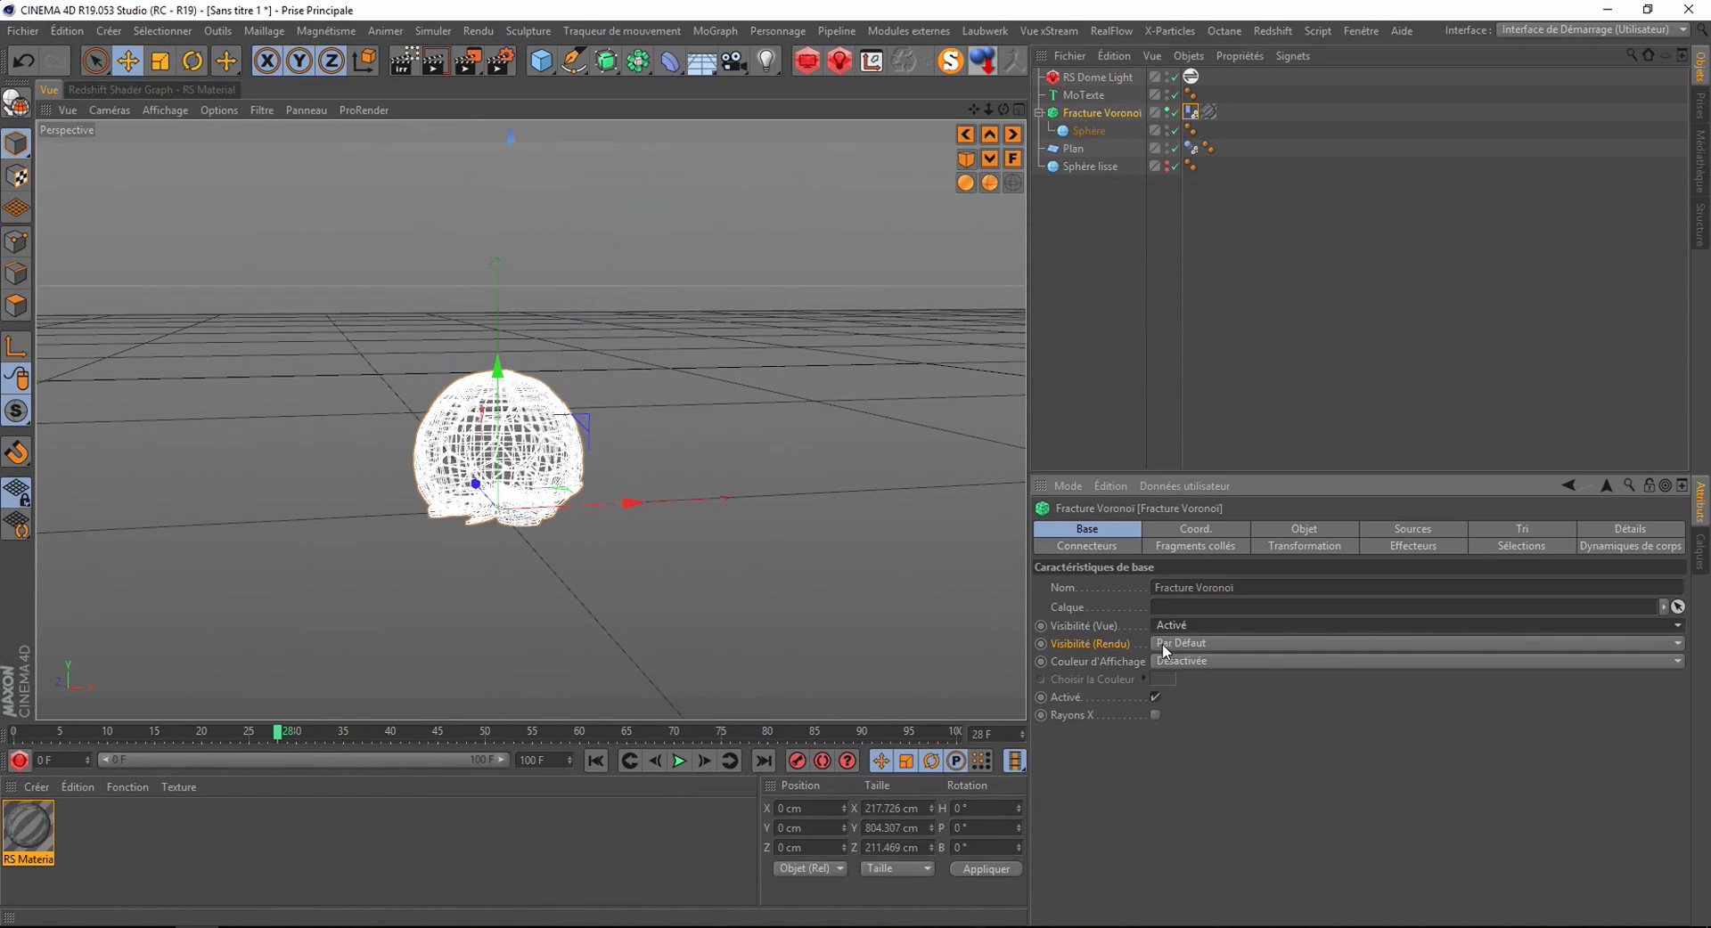
click(1165, 643)
click(1167, 662)
ctrl+click(1040, 626)
ctrl+click(1040, 643)
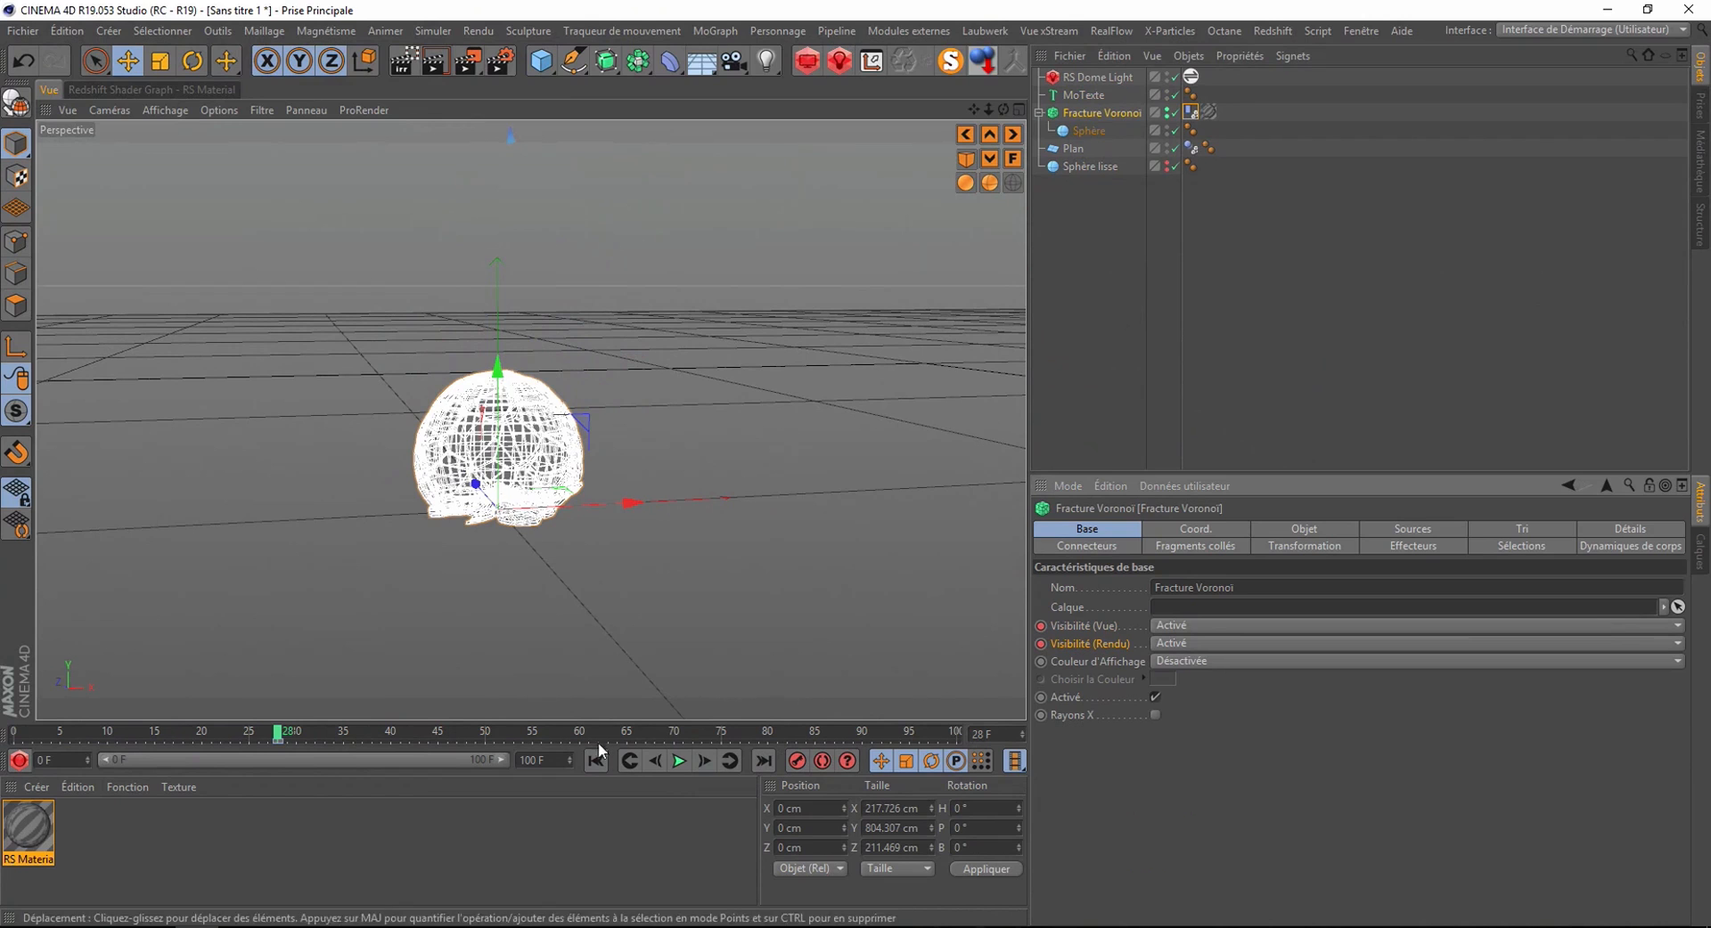
- At frame 27, set Fracture Voronoi's view and render visibility to Désactivé and keyframe both
click(654, 762)
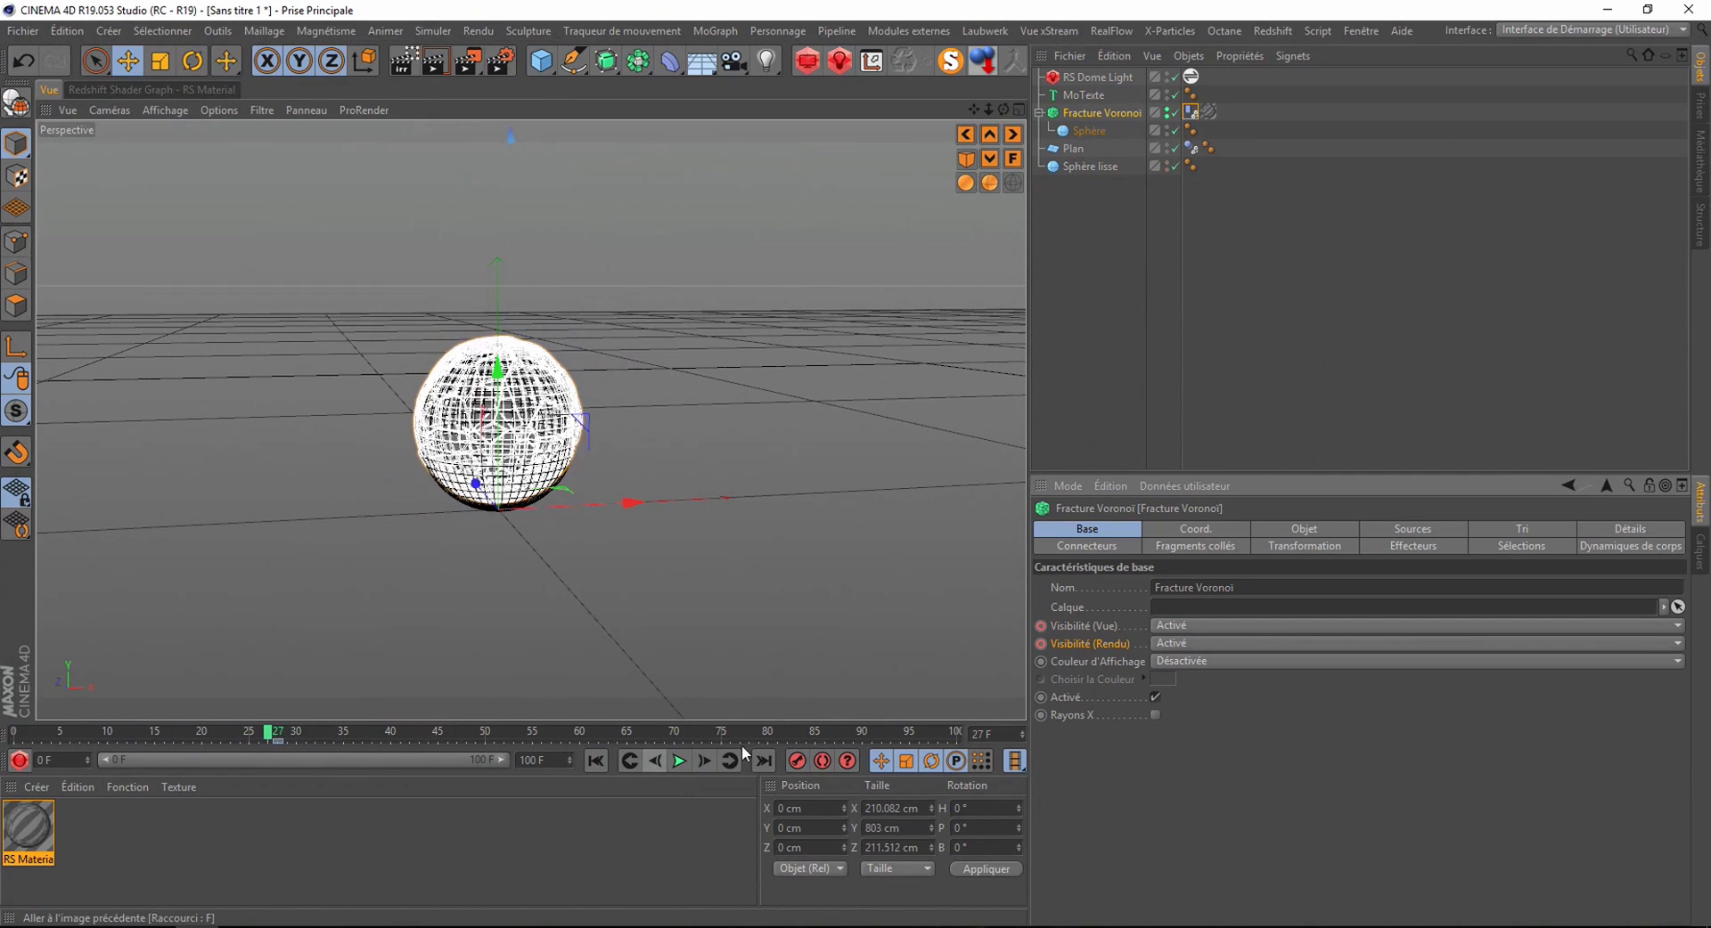
click(1164, 618)
click(1169, 687)
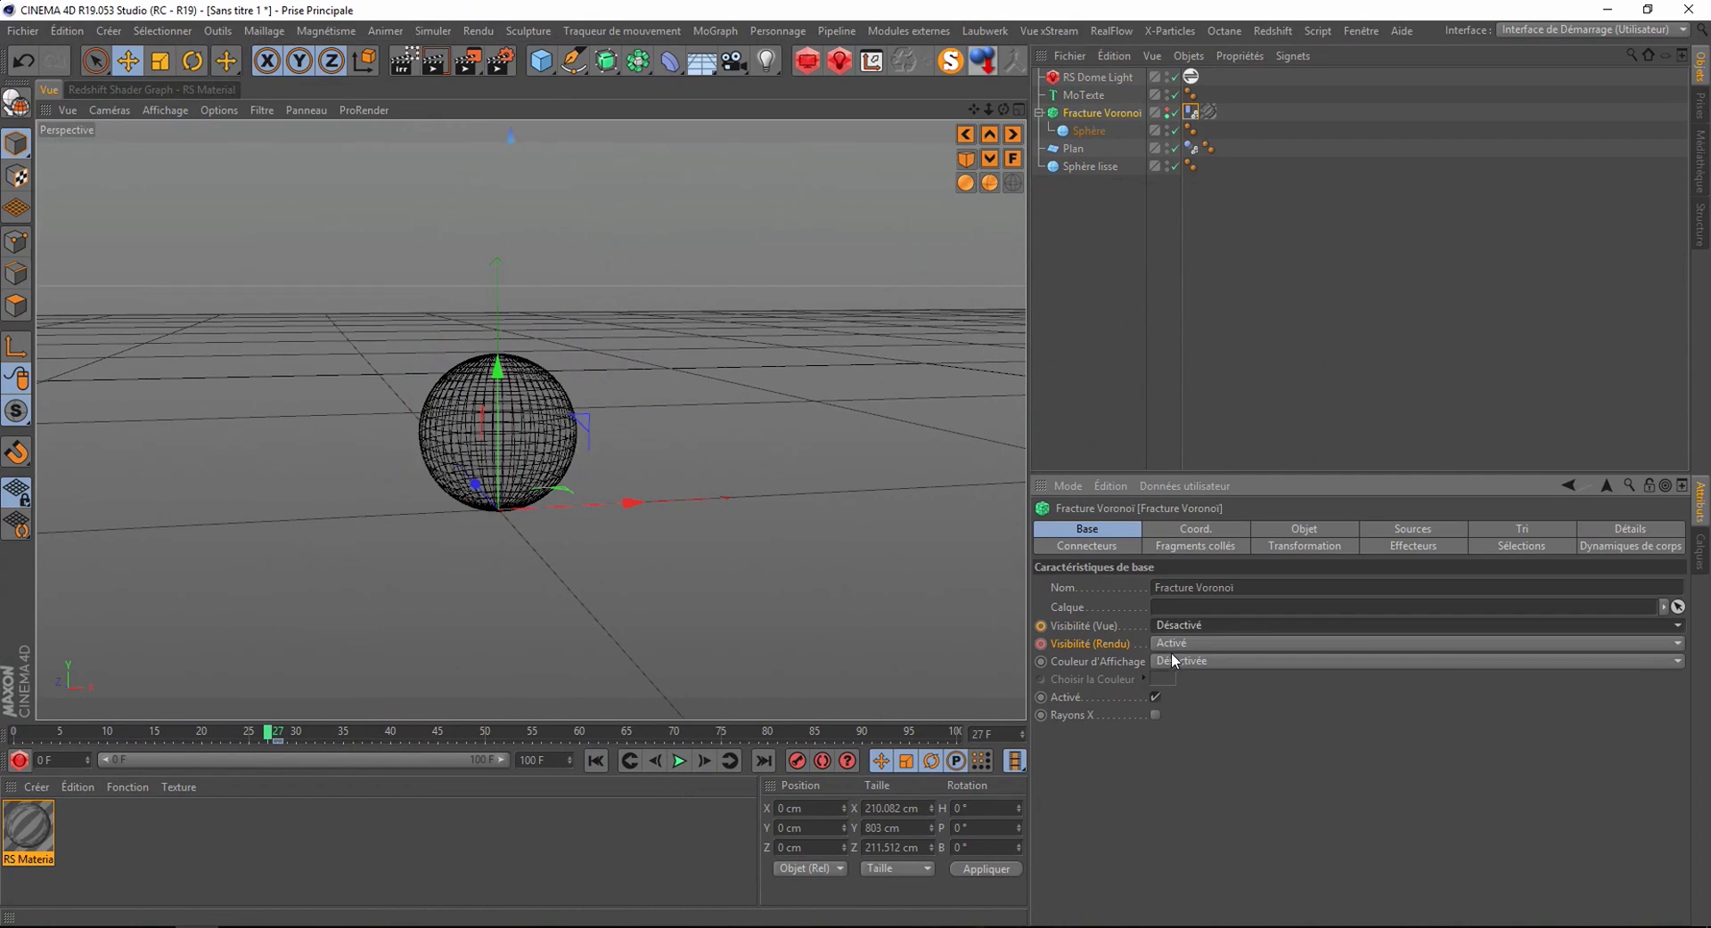
click(1172, 645)
click(1168, 709)
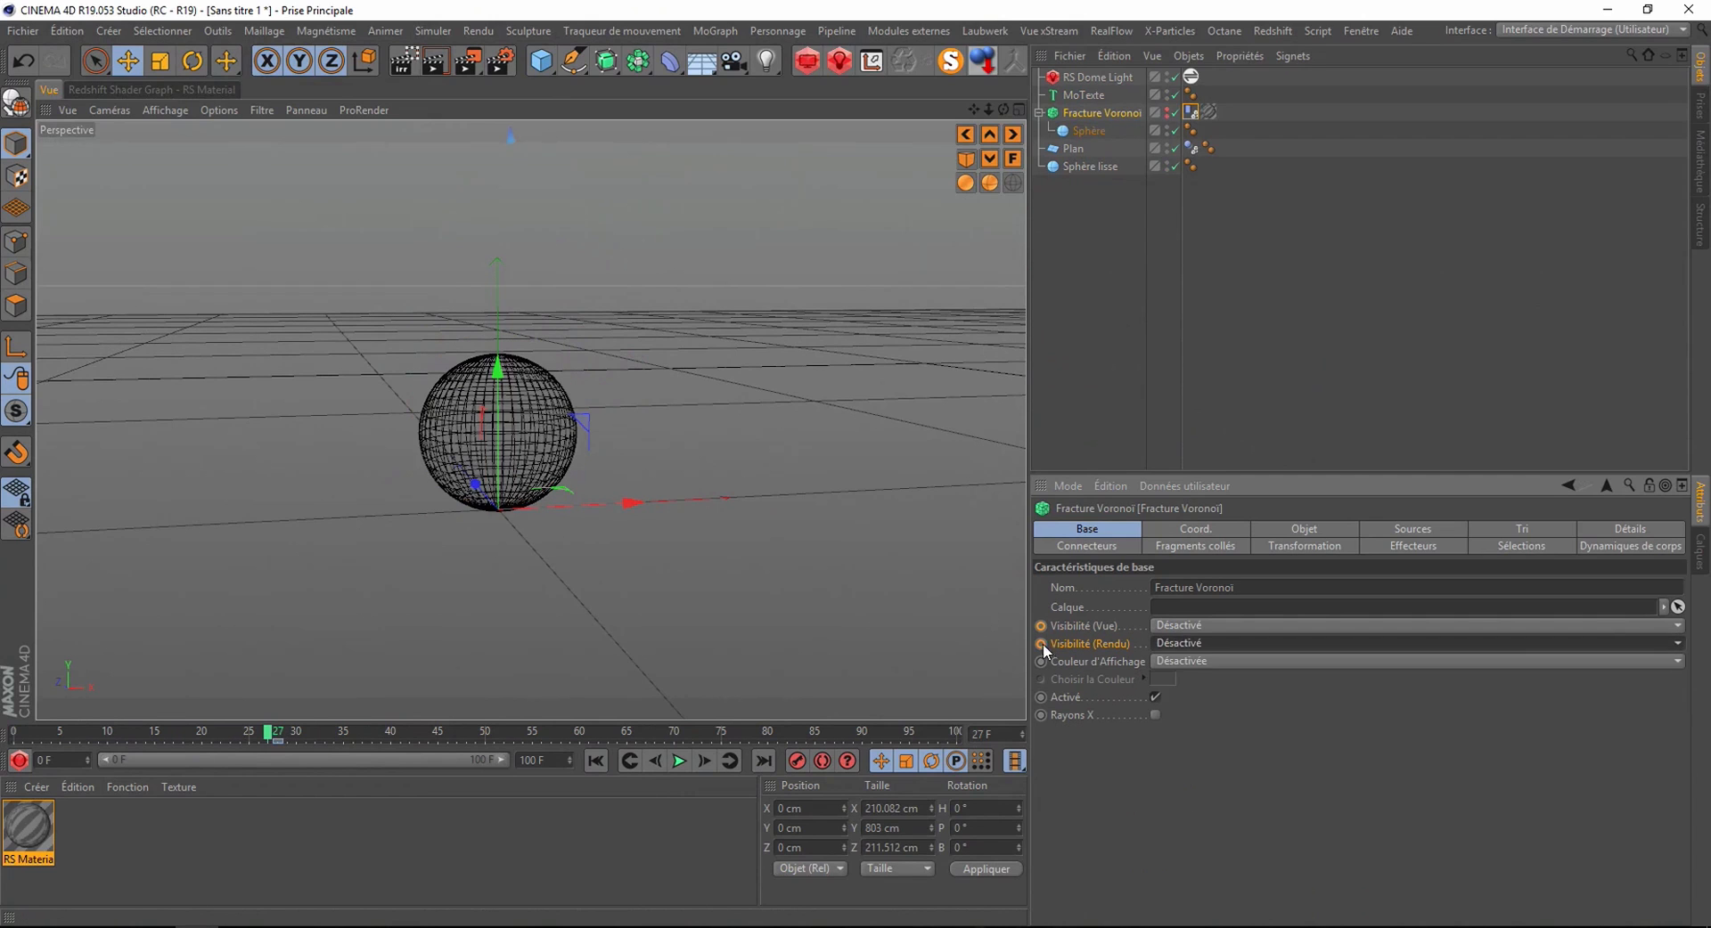
click(1040, 642)
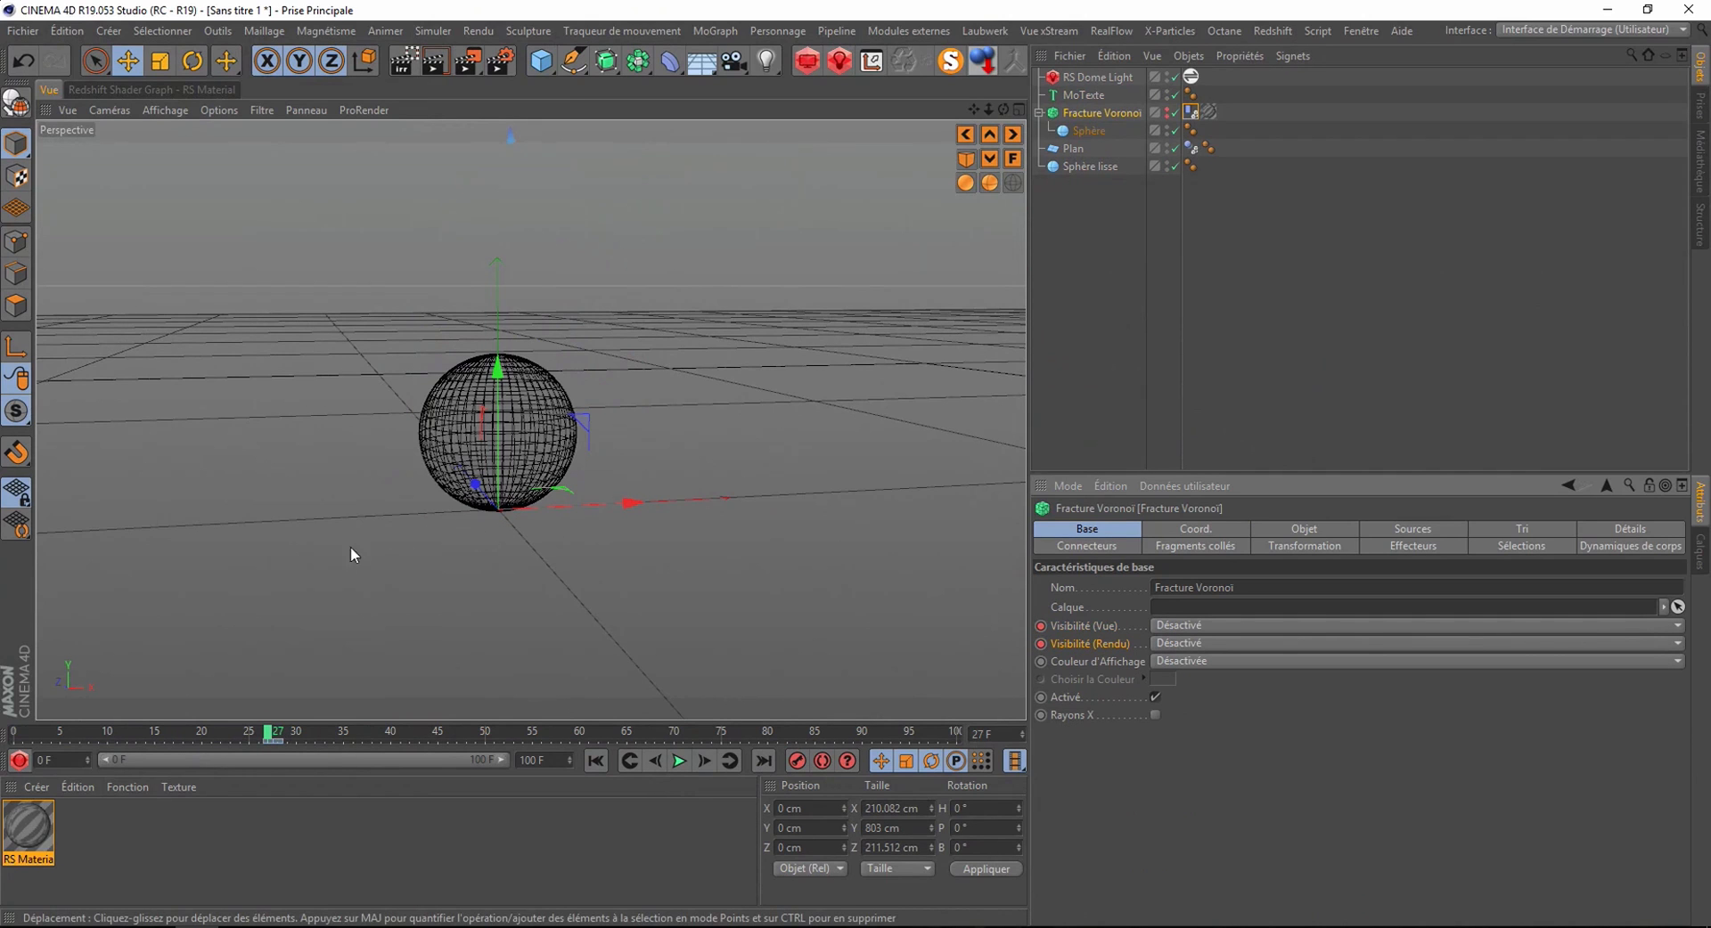
- Scrub the timeline from frame 19 to frame 64 to check the visibility swap between the smooth and fractured spheres
drag(268, 734, 194, 731)
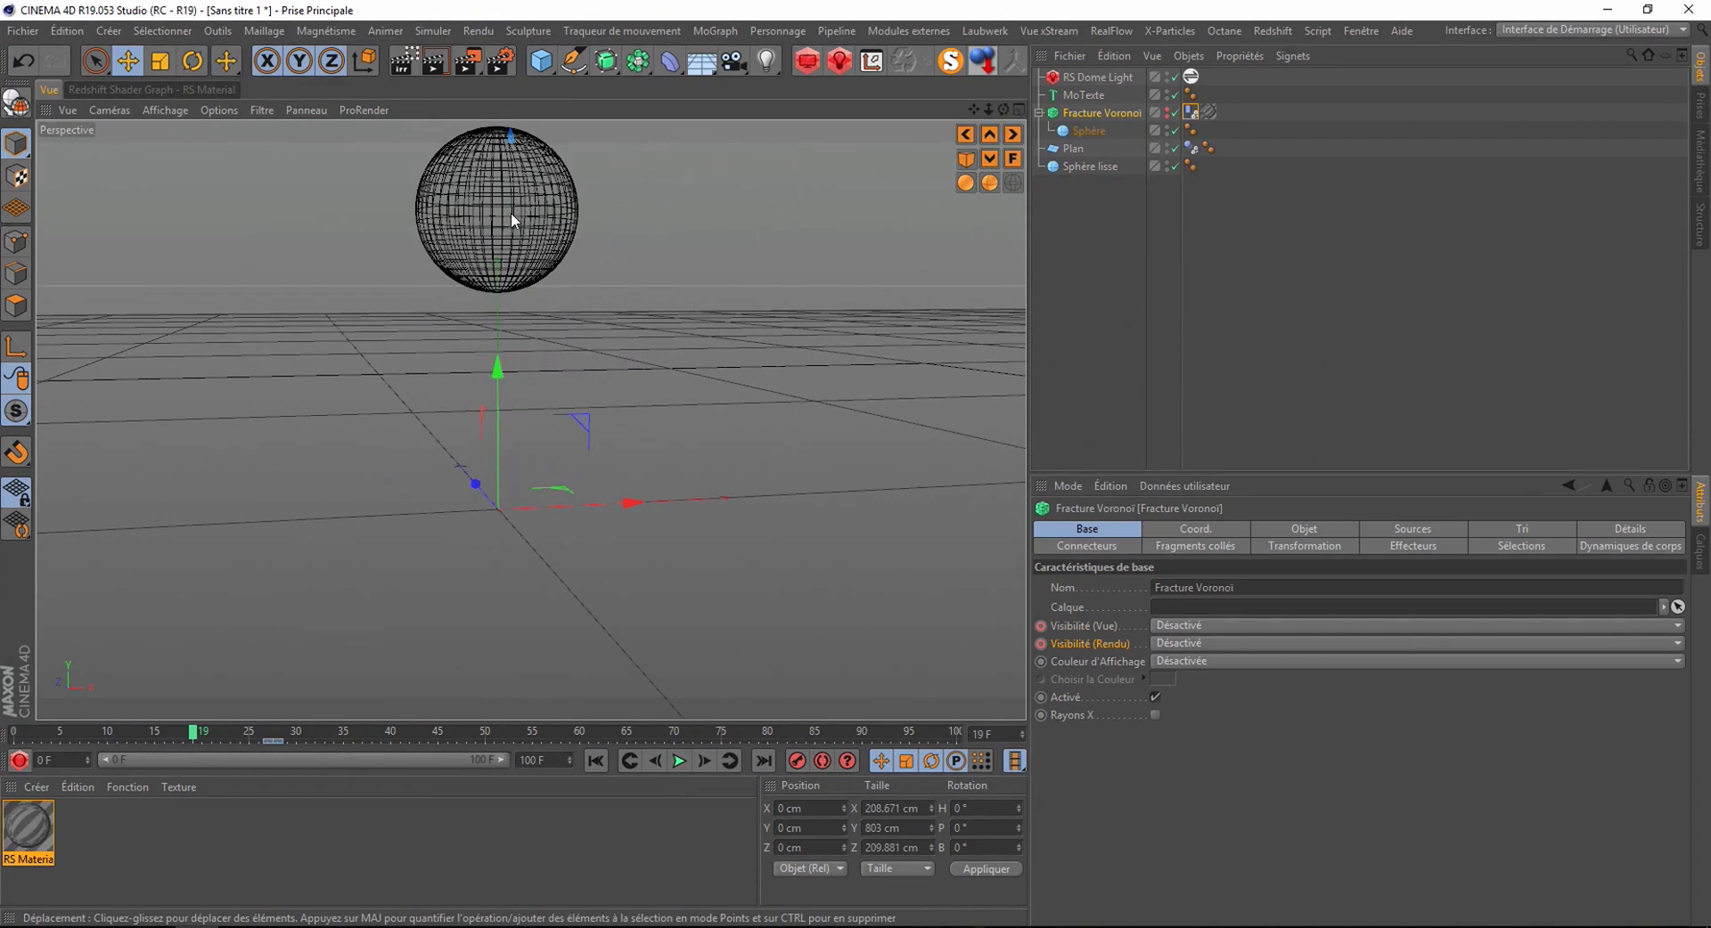
drag(211, 734, 267, 743)
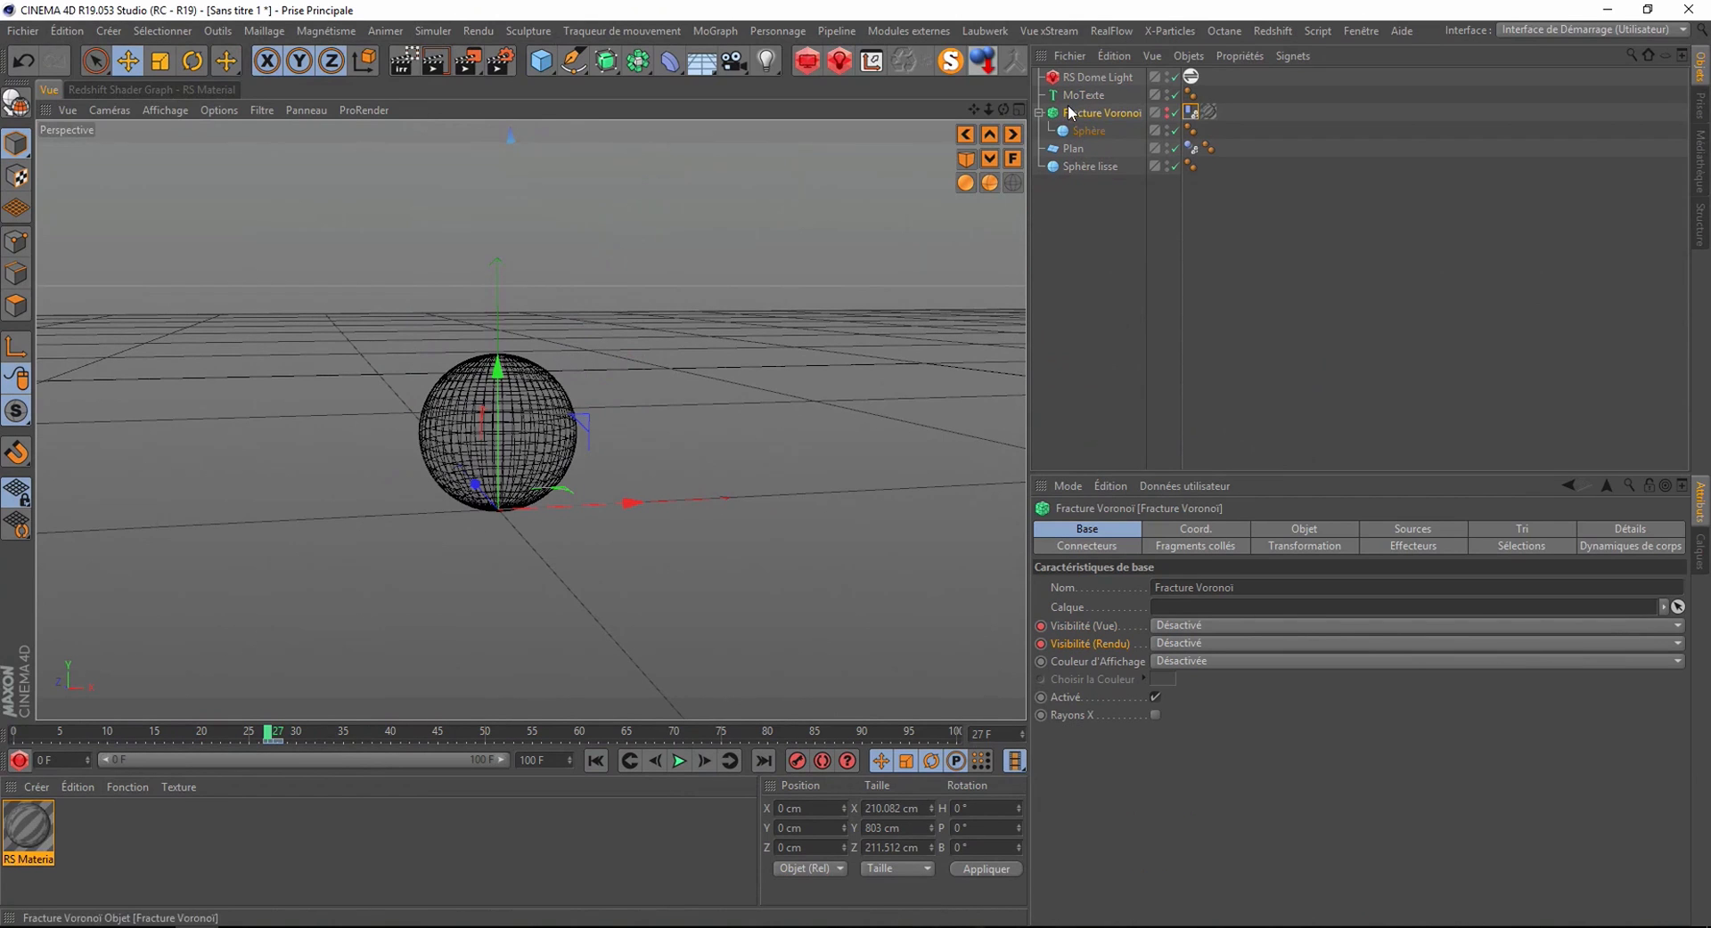
drag(273, 740, 631, 667)
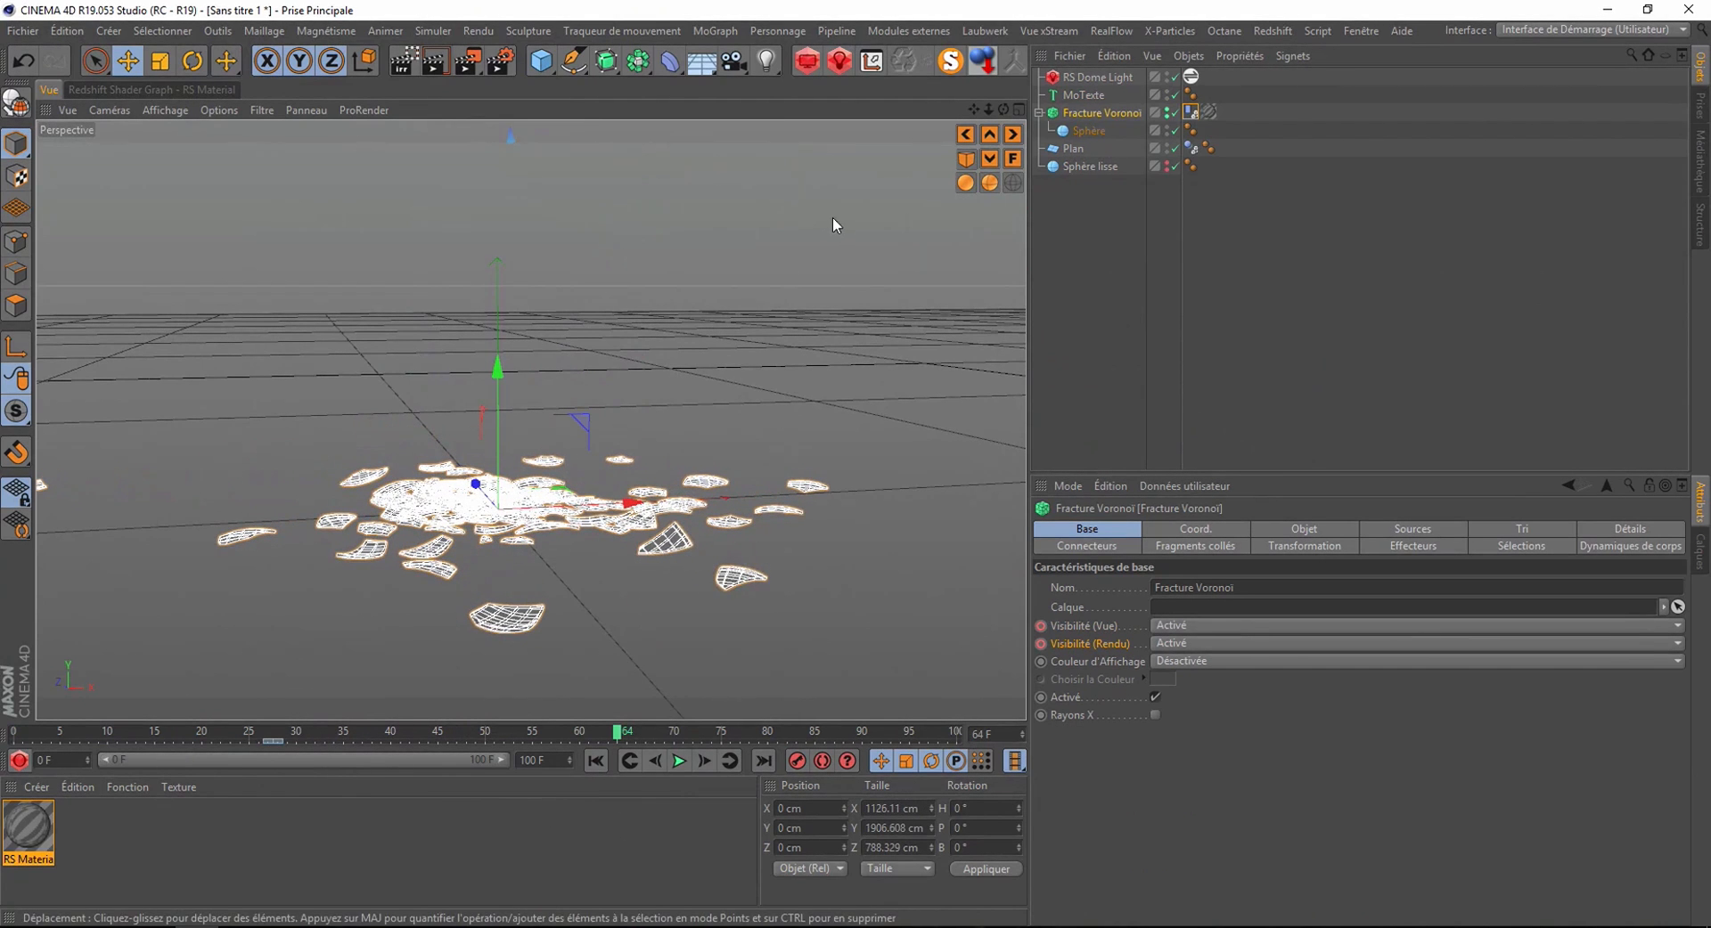
- Add a TurbulenceFD Container to the scene
scroll(708, 409, down, 2)
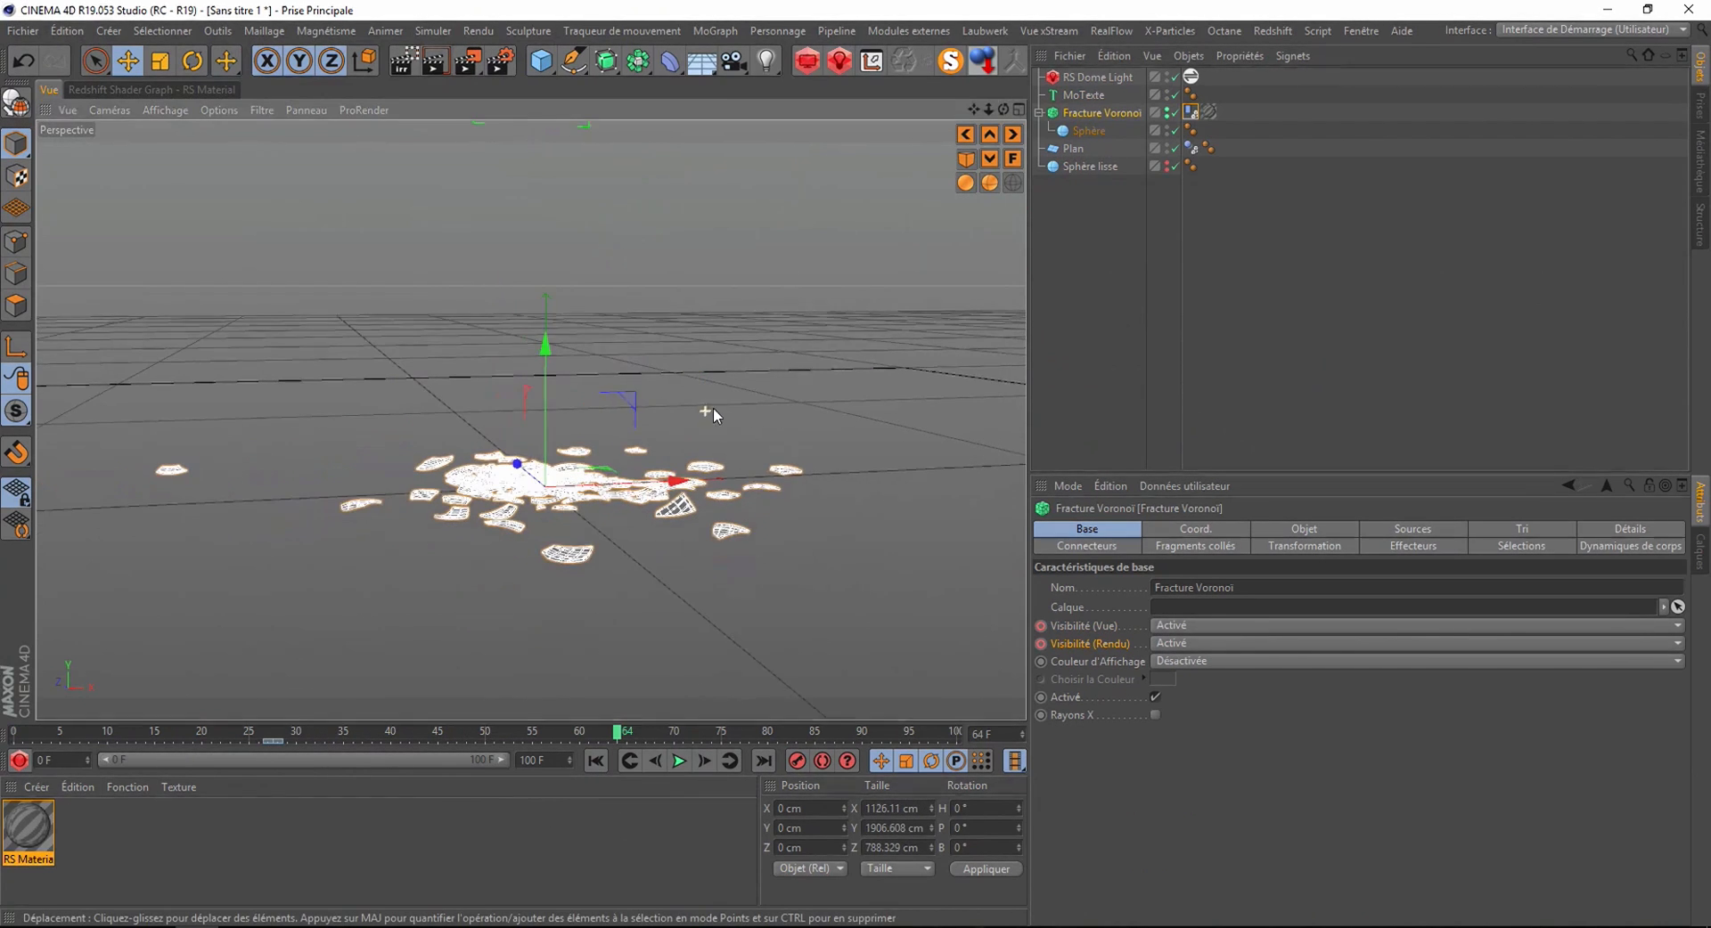
click(905, 26)
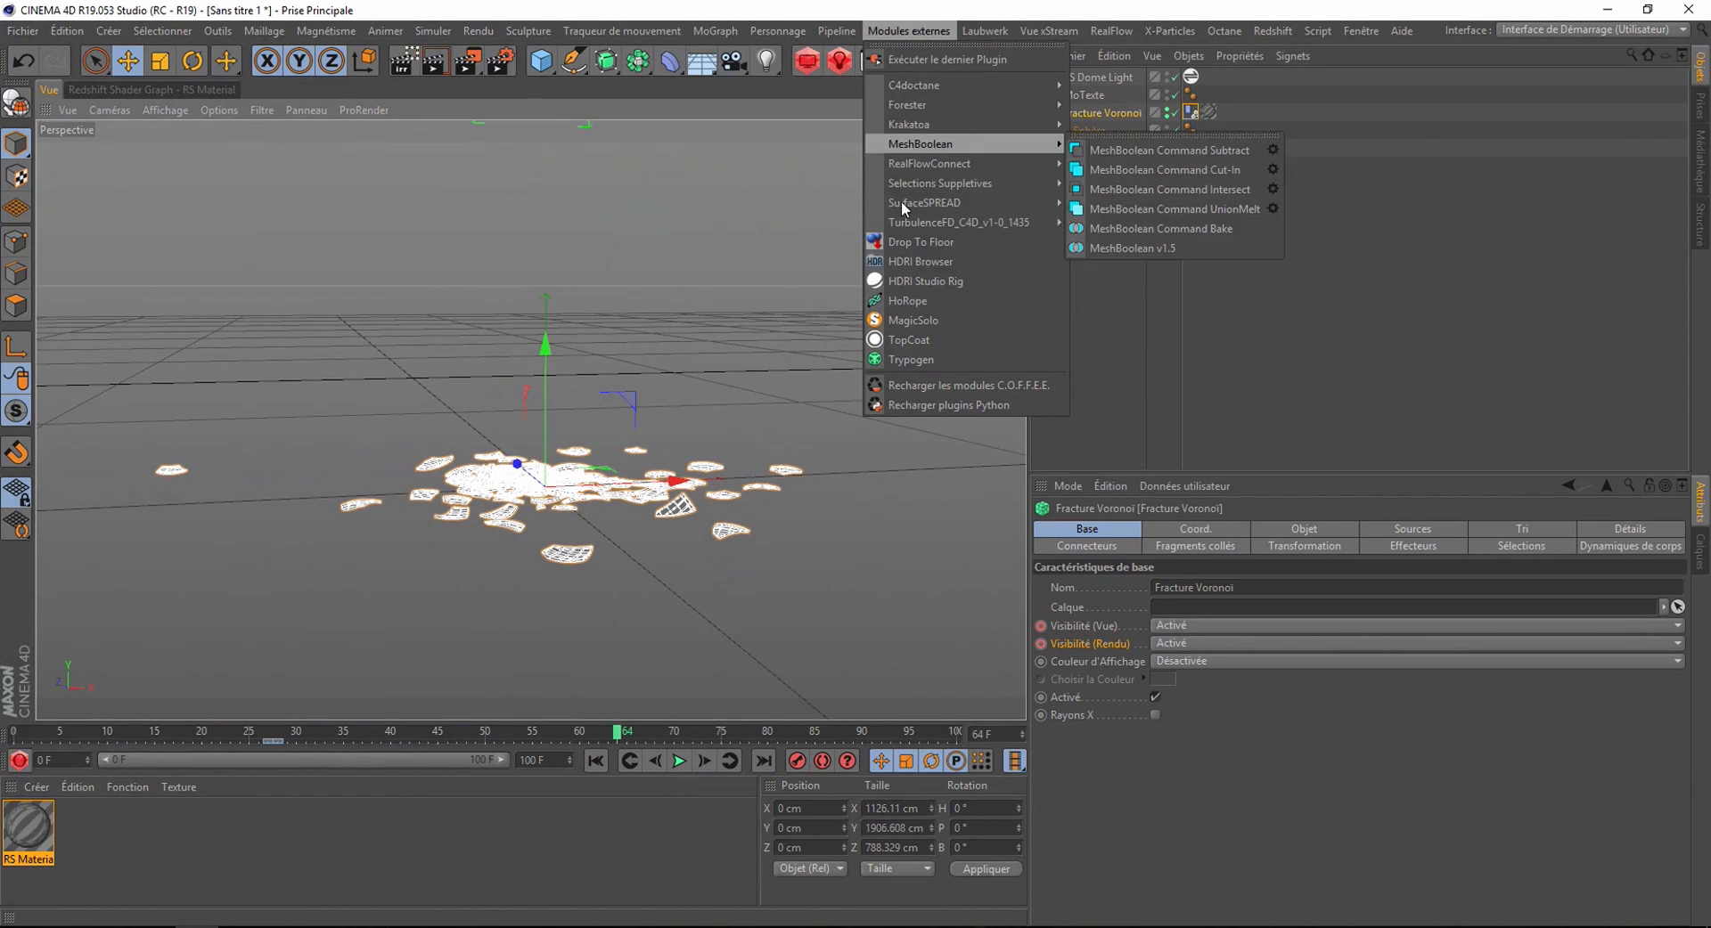
mouse_move(980, 222)
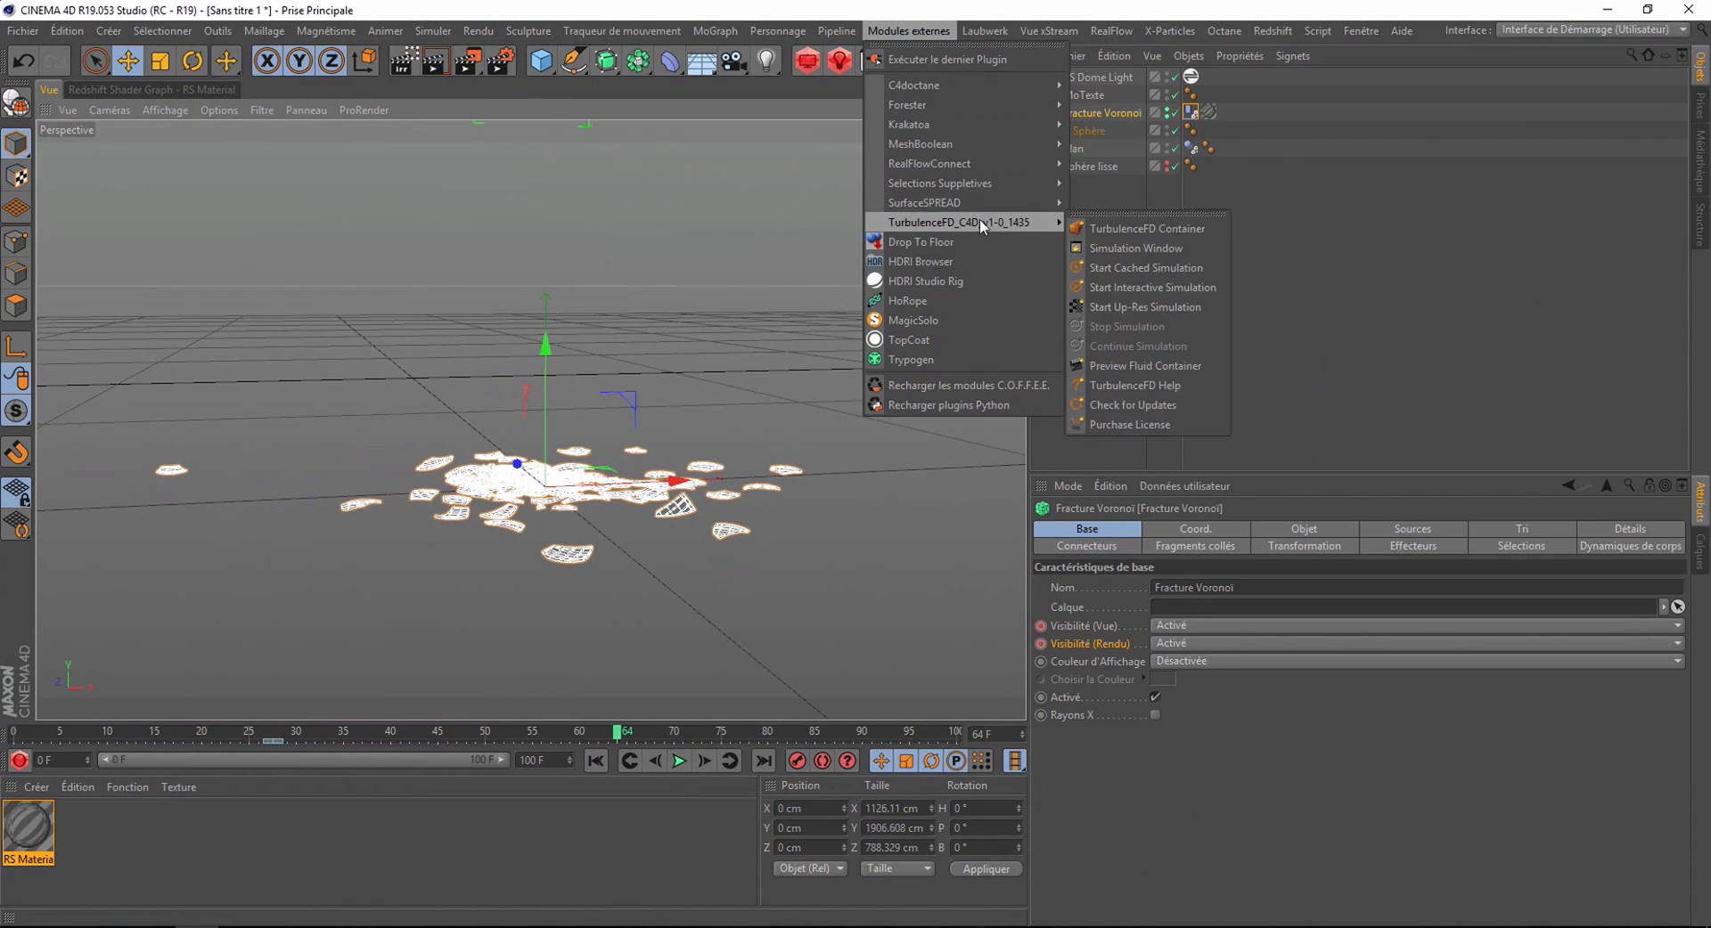
click(1135, 229)
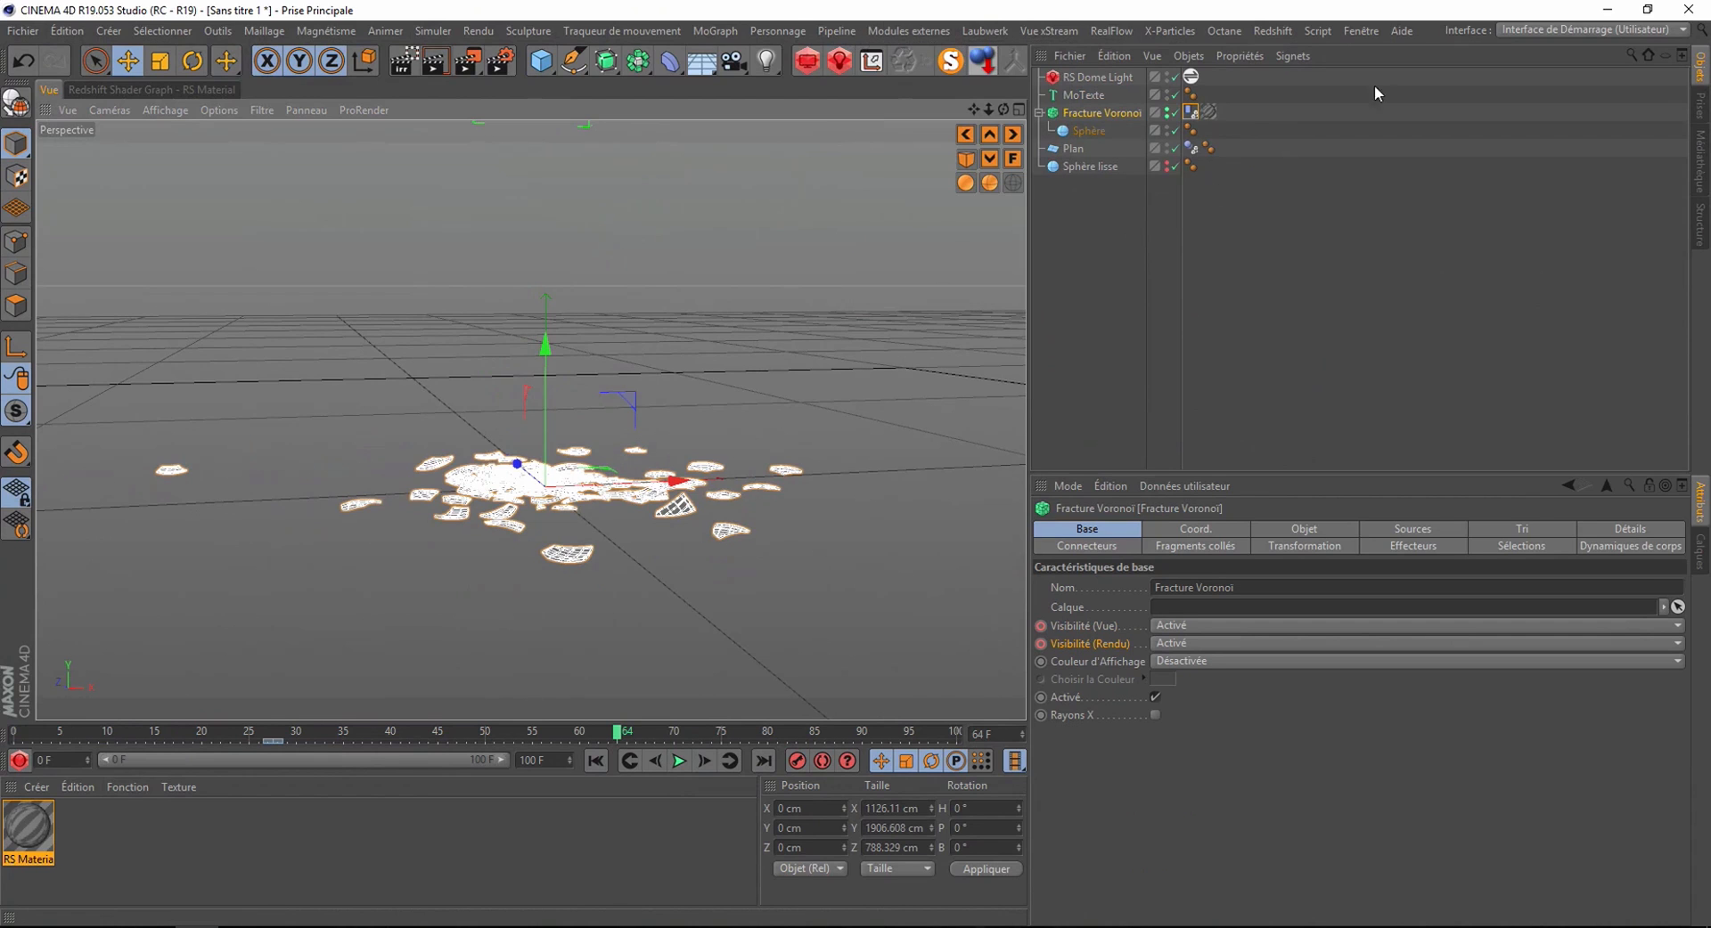
- Switch the interface layout to TFD (Utilisateur) and view the container among the fragments up close
click(1564, 31)
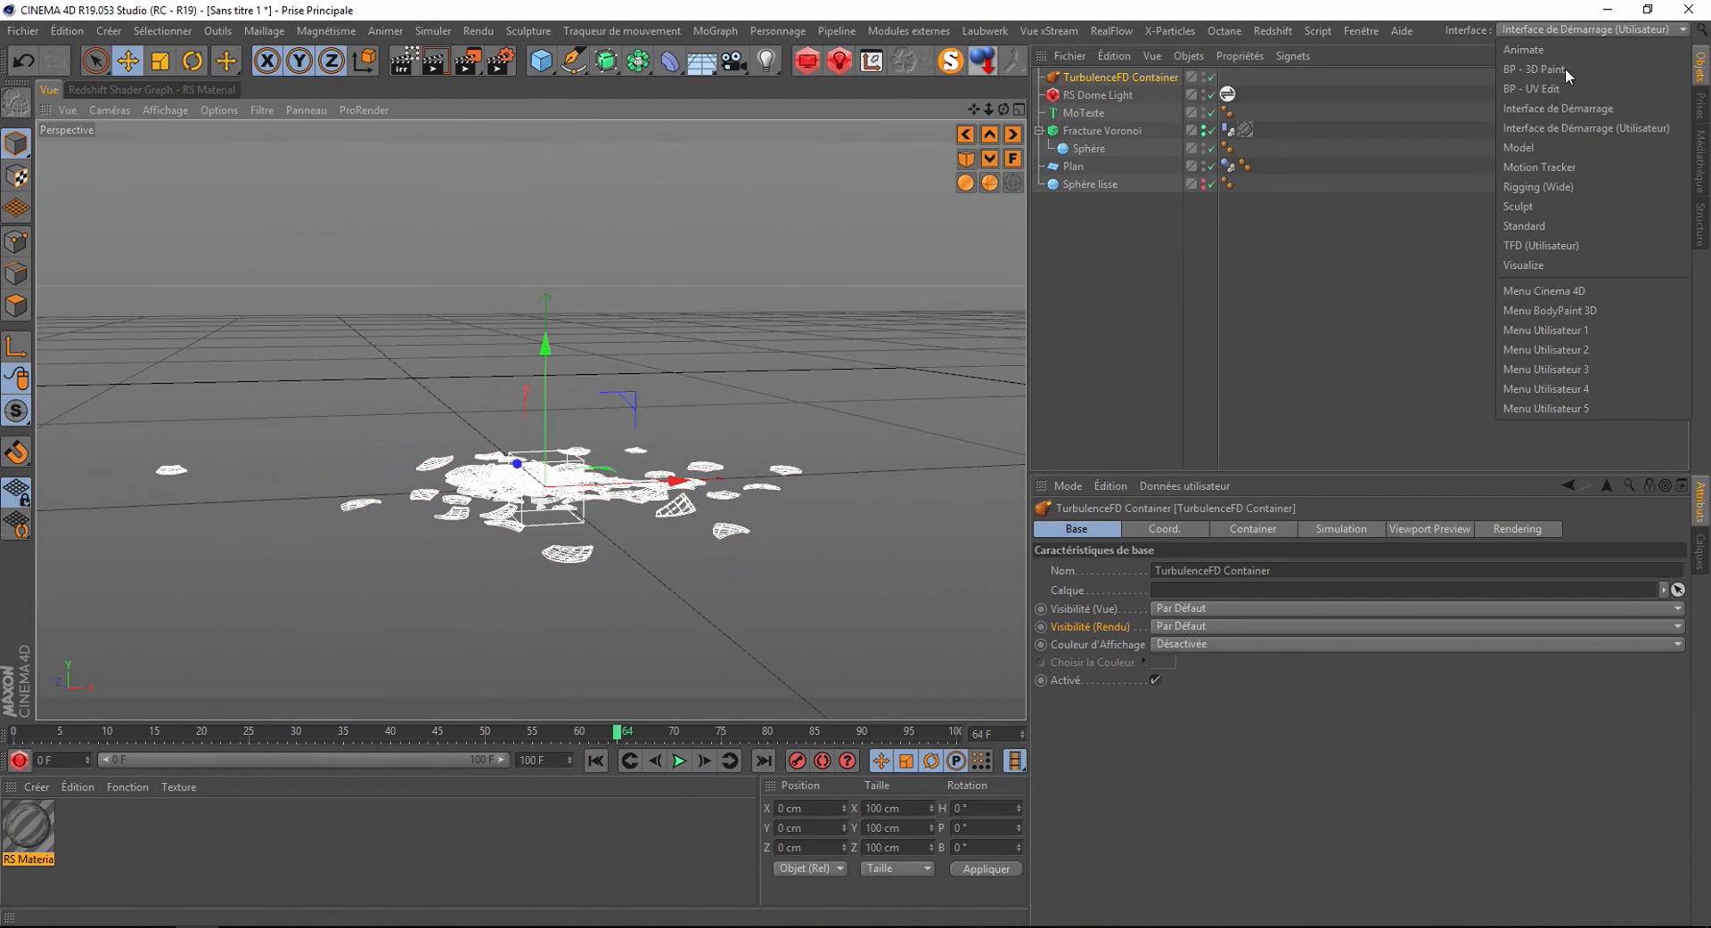
click(1525, 245)
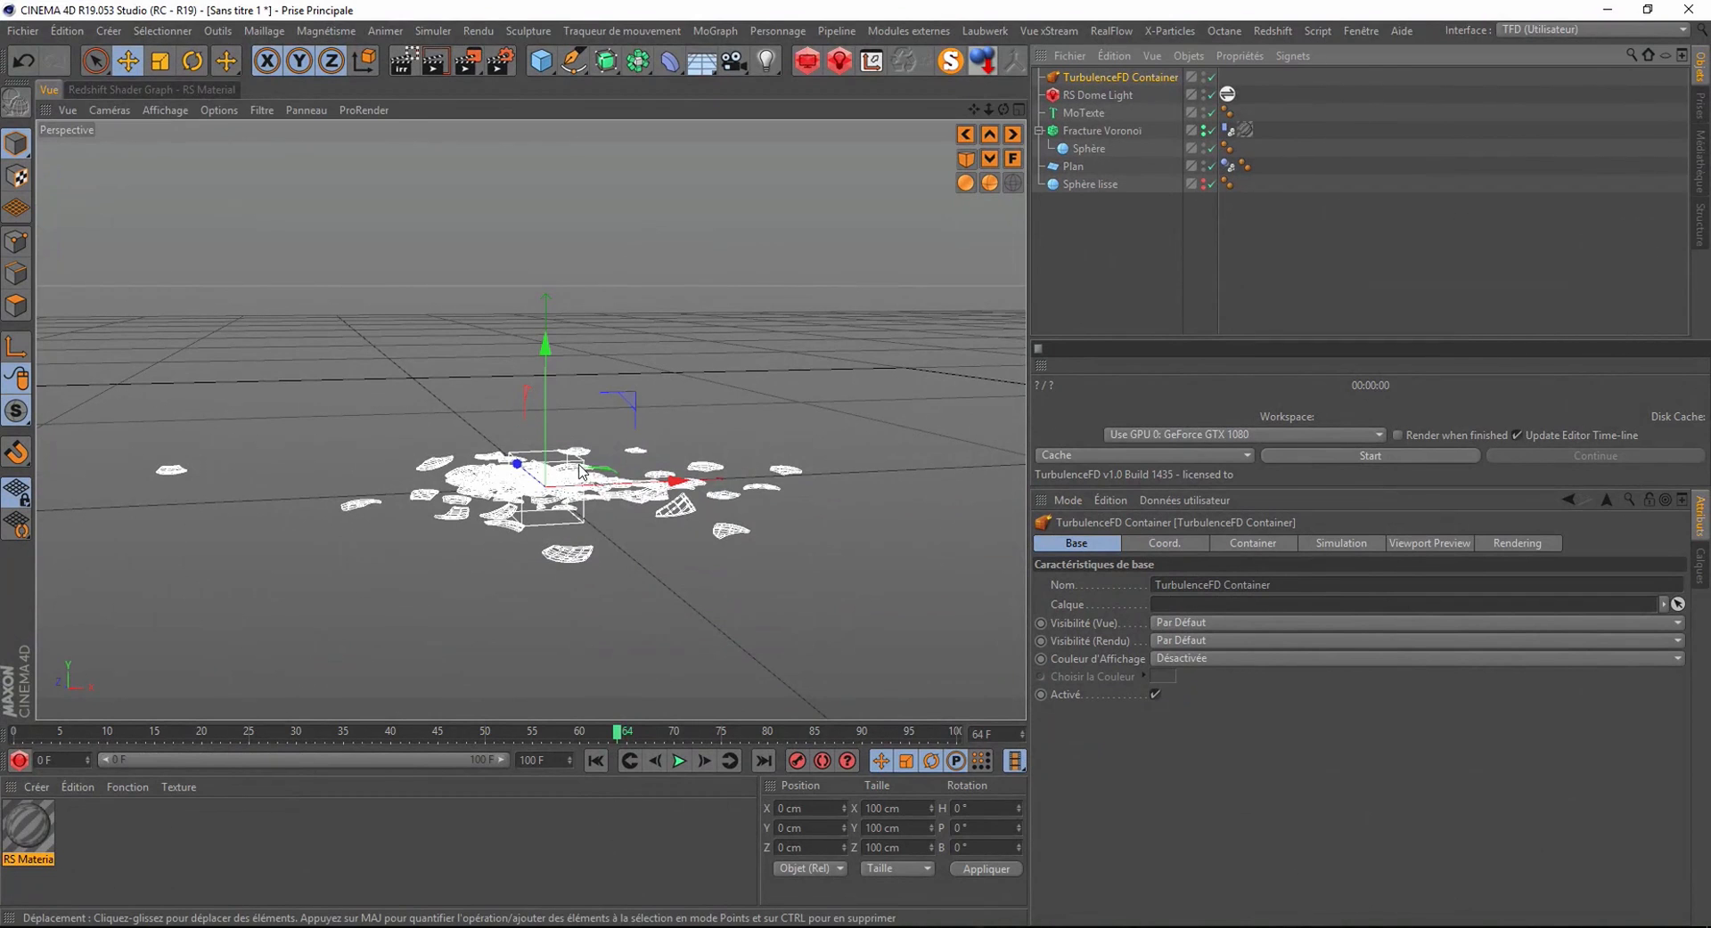
scroll(511, 365, up, 2)
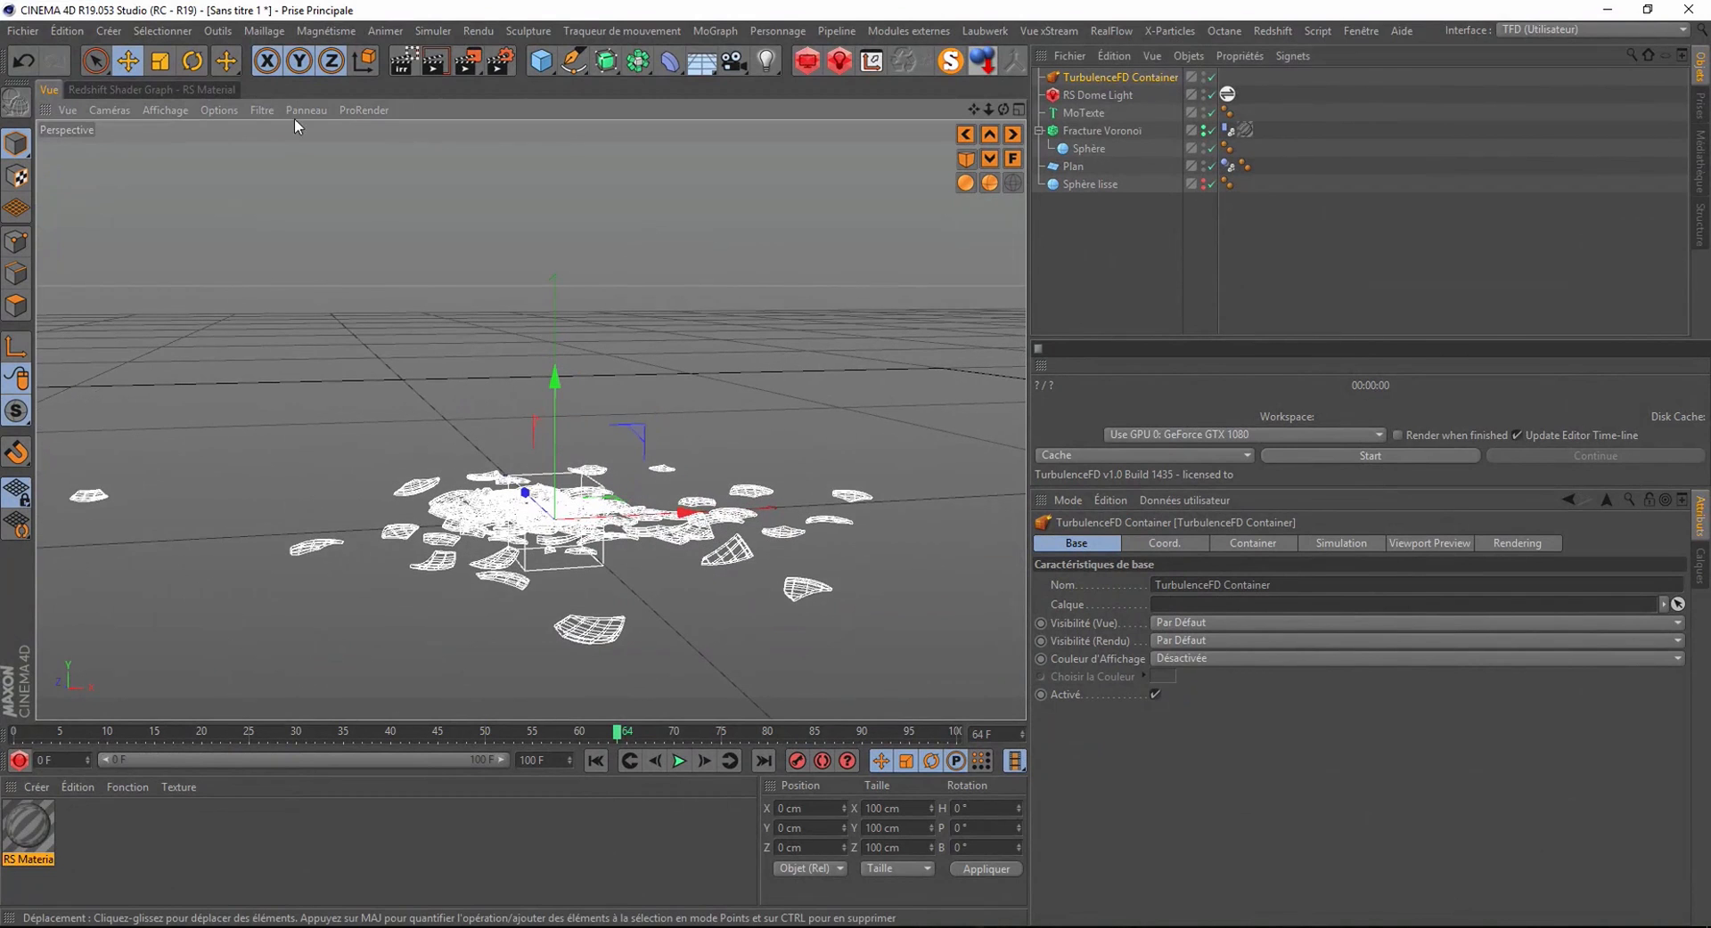
- Scale the TurbulenceFD container up around the debris and set its grid size to 1200 cm in X and Z
click(162, 60)
drag(380, 313, 826, 447)
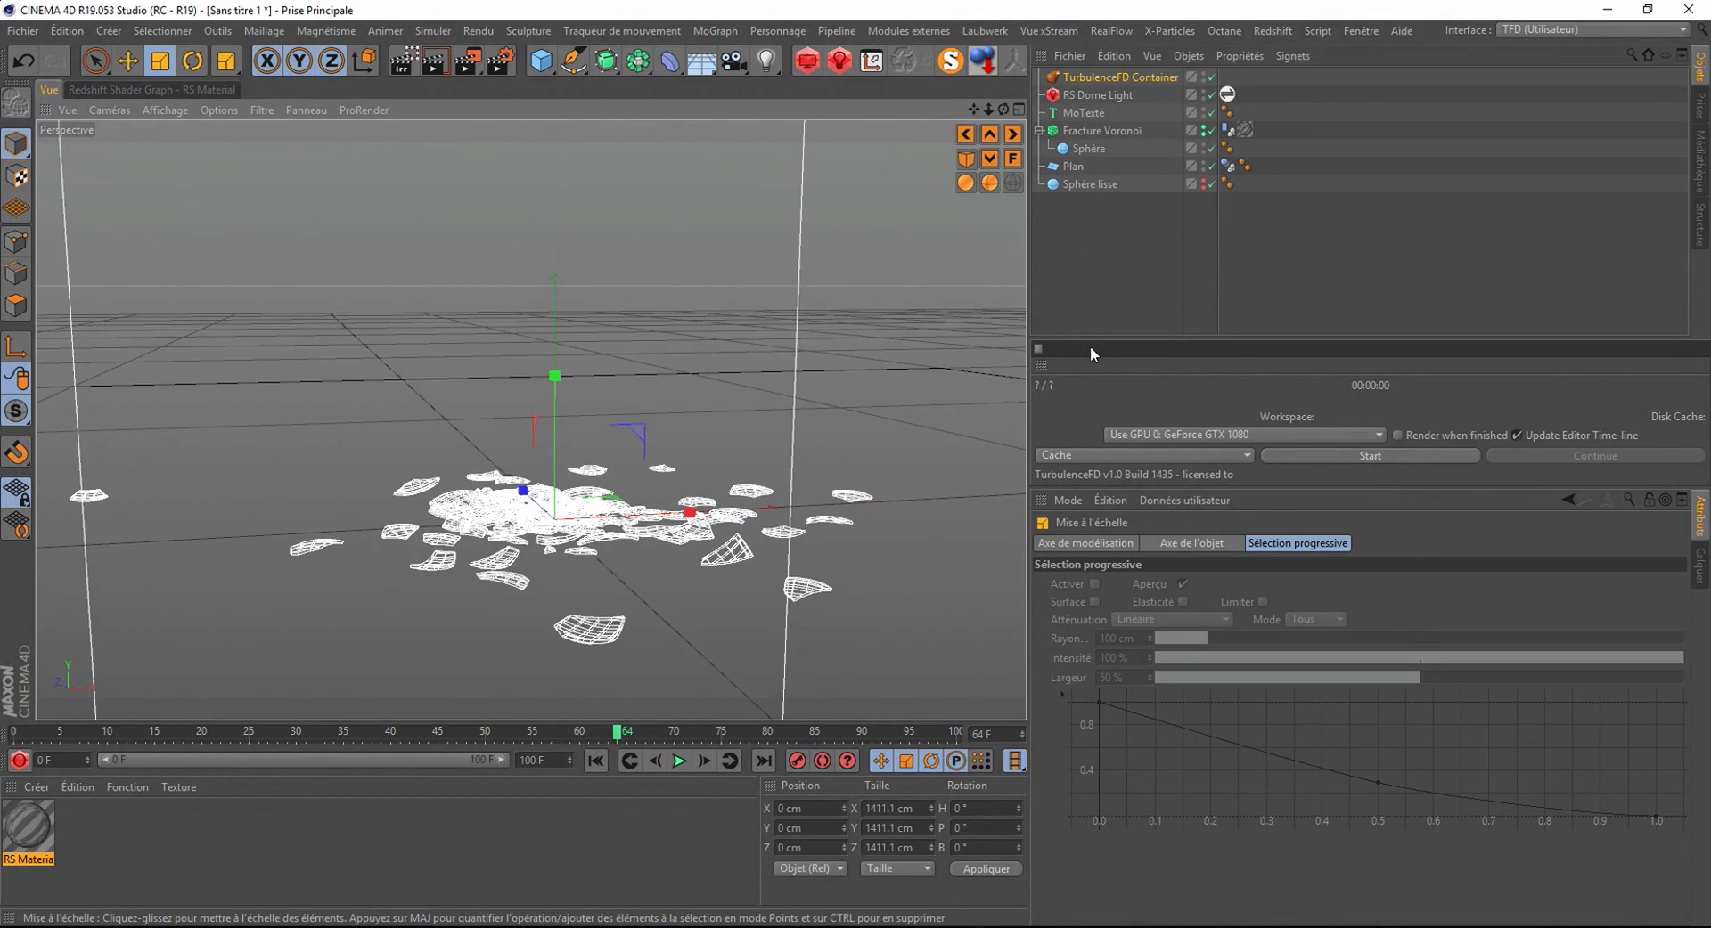
click(1114, 77)
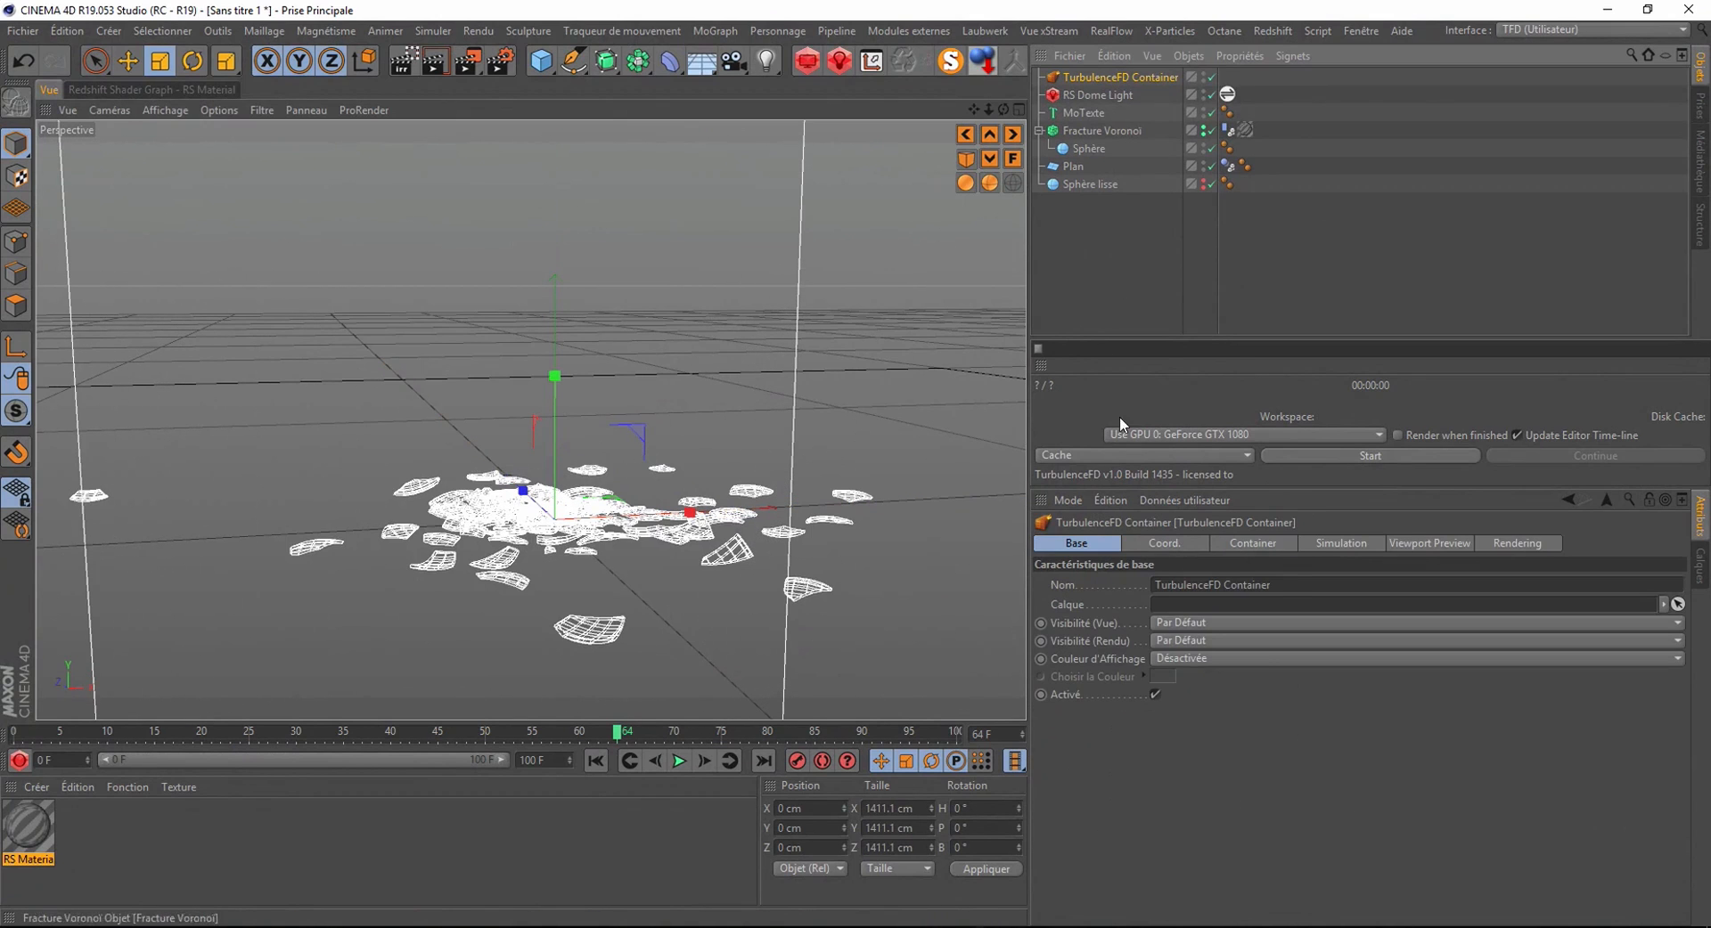
click(1233, 544)
click(1157, 621)
text(1200)
click(1285, 621)
text(1200)
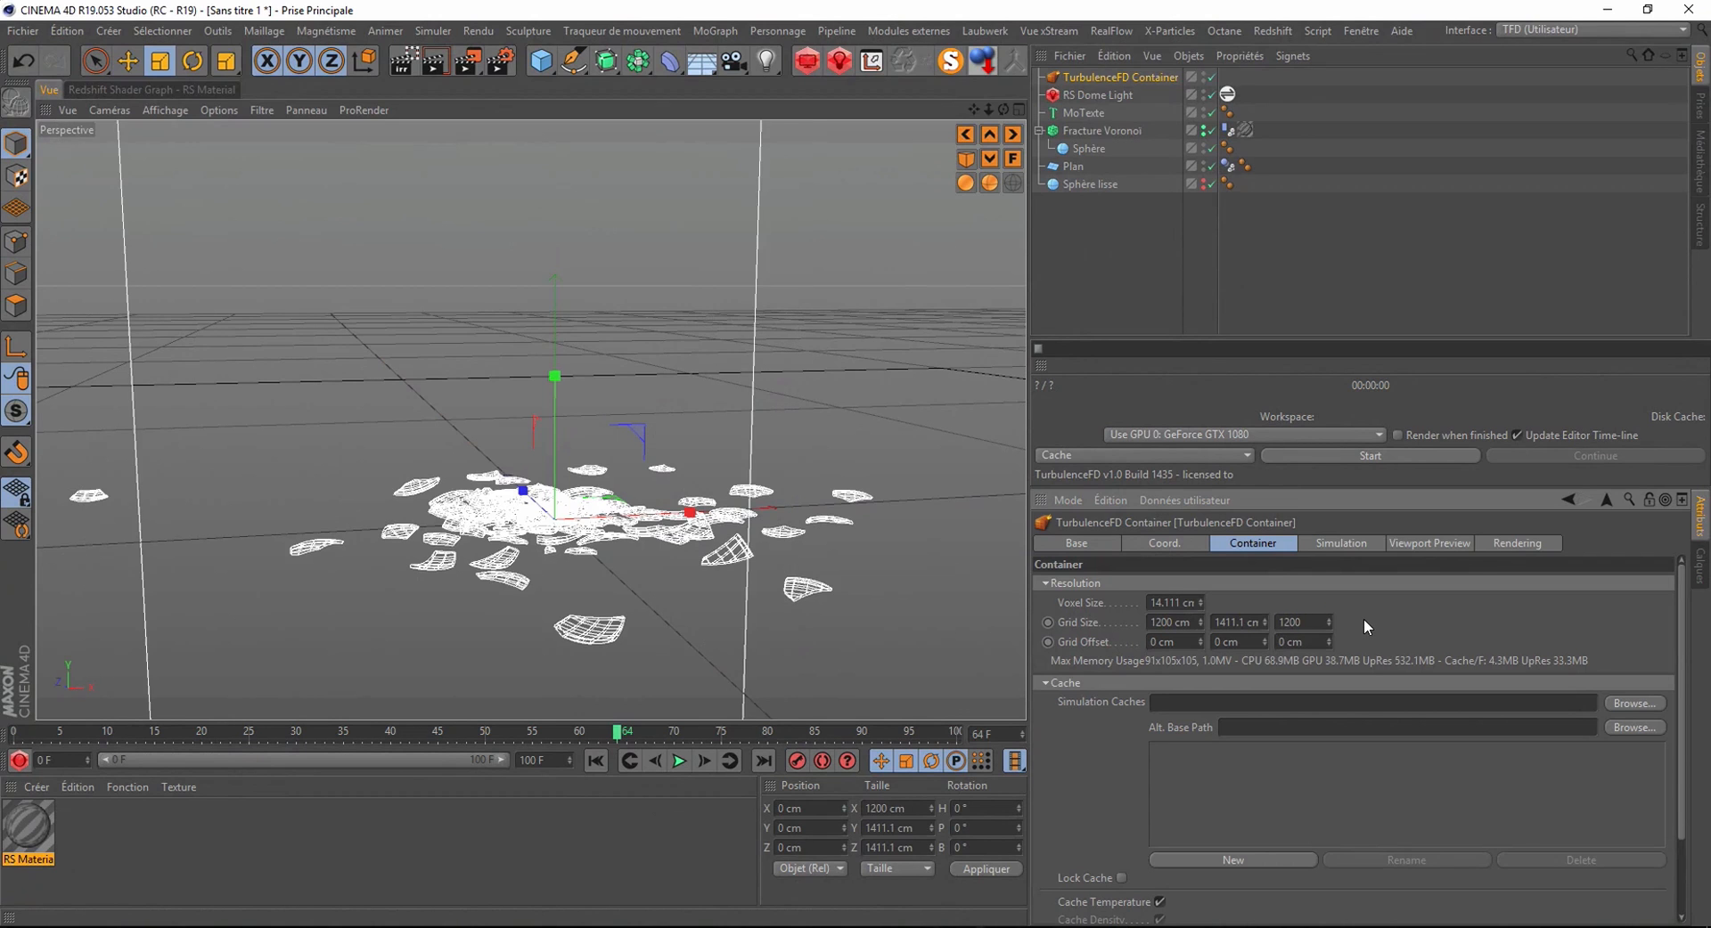
key(Return)
- Set the container's grid height to 800 cm in Y and its Y grid offset to 400 cm
scroll(872, 501, down, 6)
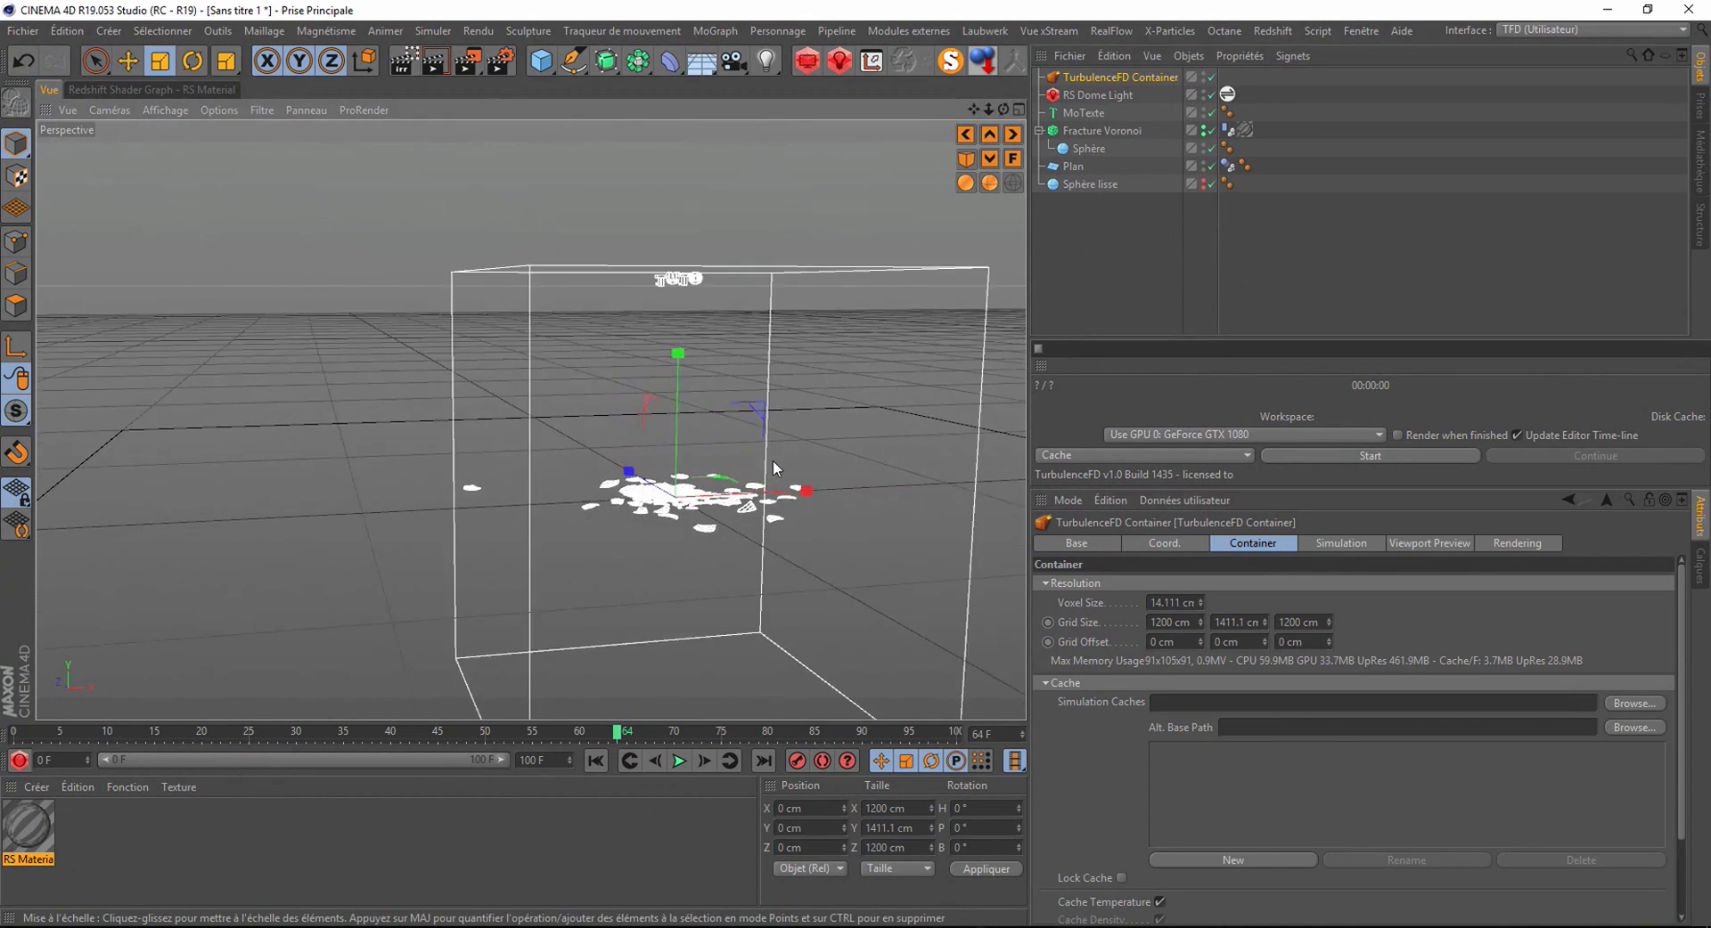
click(1226, 622)
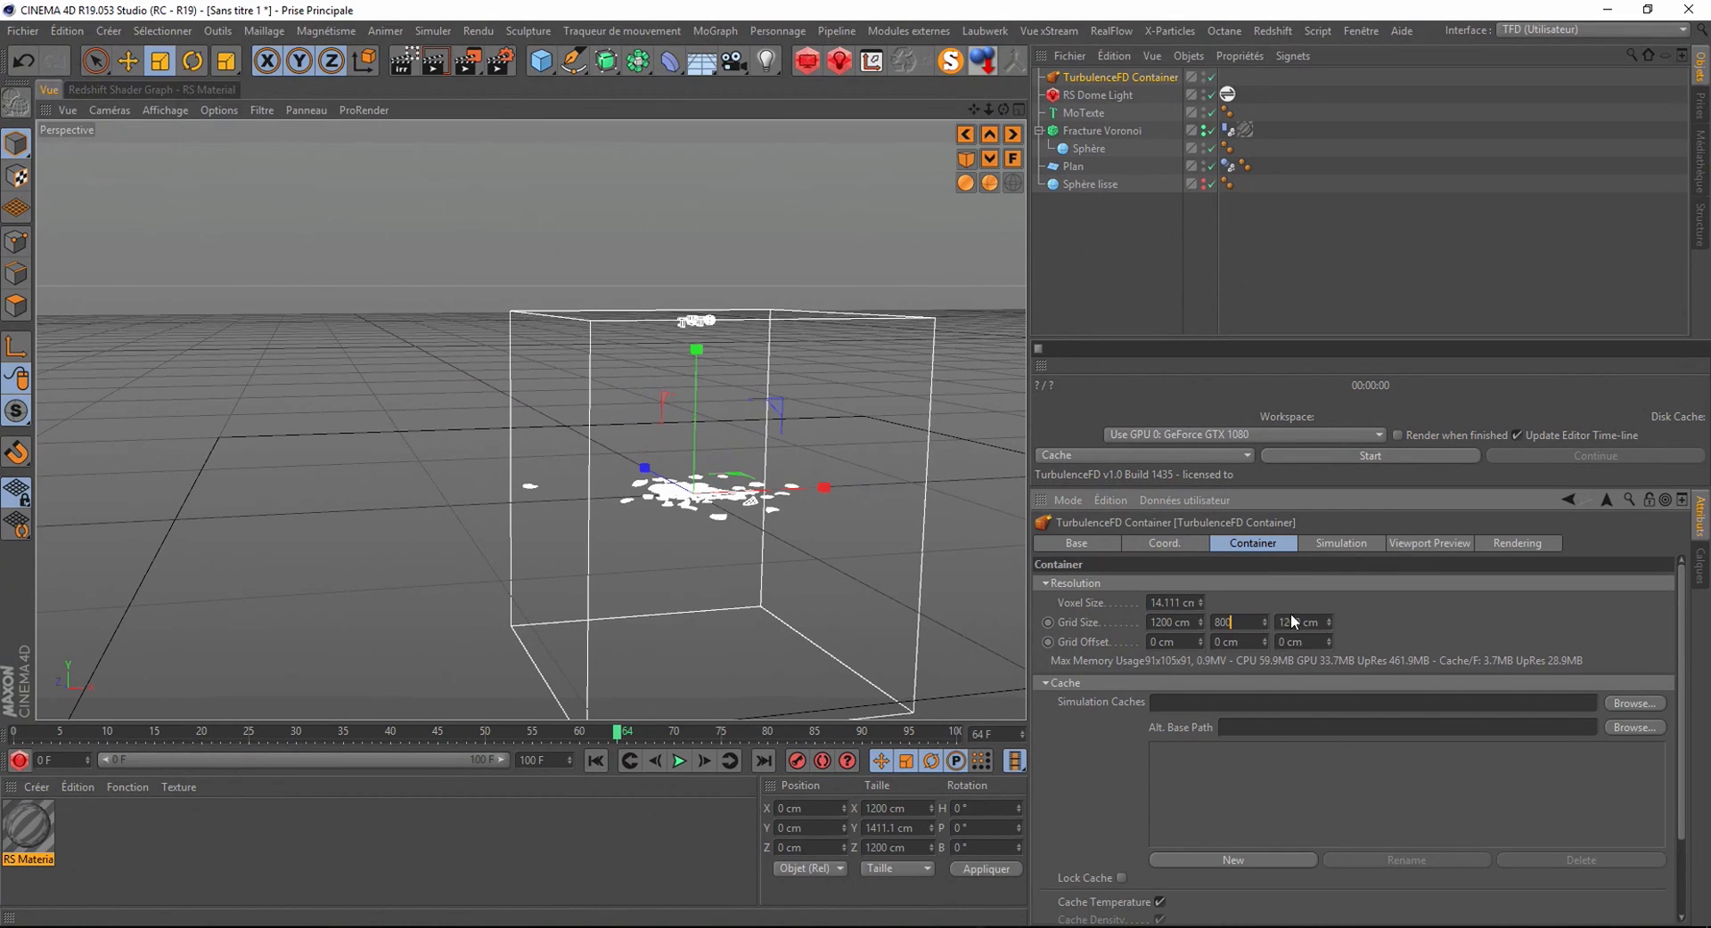
key(Return)
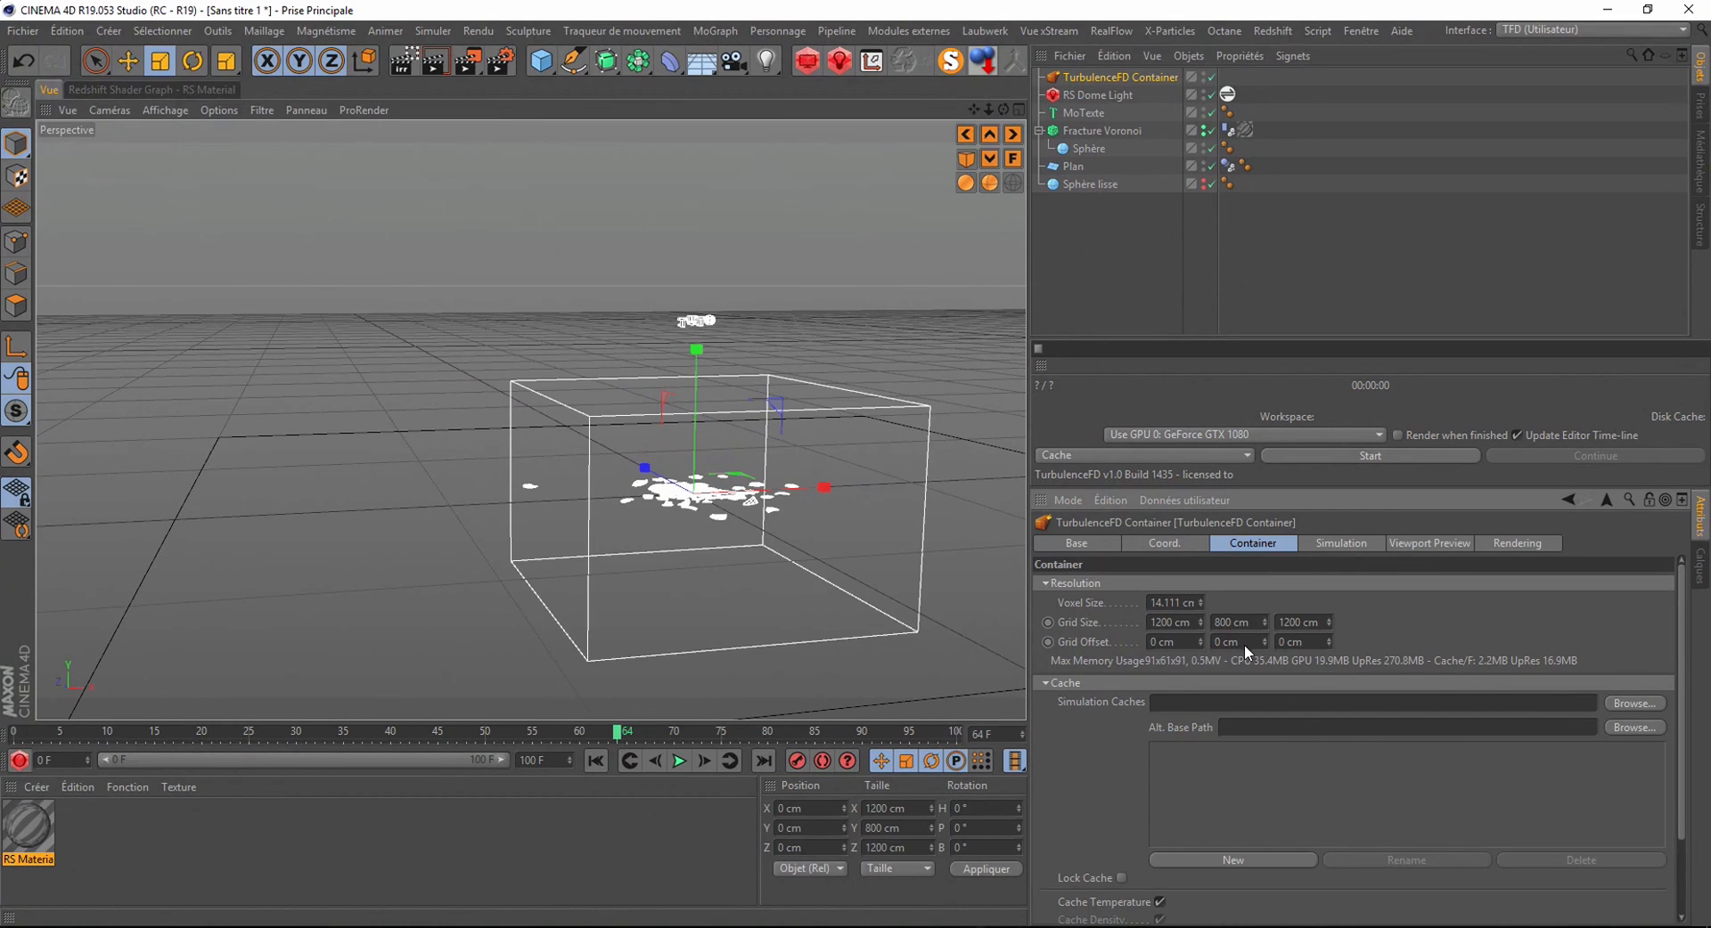
text(400)
key(Return)
- Set the container's voxel size to 5 cm
alt+drag(857, 393, 828, 485)
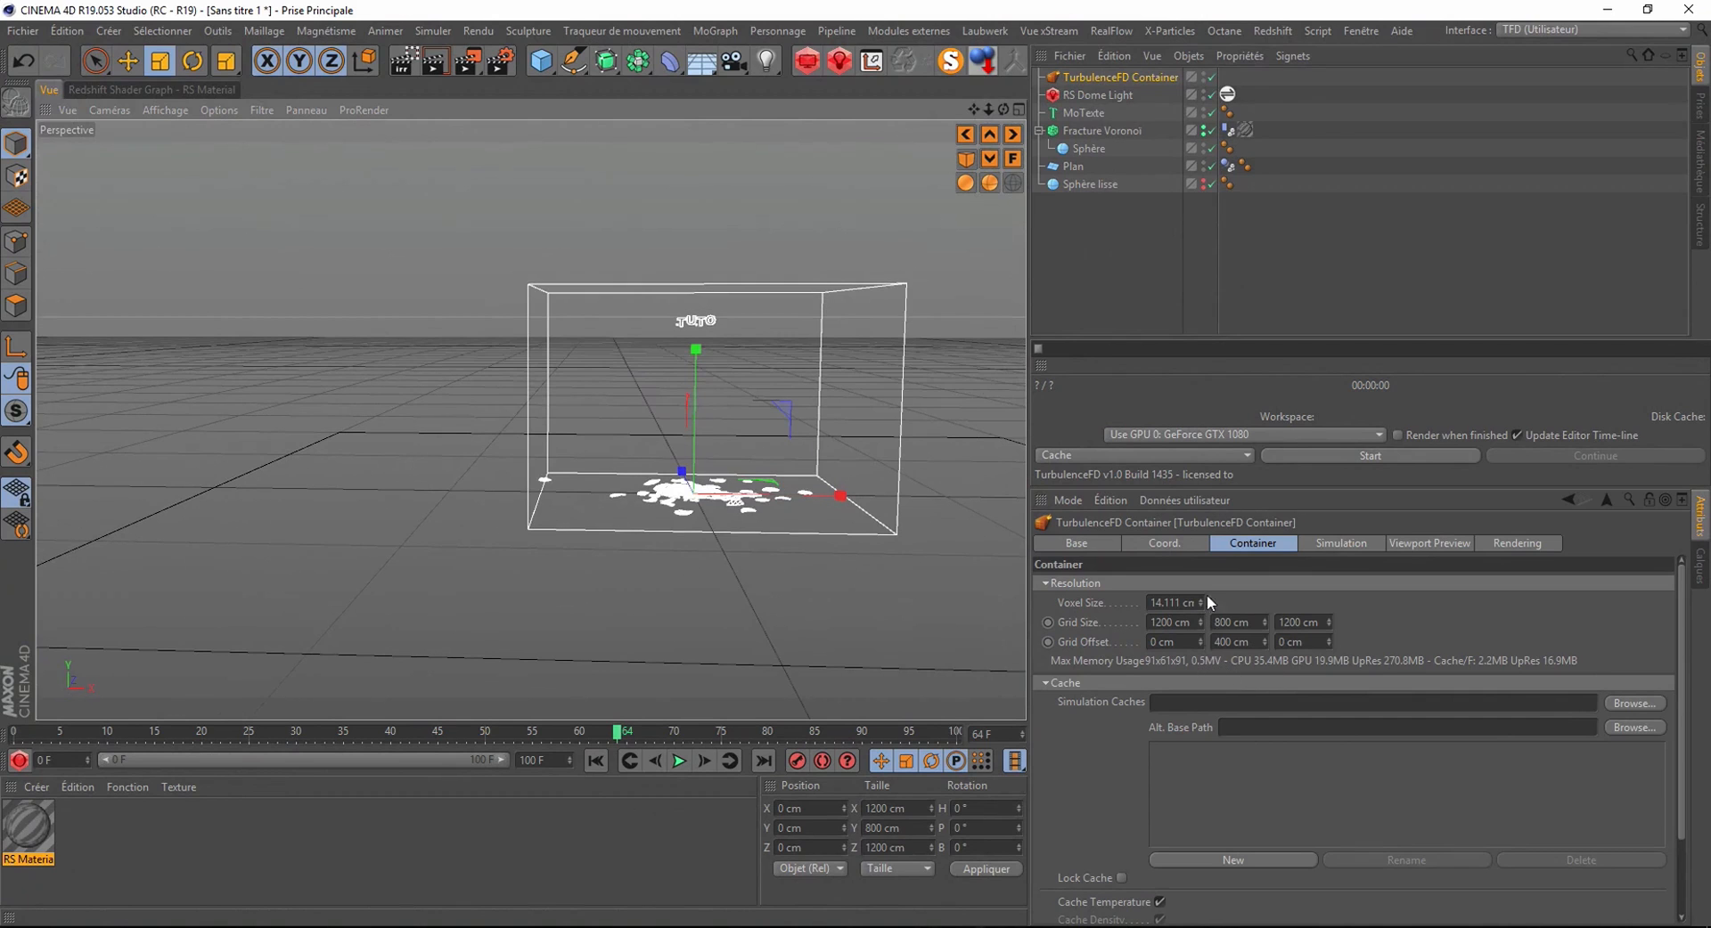
click(1165, 602)
double_click(1165, 600)
click(1163, 602)
double_click(1164, 601)
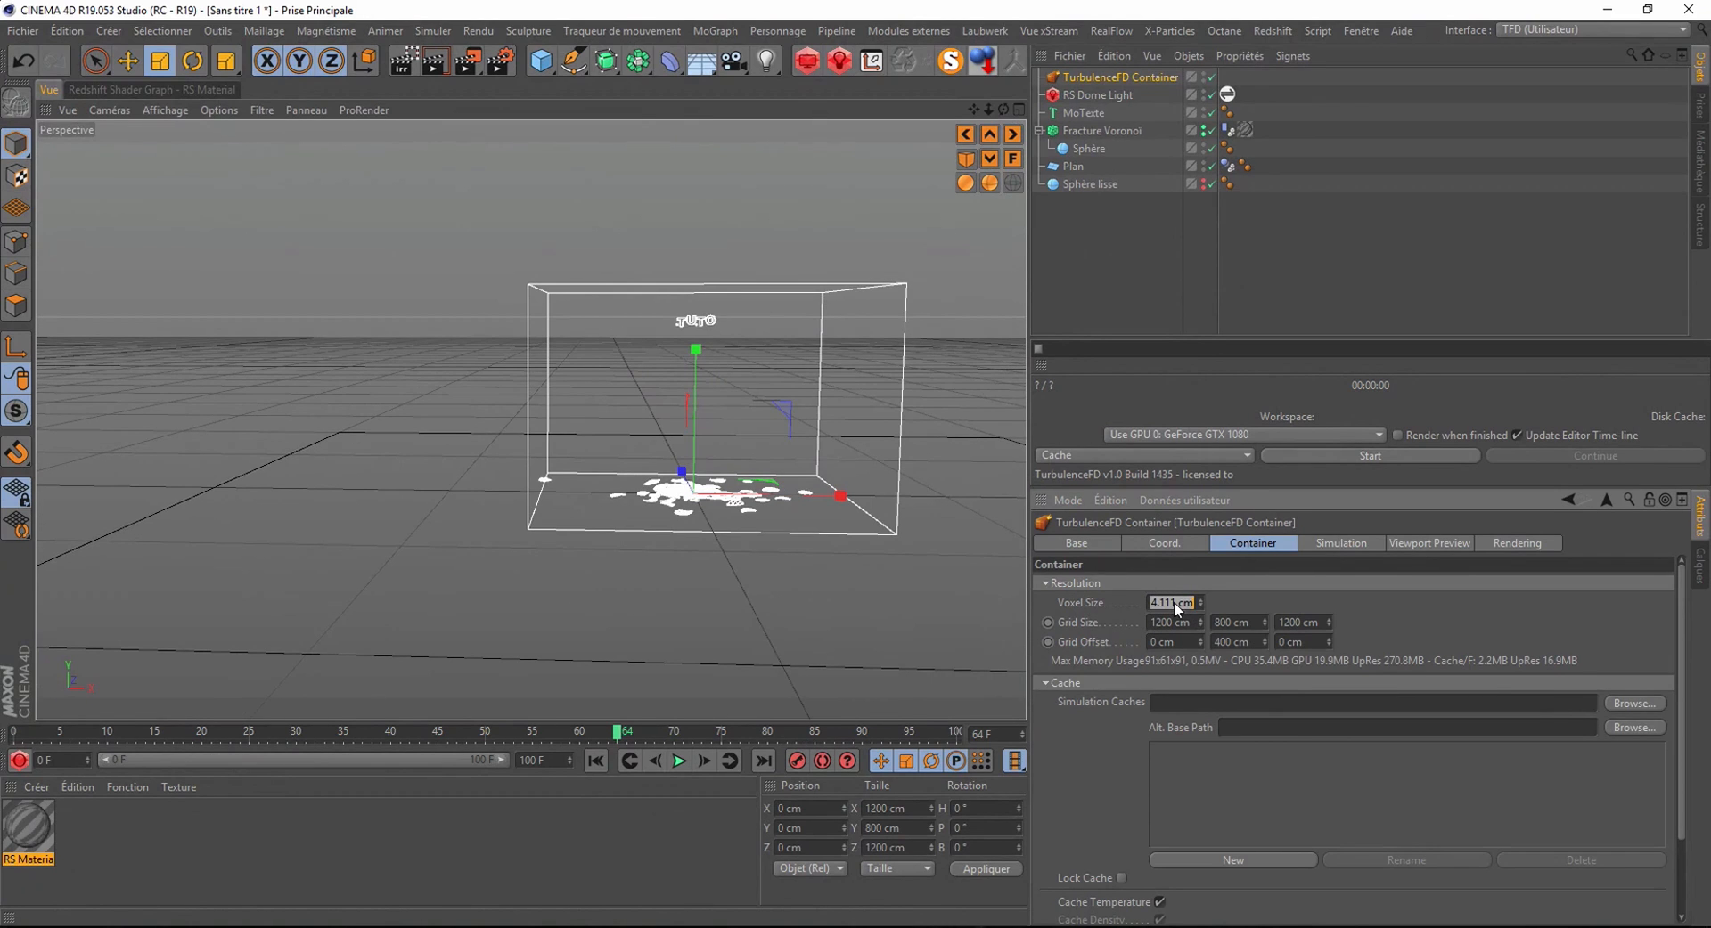
text(5)
key(Return)
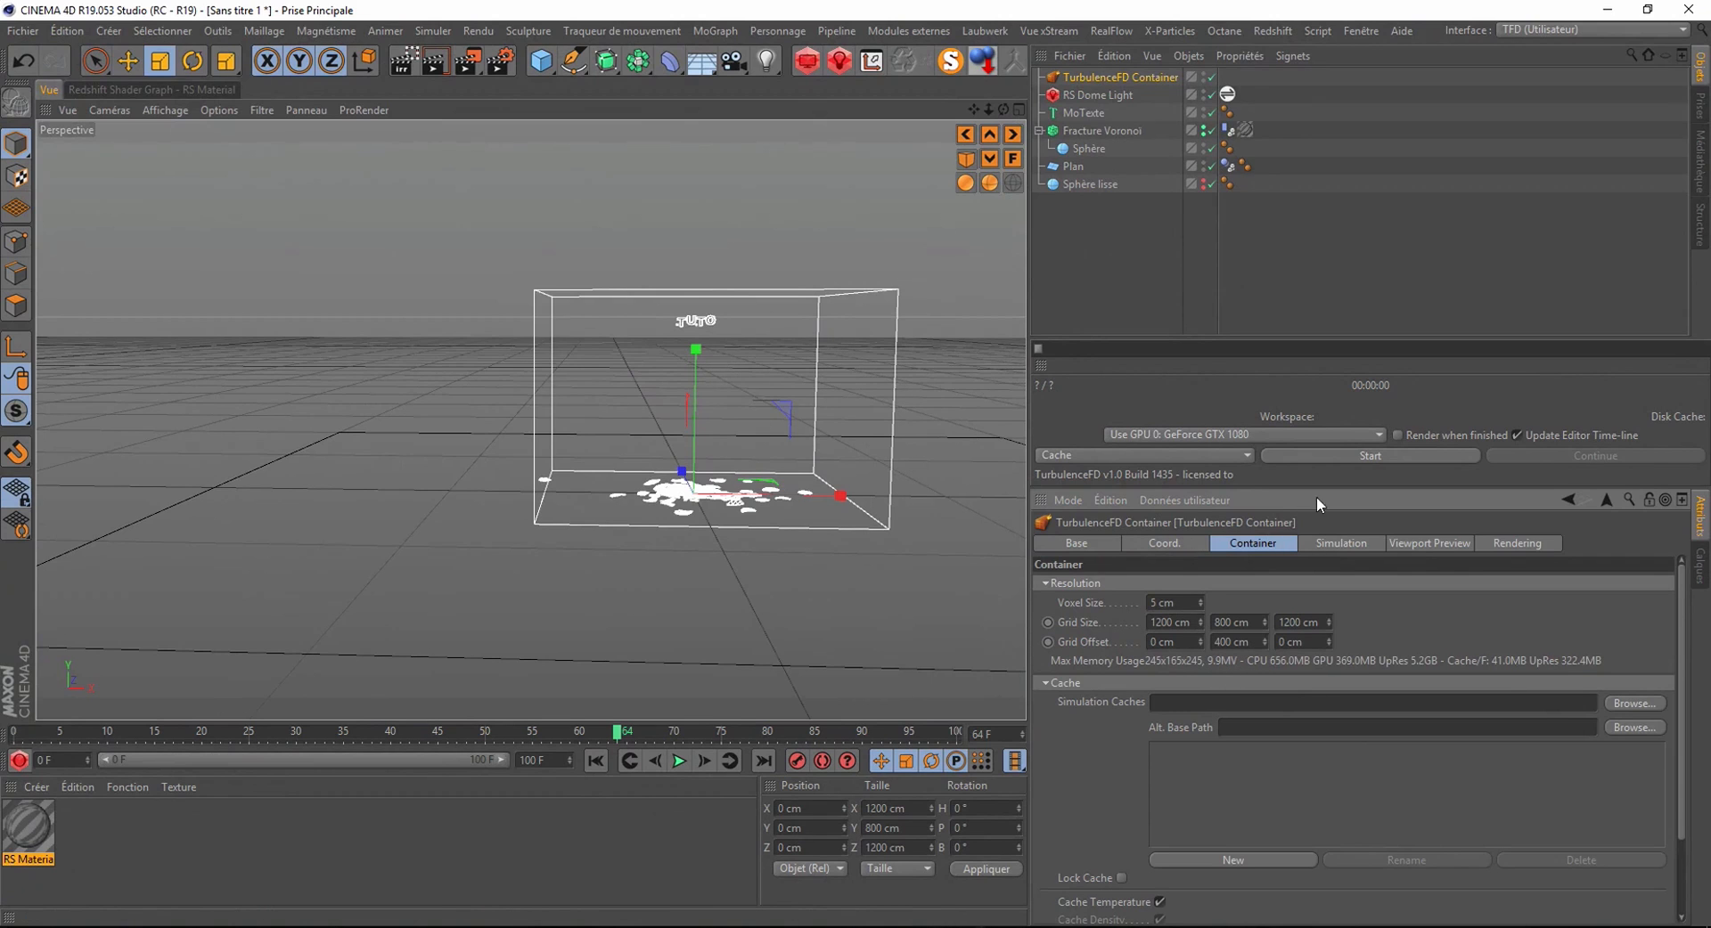
- Review the sphere's fall and fracture inside the container from frame 0 to frame 100
scroll(719, 319, up, 2)
scroll(720, 321, up, 2)
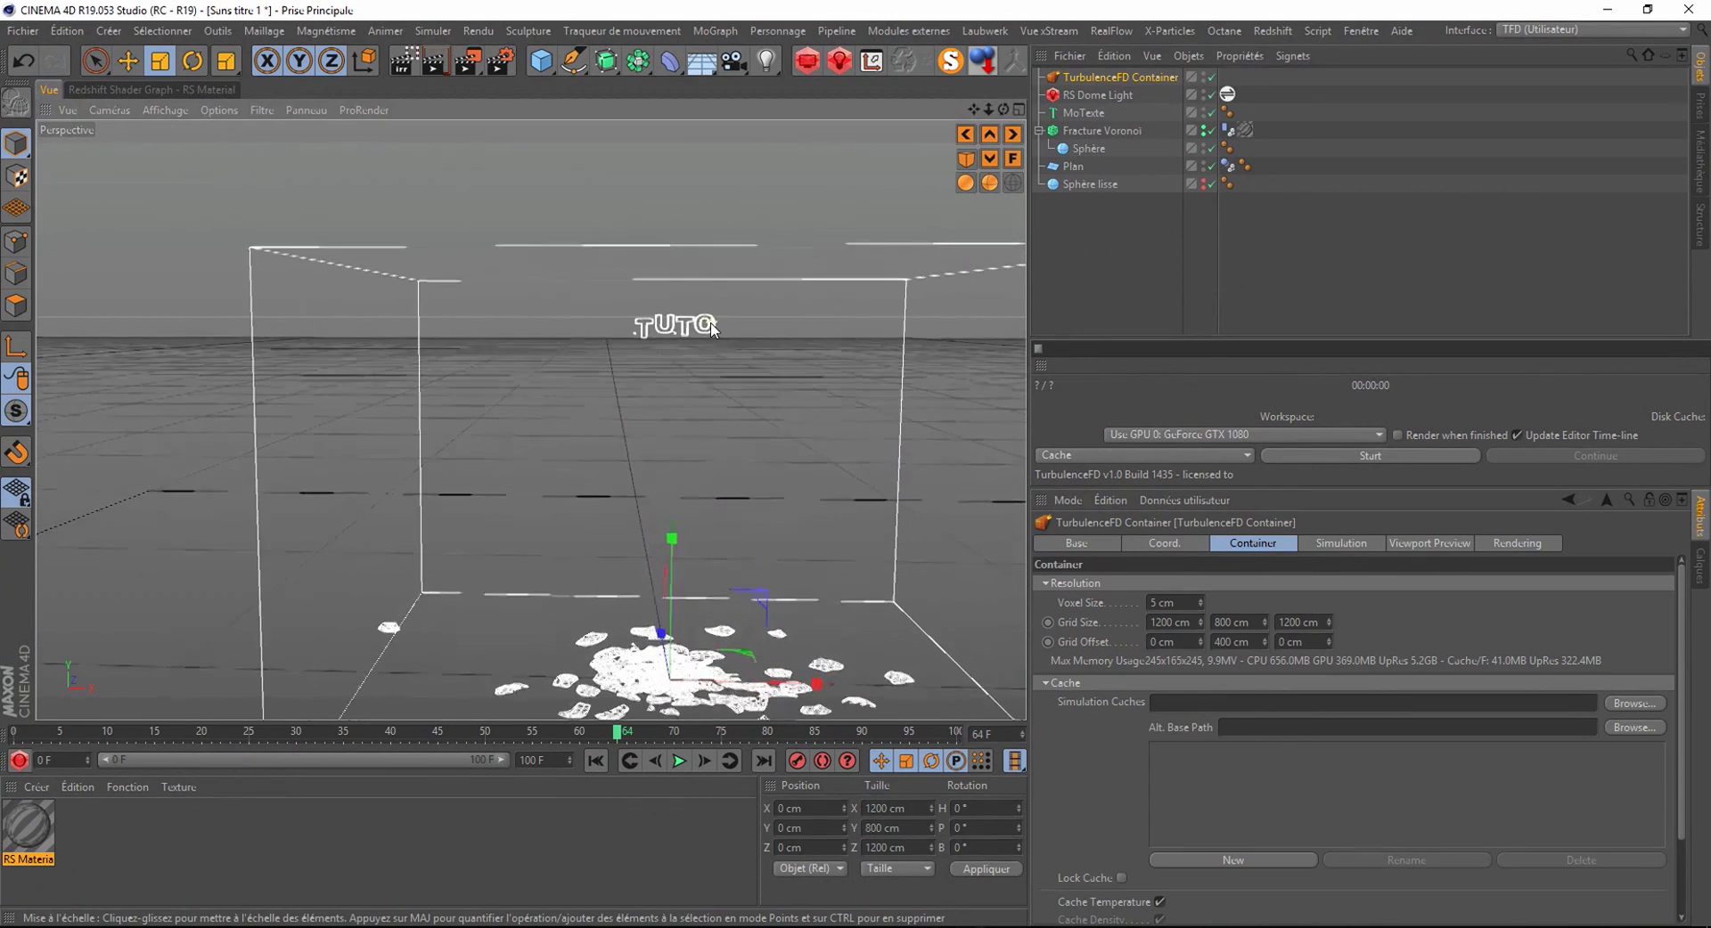
drag(971, 107, 971, 109)
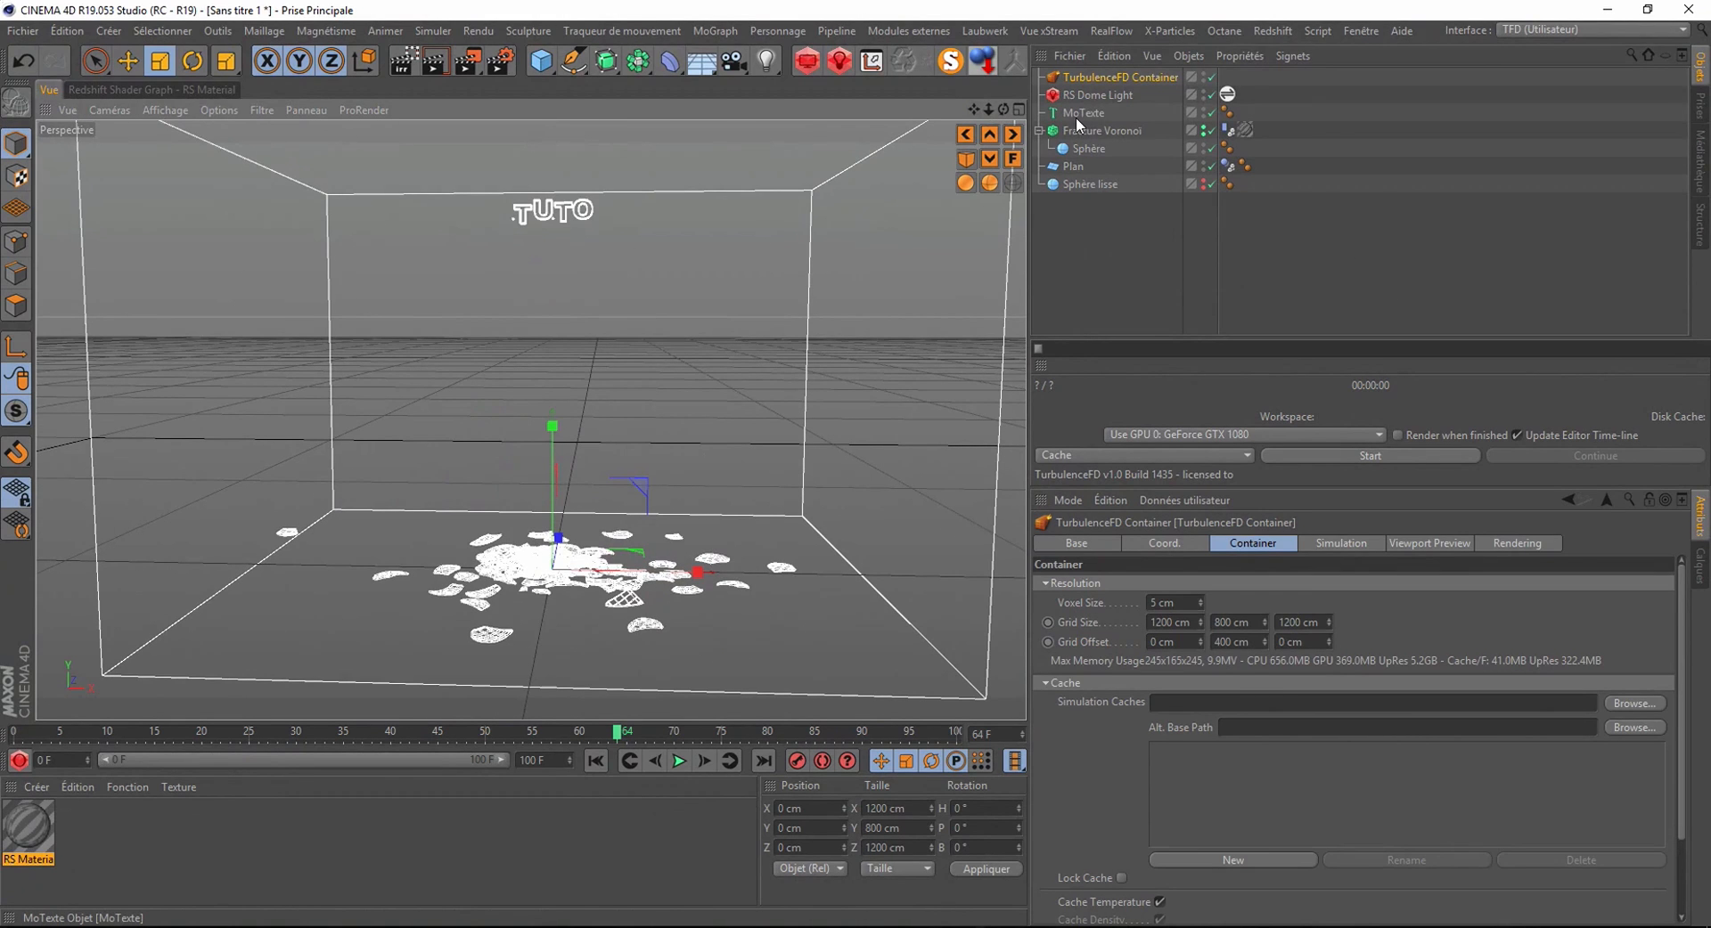
click(595, 761)
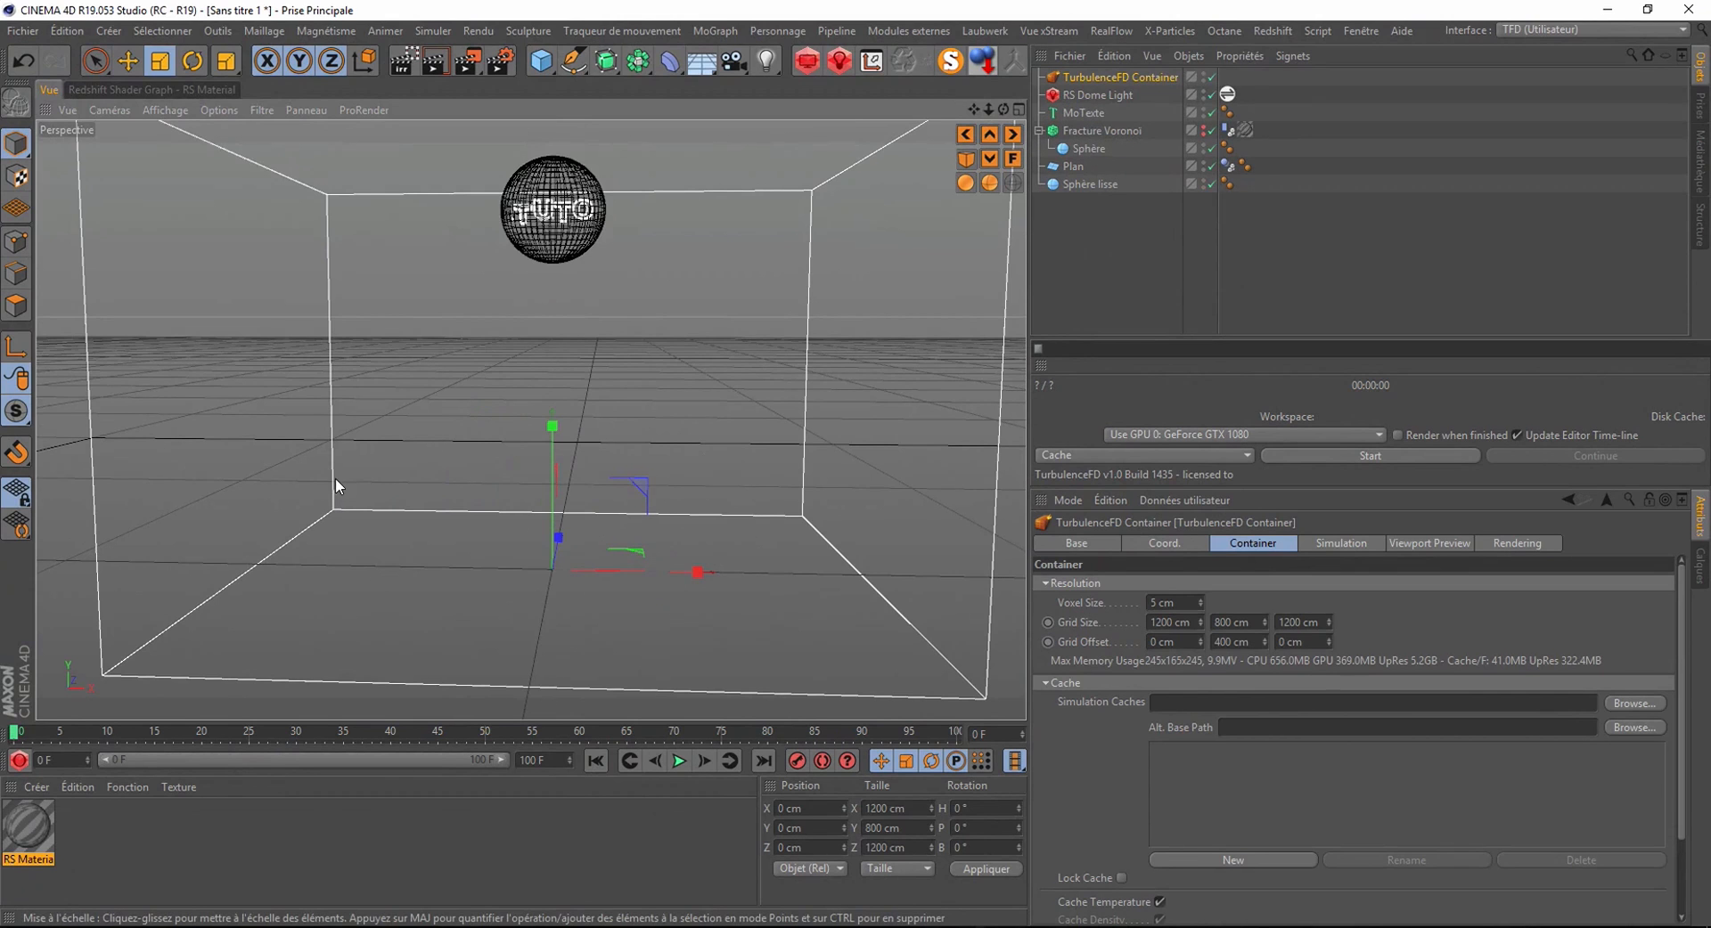
drag(14, 734, 497, 759)
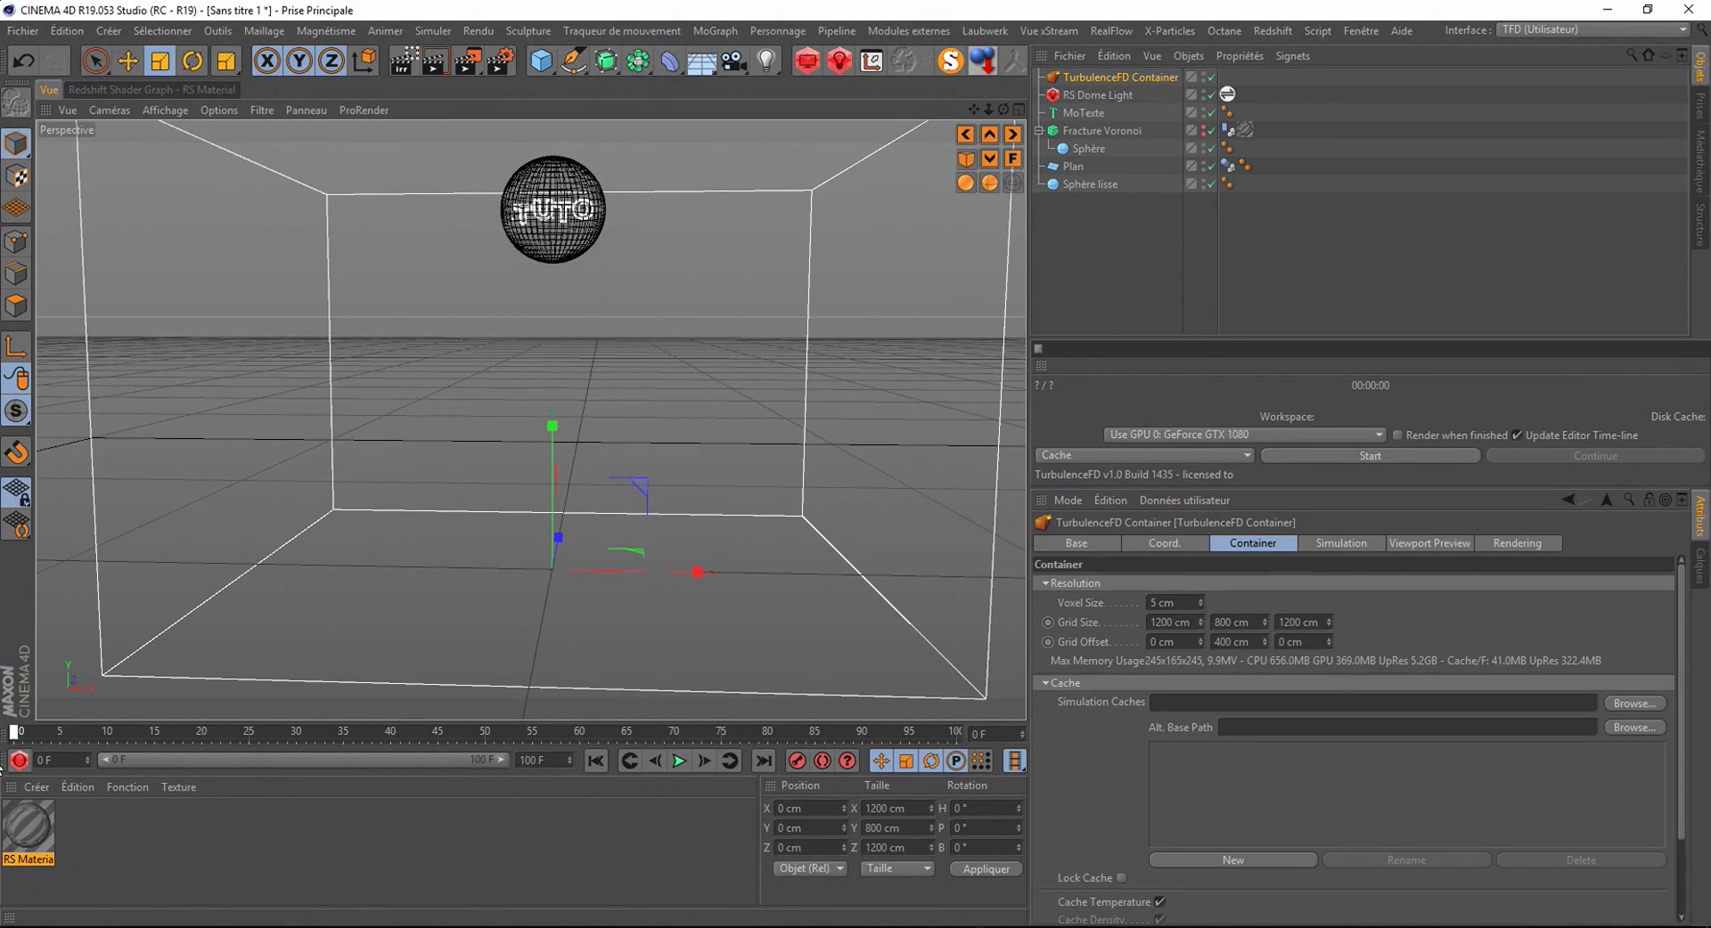
- Keyframe the MoTexte object at frame 0 and advance the timeline to frame 60
click(1080, 112)
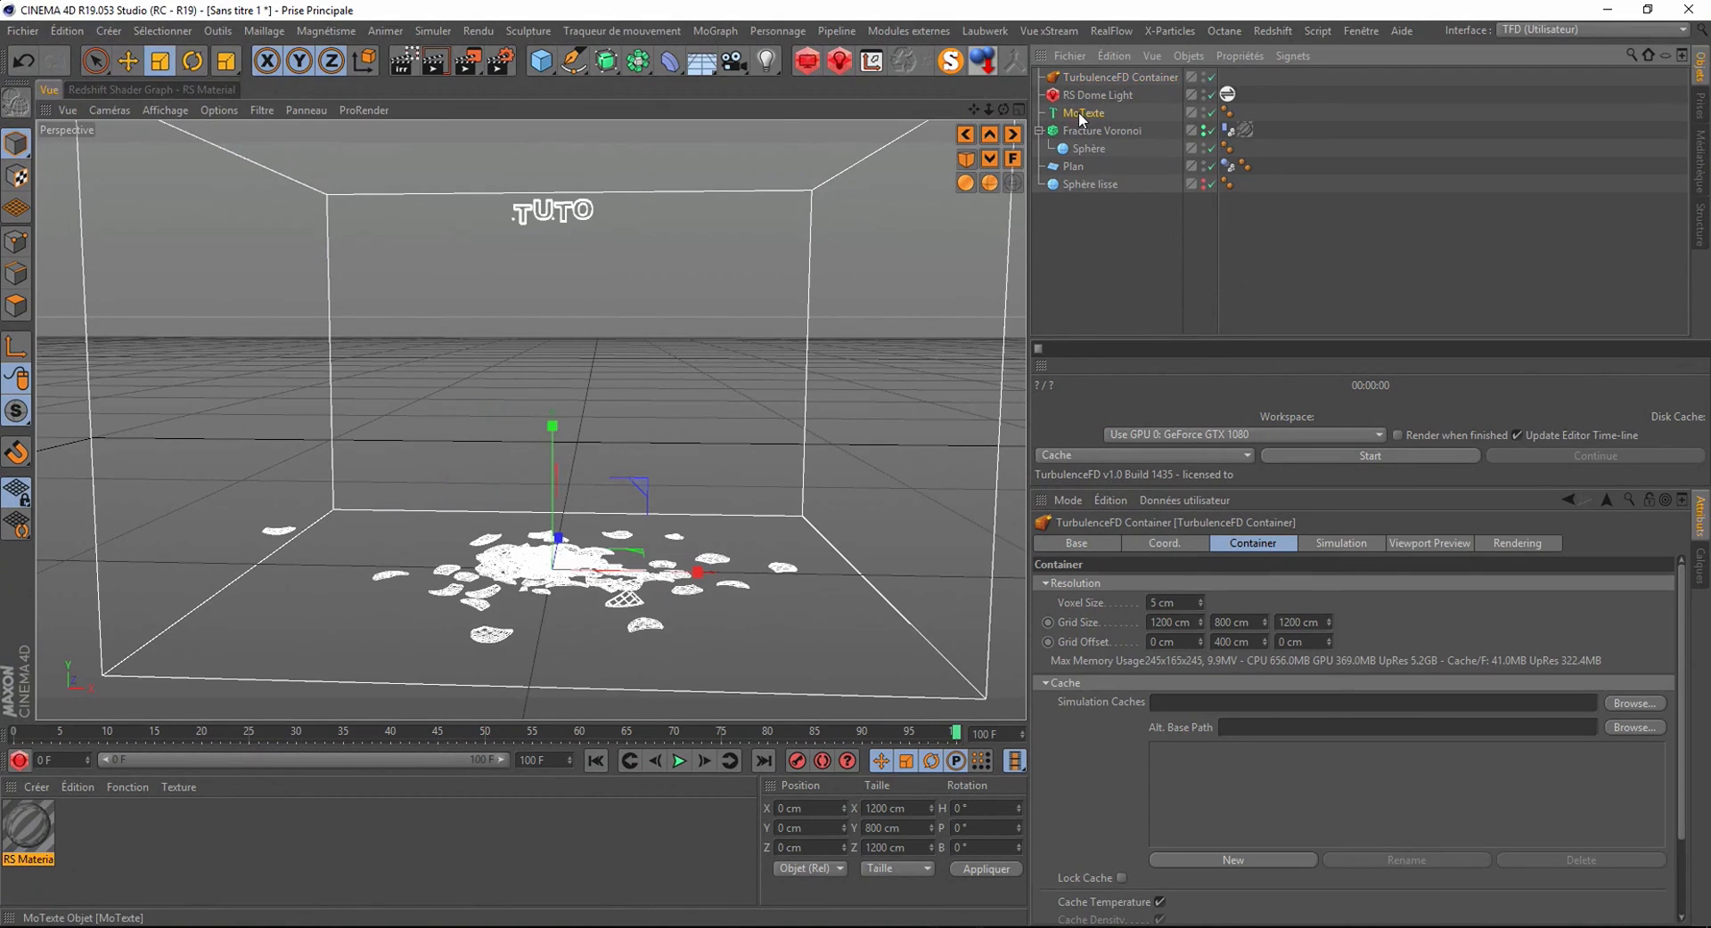
drag(13, 740, 348, 791)
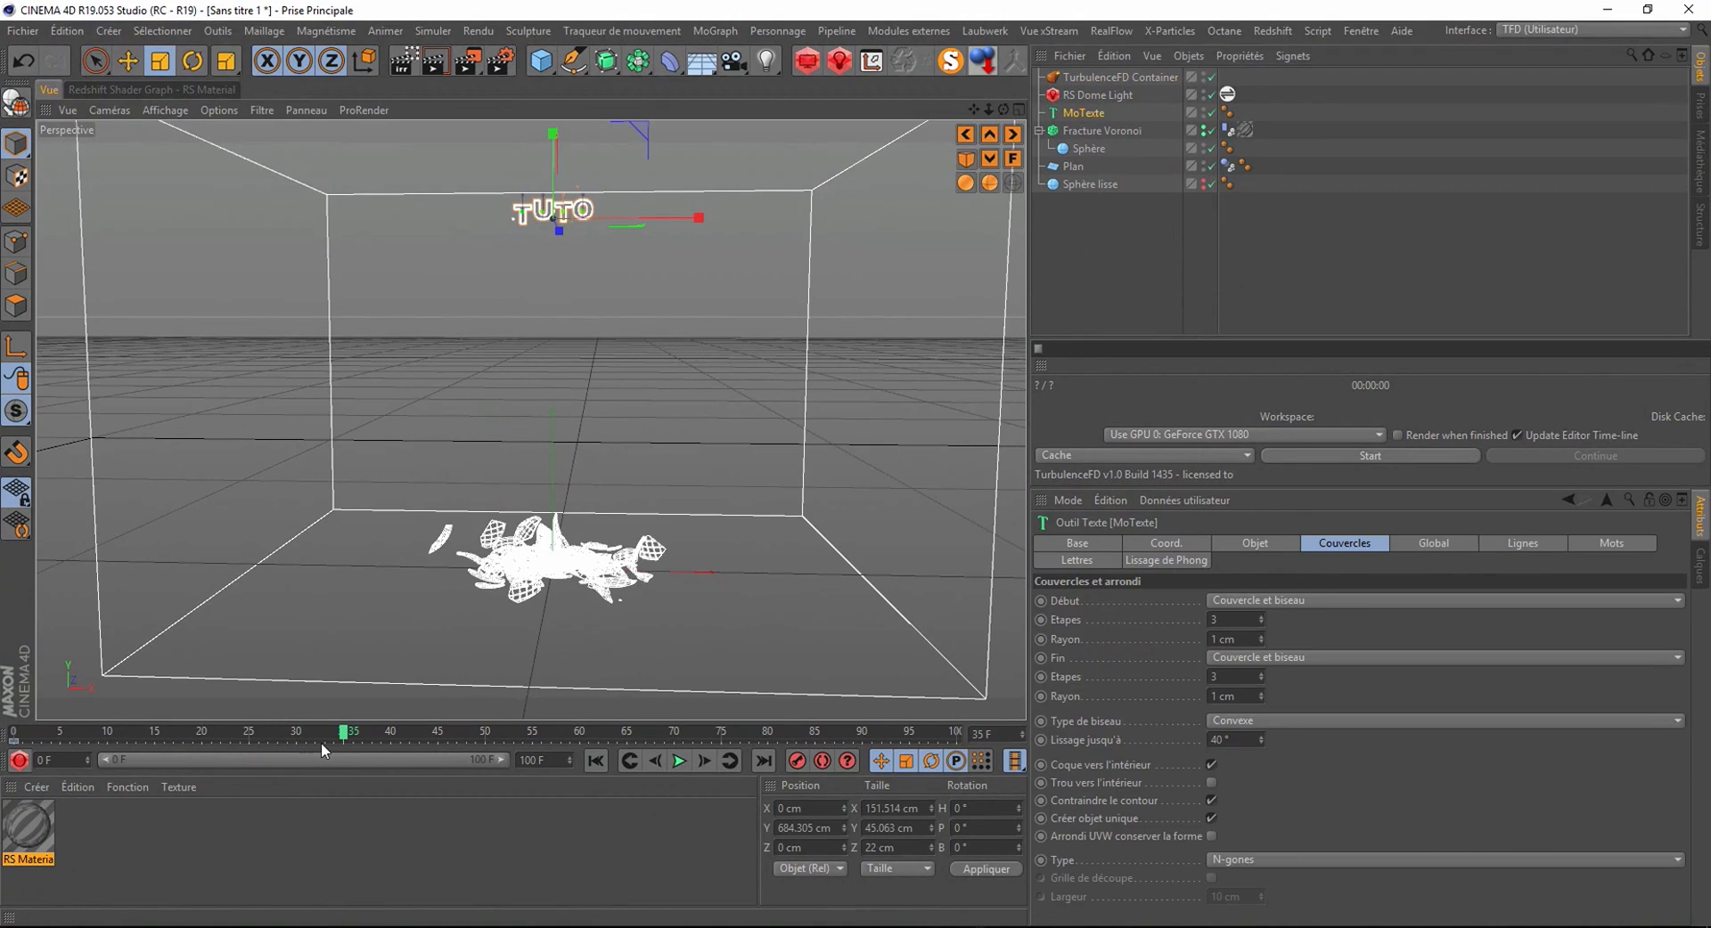
drag(345, 735, 577, 757)
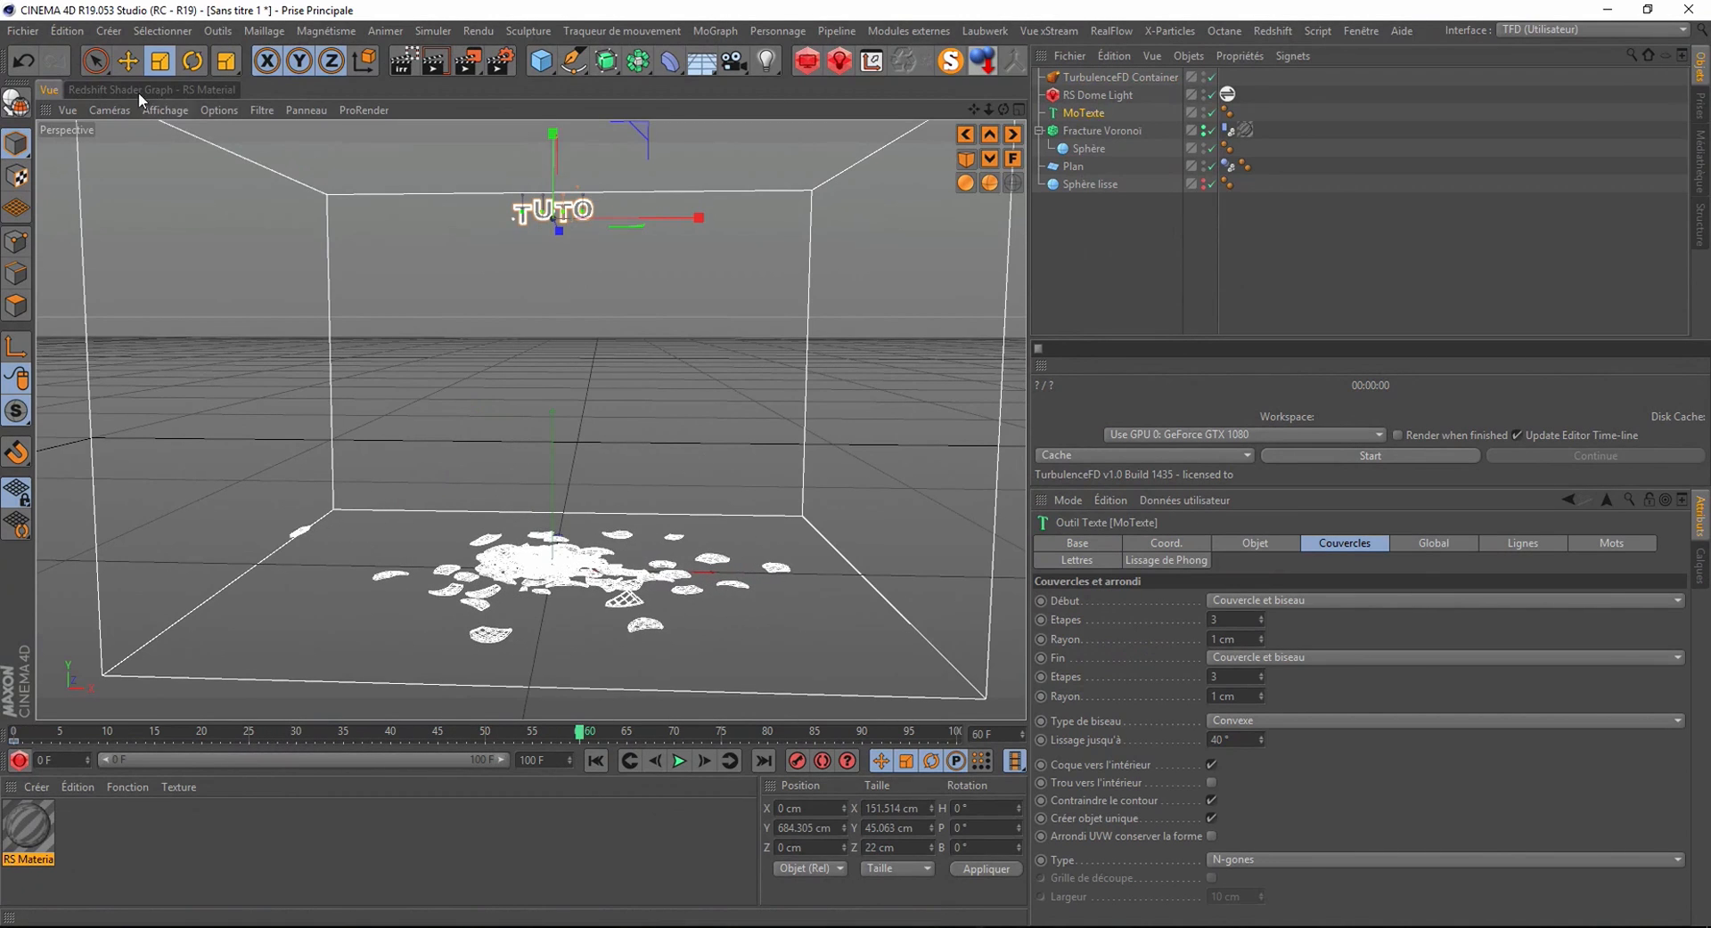
- In the front view, move the TUTO text down to about 32 cm in Y, just above the debris
click(1013, 159)
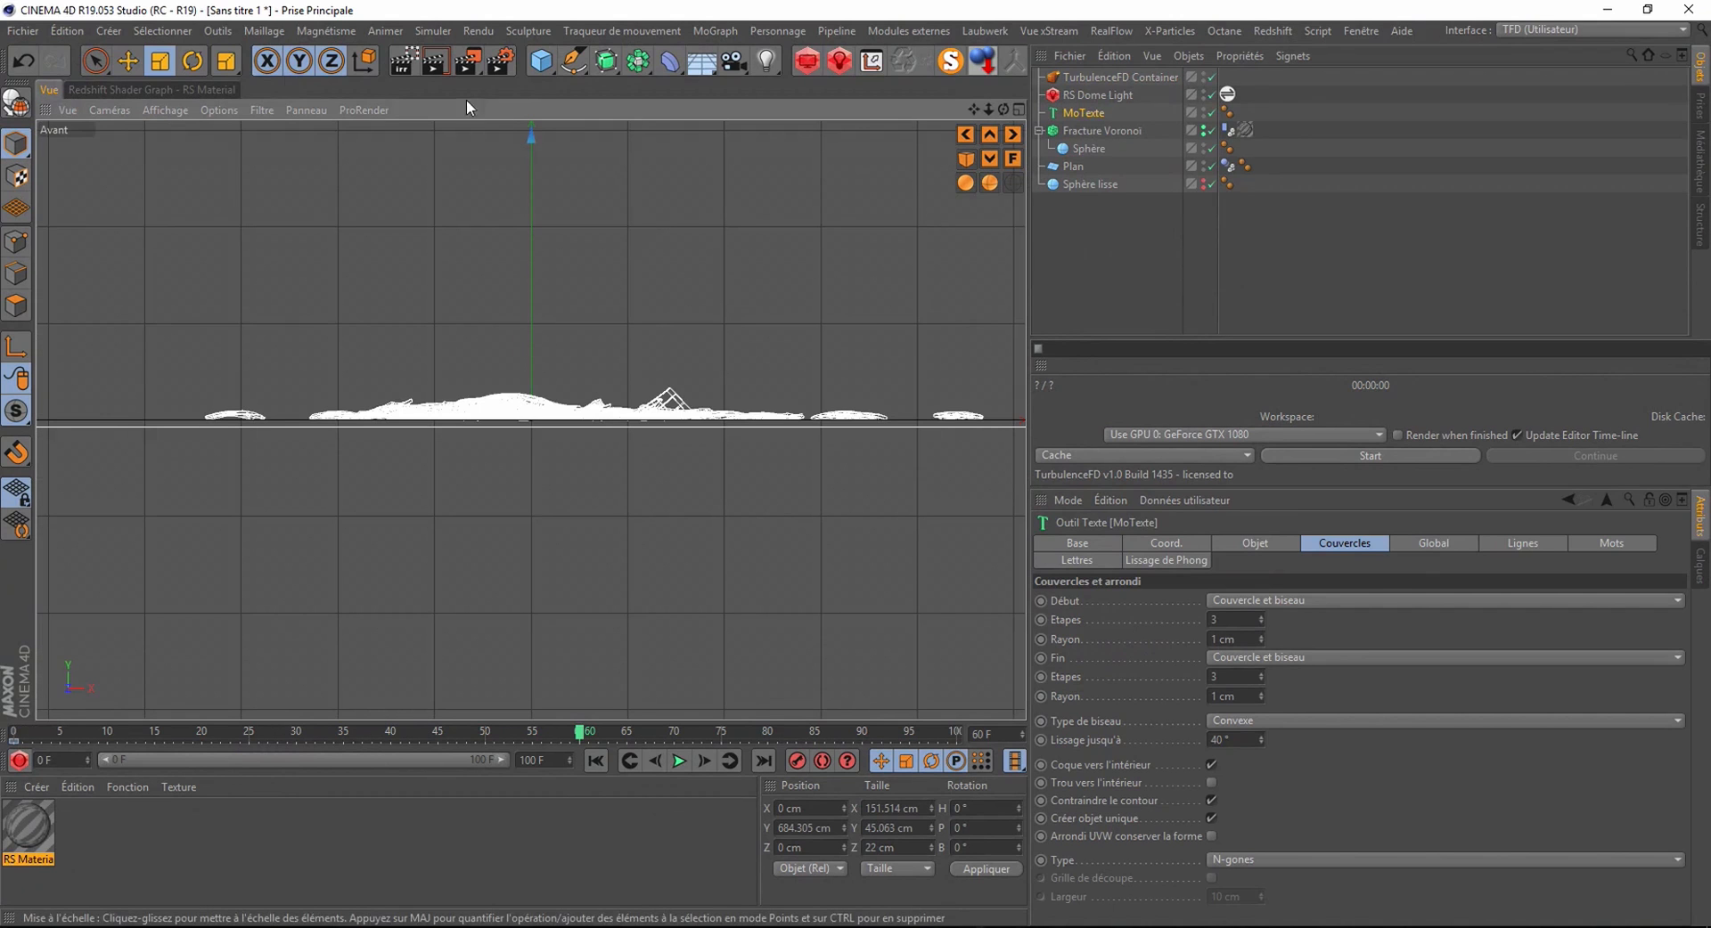
drag(974, 112, 974, 112)
scroll(622, 538, down, 4)
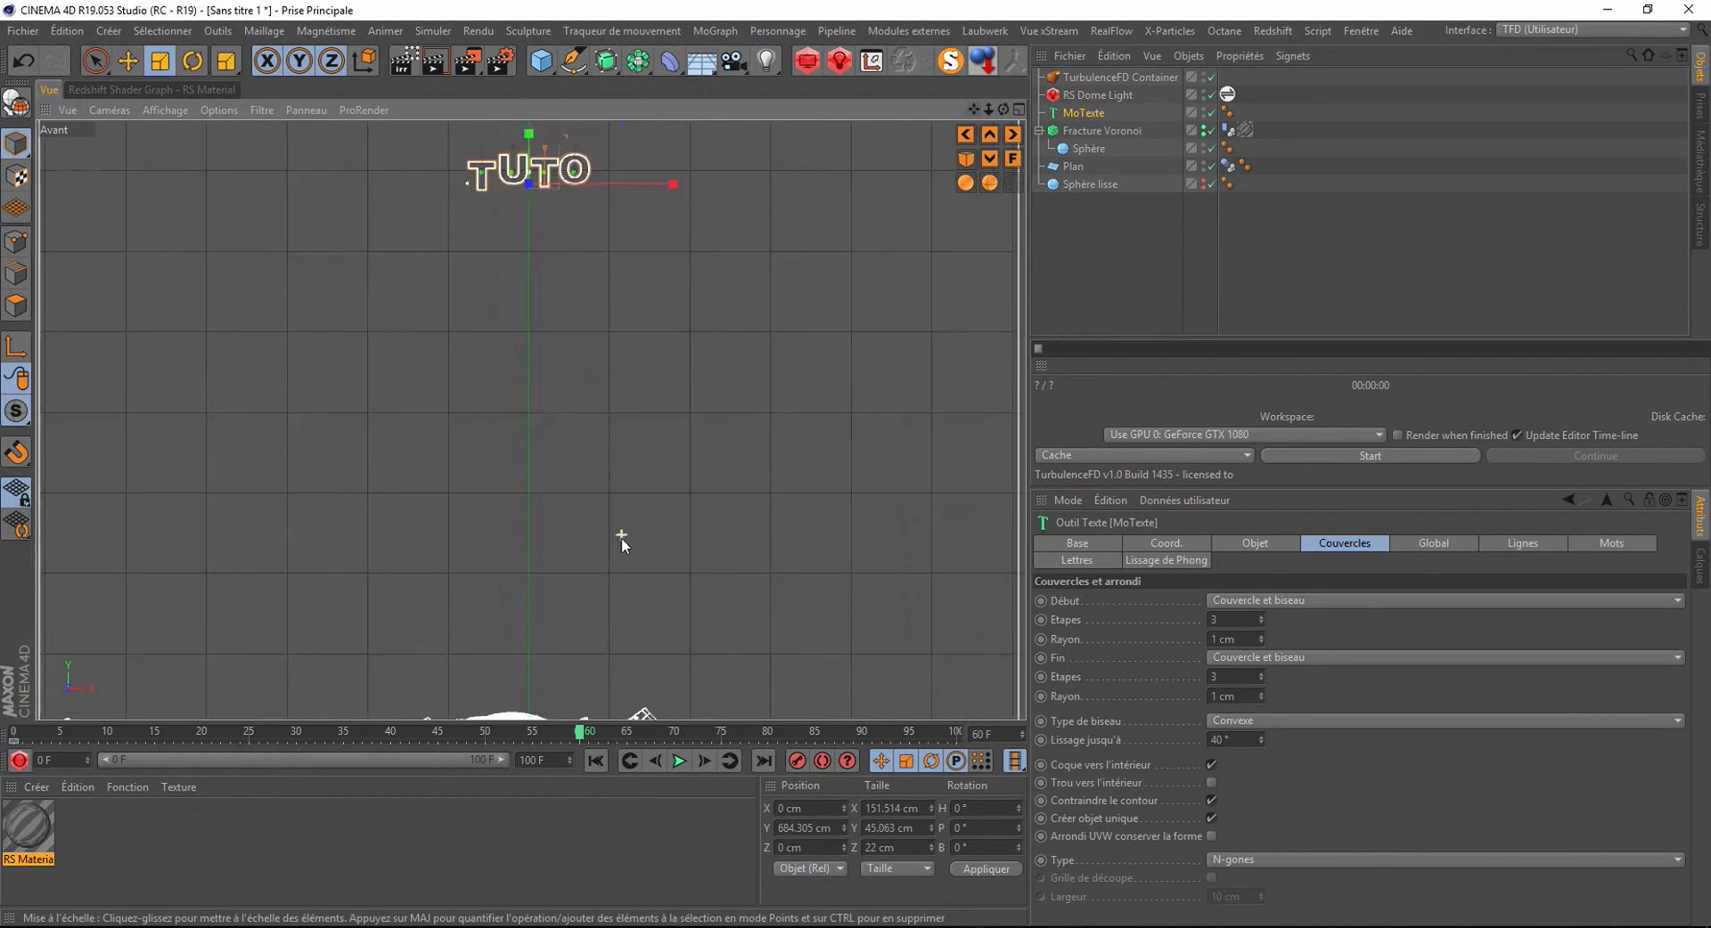
click(126, 61)
drag(575, 209, 576, 512)
scroll(584, 666, up, 8)
scroll(536, 527, up, 6)
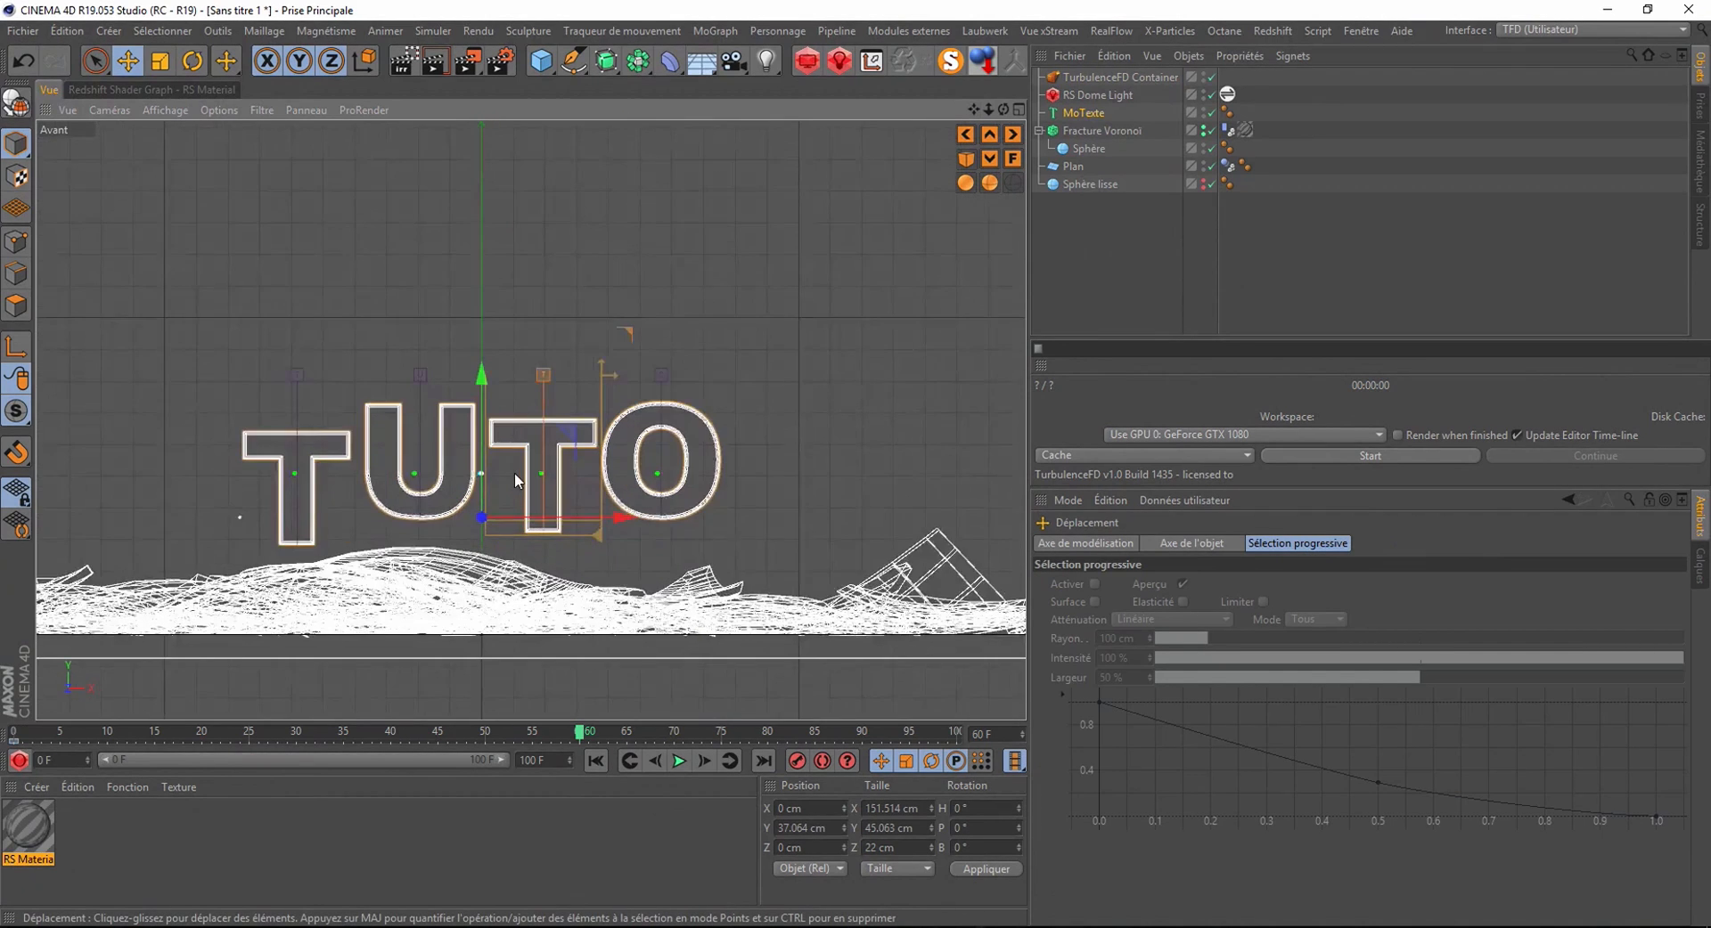
drag(462, 423, 460, 445)
- Tilt the TUTO text about 6° in bank and lower it to about 26 cm in Y onto the debris
click(195, 61)
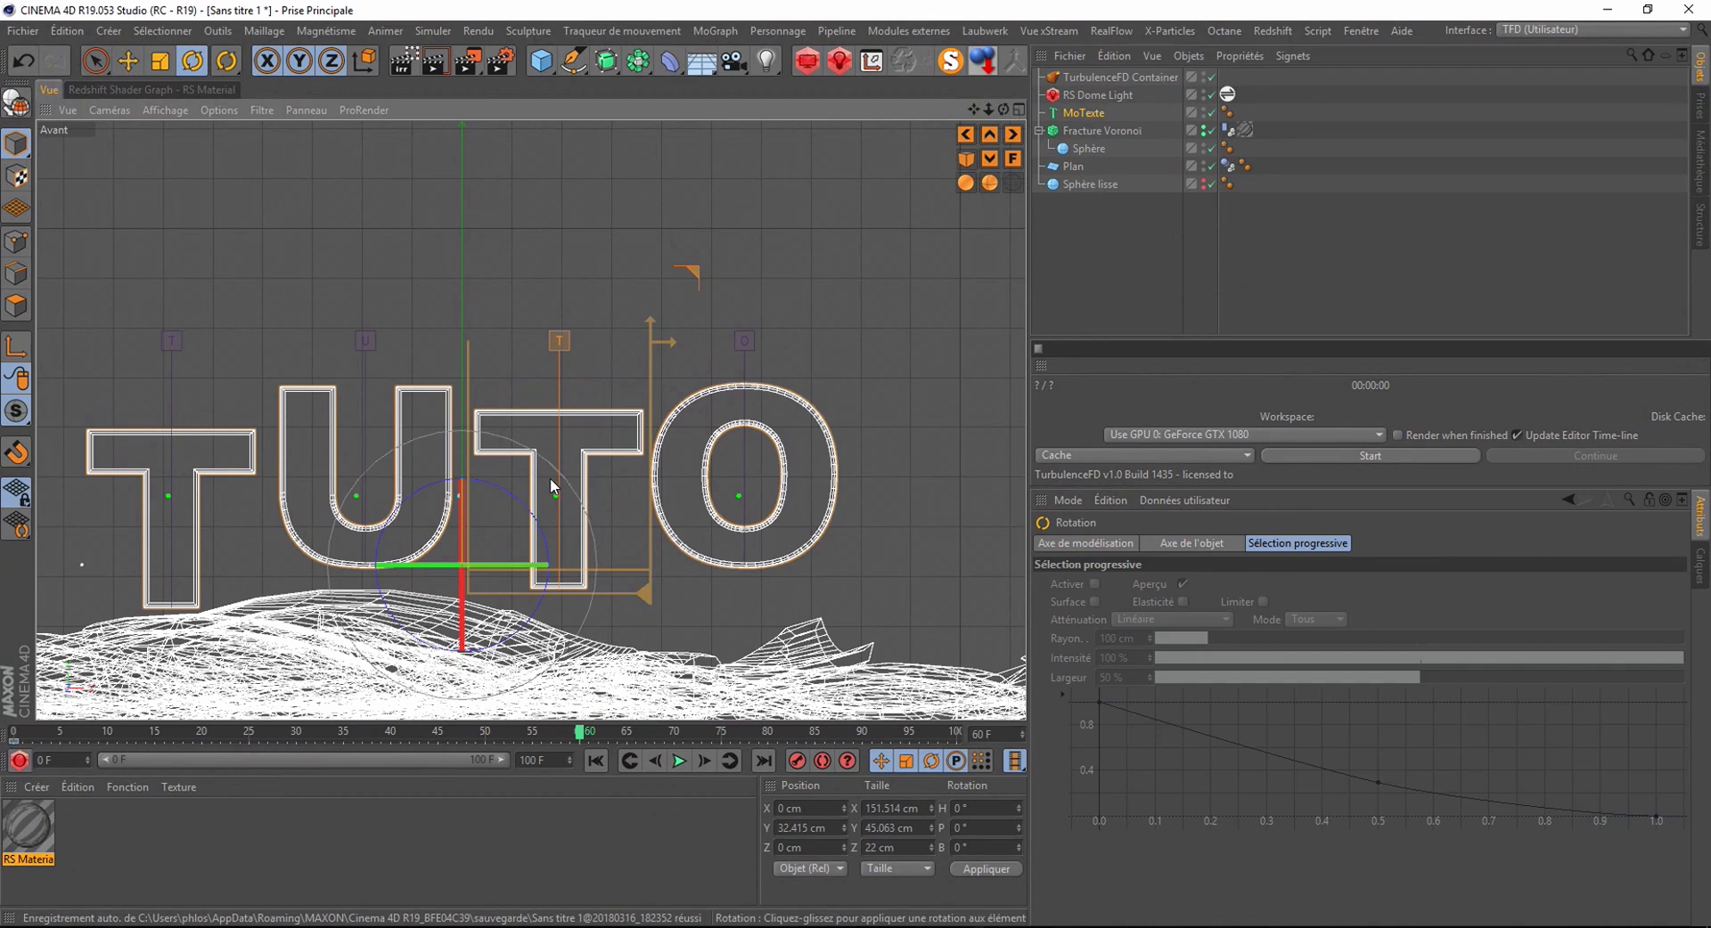
drag(532, 515, 530, 523)
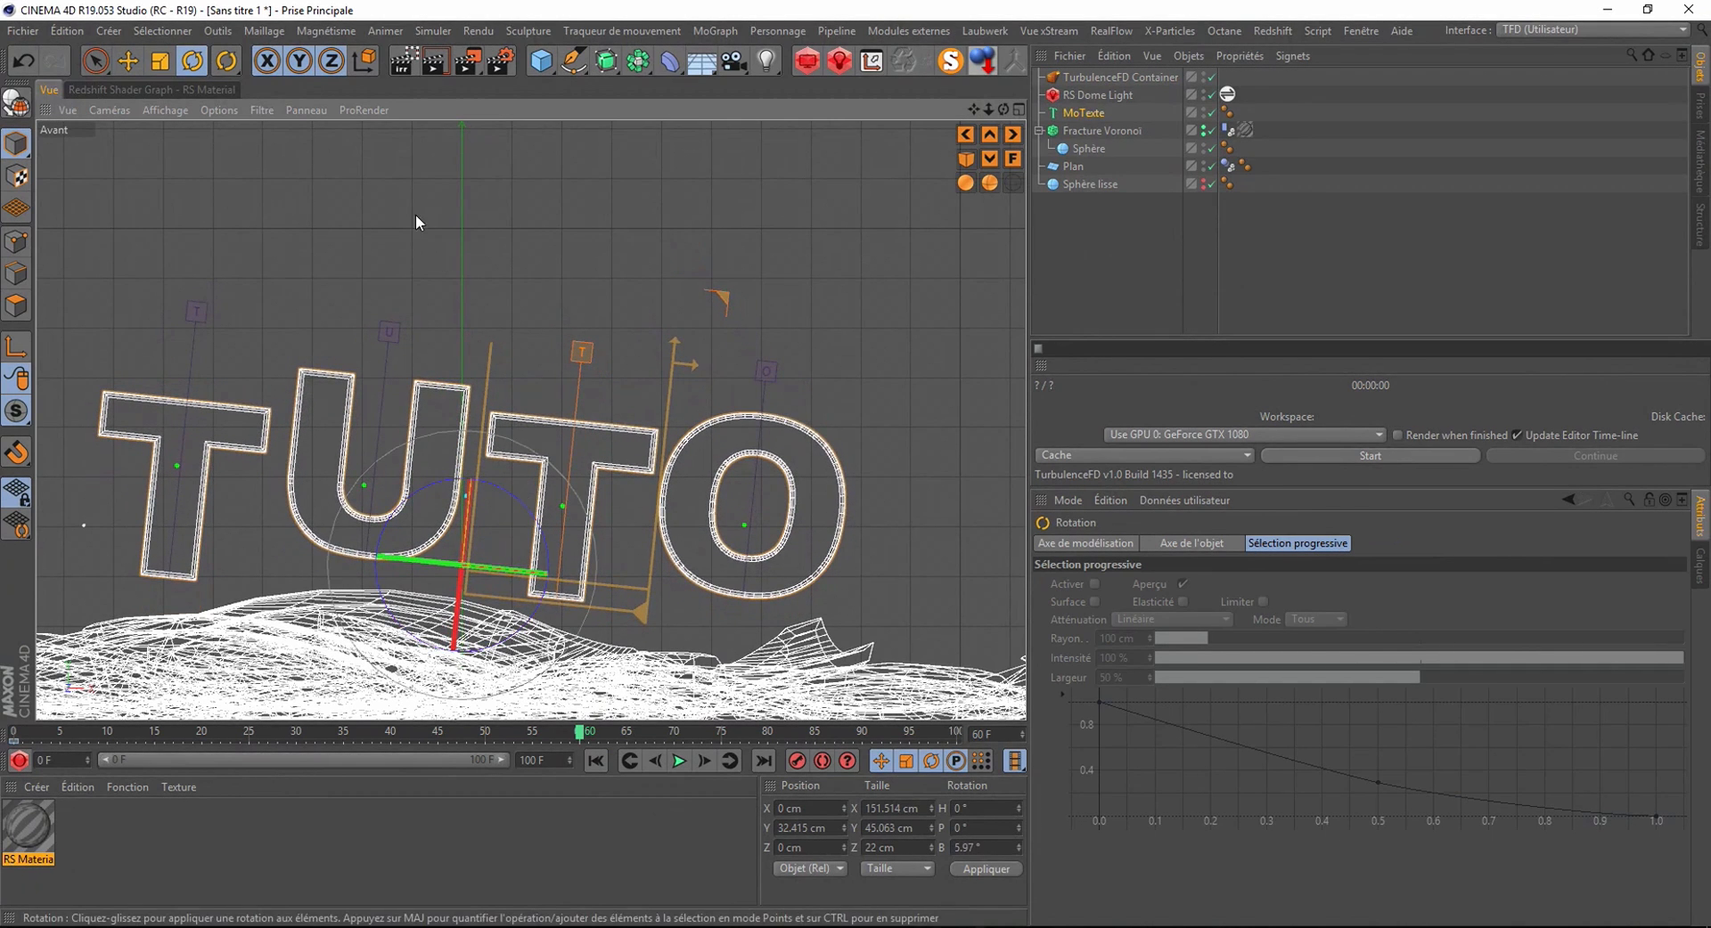
click(140, 67)
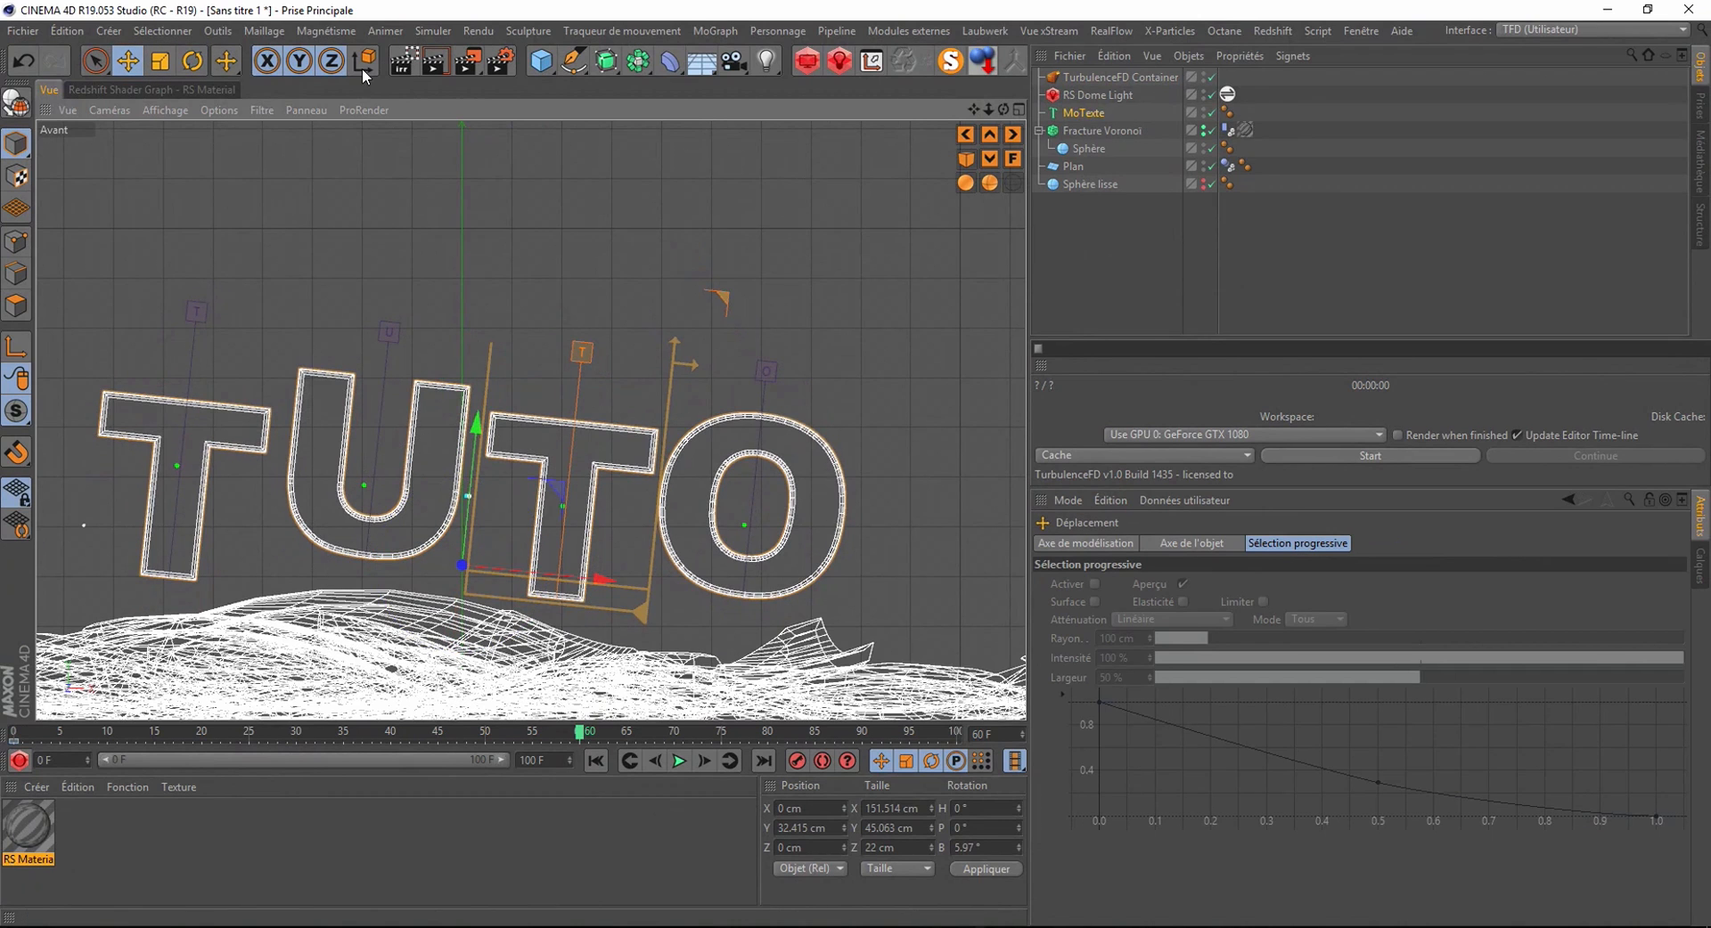
drag(456, 434, 456, 465)
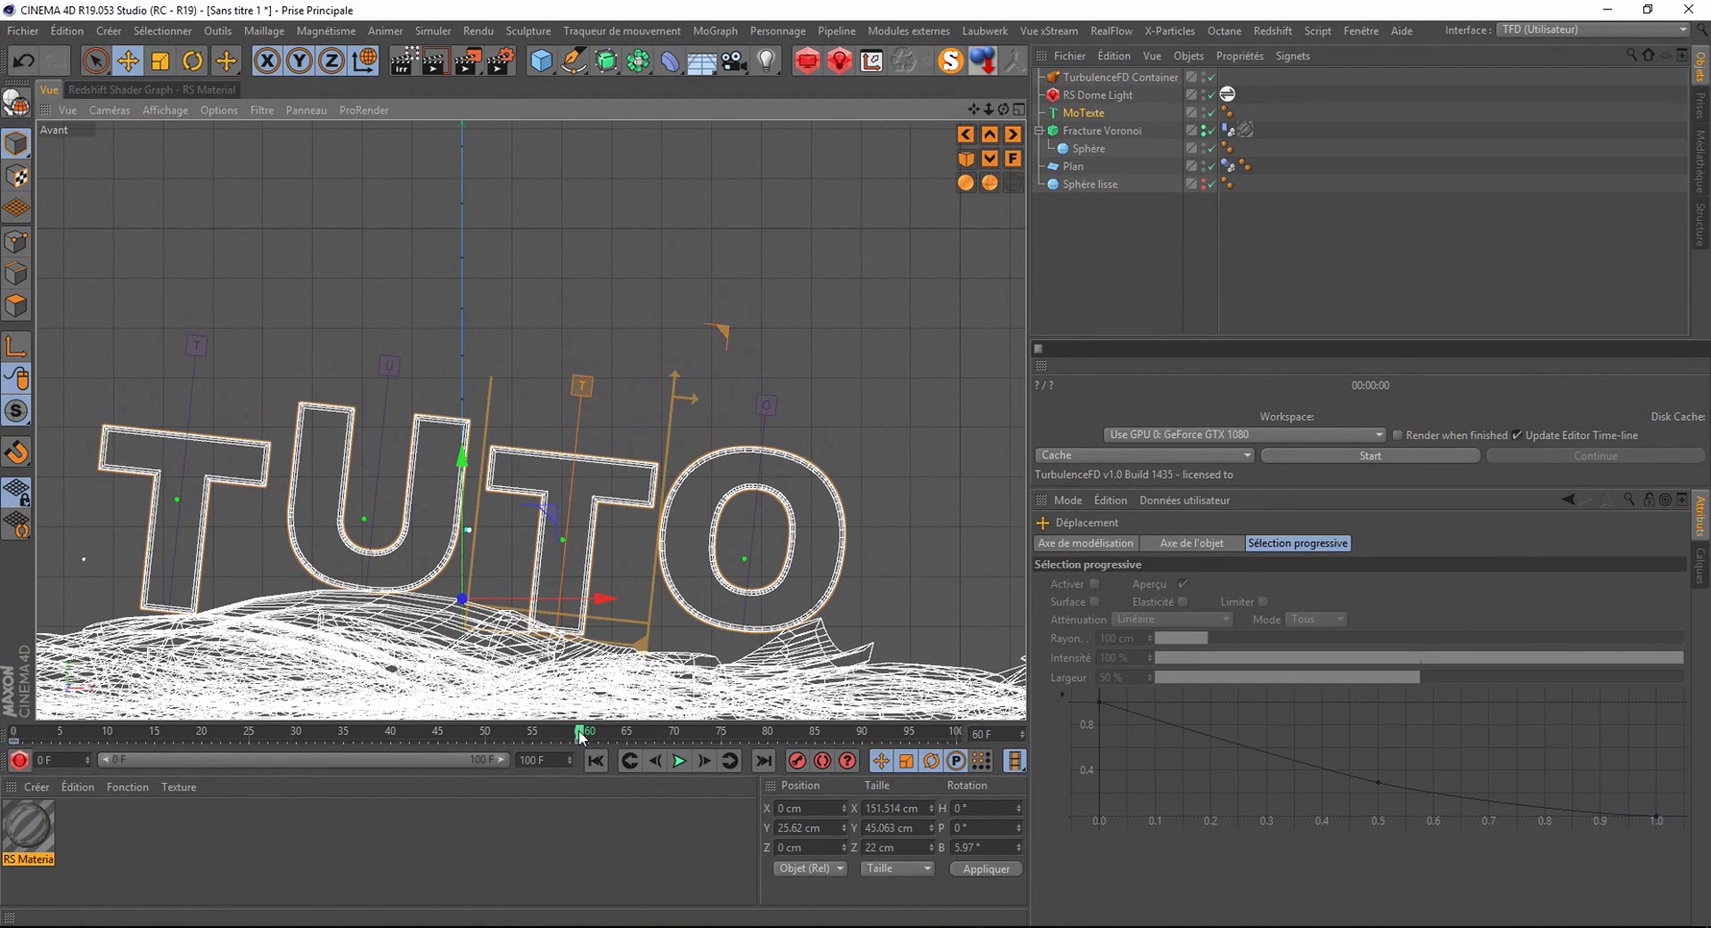
- Keyframe the text's resting pose at frame 60, shift that key to frame 33 and scrub back to frame 21
drag(577, 734, 328, 754)
scroll(455, 610, down, 8)
click(328, 735)
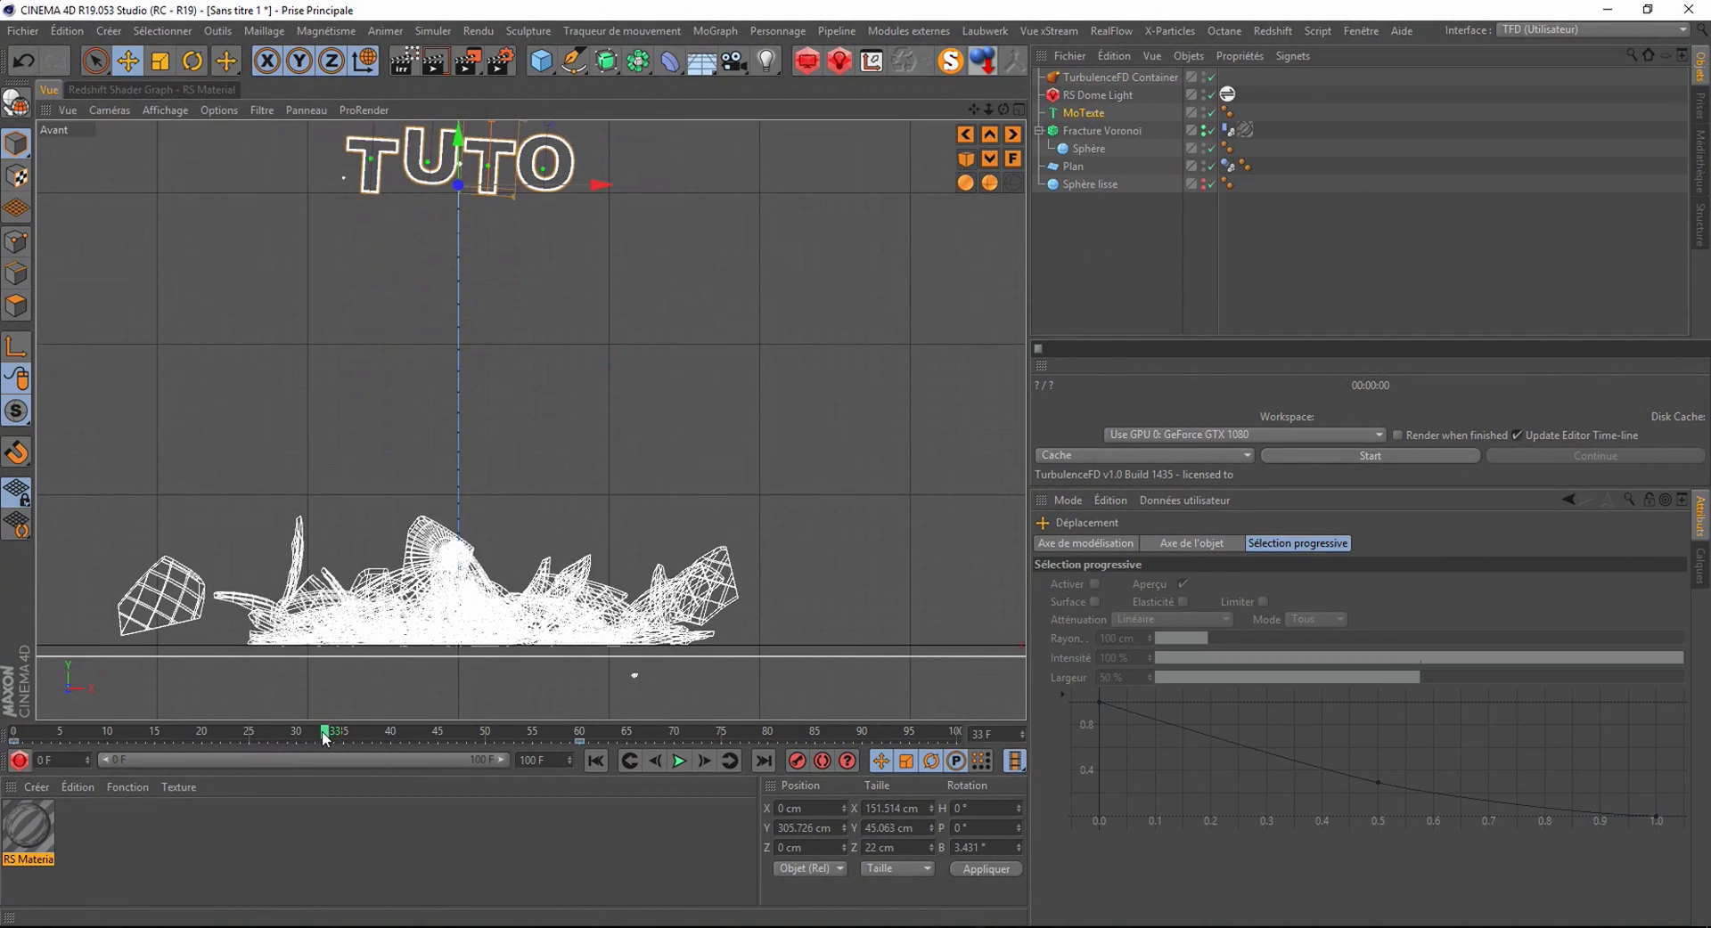
drag(579, 742, 212, 755)
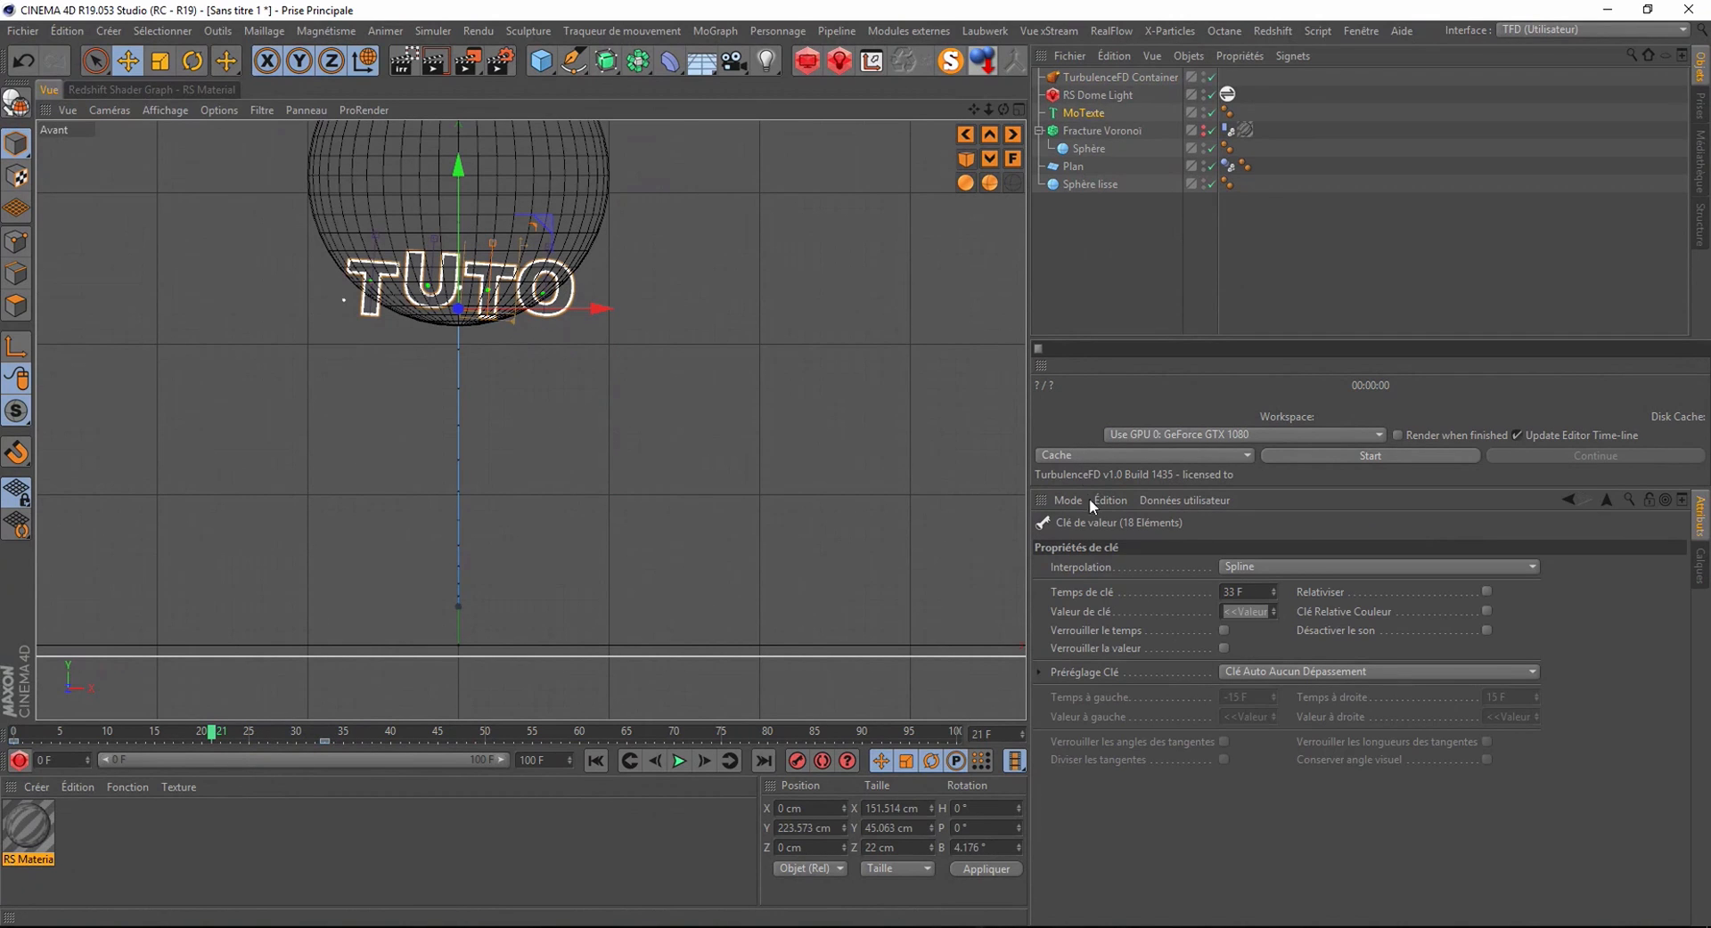
- Display the function curve of the MoTexte object's Y position
click(1080, 114)
click(1158, 545)
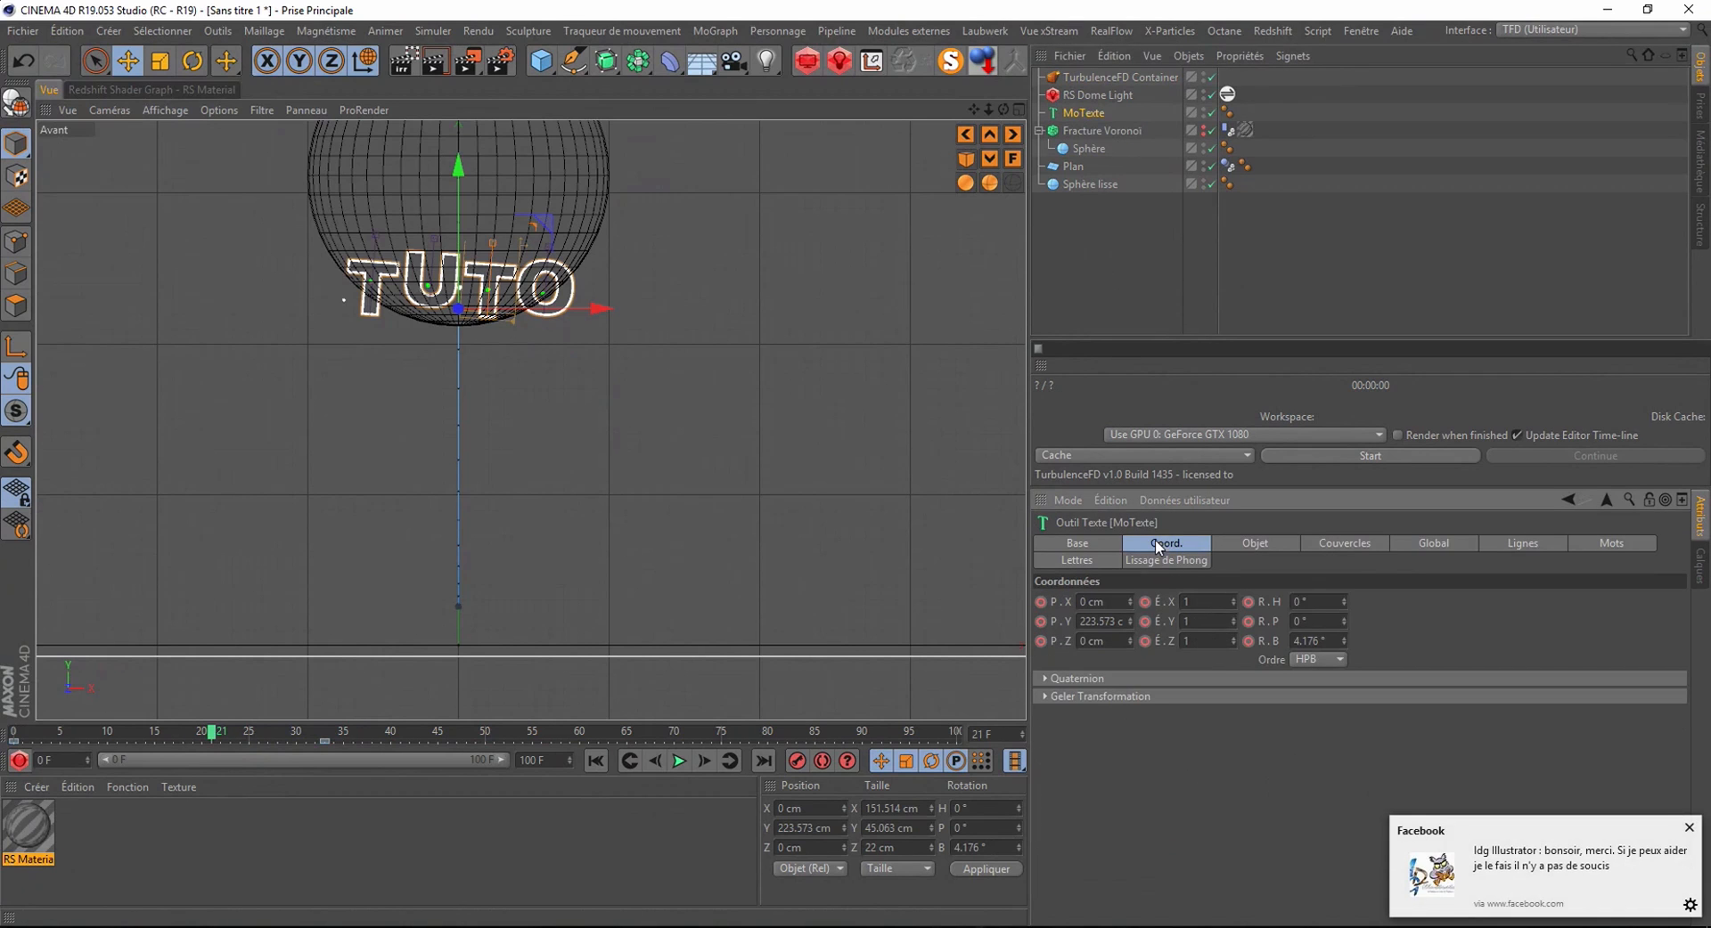
click(1688, 829)
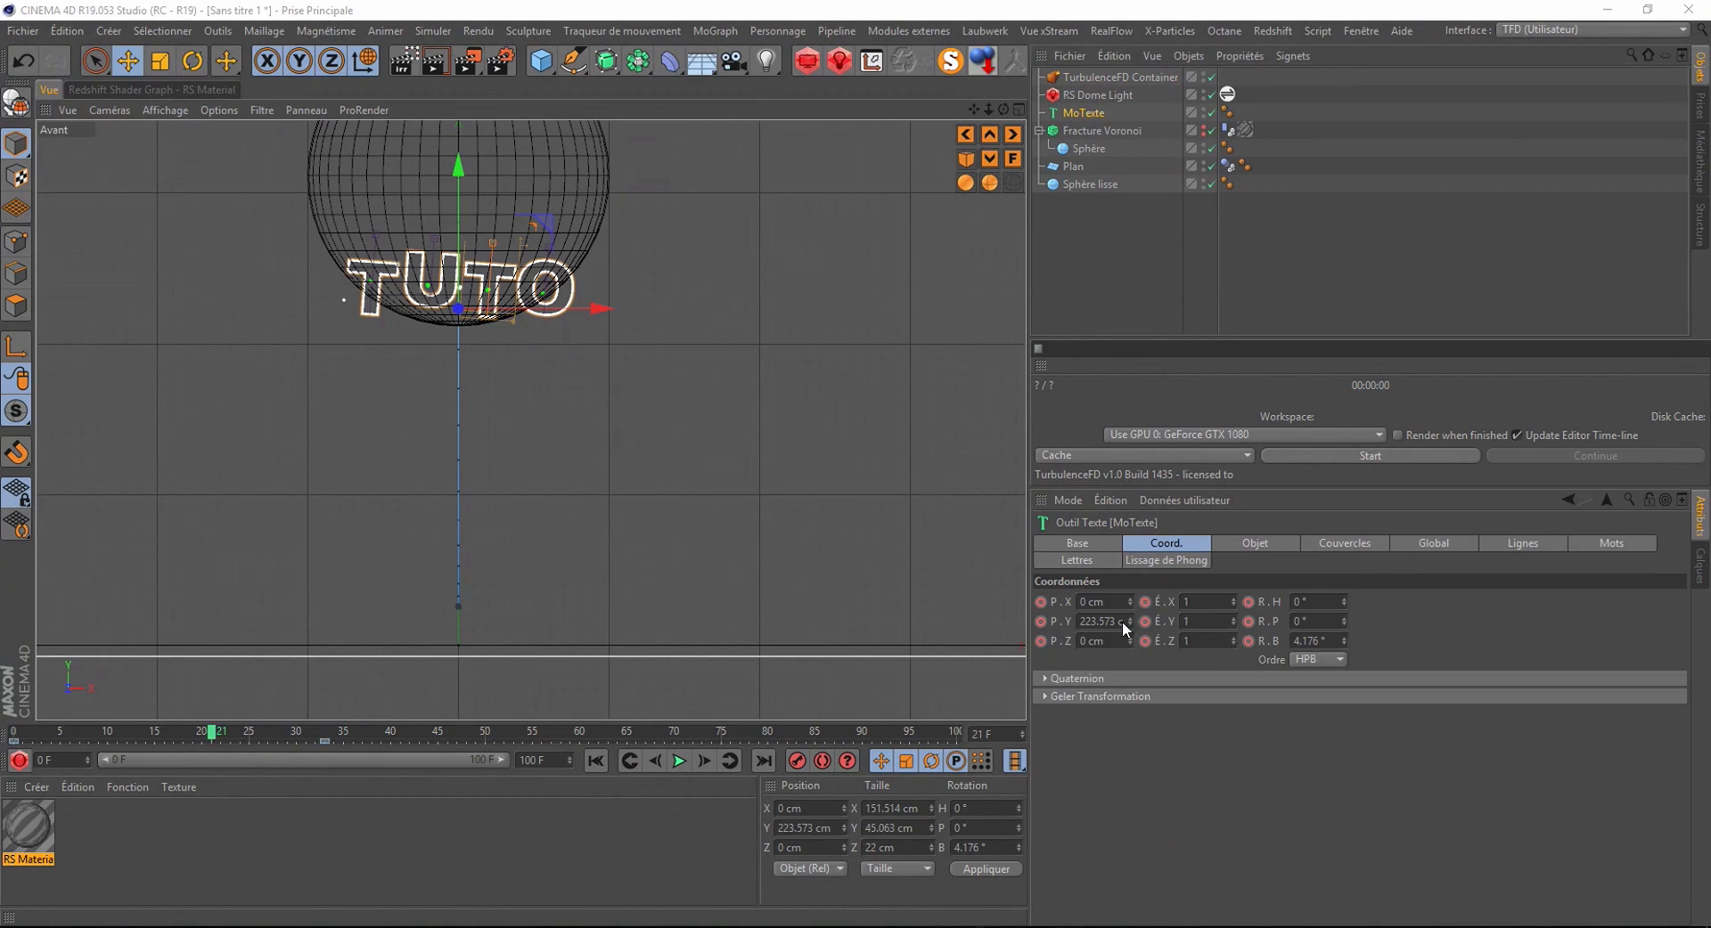
right_click(1069, 622)
mouse_move(1116, 579)
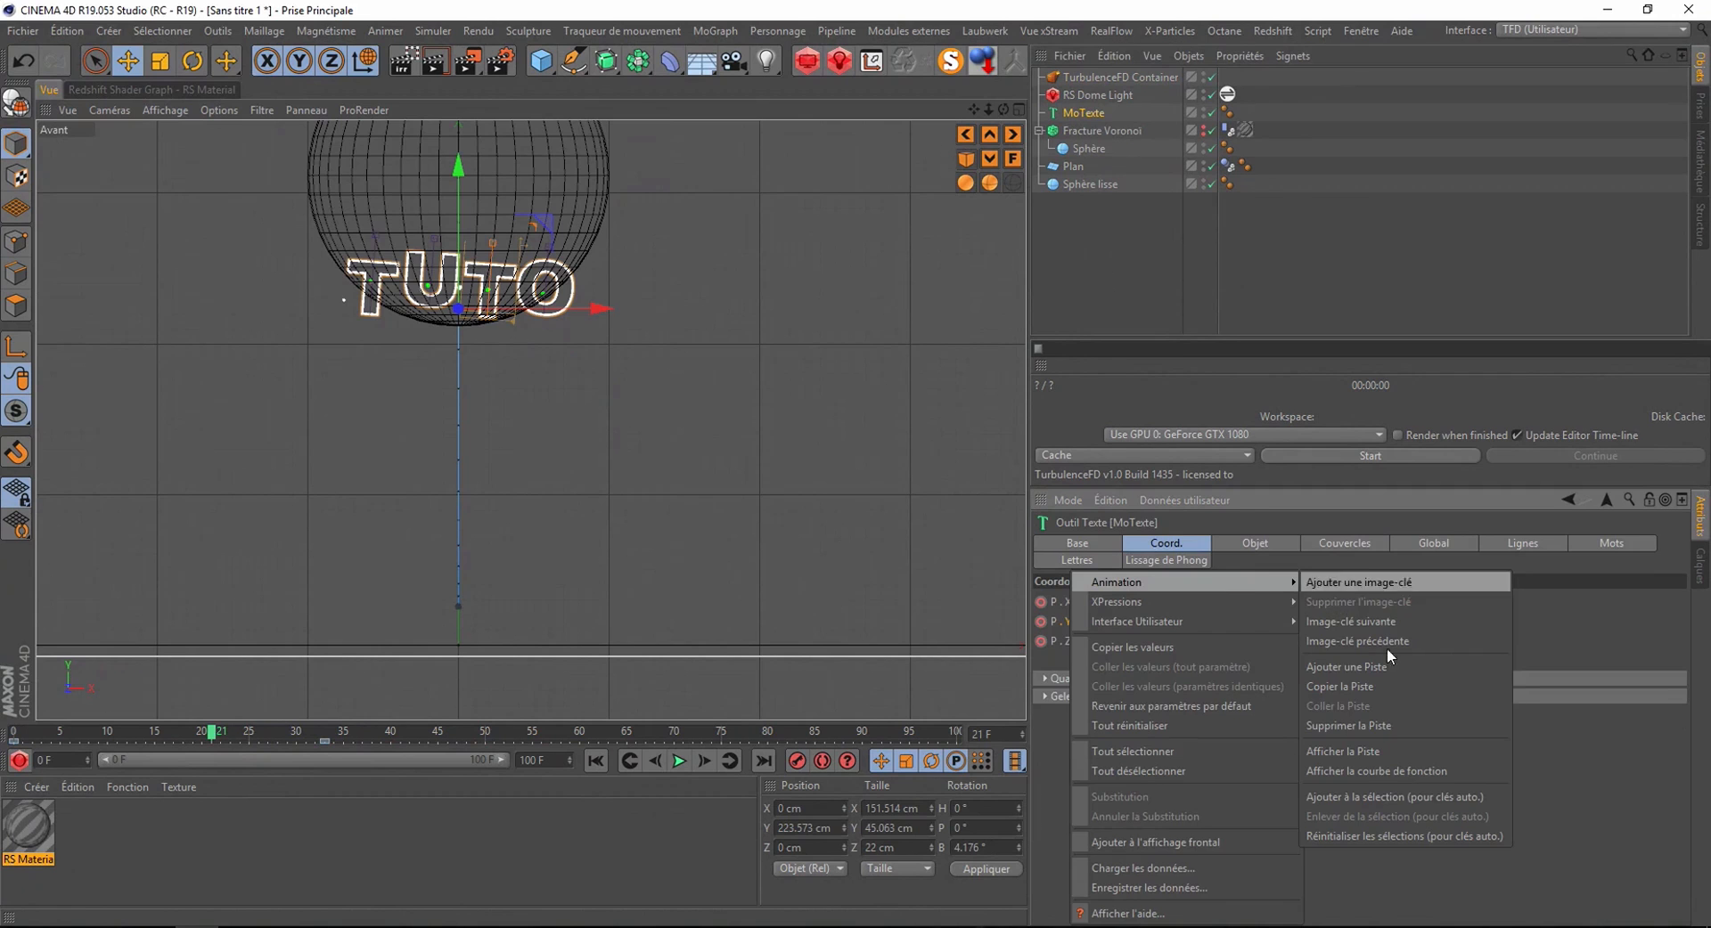
click(1375, 771)
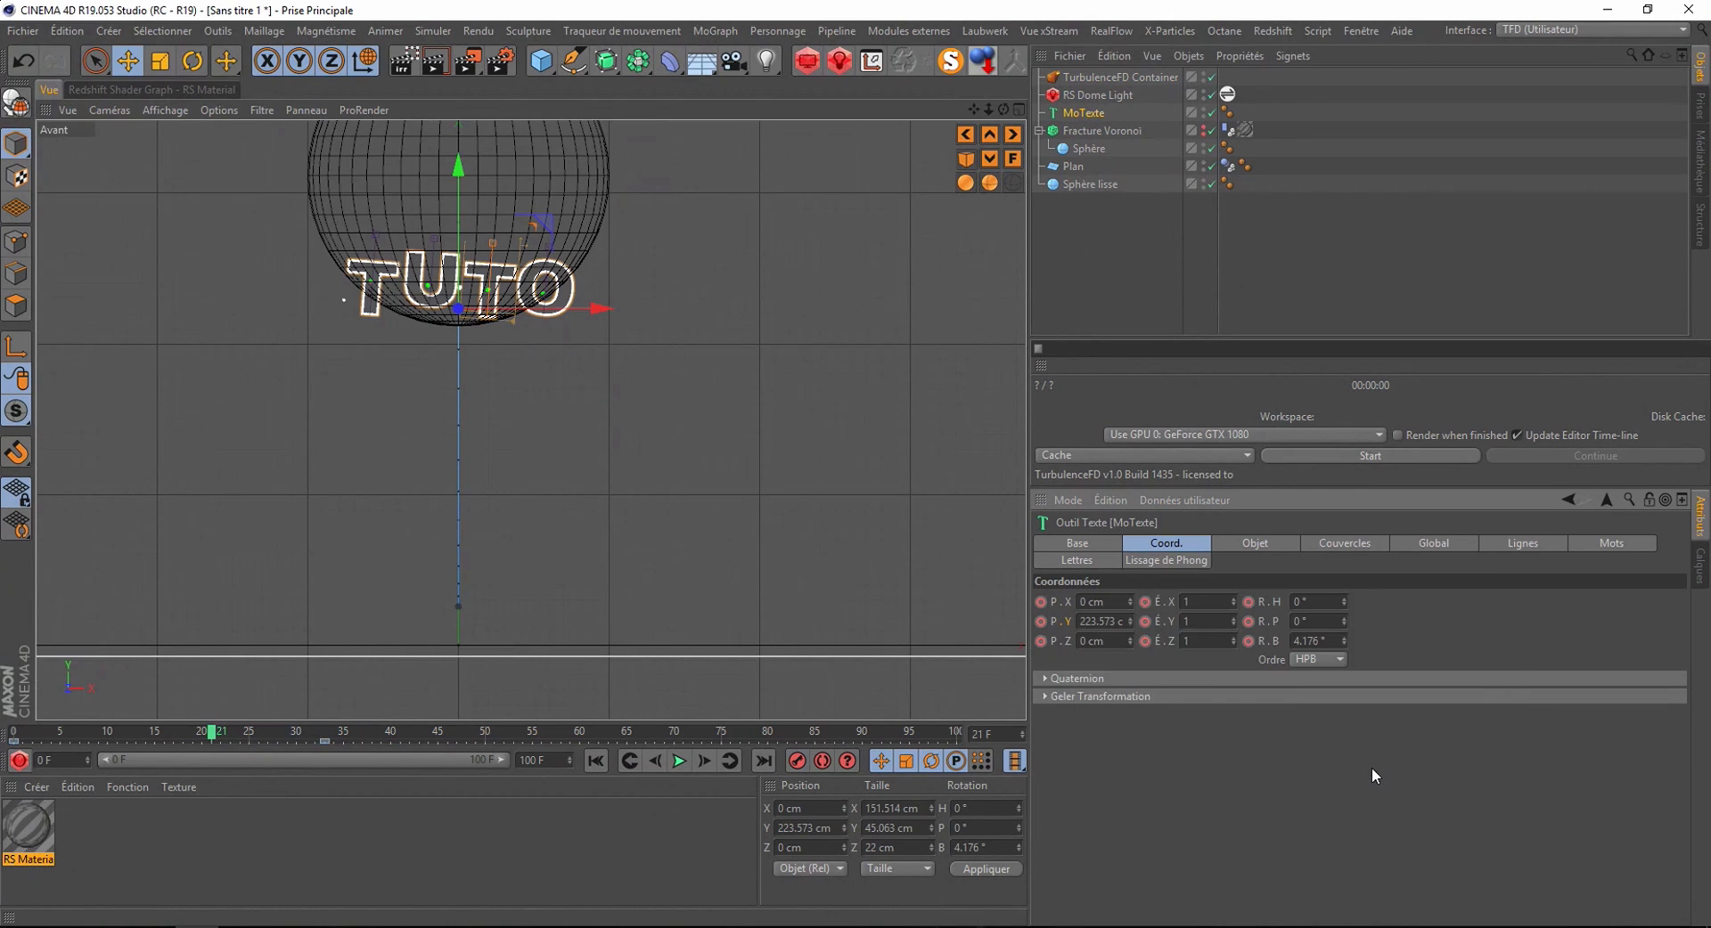
- Shorten the incoming tangent of the frame 33 key on the Position Y curve to about frame 31
drag(686, 181, 1317, 233)
drag(1633, 692, 1634, 695)
drag(1462, 687, 1577, 688)
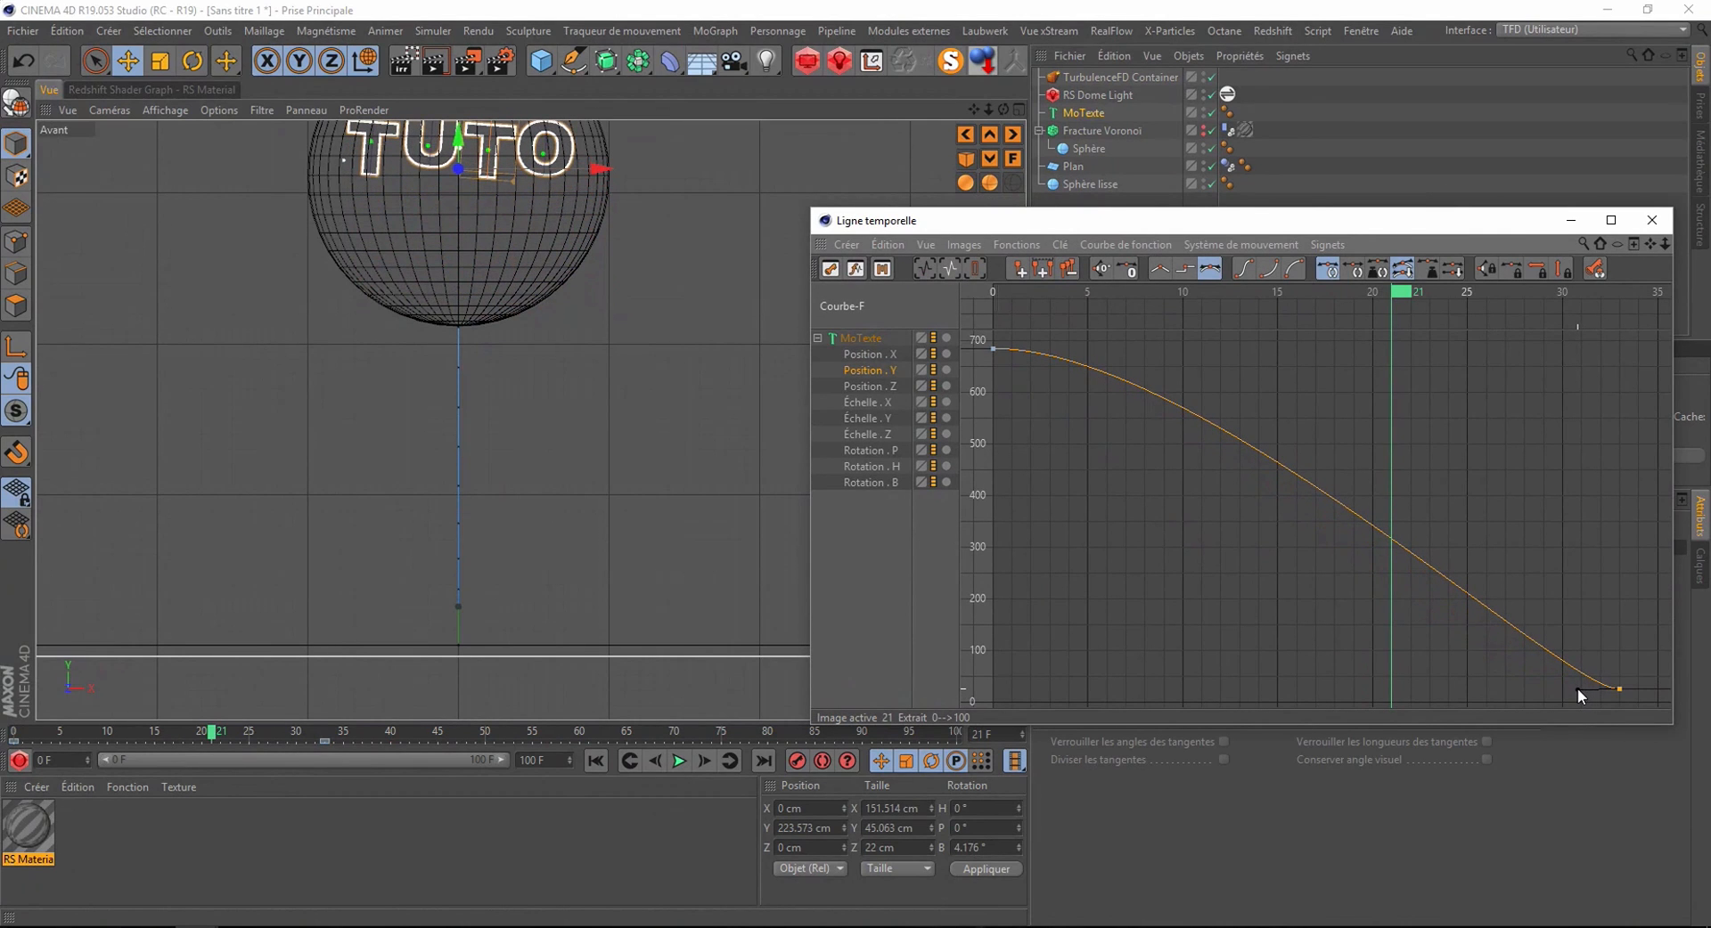
- Replay the text's fall with the sphere from the start, and scrub back to about frame 6 to compare their motion
click(606, 765)
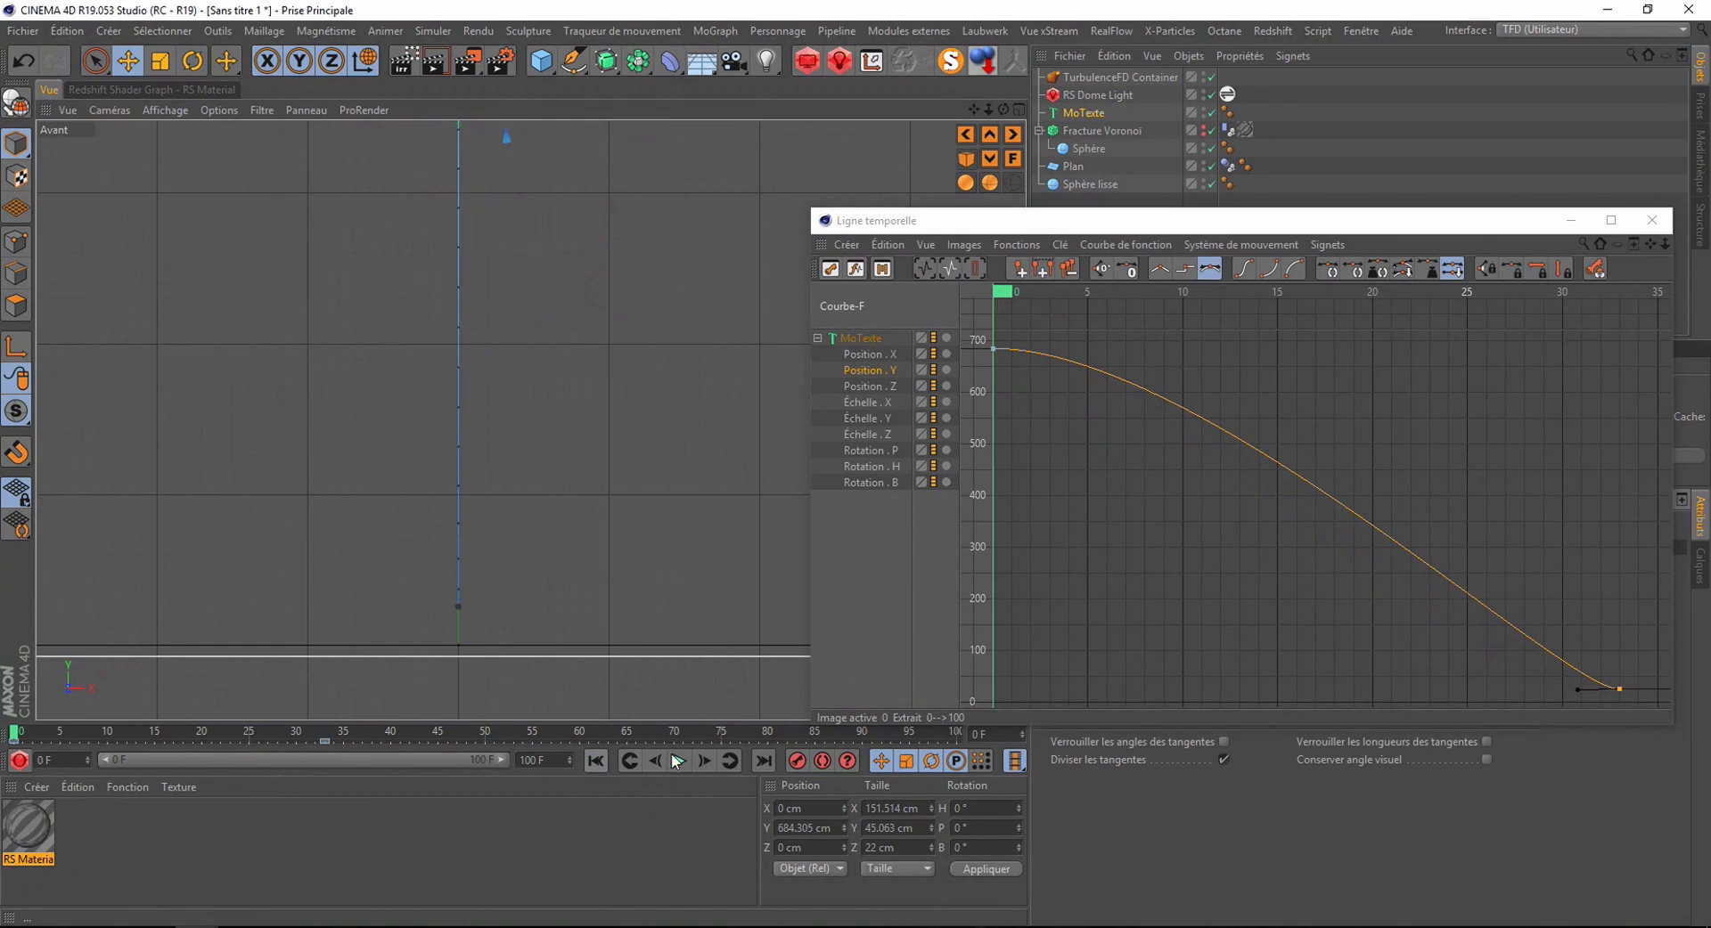
click(679, 761)
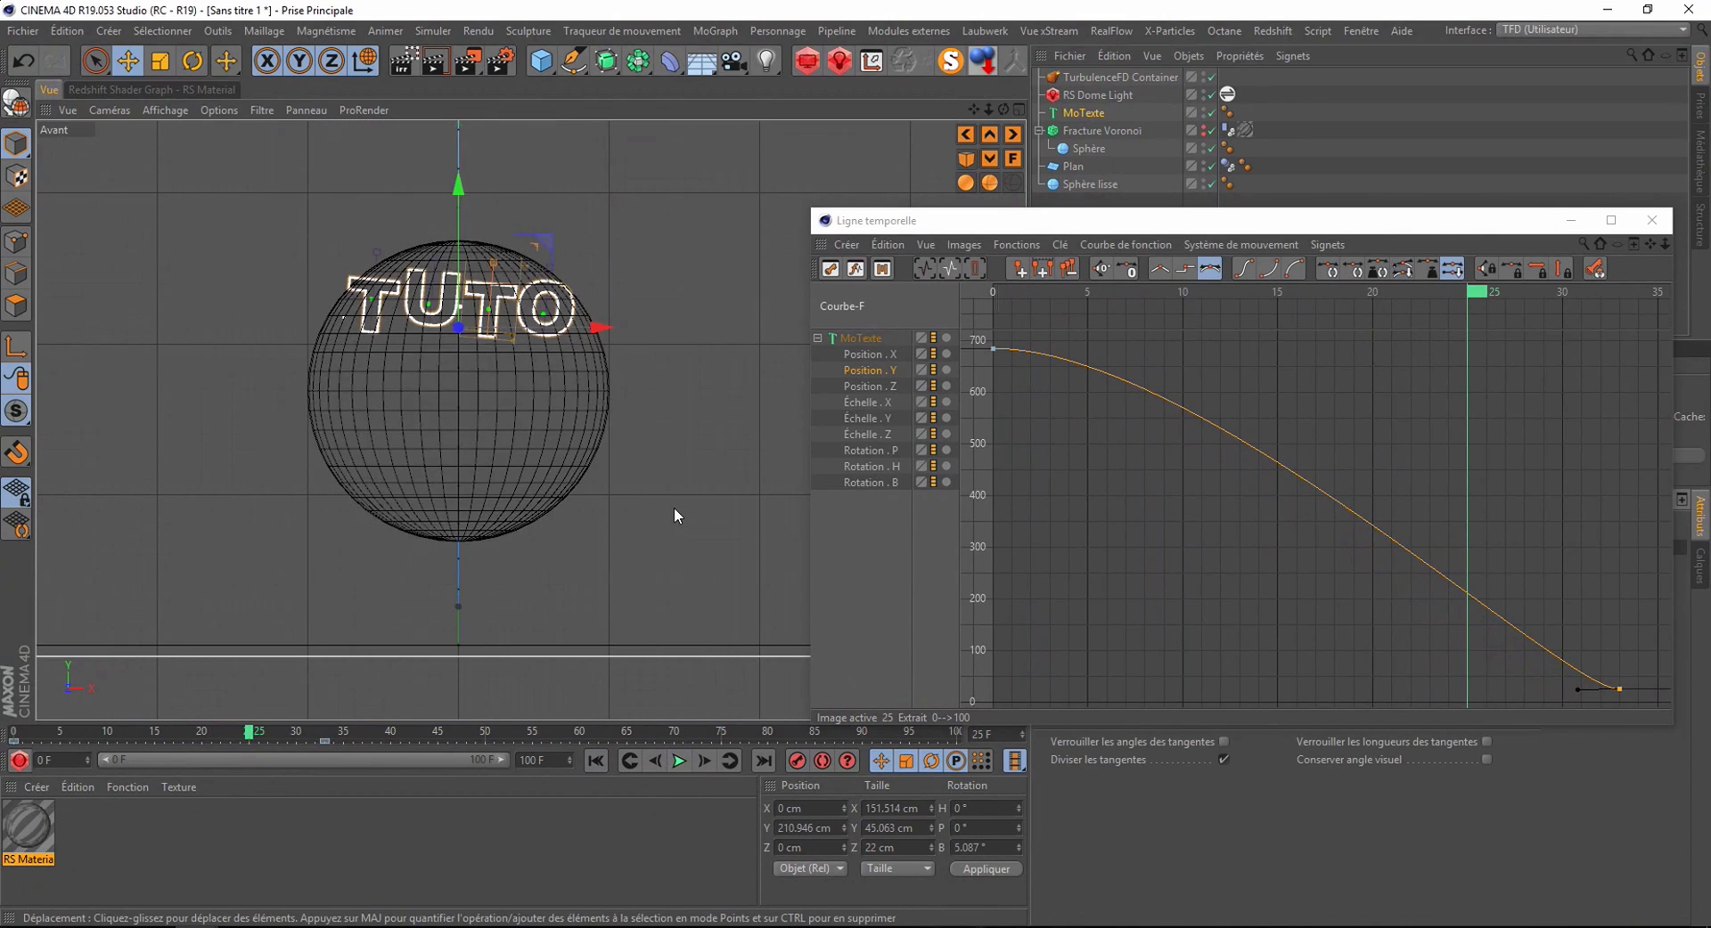
scroll(674, 507, down, 2)
click(596, 760)
click(679, 761)
click(680, 761)
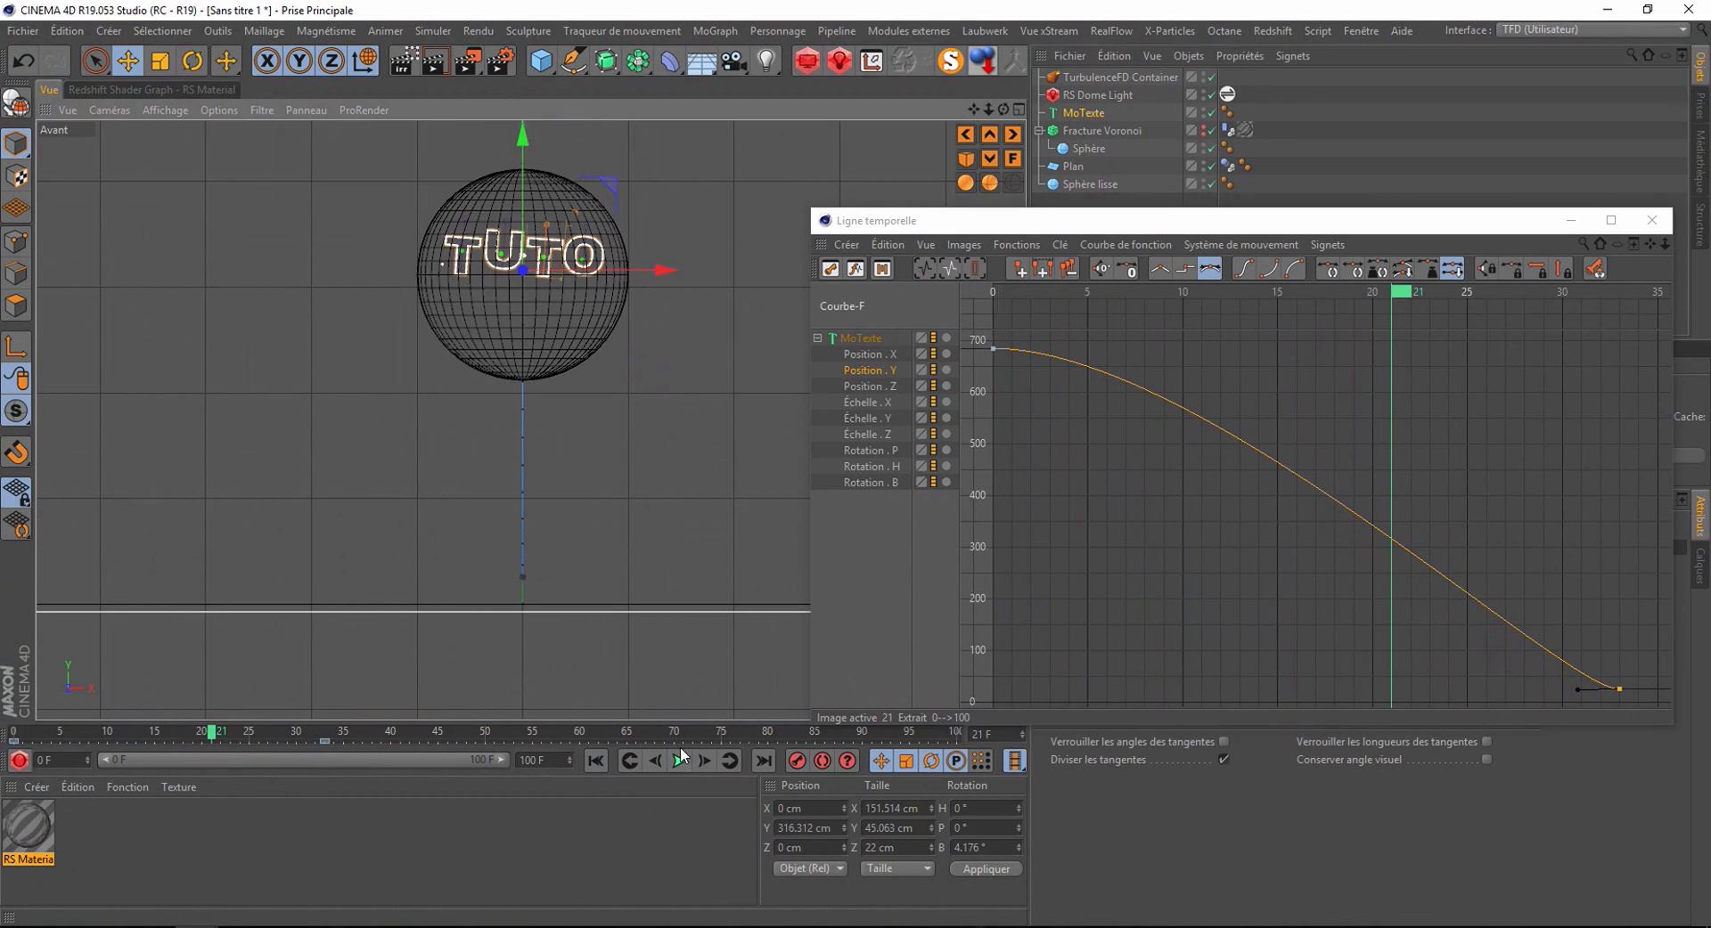
click(680, 761)
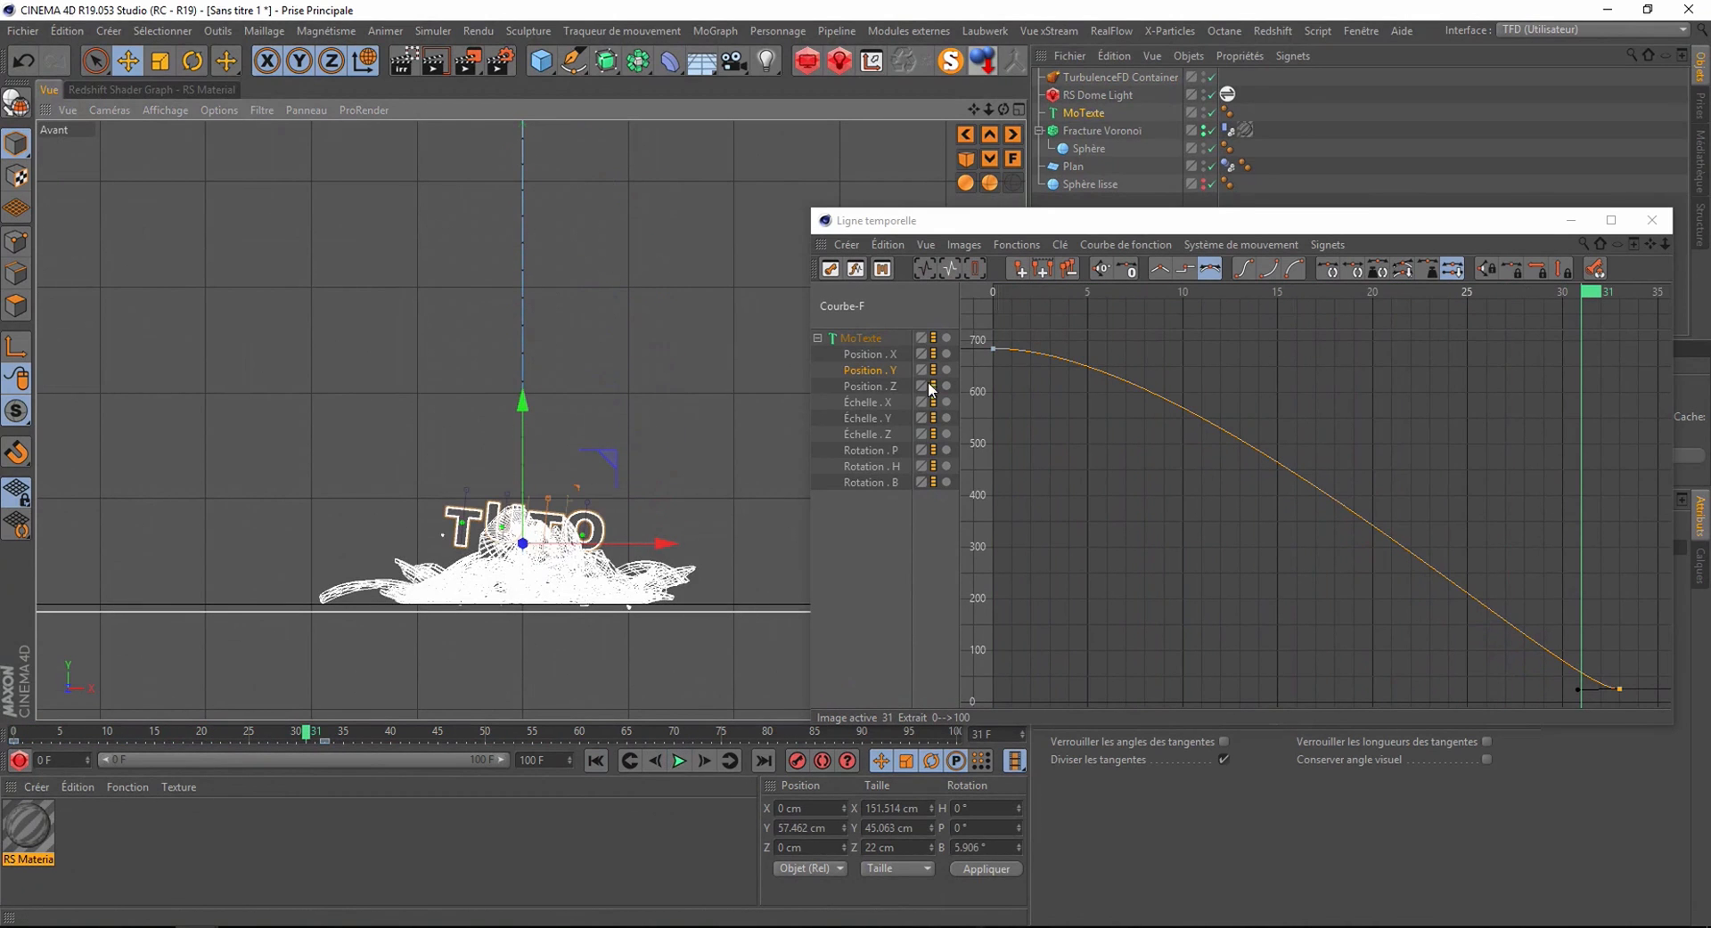
drag(1578, 293, 1103, 393)
scroll(622, 346, down, 5)
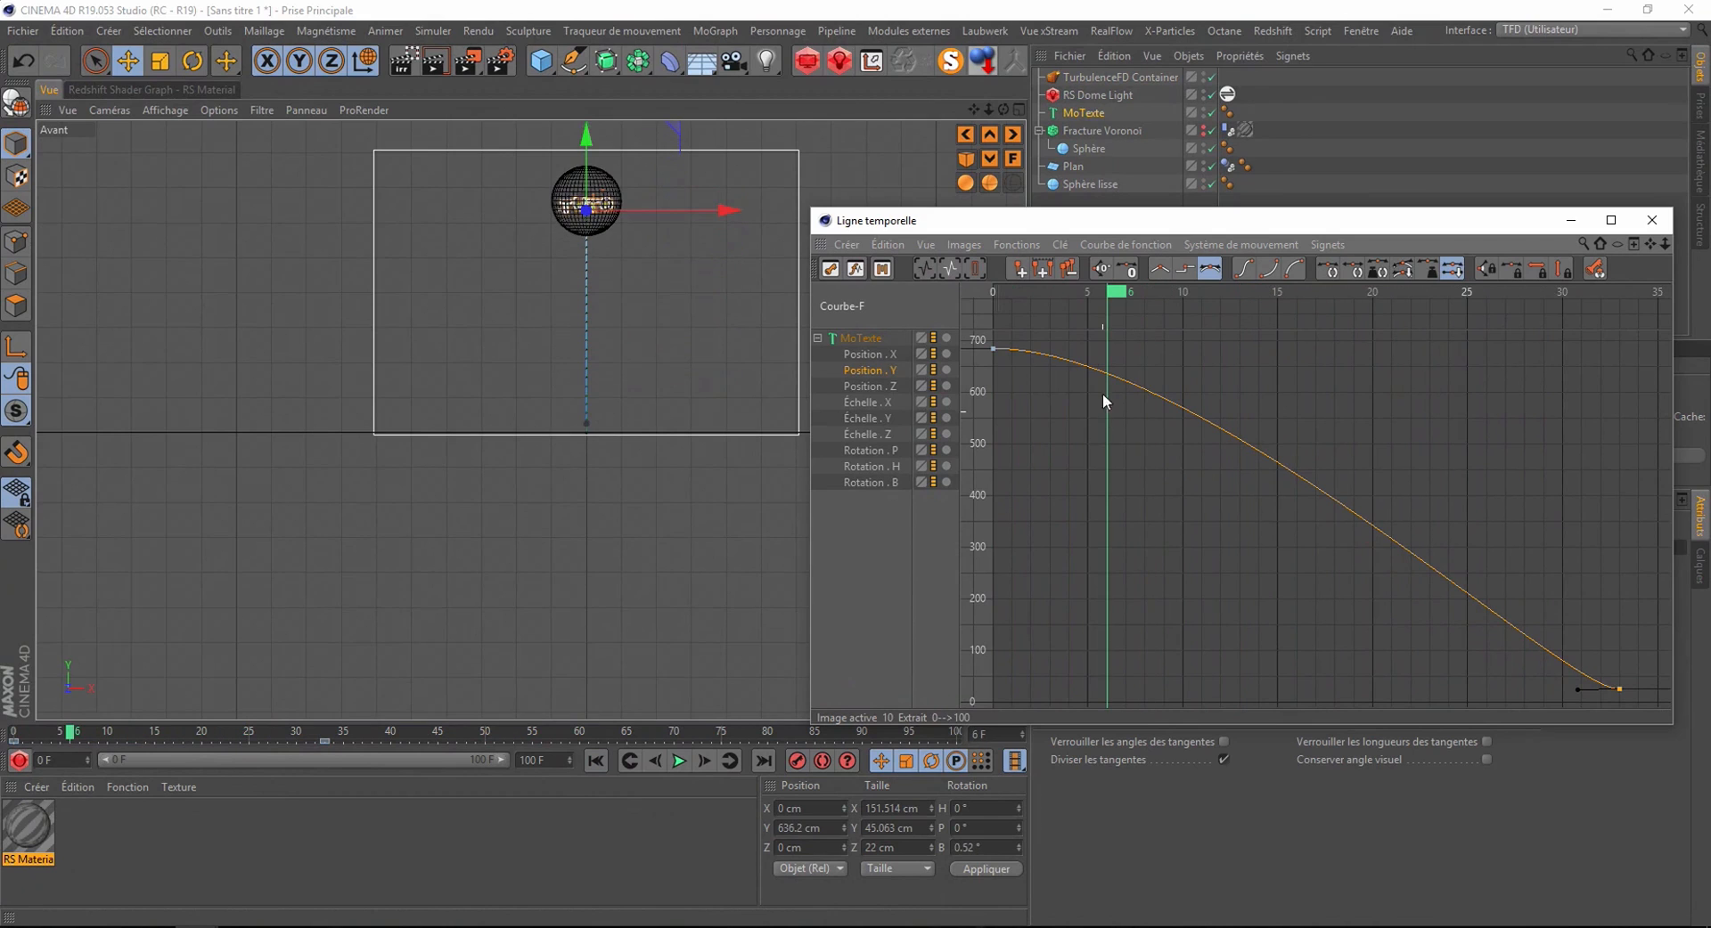
- Extend the outgoing tangent of the frame 0 key on the Position Y curve to about frame 10 and scrub to frame 27
drag(975, 379, 972, 378)
drag(1153, 349, 1337, 352)
drag(1120, 290, 1176, 337)
drag(1279, 294, 1504, 351)
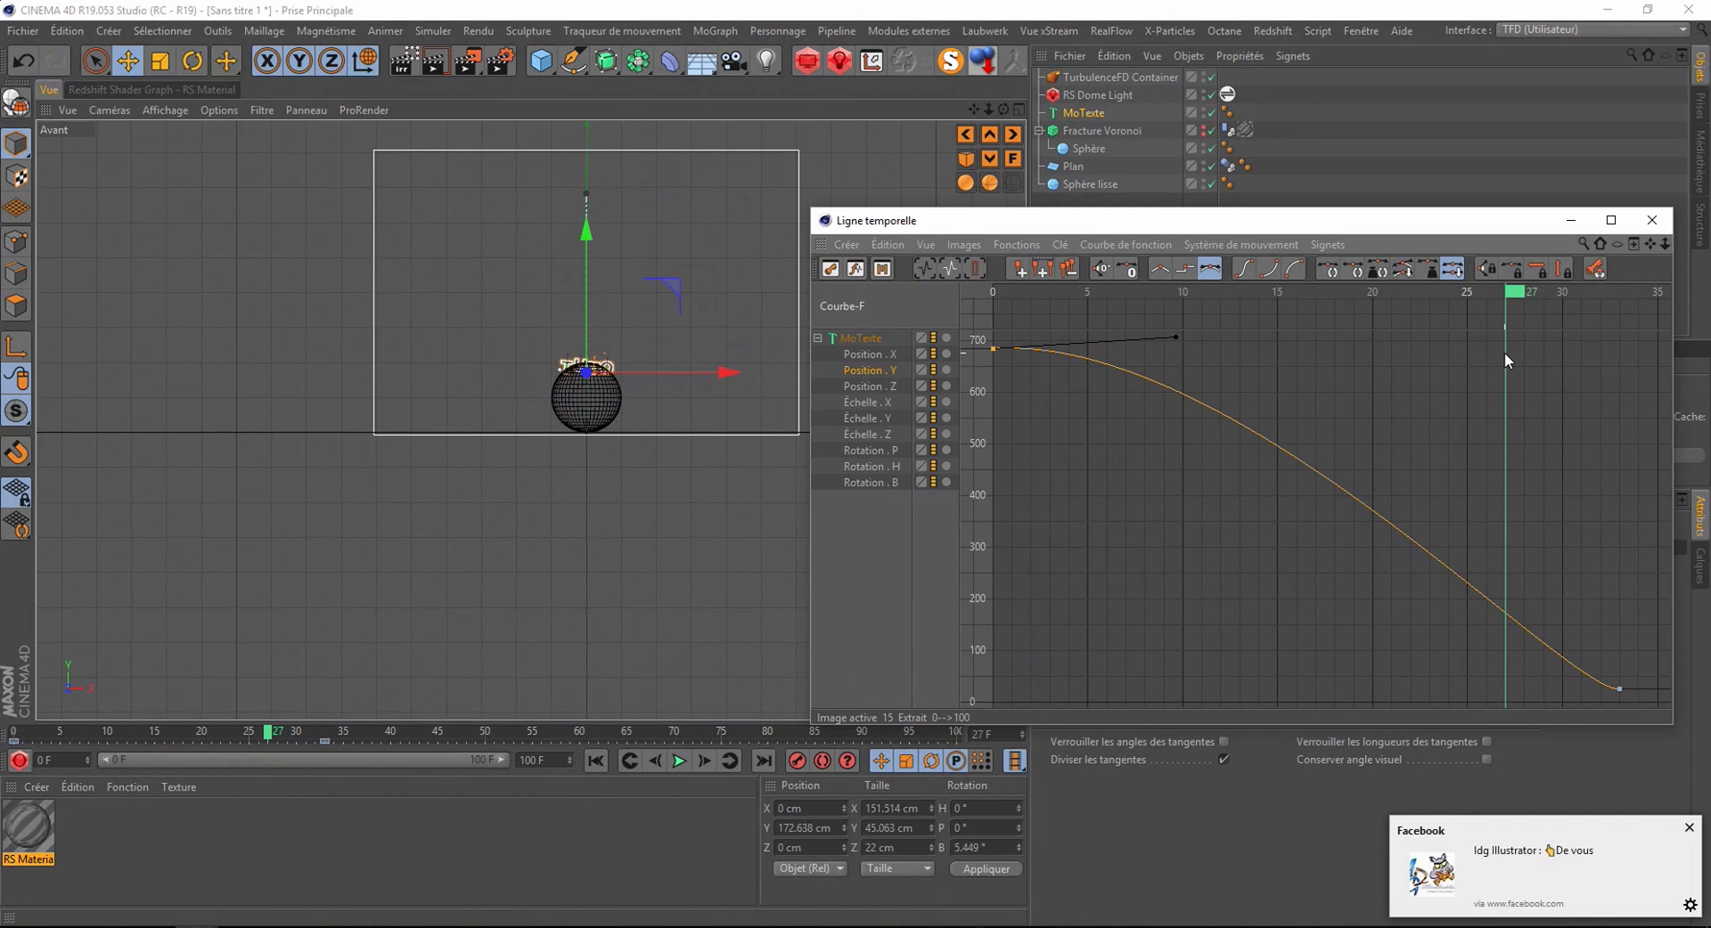
- Lengthen the incoming tangent of the frame 33 key to about frame 26 and replay the text's fall from the start
drag(1641, 675, 1485, 610)
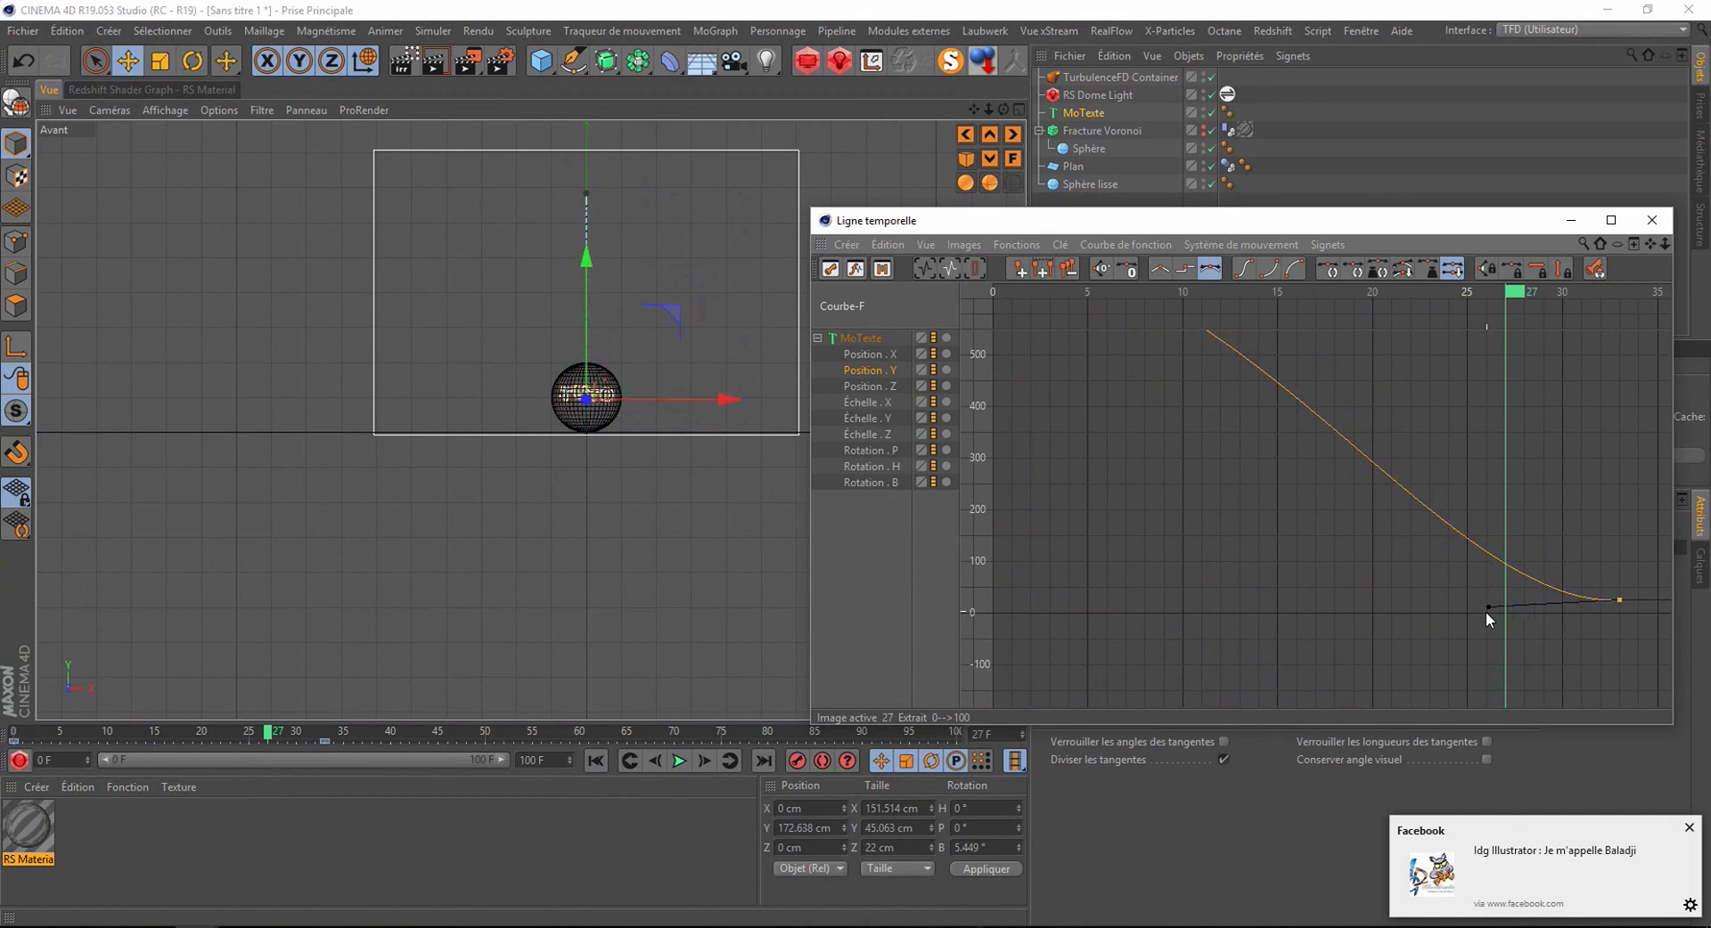
alt+right_drag(1566, 496, 1507, 497)
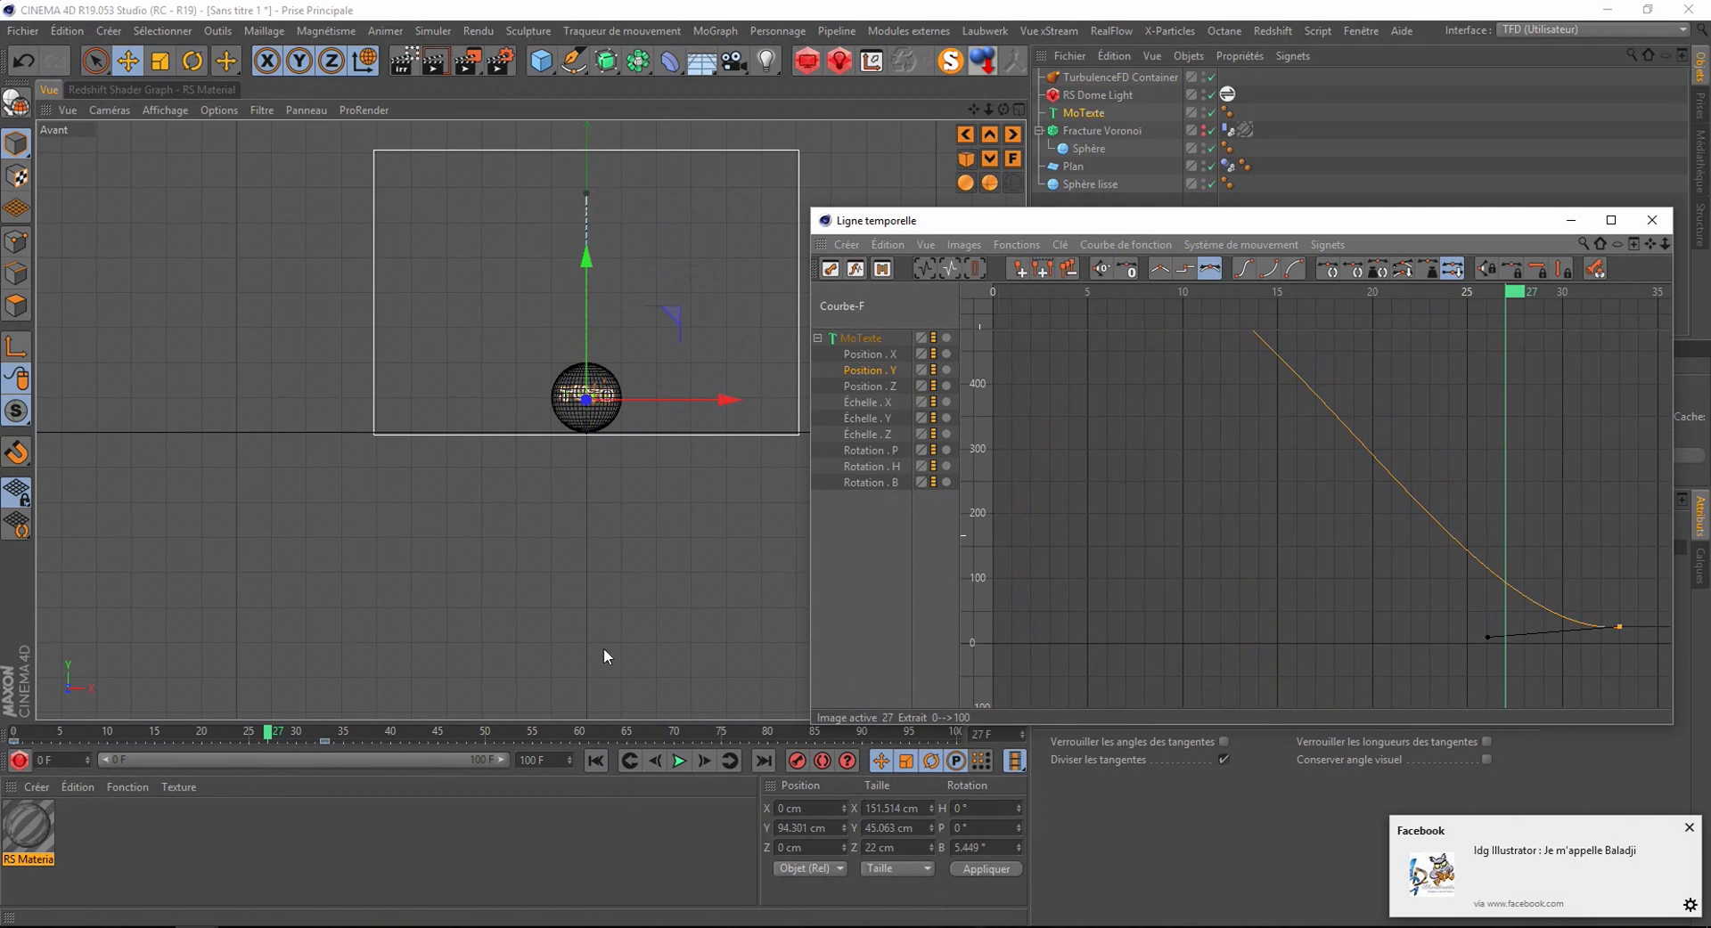
click(596, 760)
click(677, 760)
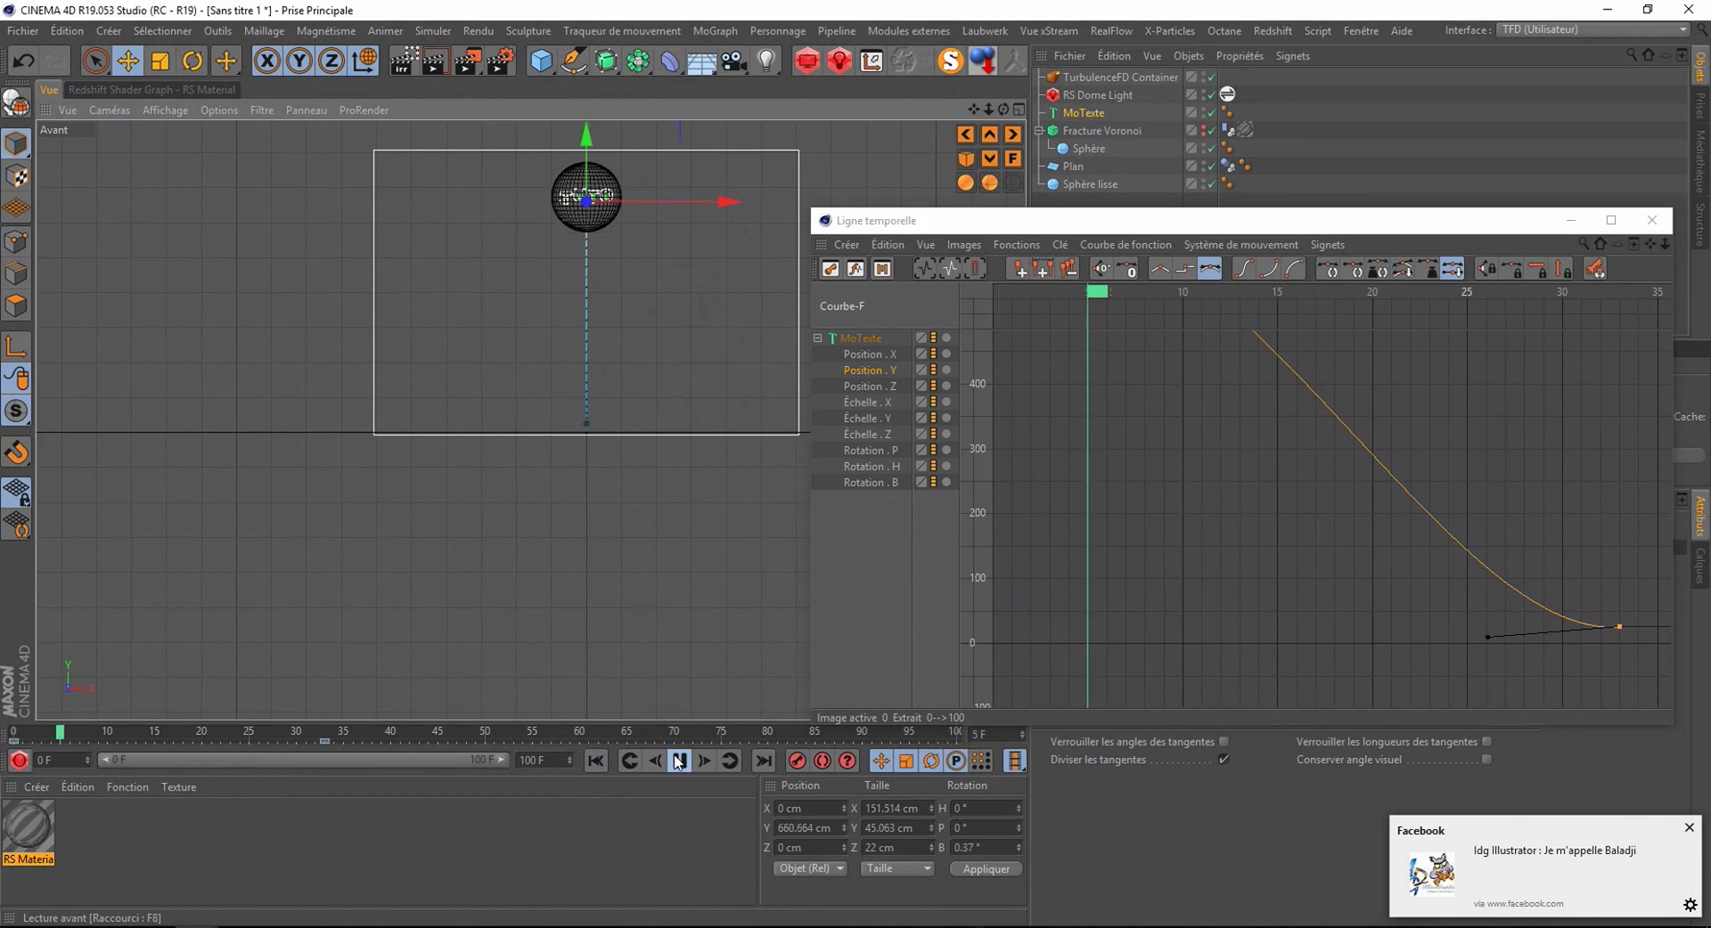
click(596, 761)
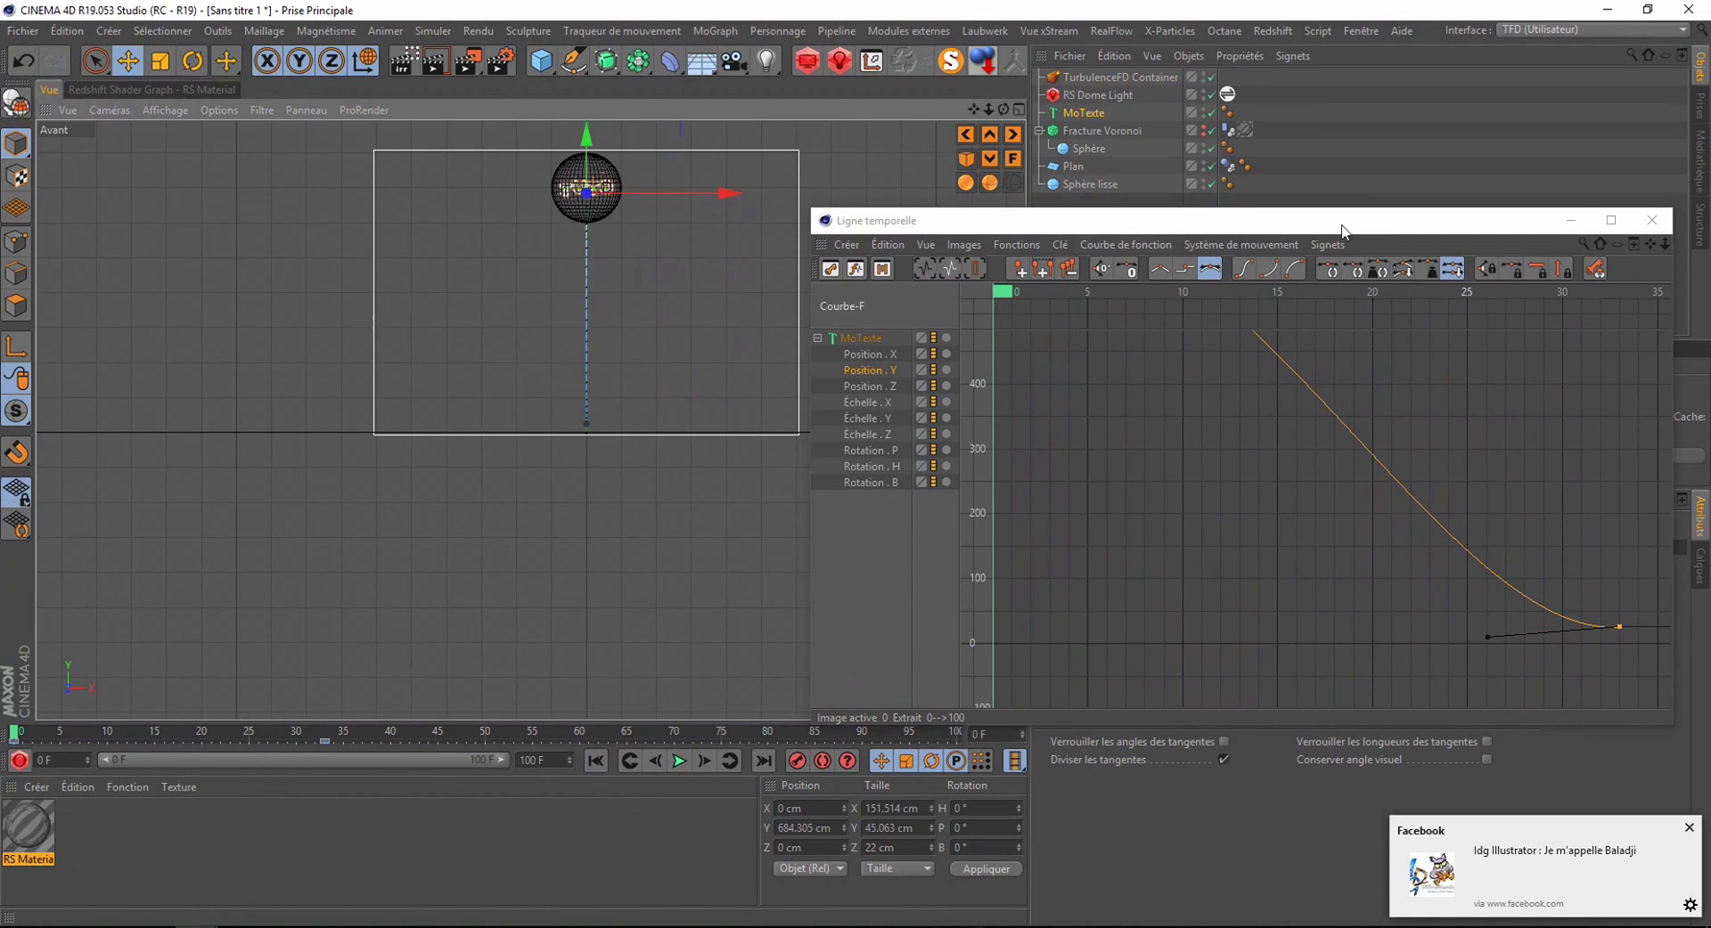
- Close the function curve window and show the whole container in the perspective view
click(1652, 220)
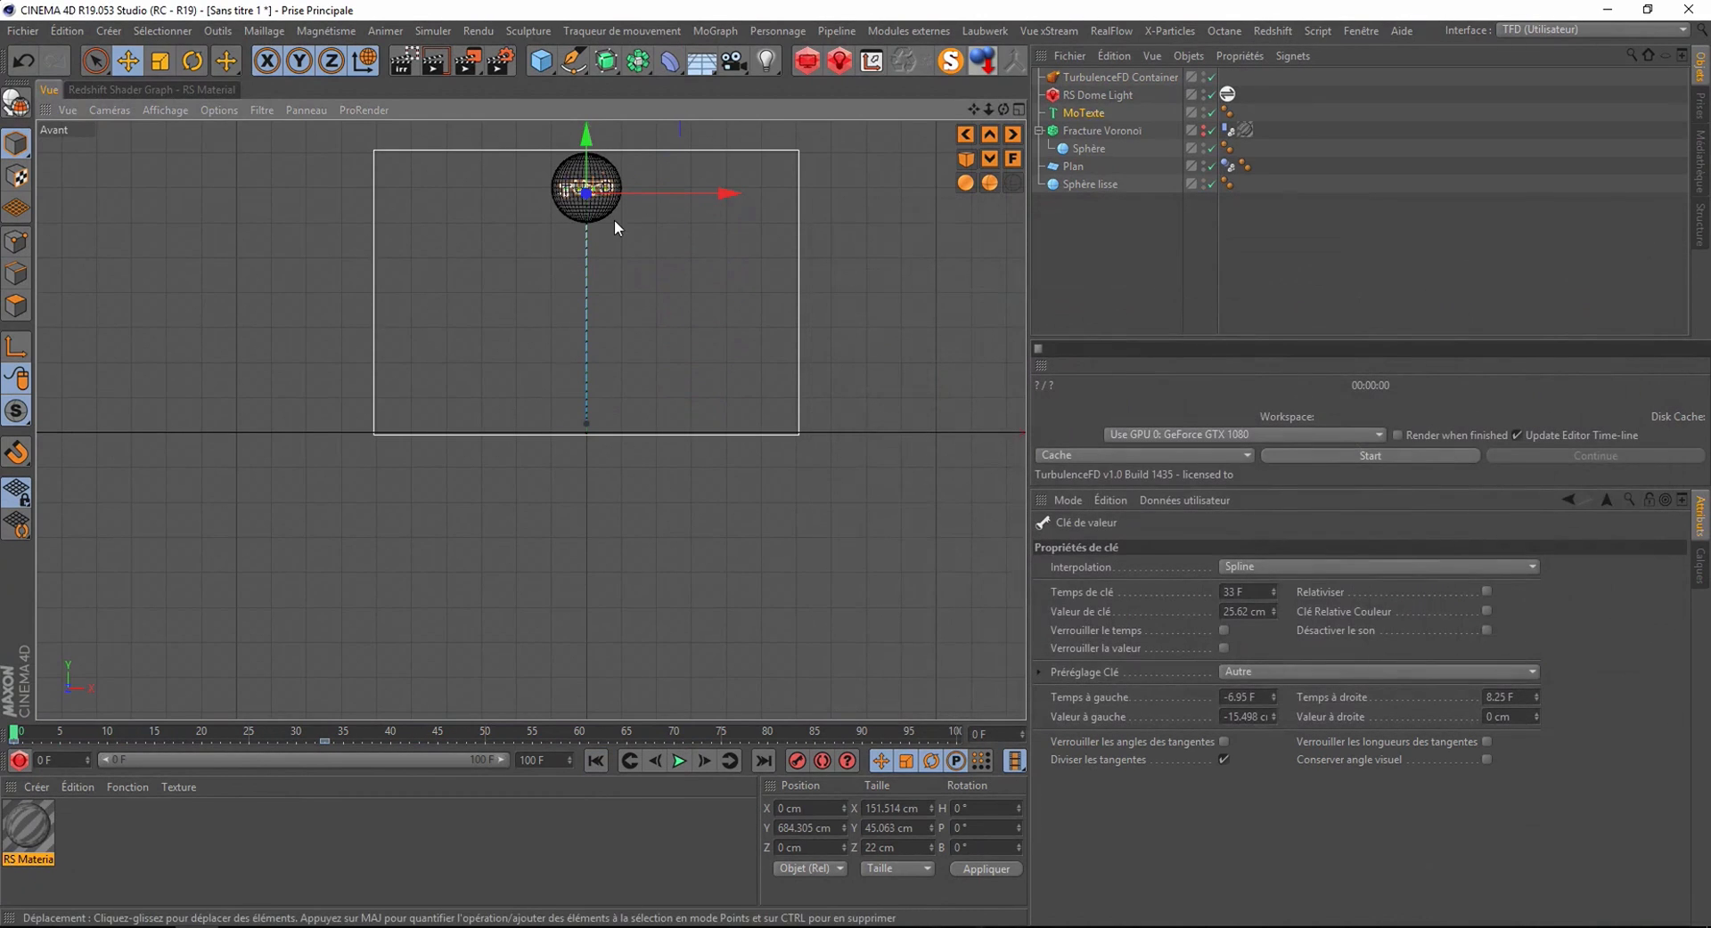
click(103, 110)
click(121, 204)
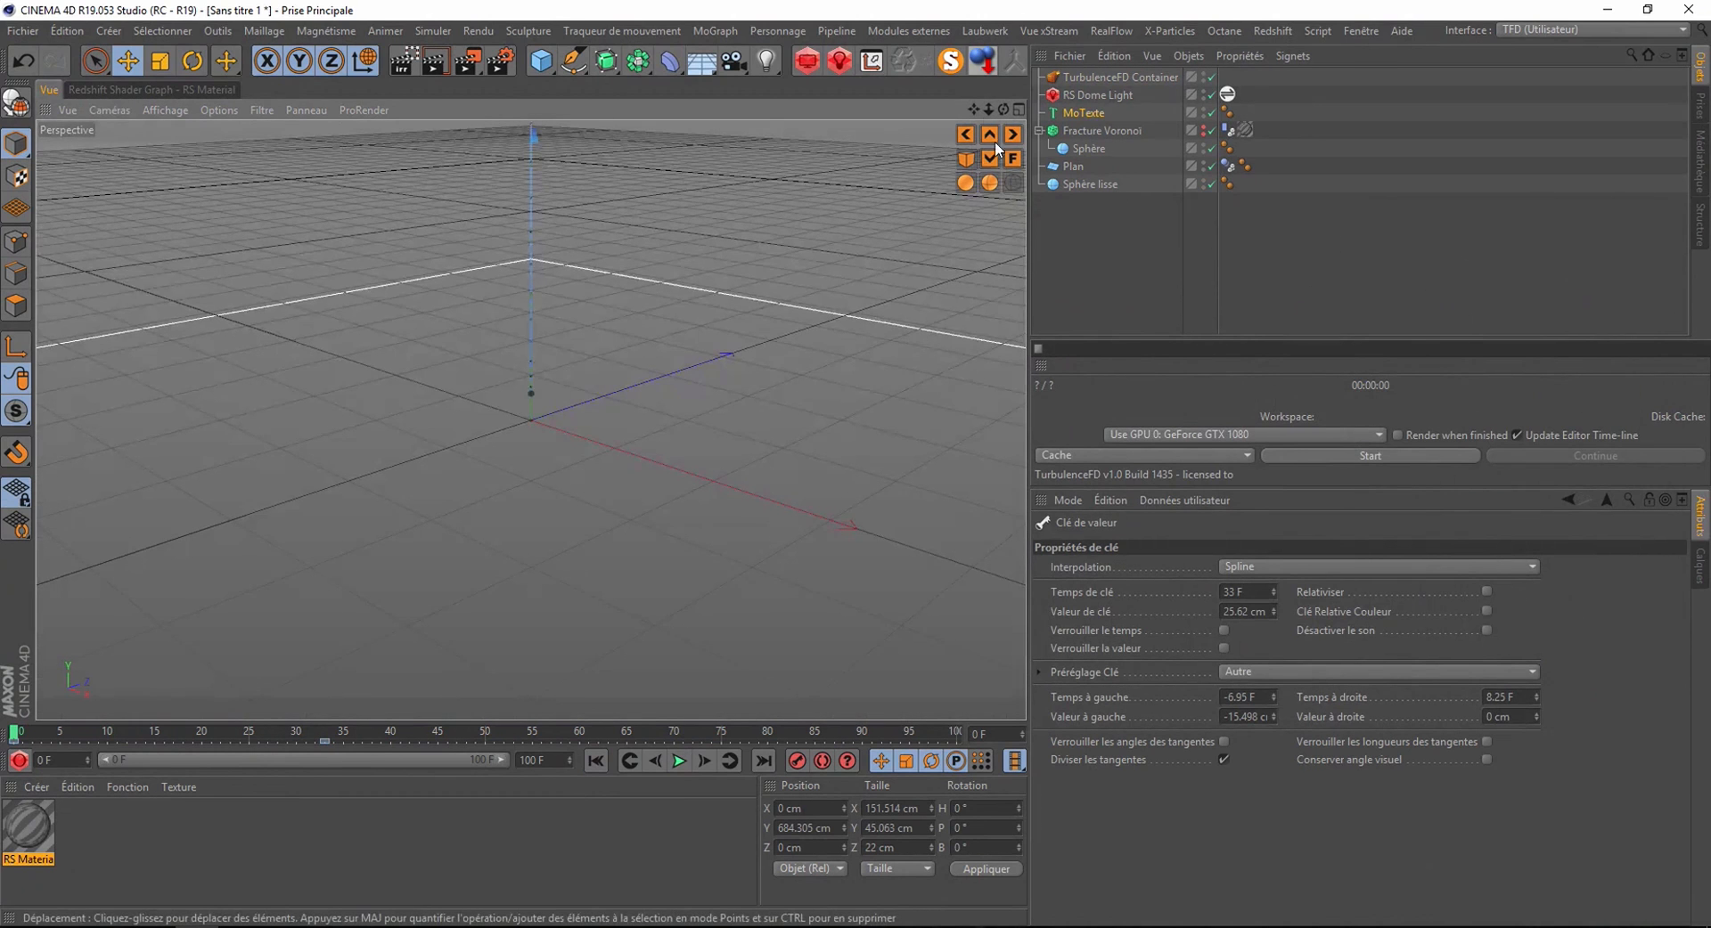
drag(973, 109, 973, 109)
scroll(606, 425, down, 5)
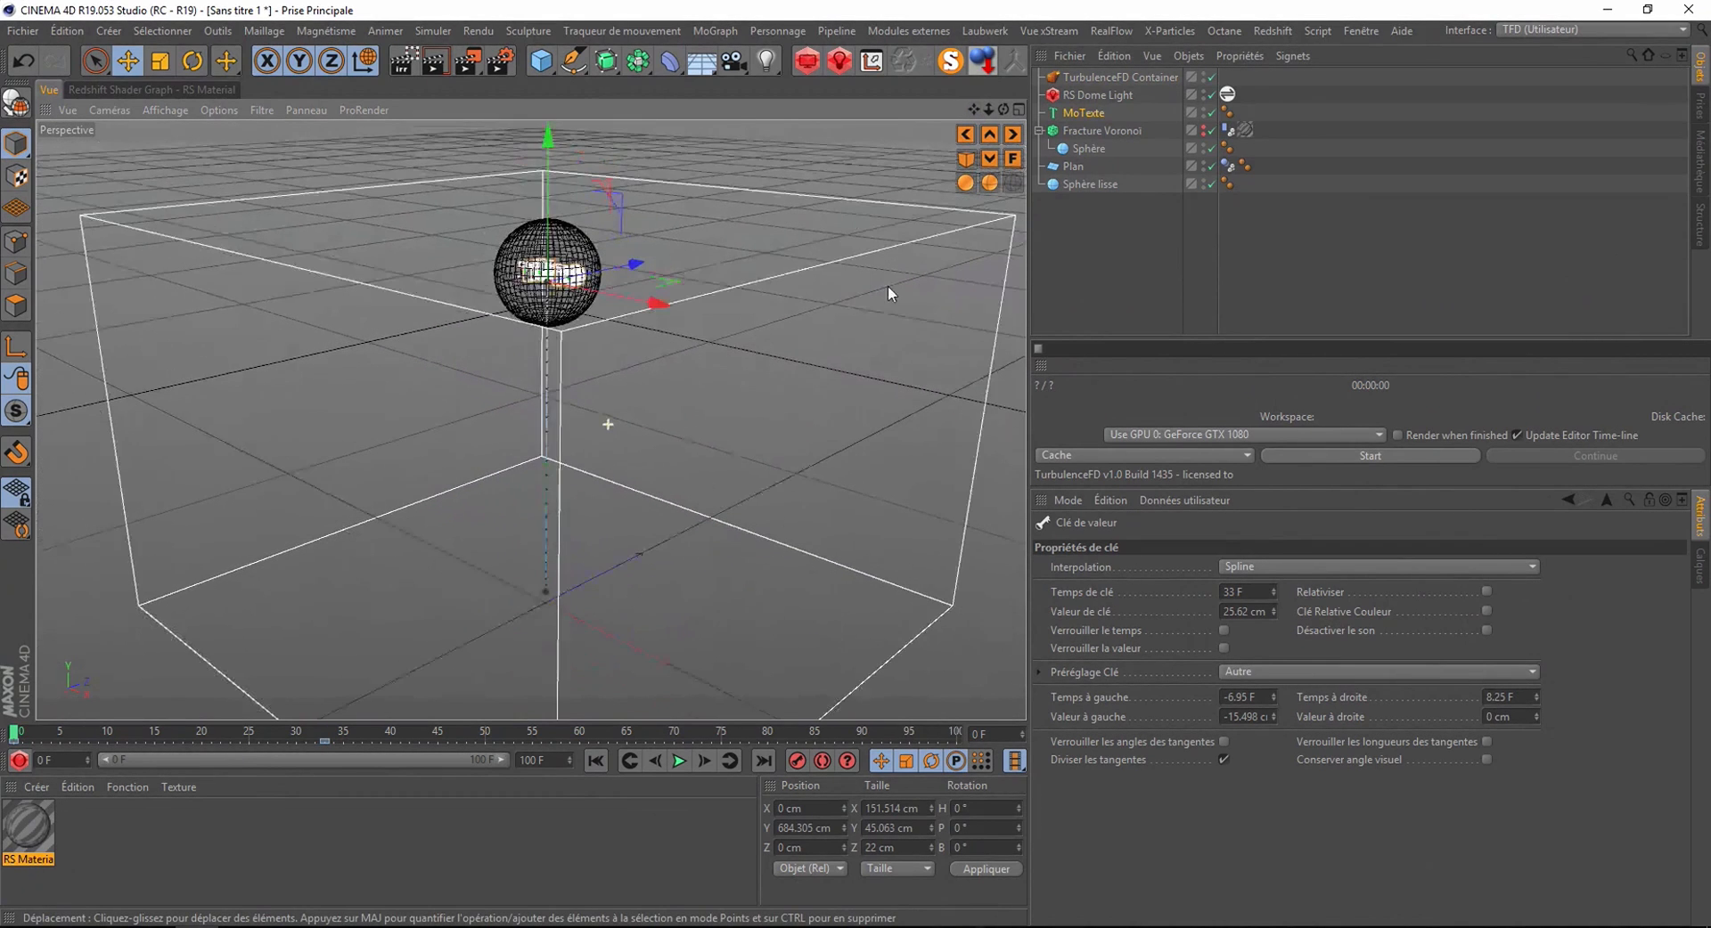
- Add a TurbulenceFD Emitter property to the MoTexte object and set its temperature value to 1
right_click(1084, 116)
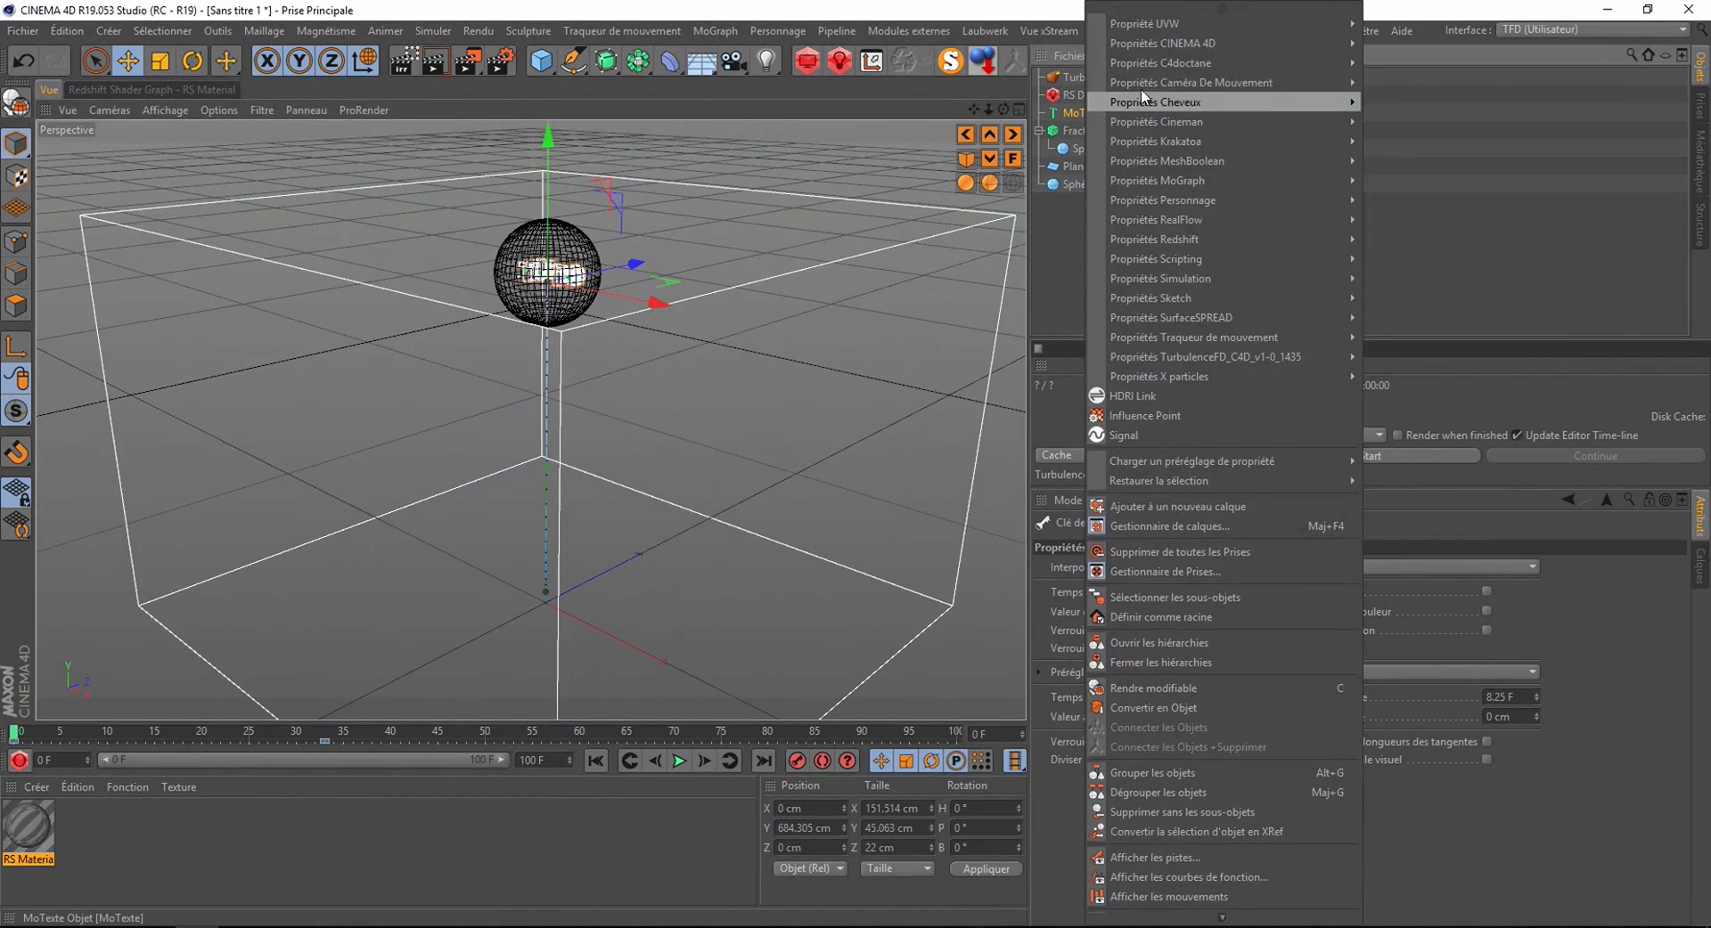
mouse_move(1167, 323)
mouse_move(1197, 356)
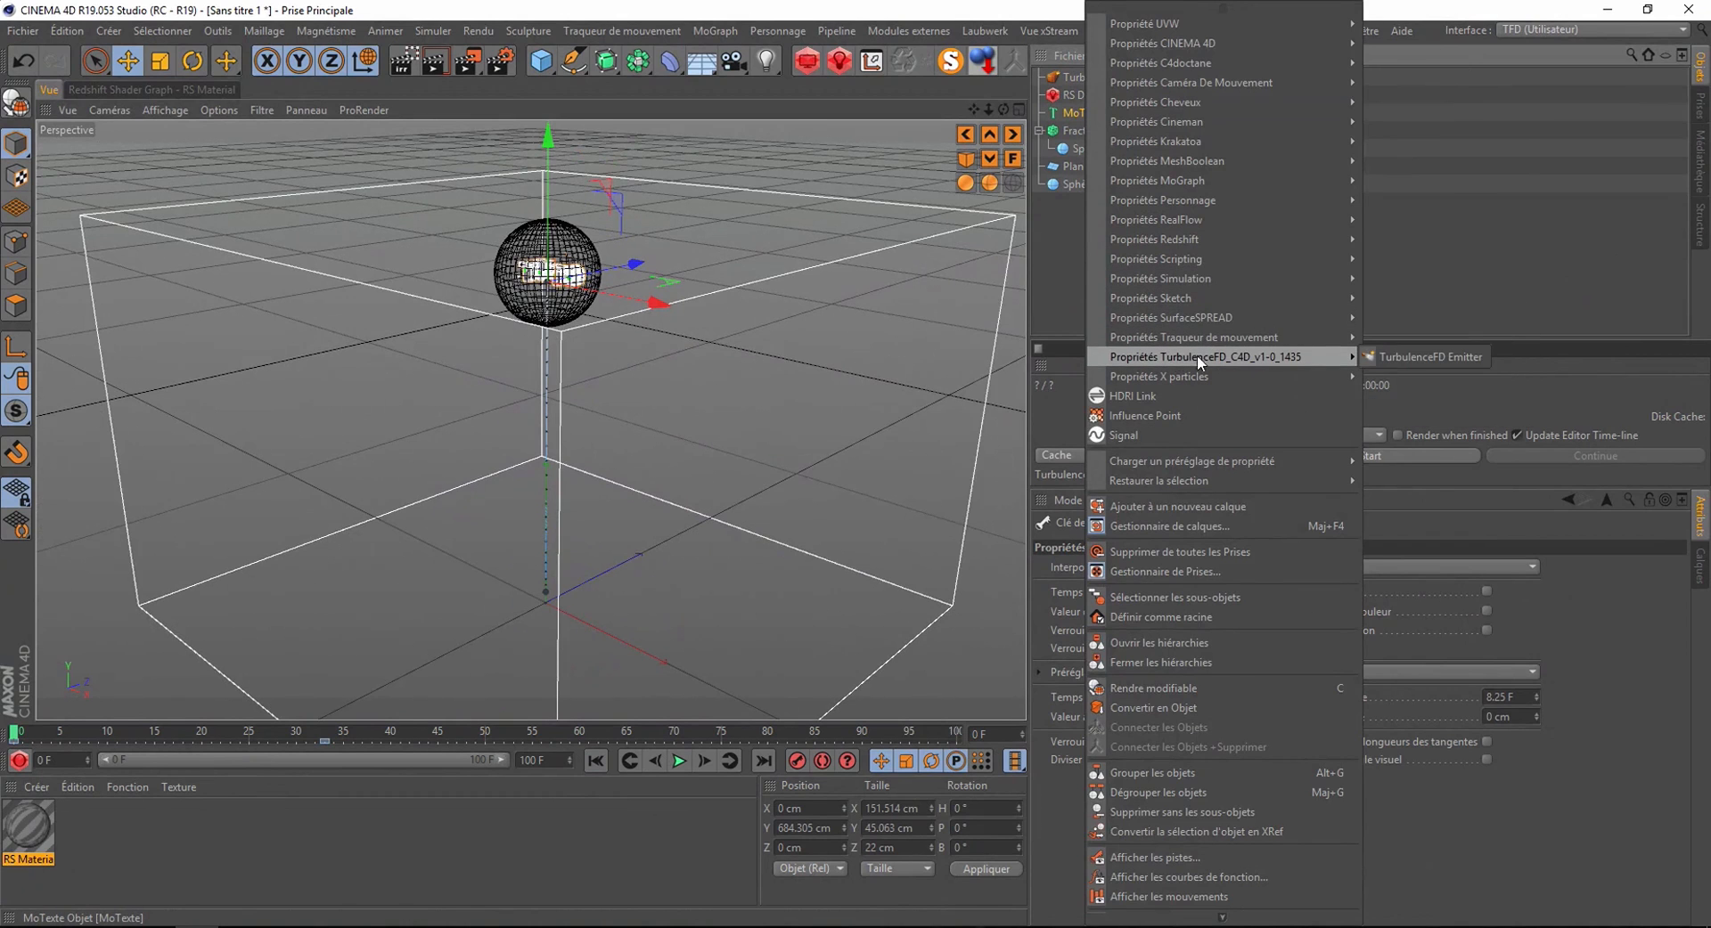
click(1425, 358)
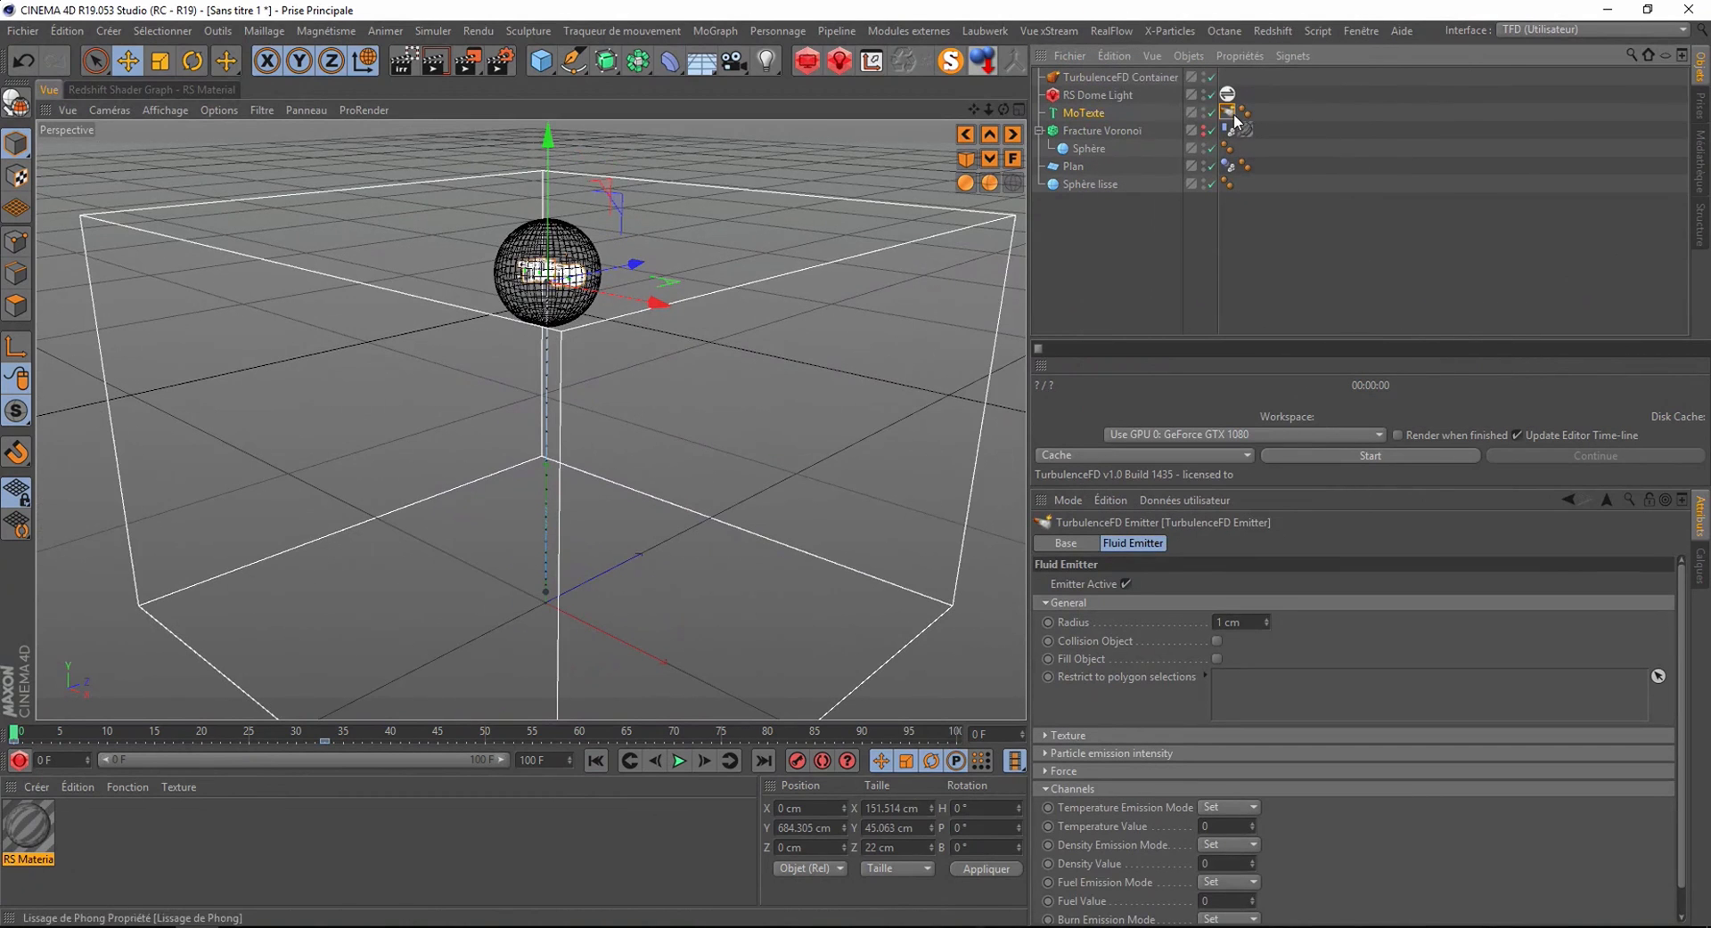
click(1208, 827)
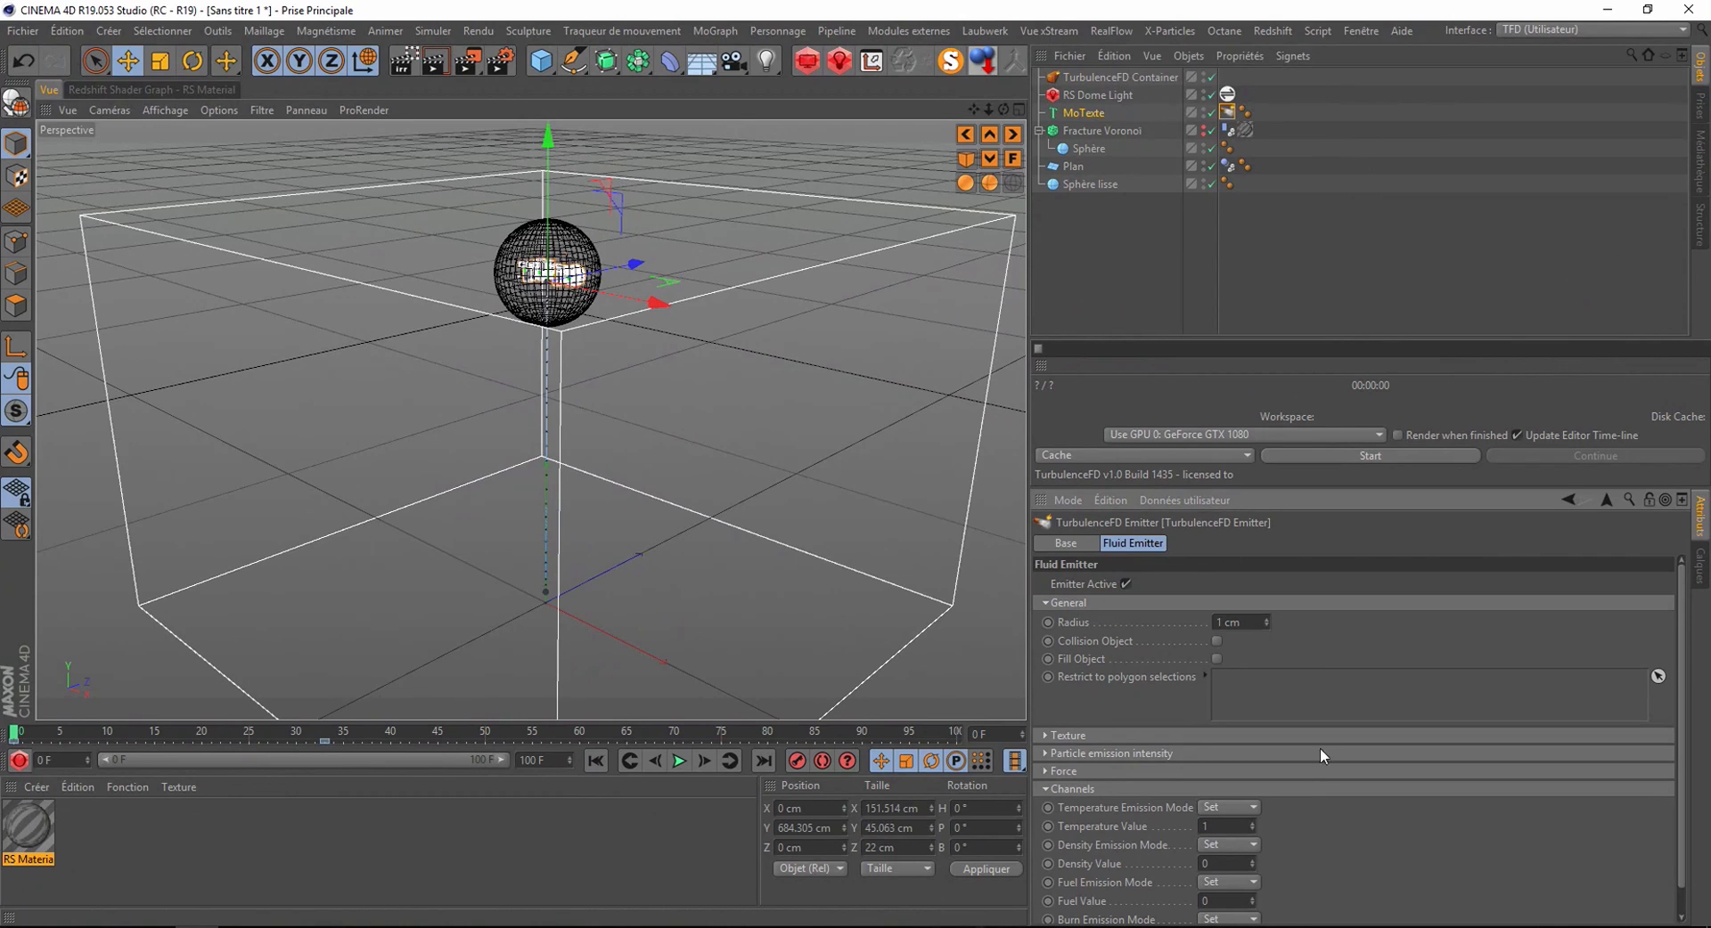
- Review the TurbulenceFD container's cached channels and its temperature simulation settings
click(1114, 75)
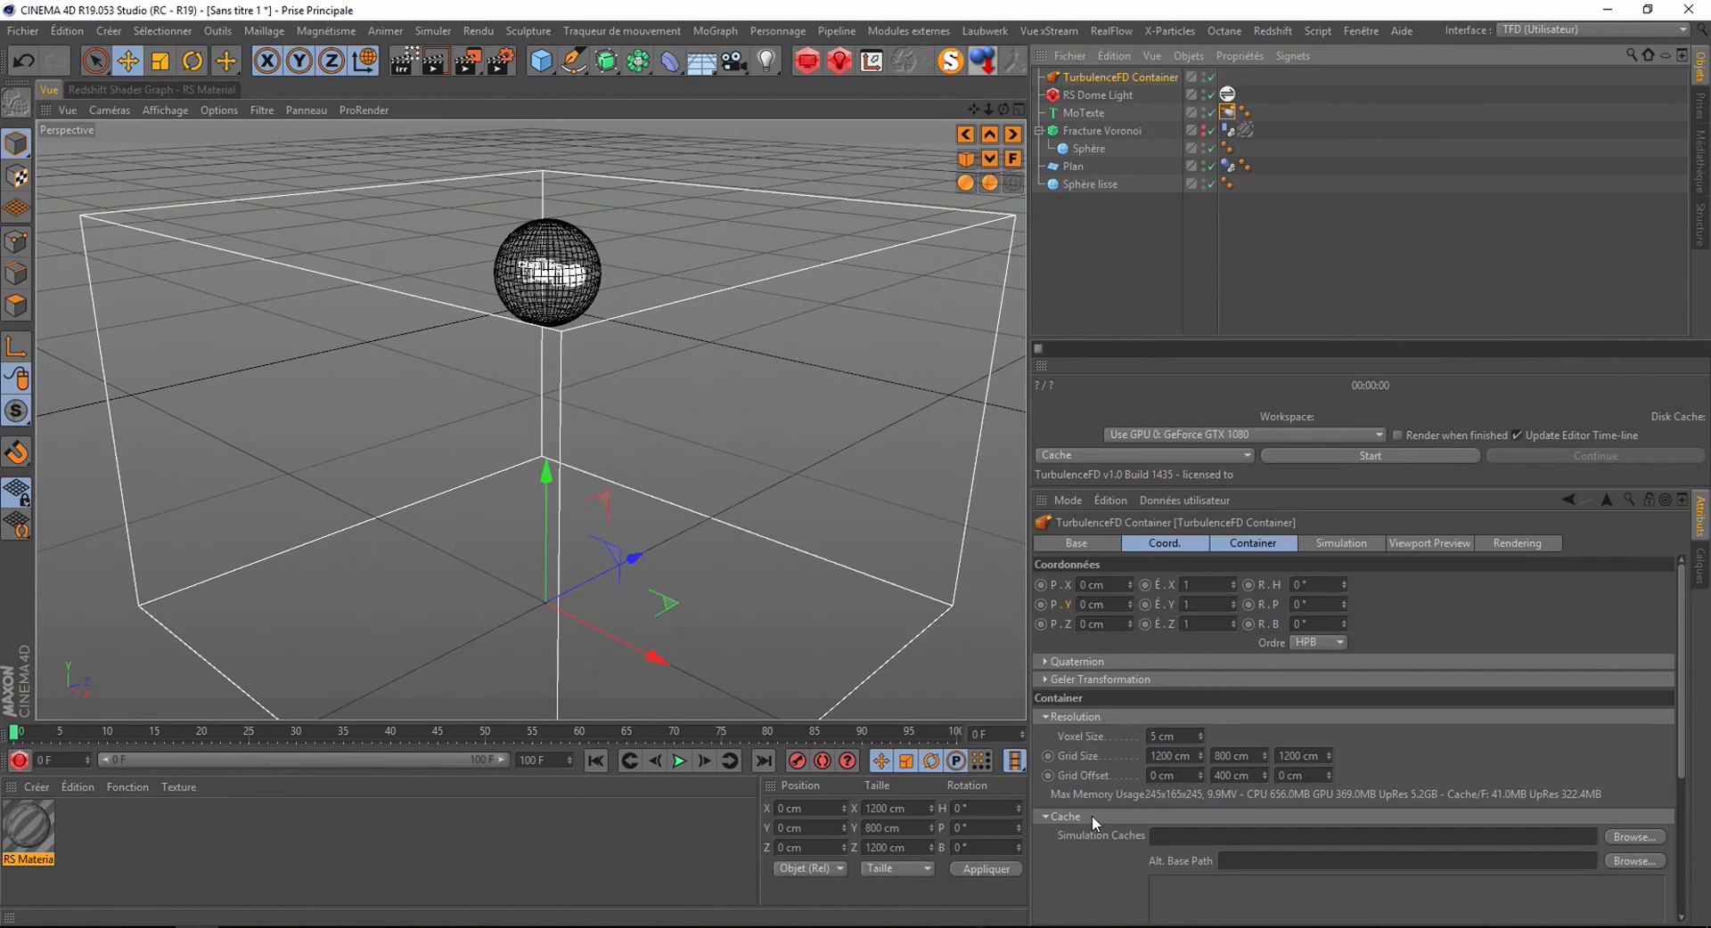
scroll(1094, 813, down, 5)
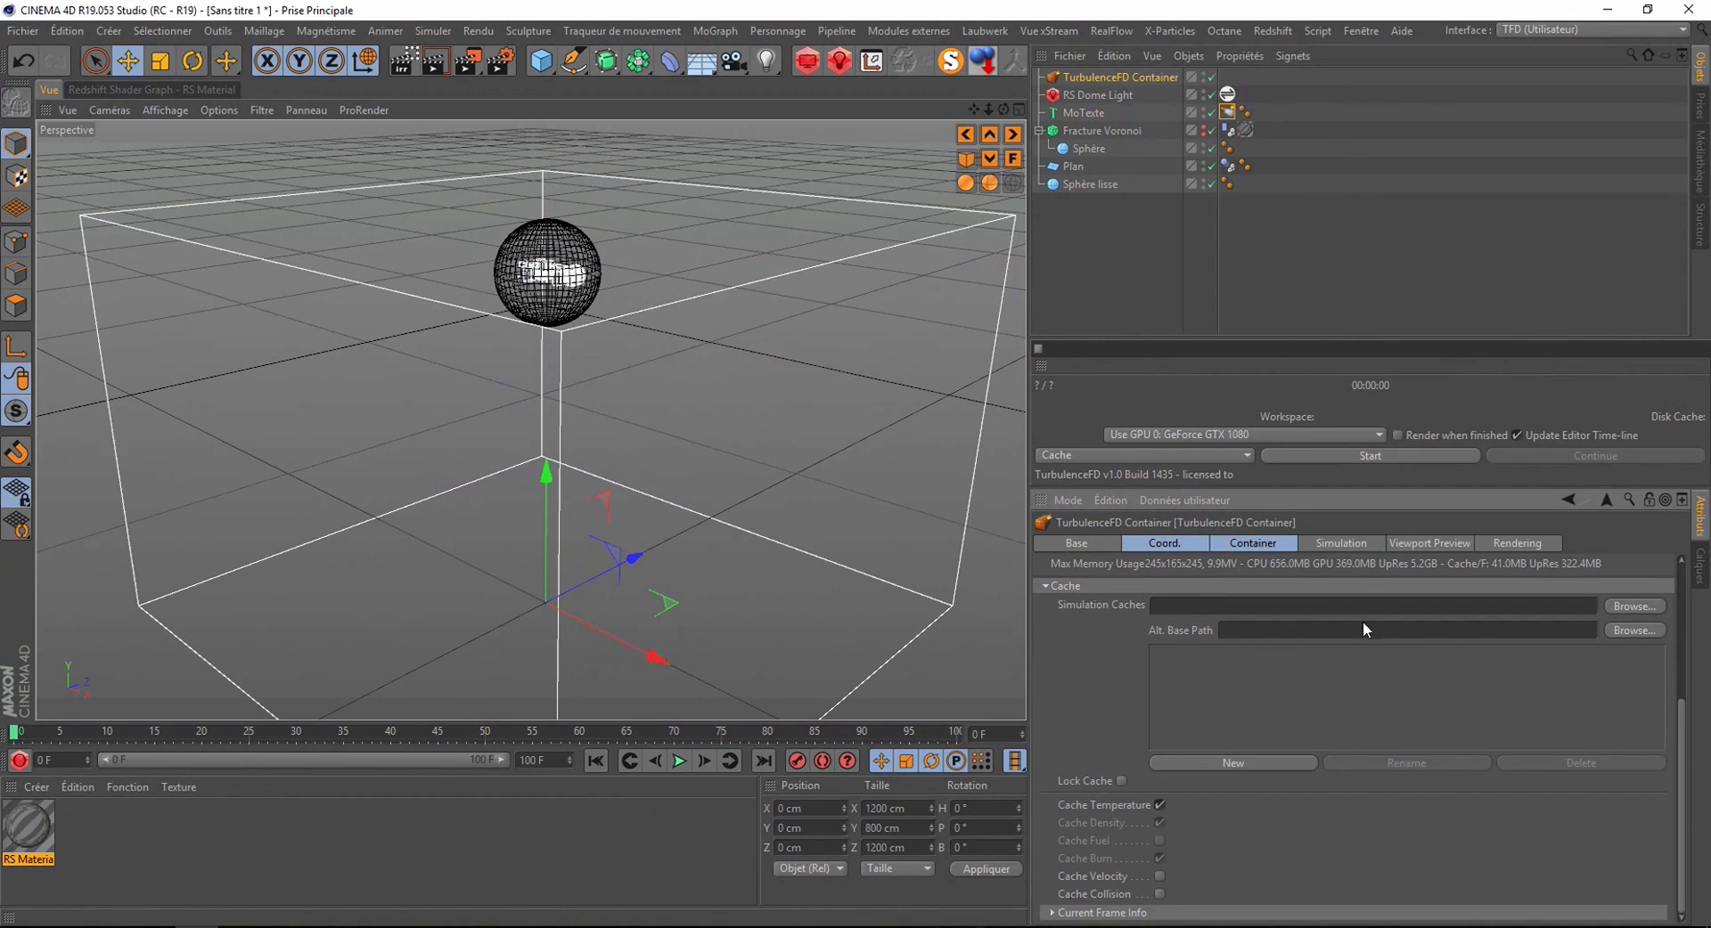
click(1323, 546)
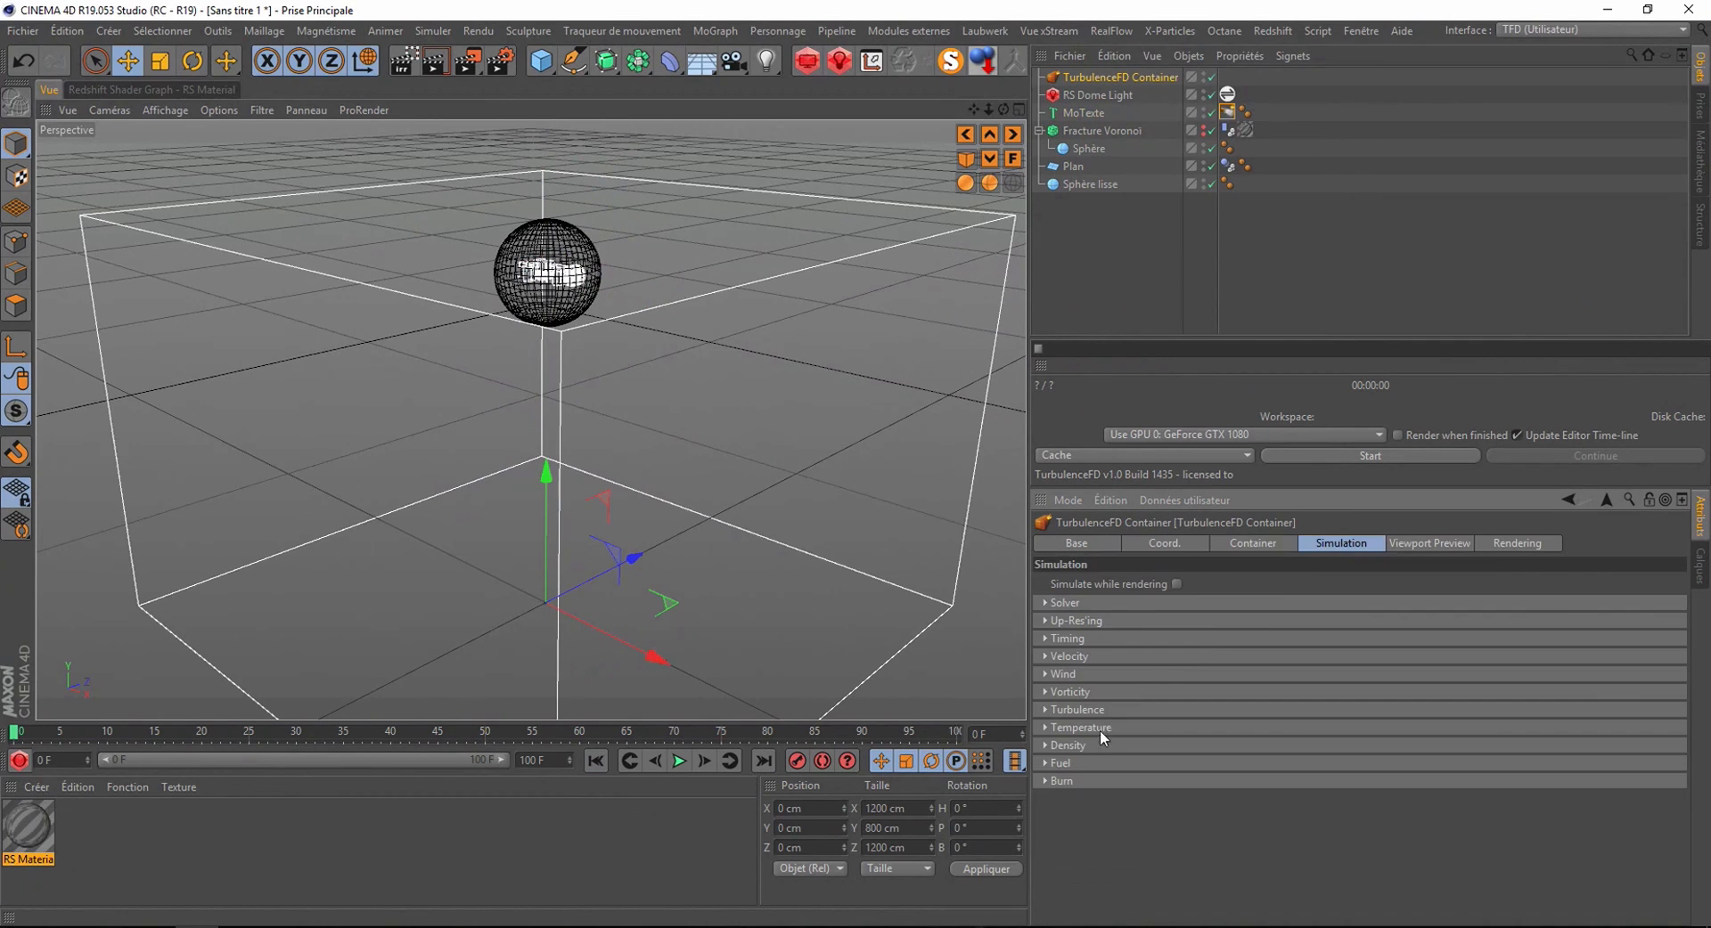
click(1052, 729)
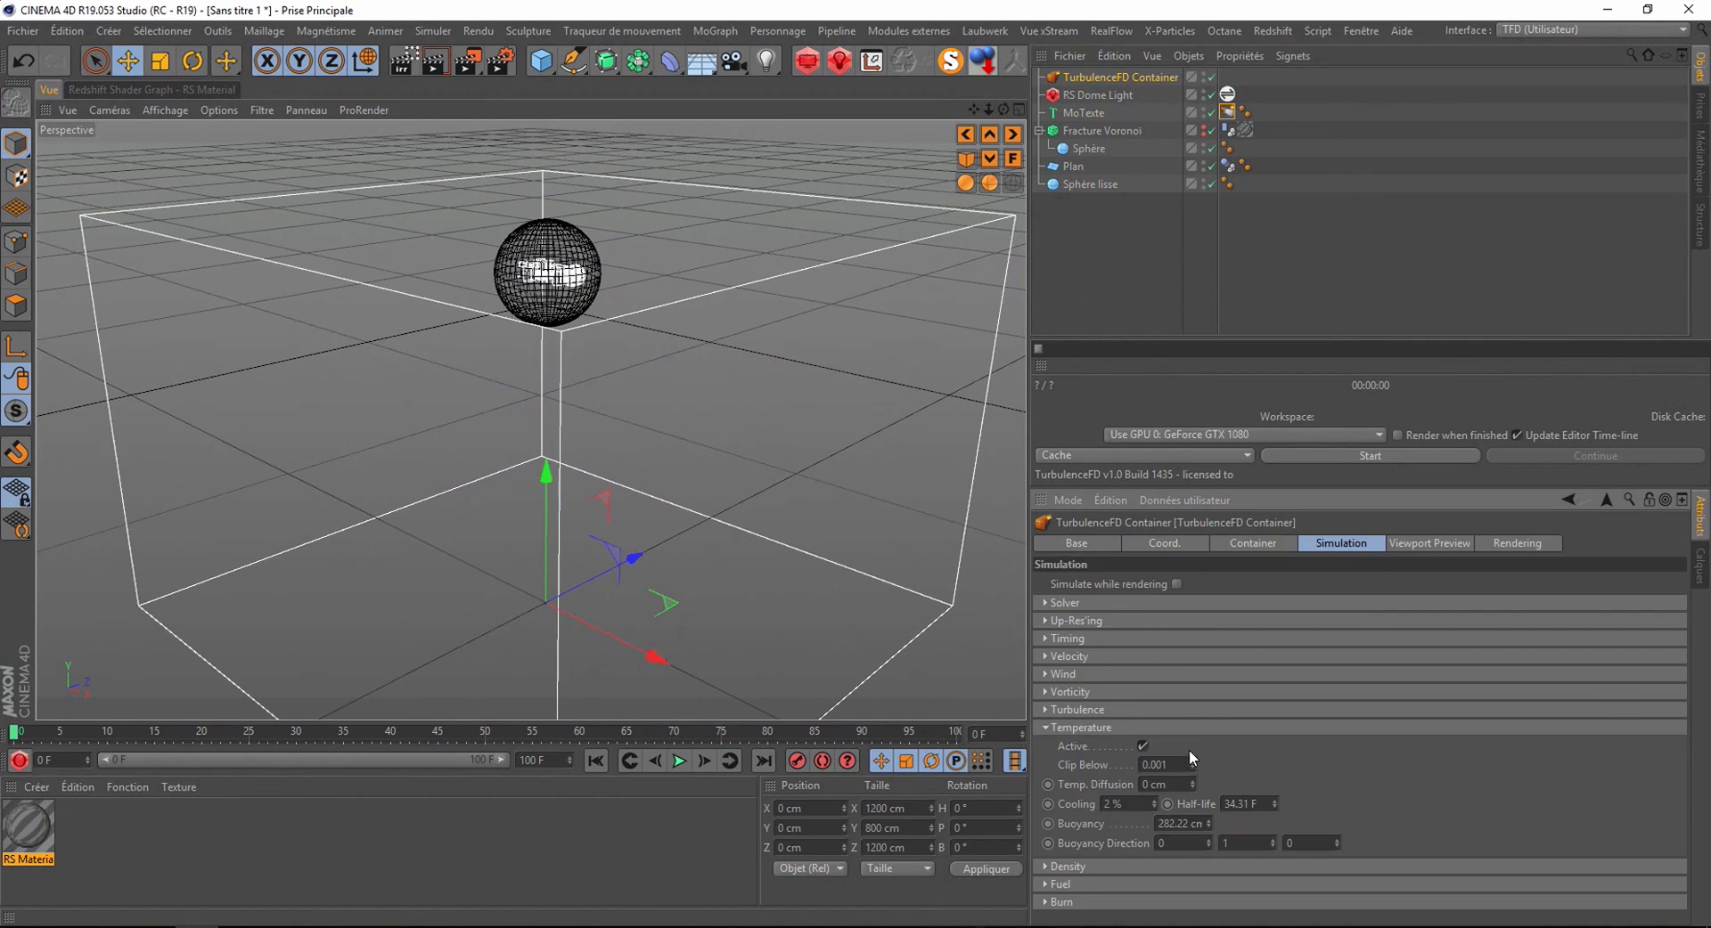
click(1074, 728)
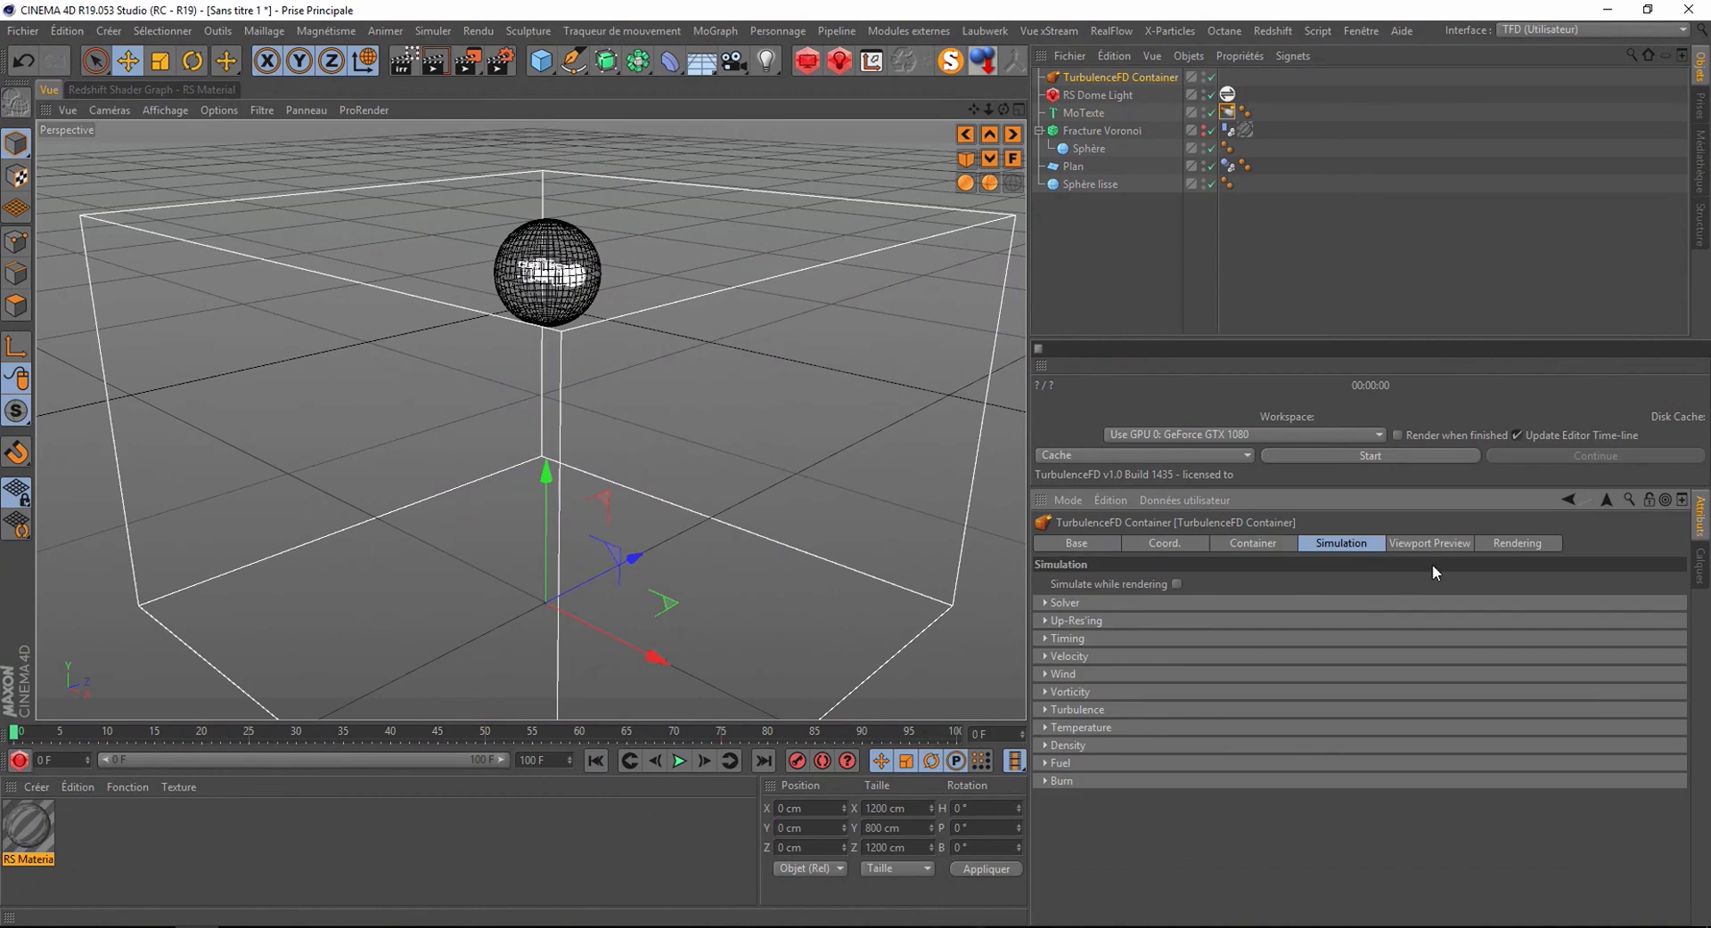
- Set the channel mapping of the container's Fire Shader to None
click(1506, 542)
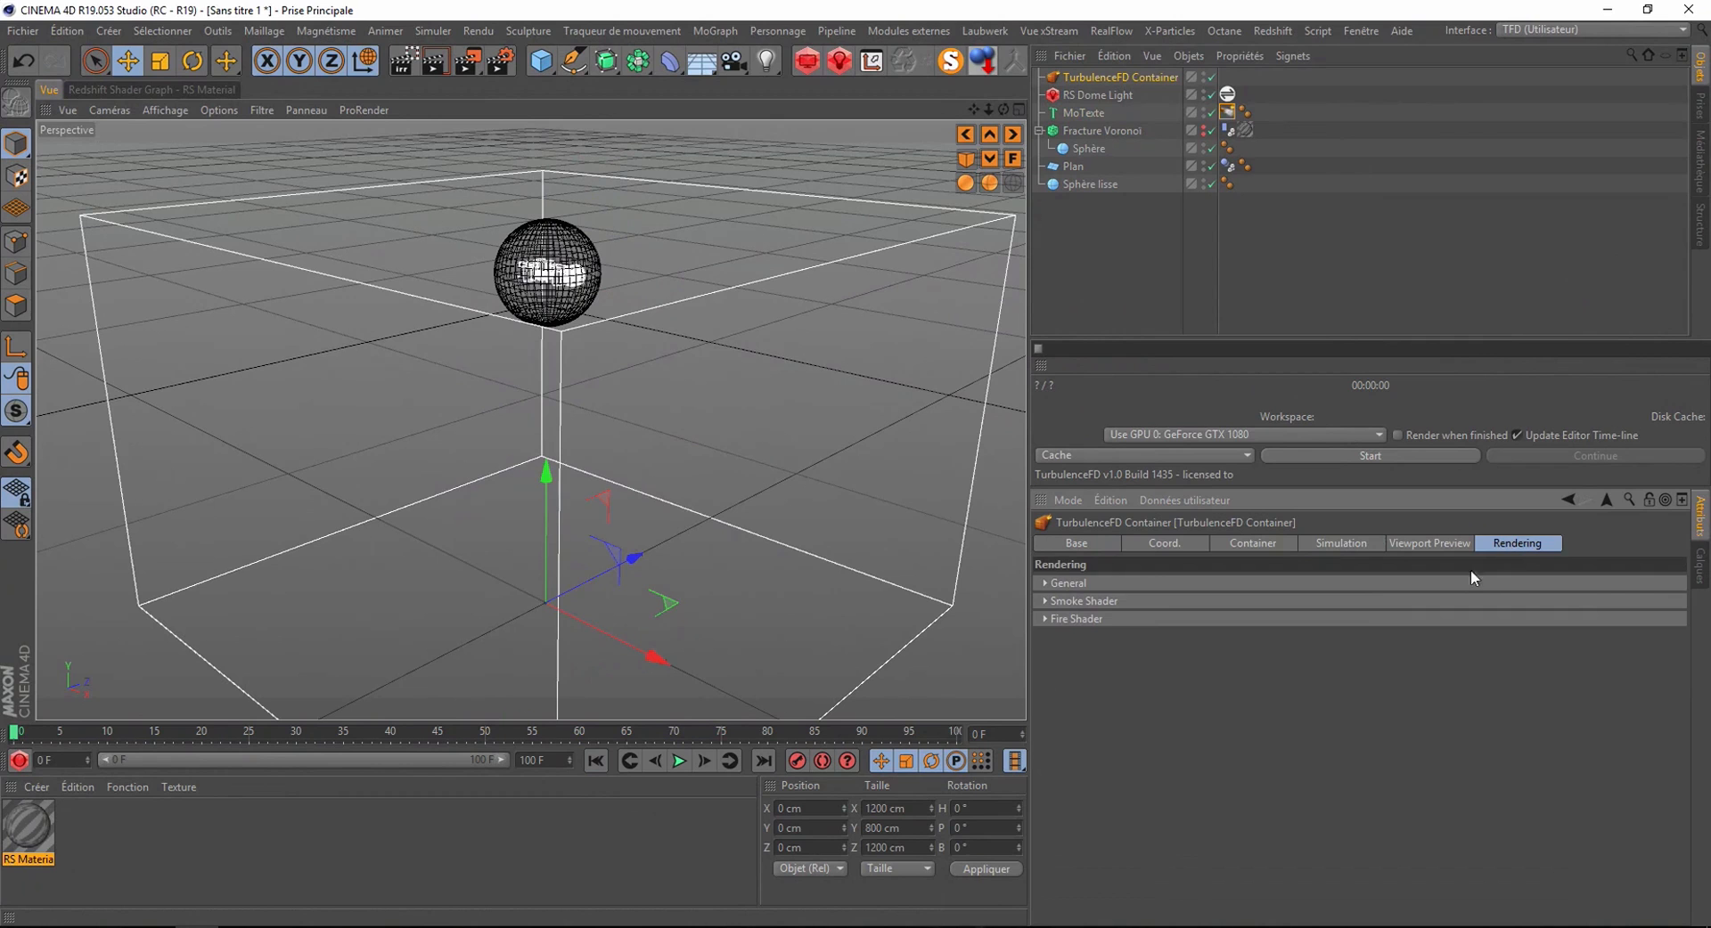
click(1078, 620)
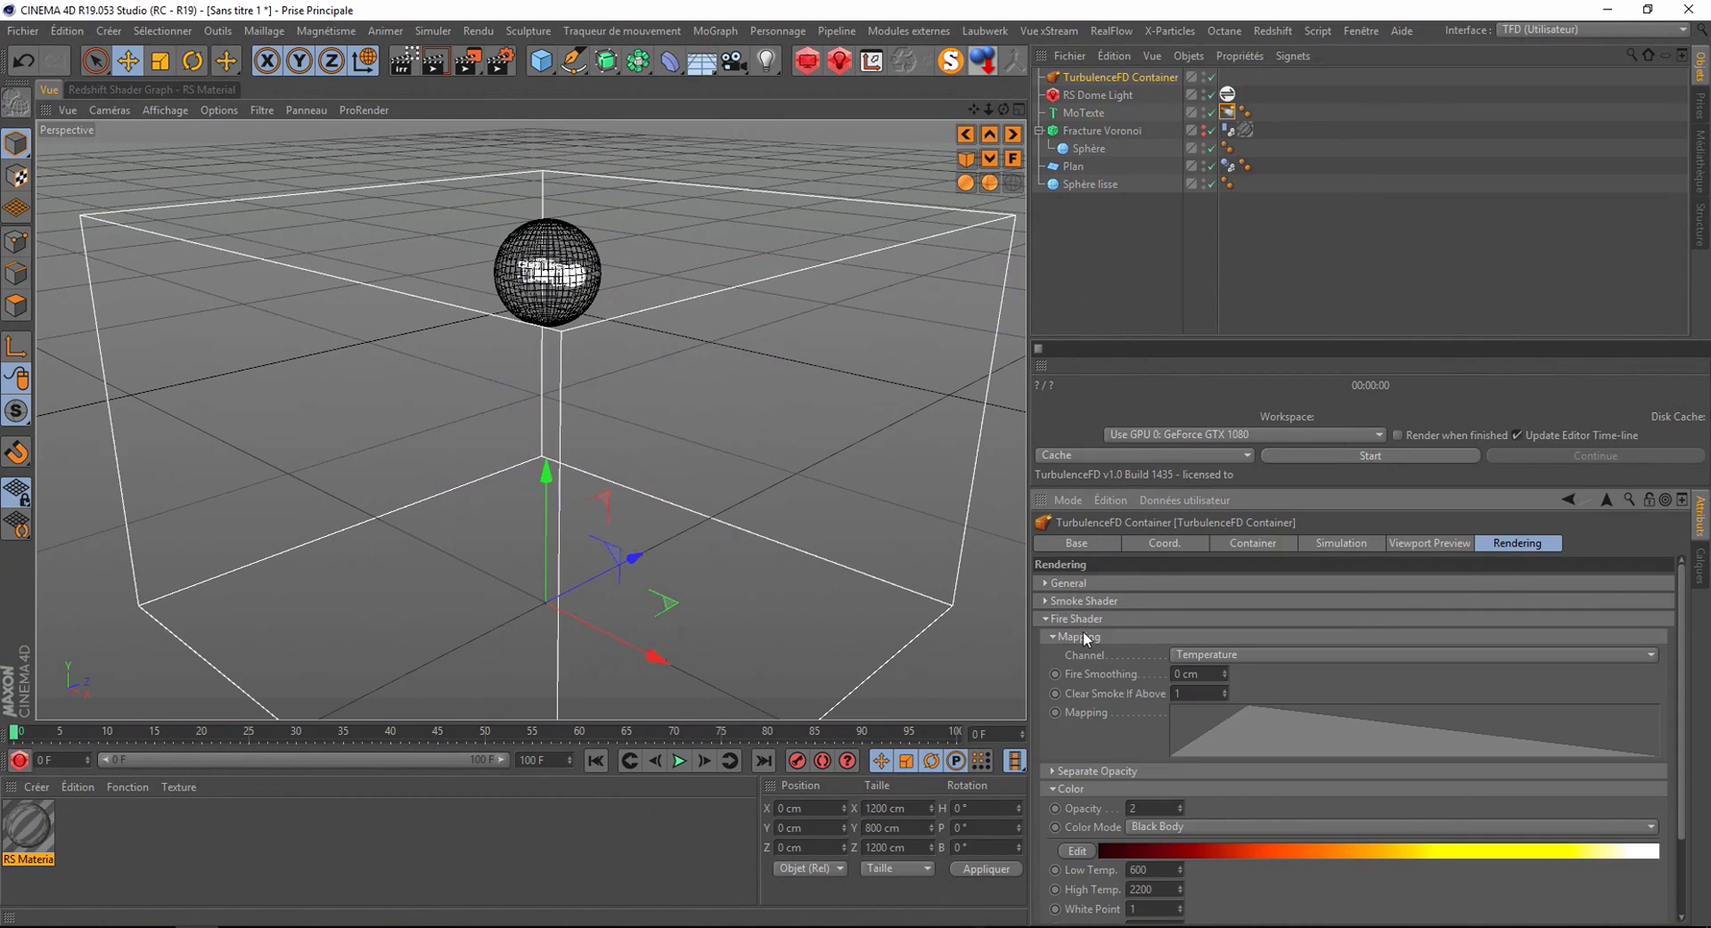
click(1208, 654)
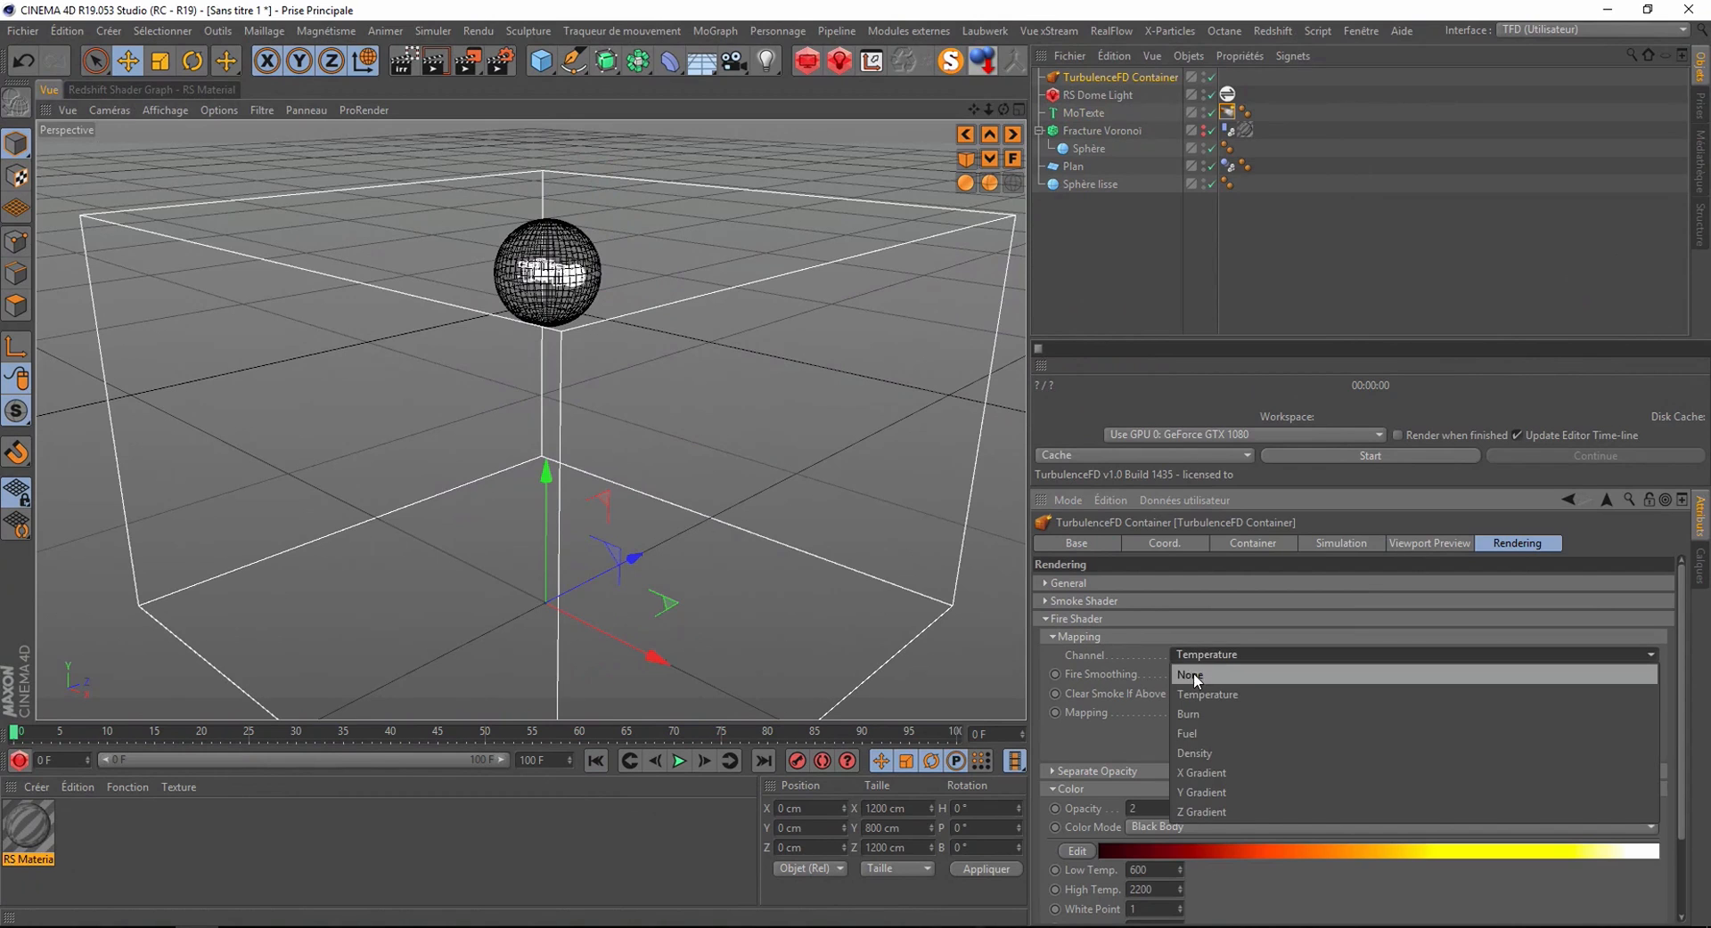
click(1194, 673)
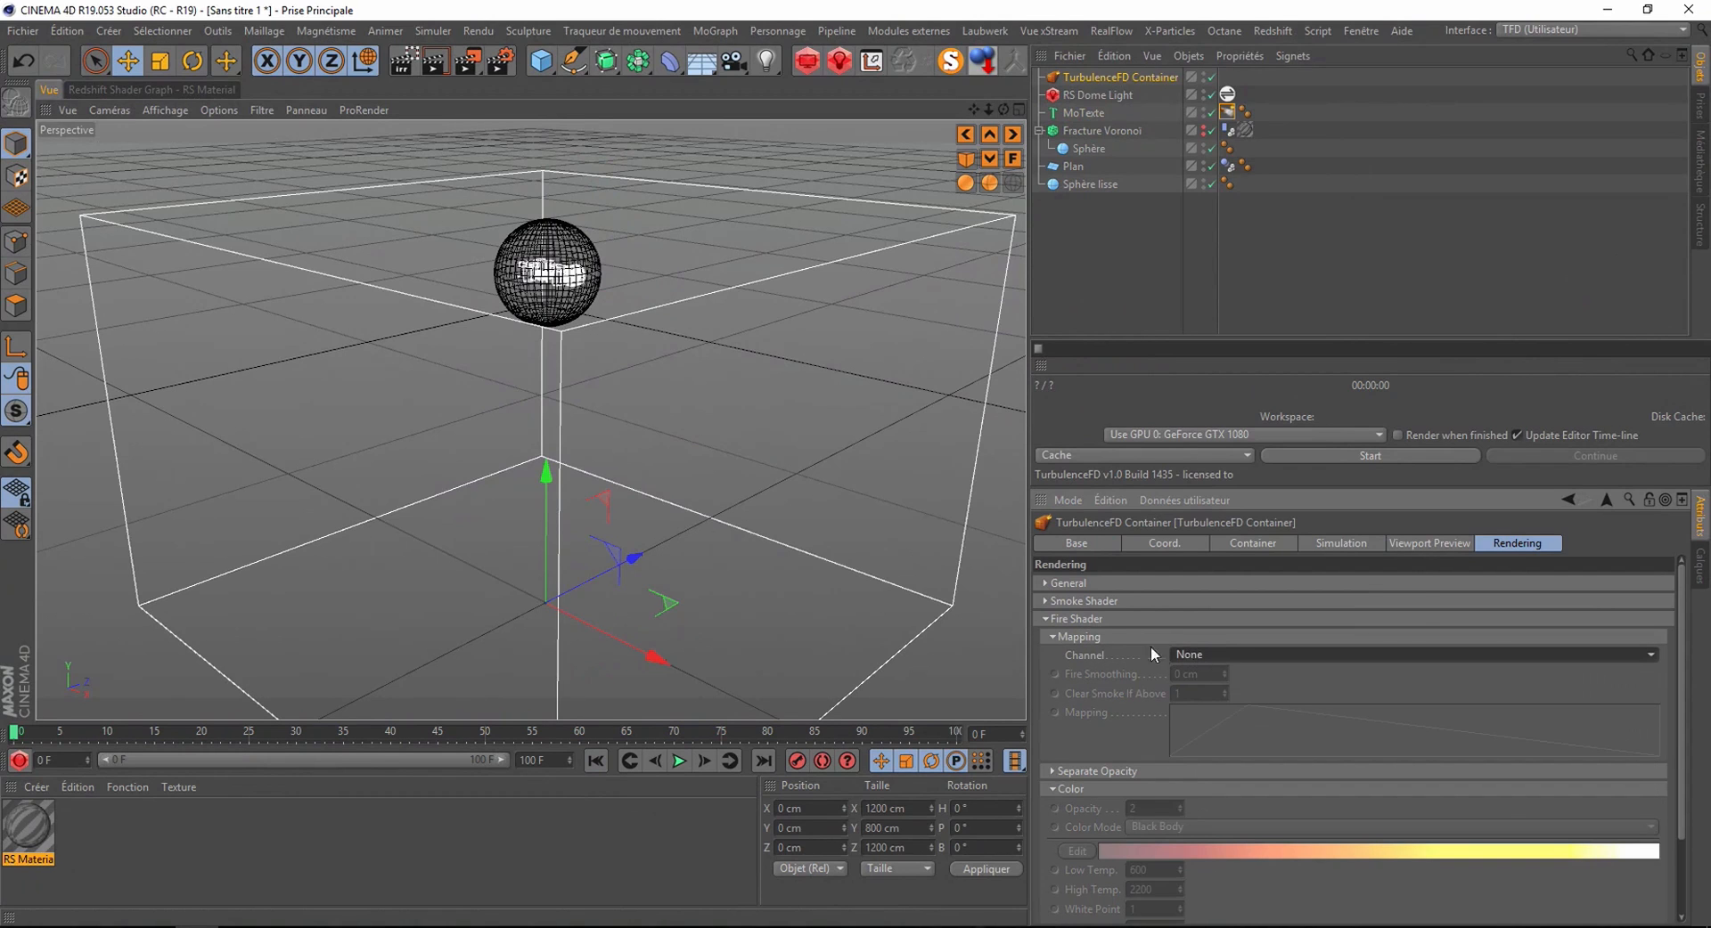
click(1062, 619)
- Map the container's Smoke Shader to the Temperature channel
click(1068, 602)
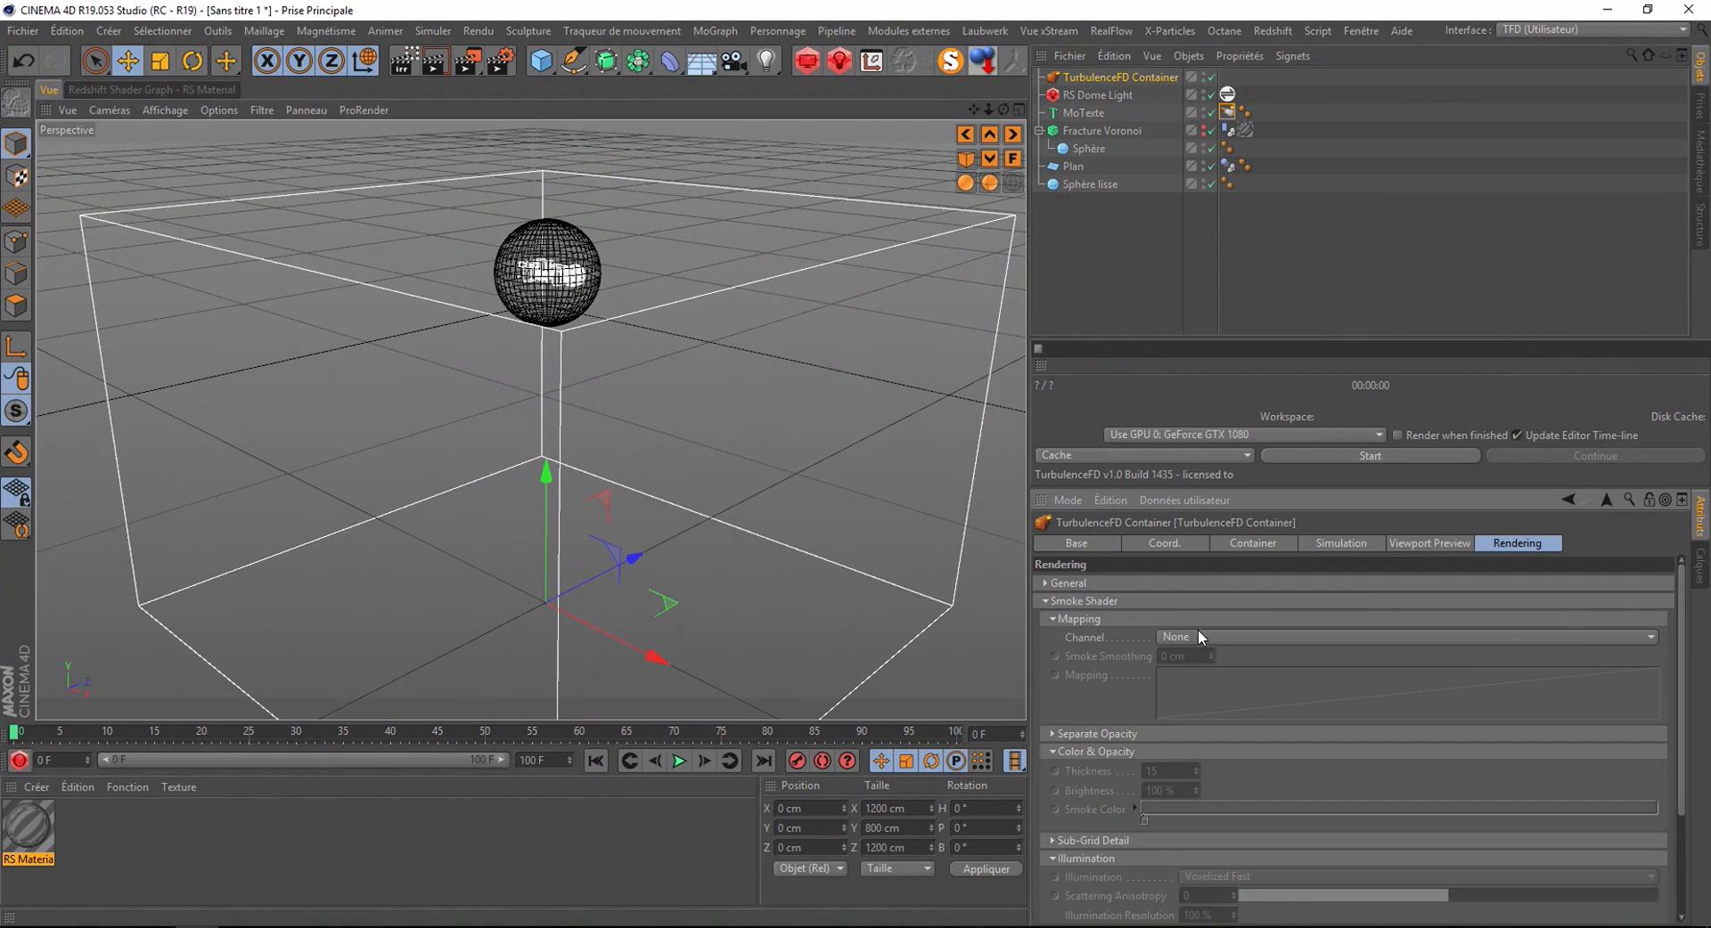
click(1194, 638)
click(1177, 698)
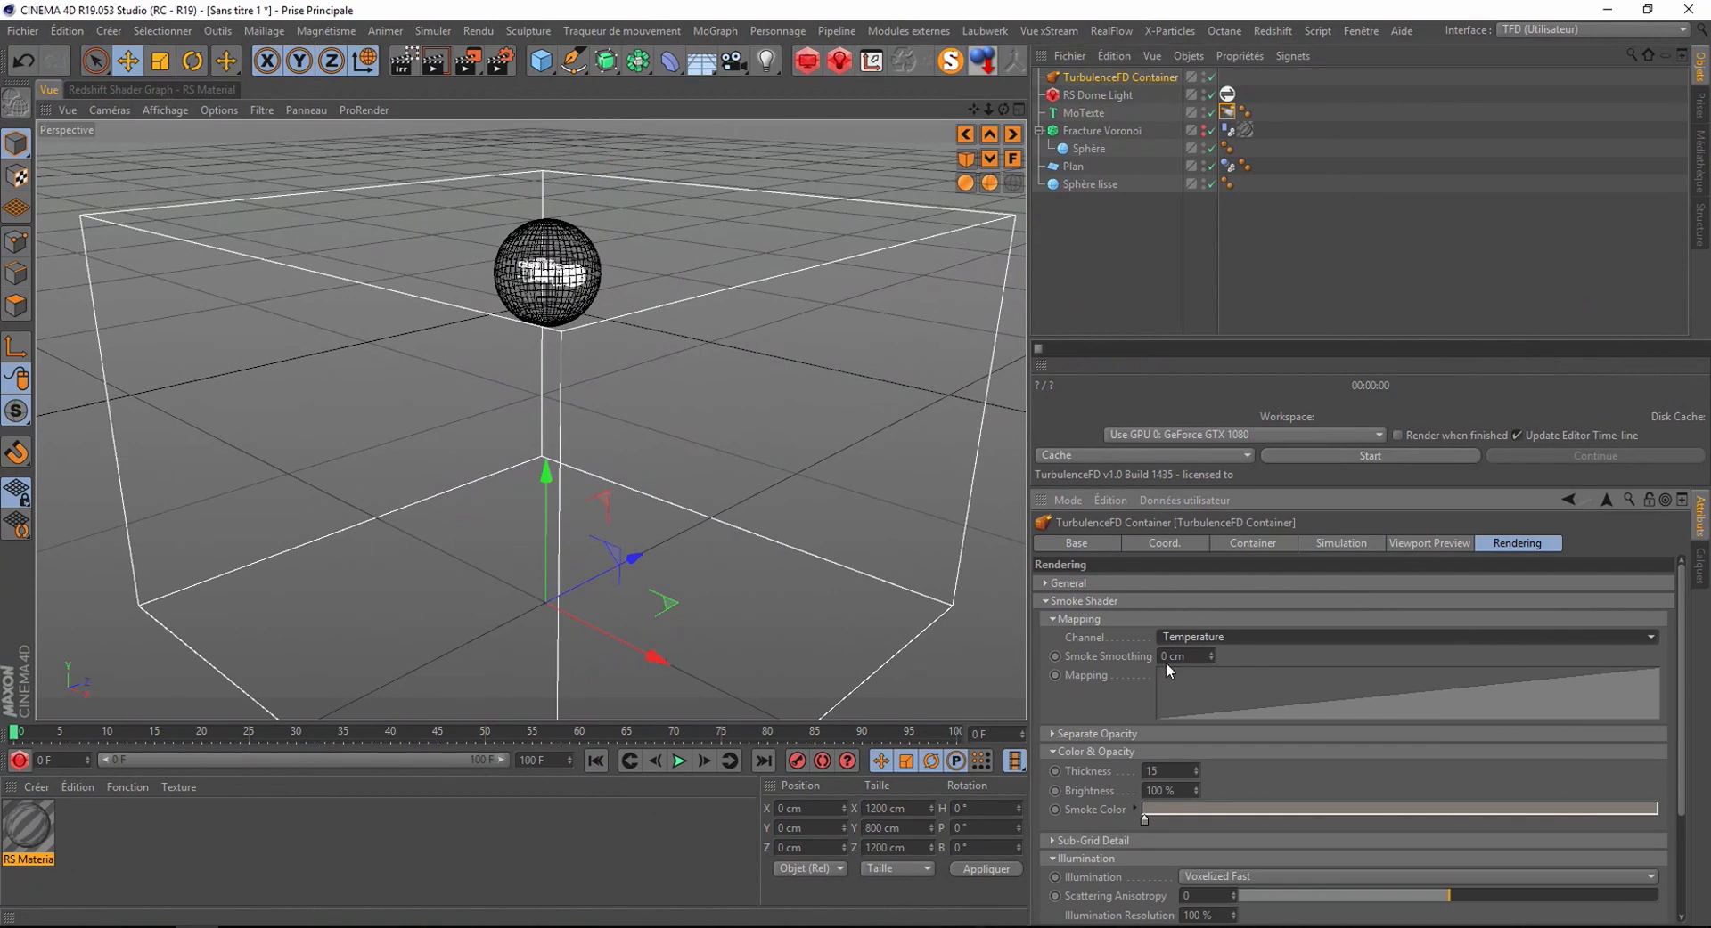
click(1053, 602)
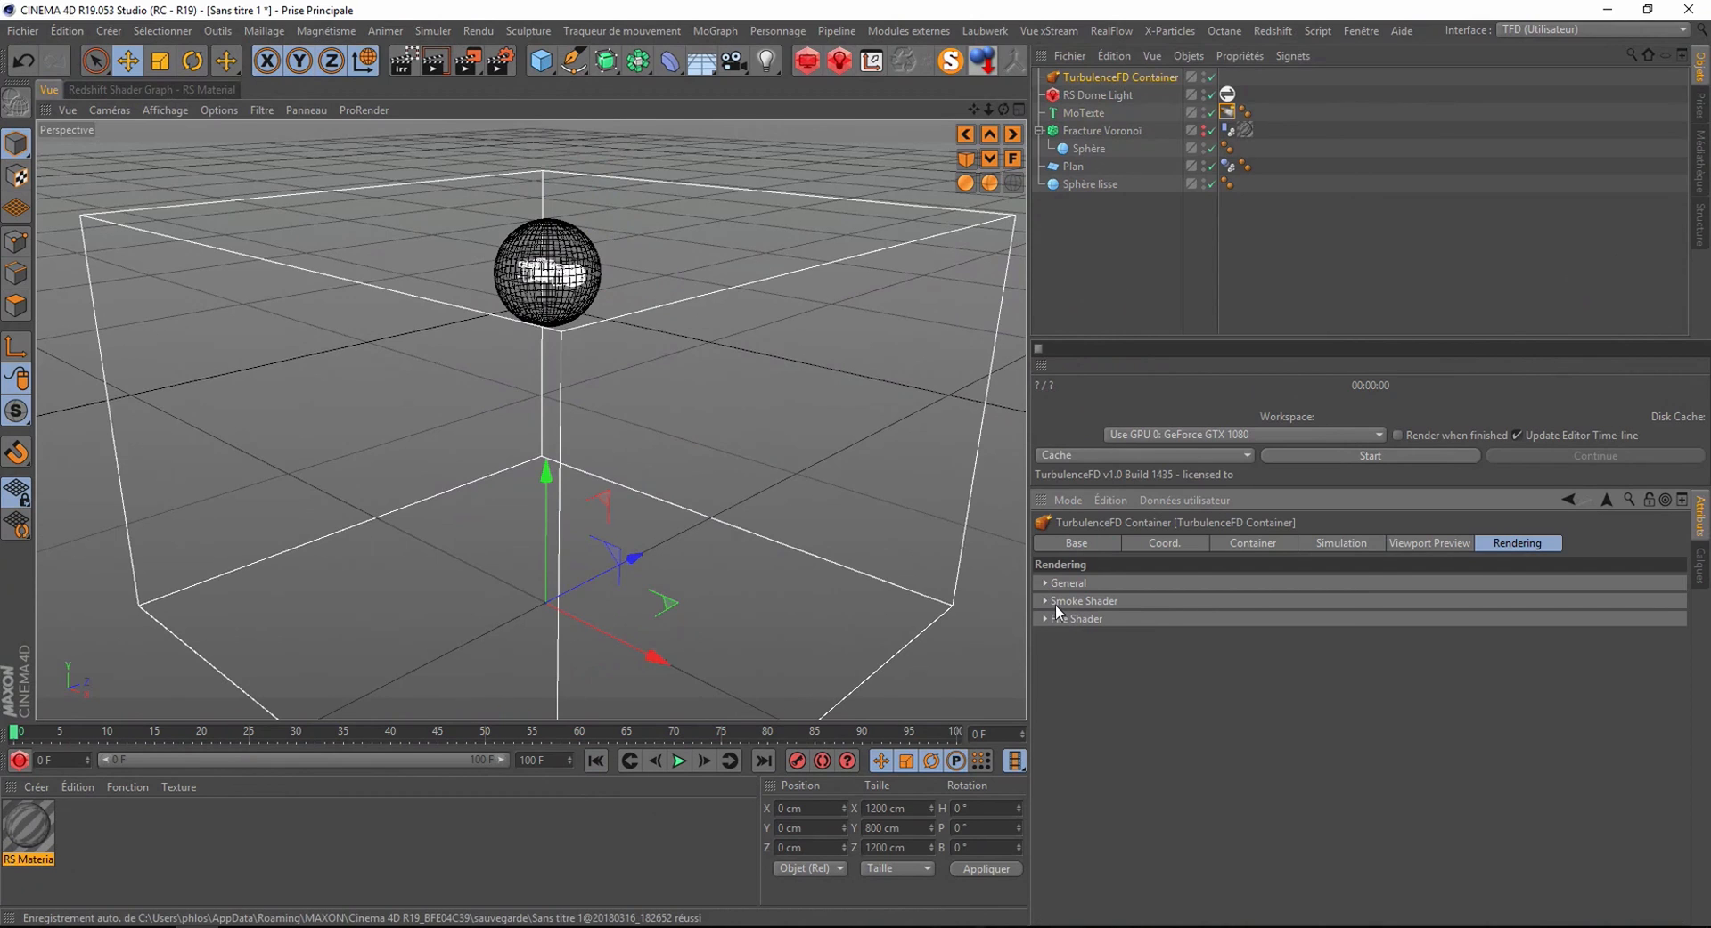
- Run the TurbulenceFD simulation over the full timeline and return to the first frame
click(1344, 454)
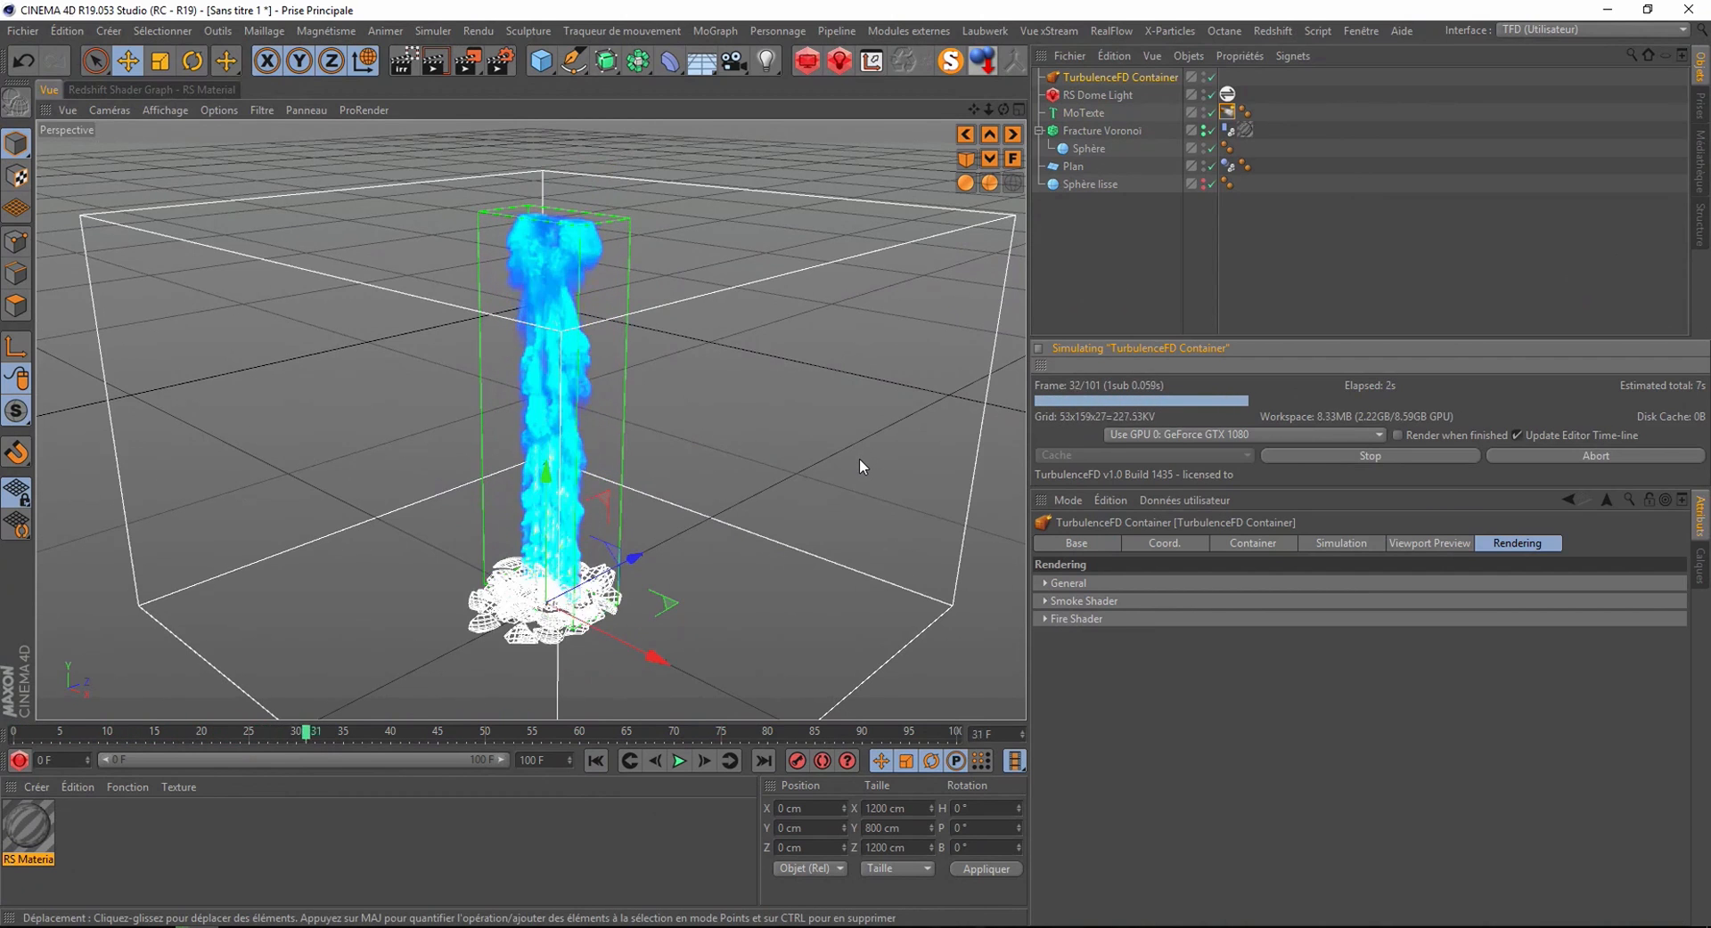
click(678, 760)
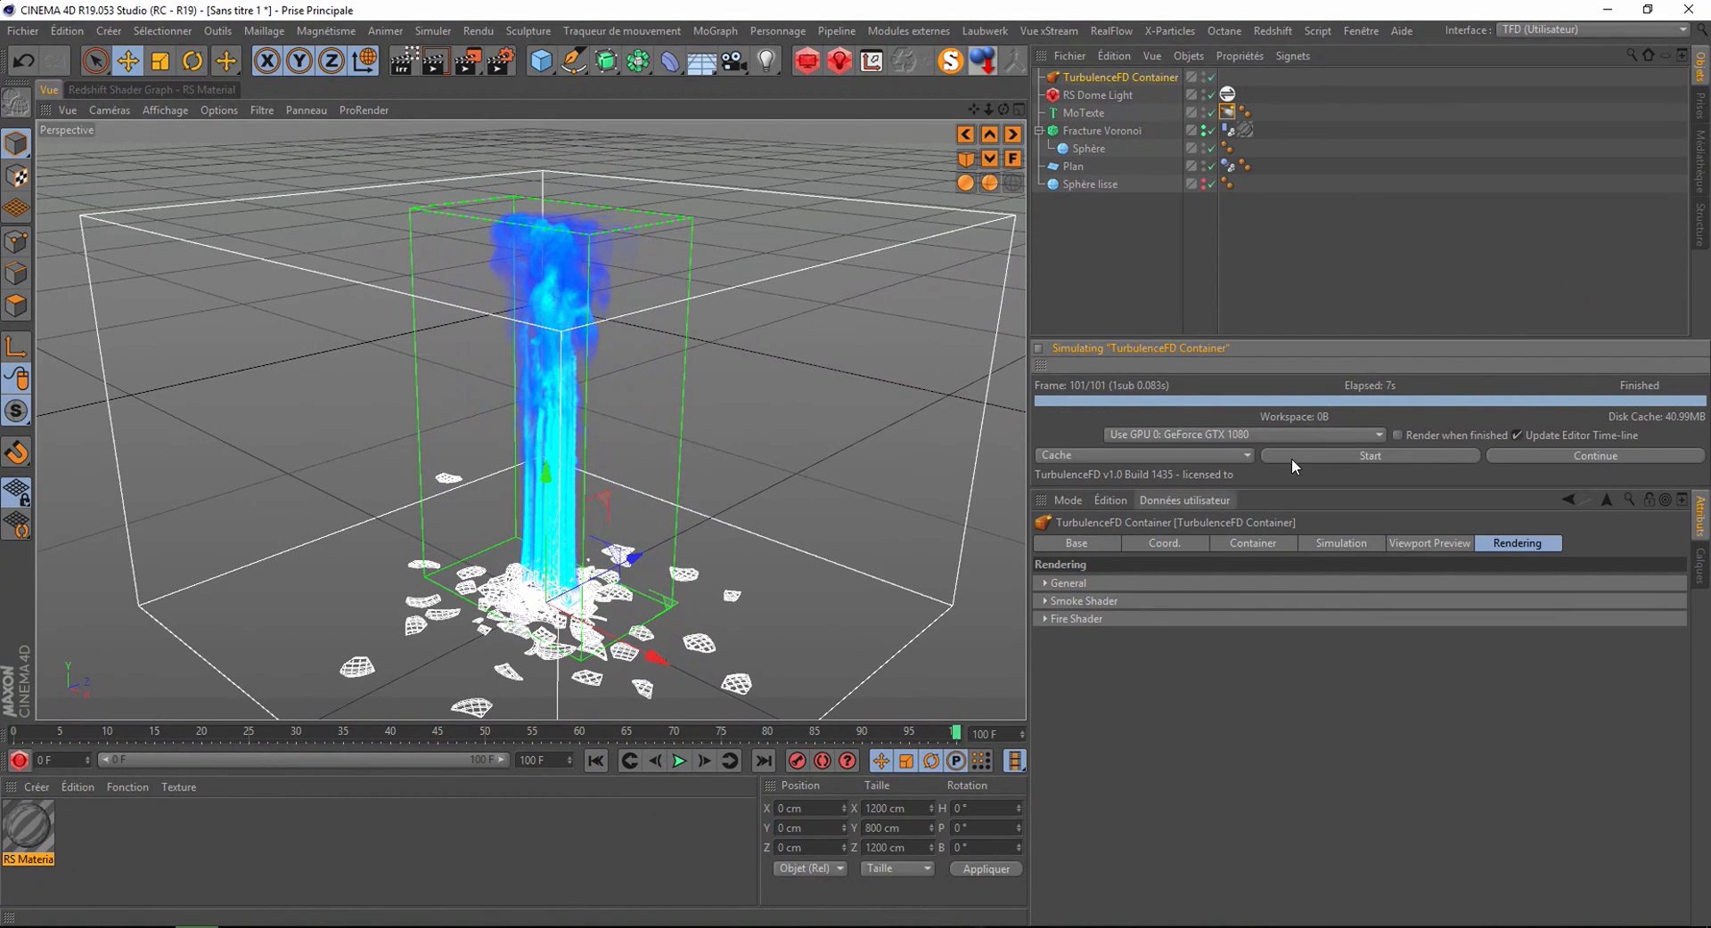
click(1296, 456)
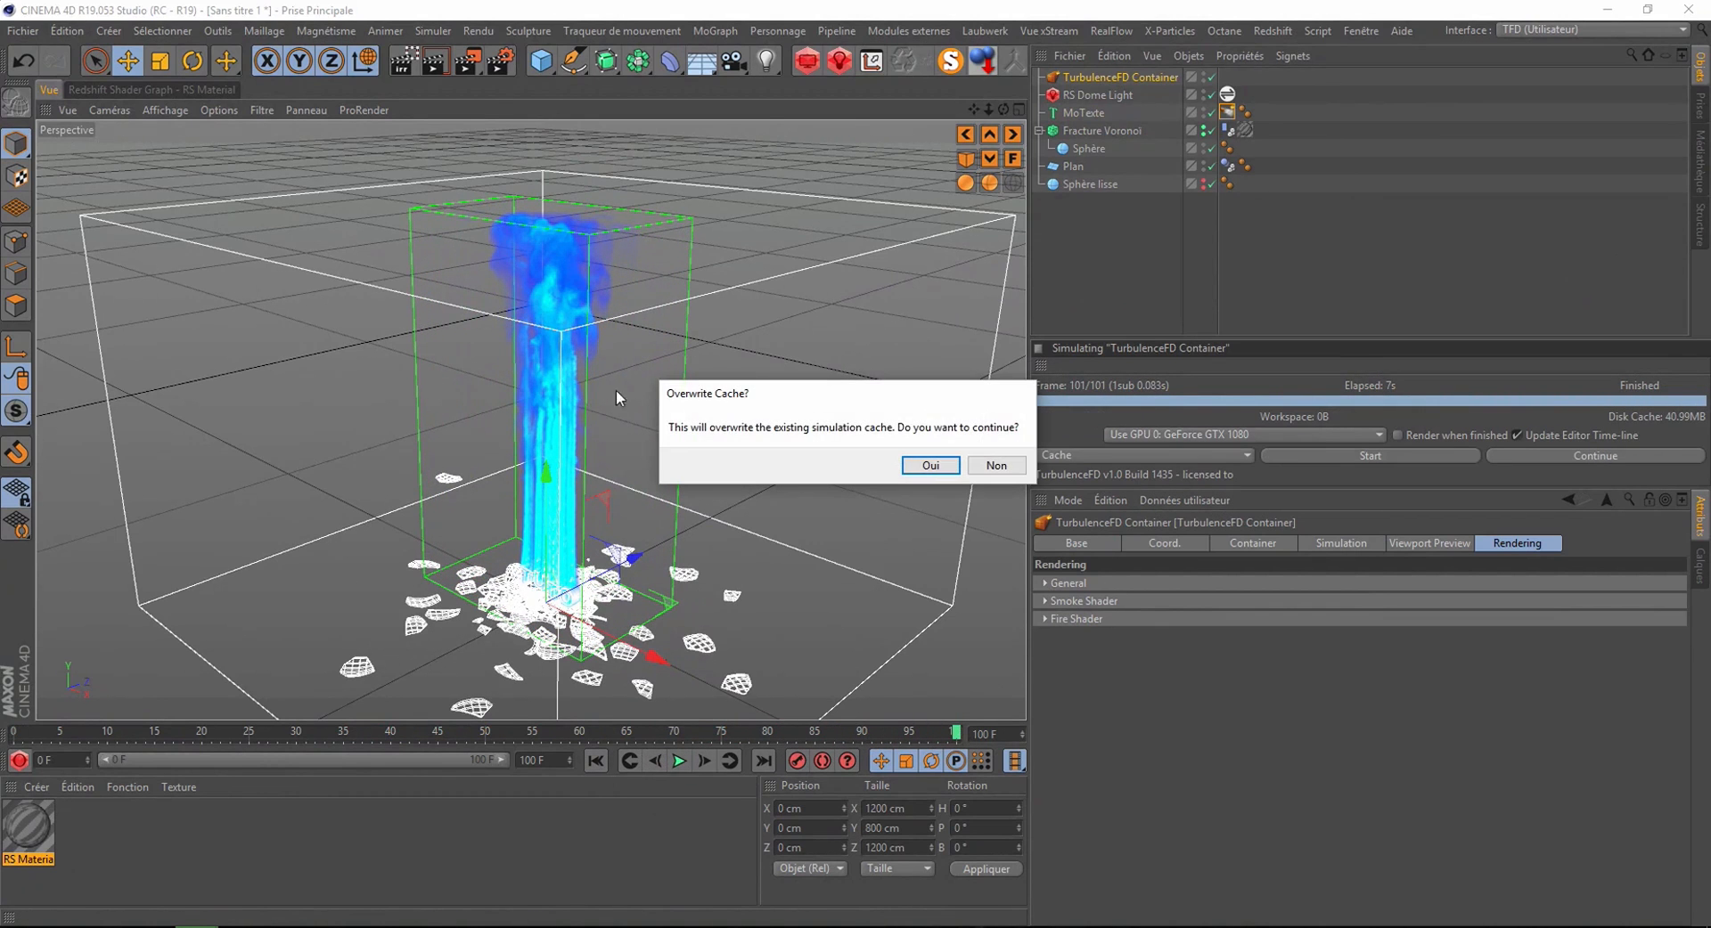
click(921, 465)
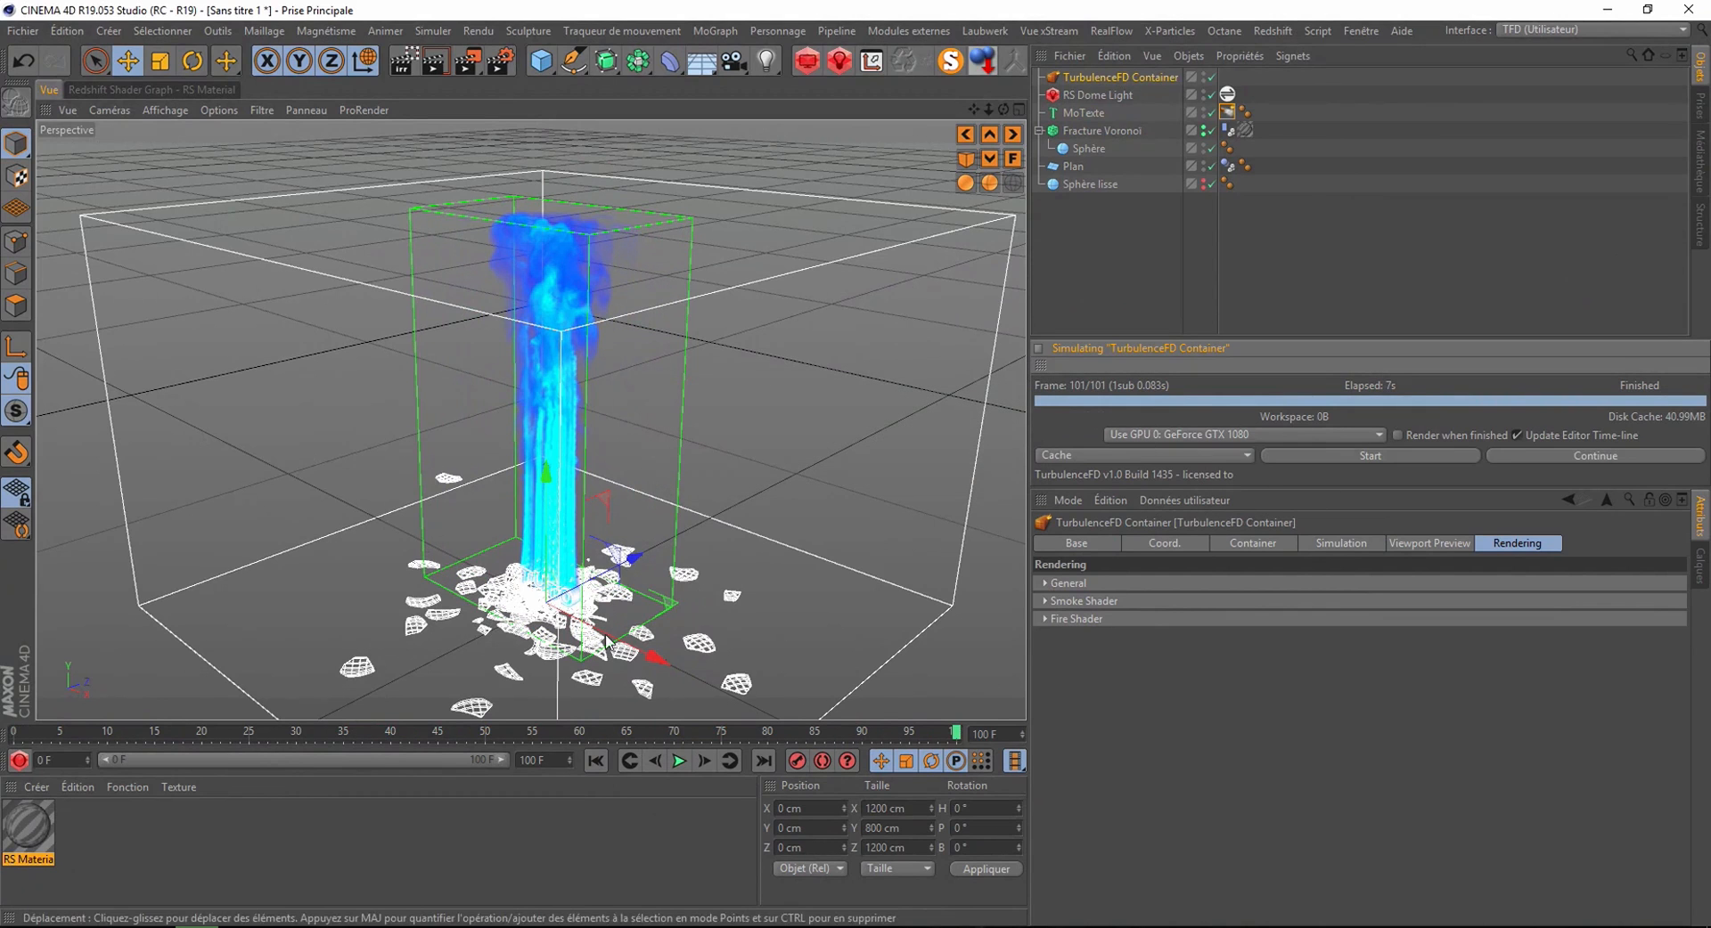
click(592, 763)
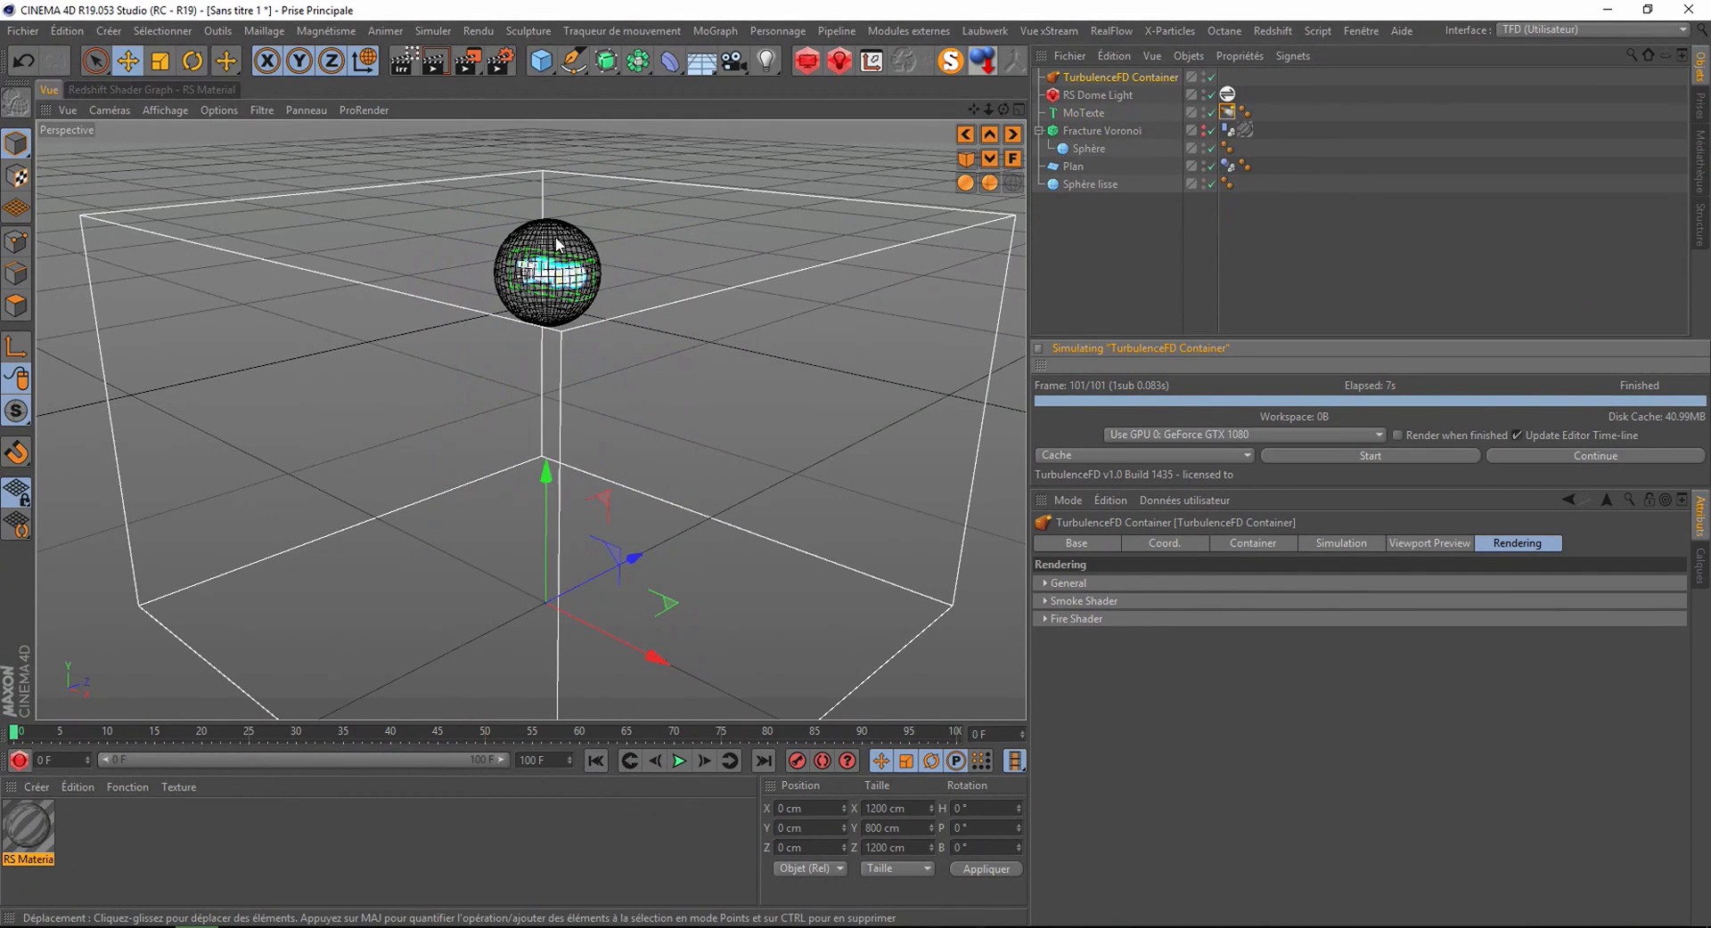
- Render the view framed on the Sphère lisse object and apply RS Material to that sphere
click(1081, 184)
key(o)
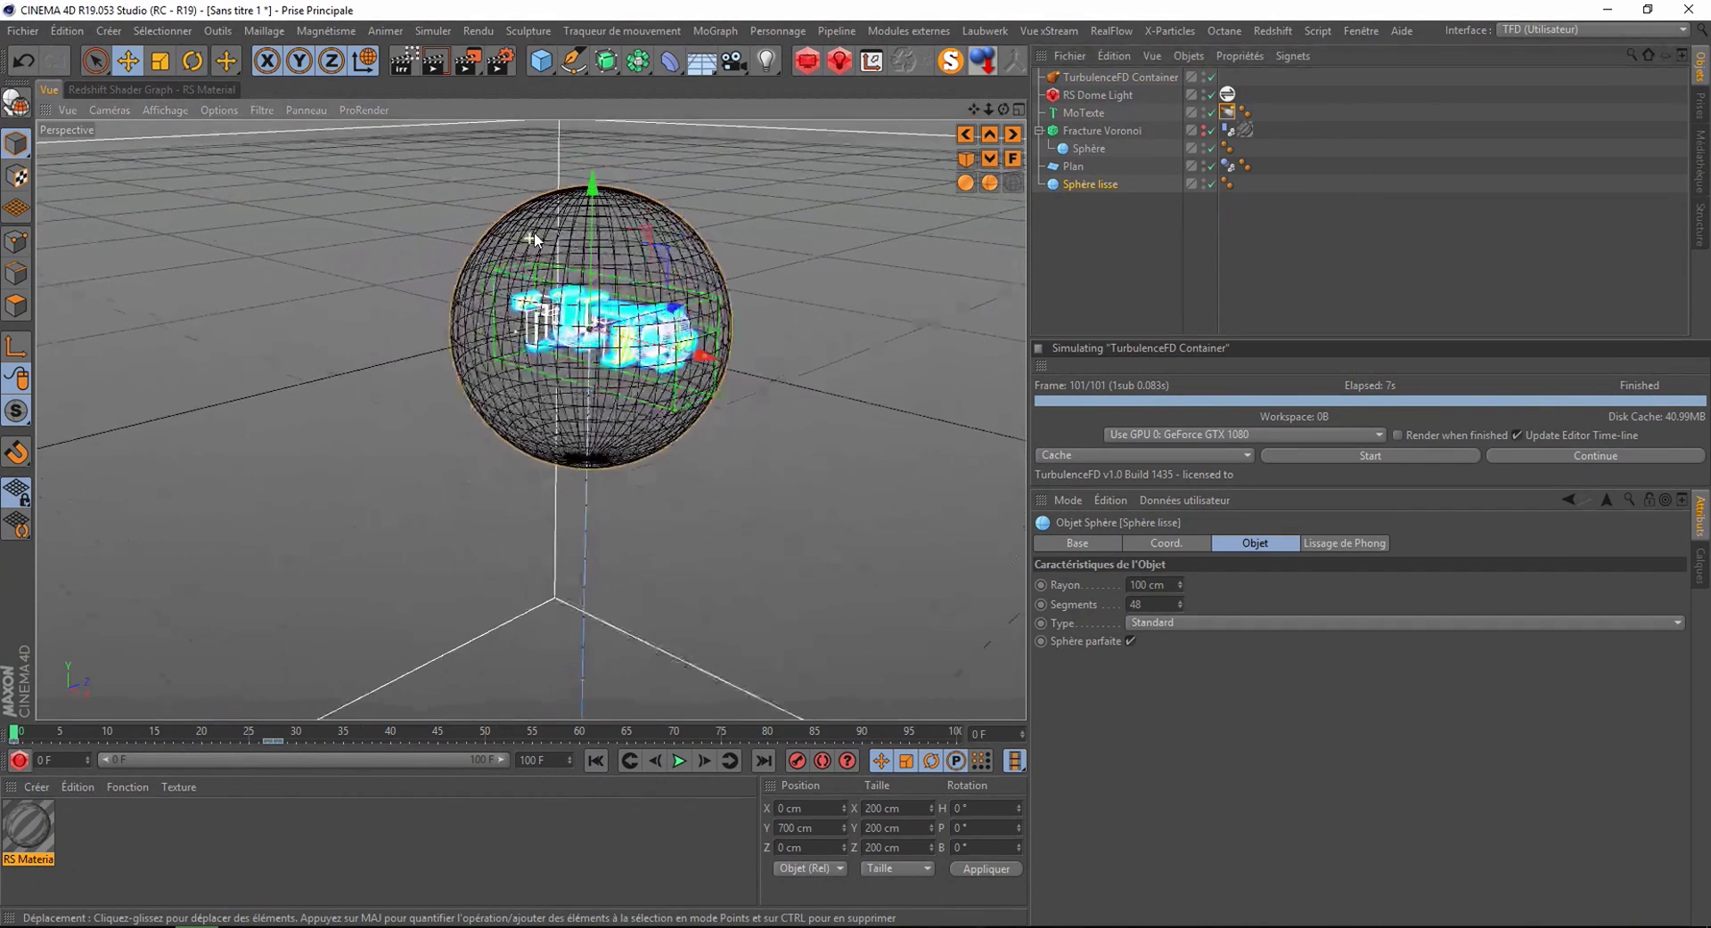
click(434, 66)
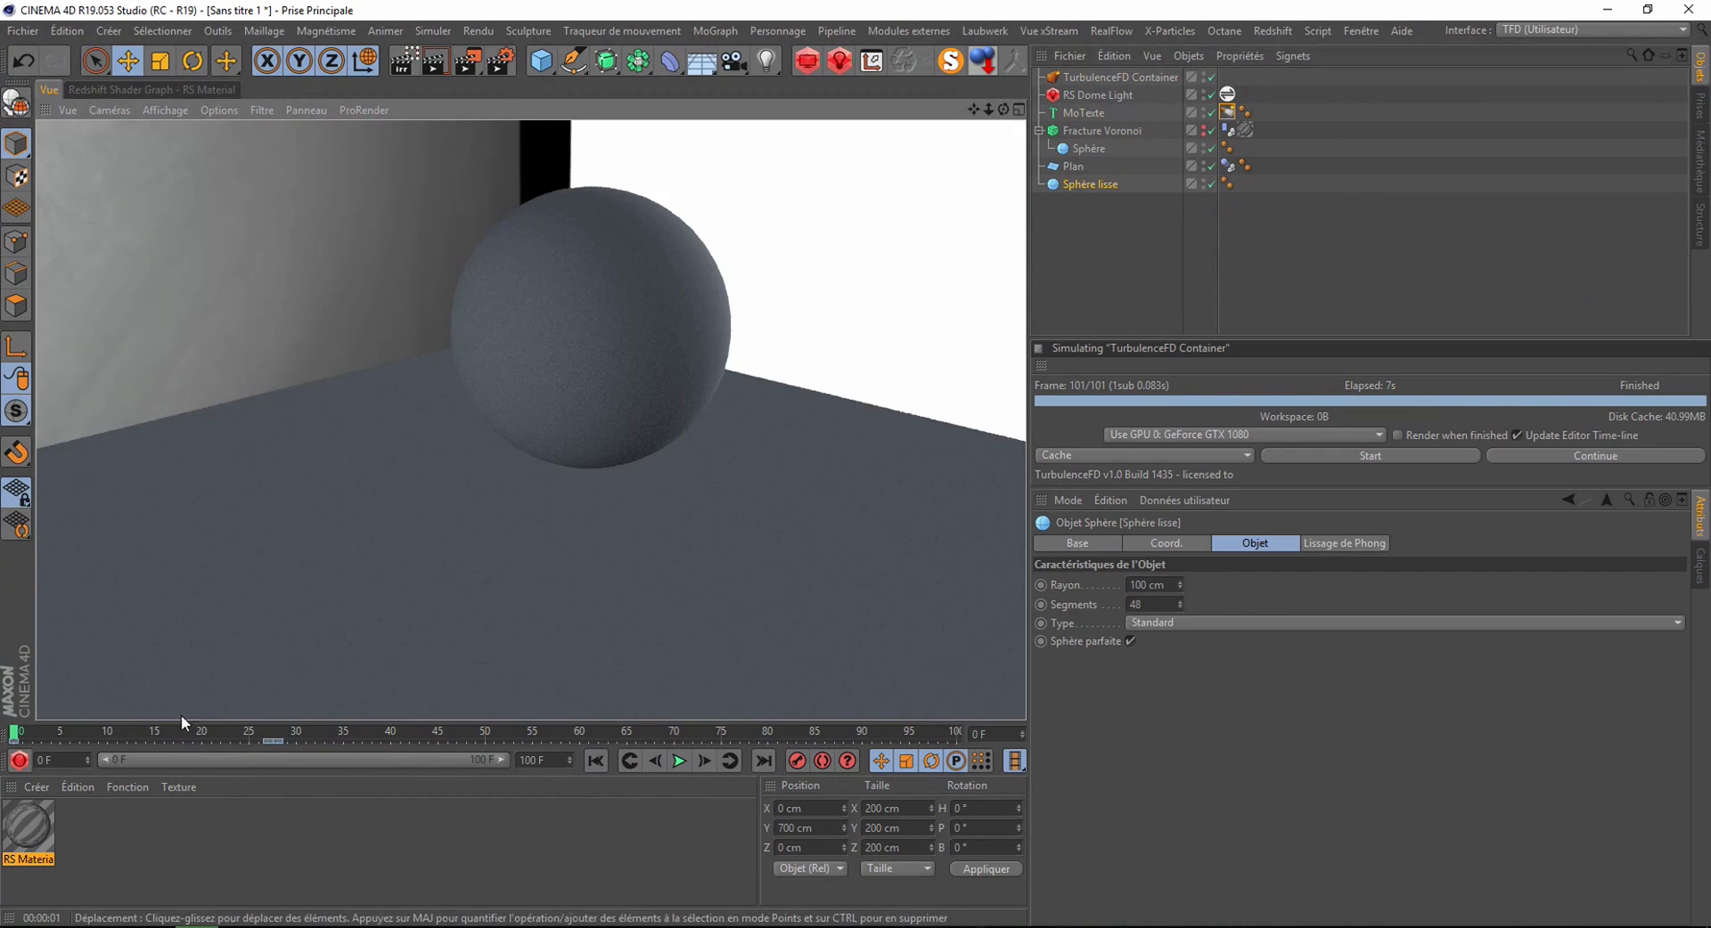
drag(34, 820, 1101, 184)
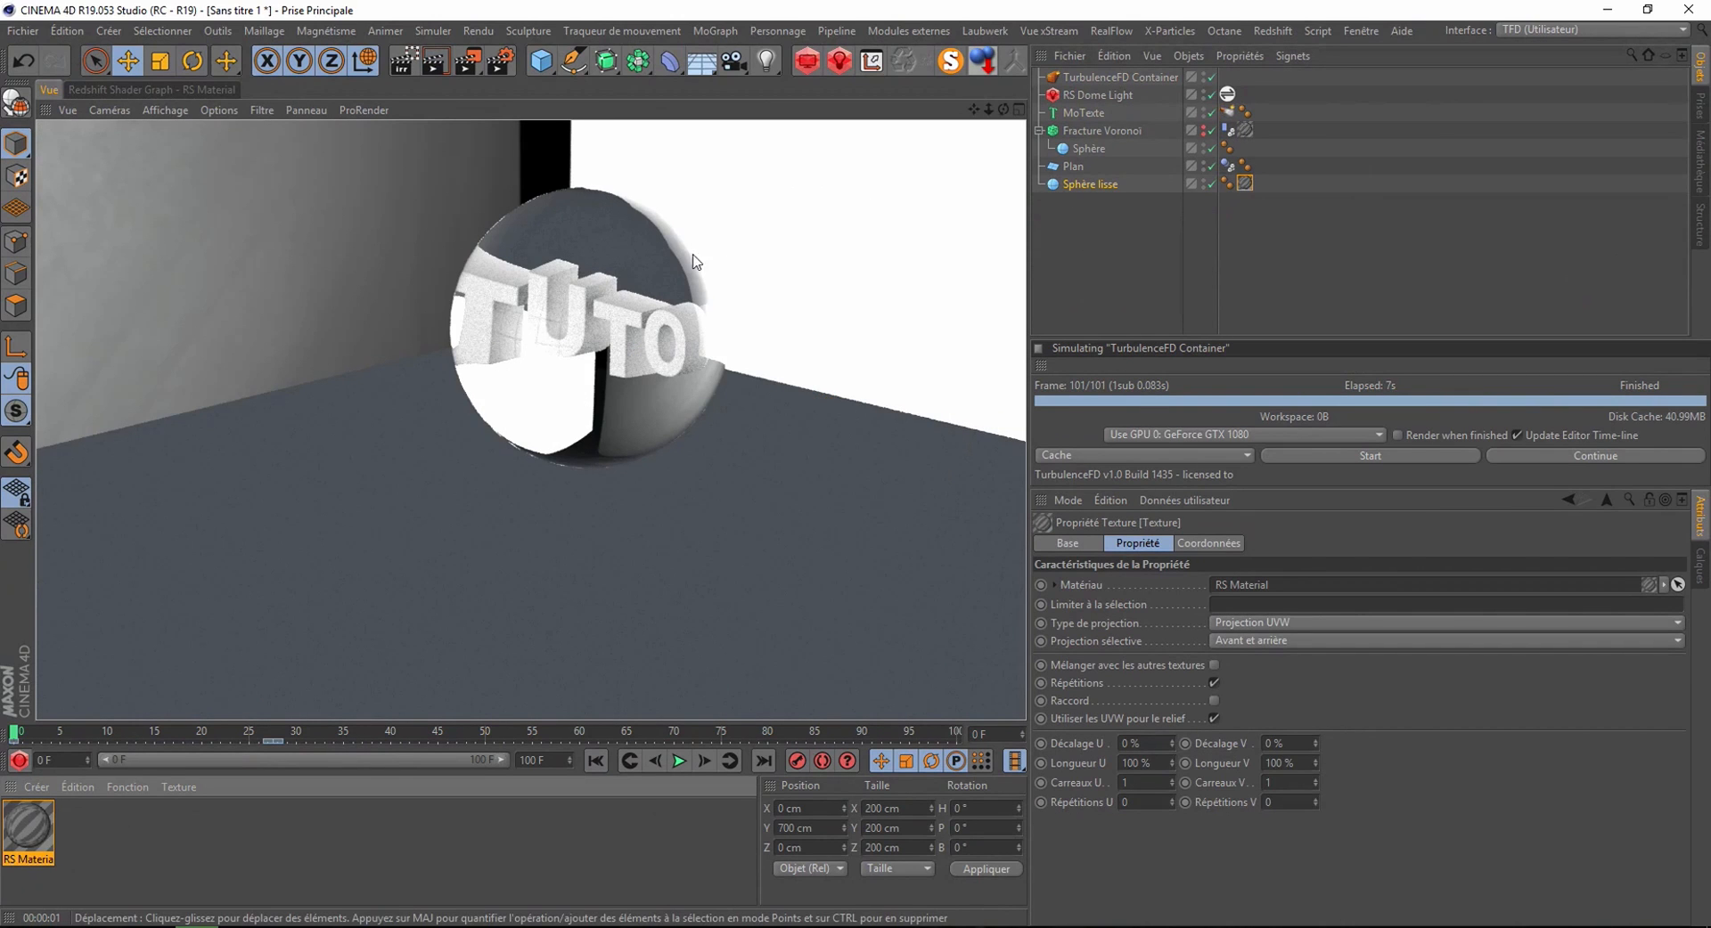
- Add a Surface Tissu object and make the Sphère lisse object its child
click(431, 30)
mouse_move(442, 62)
click(559, 61)
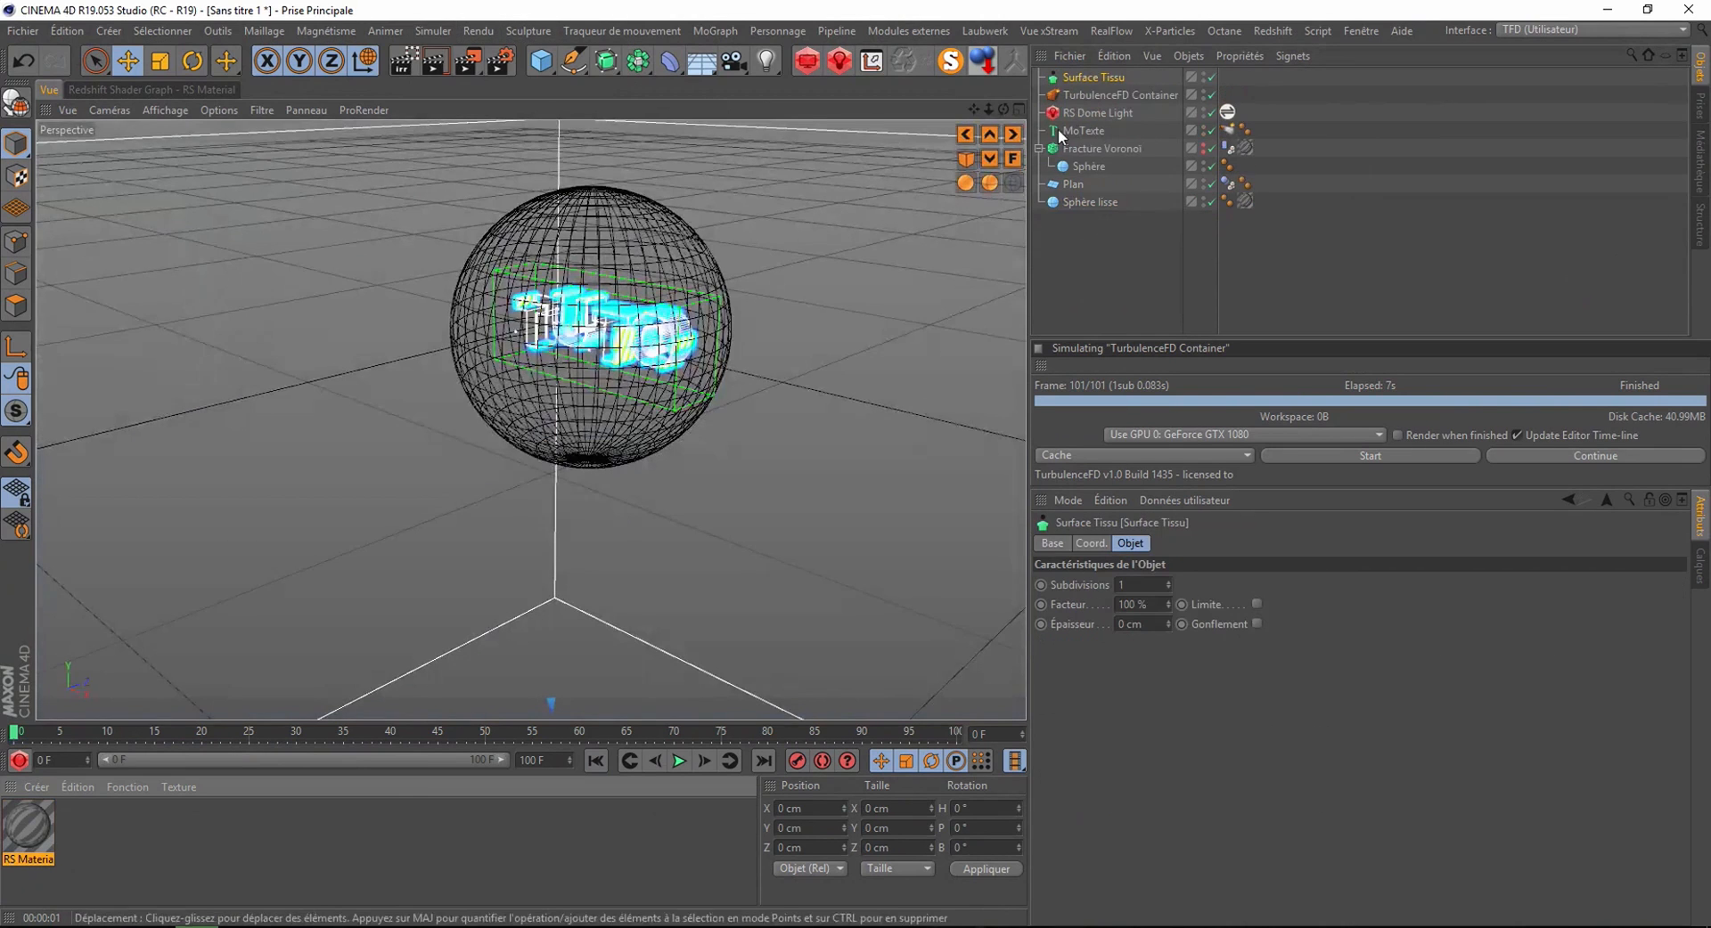
drag(1076, 78, 1088, 182)
click(1087, 182)
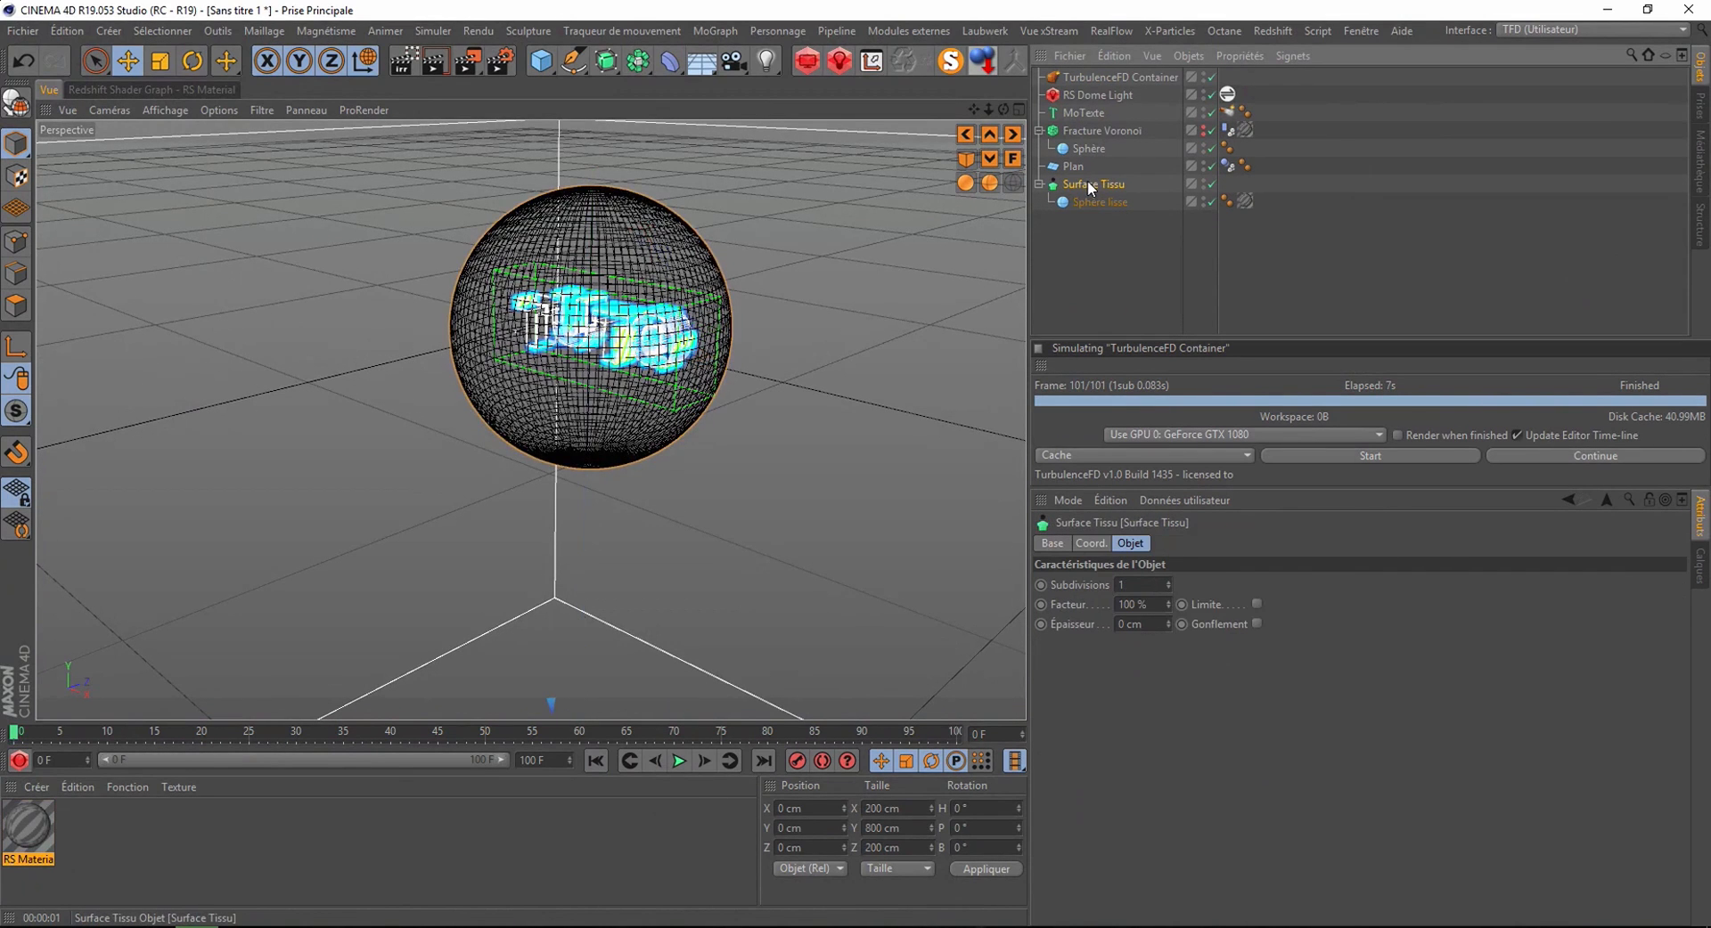
scroll(675, 239, up, 5)
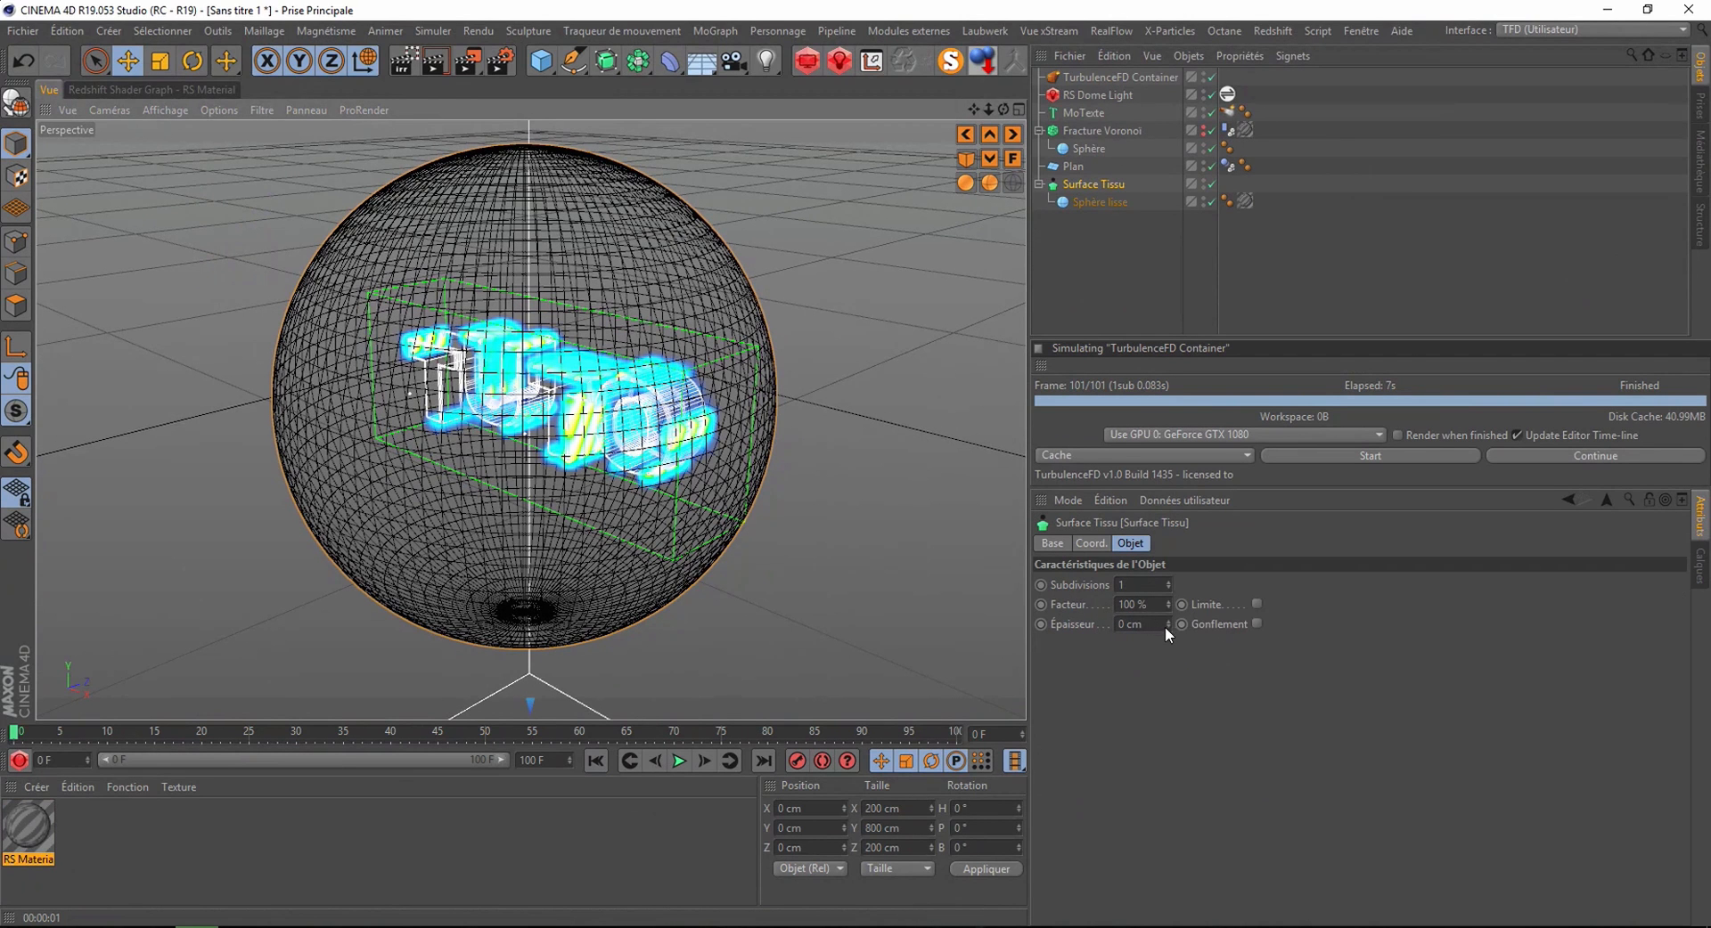
- Set the Surface Tissu thickness to -5 cm and render the perspective view to preview the sphere's glass shell
drag(1168, 620, 985, 521)
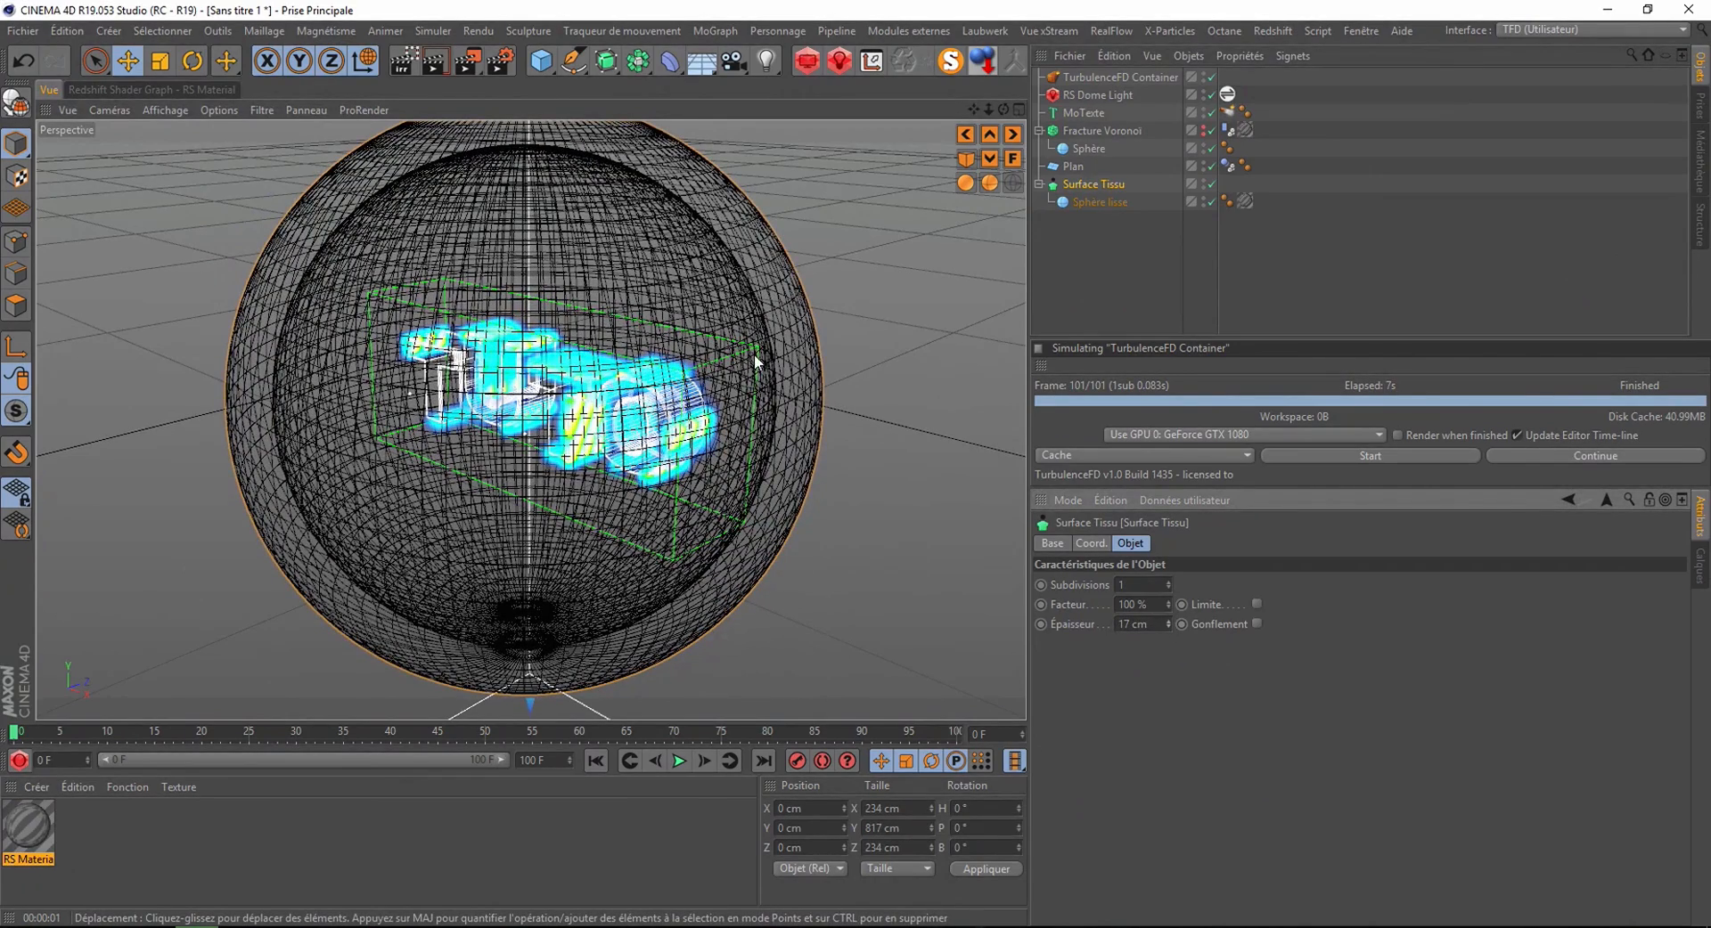
drag(1167, 627, 1166, 620)
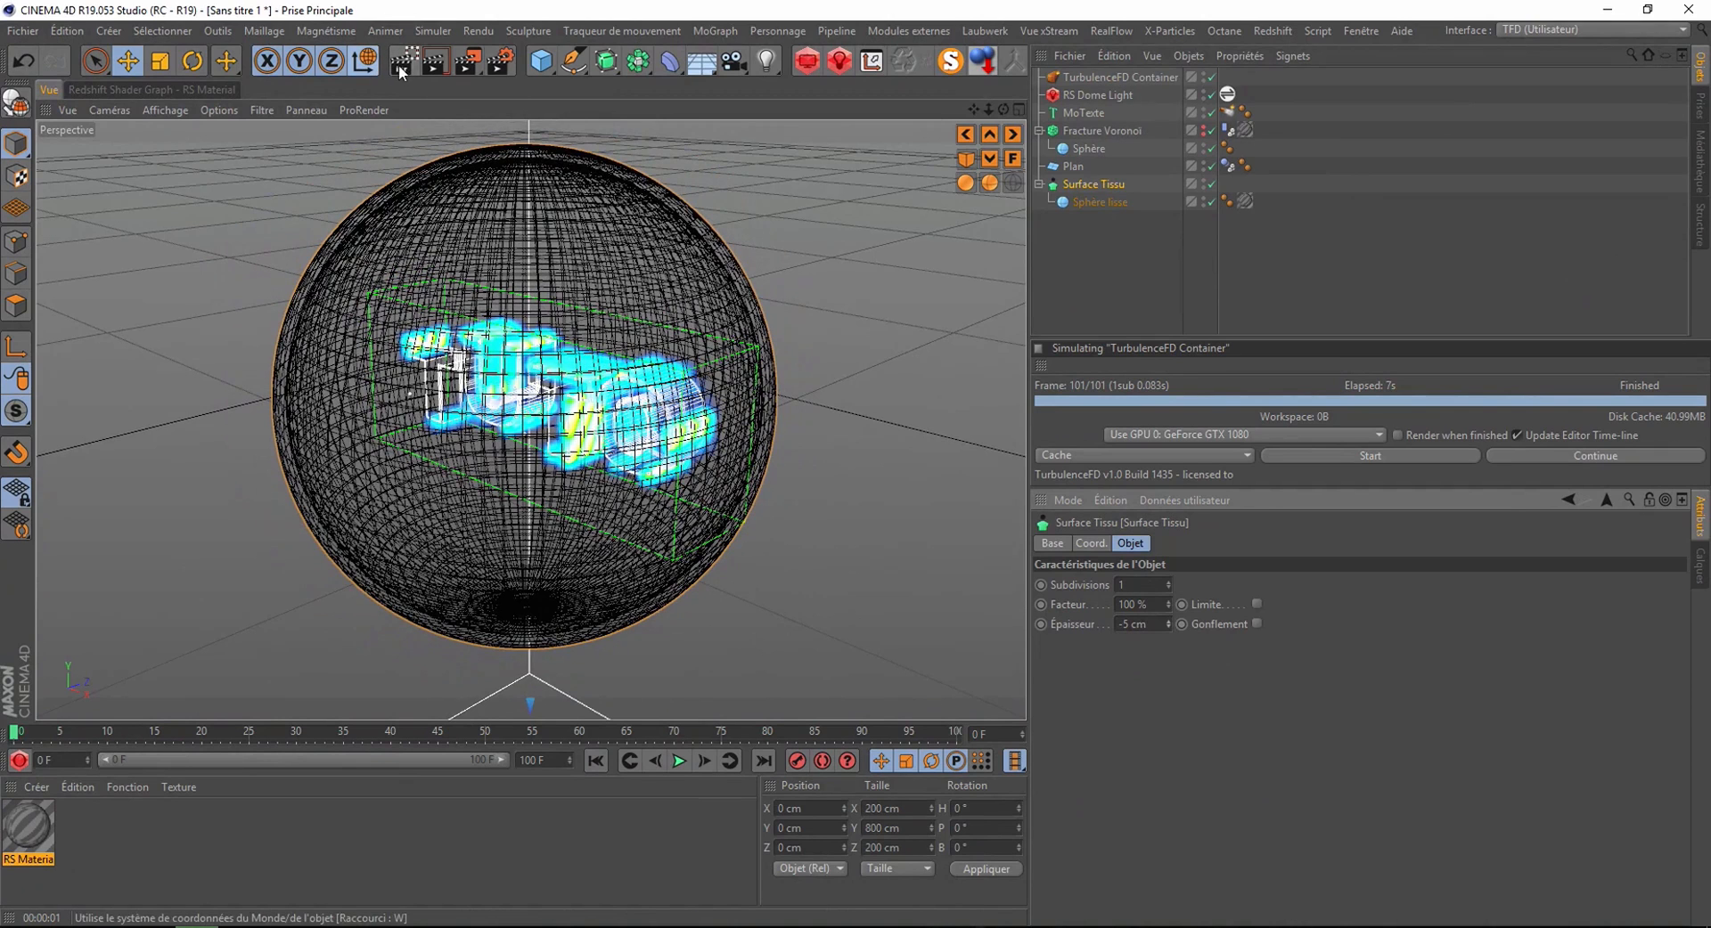
click(432, 61)
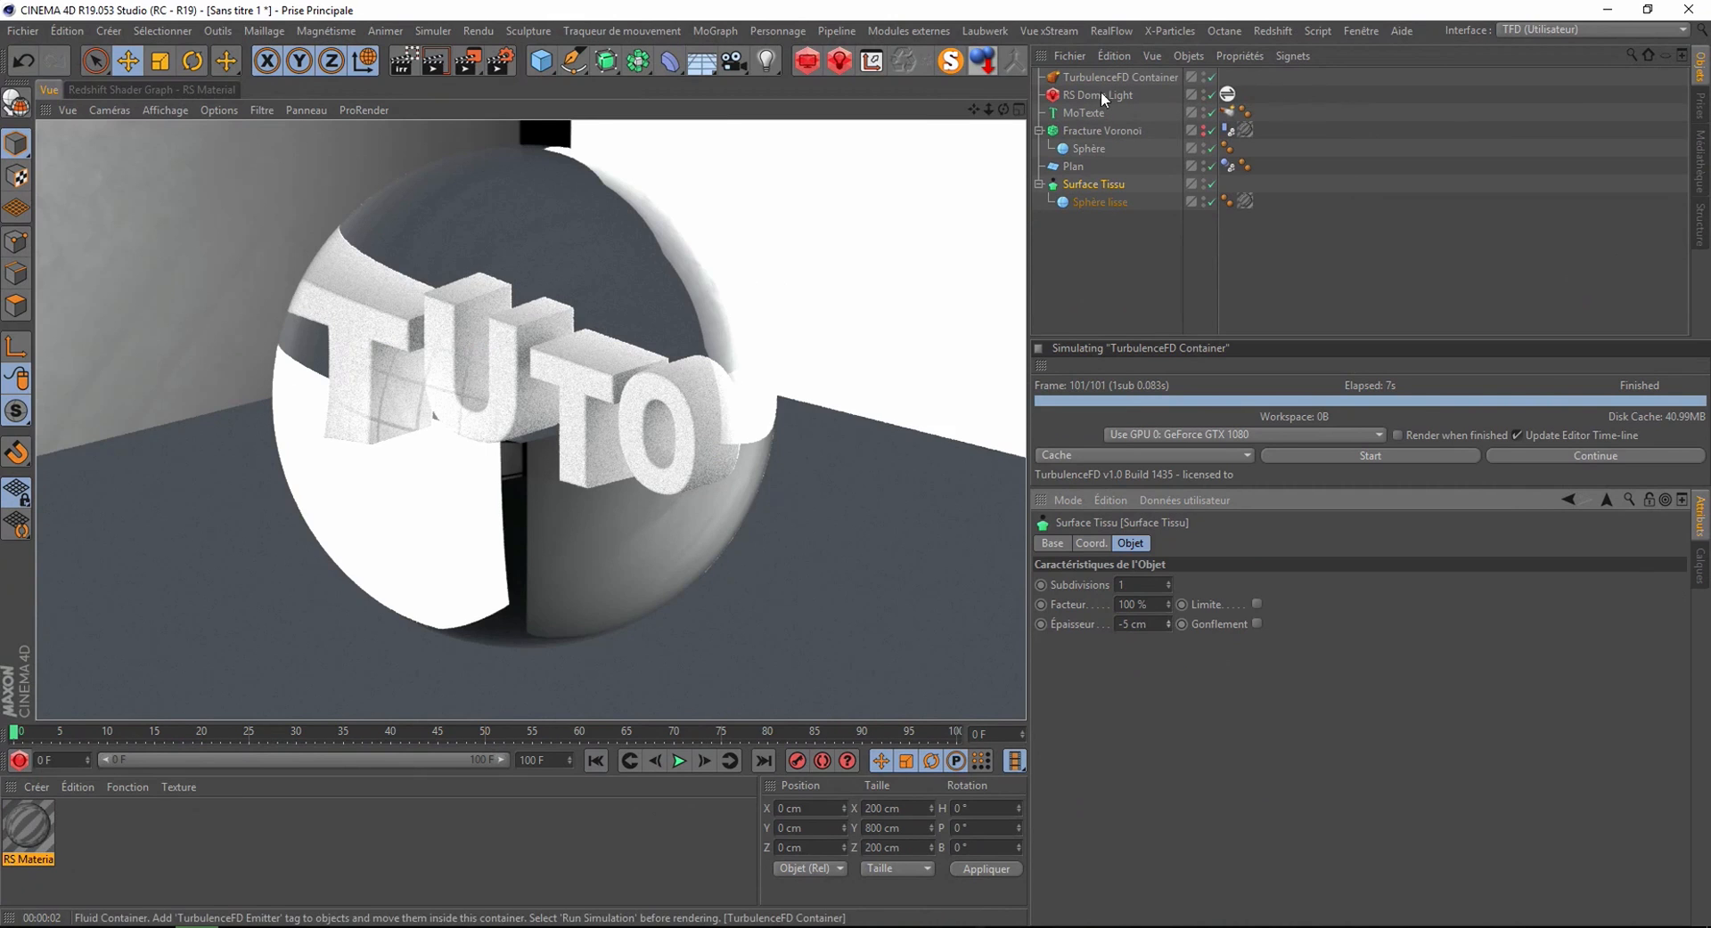
- Add a TurbulenceFD Emitter tag to the Surface Tissu object and enable Collision Object on it
click(1087, 182)
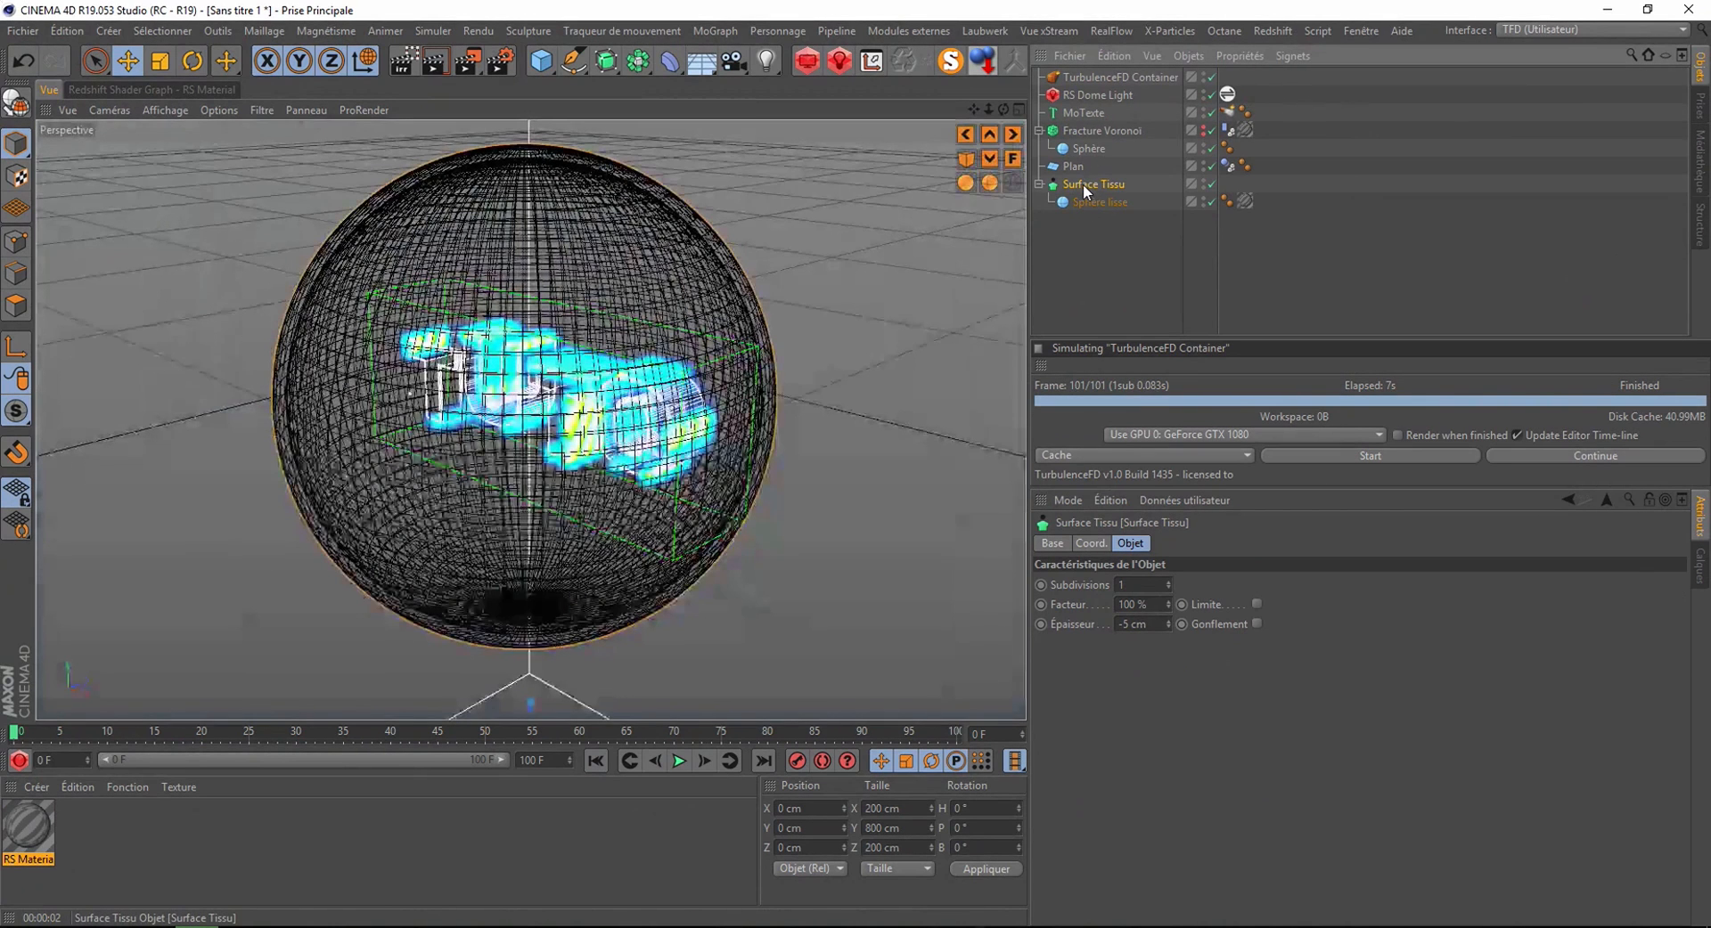
right_click(1083, 185)
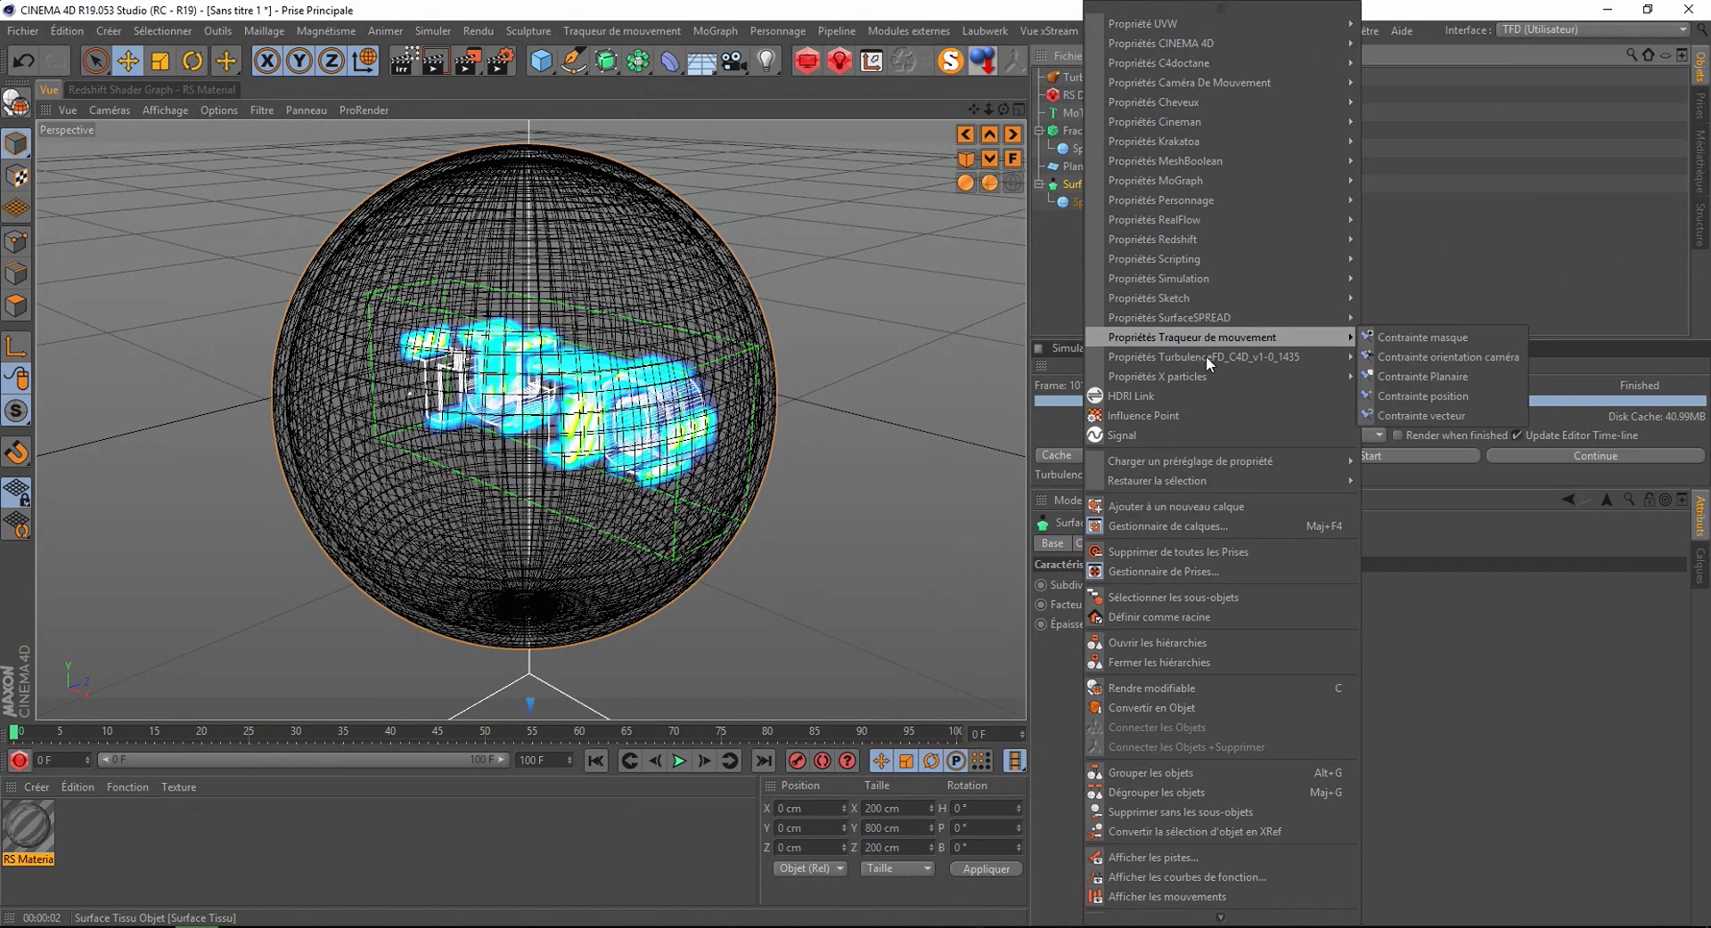
mouse_move(1343, 354)
click(1404, 356)
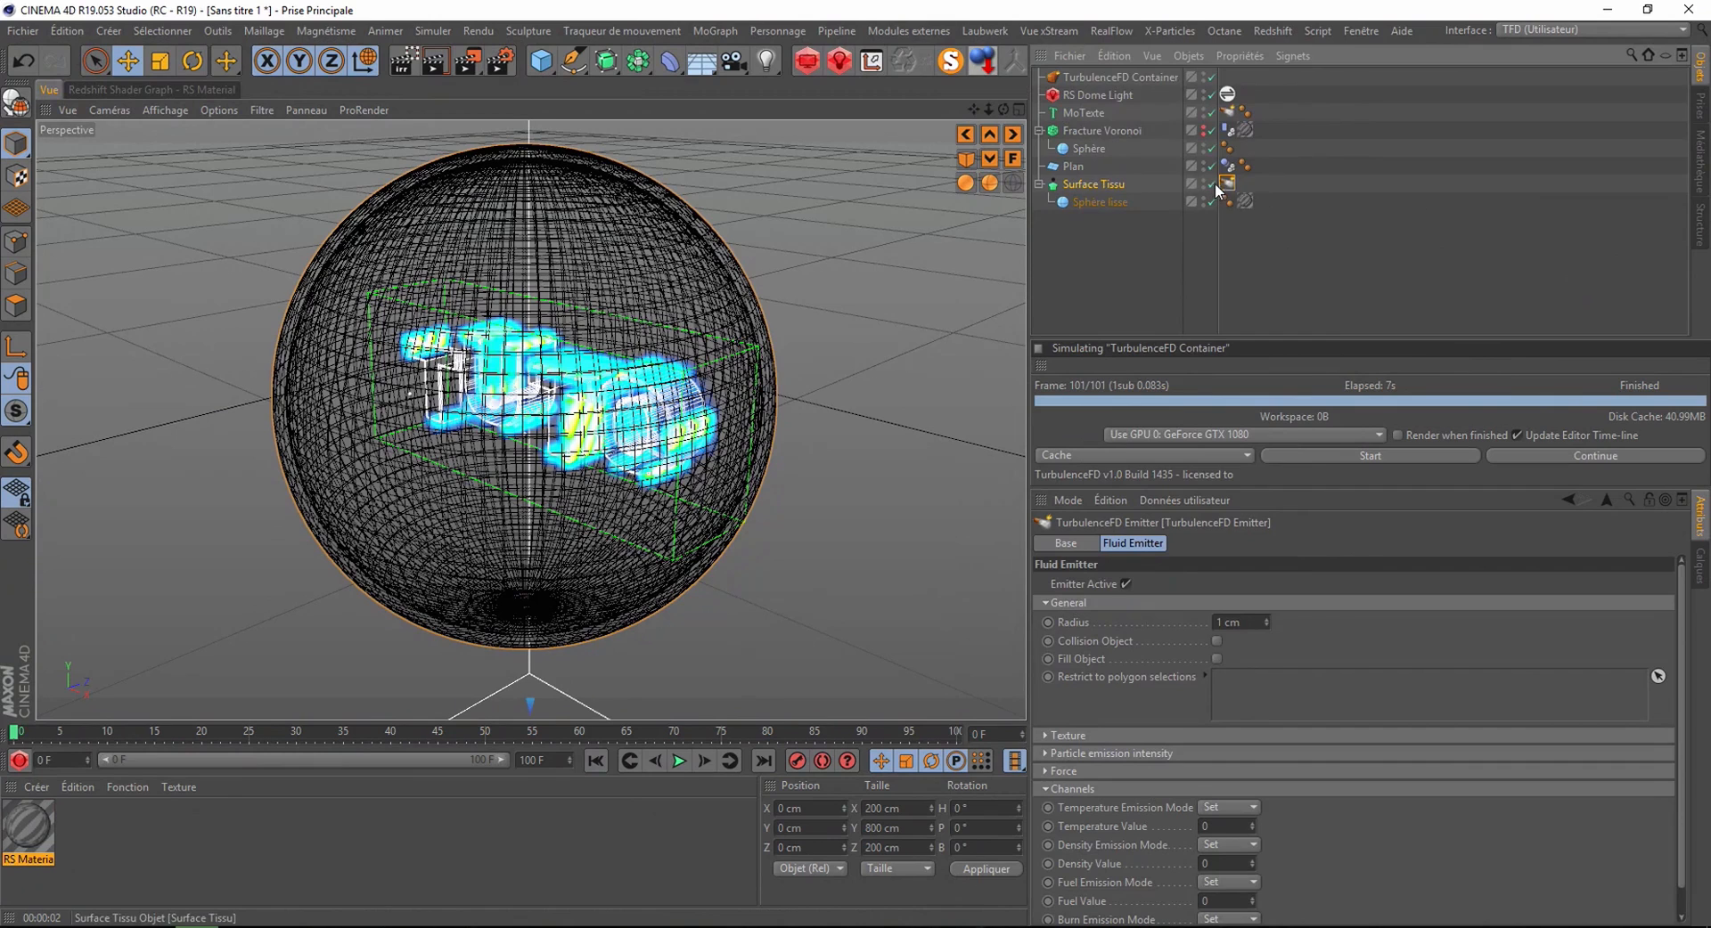
click(1216, 641)
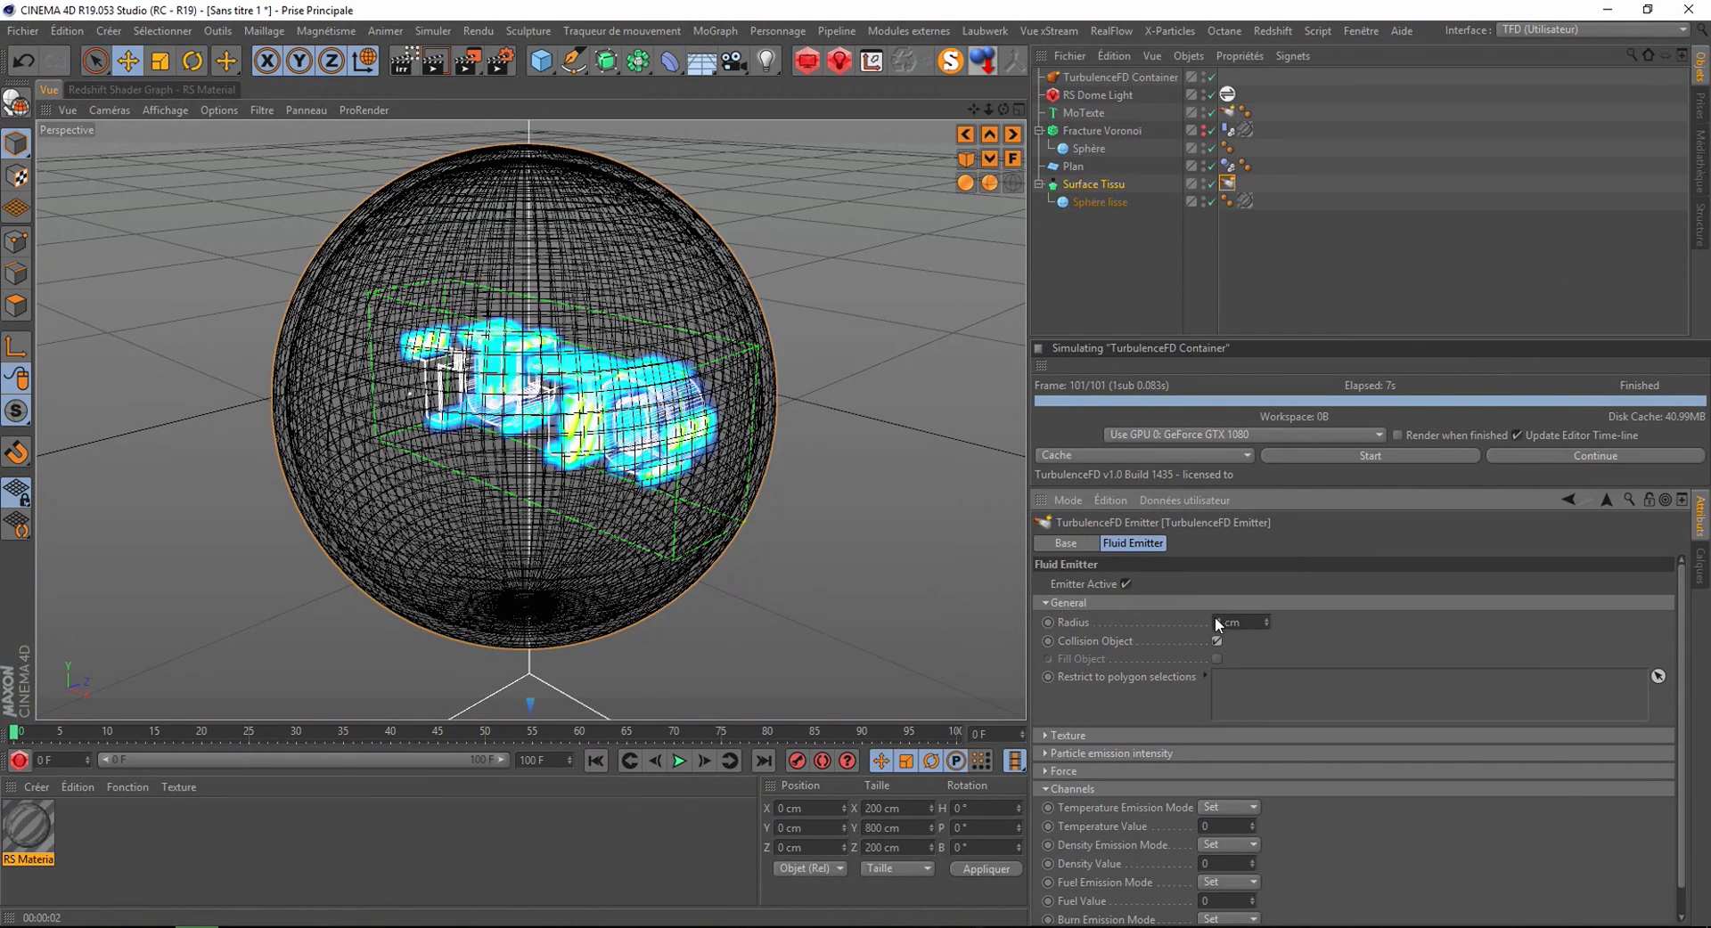
- Check the TurbulenceFD container's voxel size and set the radius of the Surface Tissu emitter tag to 5 cm
click(1088, 78)
click(1252, 544)
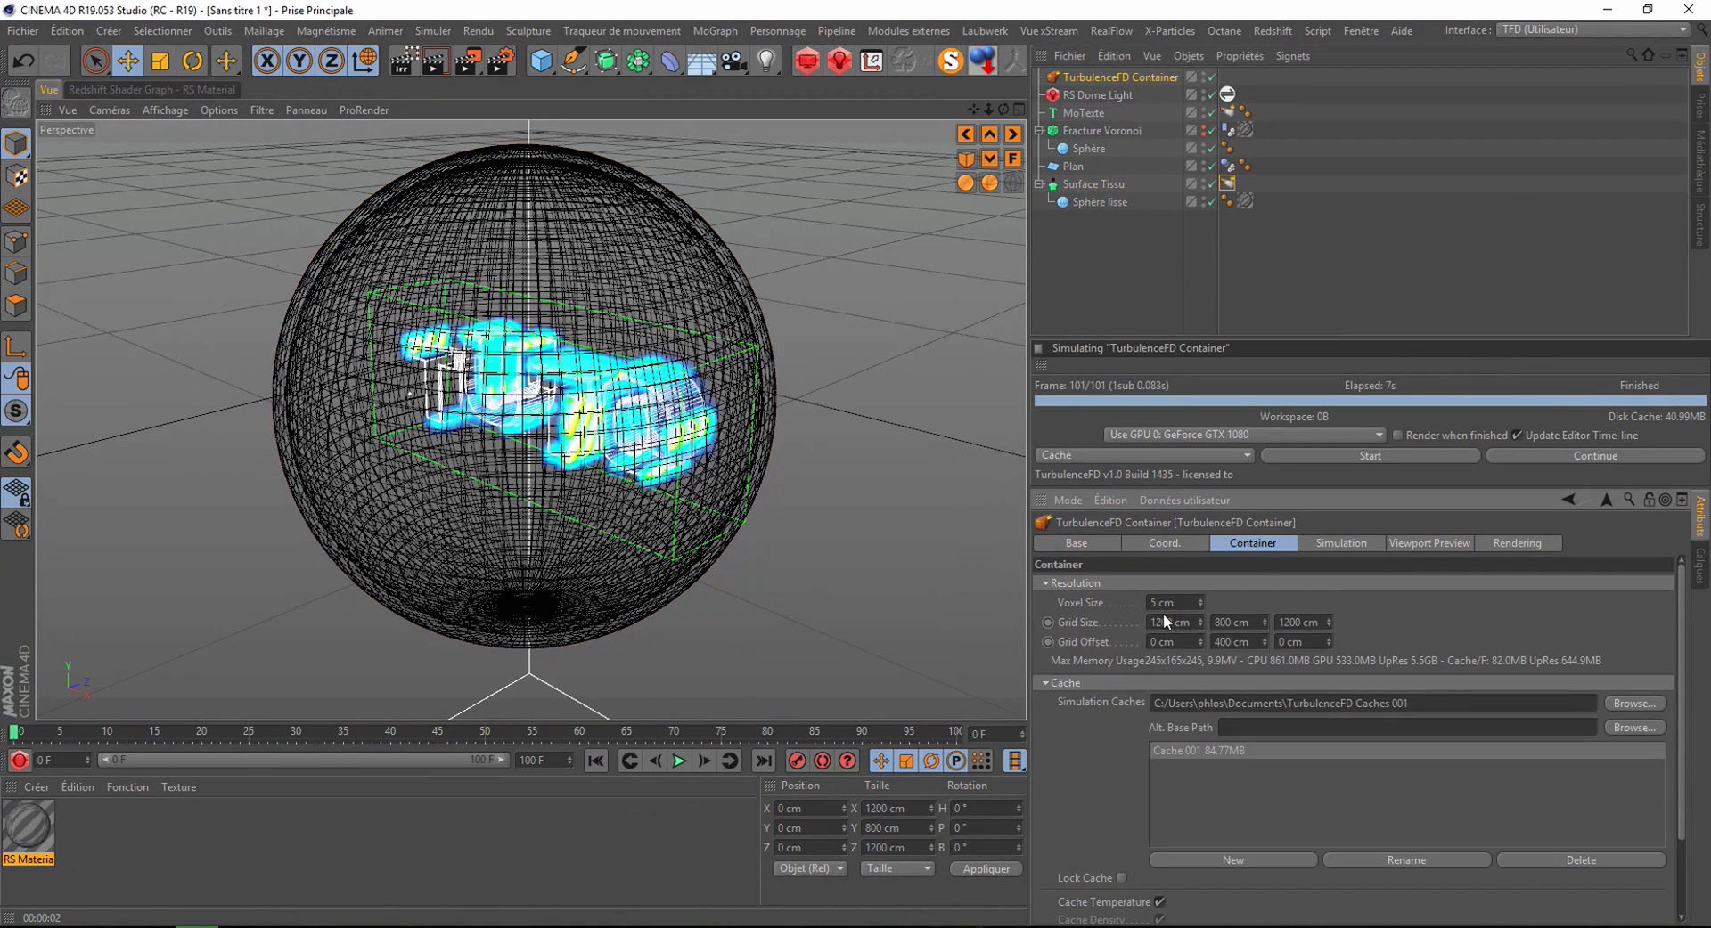
click(1101, 177)
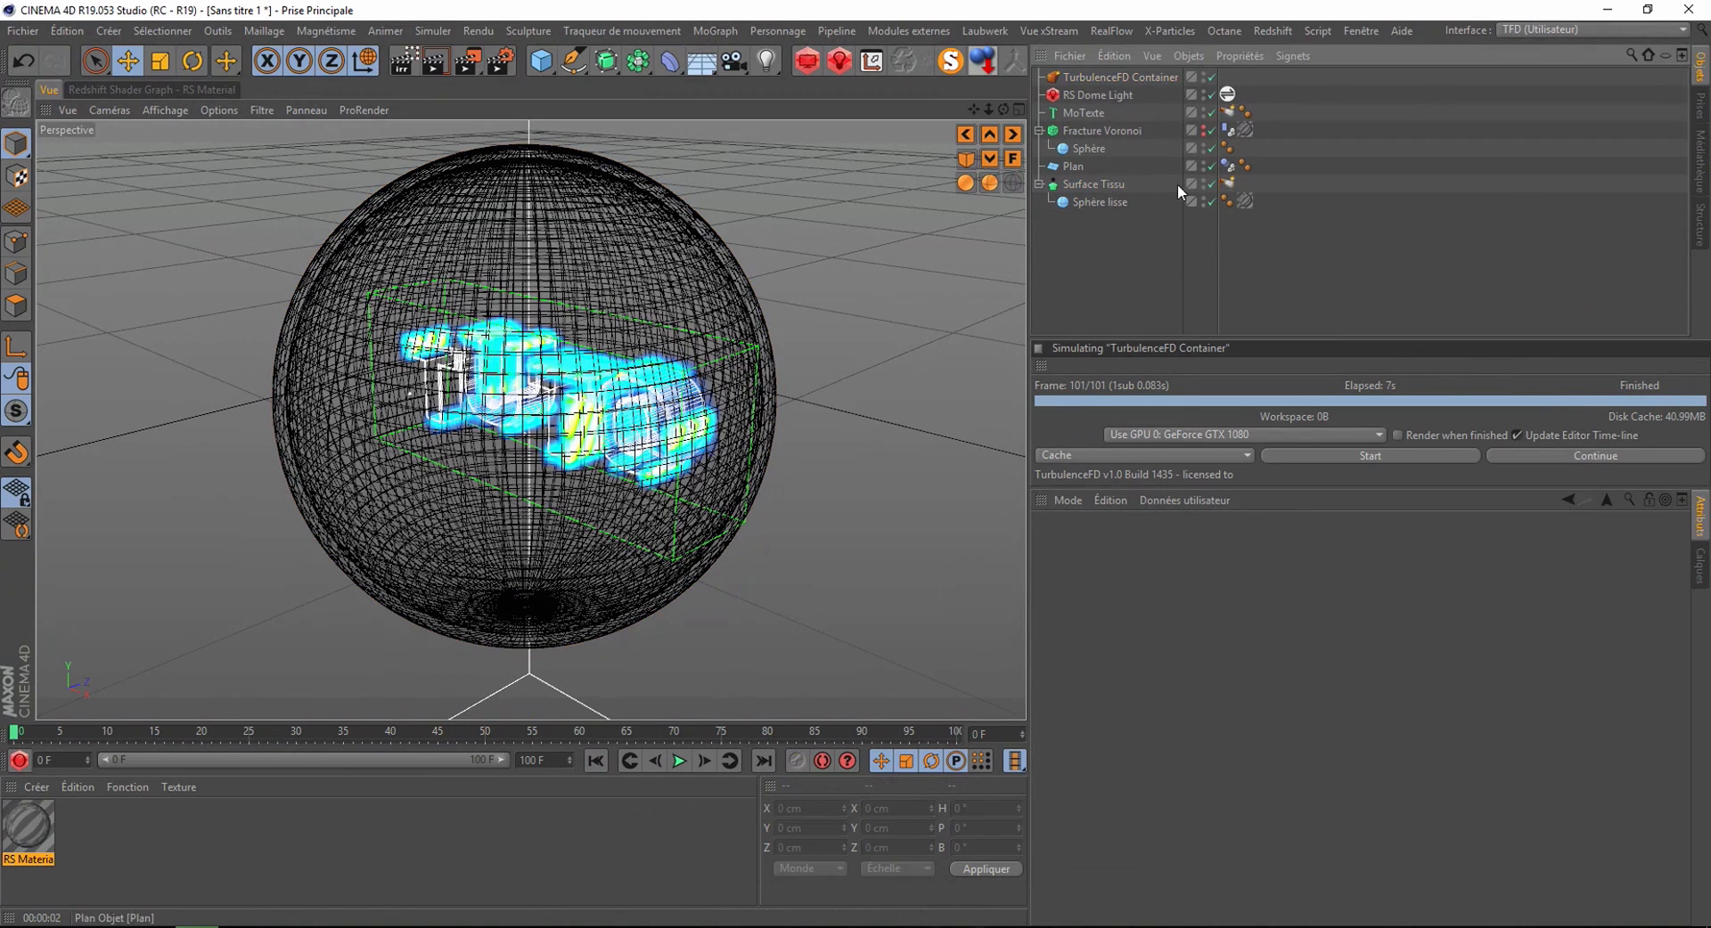
click(1226, 183)
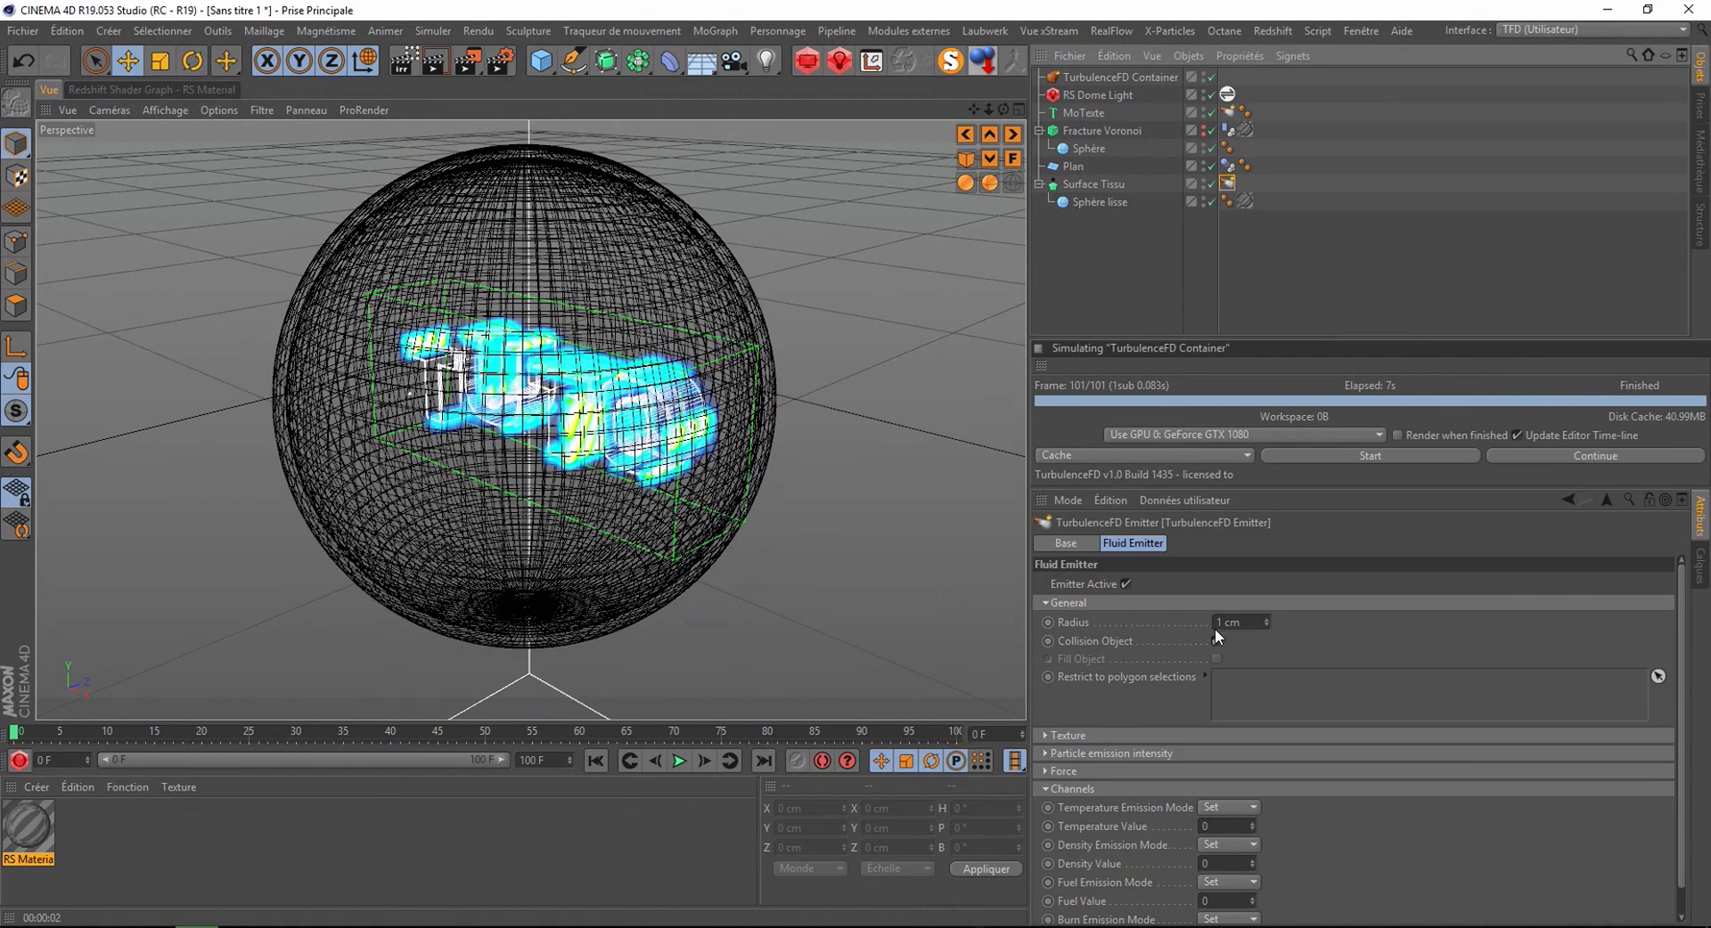
click(1245, 622)
text(5)
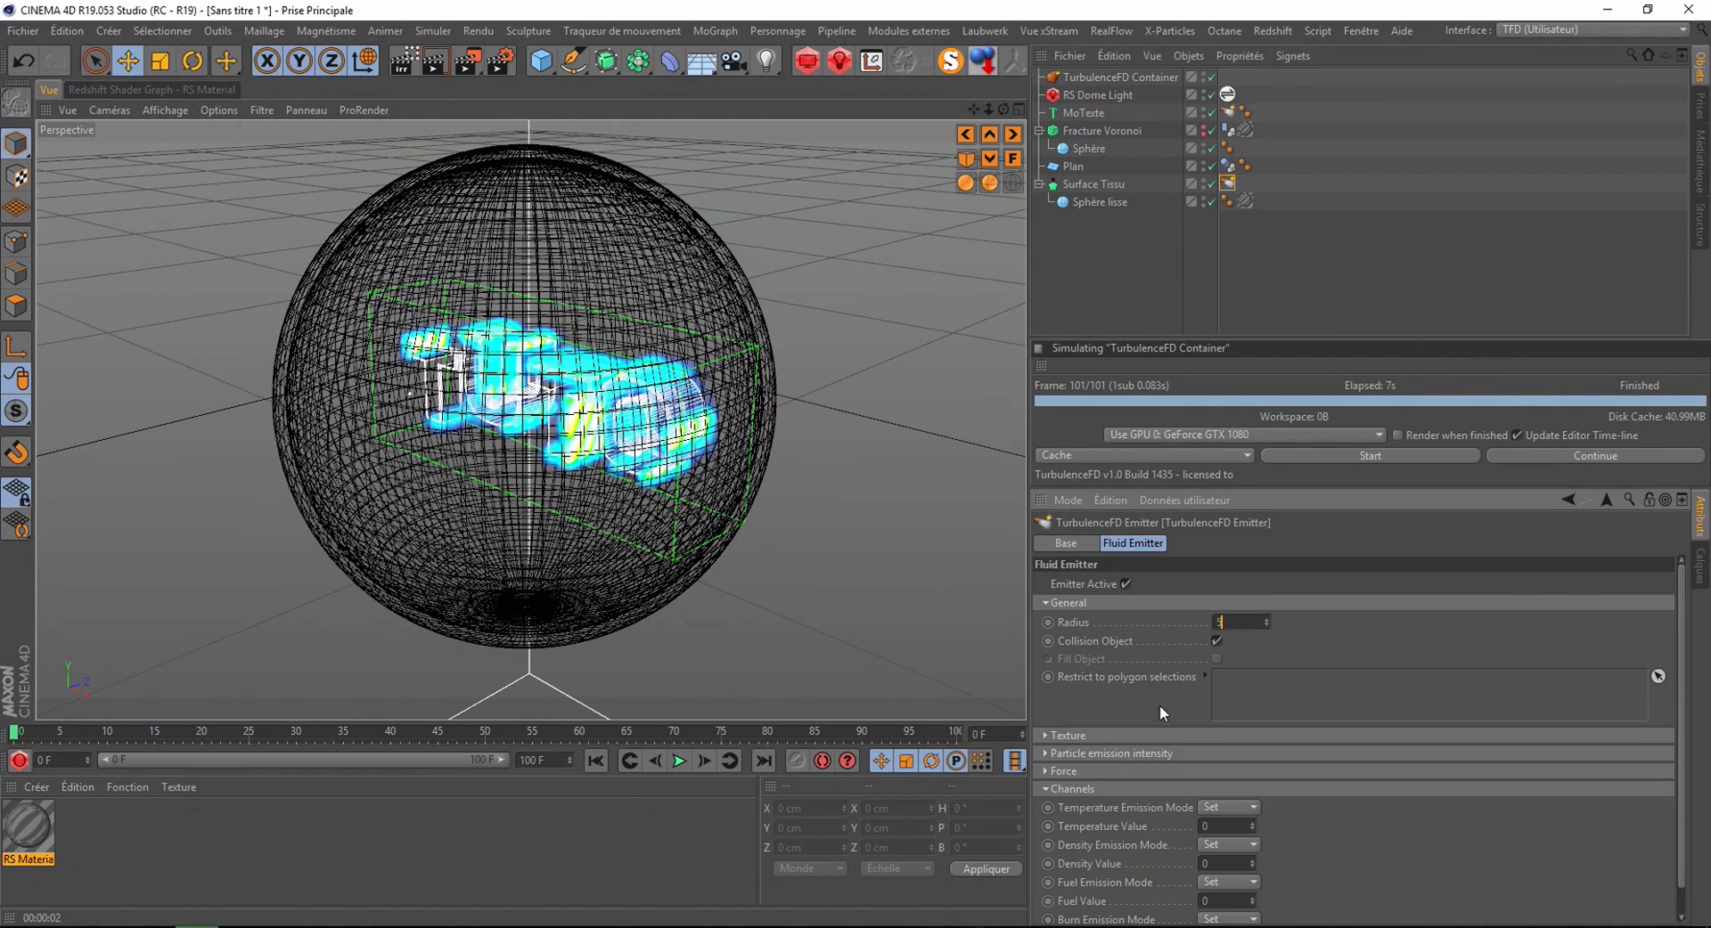
- Rerun the fluid simulation over the existing cache, stop it around frame 45, and examine the smoke around the sphere at frame 16
click(1355, 456)
click(912, 463)
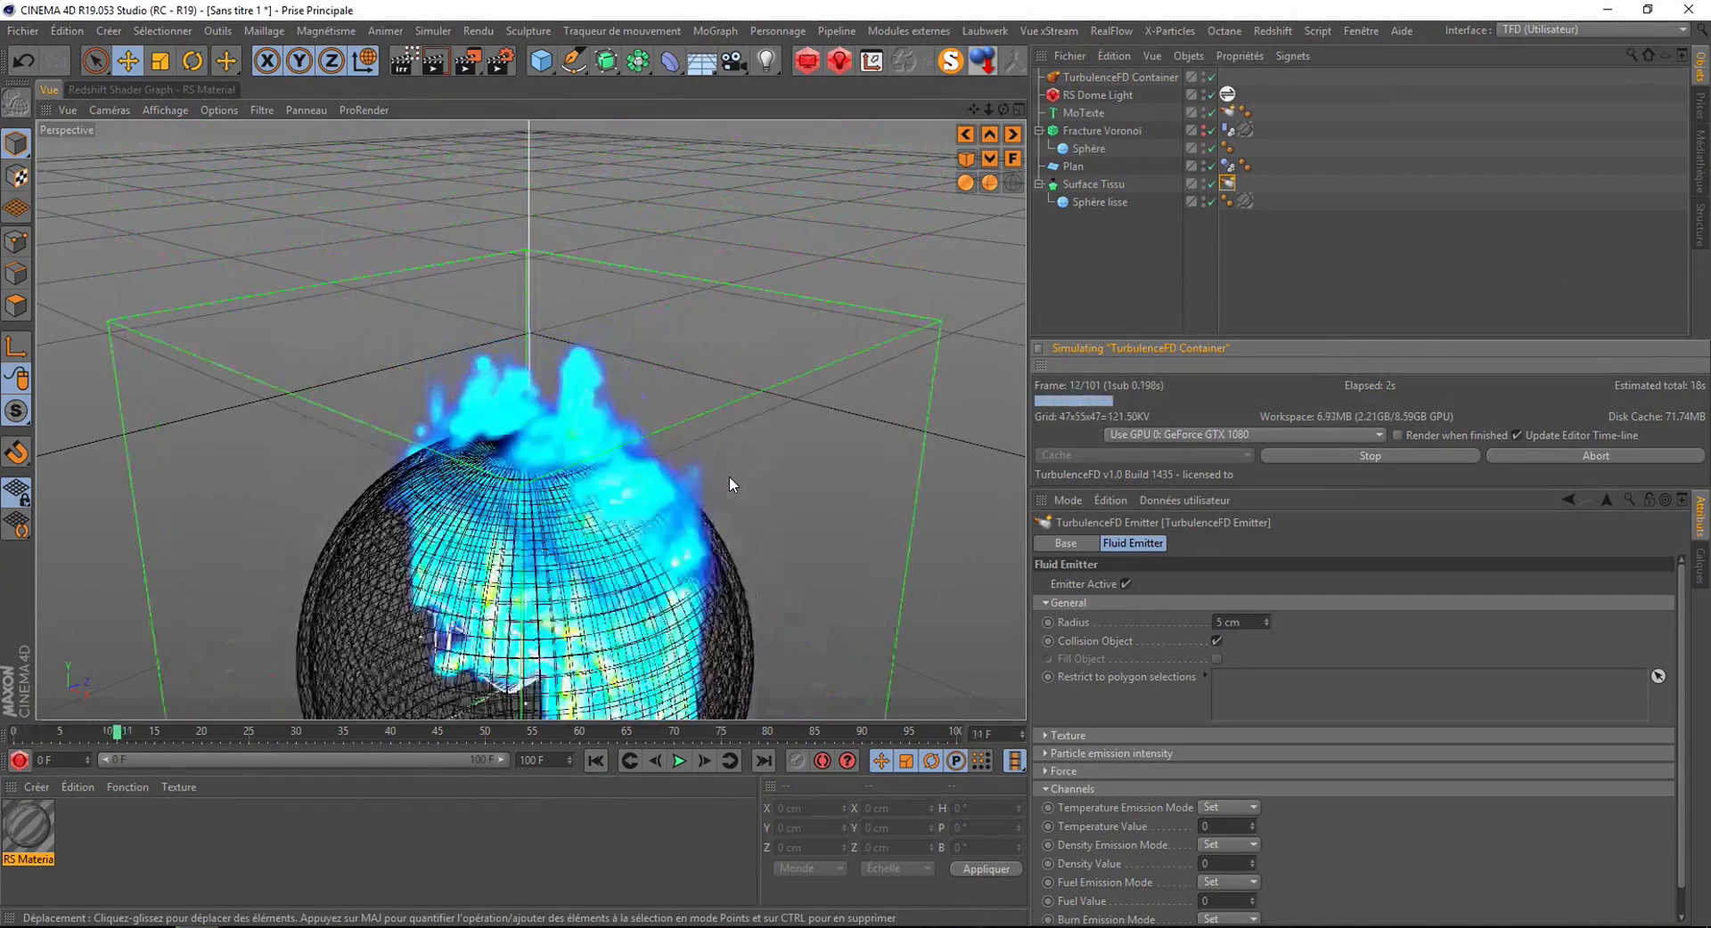
drag(973, 111, 802, 522)
scroll(700, 598, down, 5)
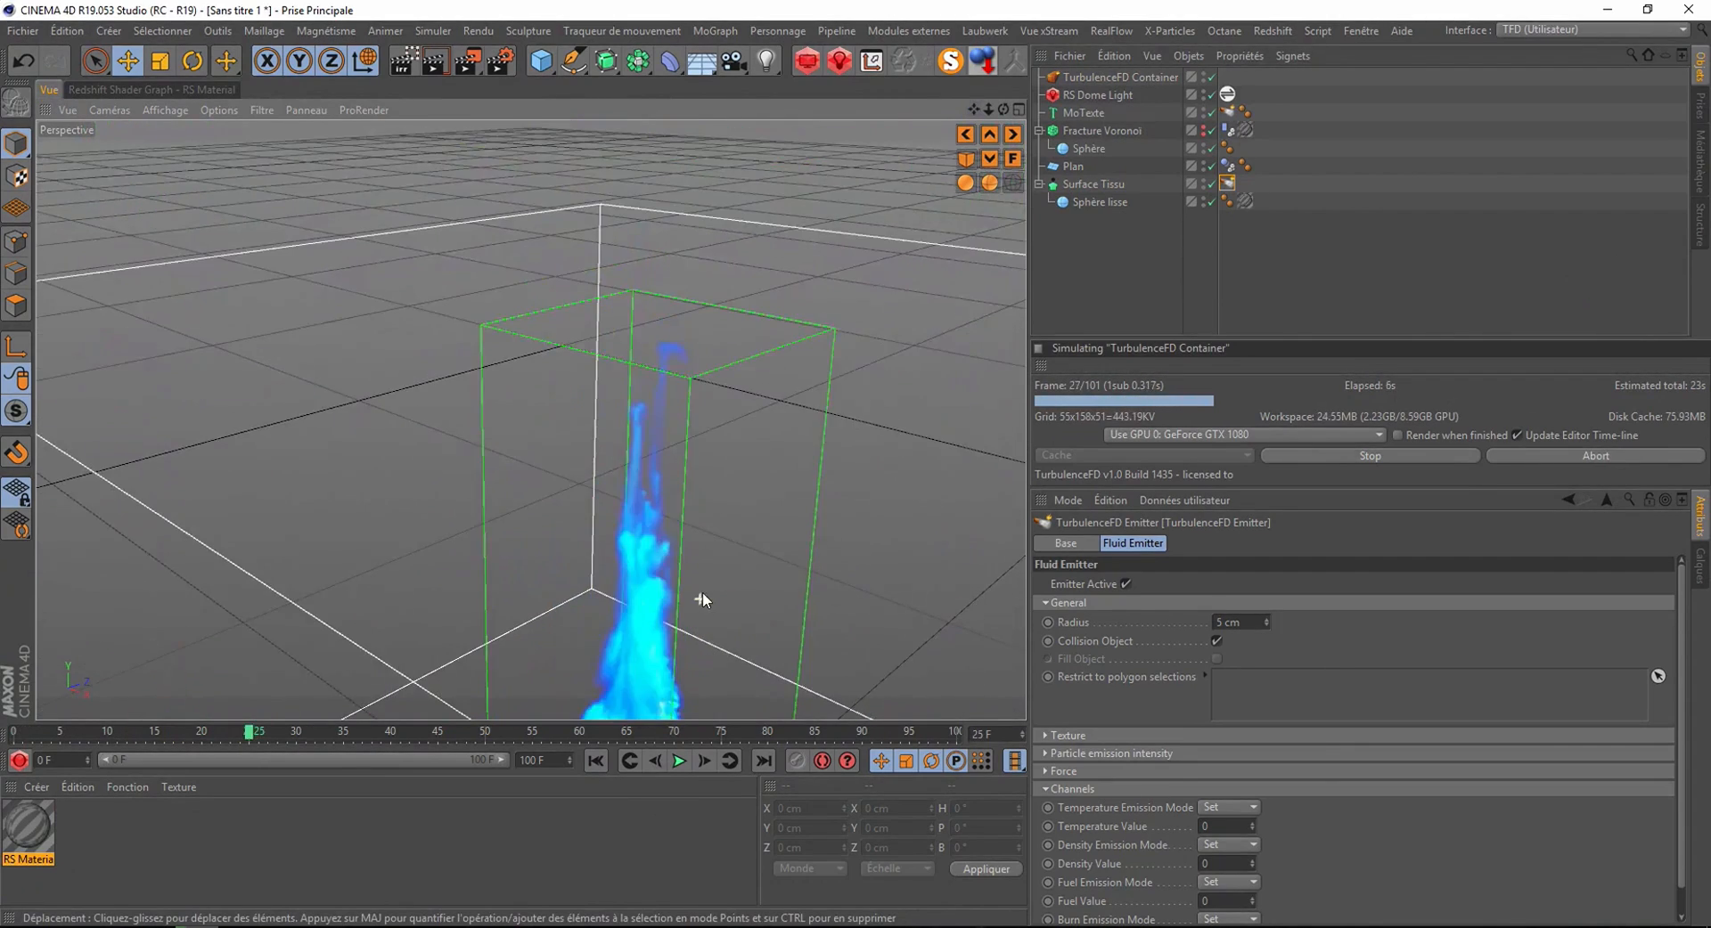
alt+middle_drag(676, 602, 753, 258)
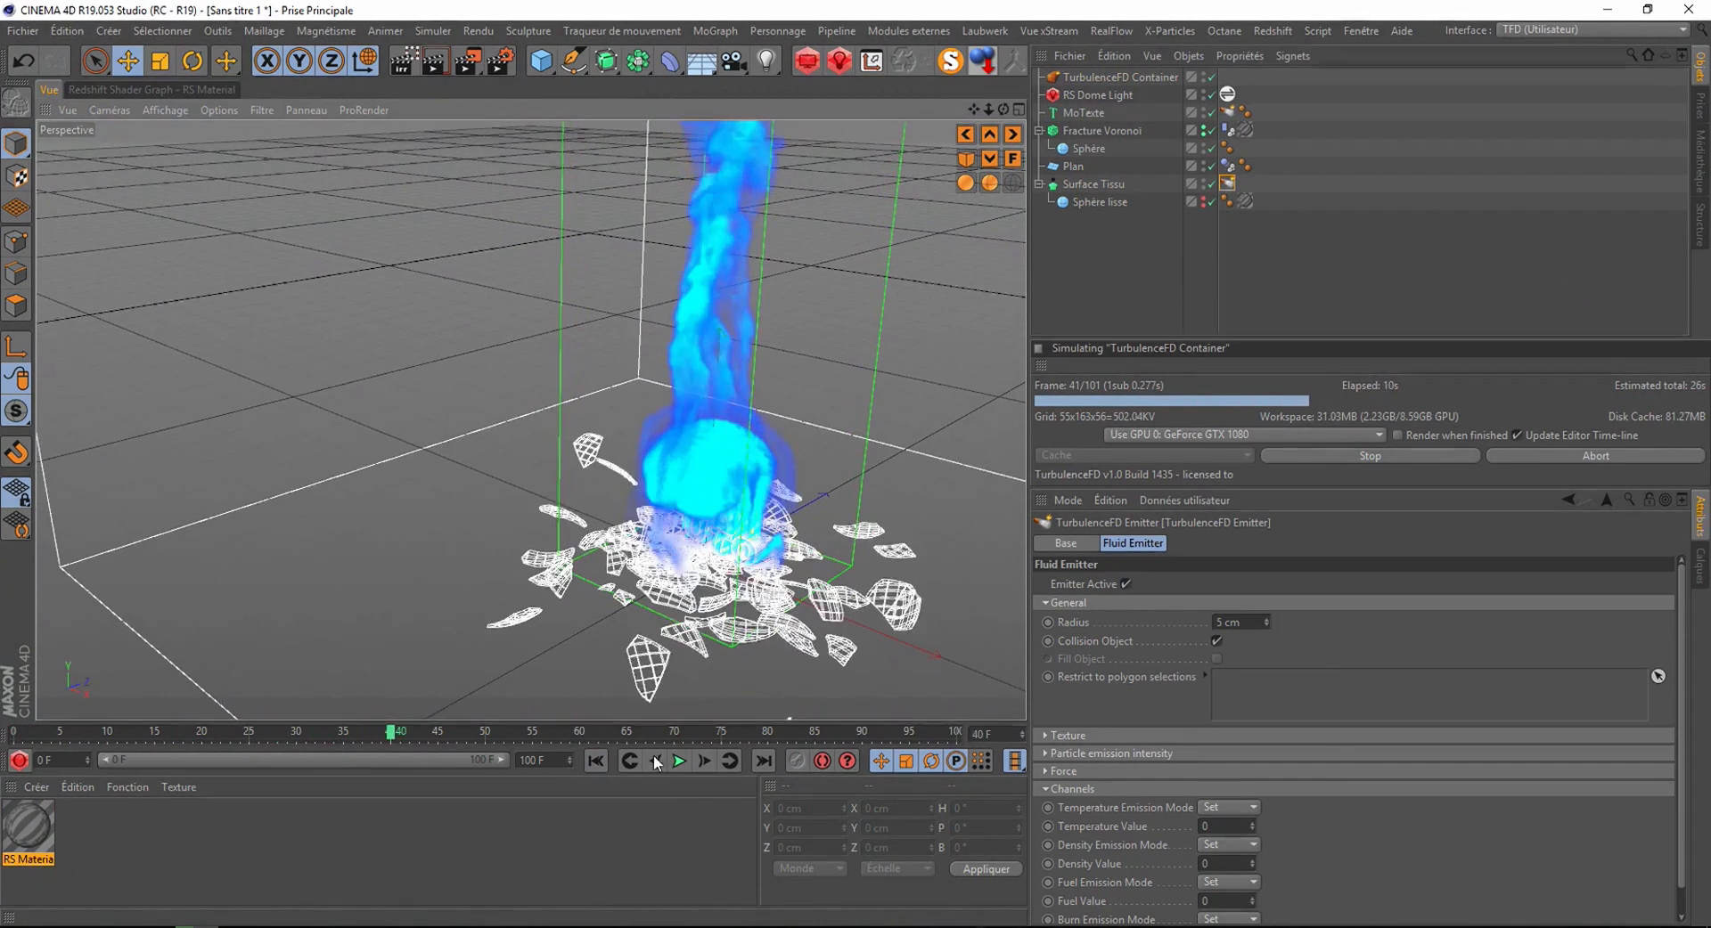
click(1317, 455)
scroll(855, 358, down, 3)
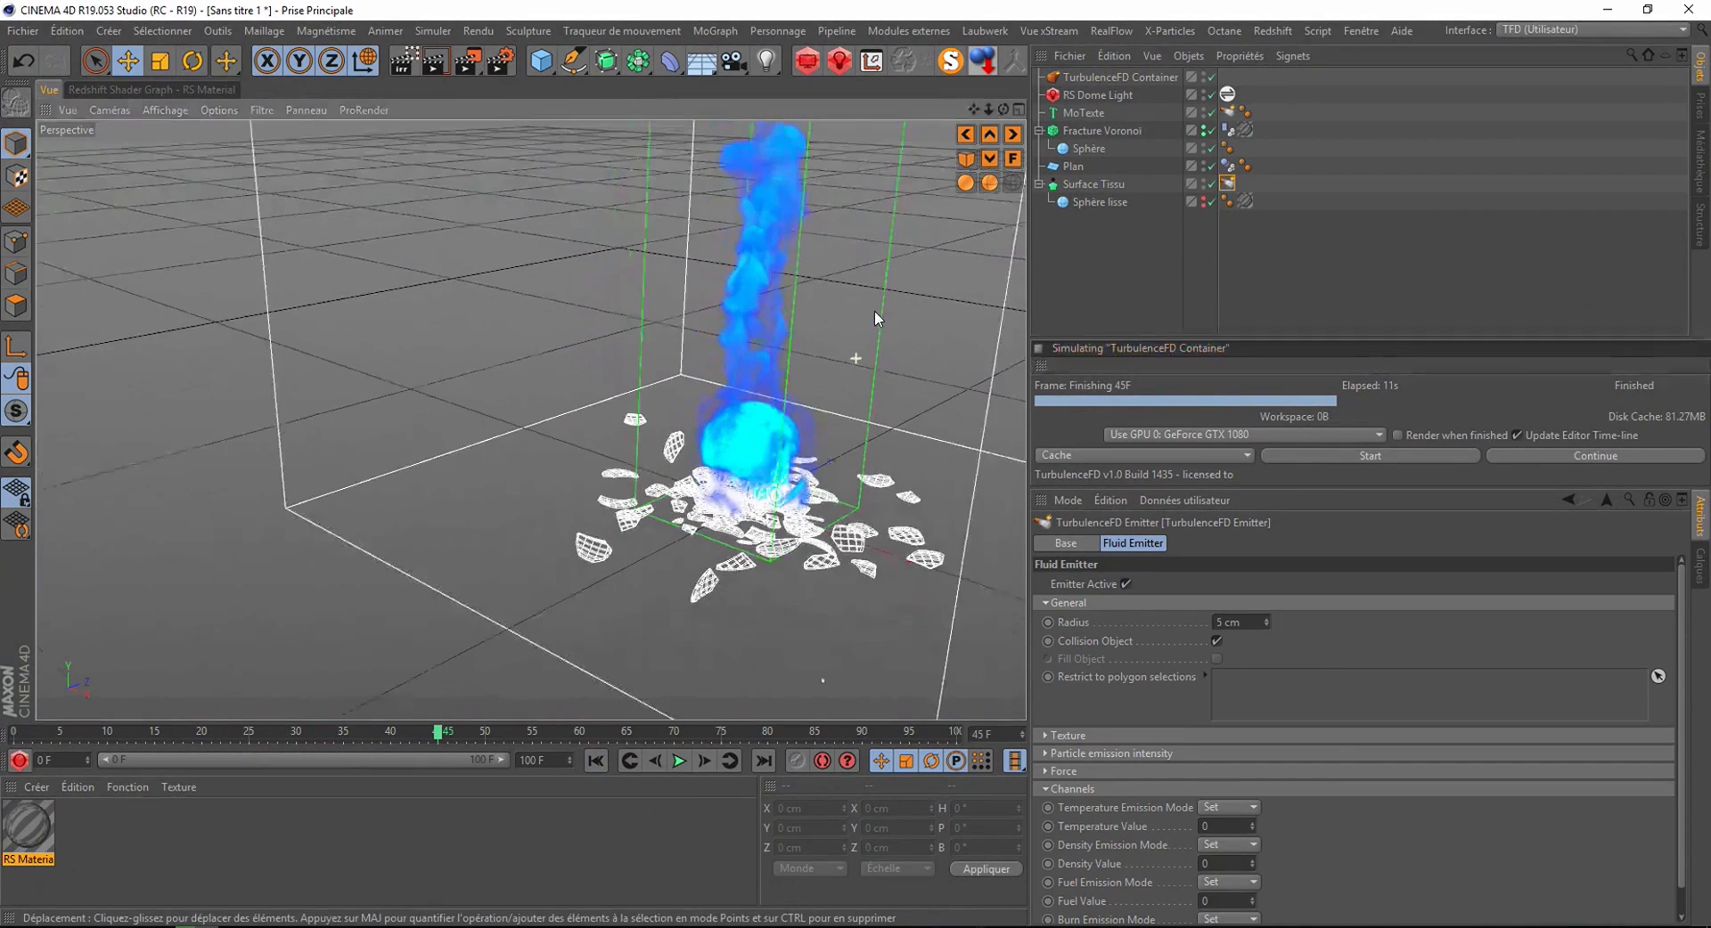
mouse_move(973, 109)
mouse_down()
mouse_move(864, 276)
mouse_move(850, 249)
mouse_move(975, 80)
mouse_up()
drag(431, 744, 107, 732)
click(162, 729)
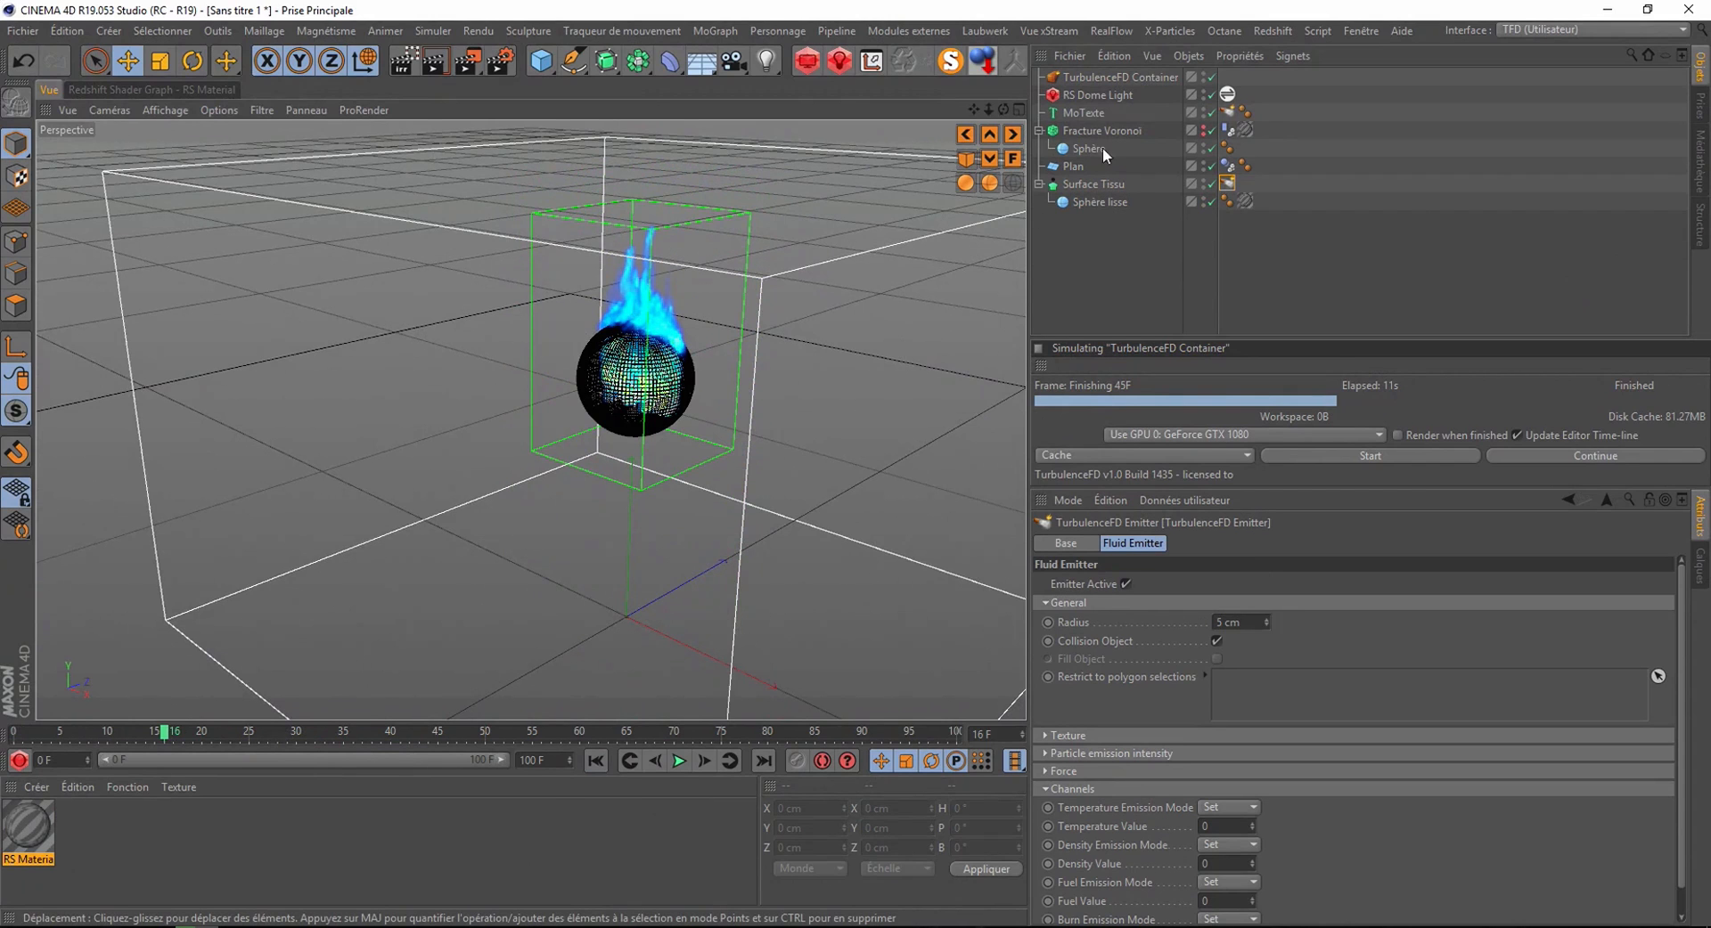
- Set the Surface Tissu thickness to -10 cm
click(1083, 185)
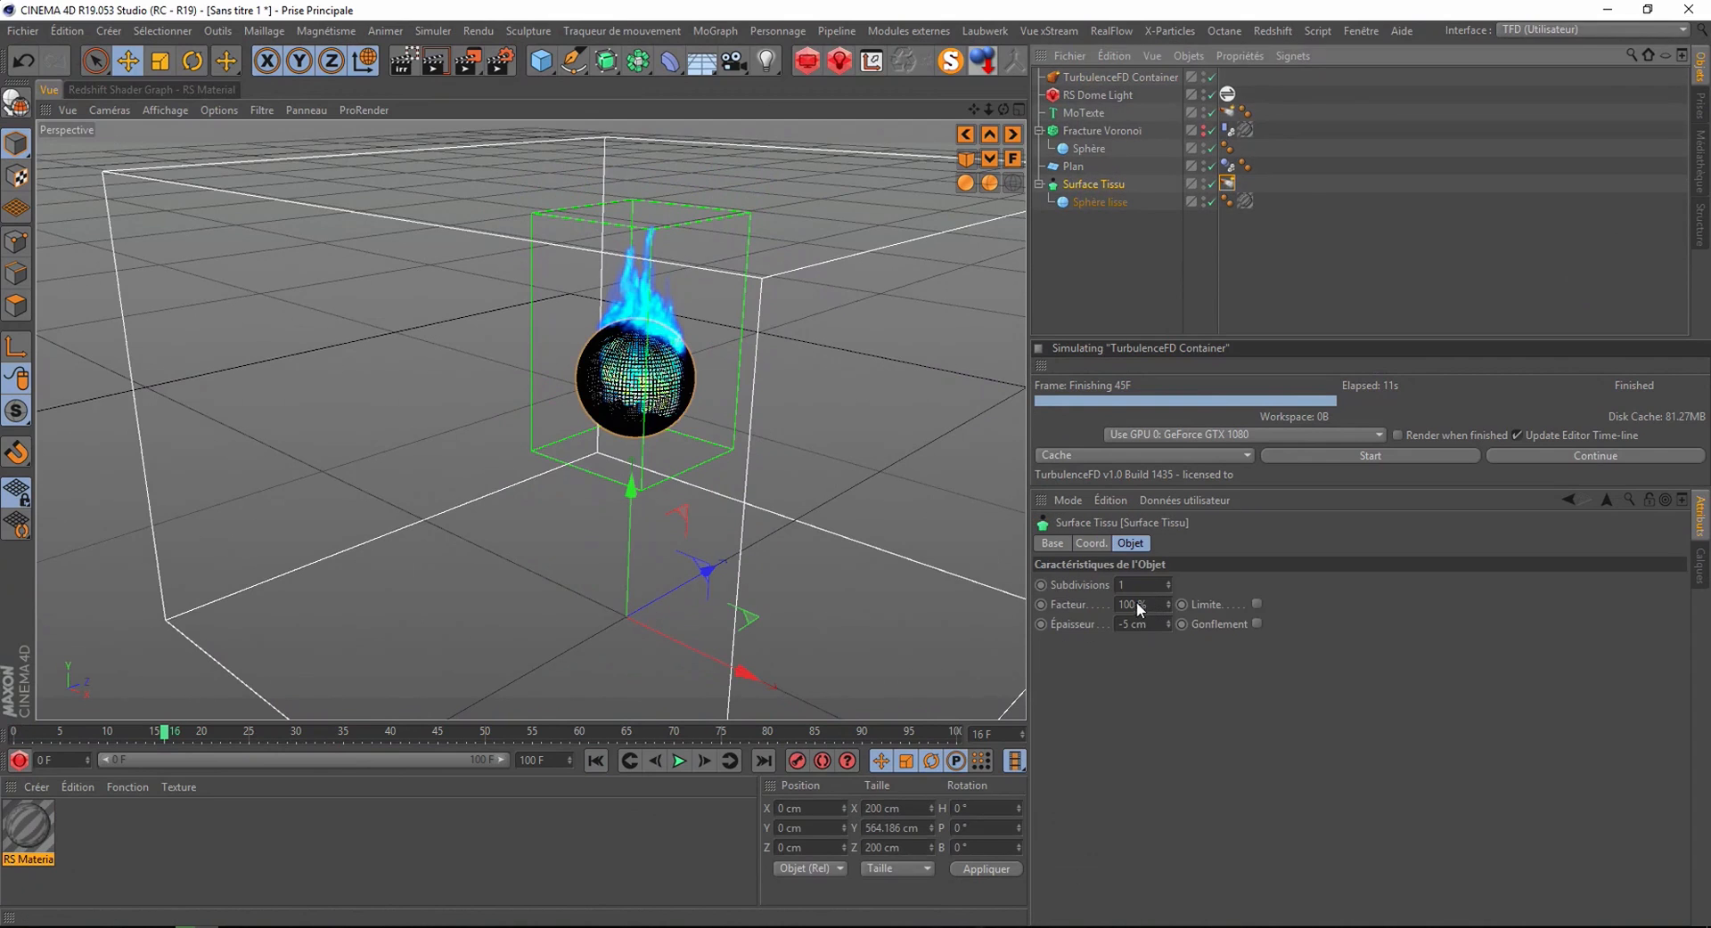
click(1125, 625)
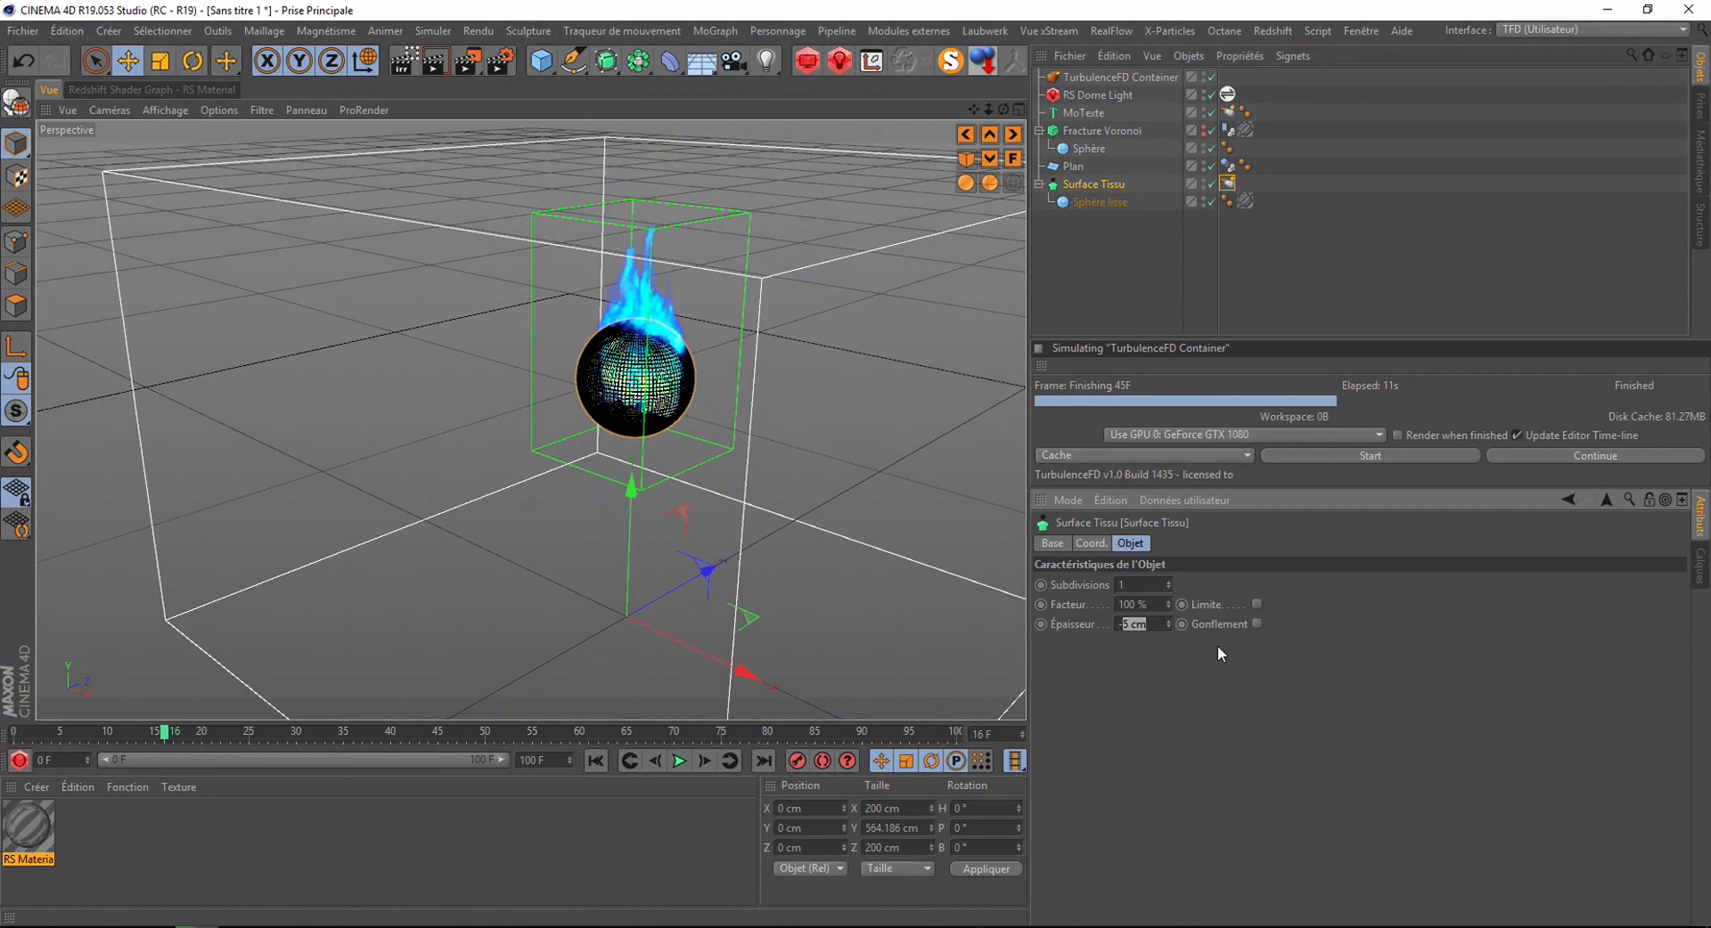
text(-10)
key(Return)
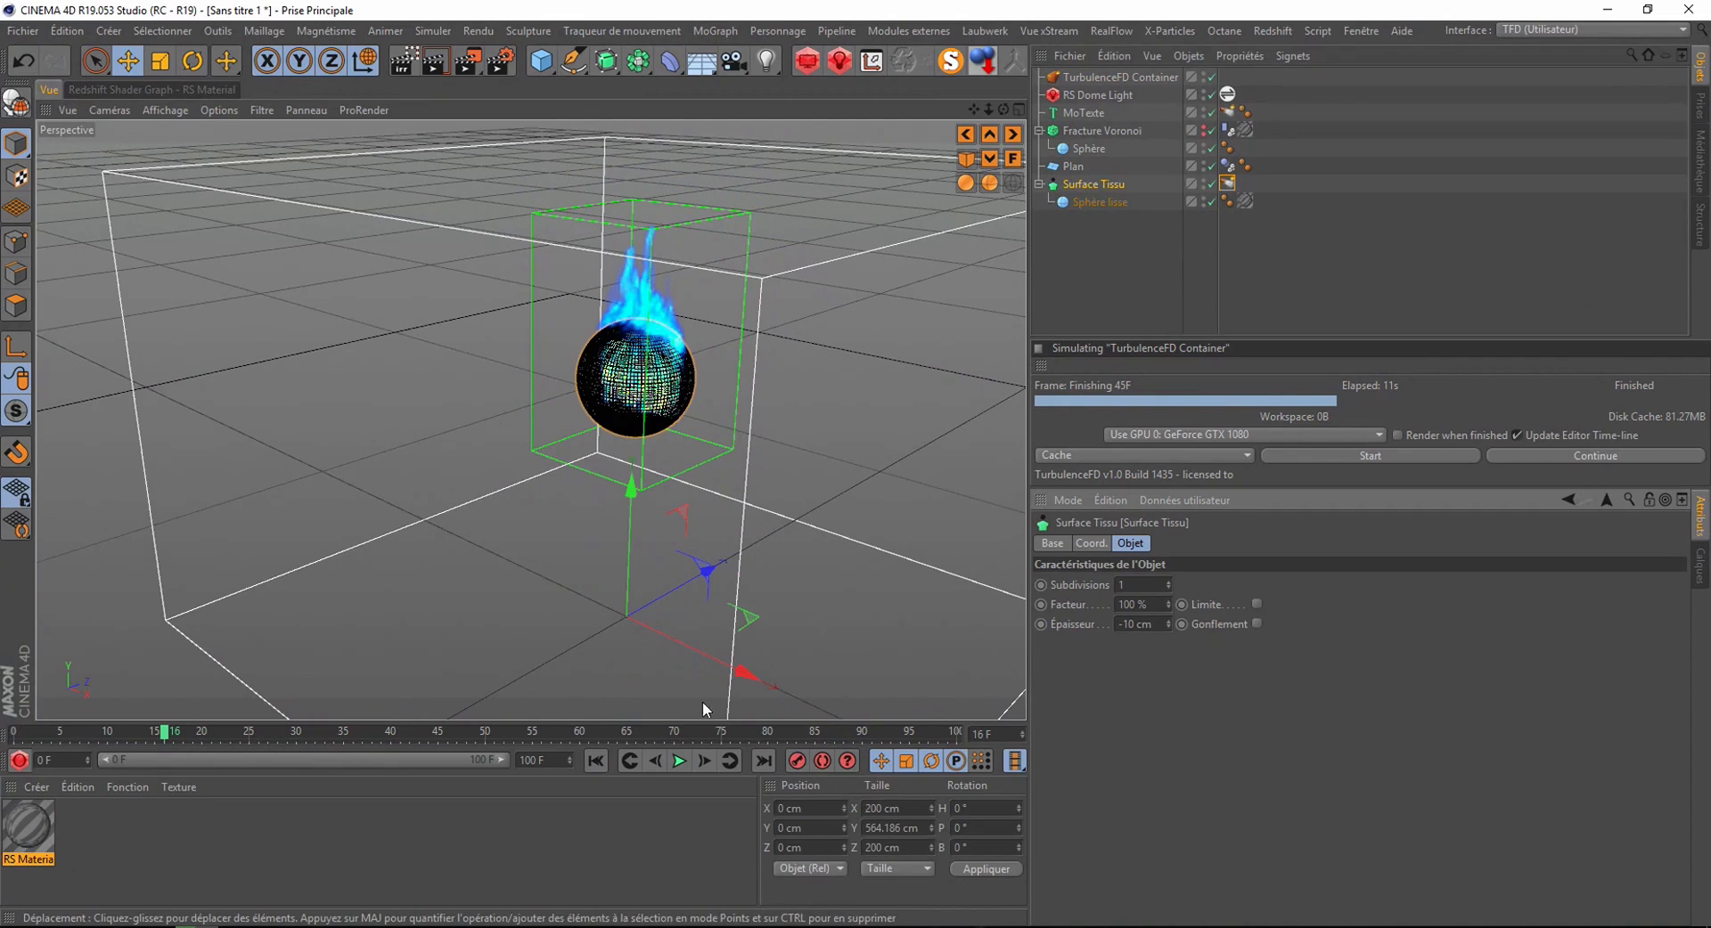
- Rerun the simulation over the existing cache, stop it around frame 30, and return to the first frame
click(1323, 456)
click(928, 467)
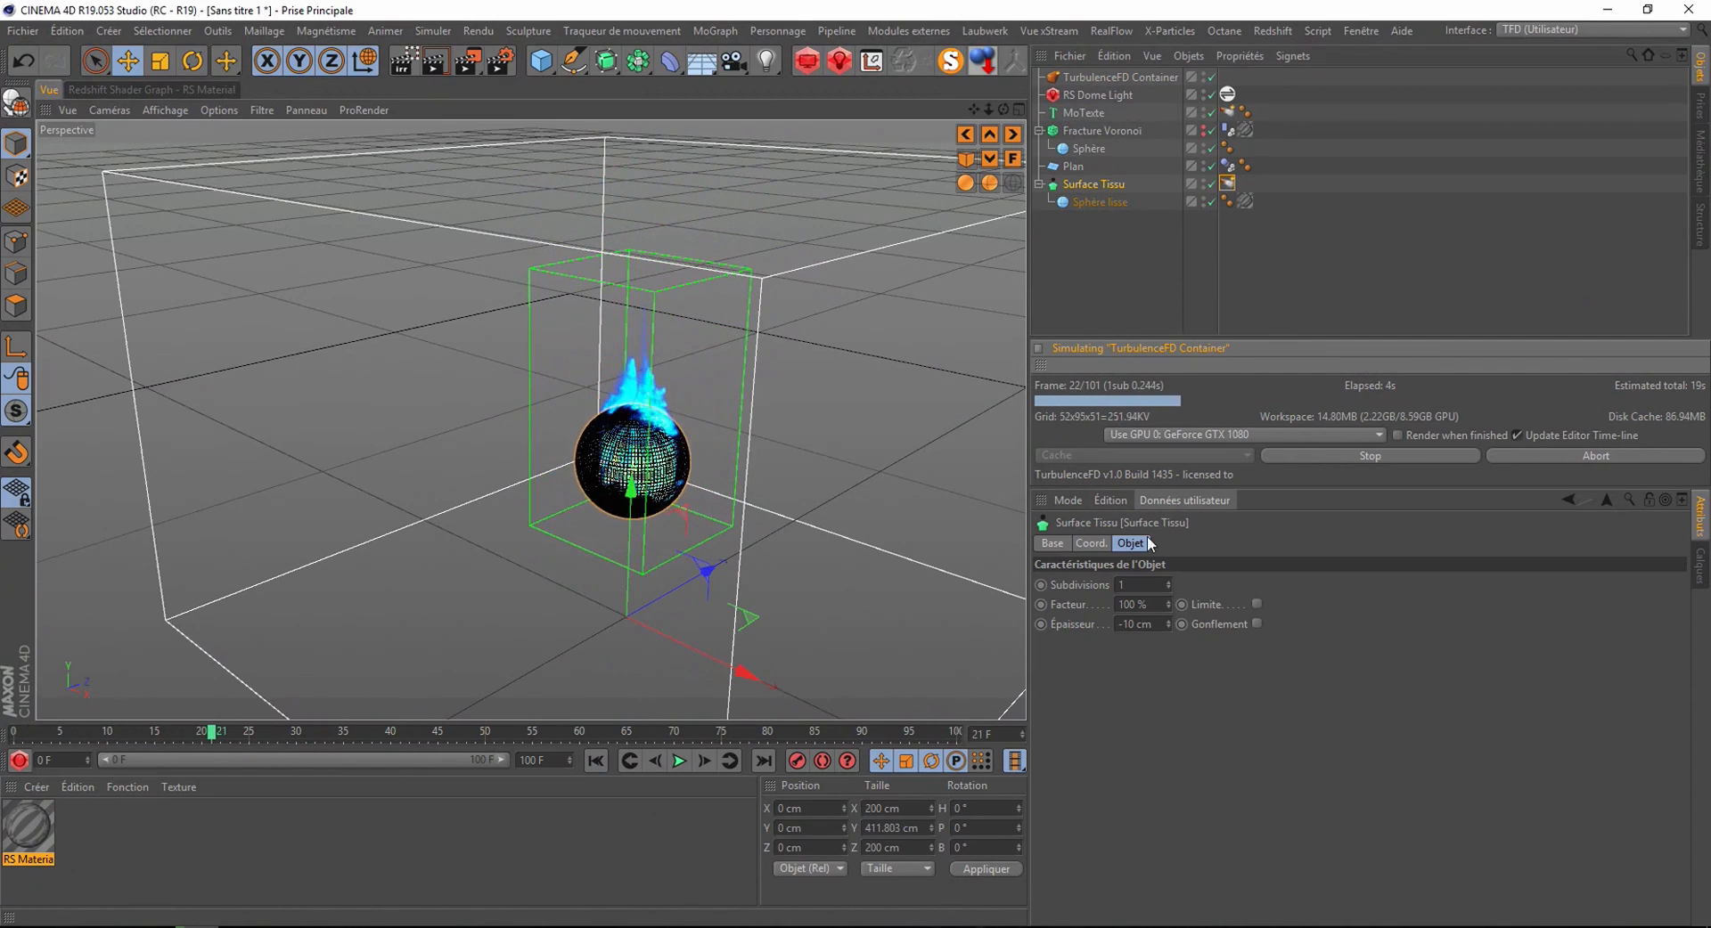
click(1340, 459)
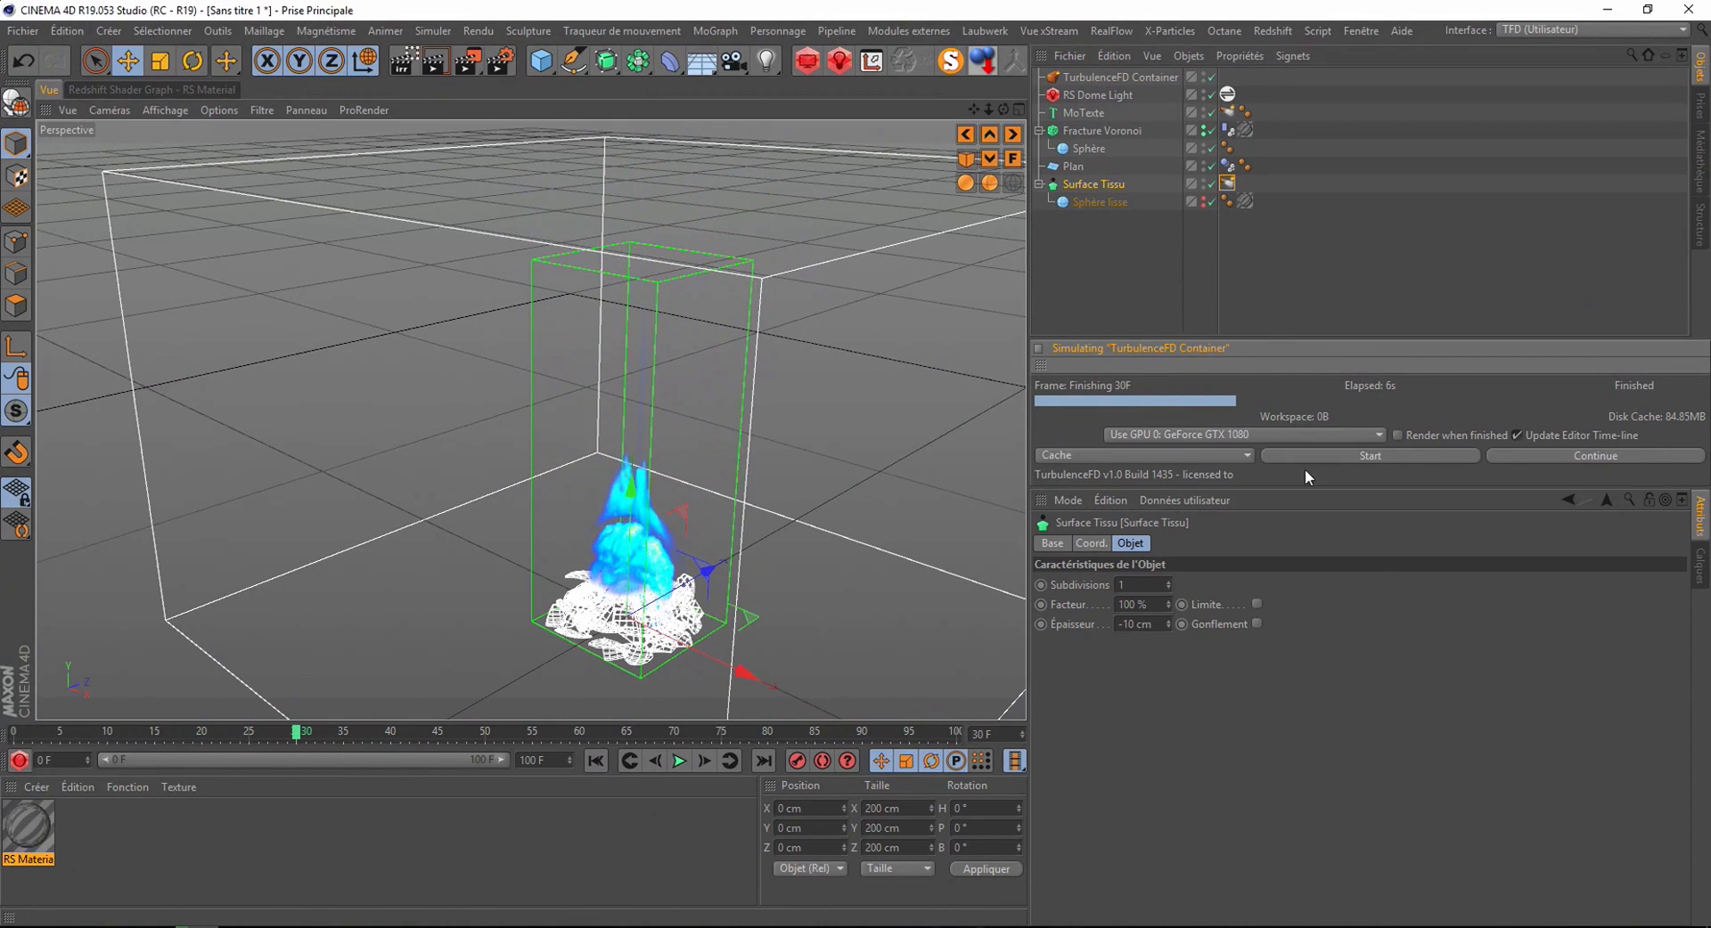
click(606, 760)
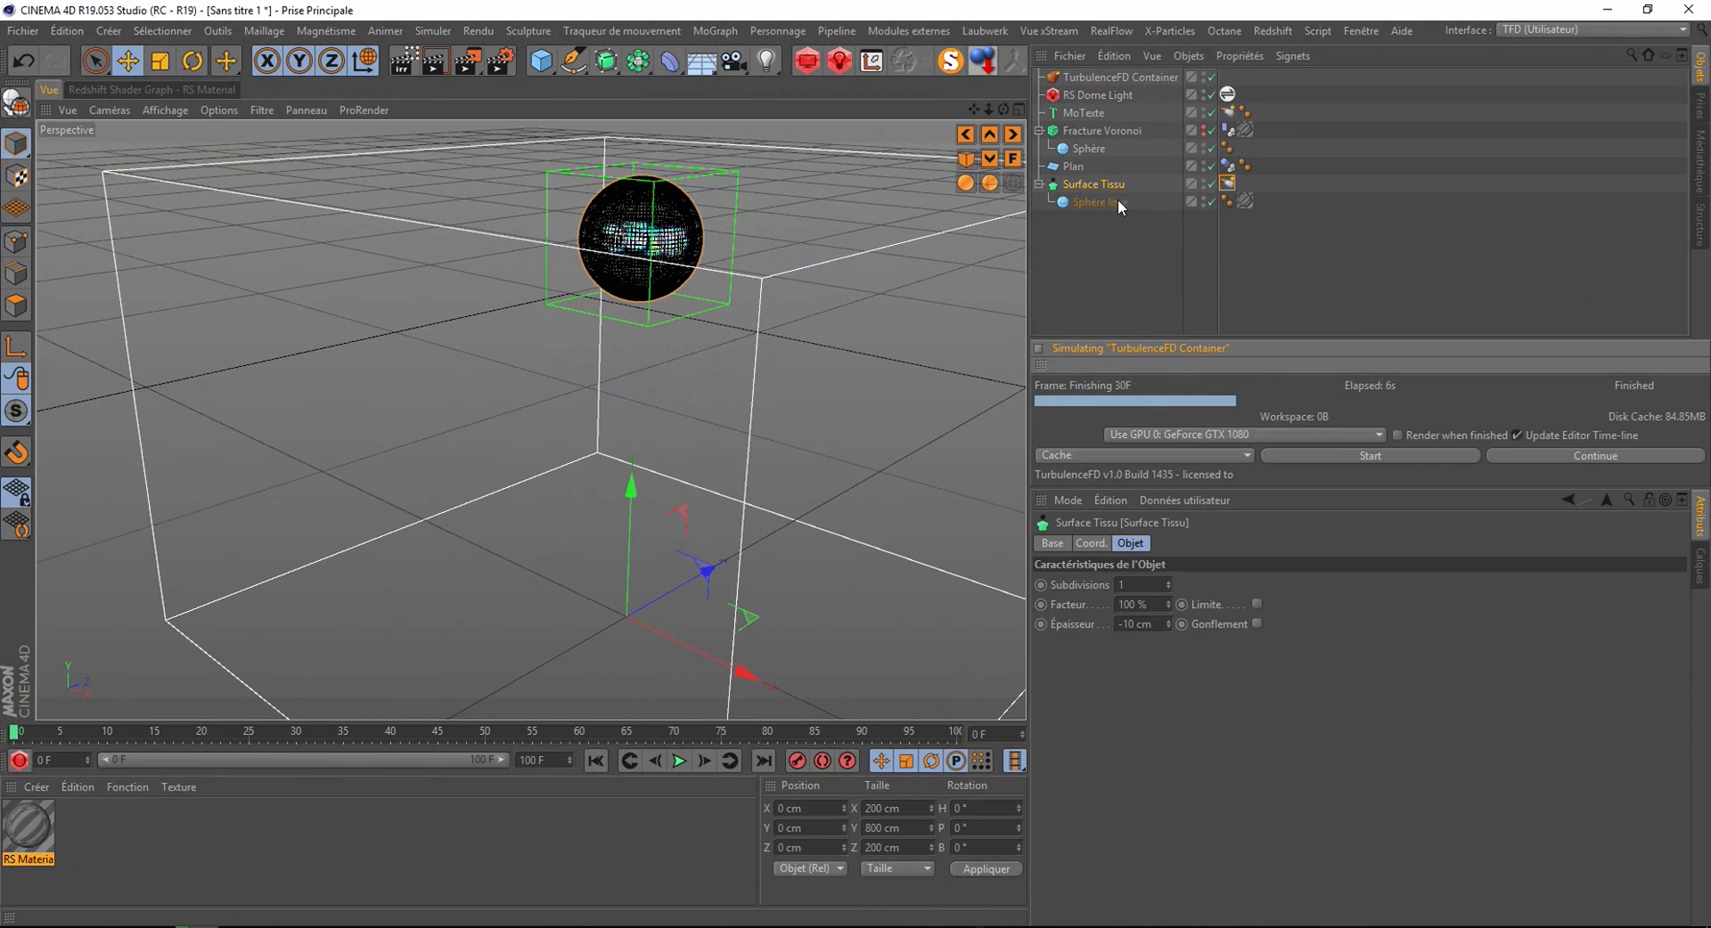
- Set the TurbulenceFD container's Frame Sub-Steps Limit to 3 in its solver settings
click(1072, 78)
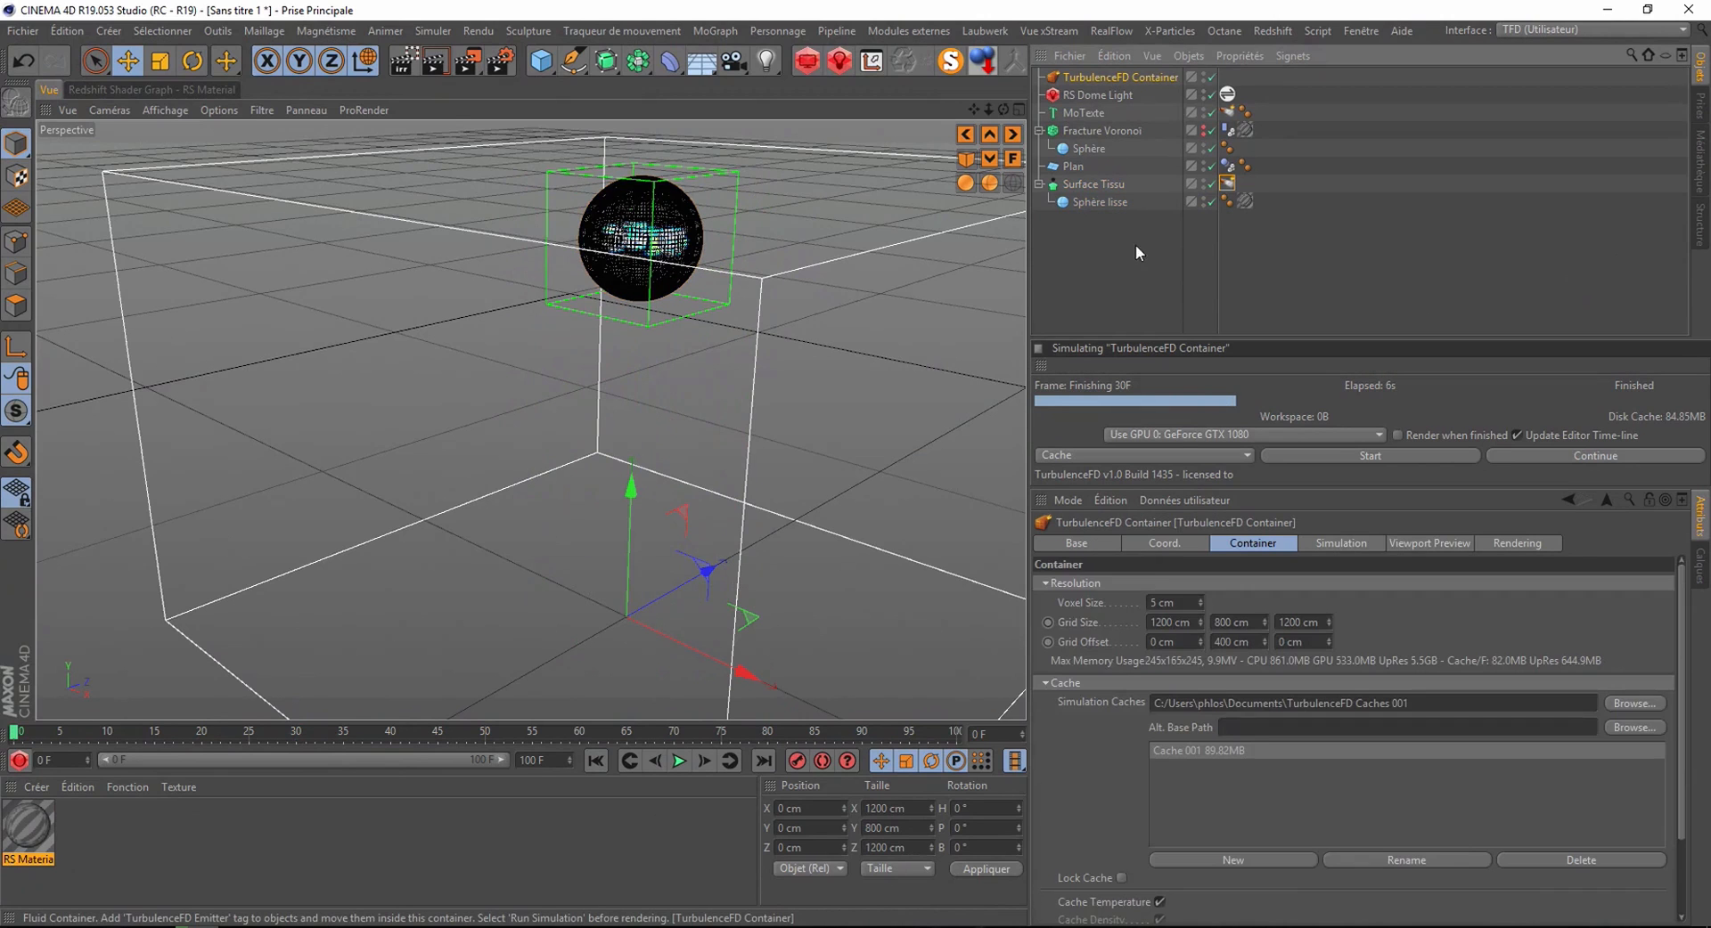
click(1332, 541)
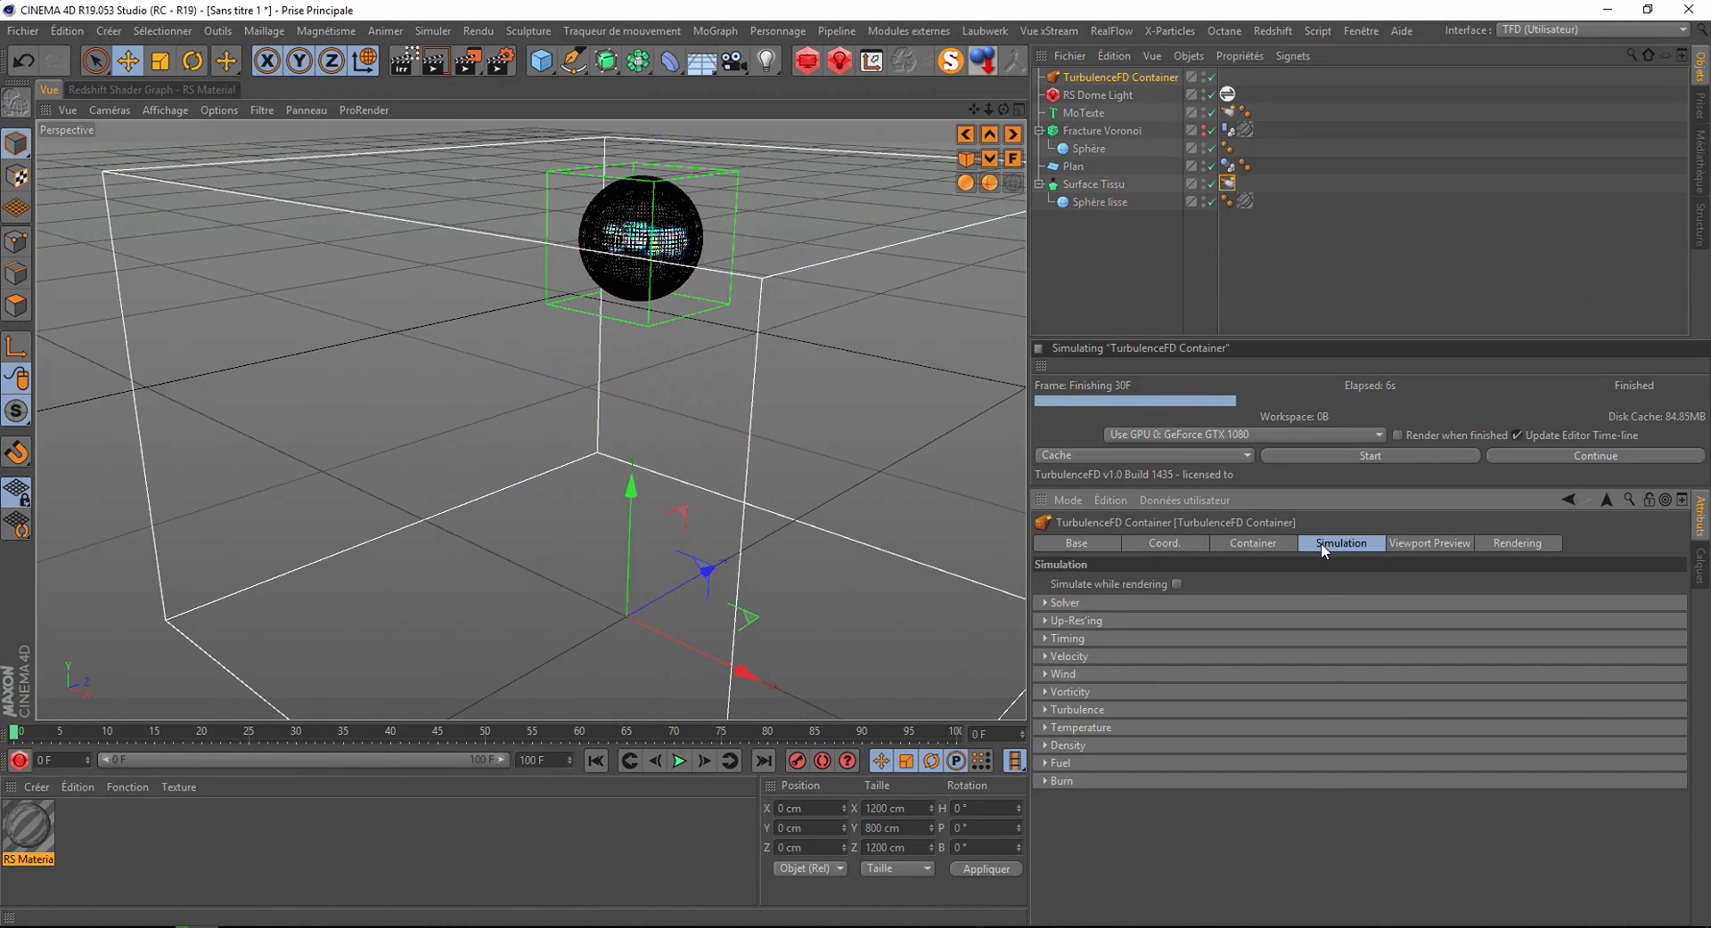
click(1066, 604)
click(1190, 626)
text(3)
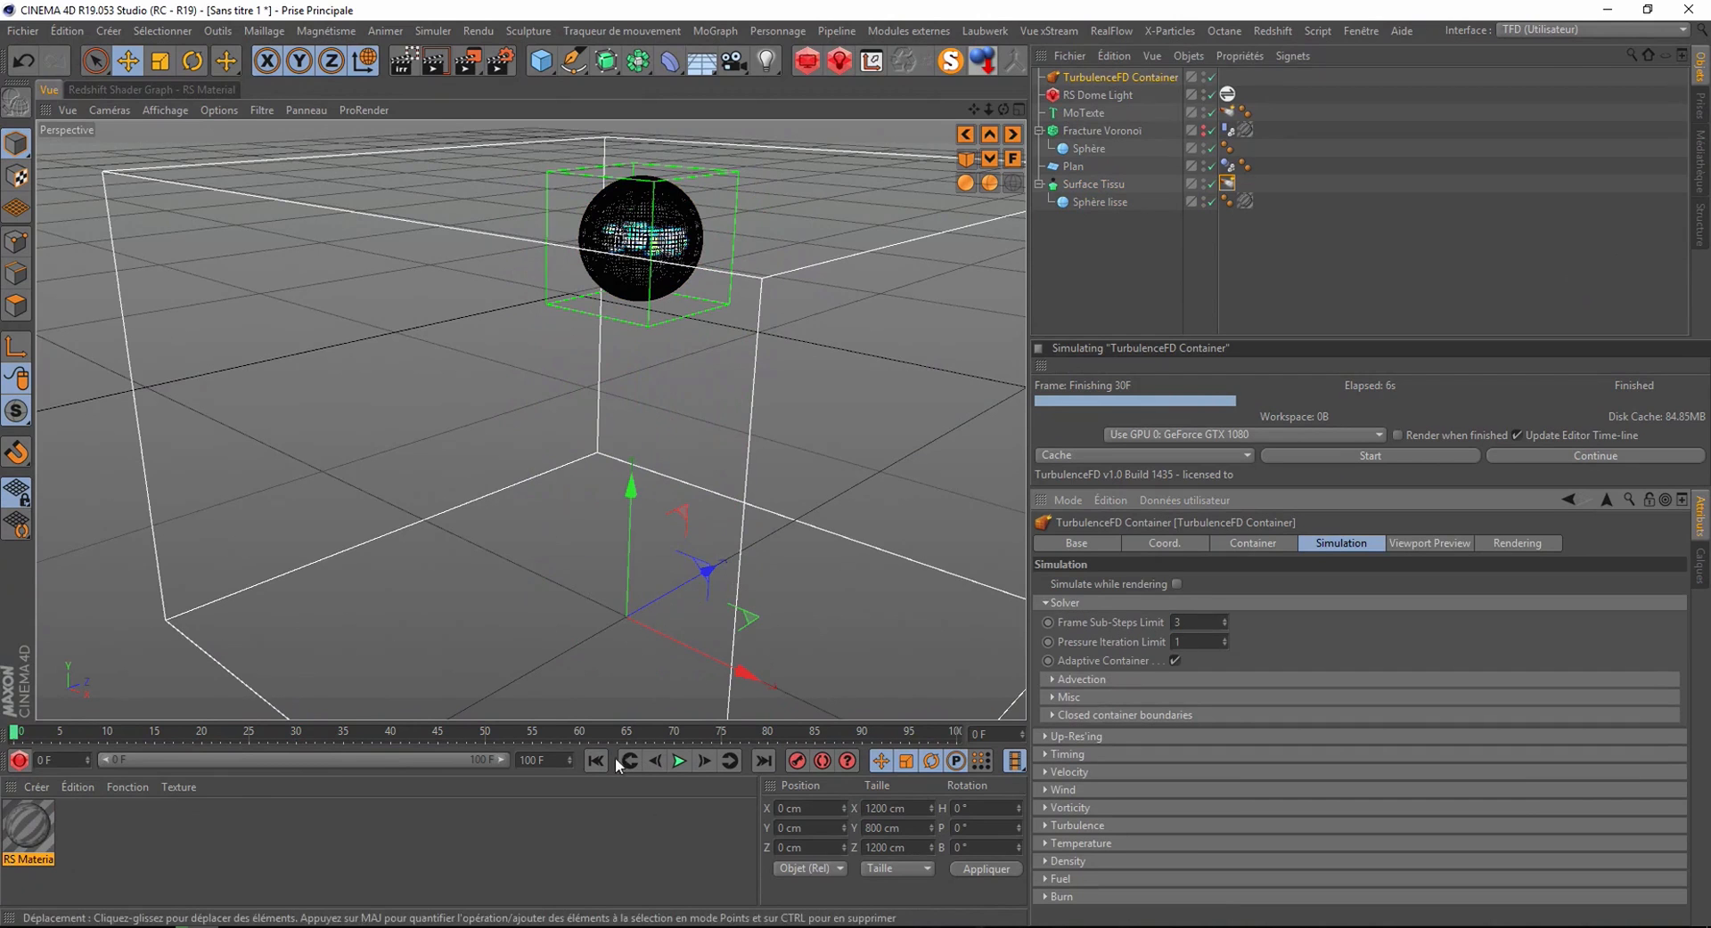
- Restart the simulation with the cache overwritten and stop it around frame 35 to check the smoke containment
click(1328, 454)
click(930, 464)
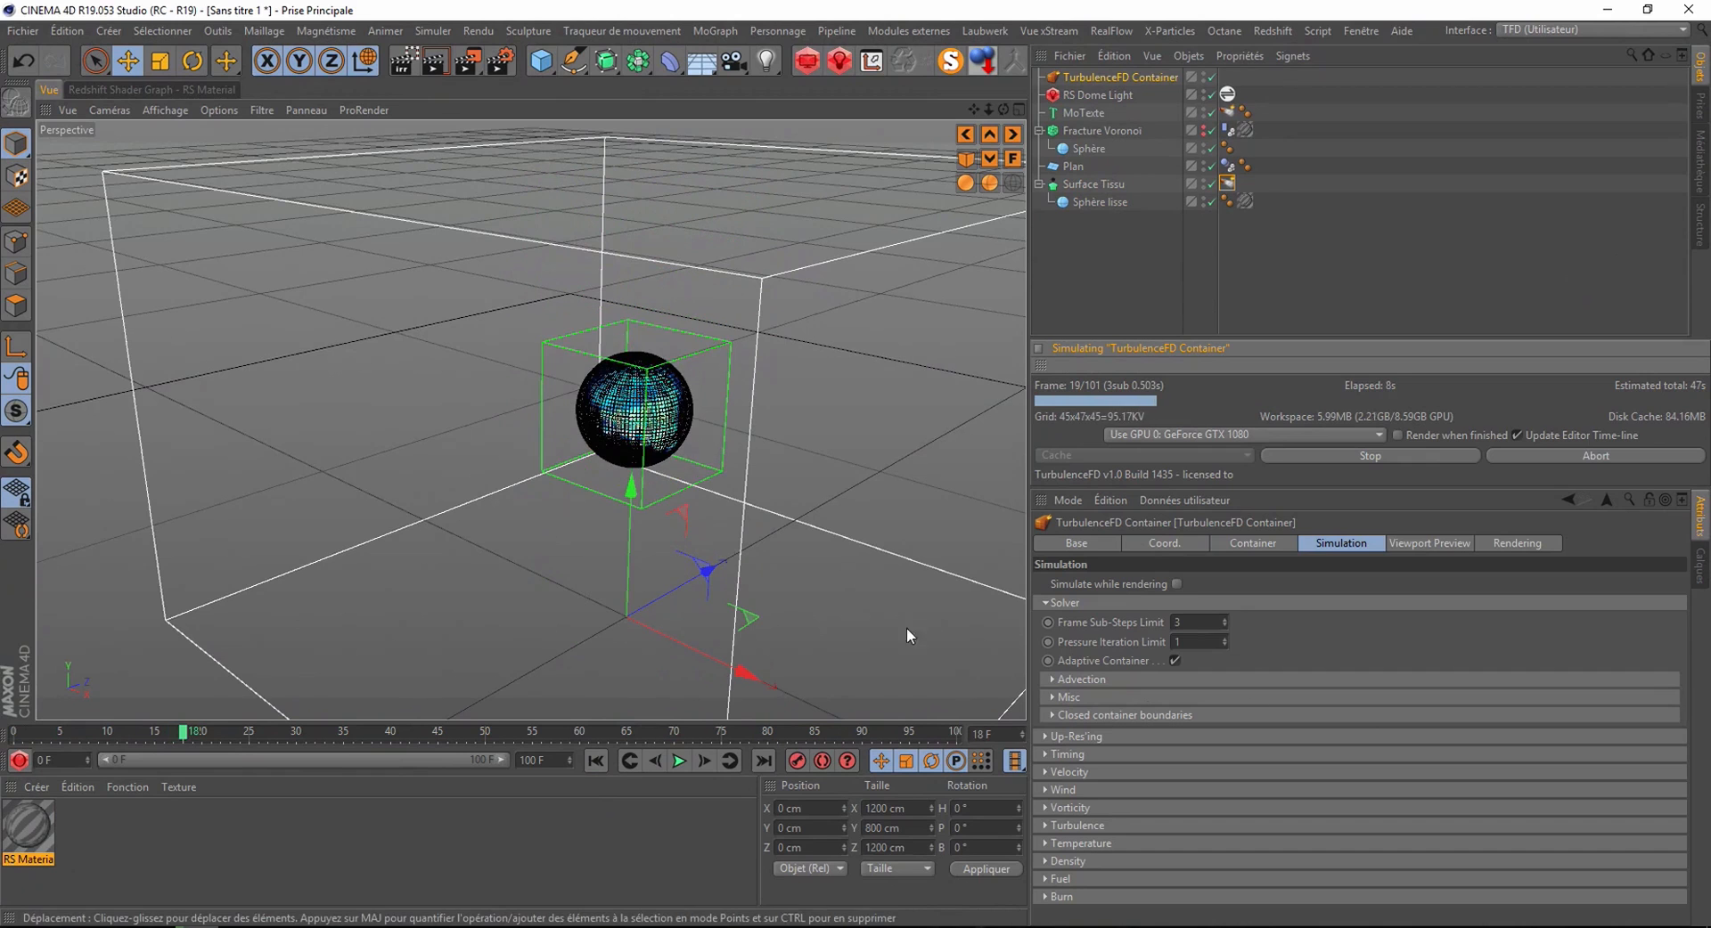
click(677, 761)
click(677, 762)
click(1341, 456)
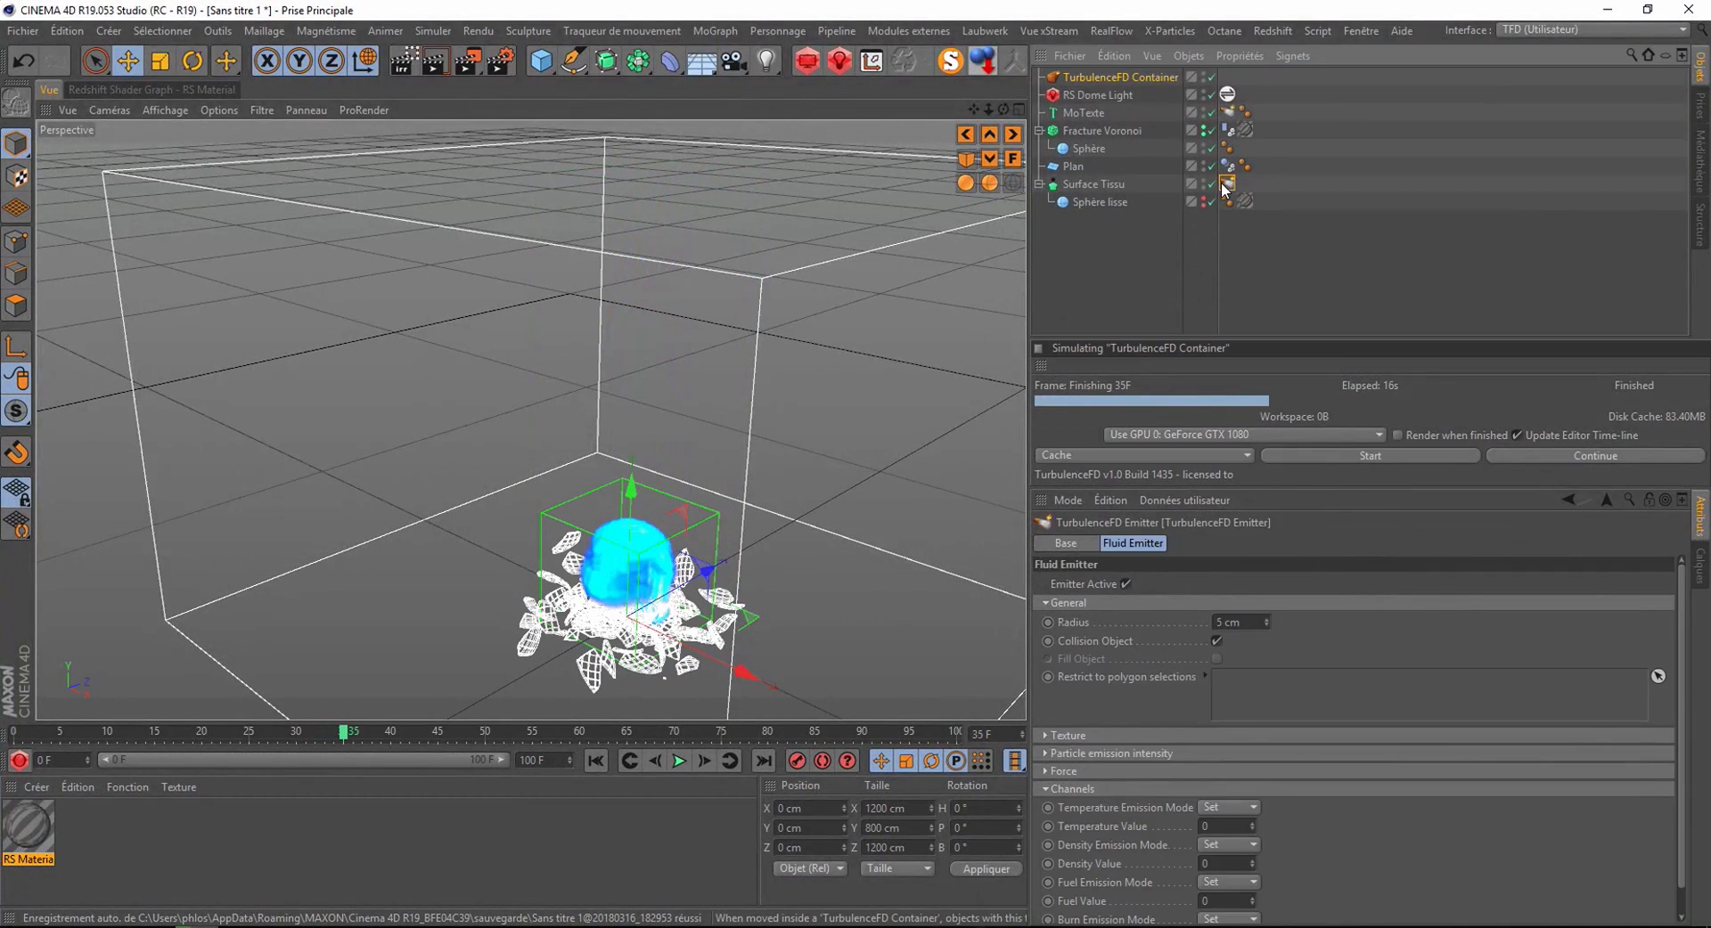
- Set the Surface Tissu thickness to -5 cm and run the simulation again, overwriting the existing cache
click(1093, 183)
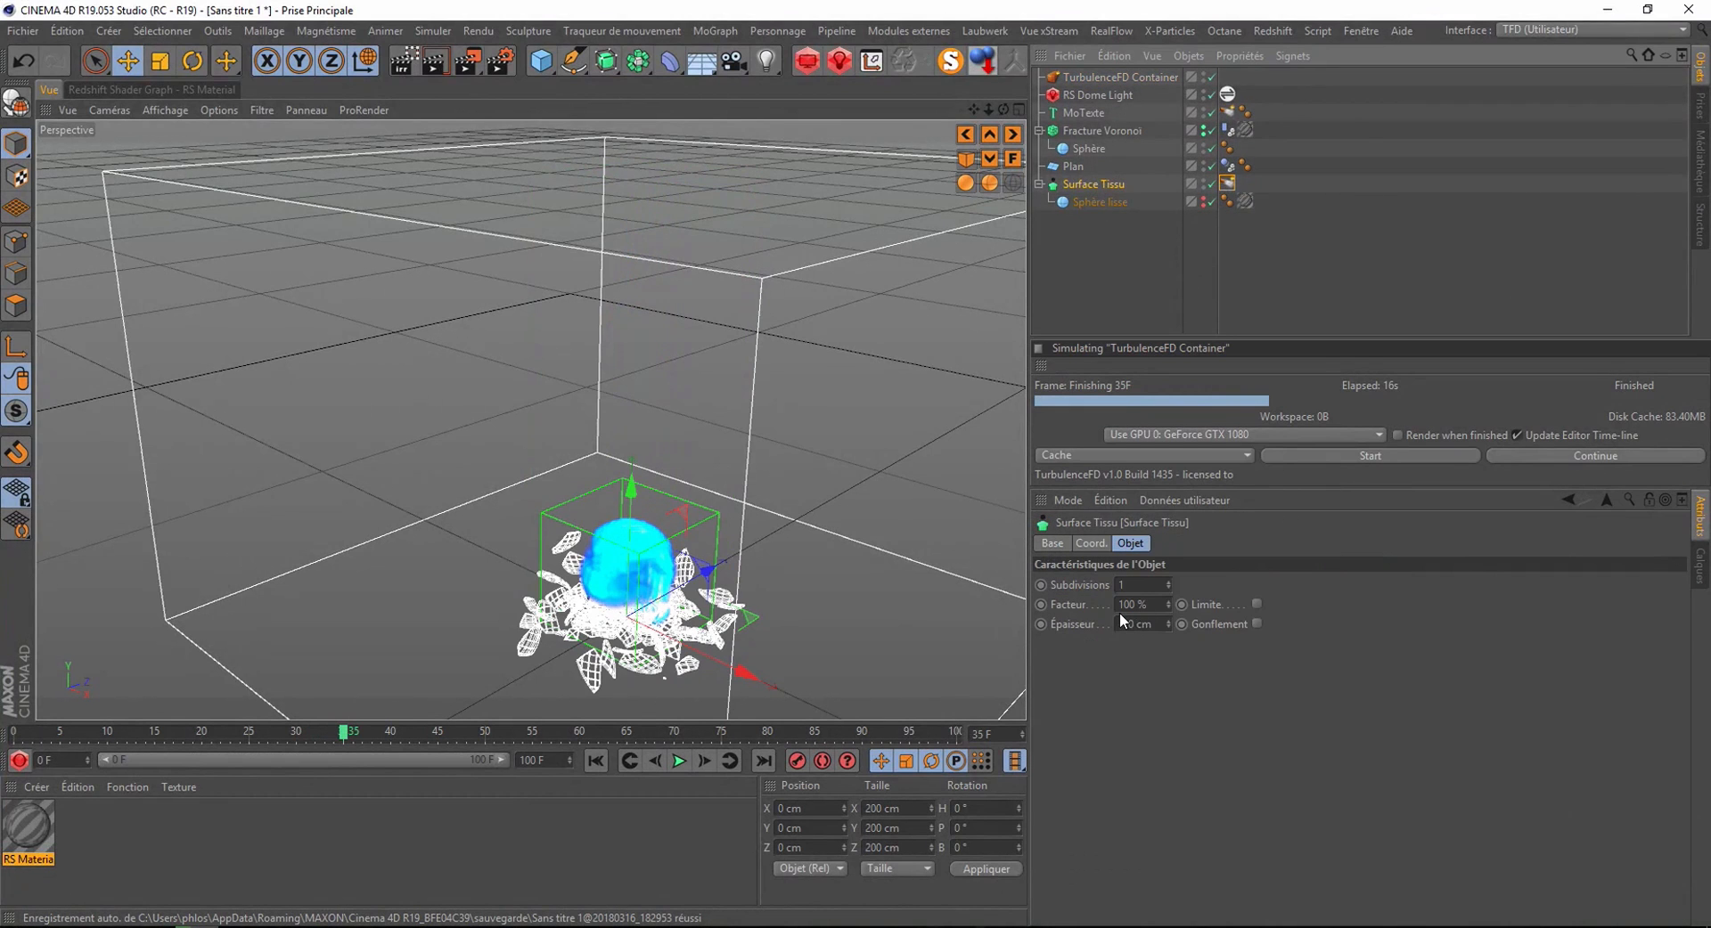
click(1119, 612)
text(5)
key(Return)
click(1356, 454)
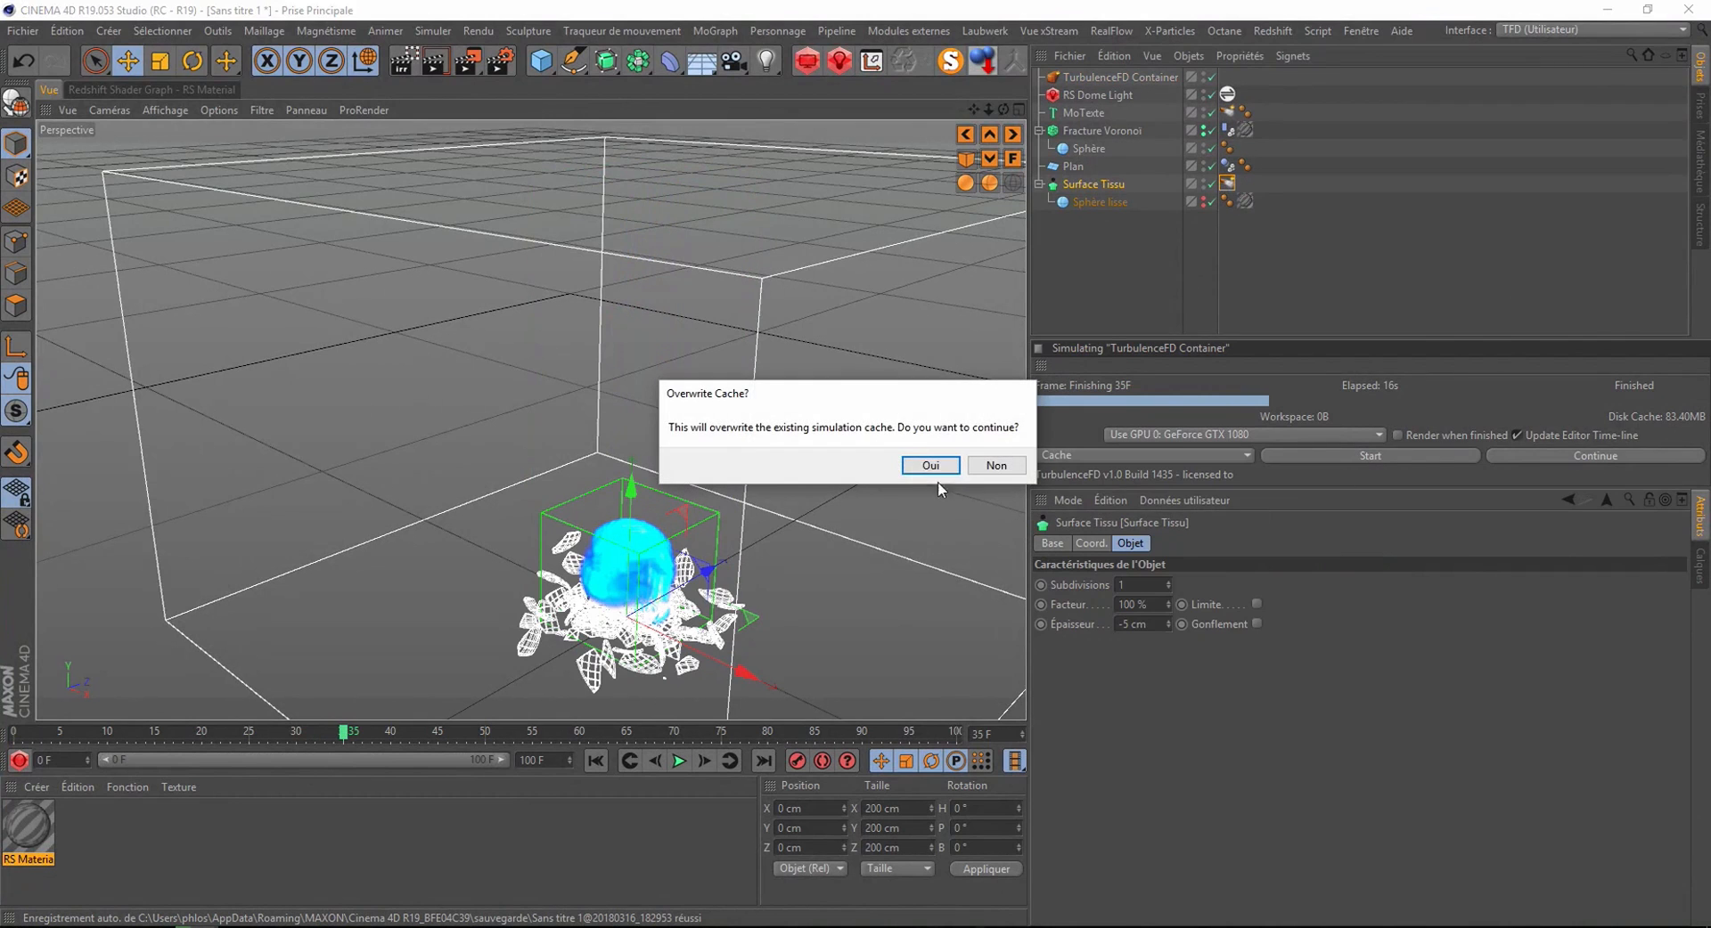
click(922, 464)
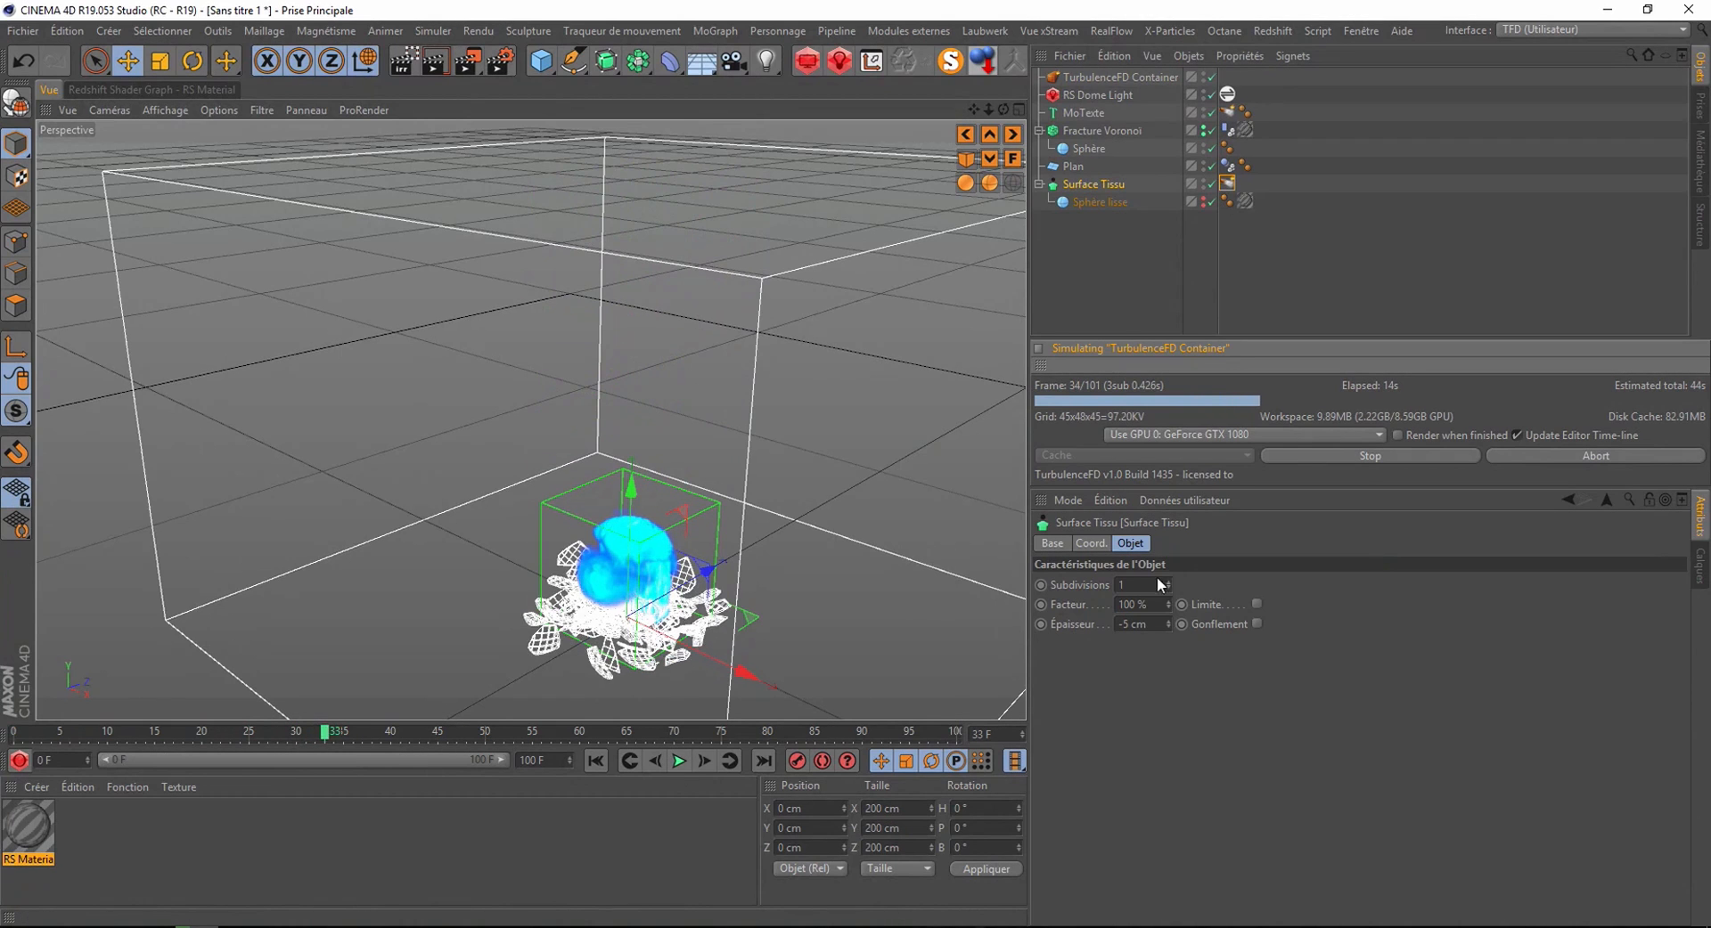
- Set the Surface Tissu thickness to -8 cm, stop the running simulation, and restart it with the existing cache overwritten
click(1124, 624)
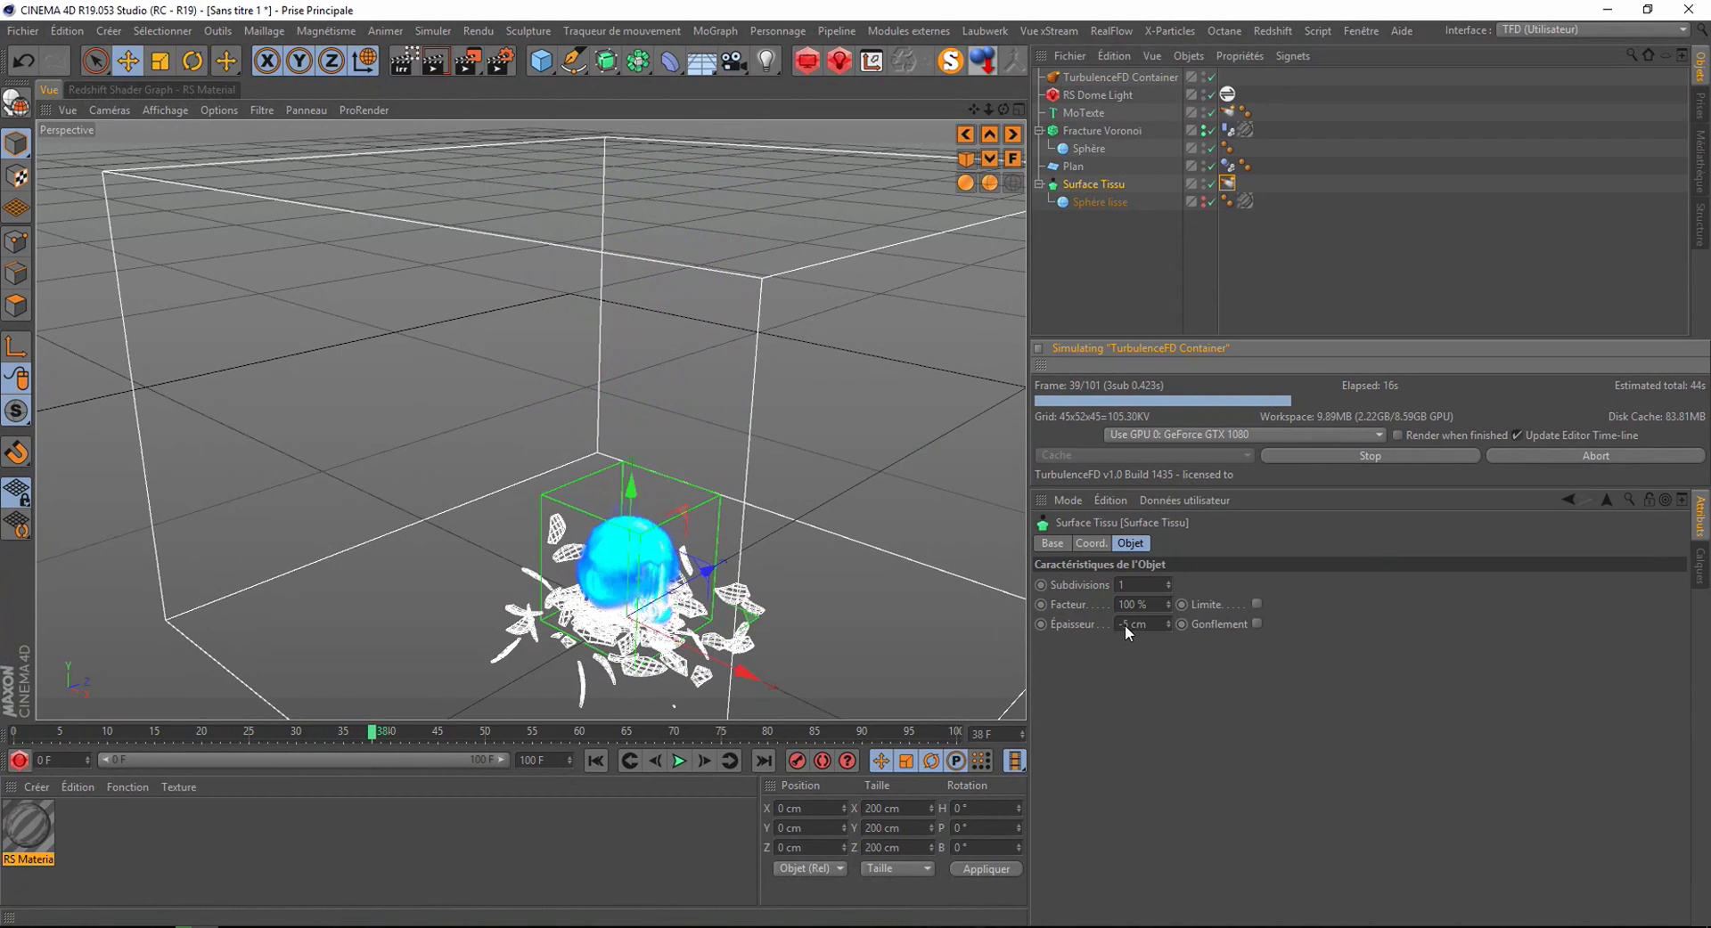
text(8)
key(Return)
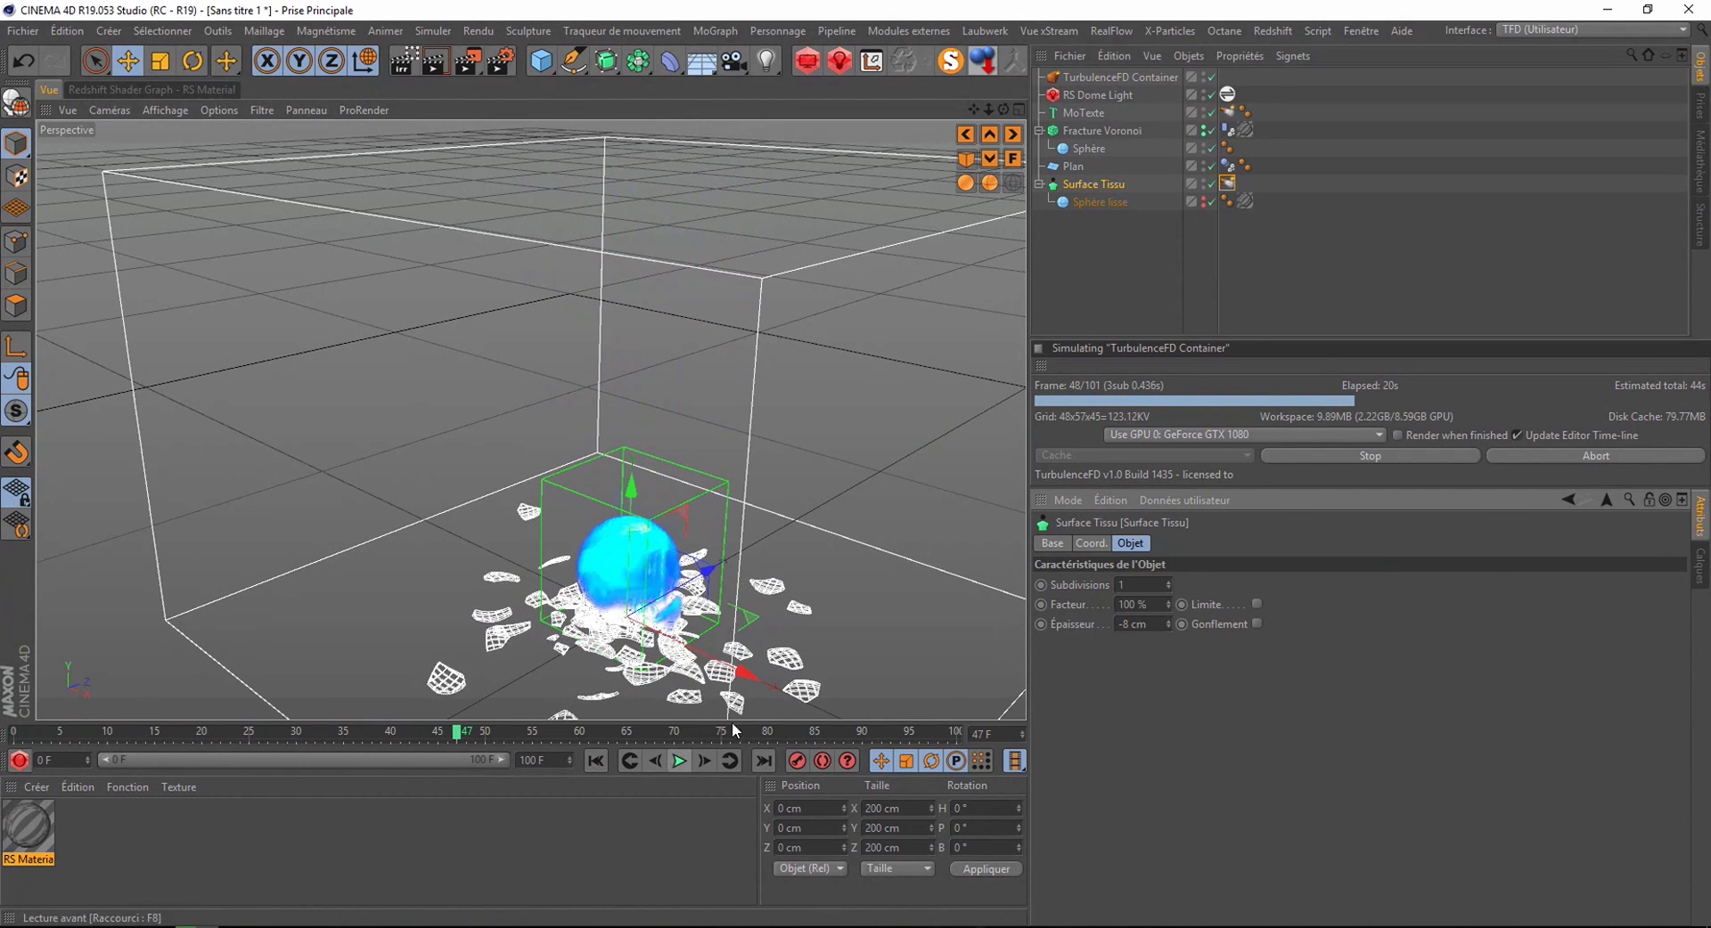
click(1313, 458)
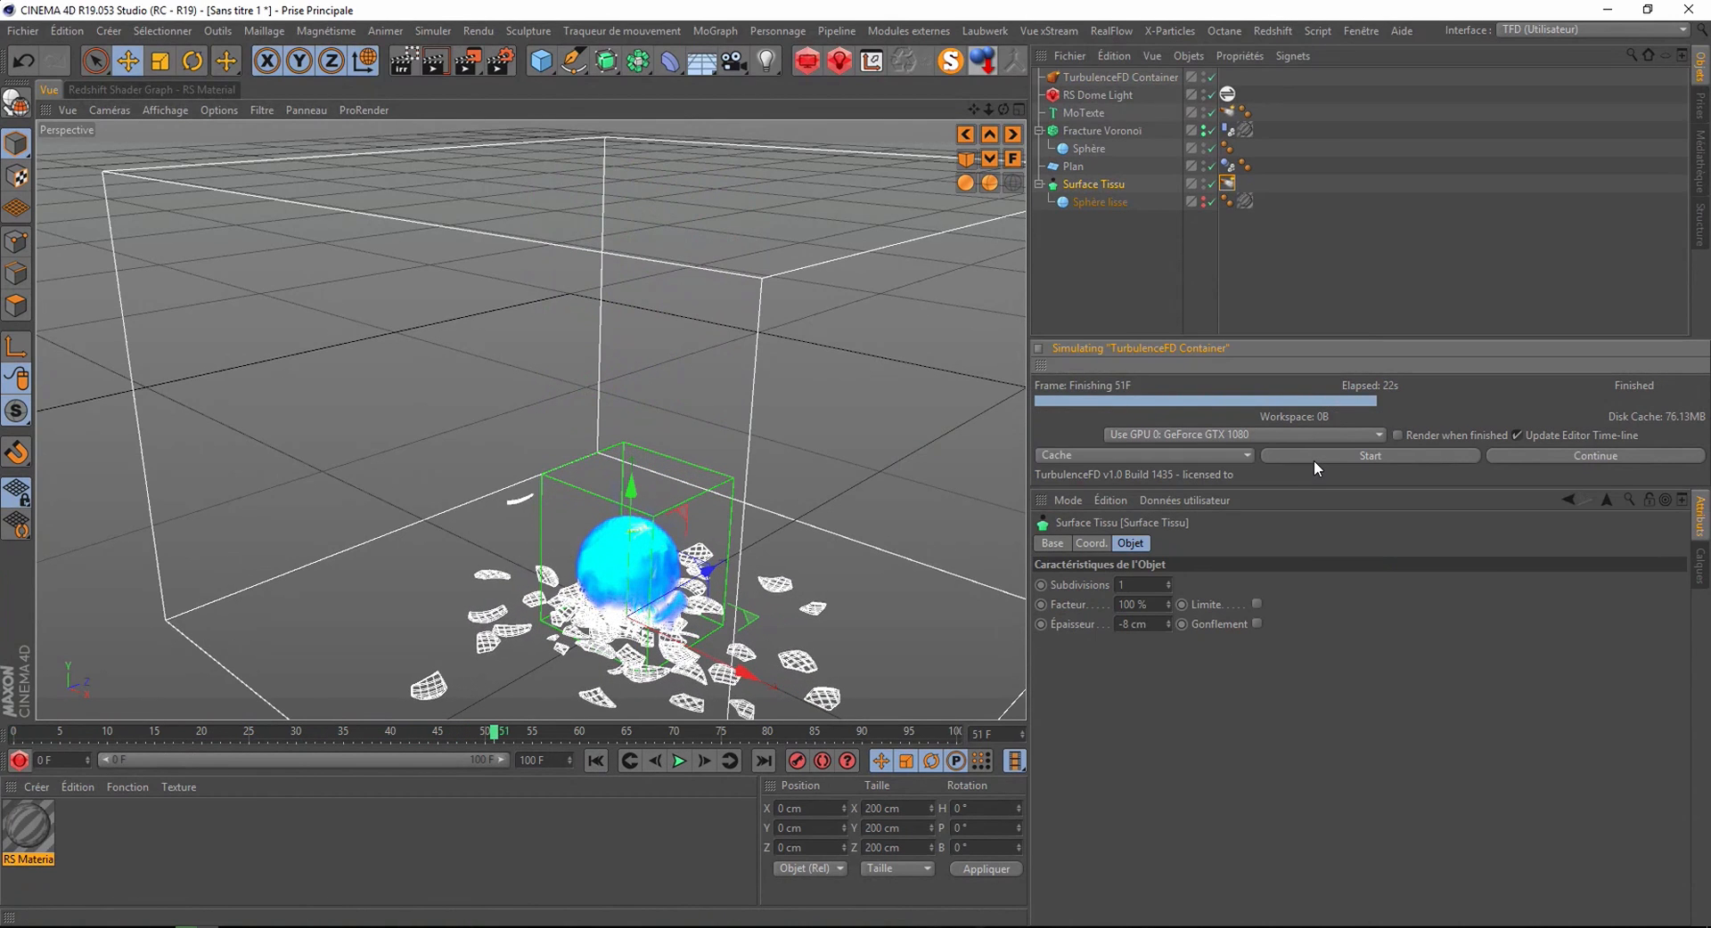
click(1313, 456)
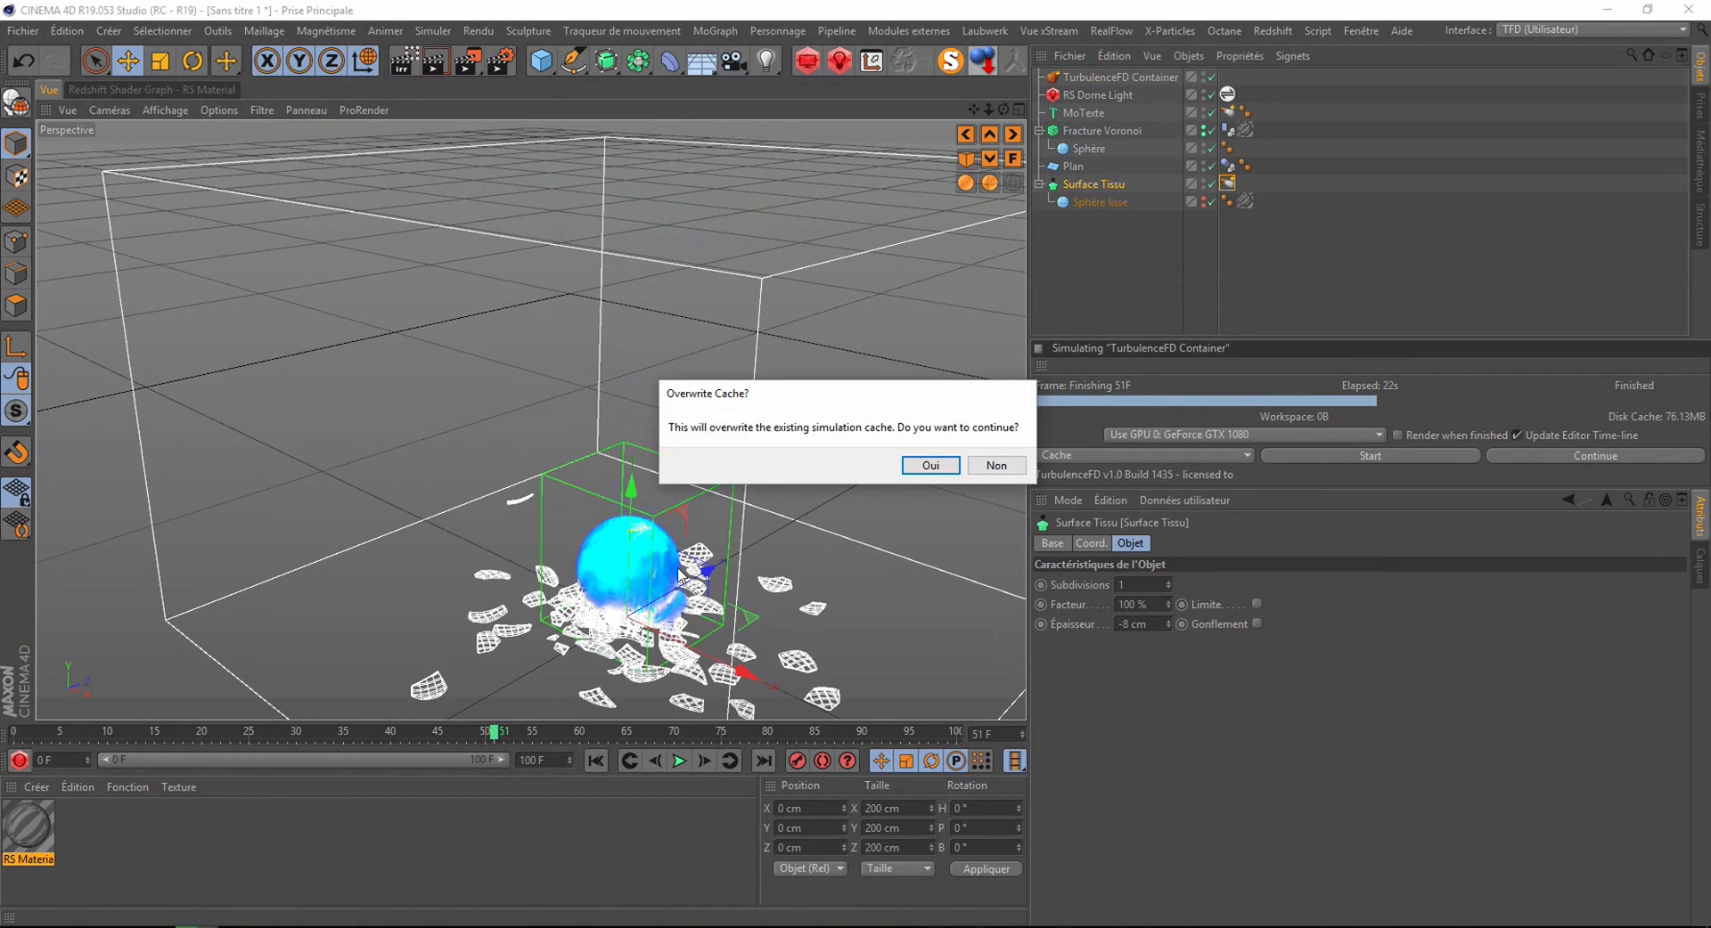
click(929, 467)
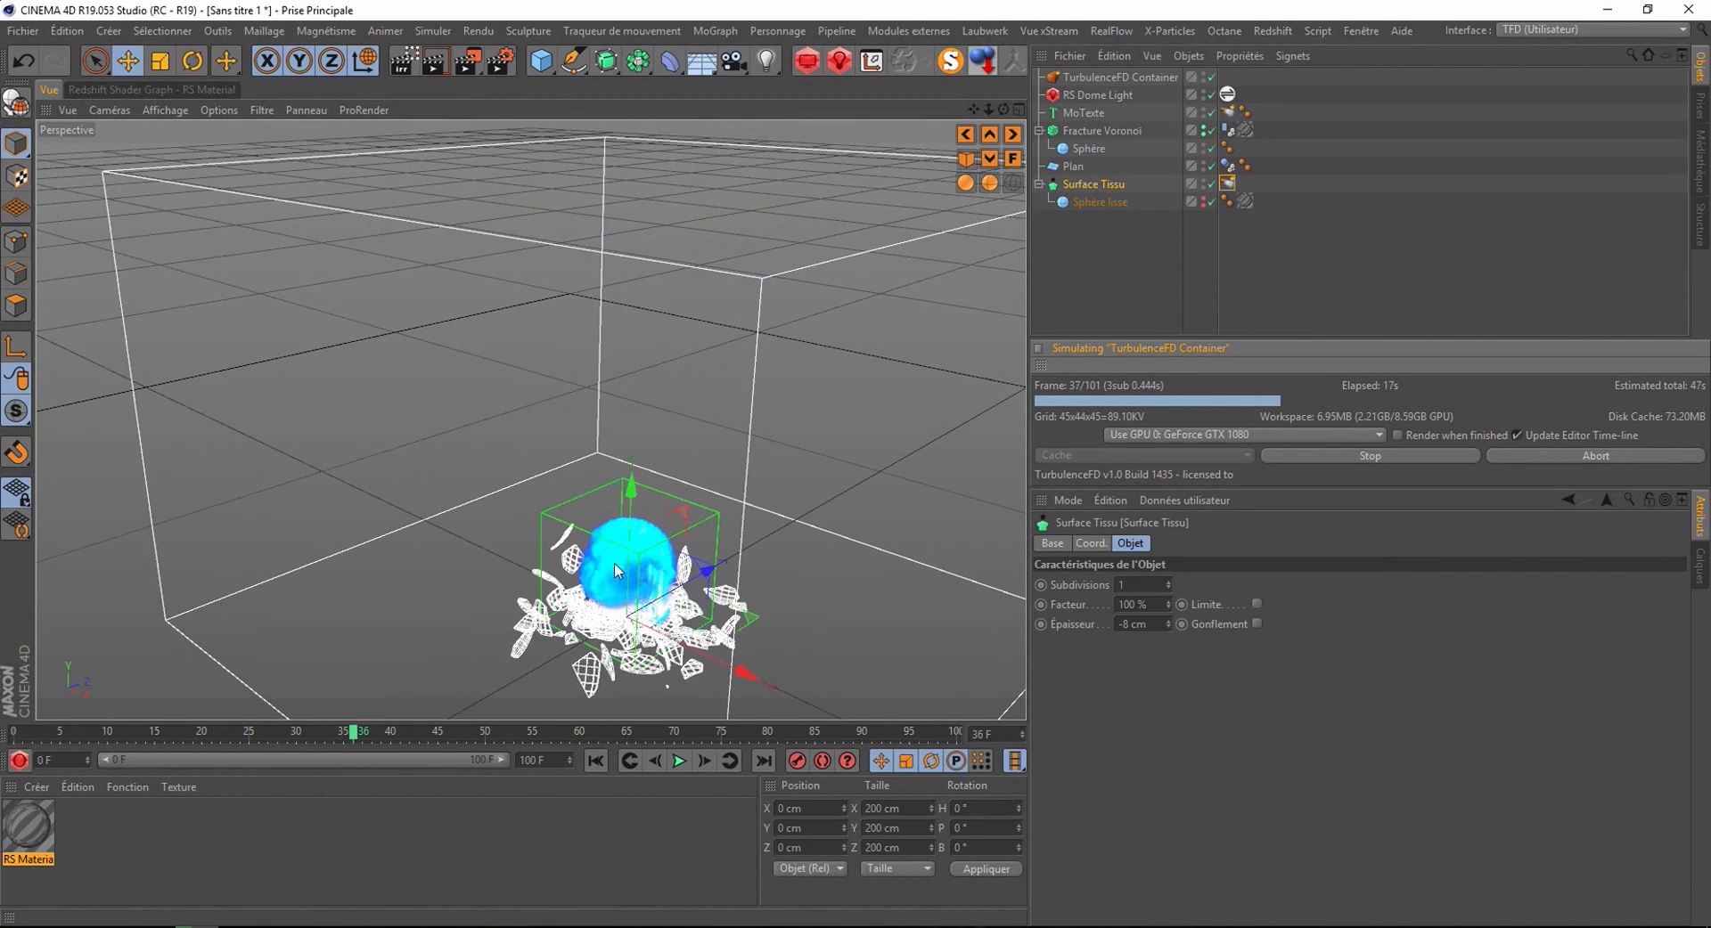
- Stop the running simulation and scrub back to frame 27 to find the last frame before the sphere breaks
click(674, 761)
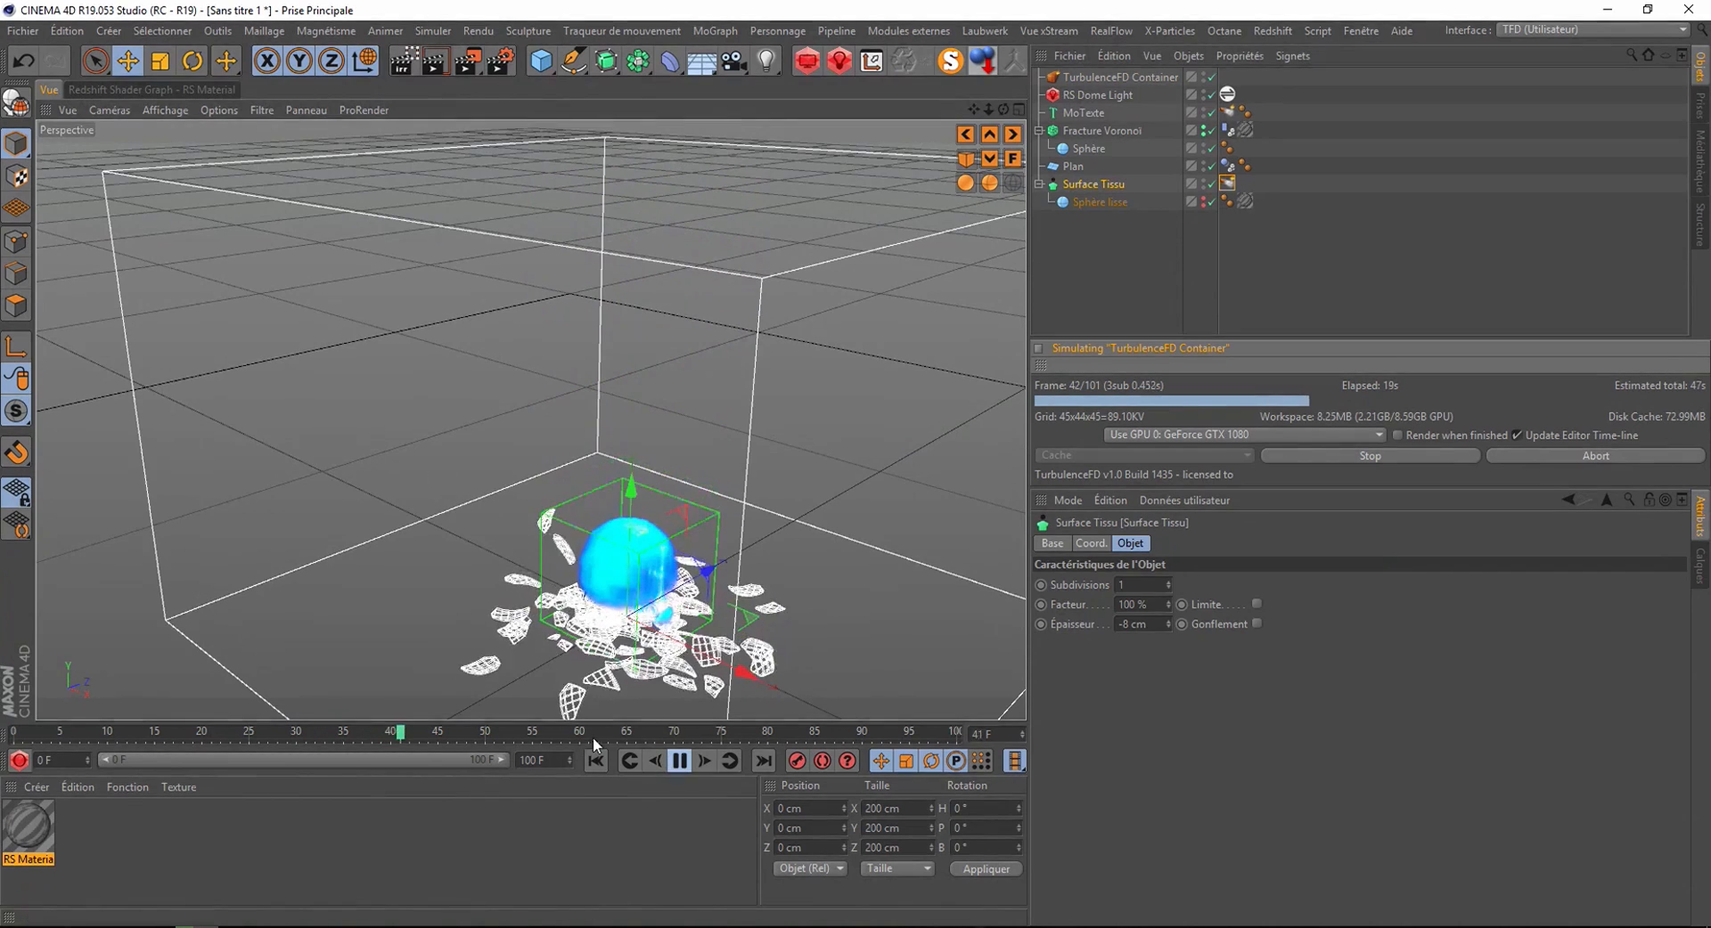
click(1355, 453)
click(333, 734)
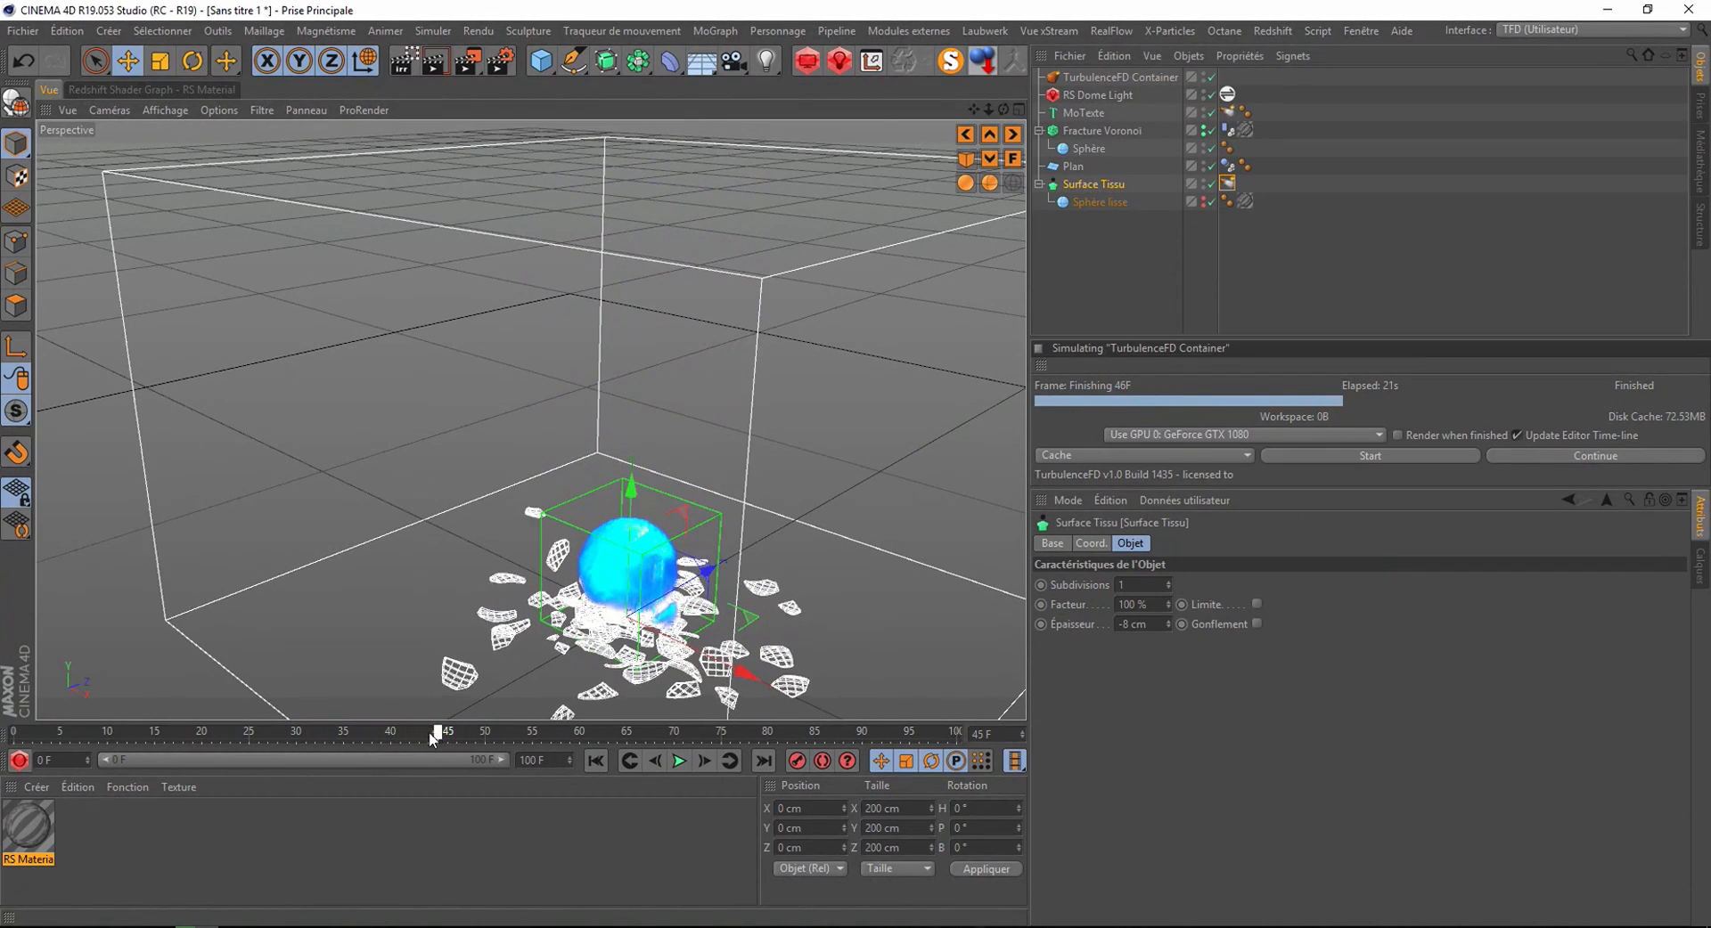
click(292, 736)
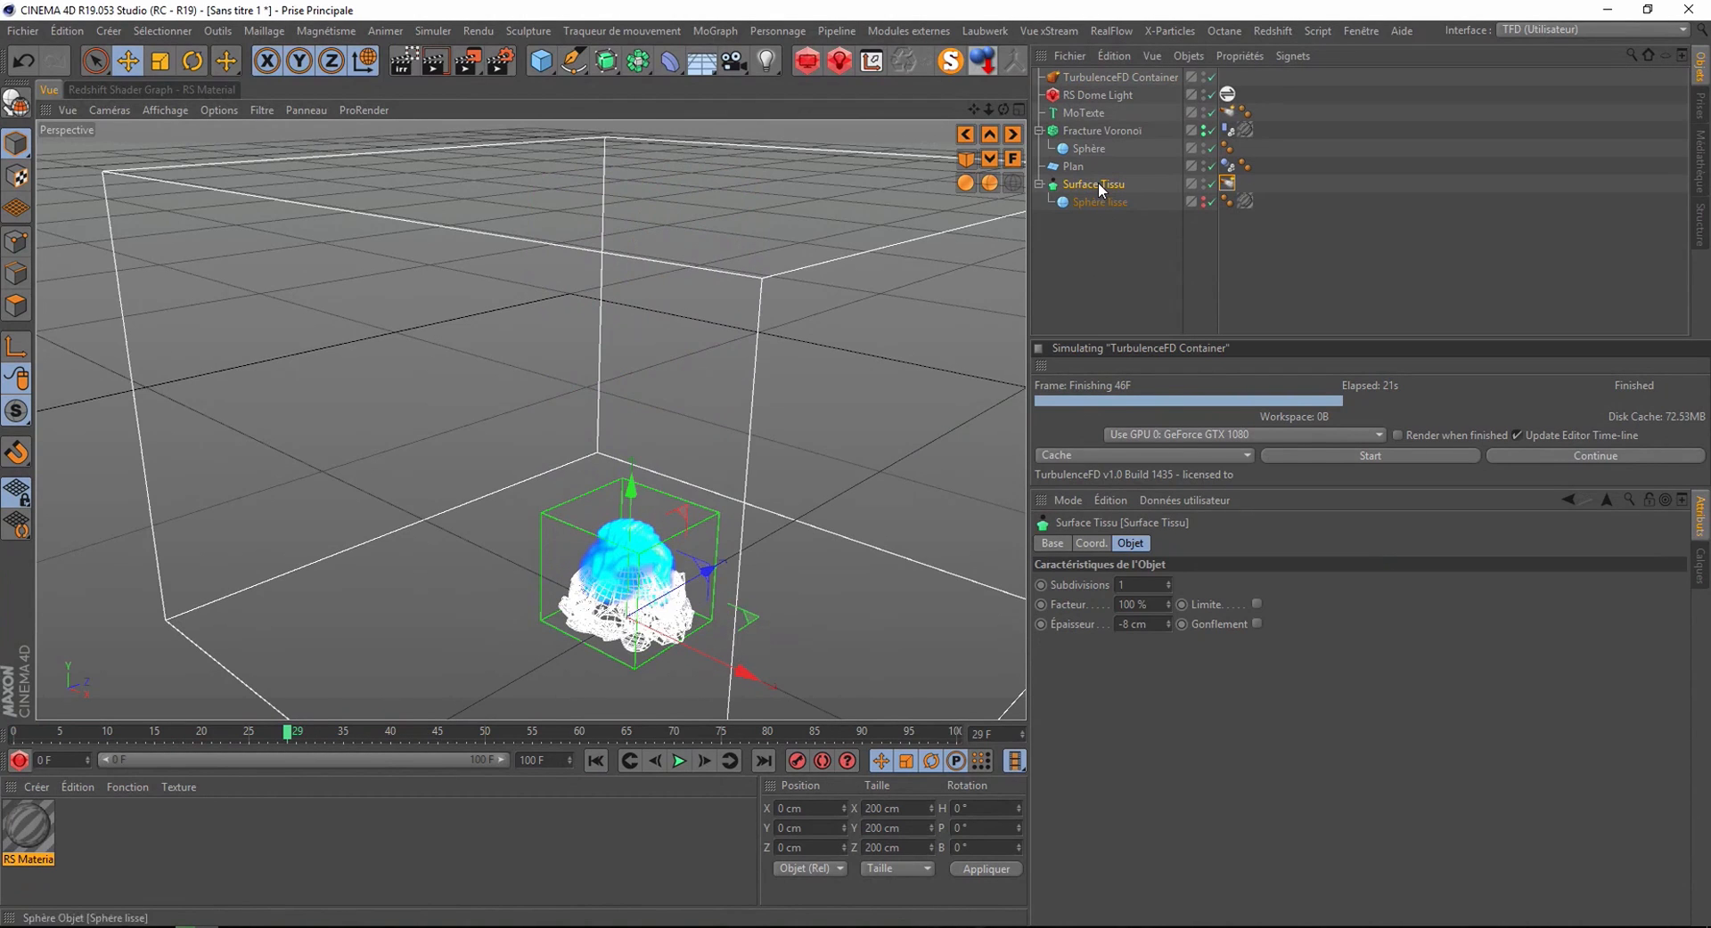
click(1078, 138)
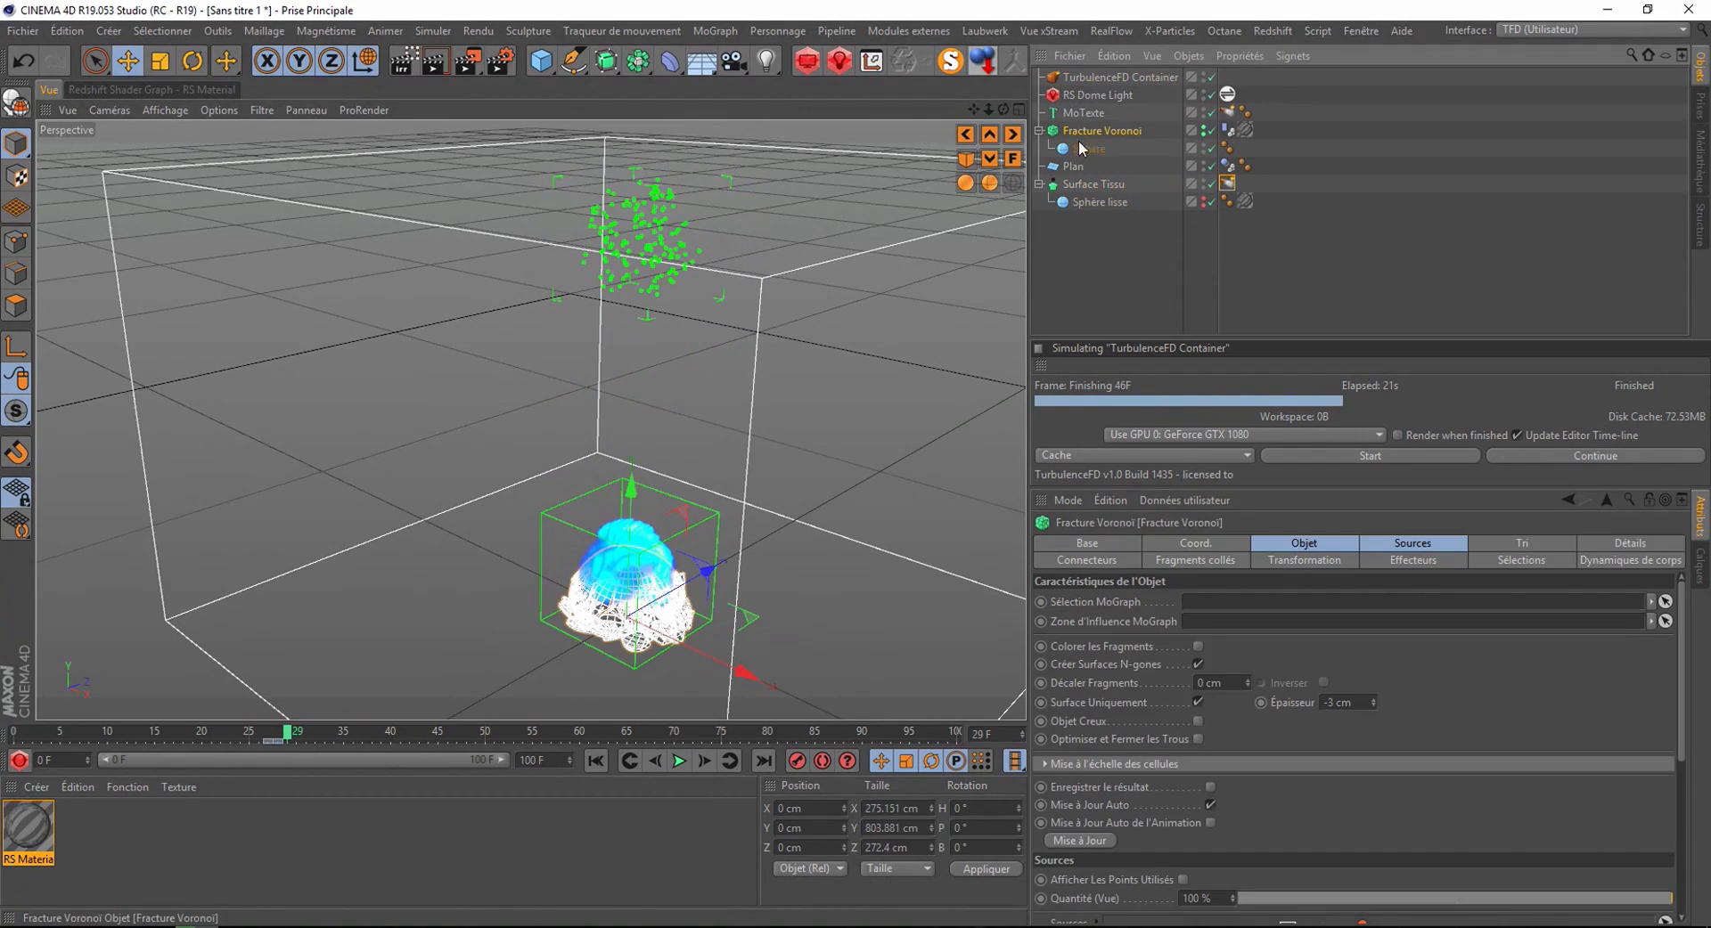
drag(283, 742, 267, 743)
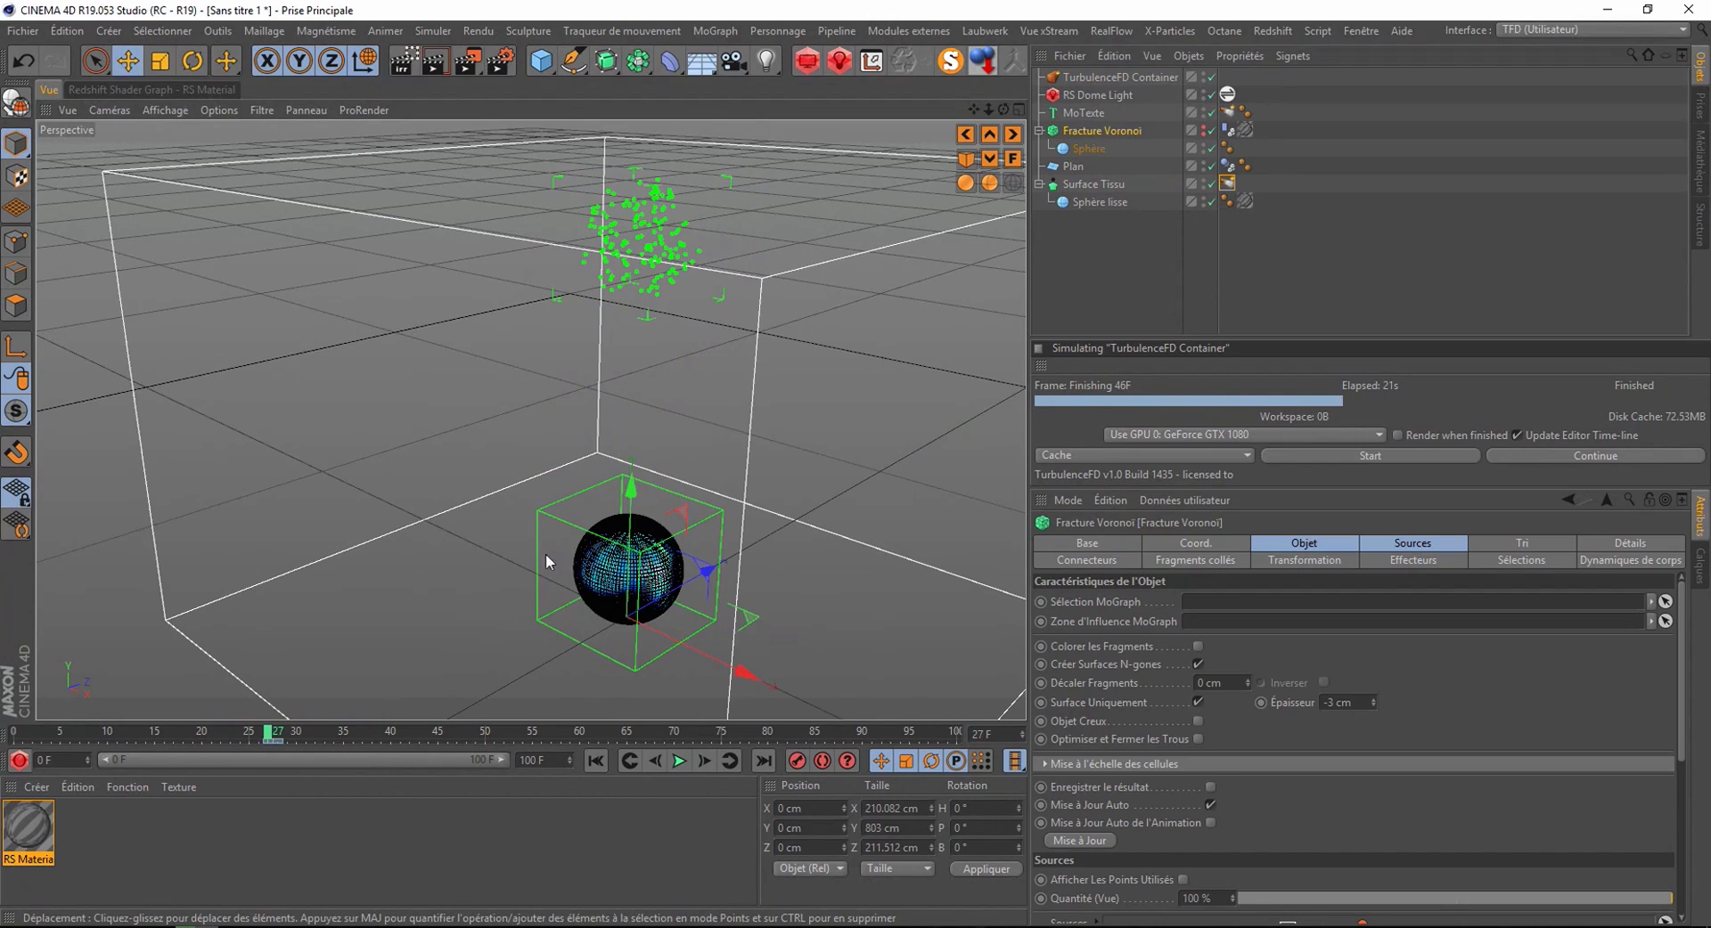
- Keyframe the Collision Object option of Surface Tissu's TurbulenceFD Emitter as enabled at frame 27 and disabled at frame 28
double_click(1092, 186)
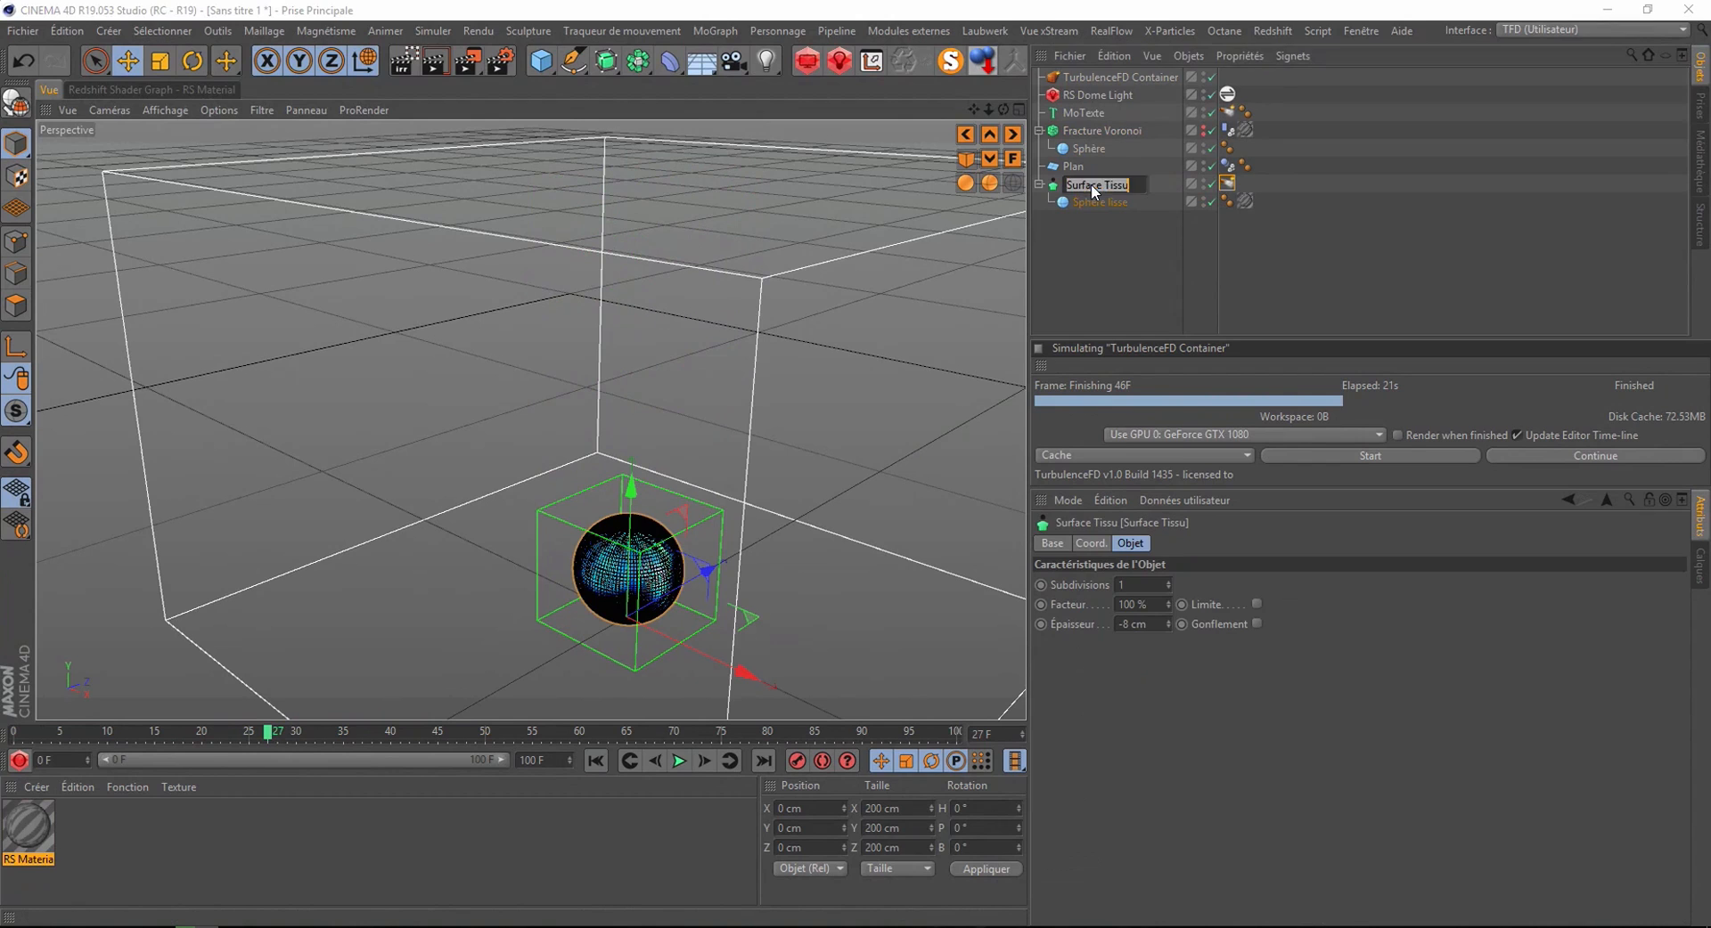
click(1052, 180)
click(1226, 182)
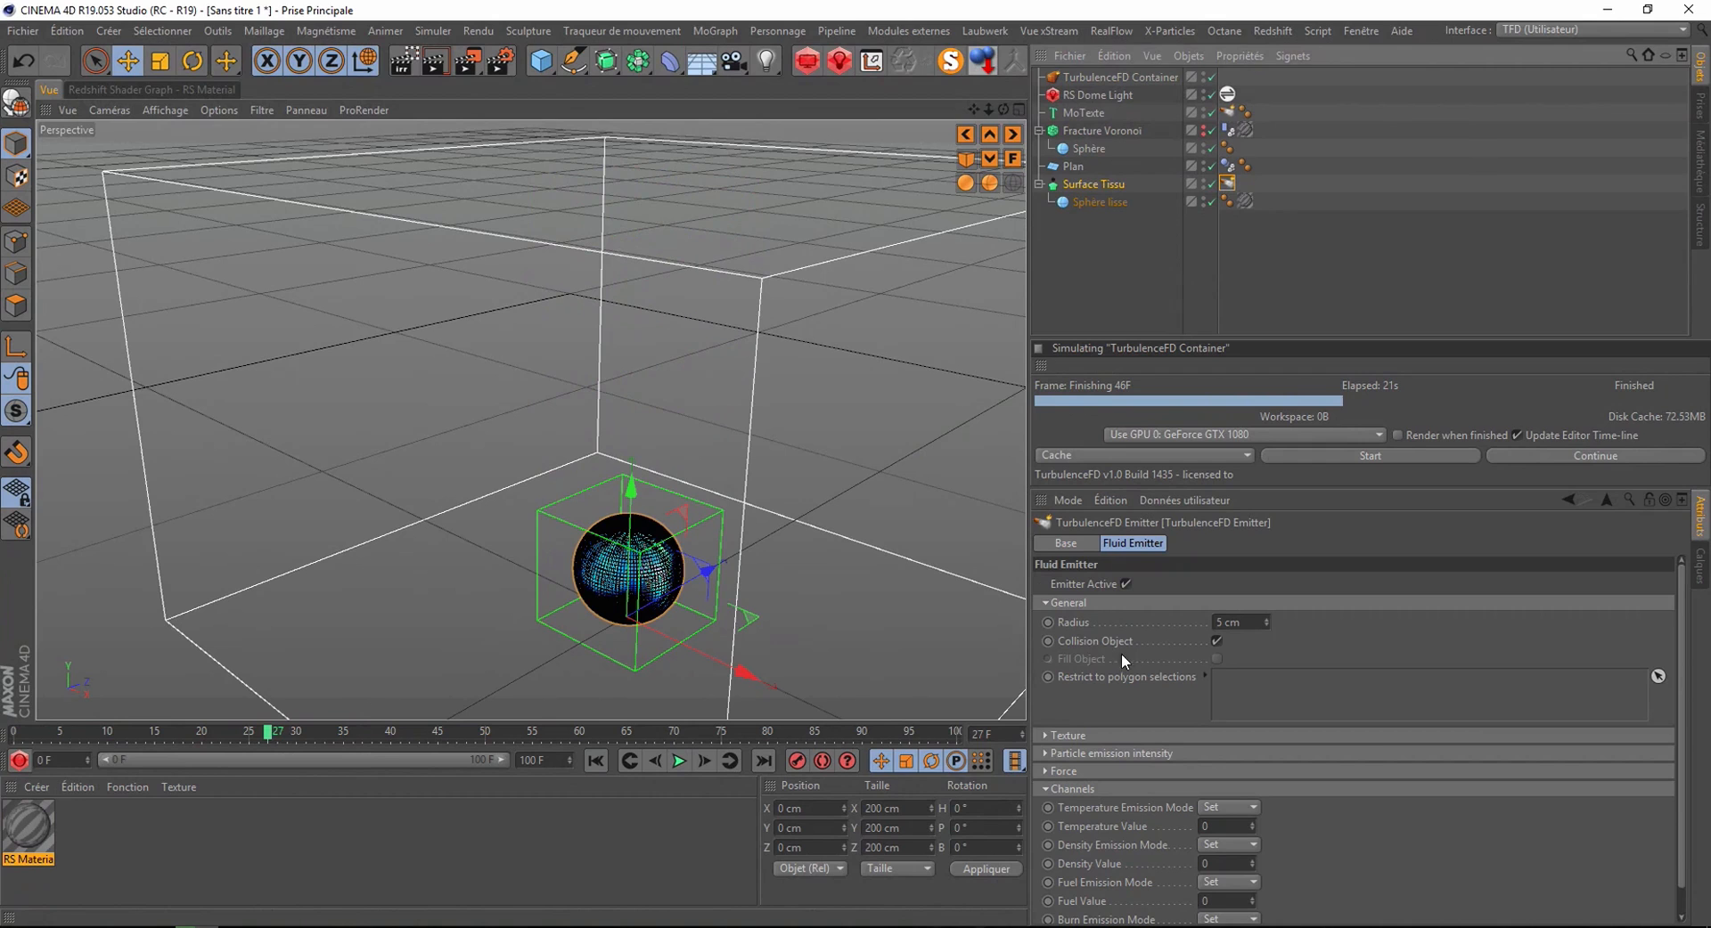
ctrl+click(1044, 643)
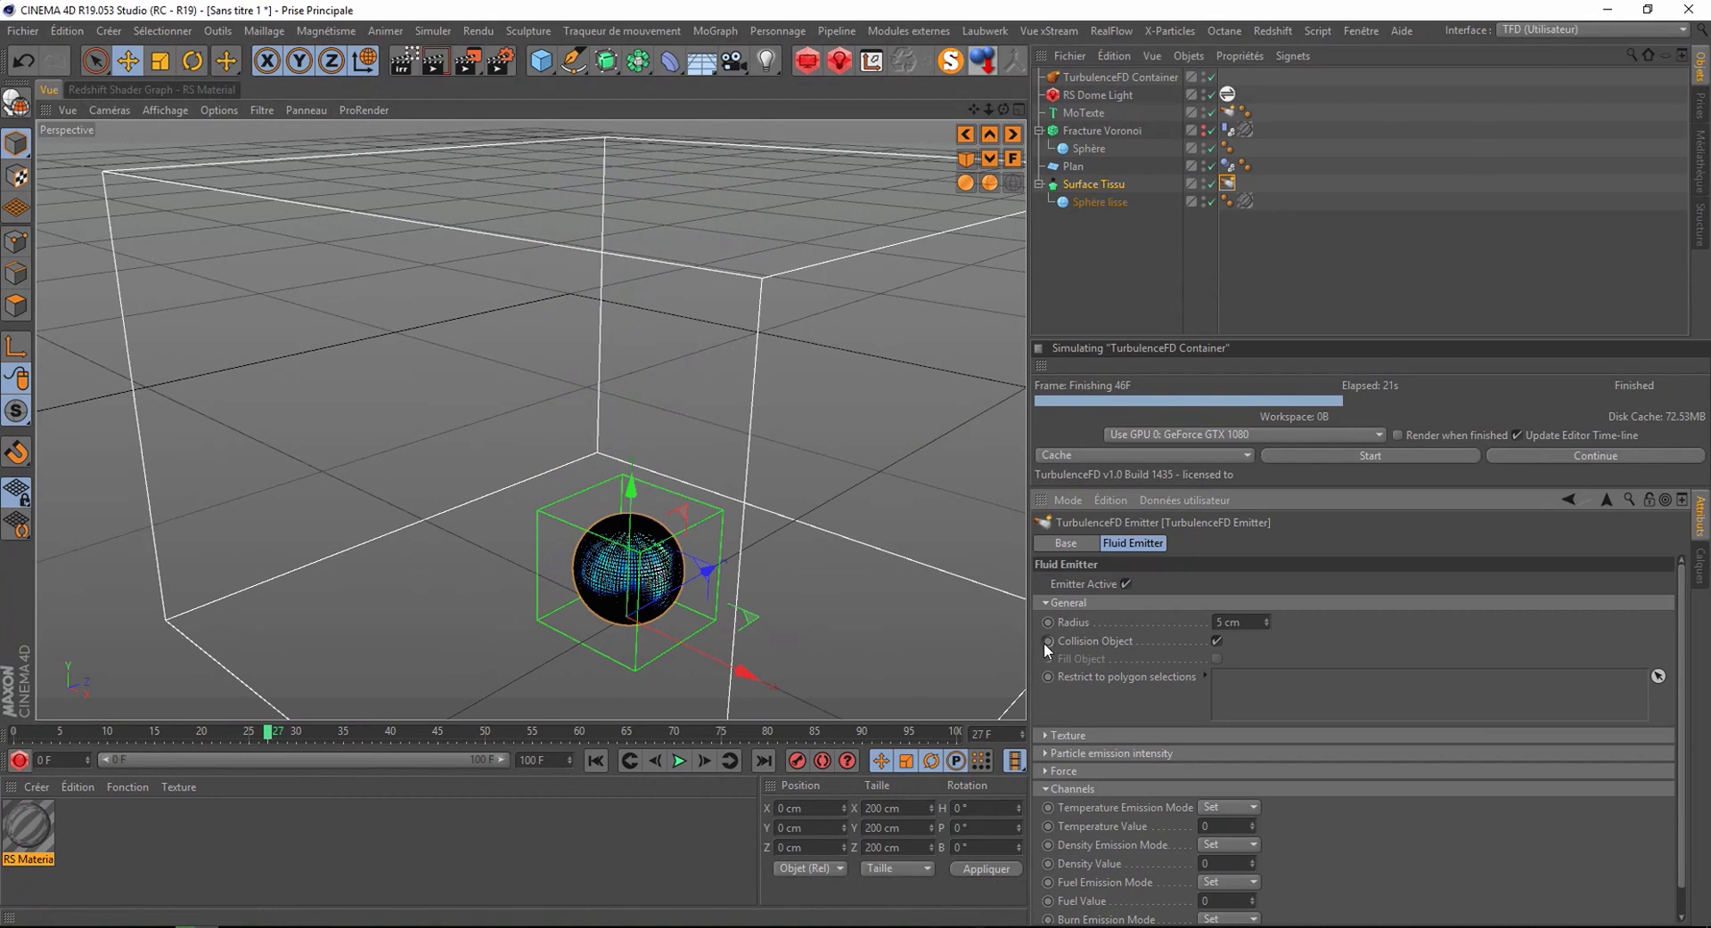
click(703, 760)
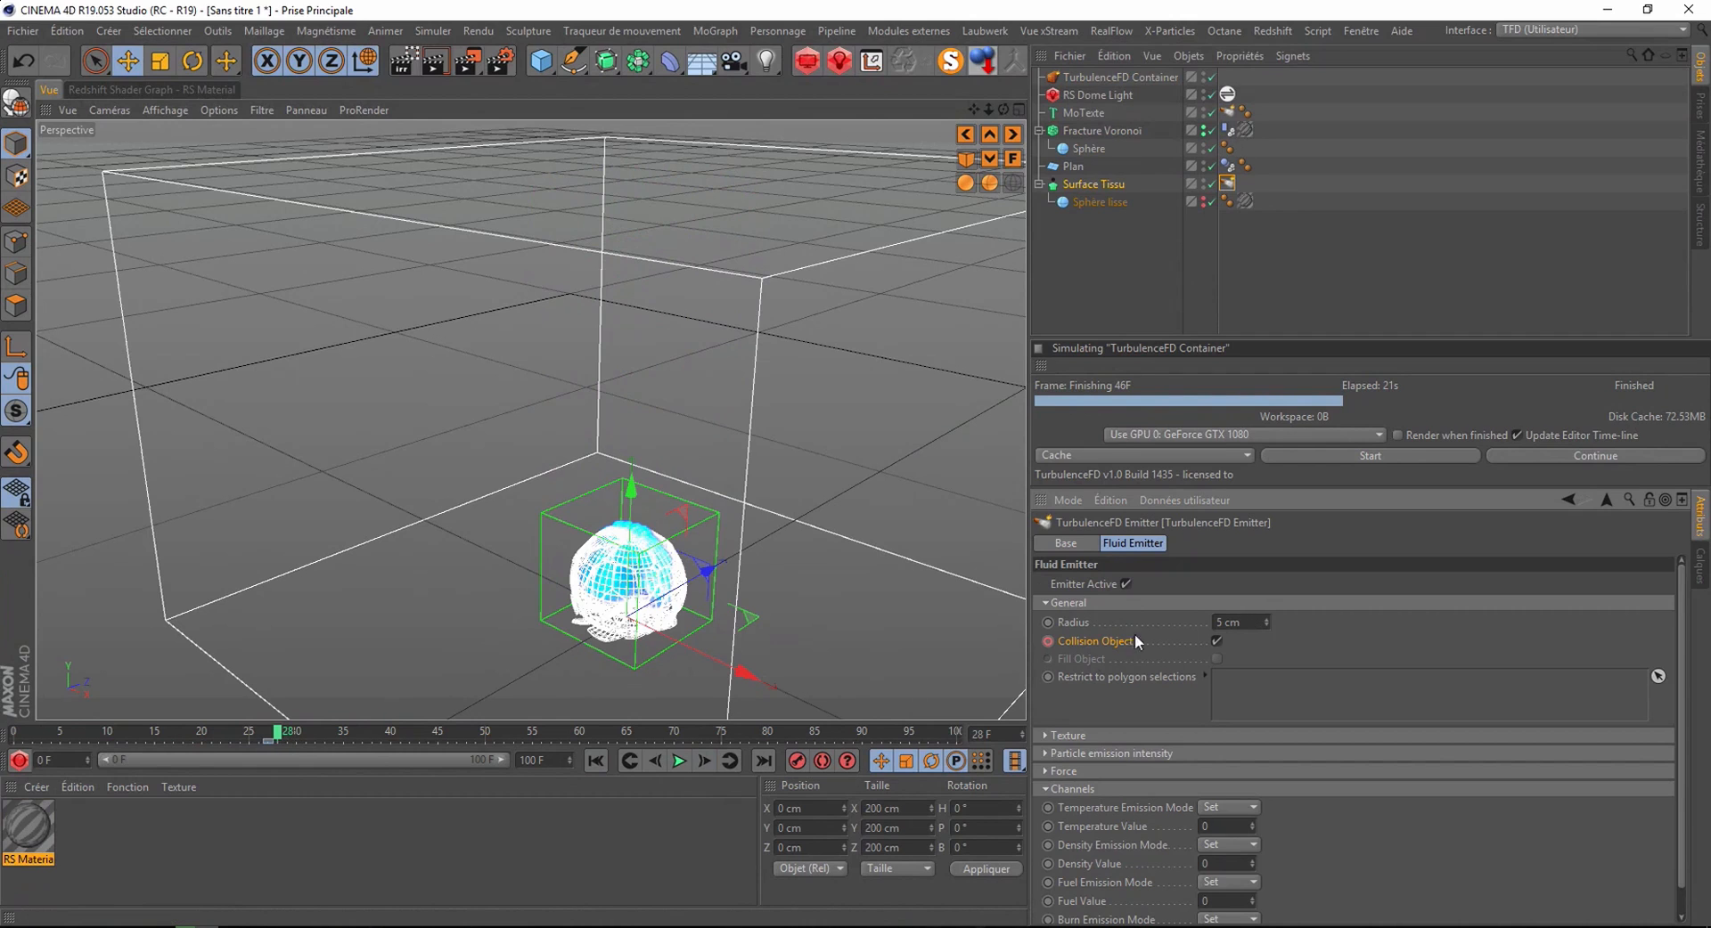
click(1216, 642)
- Add a TurbulenceFD Emitter tag to Fracture Voronoi and enable its Collision Object option
click(1083, 130)
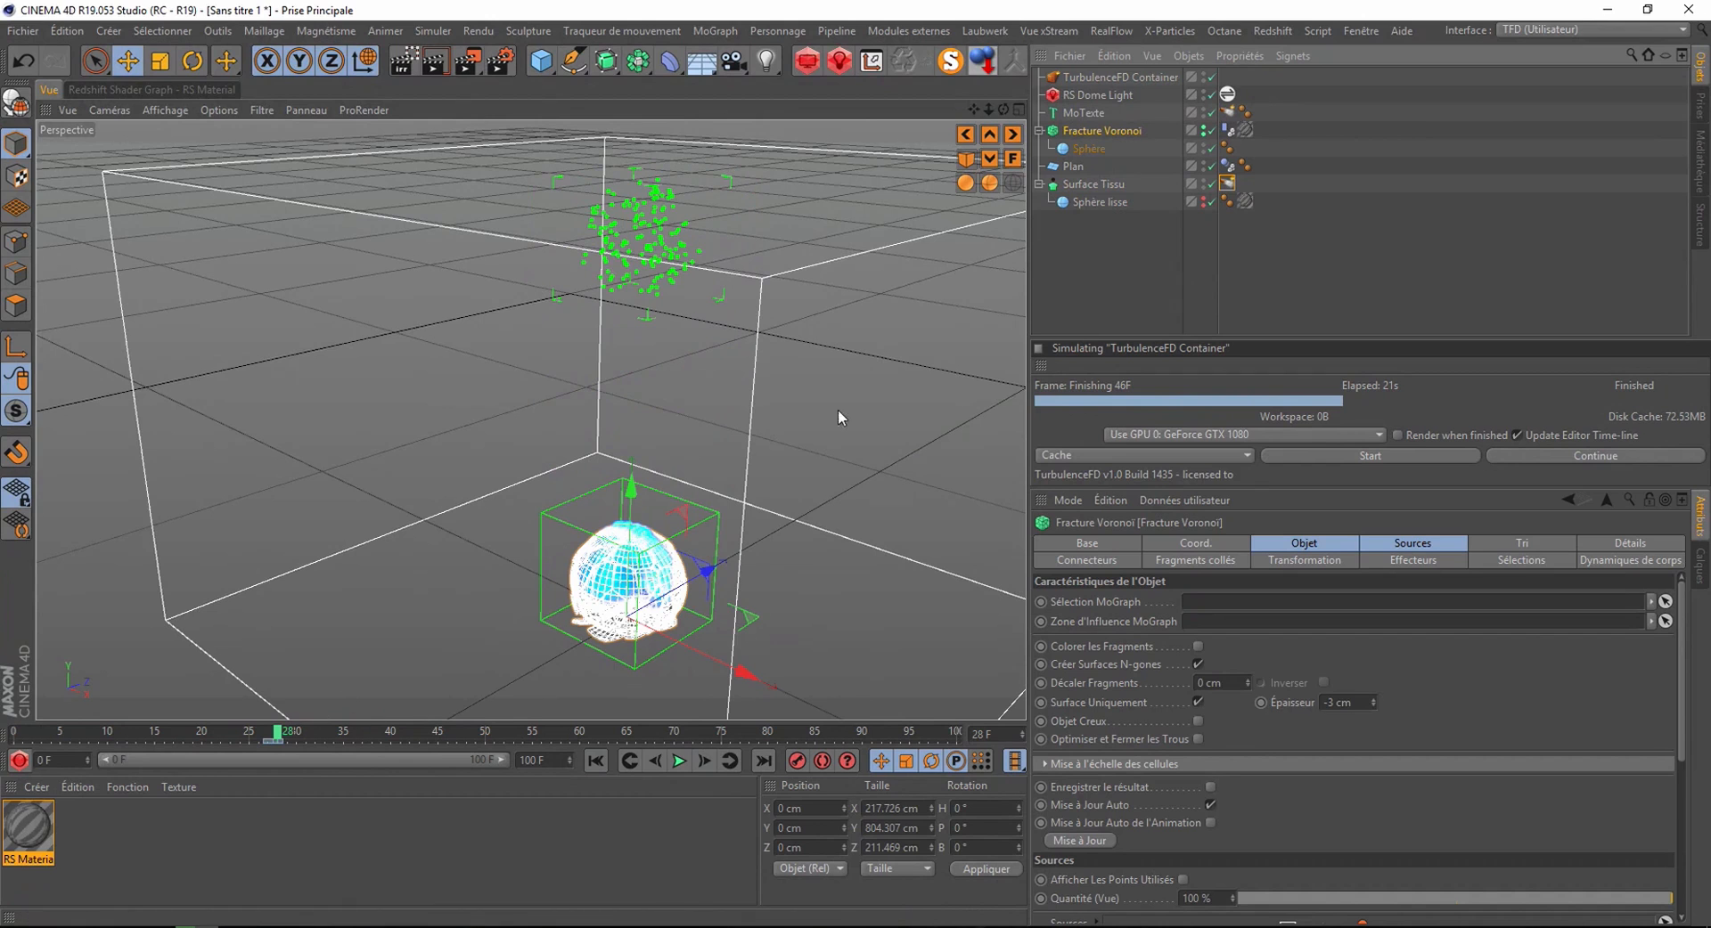
right_click(1094, 133)
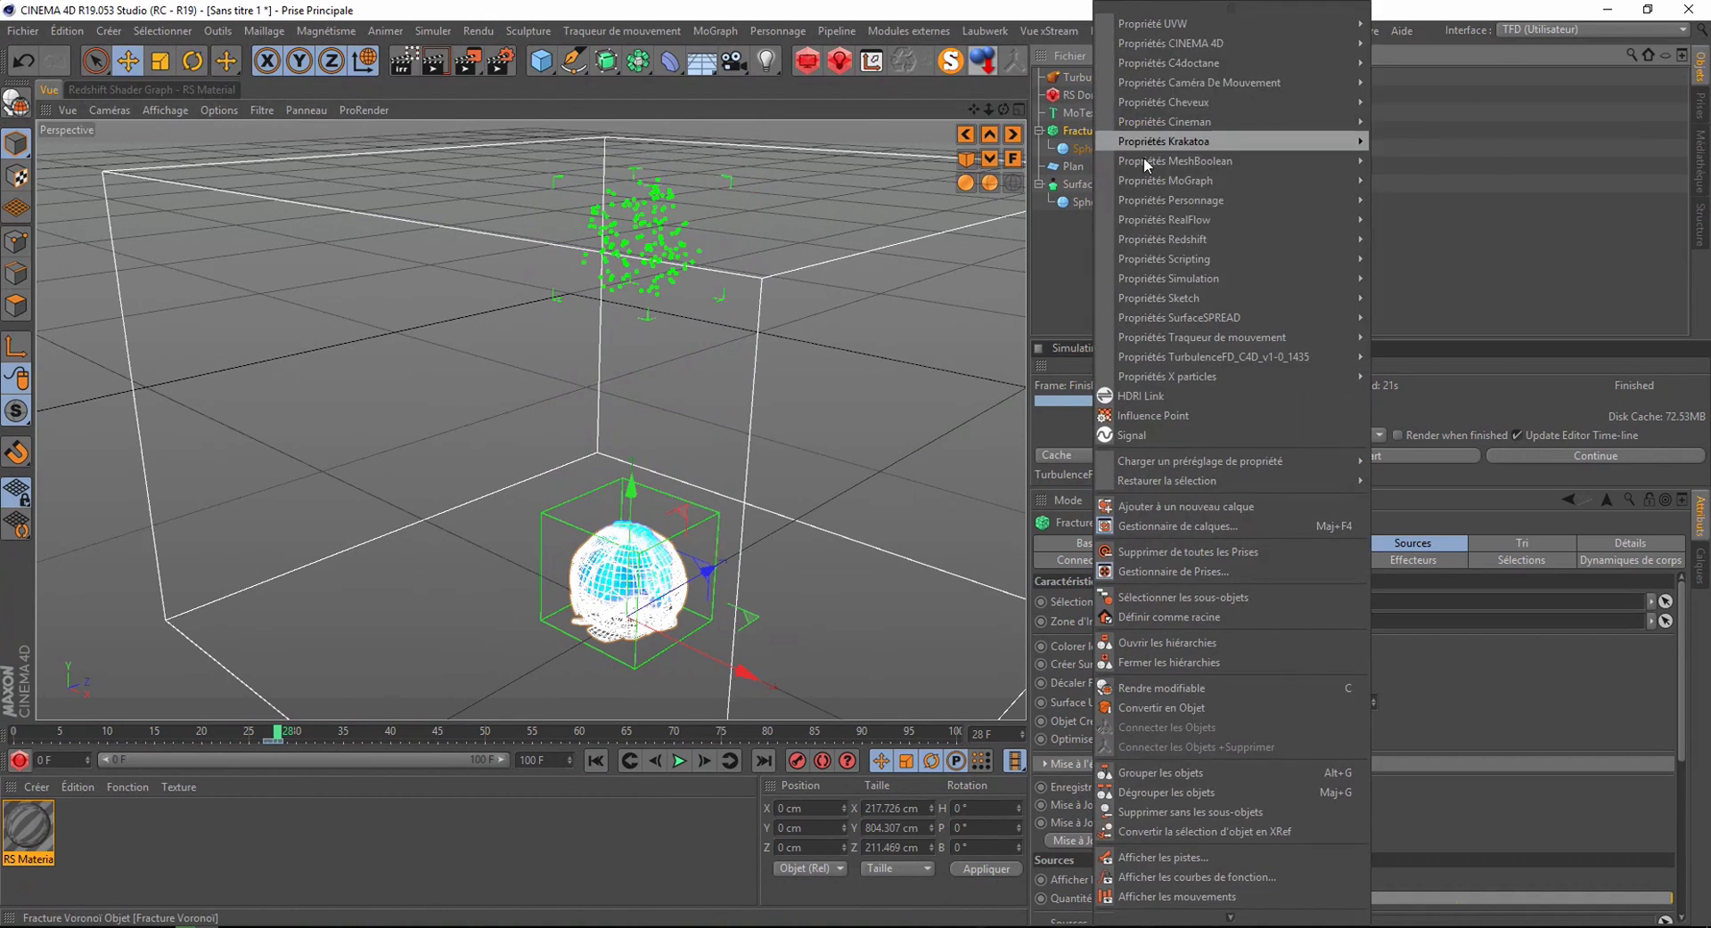
mouse_move(1192, 278)
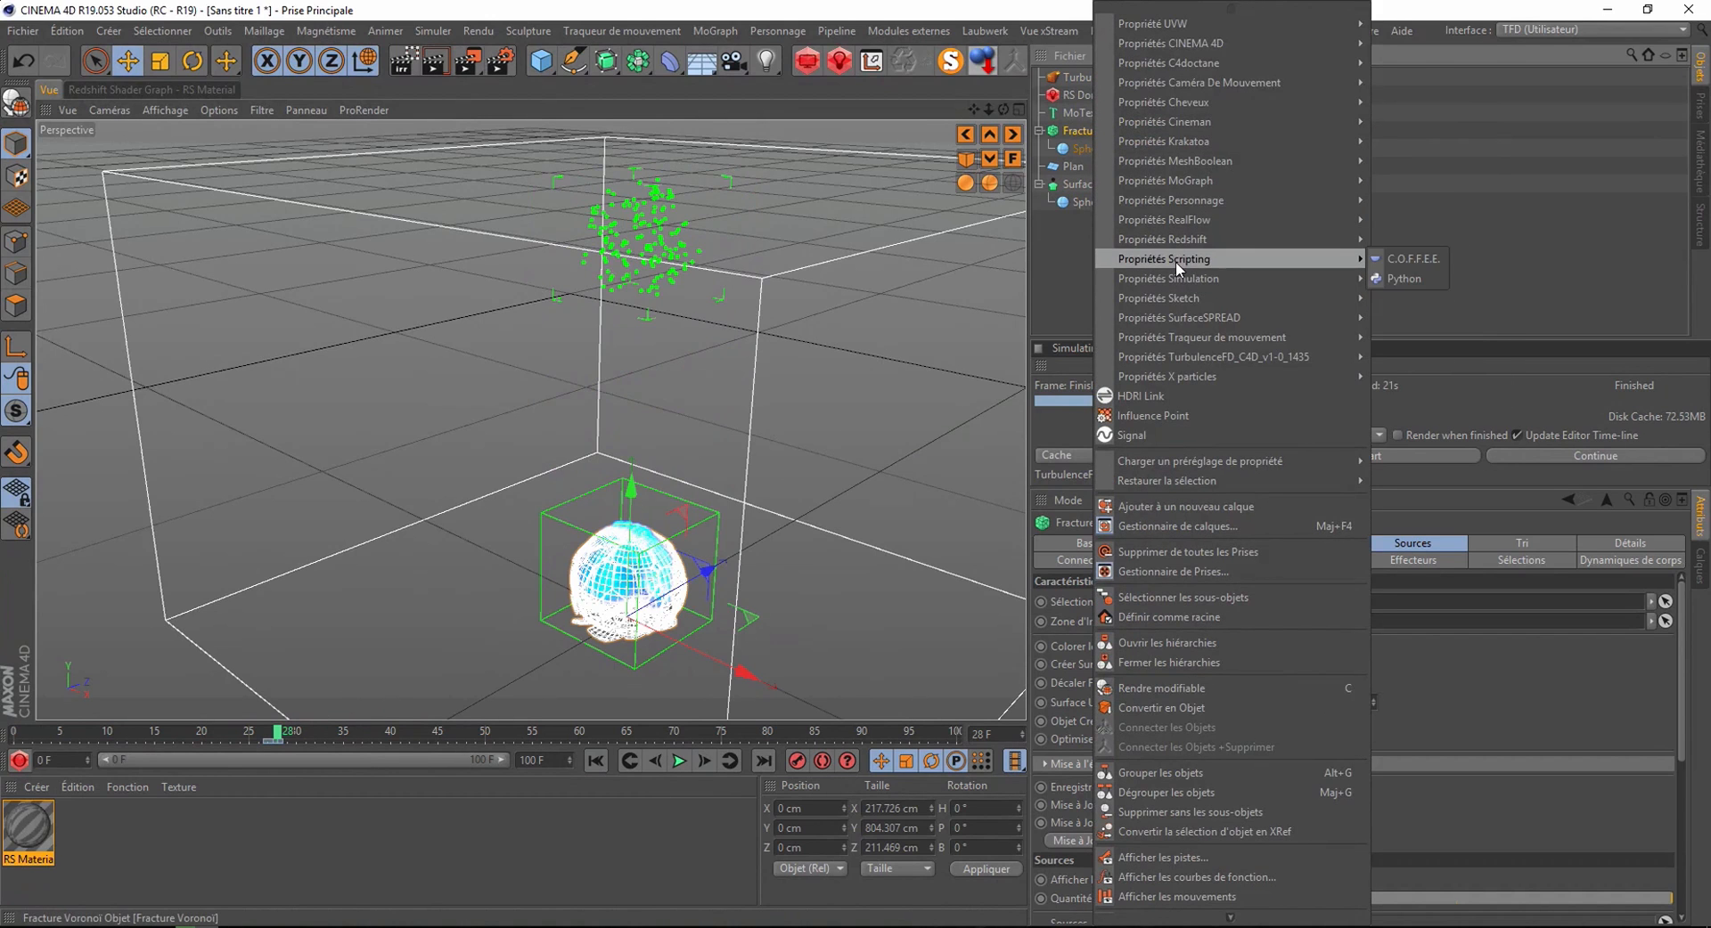
mouse_move(1155, 237)
mouse_move(1176, 354)
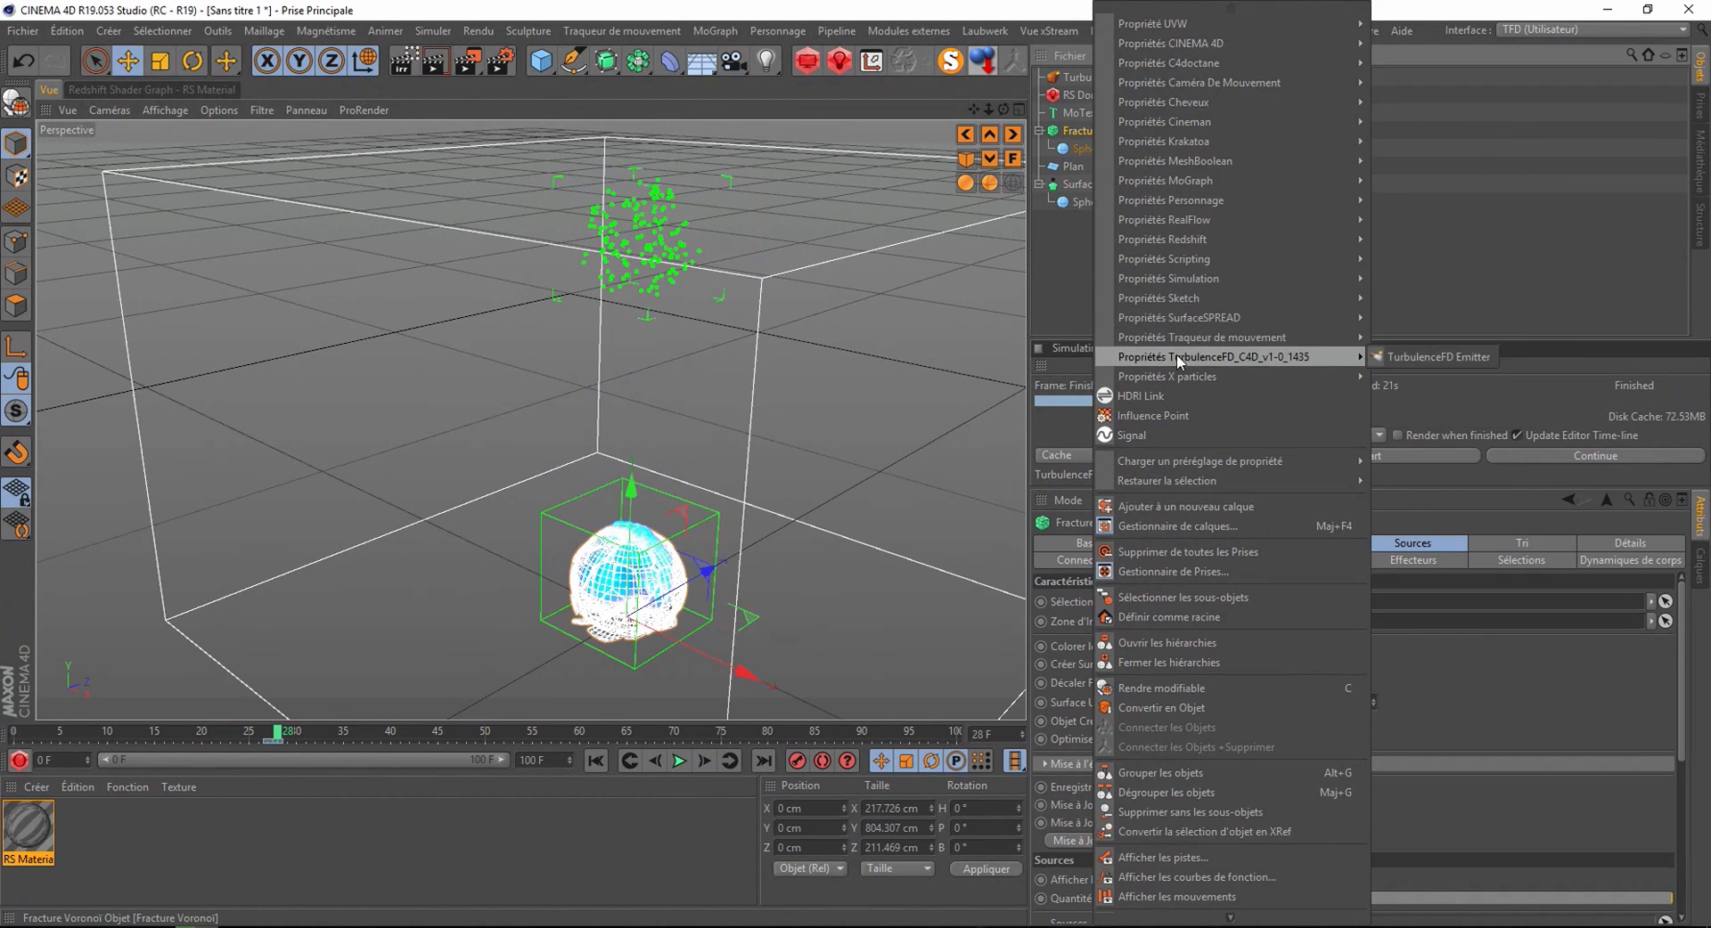
click(1414, 359)
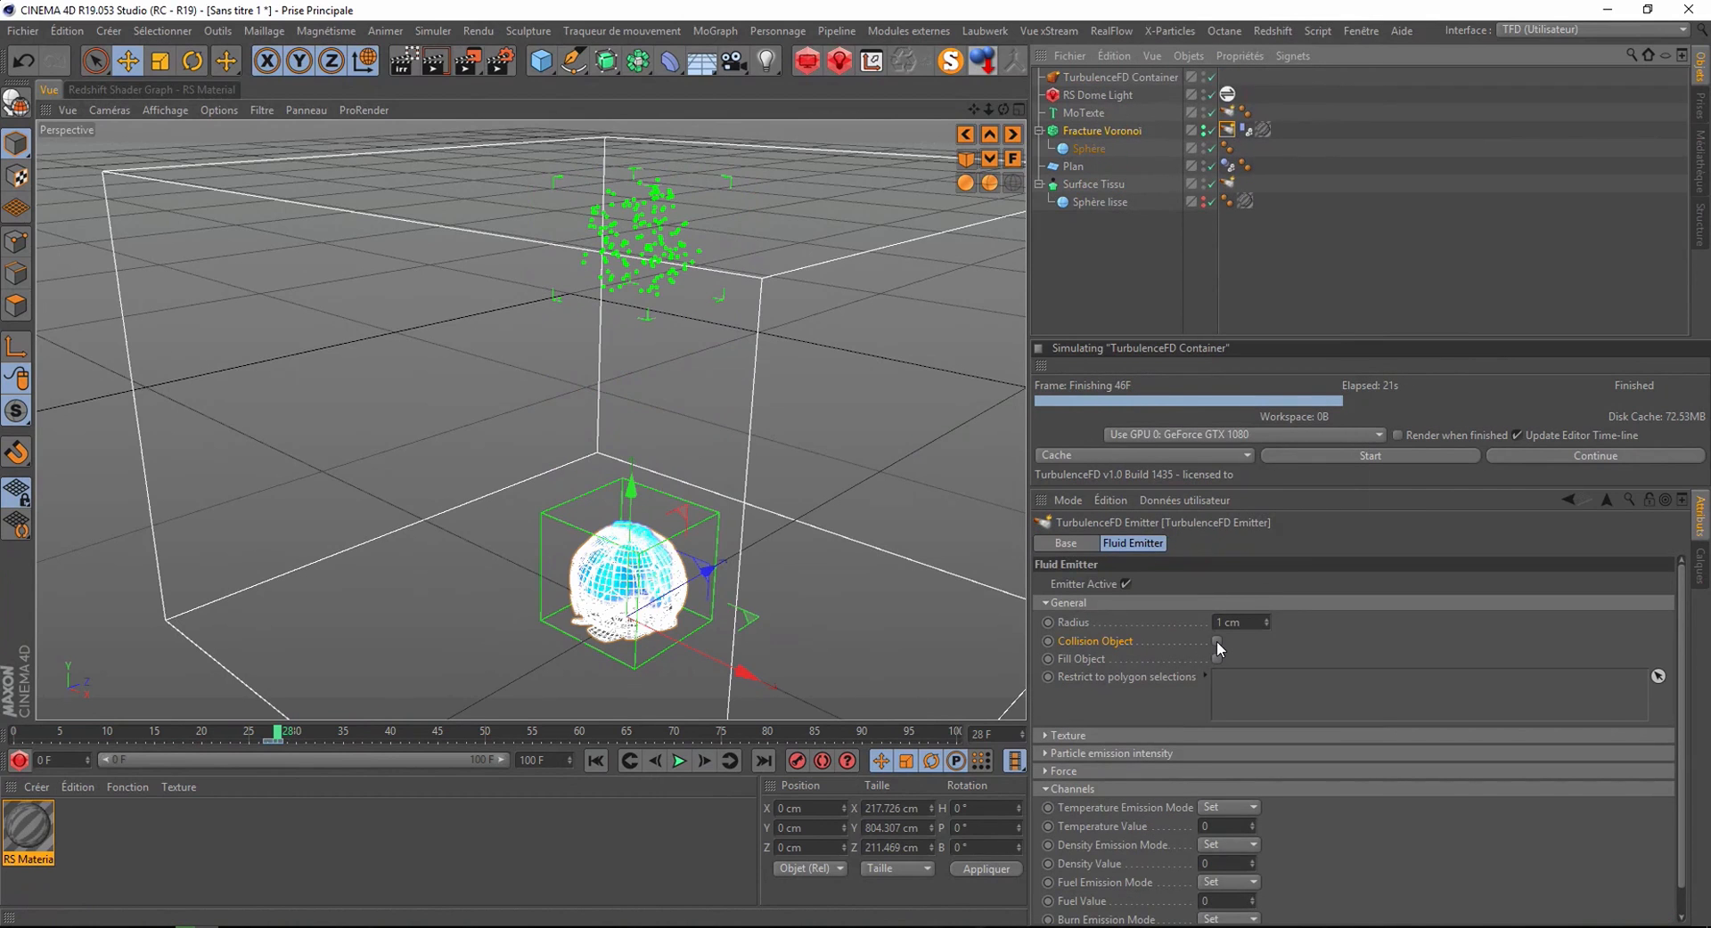
click(1216, 641)
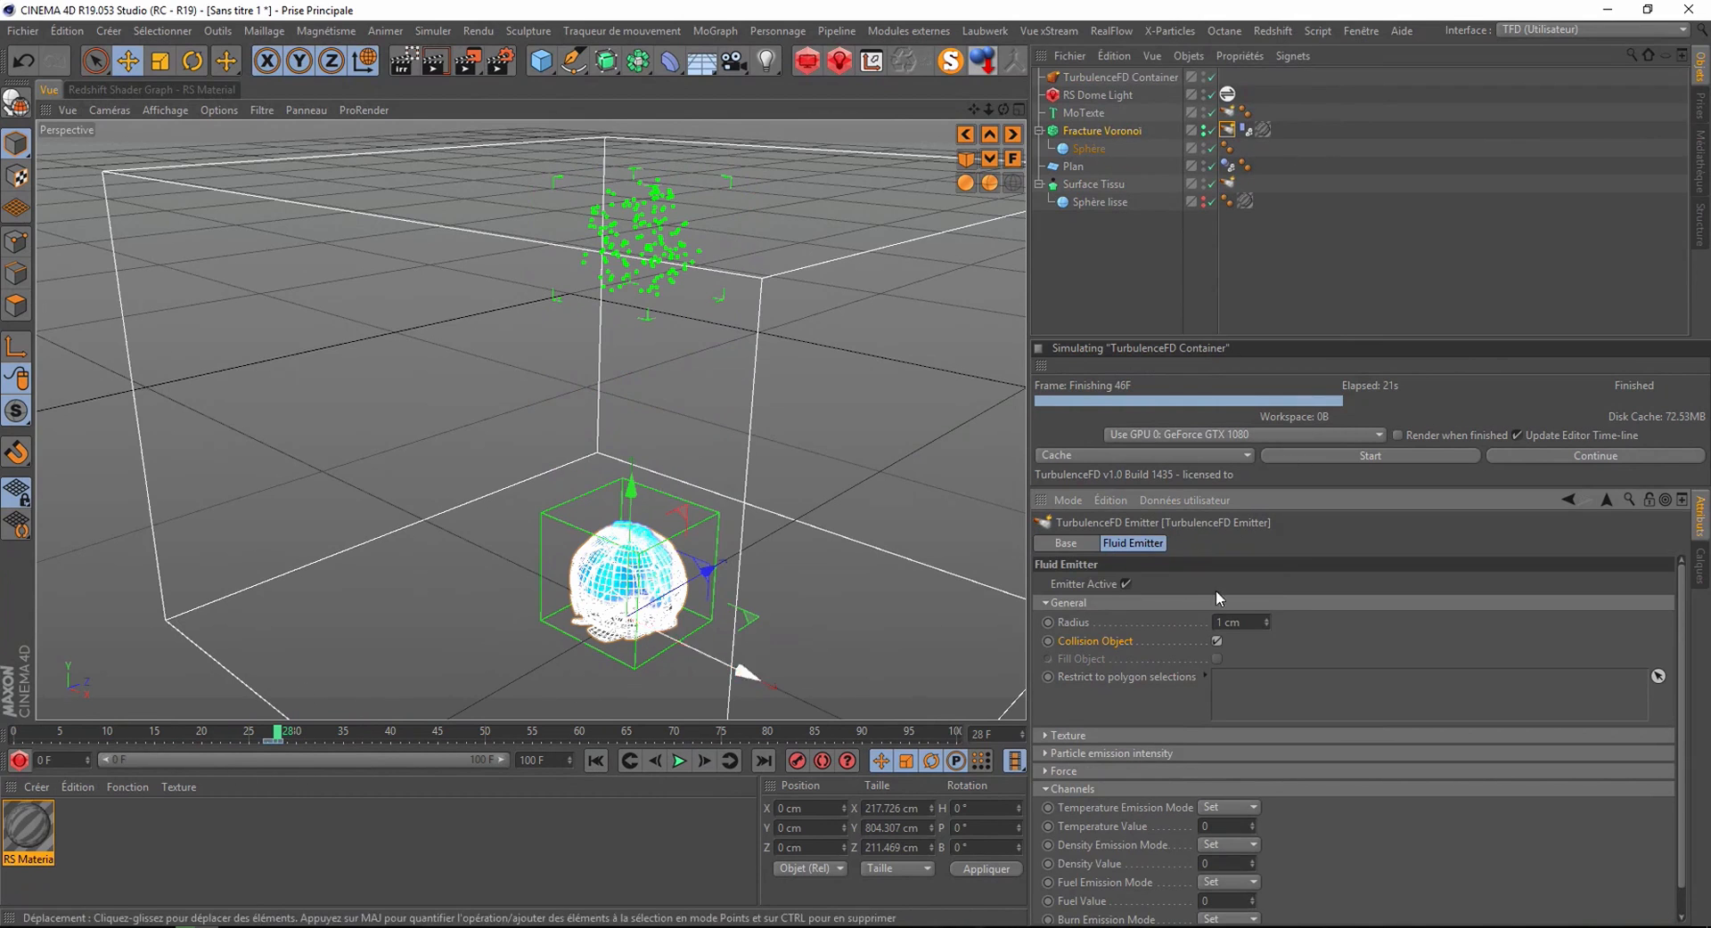
- Rerun the simulation with the existing cache overwritten and stop it around frame 27
click(1297, 453)
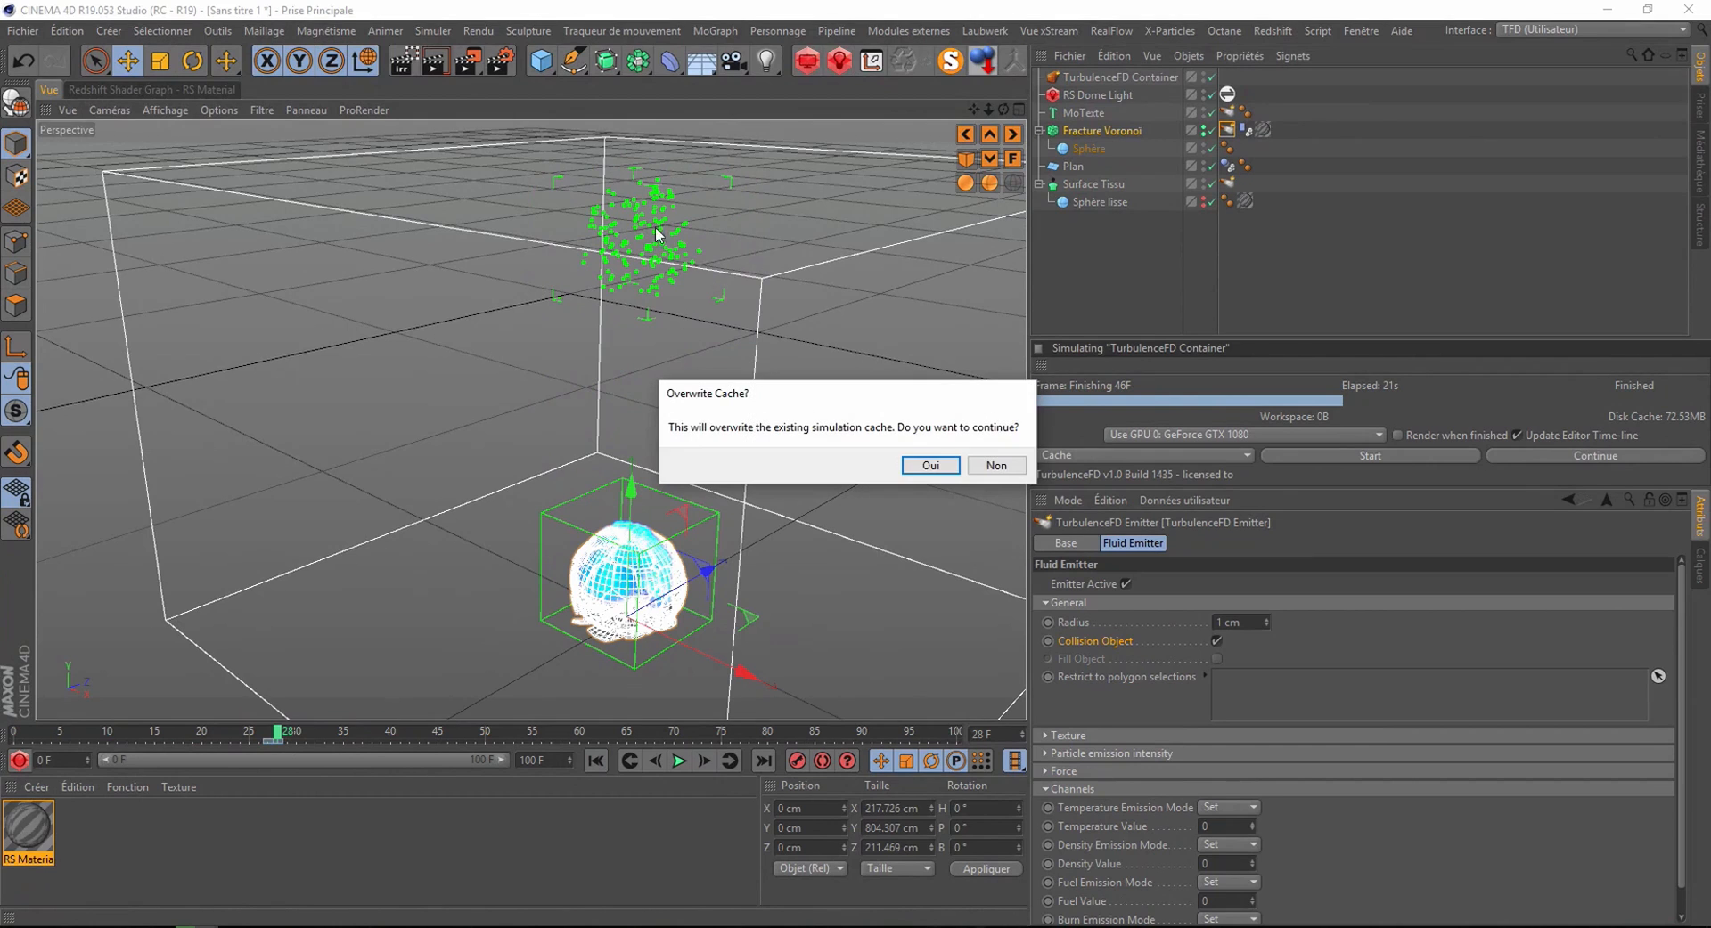
click(925, 463)
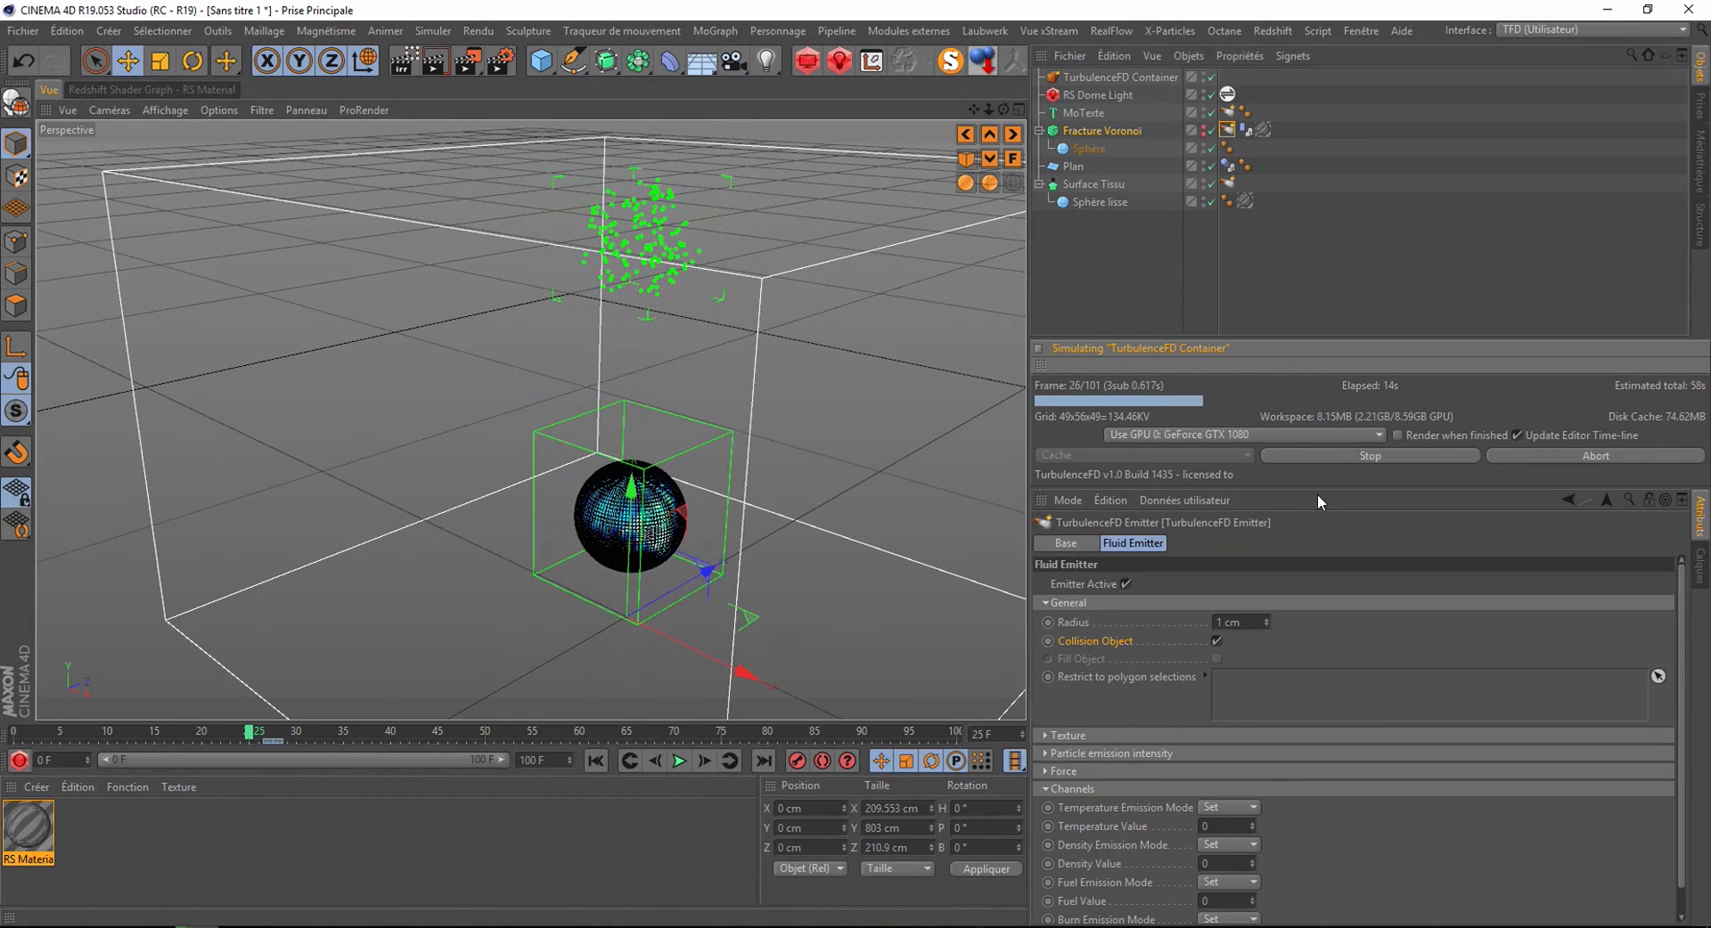
click(1331, 454)
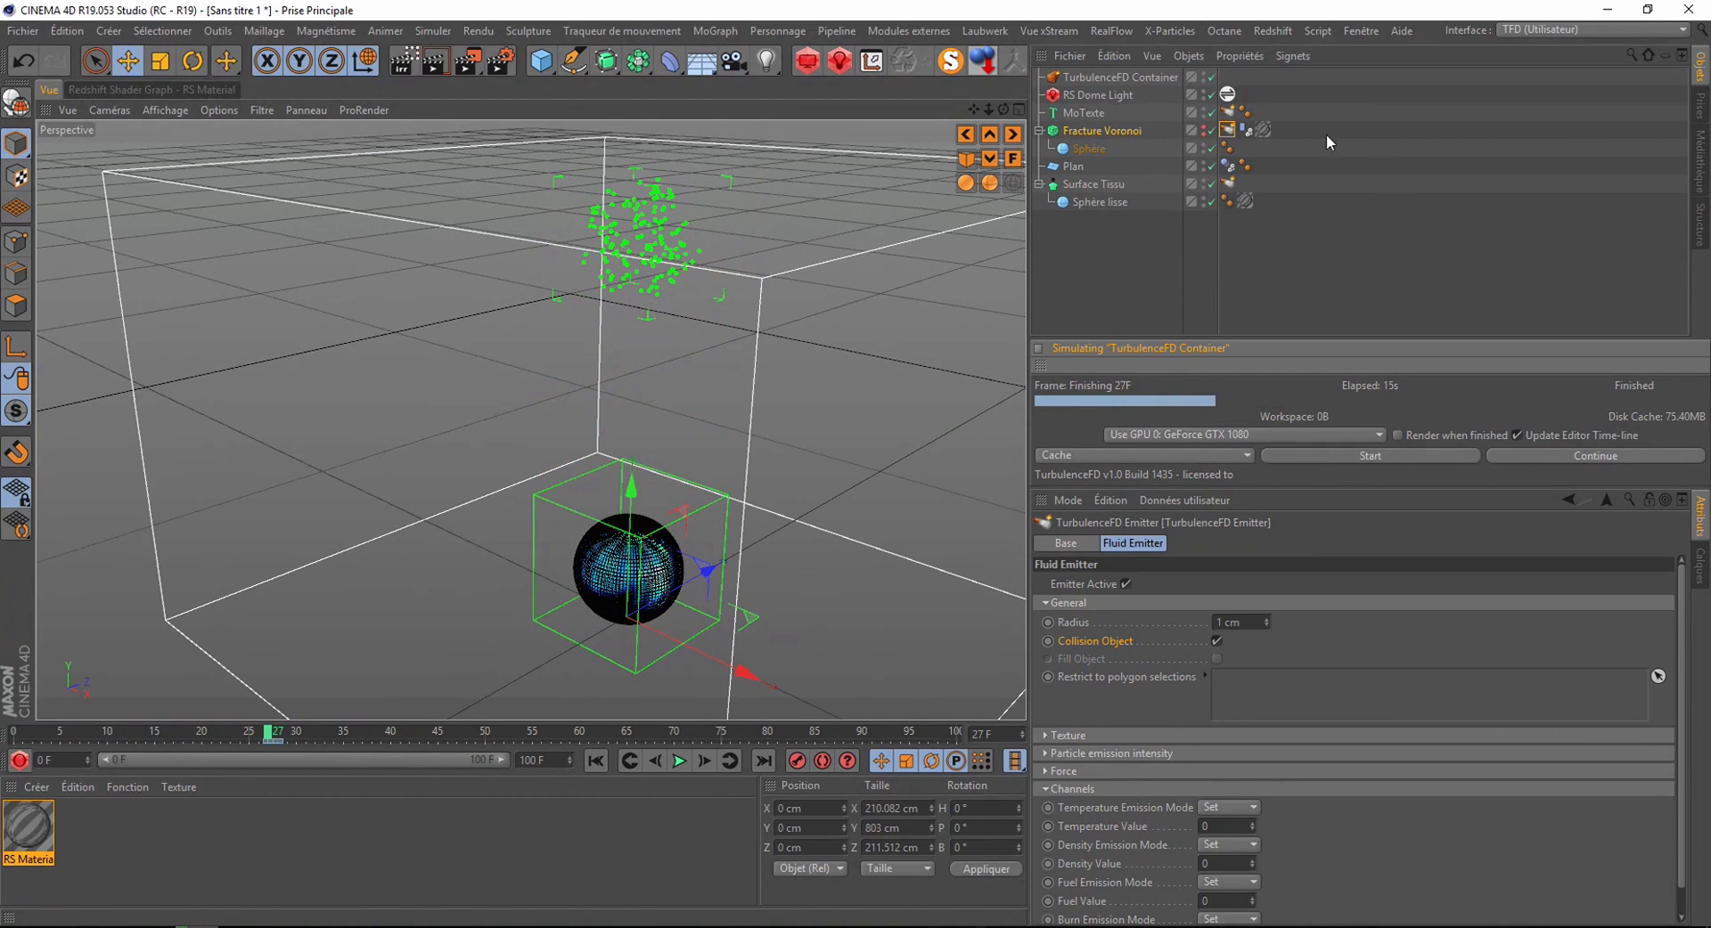
- Close the TurbulenceFD container's -Y boundary, then continue the simulation and stop it around frame 45
click(1088, 77)
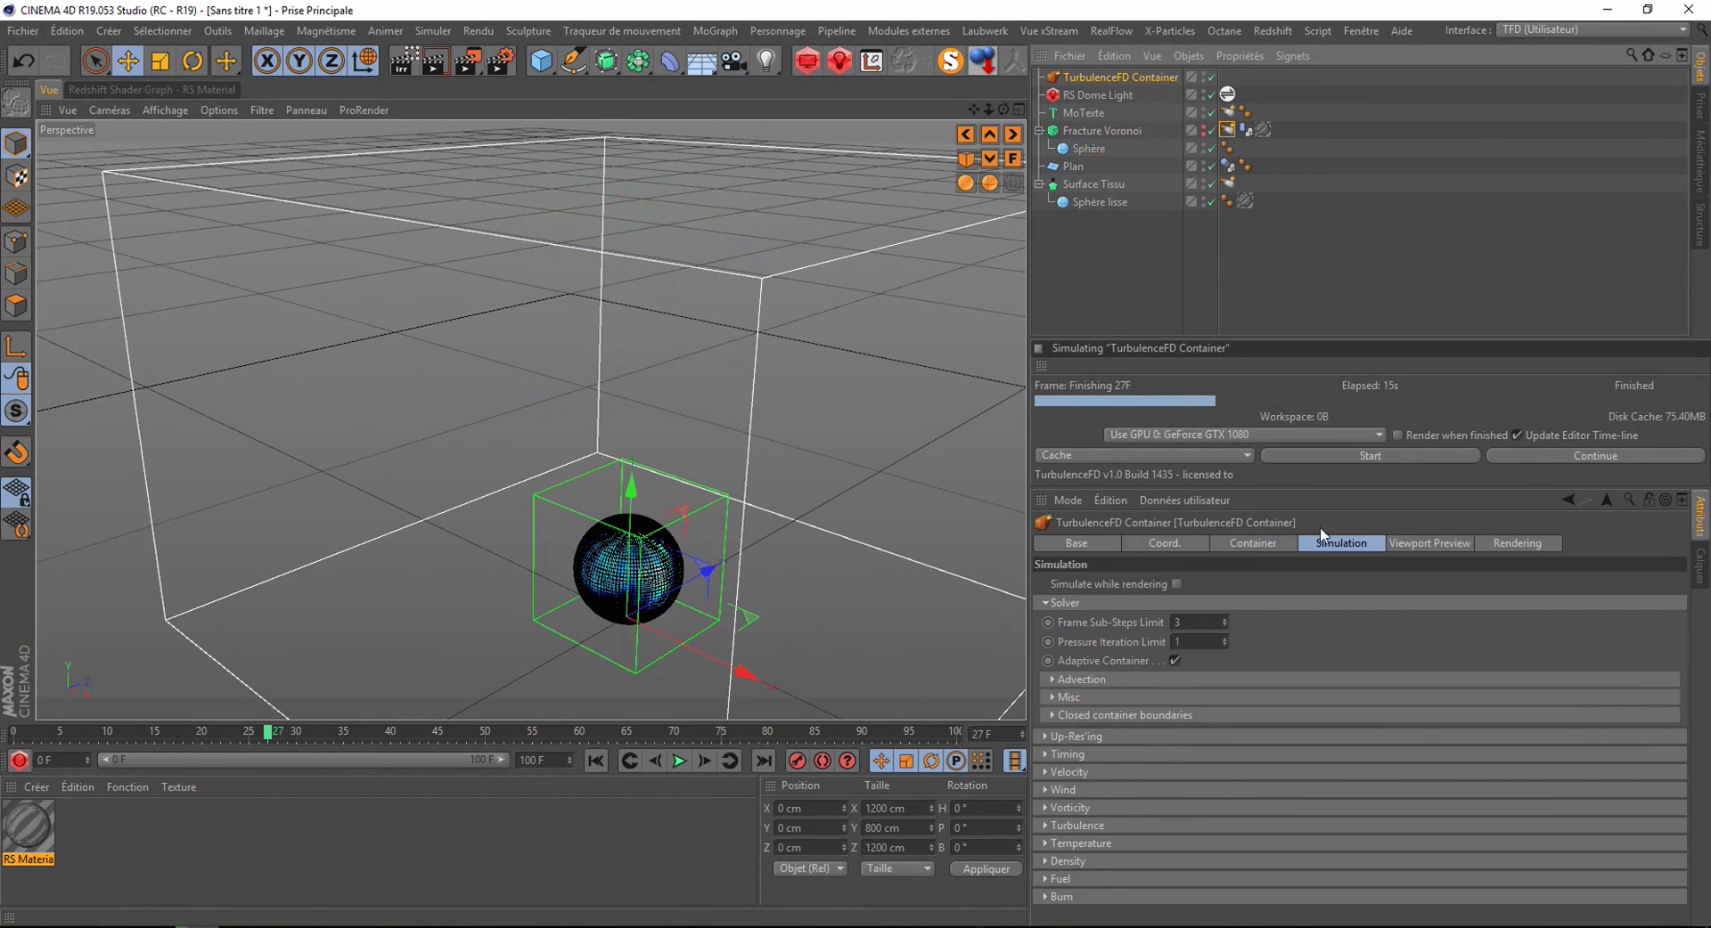
click(1360, 546)
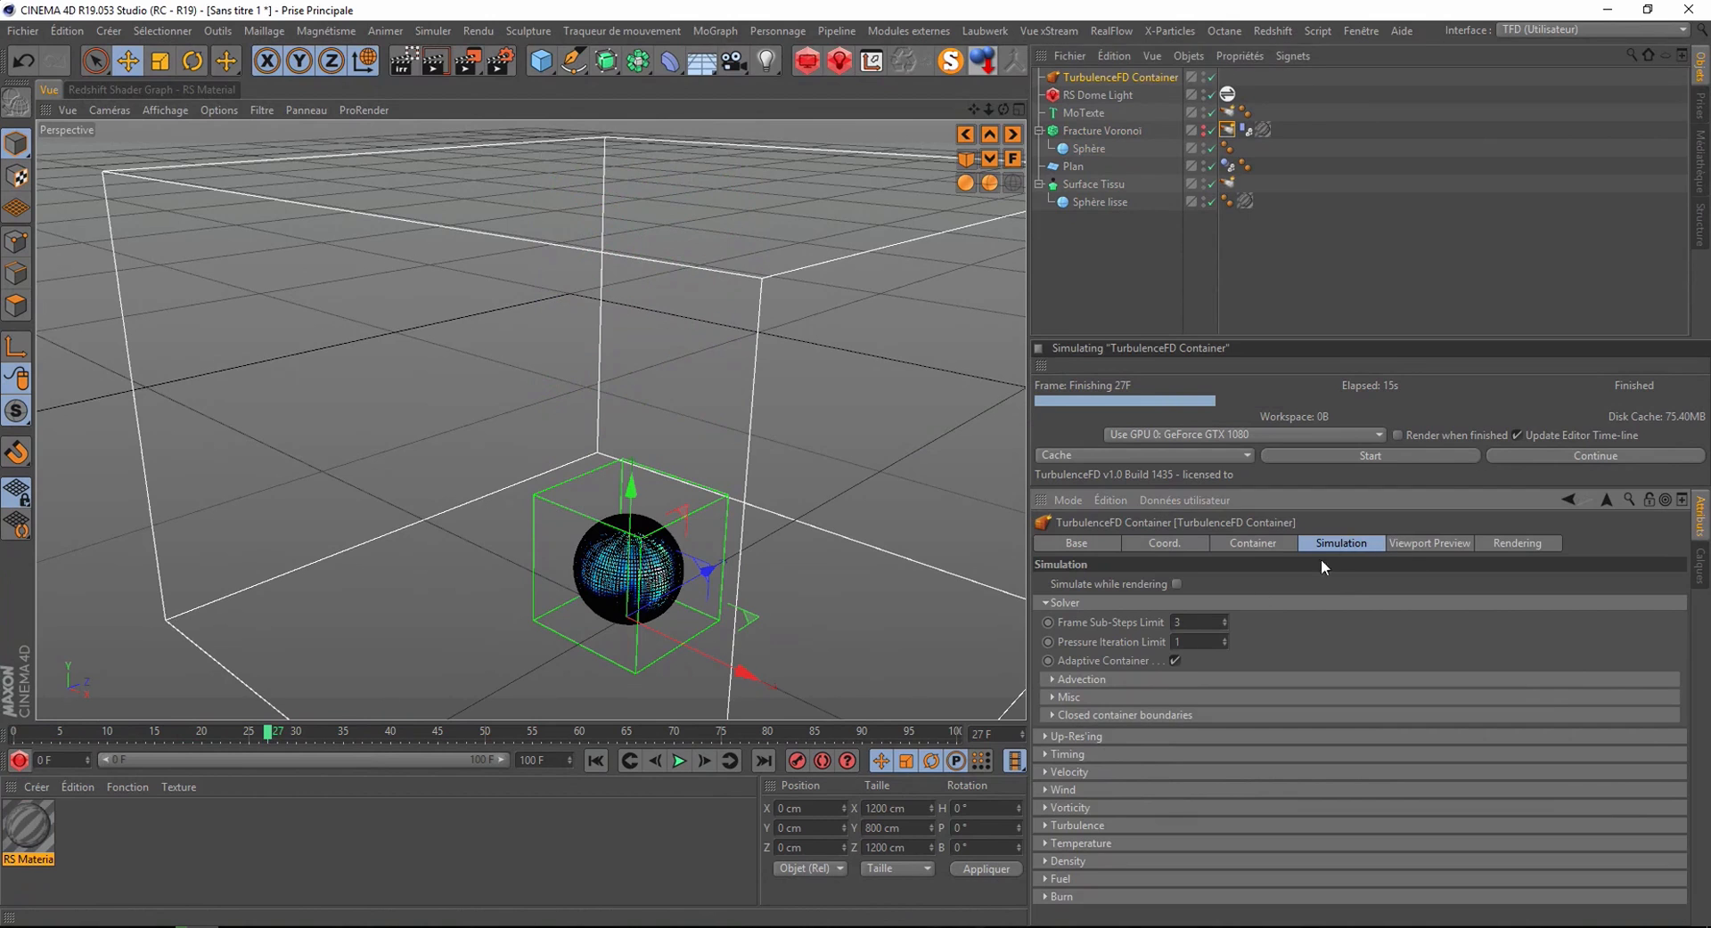
click(1062, 716)
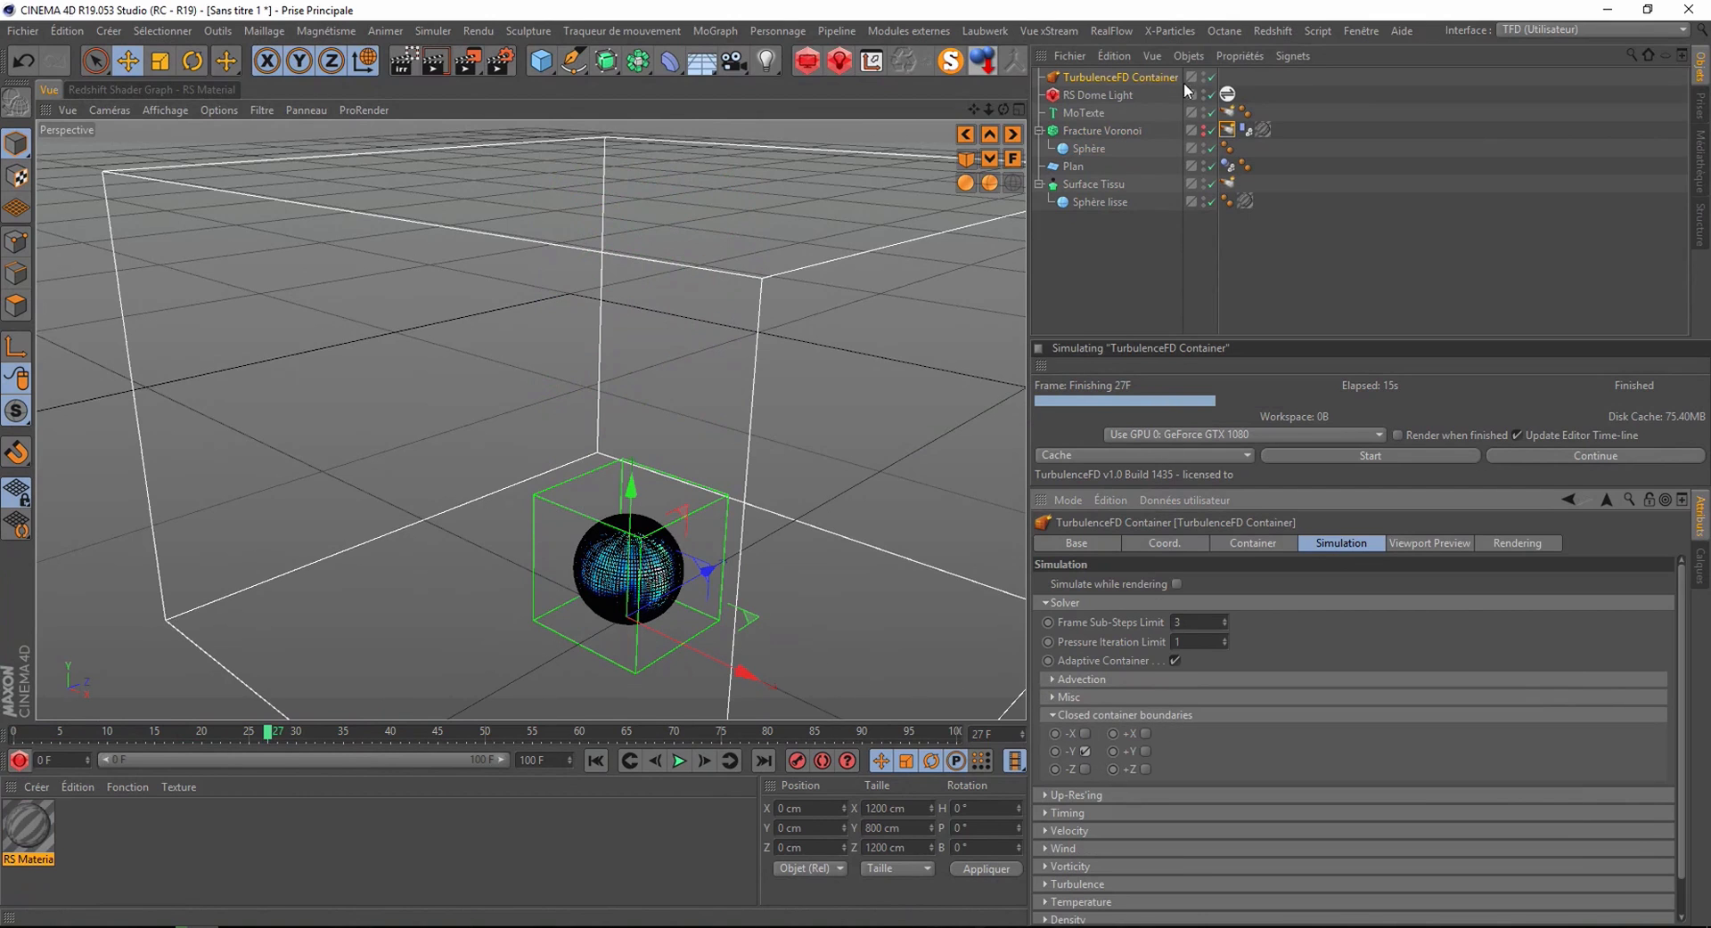
click(1591, 457)
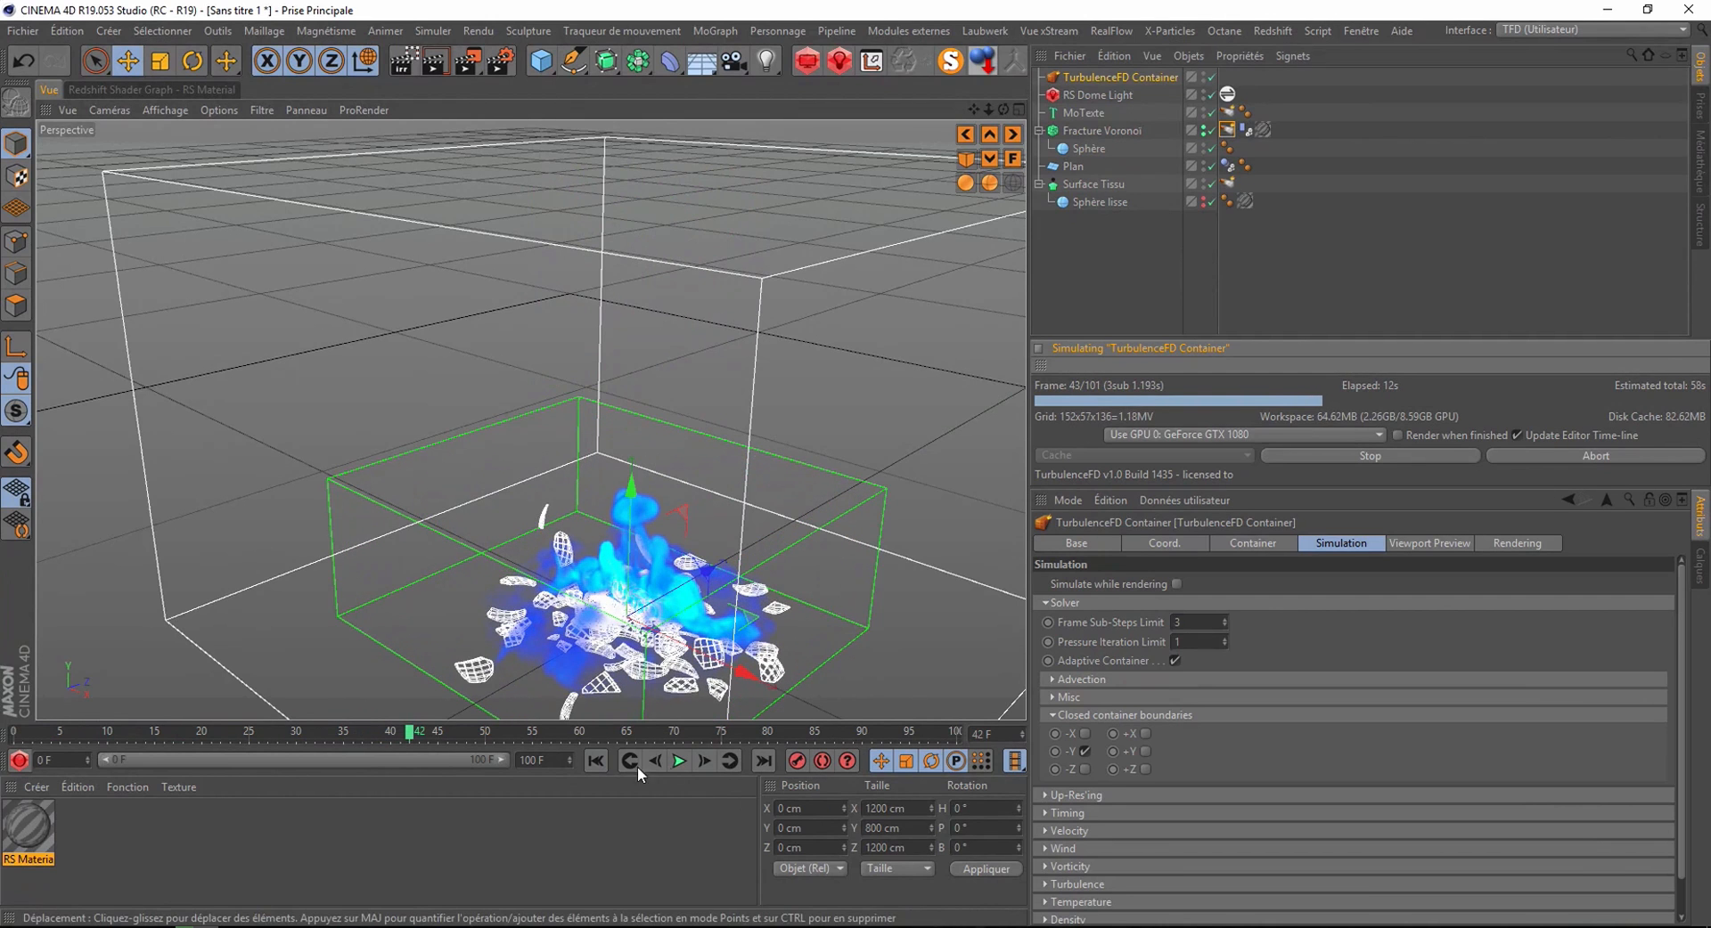
click(1349, 458)
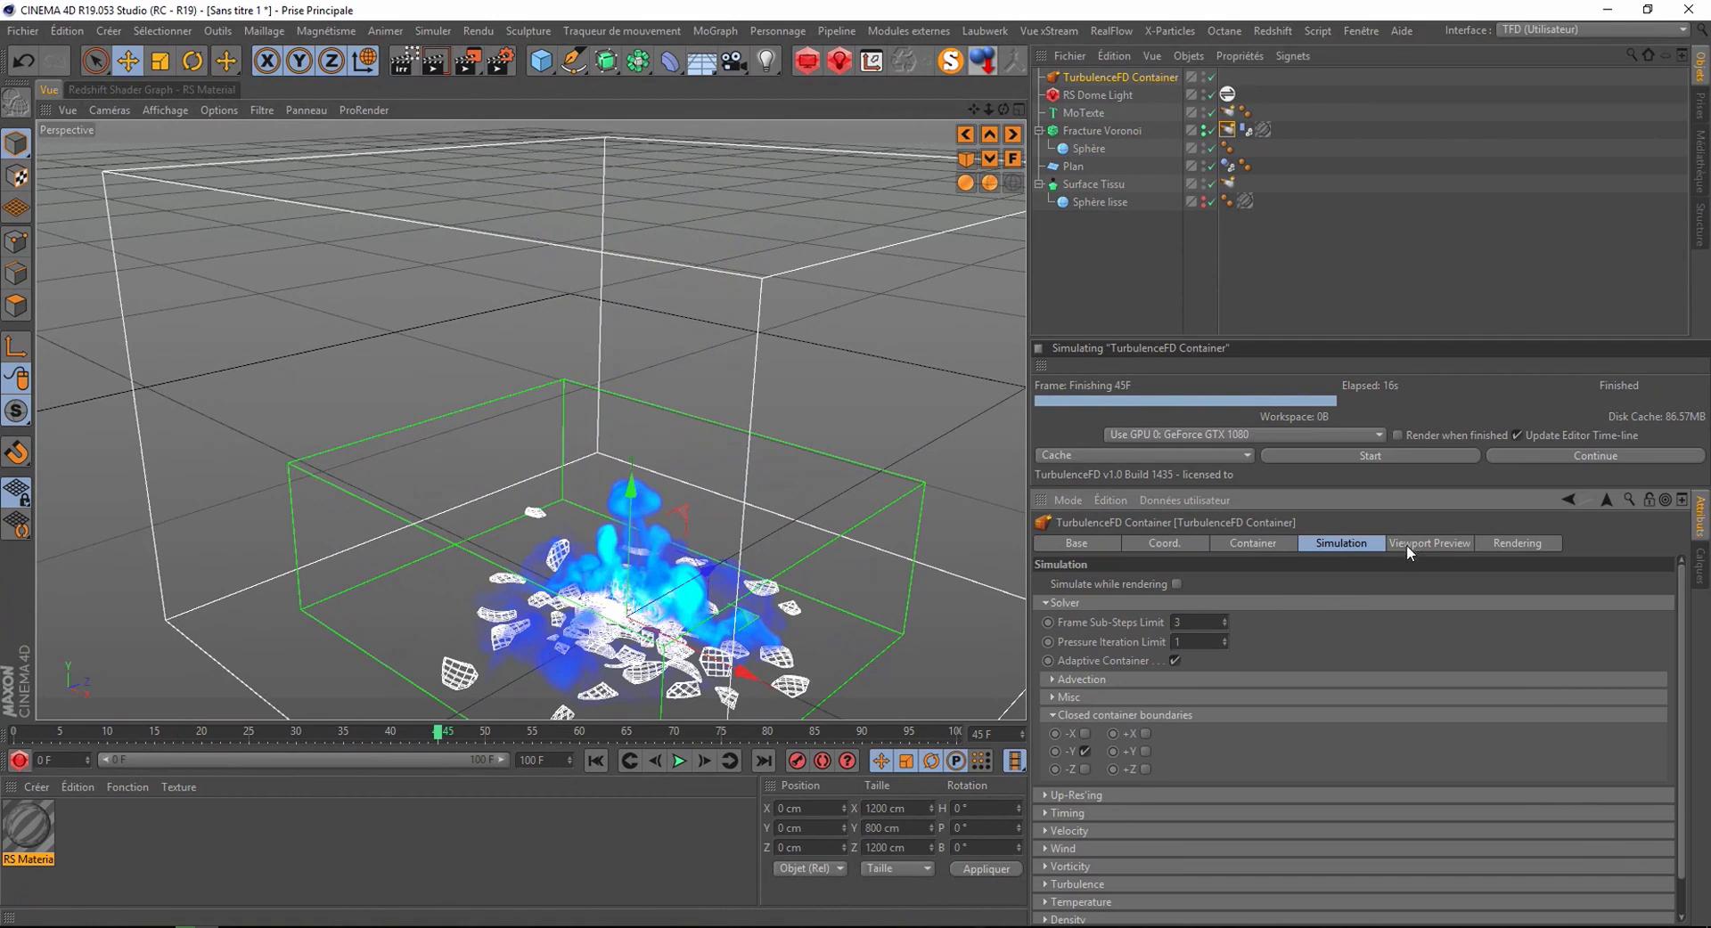
- Set the container's temperature Buoyancy to 300 cm and the Y value of its Buoyancy Direction to -1
click(1067, 902)
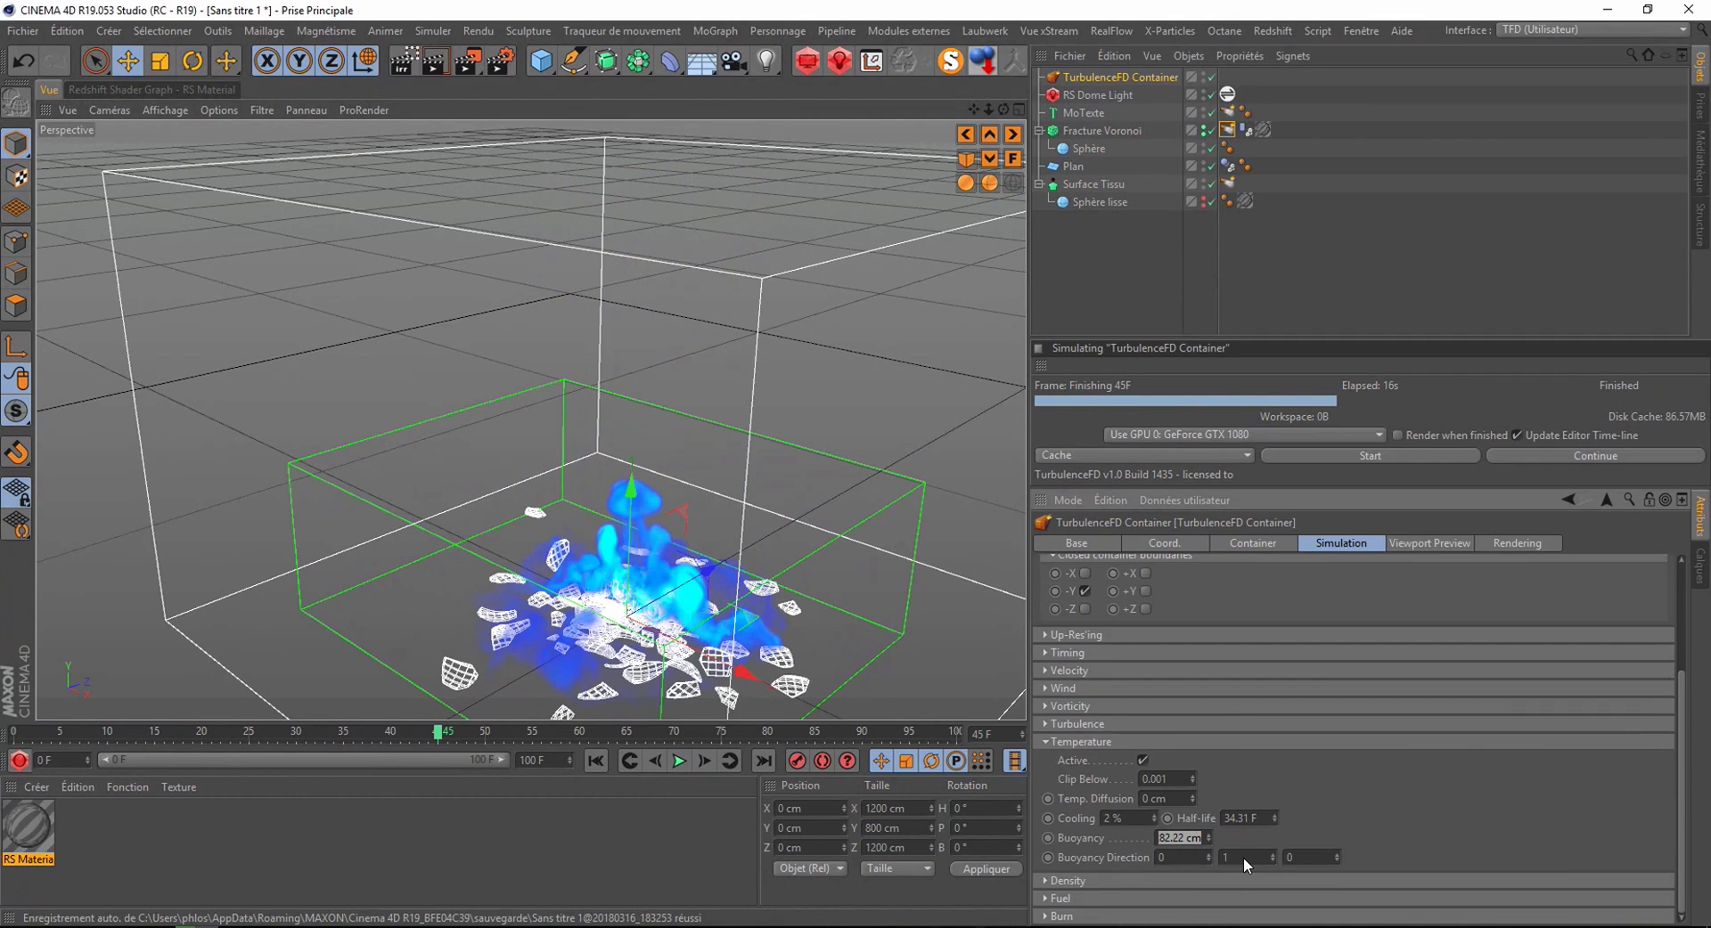
text(300)
text(-)
- Rerun the simulation with the cache overwritten, stop it around frame 47, and inspect the smoke around the text up close
click(1374, 454)
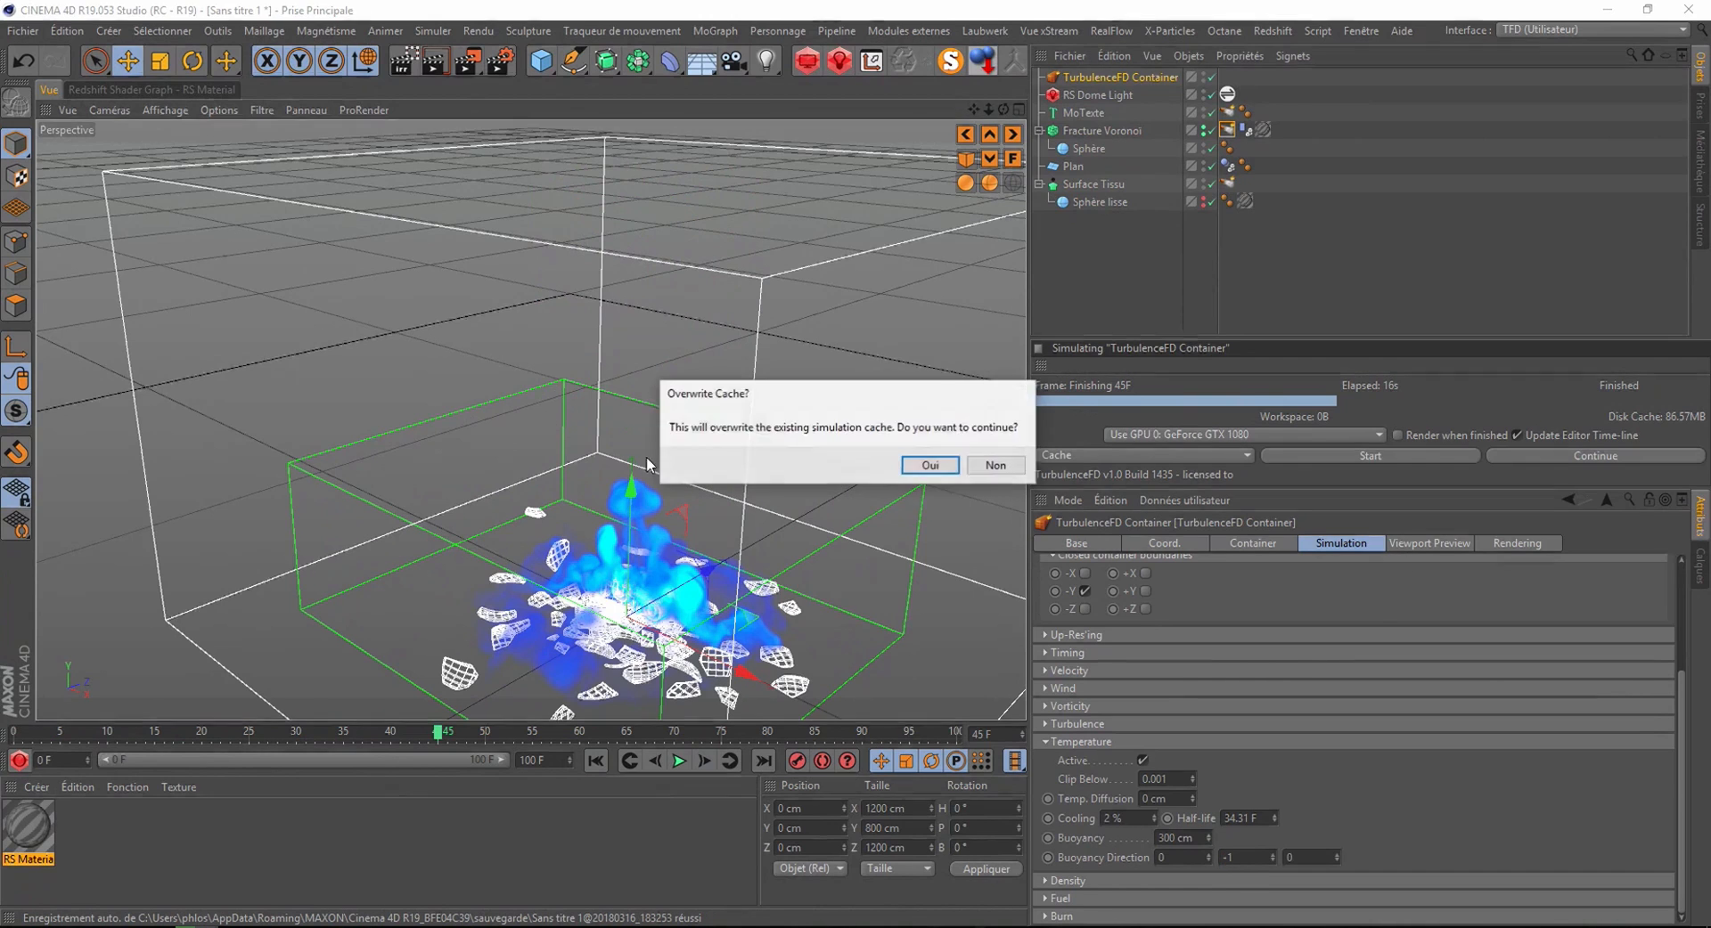
click(930, 465)
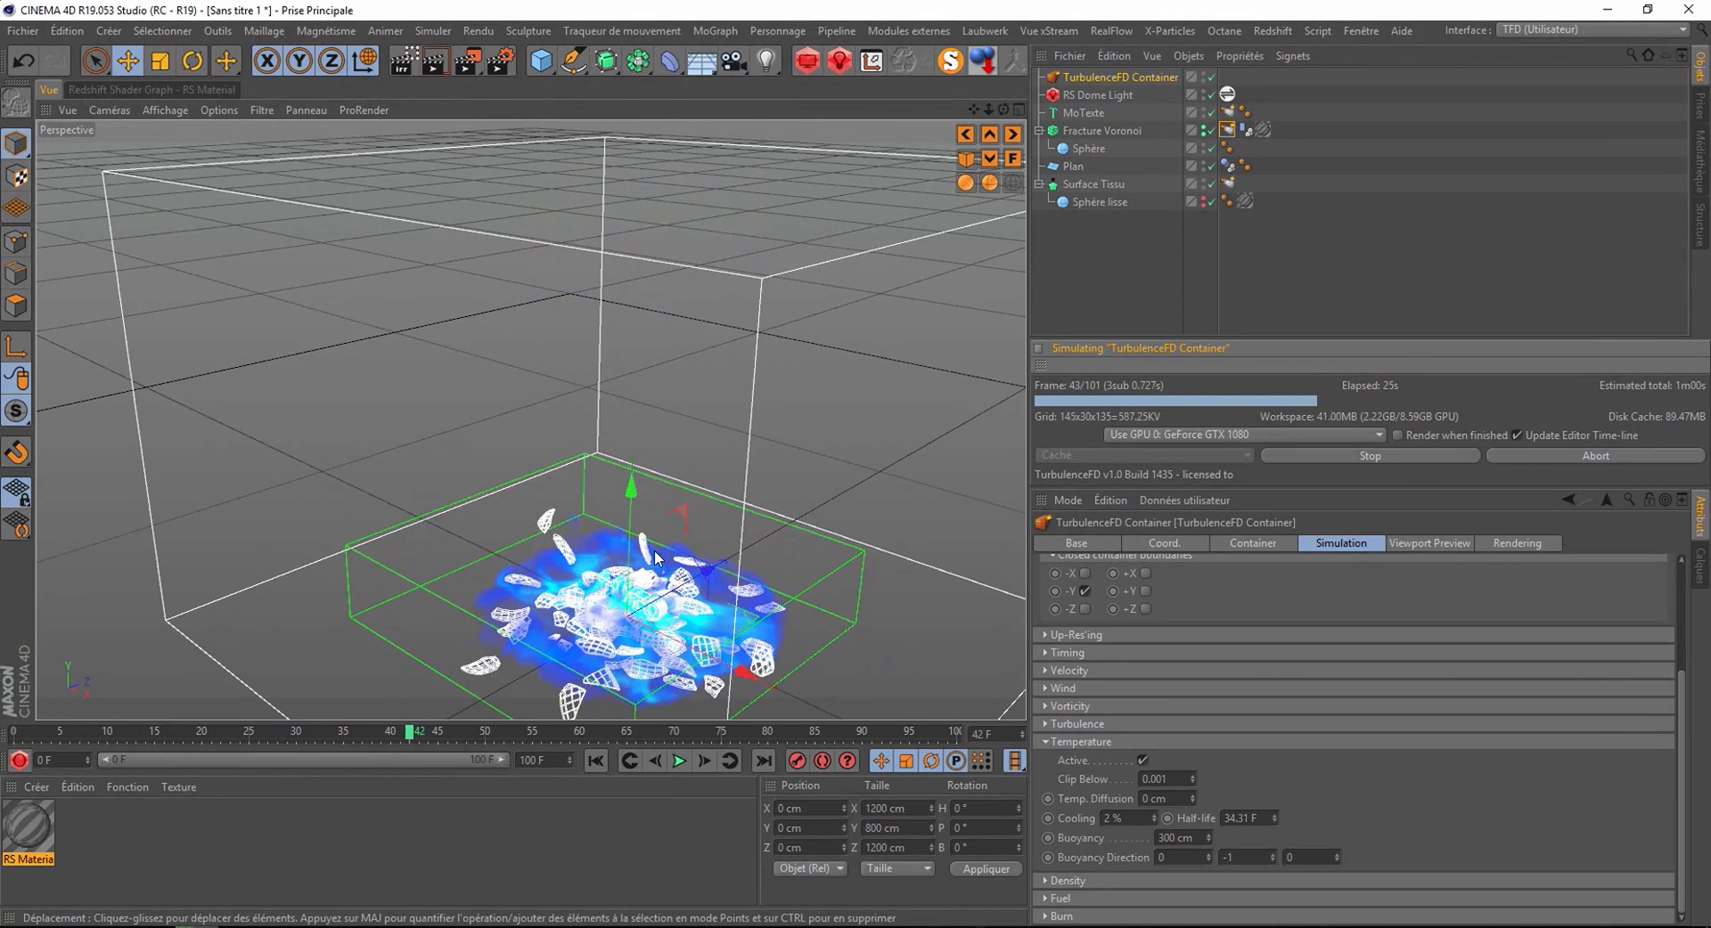
click(1395, 458)
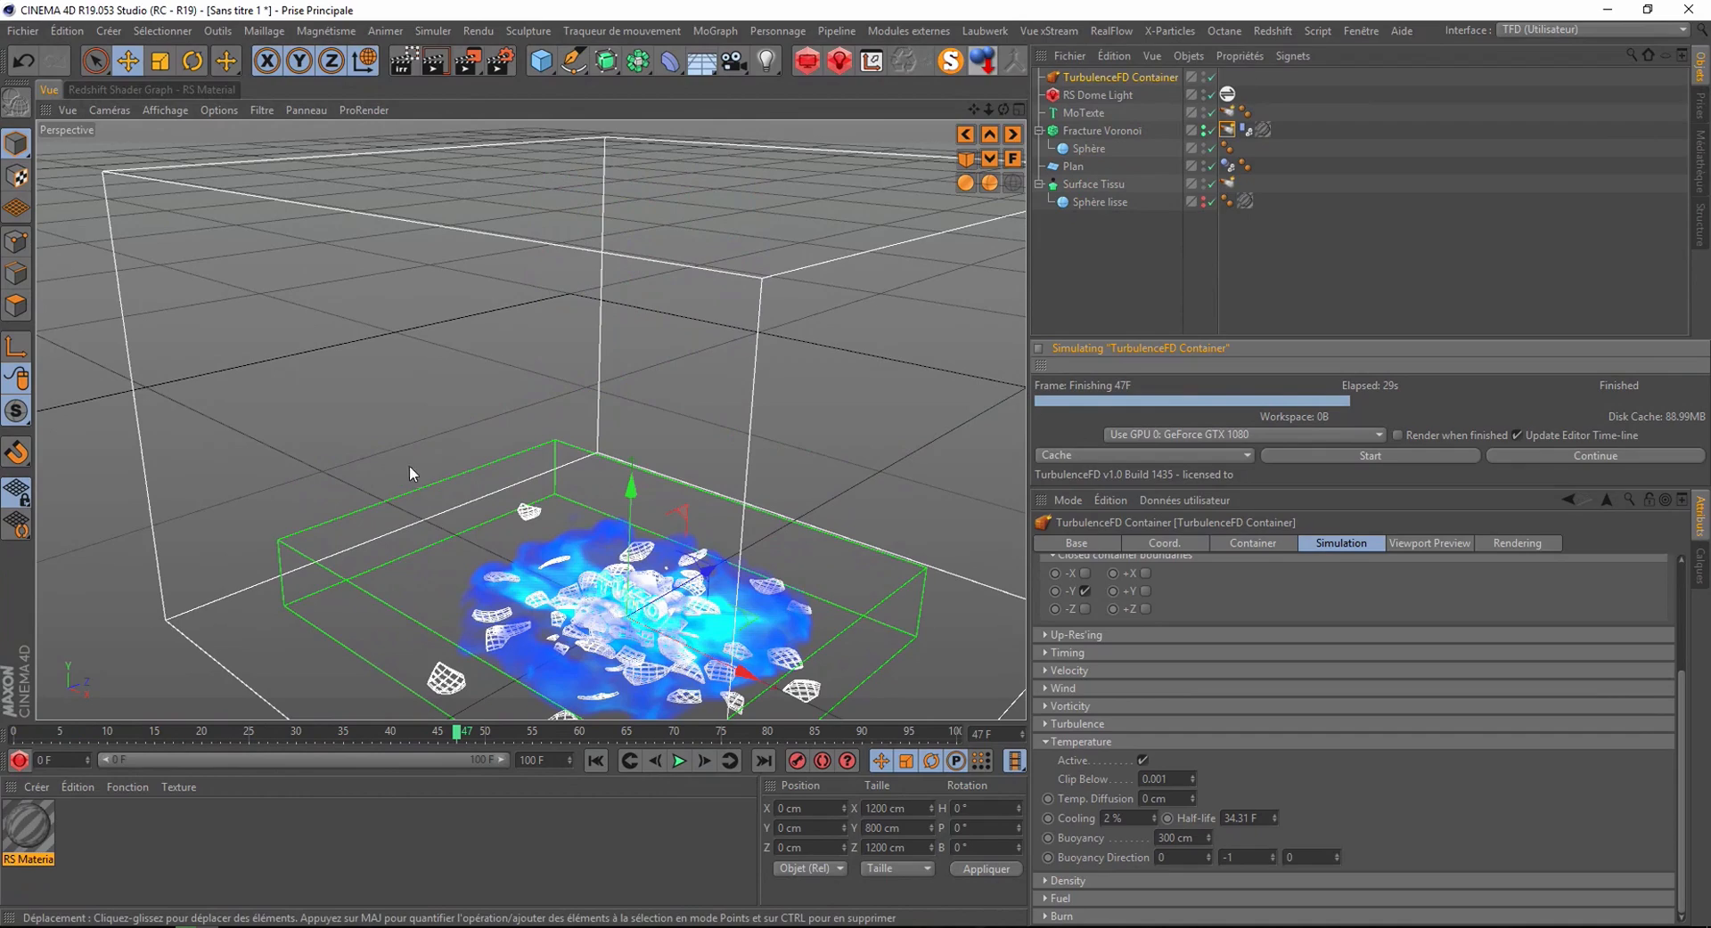
scroll(616, 650, up, 2)
scroll(579, 570, up, 6)
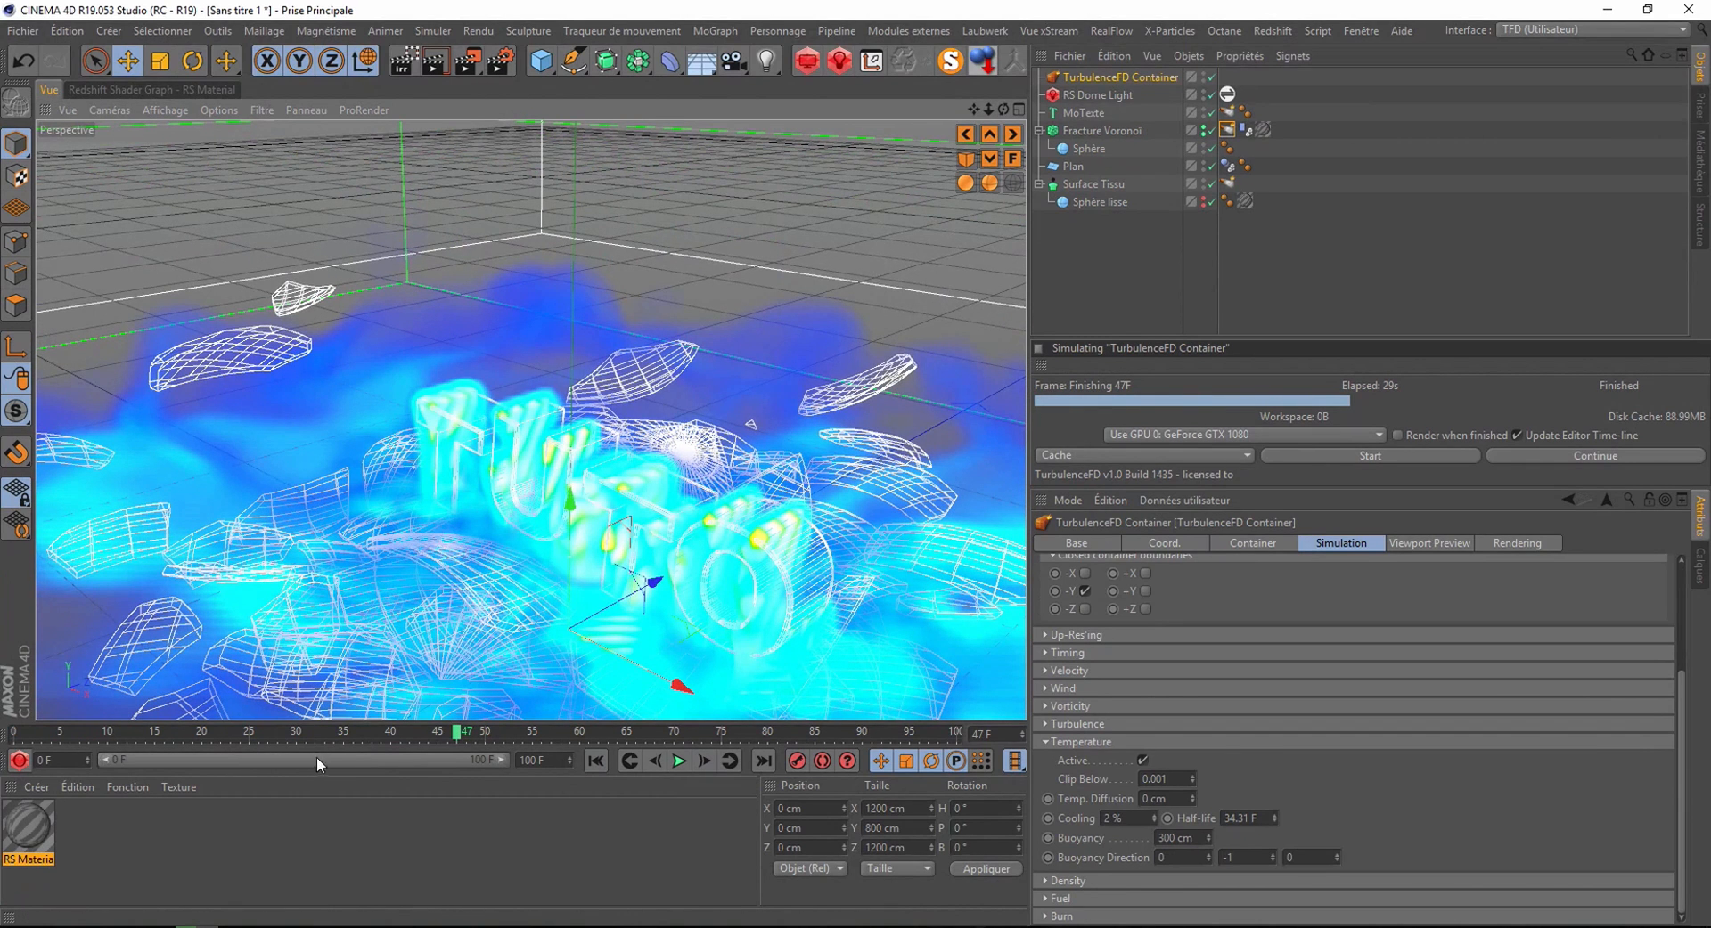
- Keyframe the Temperature Value of MoTexte's TurbulenceFD Emitter at 1 on frame 27 and 0 on frame 28
drag(461, 731, 270, 736)
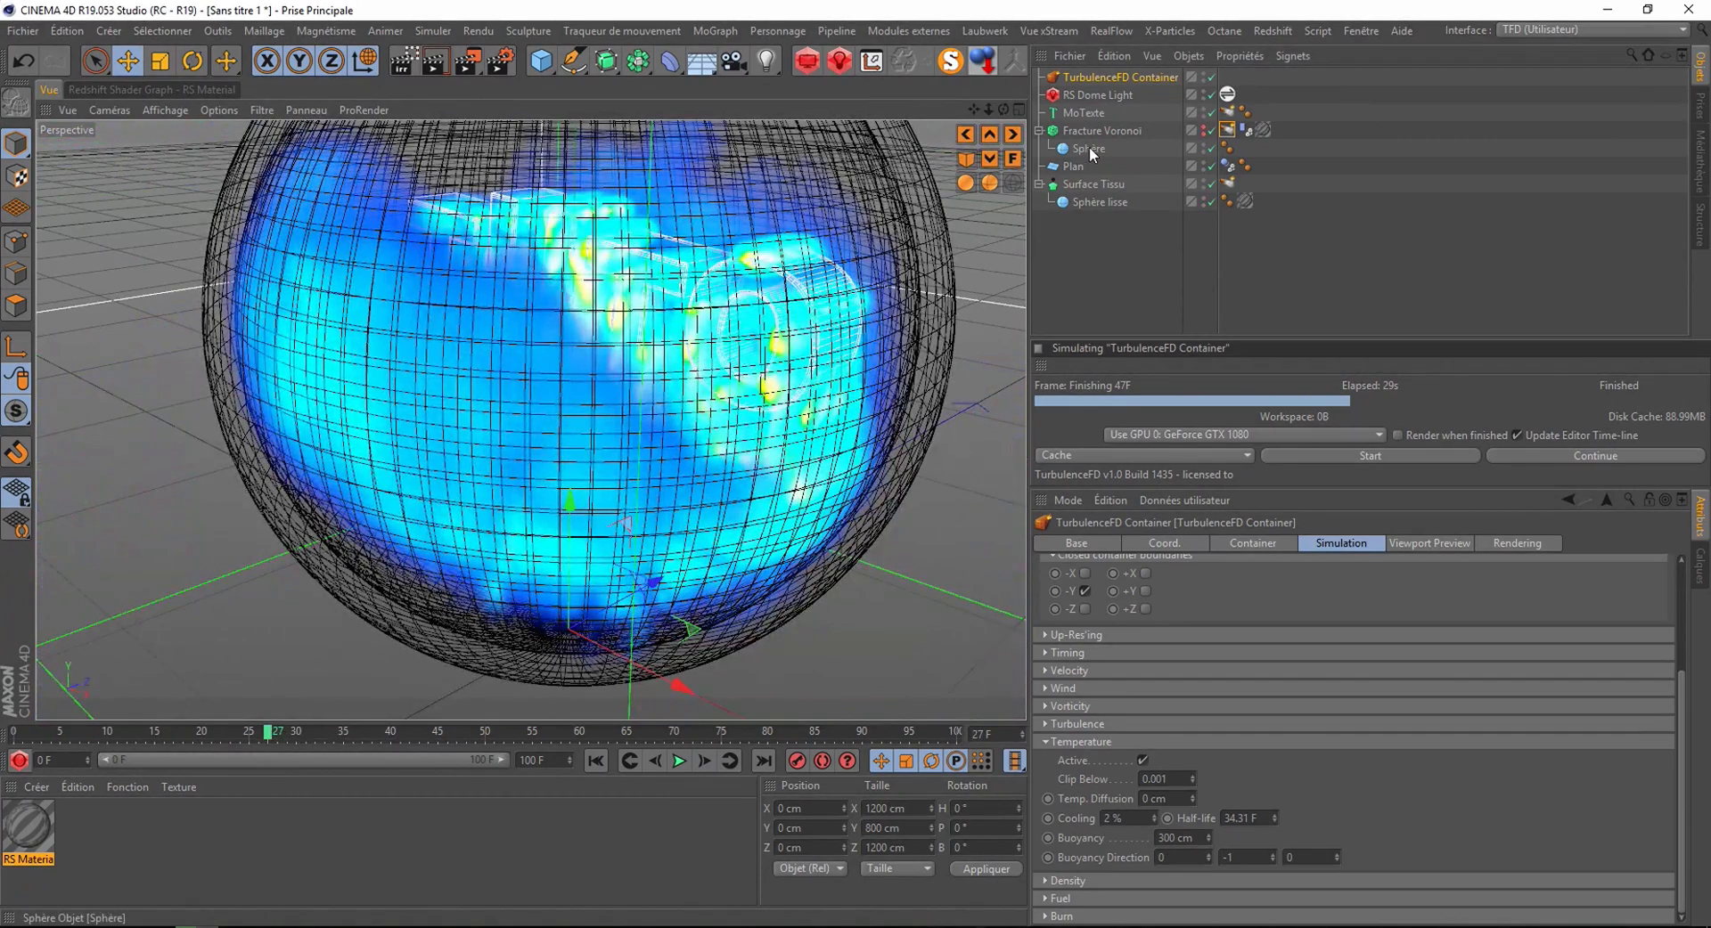
click(1228, 183)
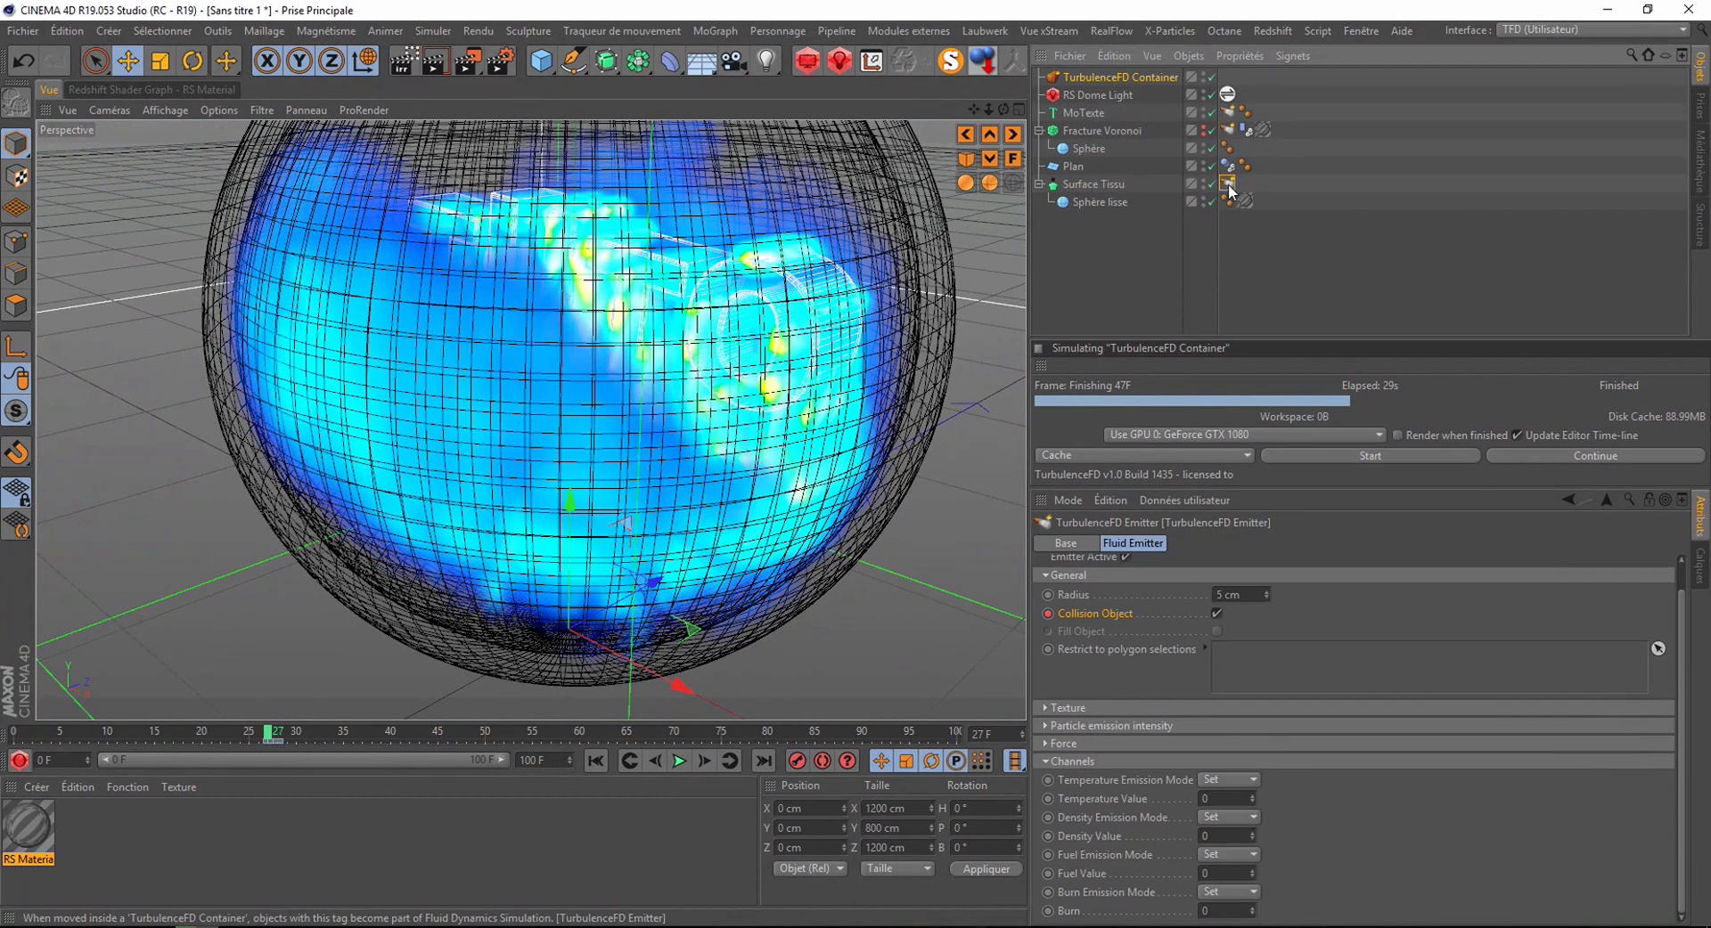
click(1228, 113)
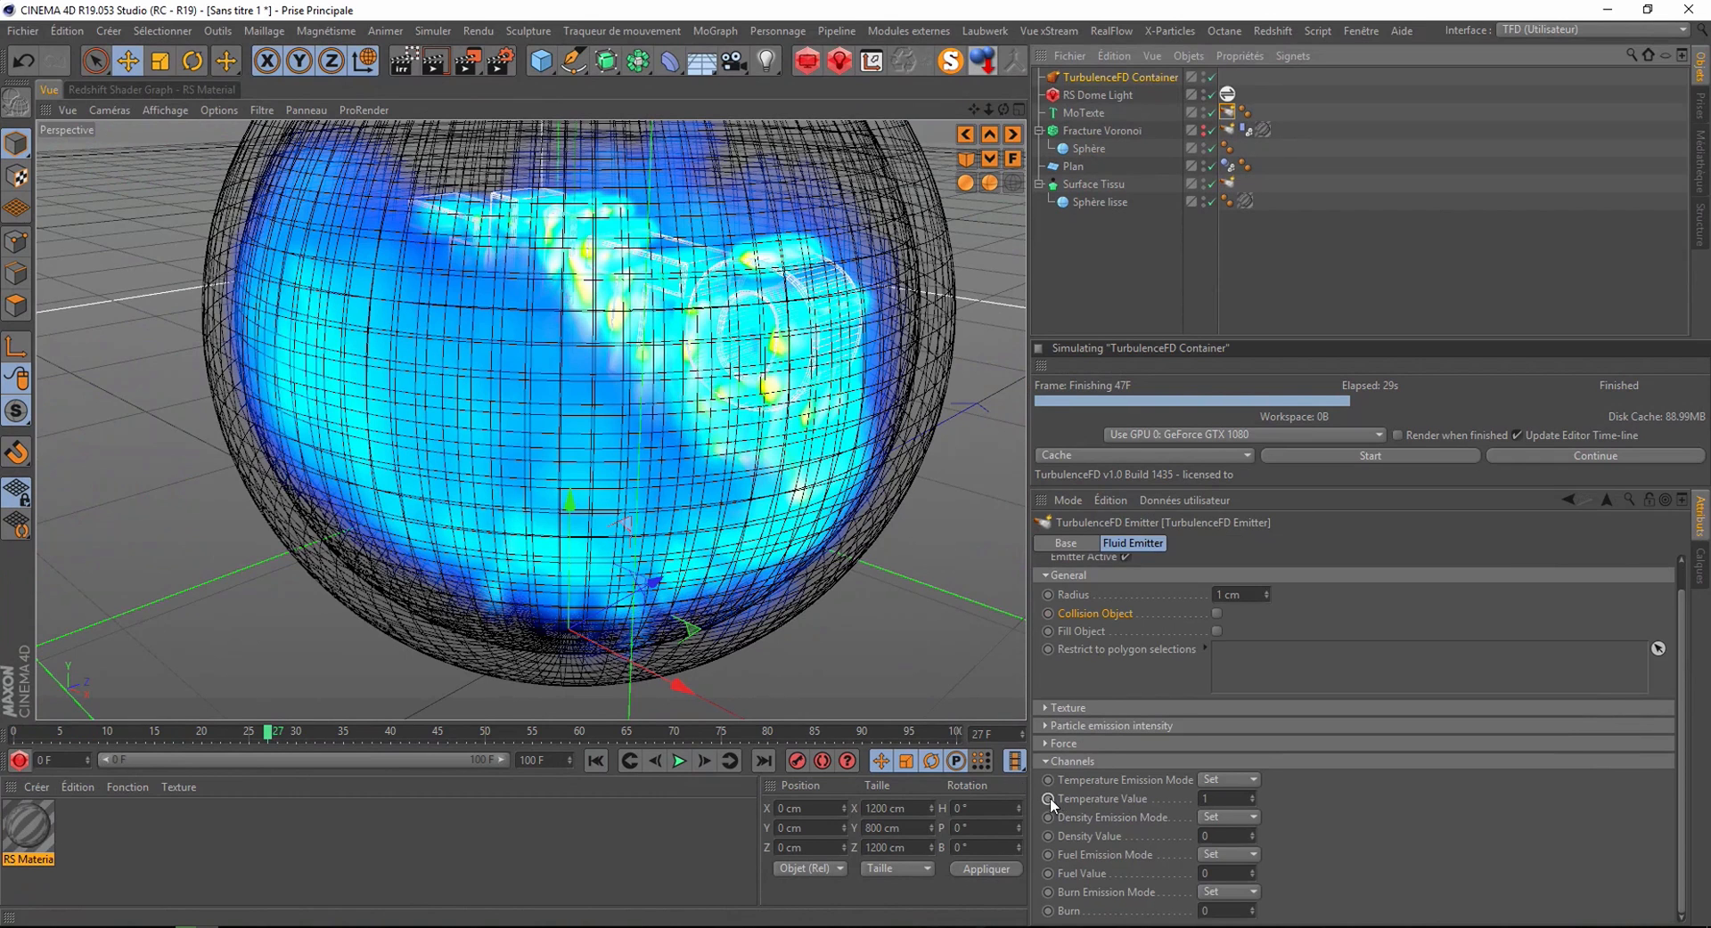
scroll(1133, 635, up, 1)
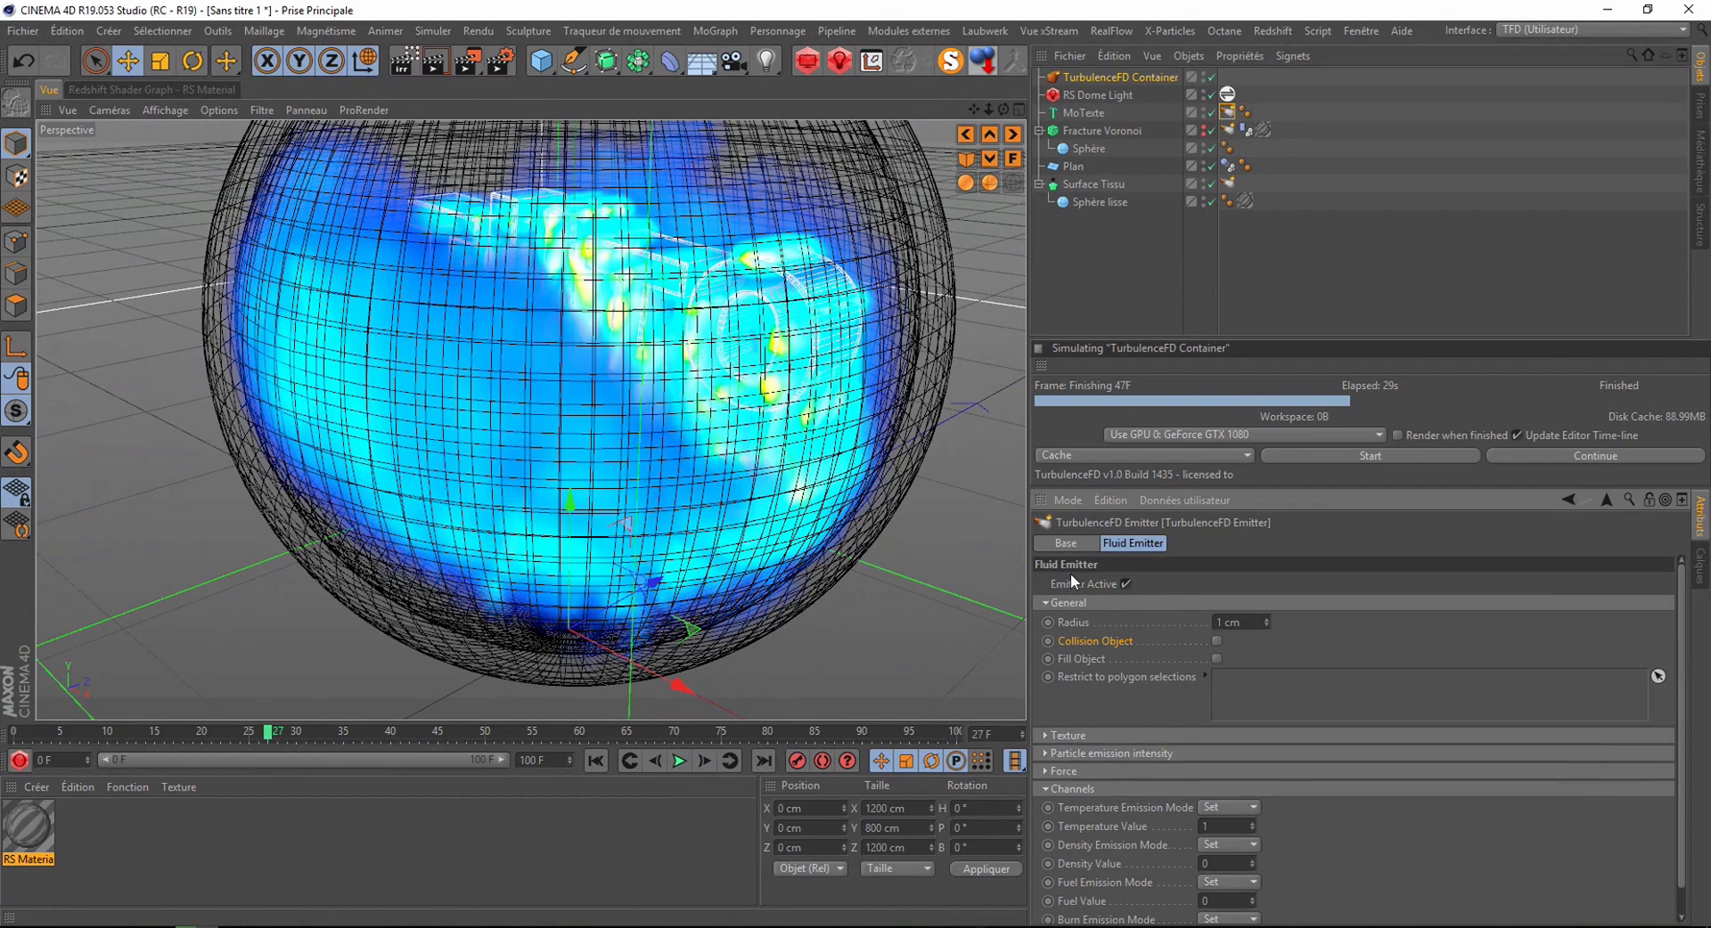
click(1048, 825)
click(712, 761)
text(0)
click(1047, 828)
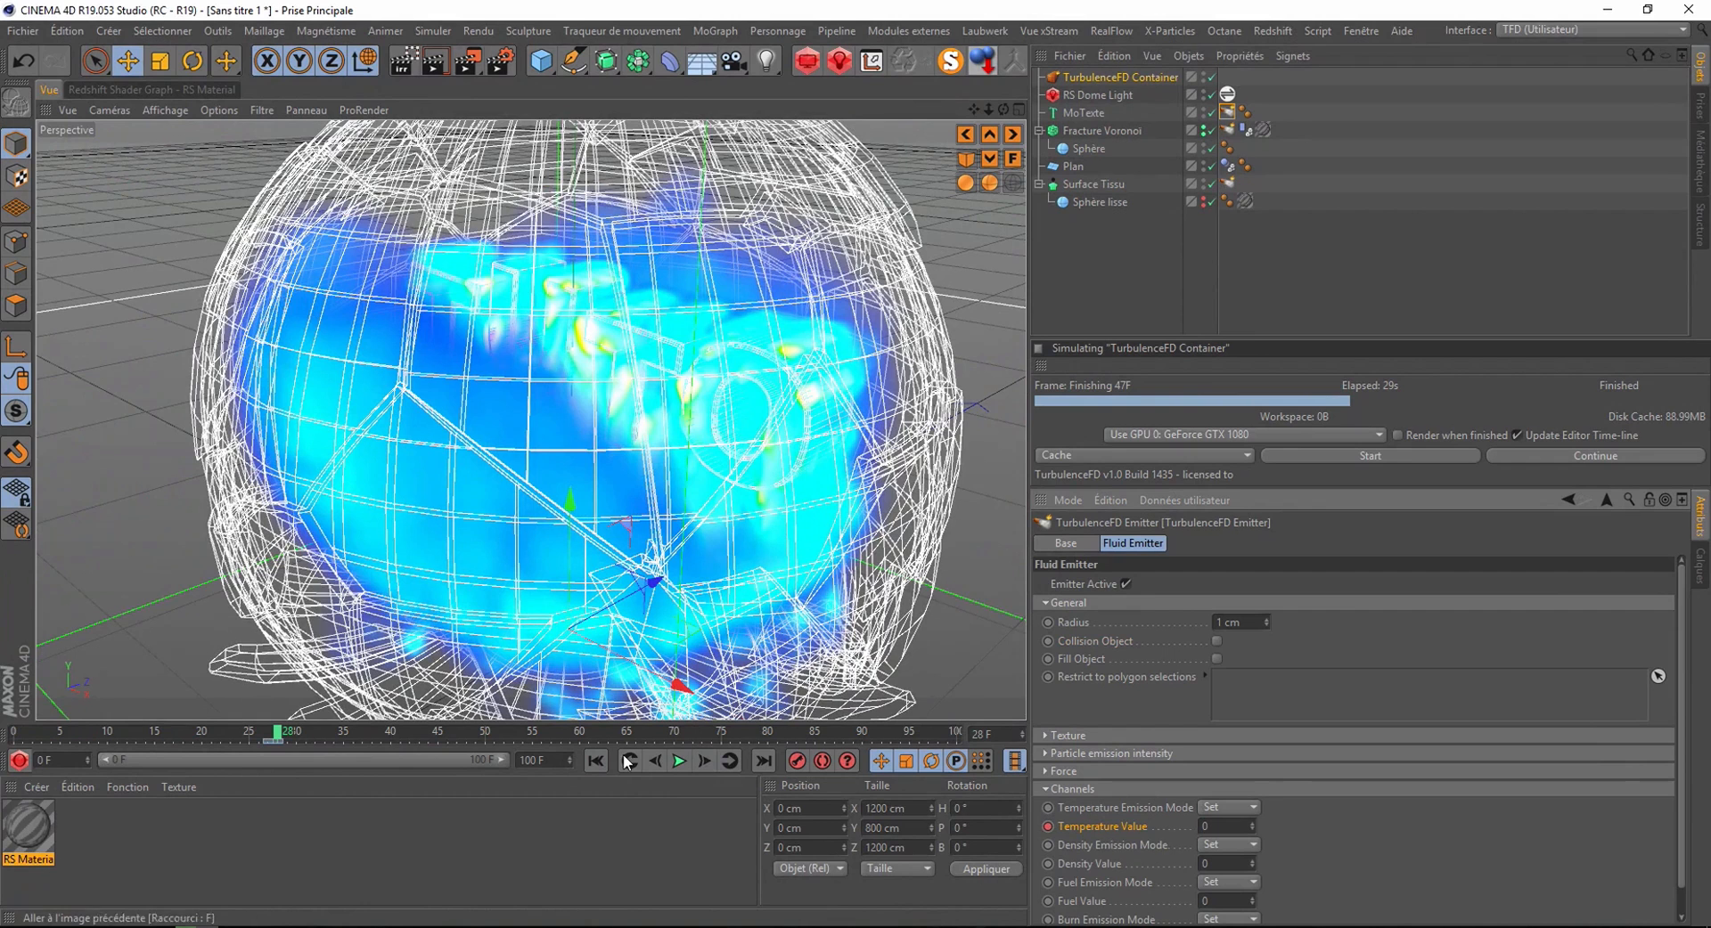
- Run the whole simulation through frame 100 with the existing cache overwritten and inspect the smoke spread over the floor
click(1354, 455)
click(929, 466)
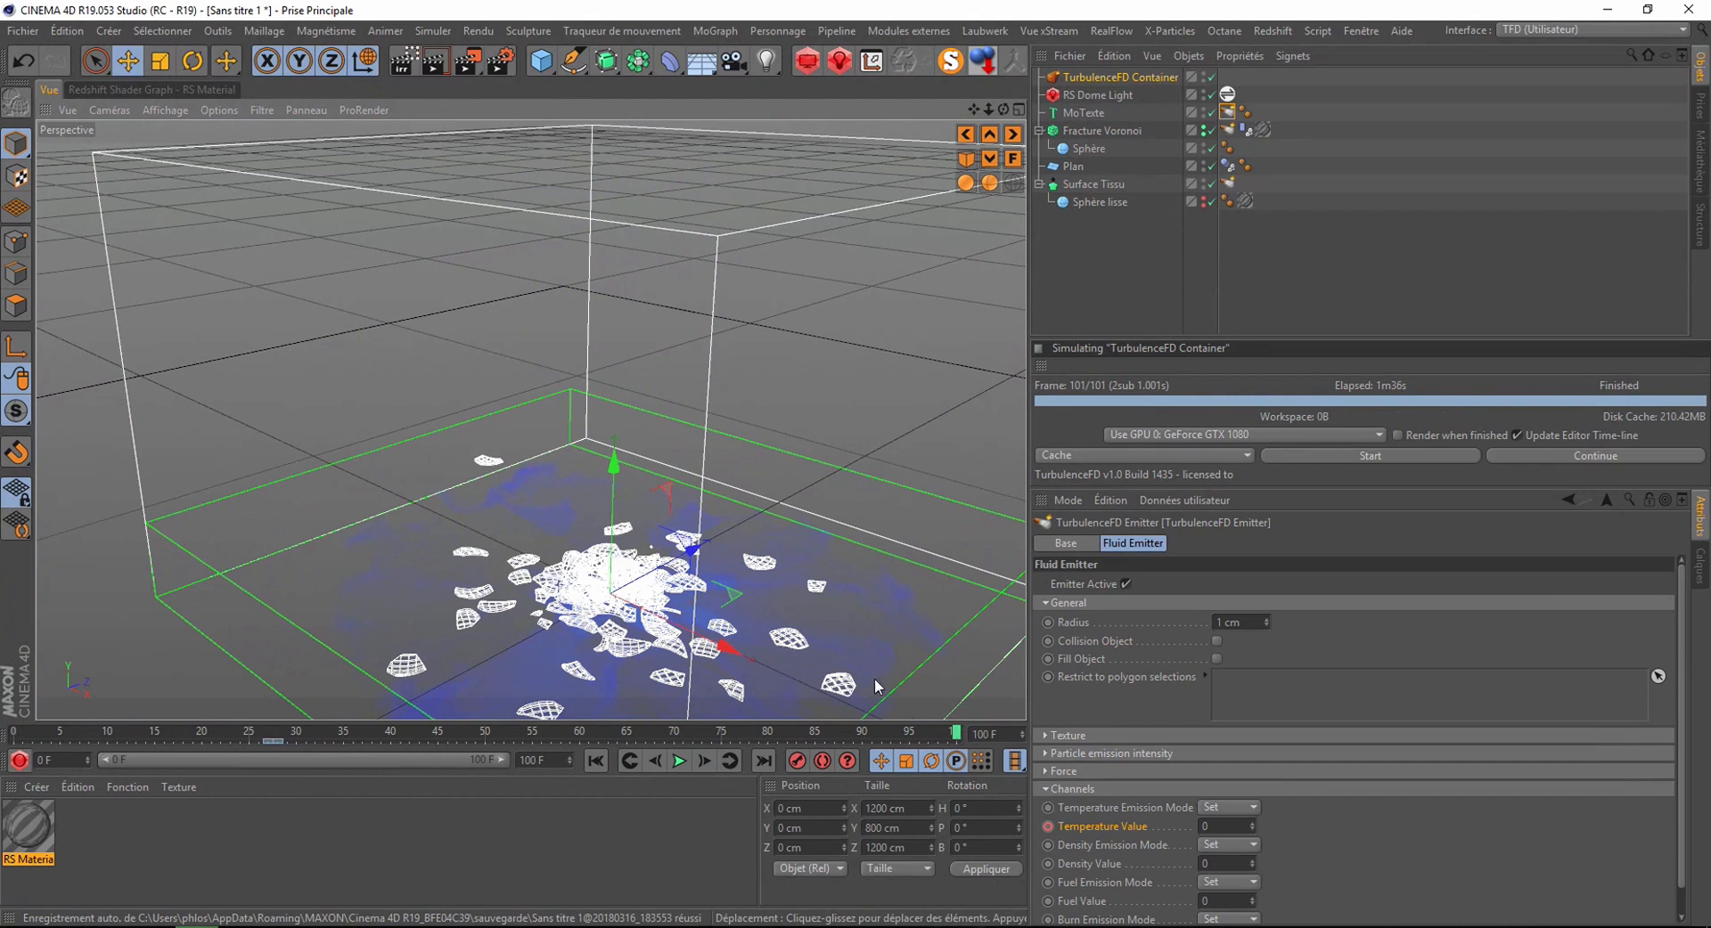
alt+drag(726, 670, 843, 613)
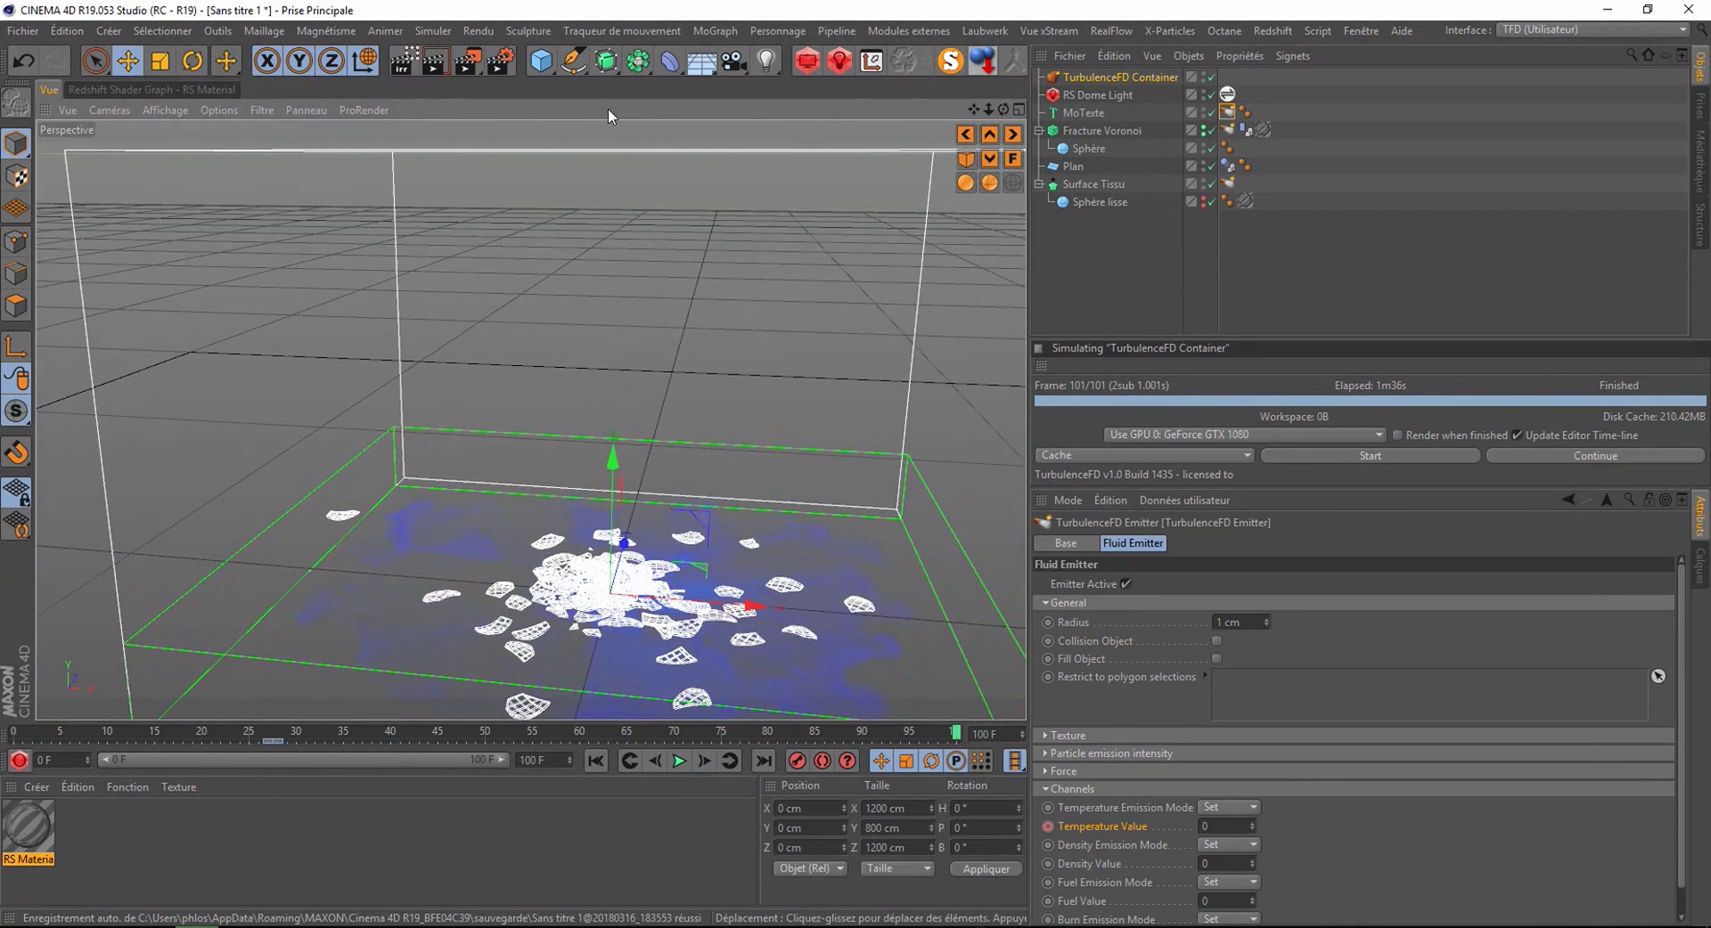
- Render the viewport at frame 100 from a distance and close to the TUTO text to examine how the scene renders
click(435, 61)
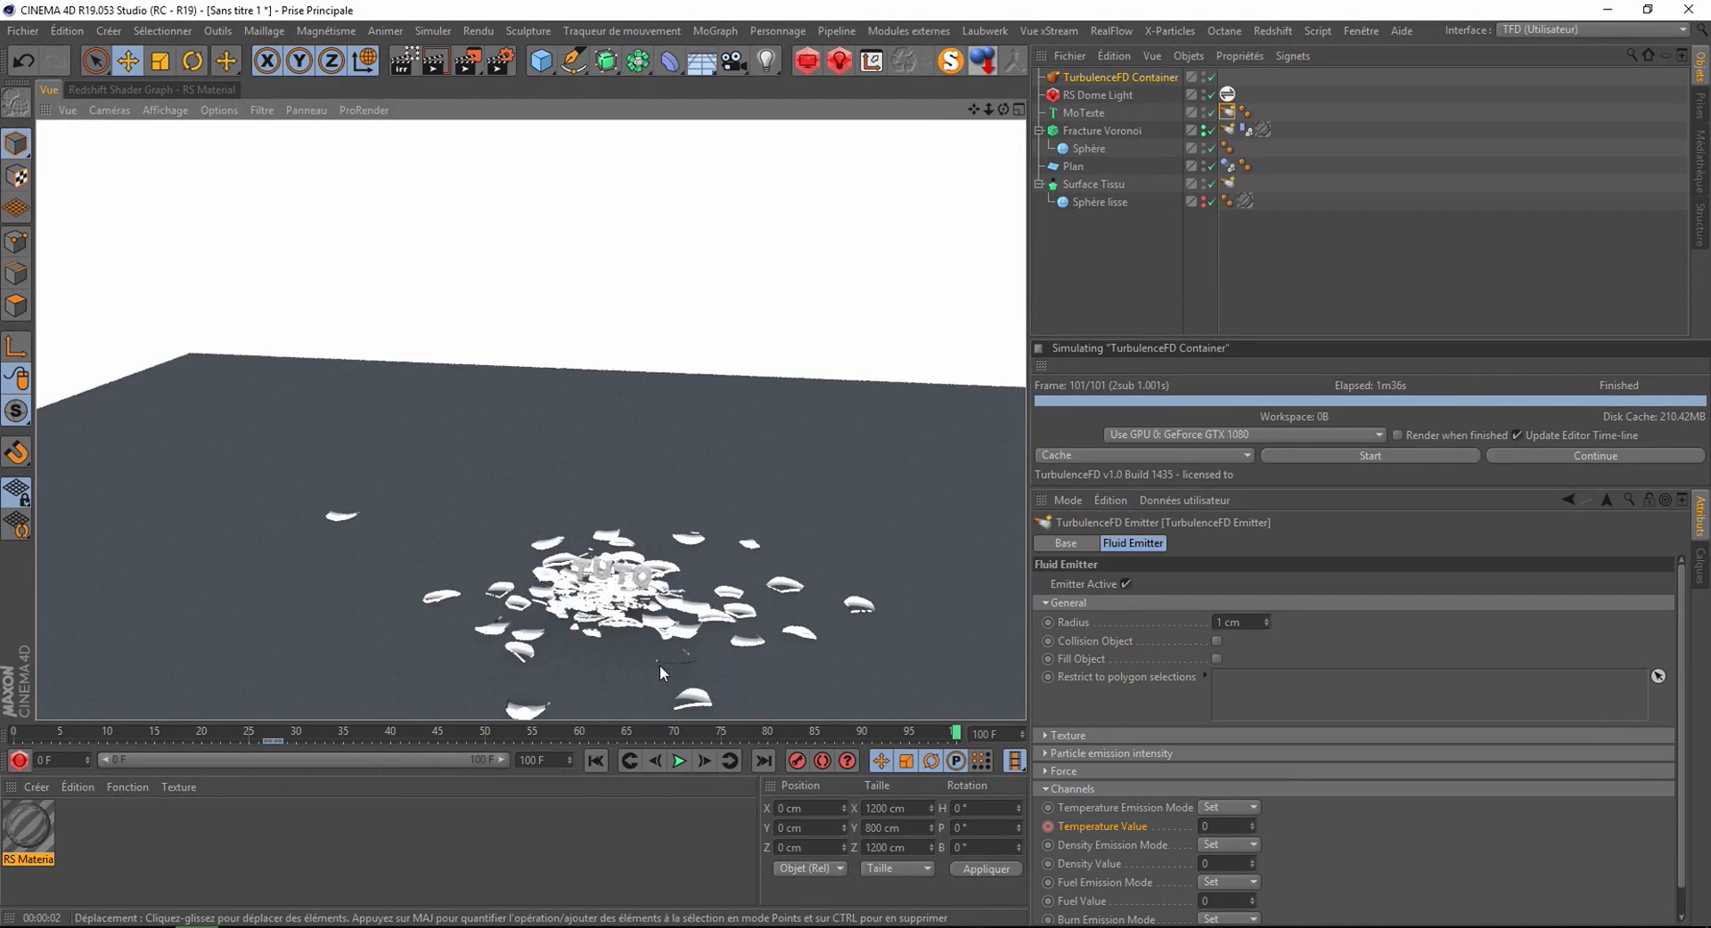
scroll(659, 666, up, 9)
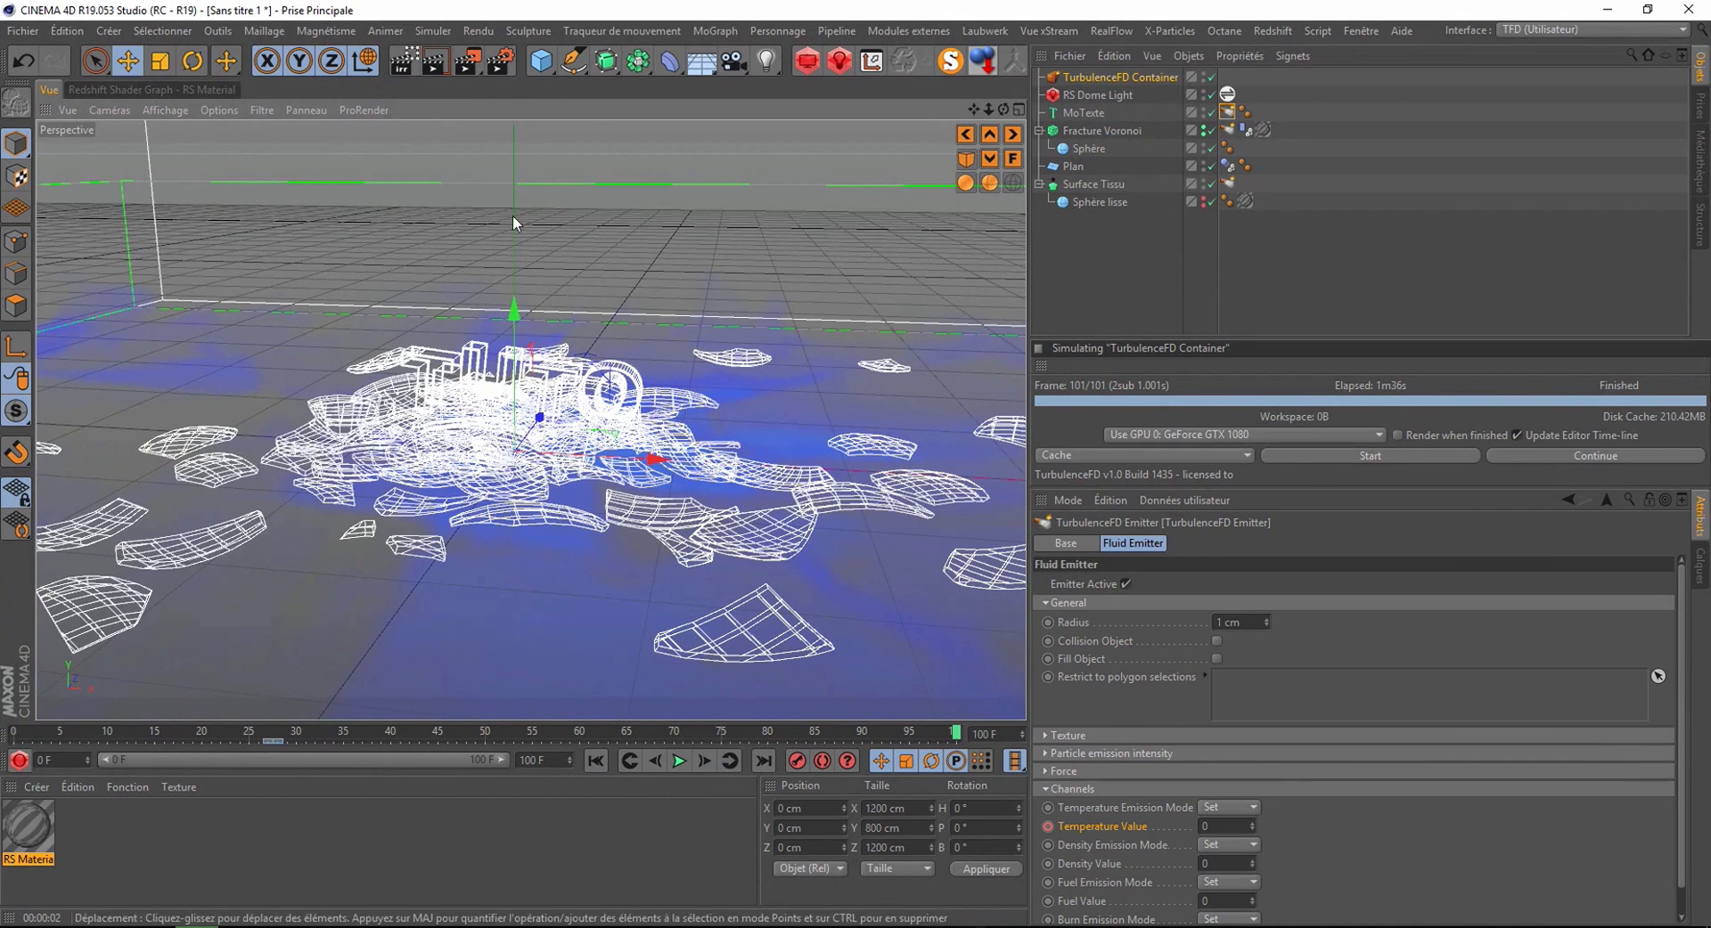
click(442, 60)
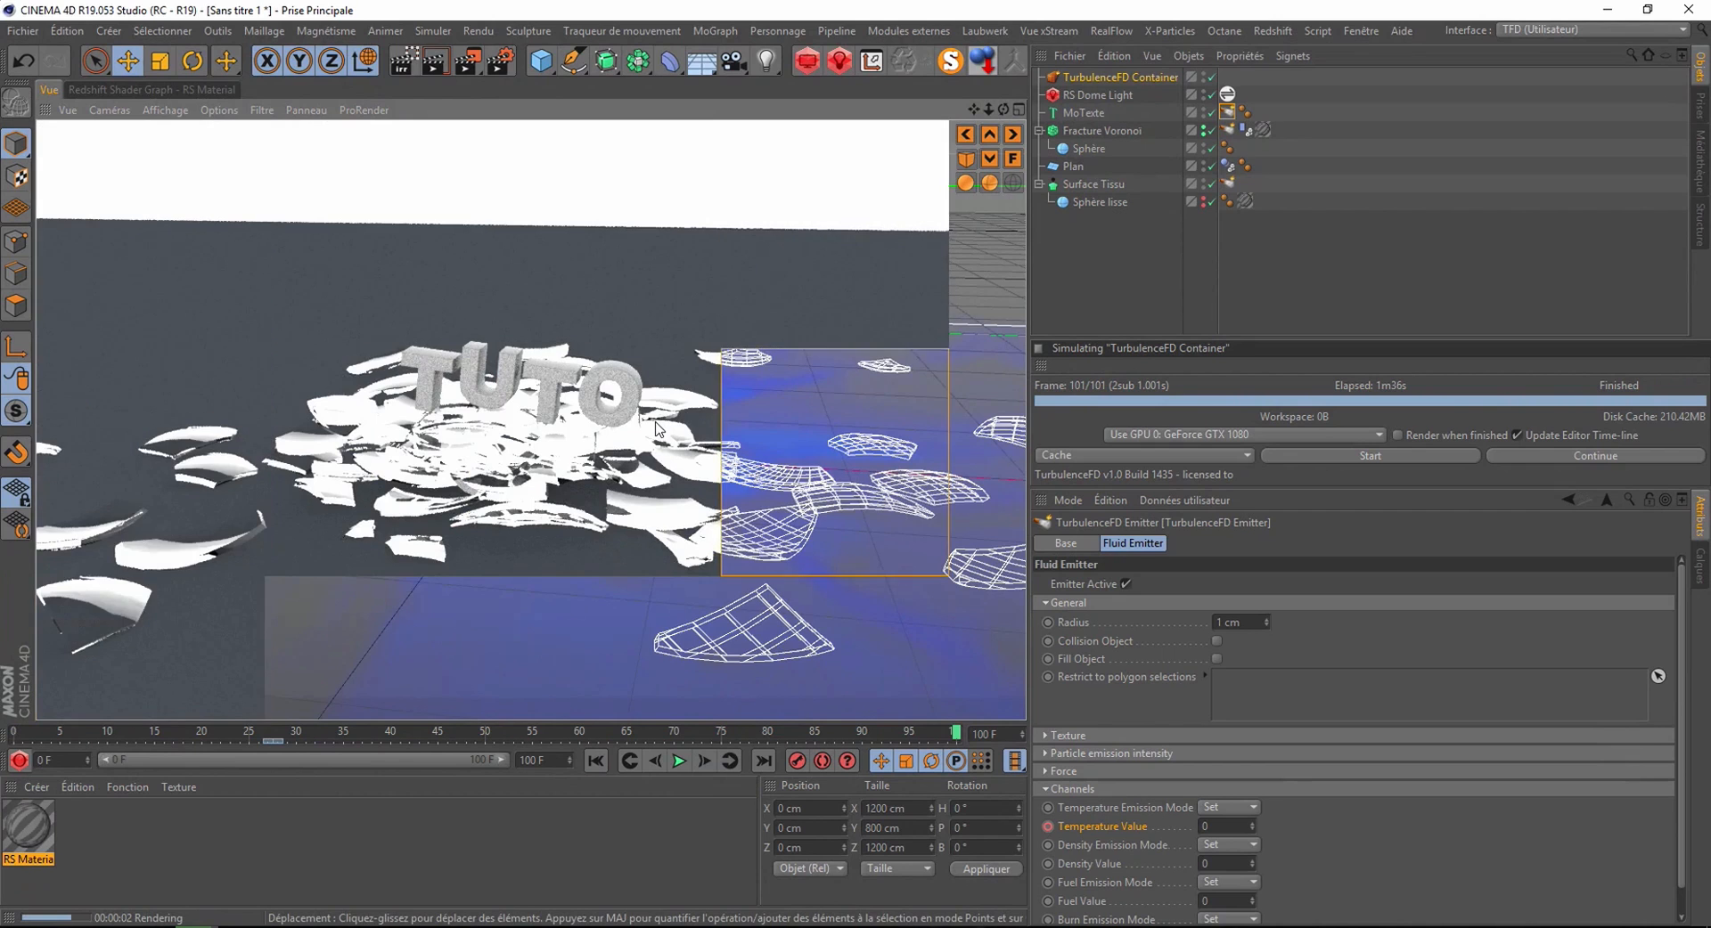
scroll(594, 487, down, 6)
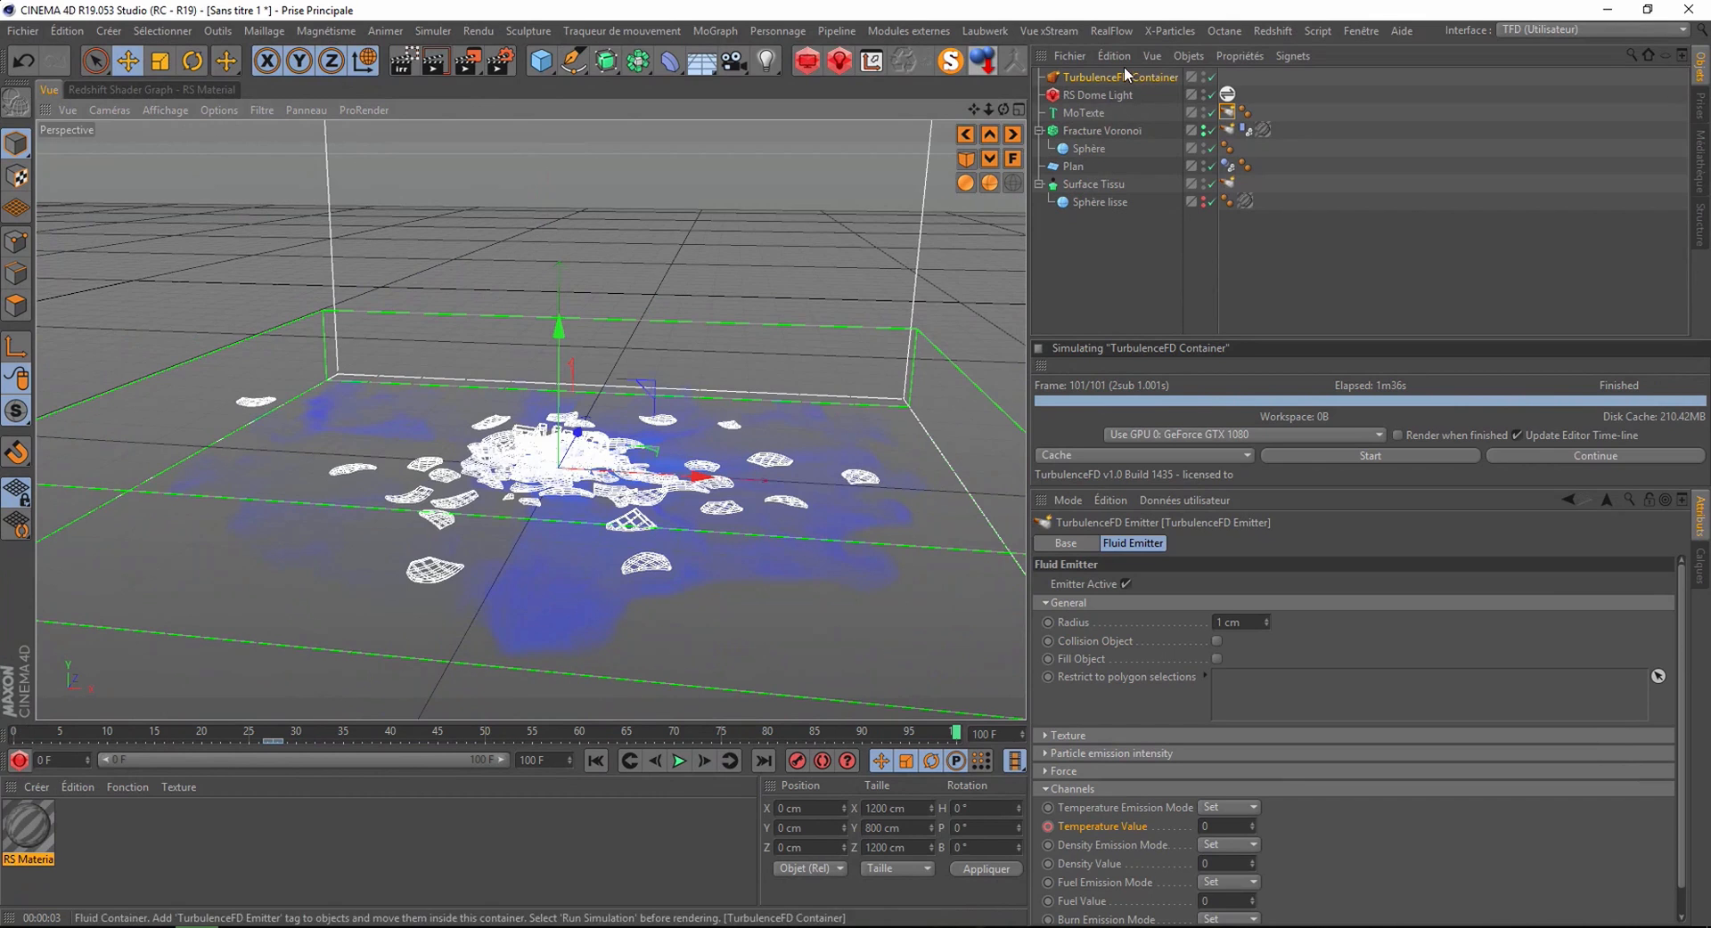
- Create a Redshift Volume material and assign it to the TurbulenceFD Container
click(34, 788)
mouse_move(105, 638)
mouse_move(267, 649)
mouse_move(331, 649)
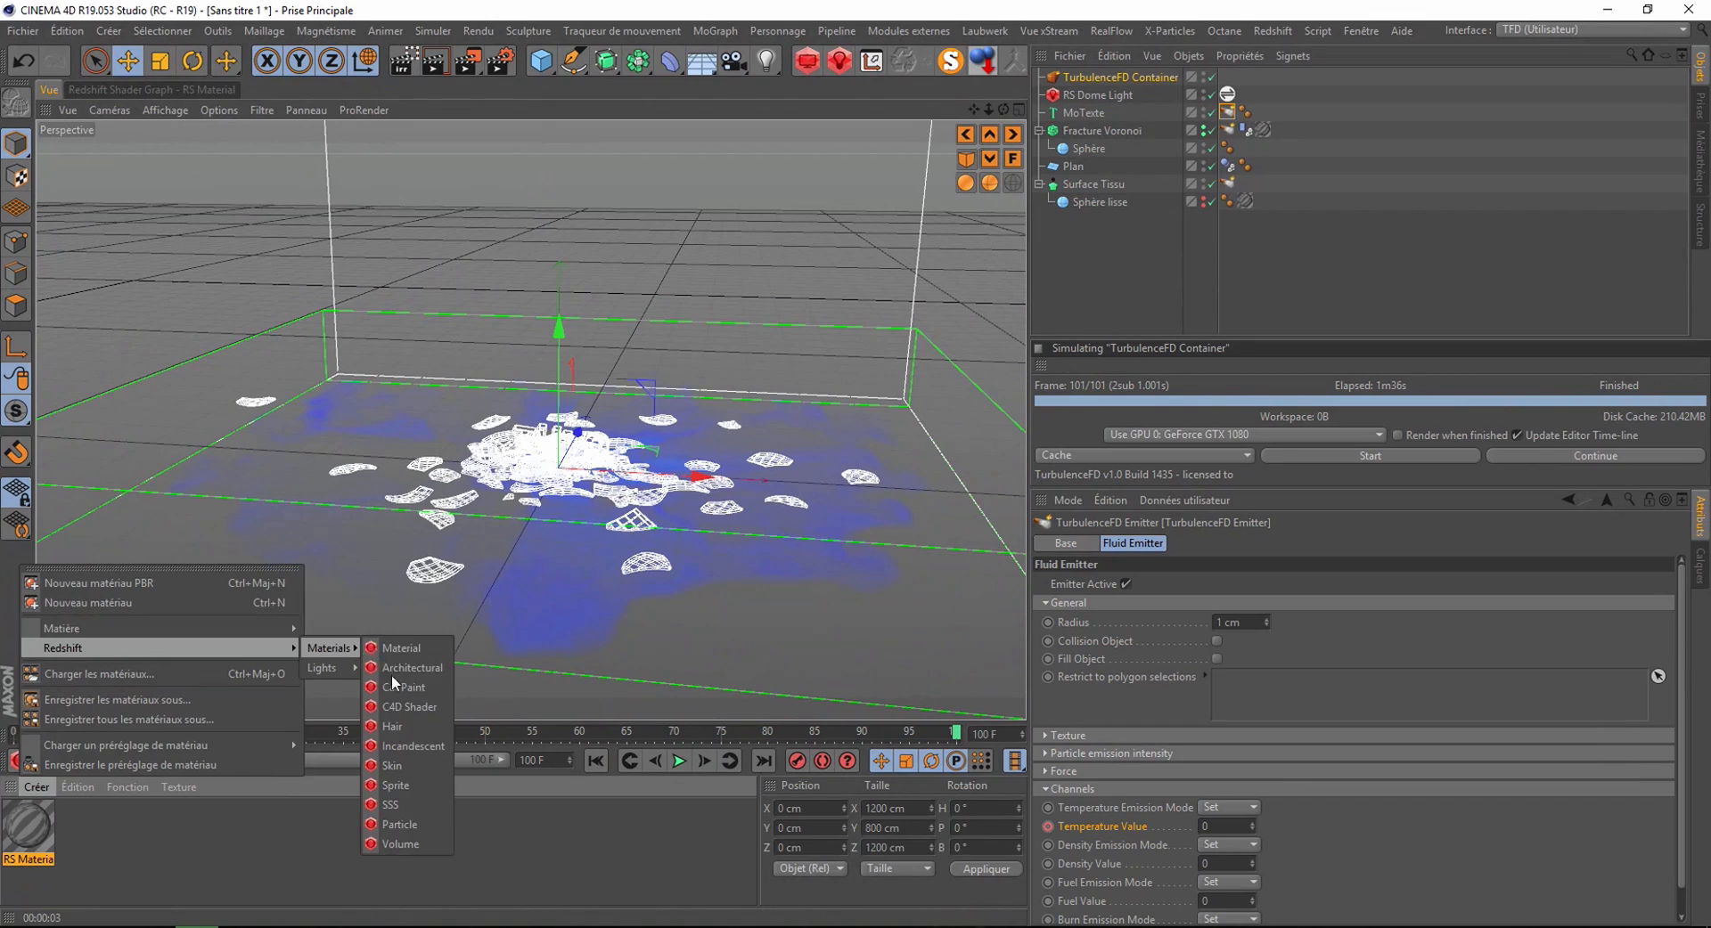
click(387, 845)
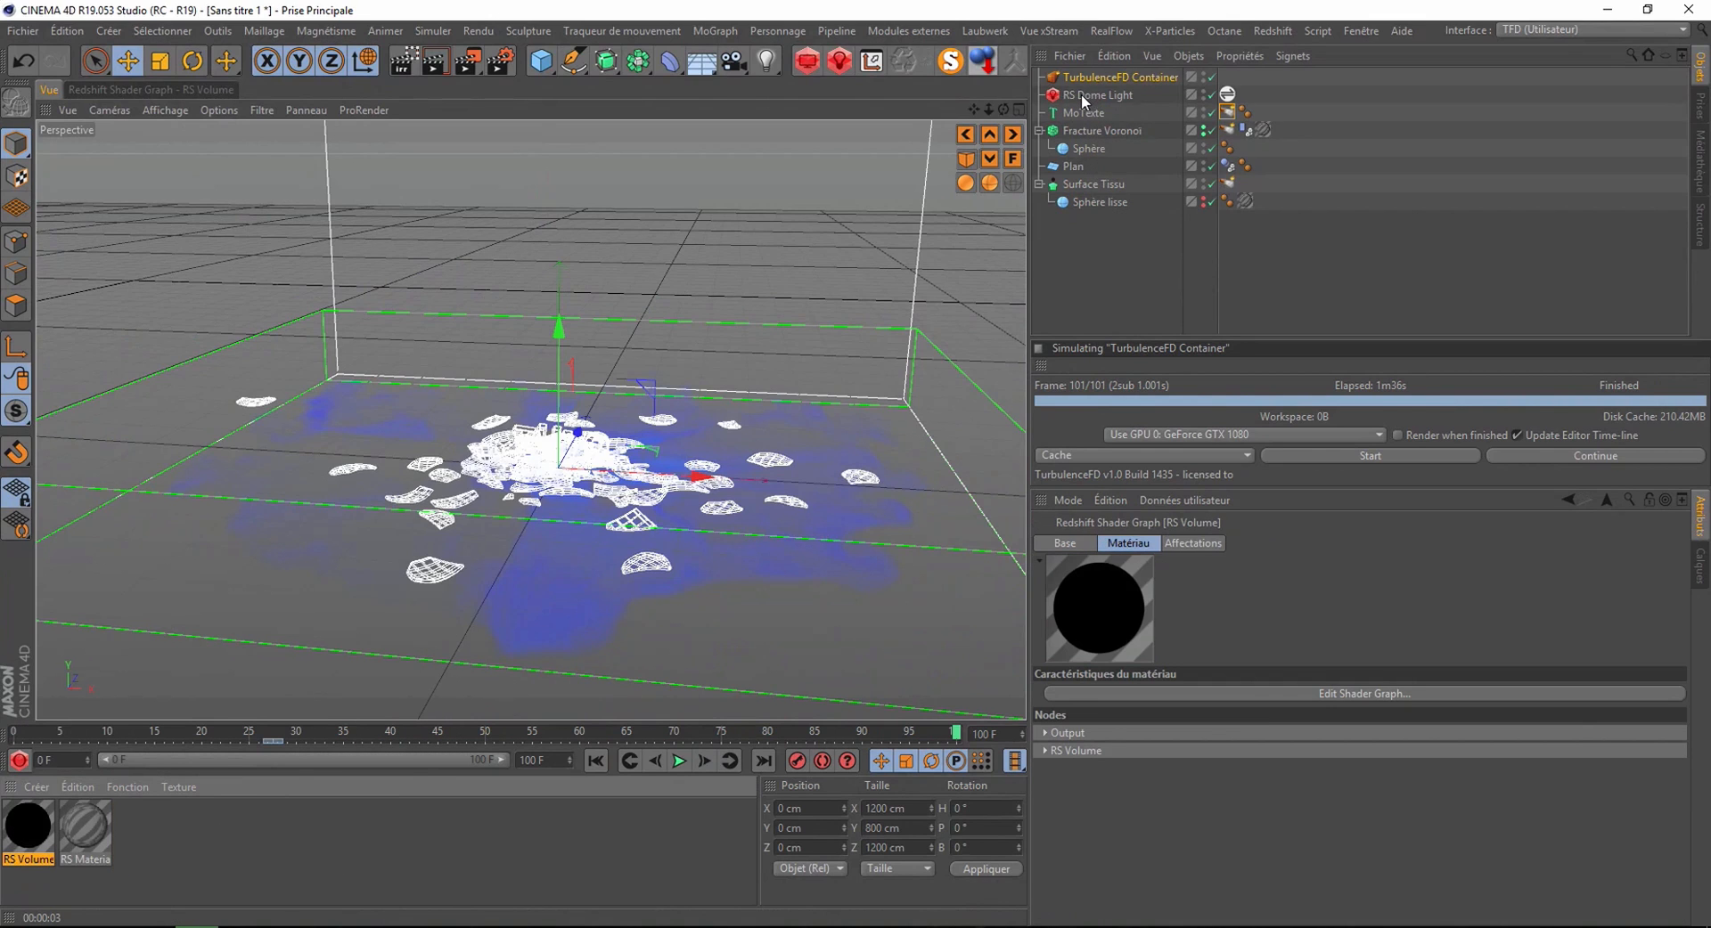
drag(1082, 73, 1083, 72)
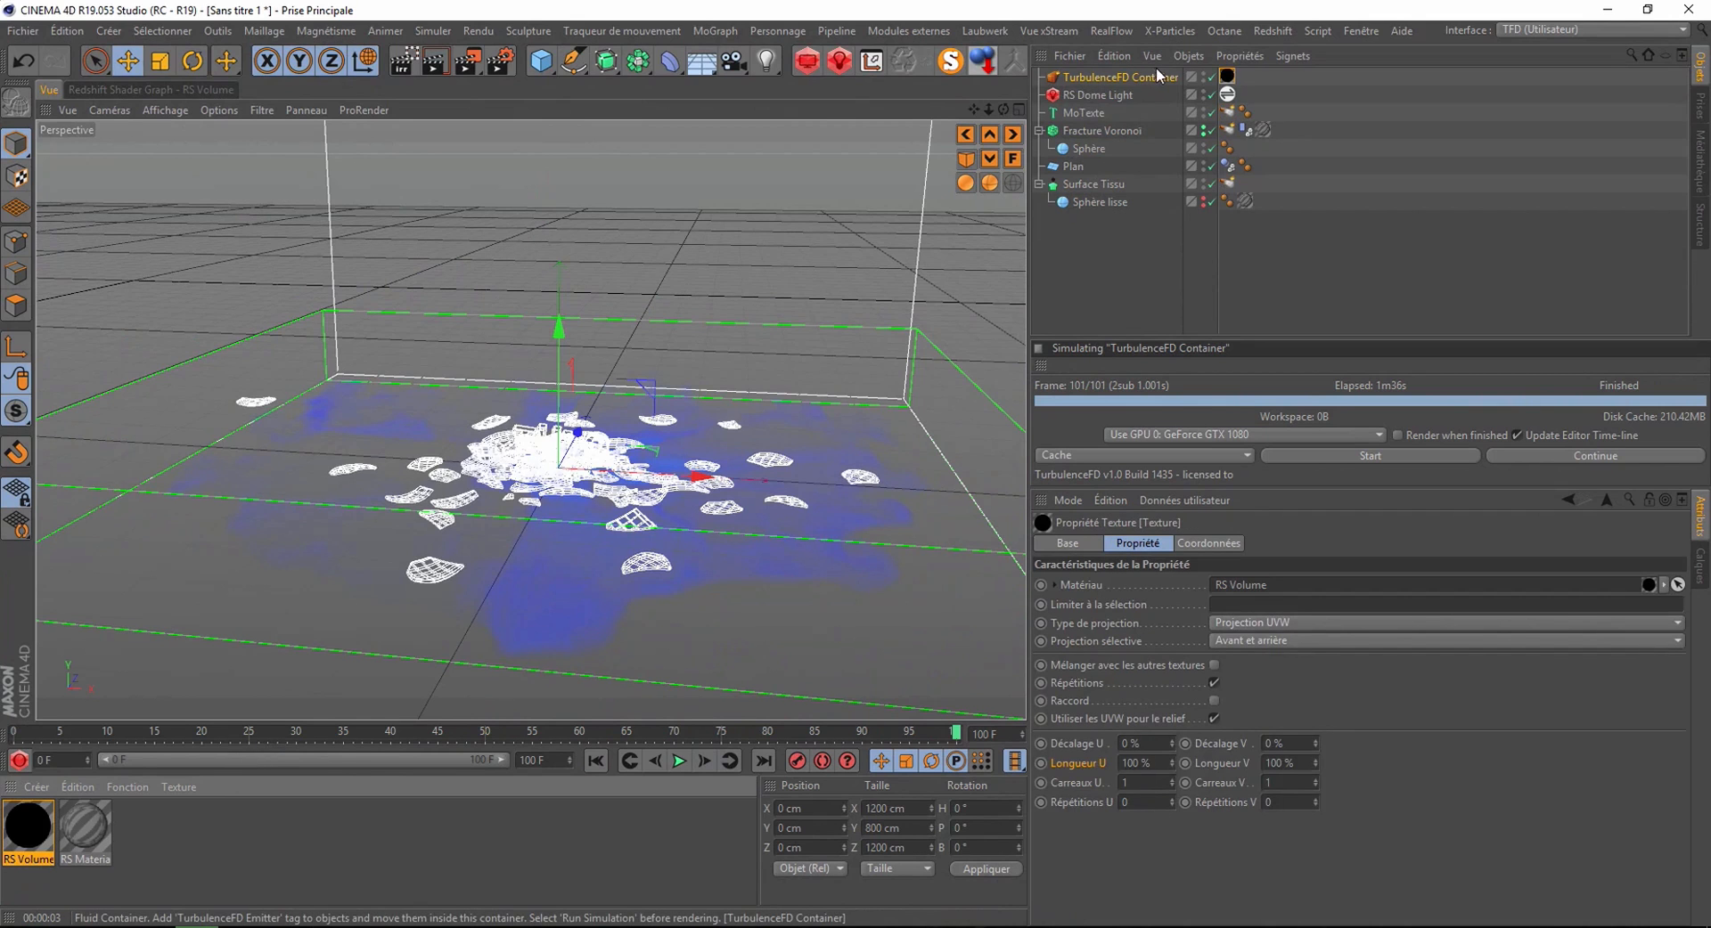
- Set the RS Volume node's Scatter Channel to the TurbulenceFD temperature and its Scatter Coefficient to 10
click(134, 90)
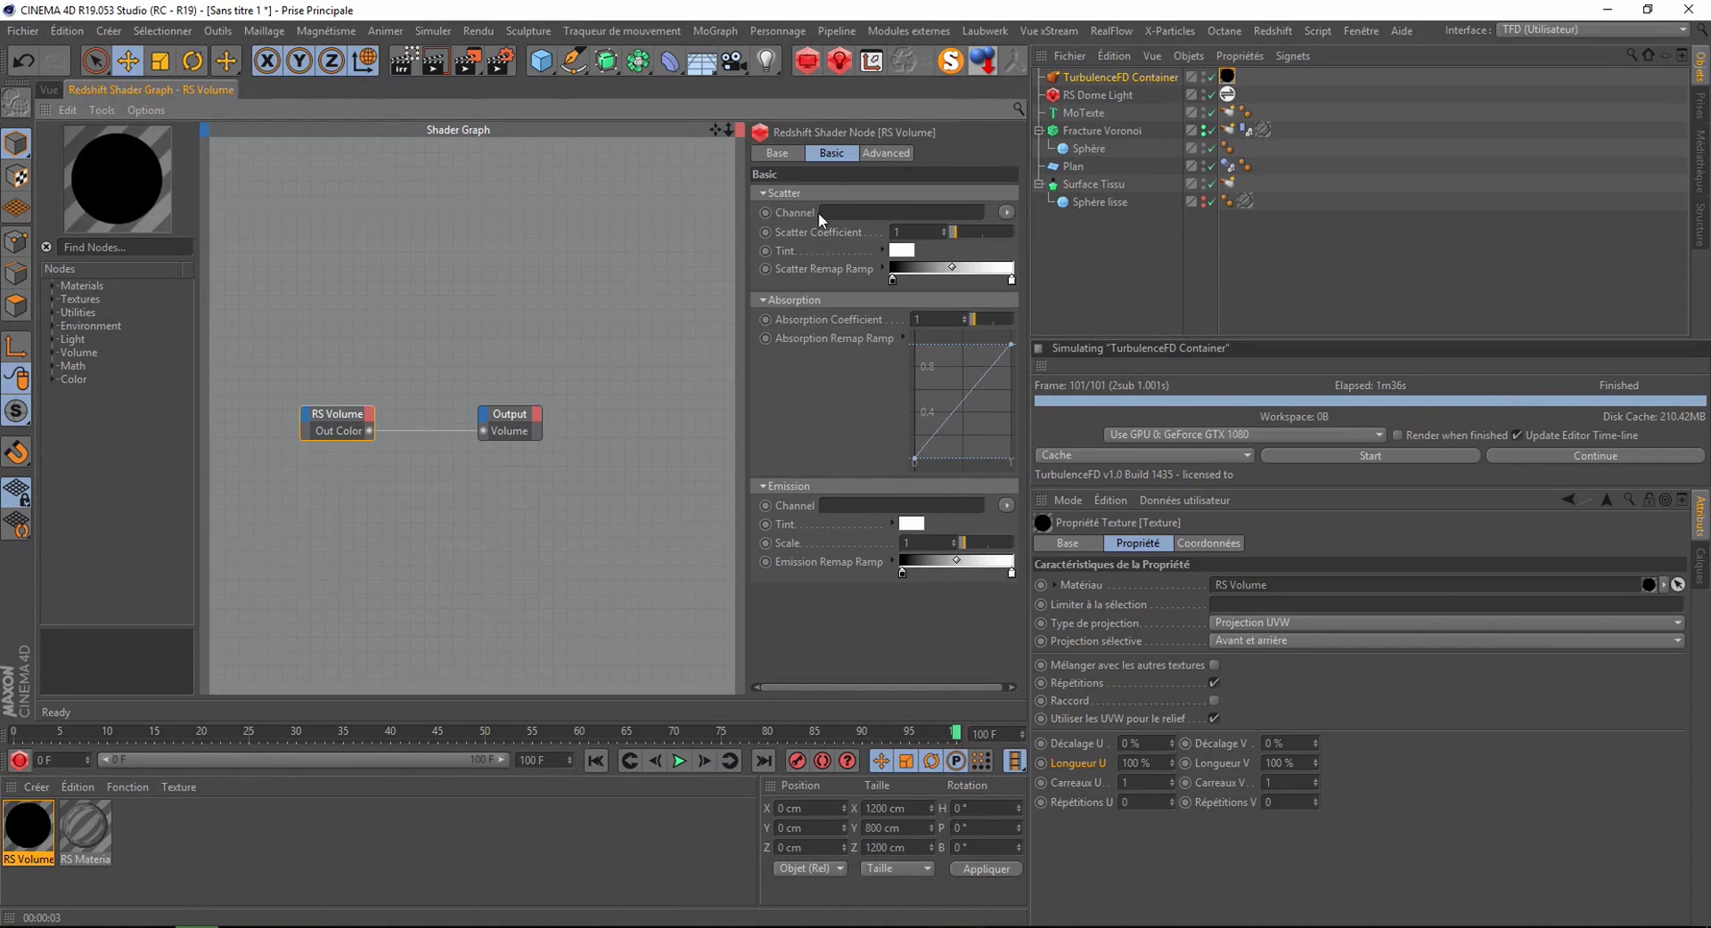
click(1007, 213)
mouse_move(1046, 232)
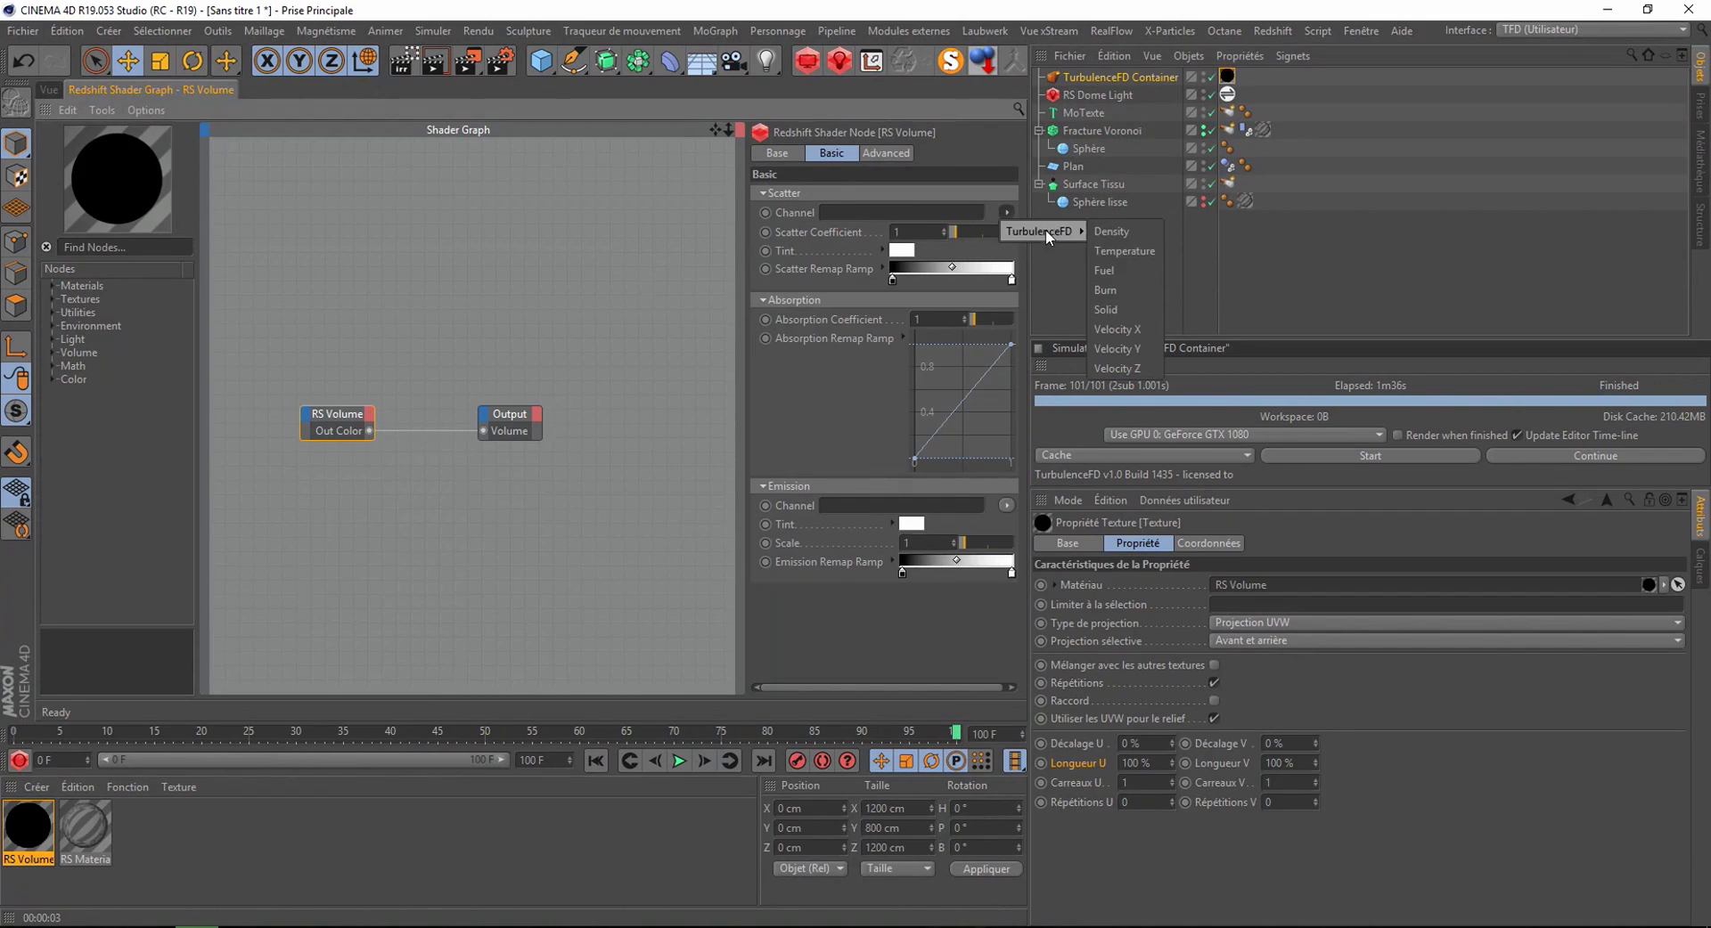
click(1125, 252)
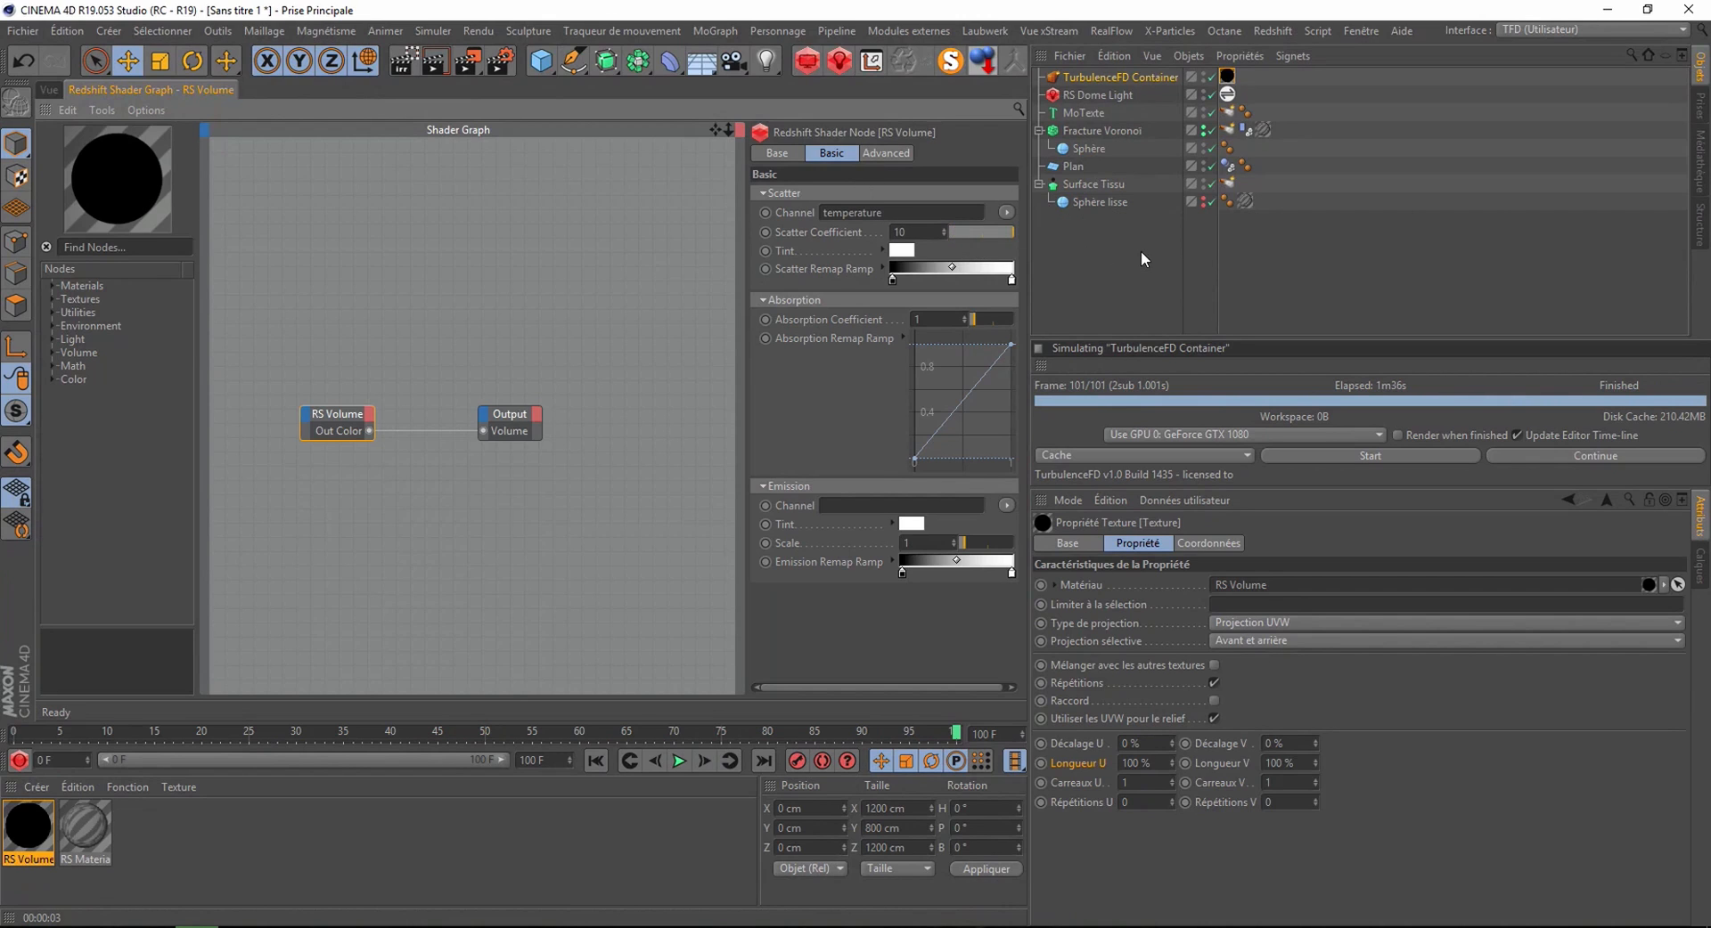
click(49, 89)
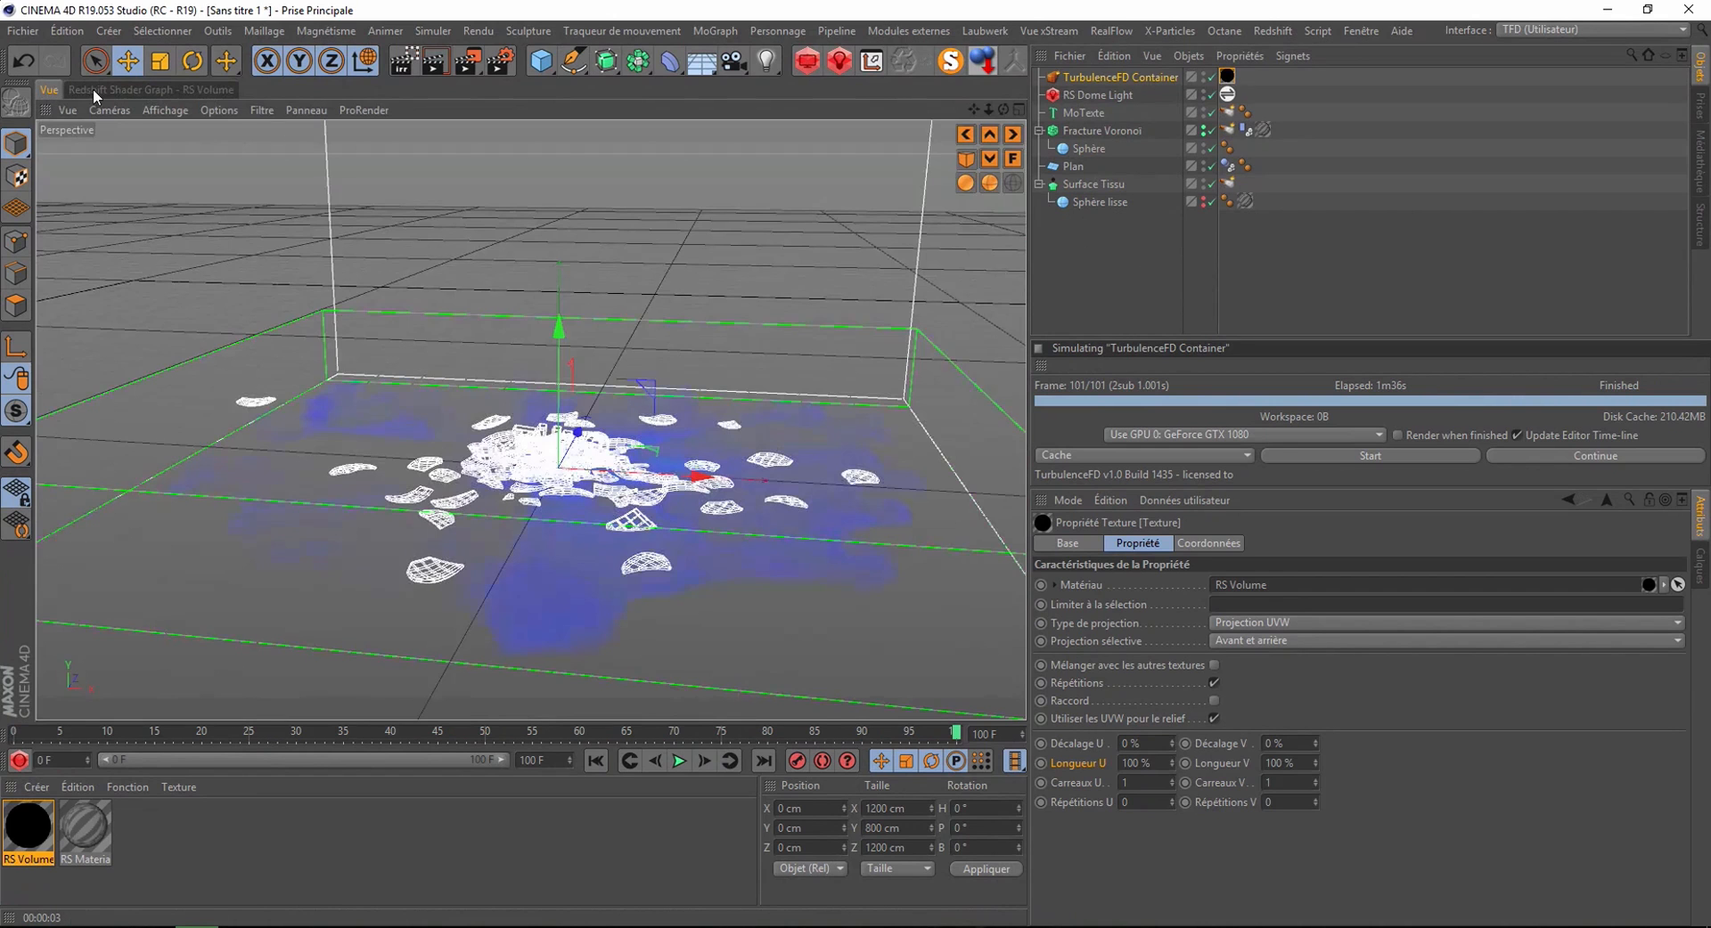
- Set the RS Dome Light's volume Contribution Scale to 1 and render the viewport to check the smoke
click(1093, 96)
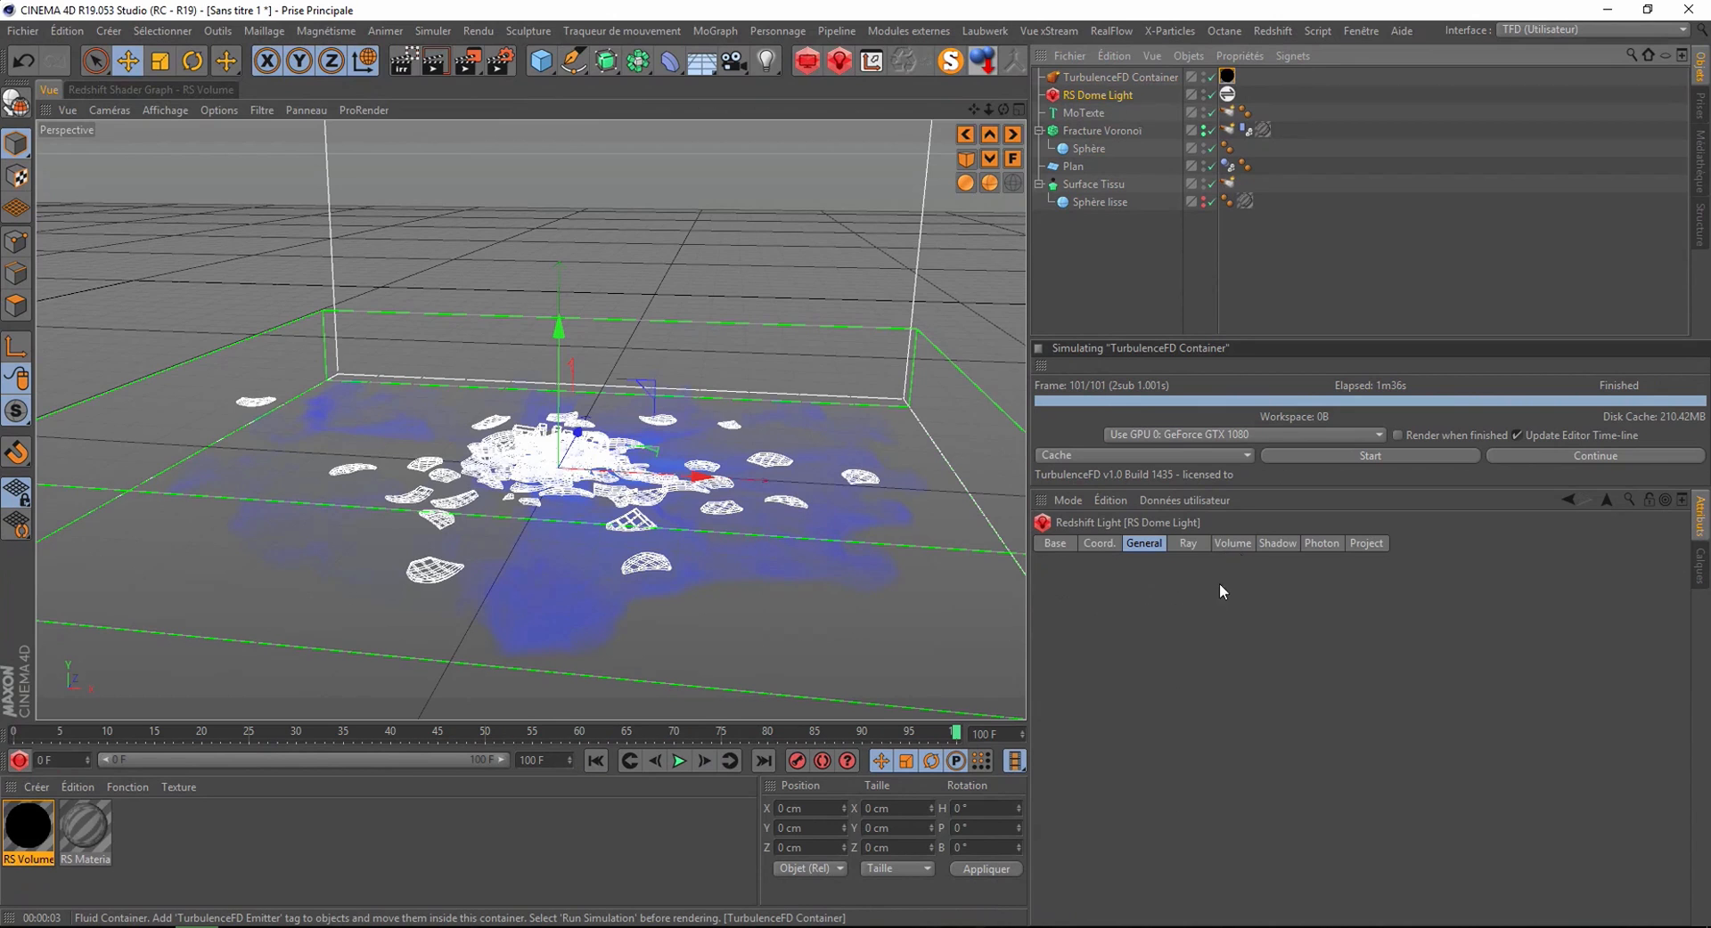
click(1233, 545)
drag(1208, 585, 1684, 588)
scroll(516, 496, up, 2)
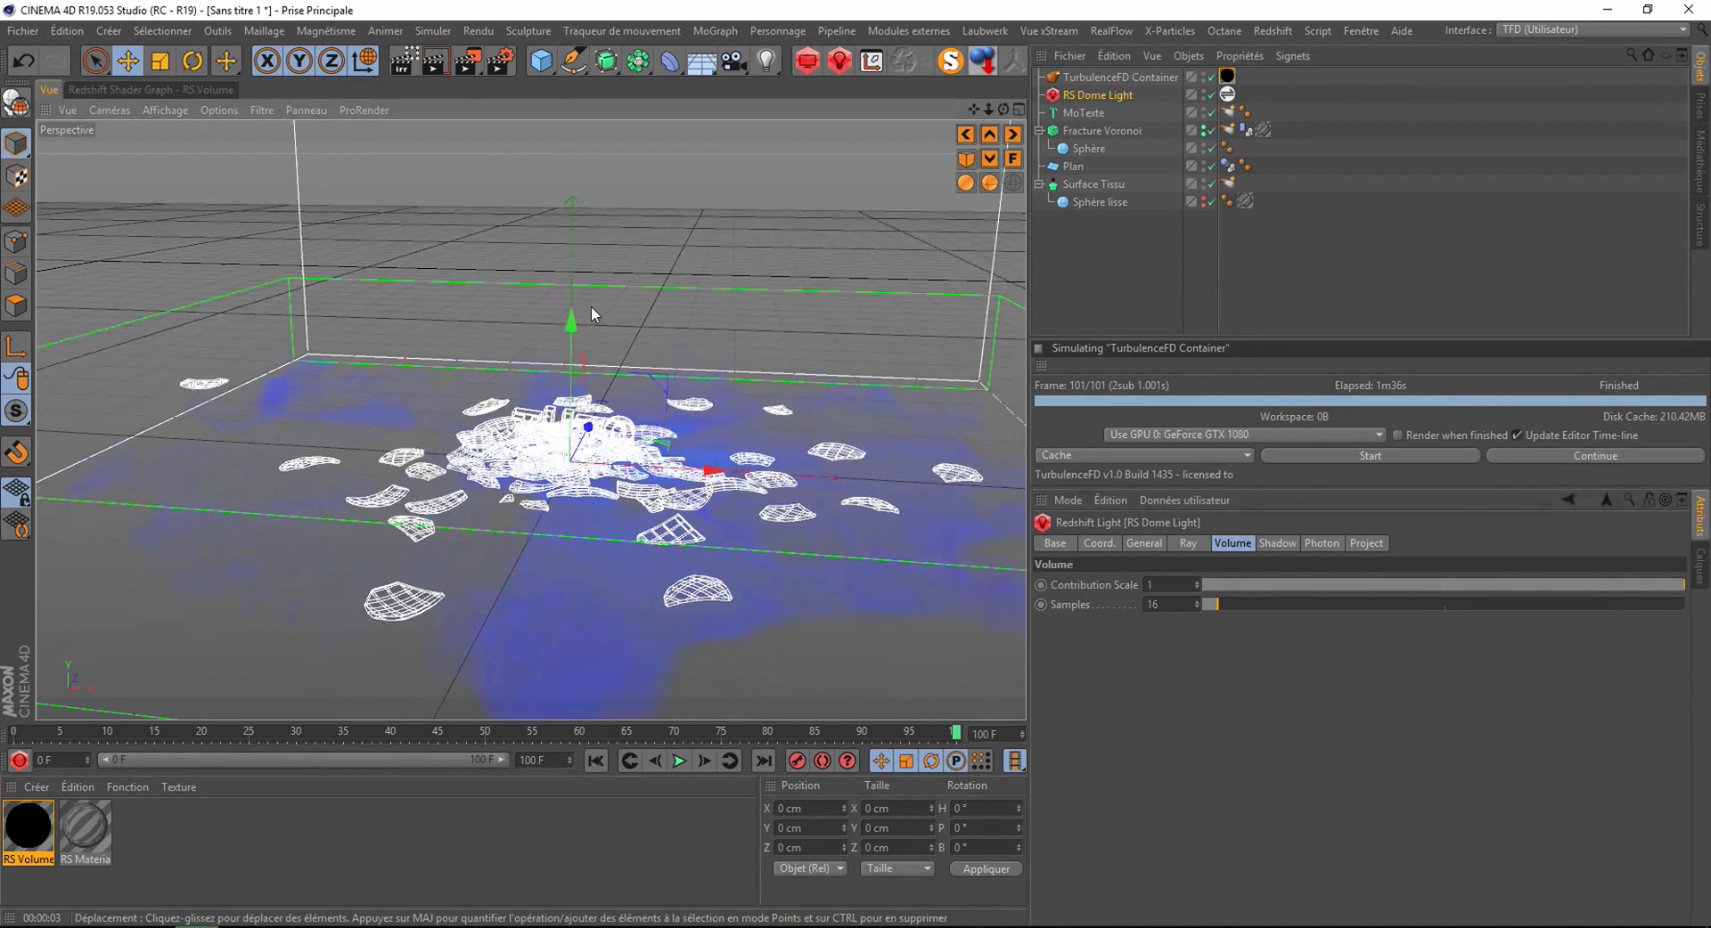
click(448, 70)
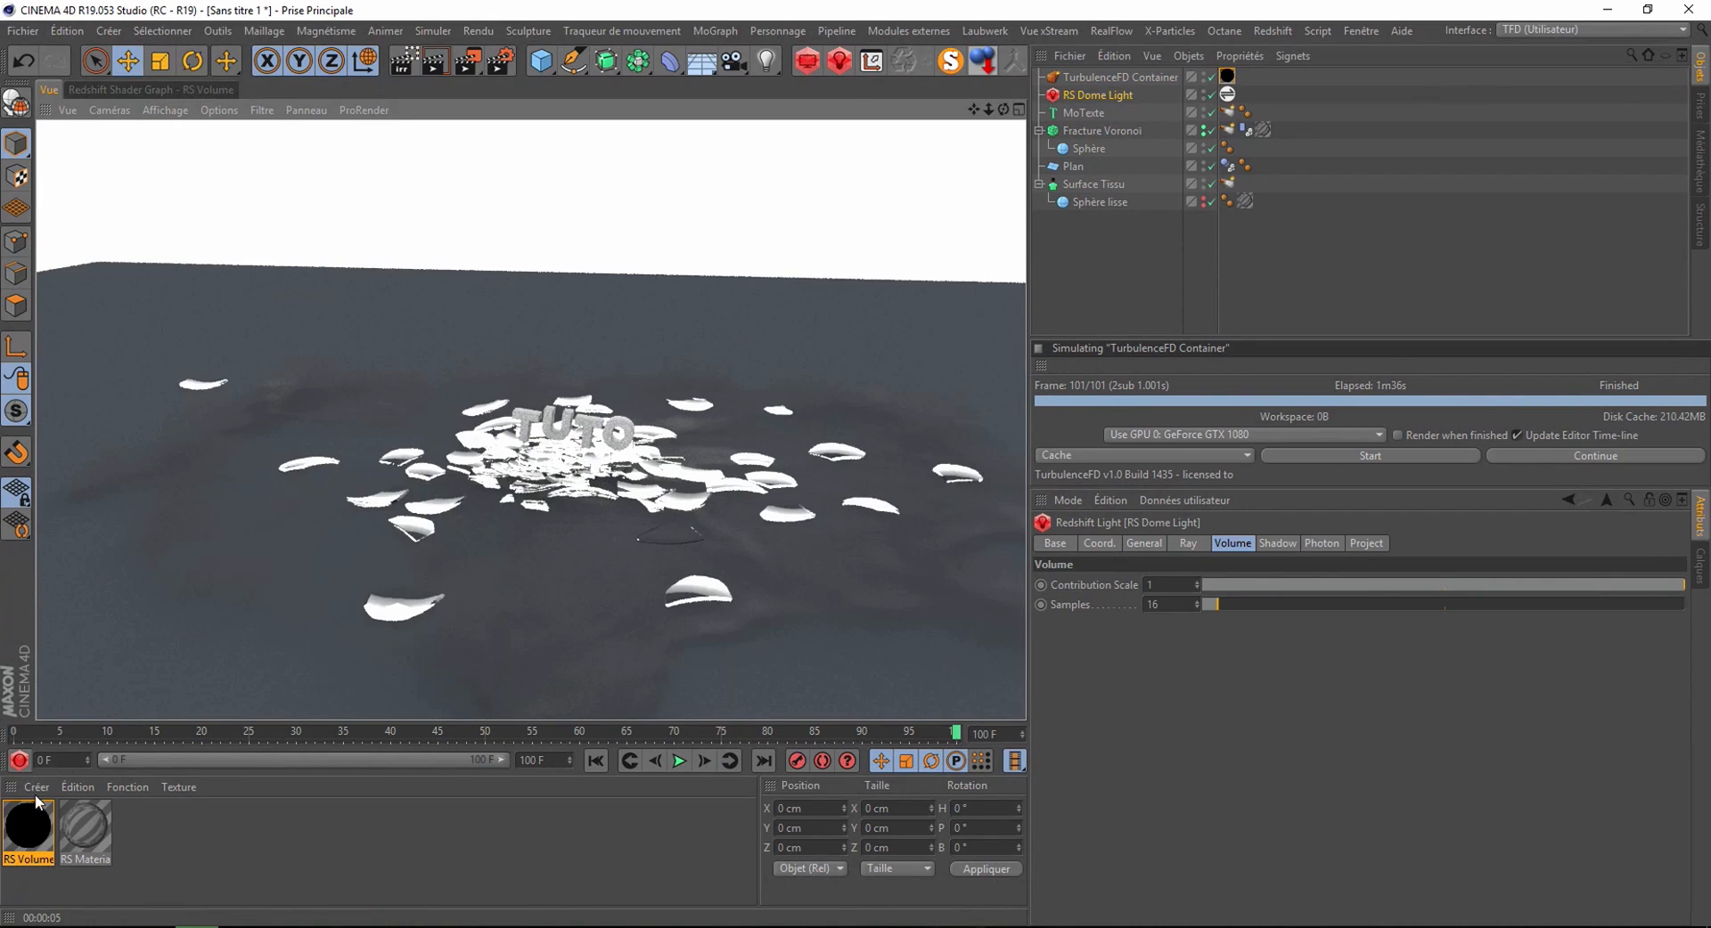
- Start a Redshift IPR live render in a window placed beside the viewport
click(806, 64)
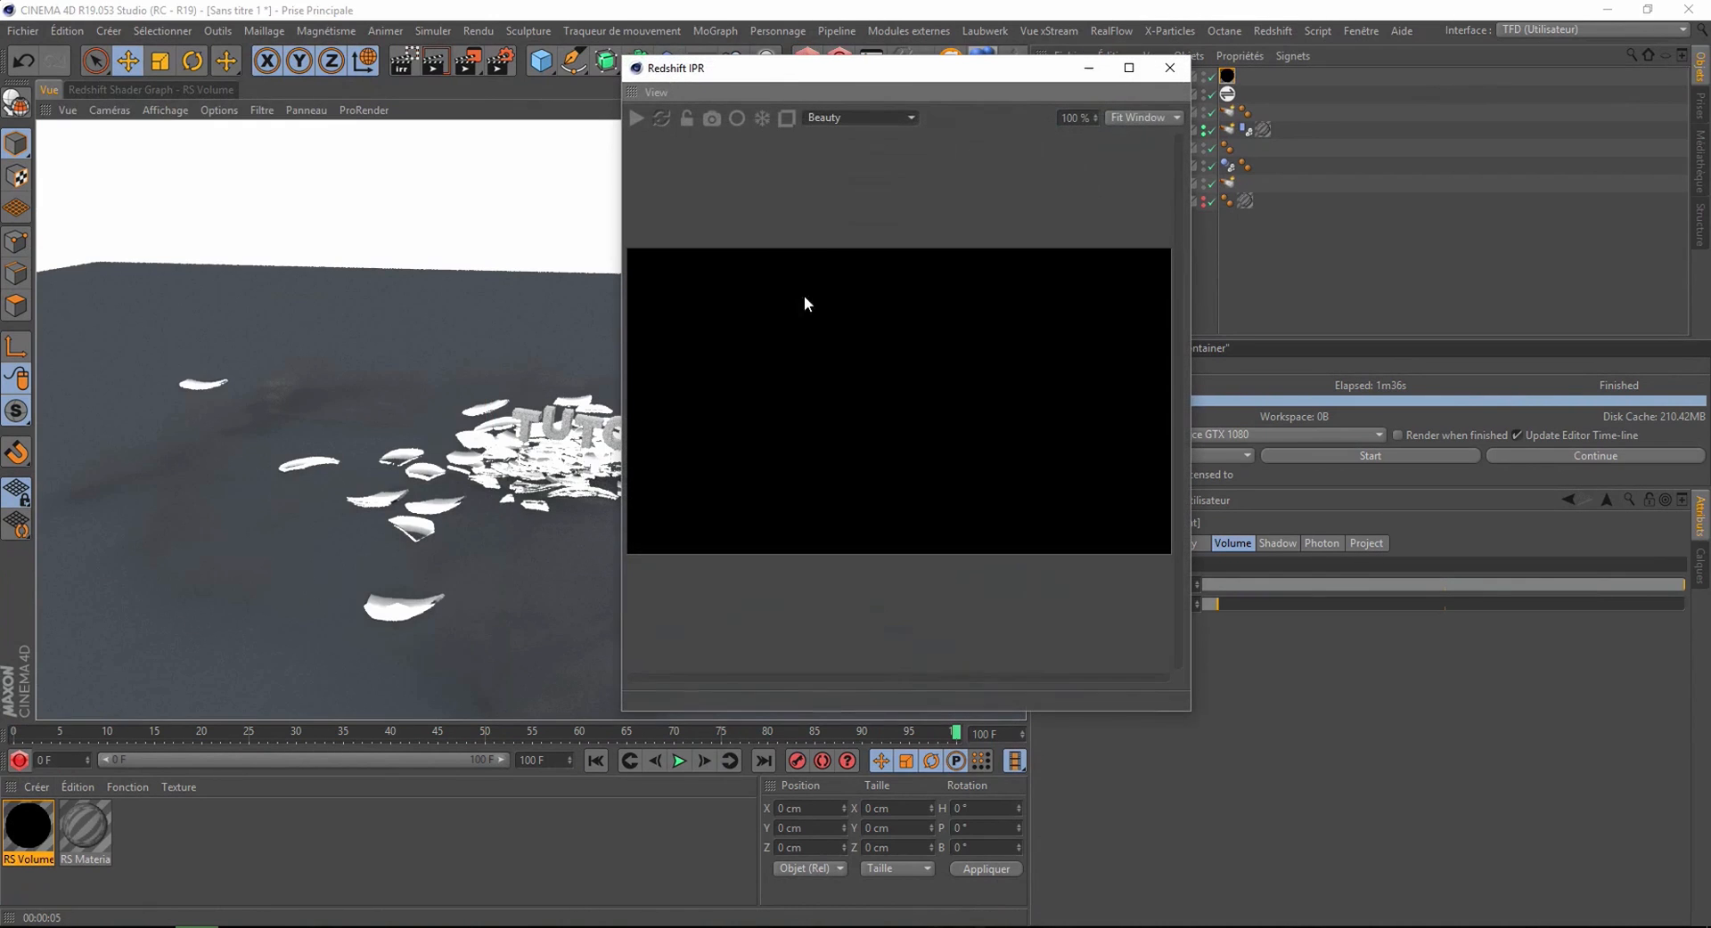
drag(772, 64, 1104, 100)
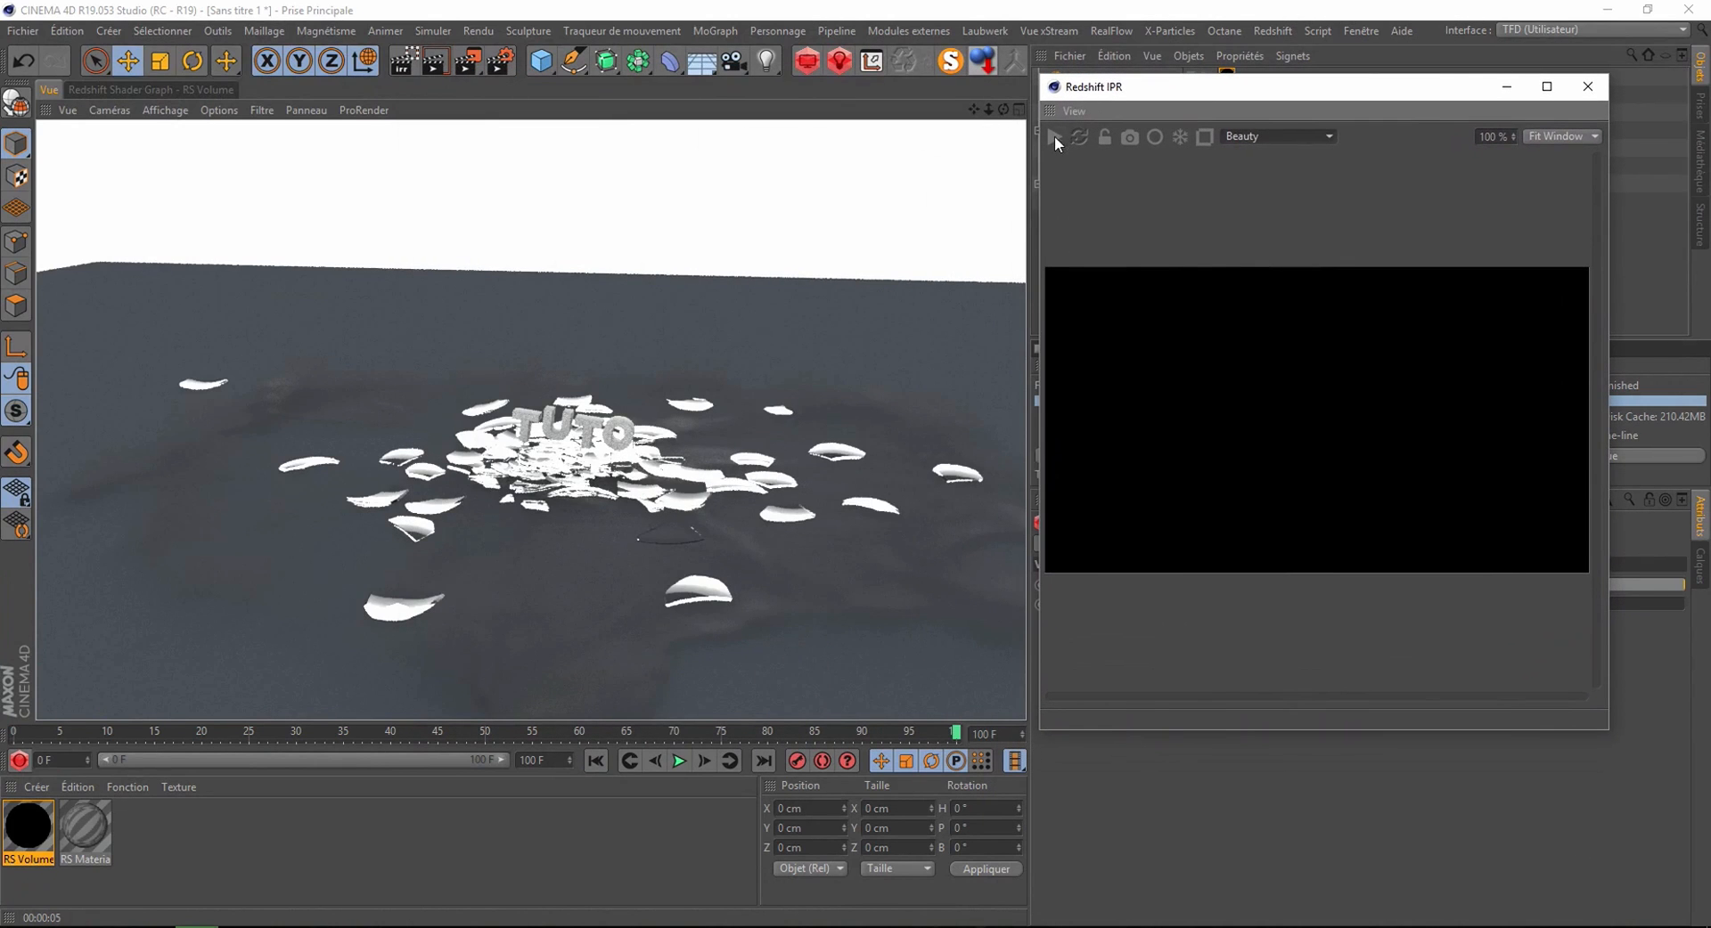
click(1054, 137)
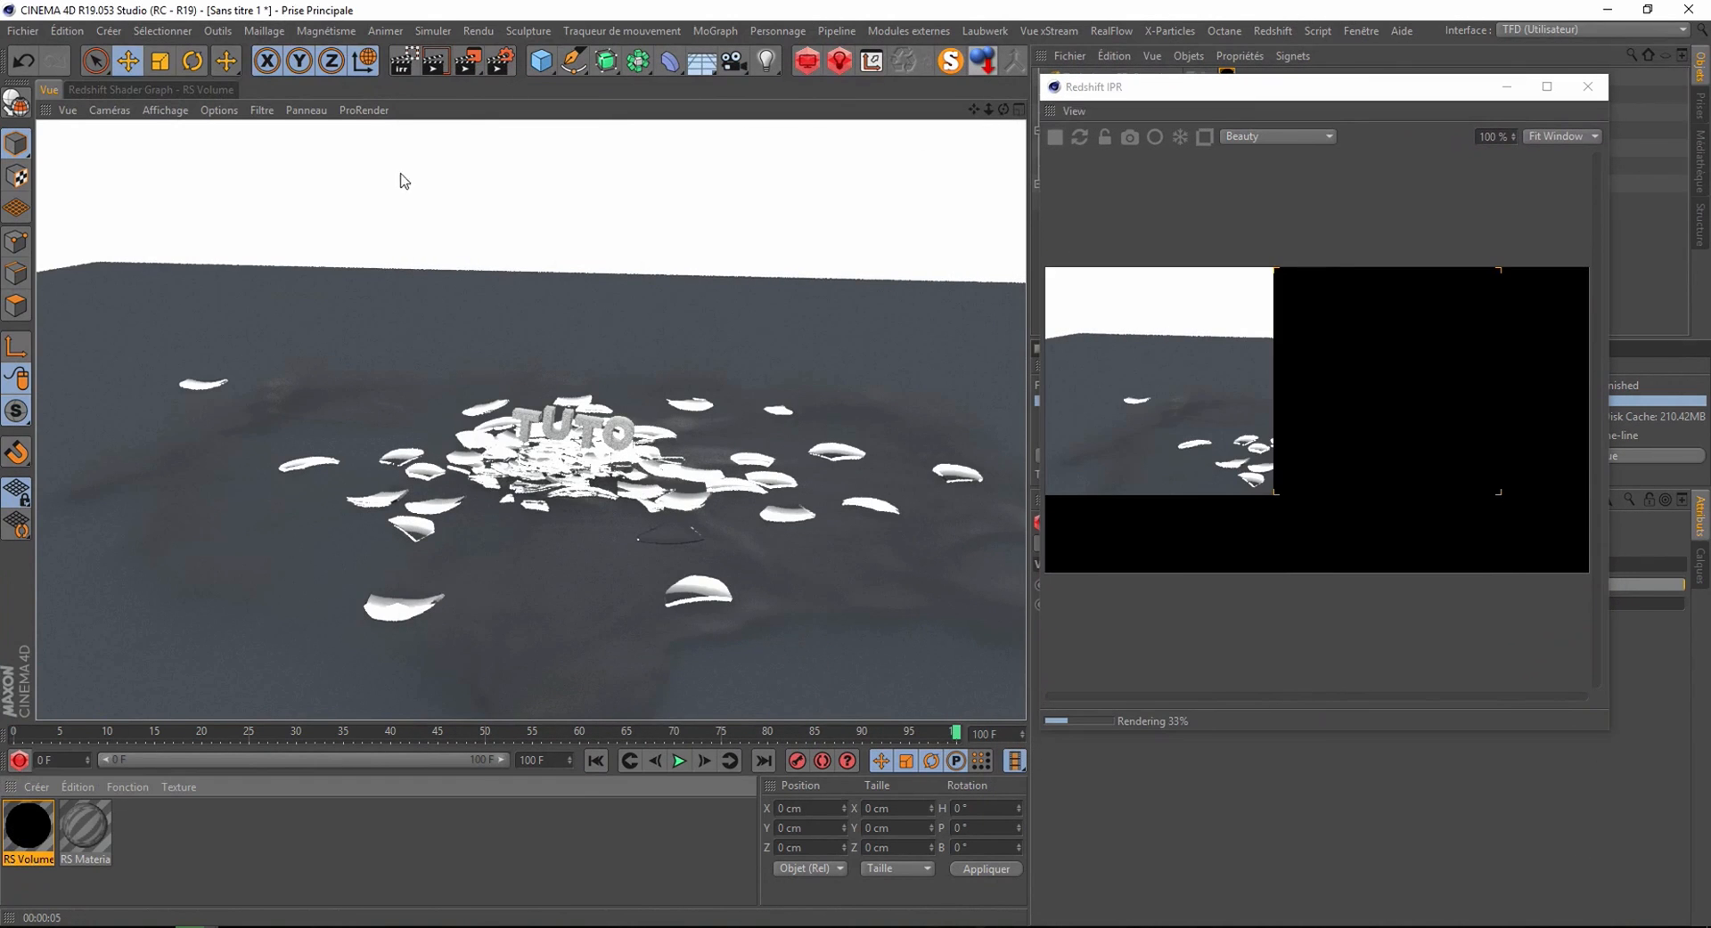
- Try a Scatter Coefficient of 1 on the RS Volume, restore it to 10, and set the Absorption Coefficient to 0.4
click(222, 90)
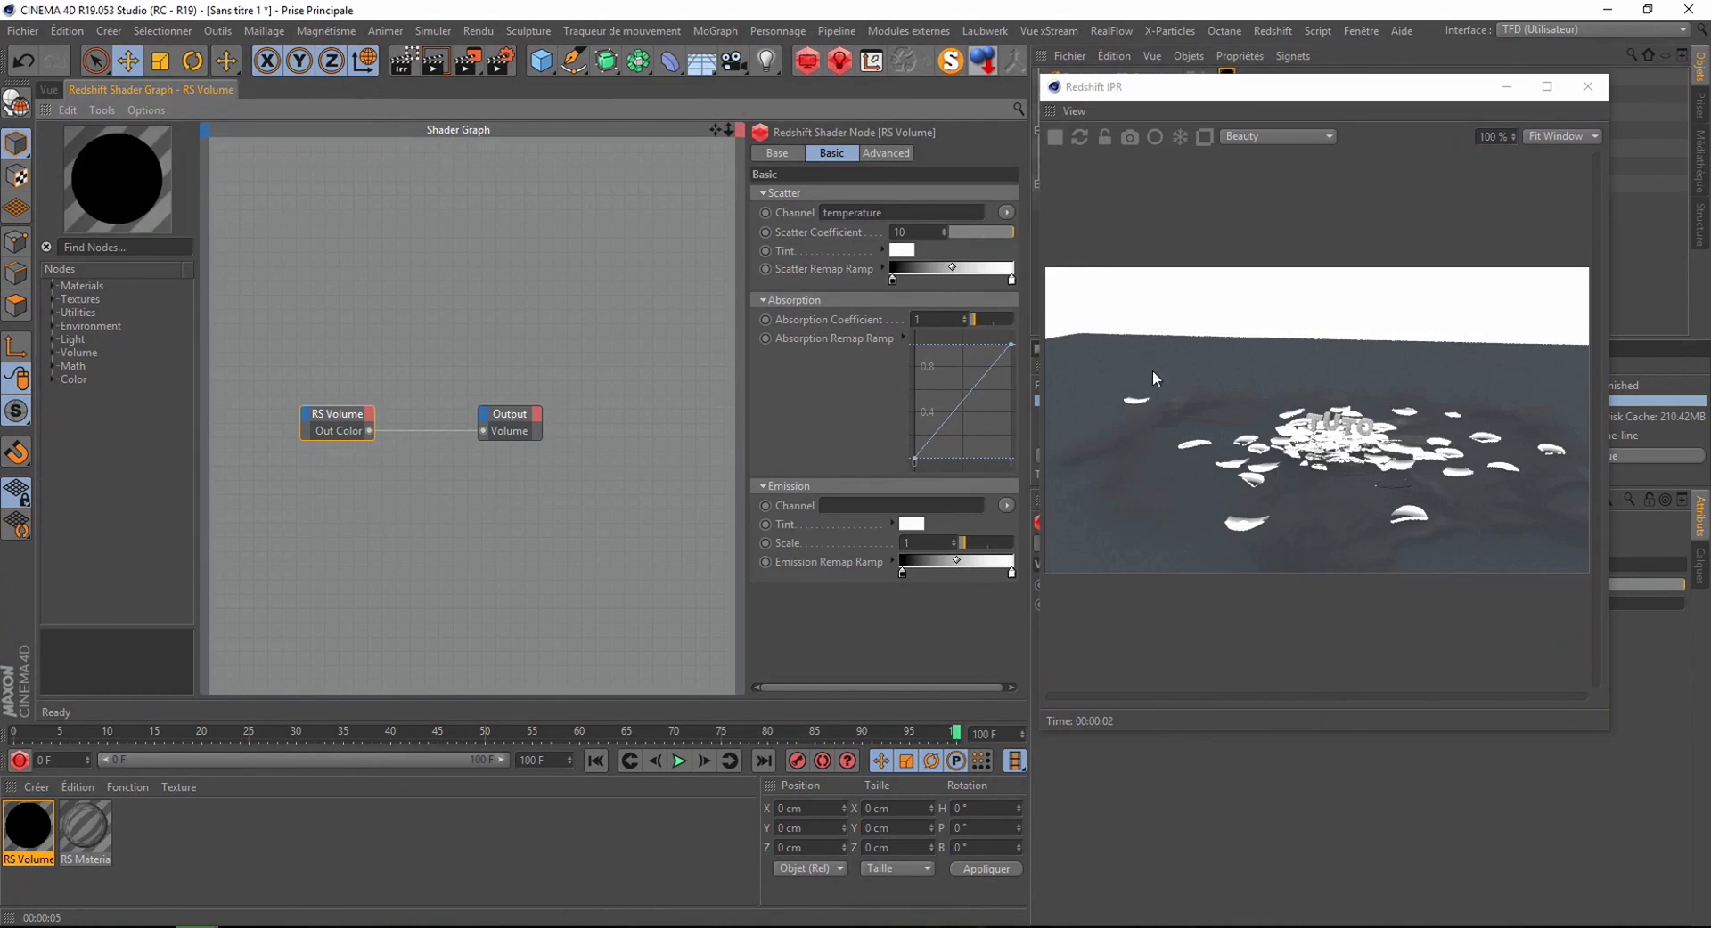
double_click(898, 232)
text(1)
key(Return)
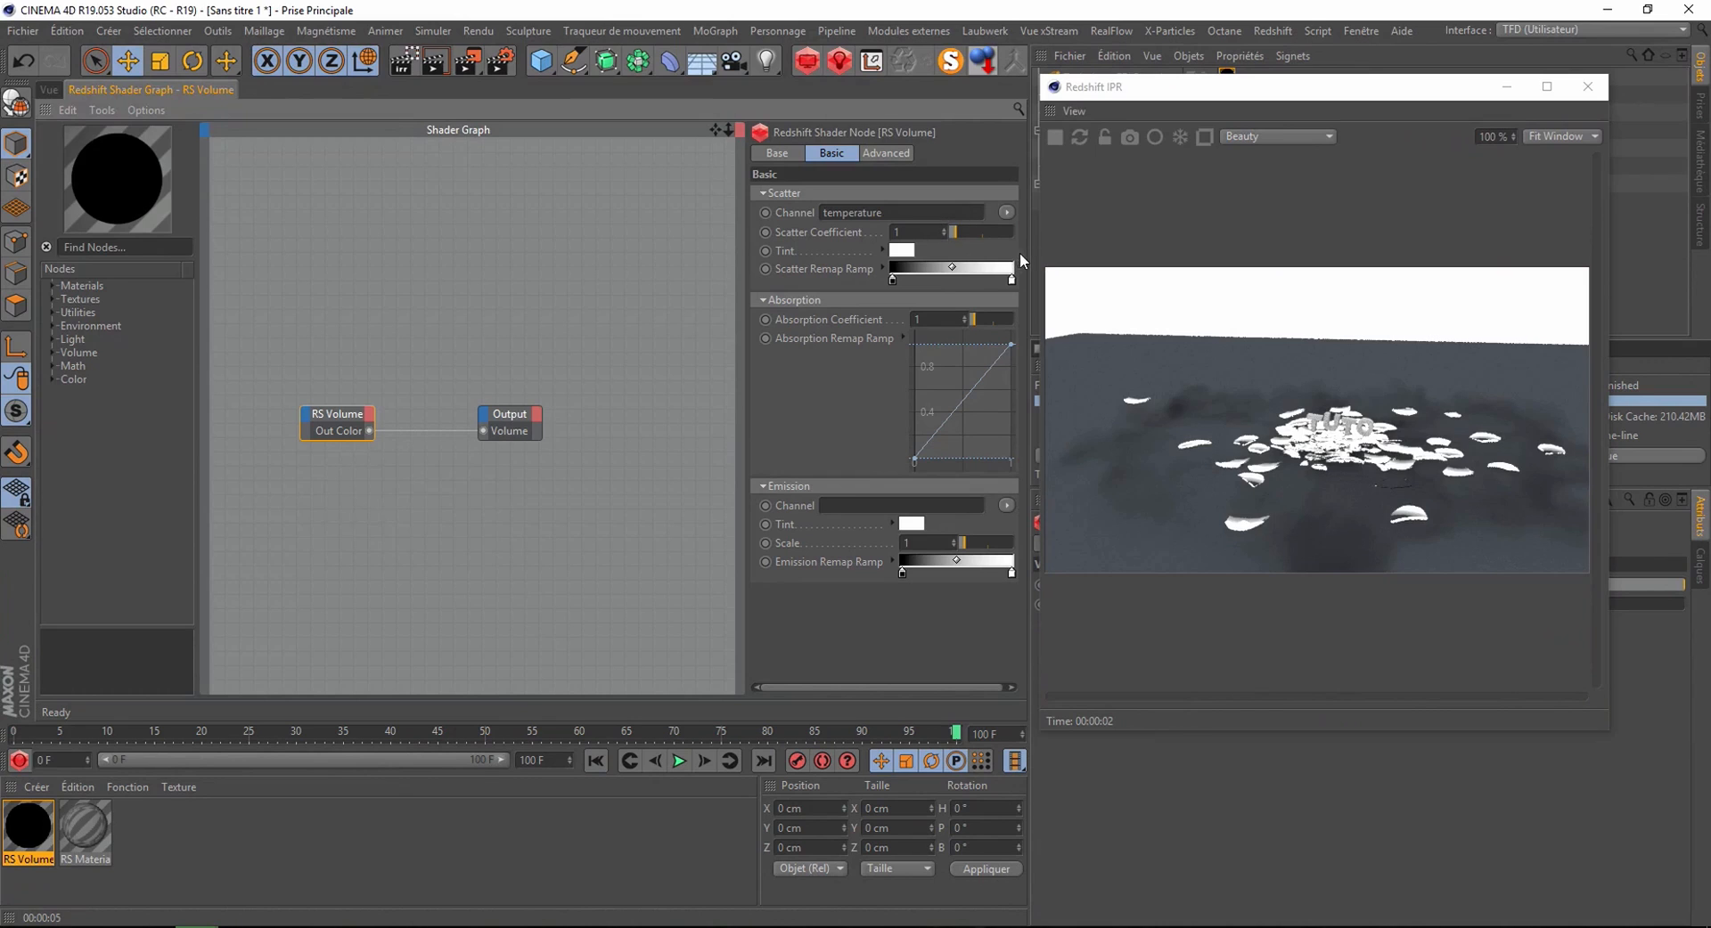
drag(959, 232, 1057, 238)
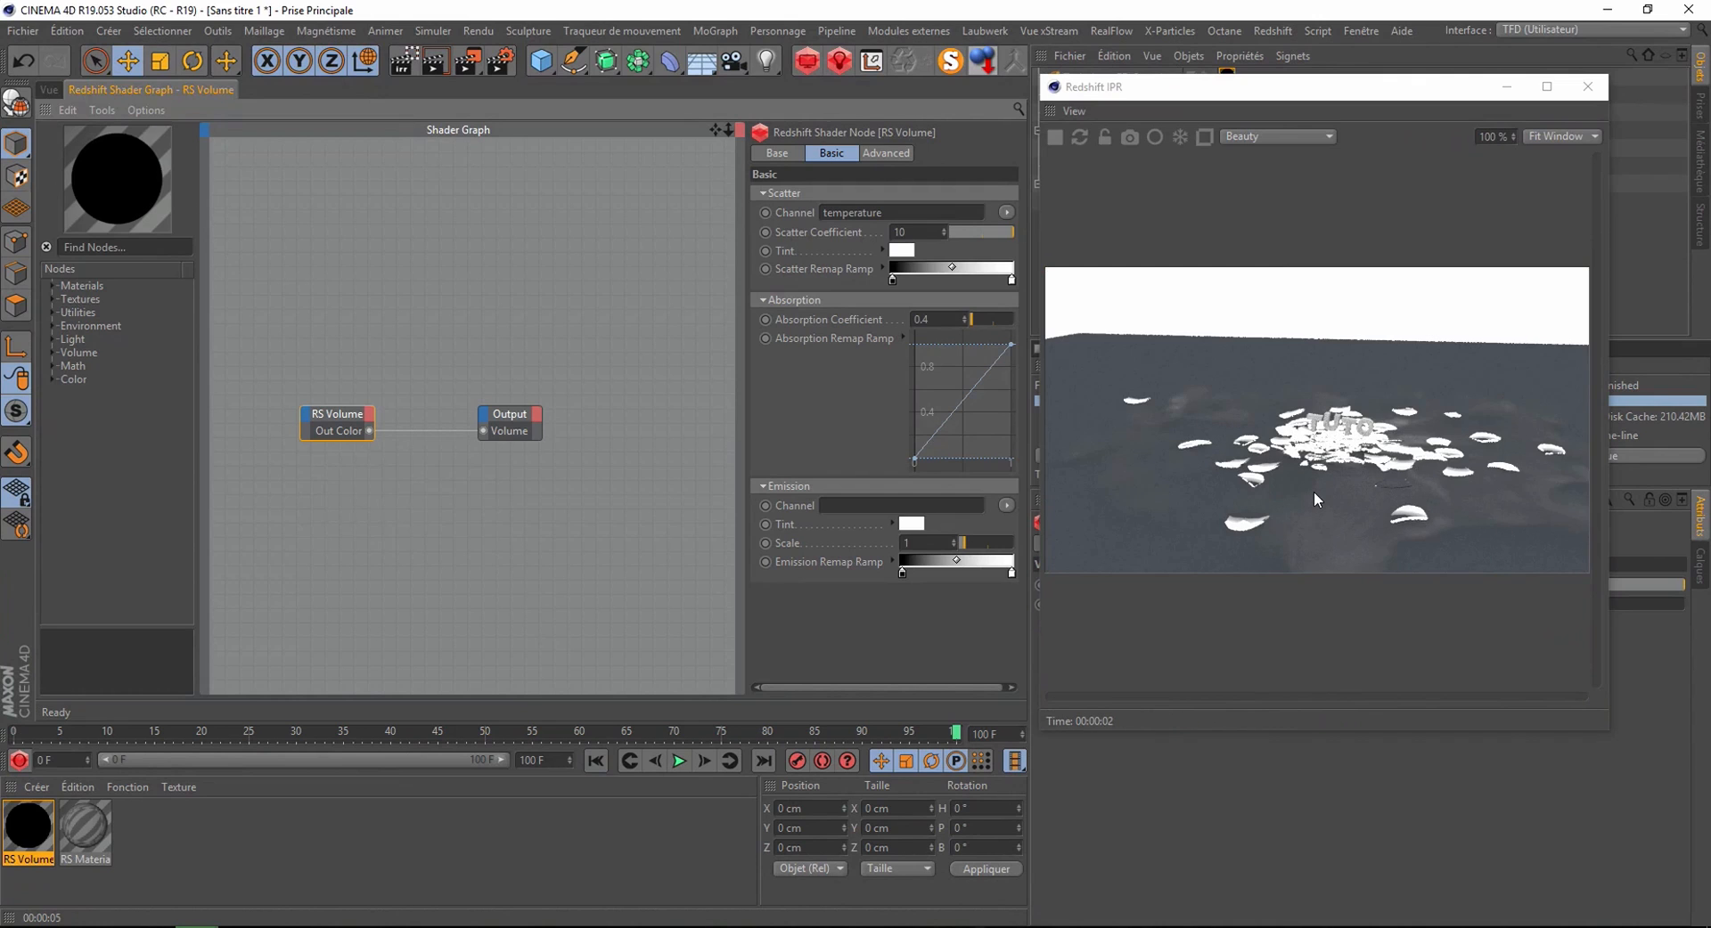
scroll(1315, 490, up, 1)
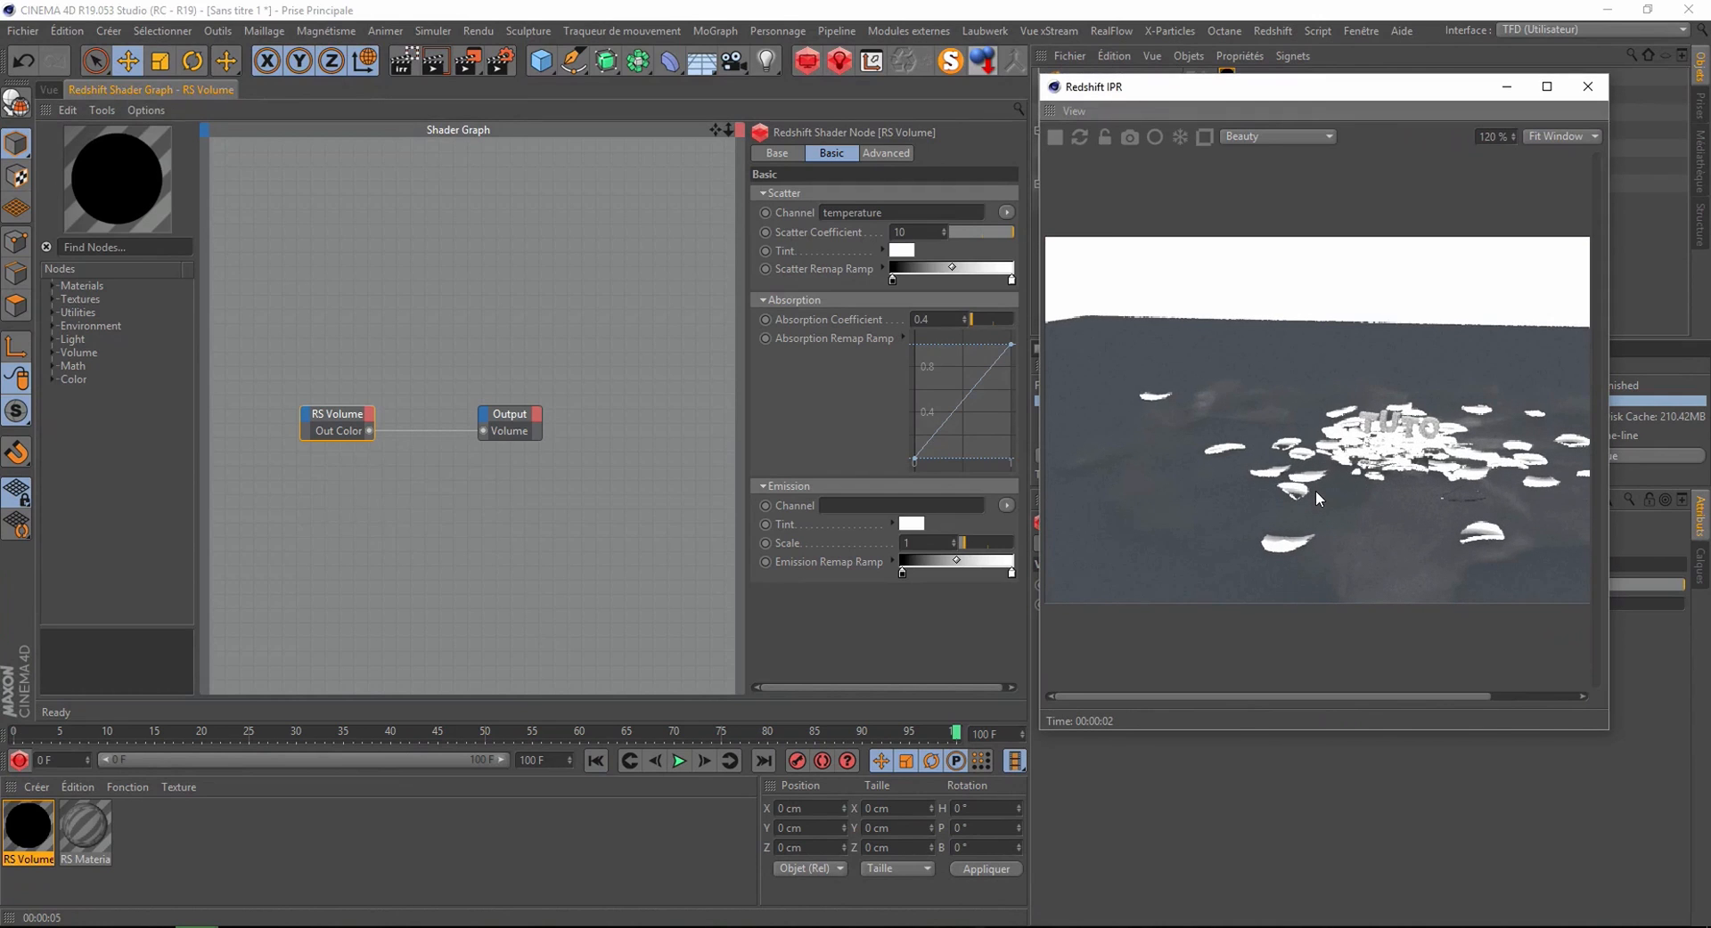
- Tint the RS Volume's scatter a pale orange with hue 39° and saturation 11%
click(900, 254)
mouse_move(851, 246)
mouse_down()
mouse_move(864, 251)
mouse_move(845, 263)
mouse_up()
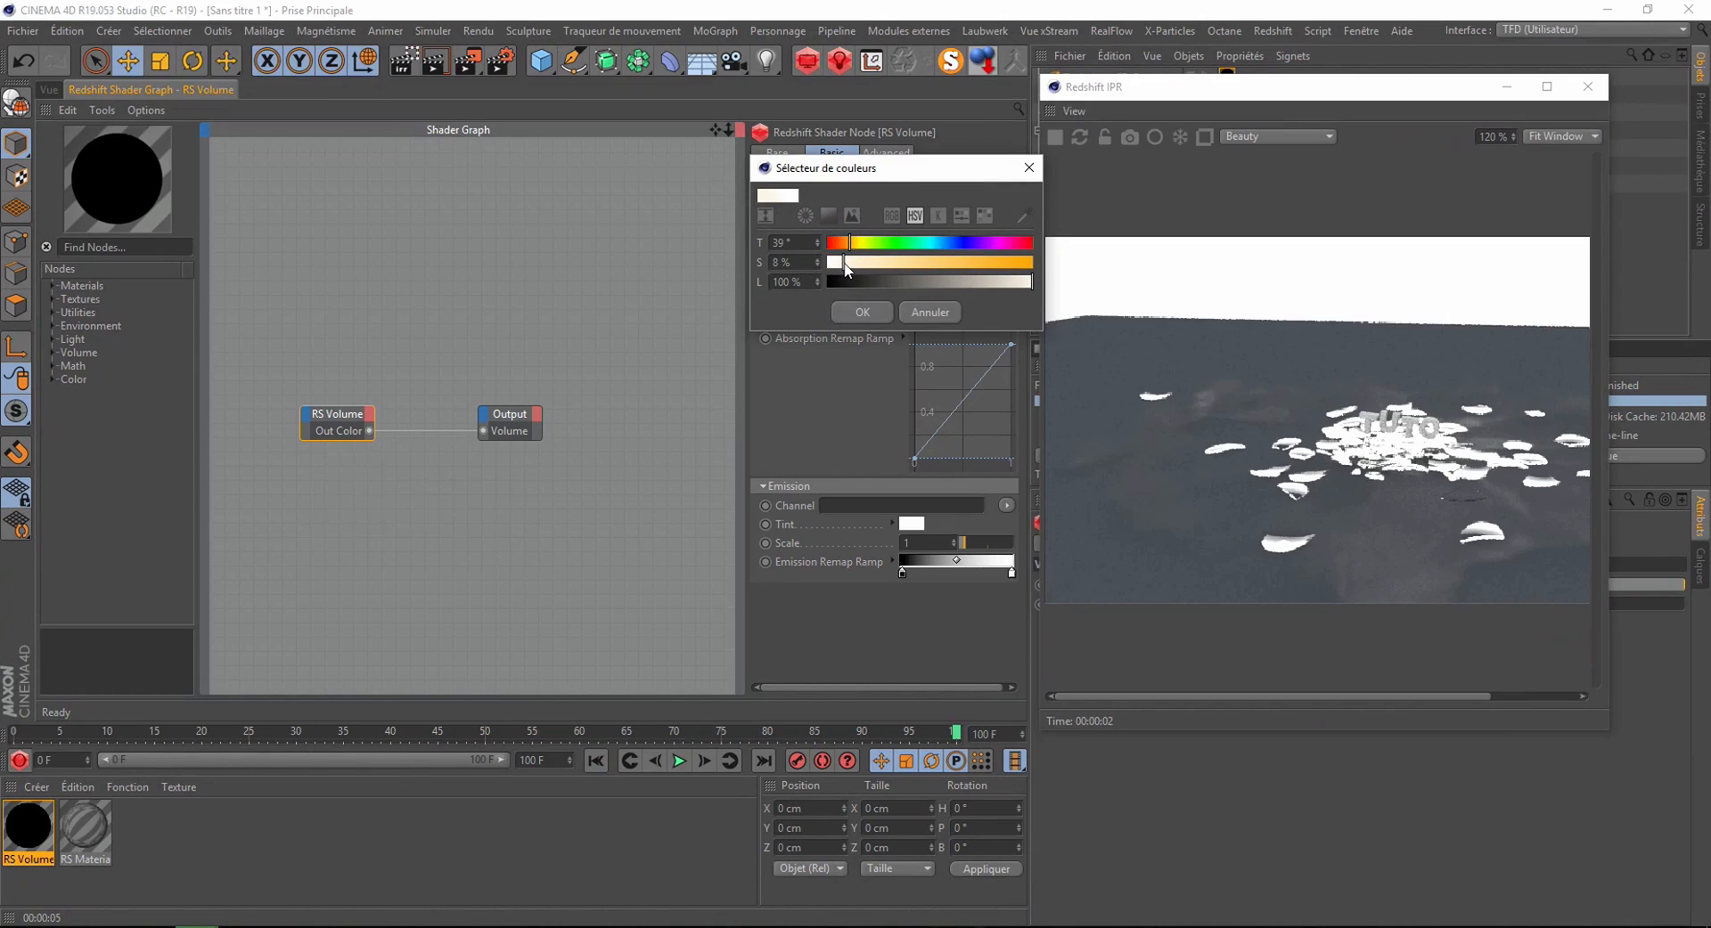
click(853, 311)
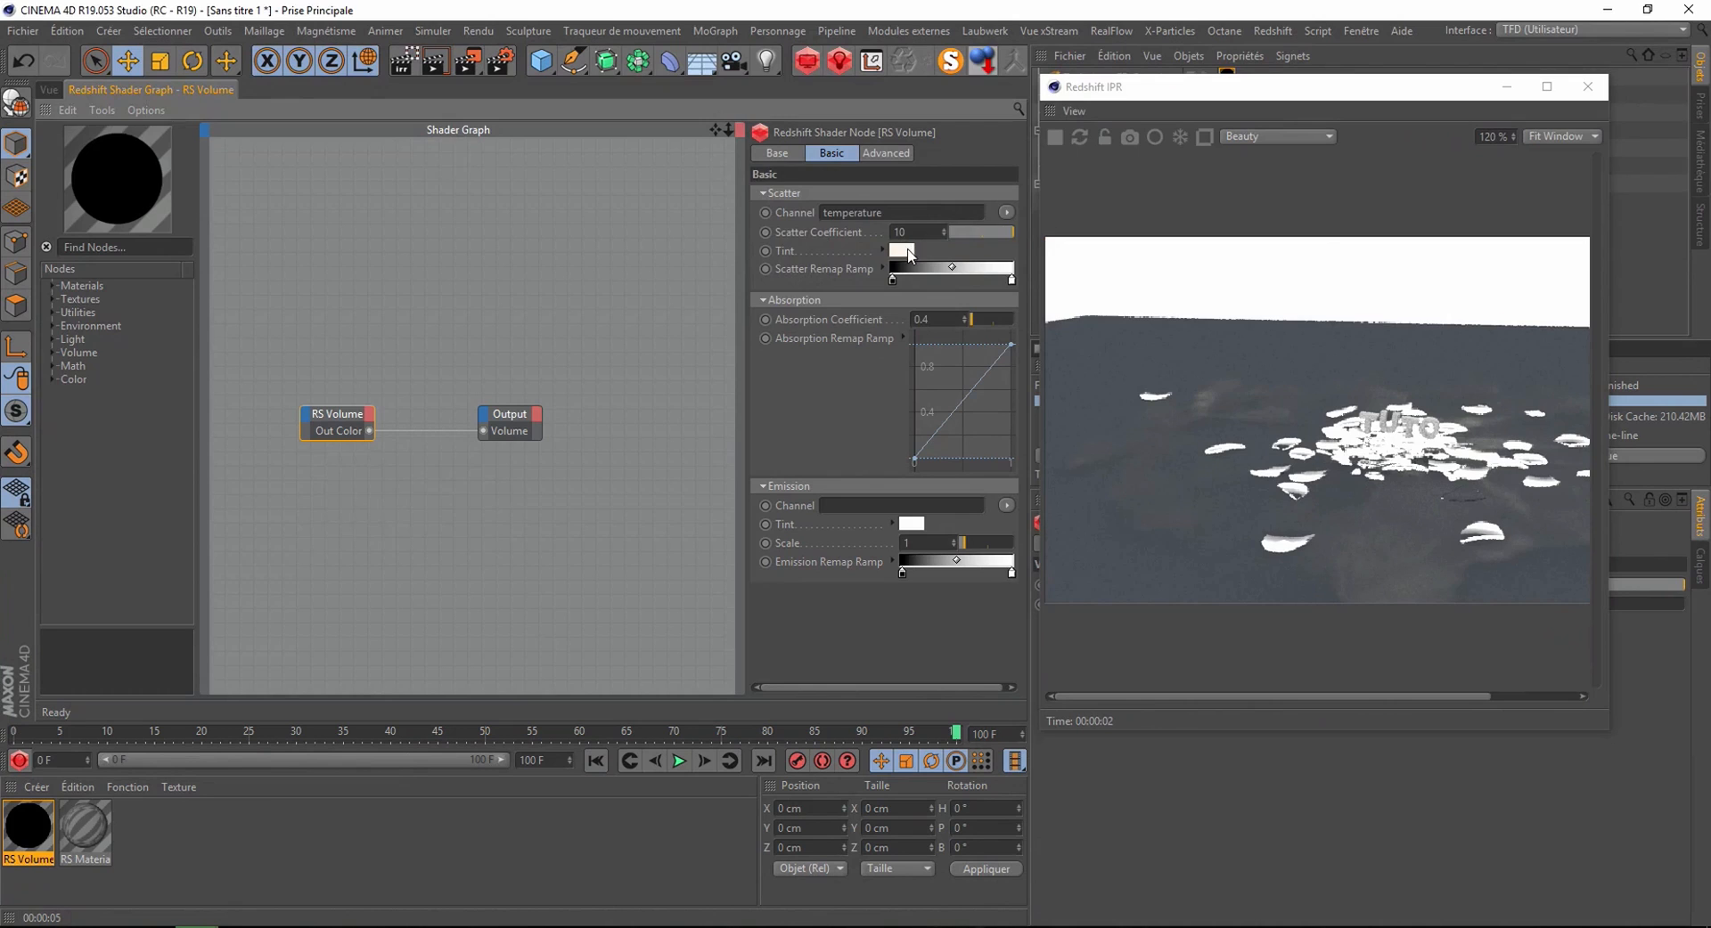
click(907, 252)
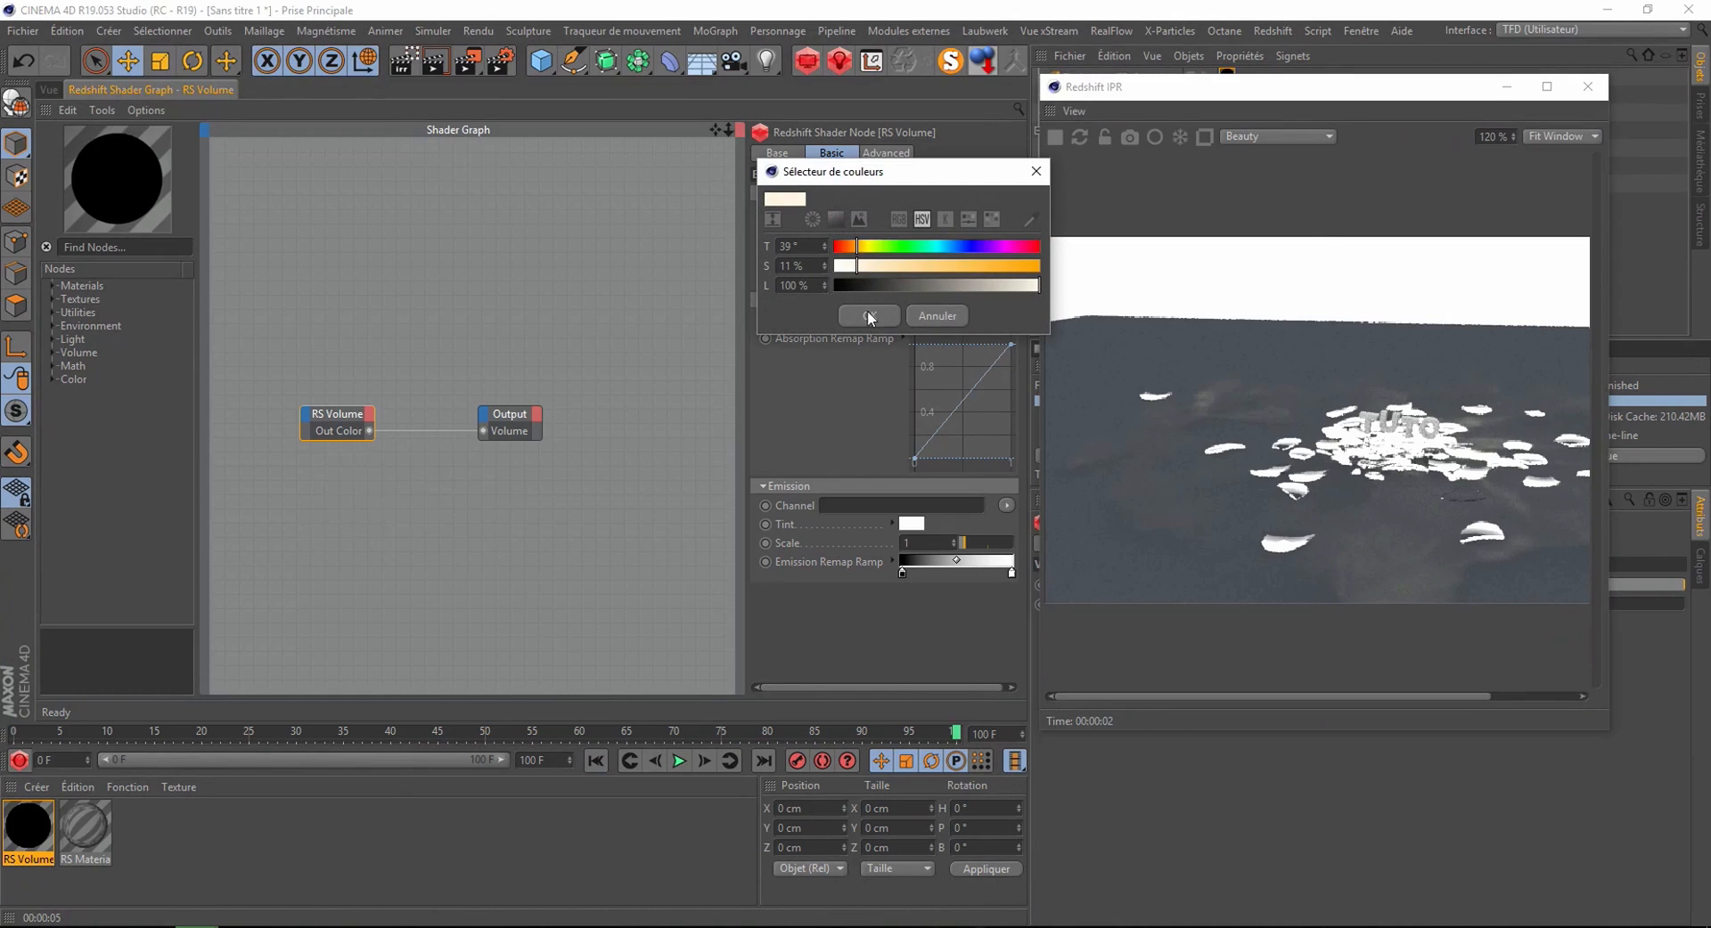
click(868, 314)
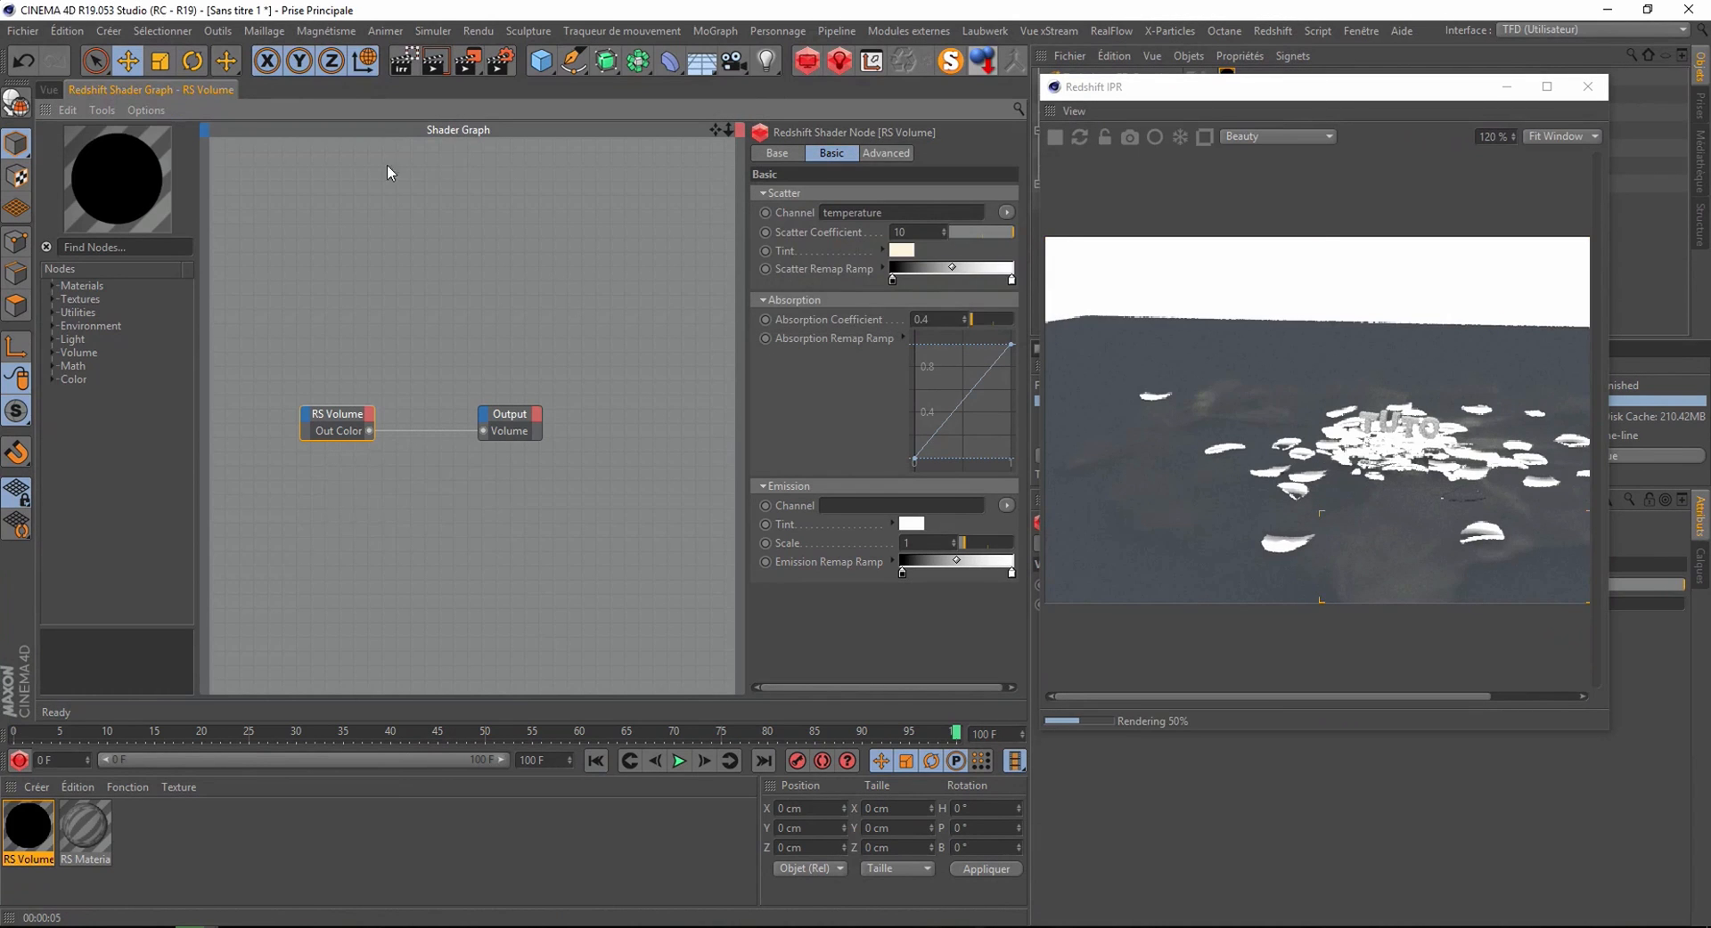
- Set the RS Volume's Absorption Coefficient to 0.8 and return to the perspective view
click(46, 88)
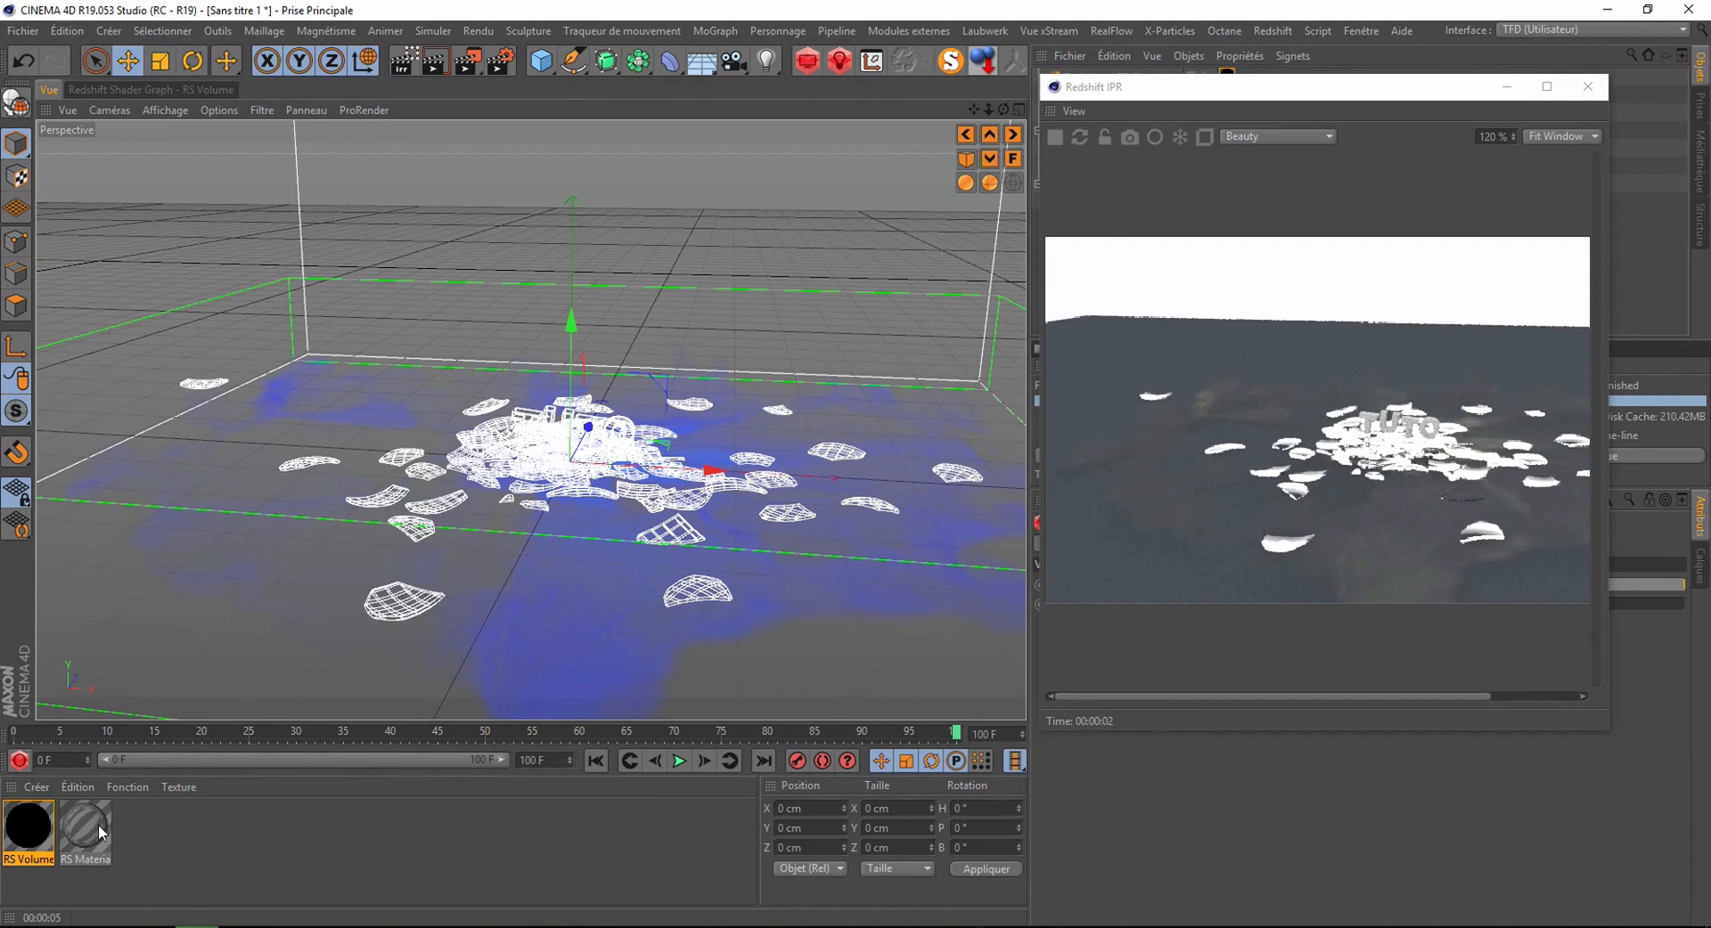
click(134, 89)
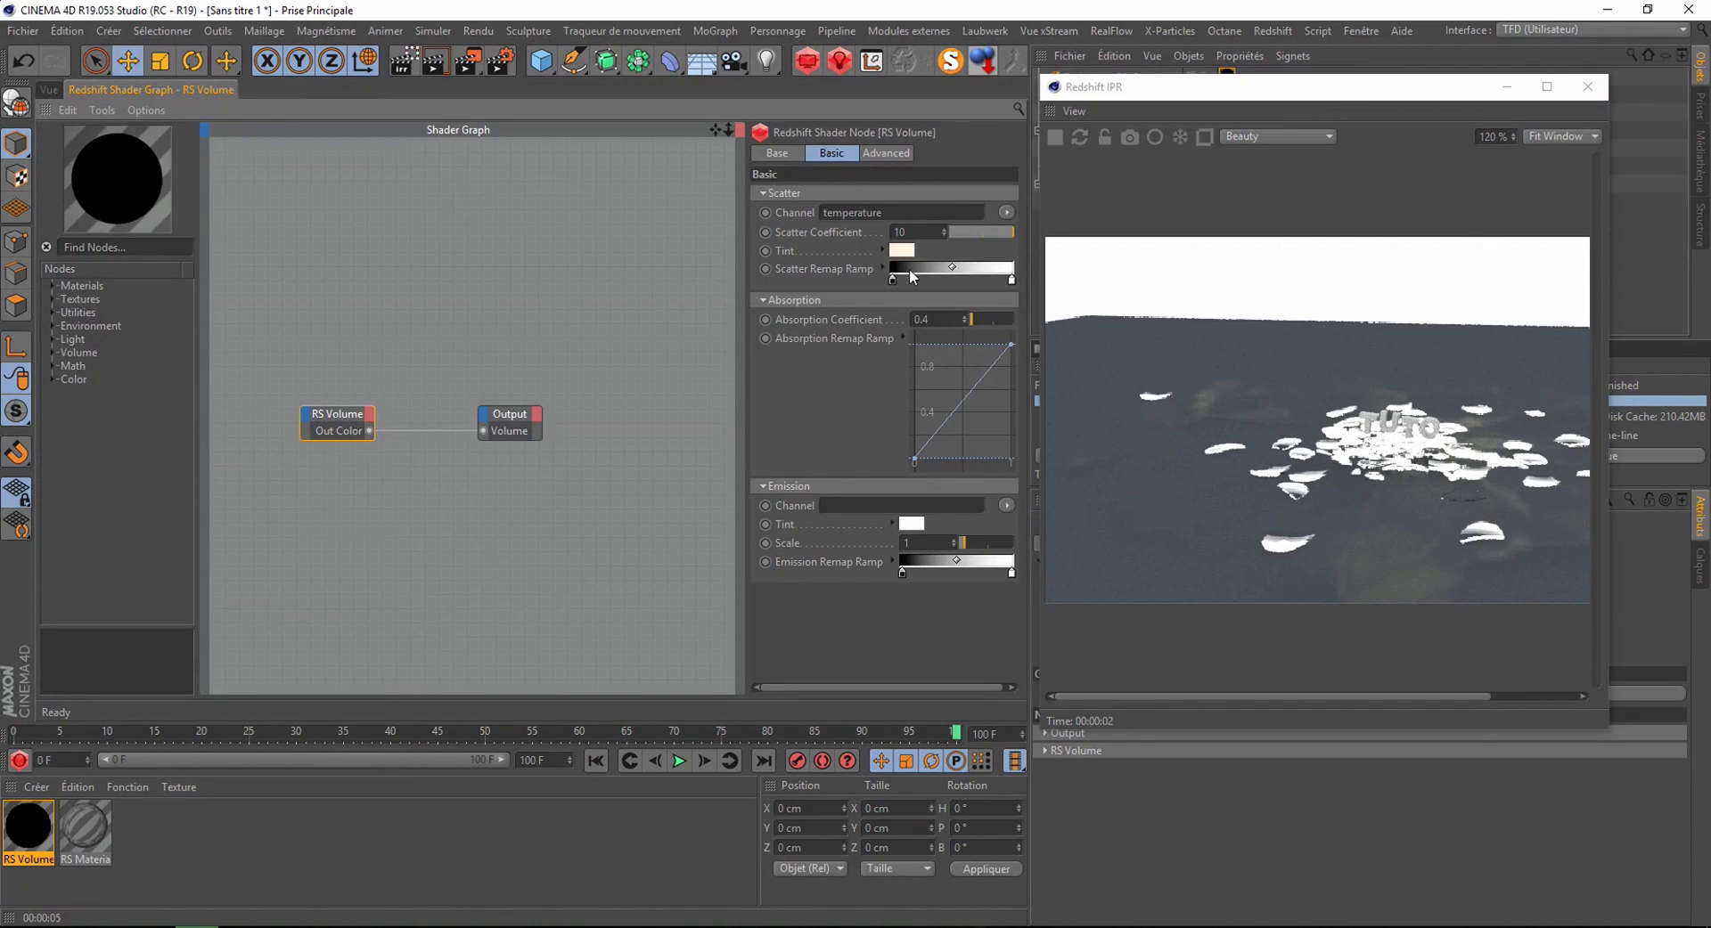
text(.8)
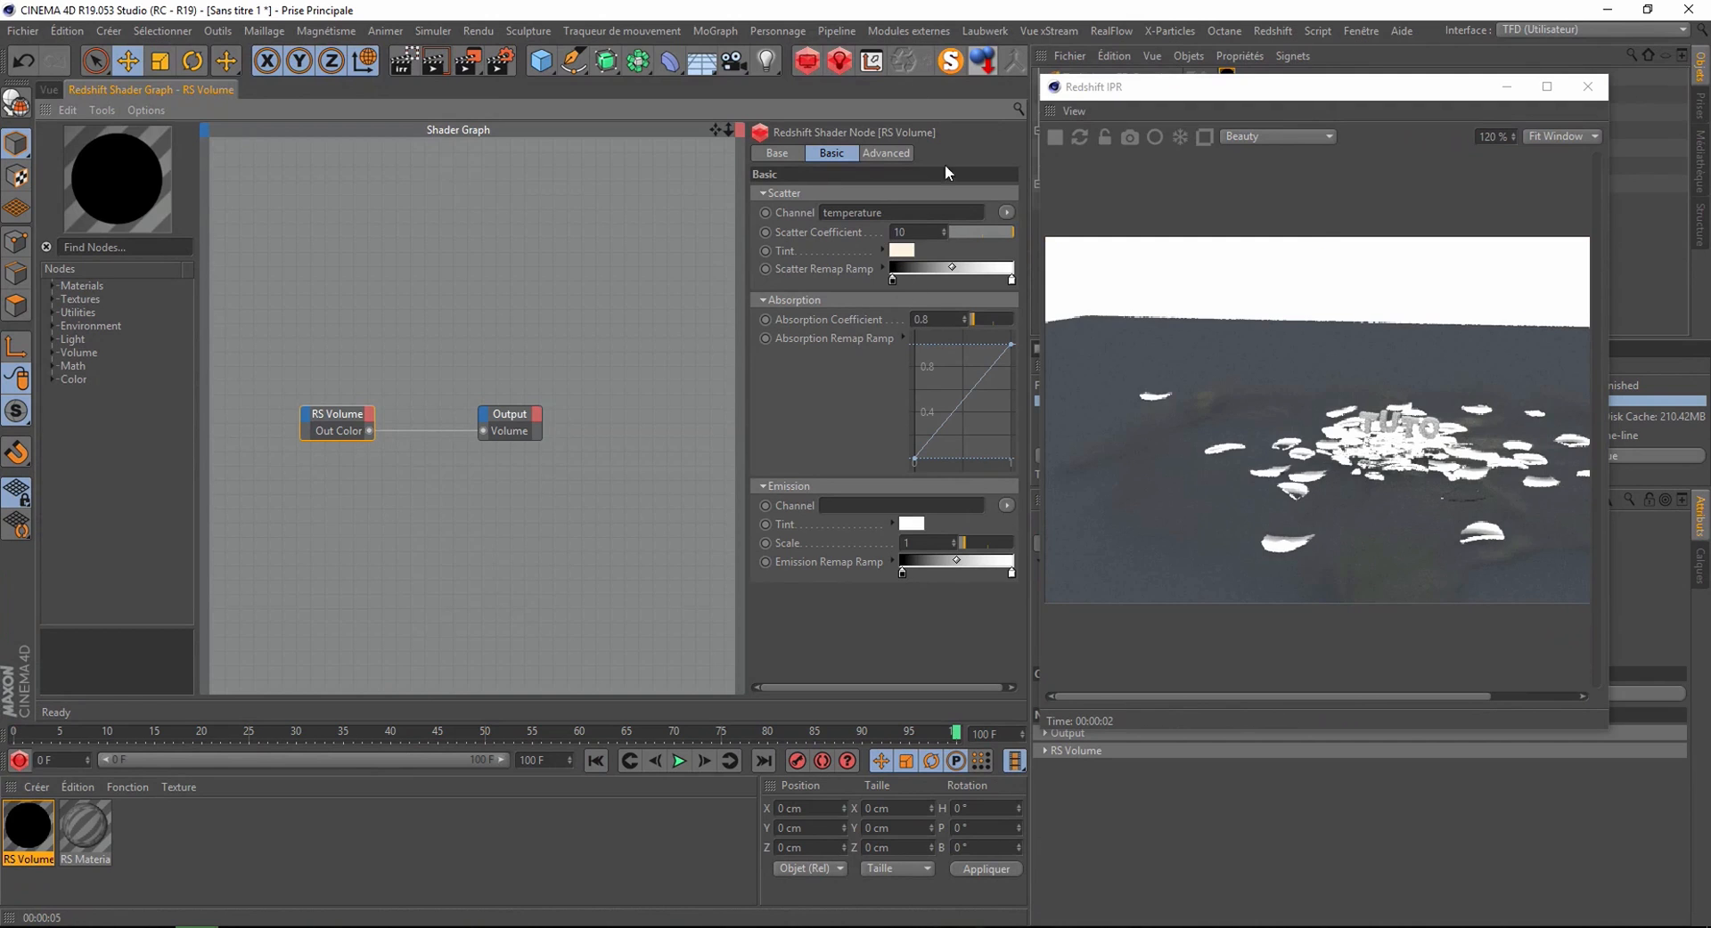
click(49, 90)
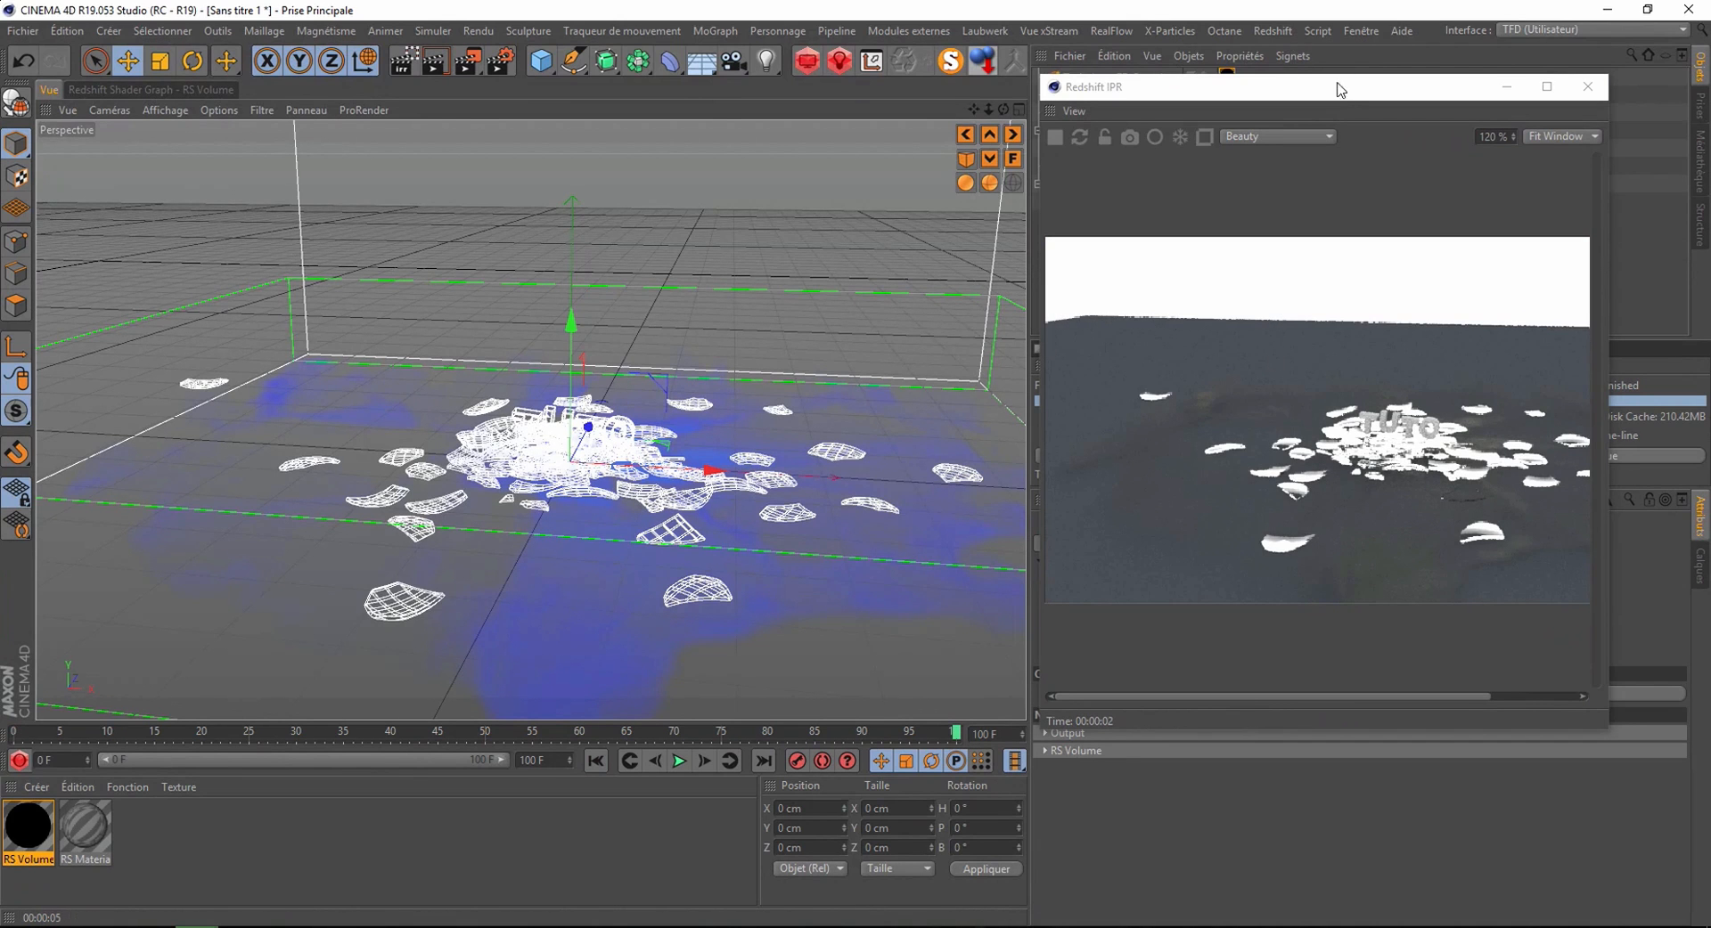
- Stop the live render and close the Redshift IPR window
drag(1313, 94, 540, 89)
click(267, 130)
click(800, 83)
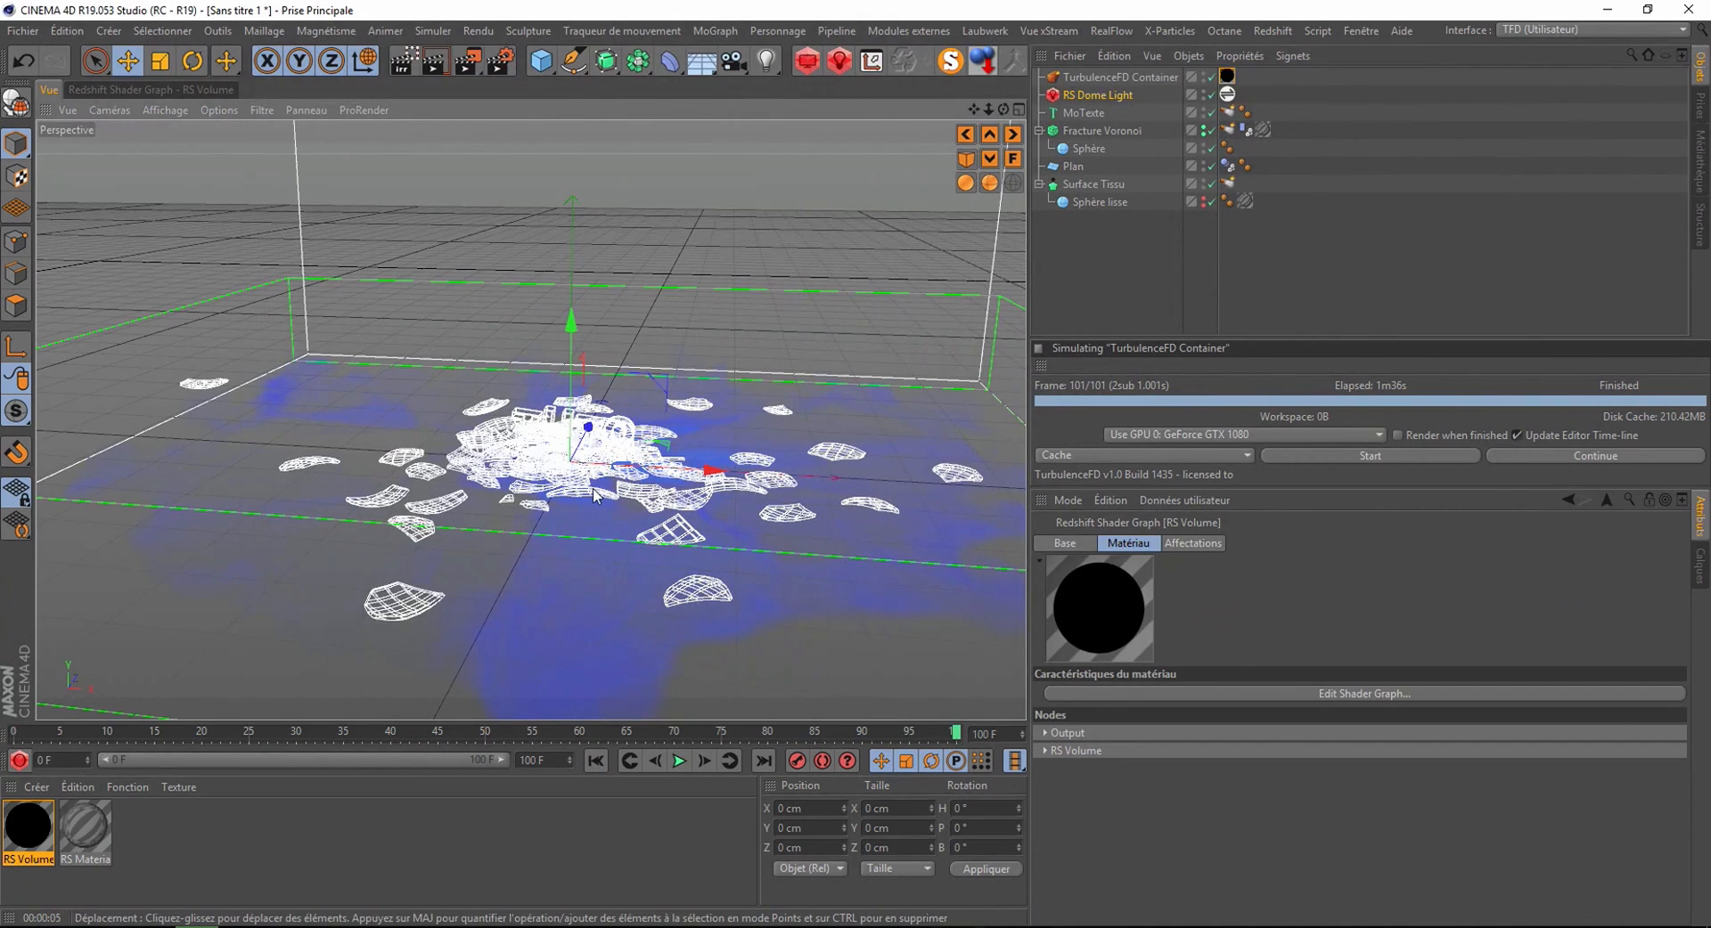
- Enable the RS Dome Light's back-plate and load ramp.tif from the Images folder as its map
click(1091, 95)
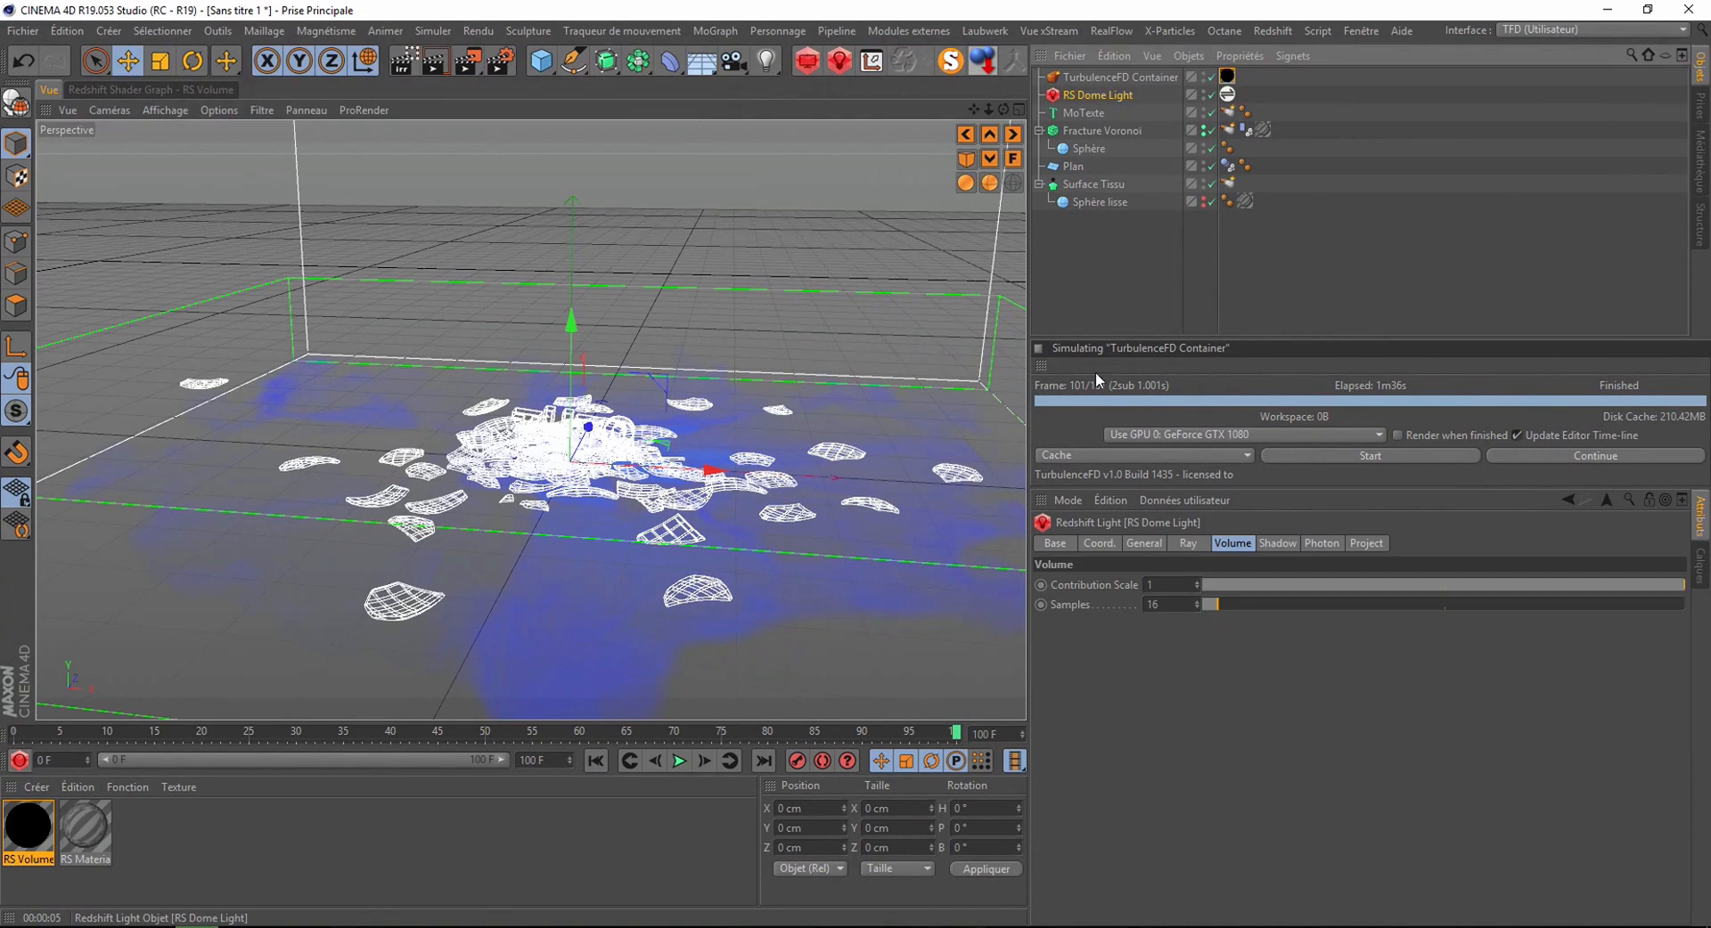
click(1143, 544)
scroll(1078, 806, down, 5)
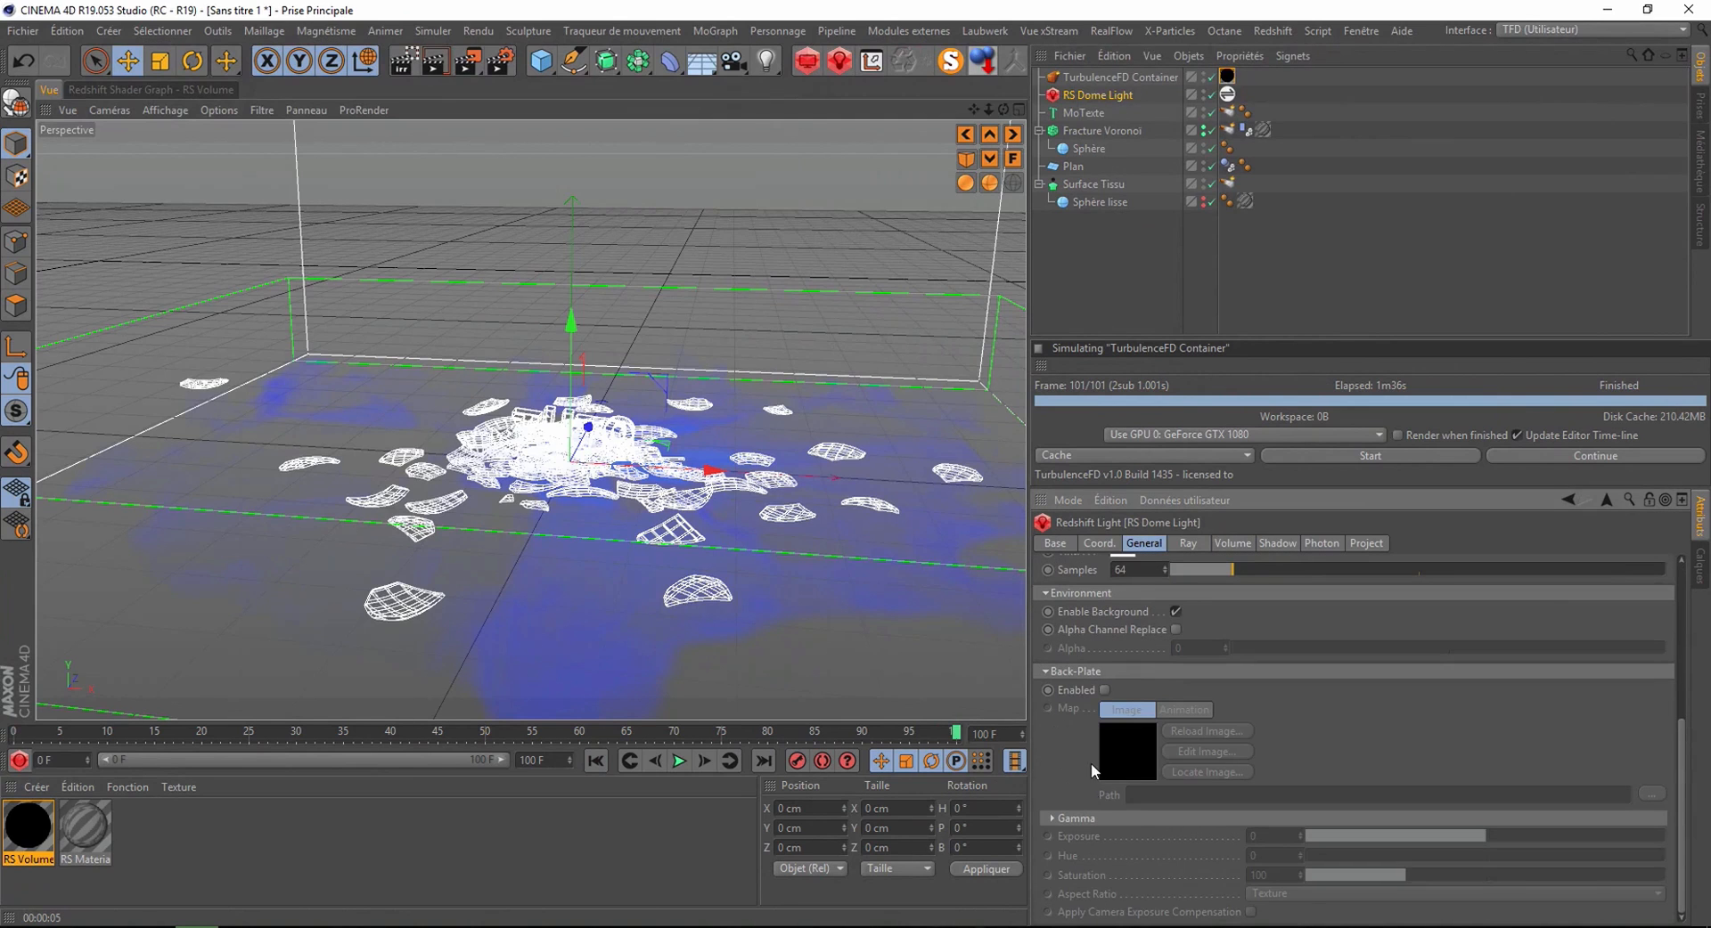
click(1104, 690)
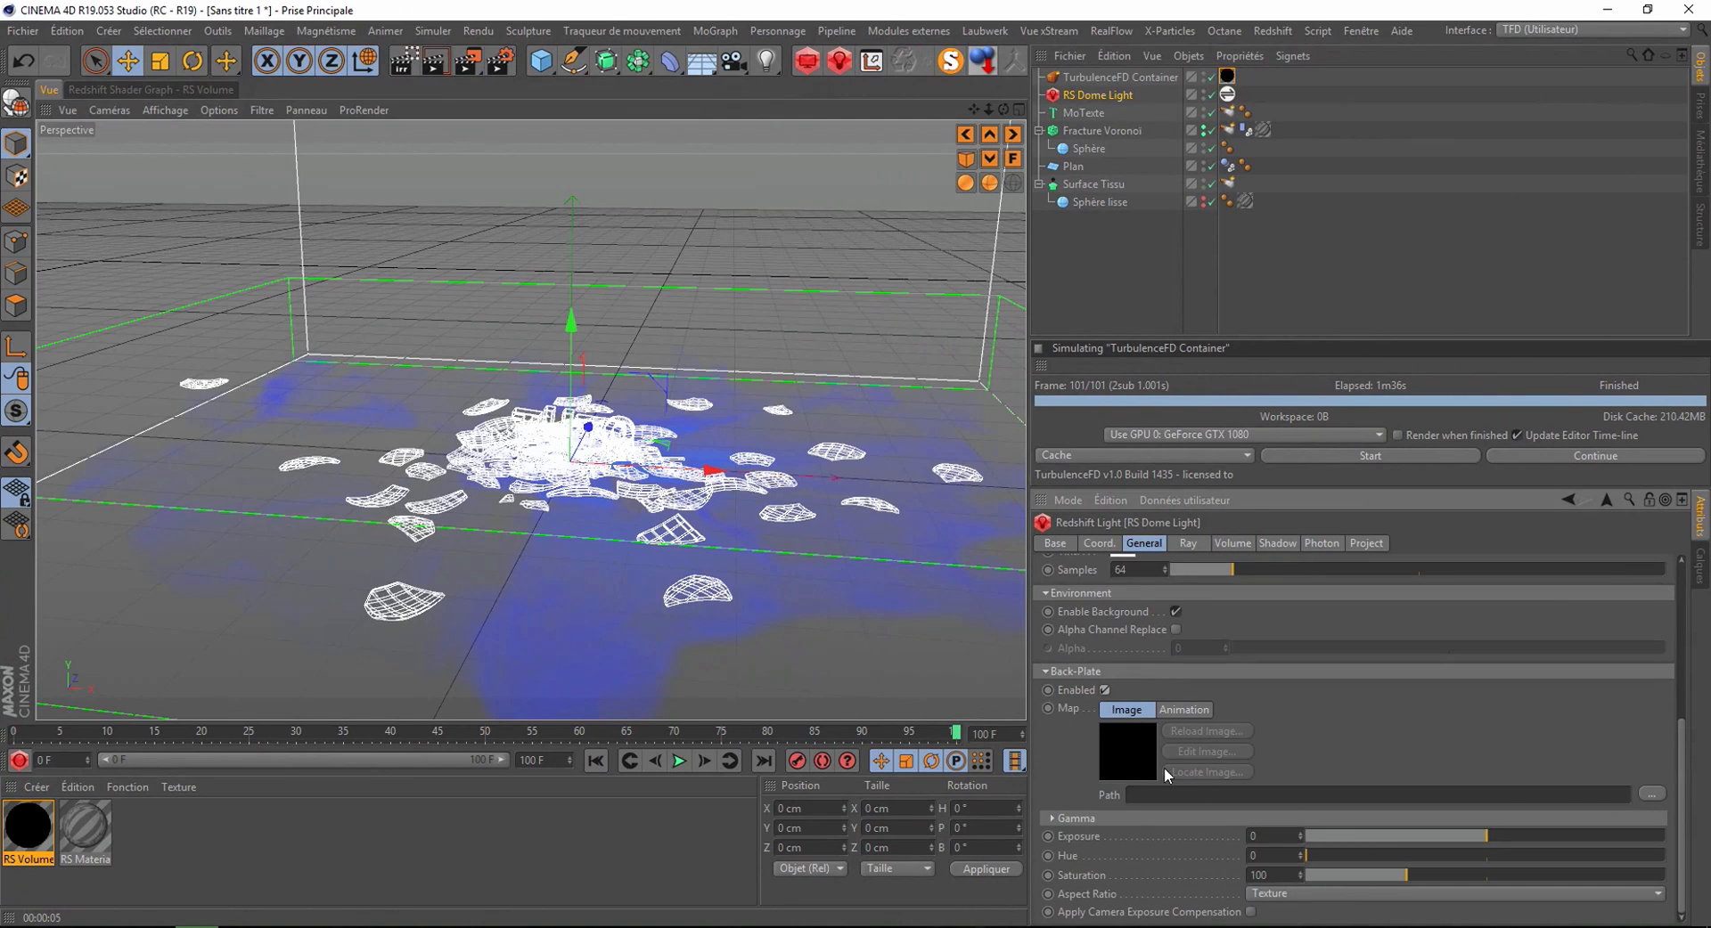
click(1650, 794)
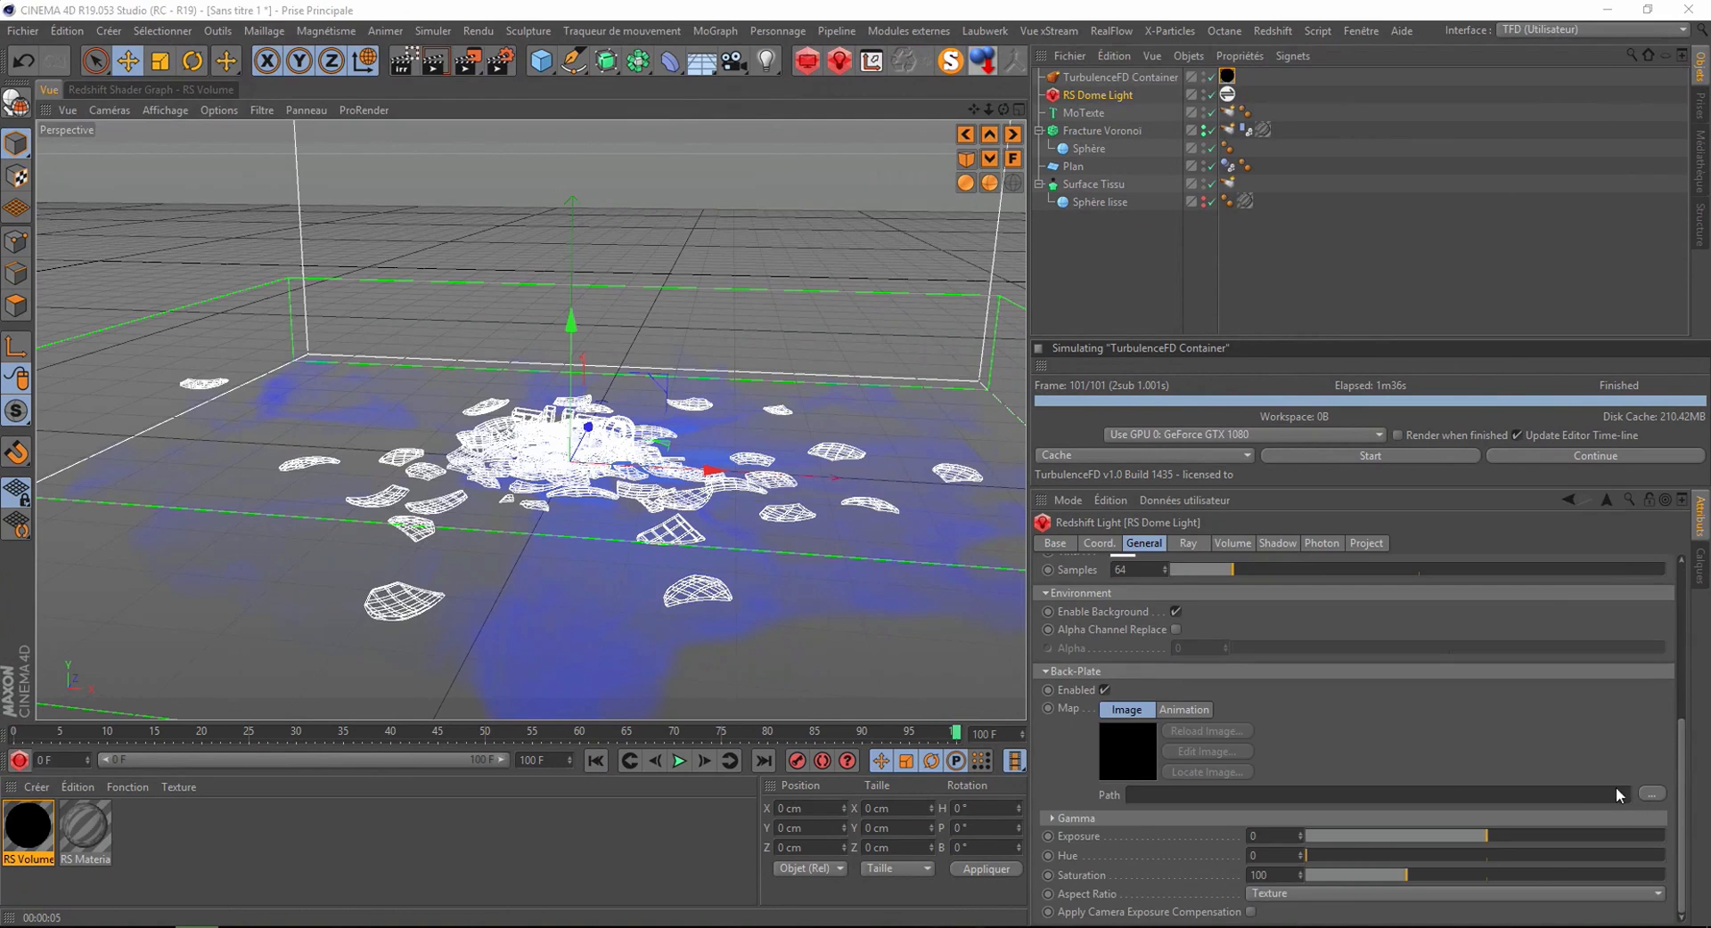
scroll(669, 158, down, 3)
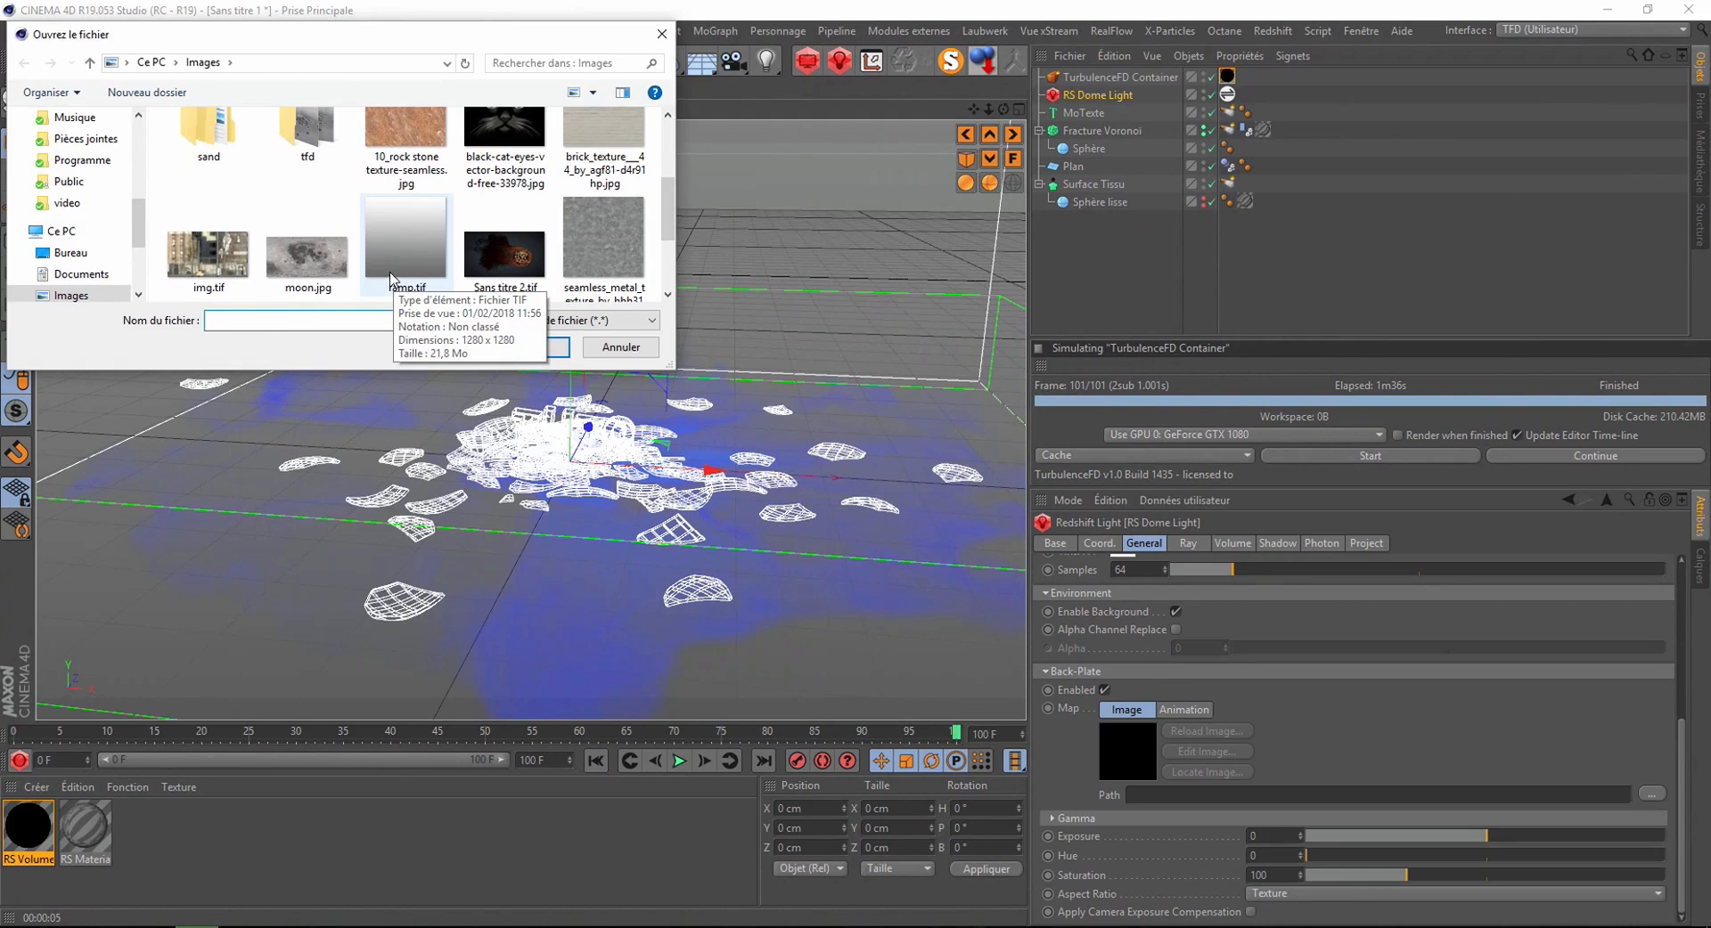
click(406, 220)
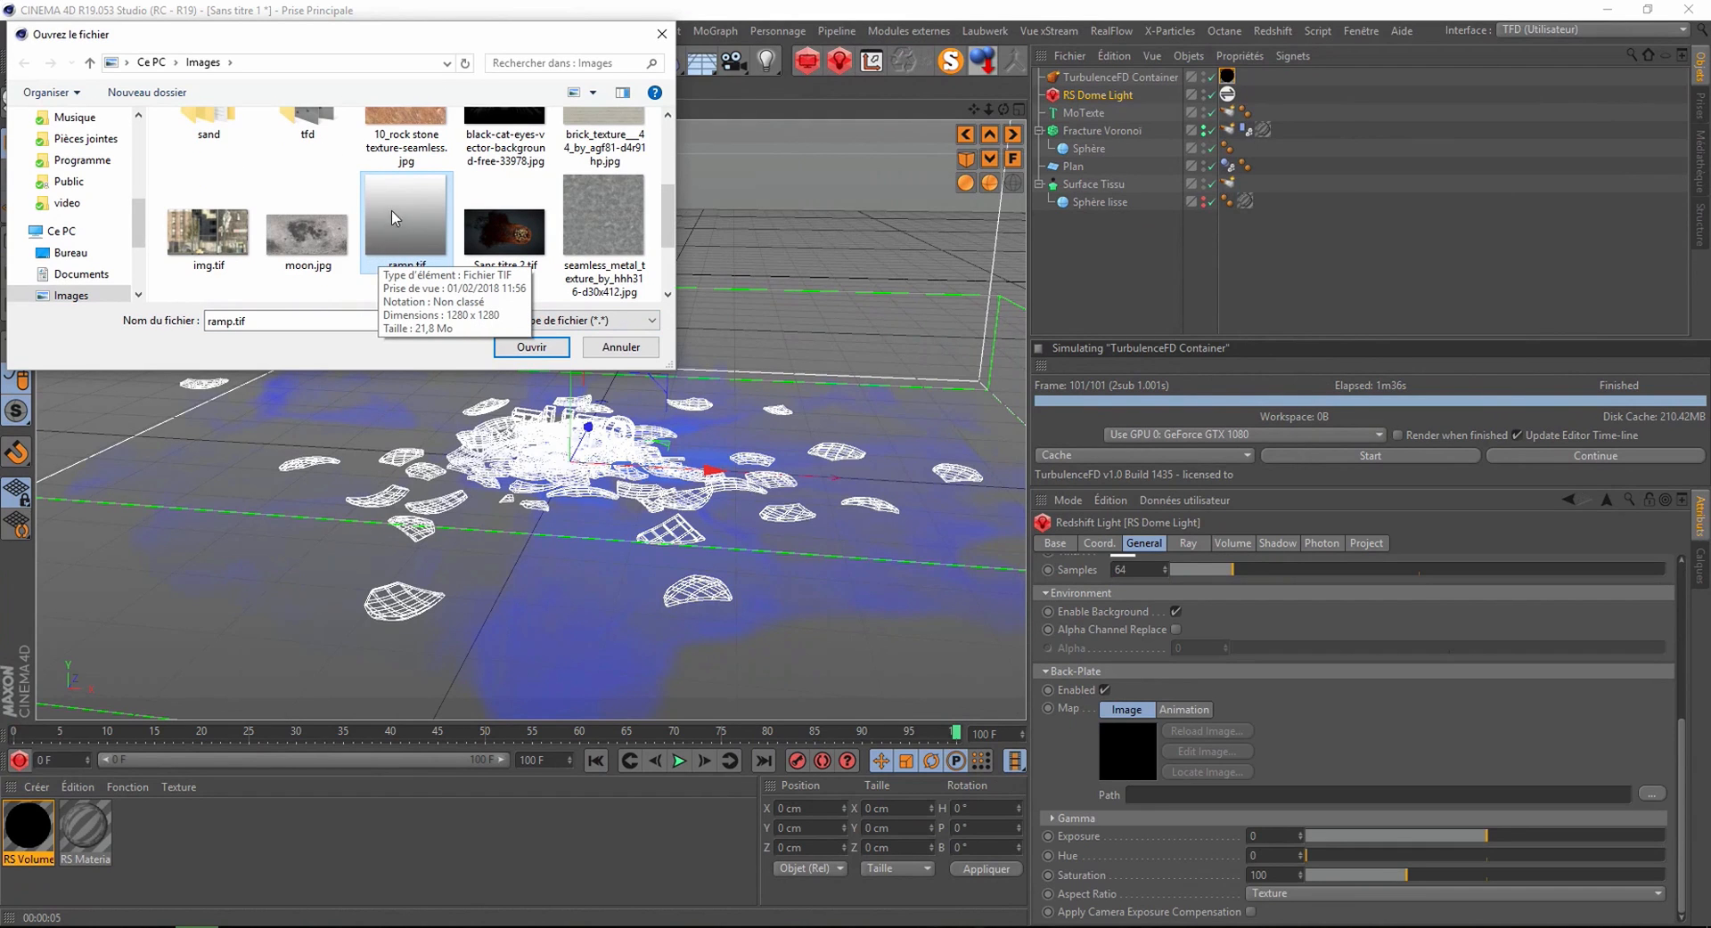
click(528, 347)
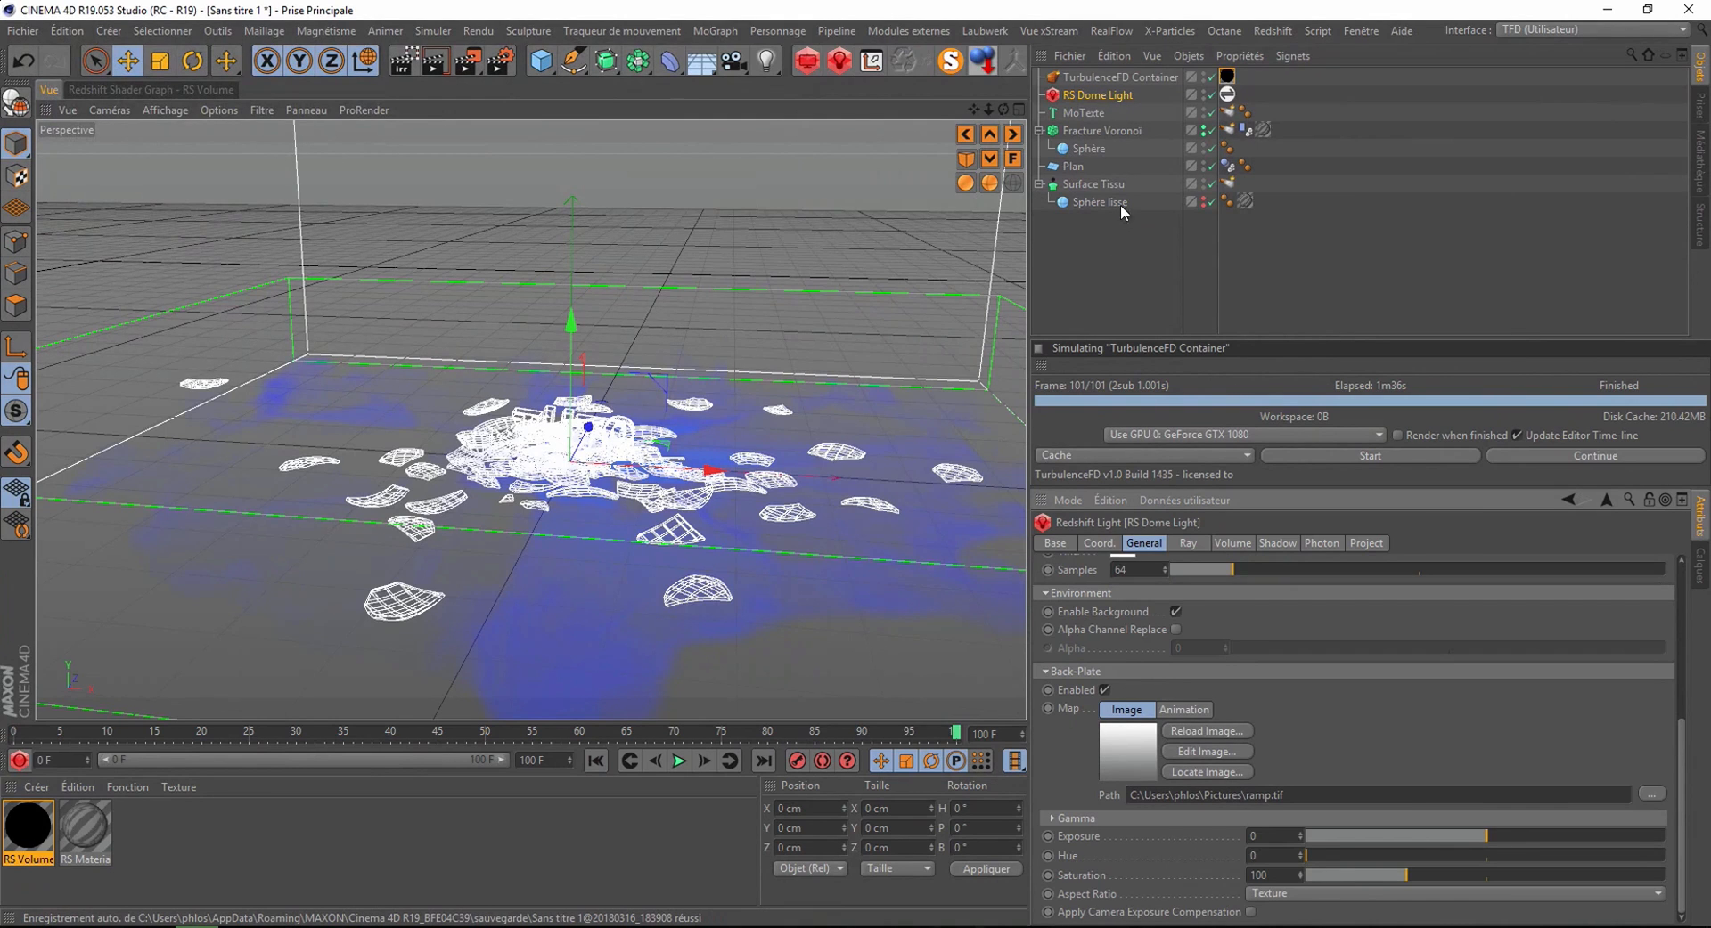
- Add a Redshift Object tag to the Plan and enable its matte override, matte and matte shadow
right_click(1068, 169)
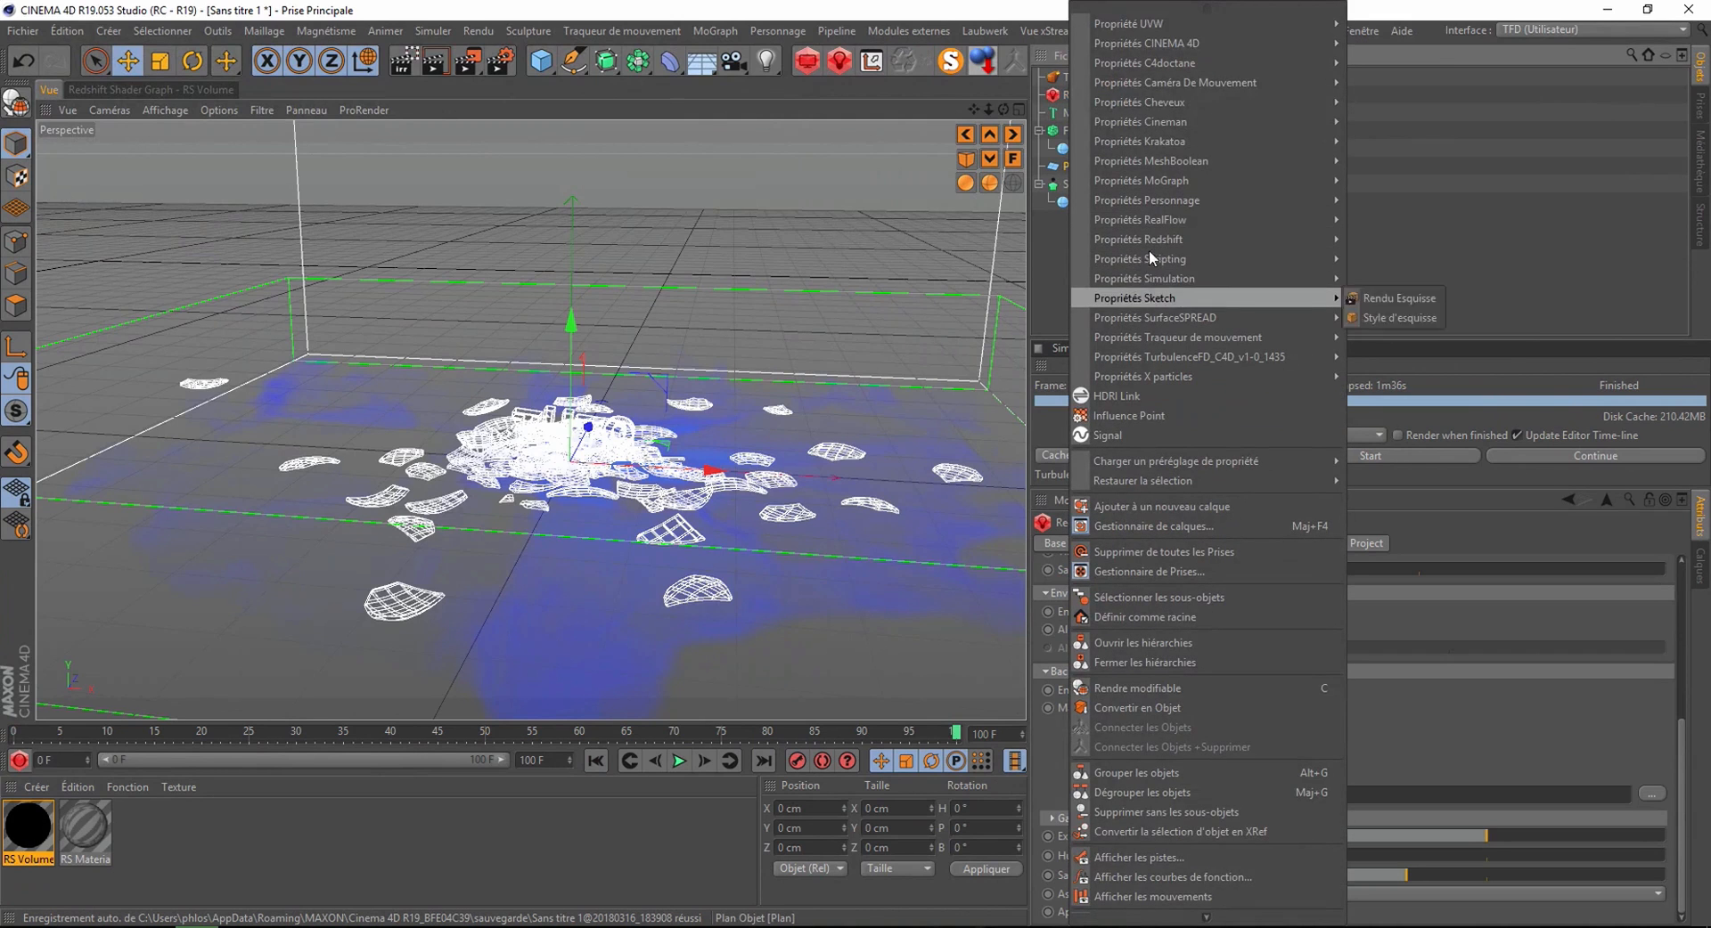
mouse_move(1185, 239)
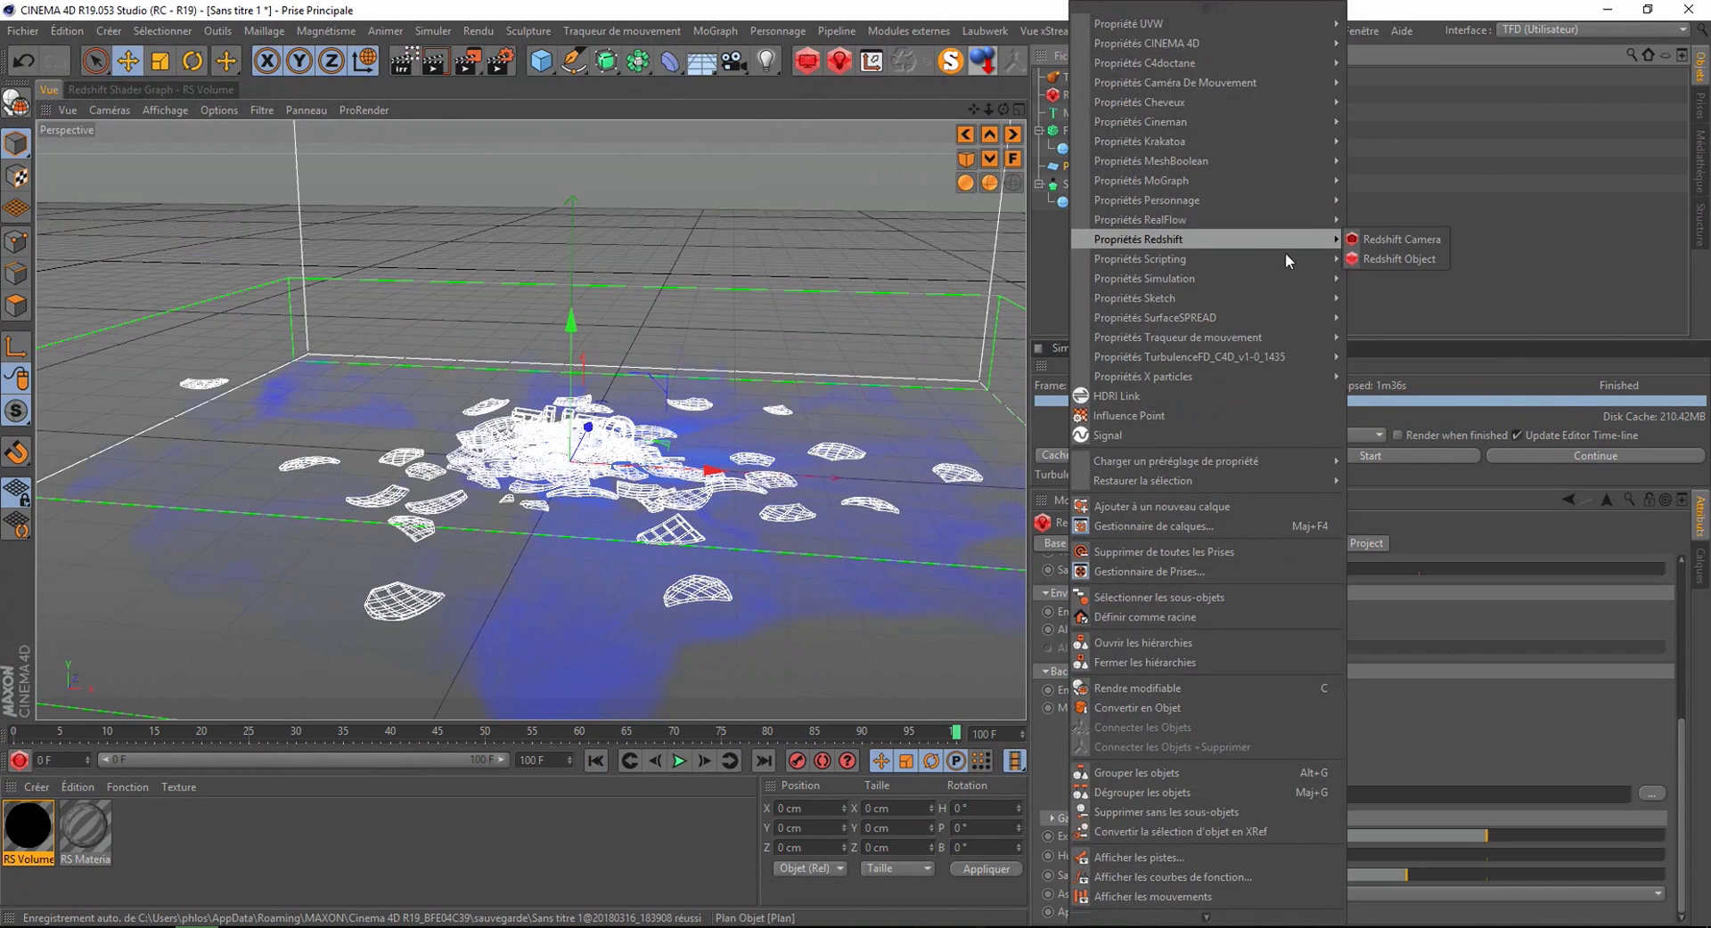
click(1410, 256)
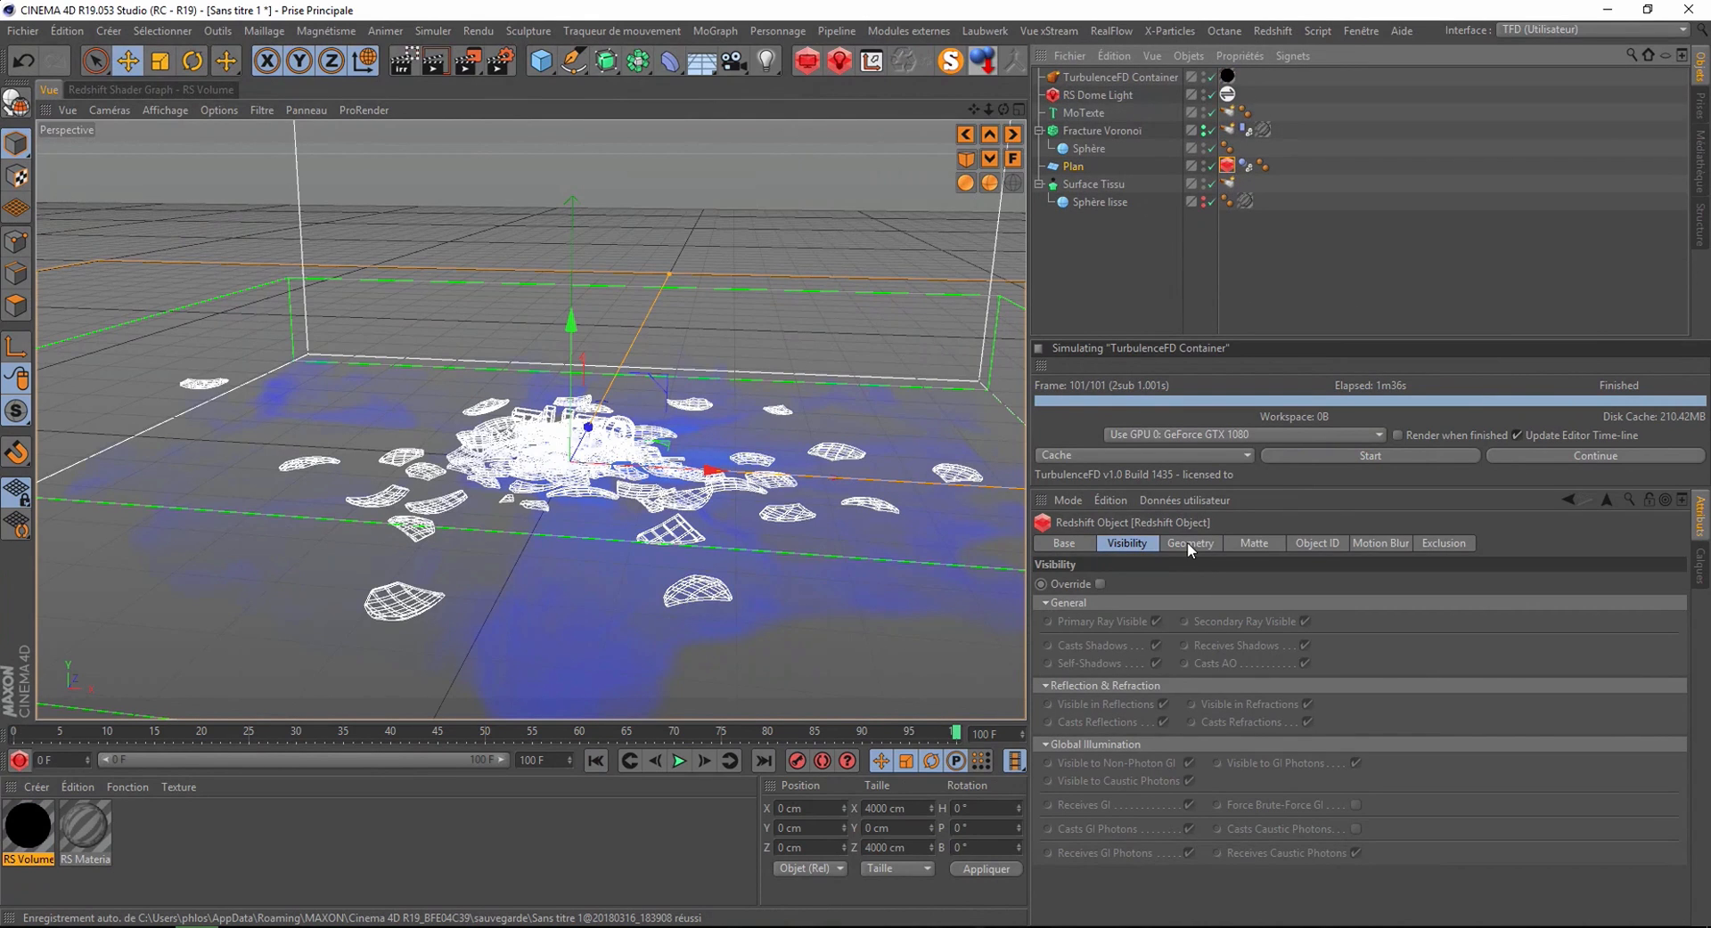
click(1258, 545)
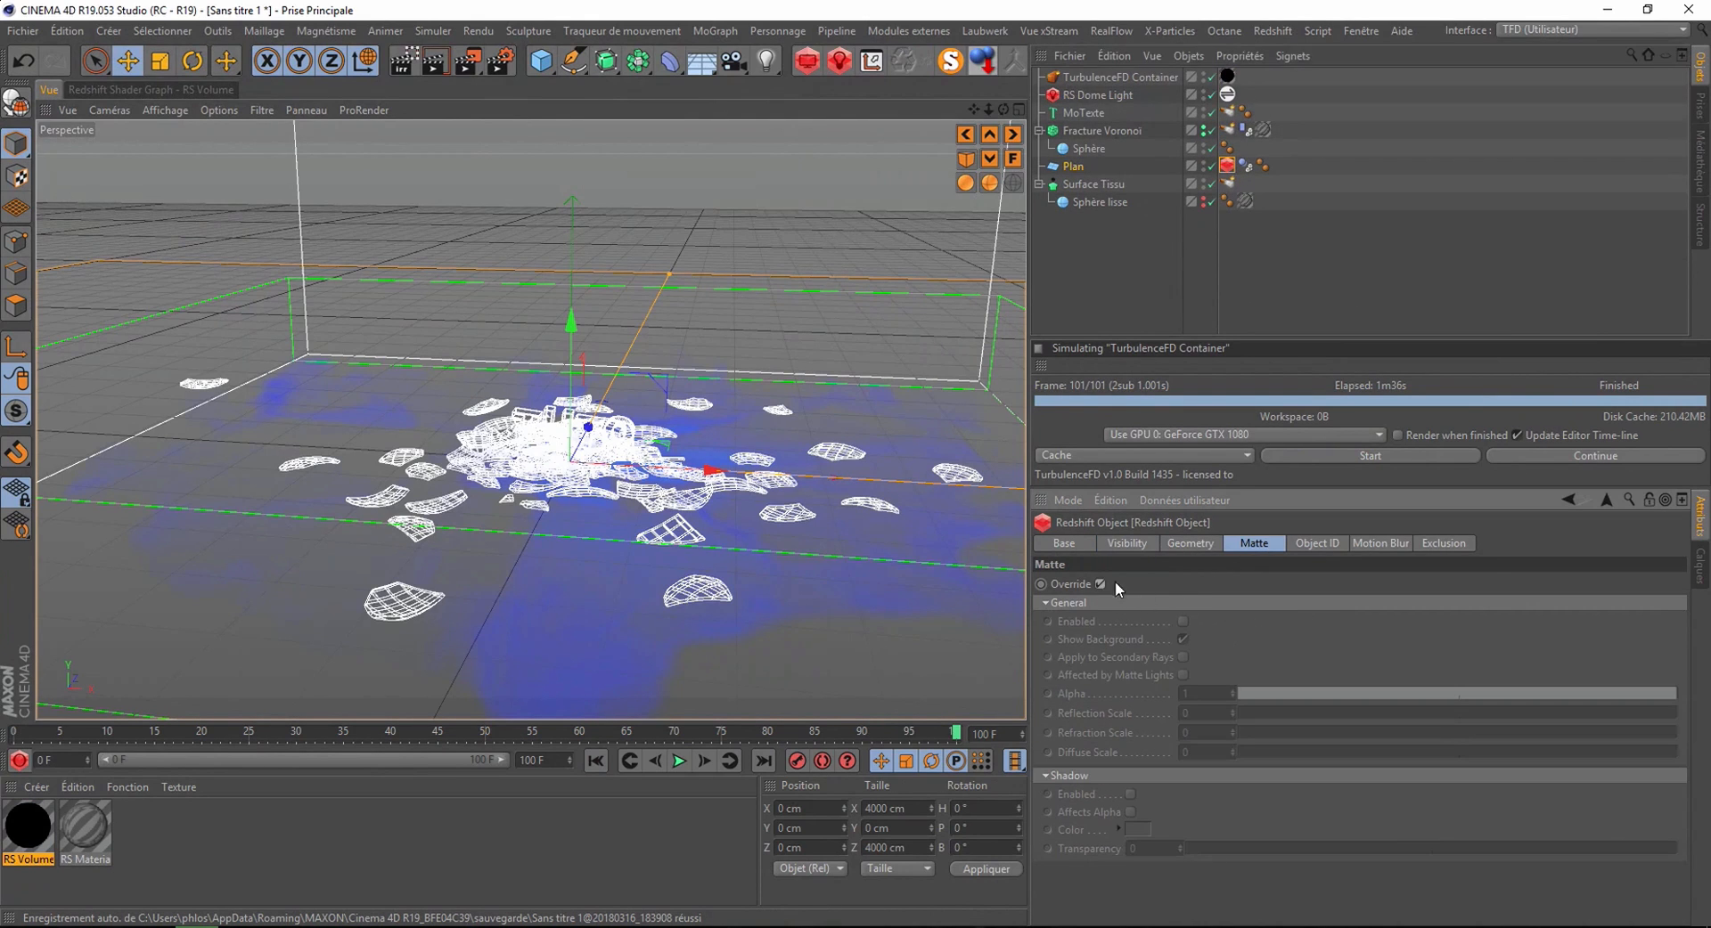
click(1184, 621)
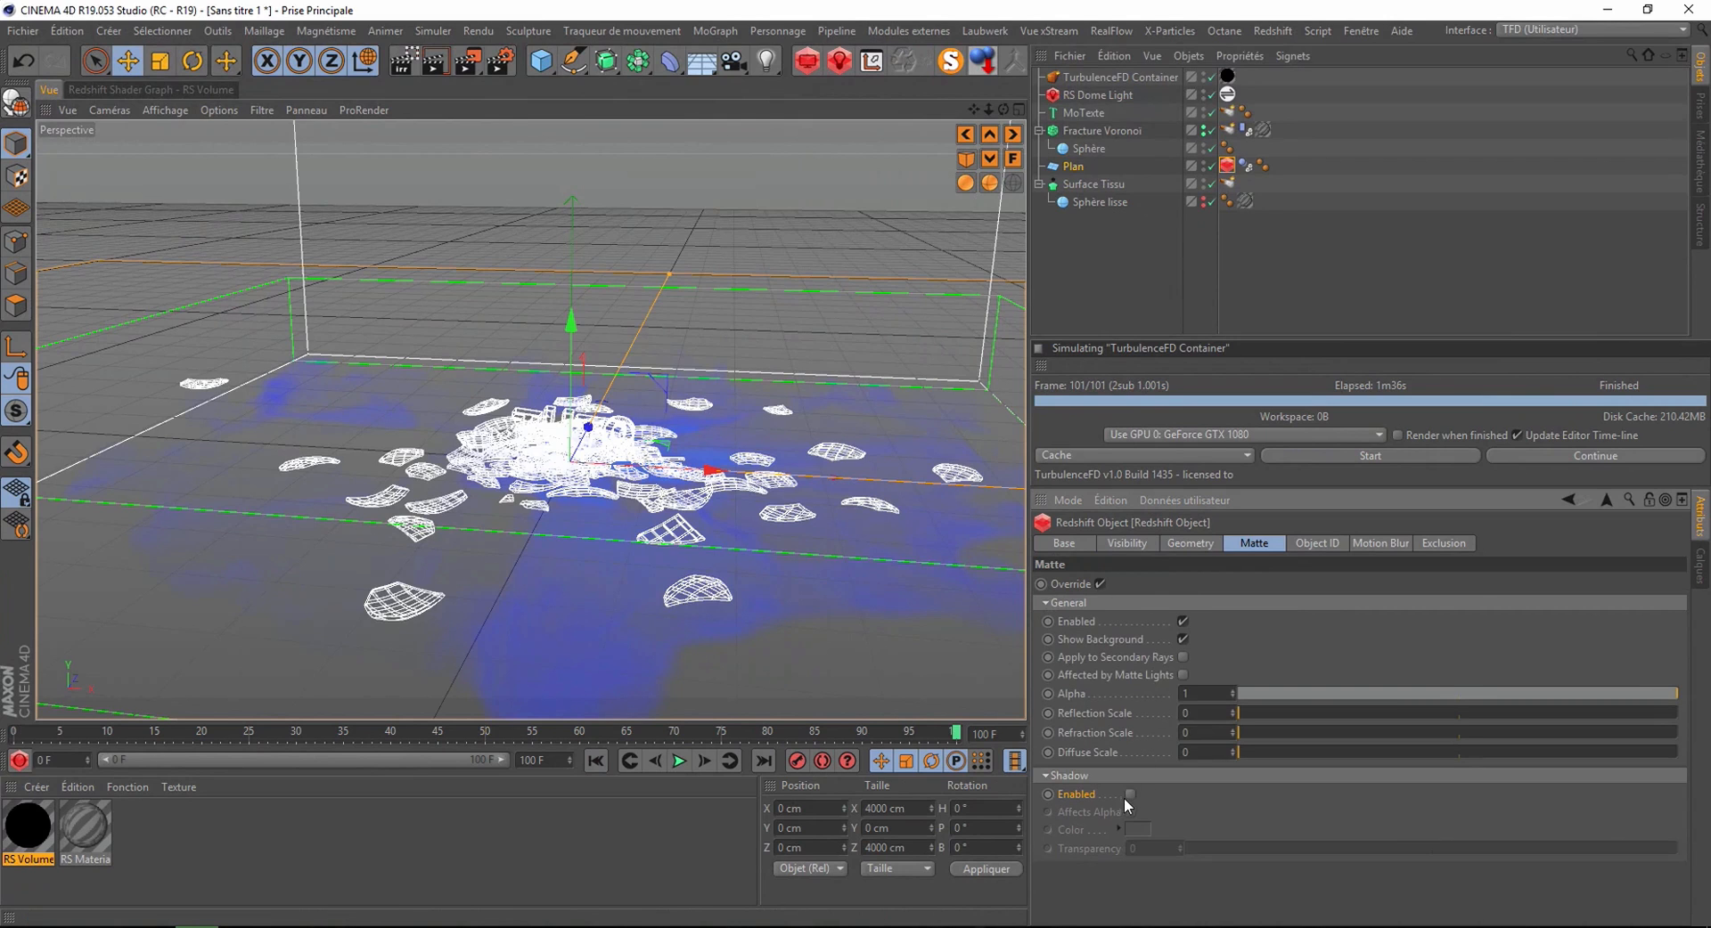
click(1130, 793)
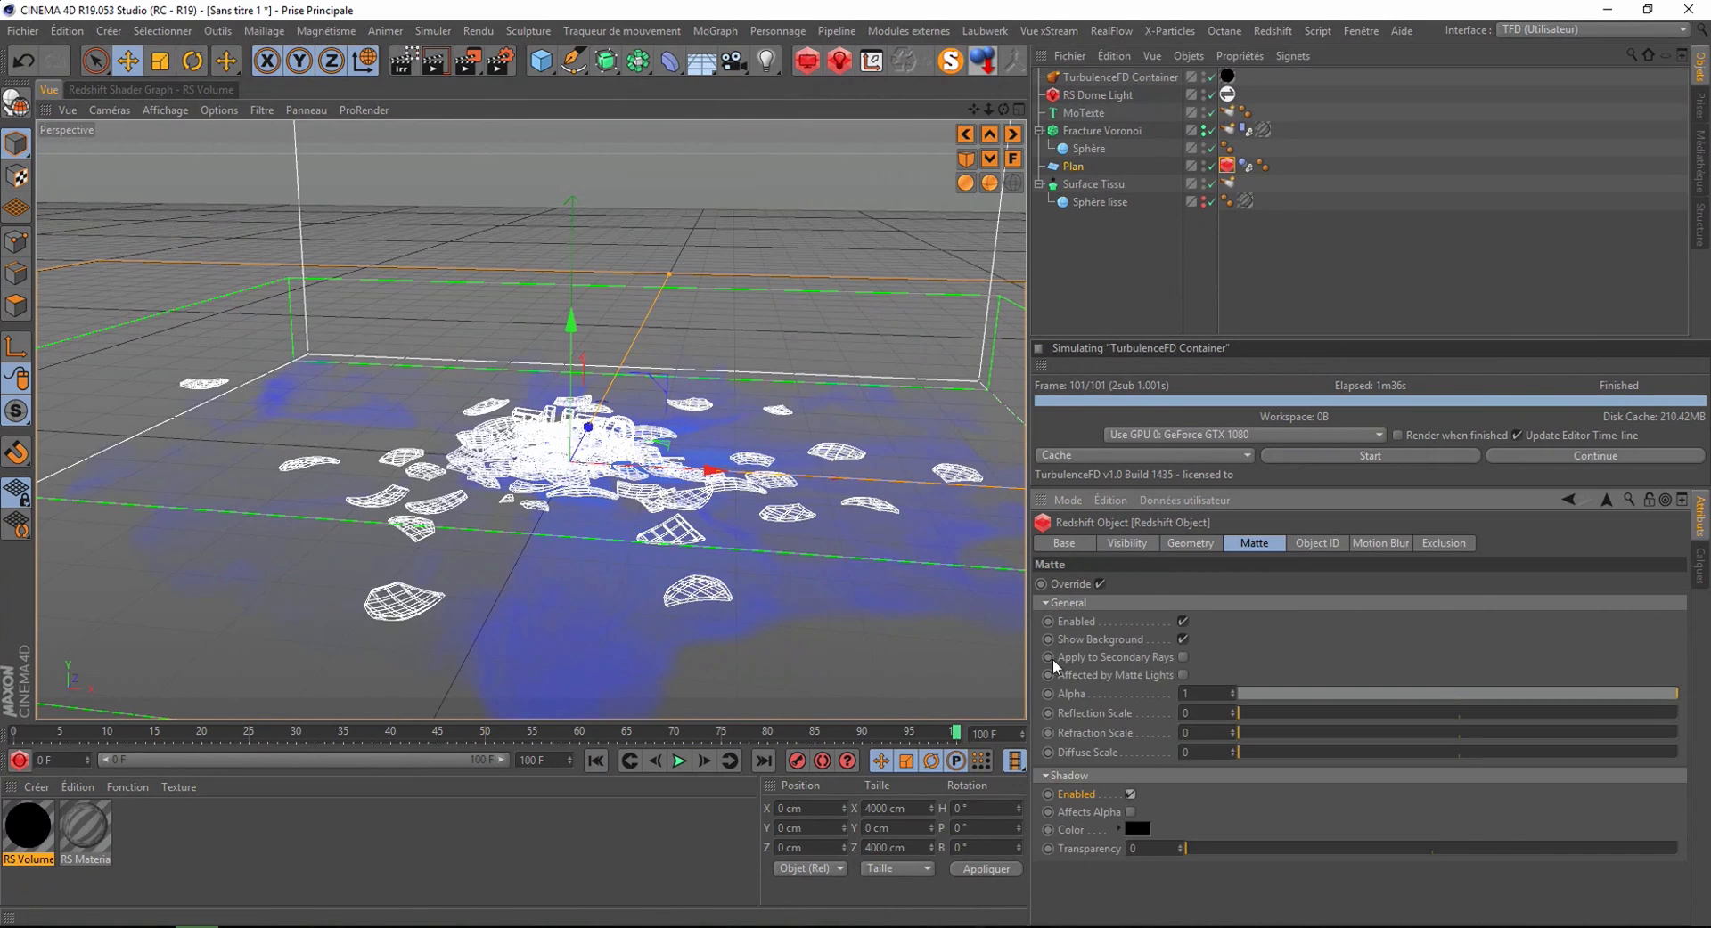
- Render the perspective view of the whole scene and again close up on the TUTO text
click(437, 64)
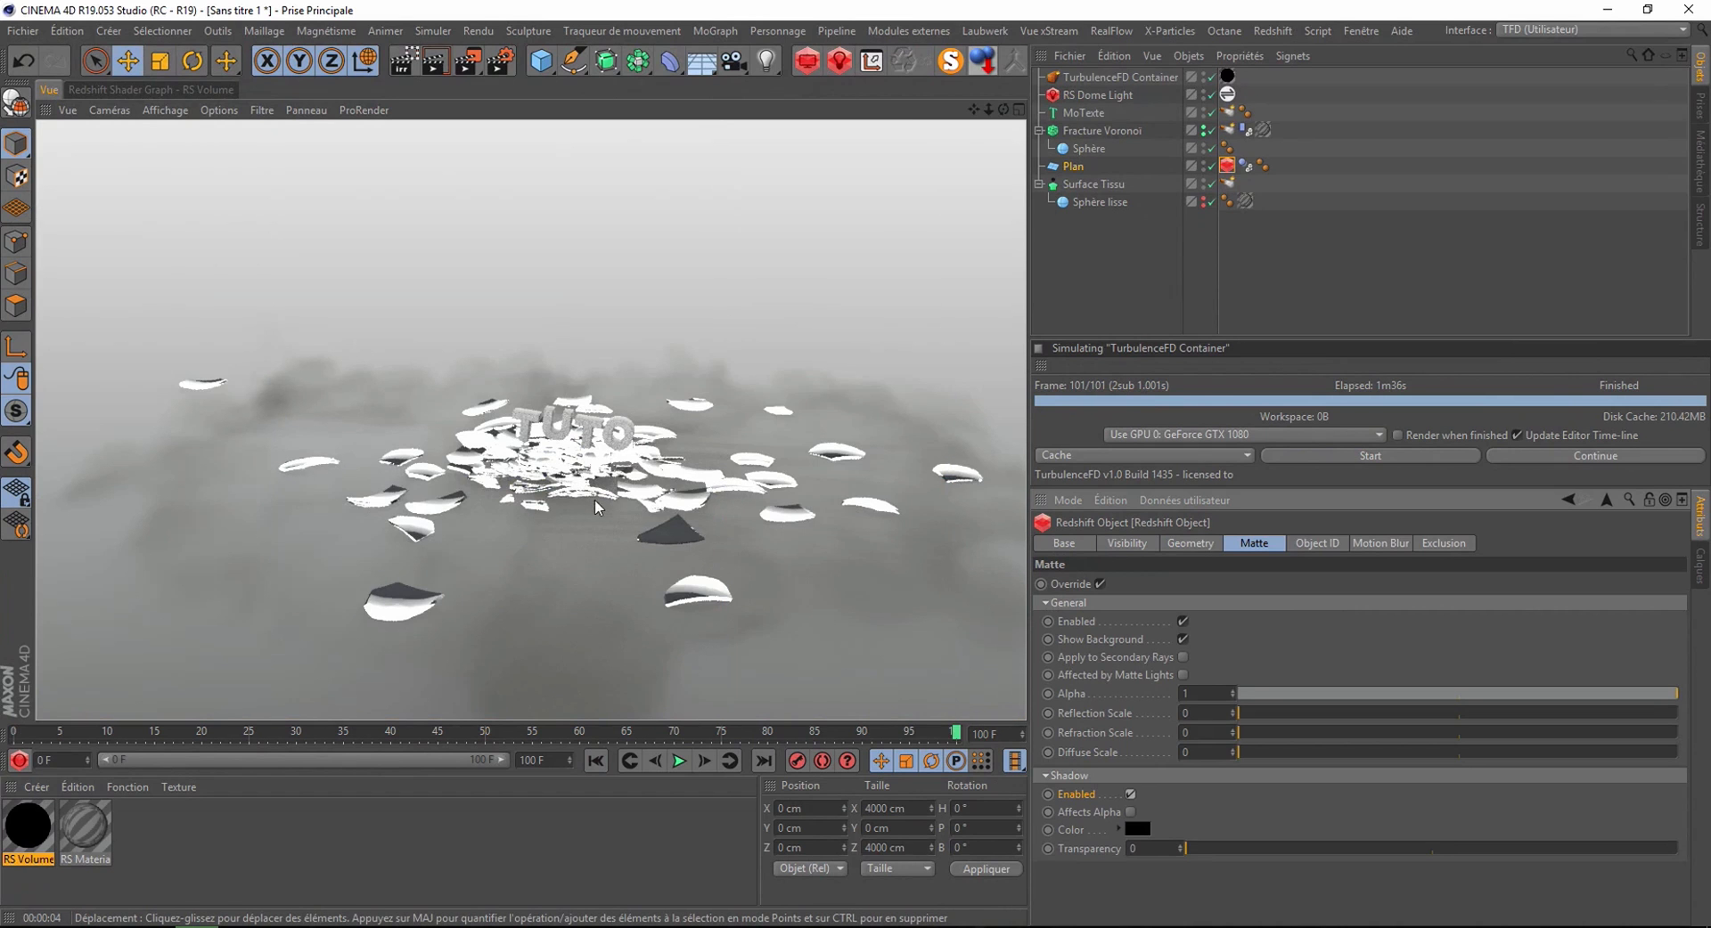
click(563, 514)
scroll(563, 515, up, 4)
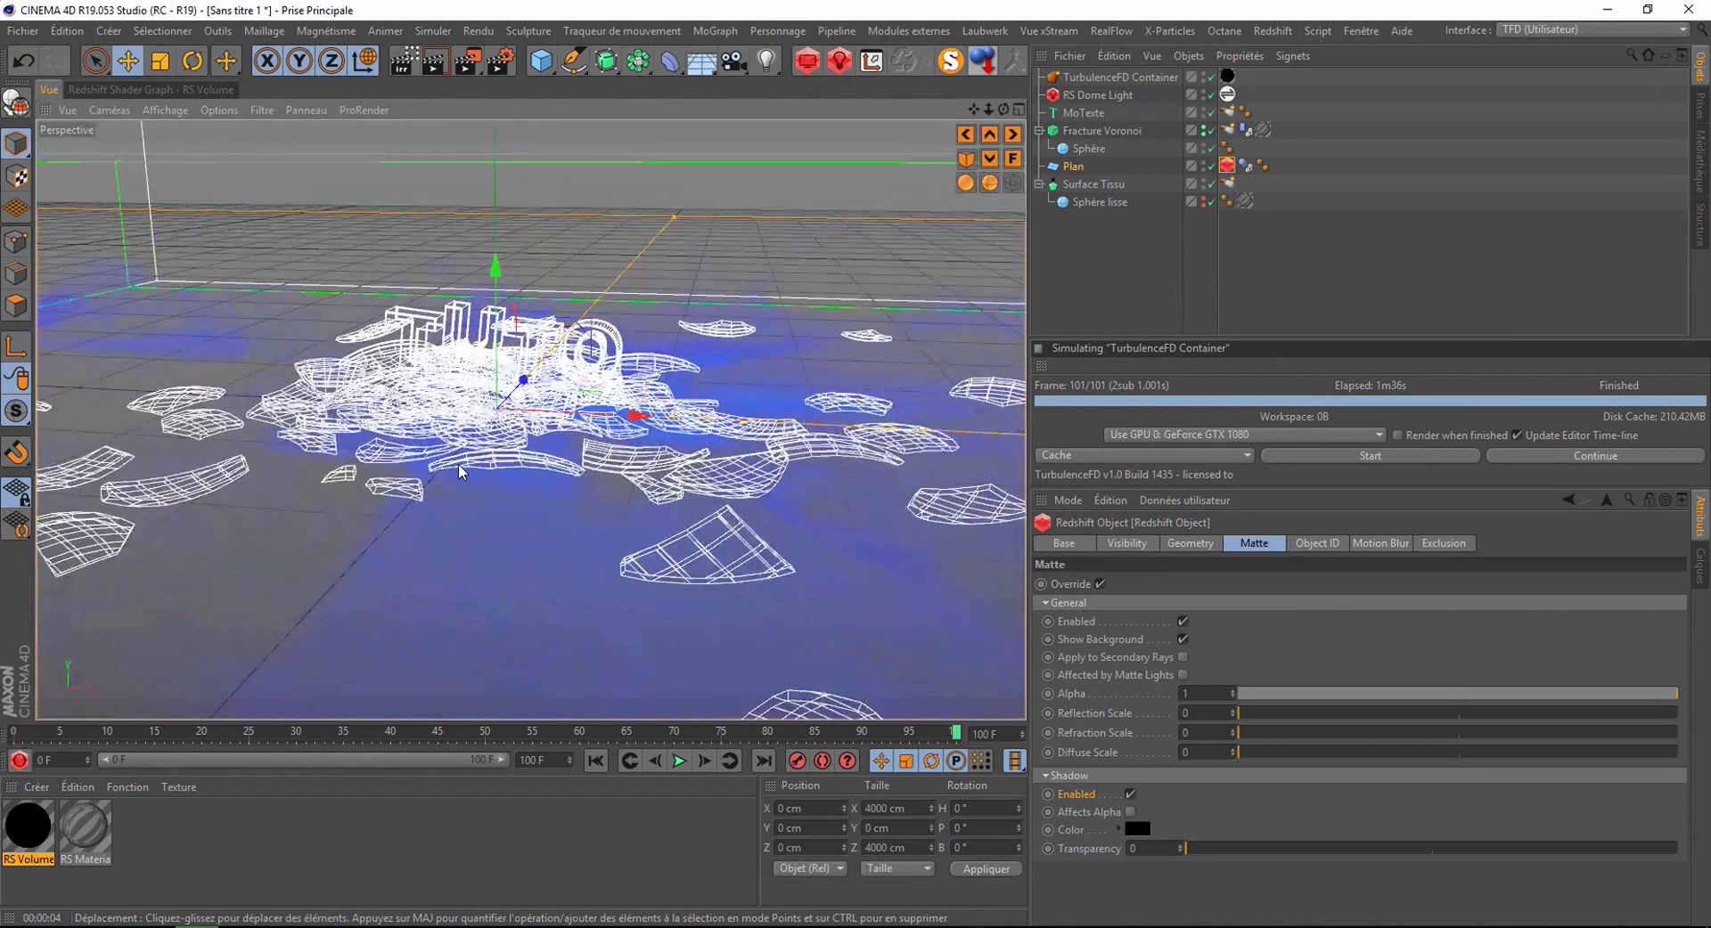
scroll(548, 345, up, 5)
scroll(545, 343, up, 2)
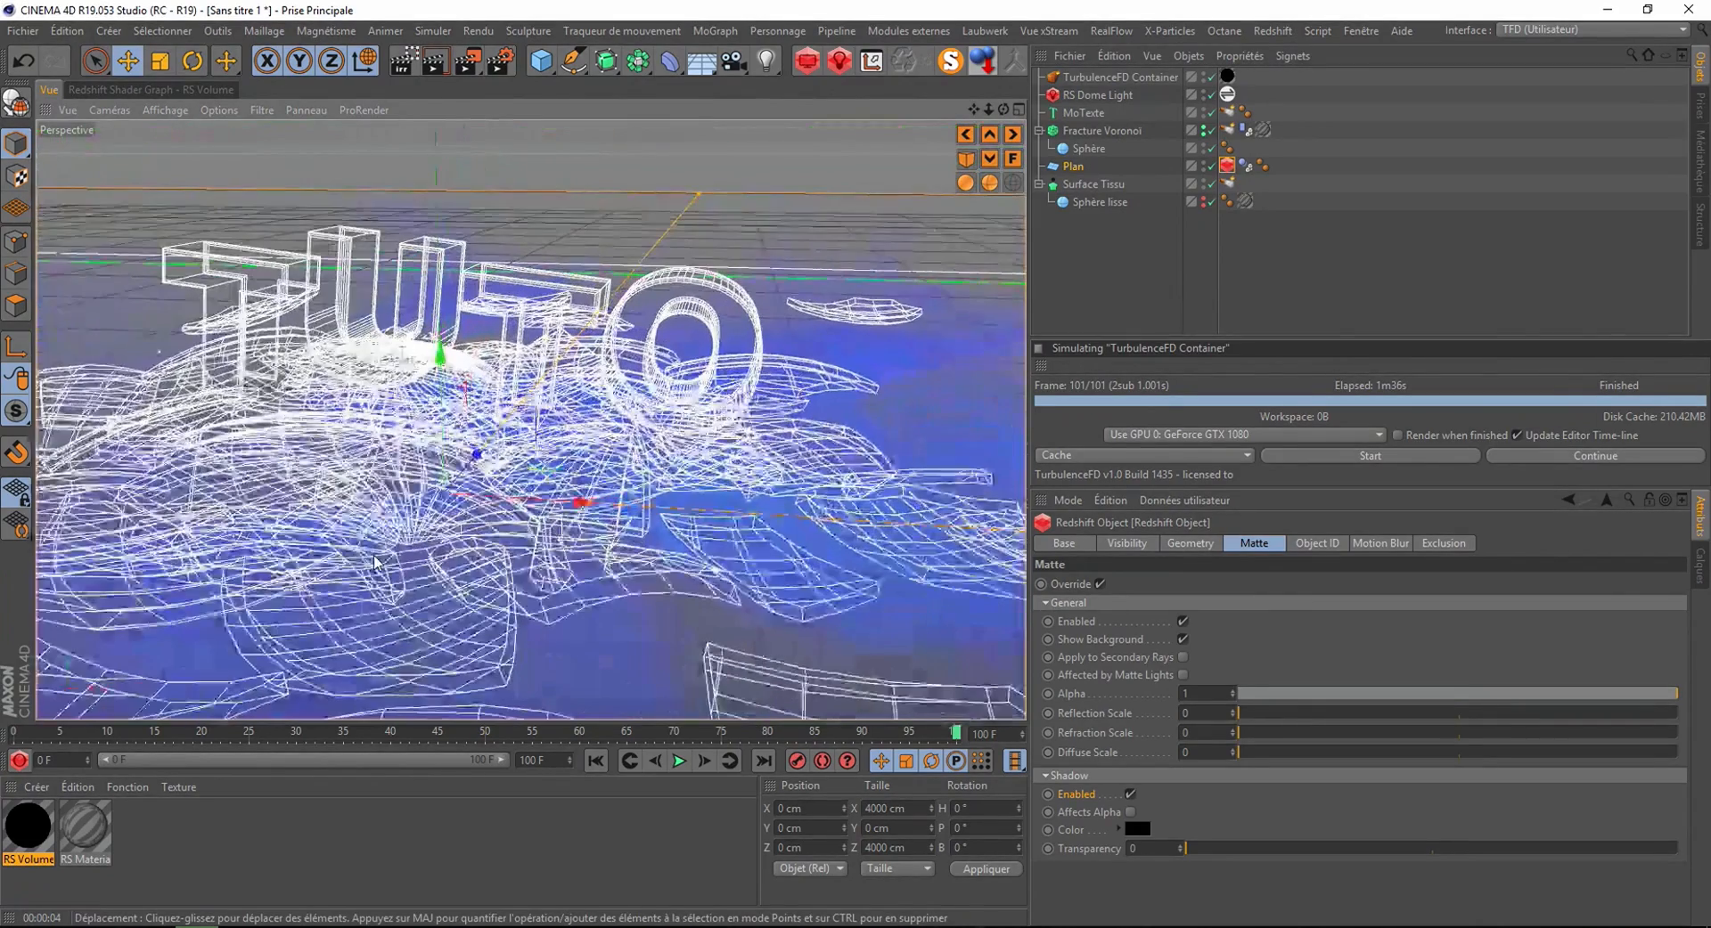
click(434, 64)
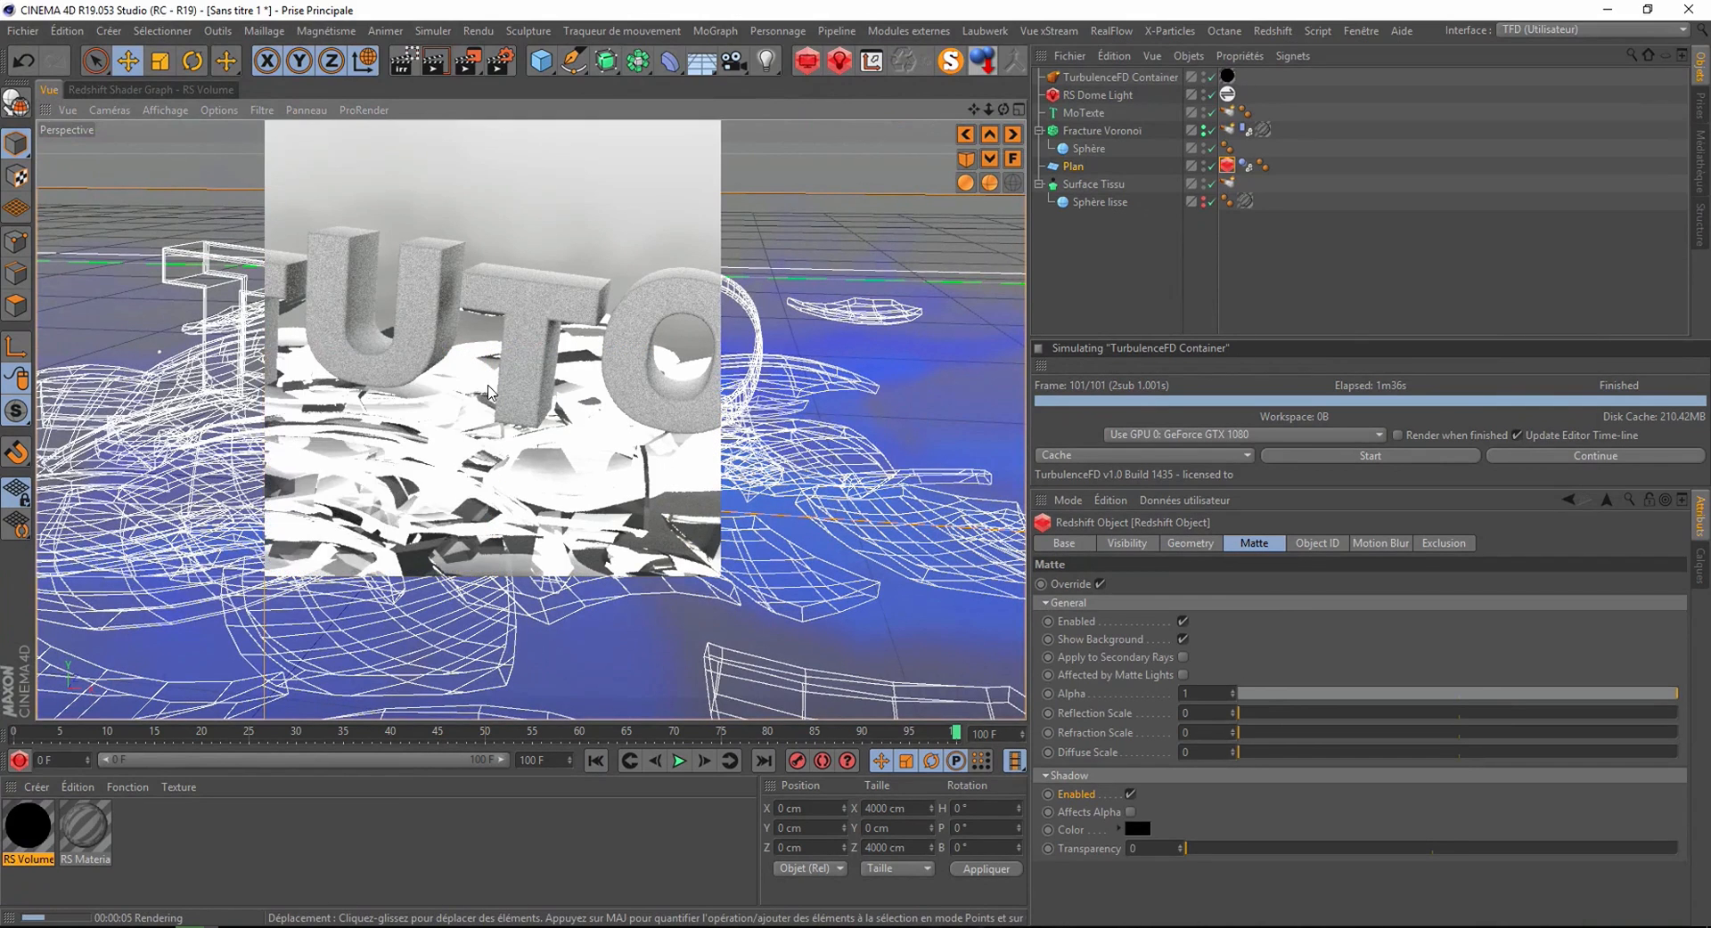
scroll(418, 406, down, 10)
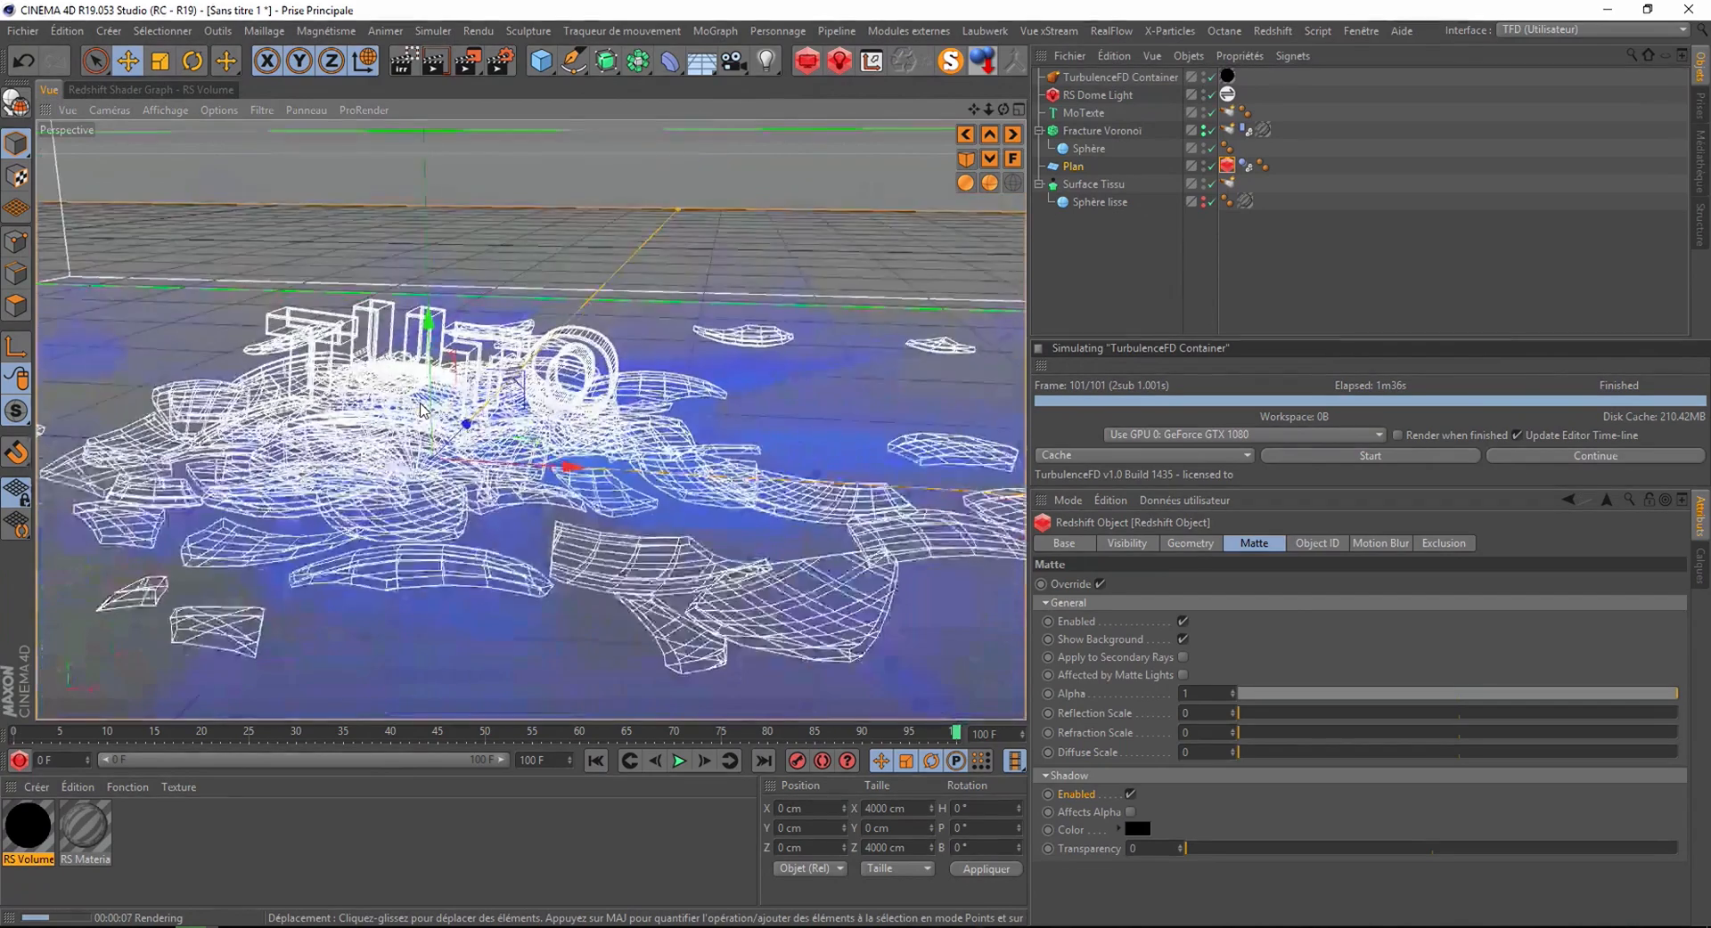
scroll(425, 399, down, 3)
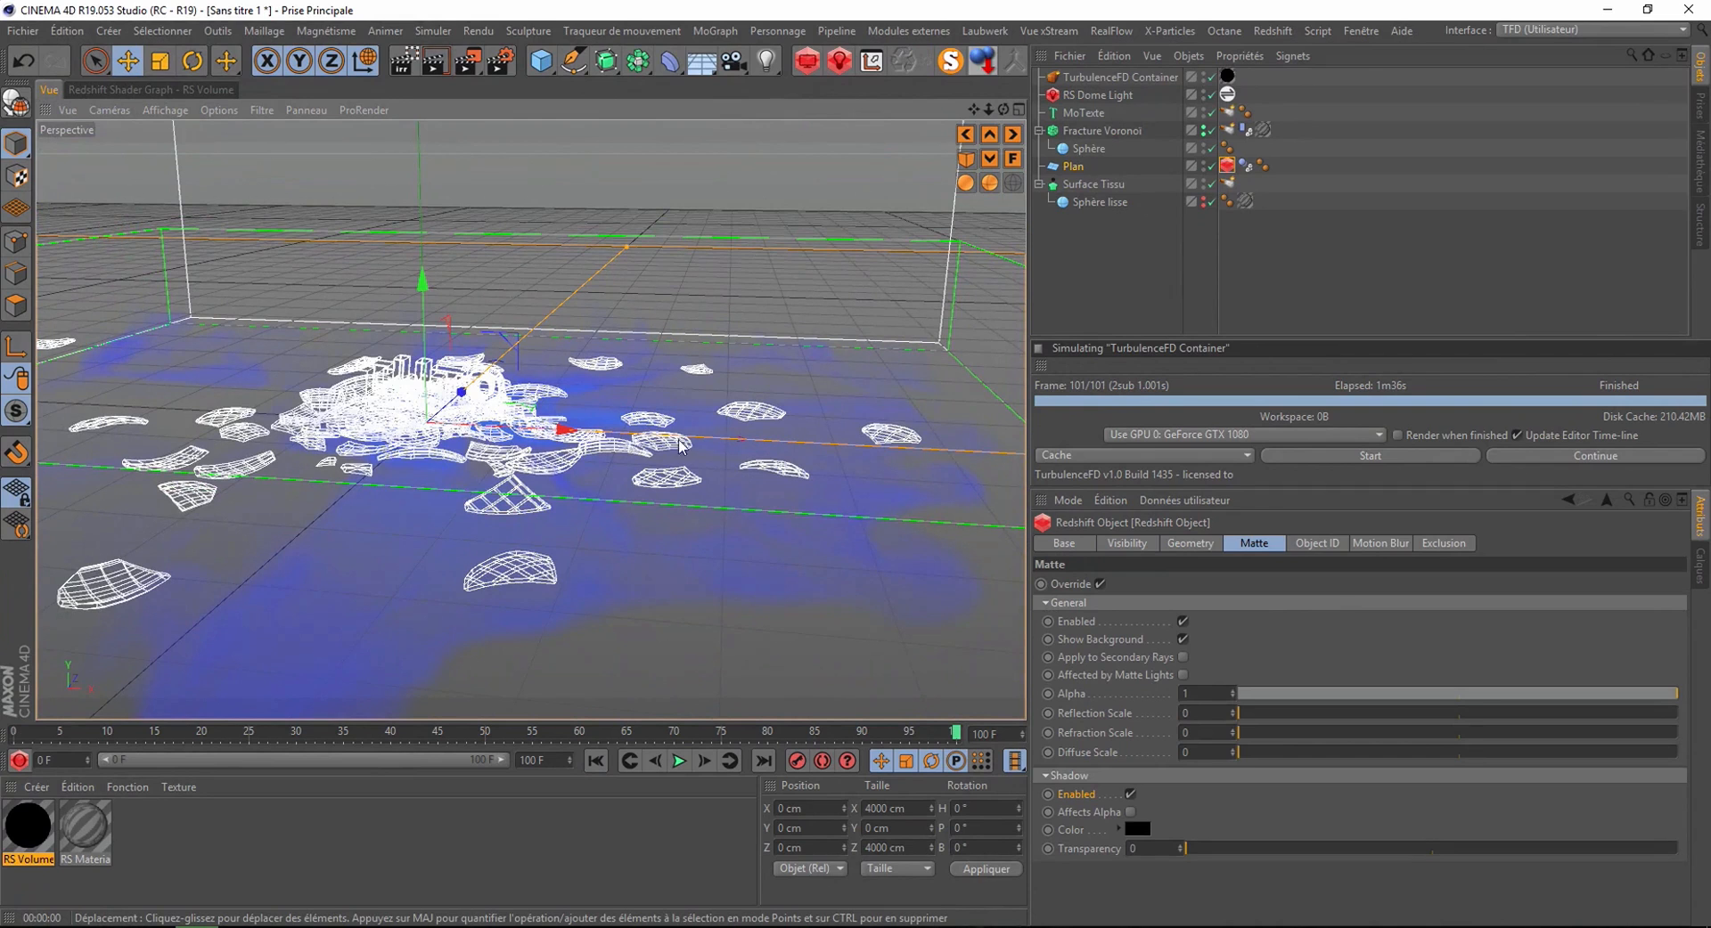
- Set the RS Dome Light's dome map exposure to -1
drag(973, 108, 1033, 142)
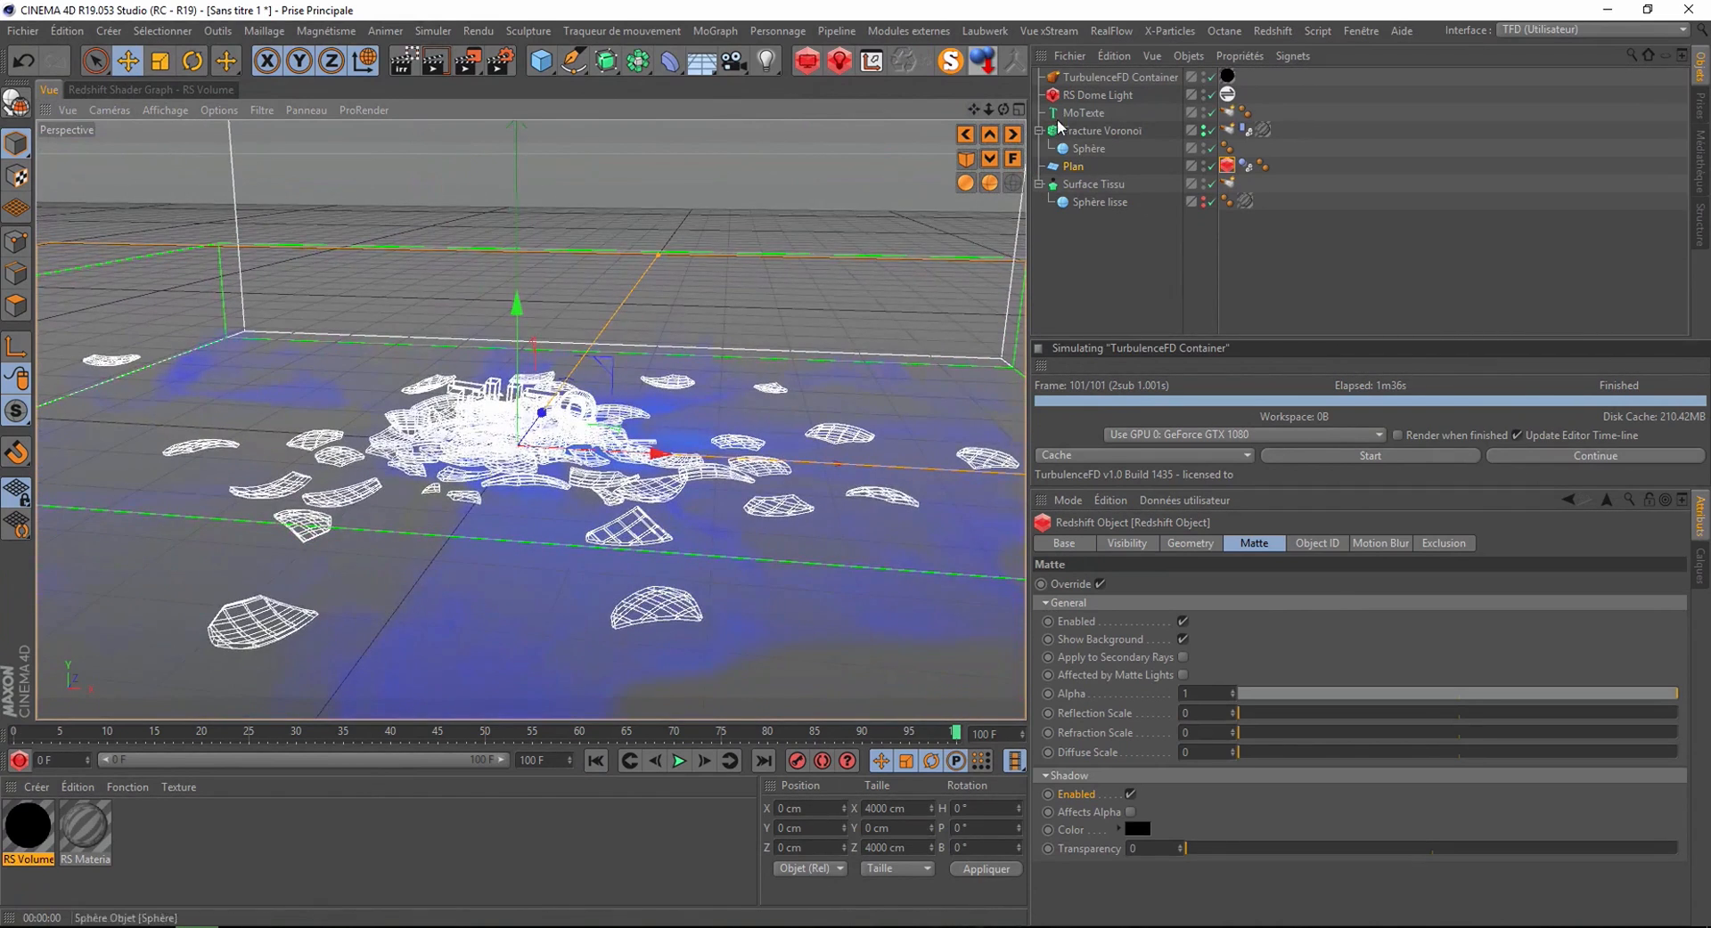
click(1083, 95)
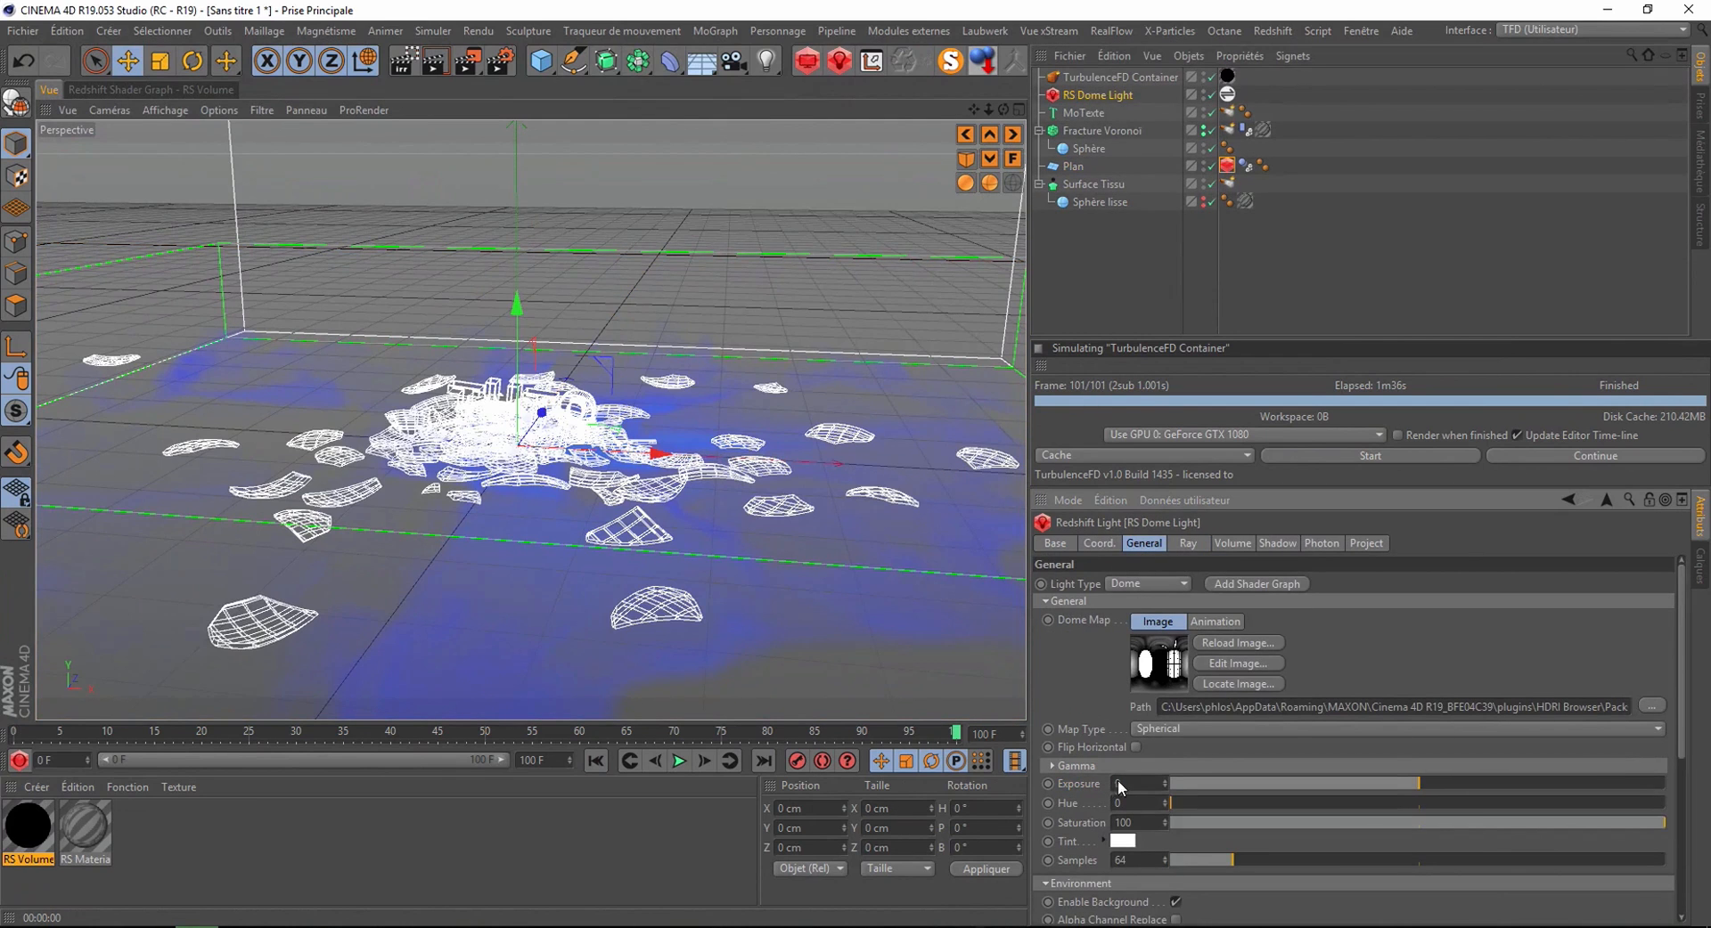
text(-1)
key(Return)
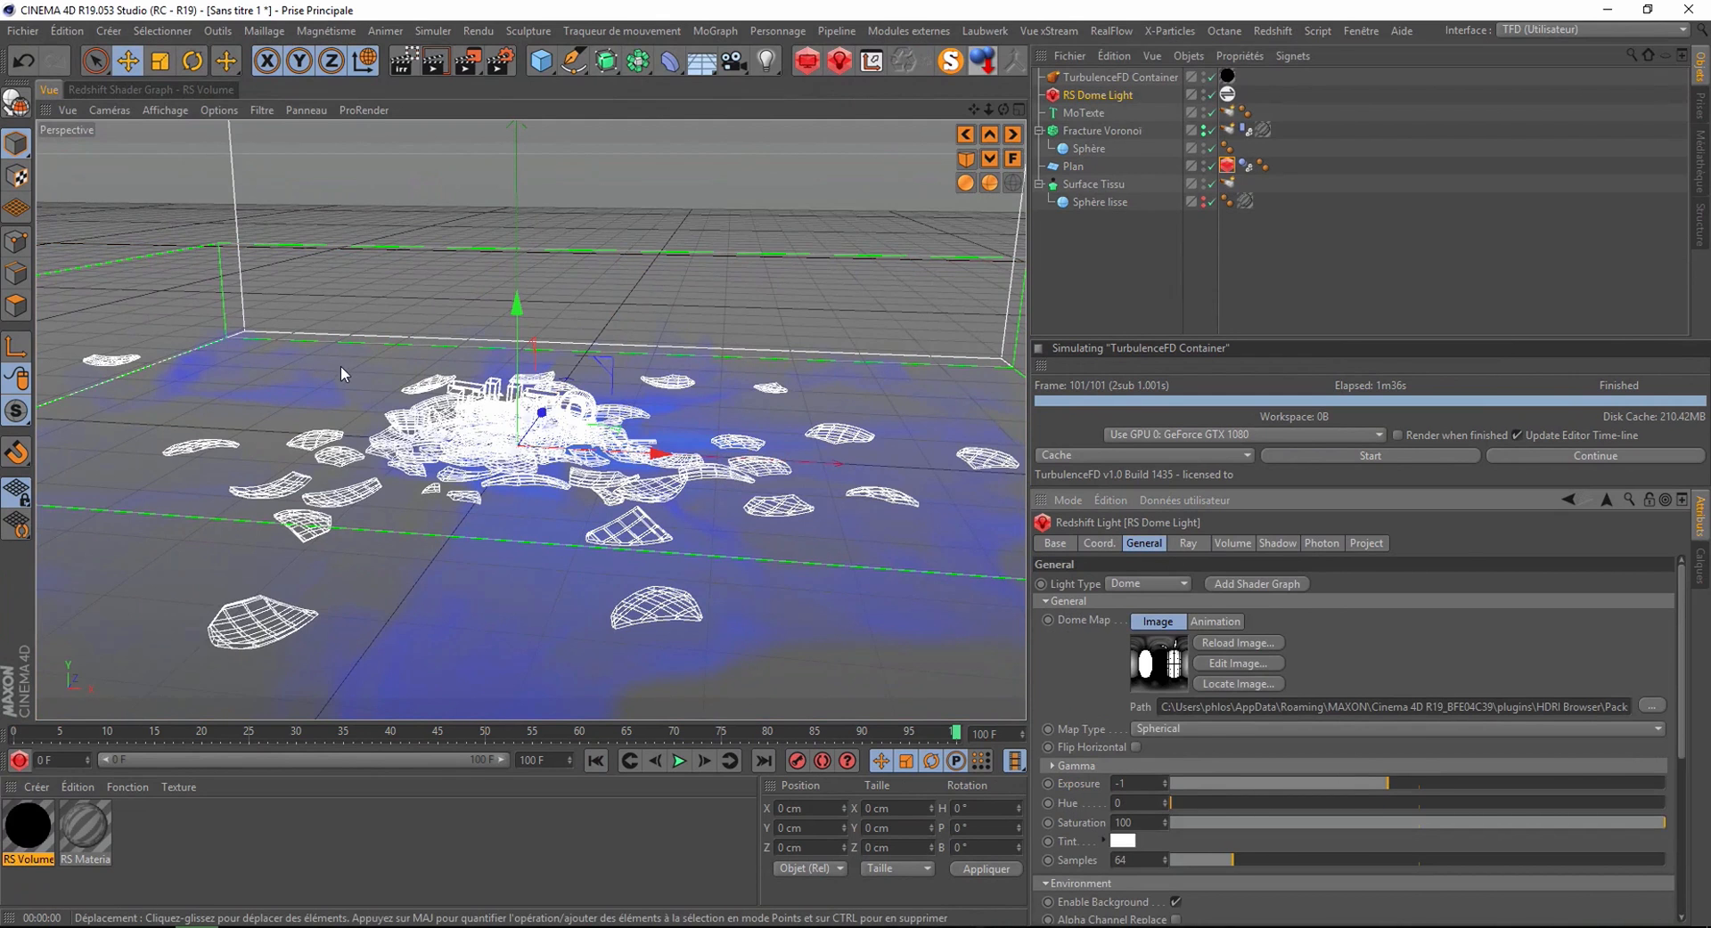
- Set the TurbulenceFD Container's voxel size to 3 cm
alt+drag(343, 376, 380, 346)
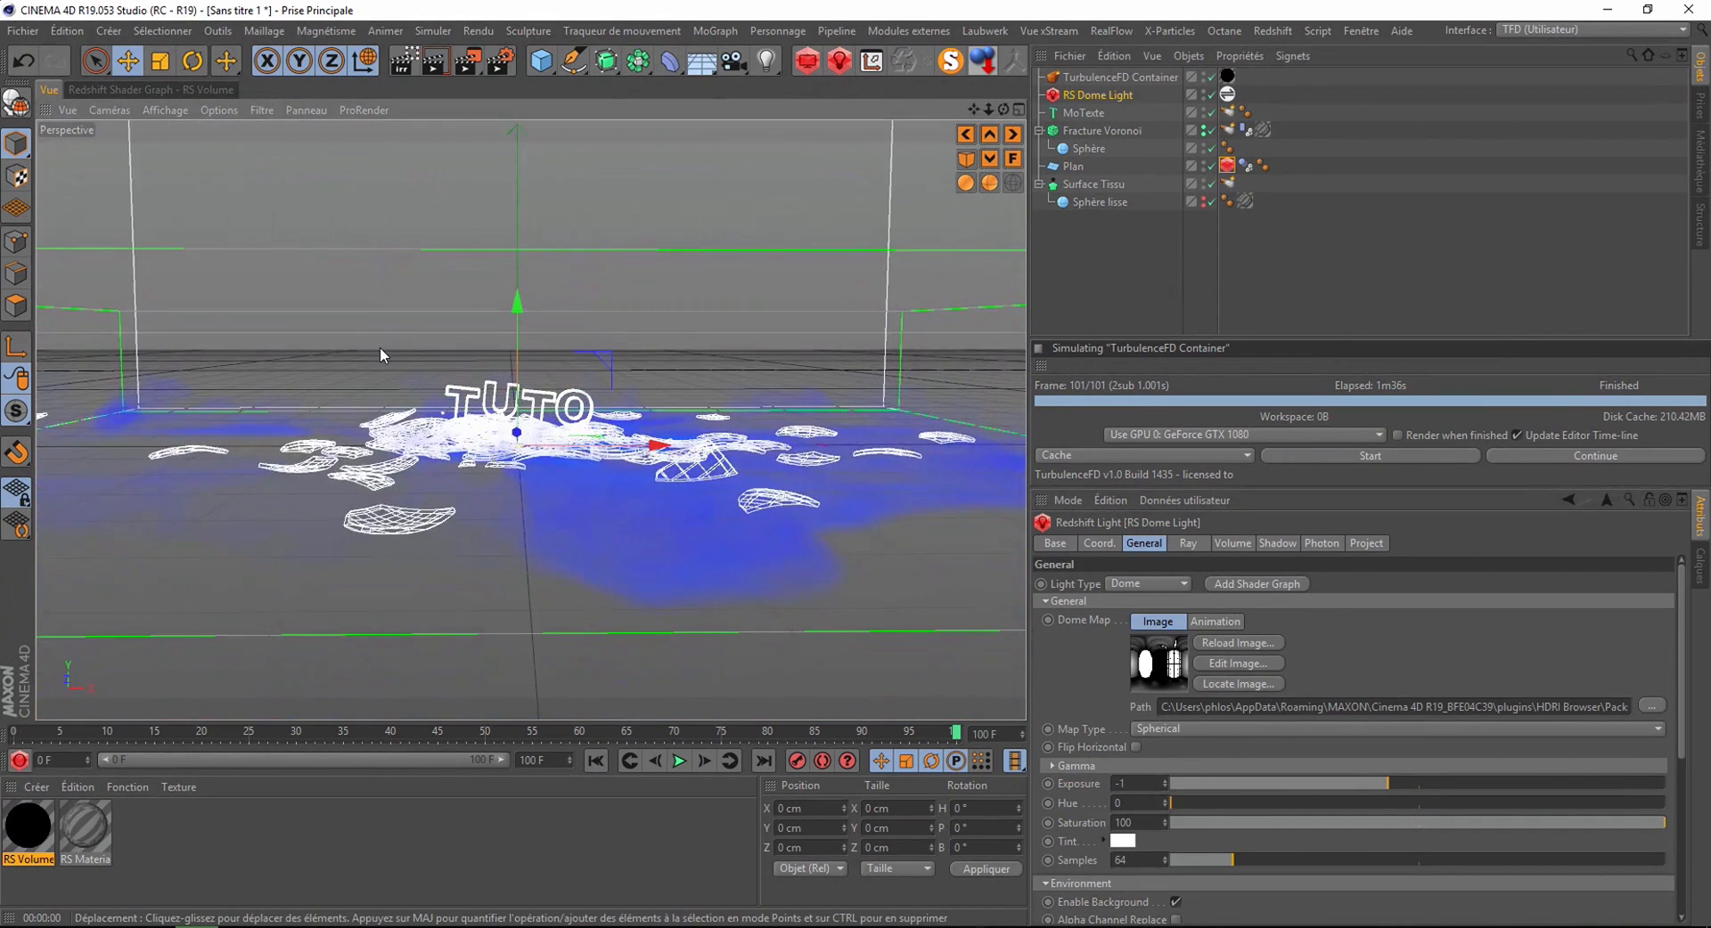
scroll(379, 374, up, 3)
scroll(379, 376, up, 2)
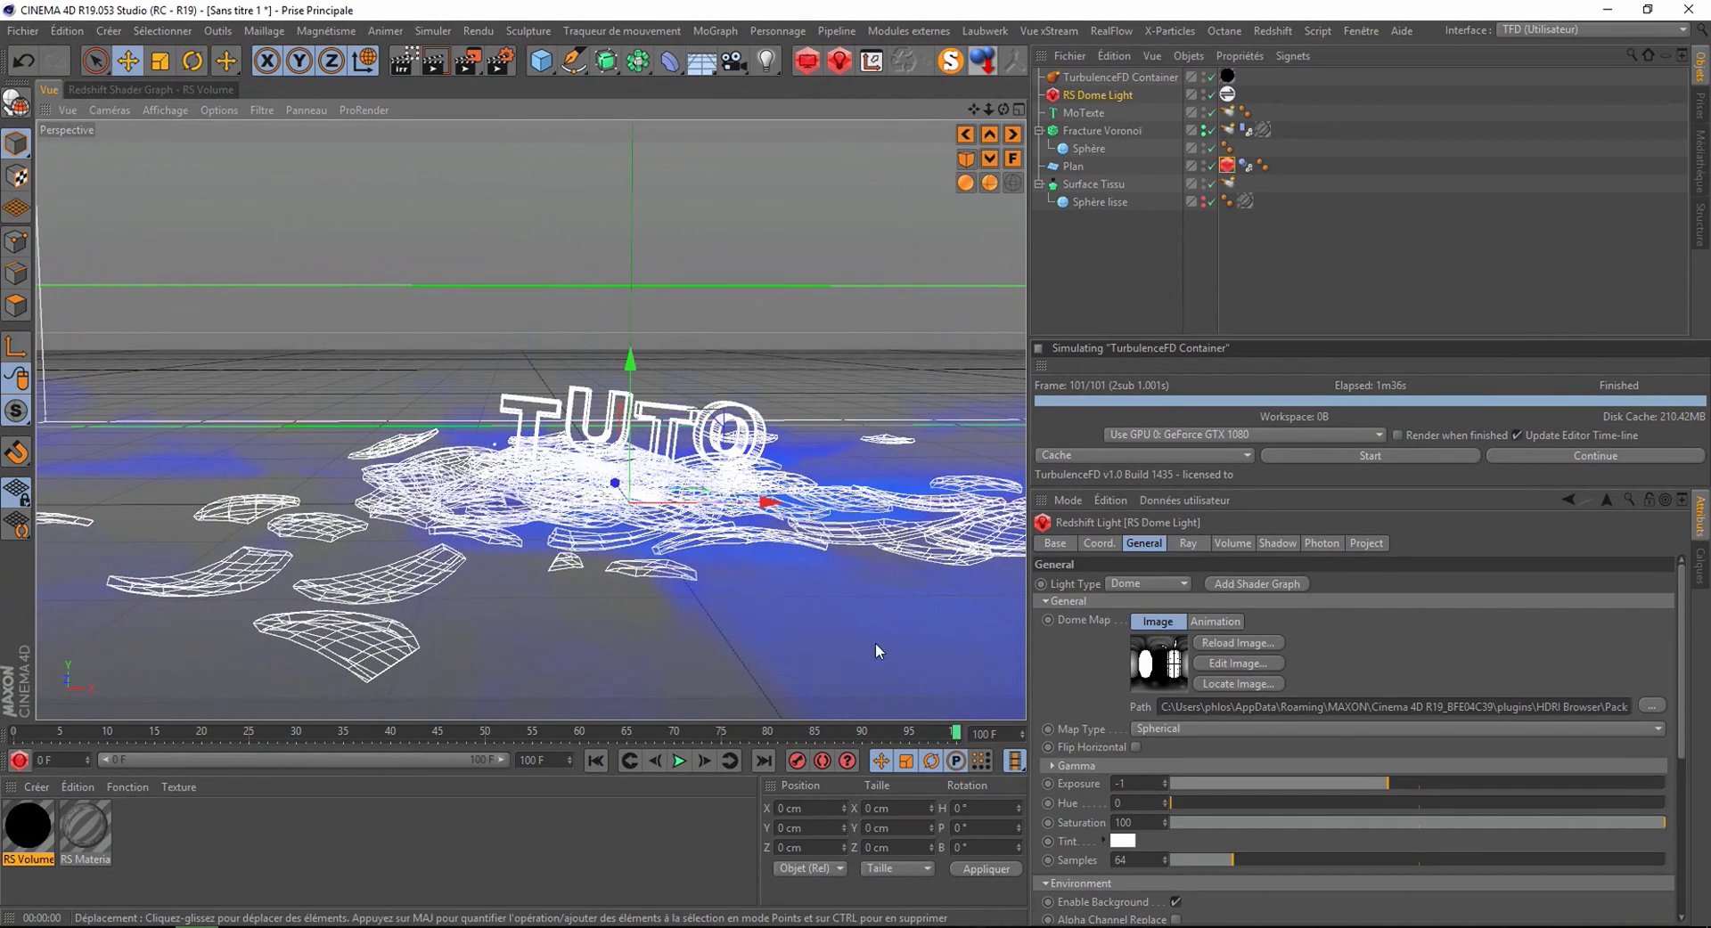
click(1071, 77)
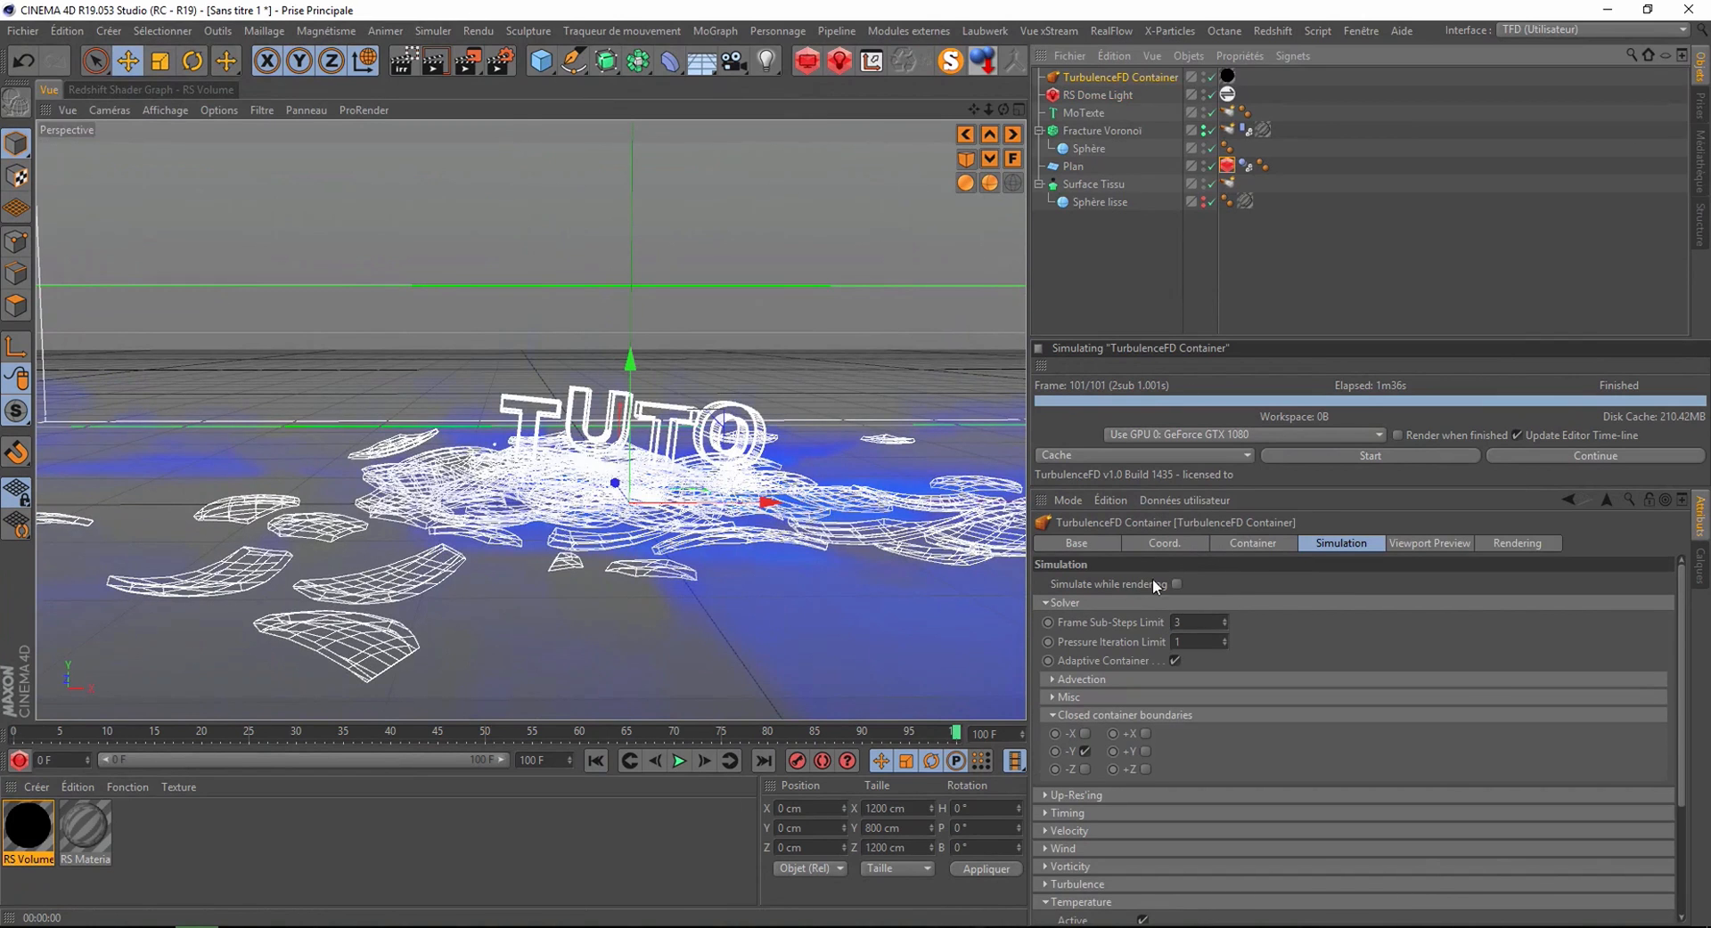
click(1235, 543)
scroll(1124, 608, down, 1)
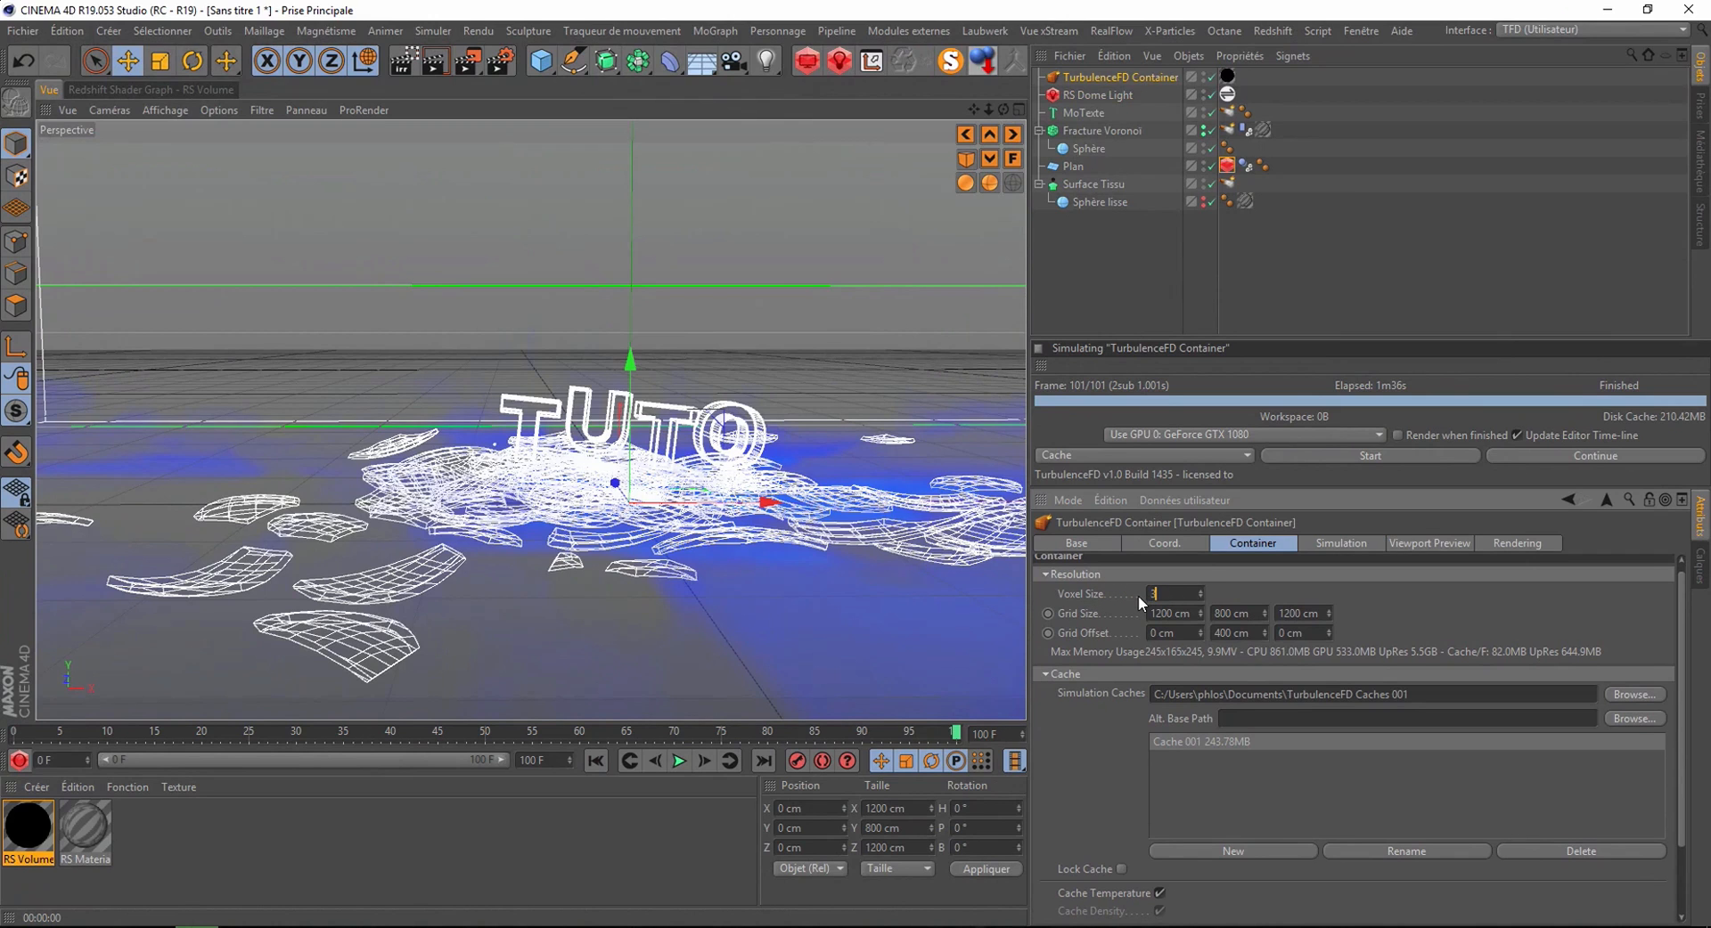
text(3)
key(Return)
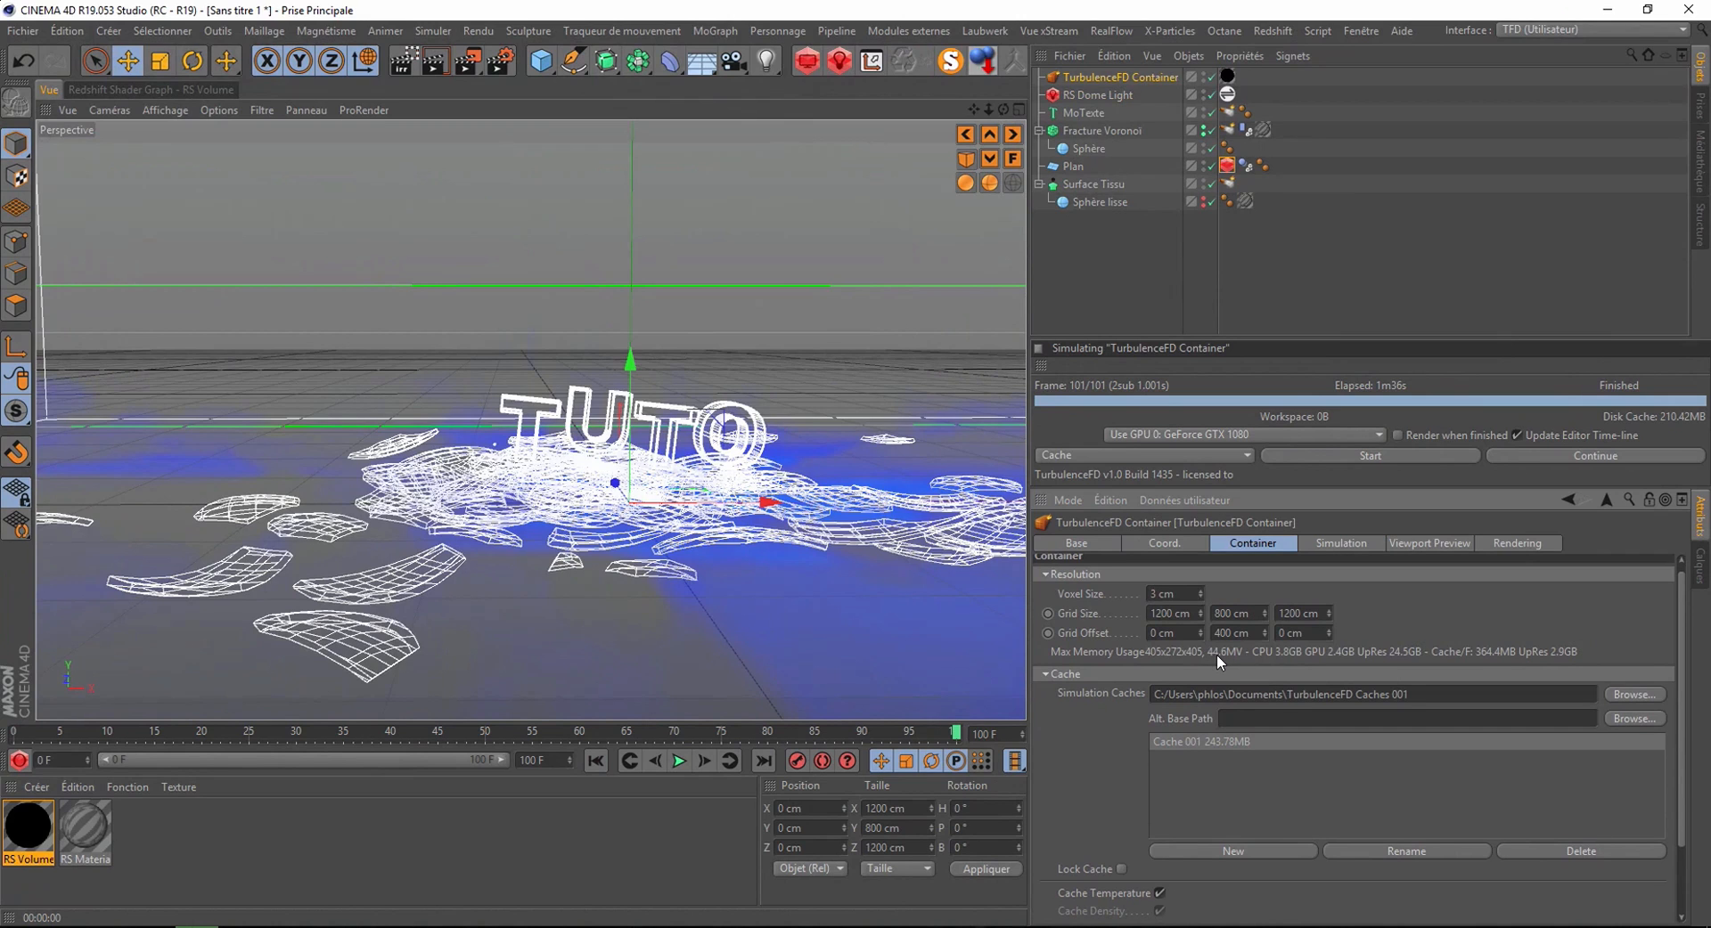
- Try container voxel sizes of 2 cm and 2.5 cm, and restore 3 cm
text(2)
key(Return)
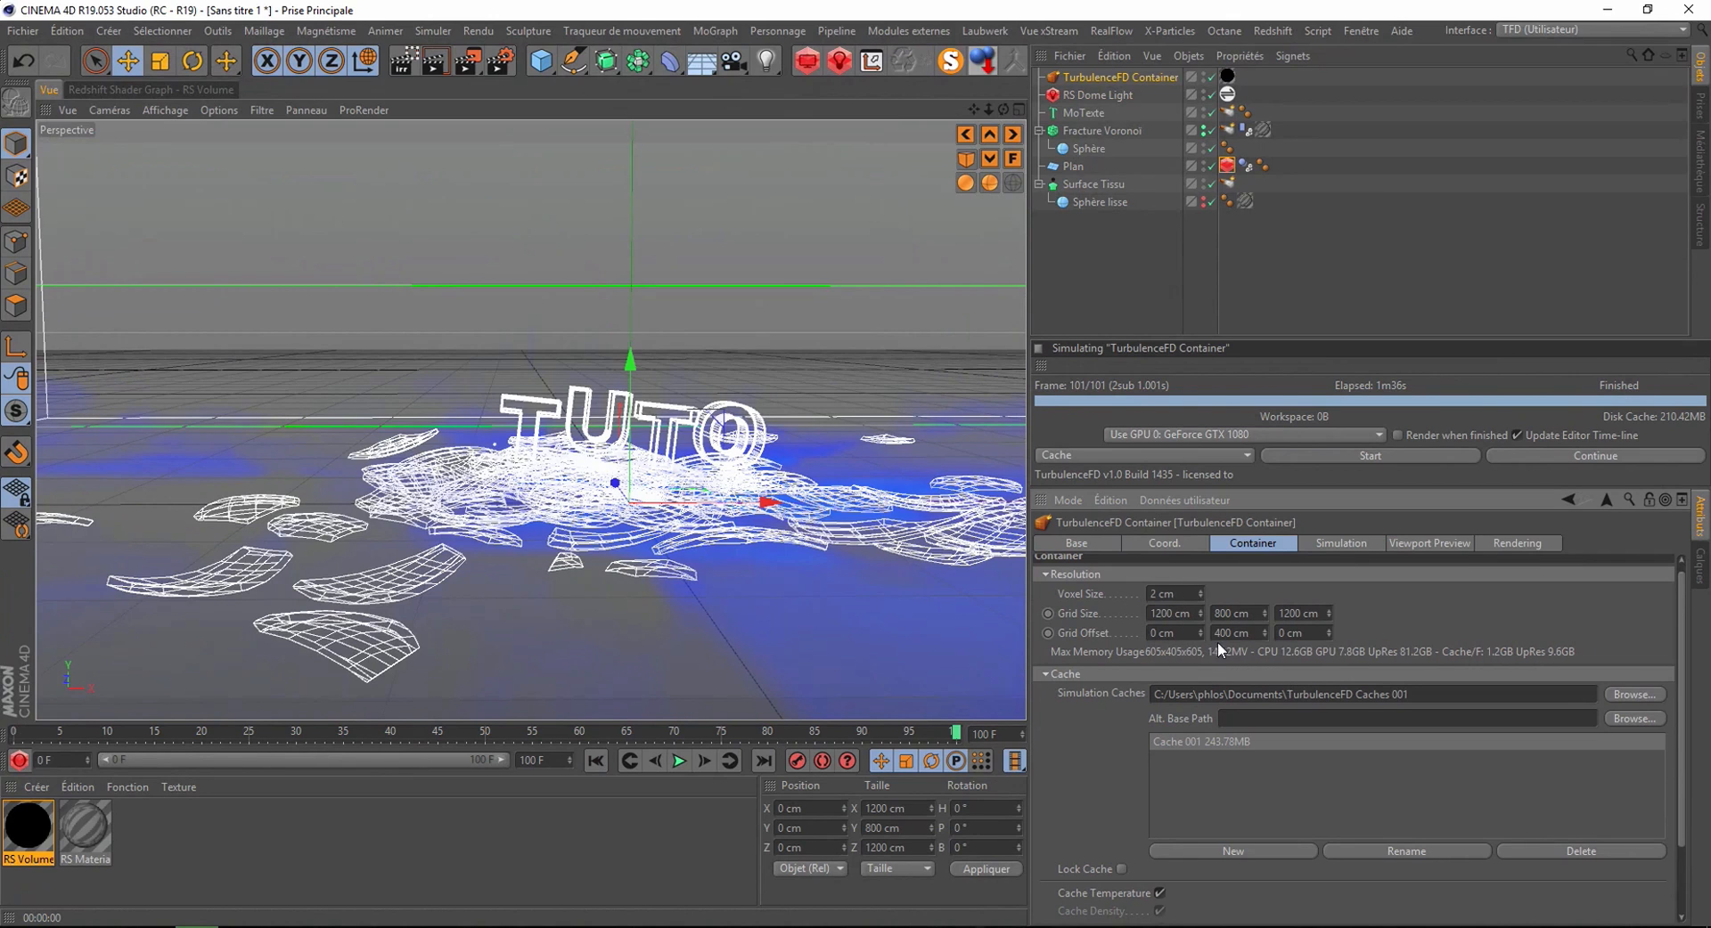
click(1187, 602)
text(2.5)
key(Return)
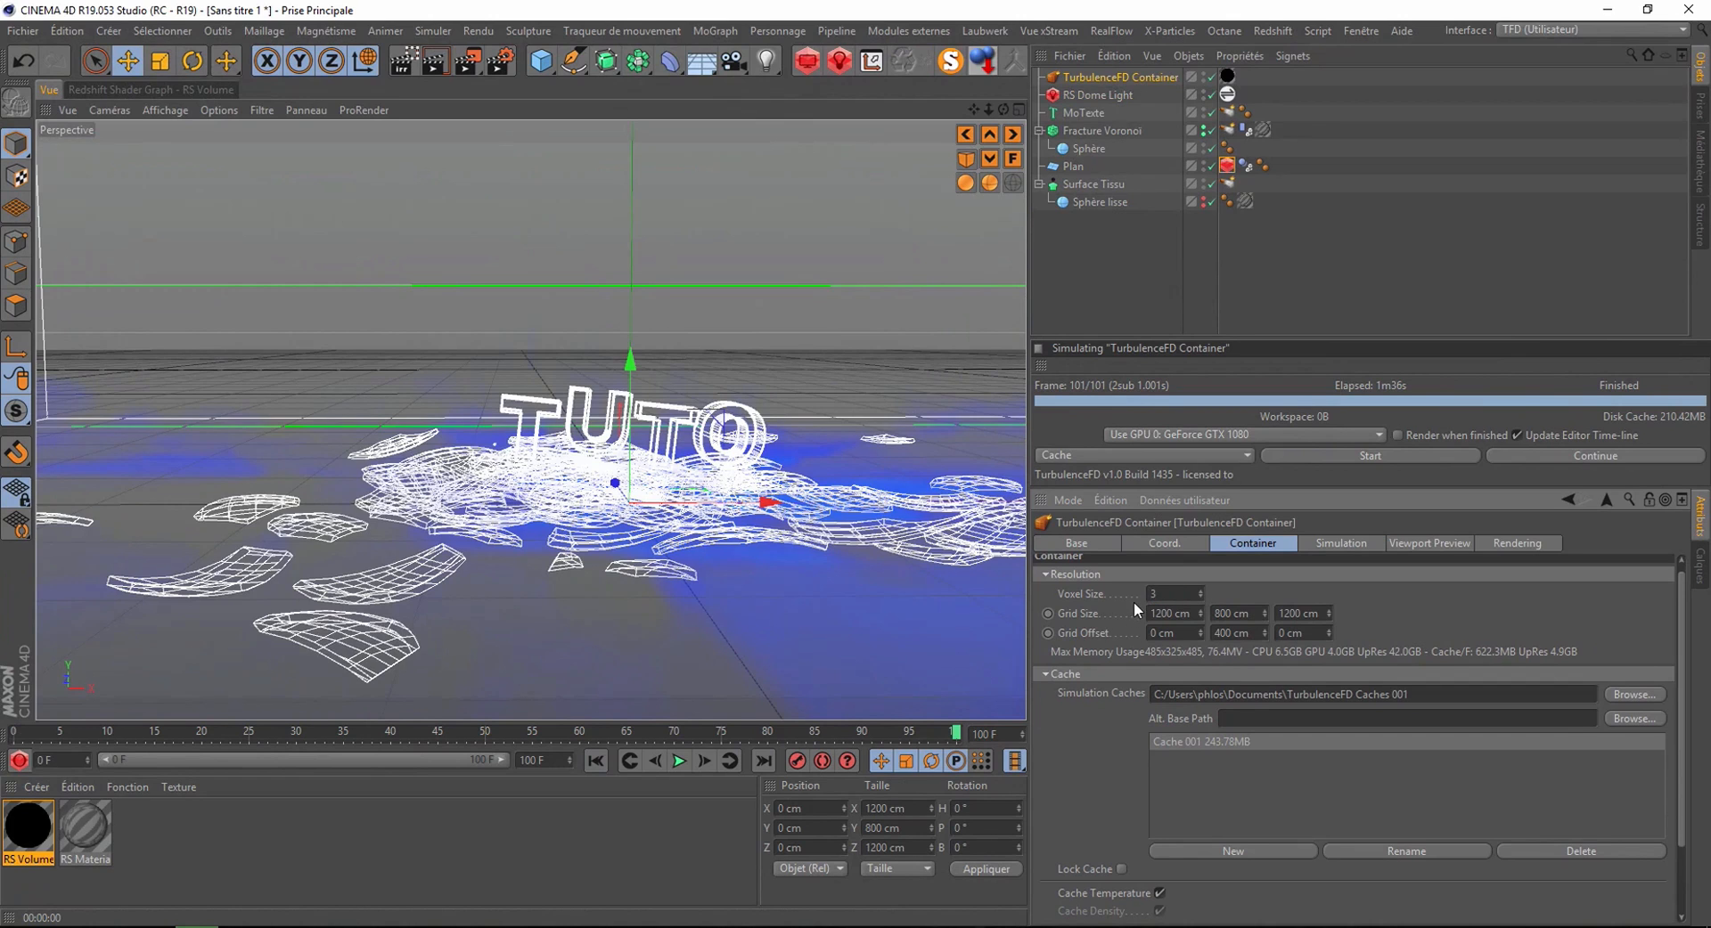
text(3)
key(Return)
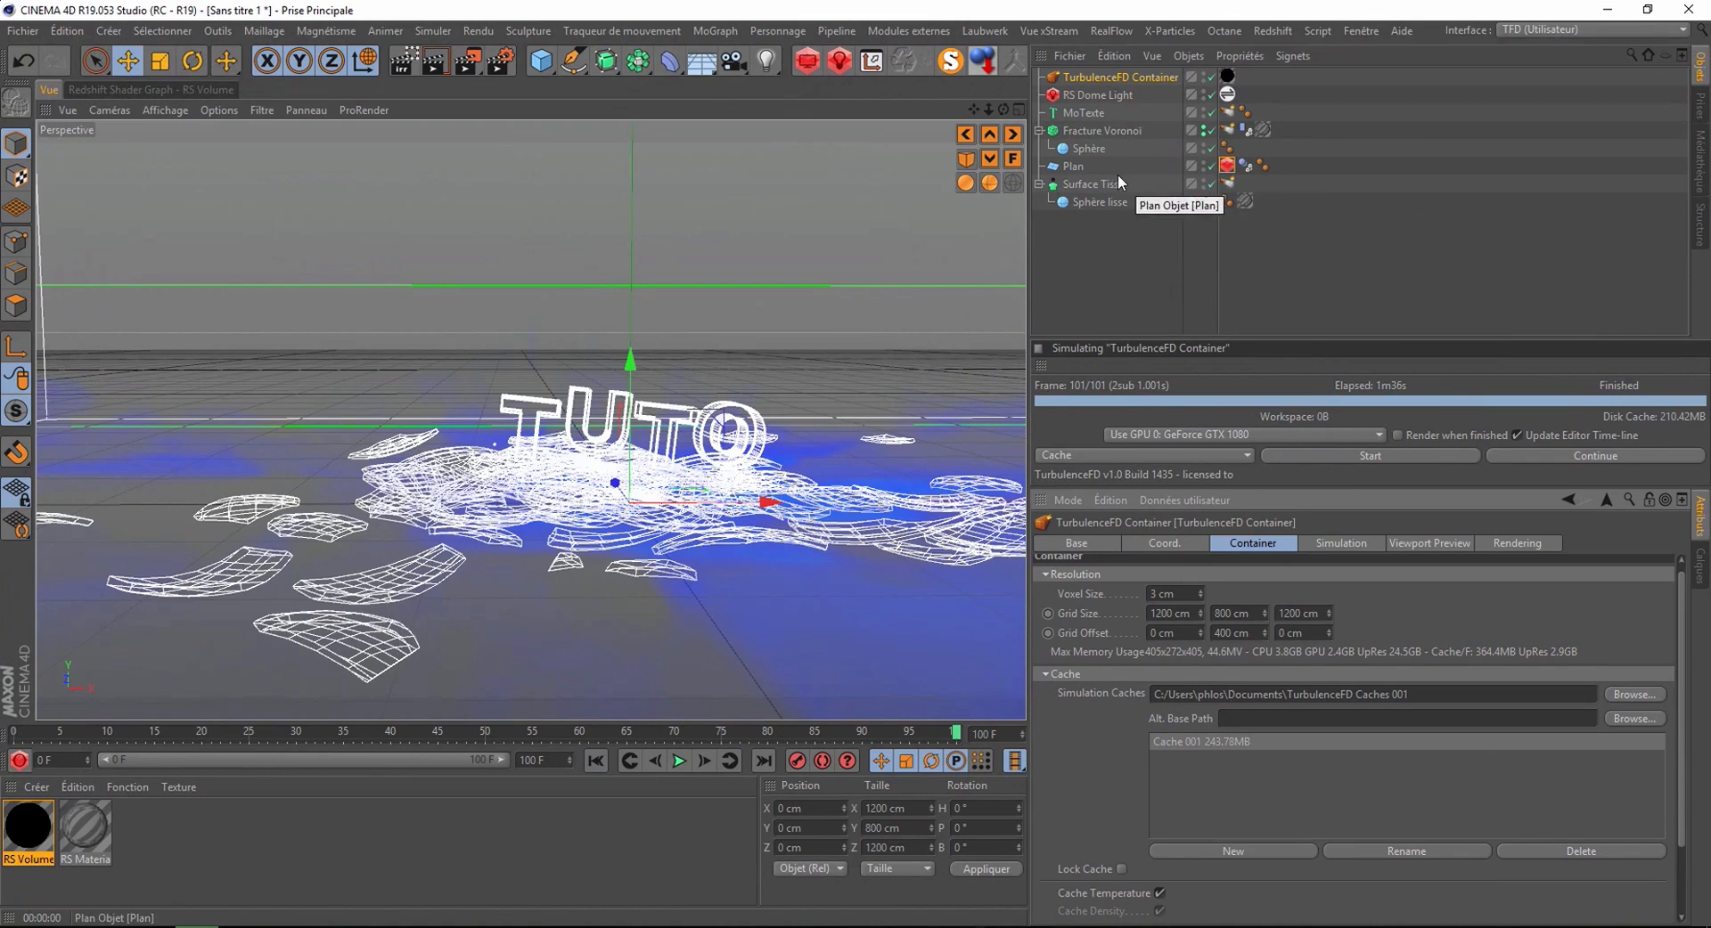
- Set the radius of the Surface Tissu's fluid emitter to 3 cm and rerun the TurbulenceFD simulation
click(1226, 184)
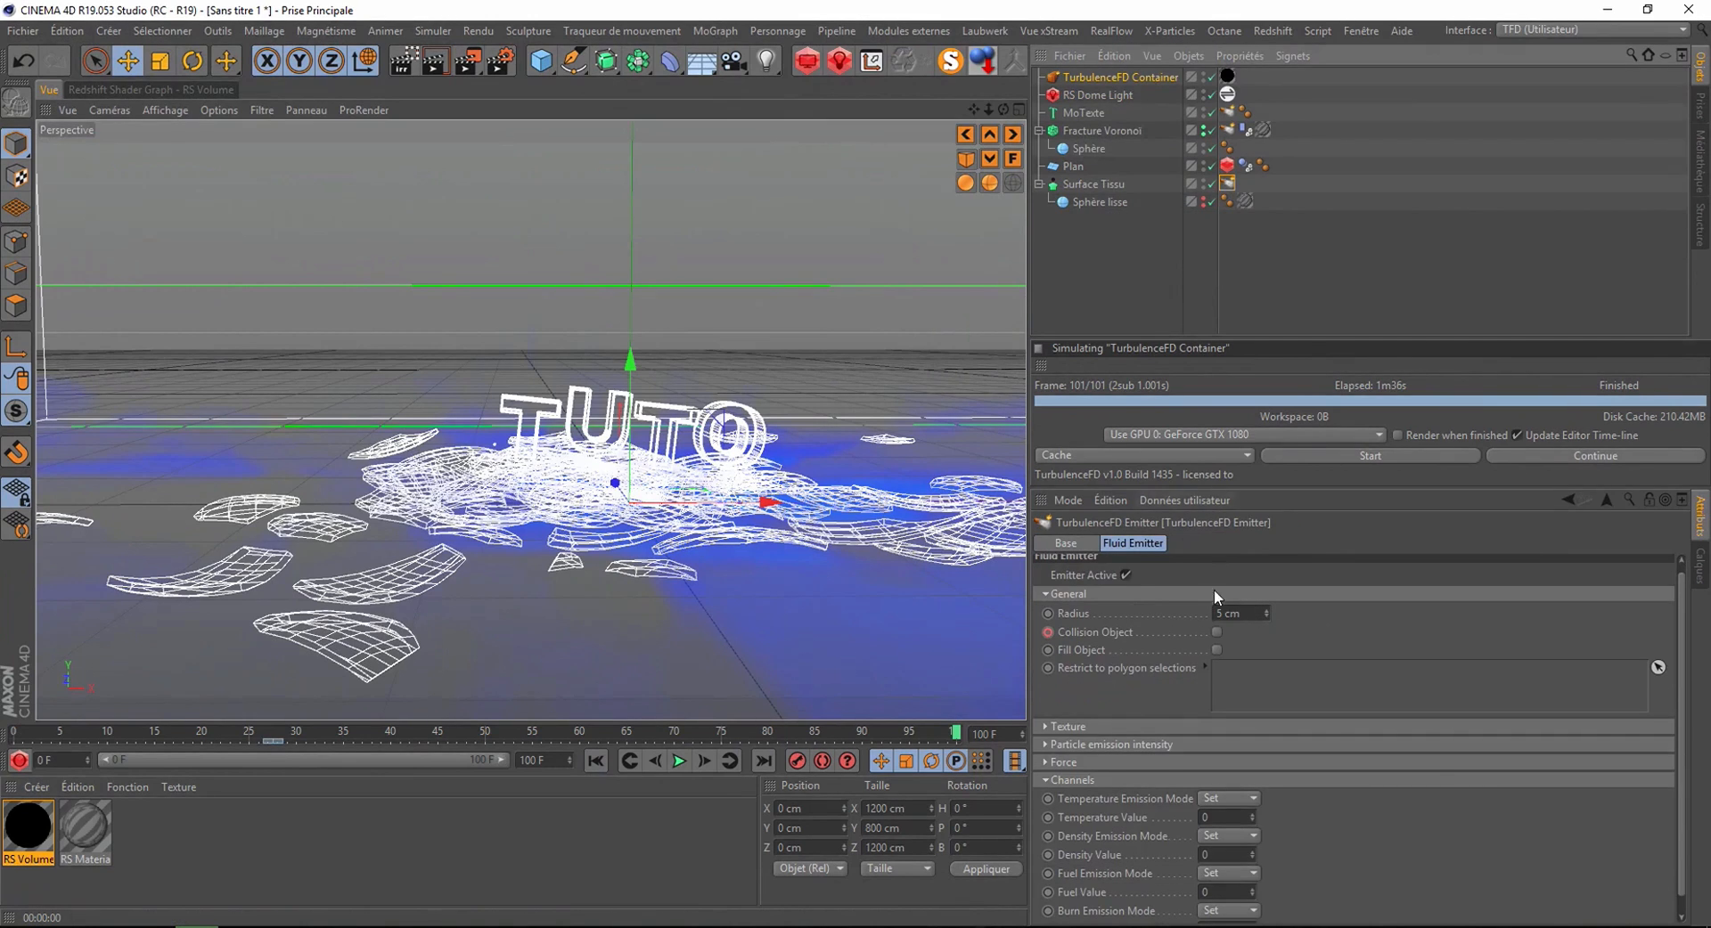
double_click(1238, 611)
text(3)
key(Return)
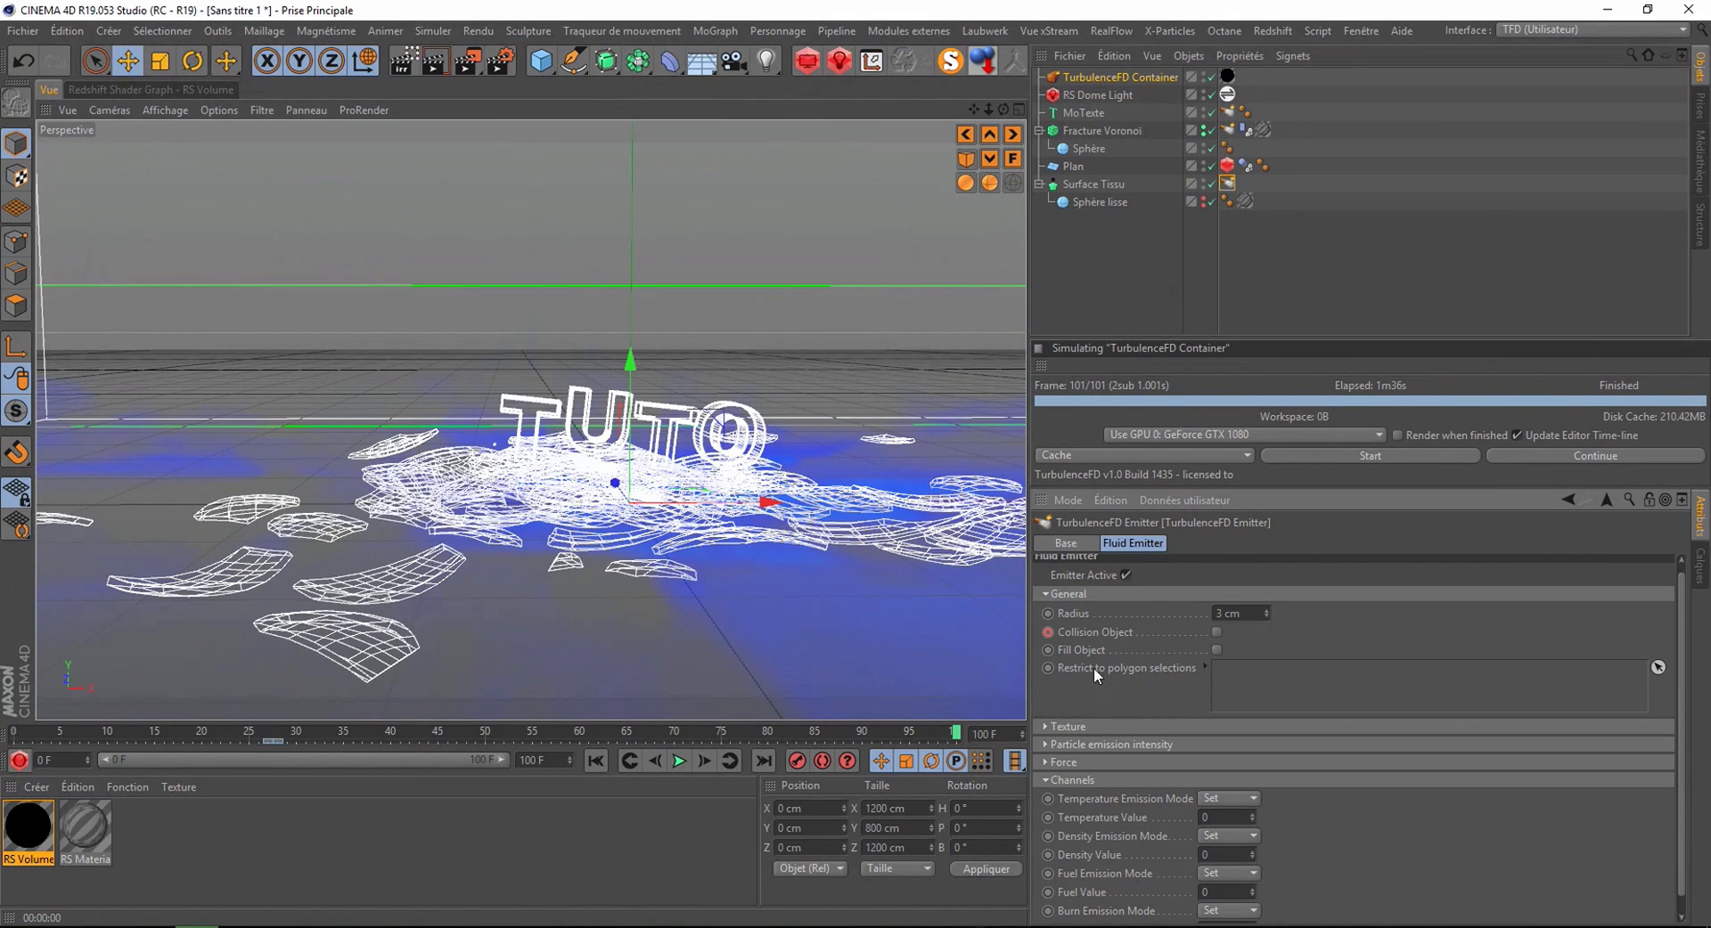
click(1313, 456)
click(922, 468)
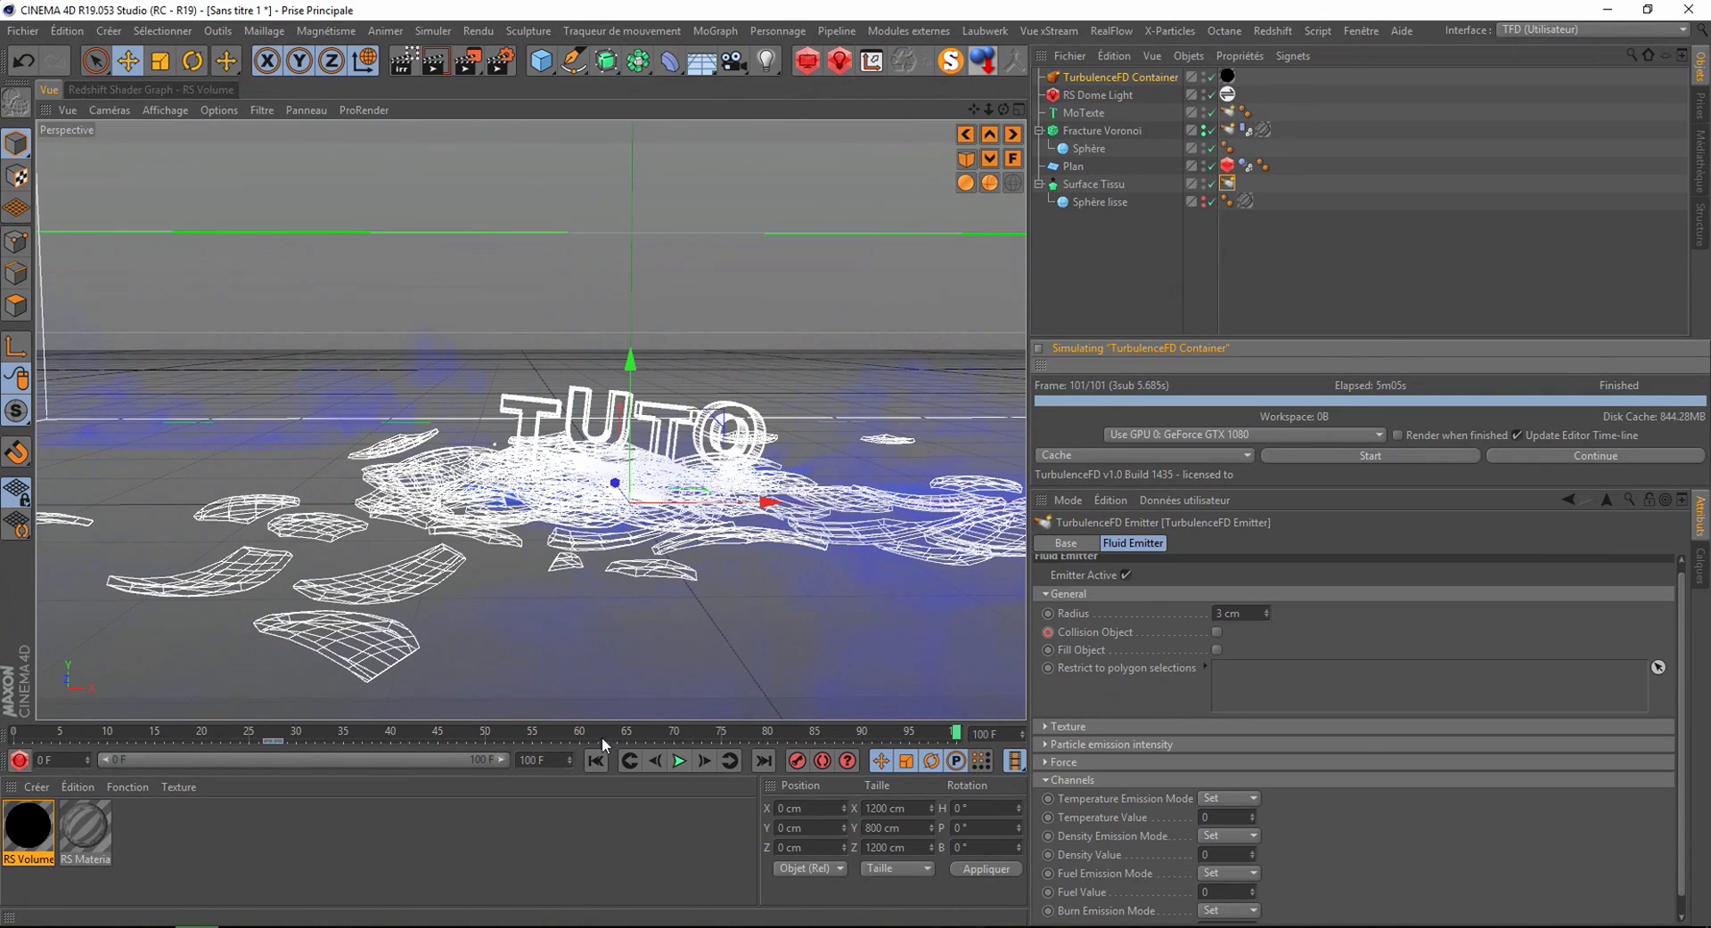
- Return to the first frame and view the sphere above the ground within the simulation container
click(595, 760)
scroll(708, 558, up, 3)
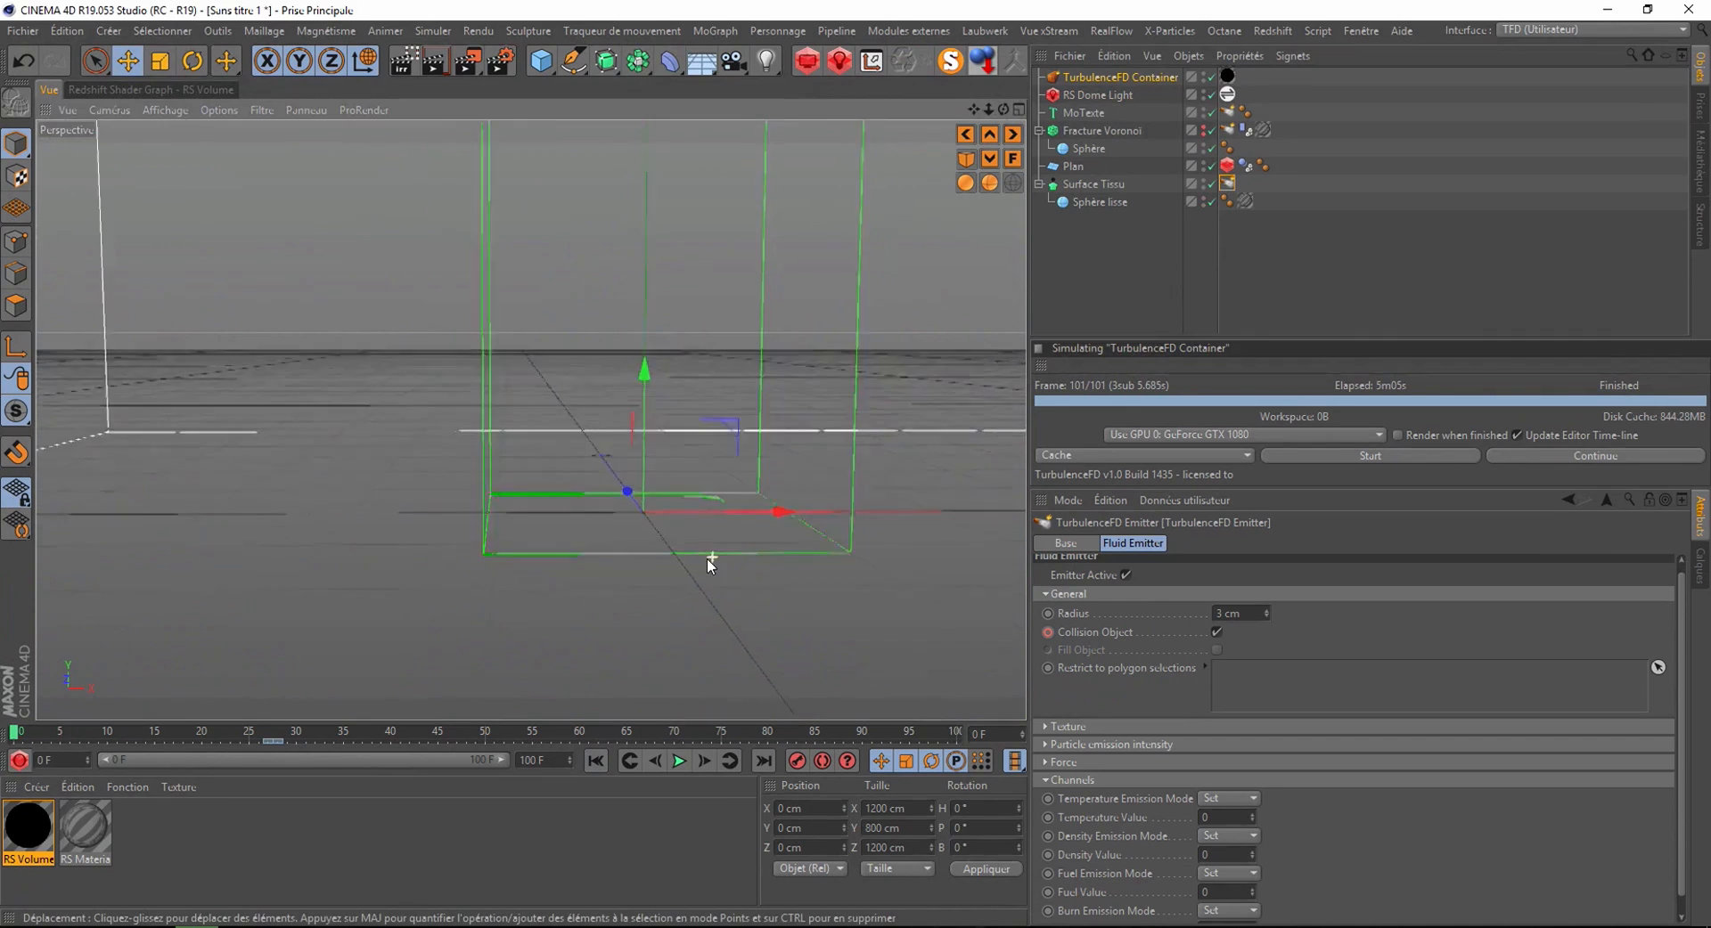
alt+drag(723, 463, 760, 471)
scroll(733, 488, down, 5)
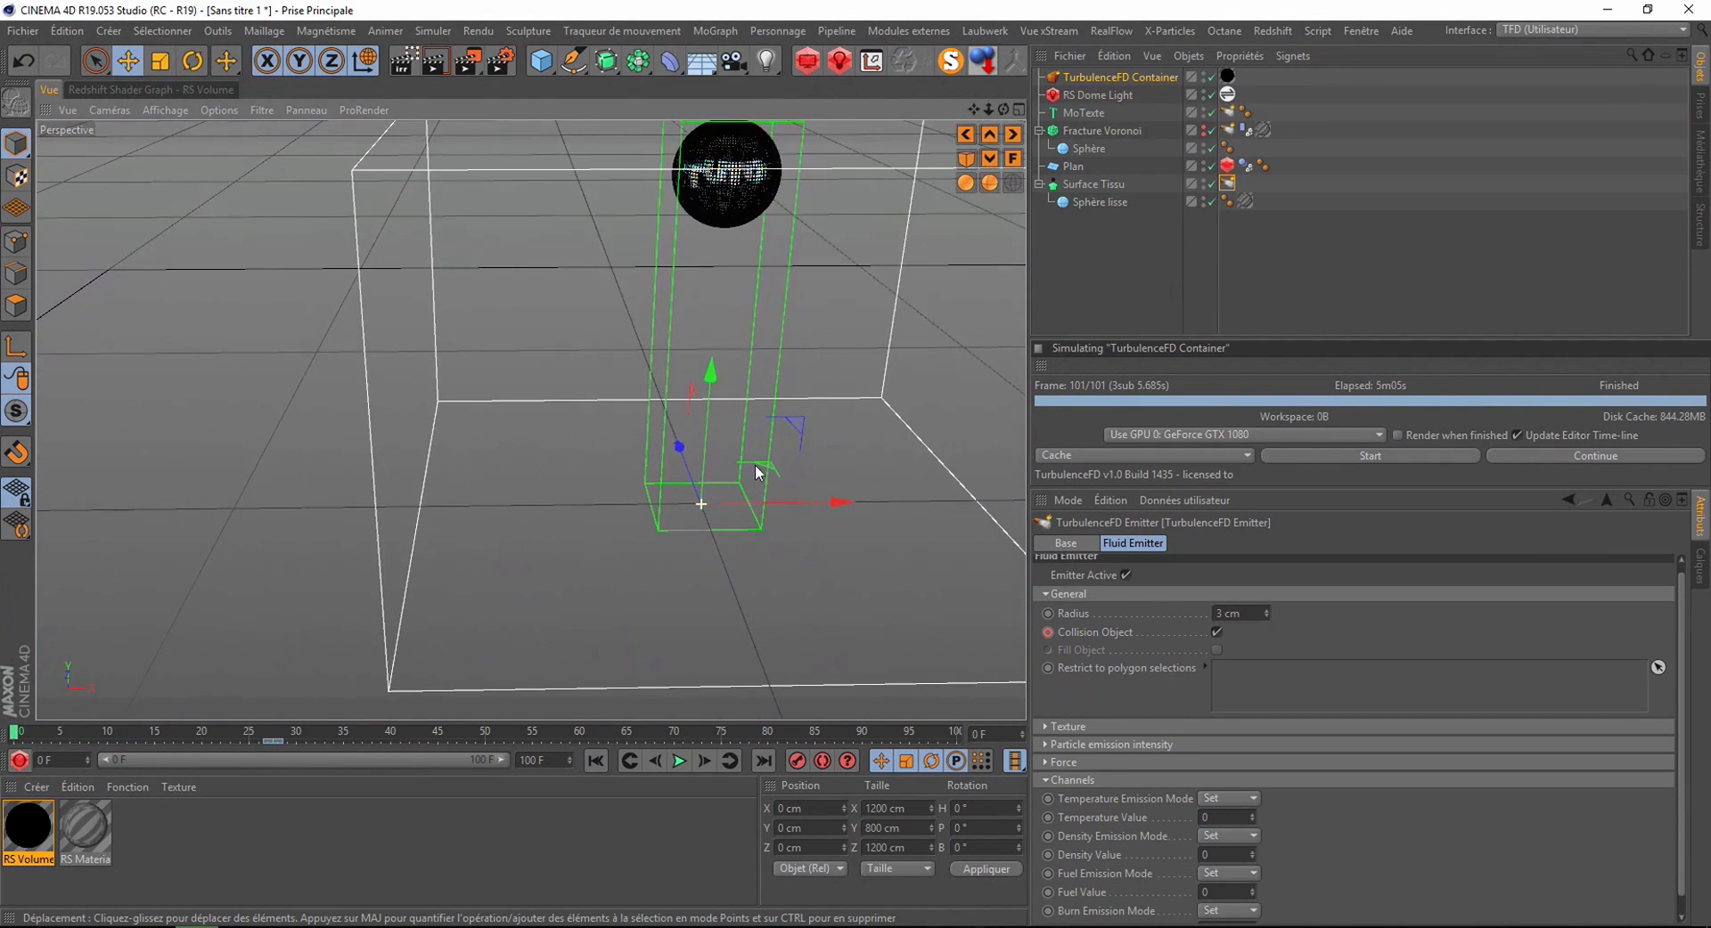
- Play the cached simulation up to frame 79 and view the scattered fragments and smoke on the ground
click(678, 760)
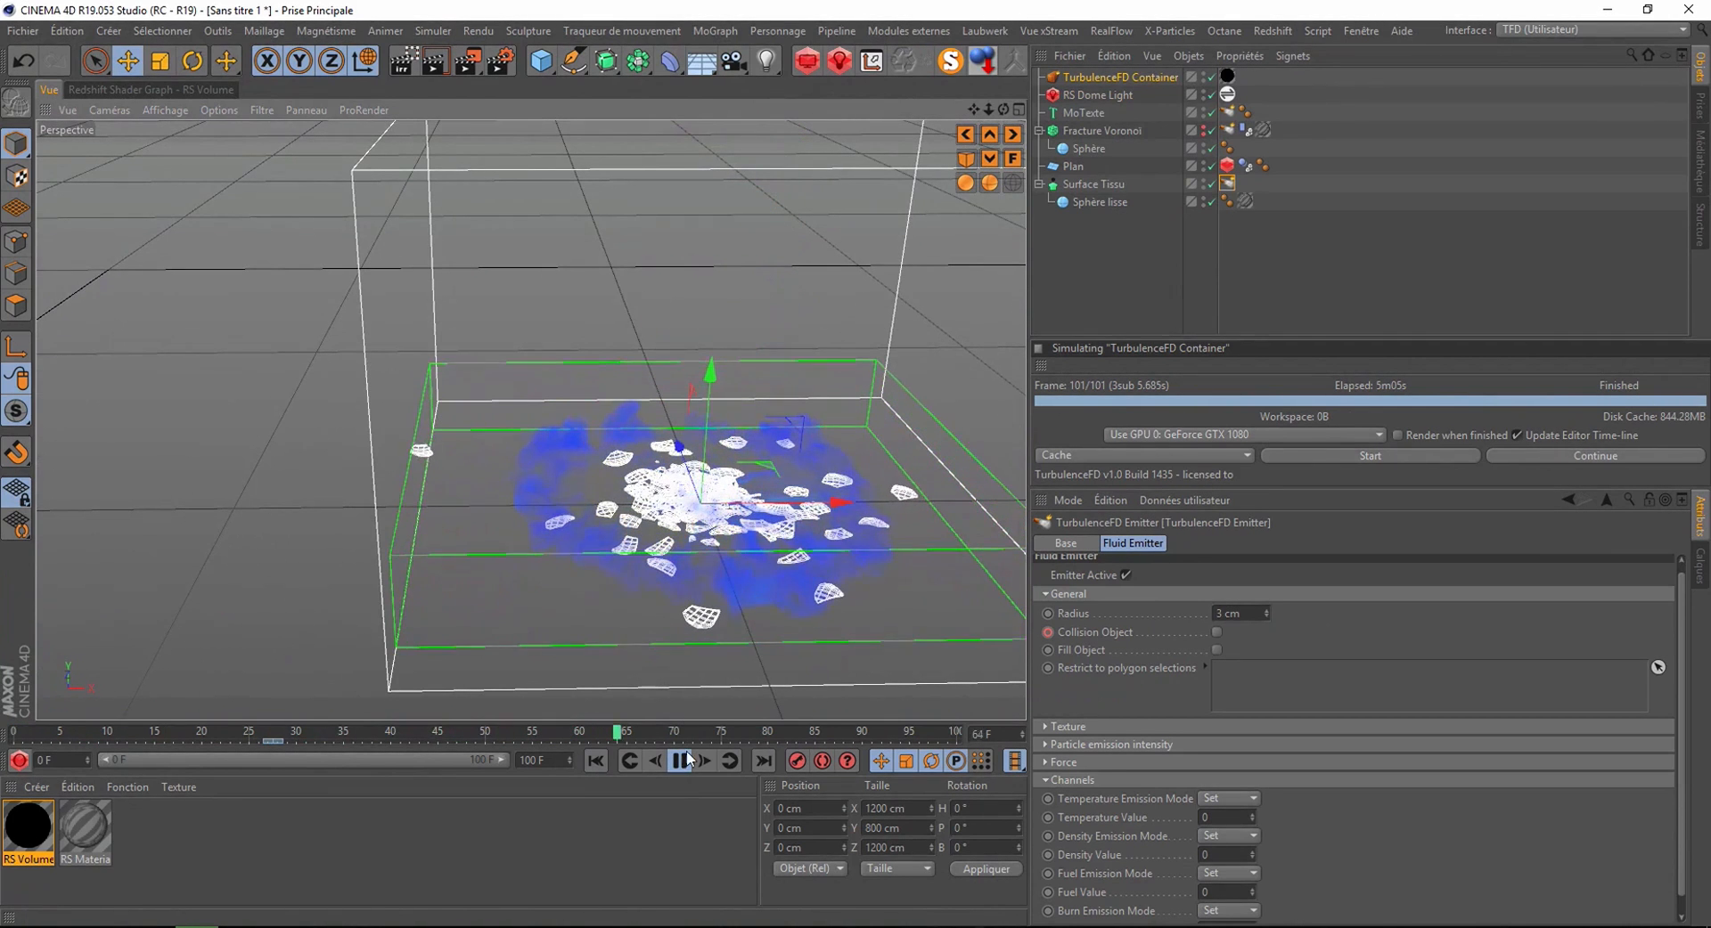
key(F8)
scroll(729, 548, up, 5)
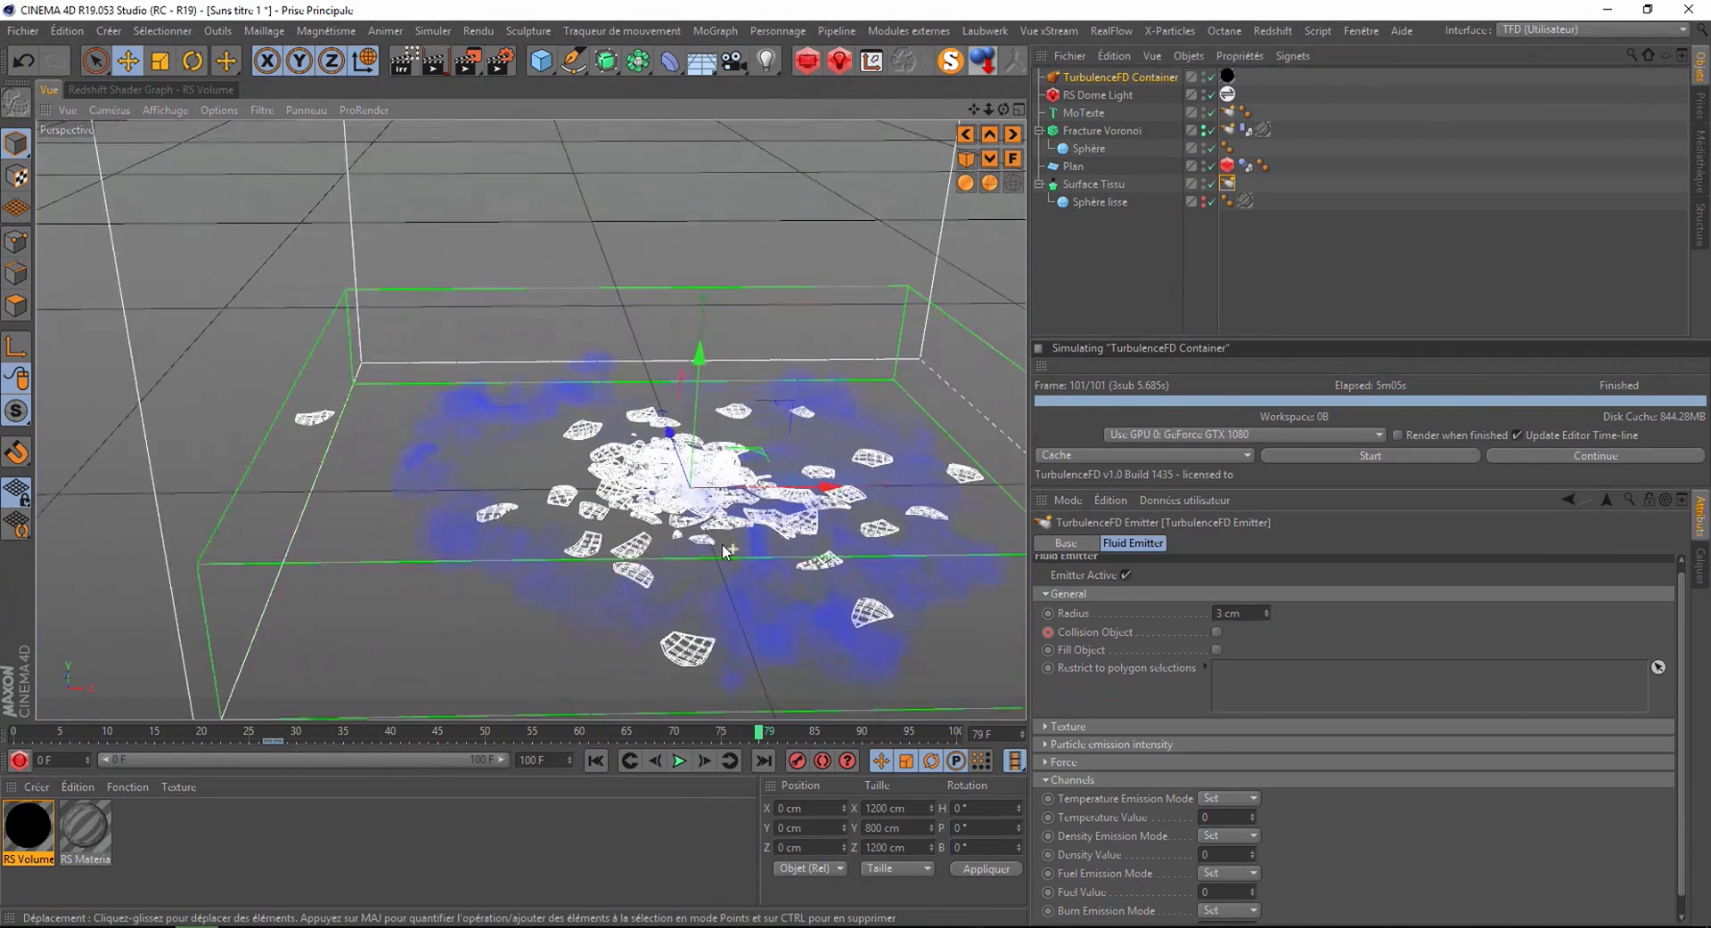
- Create a new Redshift material and assign it to the MoTexte object
click(20, 762)
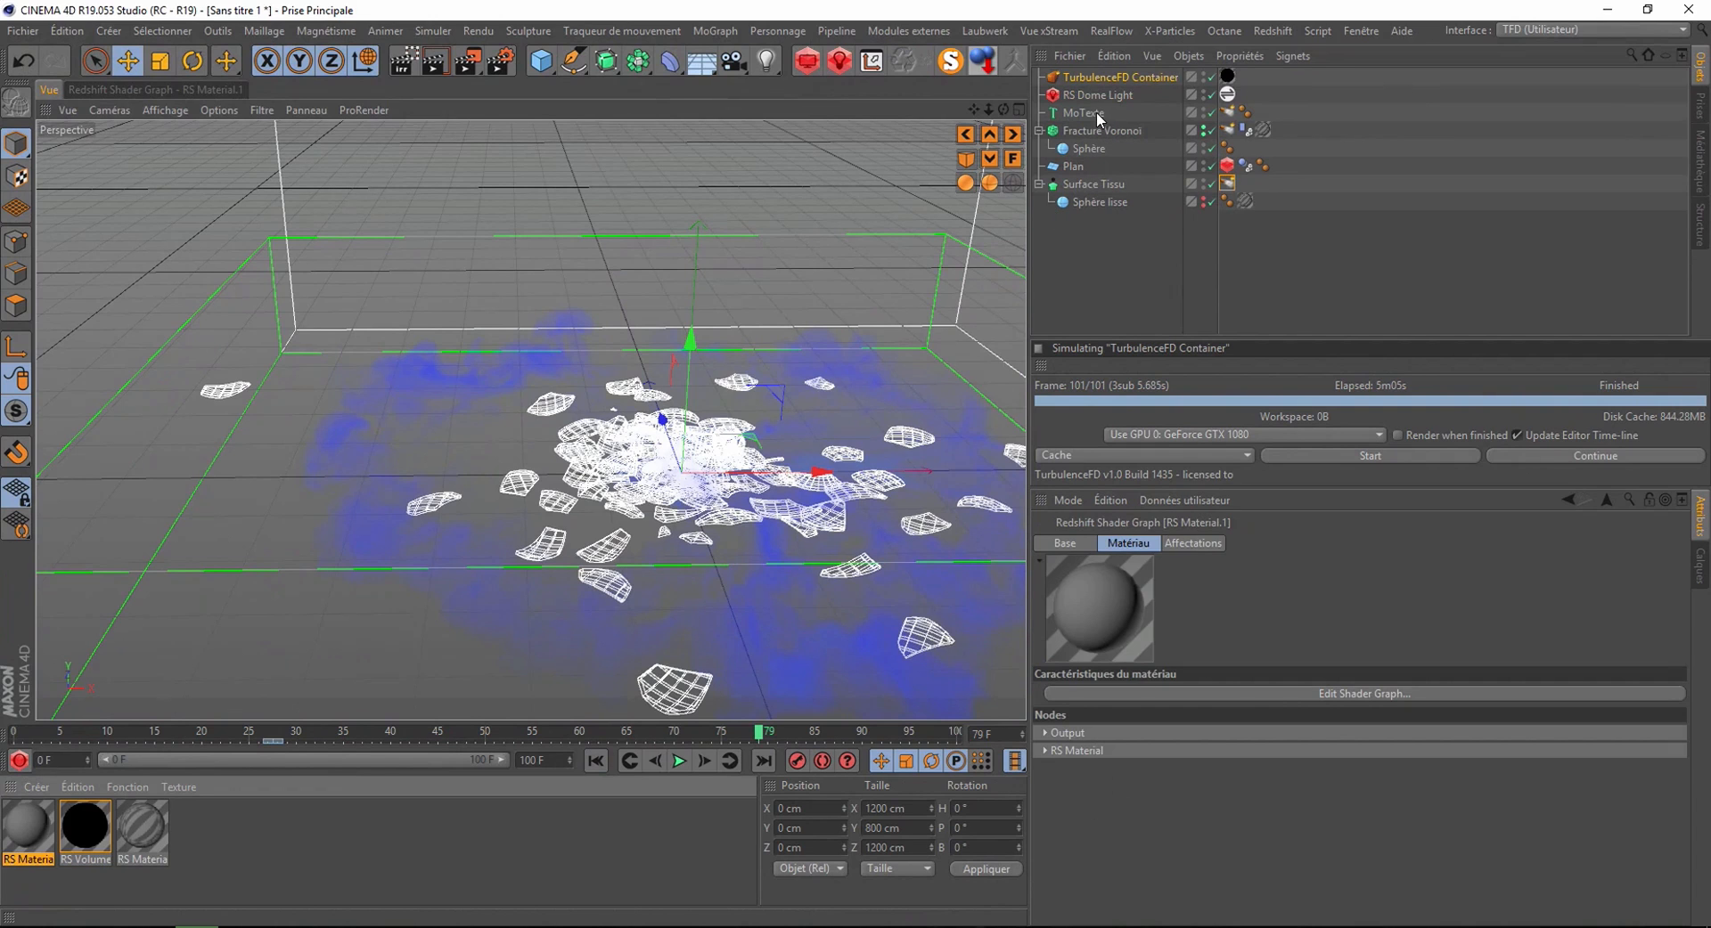
drag(1096, 111, 1096, 111)
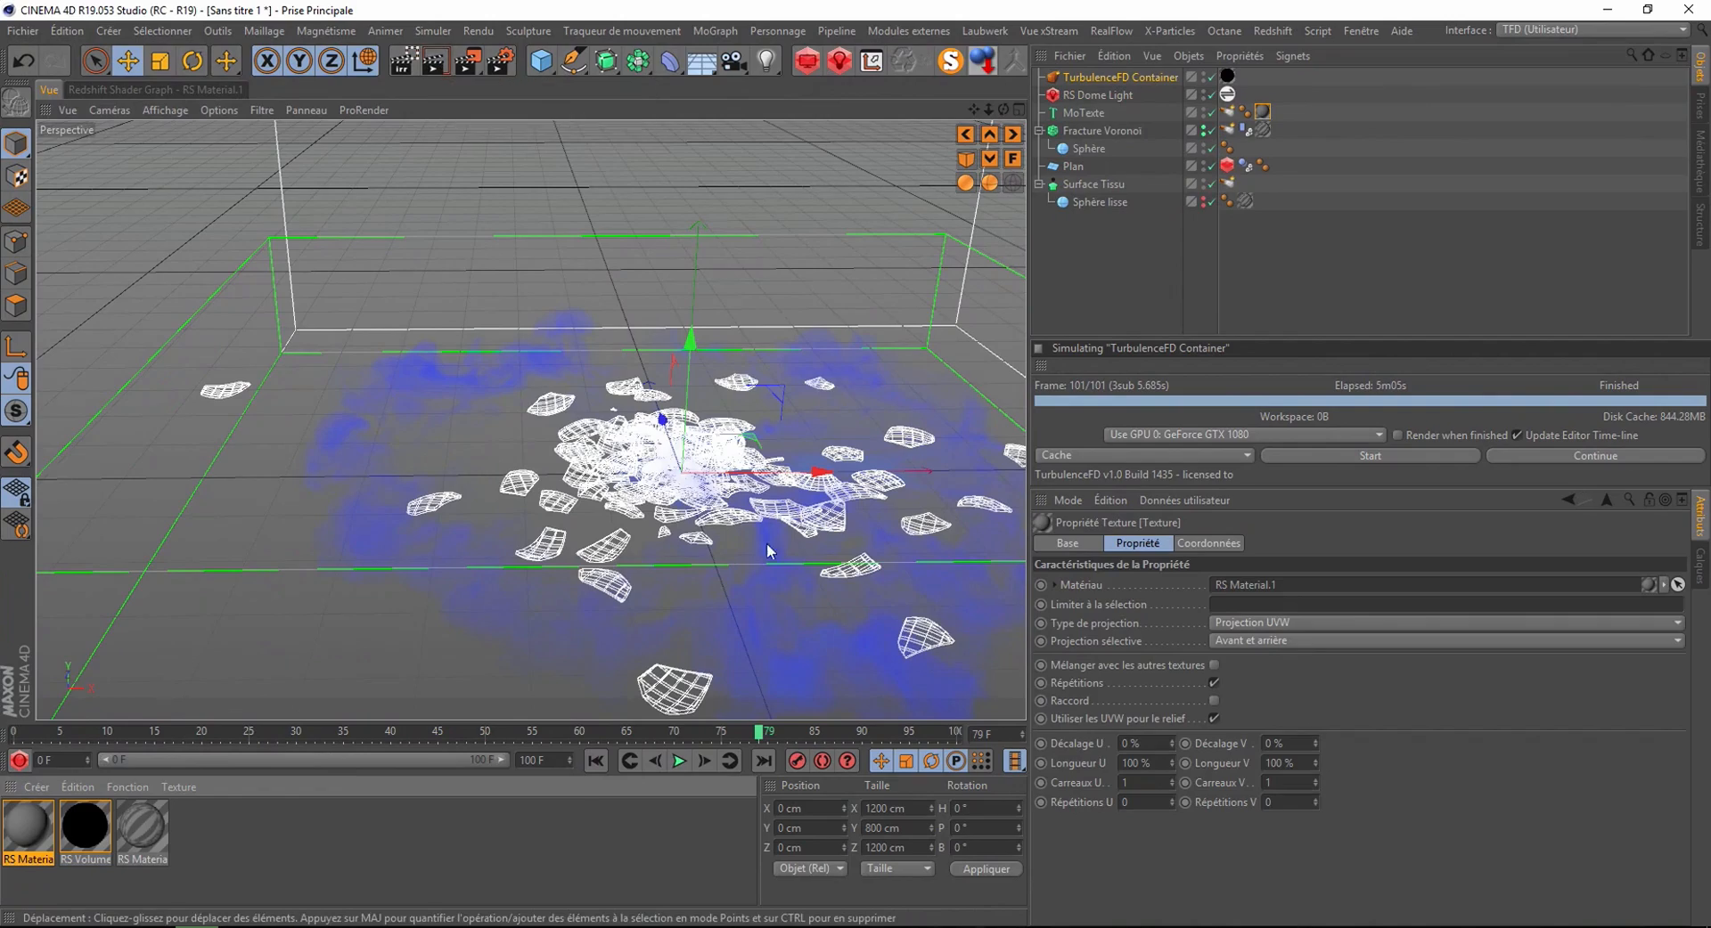
- Render frame 79 close up on the TUTO text and fragments, and examine the result enlarged
scroll(630, 351, up, 5)
scroll(594, 298, up, 2)
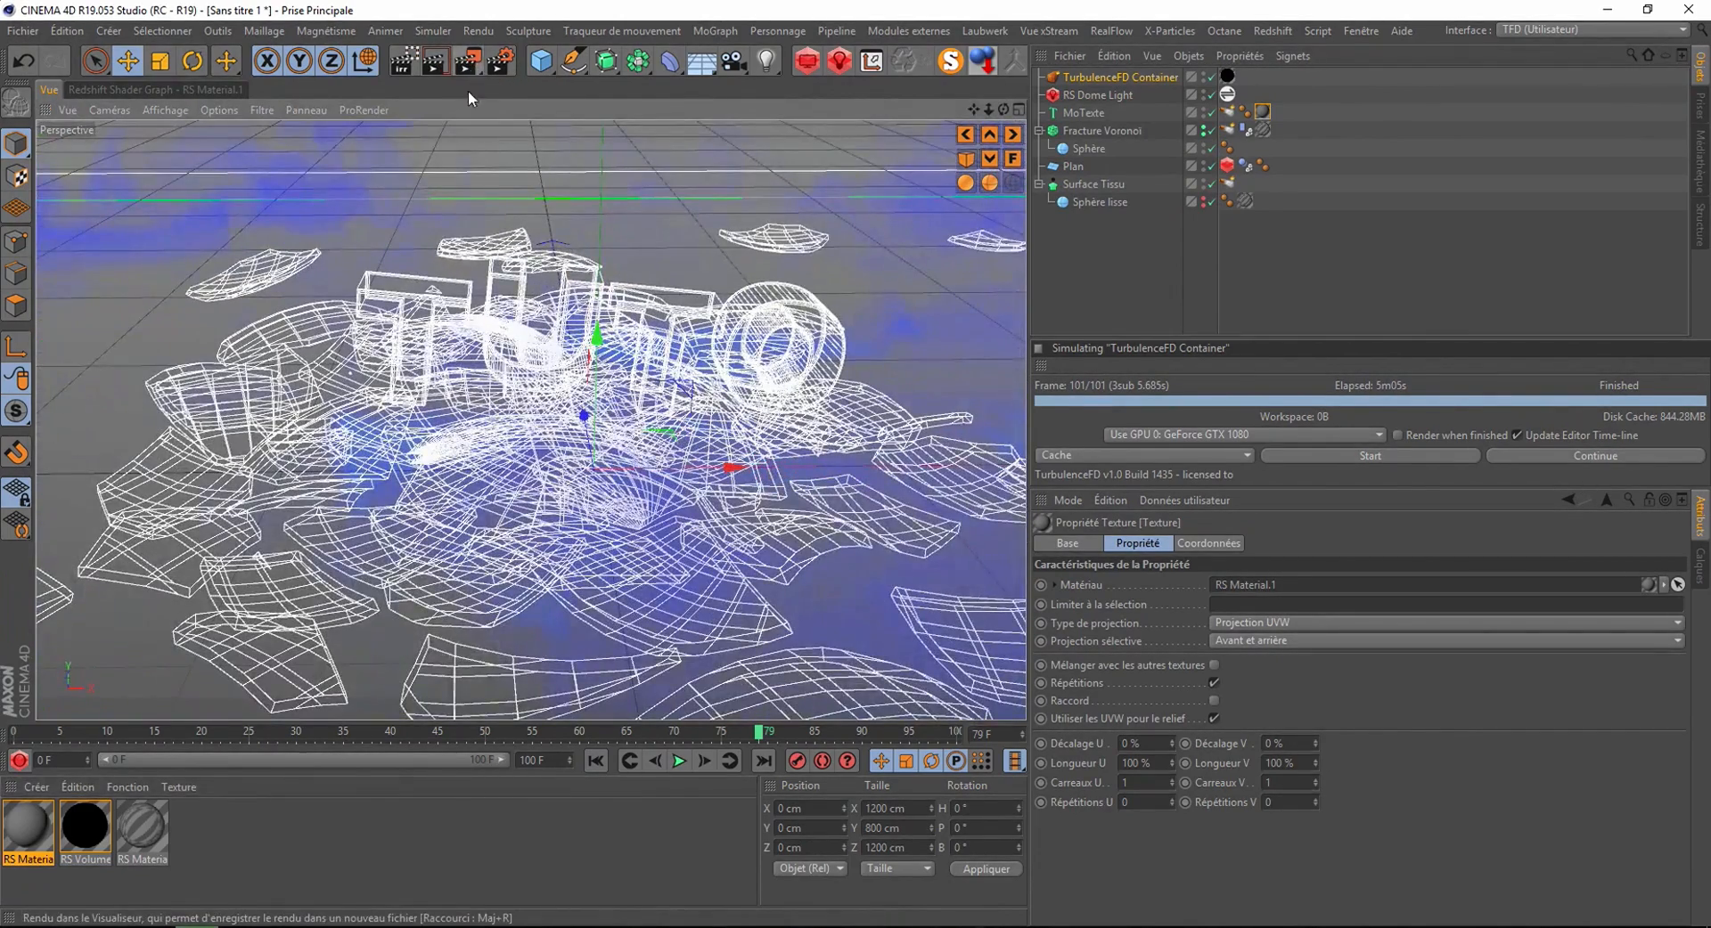
scroll(476, 201, down, 2)
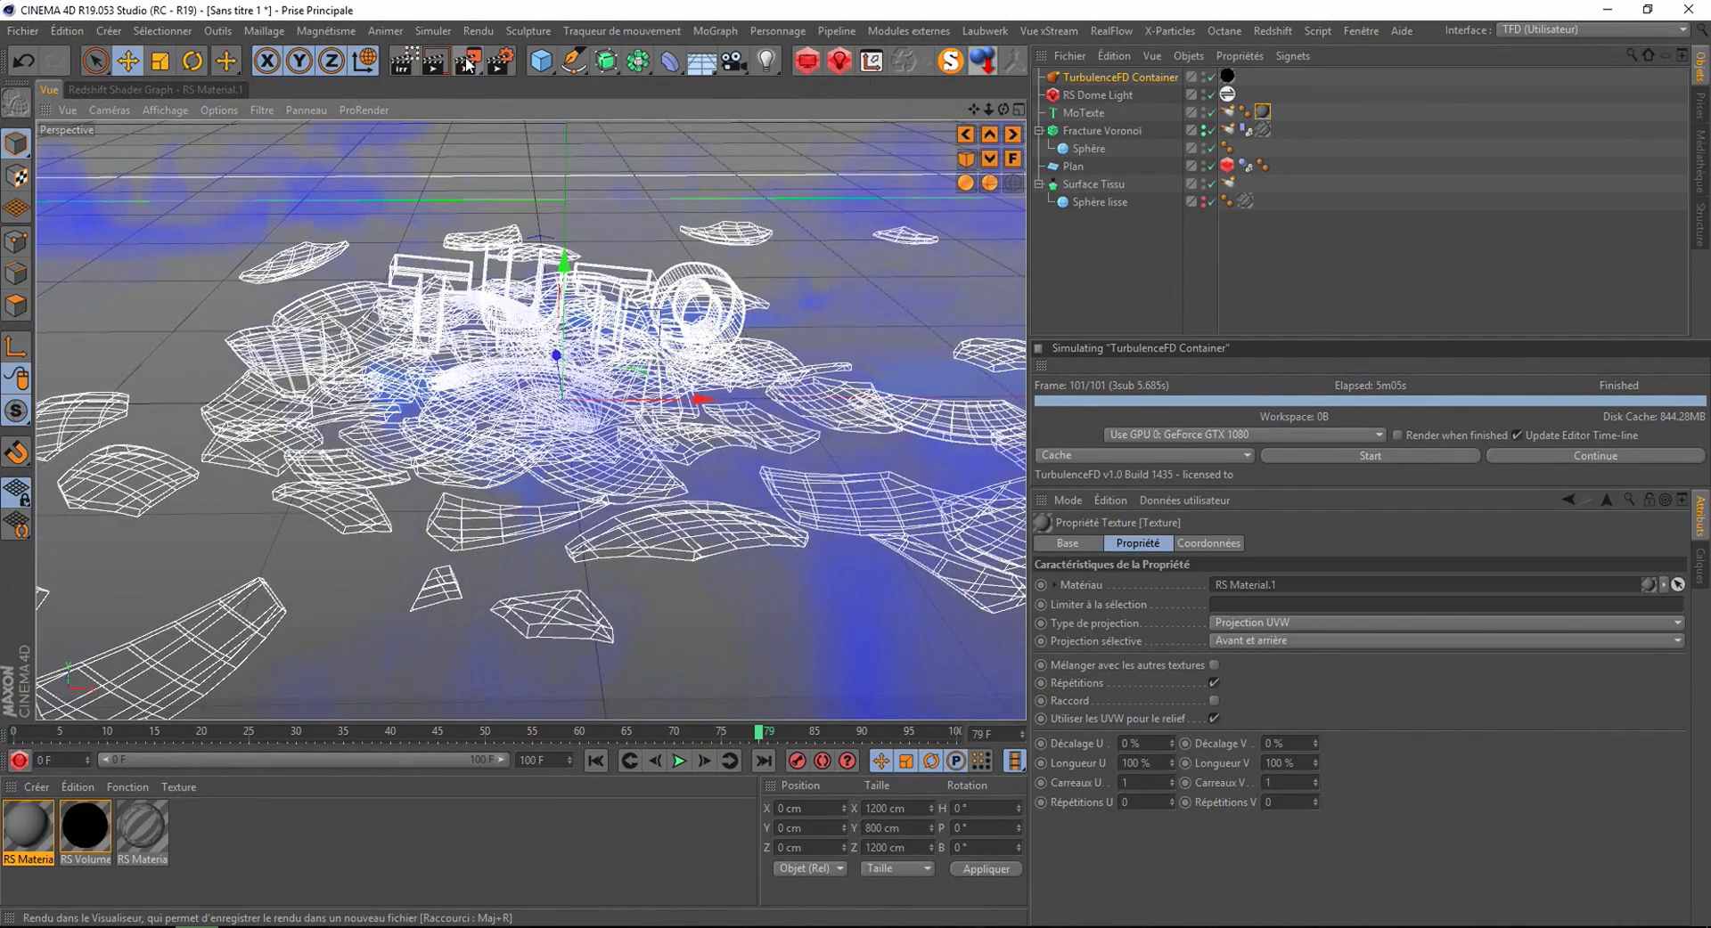
click(465, 59)
drag(486, 187, 549, 127)
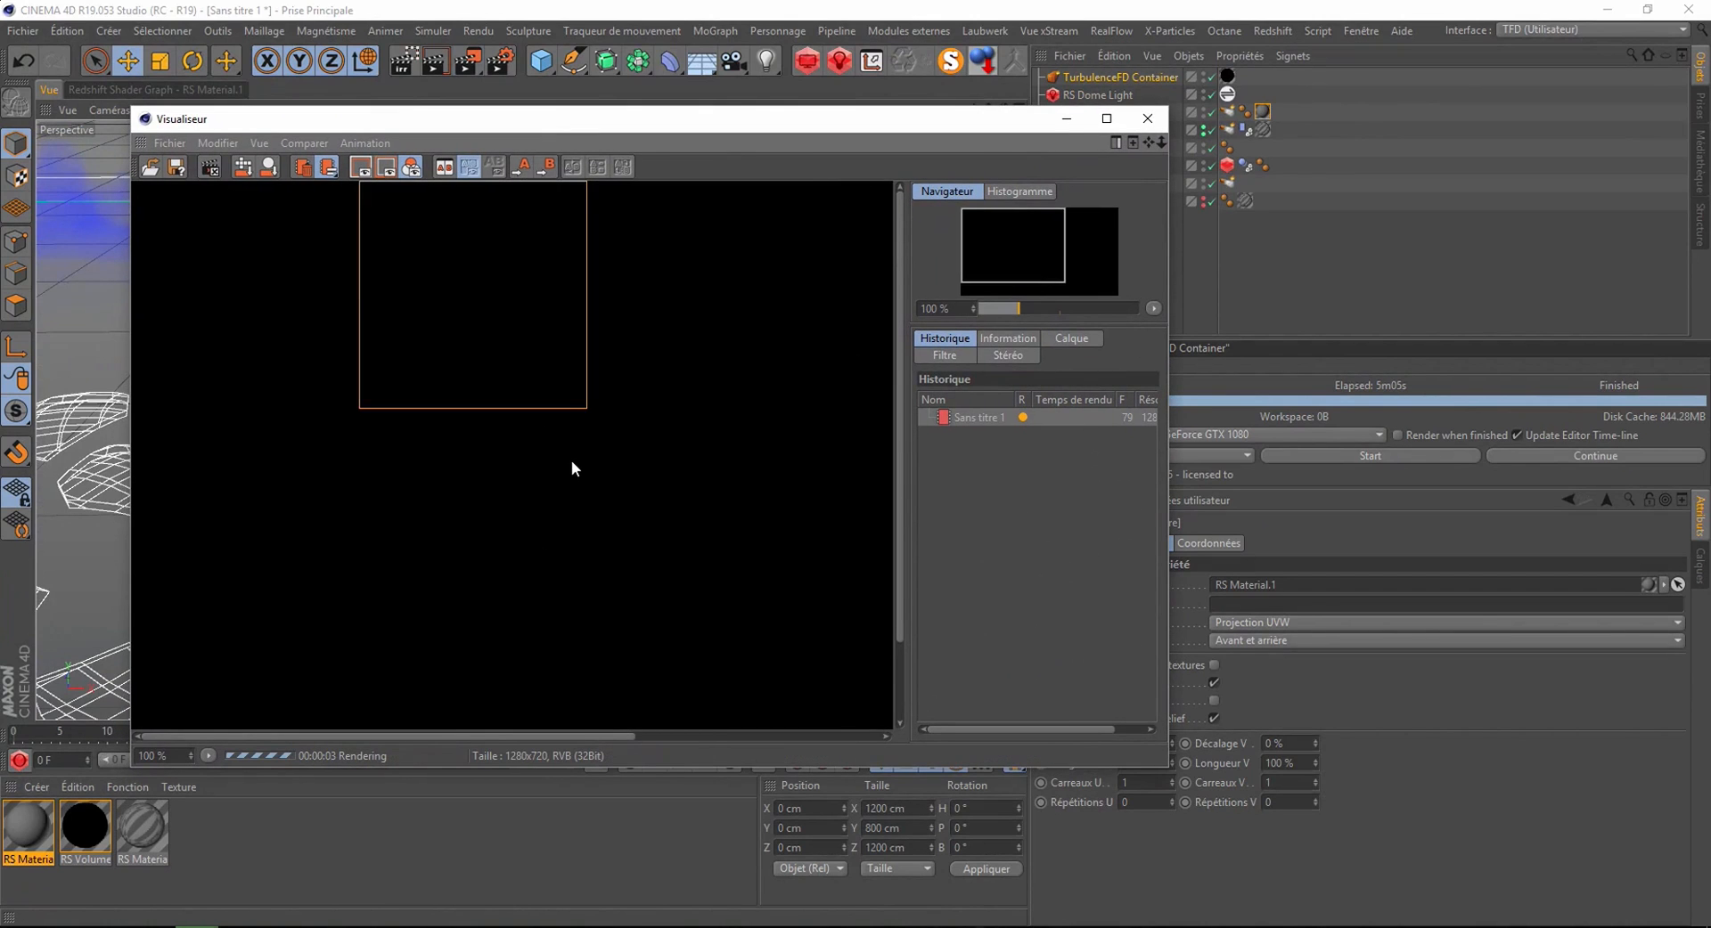
scroll(551, 445, down, 1)
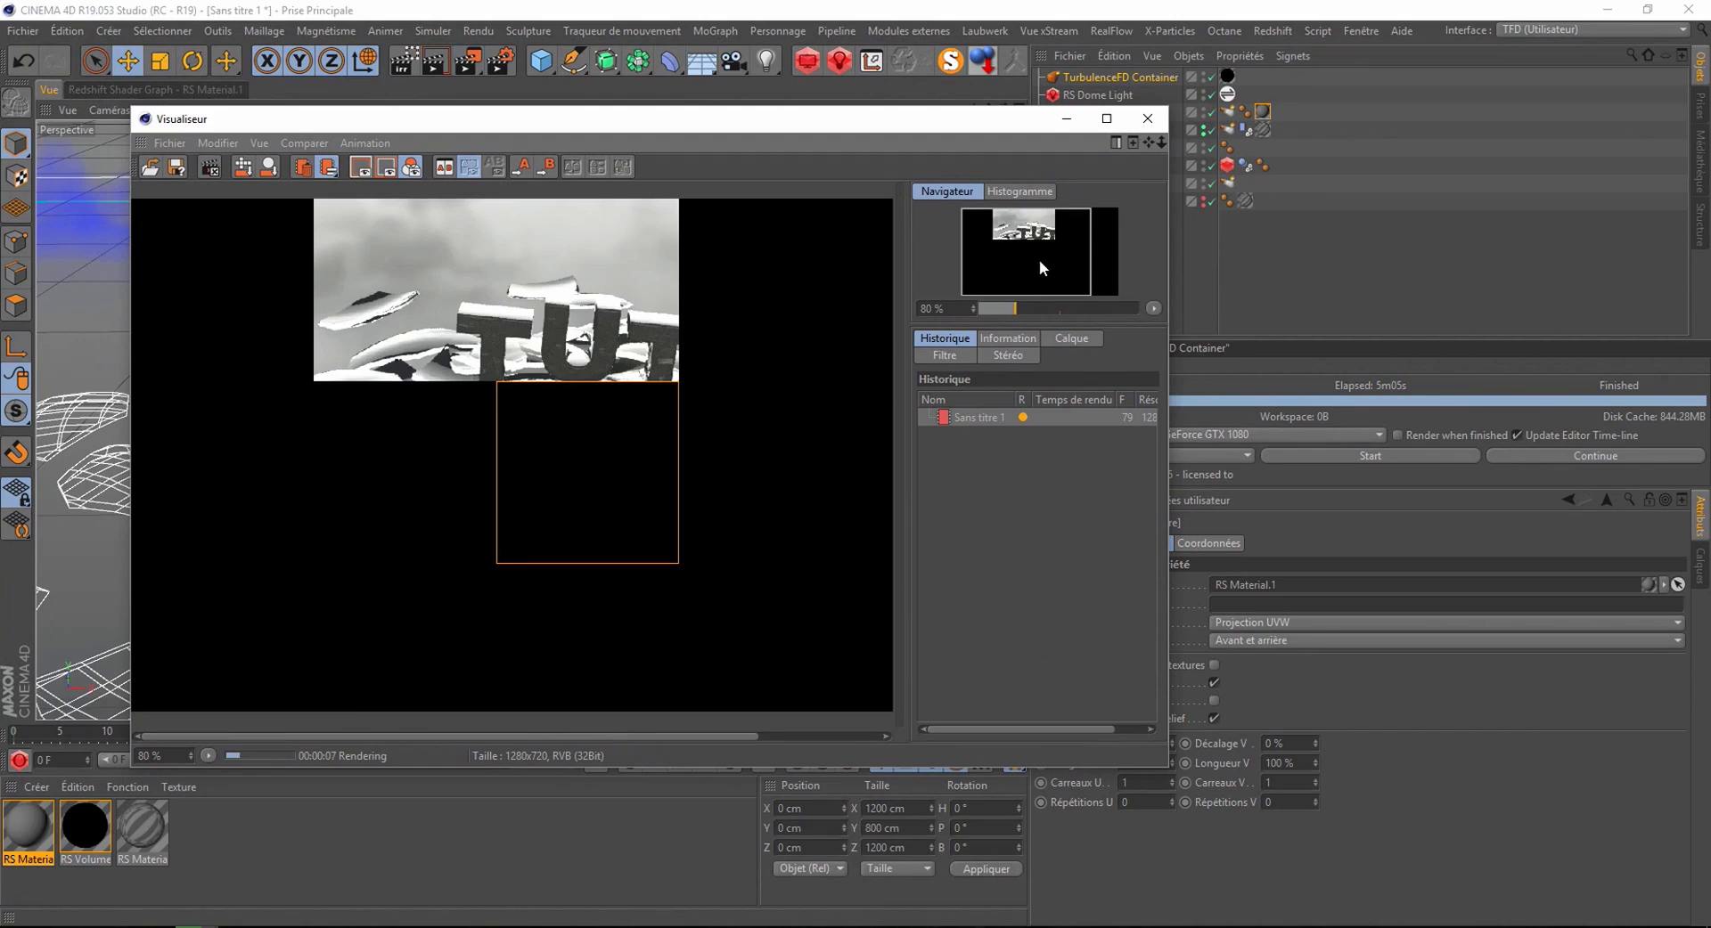
click(1106, 119)
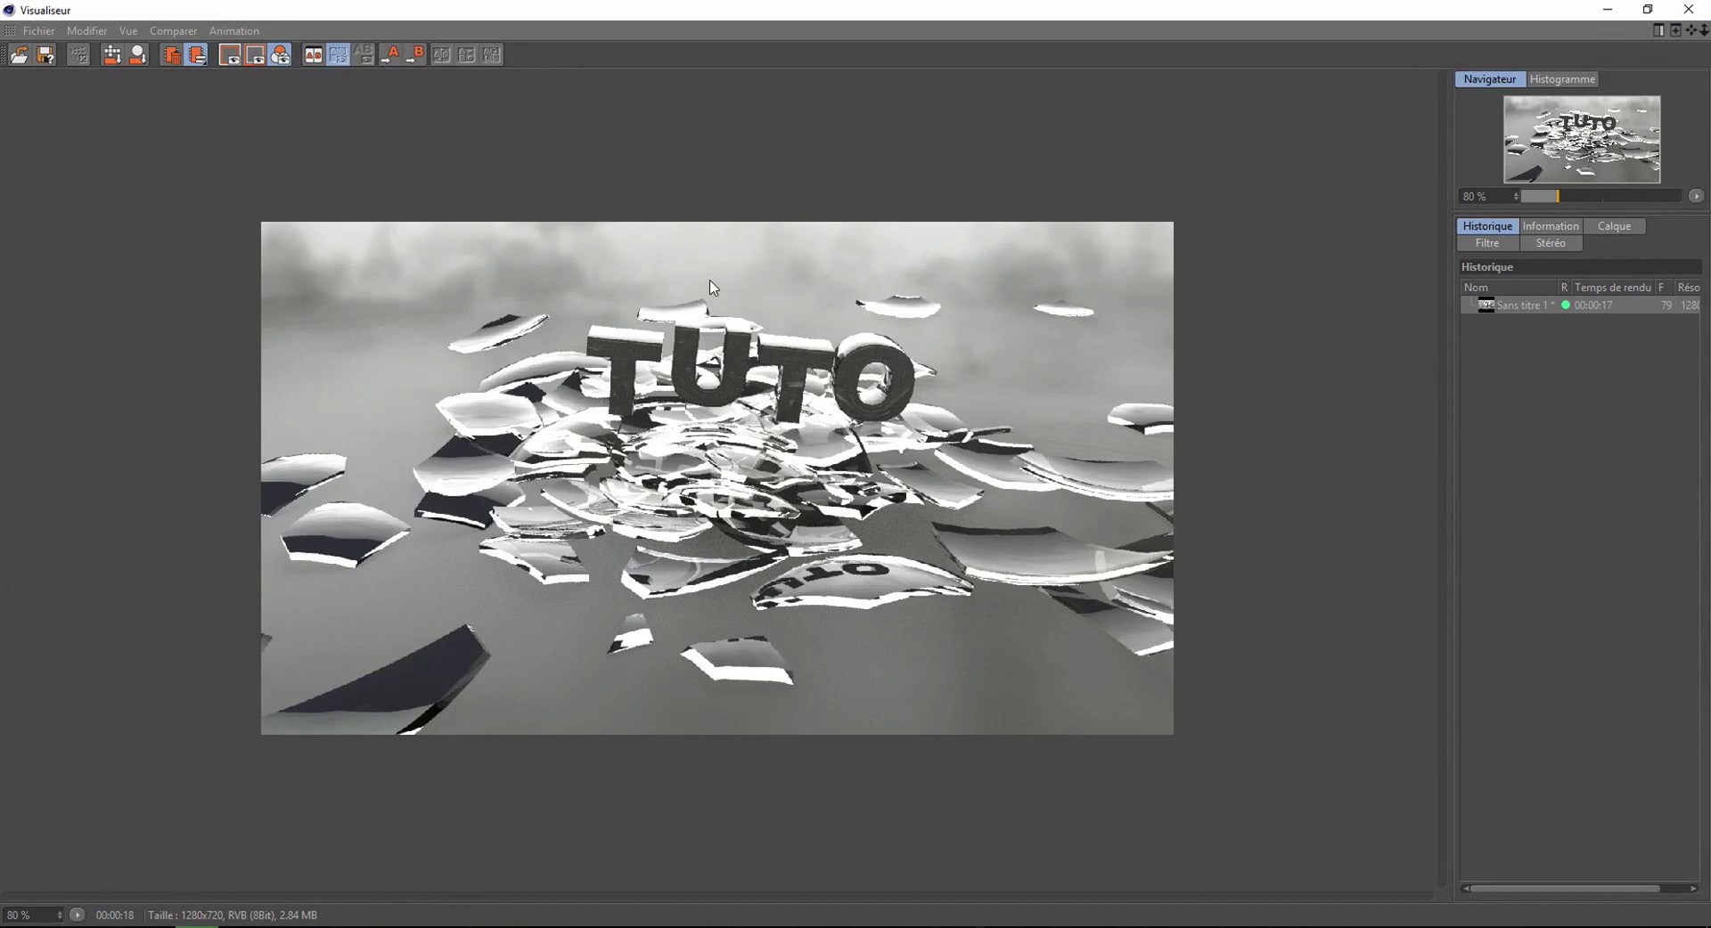
click(1686, 10)
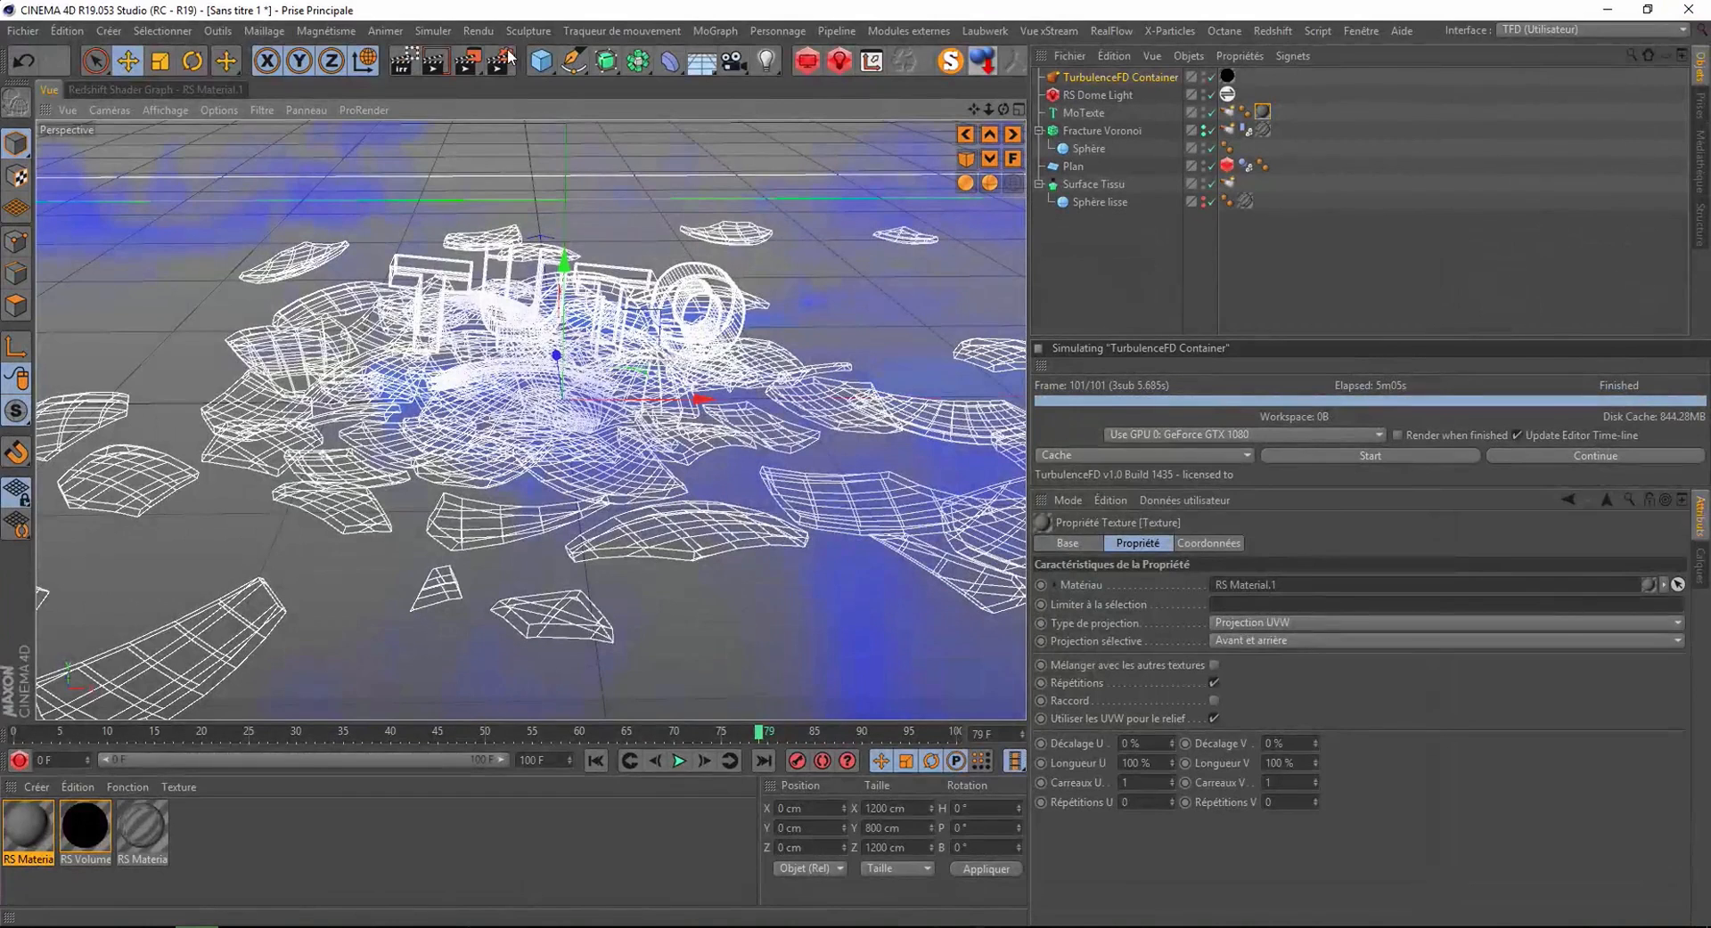
- Set Redshift's primary GI engine to Brute Force and its secondary GI engine to Irradiance Point Cloud
click(502, 62)
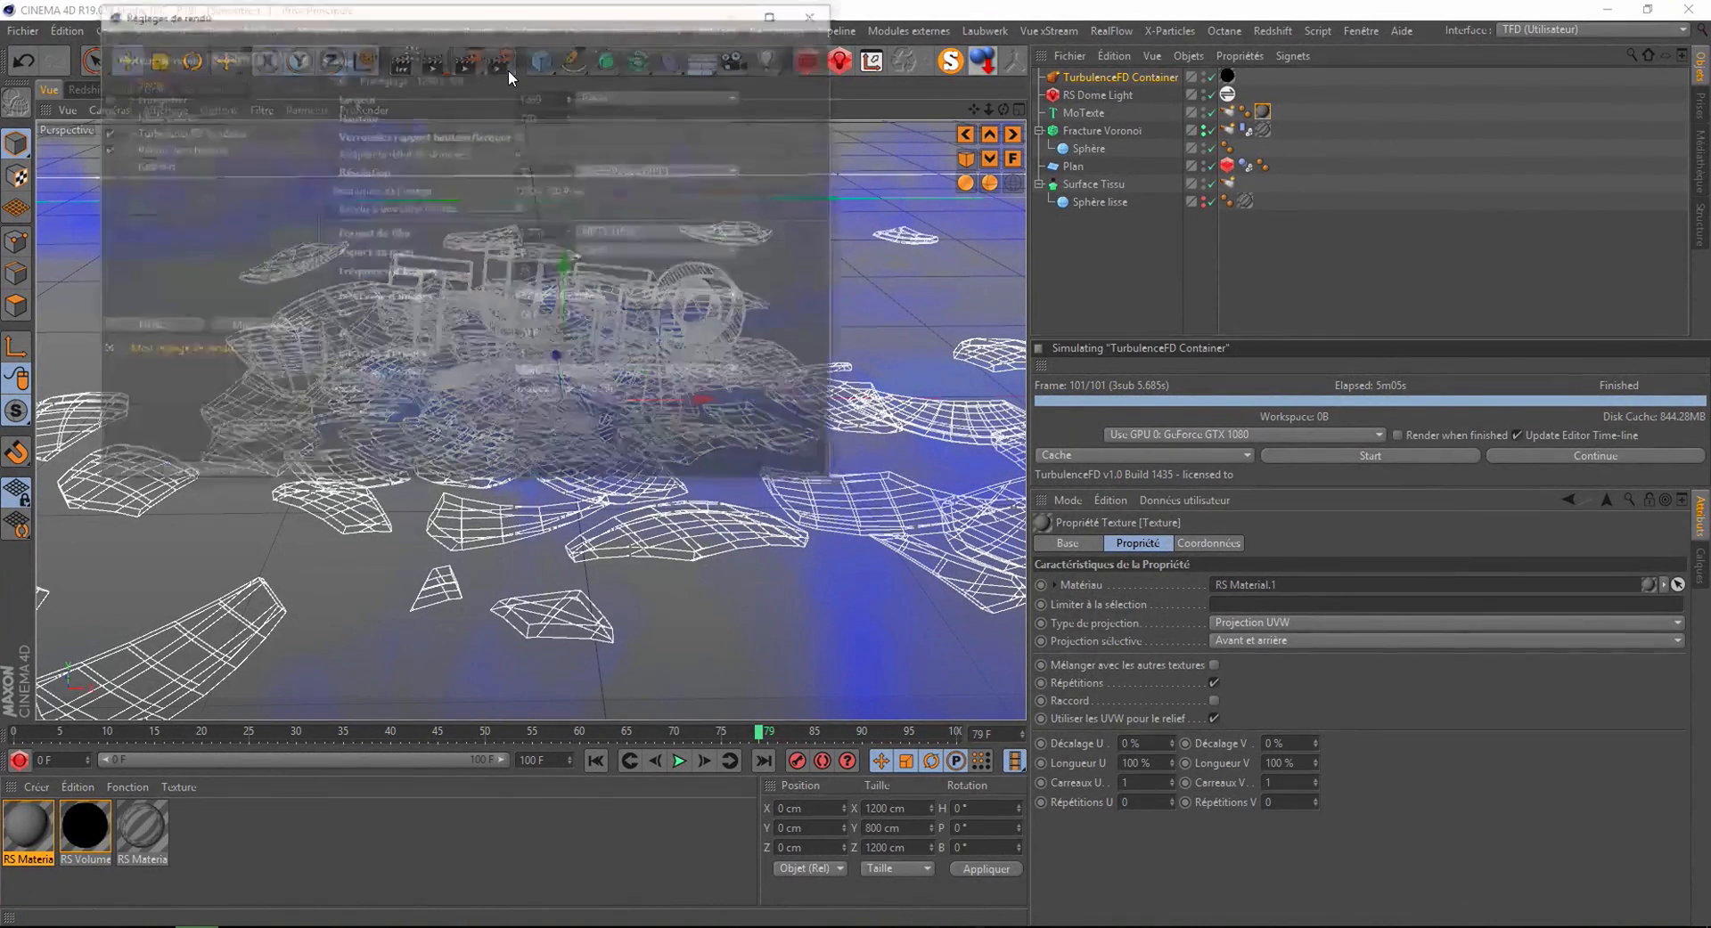
click(151, 166)
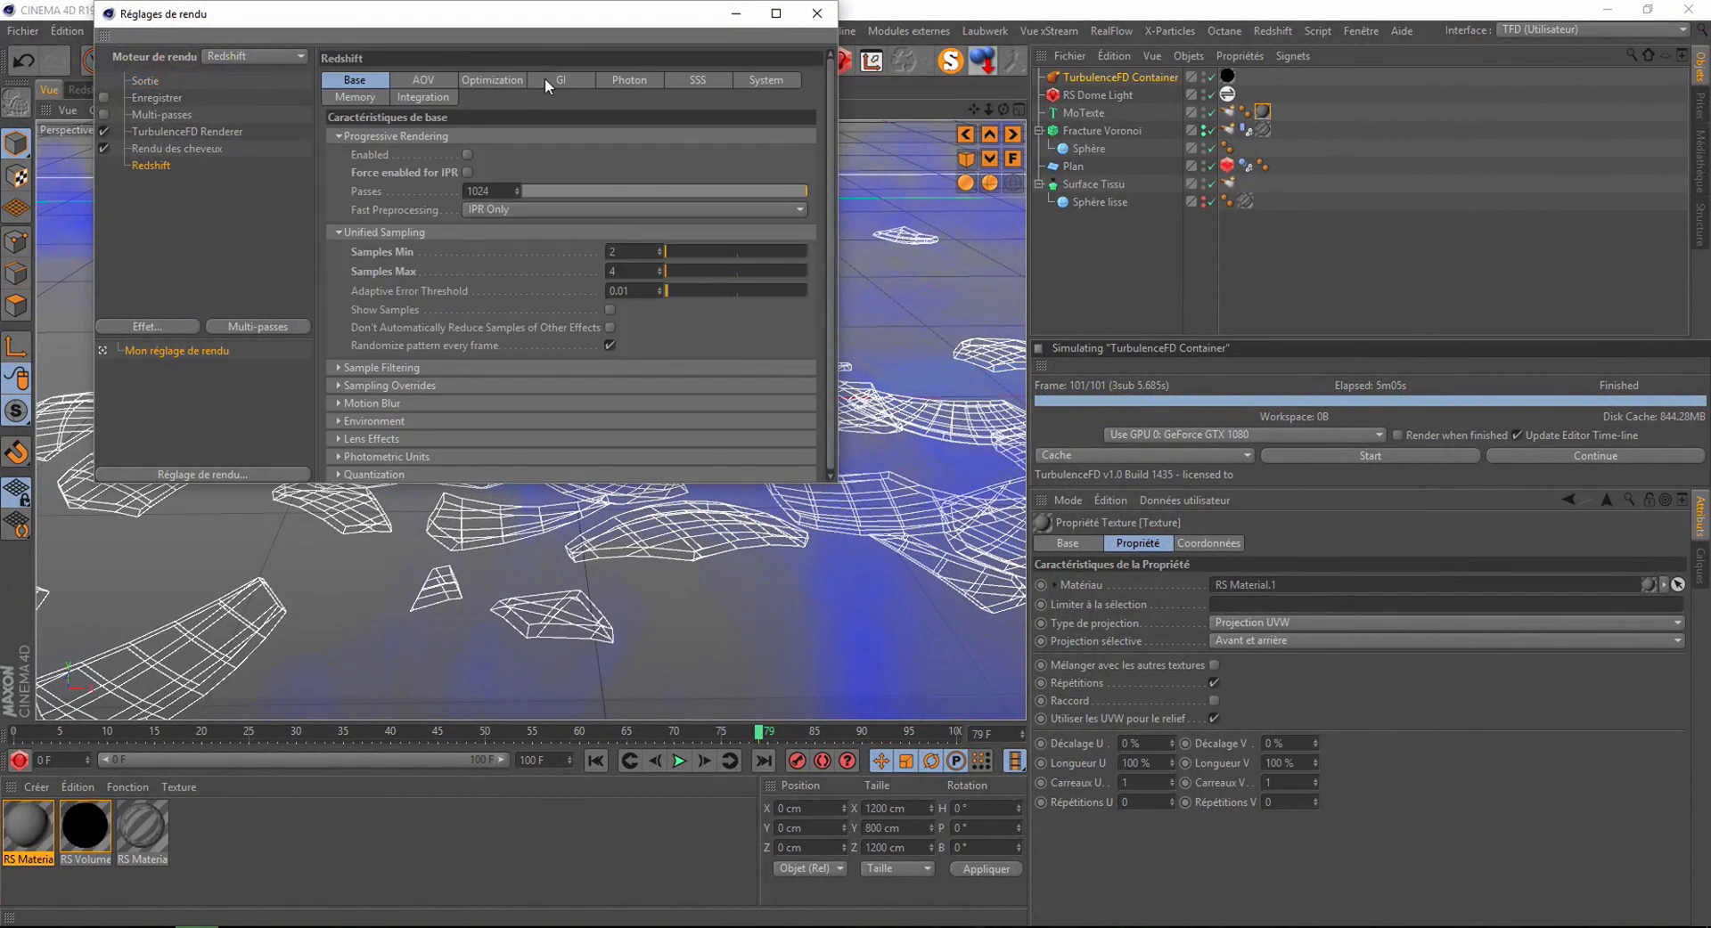
click(558, 85)
click(538, 153)
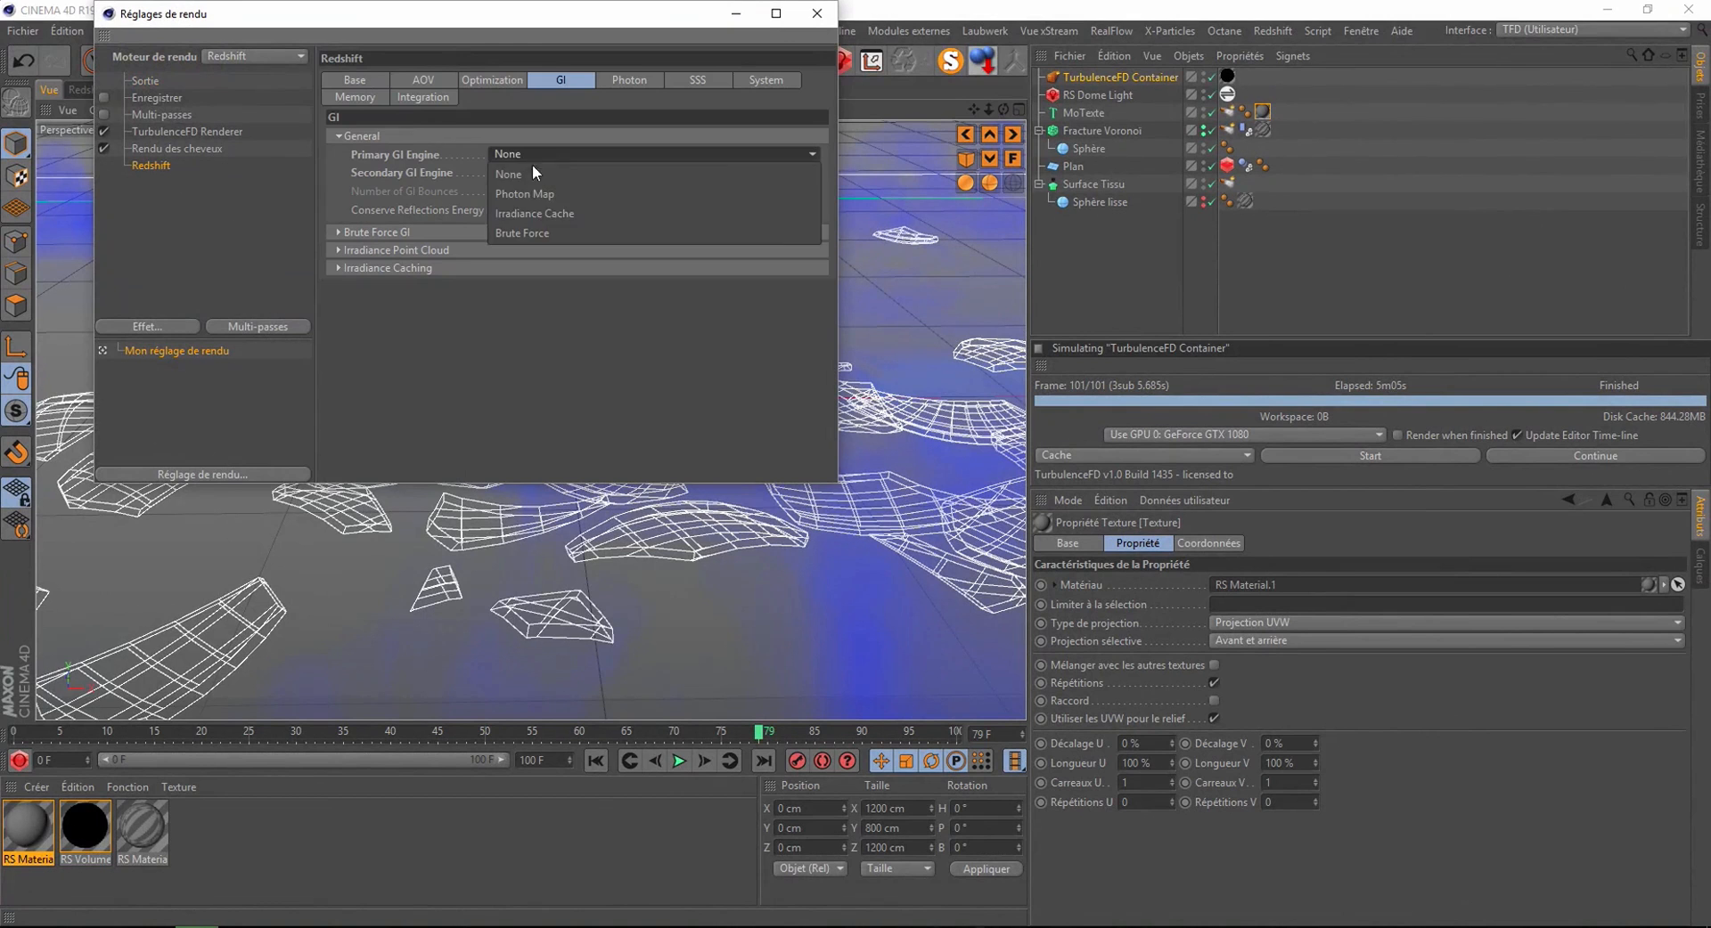
click(517, 233)
click(522, 170)
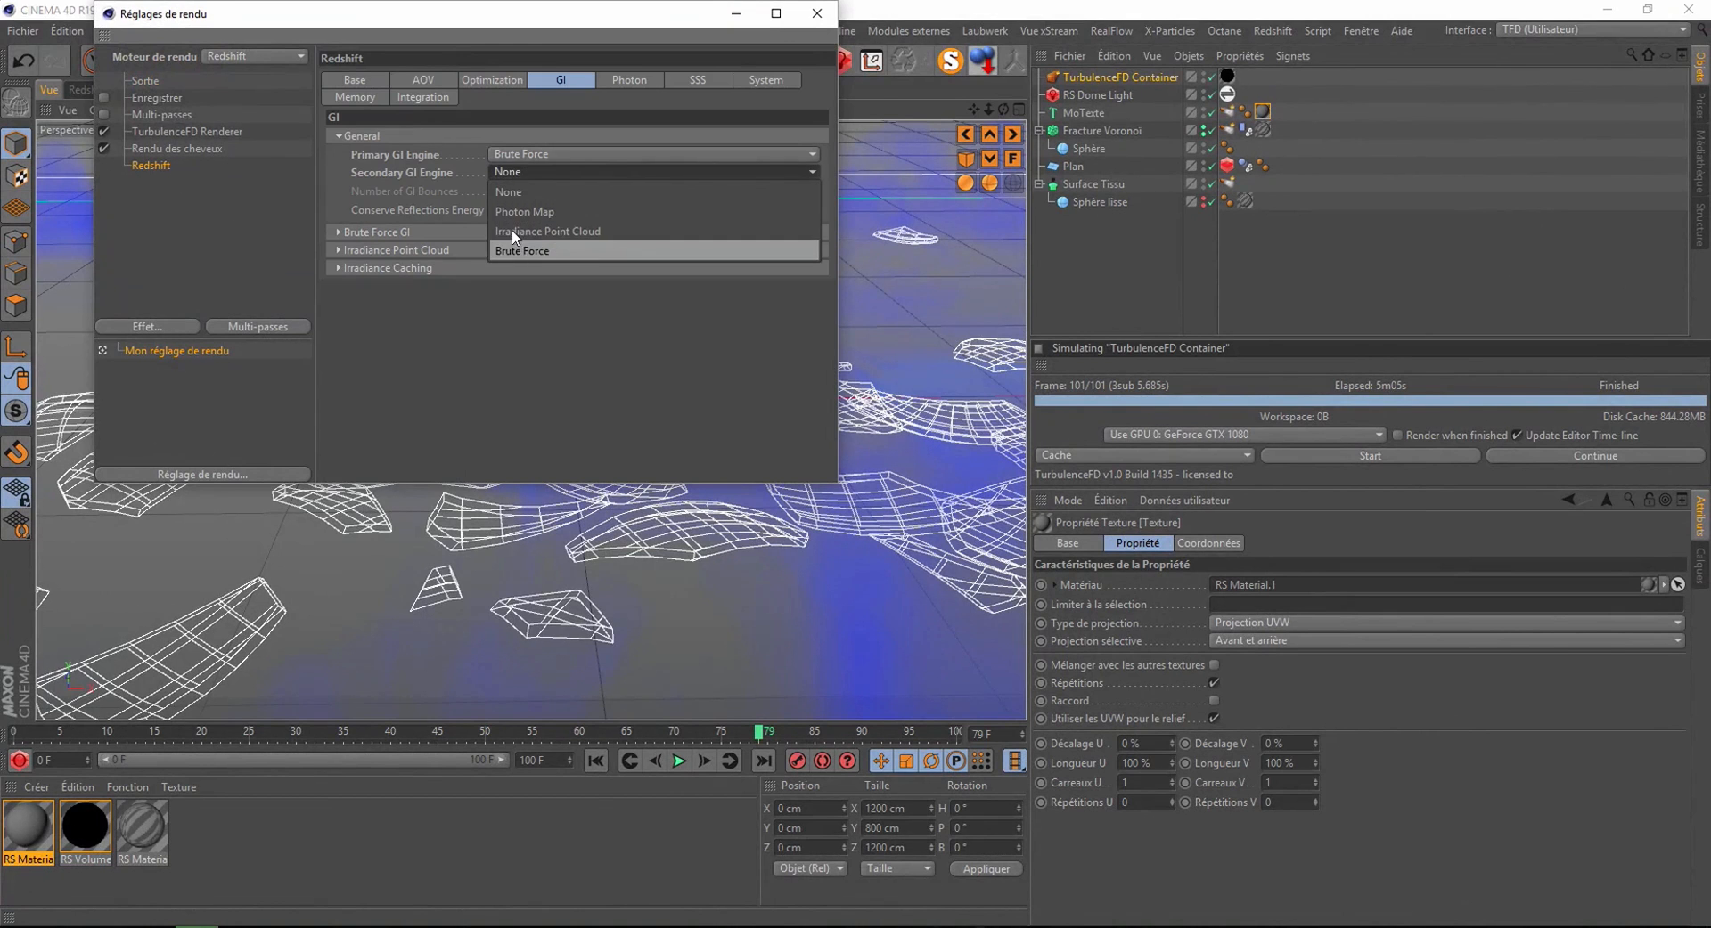
click(512, 231)
- Set Redshift's unified sampling to a minimum of 256 and a maximum of 512 samples
click(365, 79)
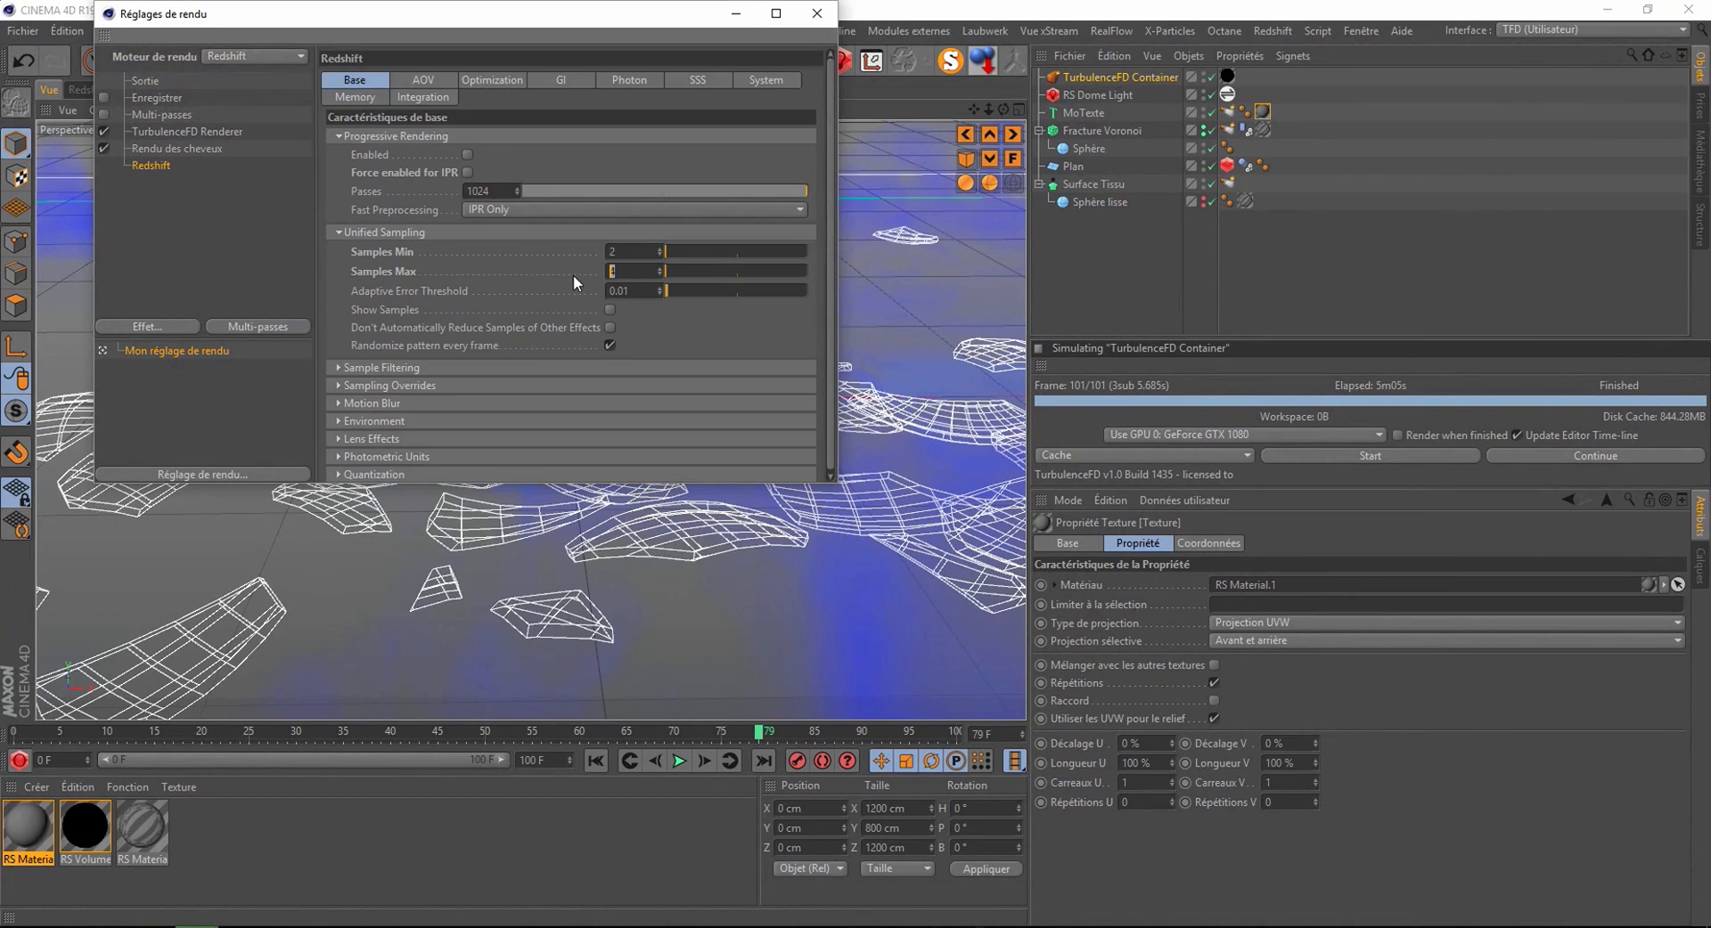
click(633, 251)
drag(567, 14, 1373, 290)
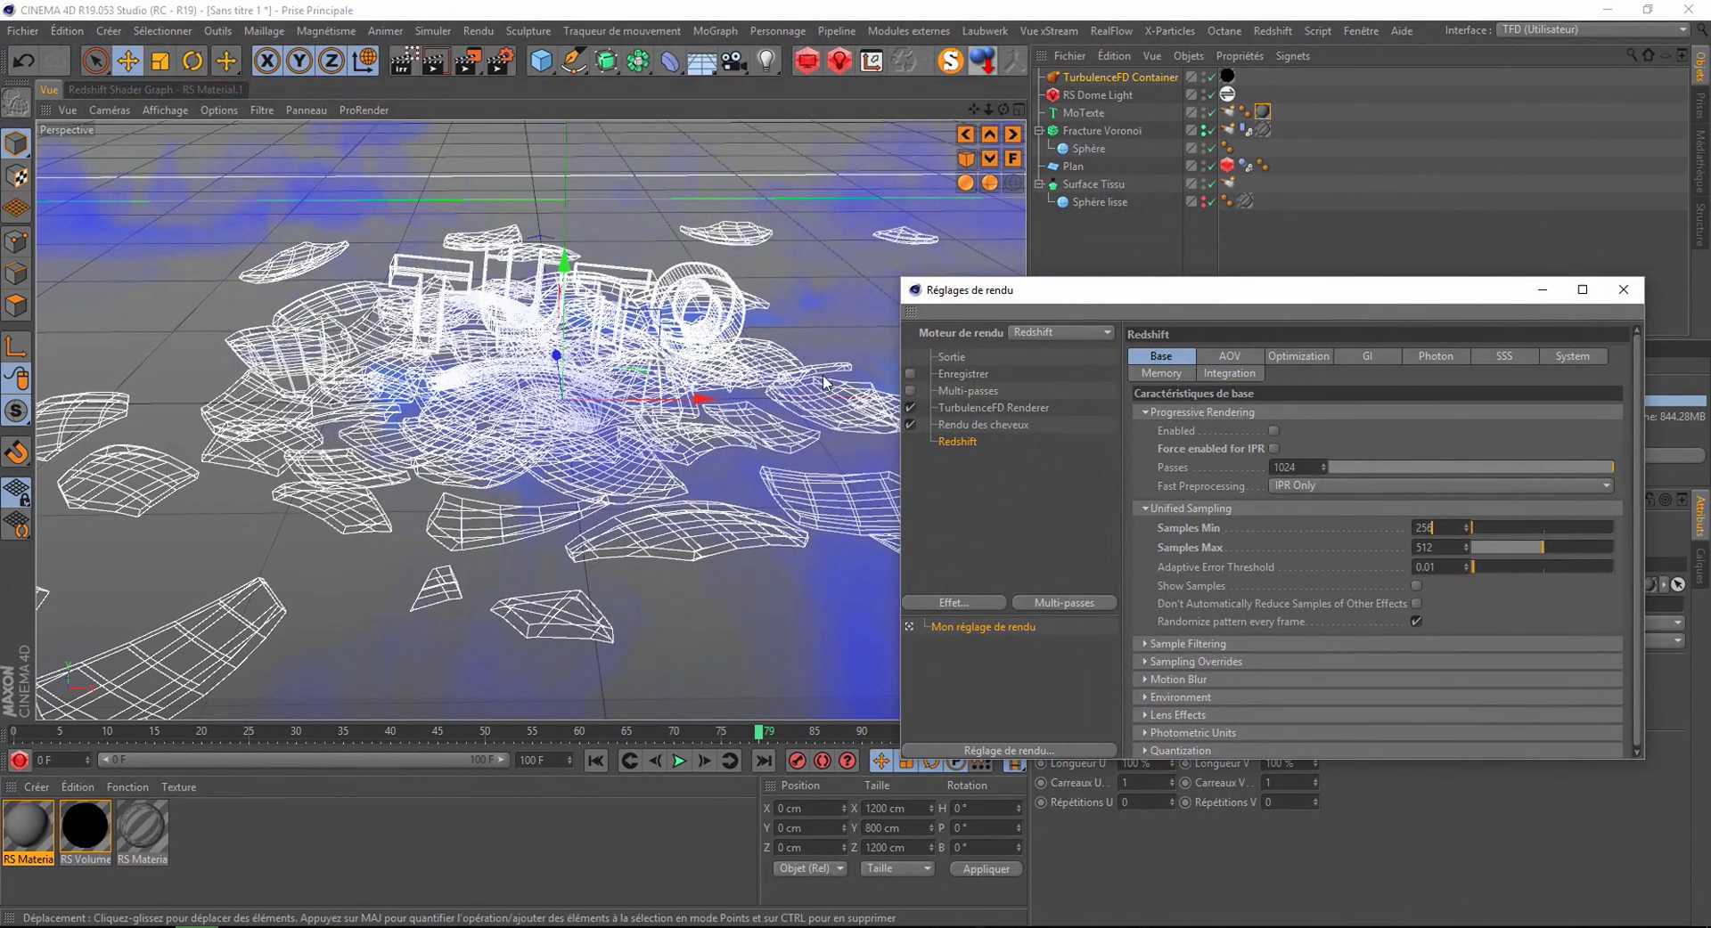
drag(1065, 296, 1041, 280)
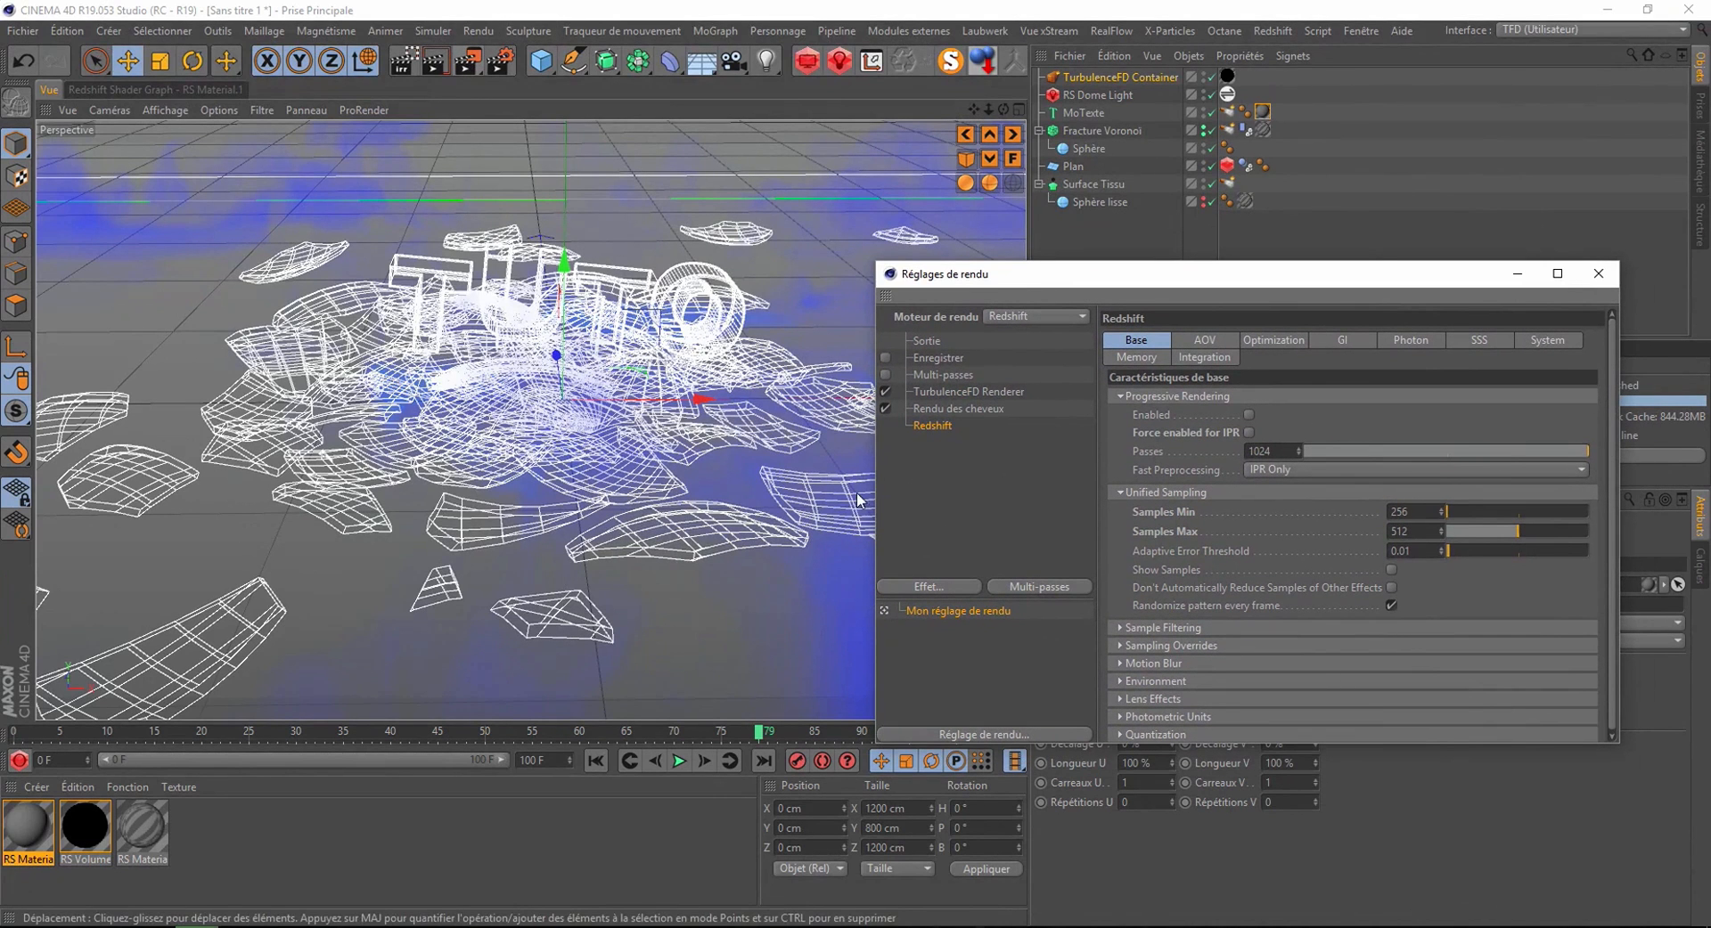
- Render frames 40 and 18 with the new settings and compare the fragment and glass sphere images
click(467, 61)
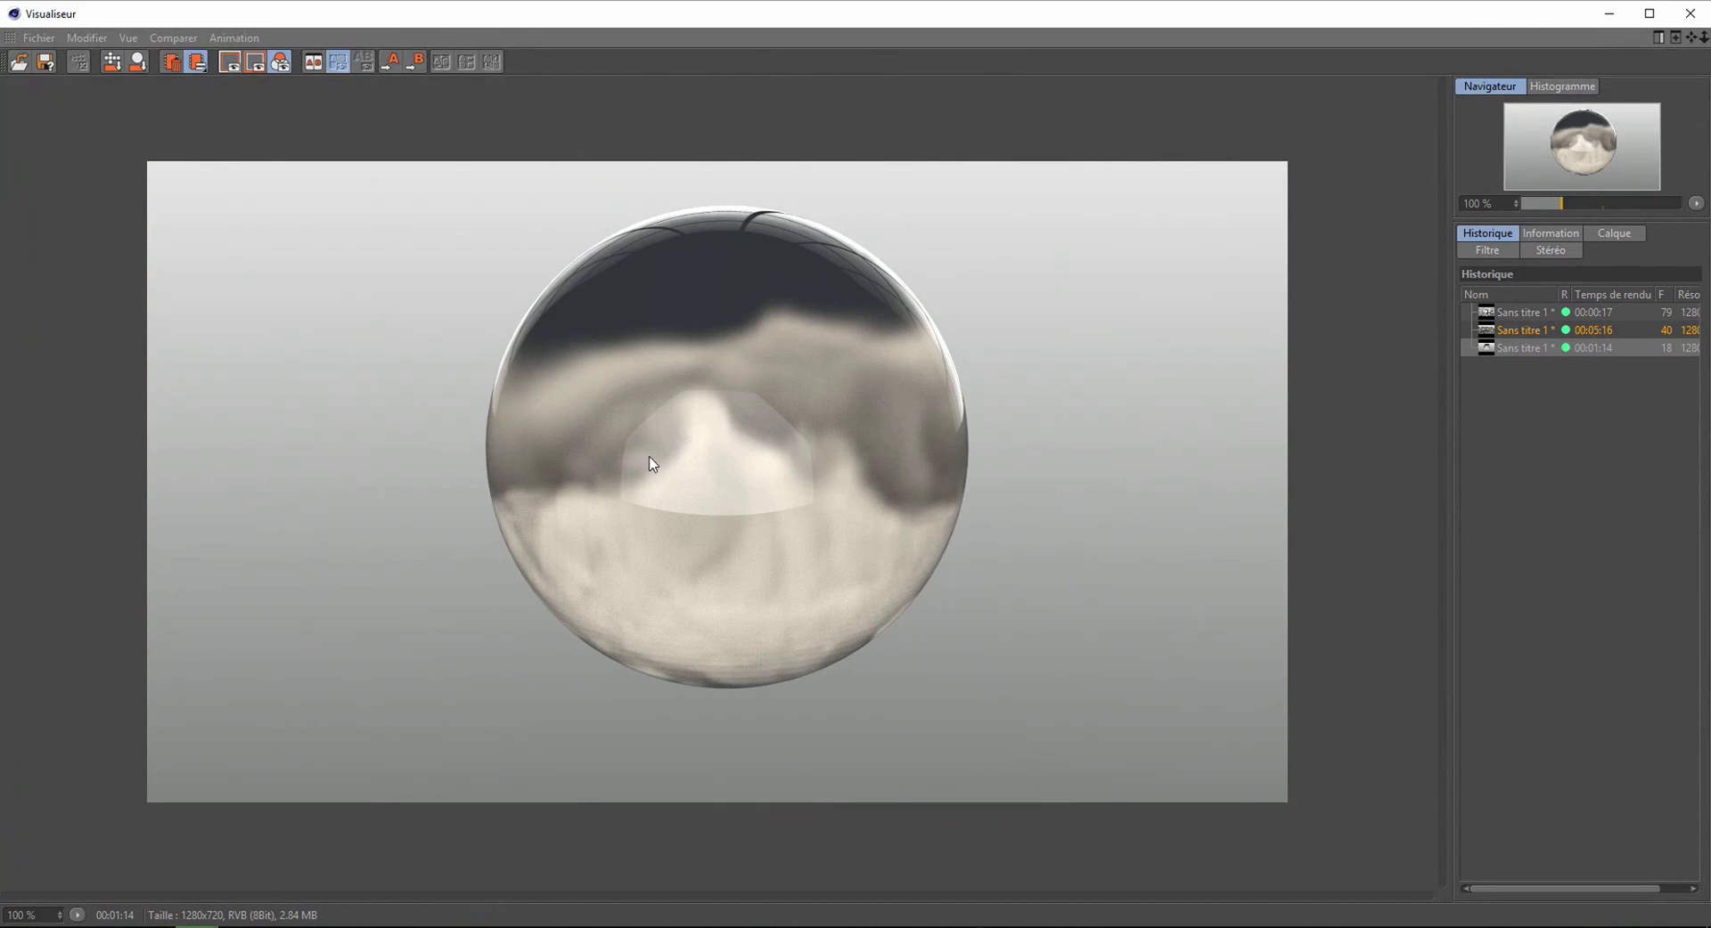
click(1526, 334)
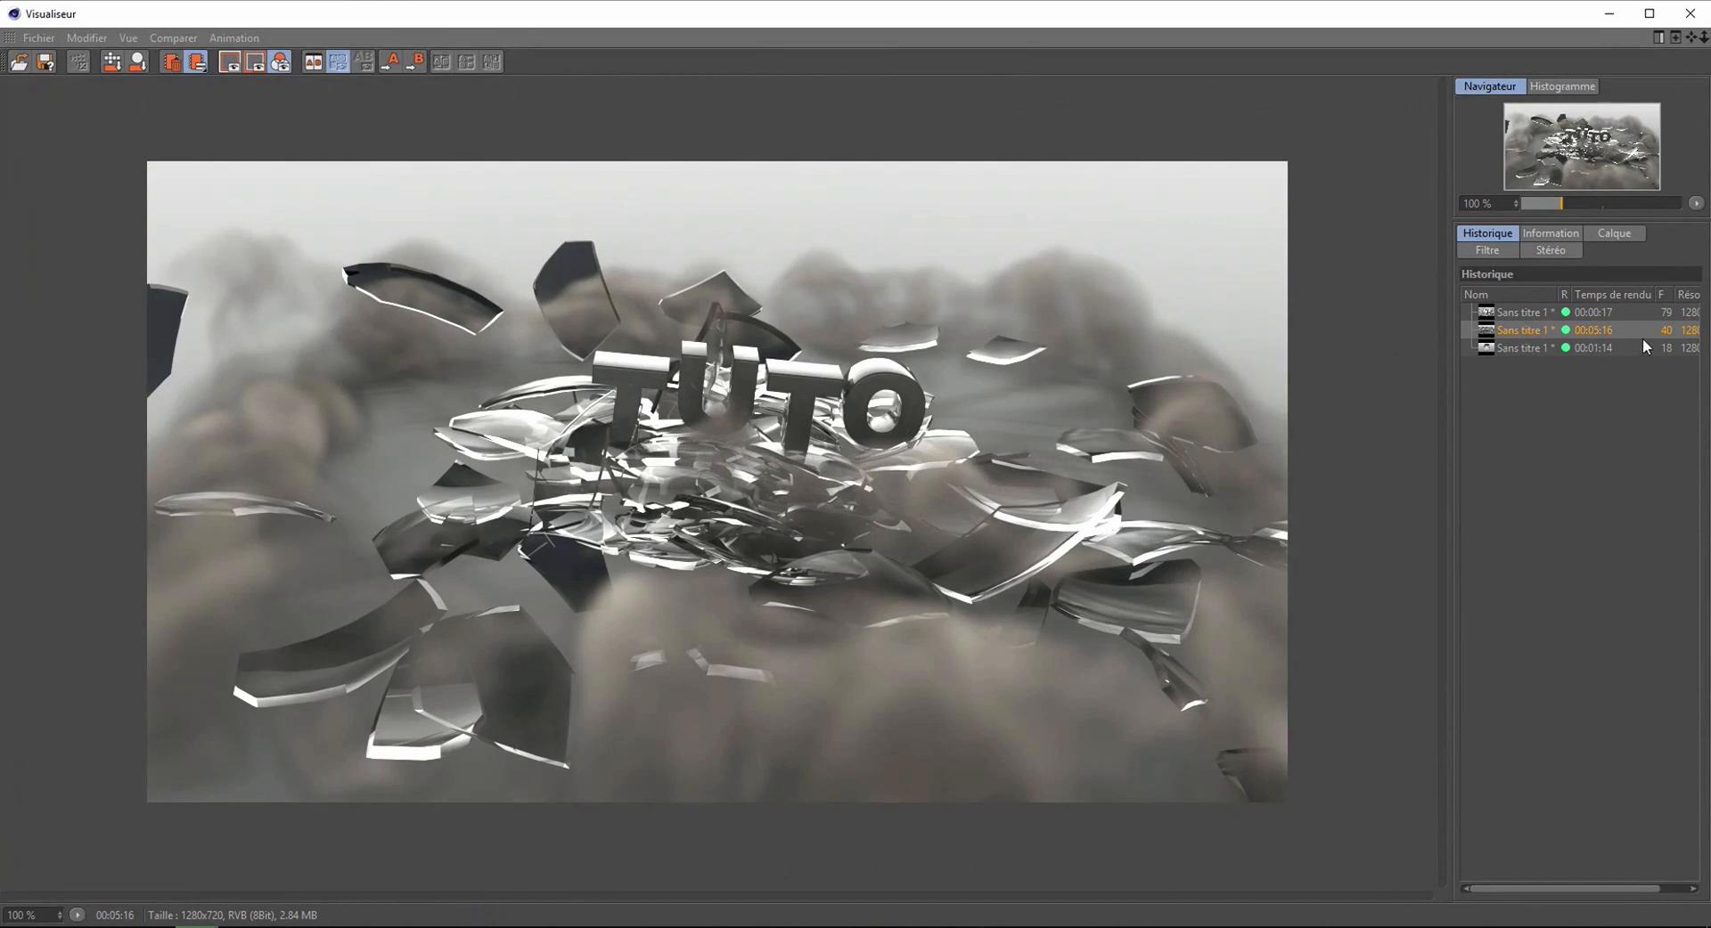
click(1585, 346)
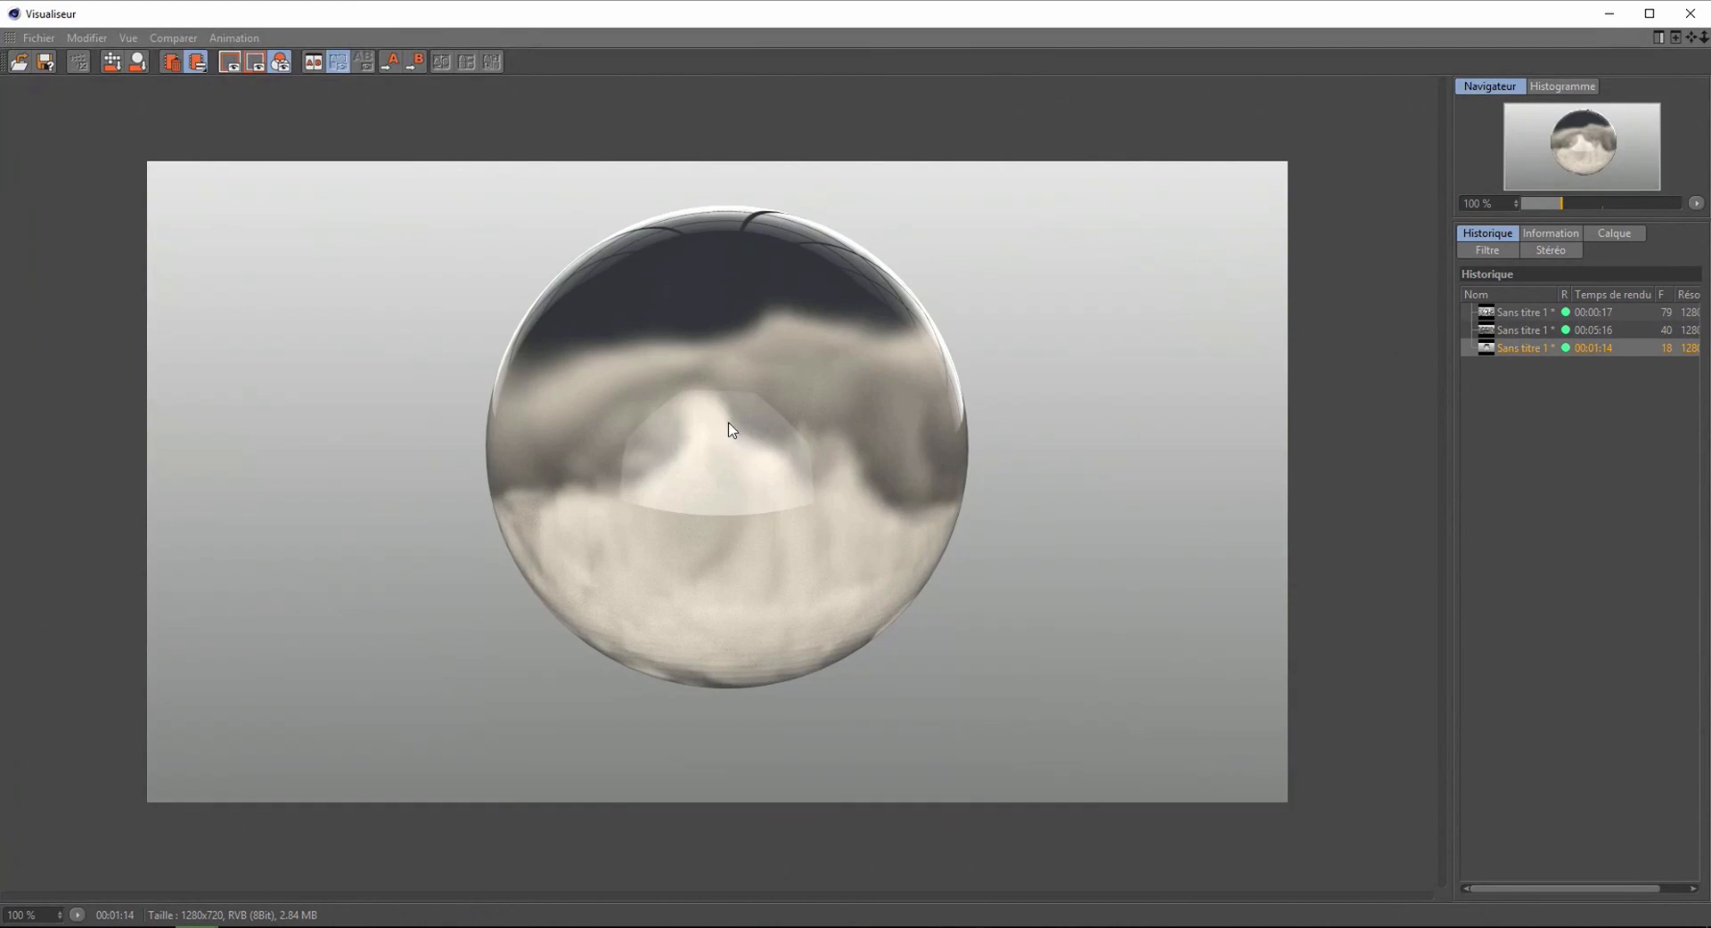
click(1607, 333)
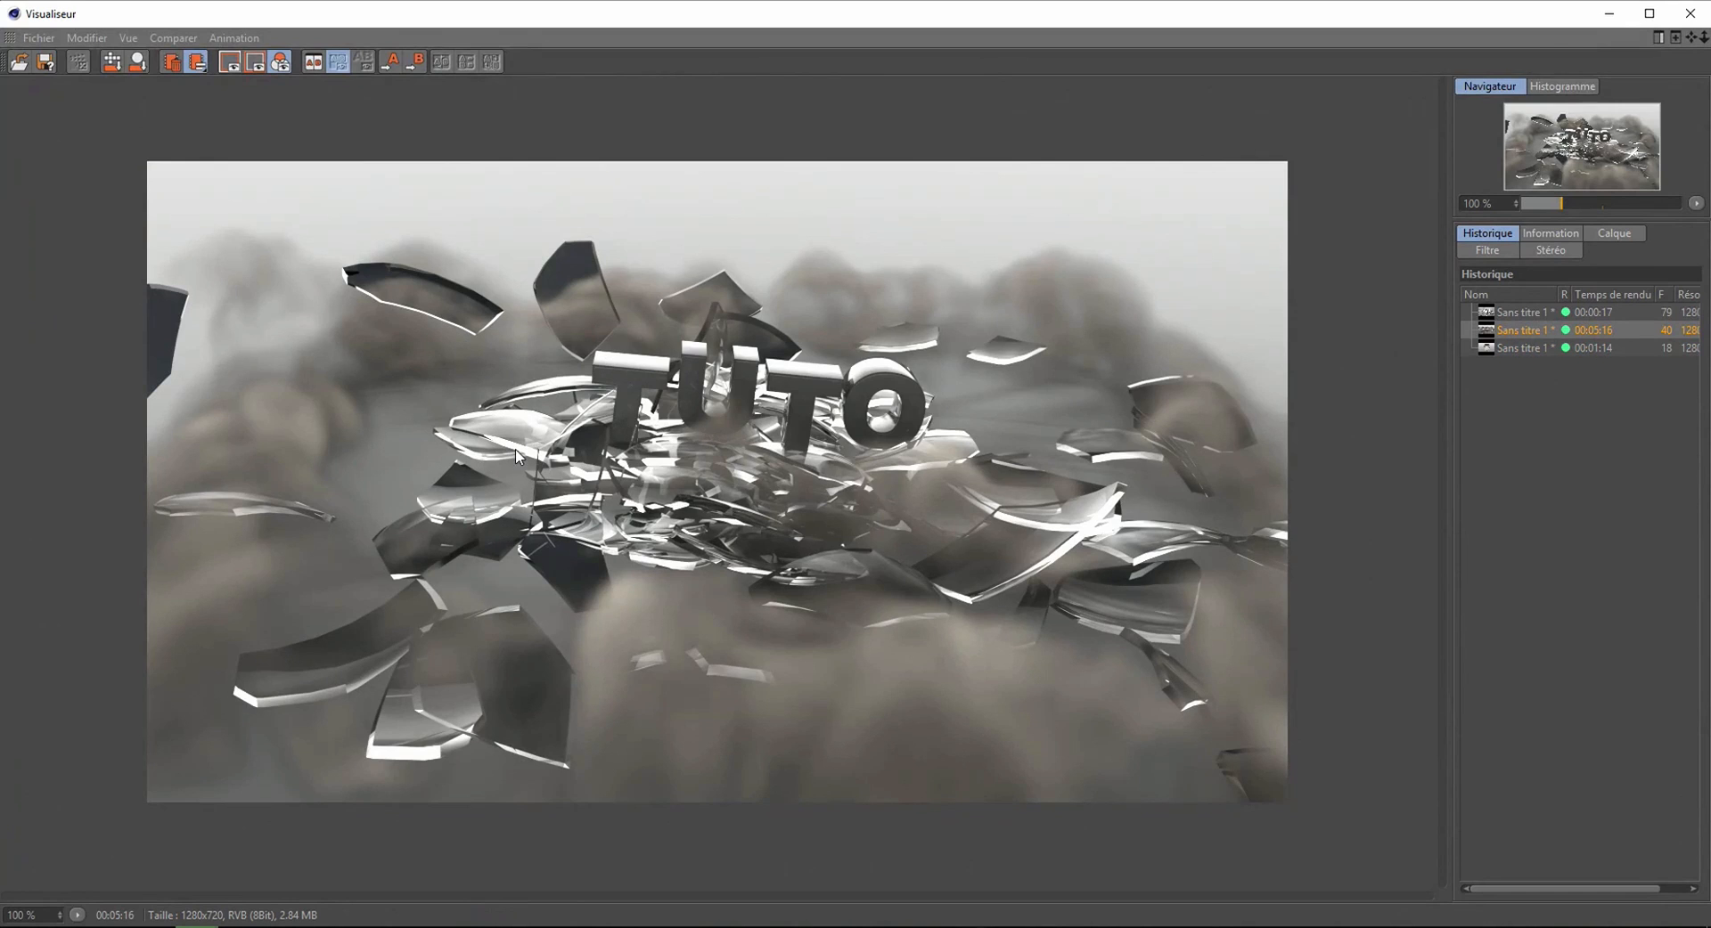
click(1690, 13)
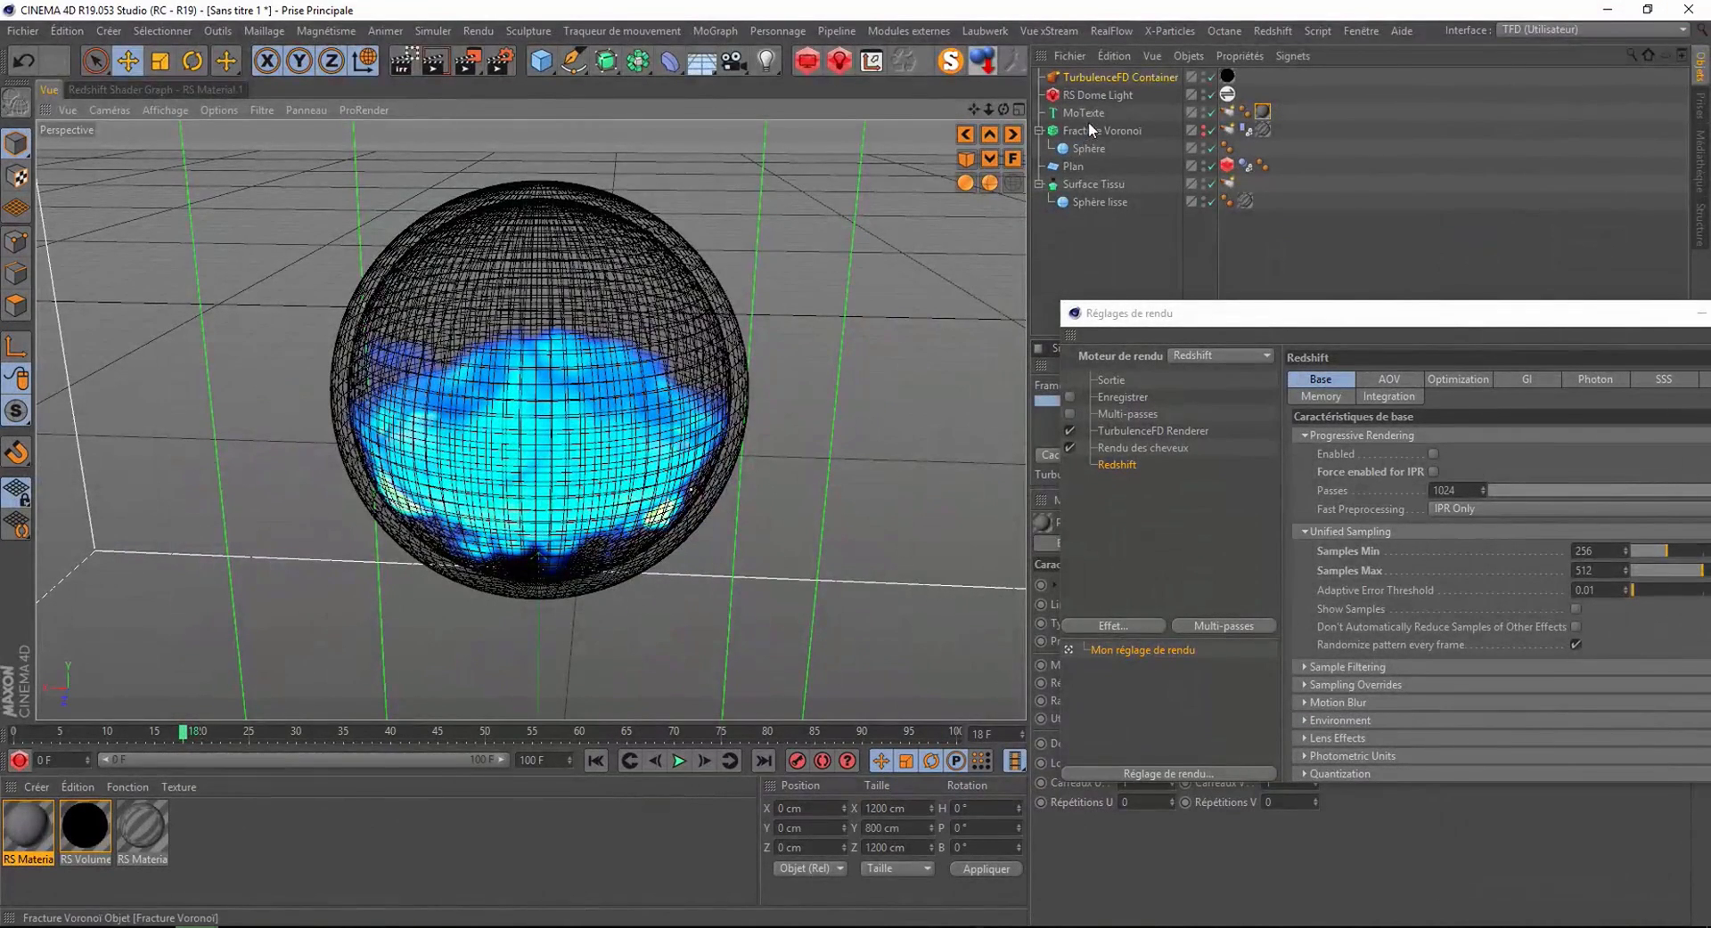
- Set the thickness of the Fracture Voronoi object to -1 cm
click(1076, 186)
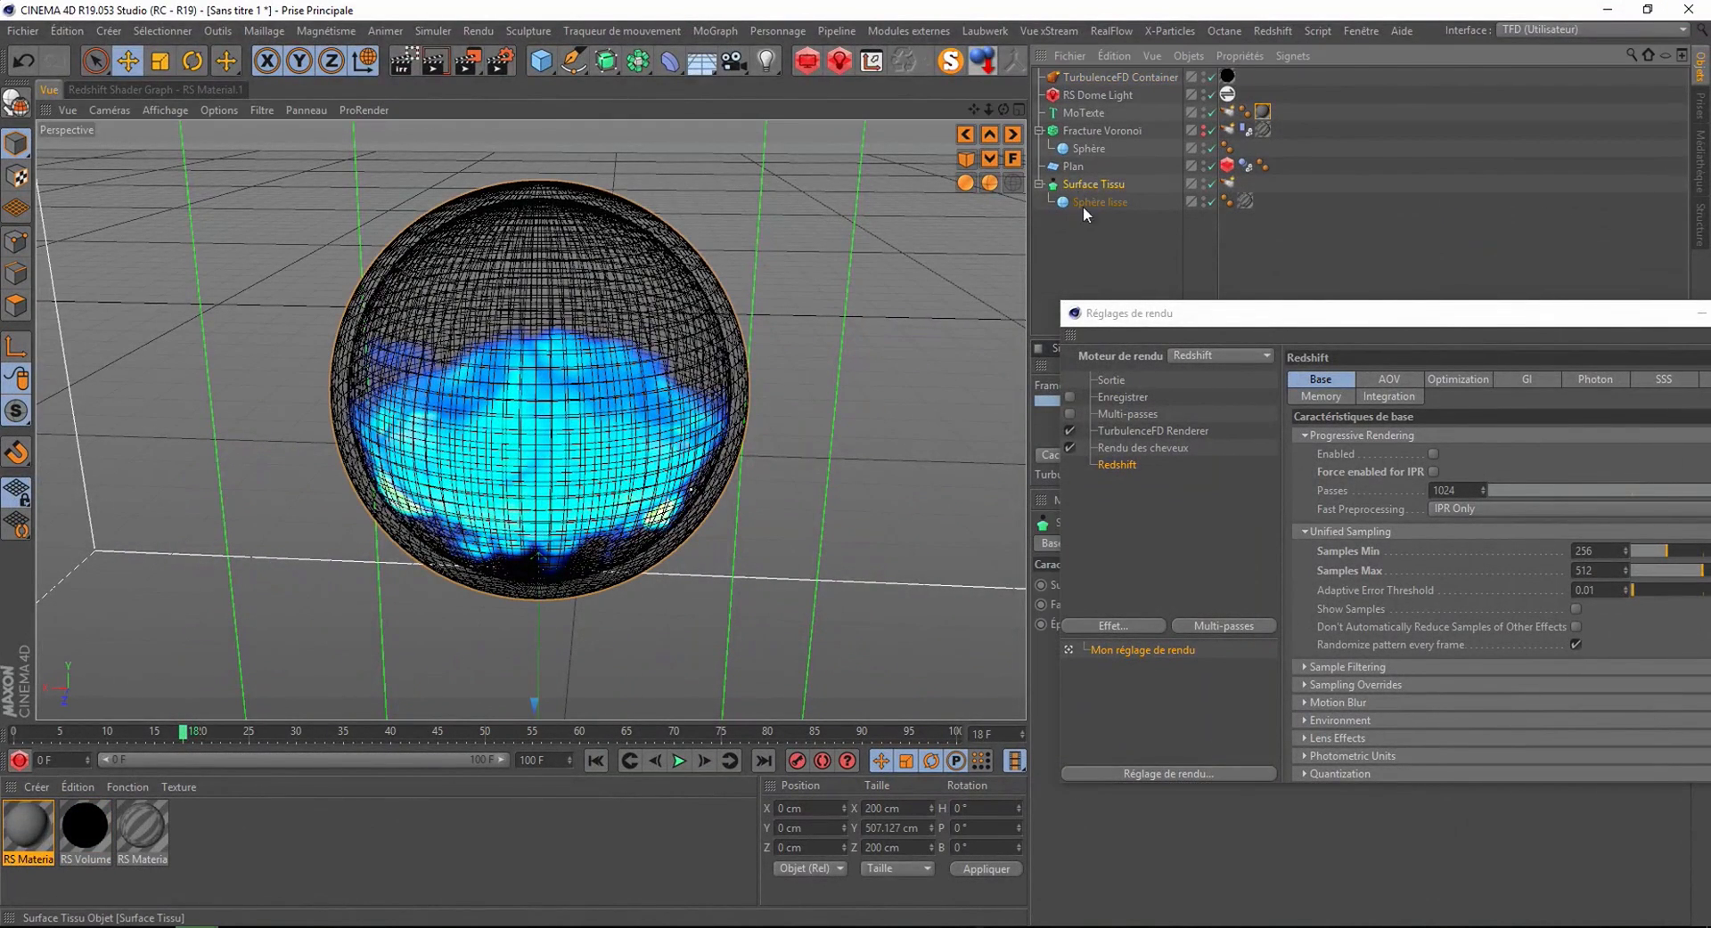
click(1075, 132)
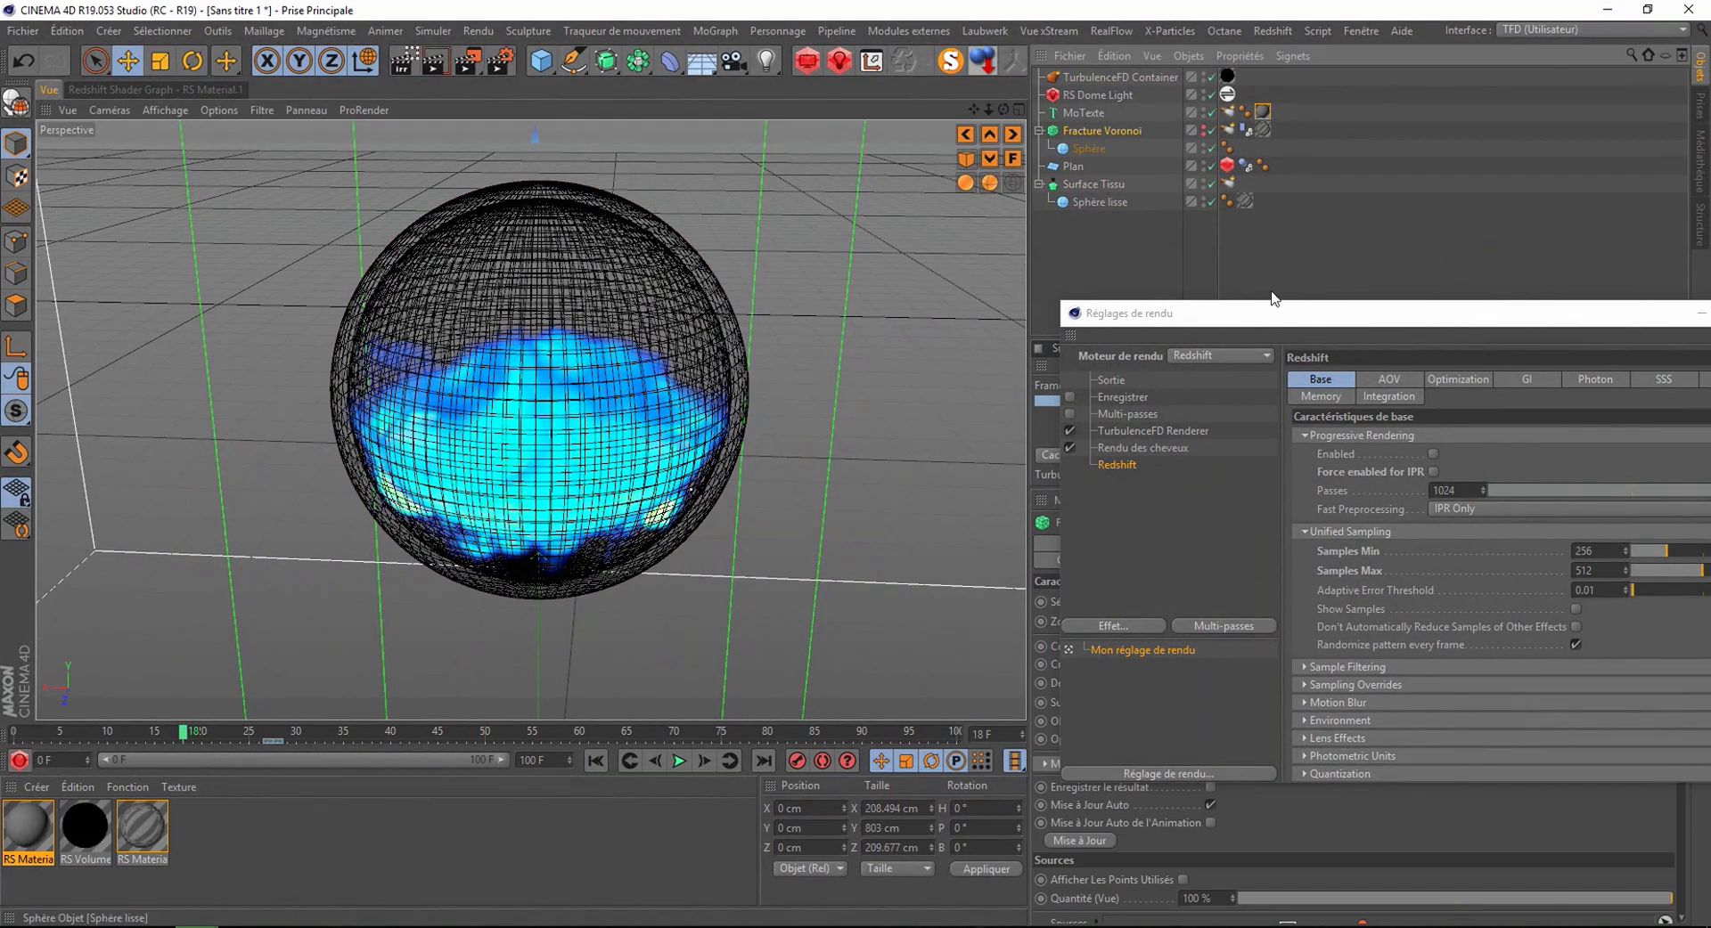
drag(1261, 321, 408, 292)
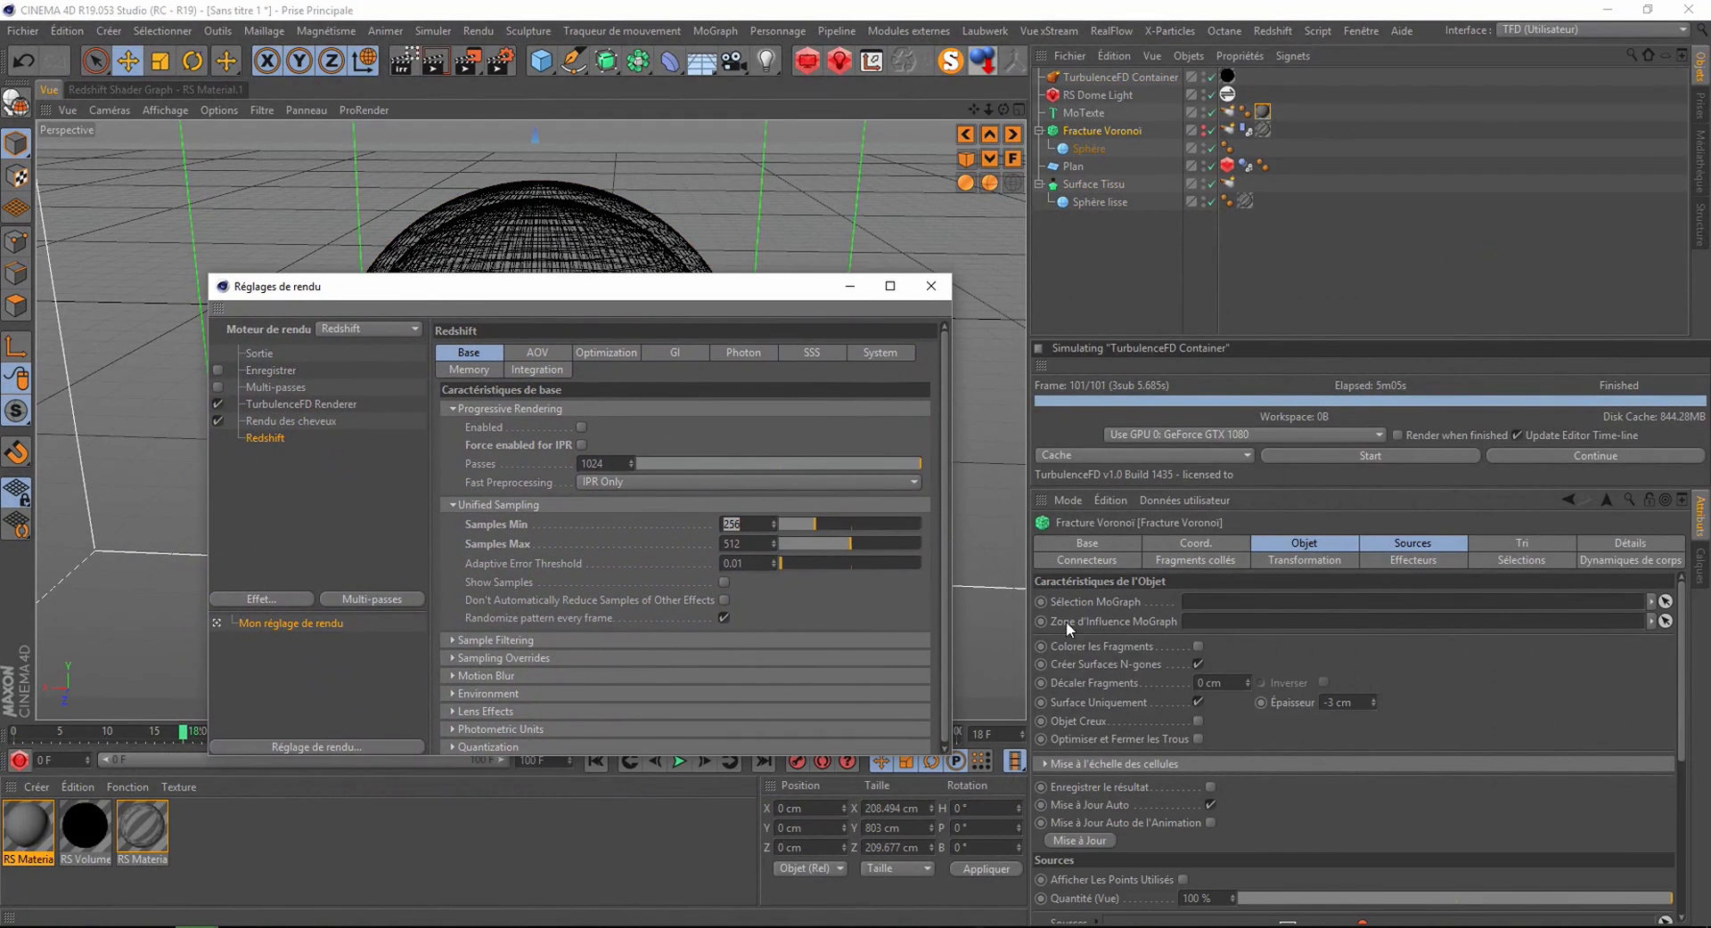
double_click(1328, 702)
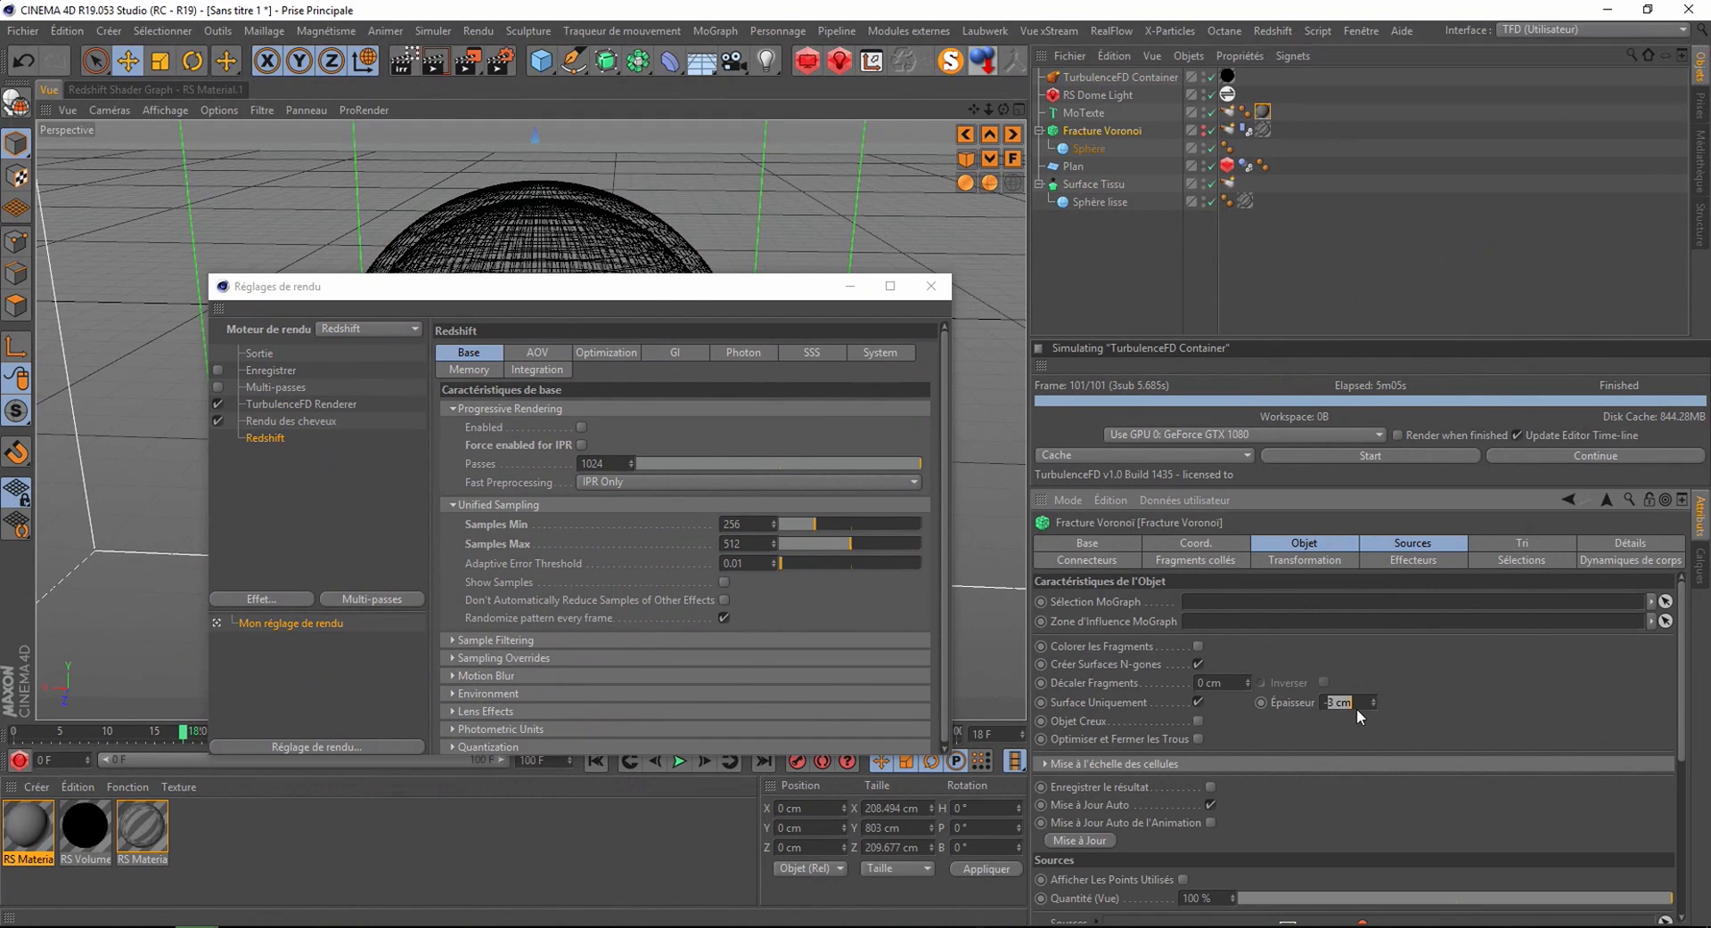
text(-1)
click(673, 309)
drag(672, 302, 1311, 283)
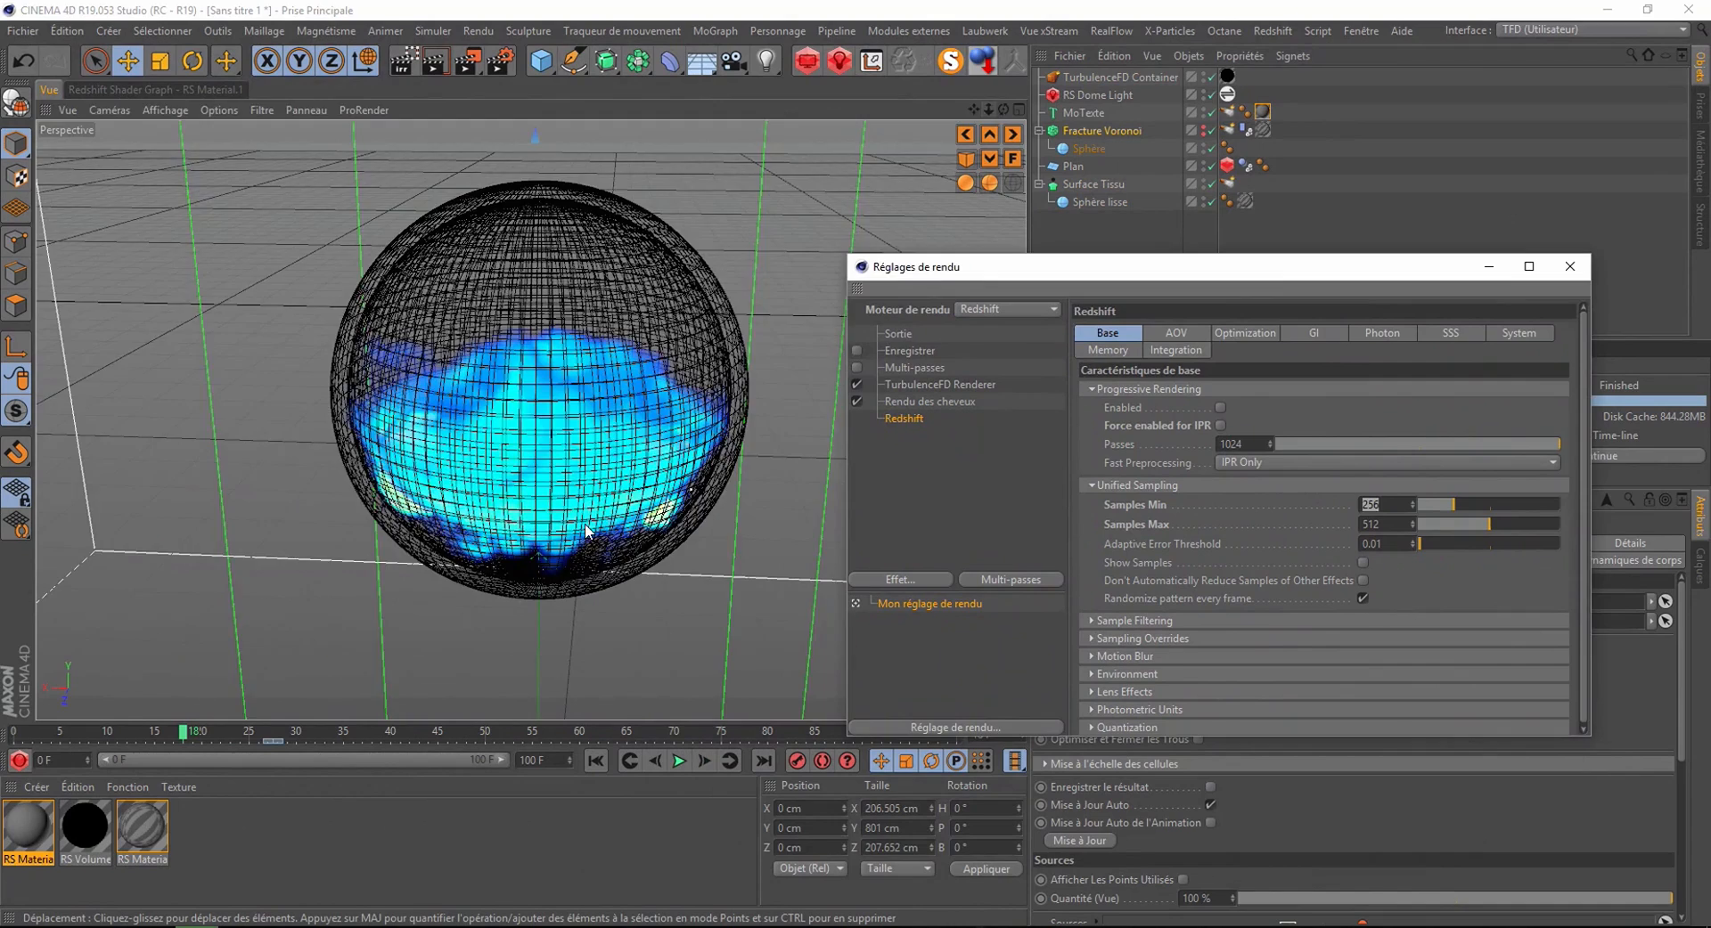
- Go to frame 48 and frame the TUTO text from the front among the shattered fragments
scroll(583, 538, down, 10)
scroll(529, 572, up, 8)
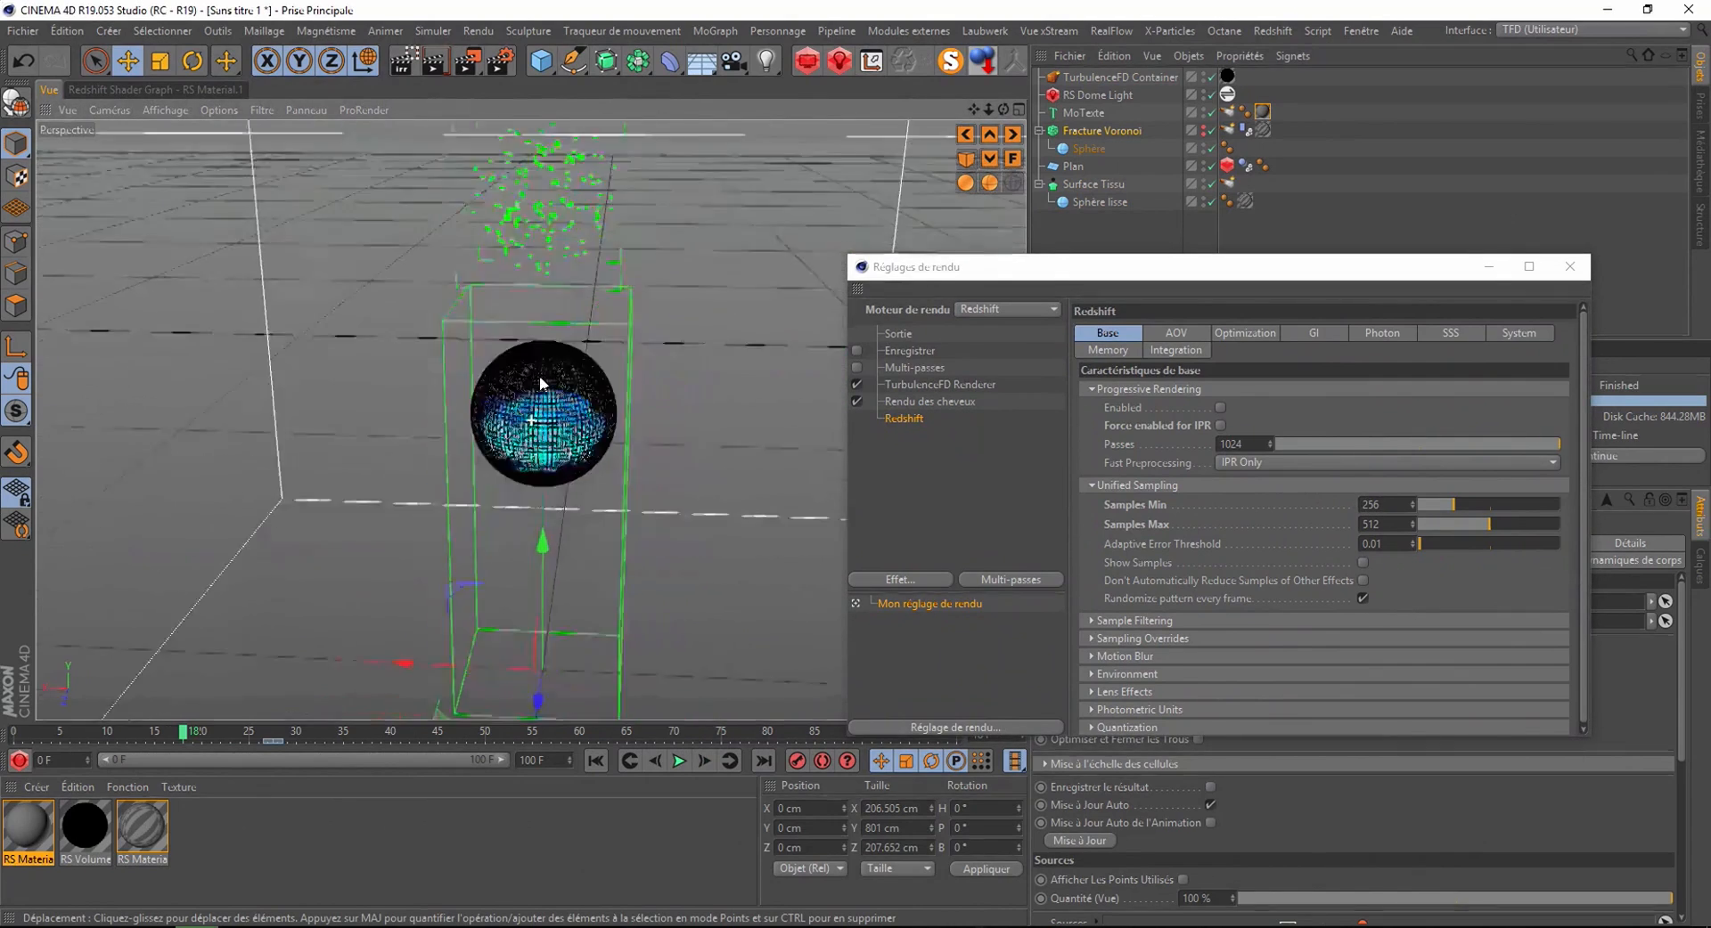
click(465, 732)
scroll(510, 544, up, 10)
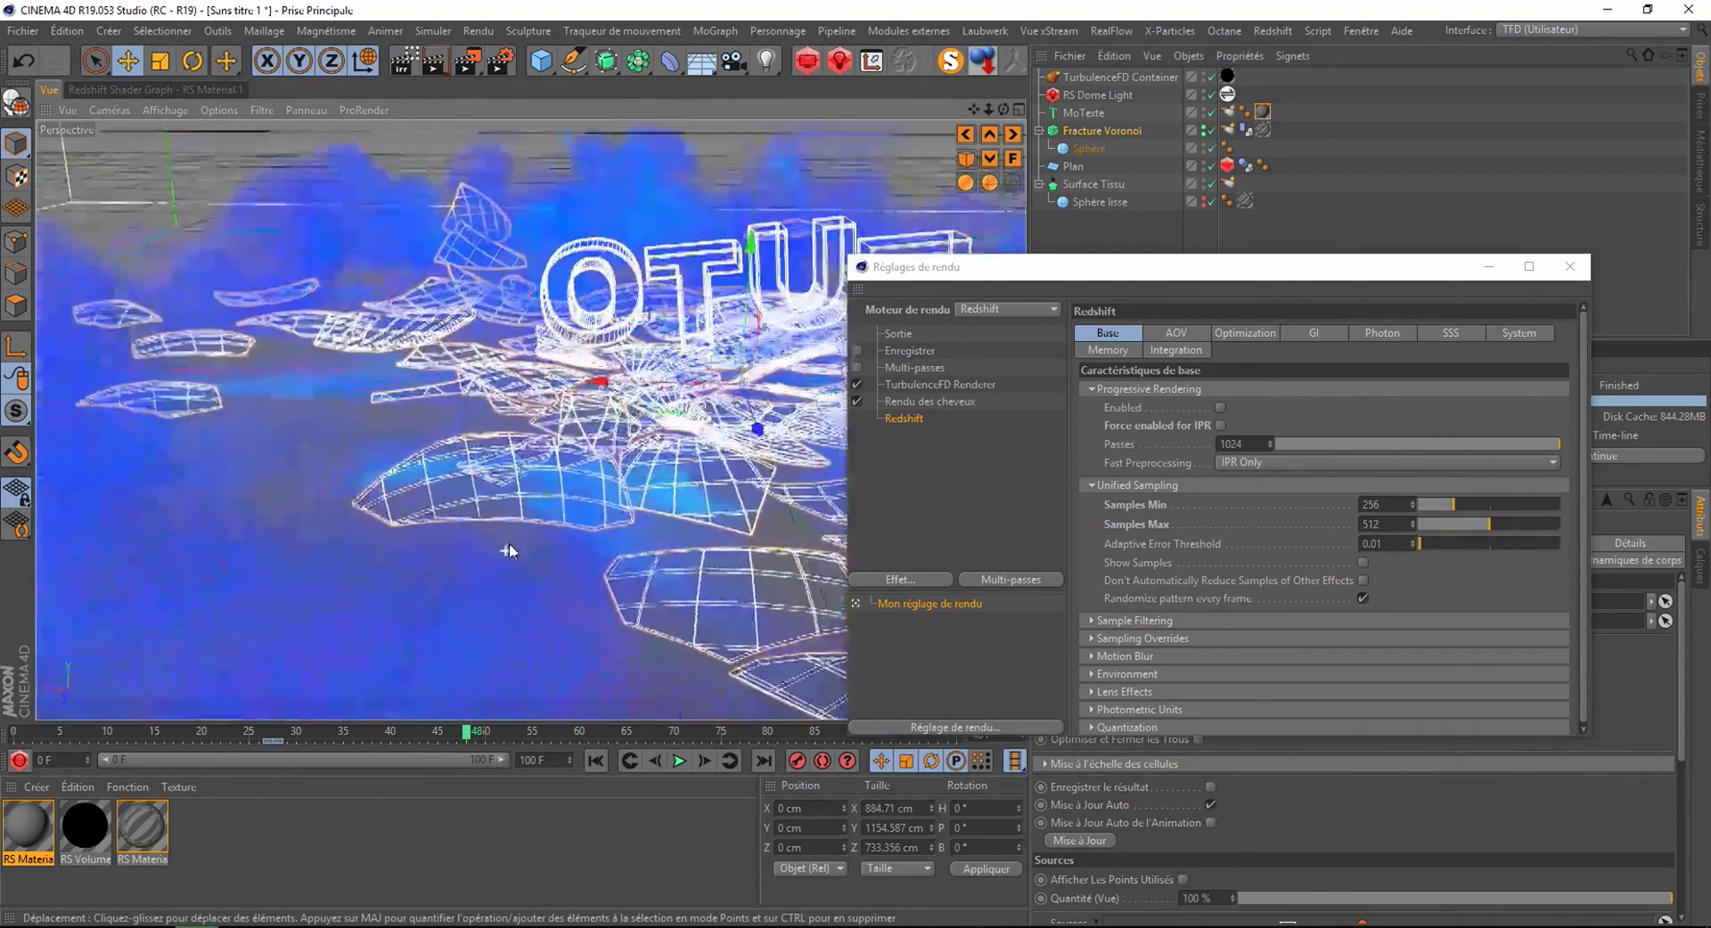
scroll(673, 315, down, 1)
alt+drag(672, 315, 286, 638)
alt+middle_drag(651, 401, 524, 485)
alt+drag(524, 486, 417, 485)
scroll(462, 387, up, 2)
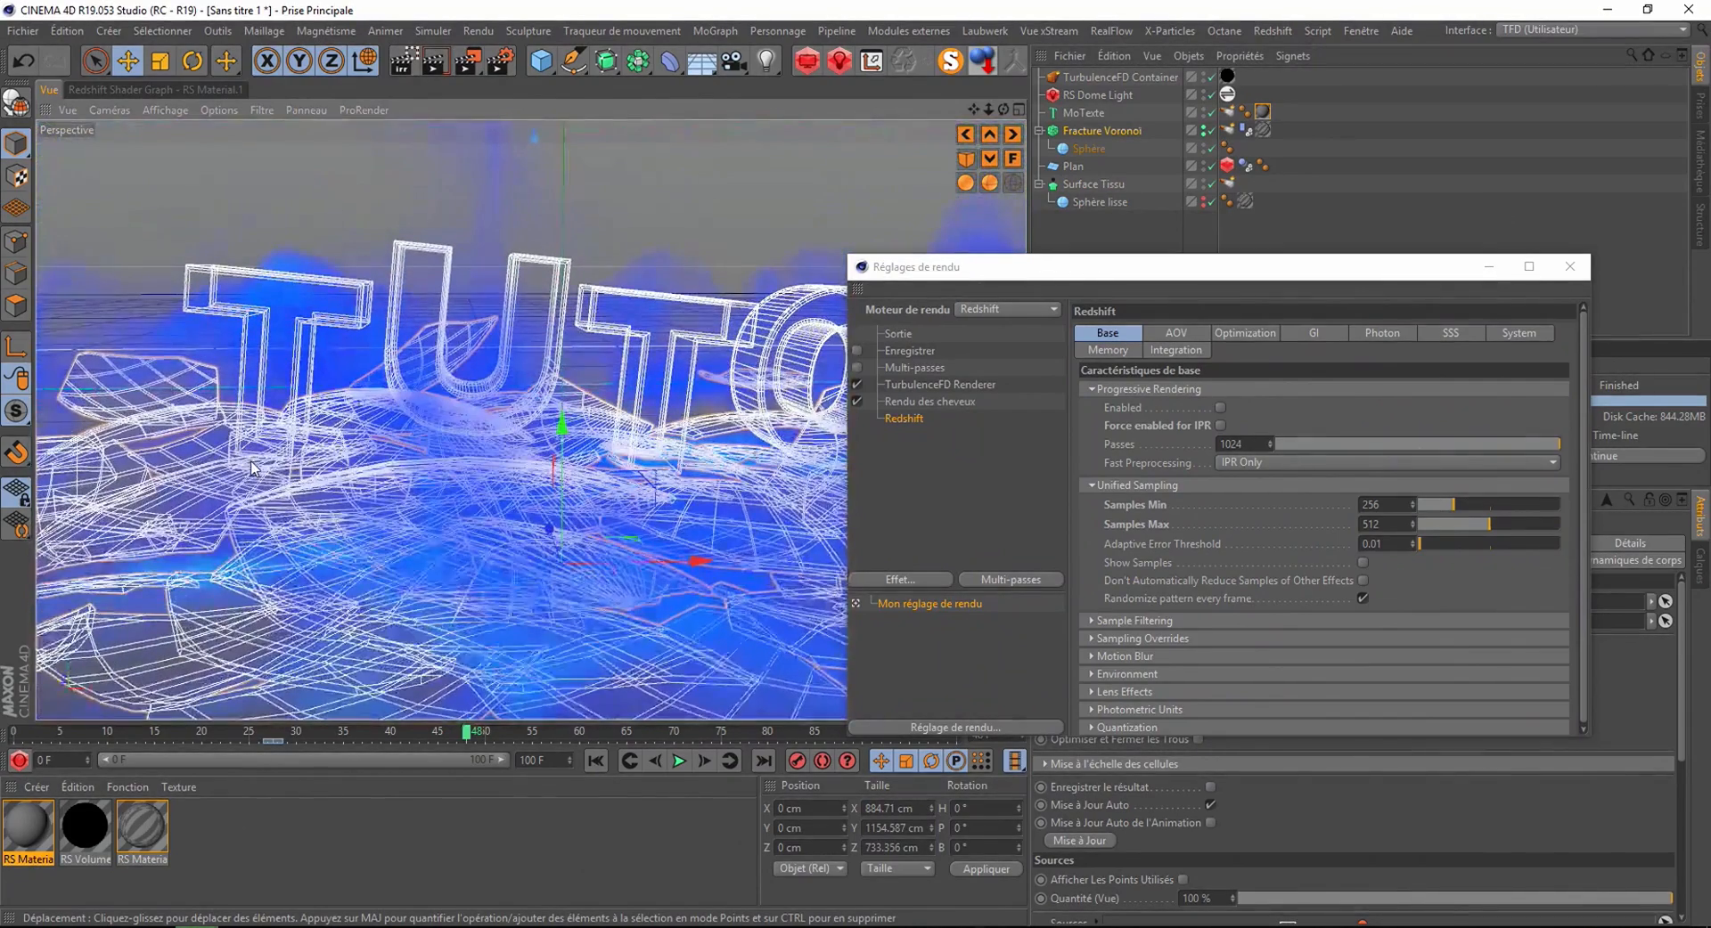
- Switch the viewport to Gouraud shading and disable the TurbulenceFD Container
click(107, 110)
mouse_move(155, 110)
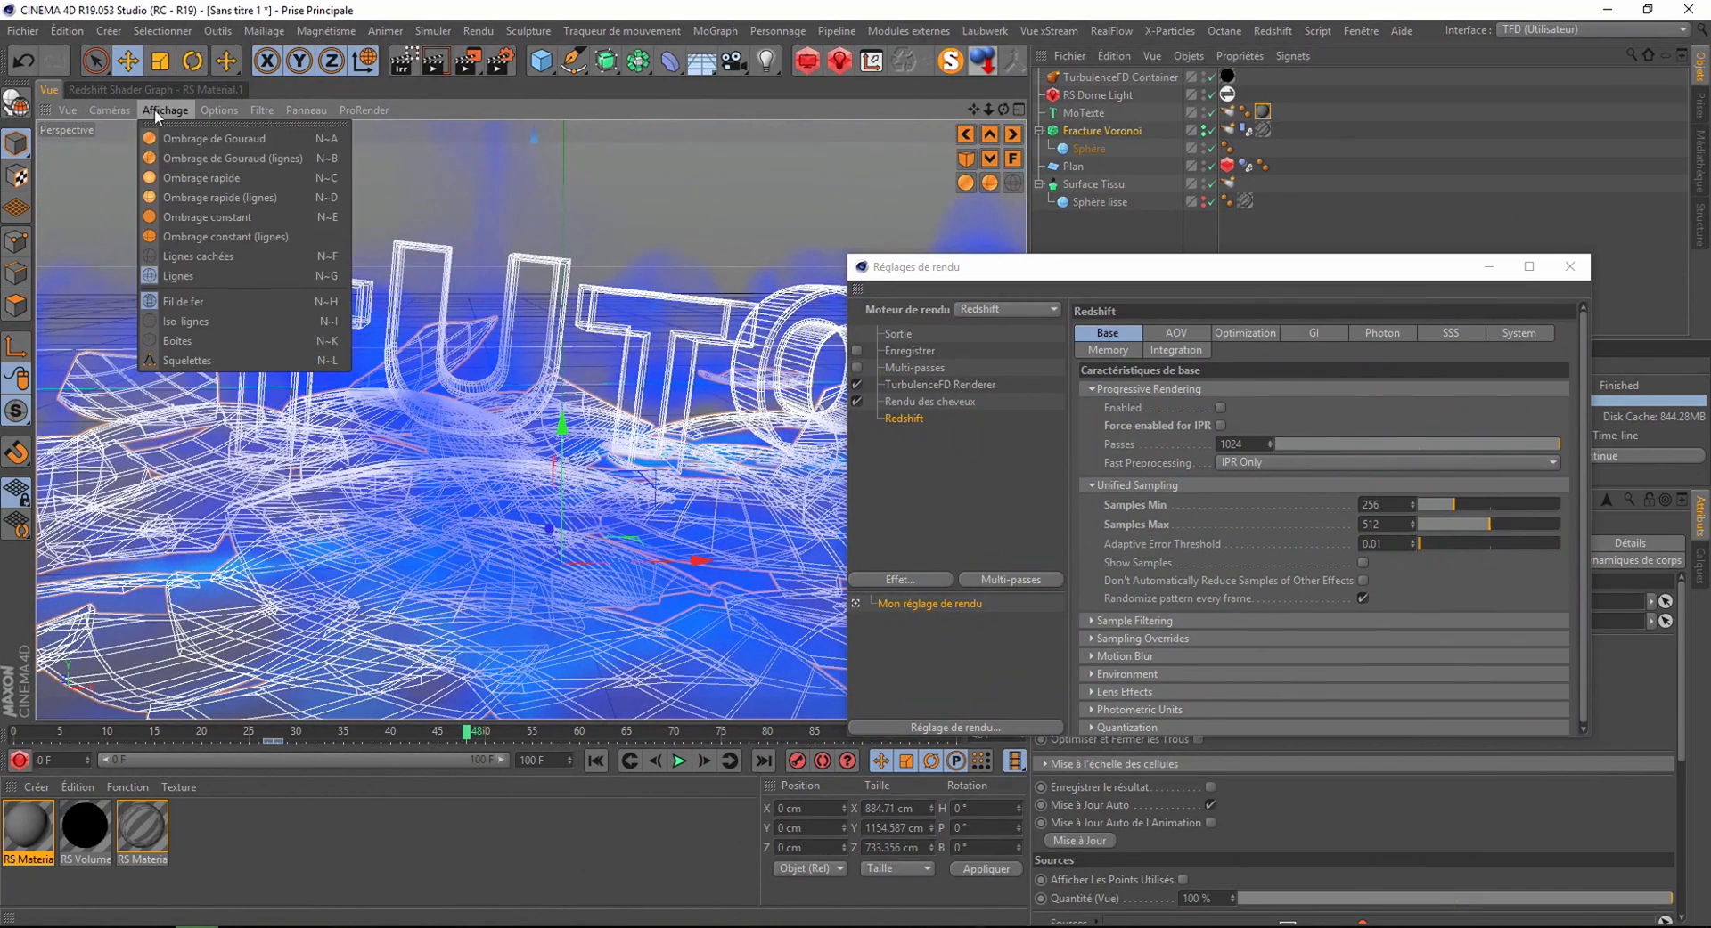
click(178, 140)
scroll(269, 433, up, 2)
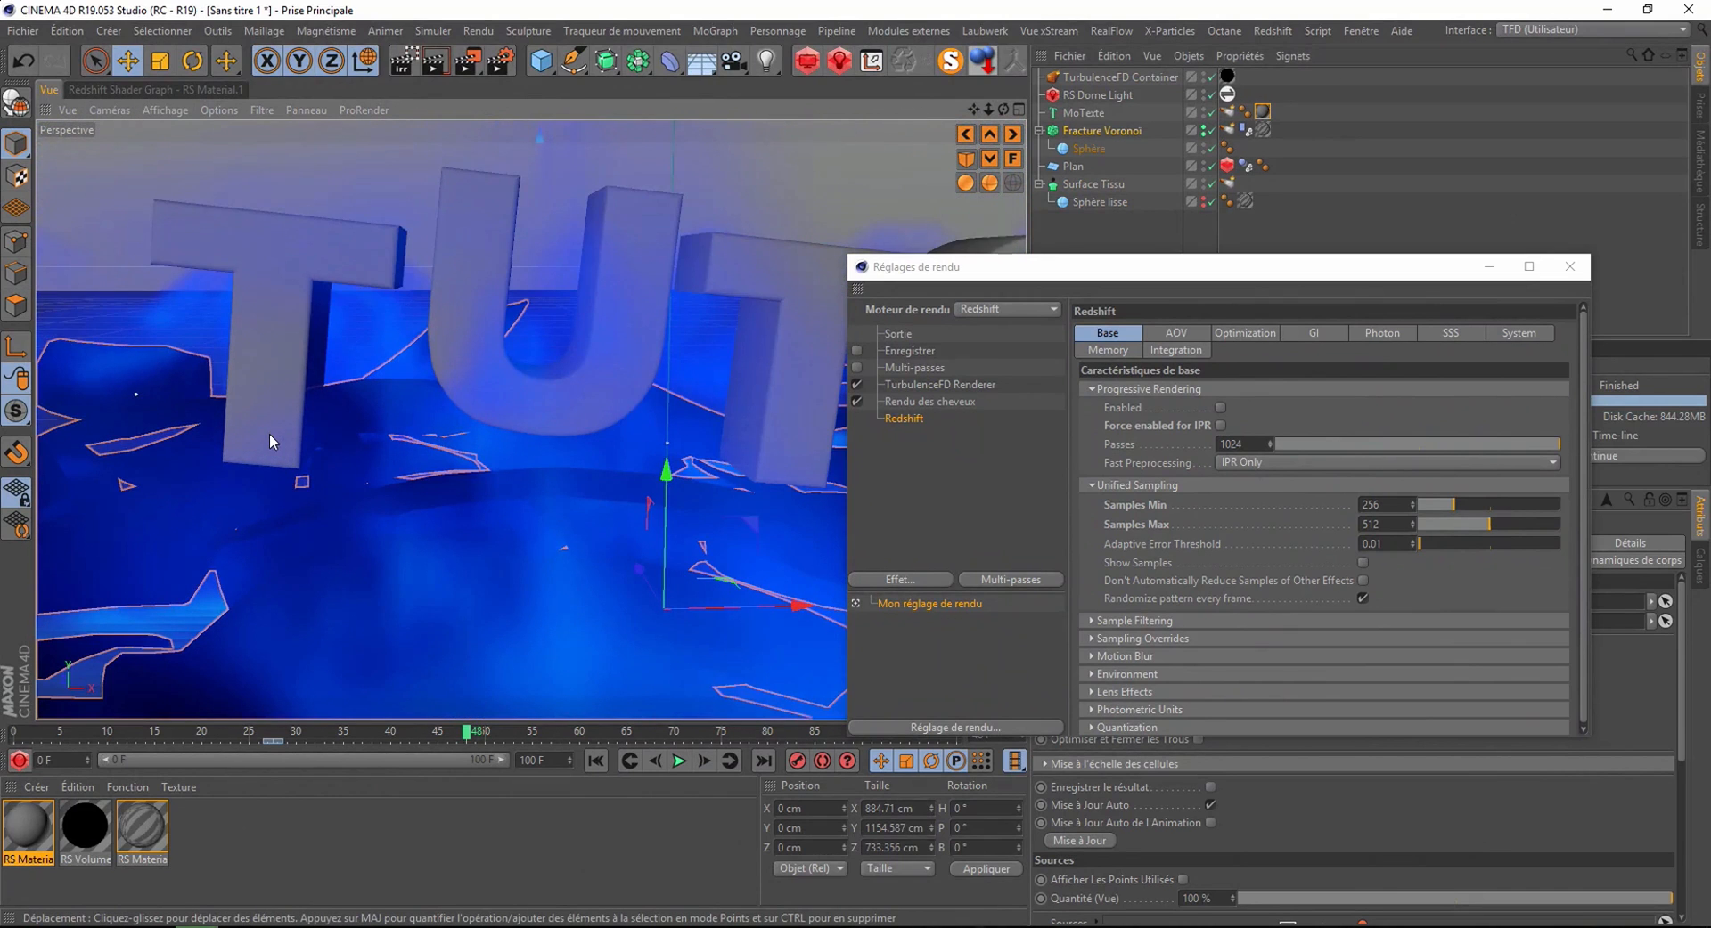
click(1212, 77)
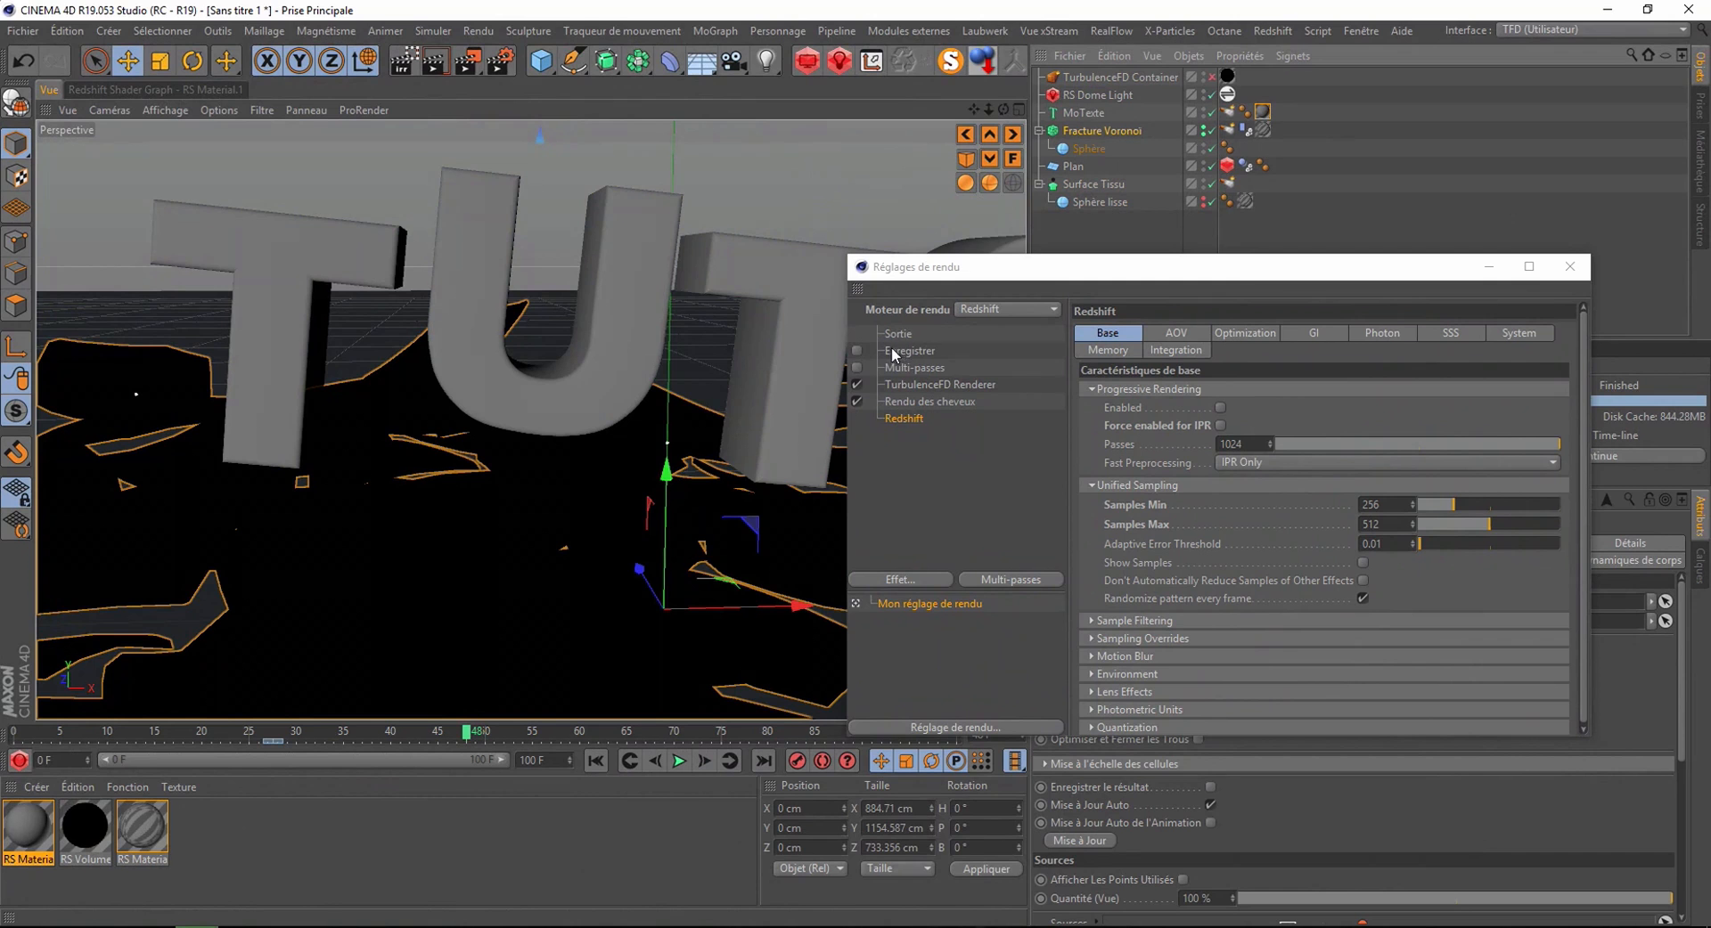
- Play the TurbulenceFD and Redshift test video in the browser, and return to Cinema 4D to view the whole TUTO text
drag(1281, 270, 1391, 320)
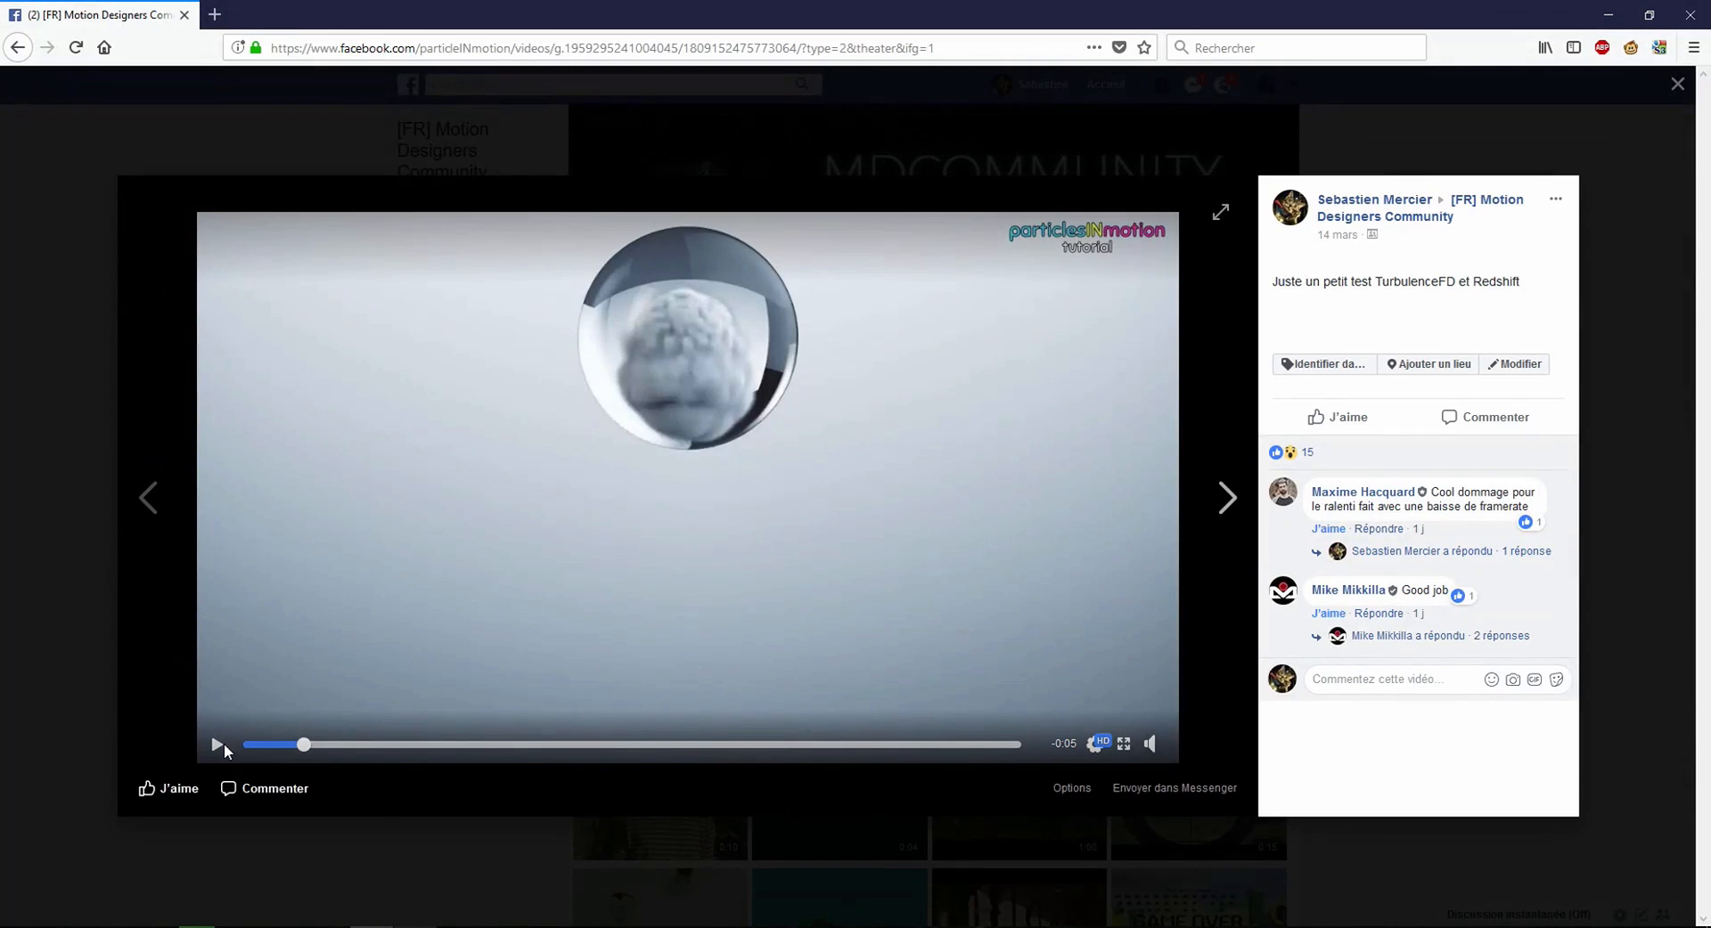
click(224, 747)
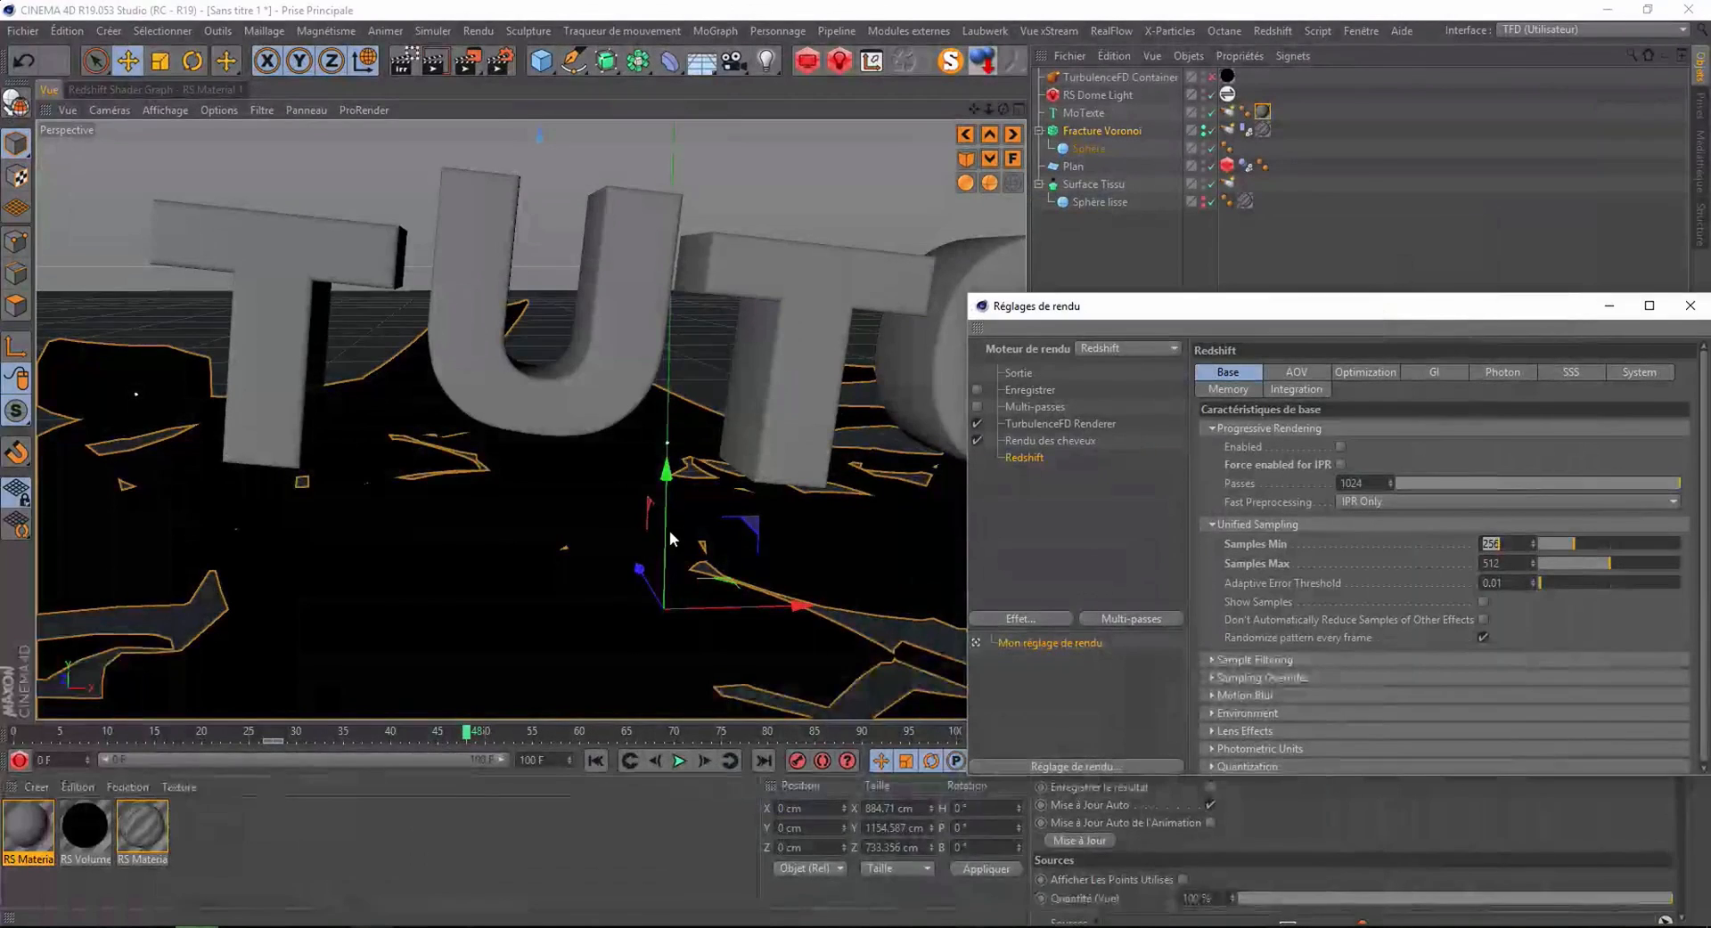
alt+drag(670, 531, 672, 499)
drag(1350, 321, 1351, 354)
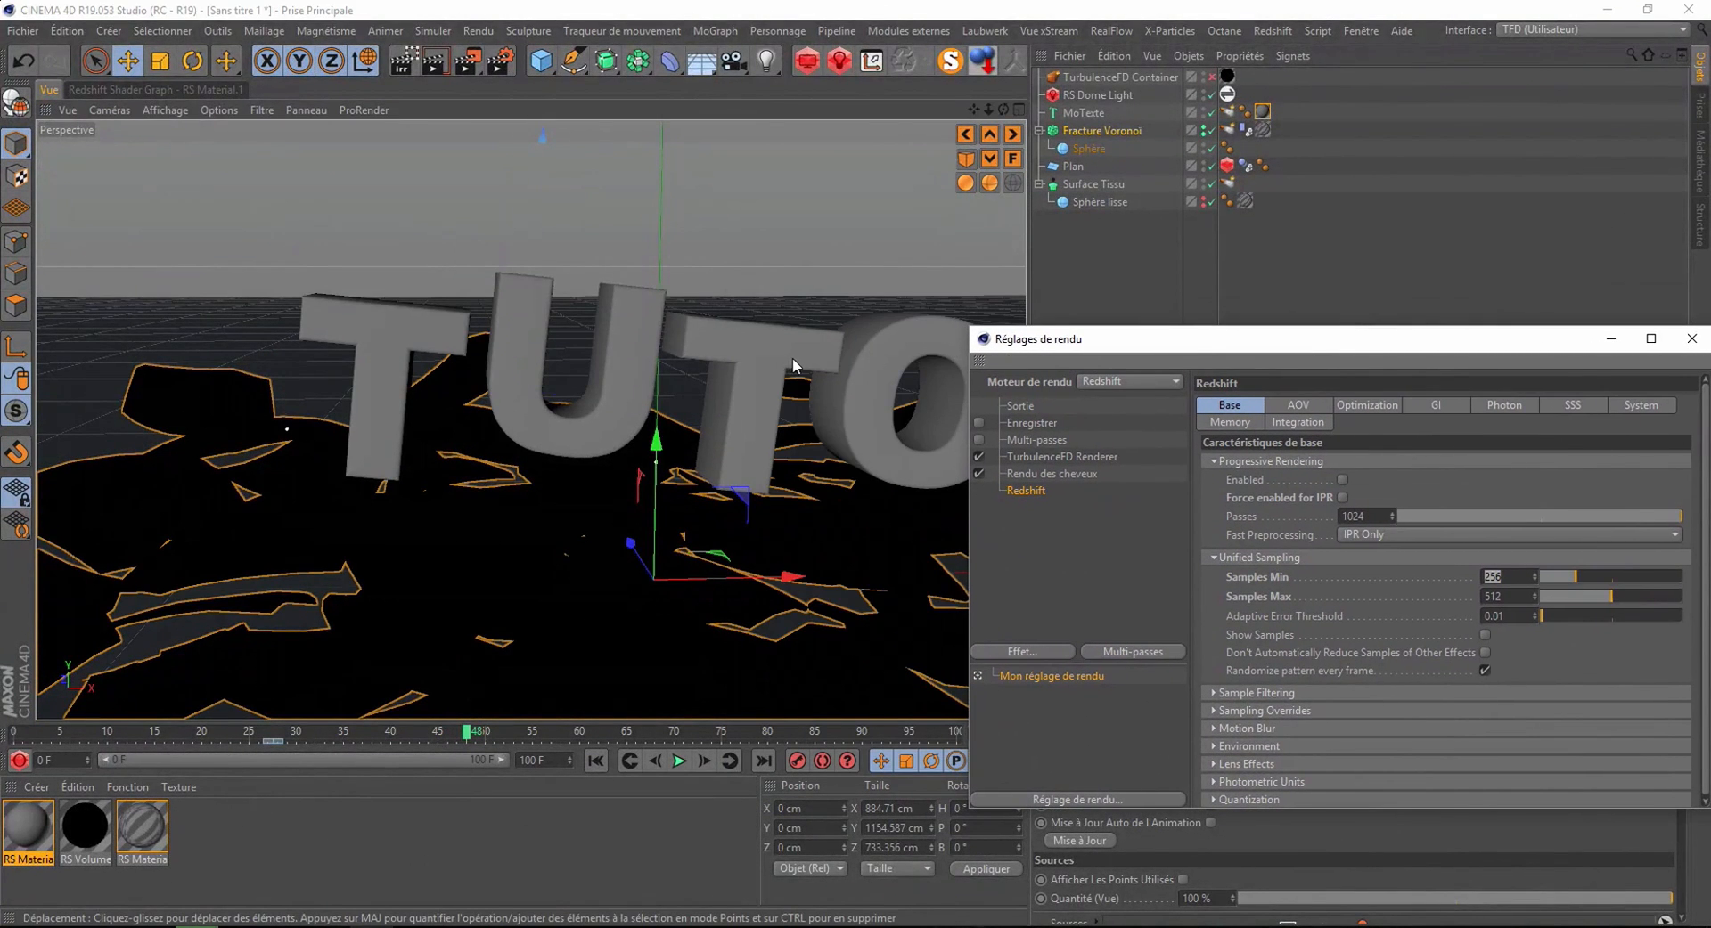